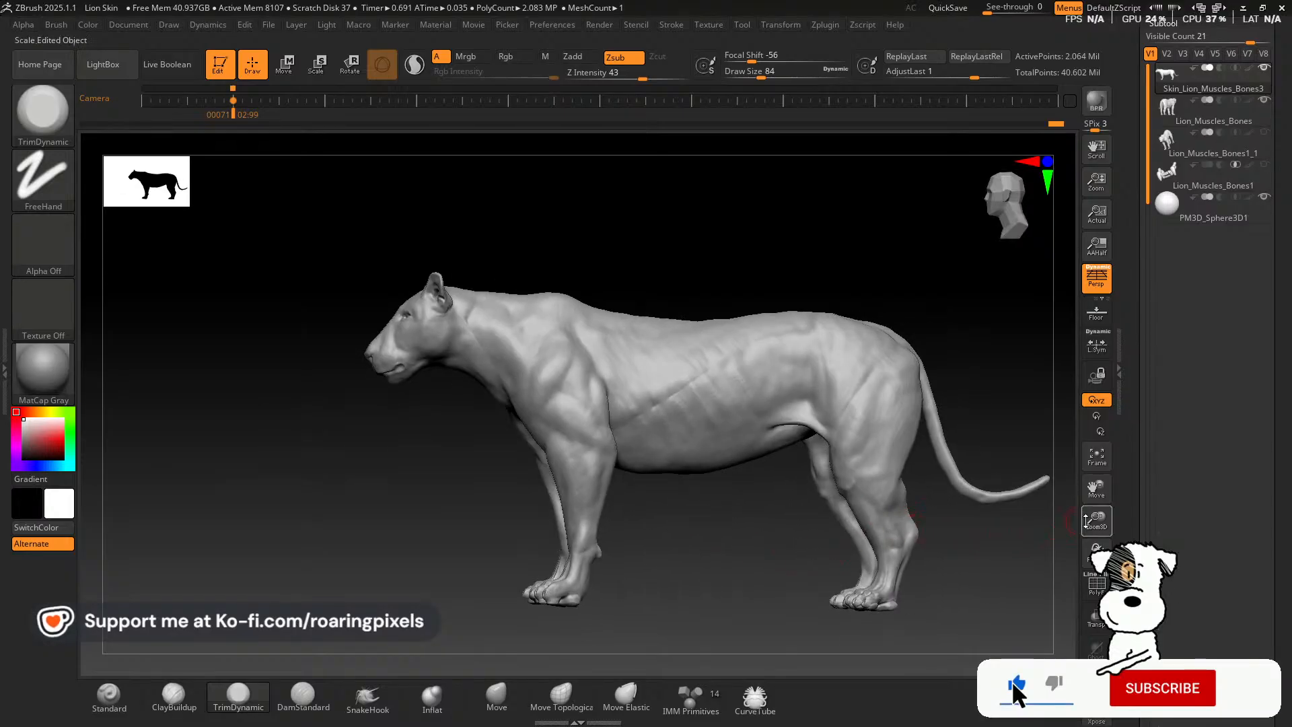
Examine the lion skin sculpt from several angles, covering the hind legs, paws, torso, shoulders and head.
drag(1096, 519, 793, 461)
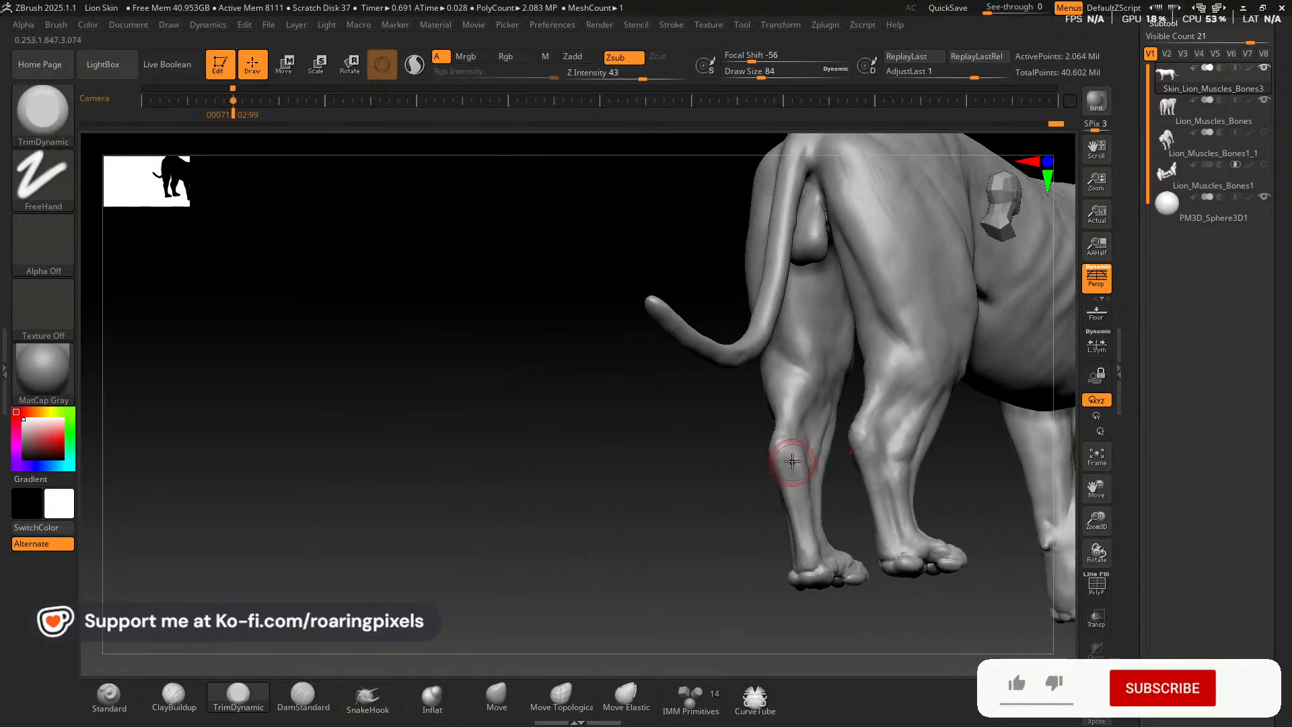
drag(758, 502, 716, 505)
drag(1095, 521, 1096, 599)
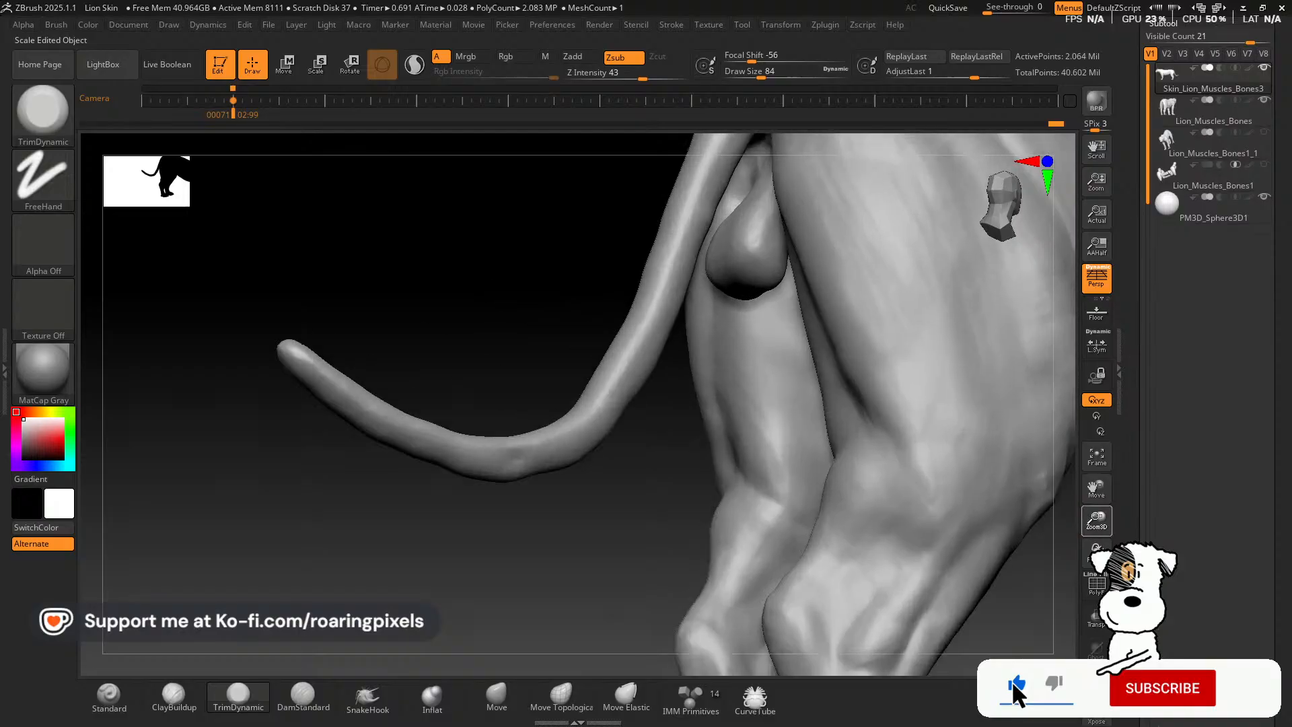
drag(1096, 489, 1076, 381)
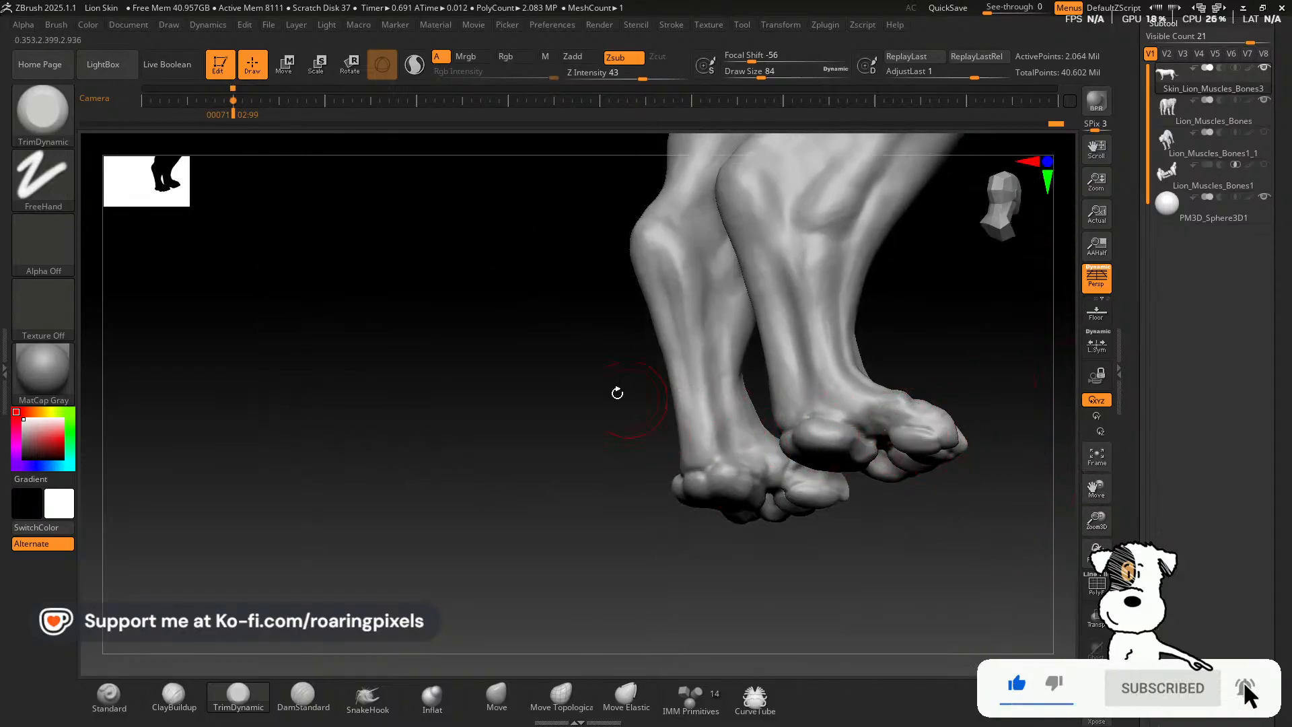
drag(617, 392, 655, 404)
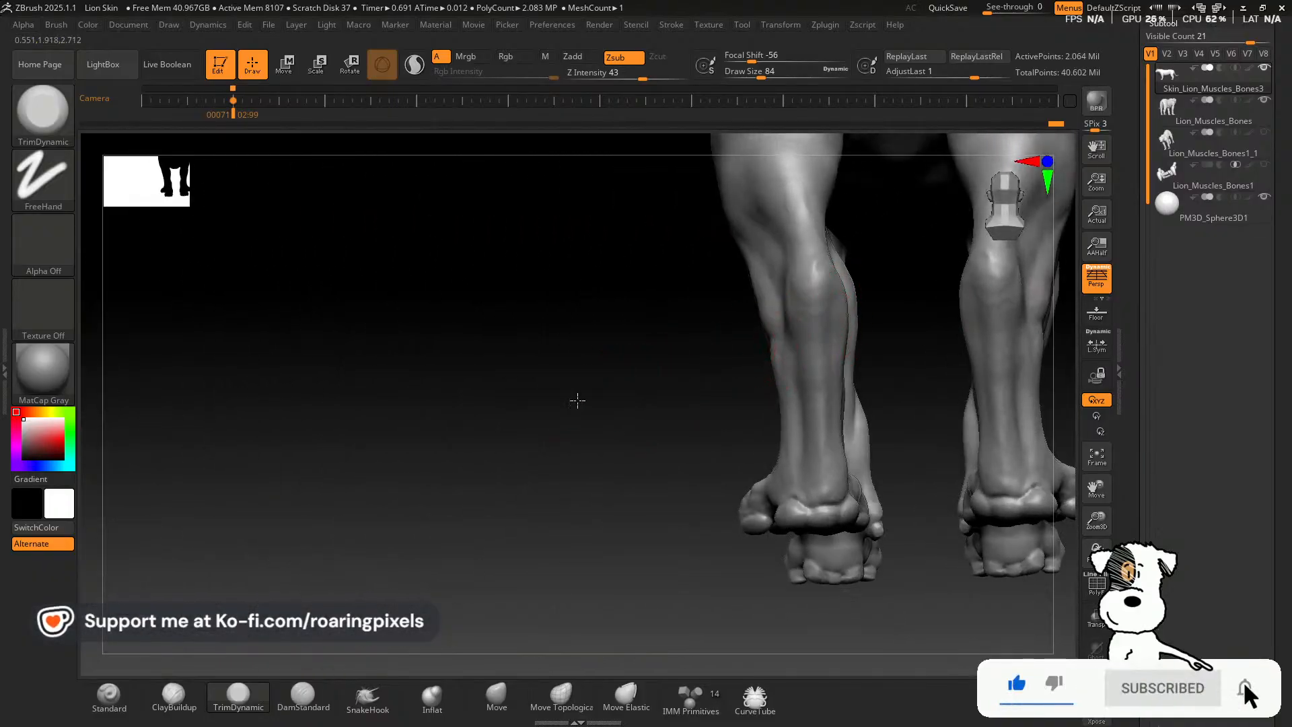
drag(577, 400, 721, 428)
mouse_move(1096, 518)
mouse_down()
mouse_move(1095, 482)
mouse_move(1097, 605)
mouse_up()
drag(1096, 490, 1097, 548)
key(shift)
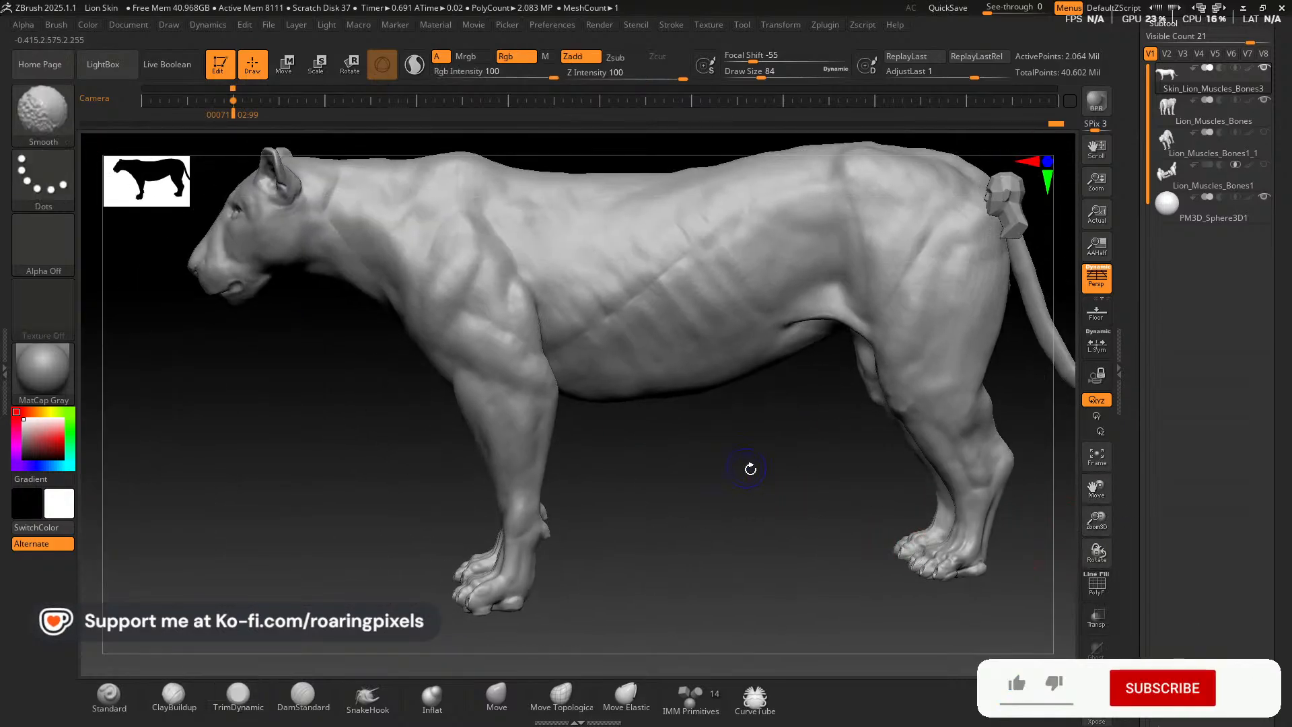
mouse_move(750, 469)
shift+mouse_down()
mouse_move(758, 491)
mouse_move(861, 479)
shift+mouse_up()
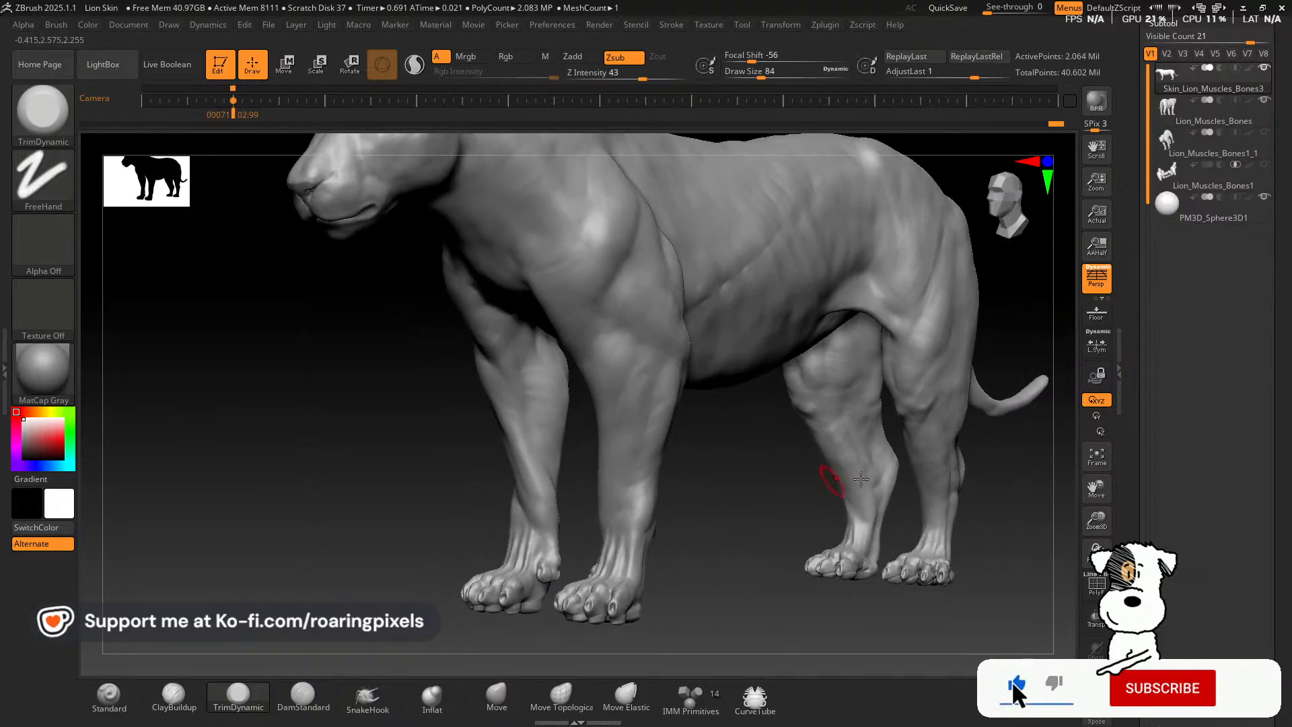
drag(1097, 519, 1104, 579)
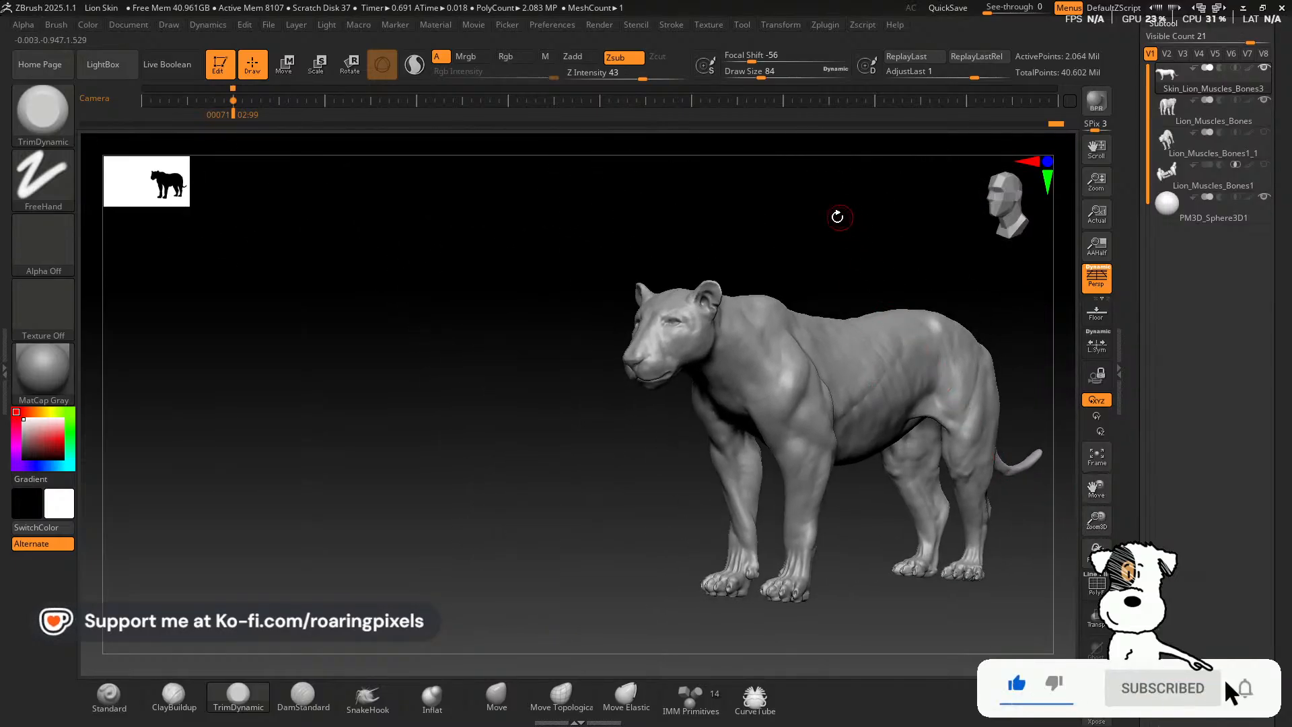
drag(837, 217, 768, 228)
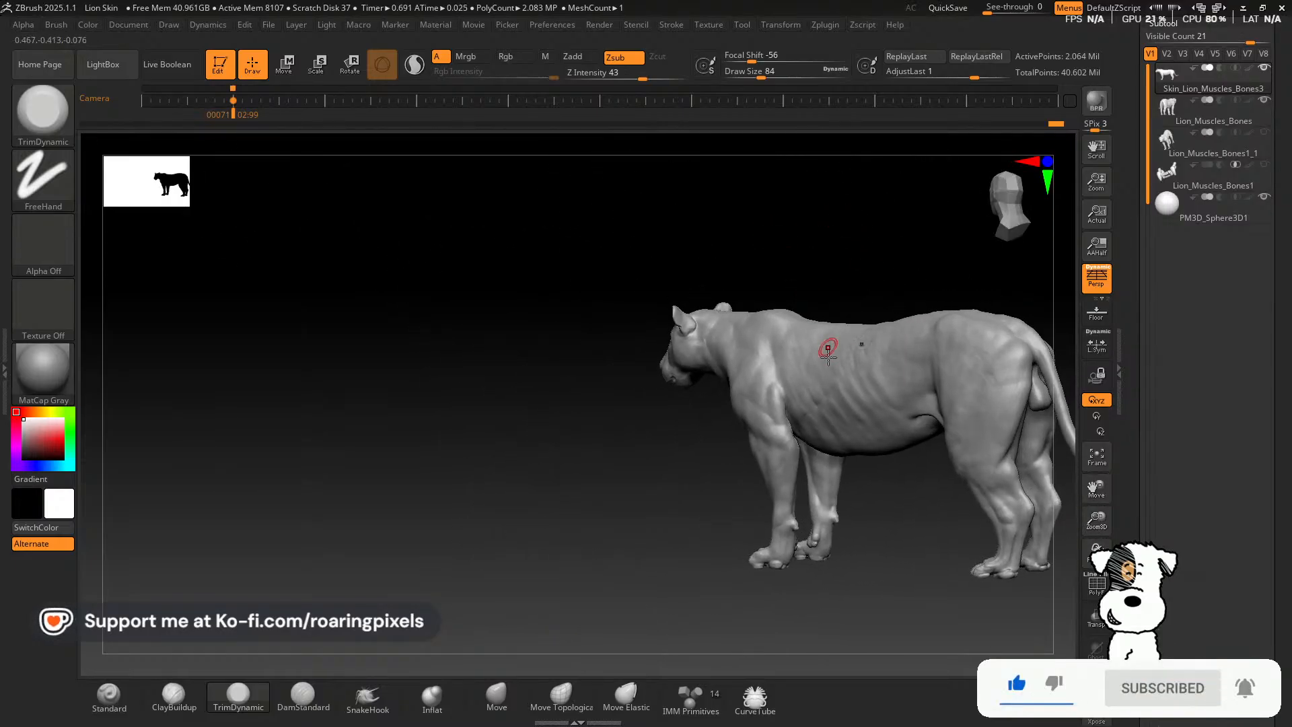
drag(637, 490, 747, 472)
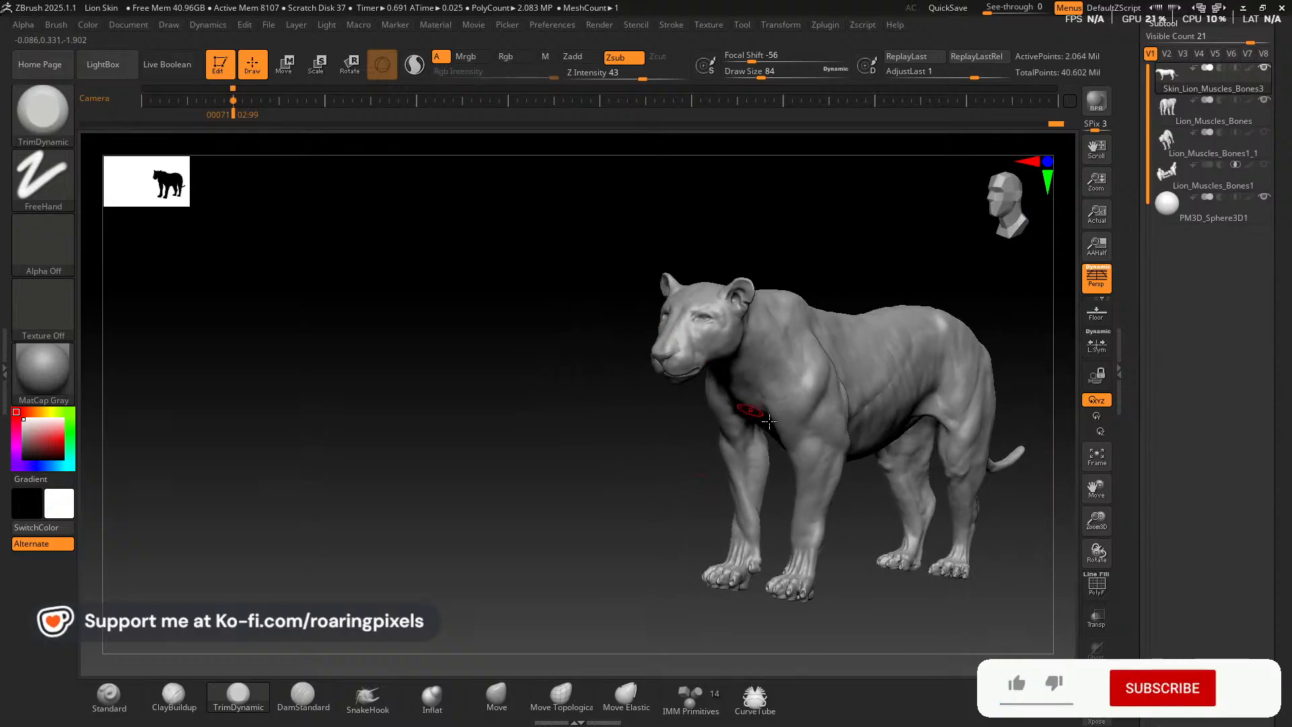
drag(1097, 510, 1105, 510)
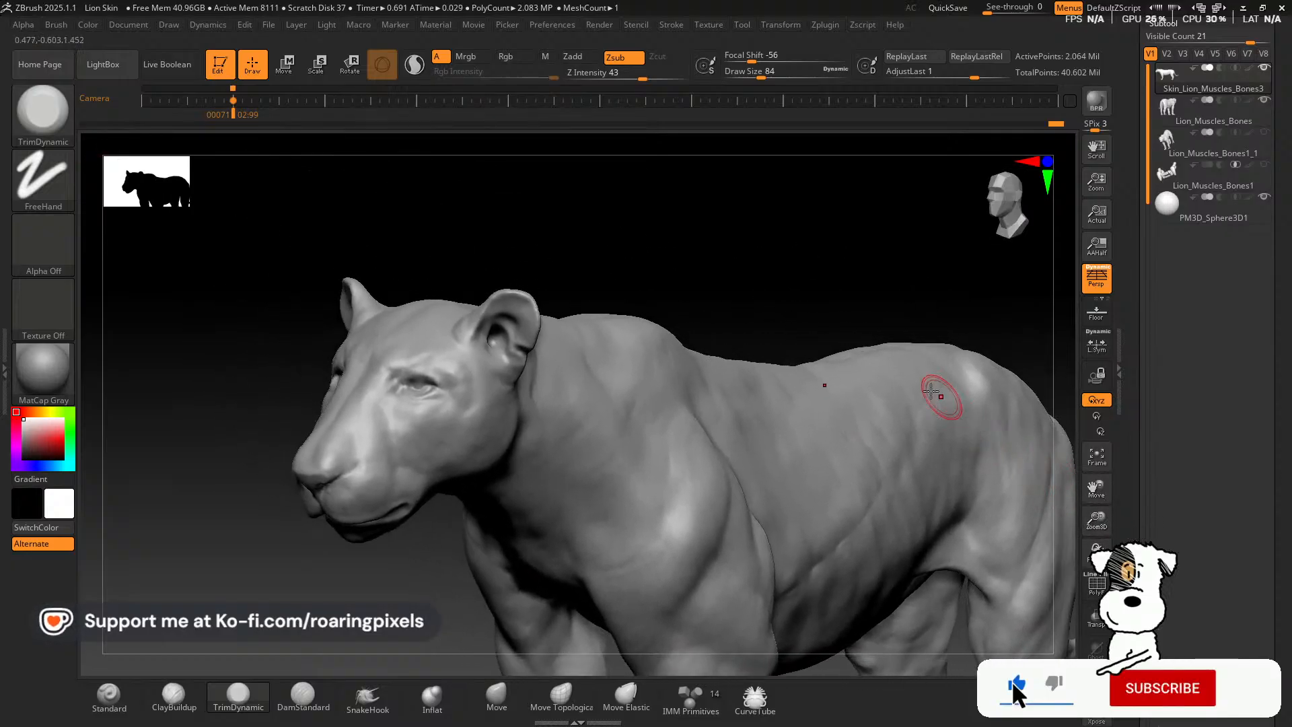
drag(753, 285, 773, 318)
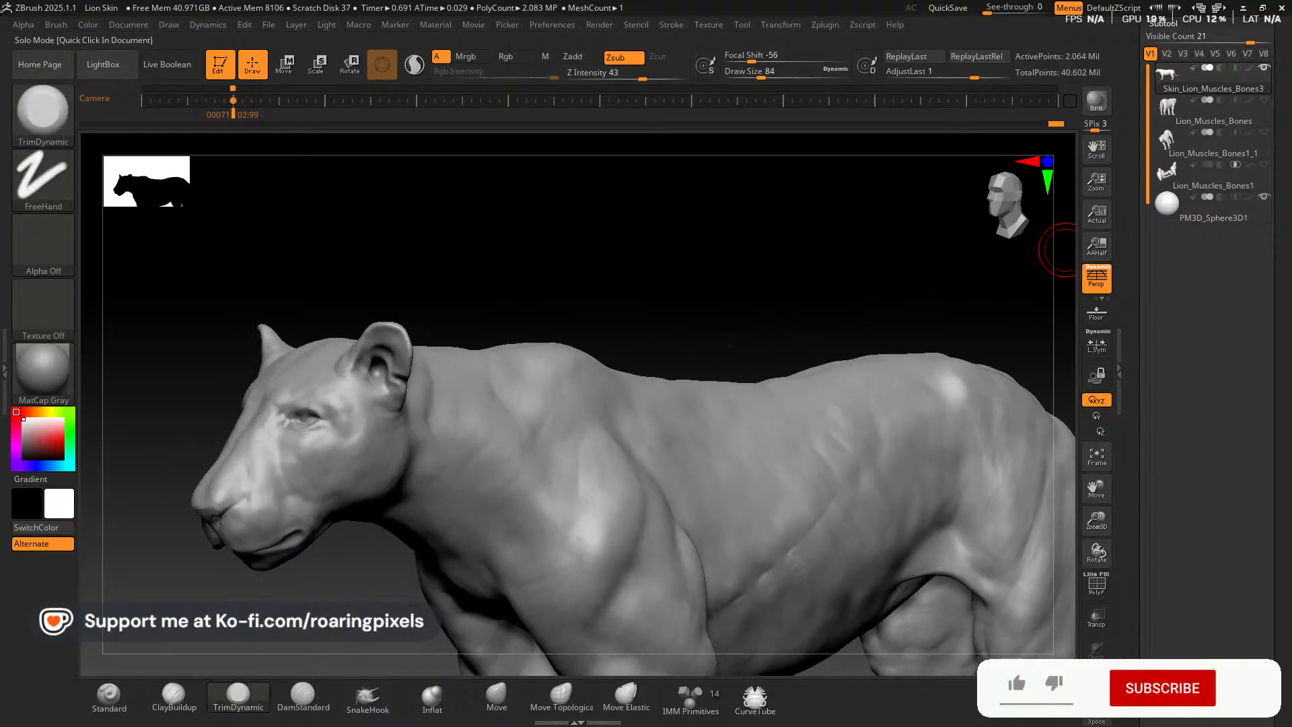
drag(827, 349, 778, 280)
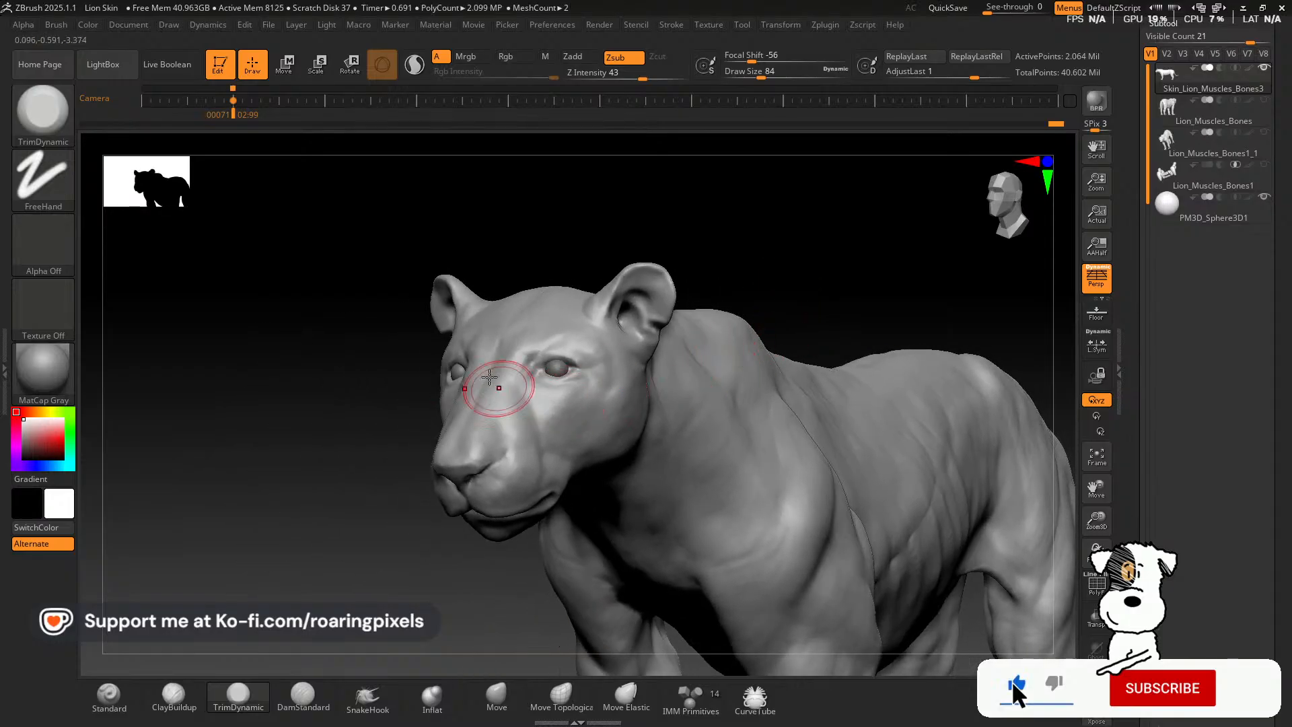
drag(1067, 524, 1043, 433)
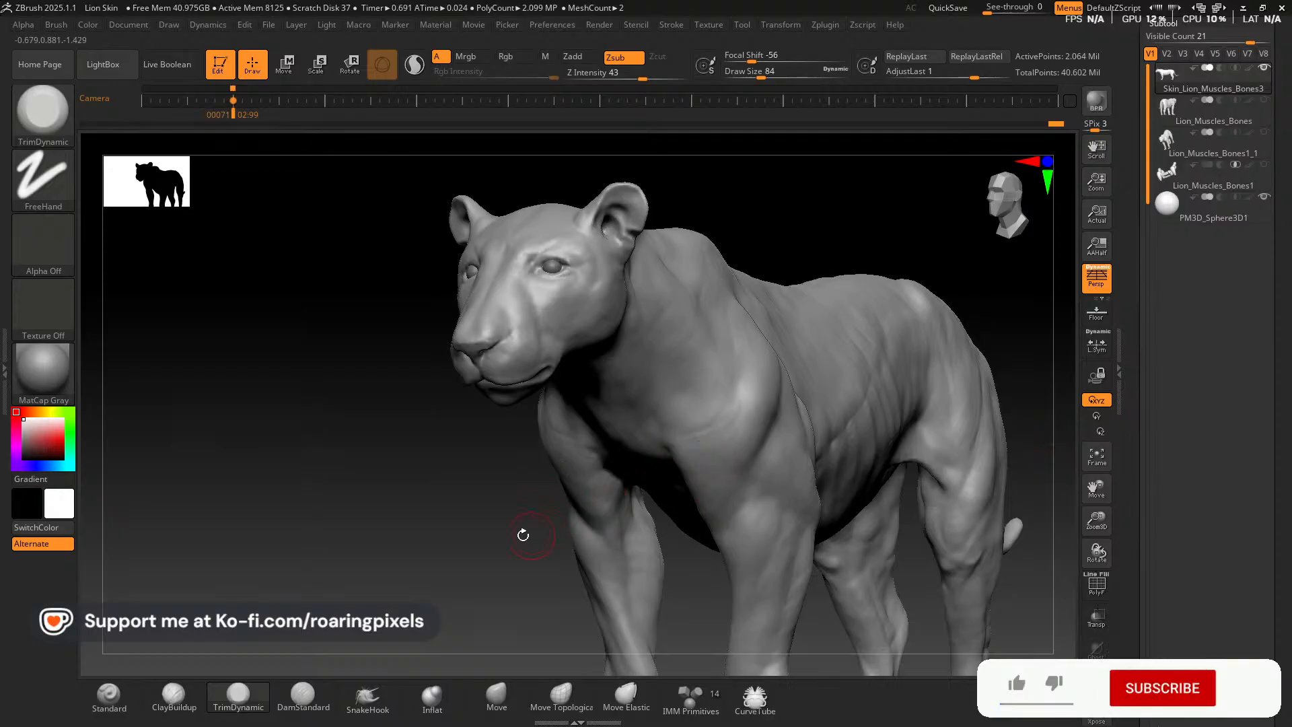
Isolate the lion's head and neck by hiding the rest of the body, and frame the visible part.
mouse_move(465, 531)
mouse_down()
mouse_move(427, 536)
mouse_move(435, 508)
mouse_up()
alt+drag(1062, 469, 1289, 459)
mouse_move(346, 280)
ctrl+shift+mouse_down()
mouse_move(563, 464)
mouse_move(615, 191)
mouse_move(346, 283)
ctrl+shift+mouse_up()
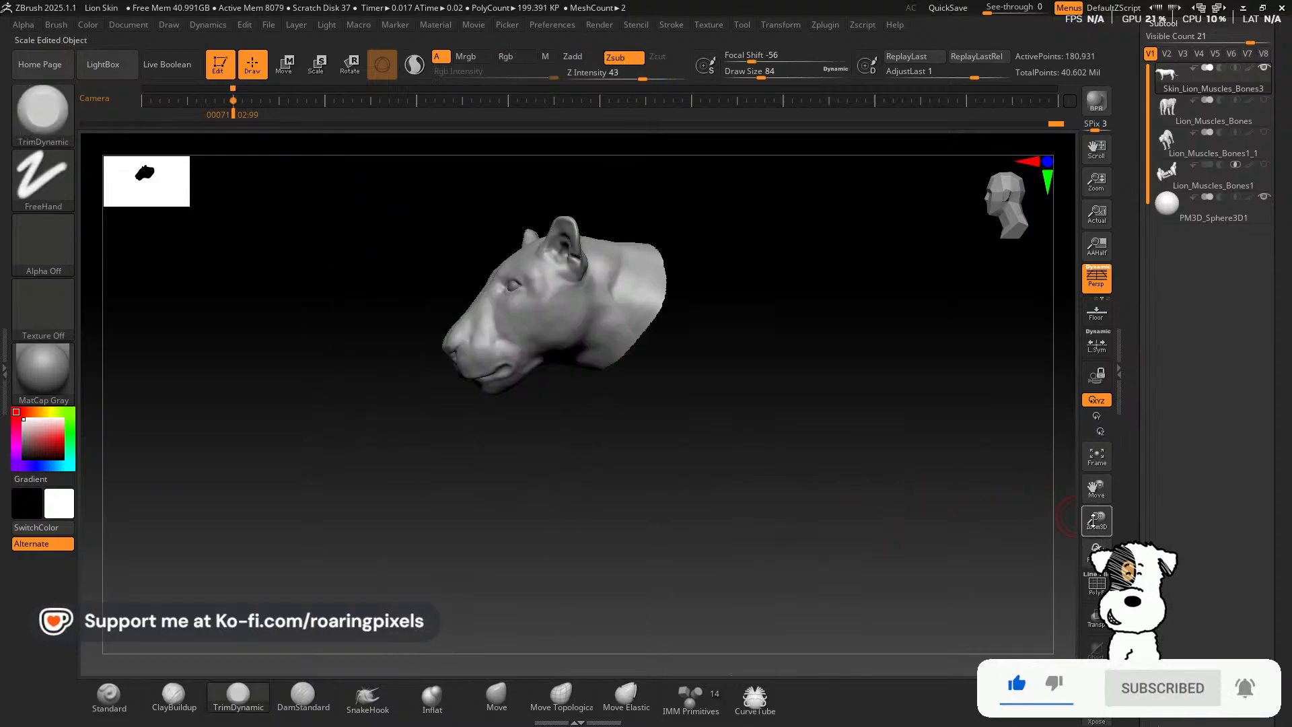
drag(1093, 521, 1104, 537)
click(1097, 457)
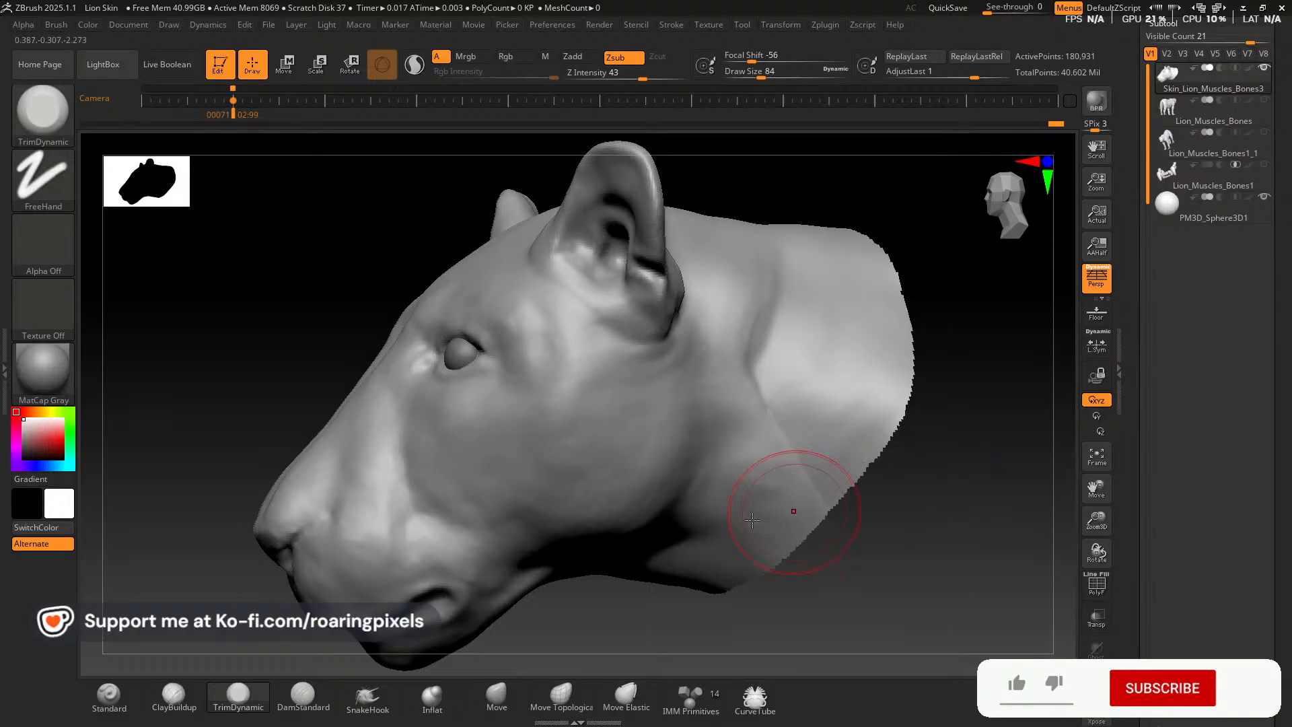
Set up the ClayBuildup brush for the head with draw size 40 and Z intensity 2.
drag(309, 330, 418, 614)
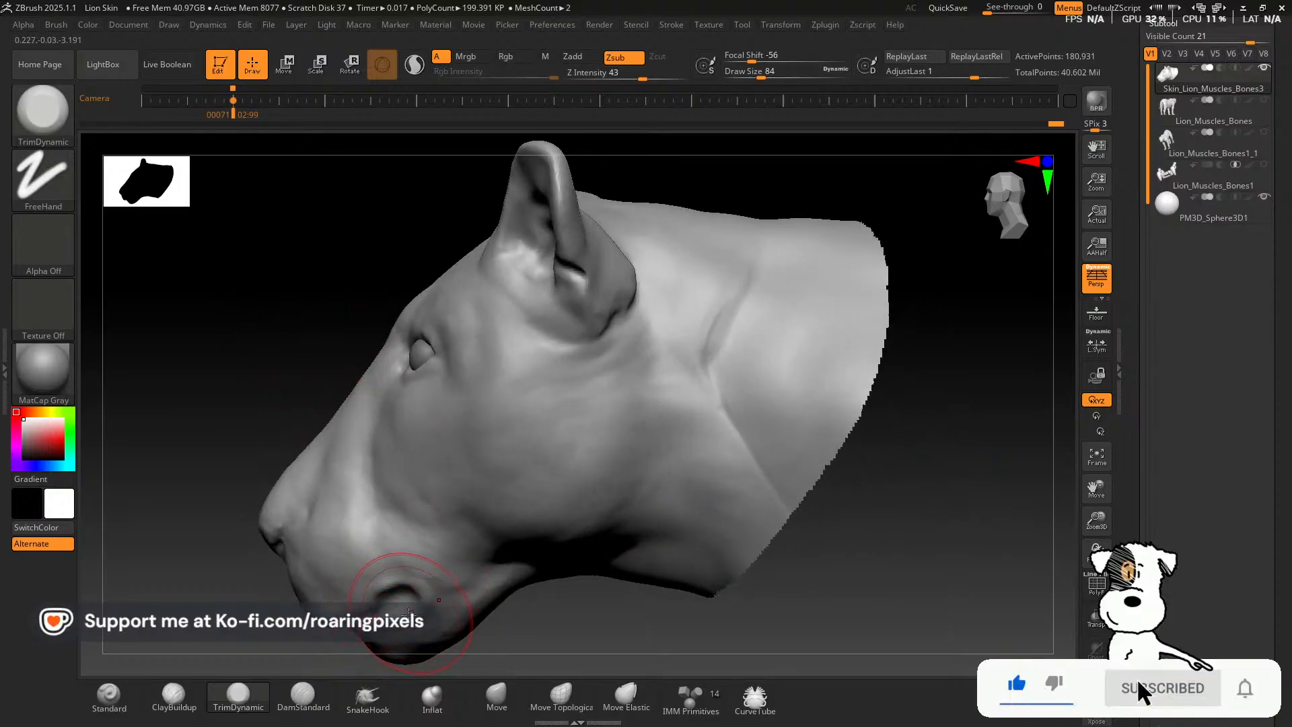
click(497, 696)
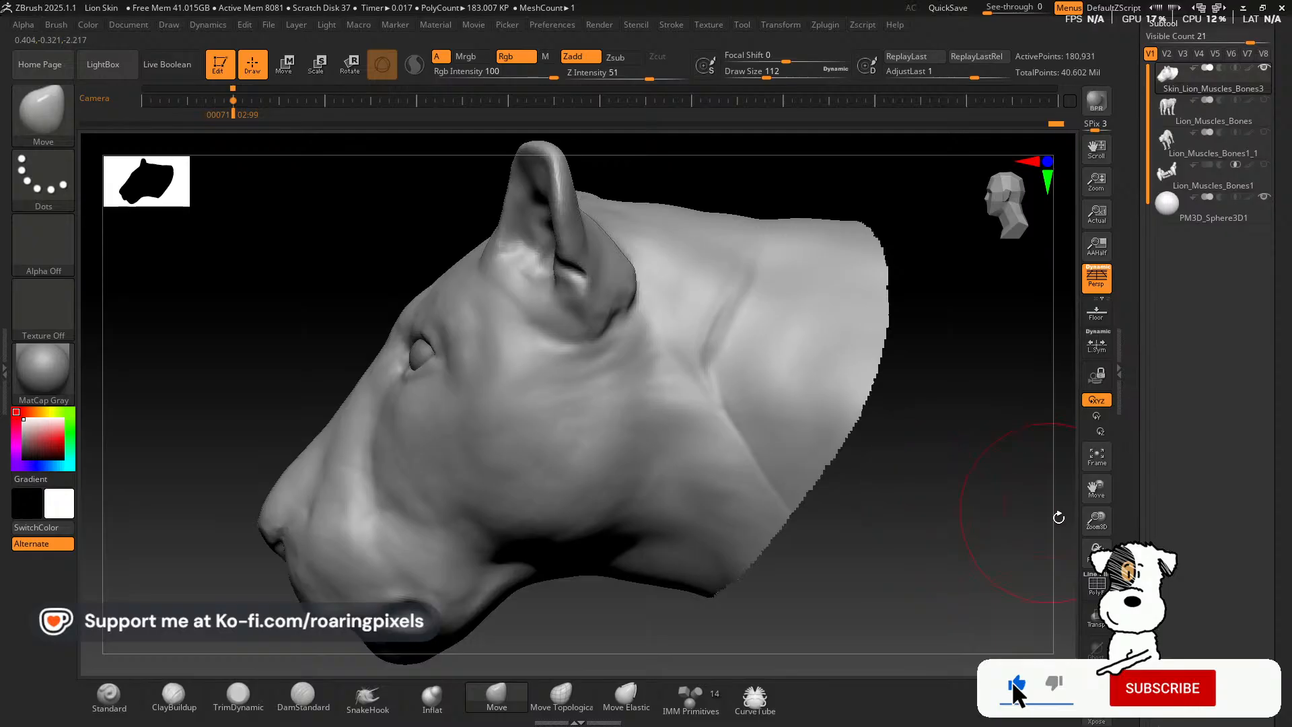
drag(1096, 524, 1122, 444)
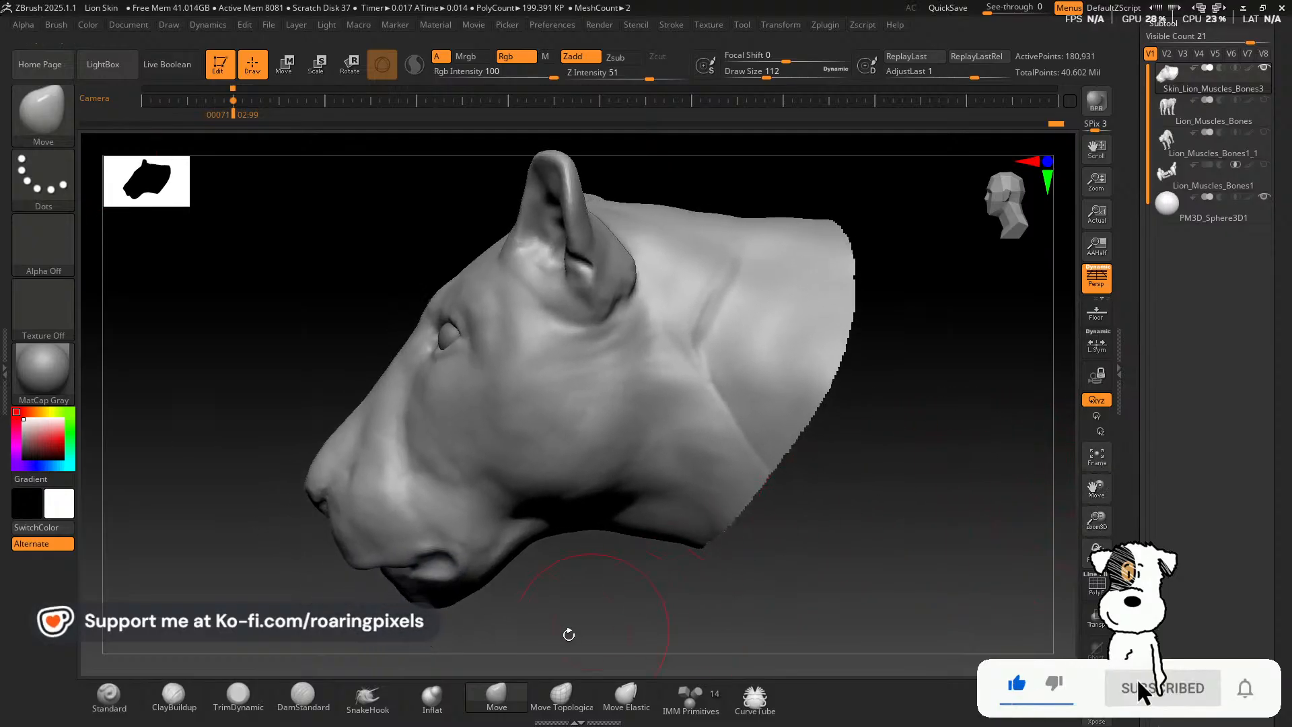
click(197, 687)
mouse_move(450, 493)
mouse_down()
mouse_move(431, 517)
mouse_move(471, 559)
mouse_up()
key(bracketleft)
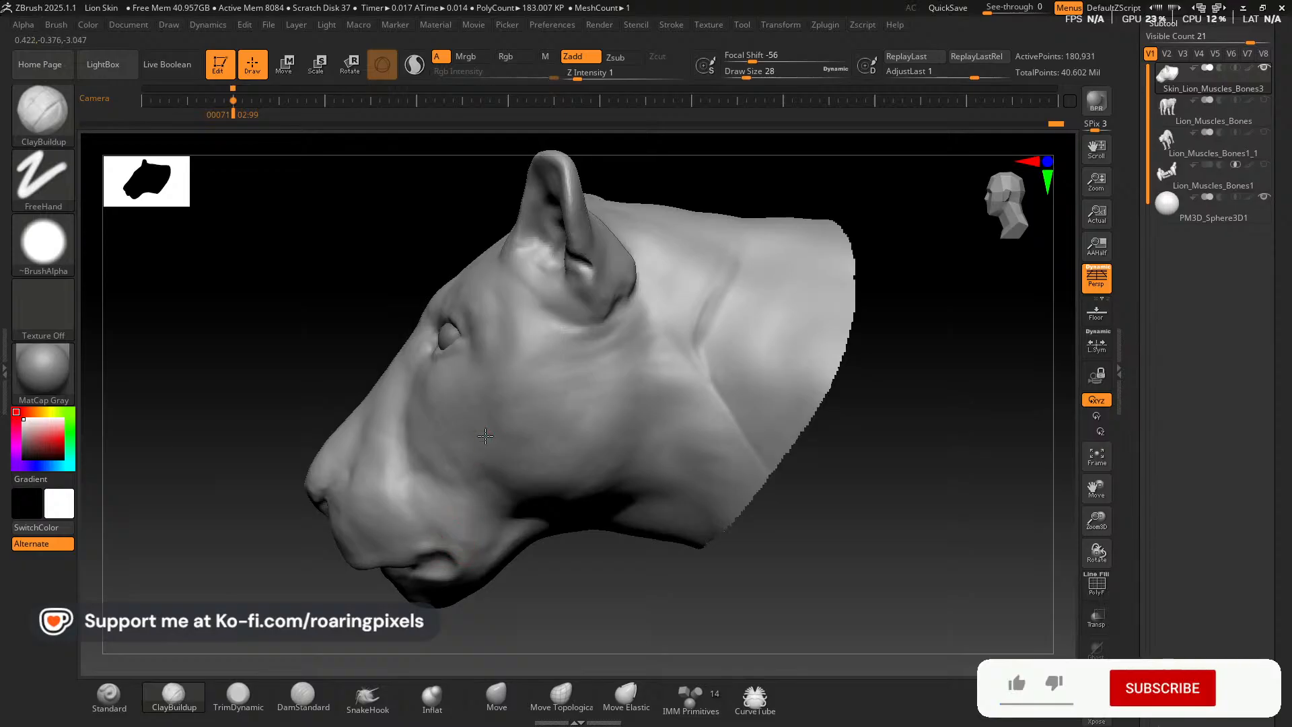
key(bracketright)
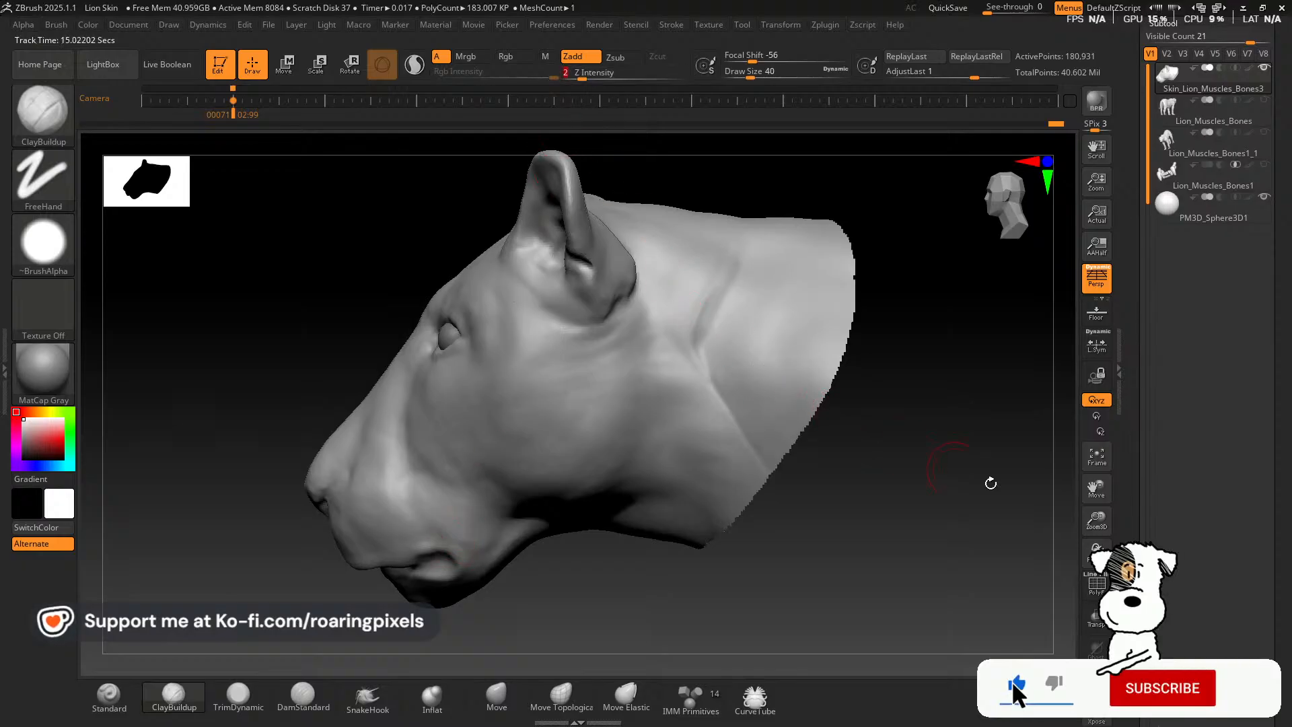
Work the muzzle surface around the mouth corner with ClayBuildup, reducing the draw size to 24.
drag(1097, 522, 1104, 554)
drag(1097, 488, 1136, 470)
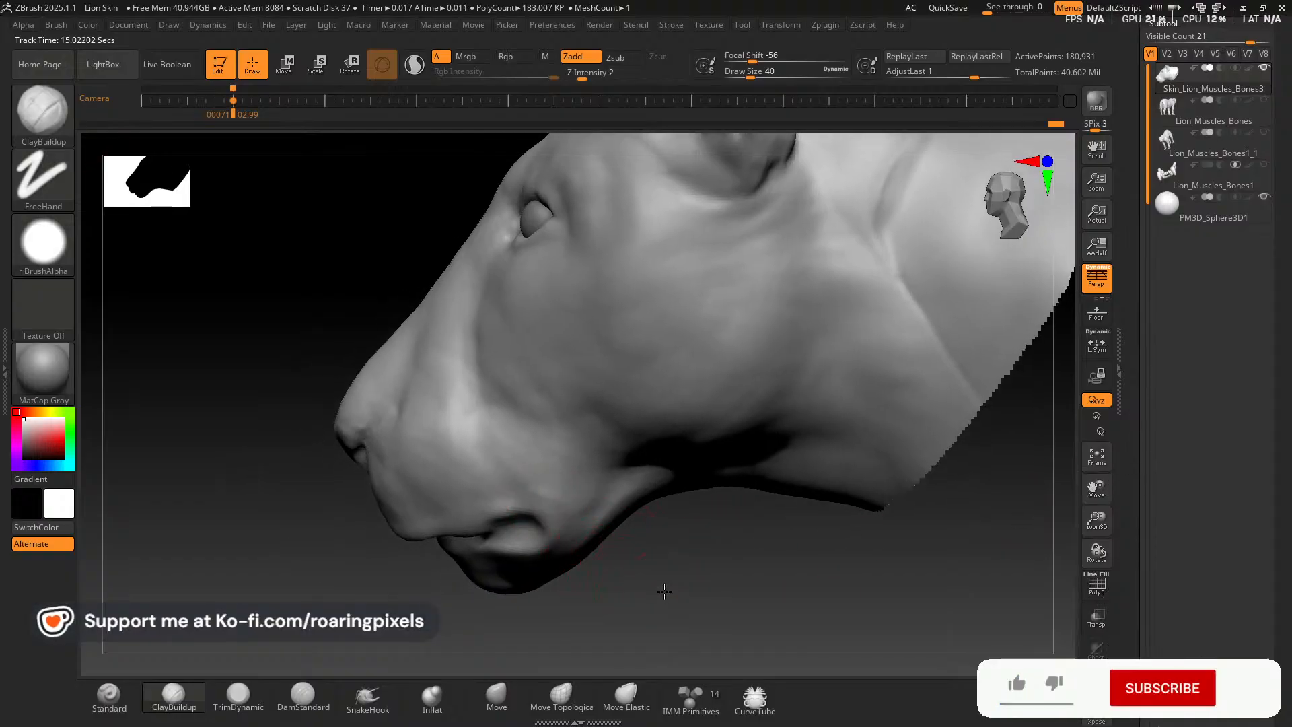
drag(665, 592, 622, 525)
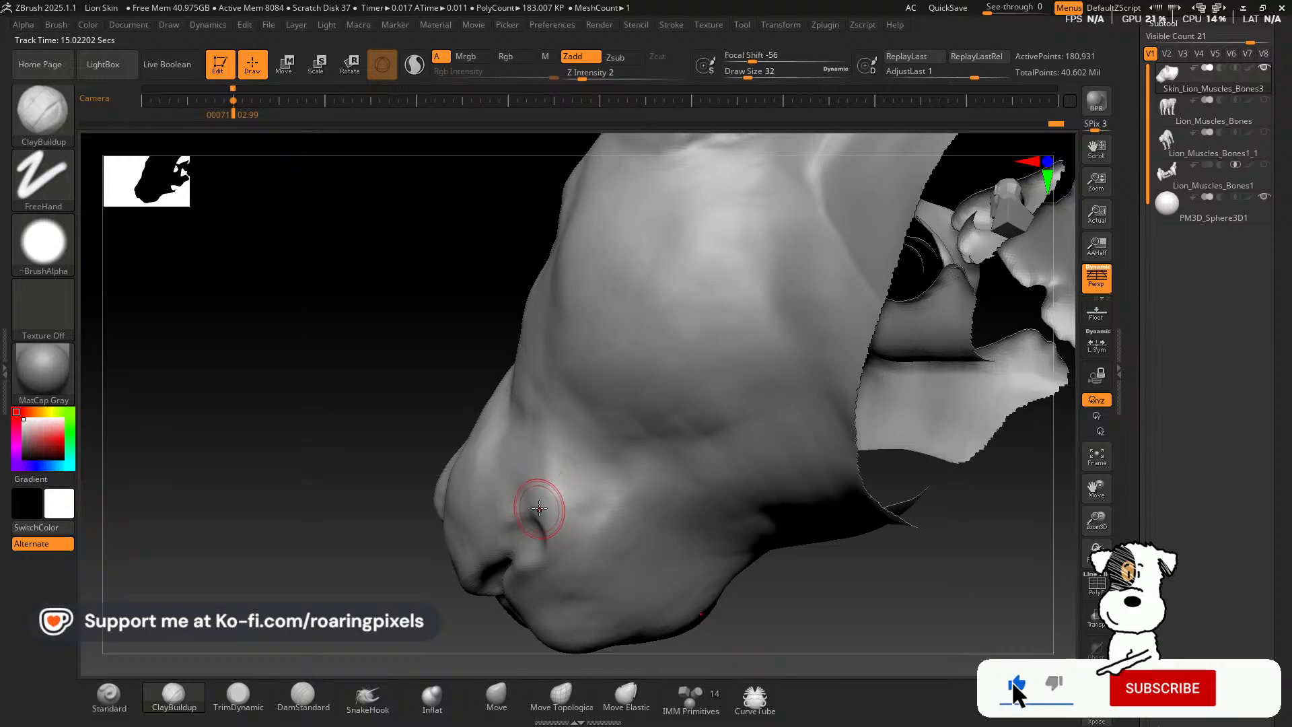
drag(539, 508, 551, 520)
key([)
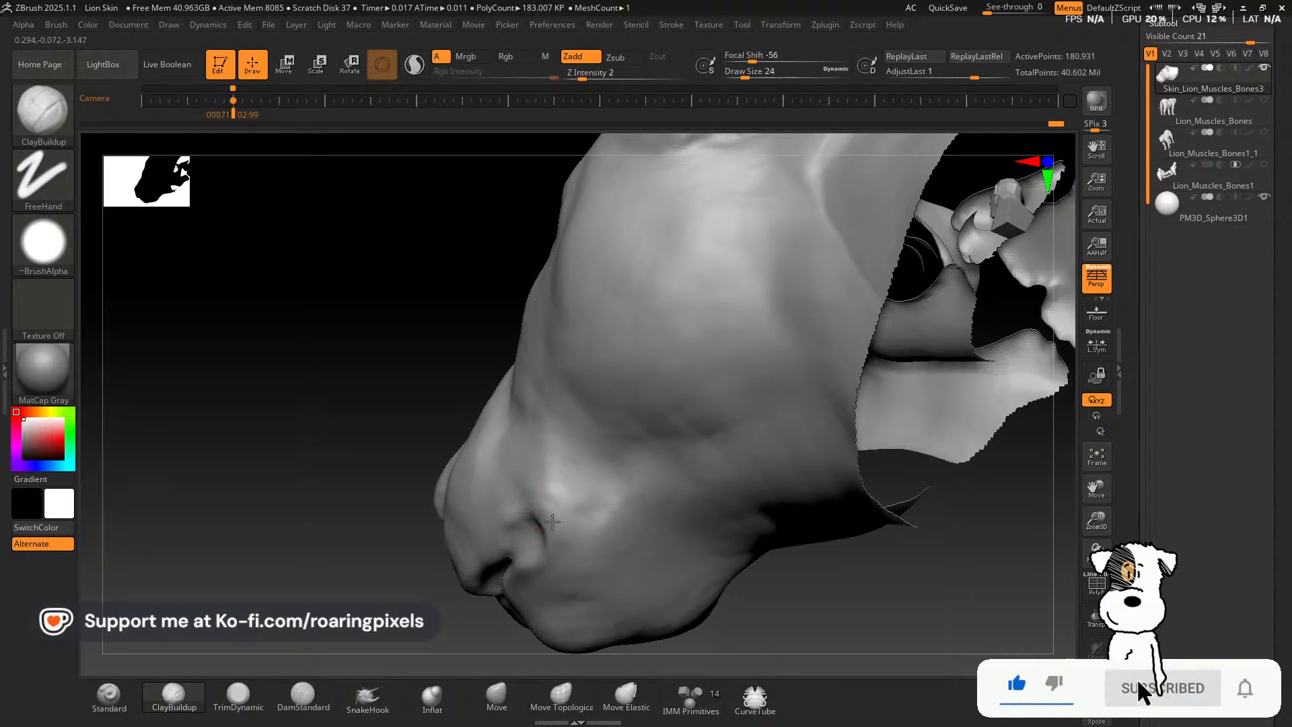
Refine the upper lip edge in front of the mouth corner with a finer ClayBuildup brush at draw size 12.
drag(346, 491, 317, 572)
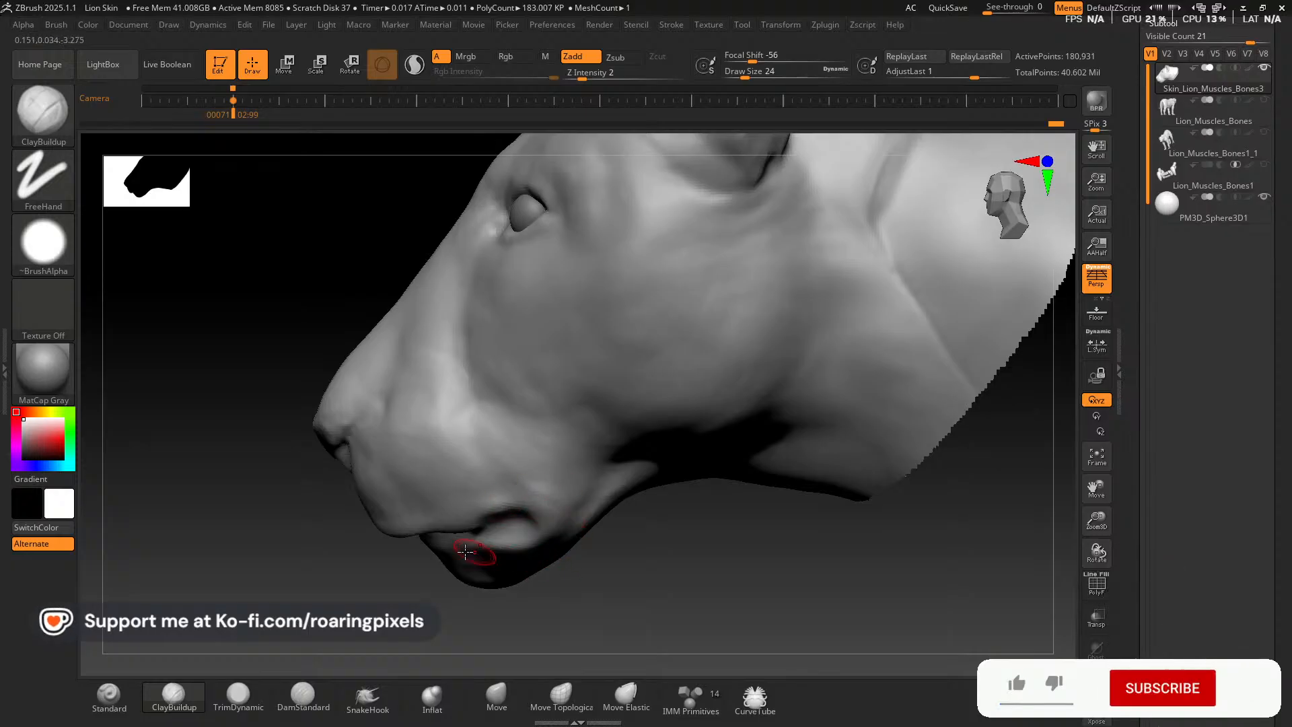
drag(274, 384, 274, 320)
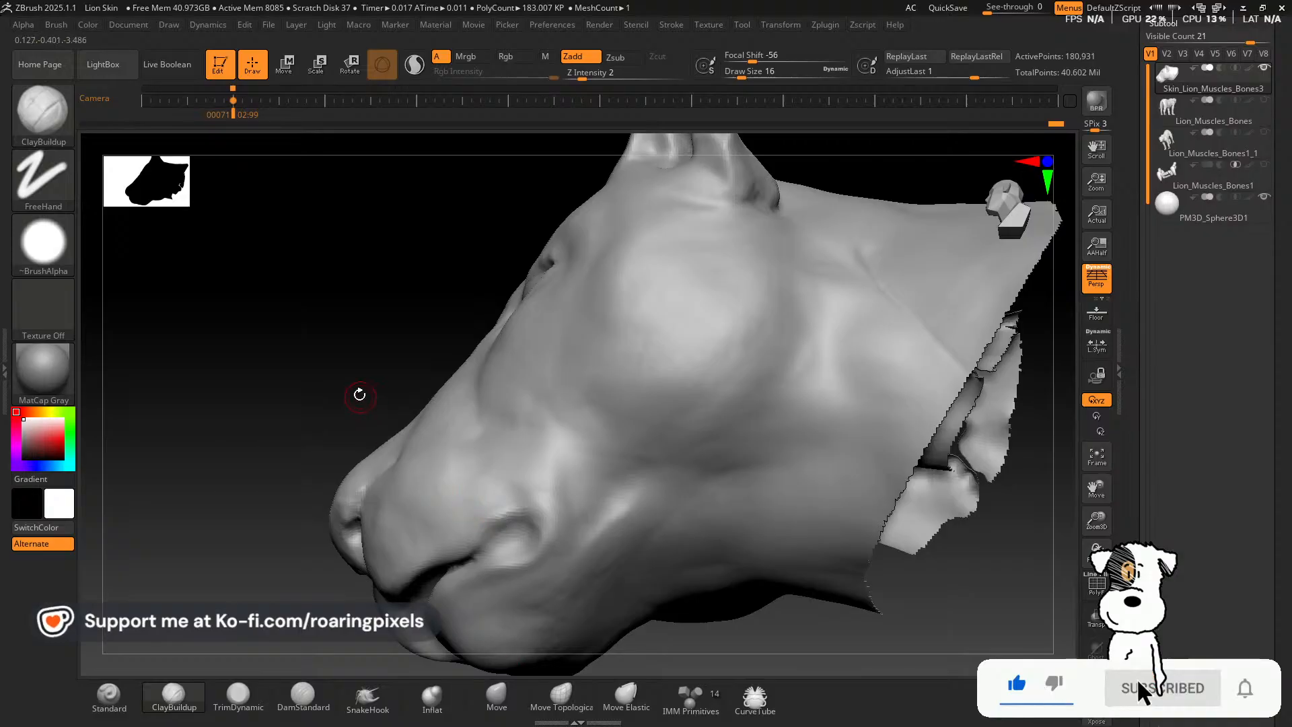
drag(372, 392, 331, 353)
key(bracketleft)
drag(479, 554, 461, 537)
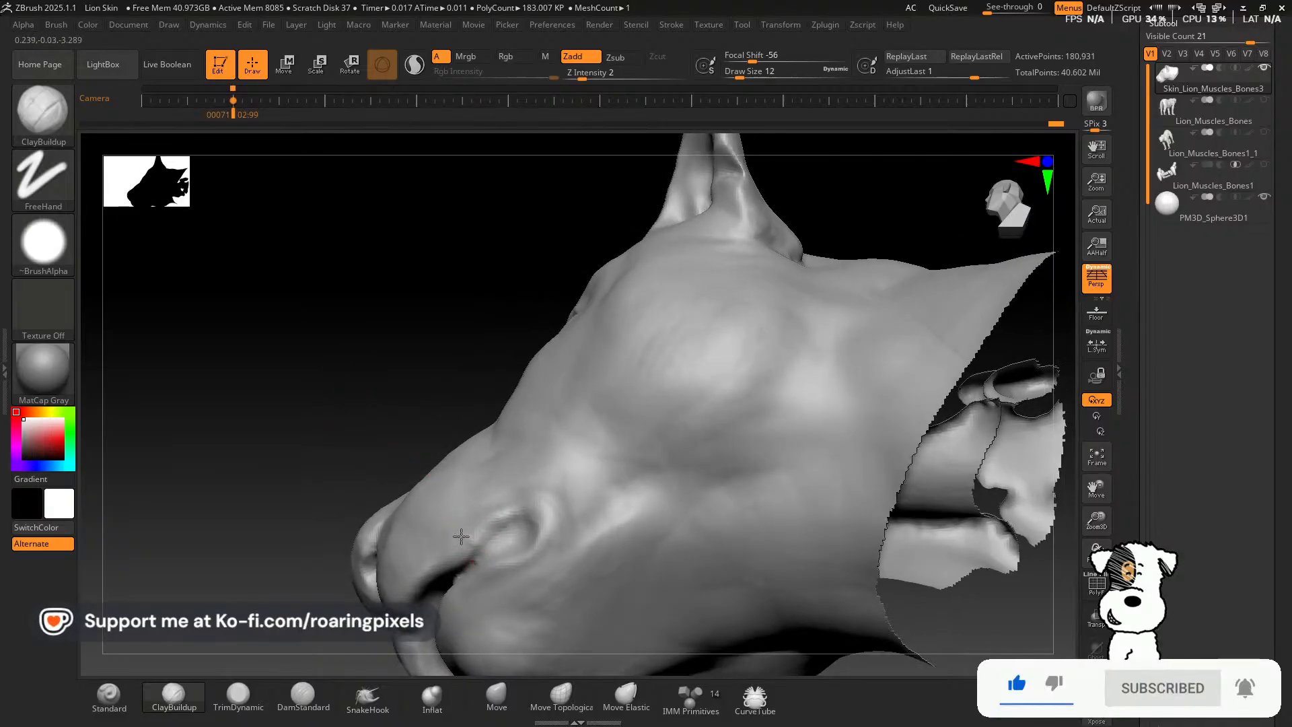
Build up the upper lip rim towards the mouth corner with ClayBuildup at draw sizes 16 and 20.
key(bracketright)
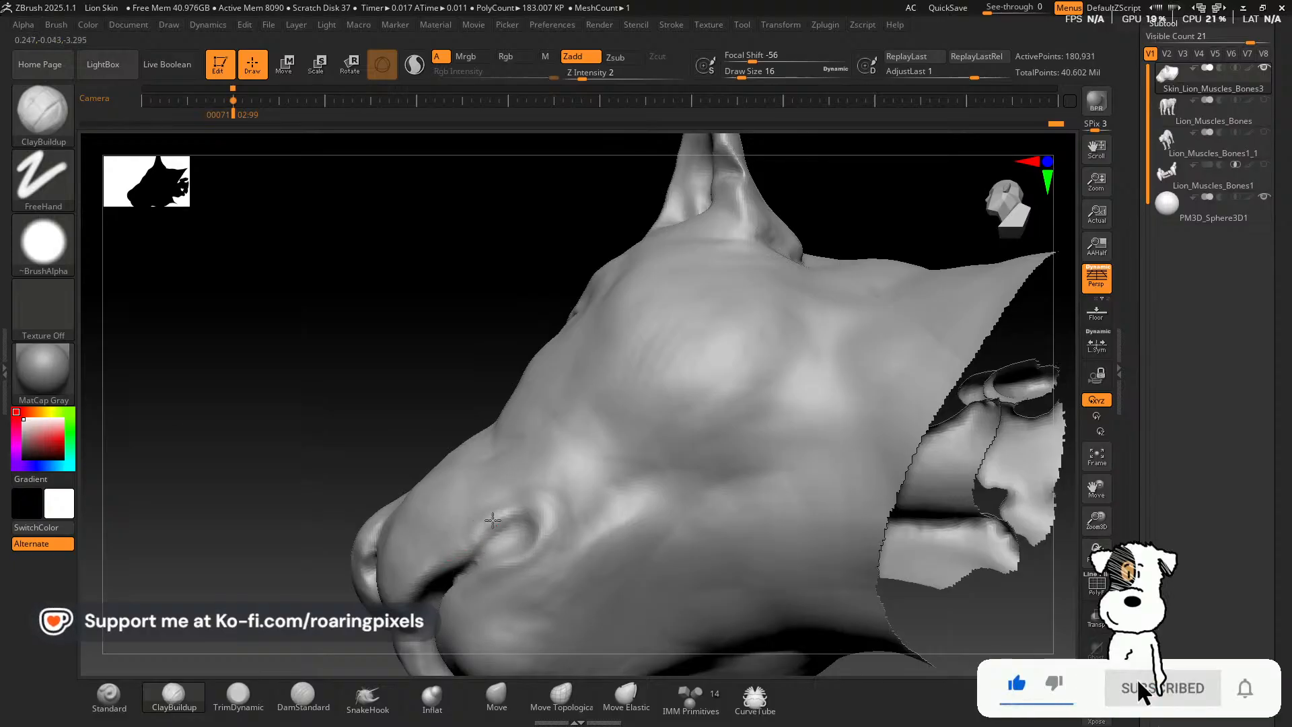
mouse_move(470, 546)
mouse_down()
mouse_move(452, 543)
mouse_move(478, 537)
mouse_up()
key(])
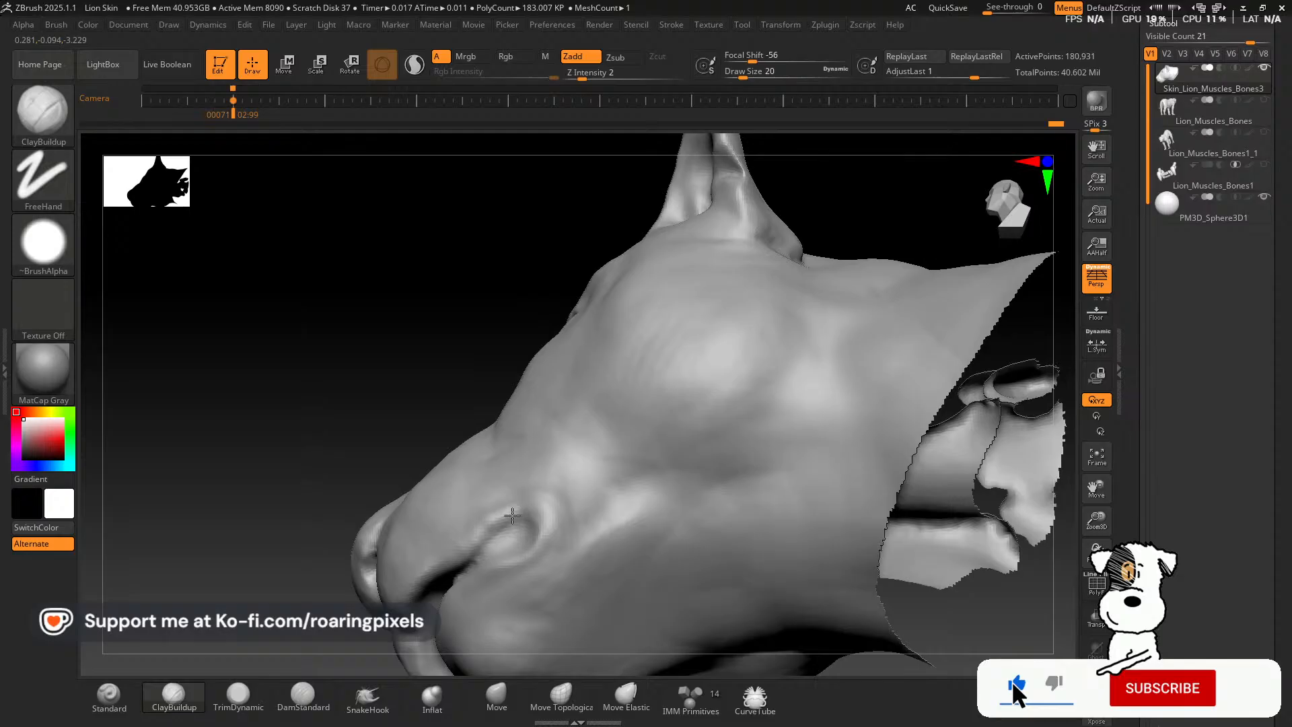
key([)
key([)
Shape the area around the mouth corner from the side with ClayBuildup at draw sizes 28 and 24.
drag(401, 402, 341, 396)
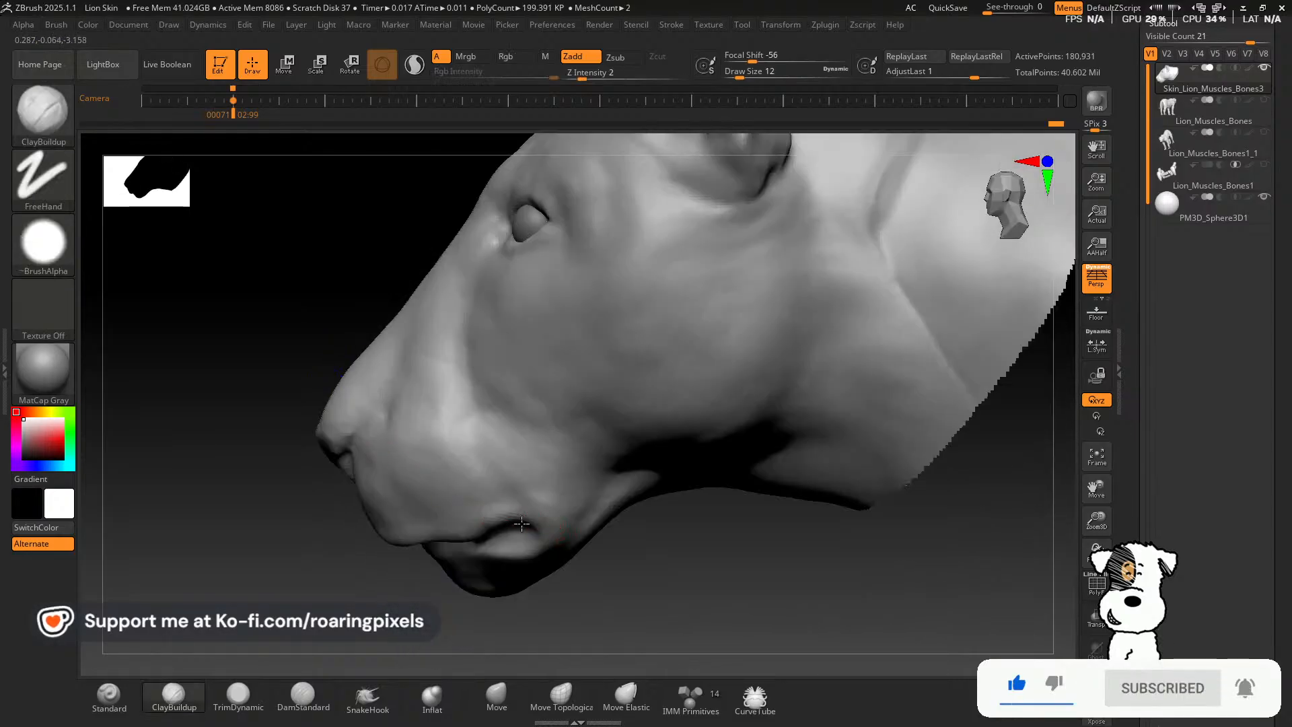
key(bracketright)
key(bracketright)
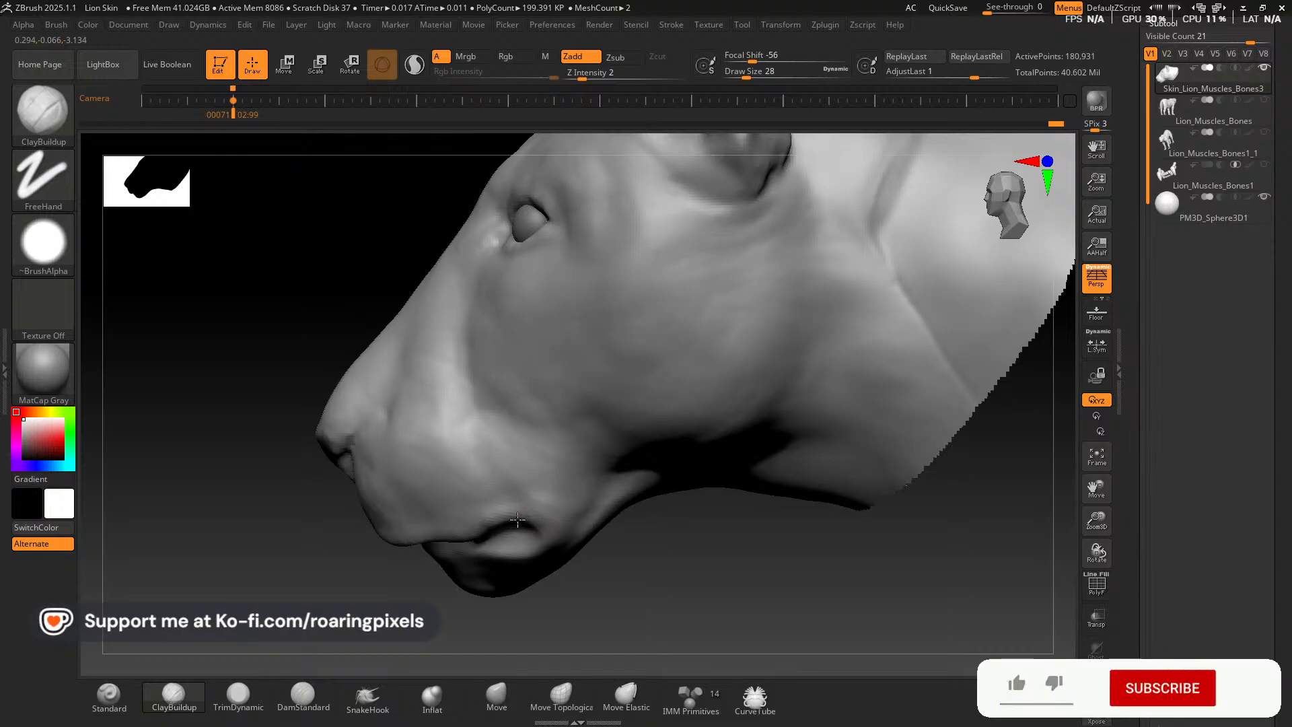
drag(626, 538, 638, 581)
key(bracketleft)
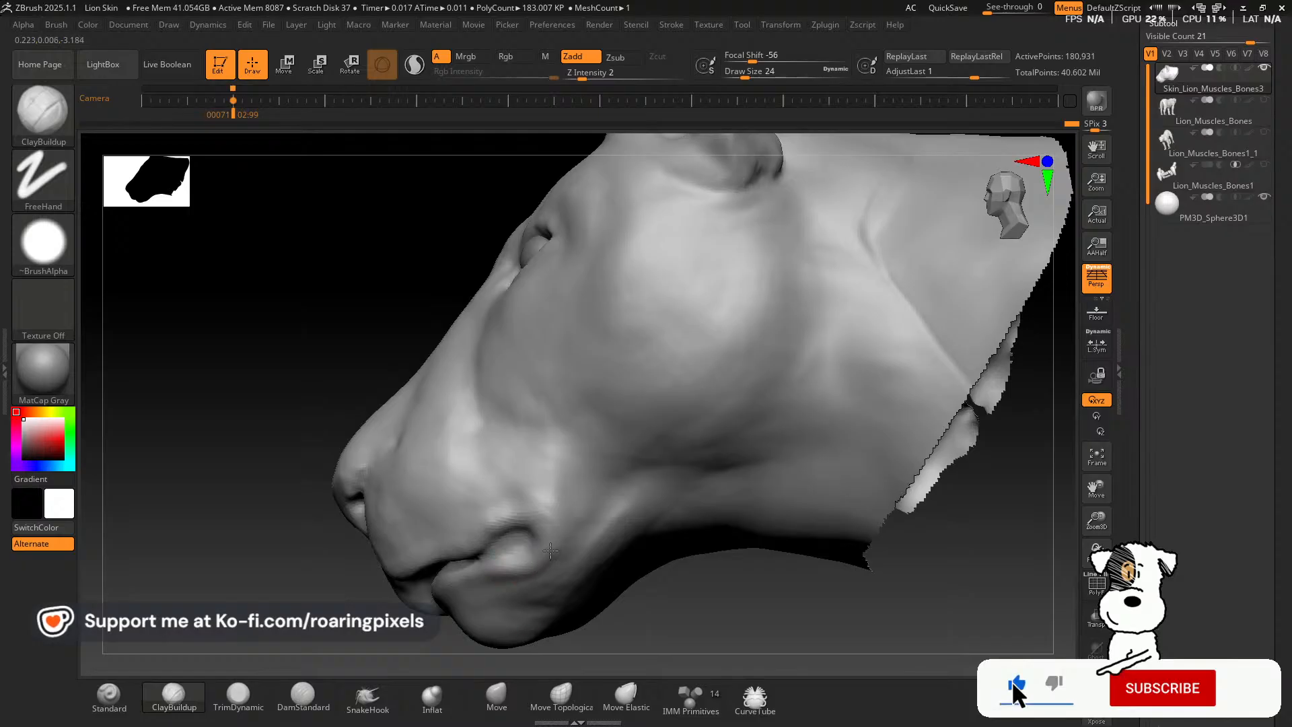
Sculpt the cheek fold just behind the mouth corner with ClayBuildup at draw sizes 28 and 32.
drag(309, 349, 286, 335)
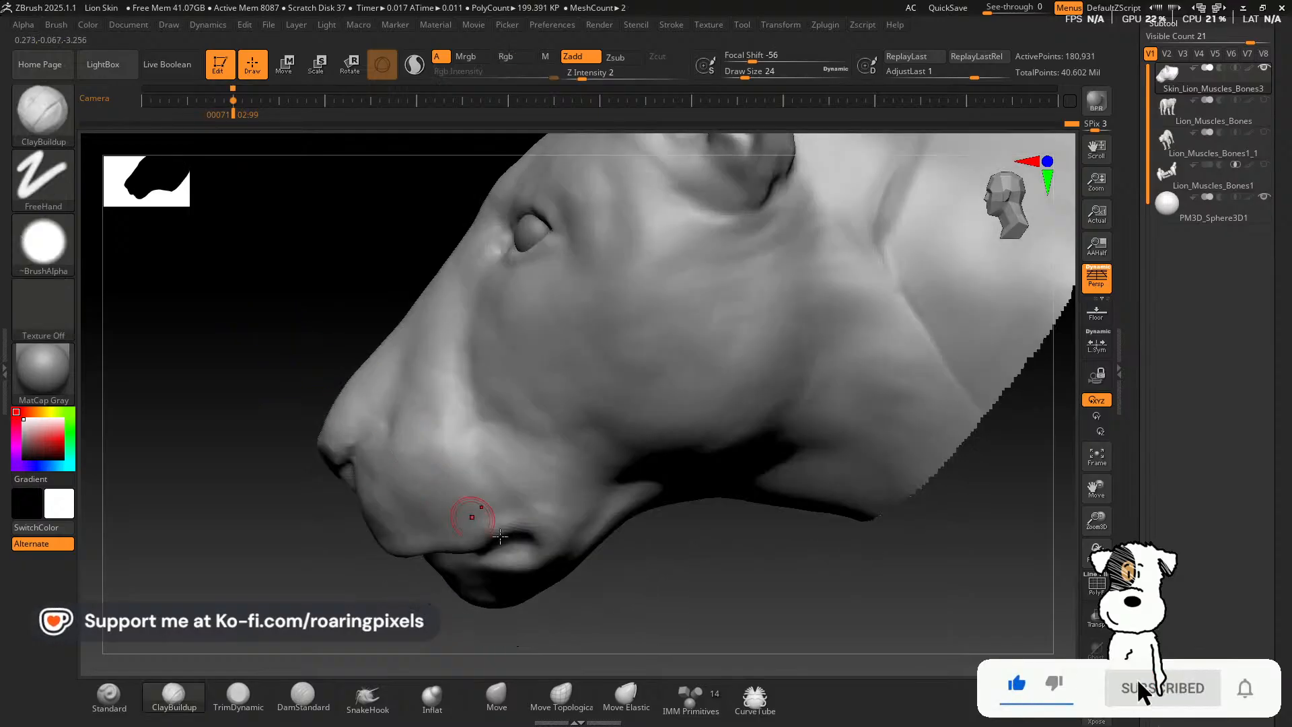
key([)
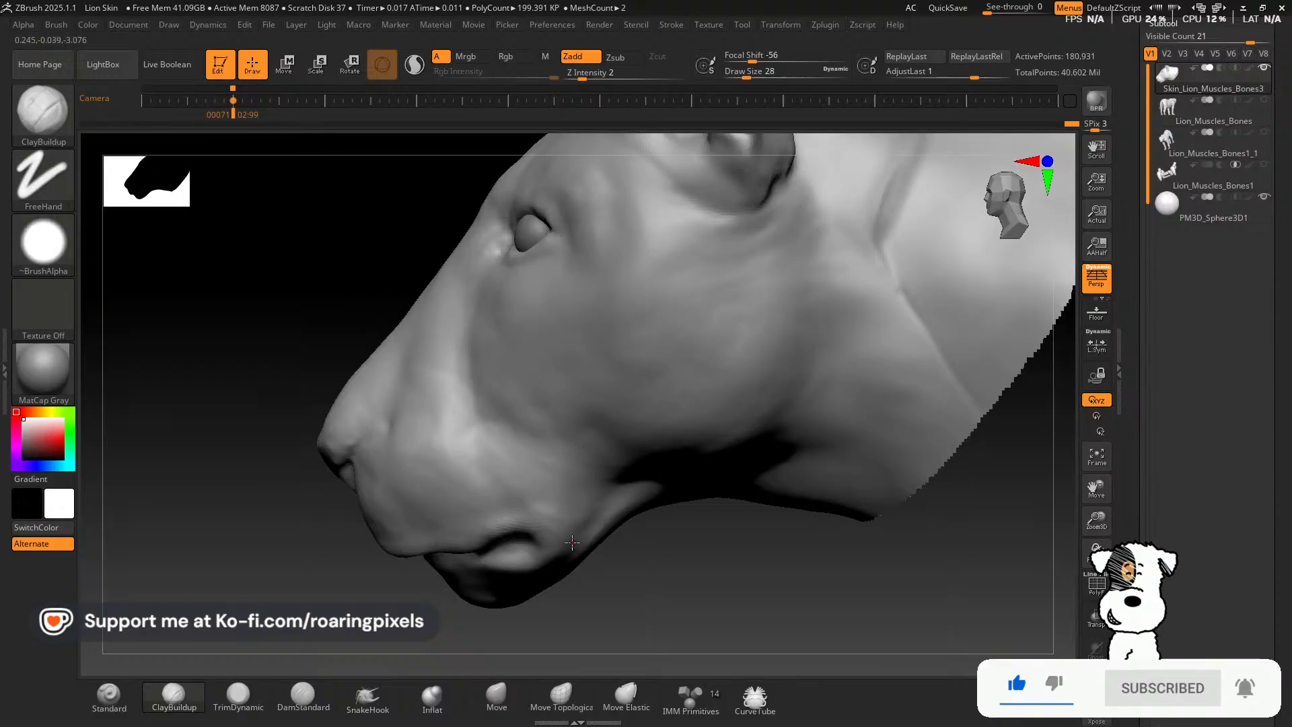
key(])
key(])
key([)
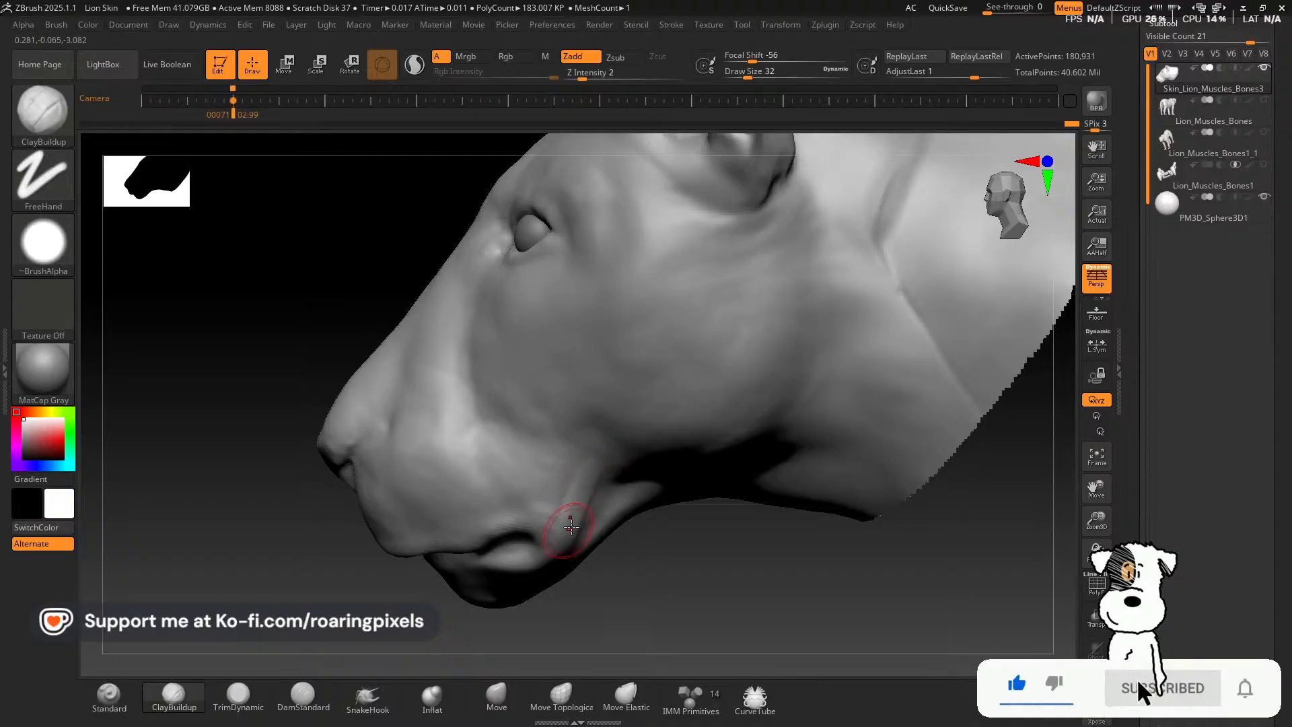
drag(678, 592, 632, 577)
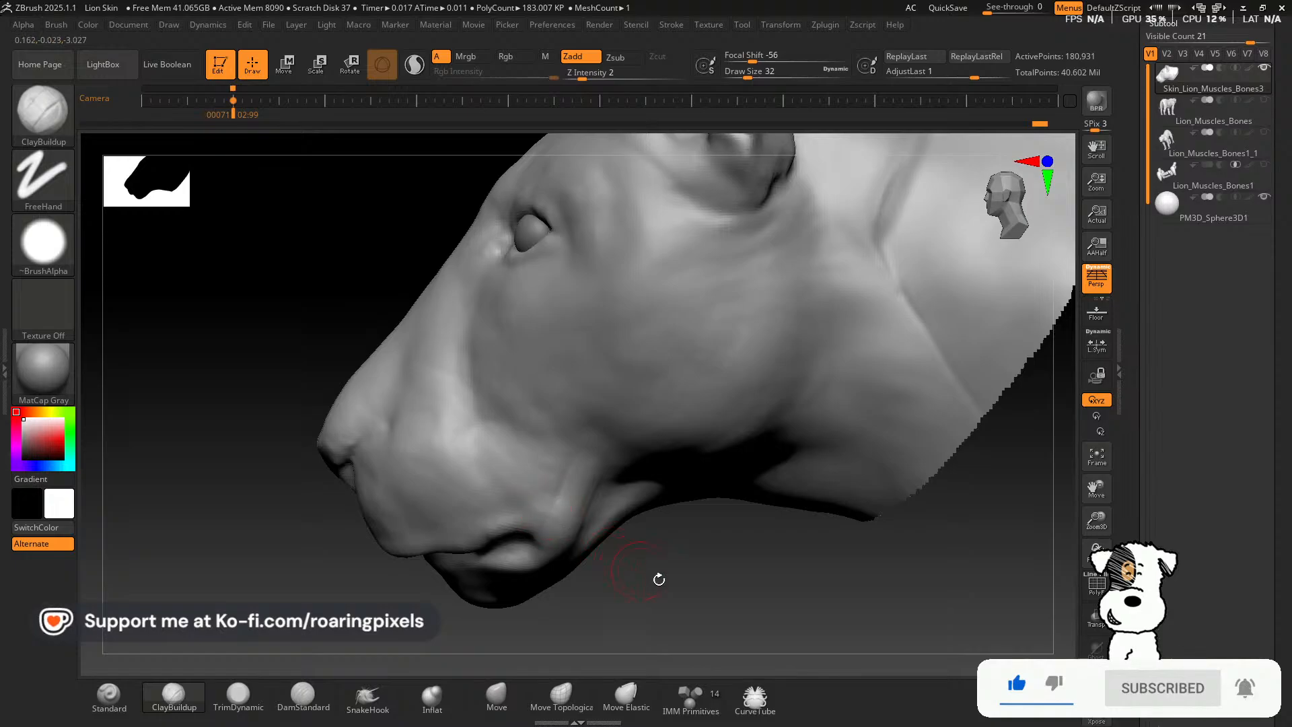
Blend the cheek surface behind and above the mouth corner with ClayBuildup at draw sizes 32 and 40.
drag(658, 576, 593, 573)
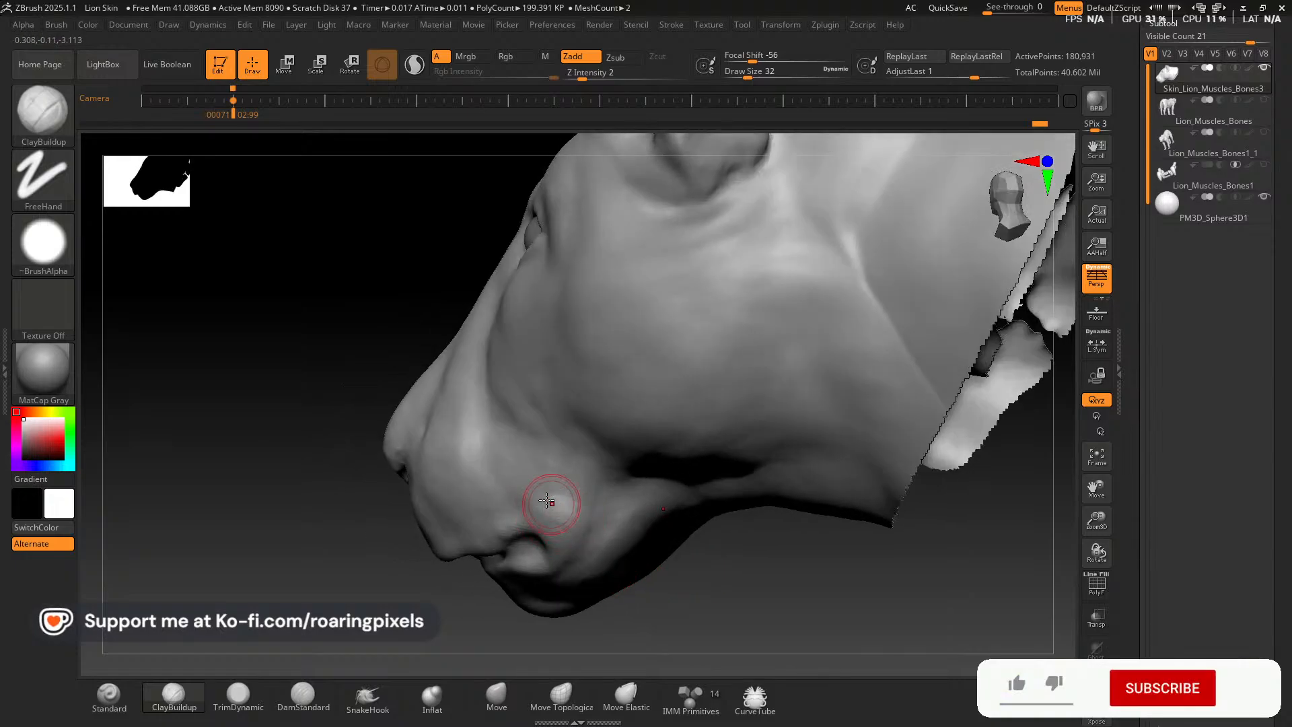
drag(675, 617, 649, 564)
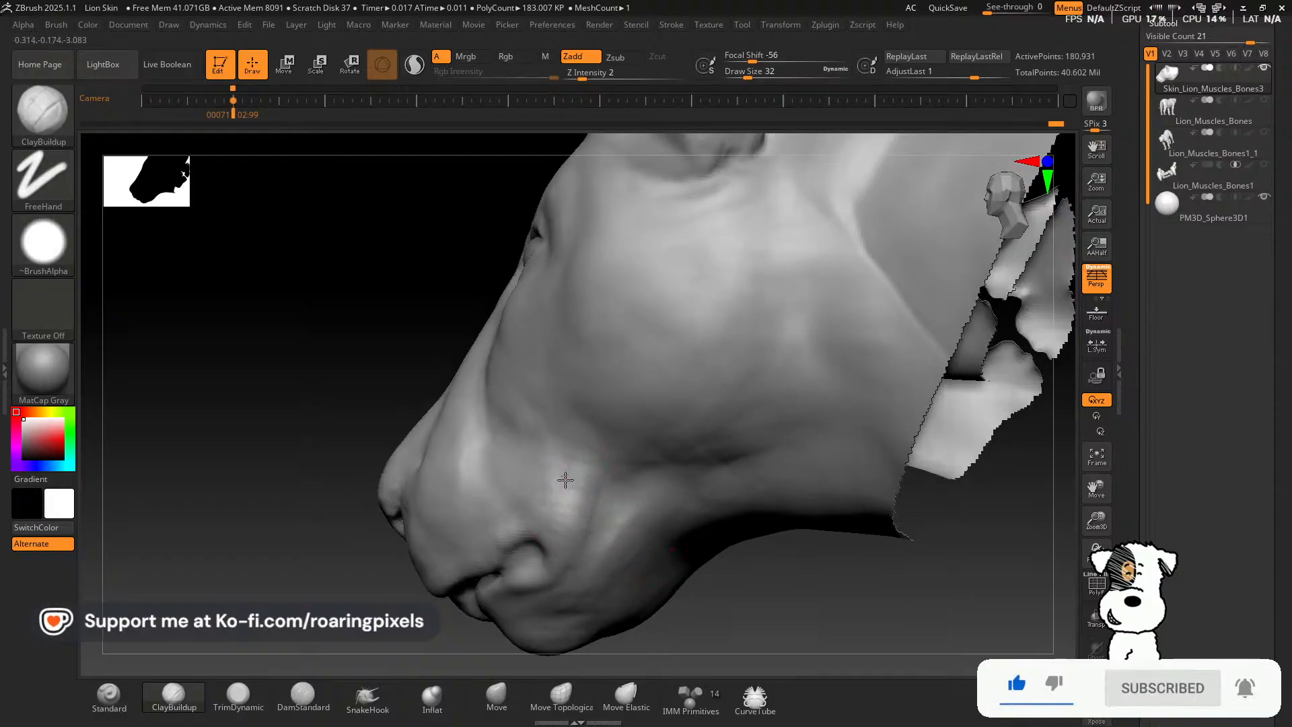
mouse_move(382, 393)
mouse_down()
mouse_move(326, 357)
mouse_move(548, 514)
mouse_up()
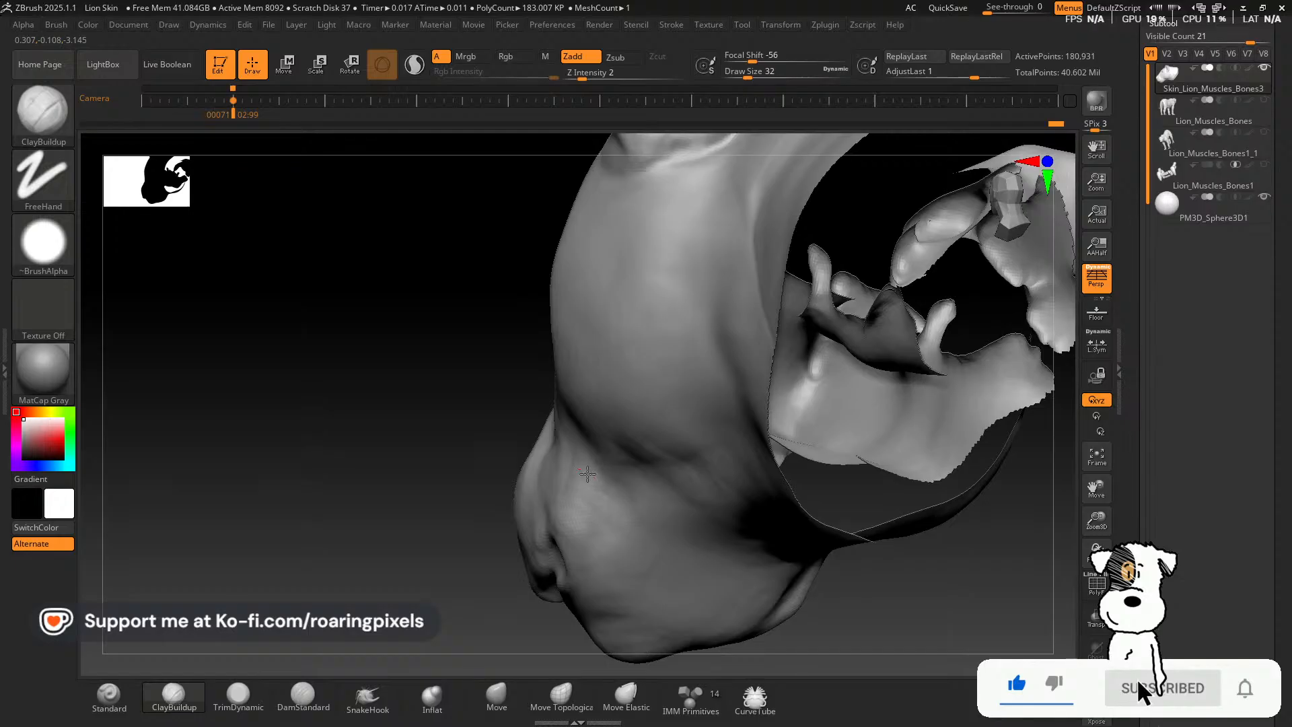
mouse_move(433, 376)
mouse_down()
mouse_move(630, 484)
mouse_move(687, 499)
mouse_move(695, 534)
mouse_move(673, 526)
mouse_up()
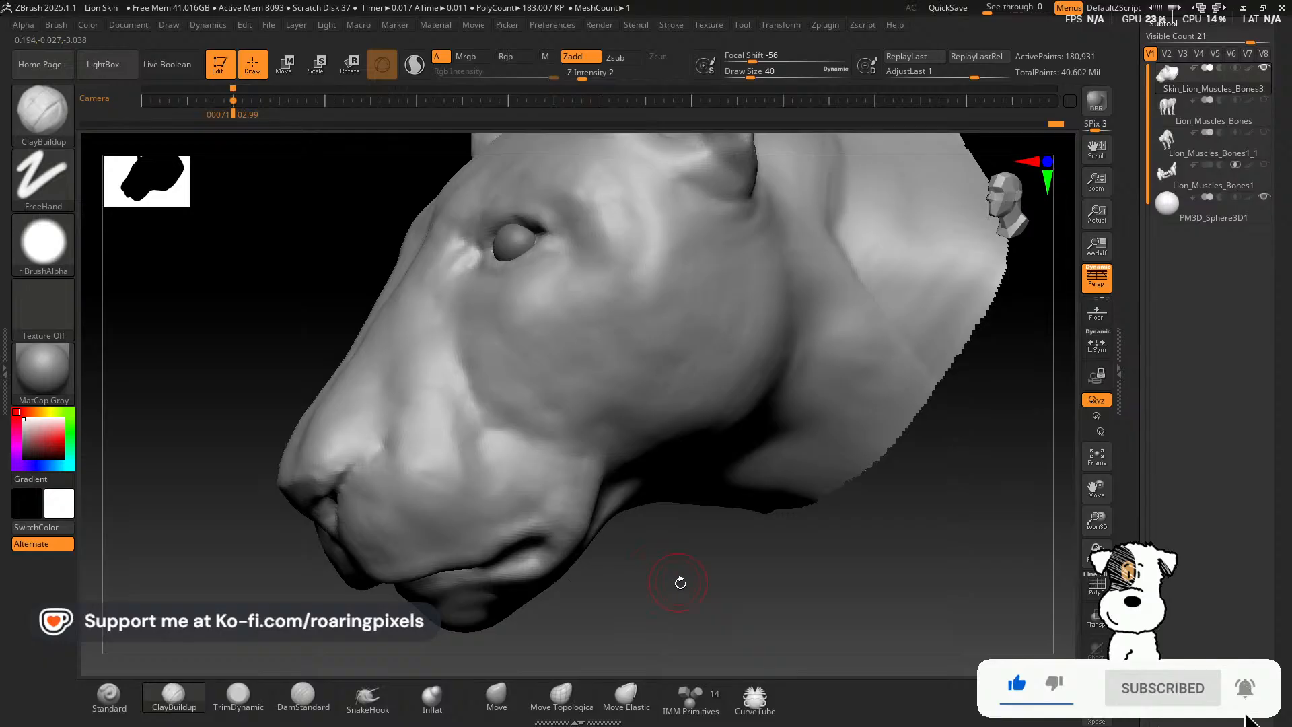
Sculpt the fold that runs from the mouth corner up towards the cheek with ClayBuildup at draw size 40.
drag(681, 580, 558, 616)
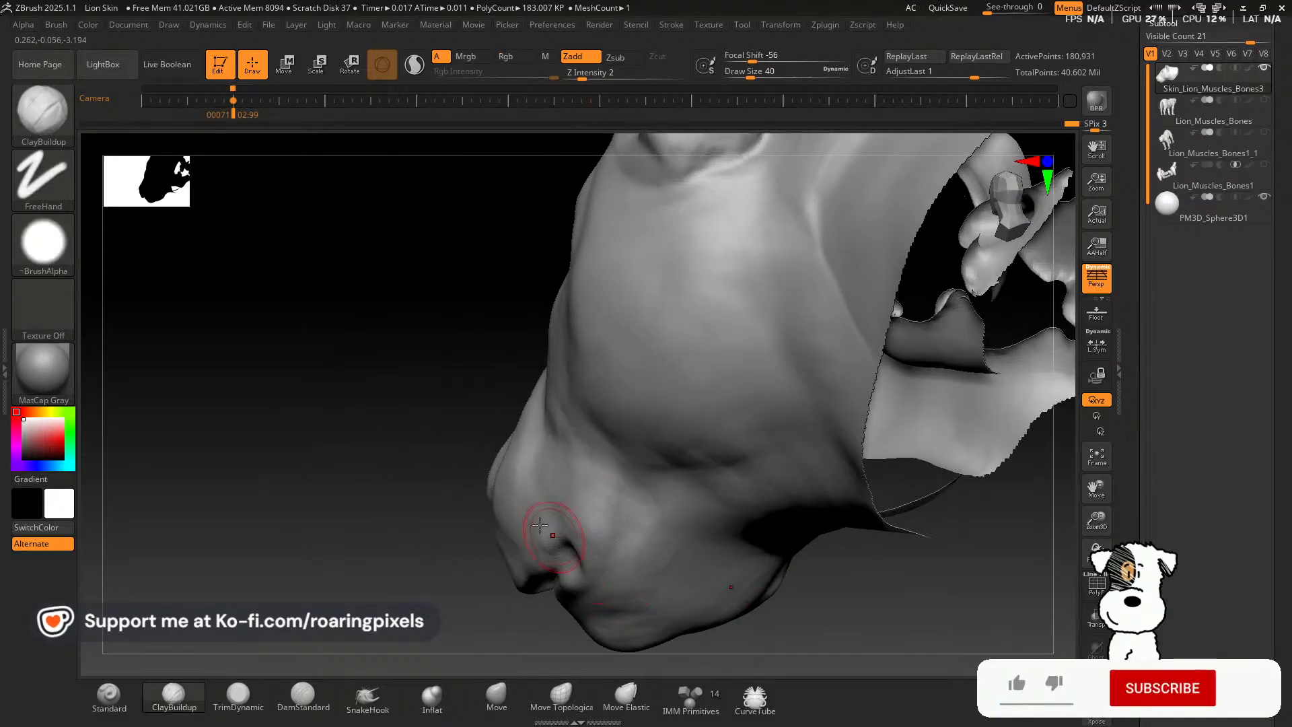
mouse_move(375, 370)
mouse_down()
mouse_move(433, 432)
mouse_move(743, 638)
mouse_move(534, 470)
mouse_move(657, 548)
mouse_up()
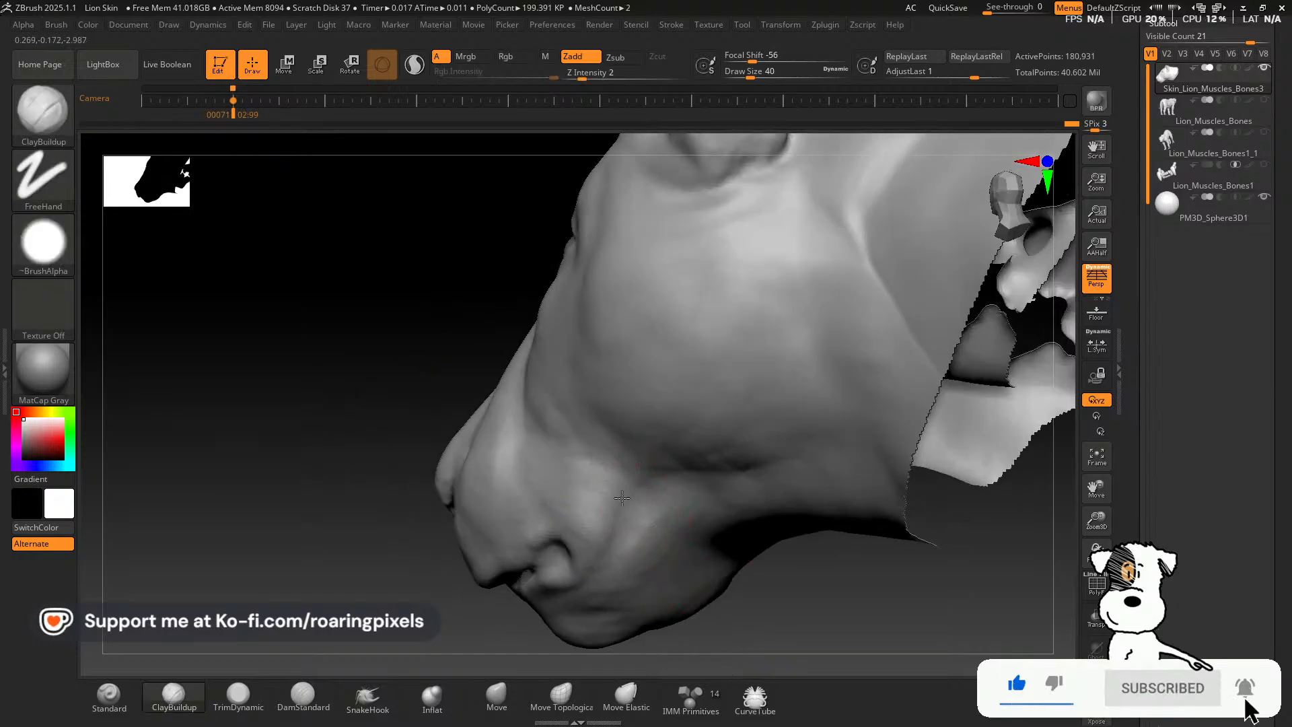
drag(610, 535, 644, 476)
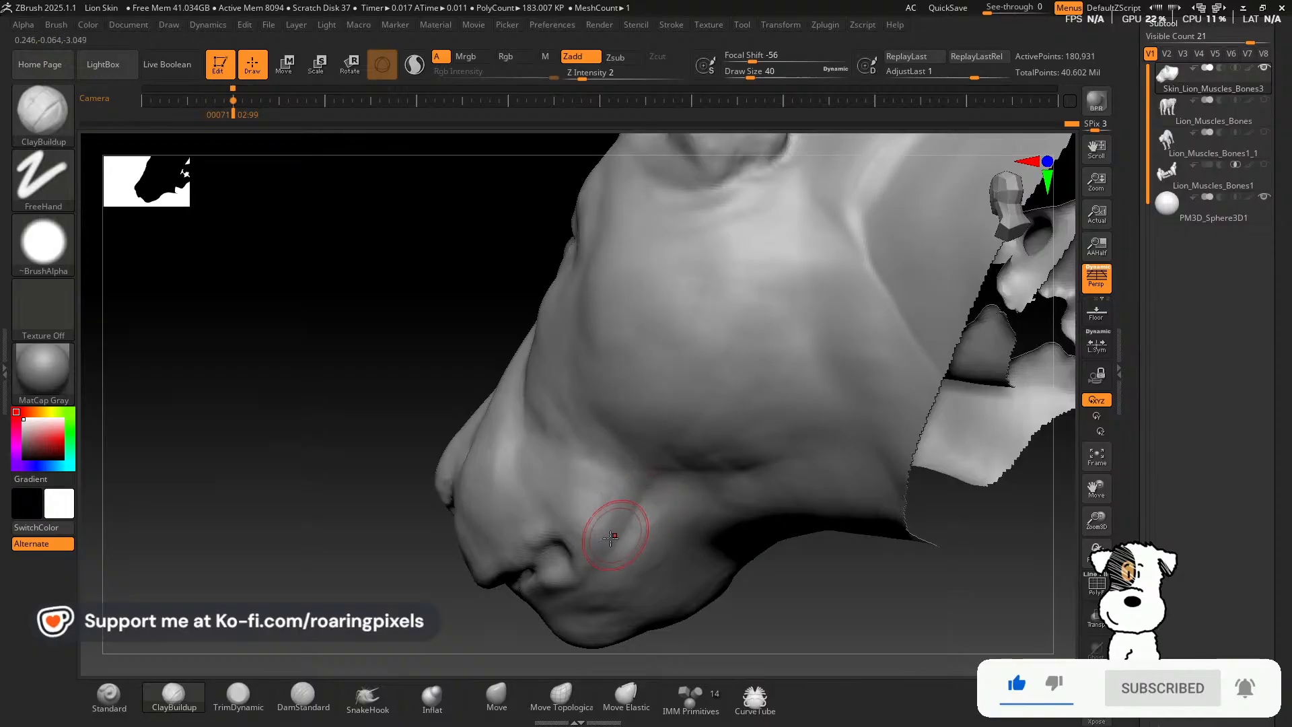
drag(615, 533, 595, 539)
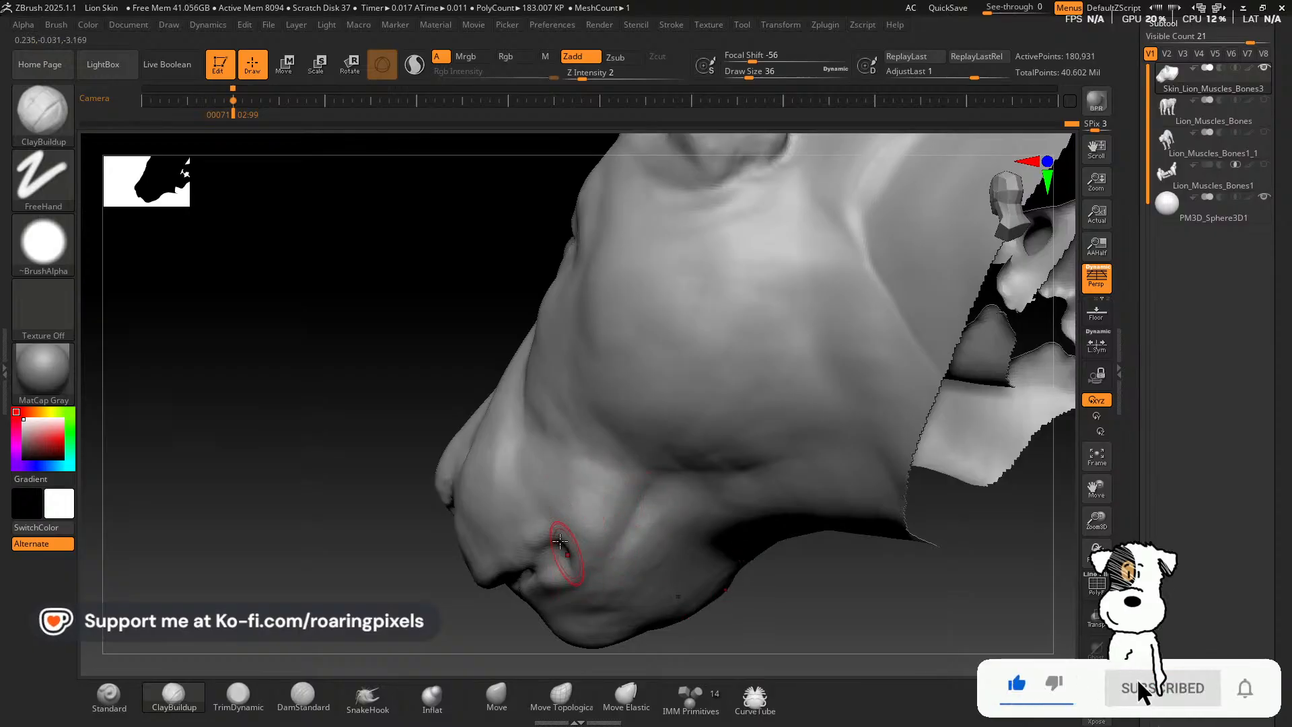
Refine the lip rim at the mouth corner with smaller ClayBuildup brushes at draw sizes 28 and 24.
shift+drag(402, 352, 472, 404)
key(bracketleft)
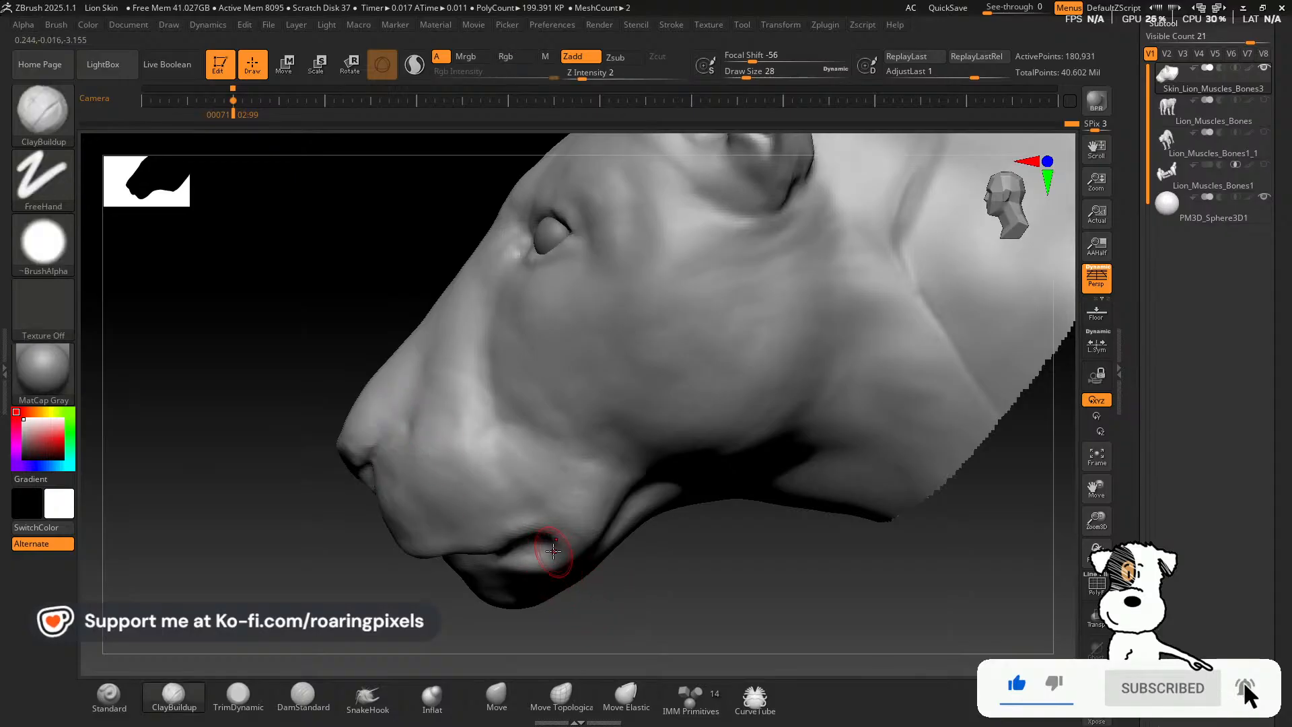
drag(560, 559, 539, 537)
drag(749, 610, 751, 601)
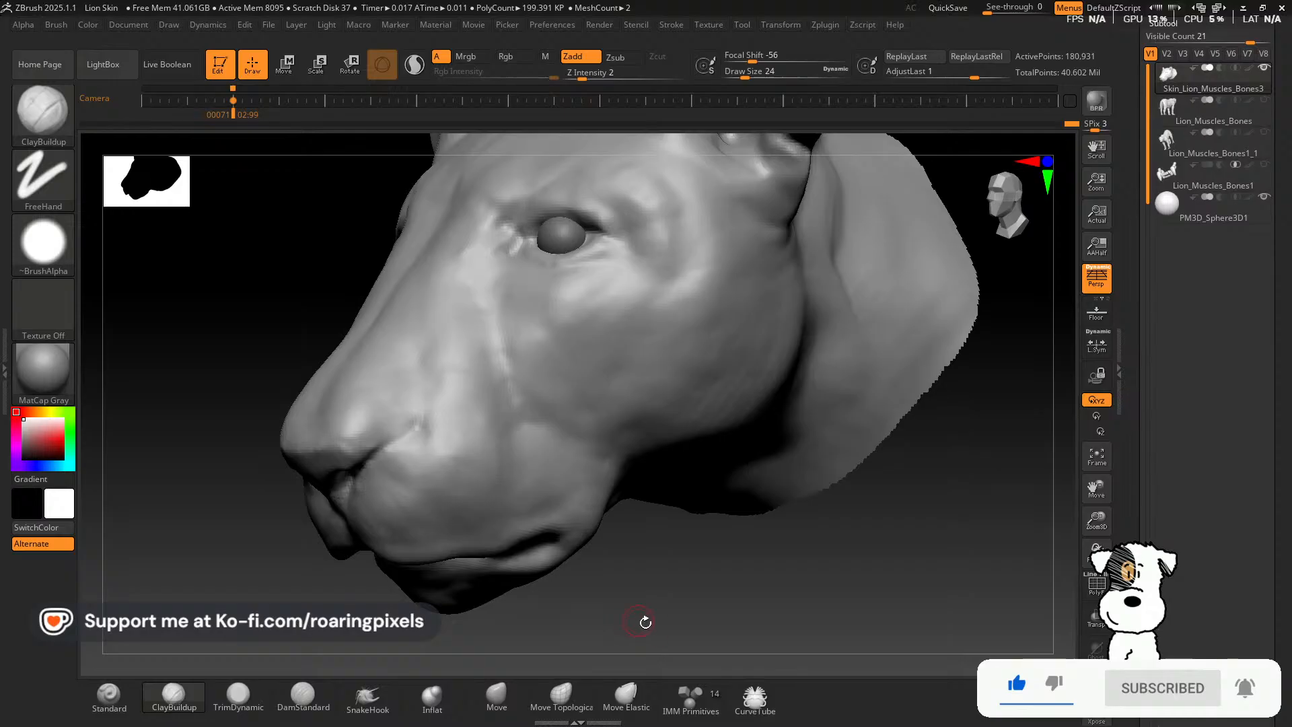
Build up the side of the muzzle above the mouth corner with ClayBuildup at draw sizes 24 and 32.
drag(727, 657, 724, 607)
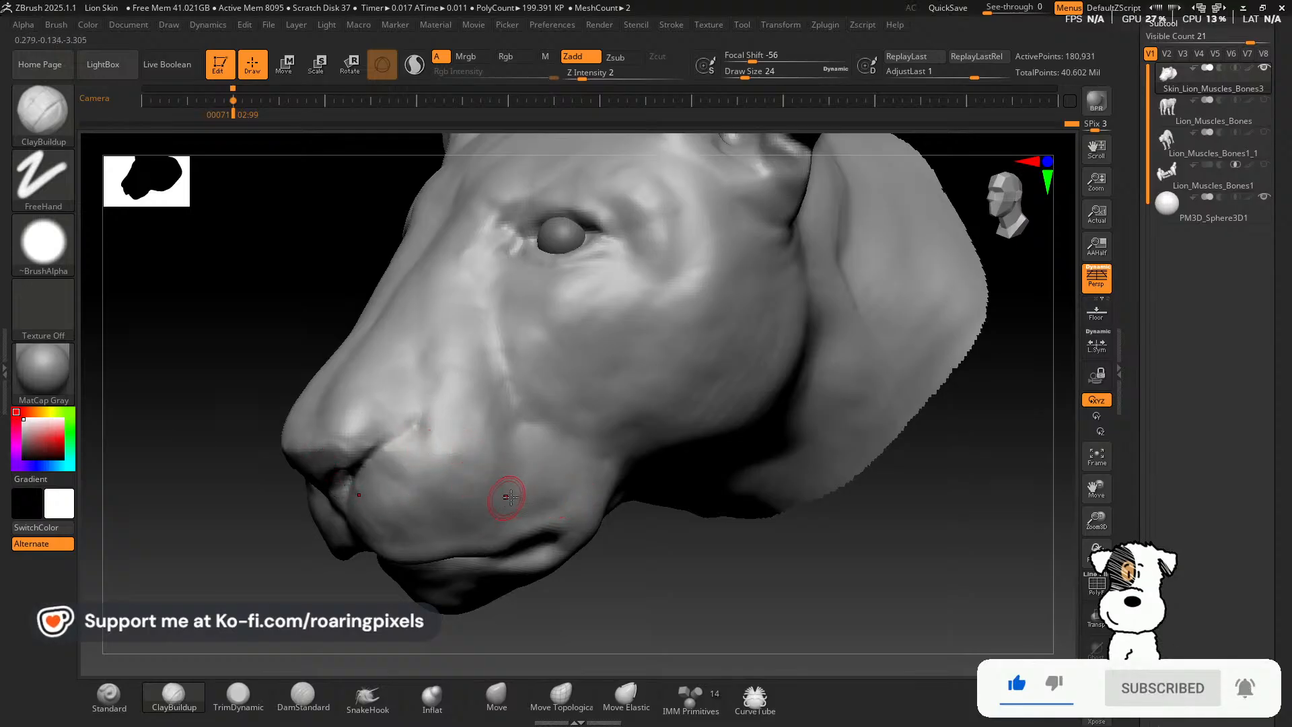
key(bracketright)
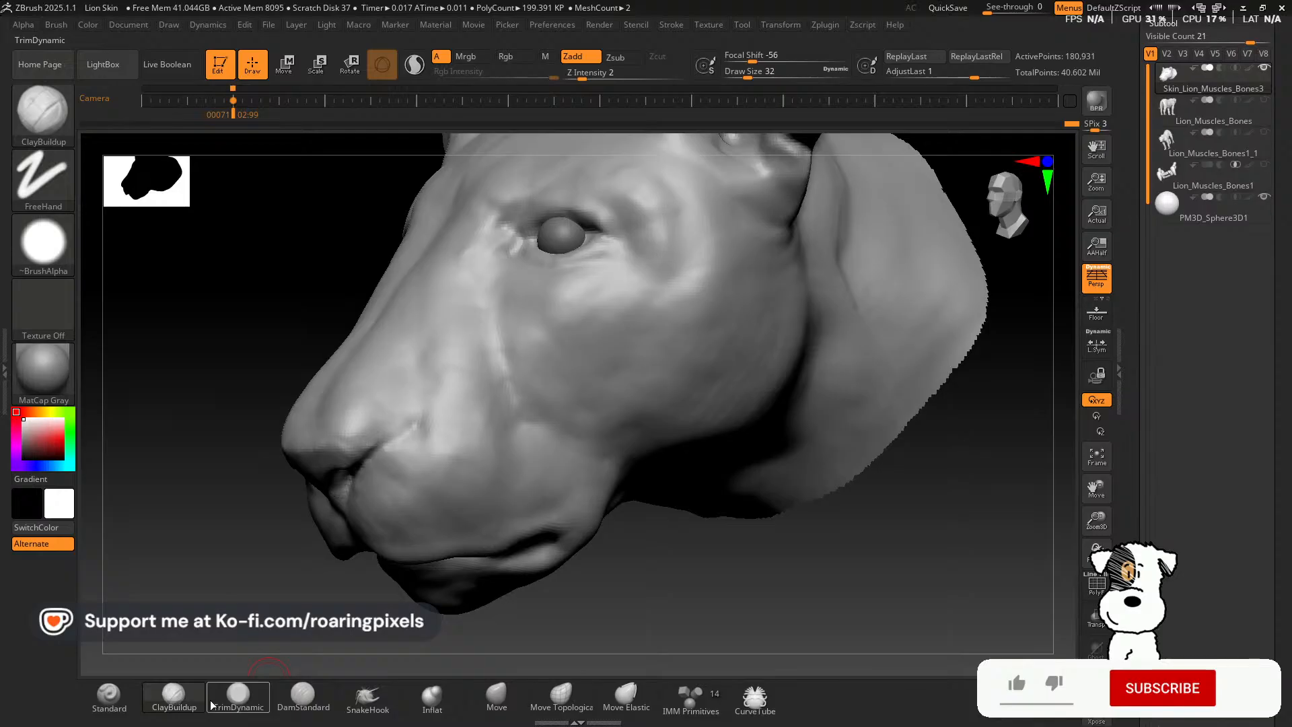
click(196, 700)
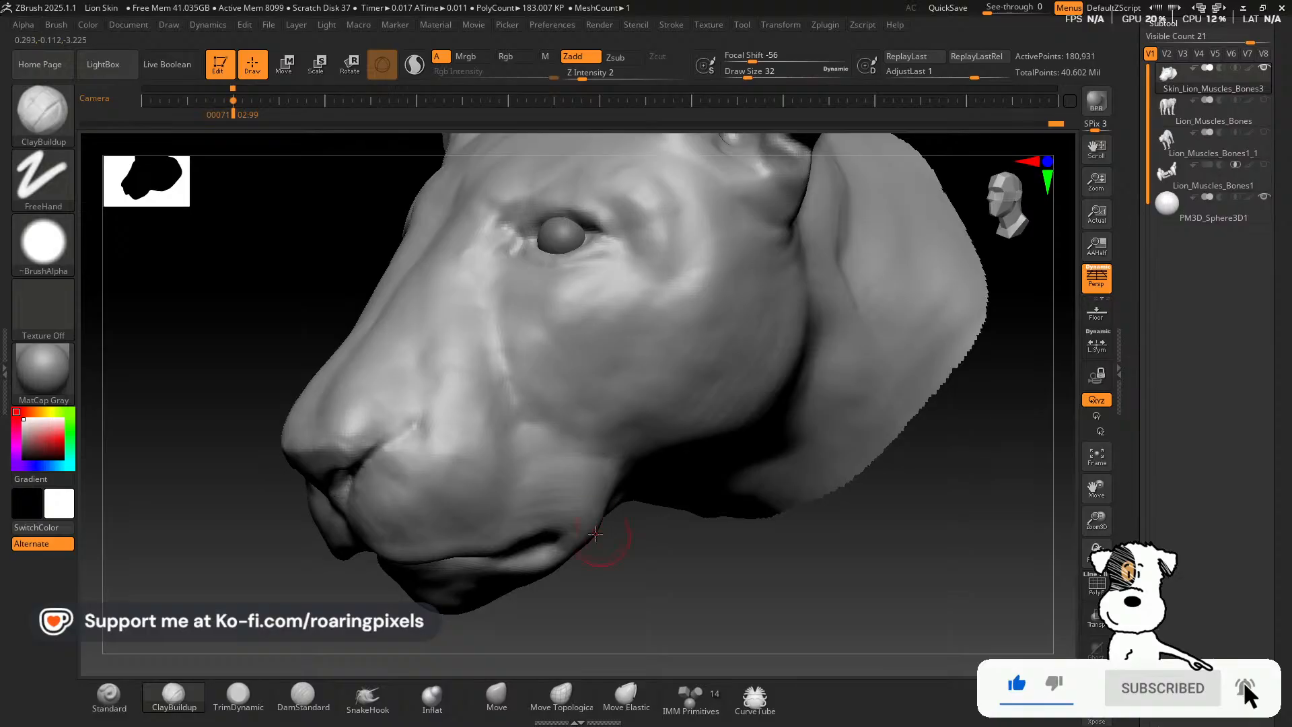
drag(638, 577, 556, 519)
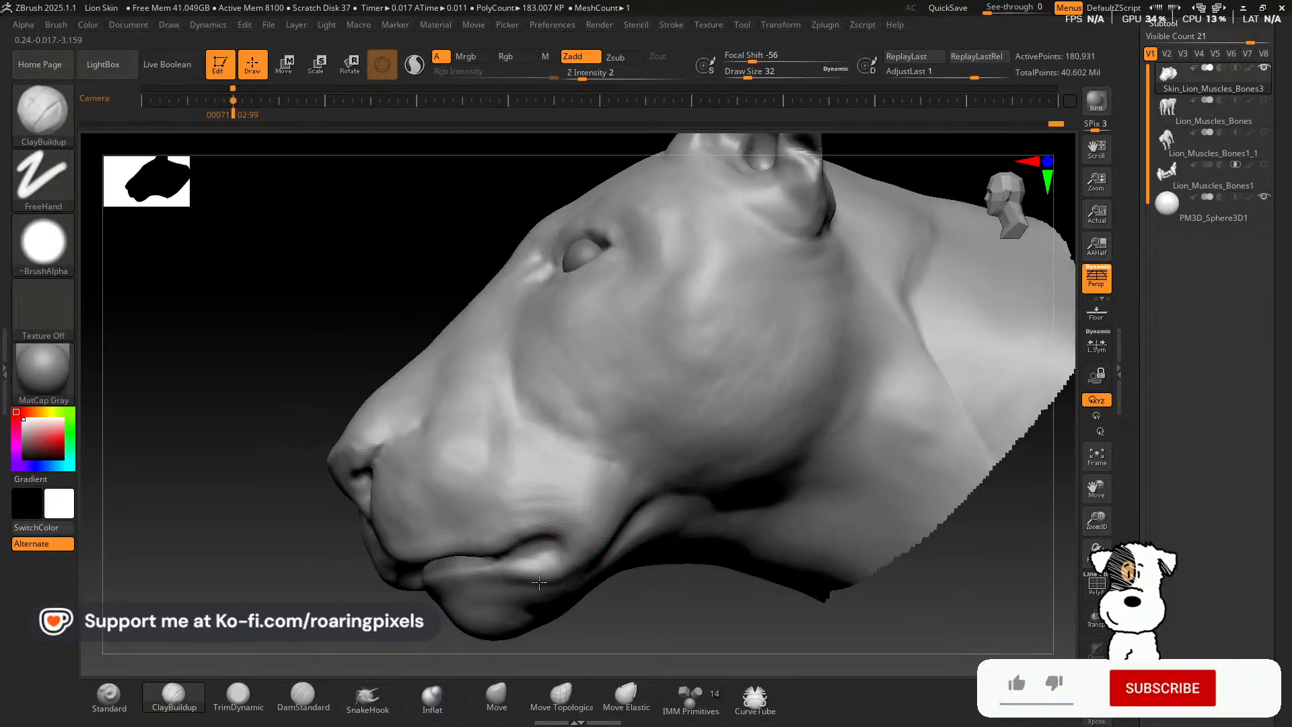
Shape the lower lip and chin from below and from the front with ClayBuildup at draw size 32.
drag(341, 329, 389, 388)
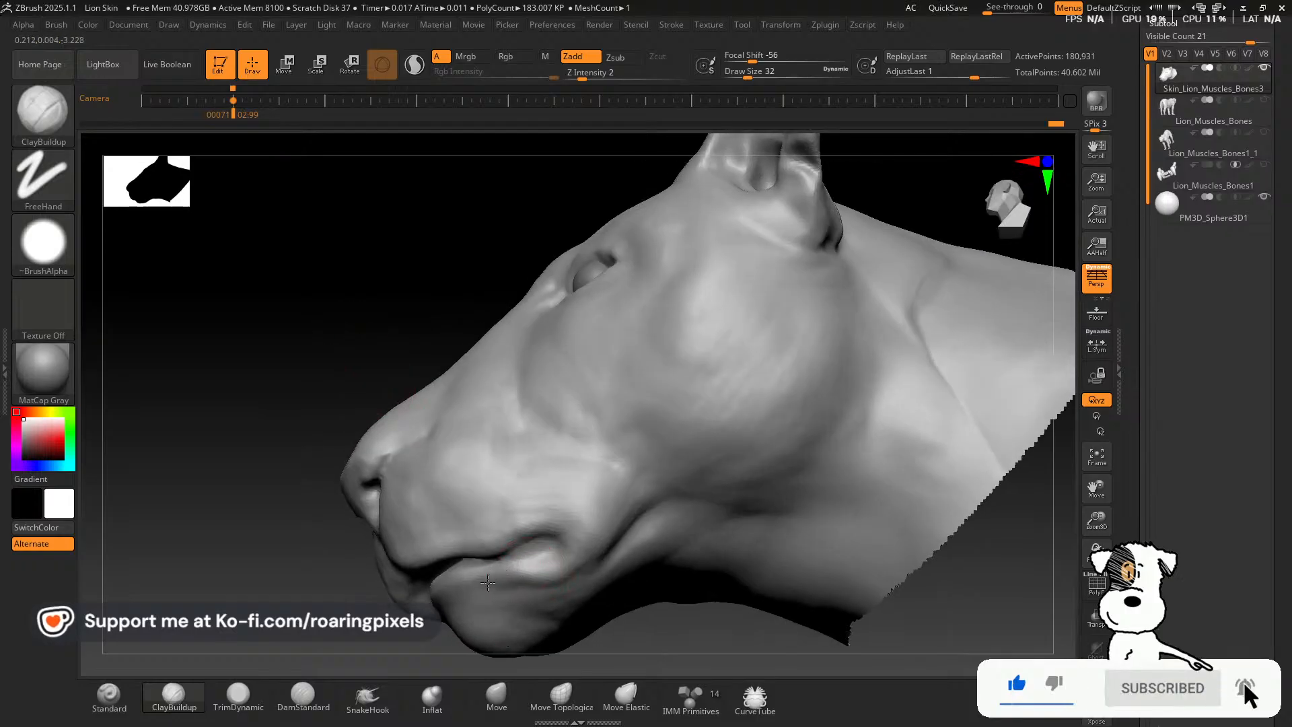
drag(335, 352, 380, 354)
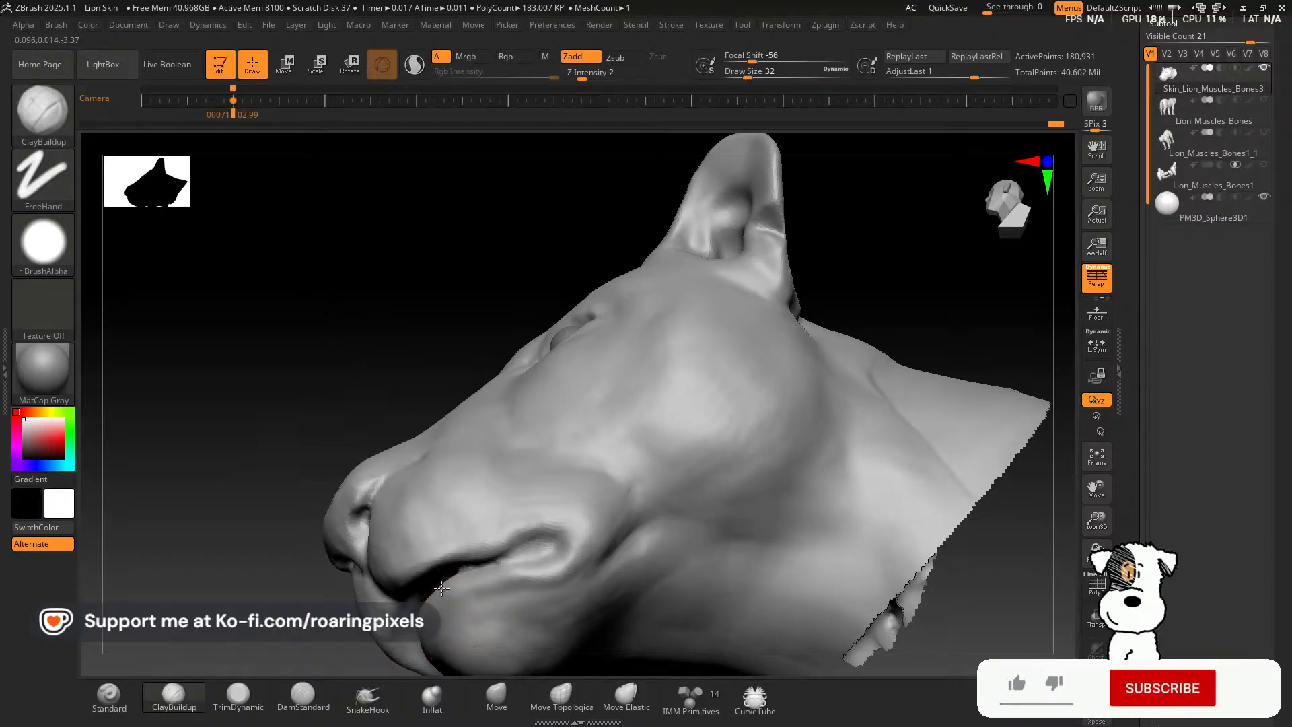
mouse_move(441, 596)
right_down()
mouse_move(389, 341)
mouse_move(683, 293)
mouse_move(345, 636)
right_up()
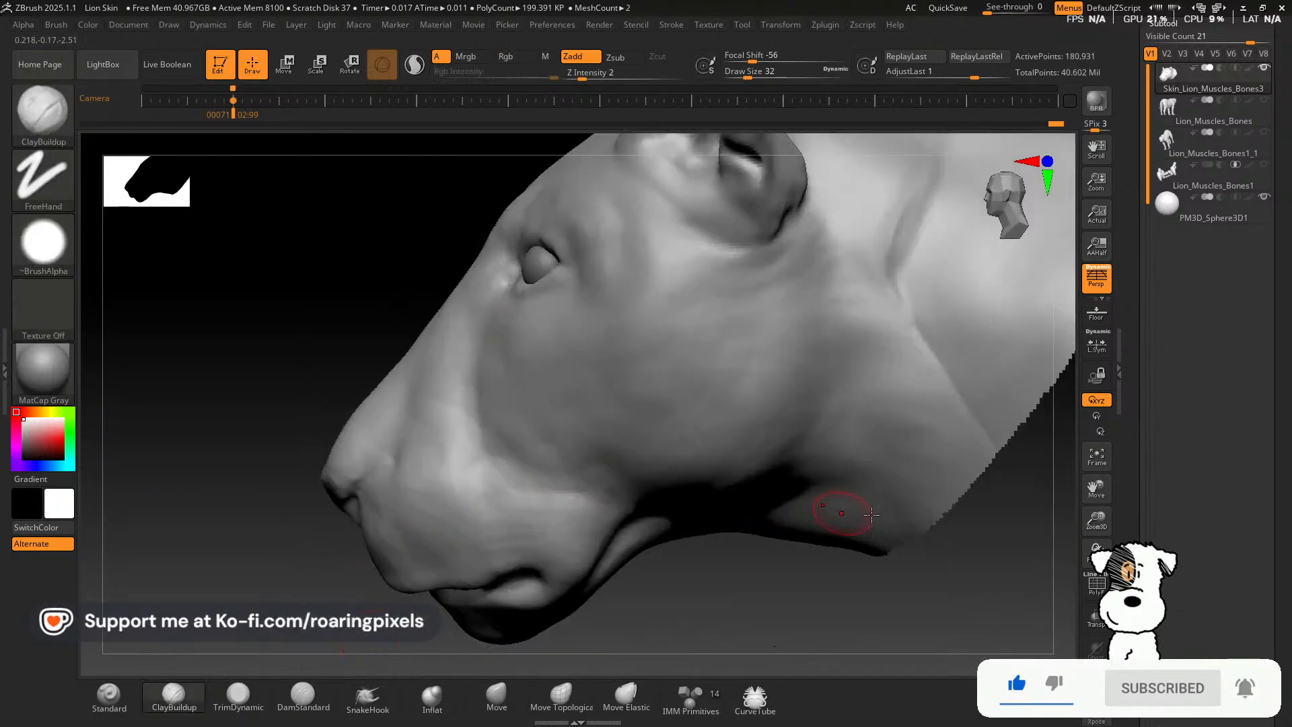
mouse_move(837, 519)
right_down()
mouse_move(612, 556)
mouse_move(585, 599)
mouse_move(655, 591)
mouse_move(642, 577)
mouse_move(544, 587)
right_up()
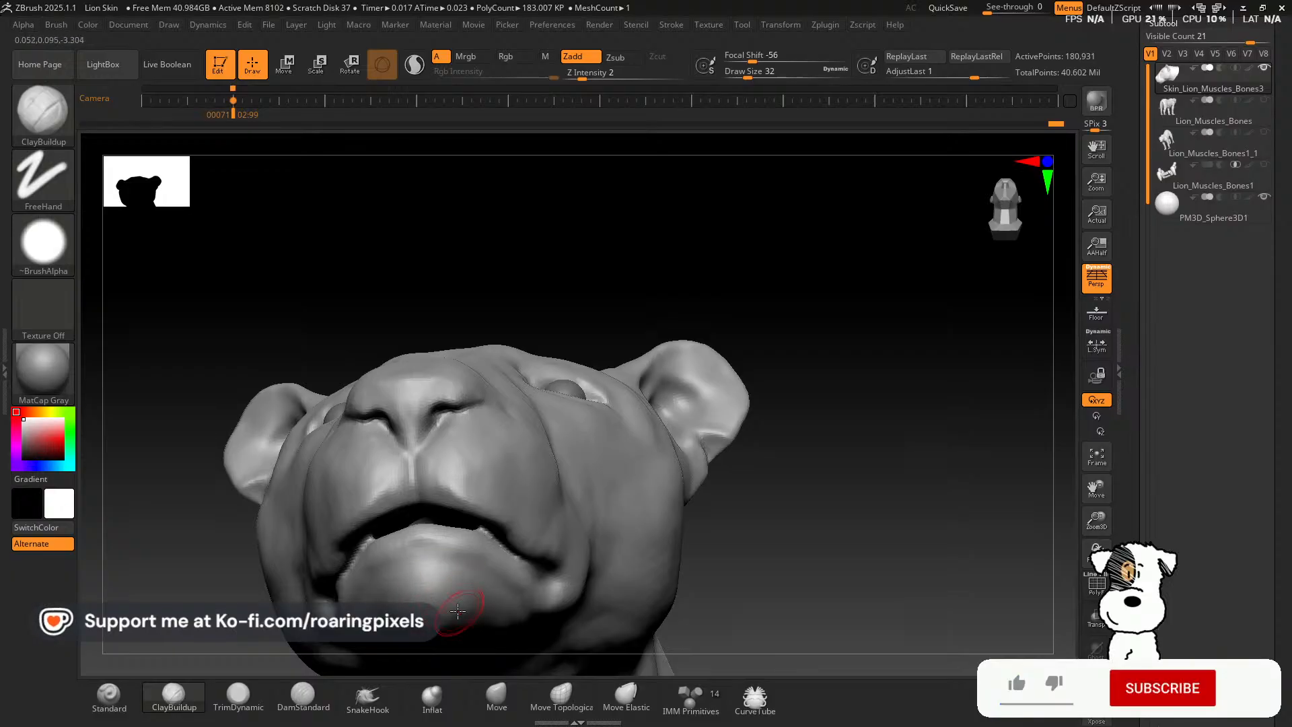
drag(866, 485, 767, 565)
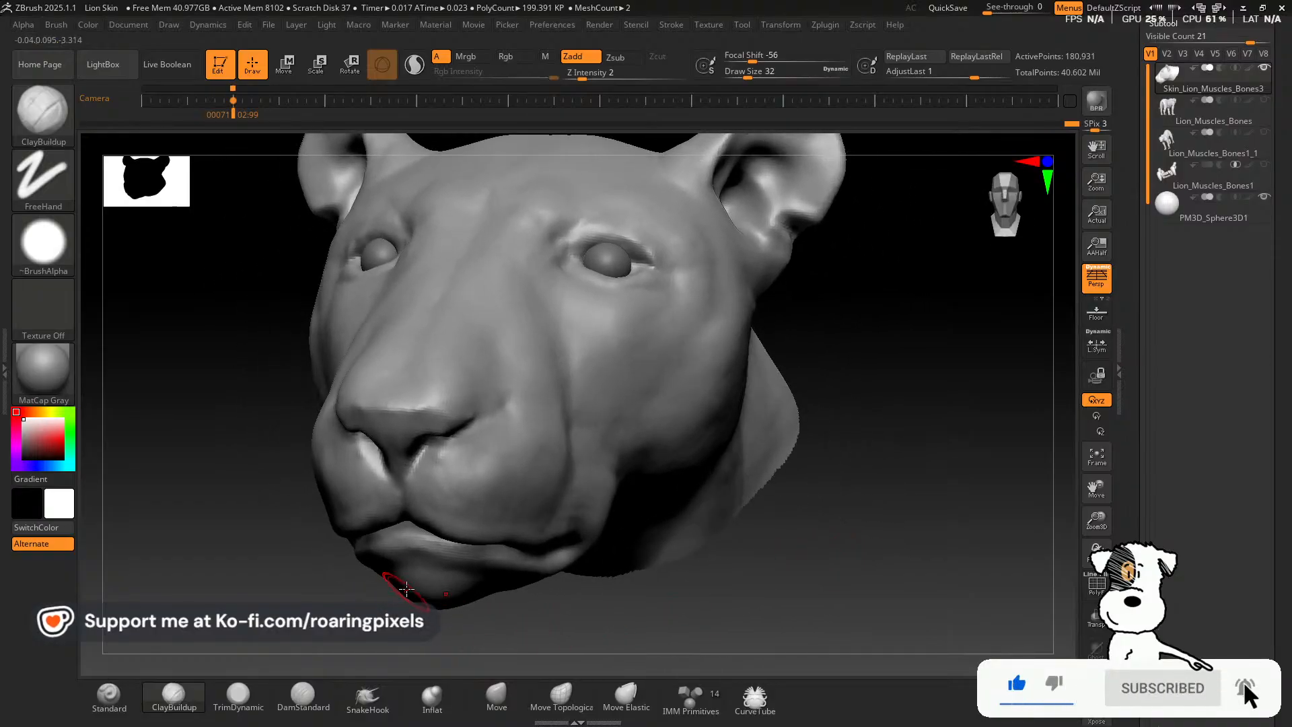
drag(464, 609, 316, 629)
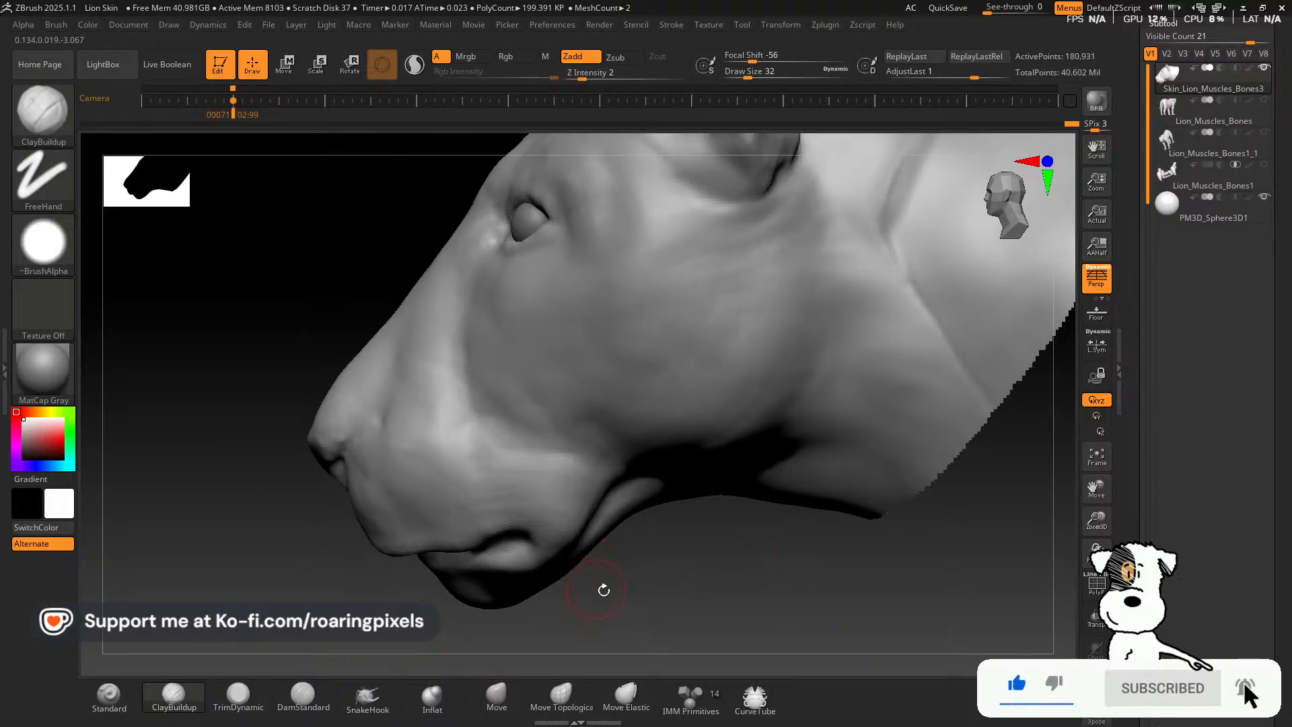
Reveal the whole lion body to check the head against it, and isolate and frame the head again.
drag(1096, 530, 1096, 486)
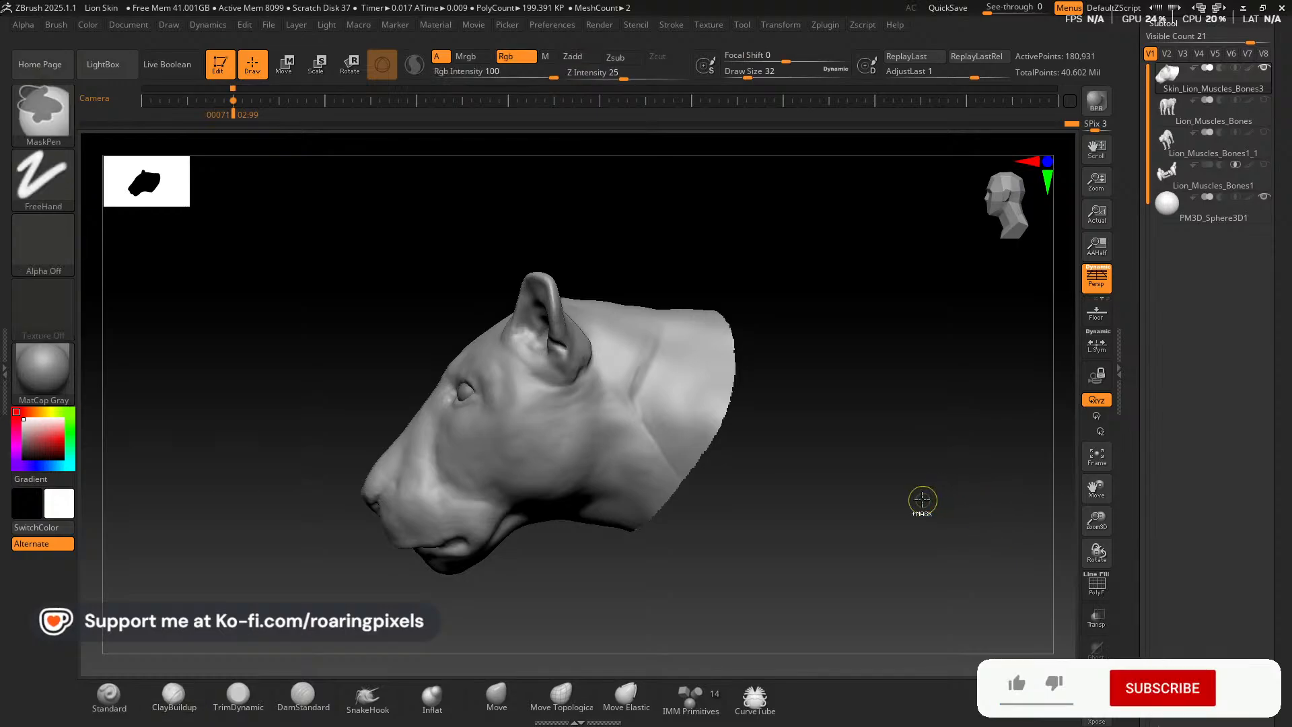
ctrl+shift+click(914, 504)
mouse_move(1097, 520)
mouse_down()
mouse_move(1096, 486)
mouse_move(1059, 458)
mouse_up()
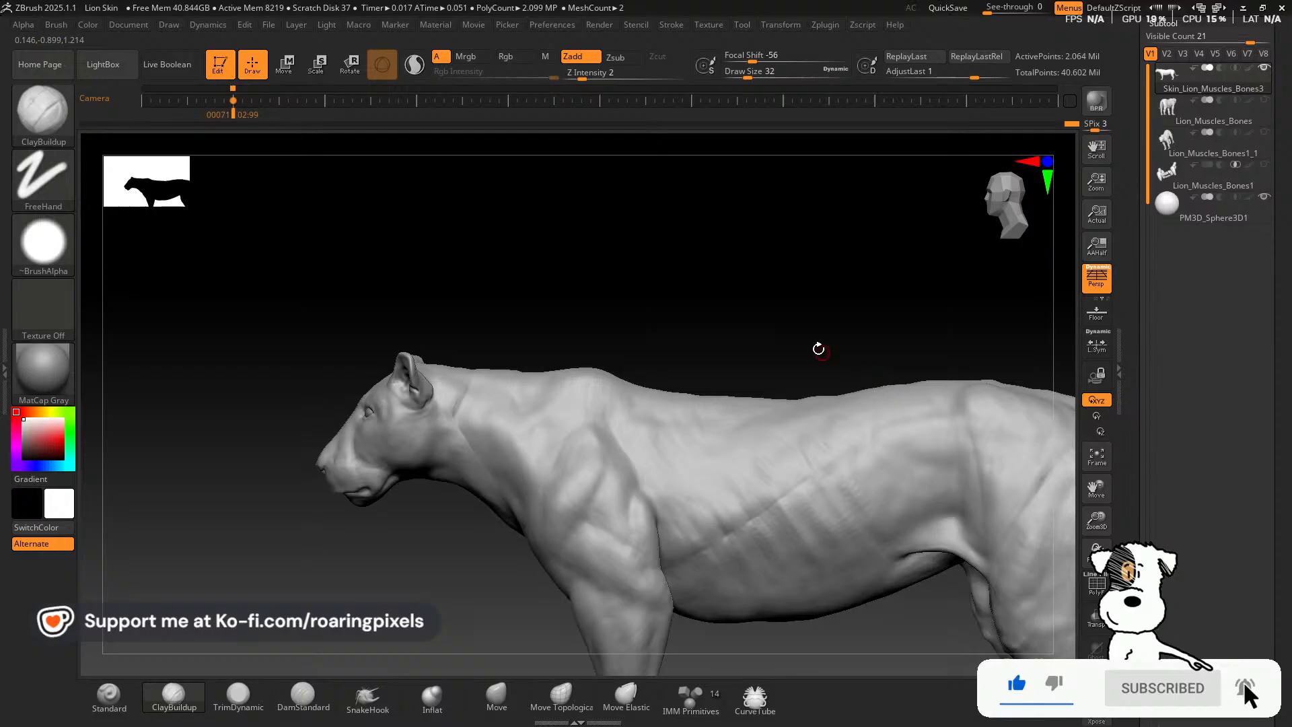
drag(819, 350, 802, 319)
ctrl+shift+click(802, 320)
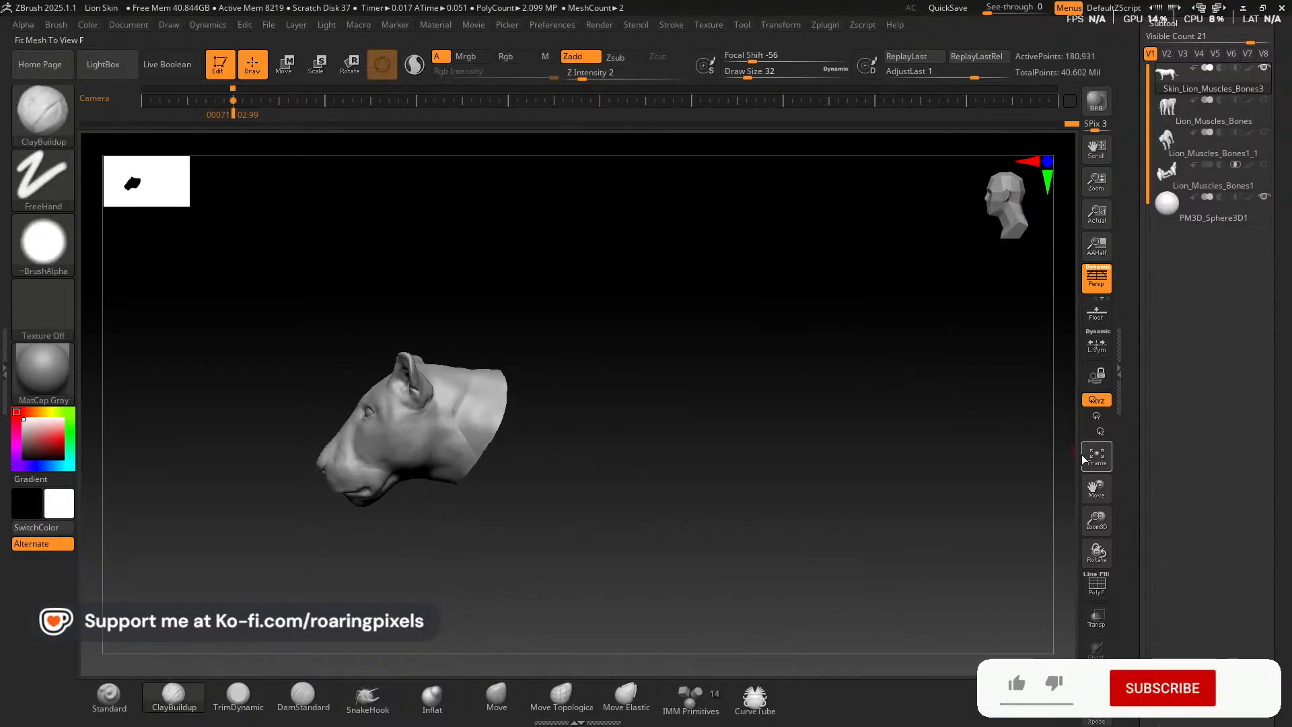
click(1095, 463)
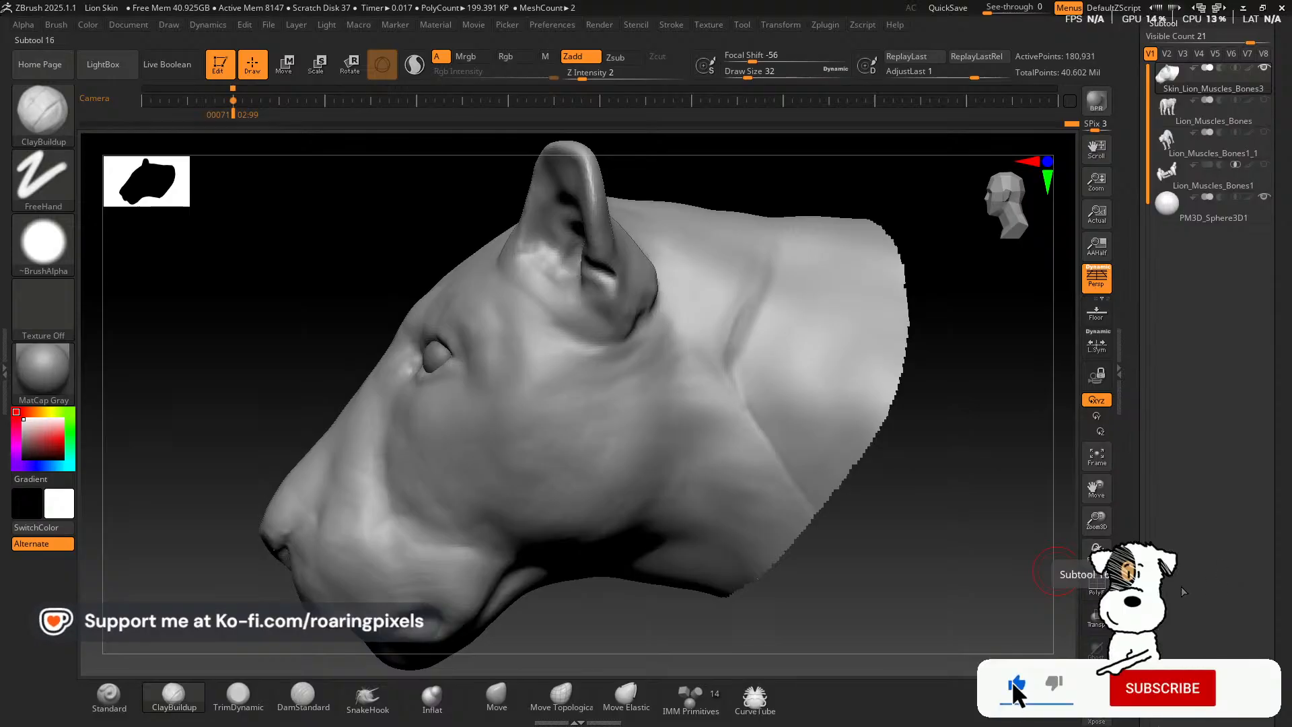
Flatten the planes around the nose tip and above the nostril with TrimDynamic at draw sizes 12 and 24.
drag(208, 366, 323, 374)
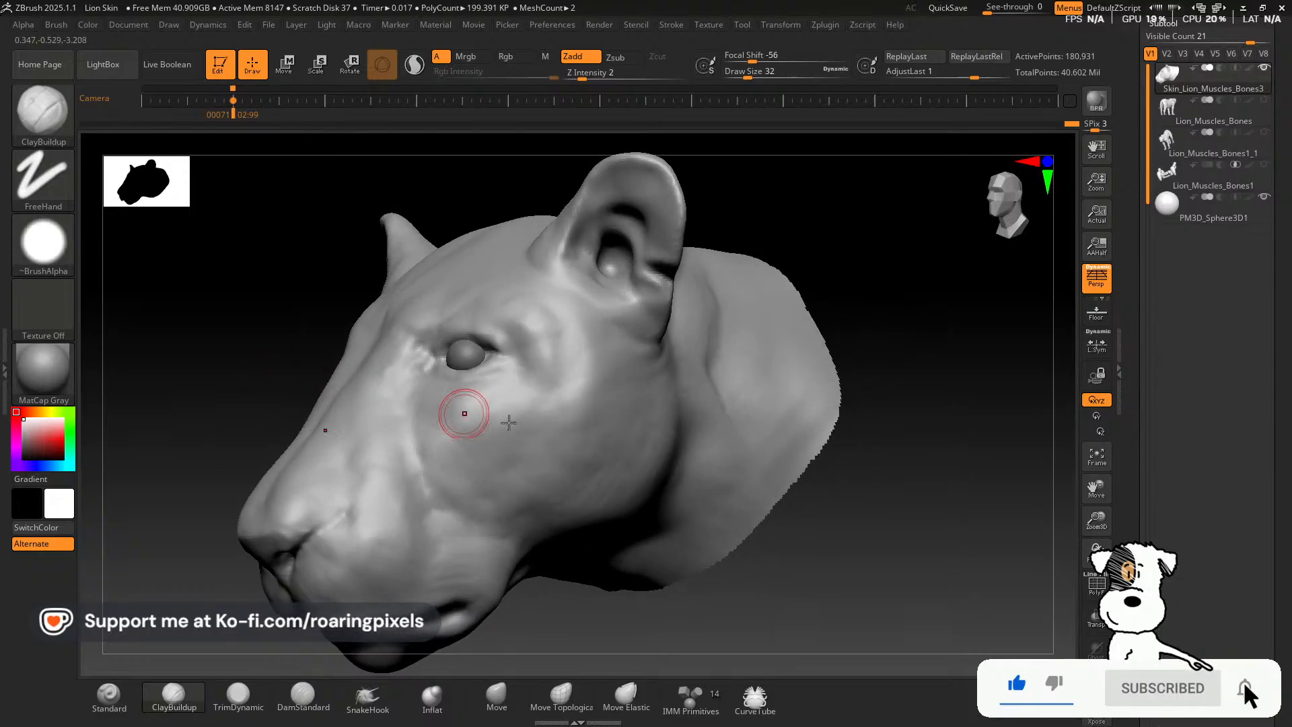
drag(1096, 519, 1098, 546)
drag(1096, 489, 1182, 489)
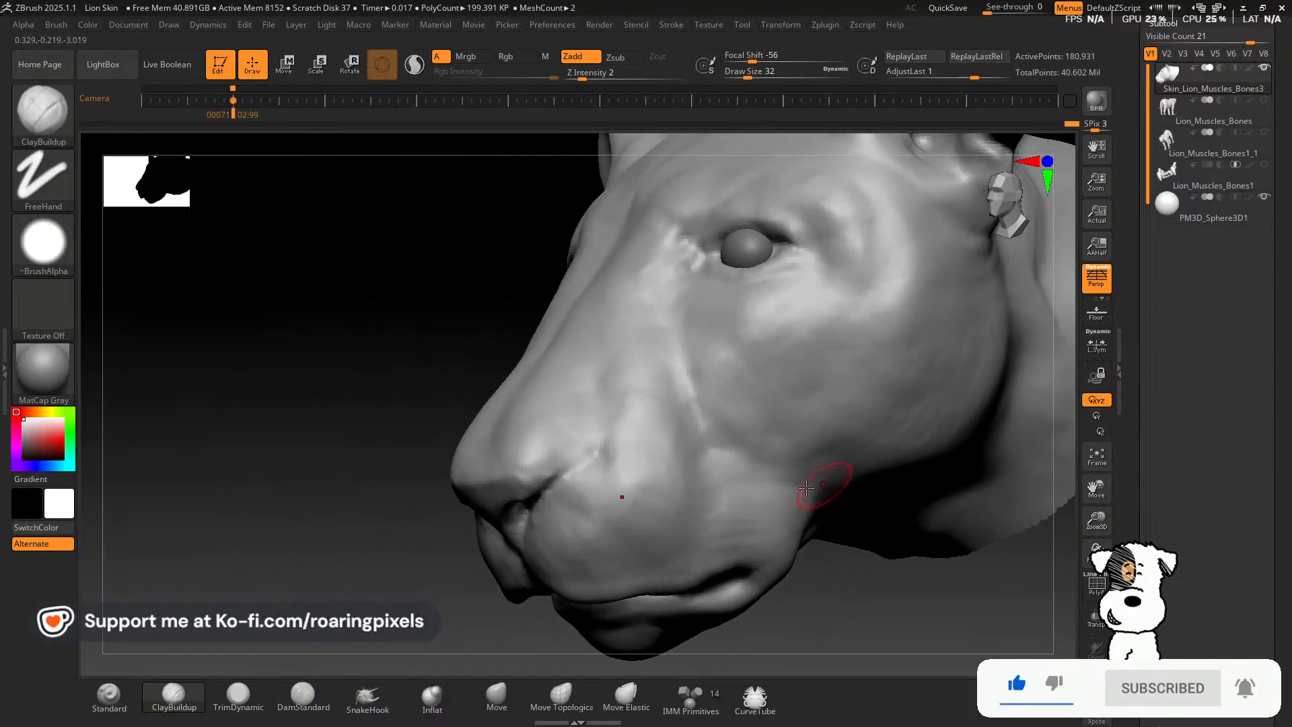
click(235, 700)
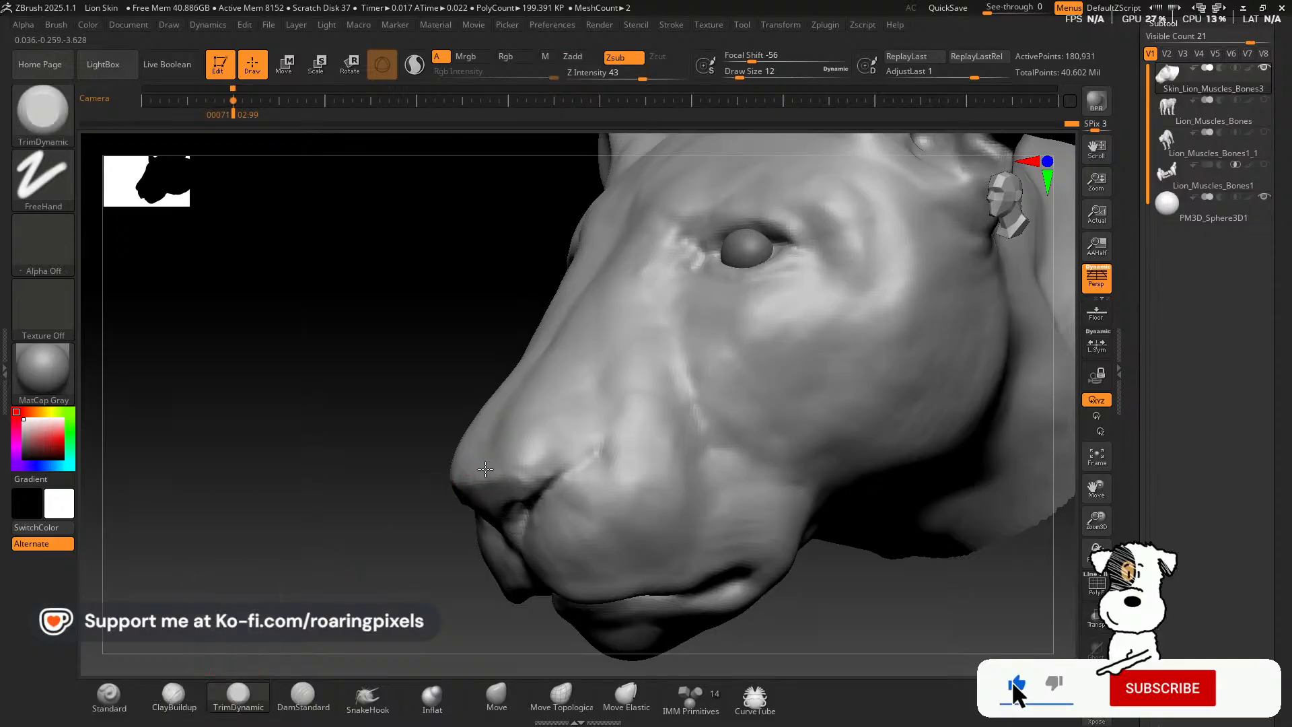
drag(485, 469, 501, 465)
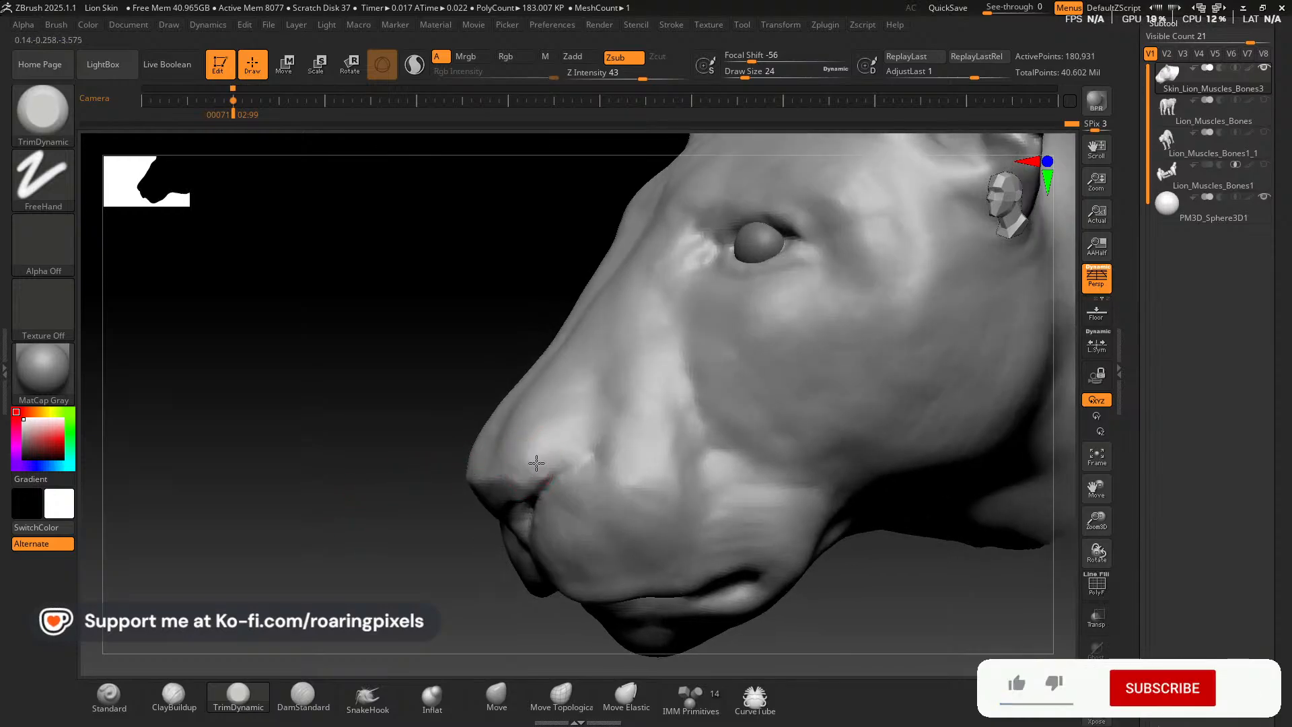
Build up the nose wing above the nostril with ClayBuildup at draw size 20.
click(173, 696)
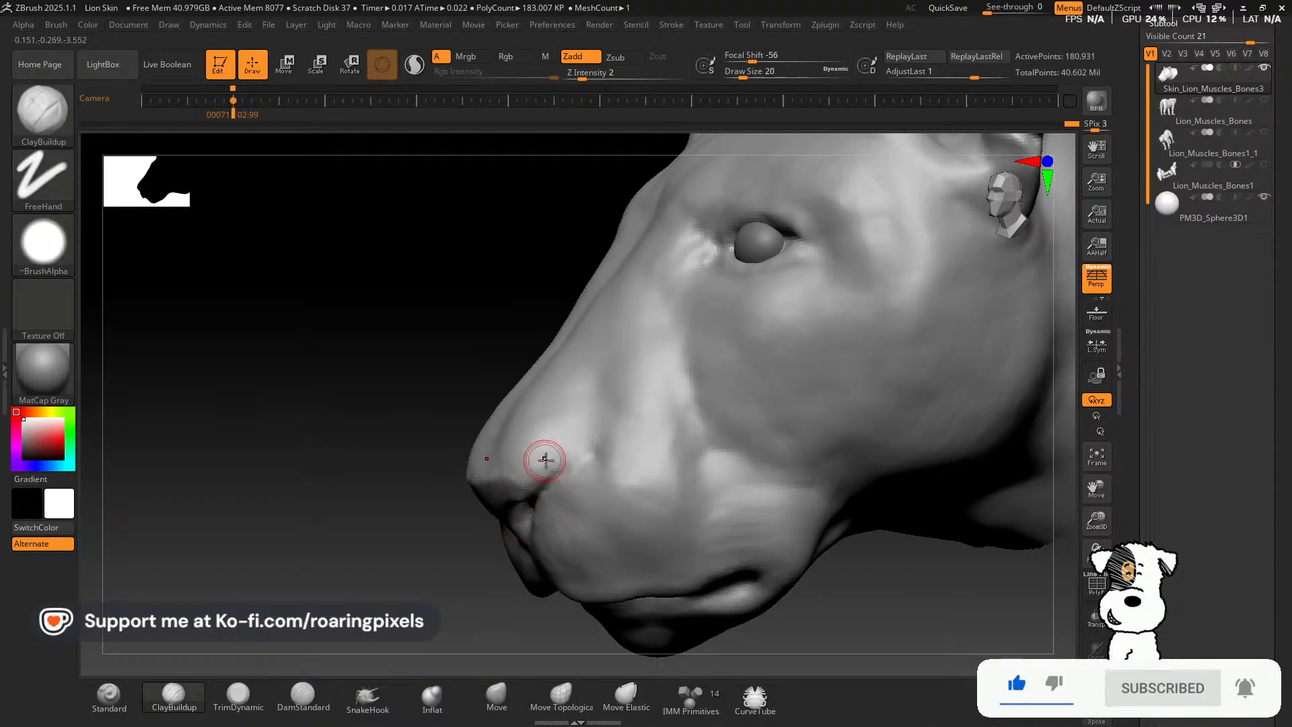
drag(429, 521, 433, 475)
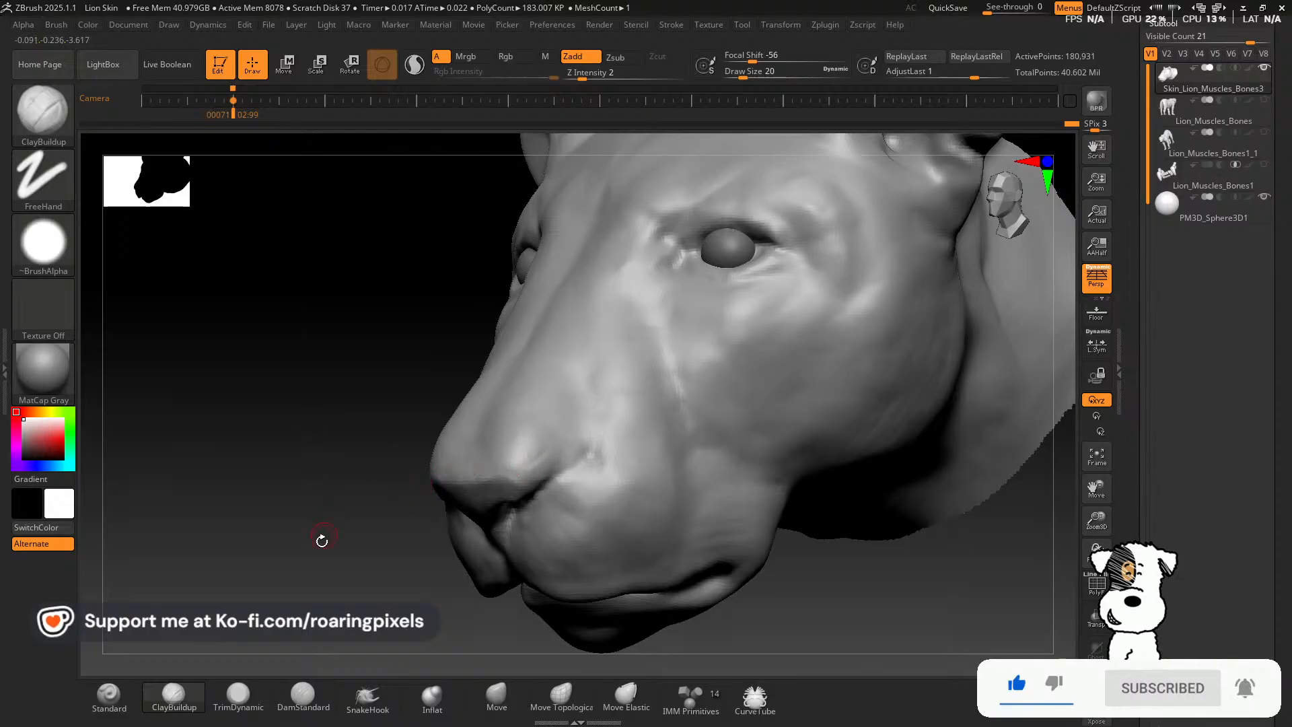
mouse_move(320, 540)
mouse_down()
mouse_move(514, 458)
mouse_move(317, 470)
mouse_move(338, 527)
mouse_move(340, 510)
mouse_move(387, 499)
mouse_up()
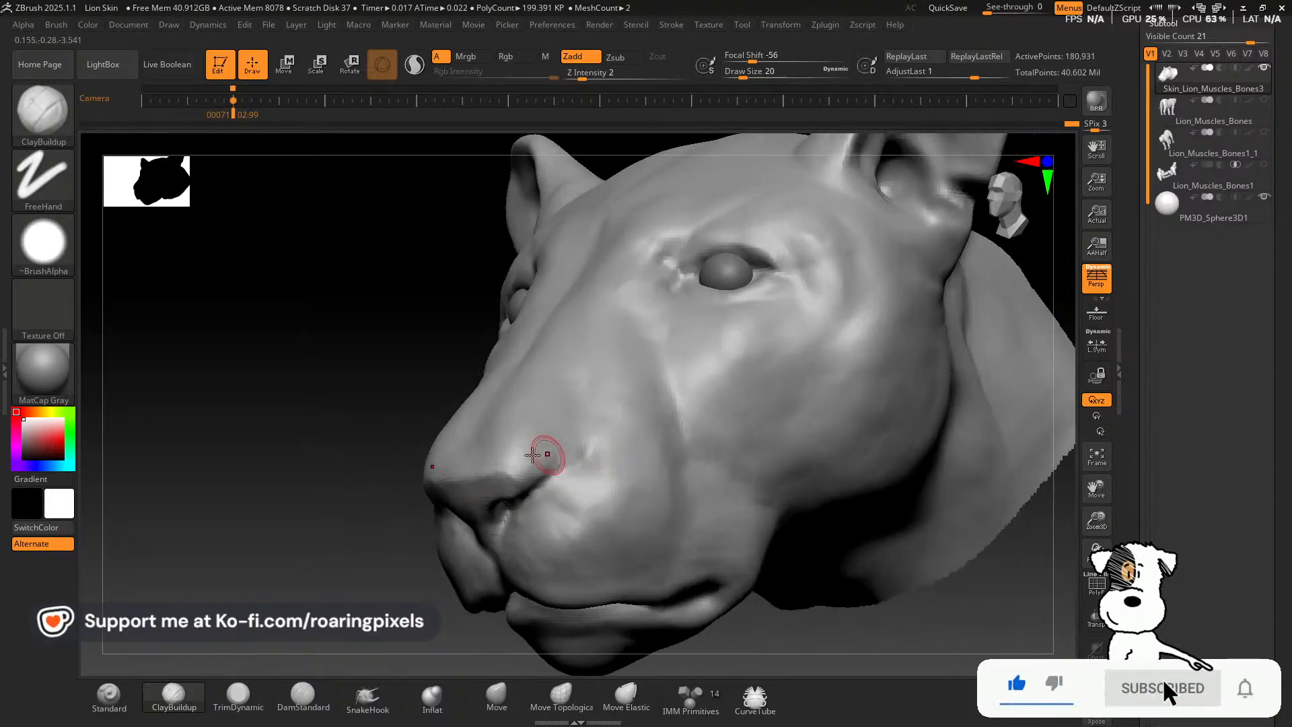
Sculpt the side of the nose and the muzzle around the nostril with ClayBuildup at draw sizes 28 and 24.
mouse_move(307, 408)
mouse_down()
mouse_move(291, 413)
mouse_move(294, 389)
mouse_up()
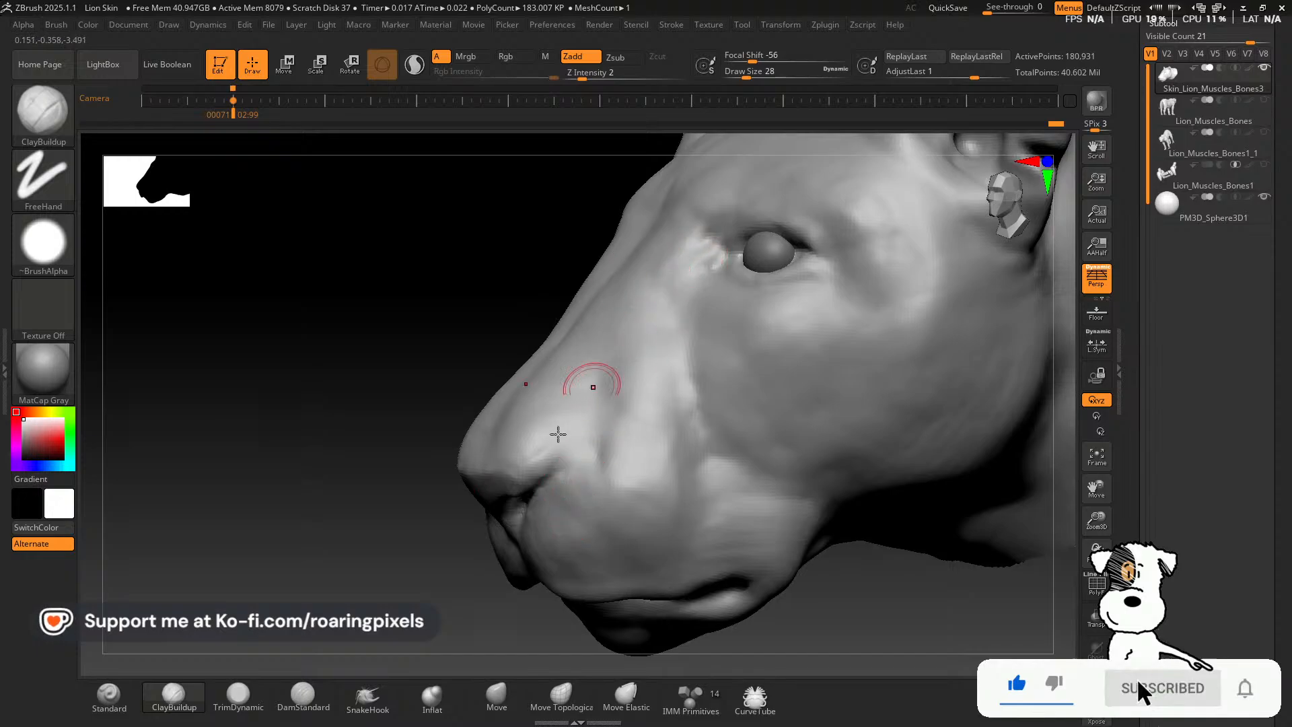
drag(410, 548, 566, 476)
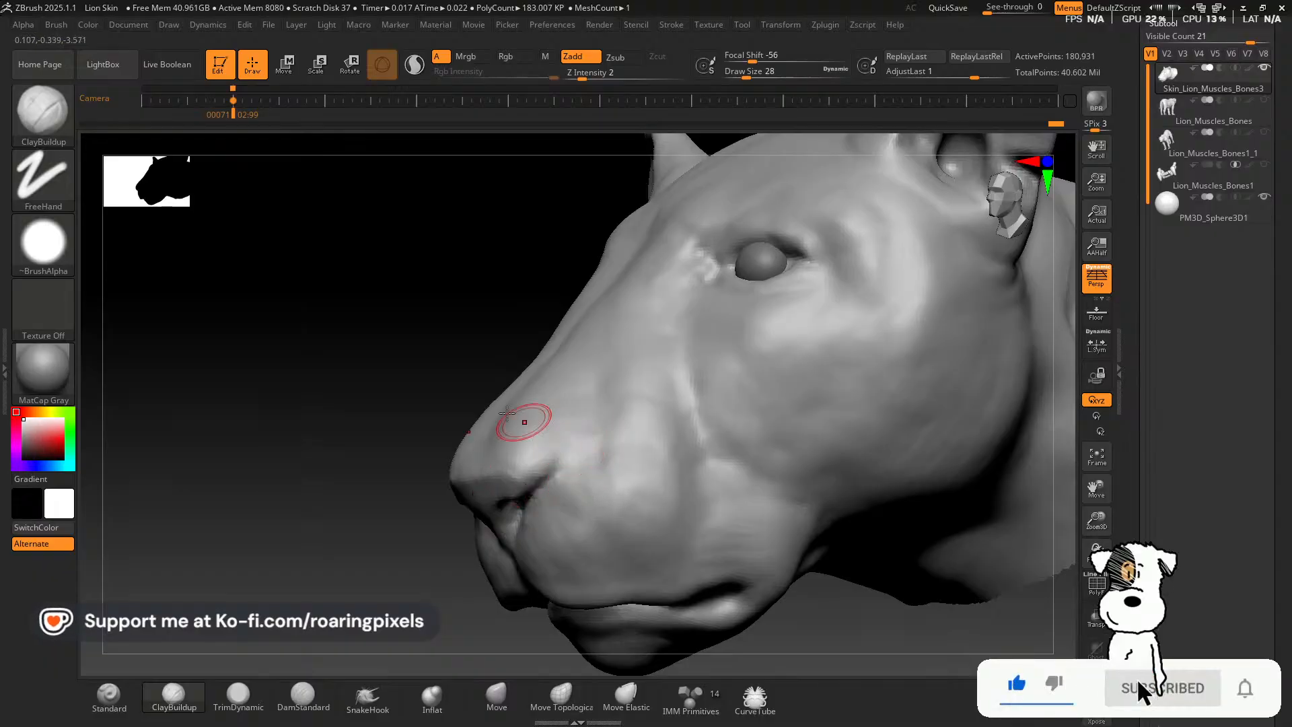
mouse_move(475, 404)
mouse_down()
mouse_move(386, 384)
mouse_move(384, 433)
mouse_move(403, 444)
mouse_up()
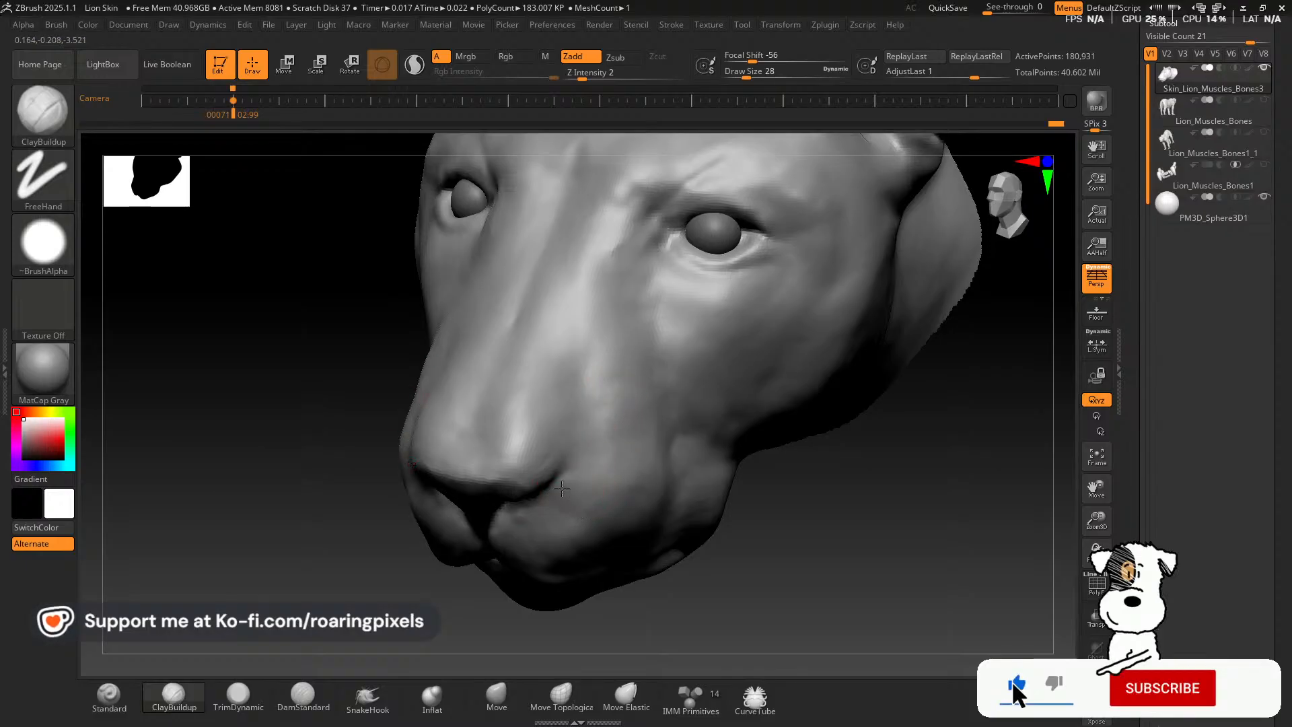
drag(303, 578, 331, 547)
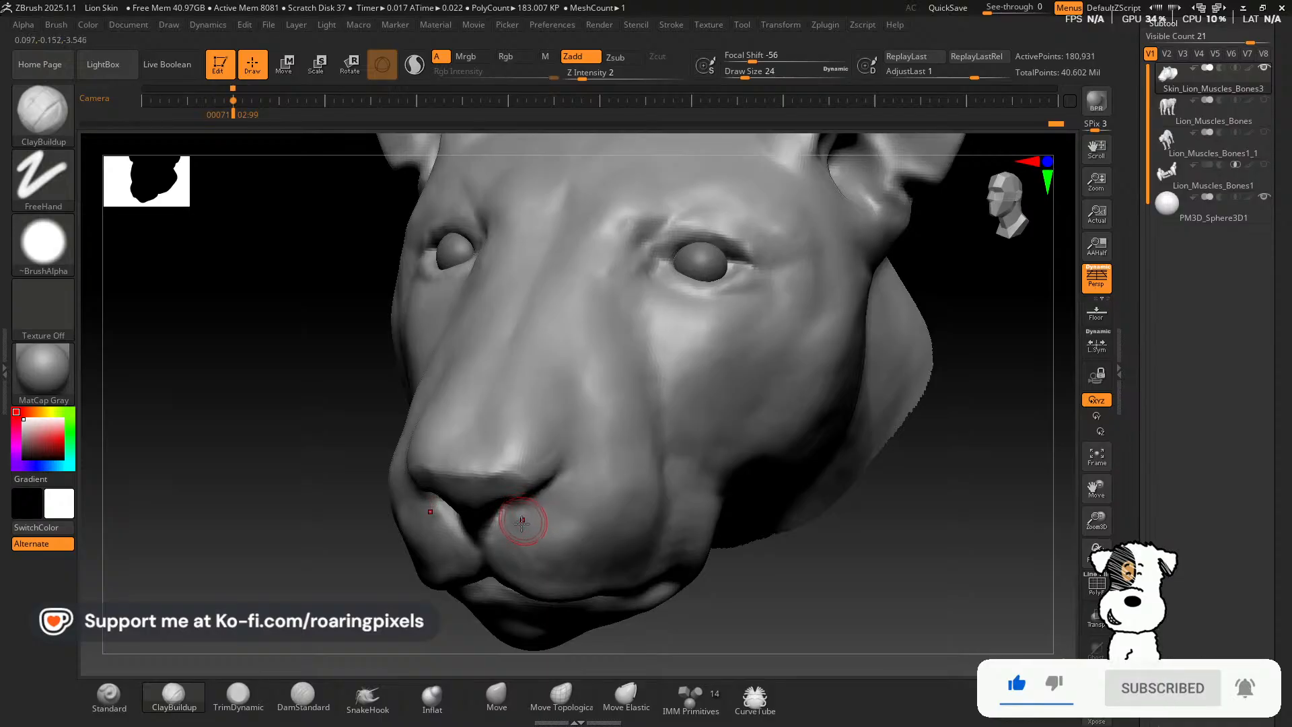
Flatten the muzzle beside the nostril with TrimDynamic at draw size 16.
click(239, 697)
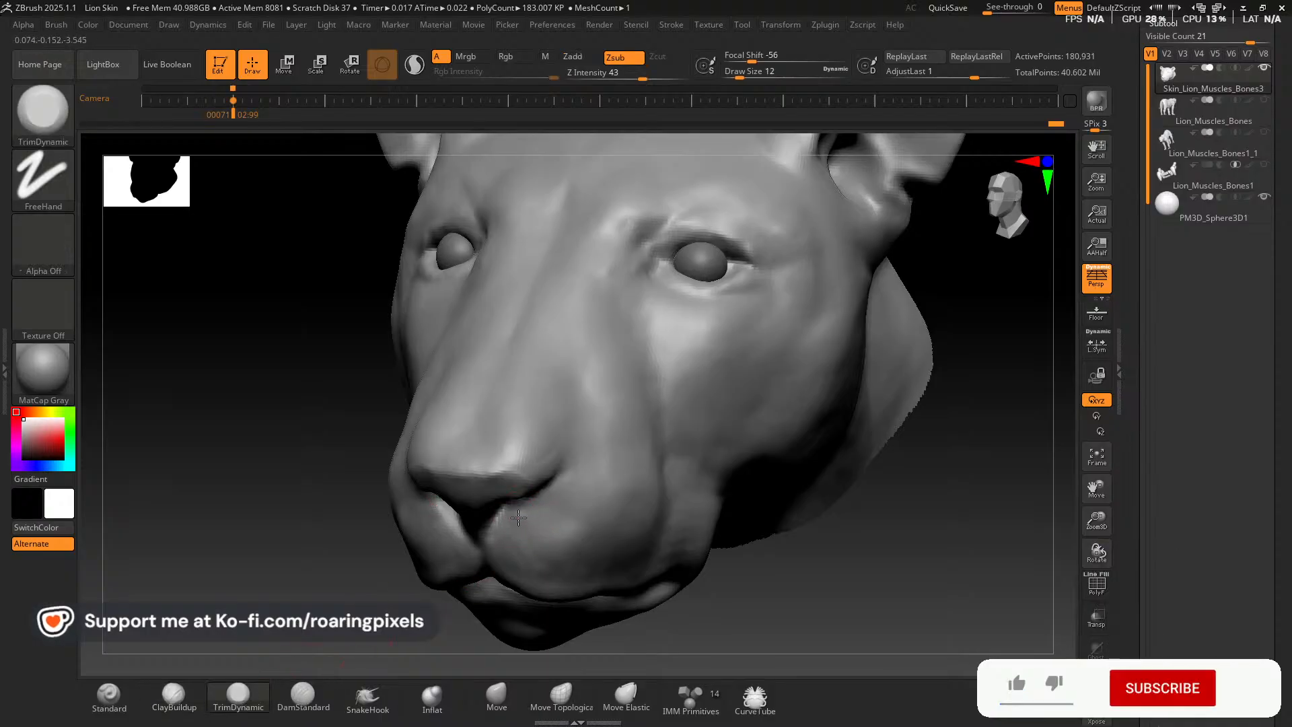
key(bracketright)
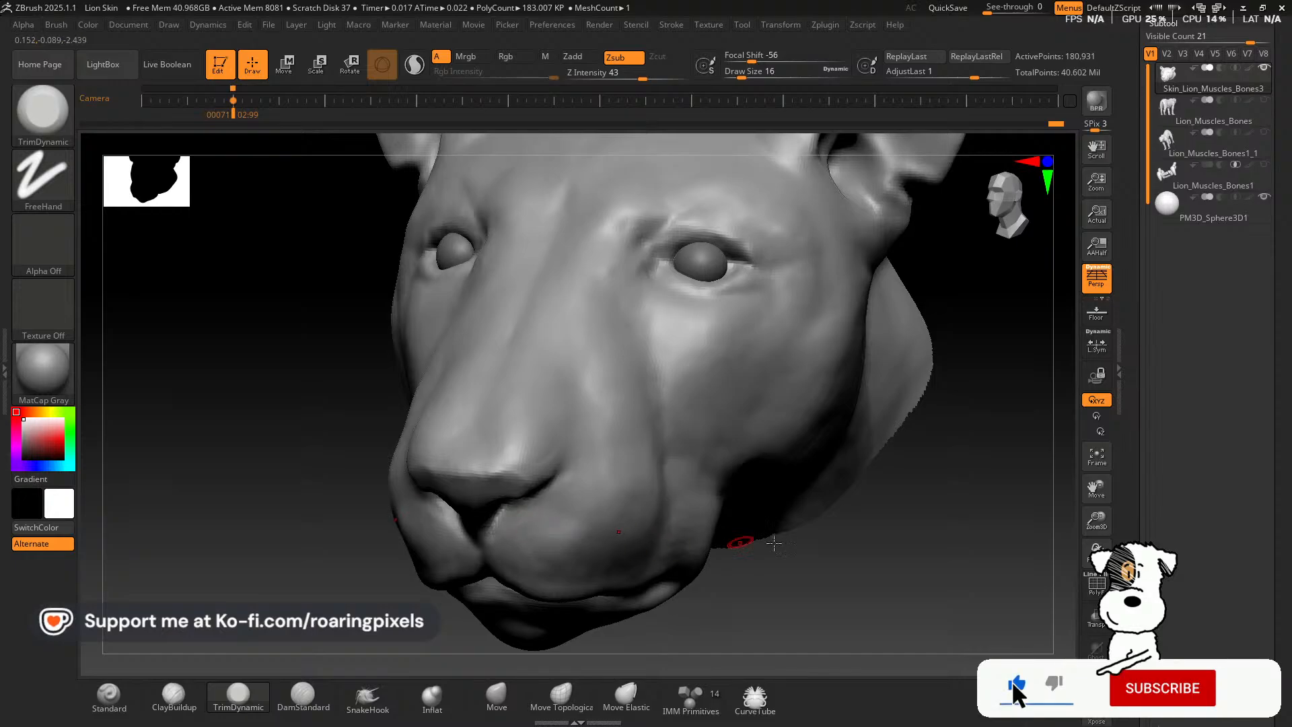
mouse_move(882, 559)
mouse_down()
mouse_move(860, 568)
mouse_move(898, 566)
mouse_up()
mouse_move(1074, 527)
mouse_down()
mouse_move(980, 548)
mouse_move(914, 530)
mouse_move(900, 544)
mouse_up()
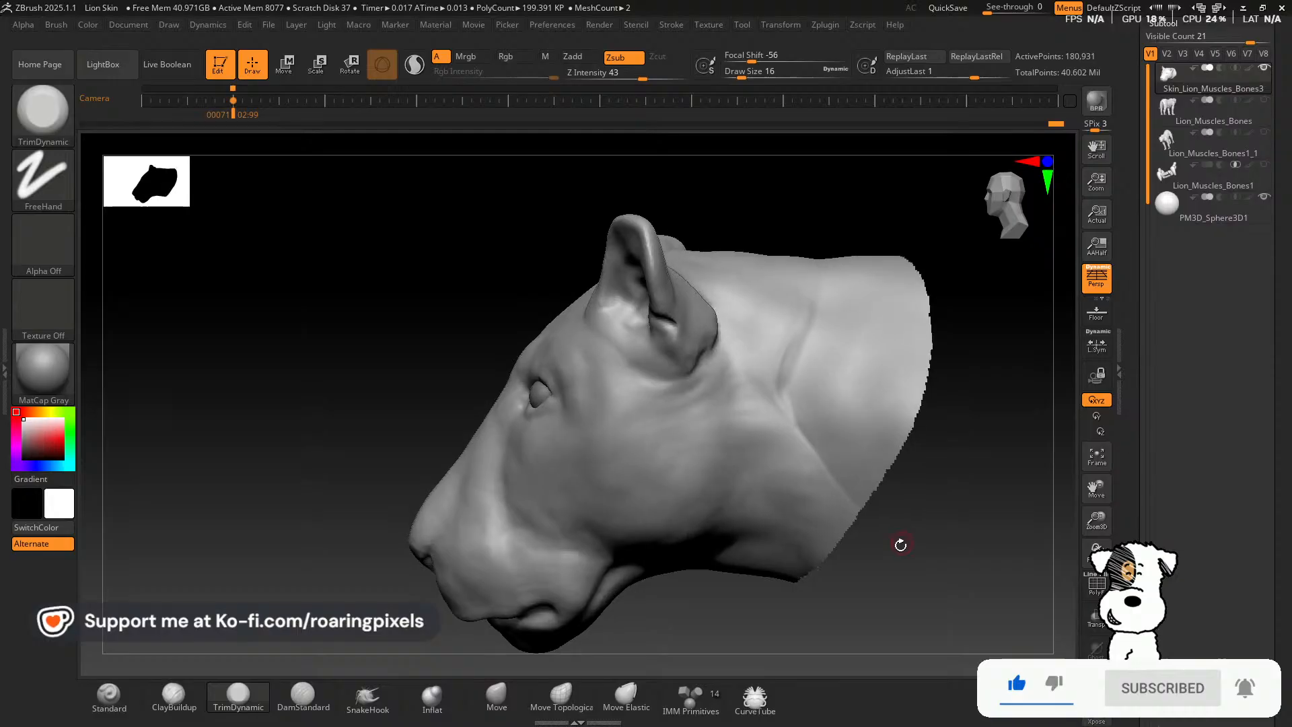
Flatten the crease on the side of the neck behind the ear with TrimDynamic at draw sizes 40 and 36.
key(bracketright)
key(bracketright)
key(bracketright)
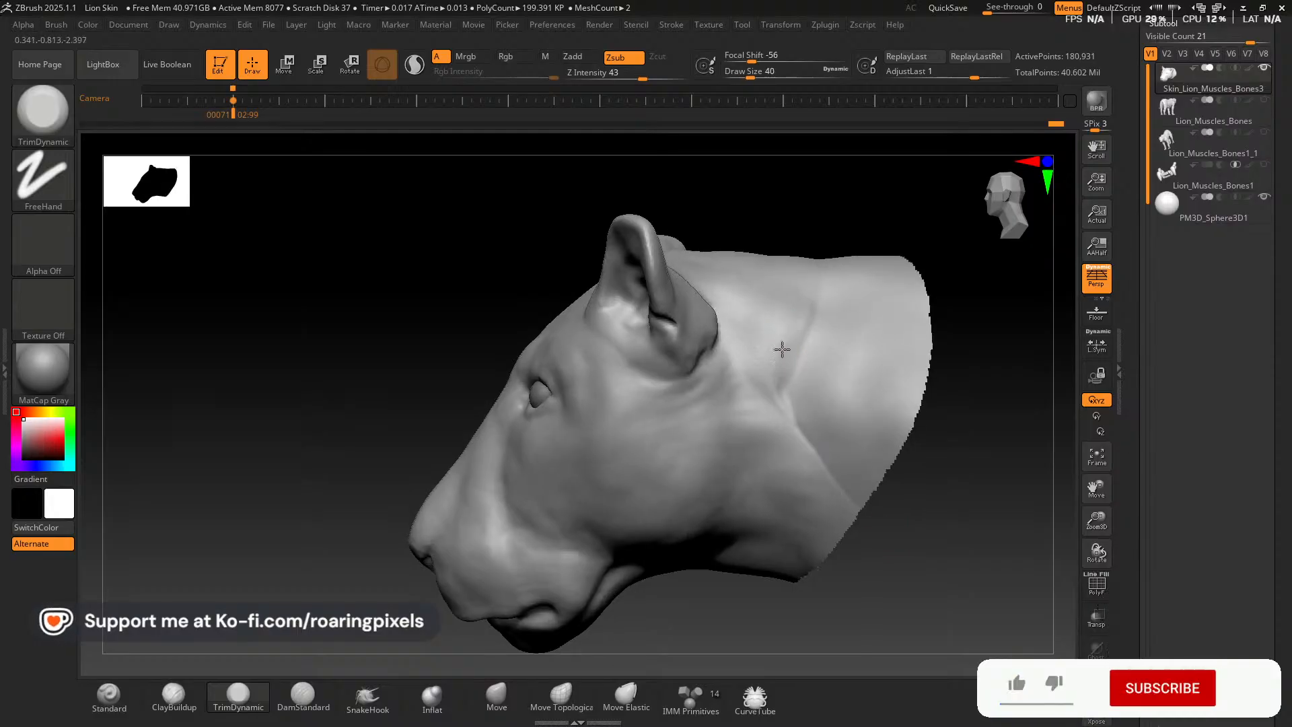
mouse_move(943, 523)
mouse_down()
mouse_move(802, 398)
mouse_move(796, 323)
mouse_move(792, 397)
mouse_up()
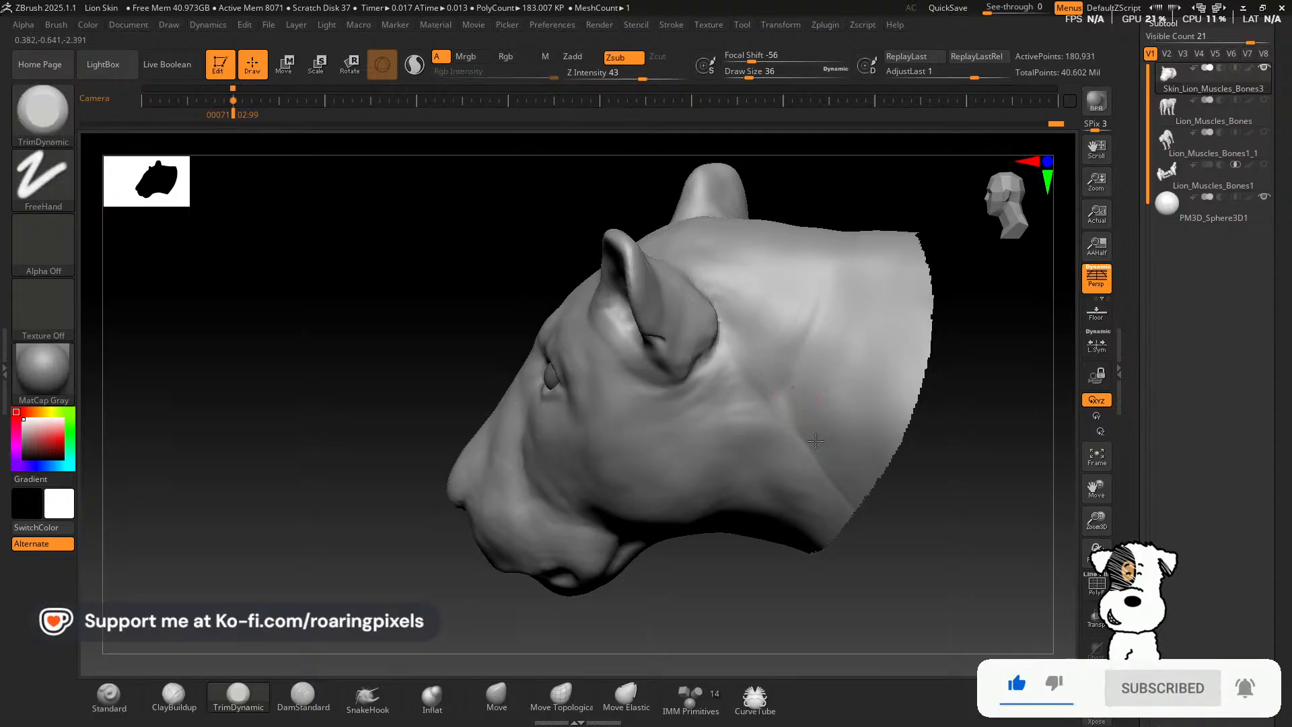
drag(857, 496, 882, 537)
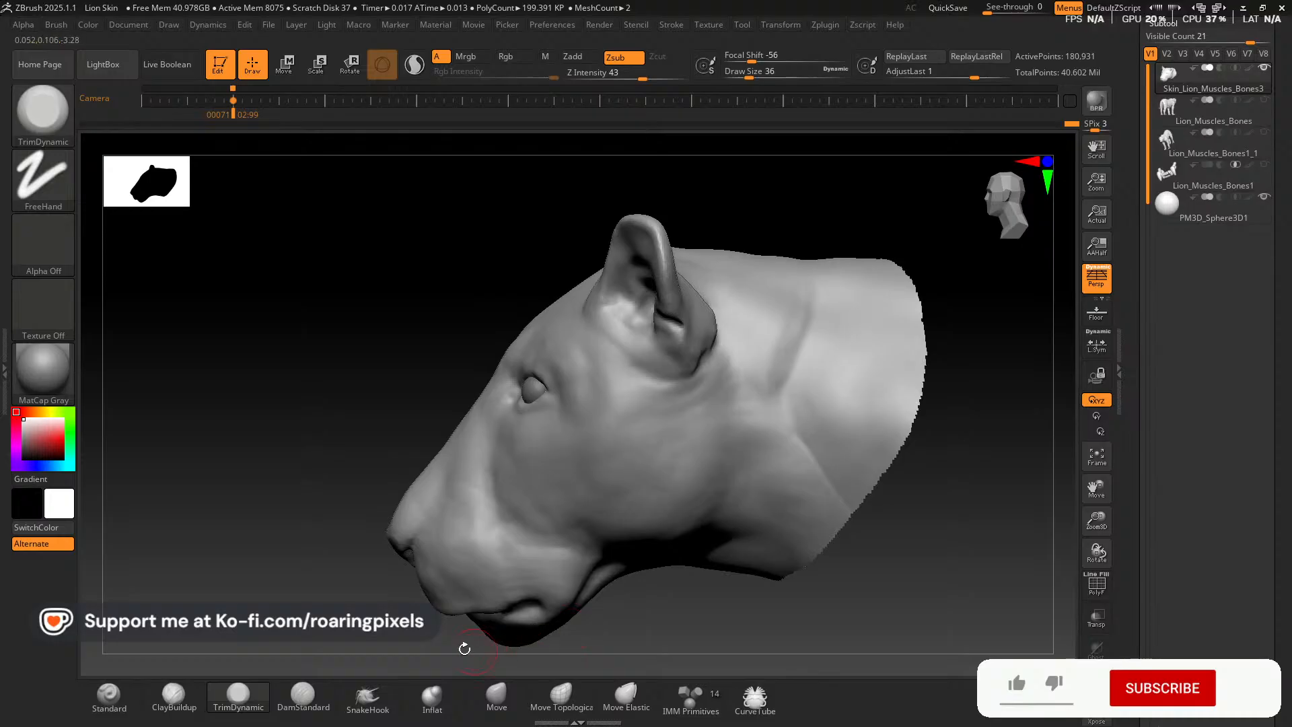
drag(306, 342, 289, 340)
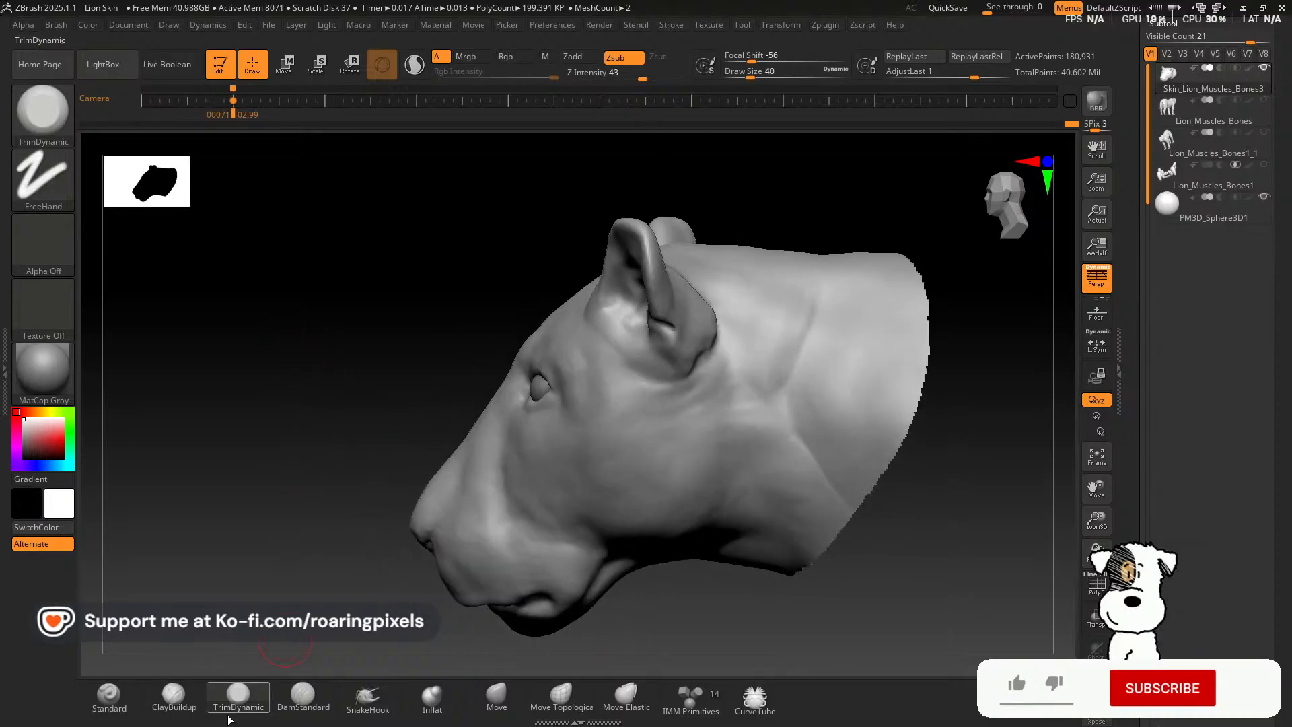
Fill the vertical crease on the neck behind the ear with ClayBuildup at draw sizes 28 and 24.
click(173, 699)
key([)
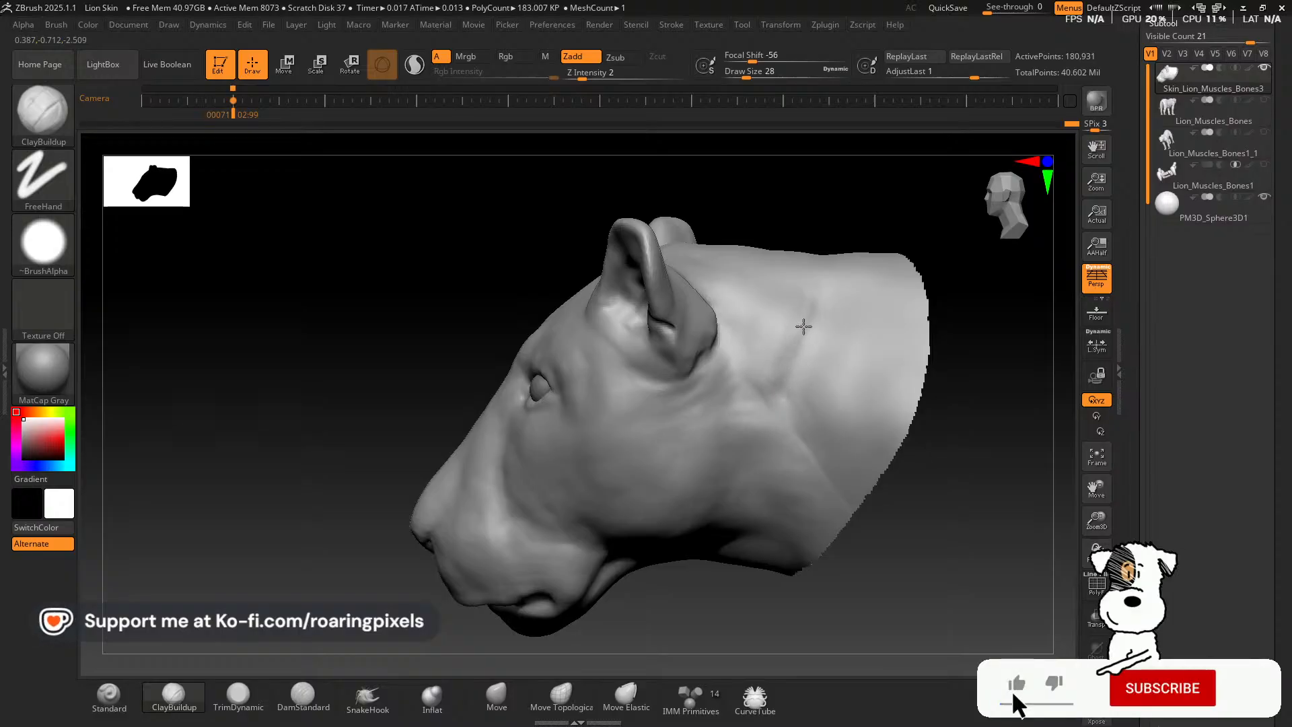
drag(812, 306, 795, 363)
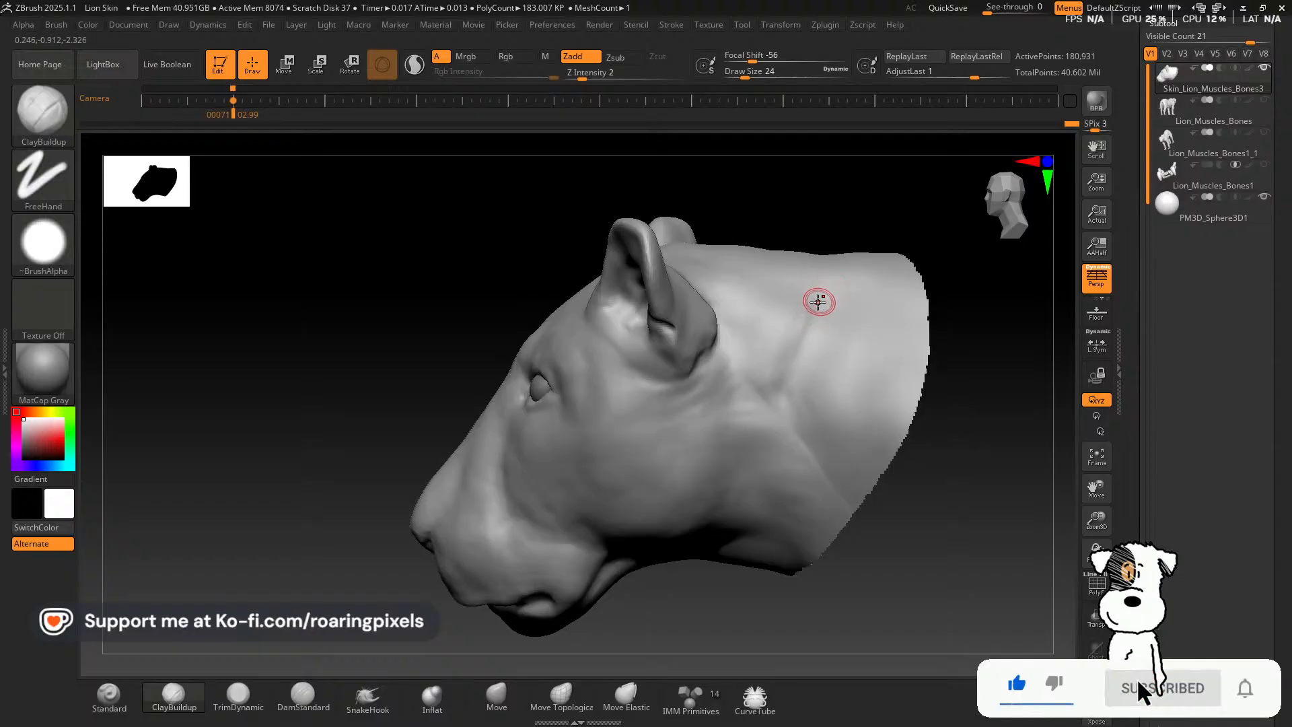
drag(818, 296, 783, 371)
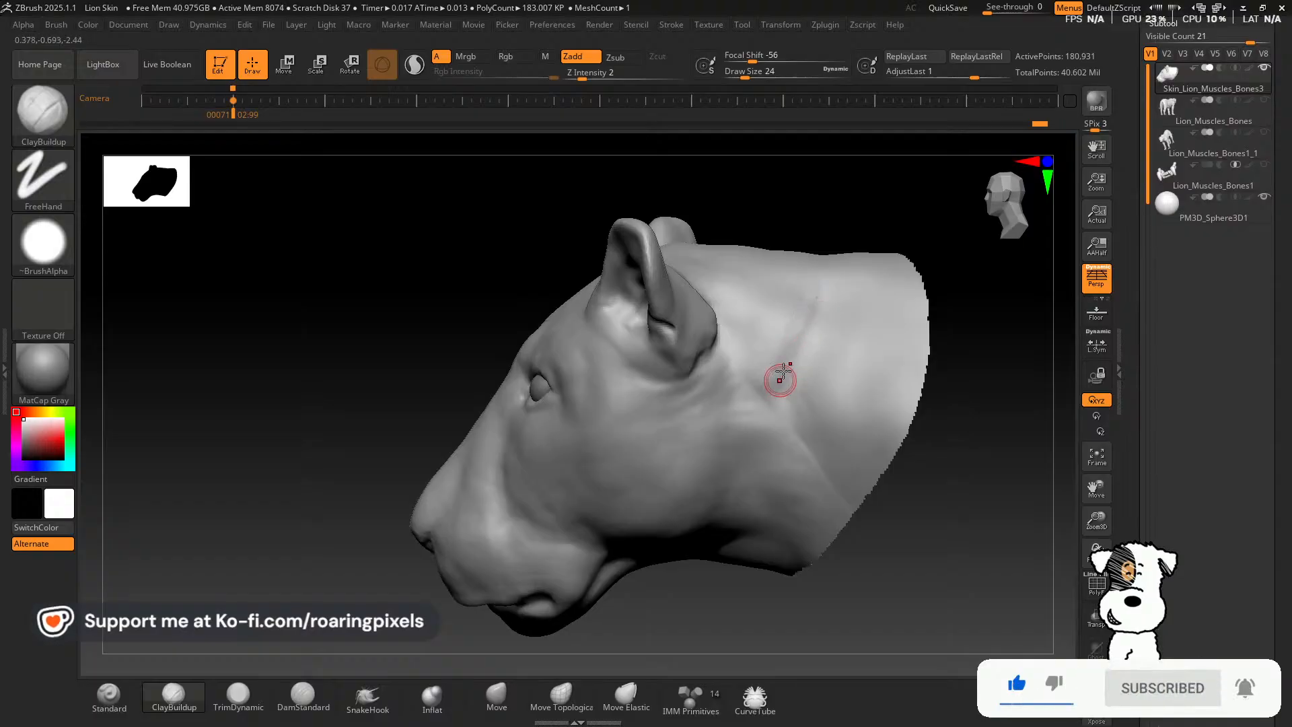
Smooth the reworked neck surface behind the ear with the Smooth brush at draw size 24.
key(shift)
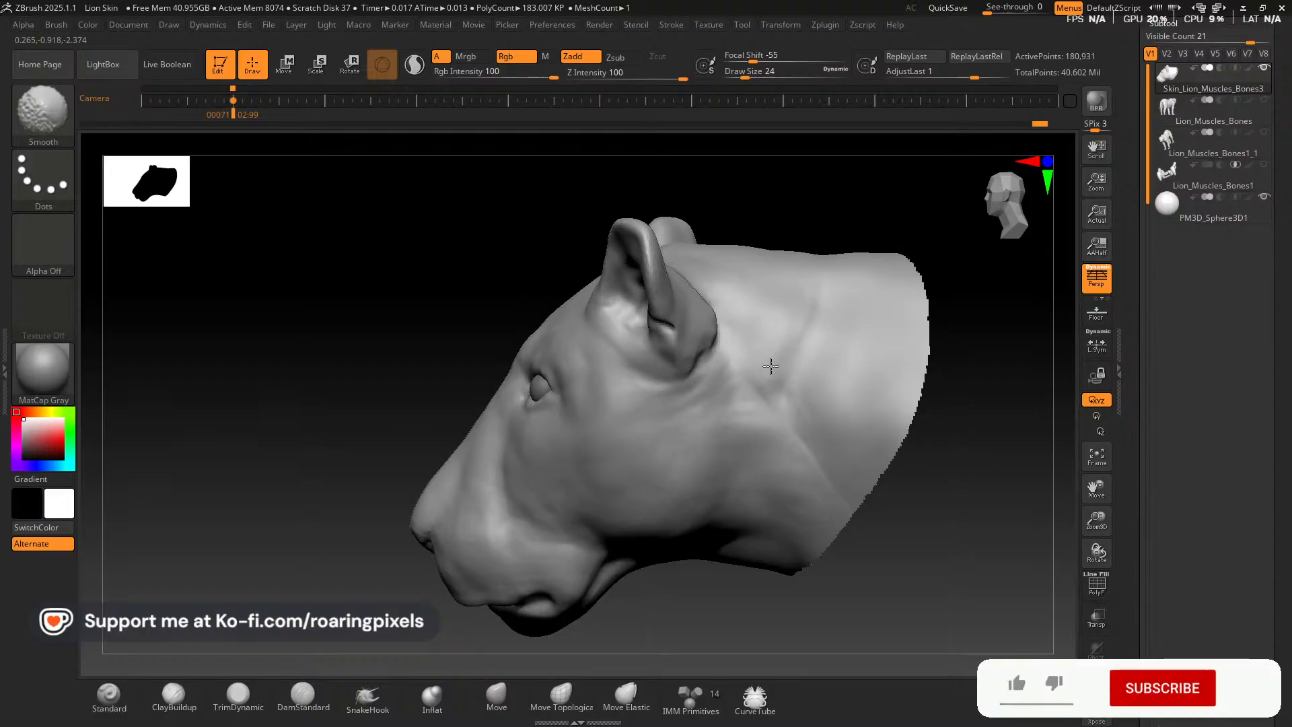
shift+drag(781, 360, 766, 373)
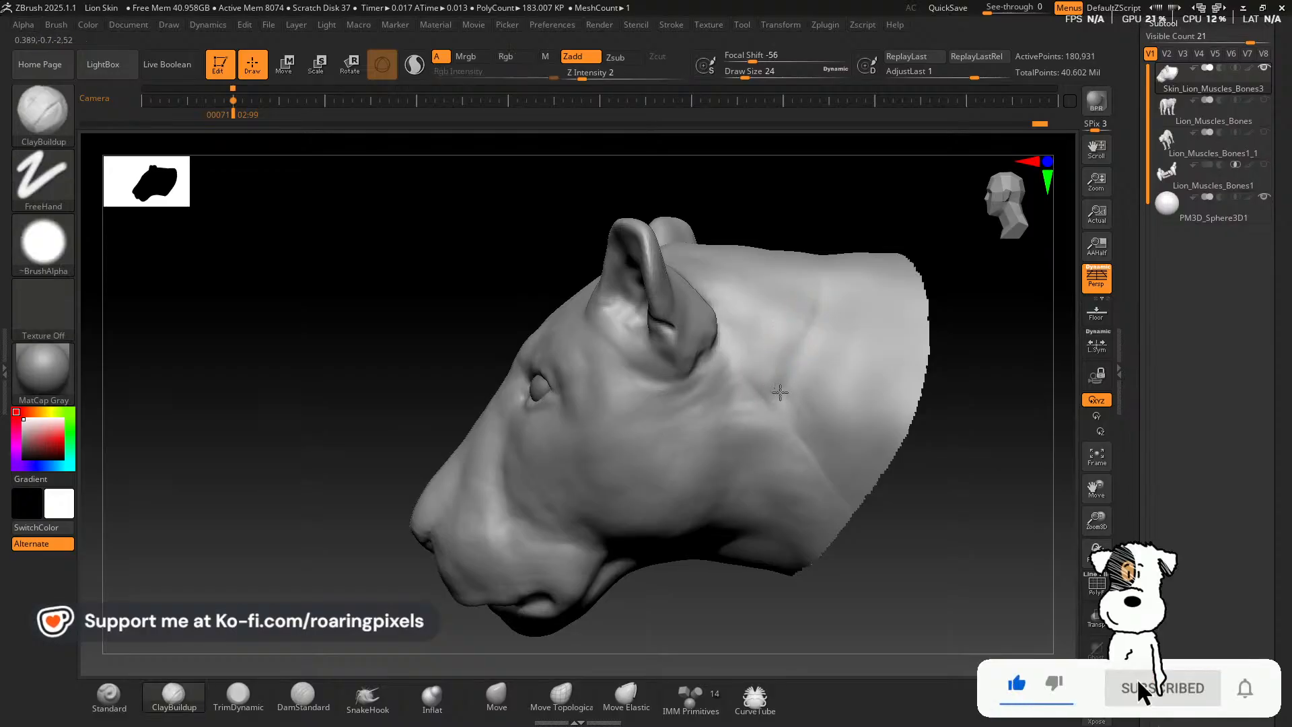
key(shift)
shift+drag(802, 279, 778, 345)
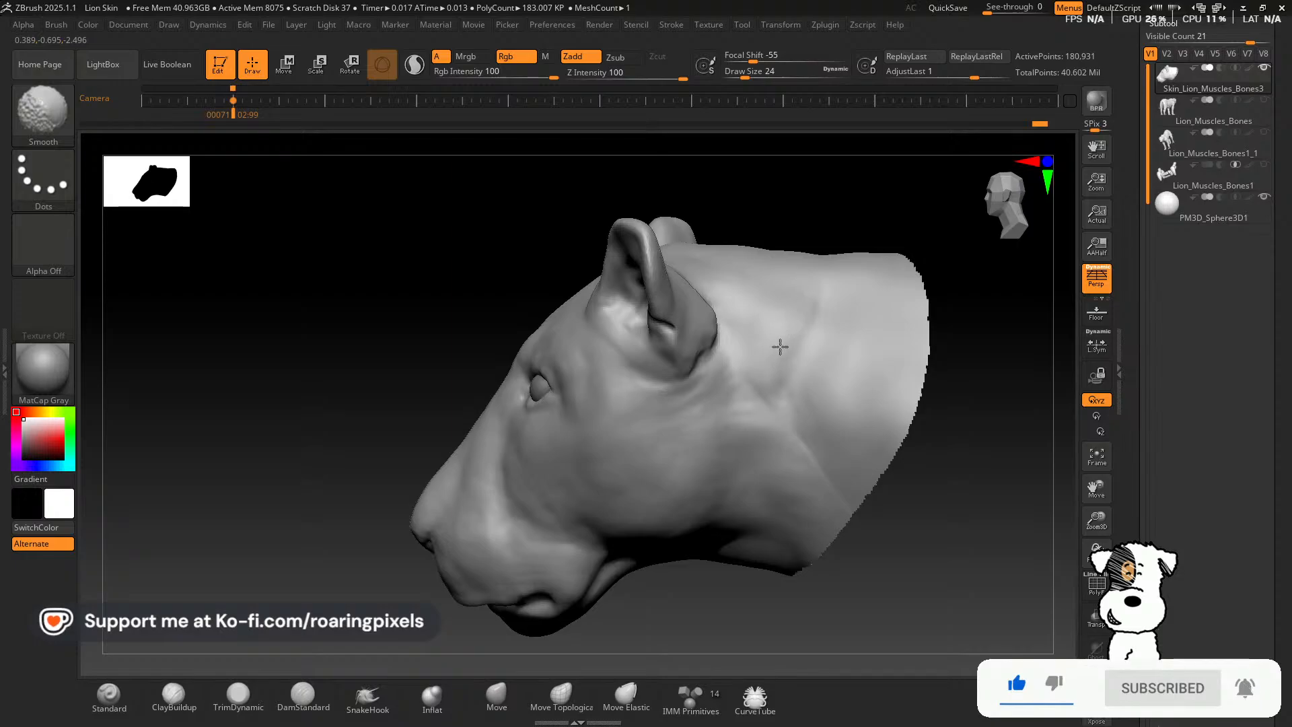
drag(747, 403, 735, 386)
Build up the back of the ear base with ClayBuildup and smooth it at draw size 24.
drag(448, 471, 401, 359)
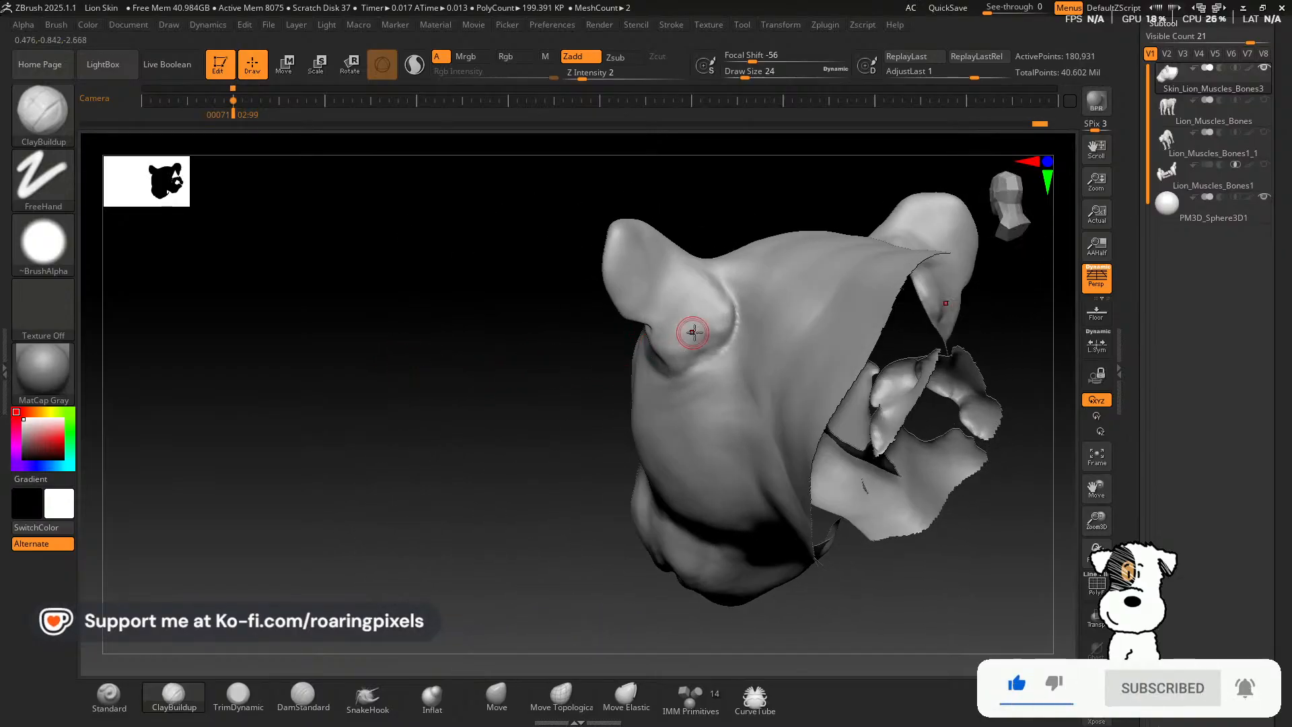
key(shift)
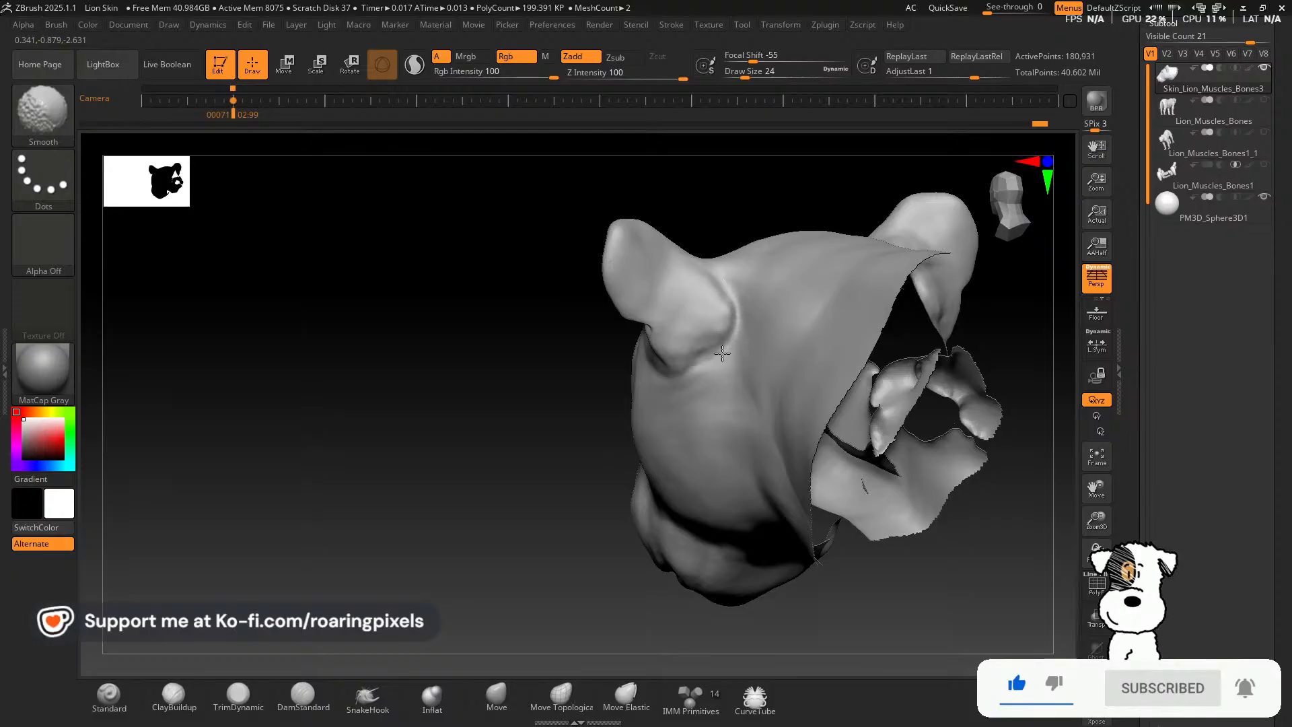
mouse_move(455, 353)
mouse_down()
mouse_move(431, 391)
mouse_move(438, 369)
mouse_move(712, 320)
mouse_up()
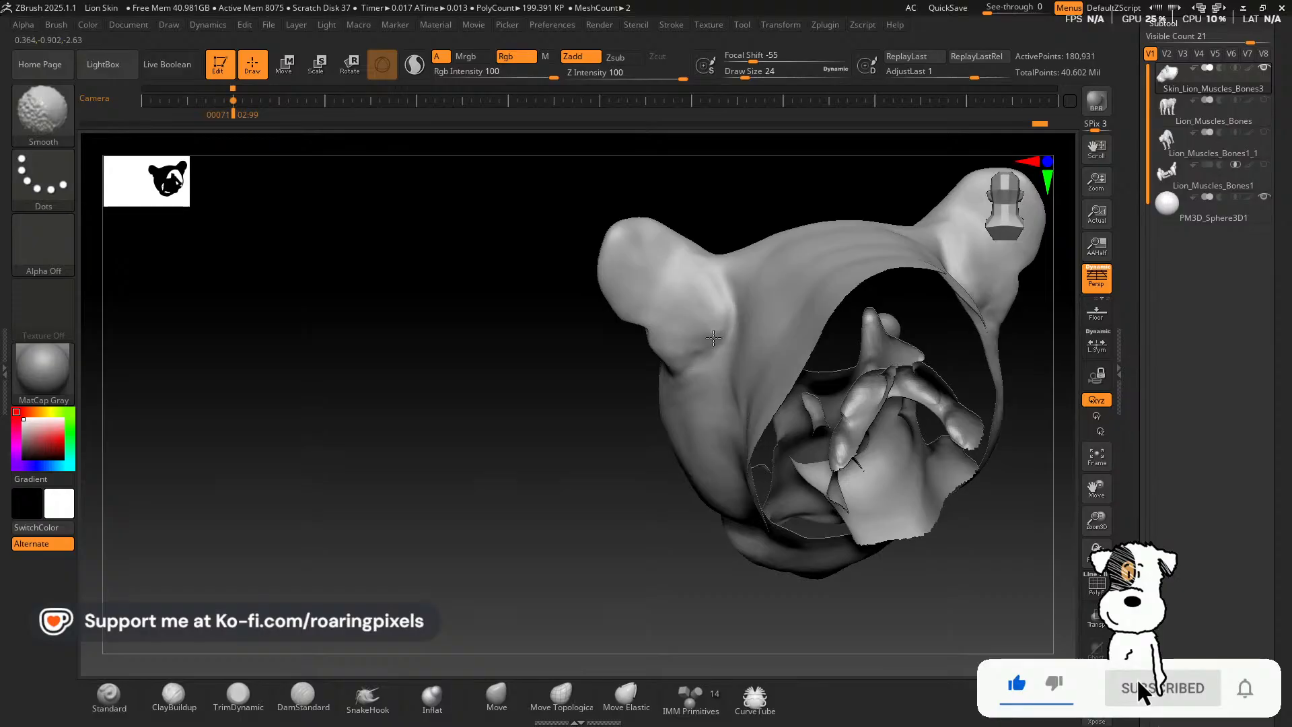
drag(496, 395, 729, 331)
drag(512, 386, 615, 409)
Check the head's polygroups and mask a round area around both eyes with MaskPen at draw size 40.
mouse_move(1087, 519)
mouse_down()
mouse_move(1096, 527)
mouse_move(1077, 533)
mouse_up()
drag(957, 558, 949, 551)
drag(1095, 522, 978, 548)
drag(1102, 515, 1075, 516)
mouse_move(970, 512)
mouse_down()
mouse_move(958, 548)
mouse_move(949, 542)
mouse_up()
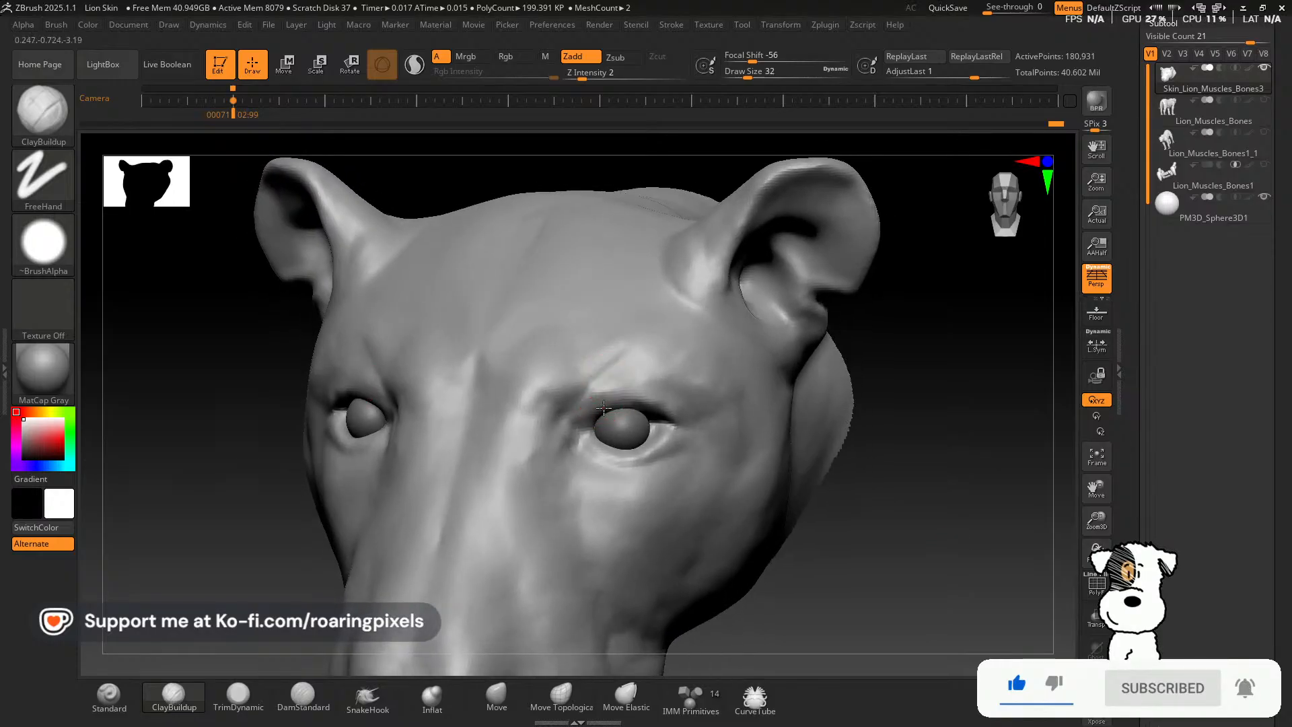
click(1097, 586)
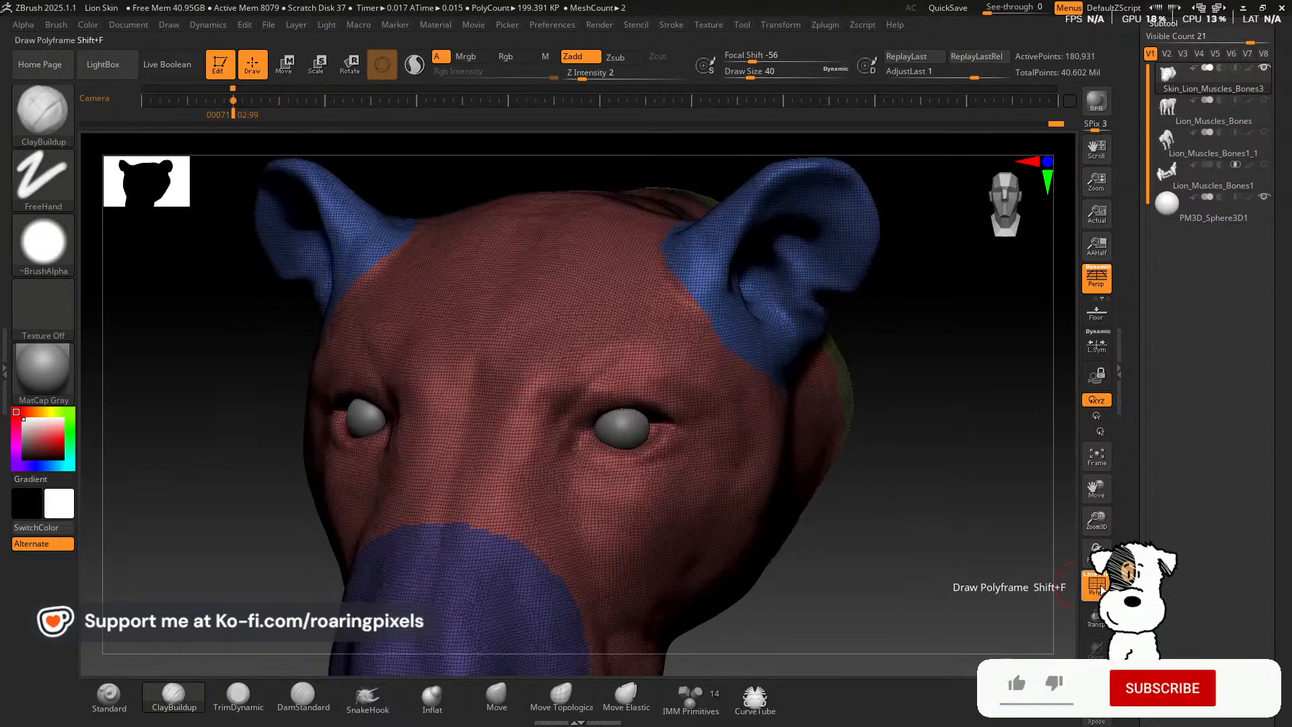
click(1101, 590)
mouse_move(581, 426)
ctrl+mouse_down()
mouse_move(581, 397)
mouse_move(663, 373)
mouse_move(679, 438)
mouse_move(633, 464)
mouse_move(592, 437)
mouse_move(632, 394)
ctrl+mouse_up()
mouse_move(631, 455)
ctrl+mouse_down()
mouse_move(559, 438)
mouse_move(673, 475)
mouse_move(666, 485)
mouse_move(623, 469)
mouse_move(666, 396)
mouse_move(581, 405)
ctrl+mouse_up()
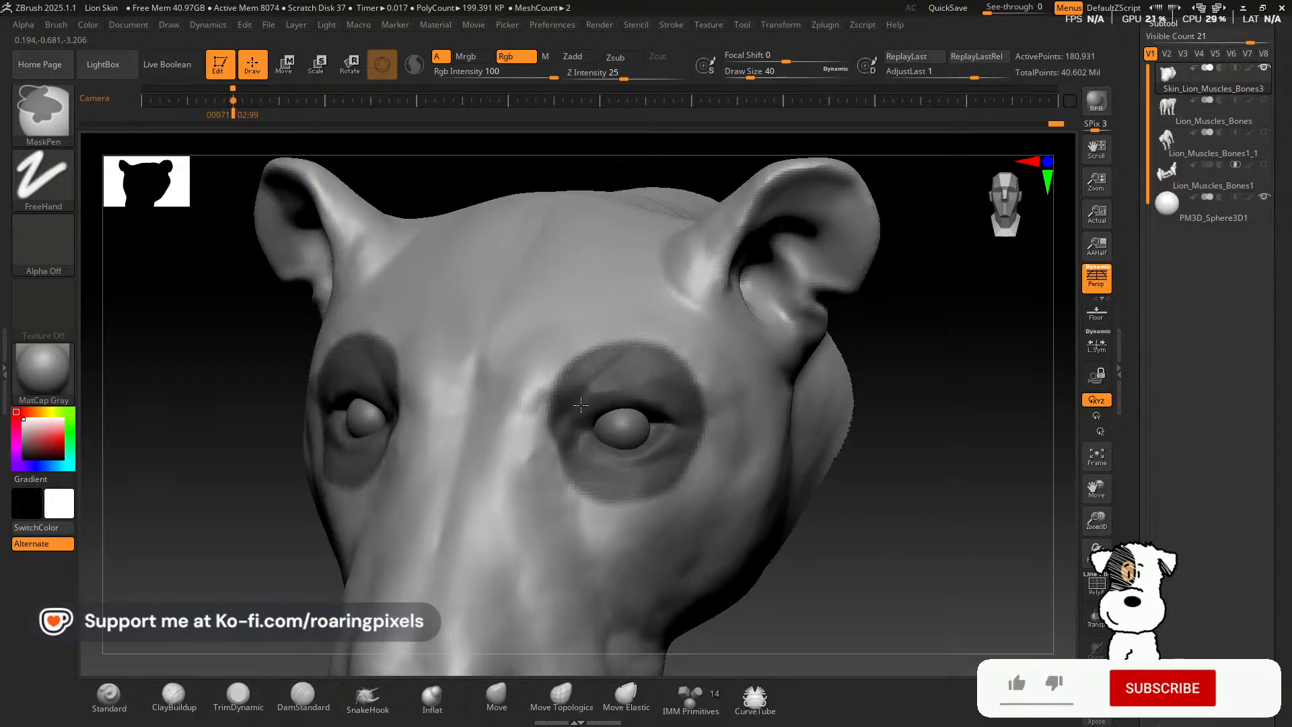
mouse_move(663, 450)
ctrl+mouse_down()
mouse_move(682, 402)
mouse_move(645, 378)
mouse_move(539, 434)
mouse_move(560, 392)
mouse_move(528, 444)
mouse_move(572, 495)
mouse_move(522, 377)
mouse_move(601, 368)
ctrl+mouse_up()
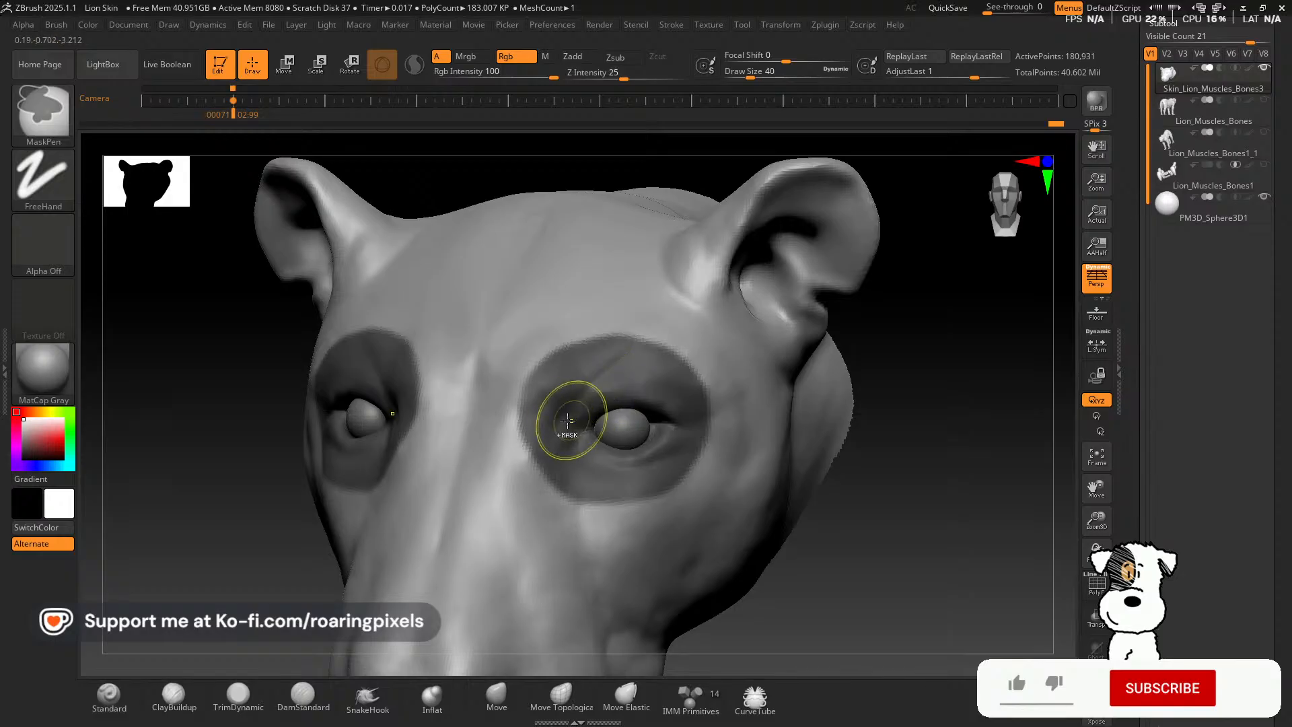
Turn the masked eye areas into their own polygroup and check it in the polyframe.
key(ctrl+shift+a)
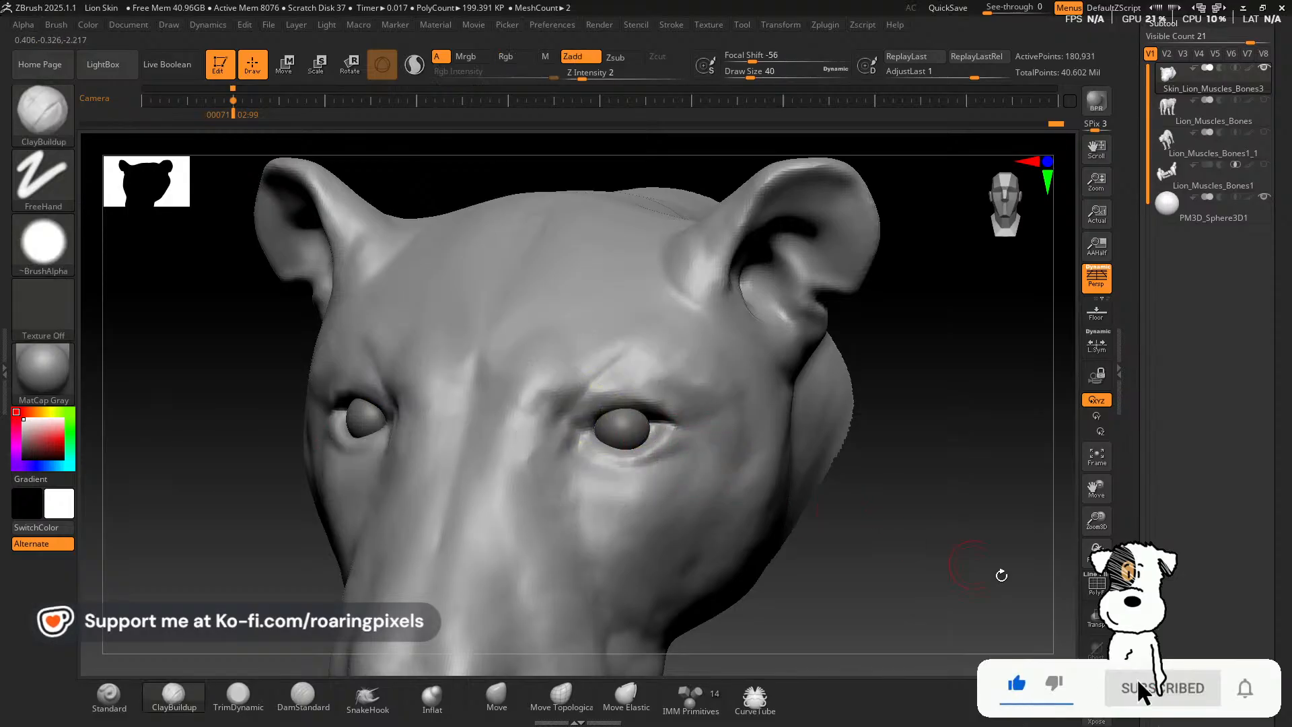
click(1096, 585)
click(1095, 585)
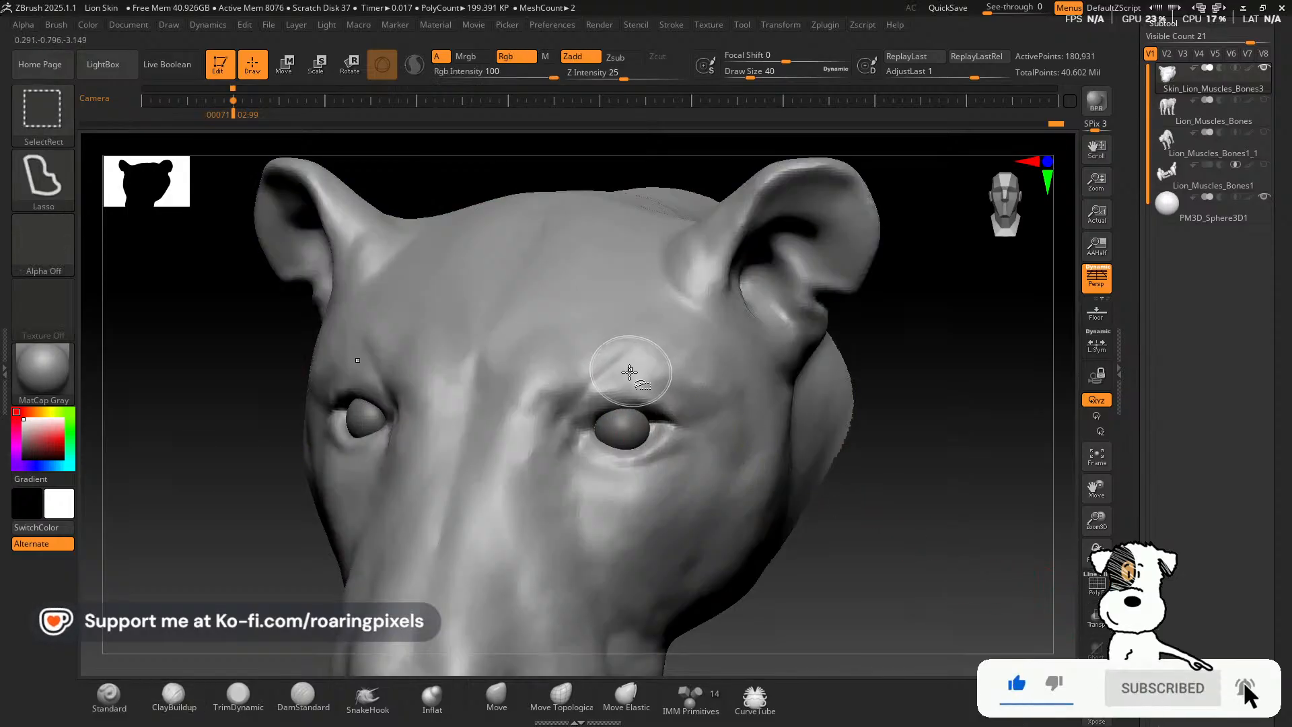
Reveal the whole body, set the selection stroke to Rect, and isolate the areas around both eyes.
key(ctrl+z)
ctrl+drag(902, 502, 903, 496)
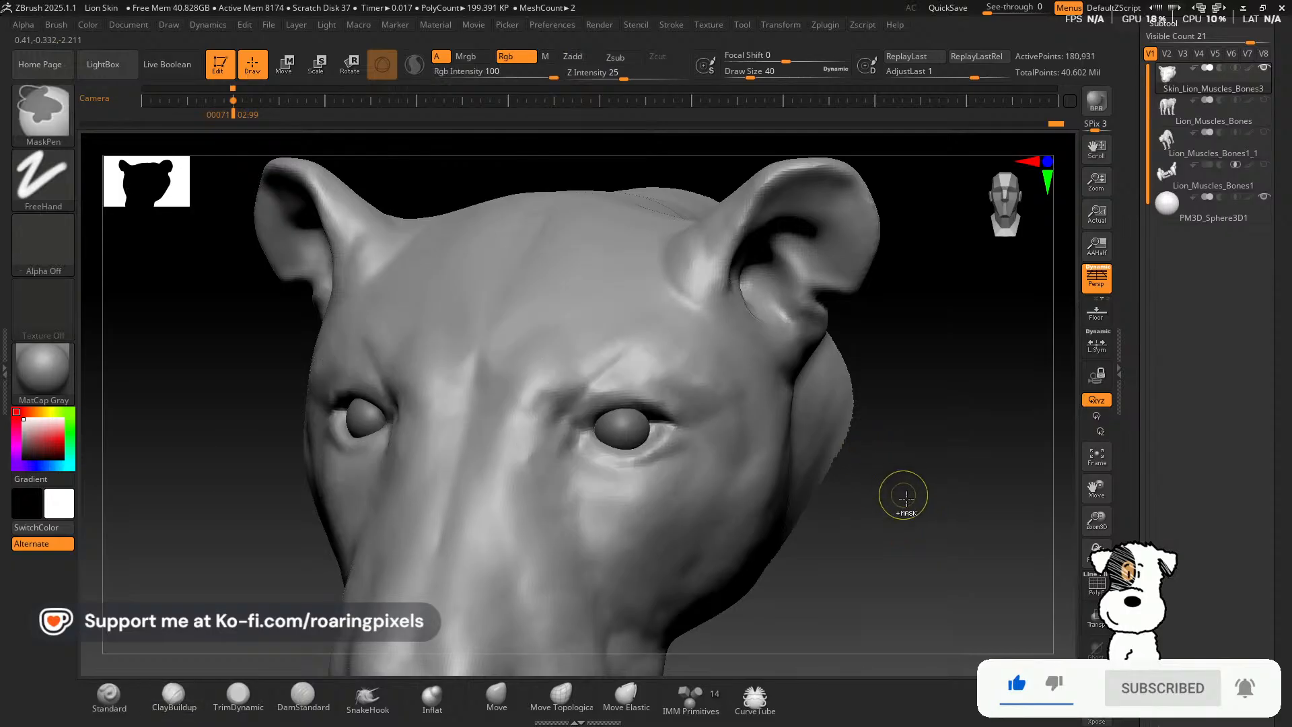
ctrl+shift+click(929, 523)
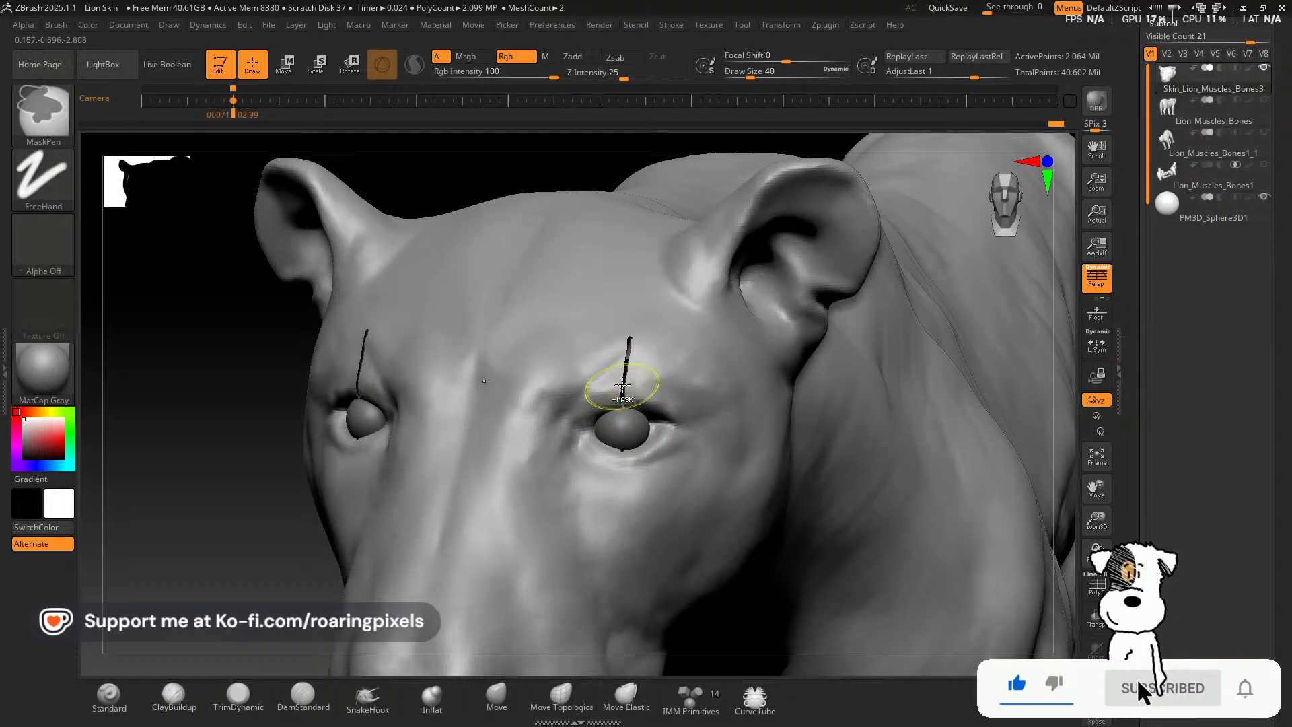
ctrl+shift+click(43, 178)
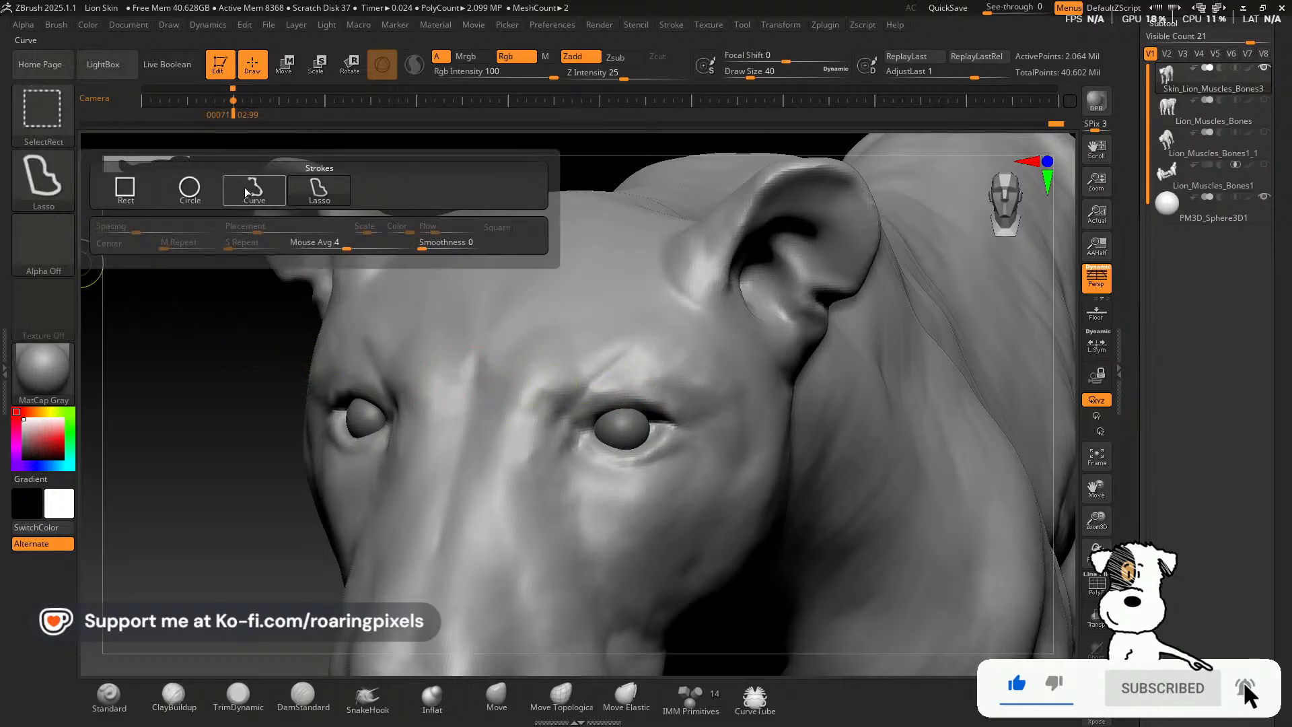
click(184, 195)
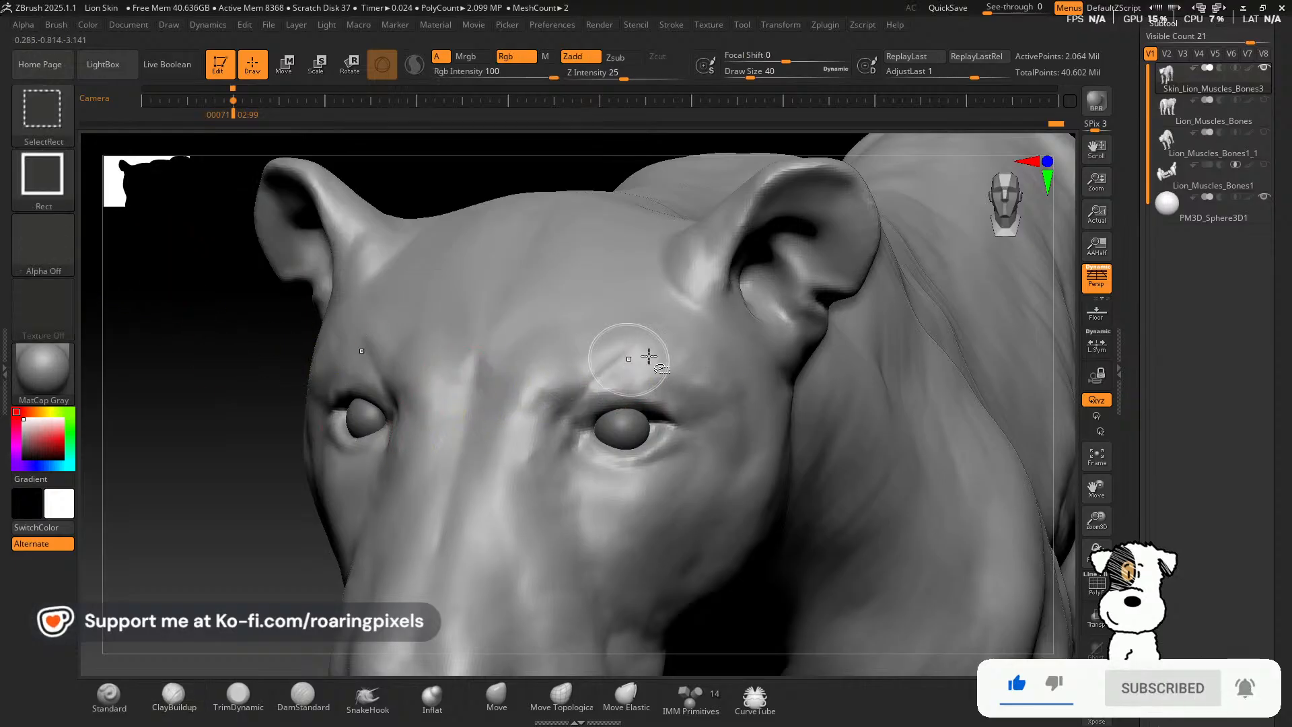
ctrl+shift+drag(614, 419, 585, 483)
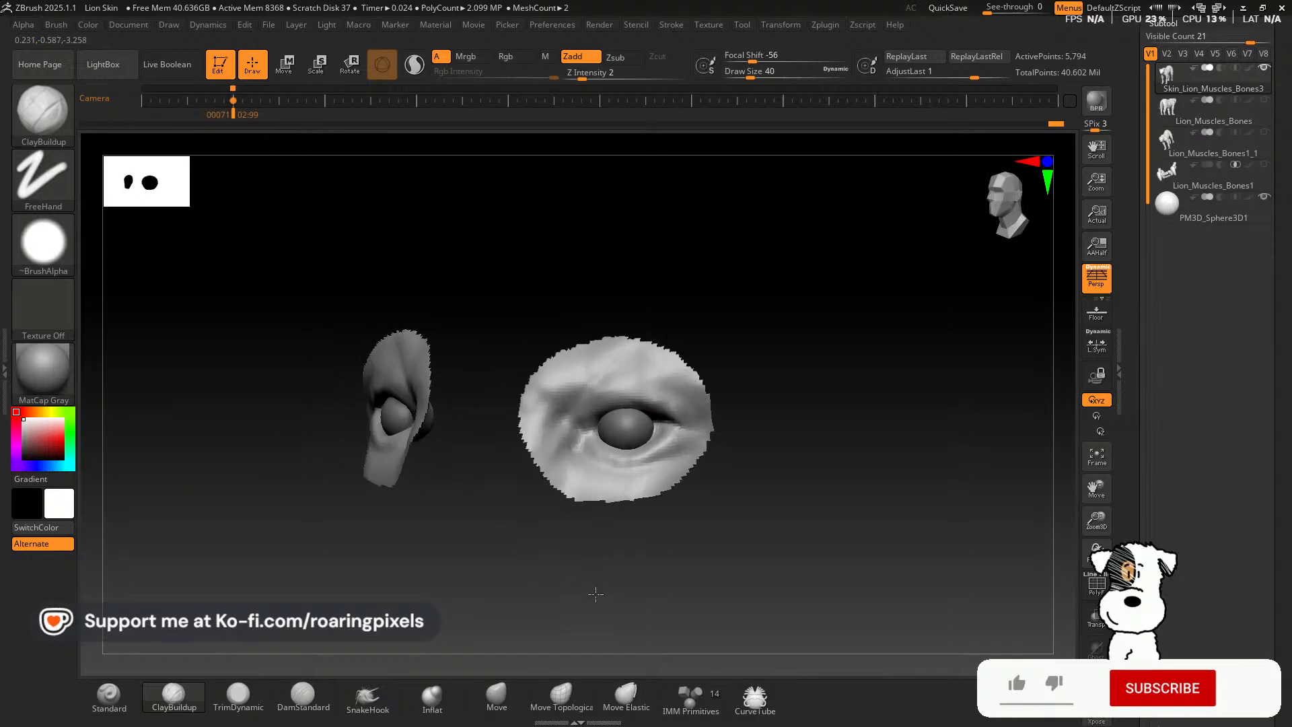
click(1097, 584)
click(1098, 587)
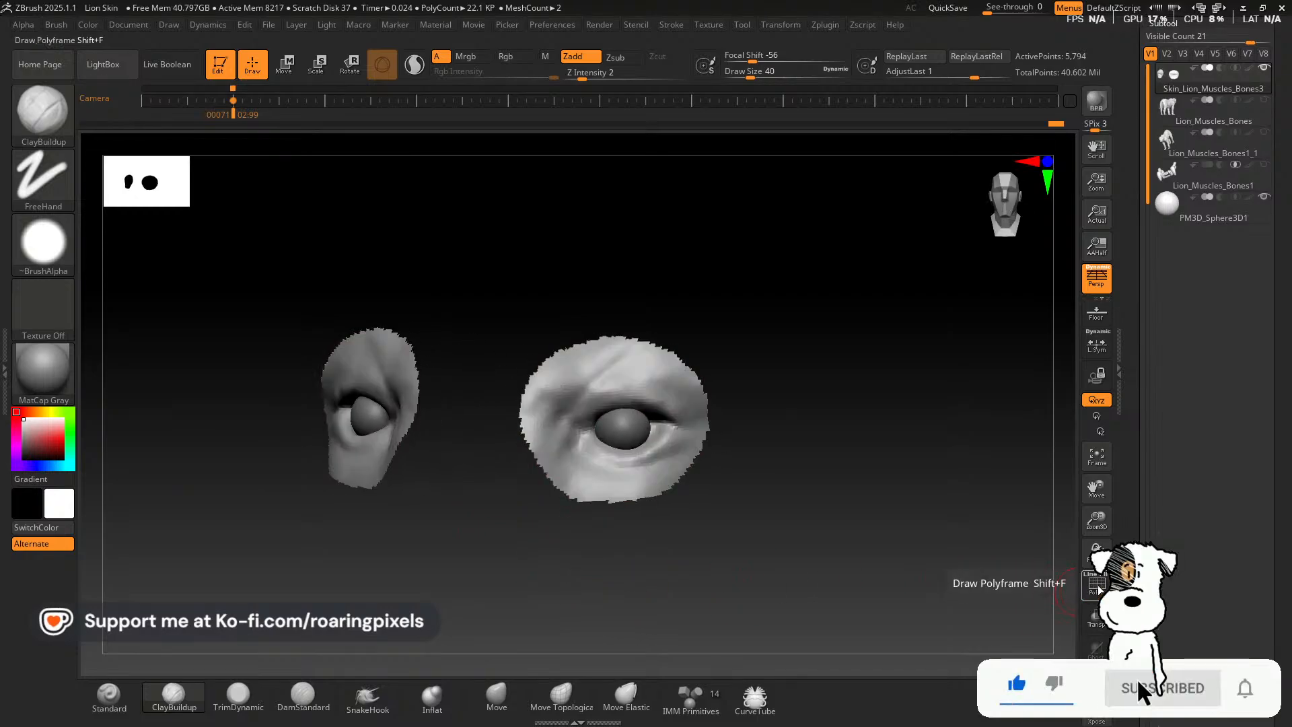
Mask the outer border of the isolated eye areas at draw size 14.
drag(1097, 520, 1094, 492)
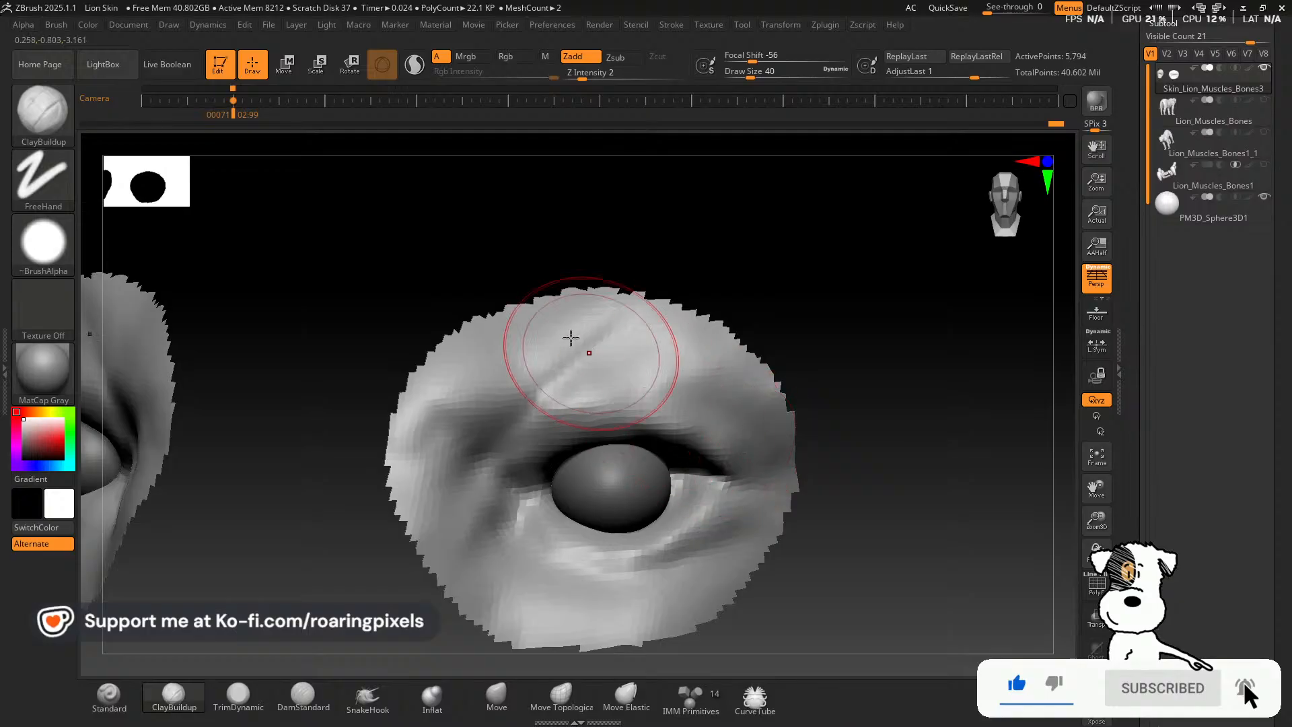
key(bracketright)
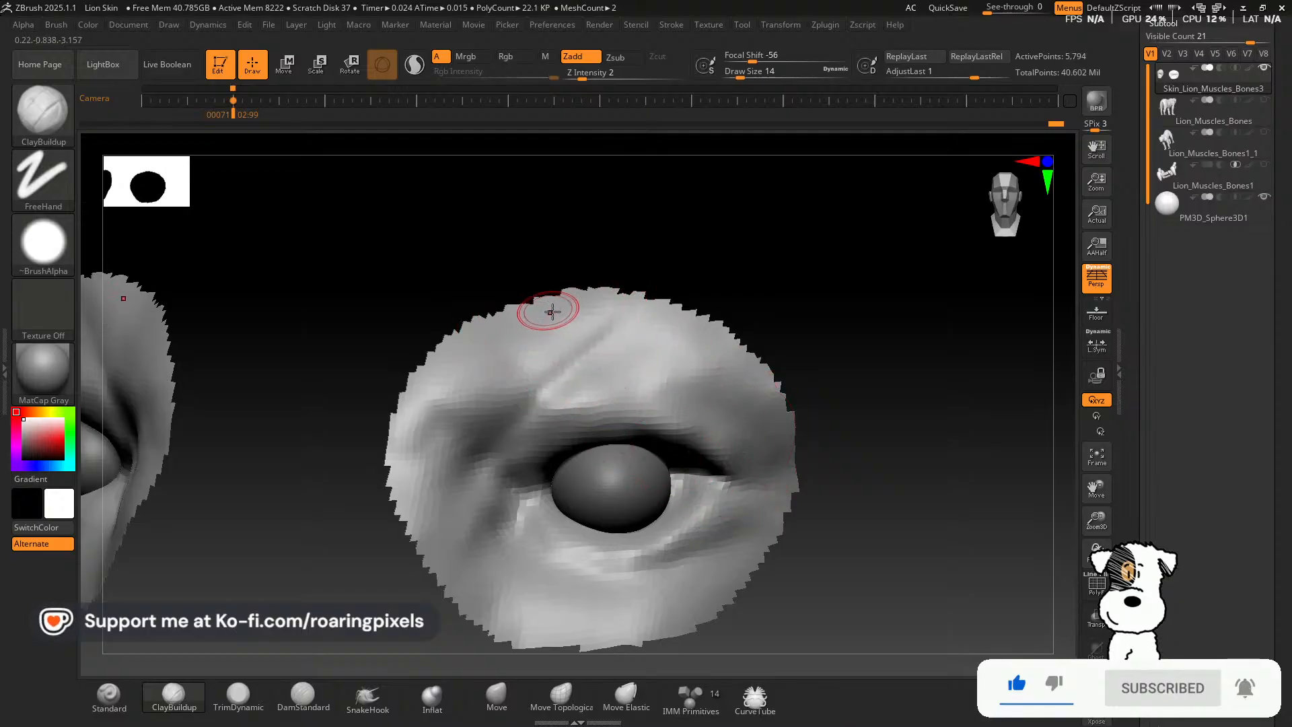
mouse_move(571, 297)
ctrl+mouse_down()
mouse_move(458, 337)
mouse_move(481, 323)
ctrl+mouse_up()
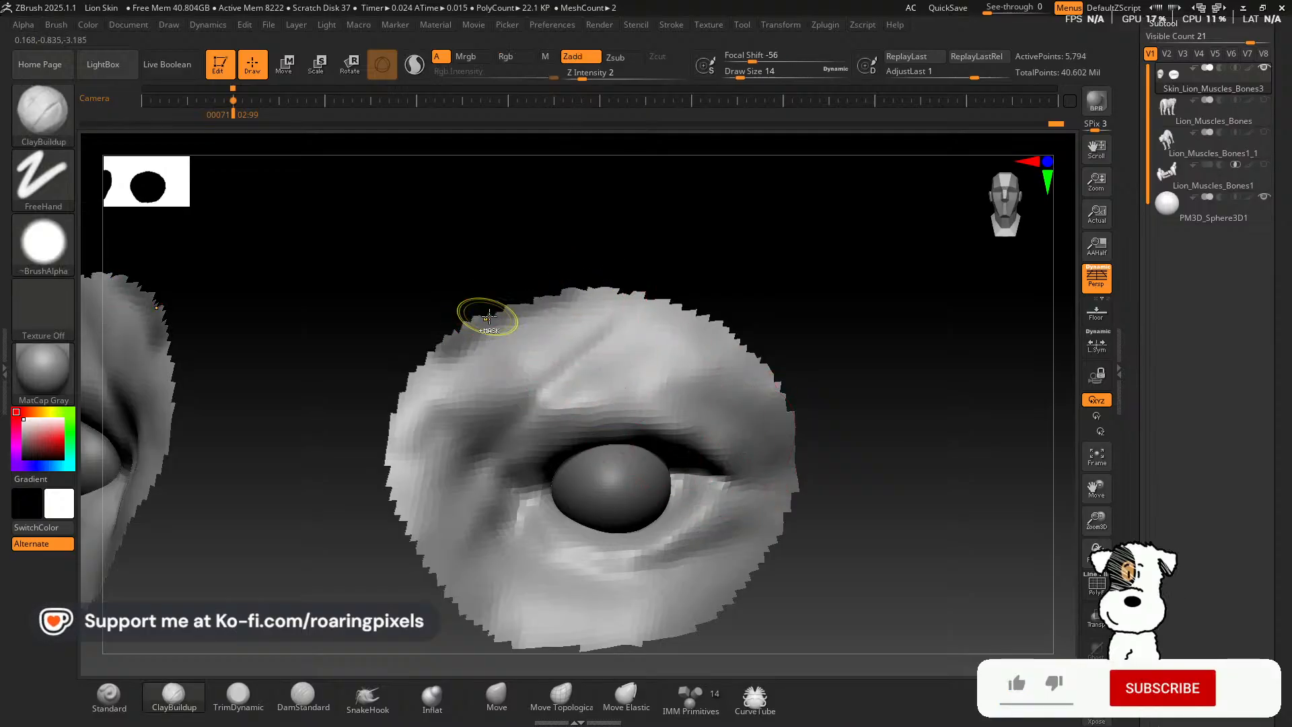
mouse_move(580, 282)
ctrl+mouse_down()
mouse_move(600, 269)
mouse_move(411, 384)
mouse_move(395, 479)
mouse_move(438, 562)
mouse_move(498, 630)
mouse_move(657, 639)
mouse_move(734, 606)
mouse_move(789, 498)
mouse_move(781, 417)
mouse_move(727, 336)
mouse_move(572, 299)
mouse_move(508, 311)
ctrl+mouse_up()
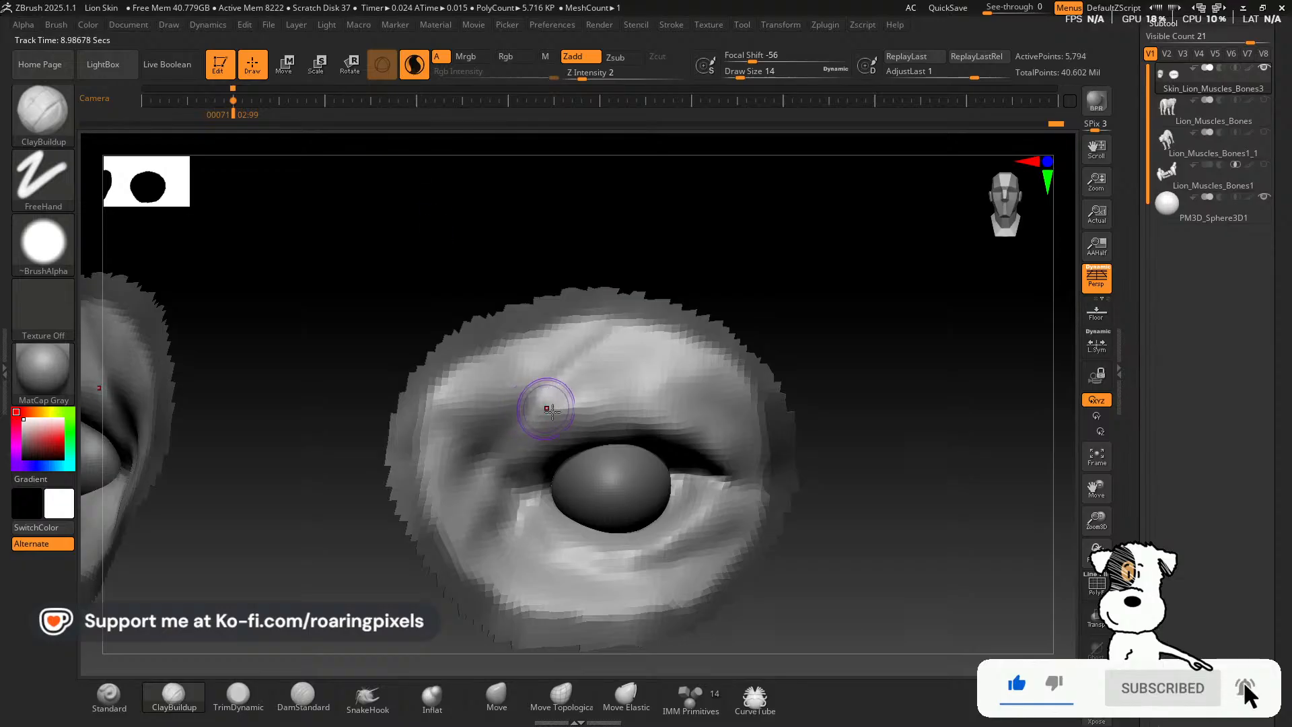
Display the polyframe and smooth the unmasked skin around the eye with Sculptris Pro active to make its mesh denser.
key(])
key(])
key(])
key(])
key([)
key([)
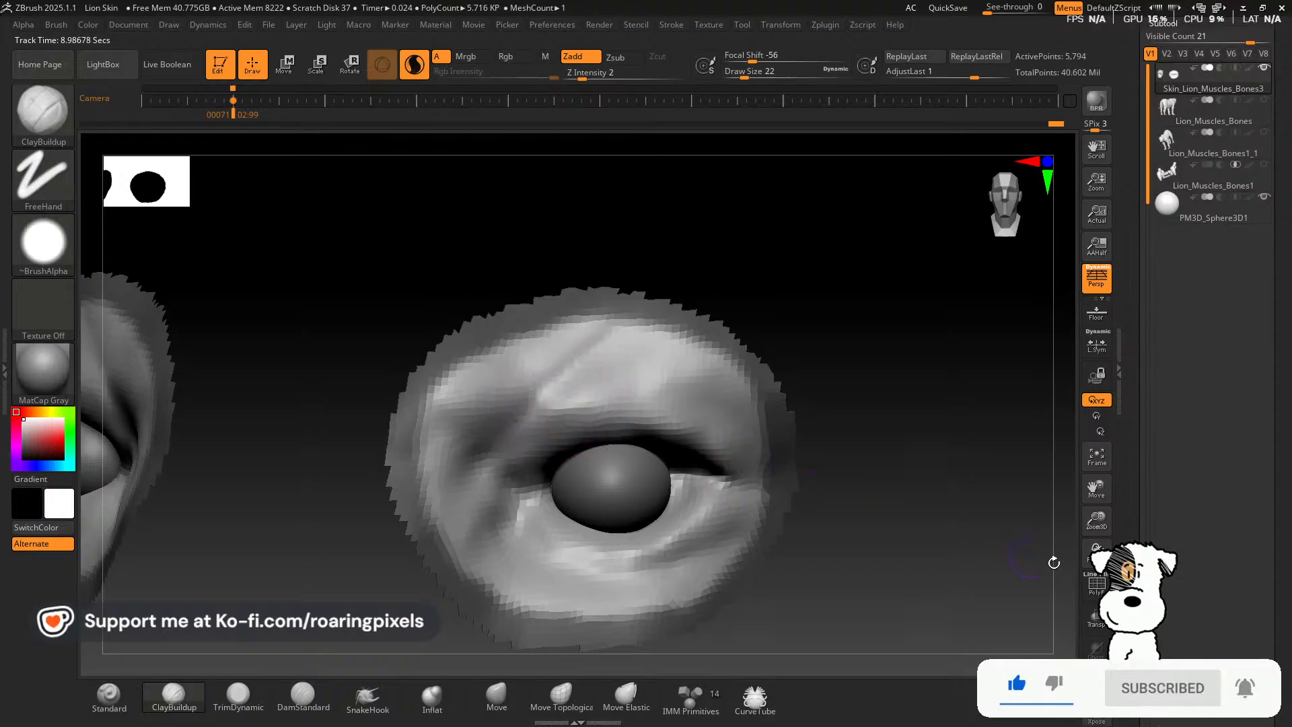
click(1096, 585)
drag(1097, 519, 1094, 542)
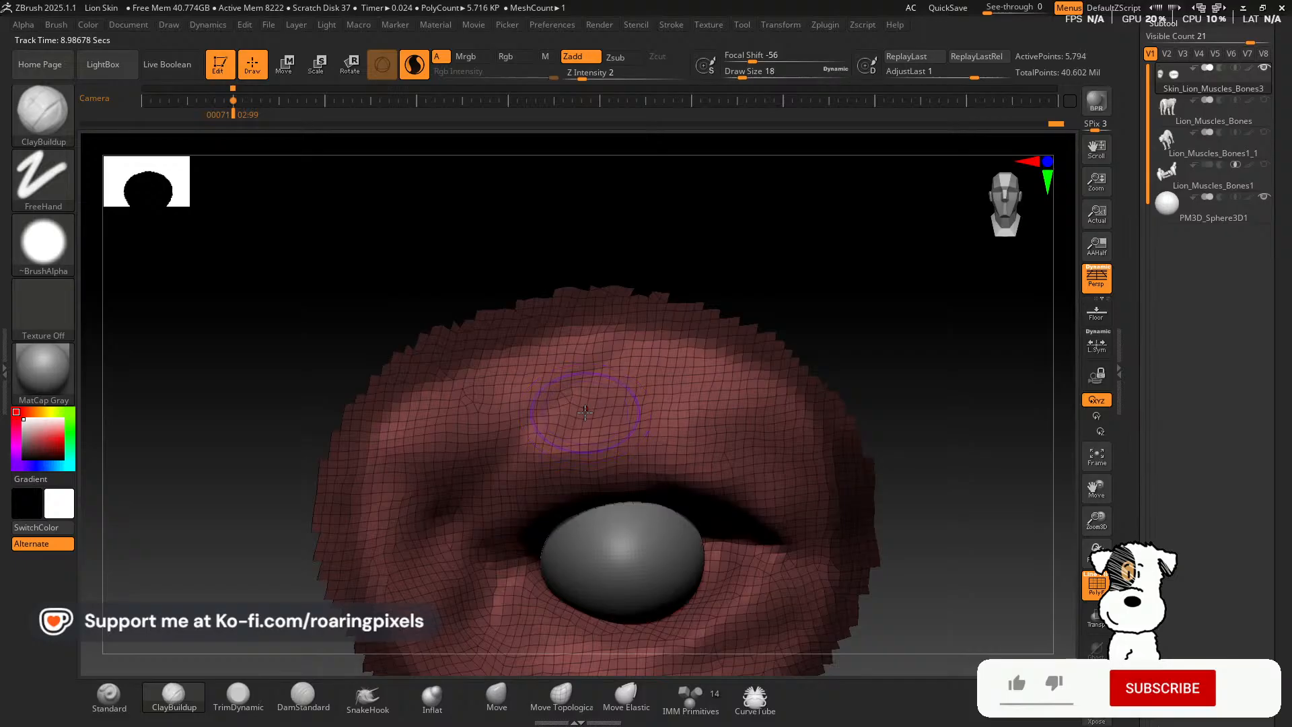
mouse_move(577, 402)
shift+mouse_down()
mouse_move(465, 532)
mouse_move(377, 431)
mouse_move(538, 357)
mouse_move(619, 343)
mouse_move(803, 438)
mouse_move(816, 559)
mouse_move(585, 397)
mouse_move(740, 485)
mouse_move(735, 469)
mouse_move(774, 592)
mouse_move(512, 626)
mouse_move(384, 497)
mouse_move(354, 515)
shift+mouse_up()
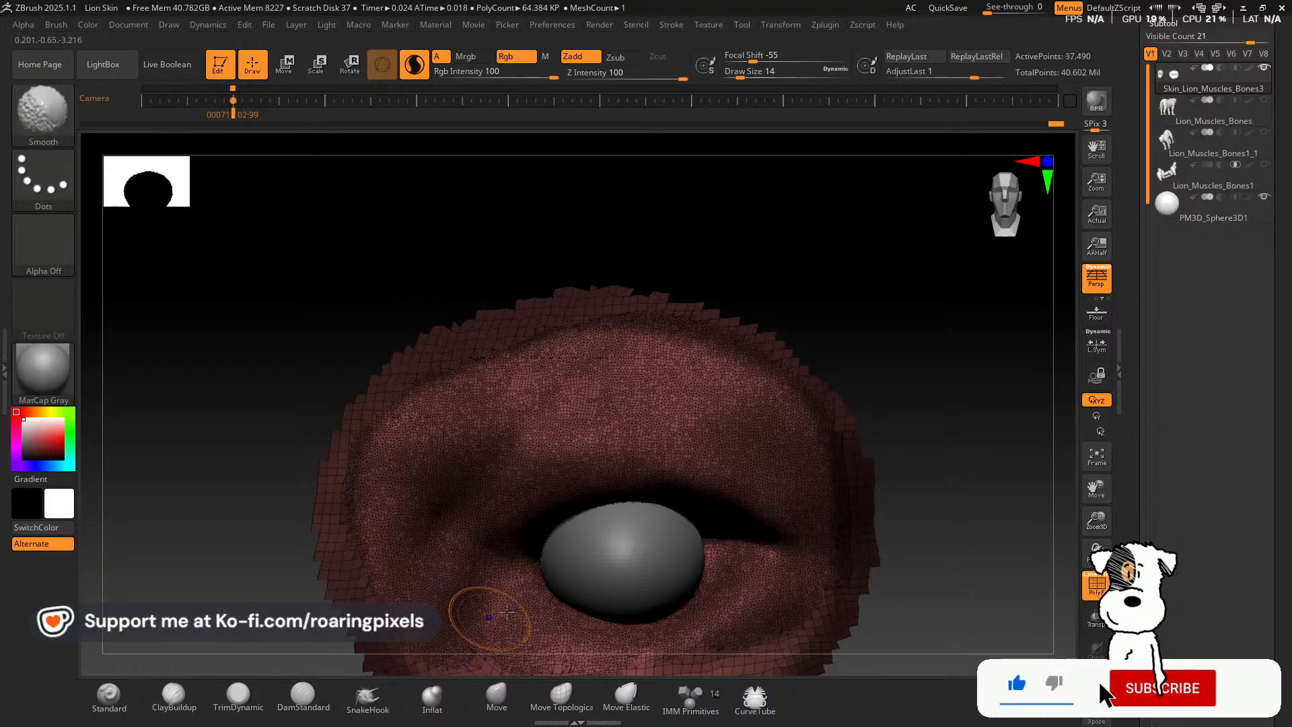
Smooth the unmasked skin above, below and beside the eye at draw size 14 with Sculptris Pro on to even out the dense mesh.
drag(1096, 497, 1064, 266)
mouse_move(465, 344)
shift+mouse_down()
mouse_move(438, 397)
mouse_move(415, 363)
mouse_move(529, 377)
mouse_move(500, 408)
mouse_move(572, 444)
mouse_move(717, 371)
shift+mouse_up()
mouse_move(767, 323)
shift+mouse_down()
mouse_move(735, 360)
mouse_move(663, 319)
shift+mouse_up()
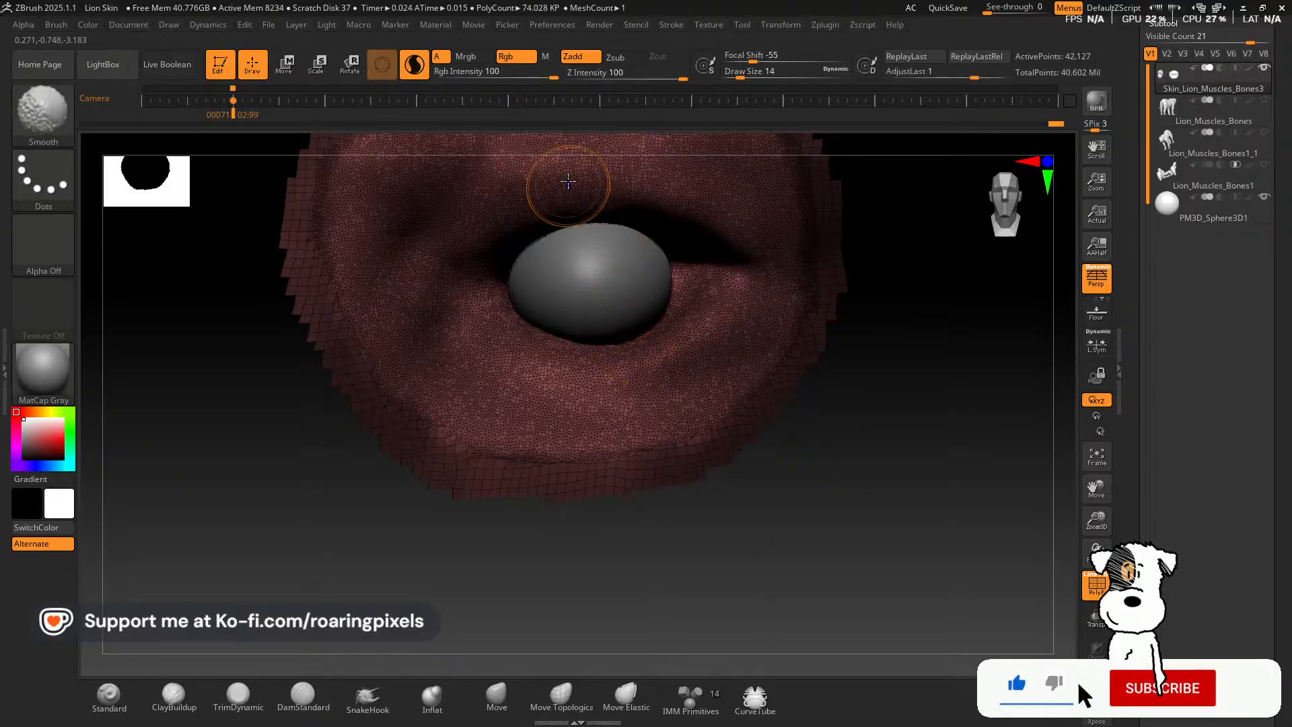
mouse_move(563, 187)
shift+mouse_down()
mouse_move(555, 178)
mouse_move(628, 176)
mouse_move(687, 214)
shift+mouse_up()
alt+drag(1003, 488, 1043, 640)
mouse_move(667, 433)
shift+mouse_down()
mouse_move(704, 446)
mouse_move(689, 450)
shift+mouse_up()
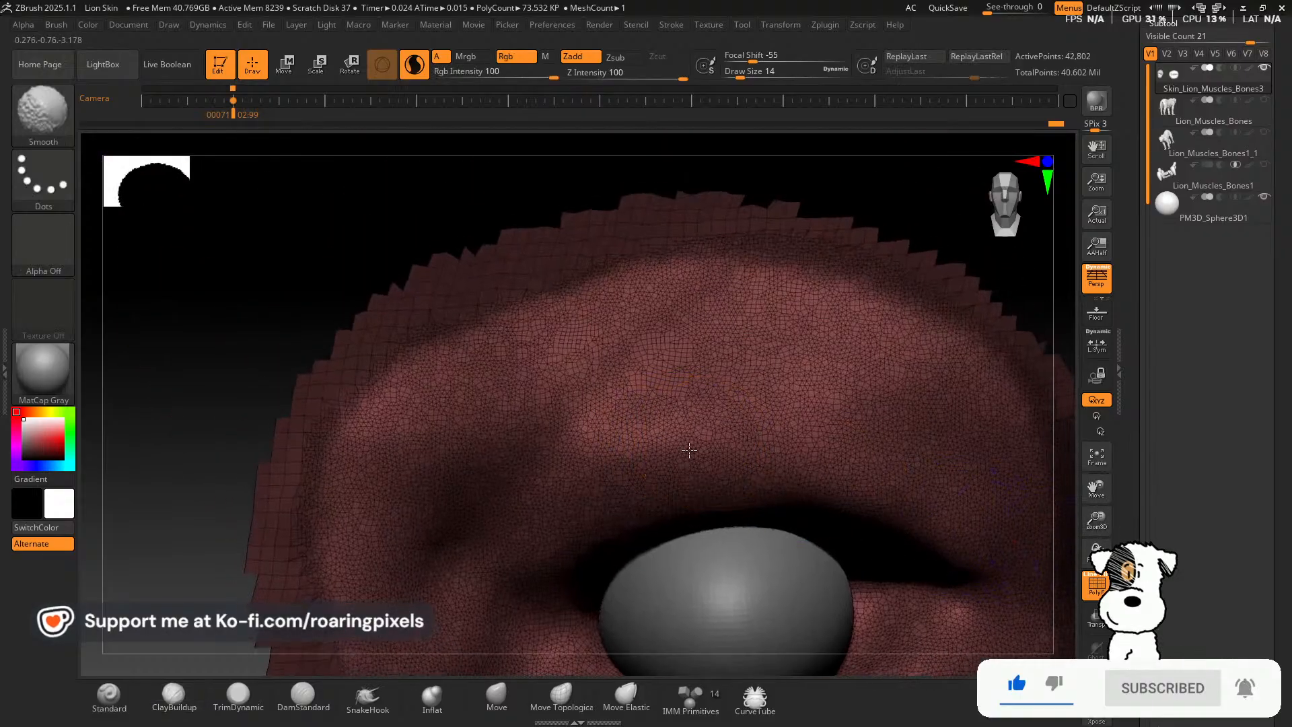
shift+drag(829, 462, 804, 451)
shift+drag(503, 554, 913, 465)
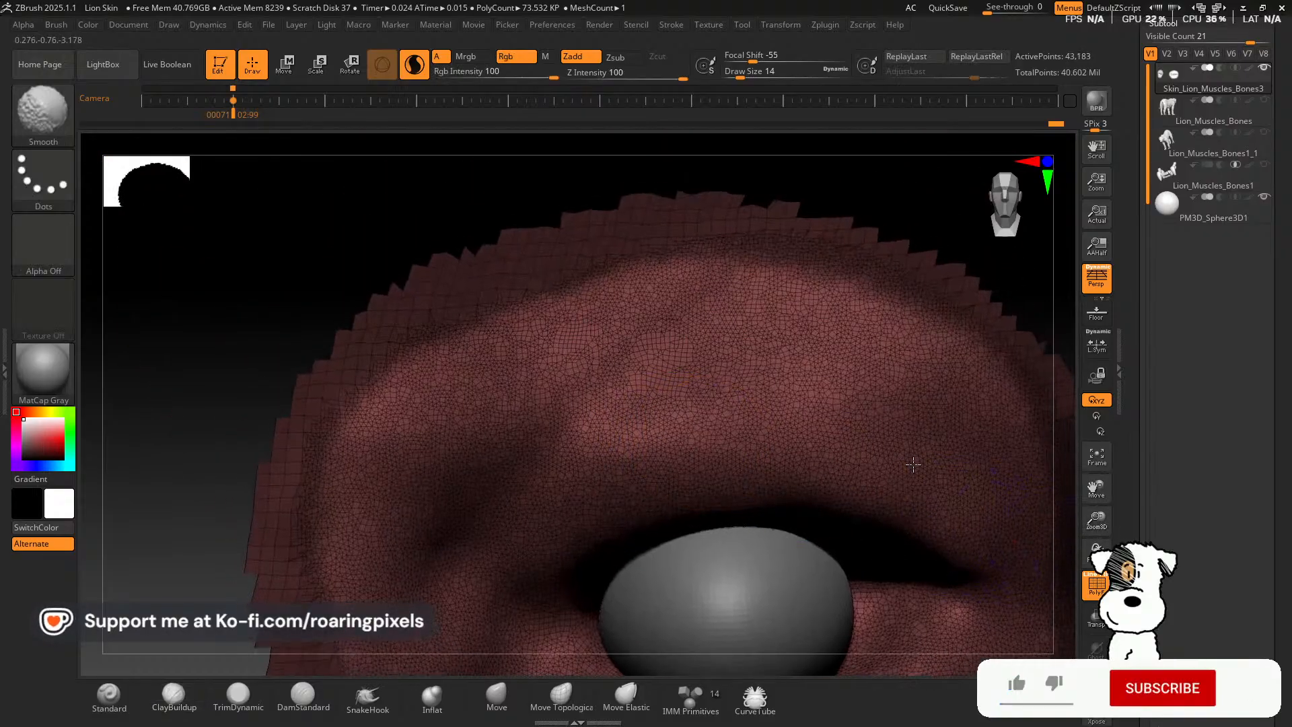
mouse_move(740, 667)
ctrl+right_down()
mouse_move(666, 646)
mouse_move(657, 542)
ctrl+right_up()
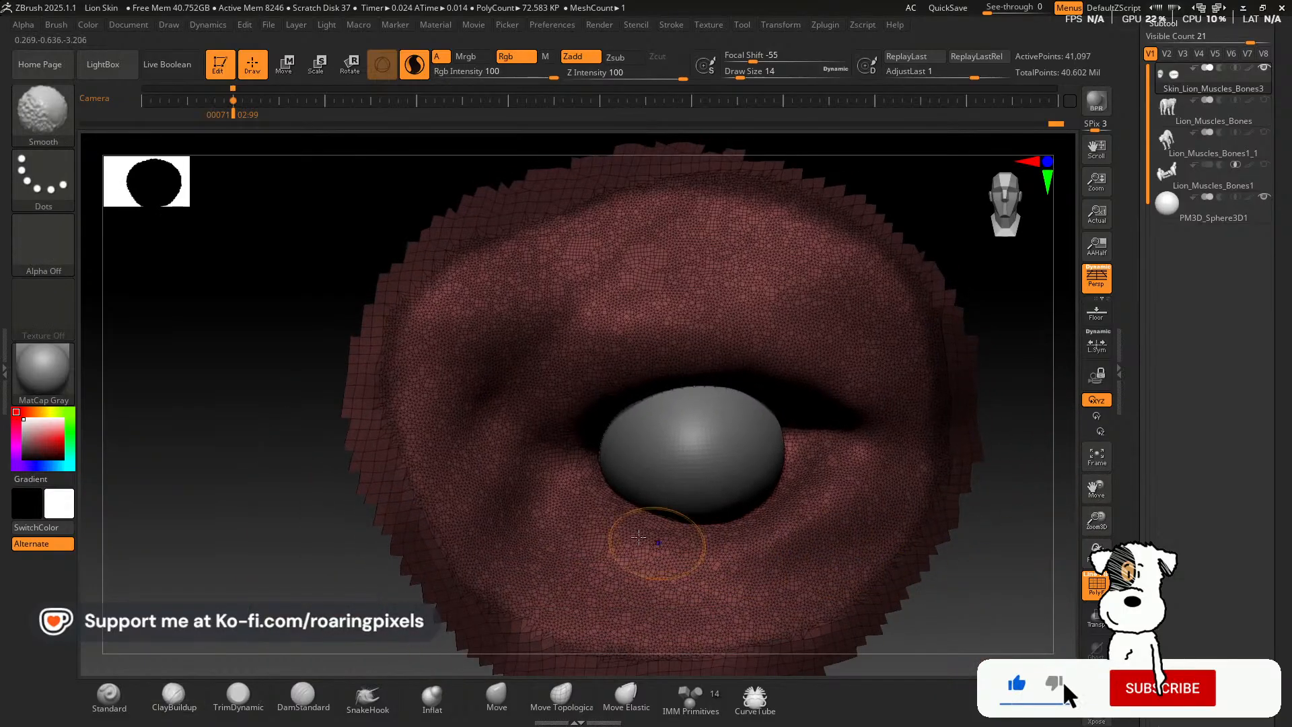
mouse_move(539, 511)
shift+mouse_down()
mouse_move(673, 539)
mouse_move(844, 492)
shift+mouse_up()
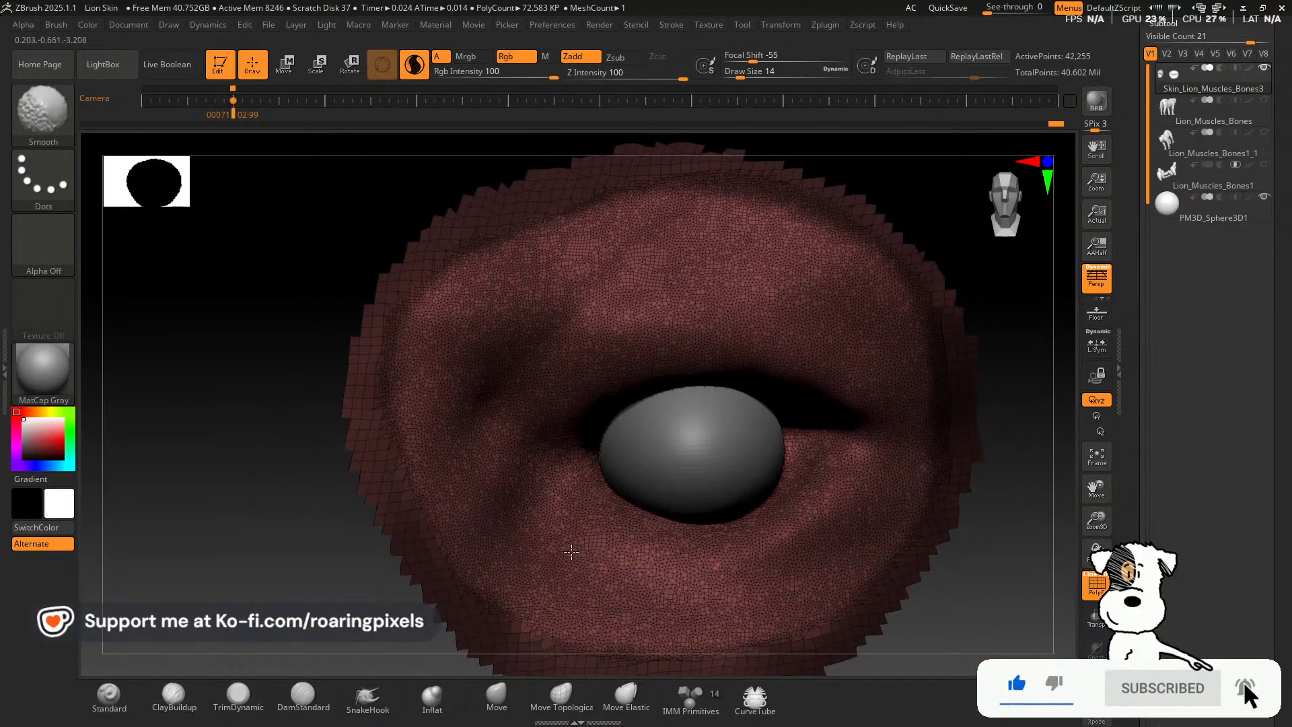
shift+drag(571, 552, 590, 545)
drag(1016, 582, 1055, 586)
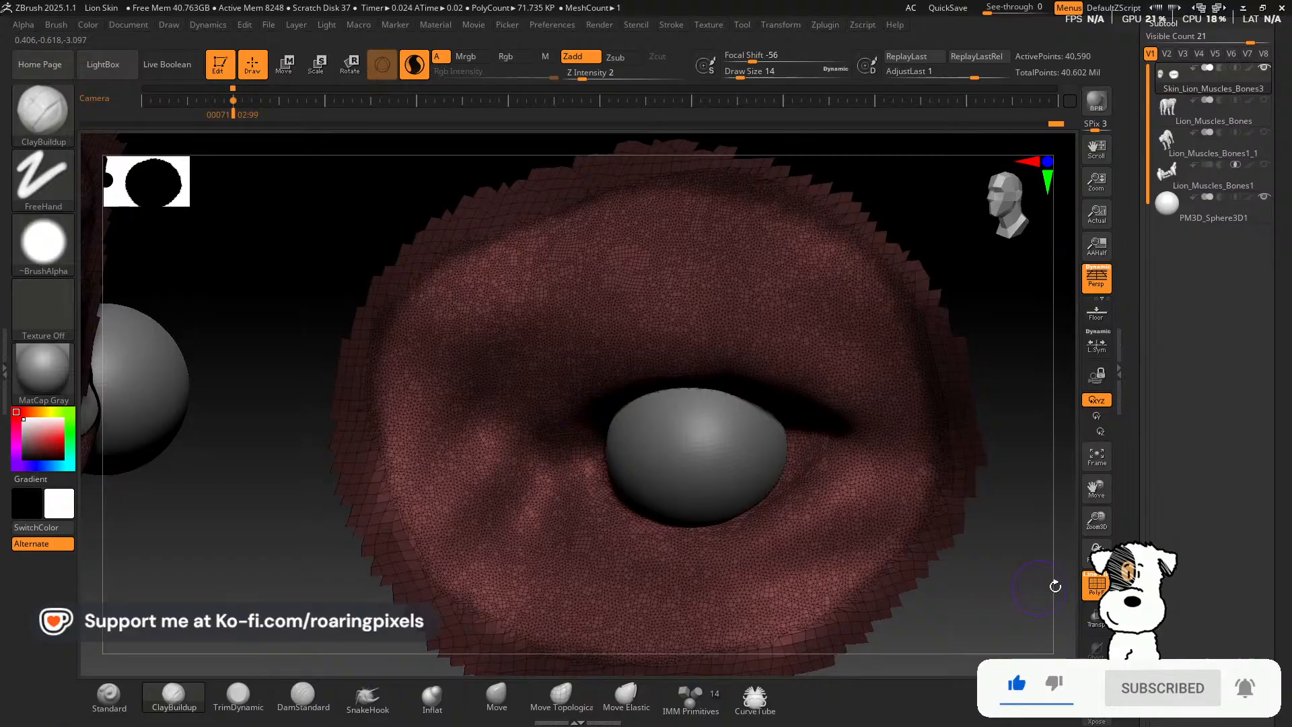
Hide the polyframe and set up the ClayBuildup brush with Sculptris Pro off.
click(1096, 585)
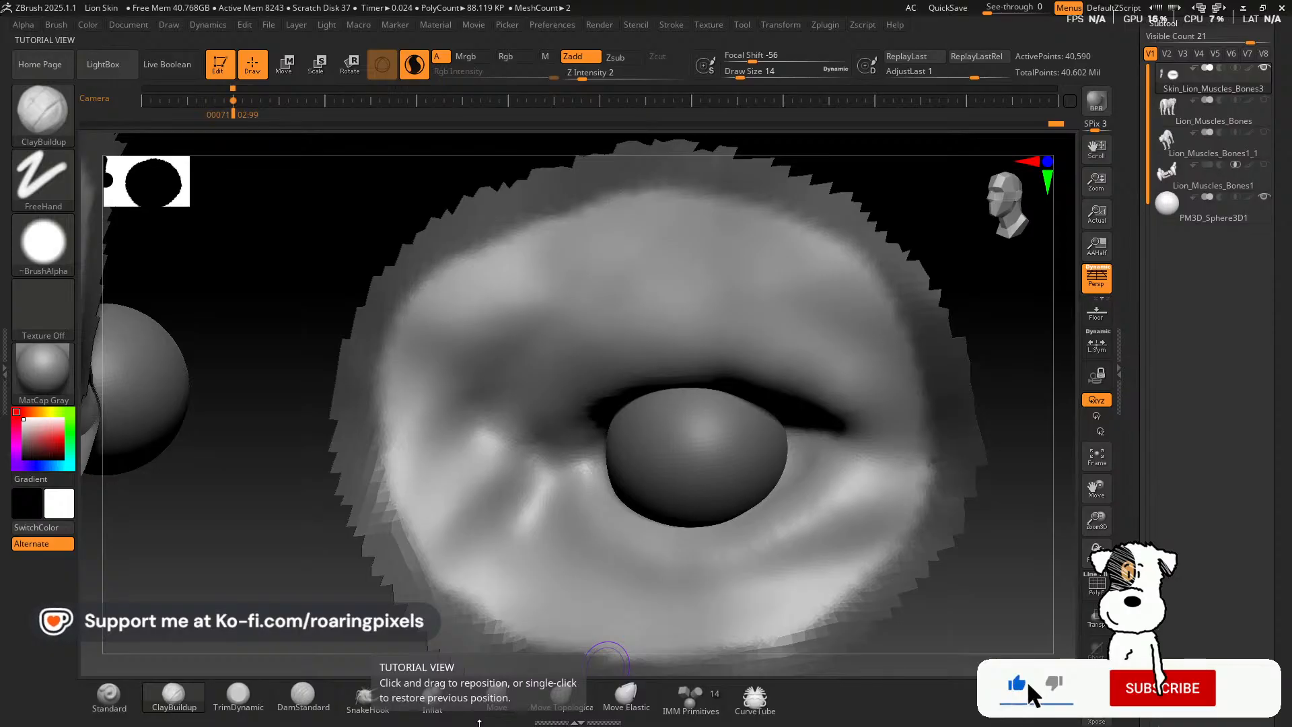
click(179, 704)
key(bracketleft)
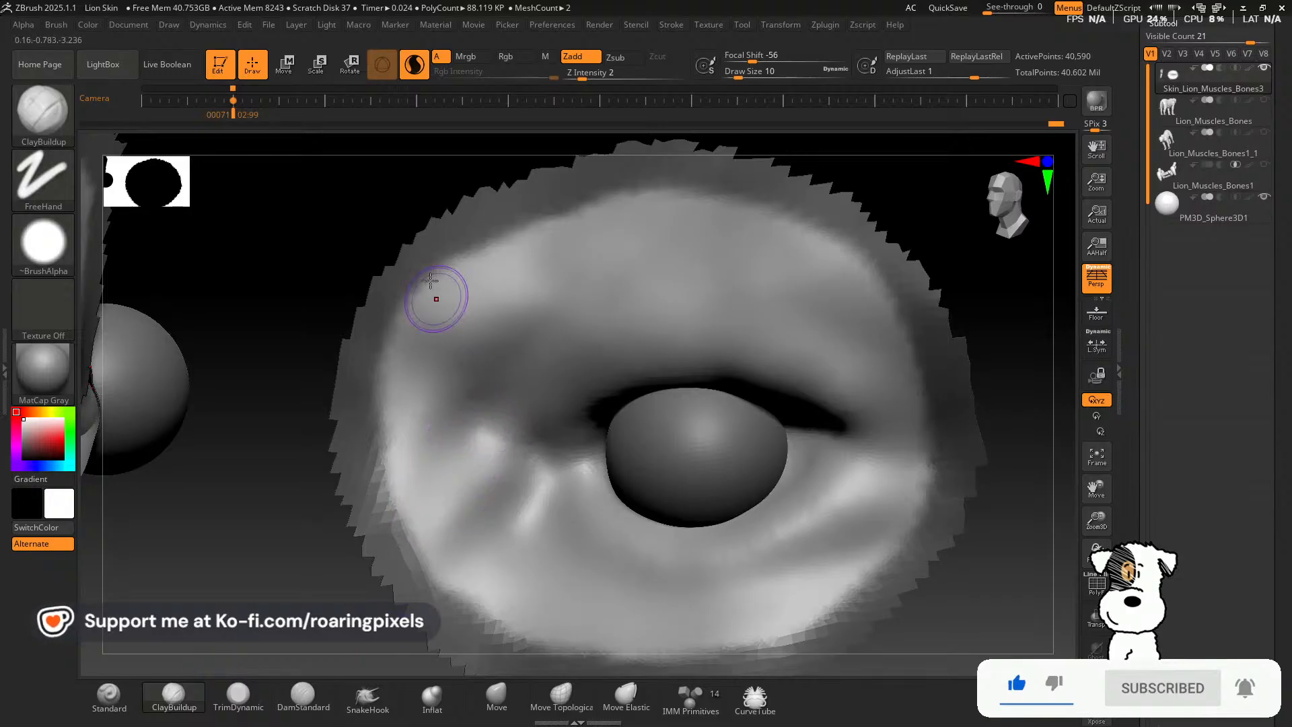
click(419, 75)
Sculpt the skin folds running from the inner eye corner toward the upper lid with ClayBuildup at draw sizes 9 to 14.
key(bracketright)
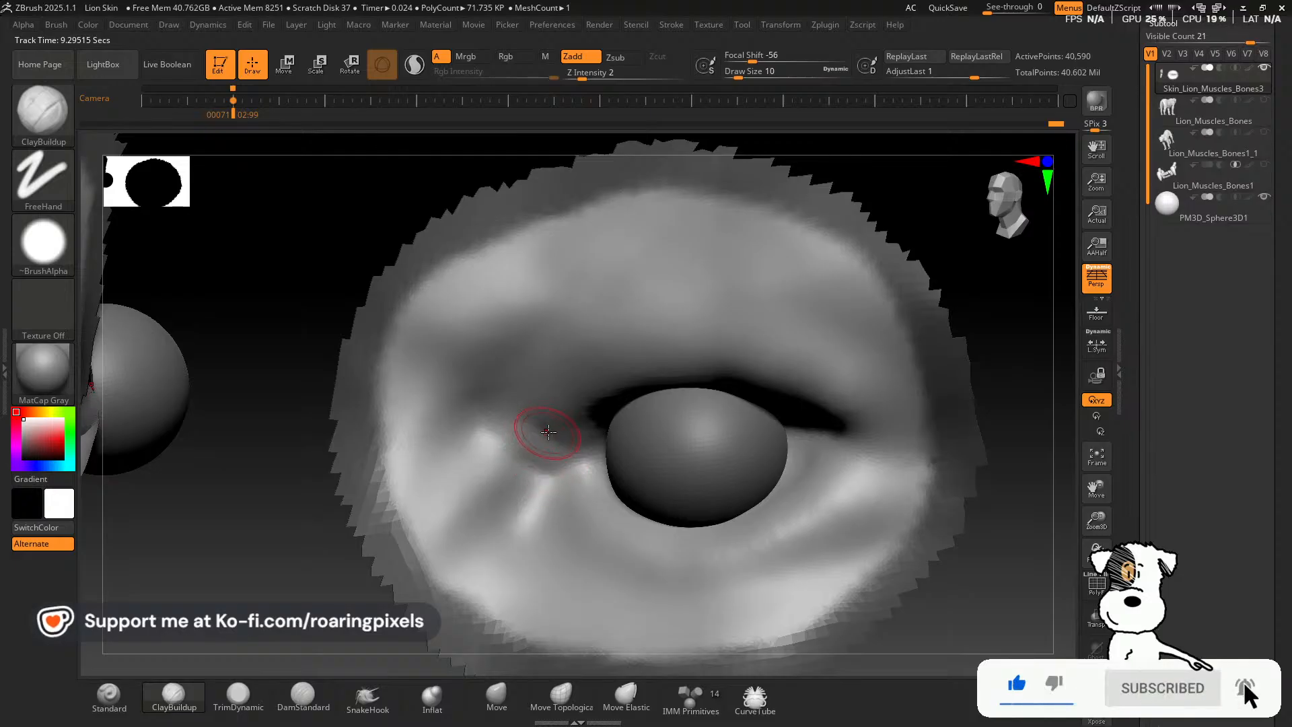
key(bracketright)
key(bracketleft)
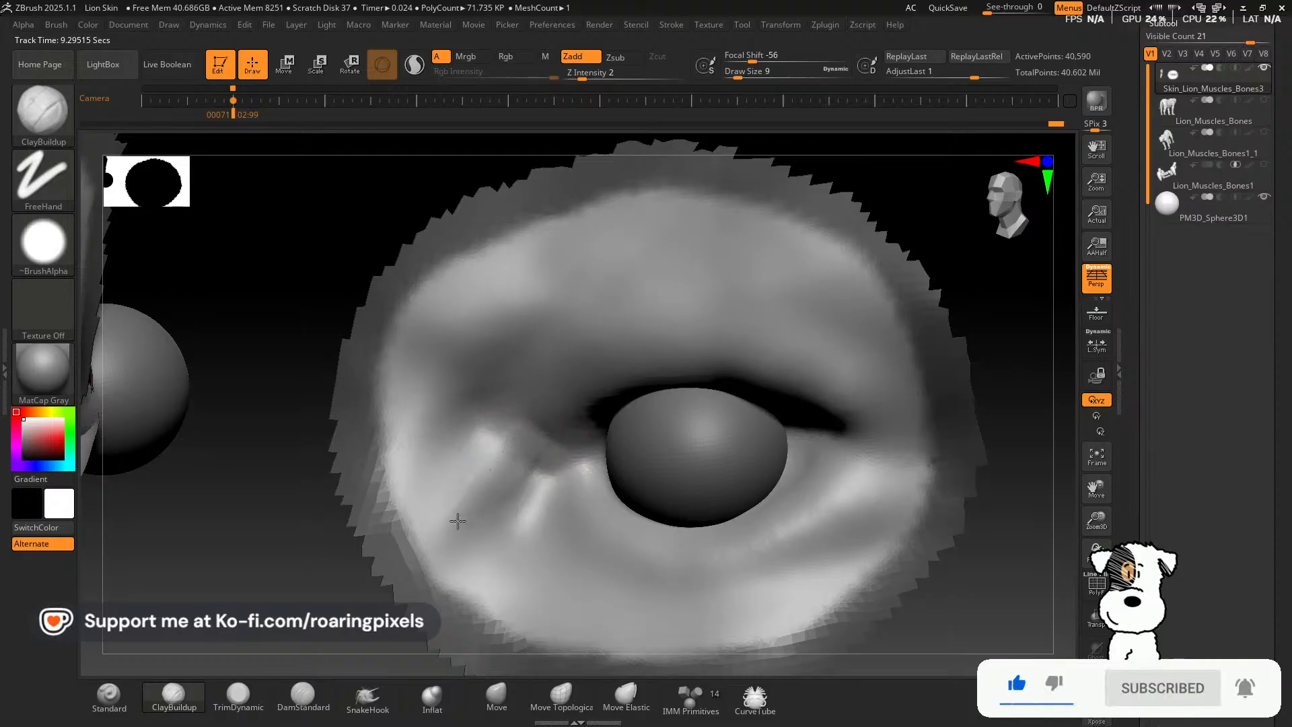
key(bracketleft)
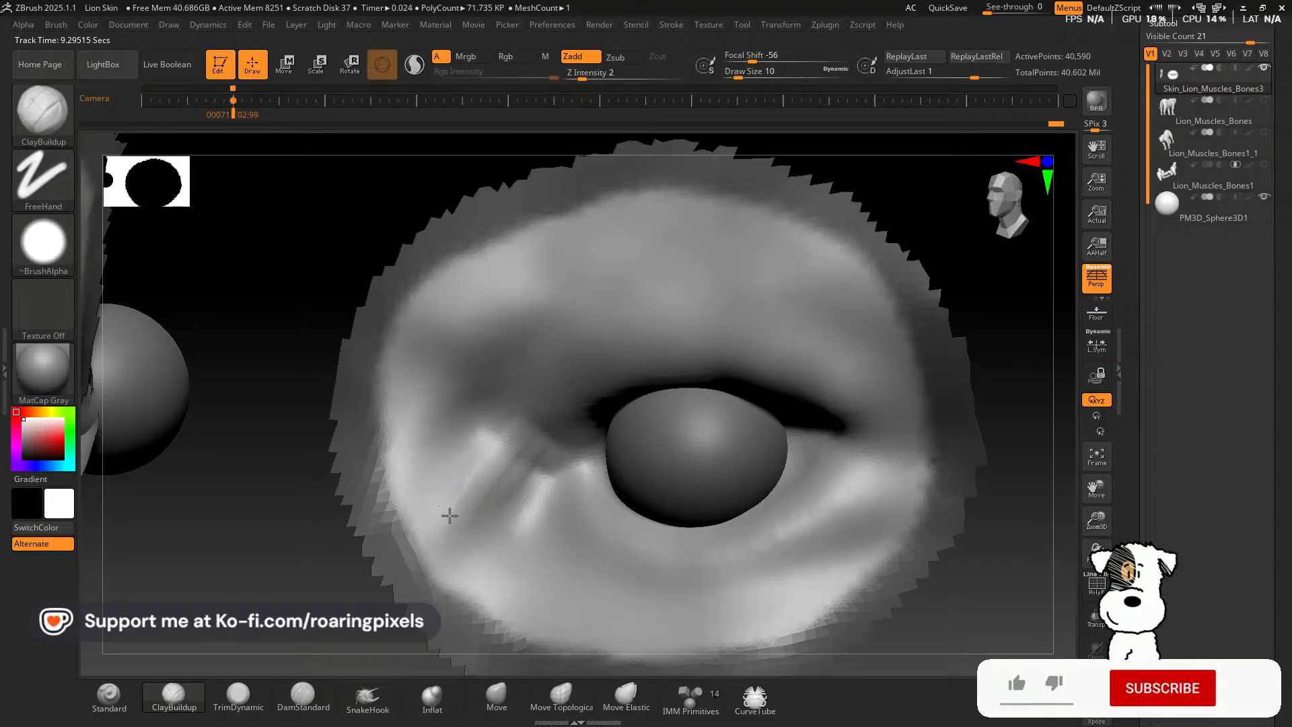
mouse_move(485, 528)
mouse_down()
mouse_move(476, 496)
mouse_move(511, 445)
mouse_up()
drag(471, 486, 554, 399)
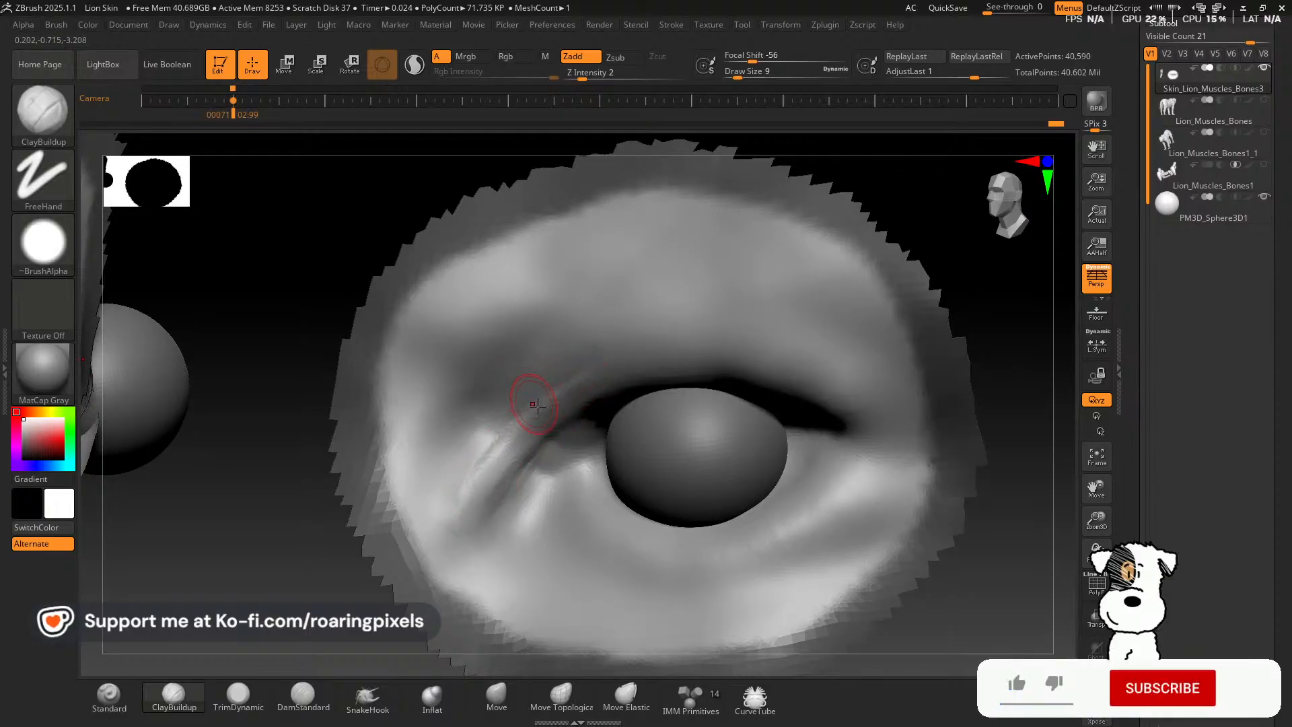
key(bracketright)
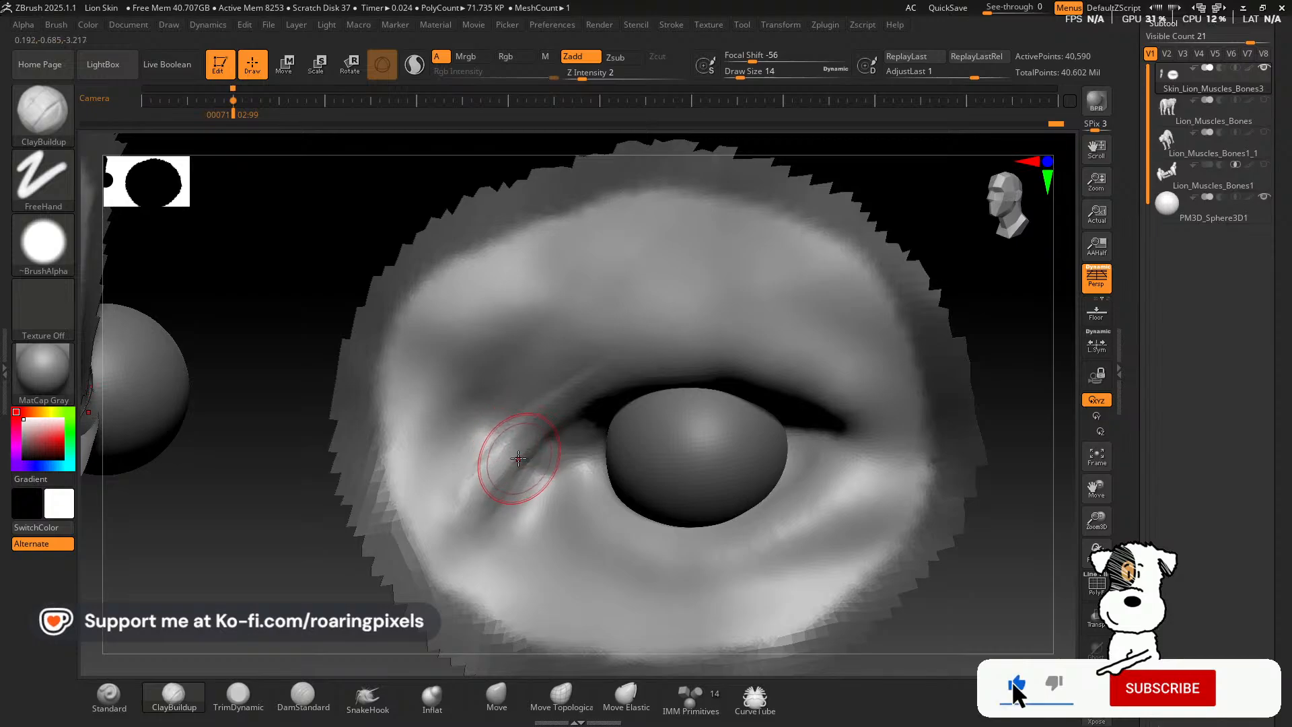
drag(519, 460, 485, 480)
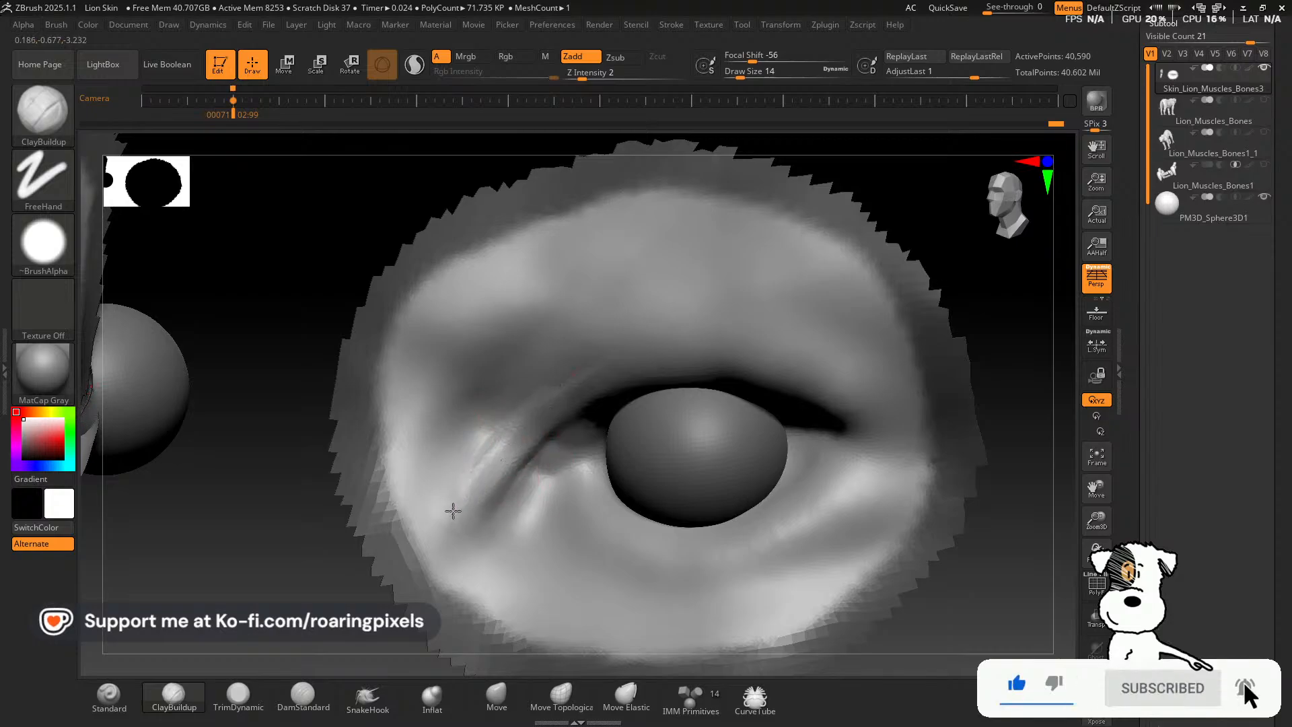
mouse_move(497, 438)
mouse_down()
mouse_move(464, 488)
mouse_move(491, 541)
mouse_up()
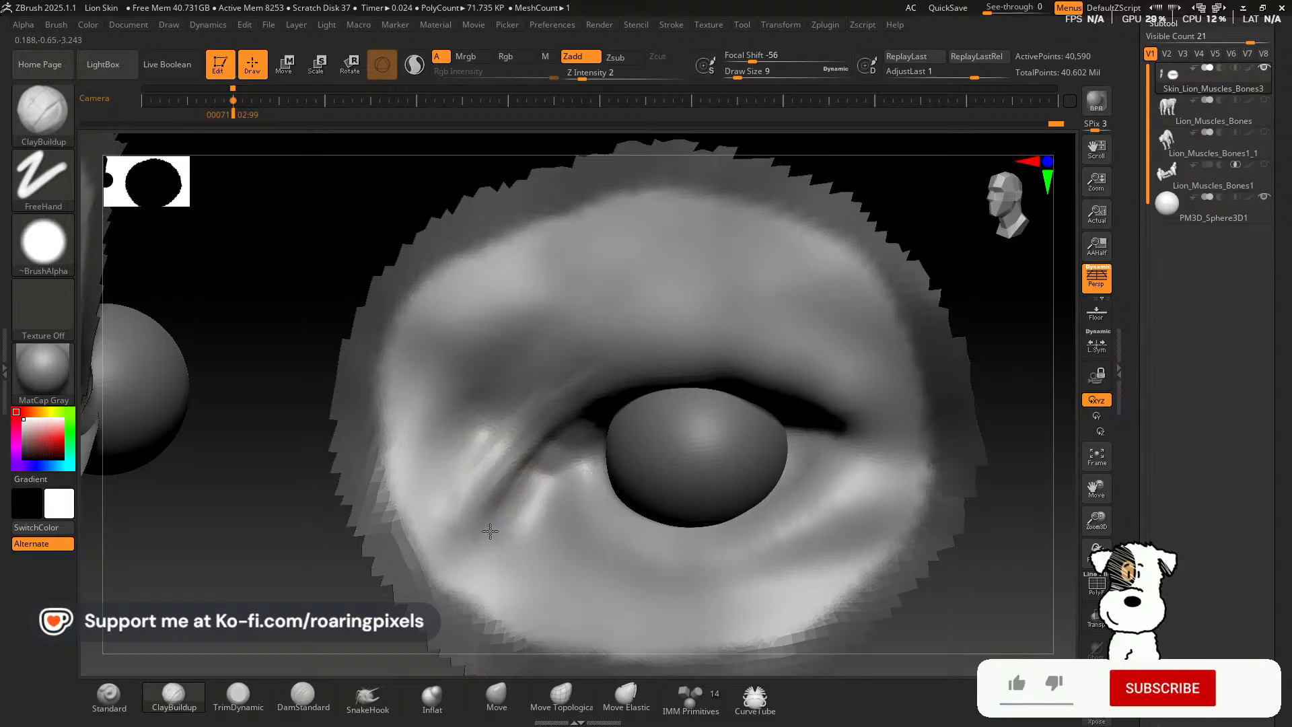
Build up small folds below the inner eye corner and define the lower eyelid crease with ClayBuildup at draw sizes 7 to 9.
mouse_move(511, 534)
mouse_down()
mouse_move(496, 538)
mouse_move(564, 509)
mouse_up()
key(bracketleft)
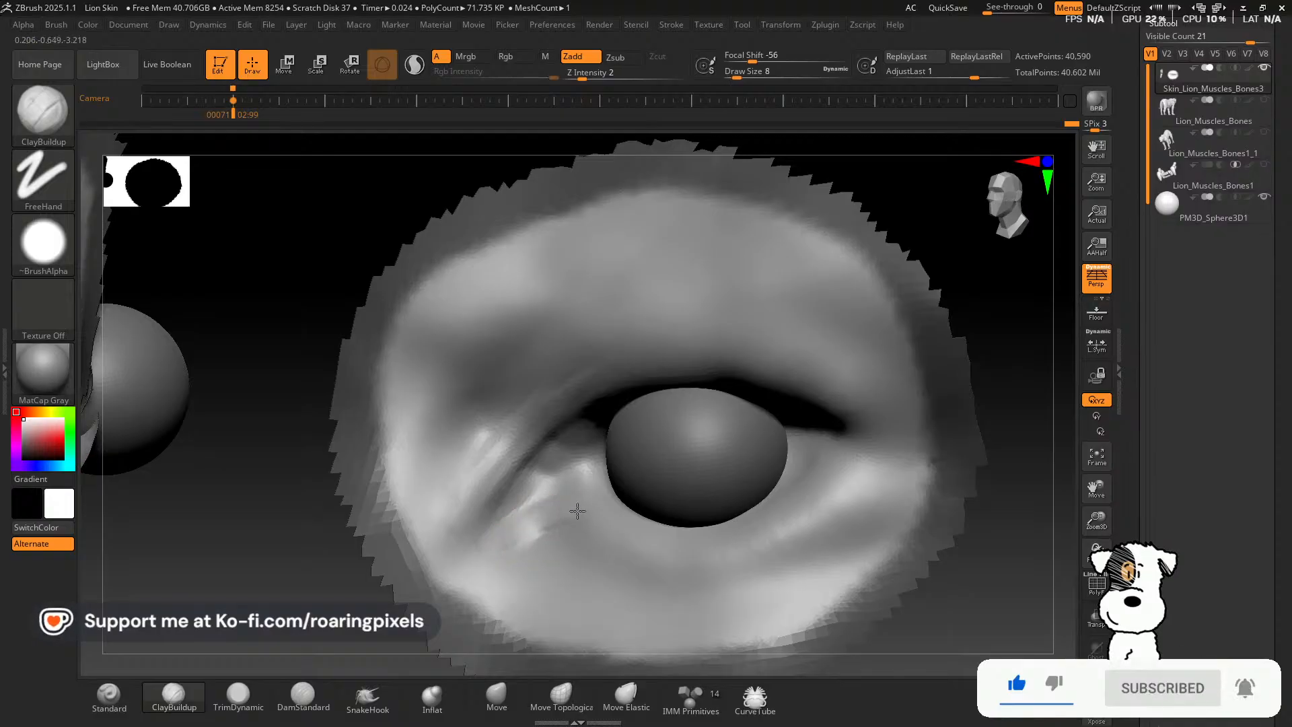
drag(544, 544, 576, 537)
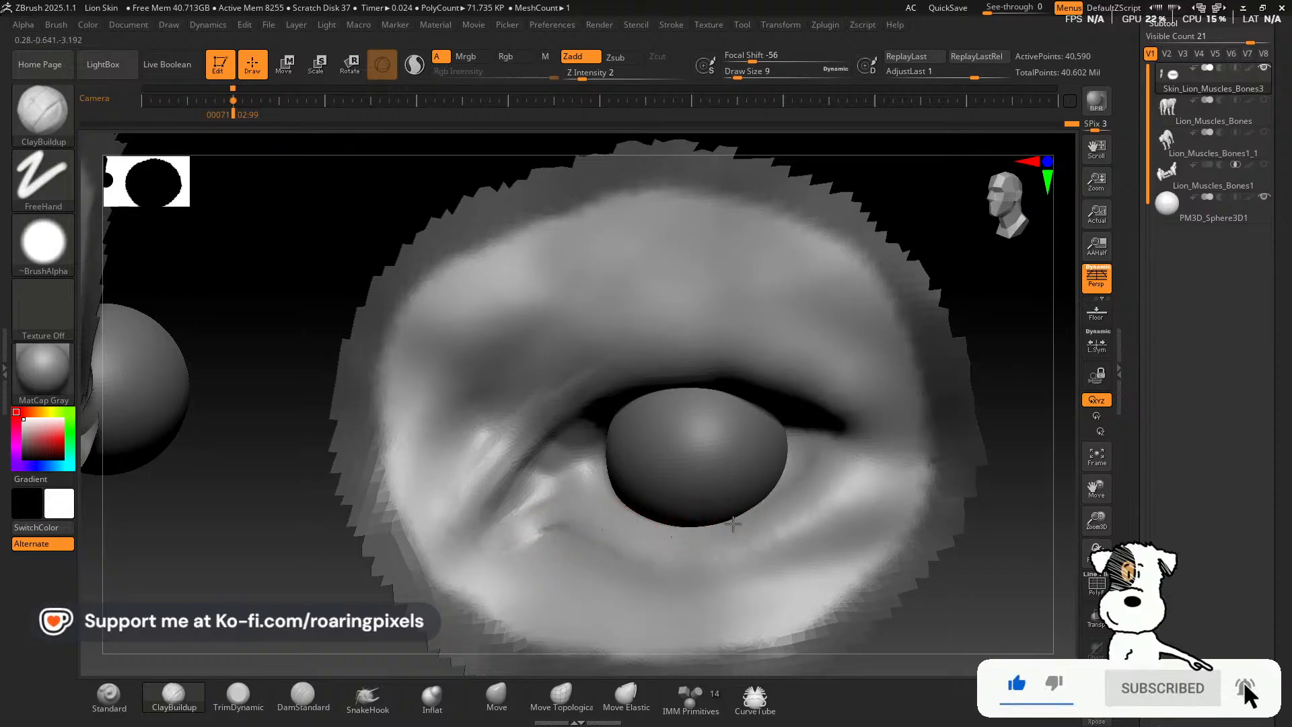
key([)
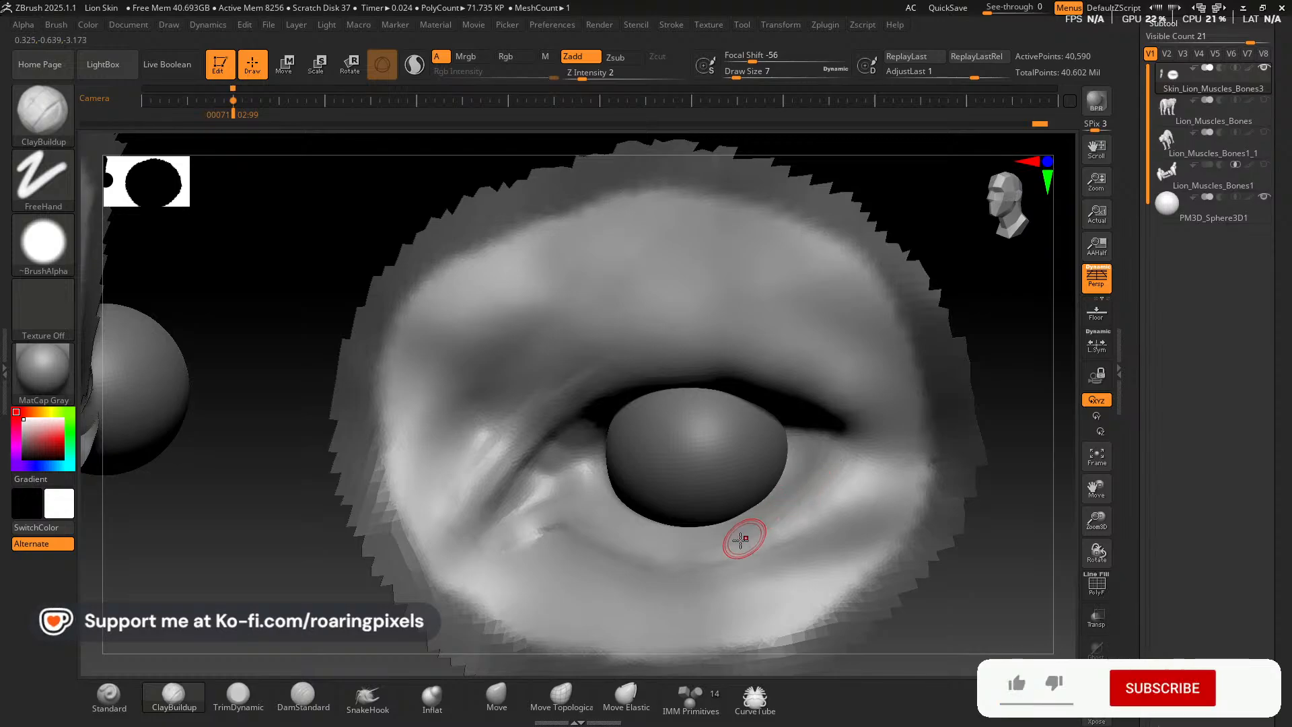
Select the PM3D_Sphere3D1 eyeball subtool and try enlarging the eyeballs uniformly with the gizmo.
mouse_move(363, 507)
mouse_down()
mouse_move(248, 588)
mouse_move(269, 491)
mouse_move(315, 537)
mouse_up()
drag(589, 288, 605, 437)
click(1205, 210)
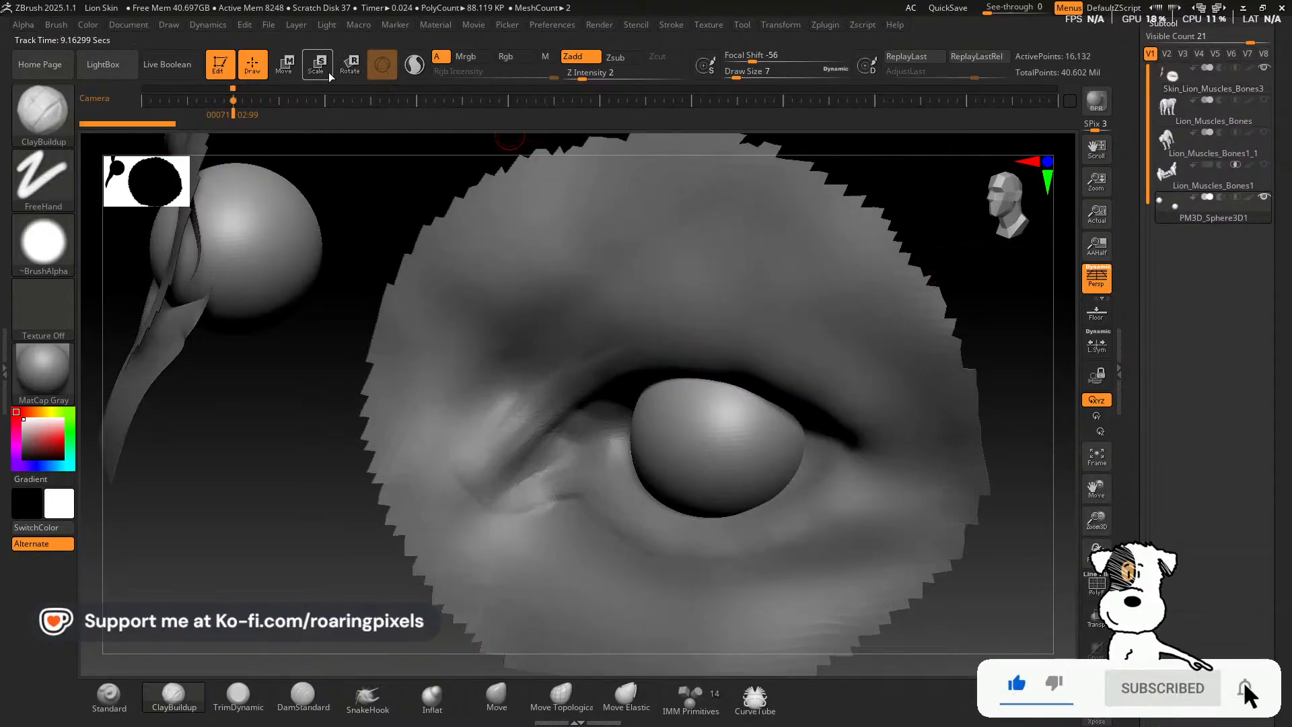
click(284, 64)
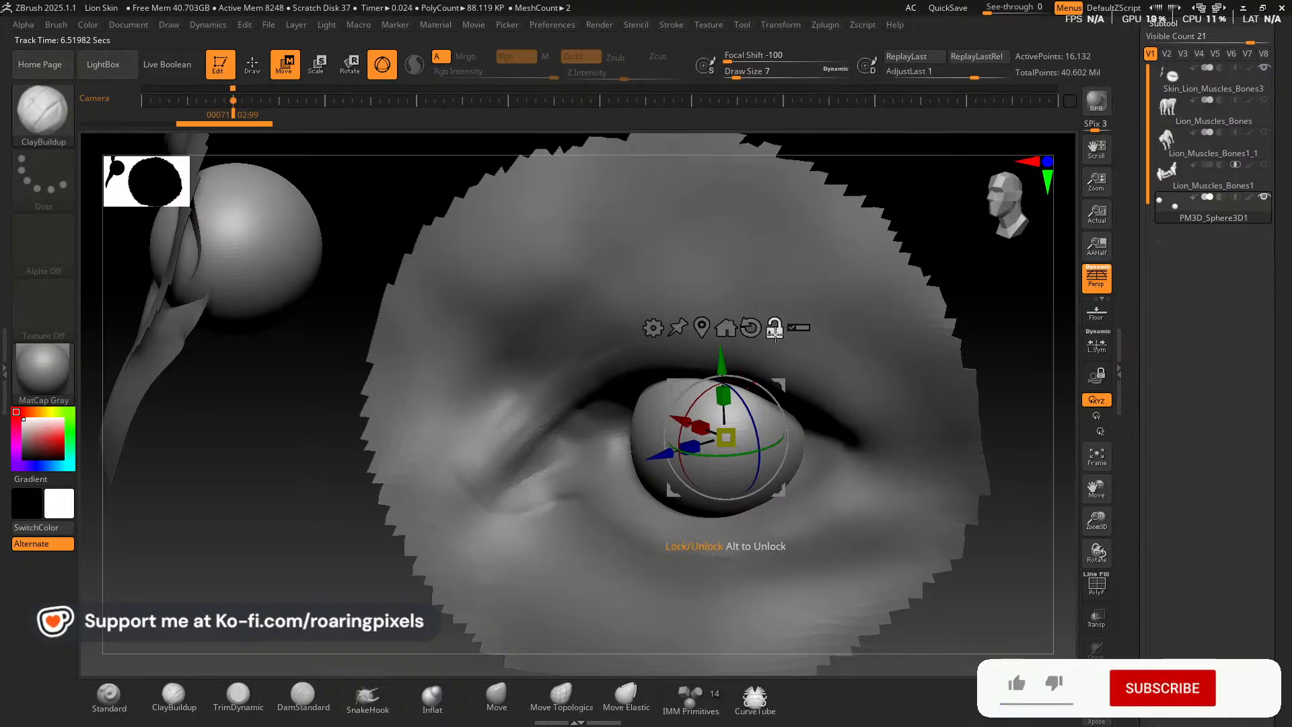
drag(731, 431, 775, 387)
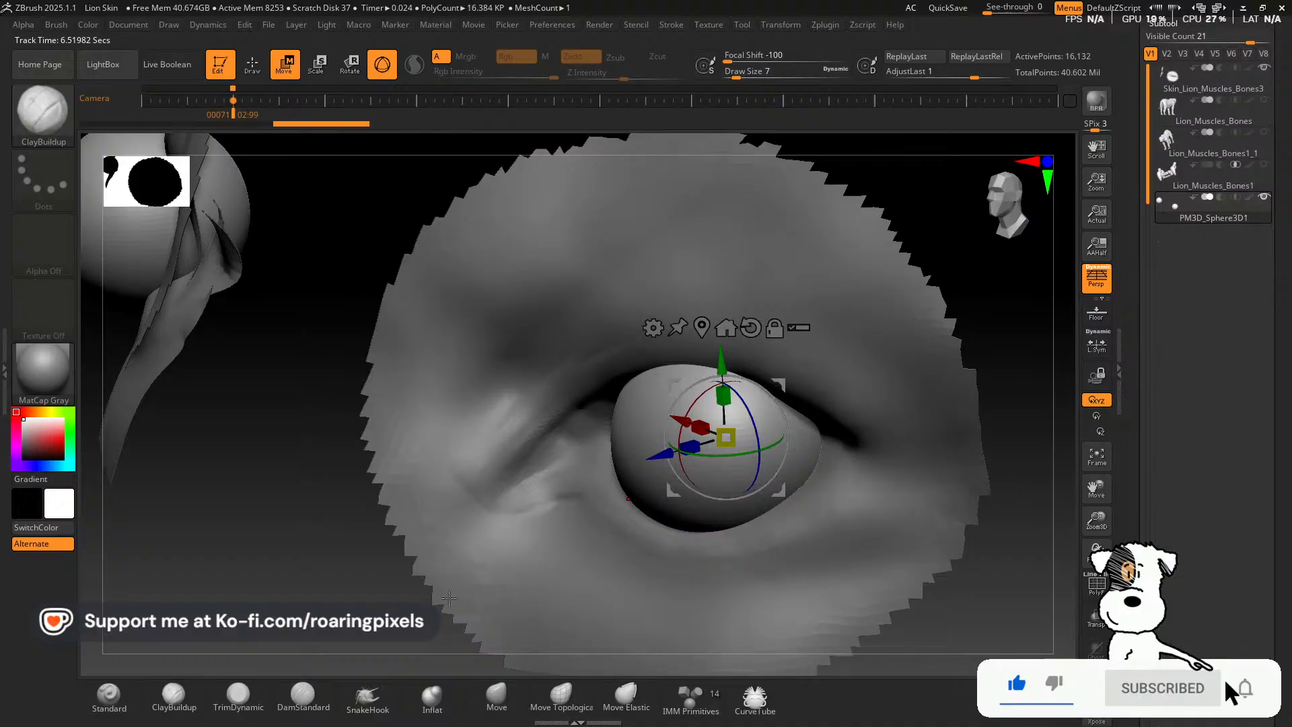
Try shifting the eyeball along the gizmo axes to seat it in the socket, checking from above and below.
drag(333, 595, 351, 450)
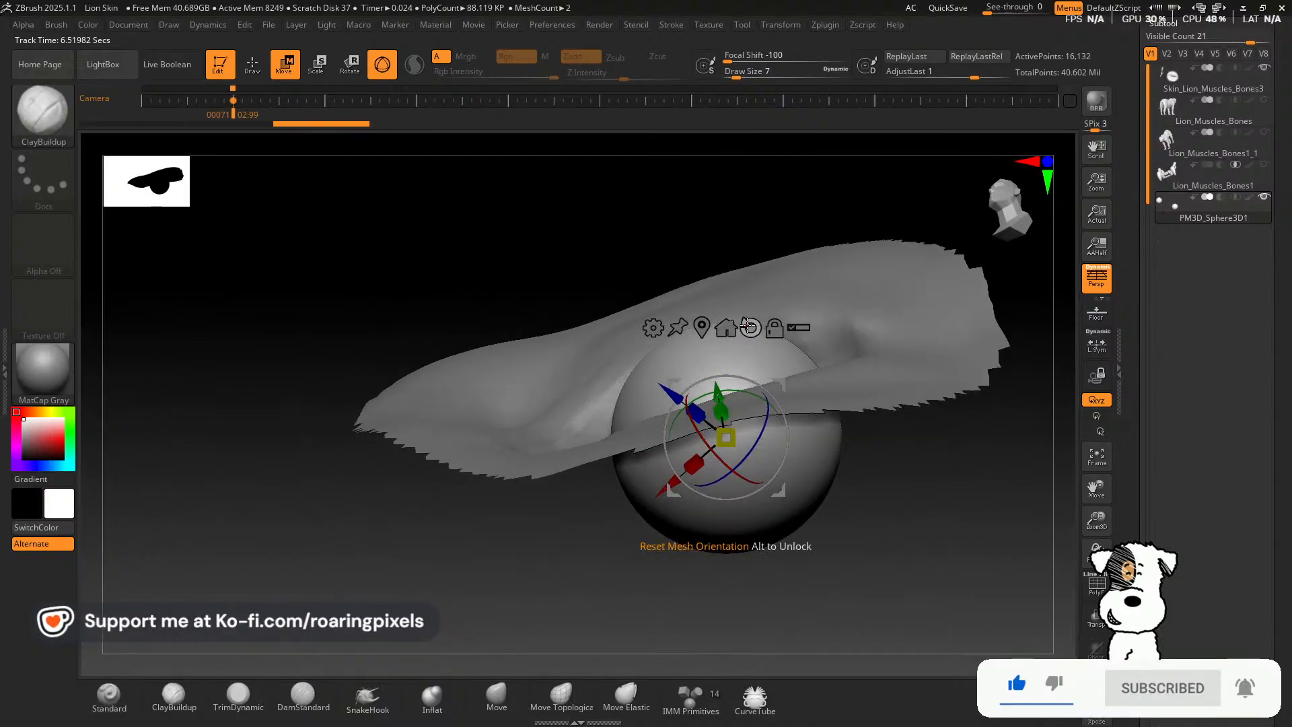
drag(924, 520, 999, 420)
drag(1016, 277, 1009, 574)
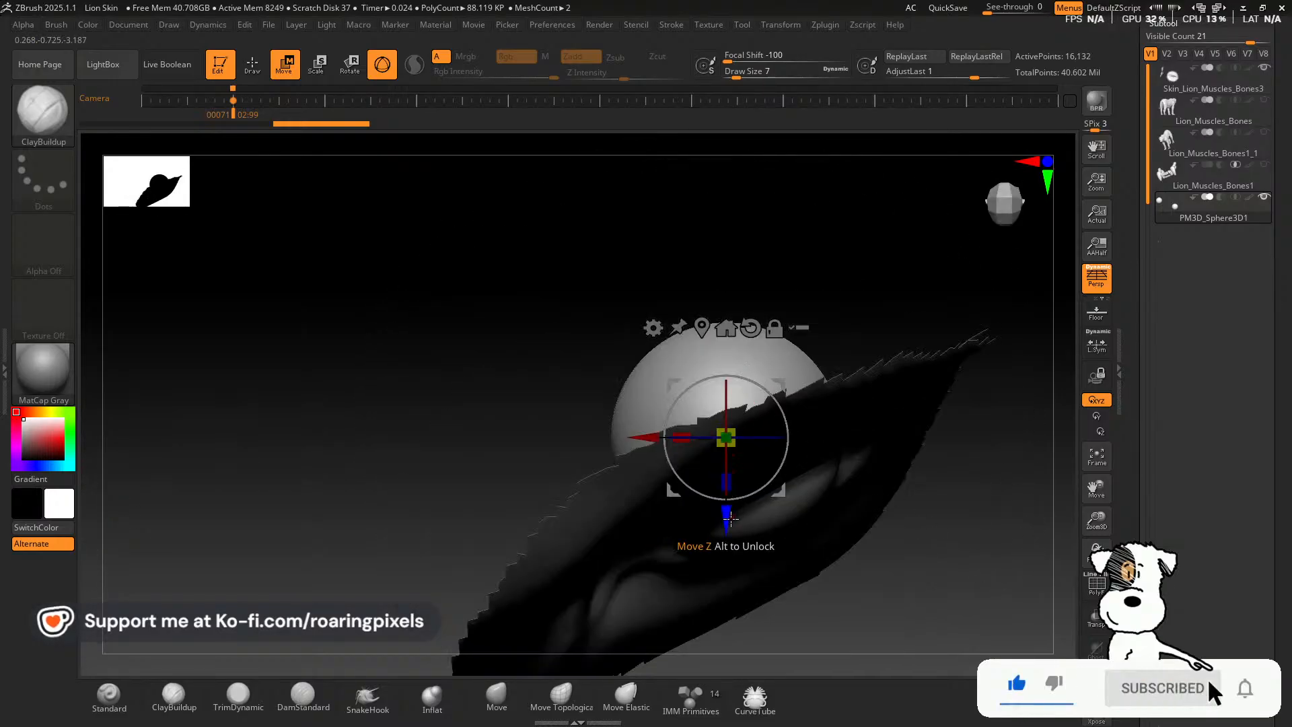
drag(763, 390, 736, 389)
drag(771, 514, 764, 503)
drag(849, 558, 956, 555)
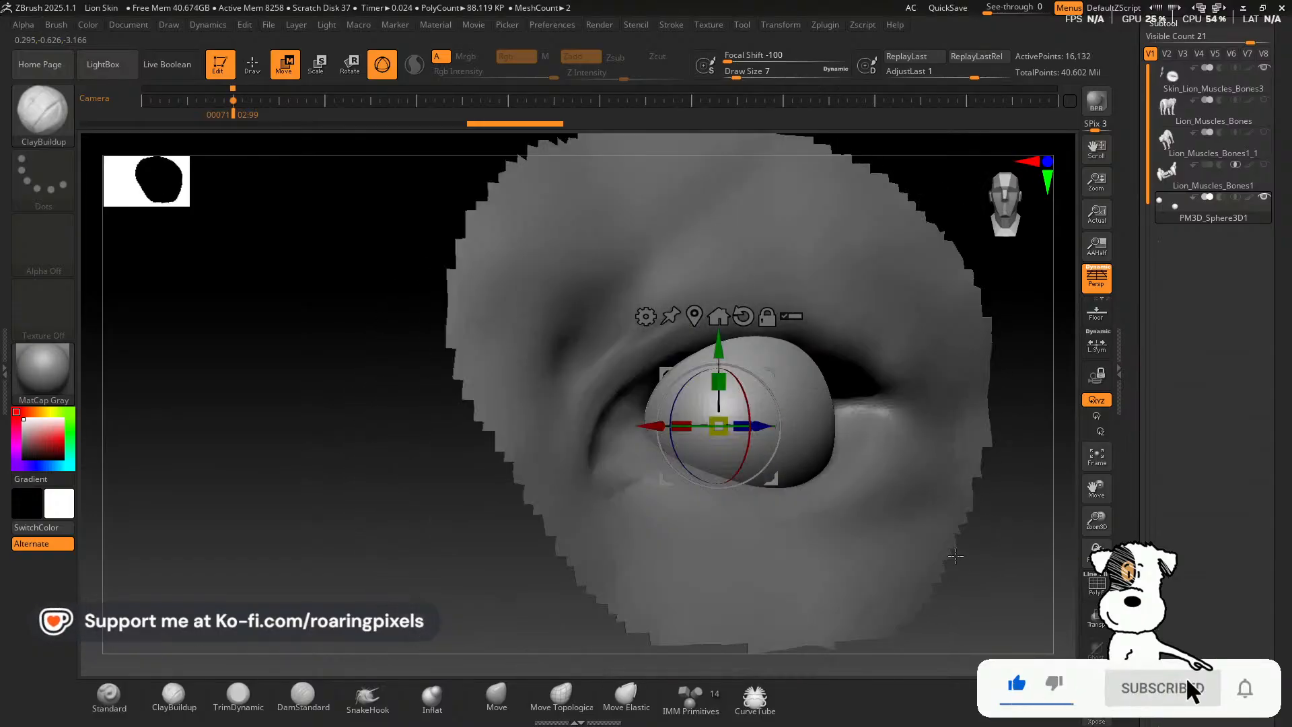
Make the Skin_Lion_Muscles_Bones3 subtool active and frame both eye areas to compare the eyeball placement on each side.
click(1171, 115)
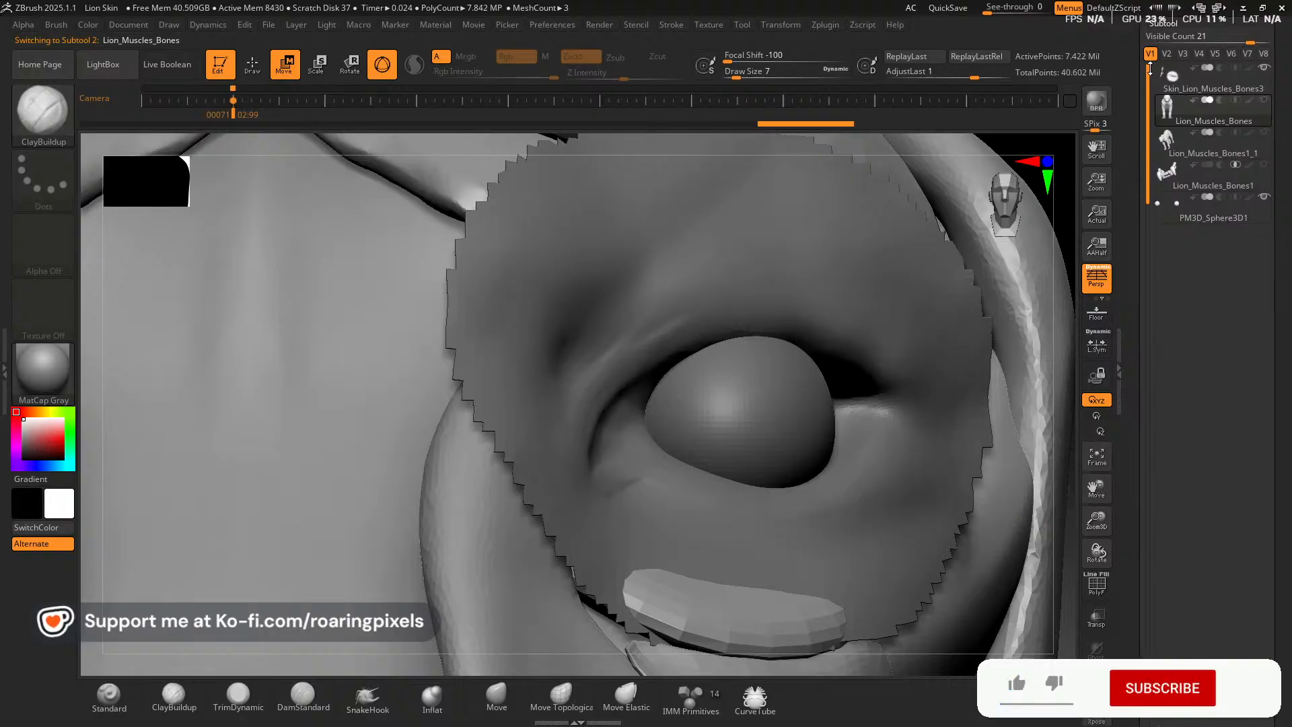
click(1171, 76)
drag(1097, 488, 896, 555)
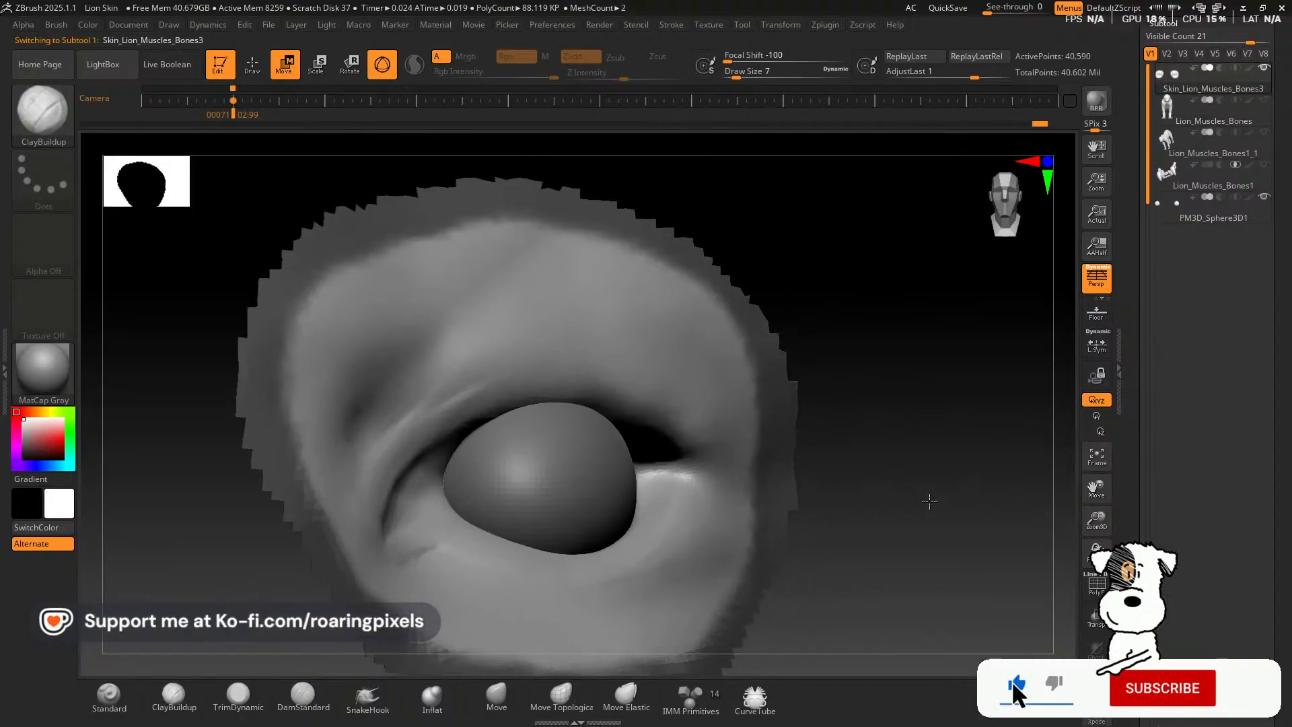
mouse_move(929, 502)
mouse_down()
mouse_move(906, 502)
mouse_move(942, 498)
mouse_up()
click(1098, 458)
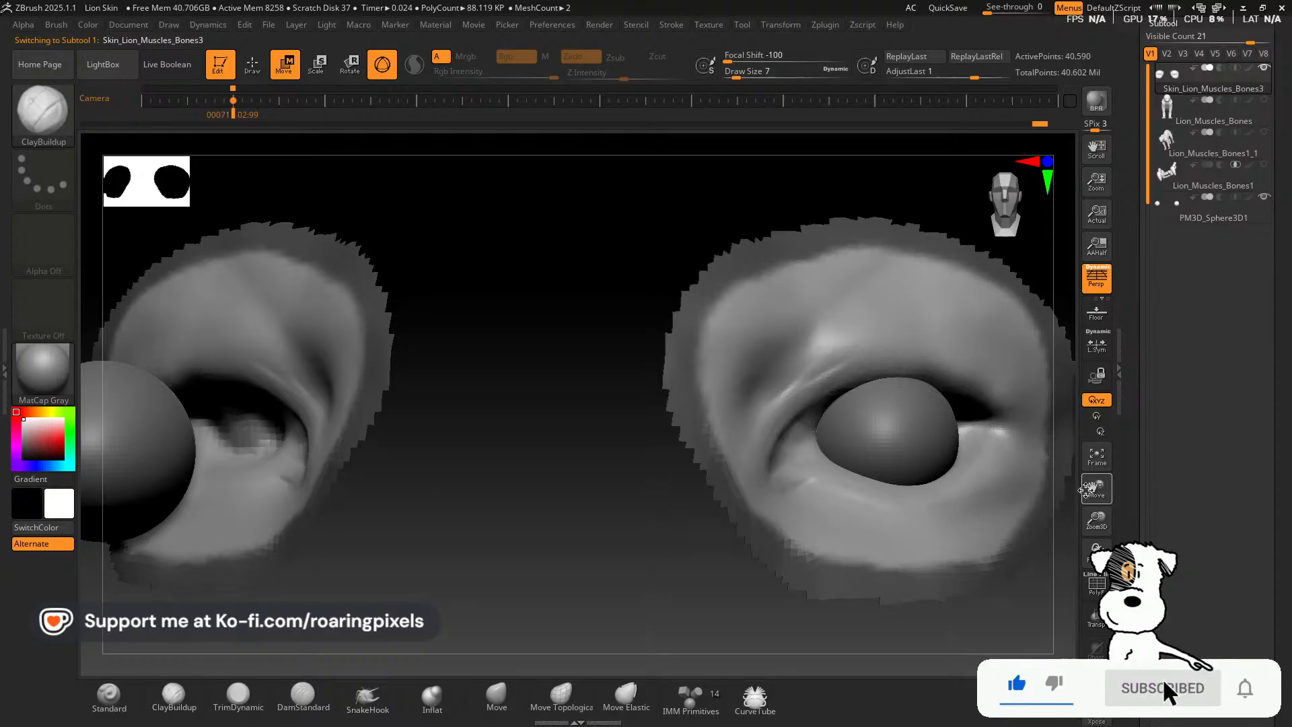
drag(583, 533, 504, 541)
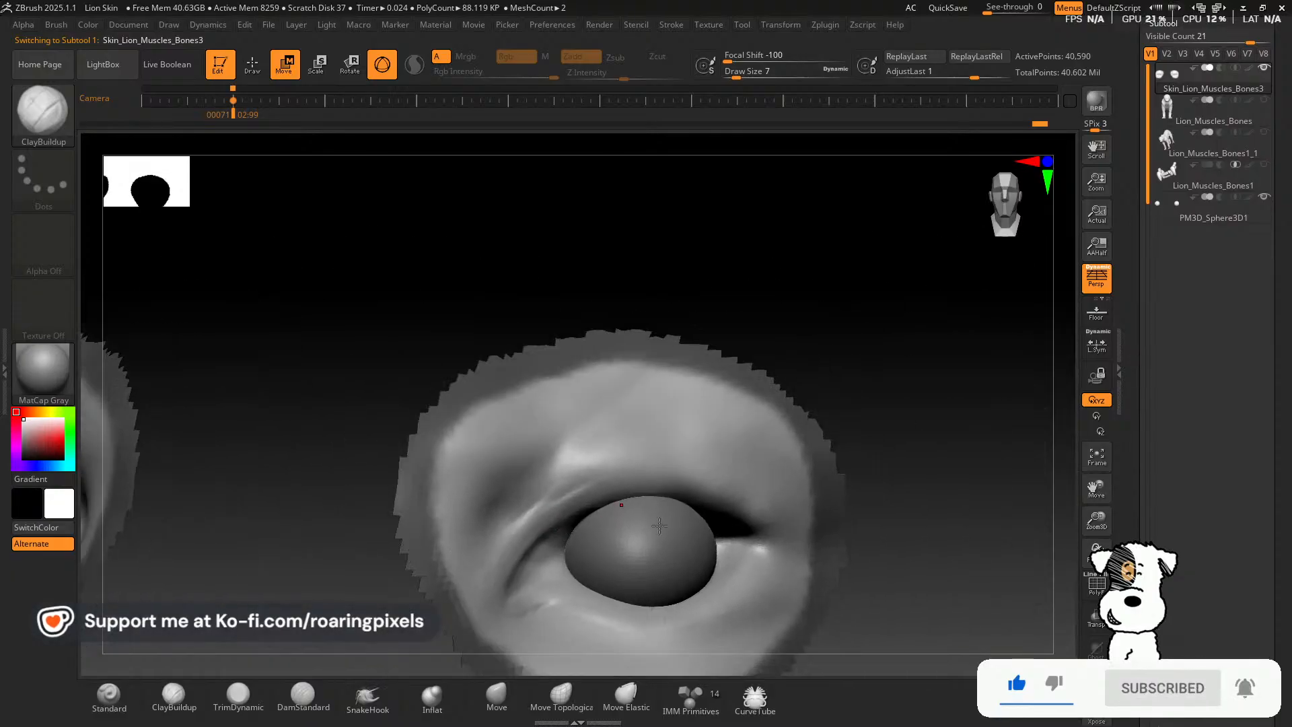
drag(1091, 490, 1114, 479)
click(1094, 463)
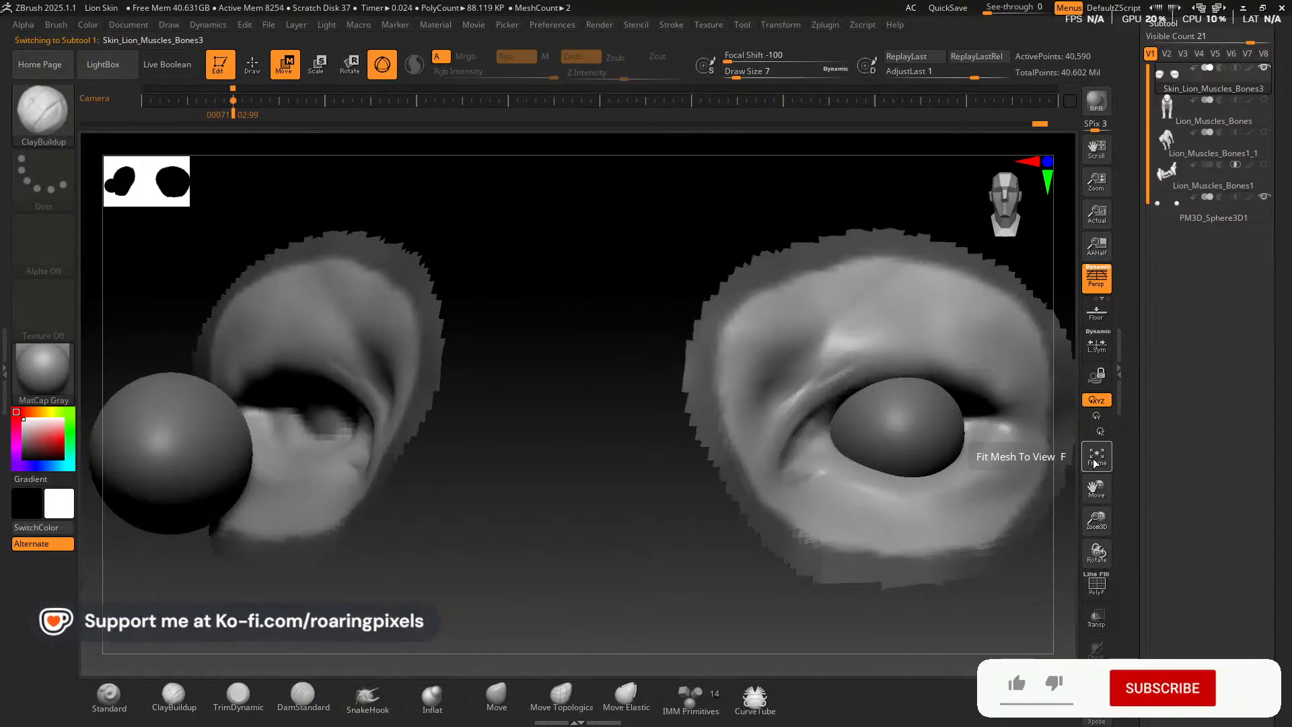
drag(579, 531, 508, 527)
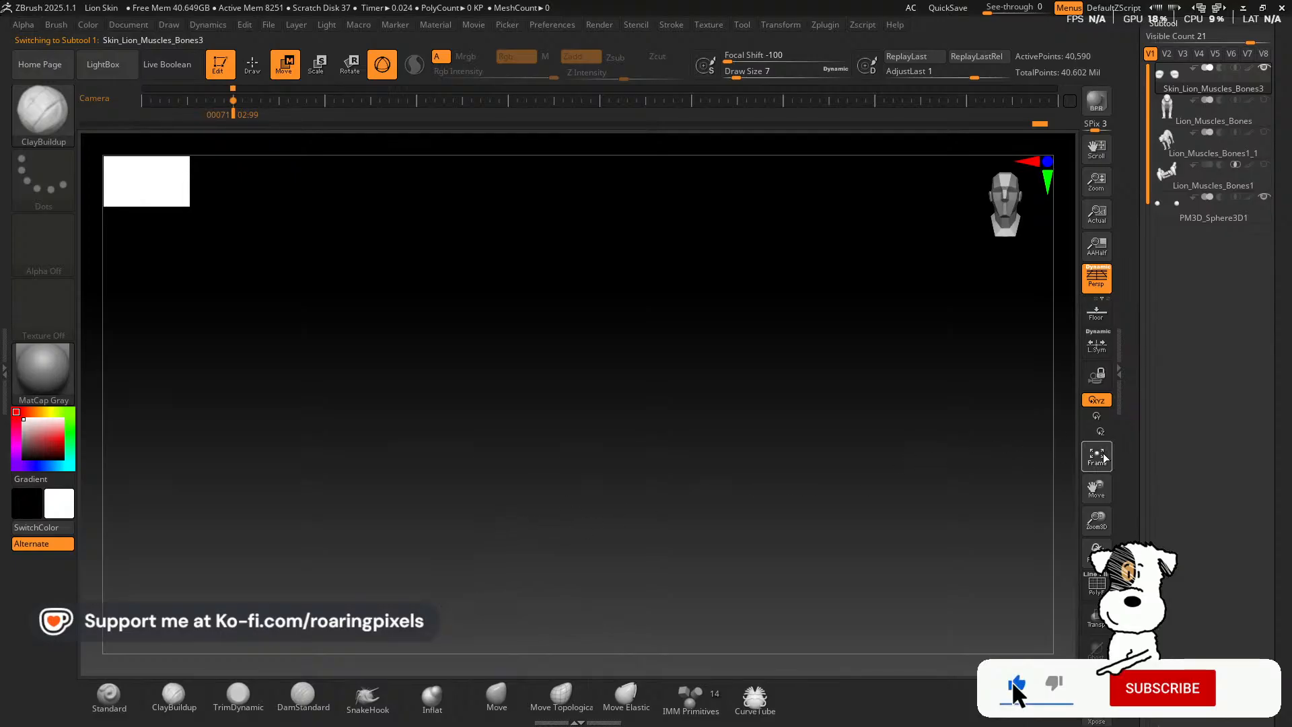
click(1104, 458)
drag(1095, 520, 1097, 525)
click(1101, 464)
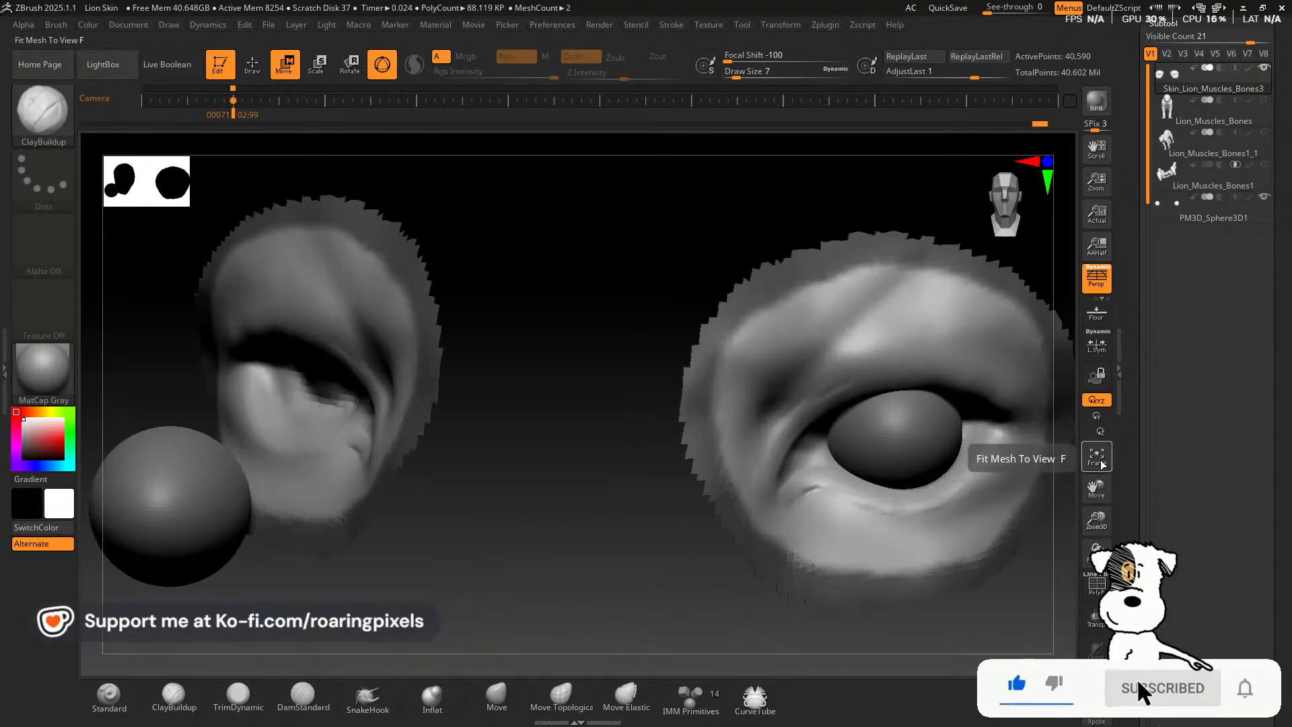
click(1101, 465)
Reselect the PM3D_Sphere3D1 eyeball subtool and undo its latest moves and scaling.
click(1177, 222)
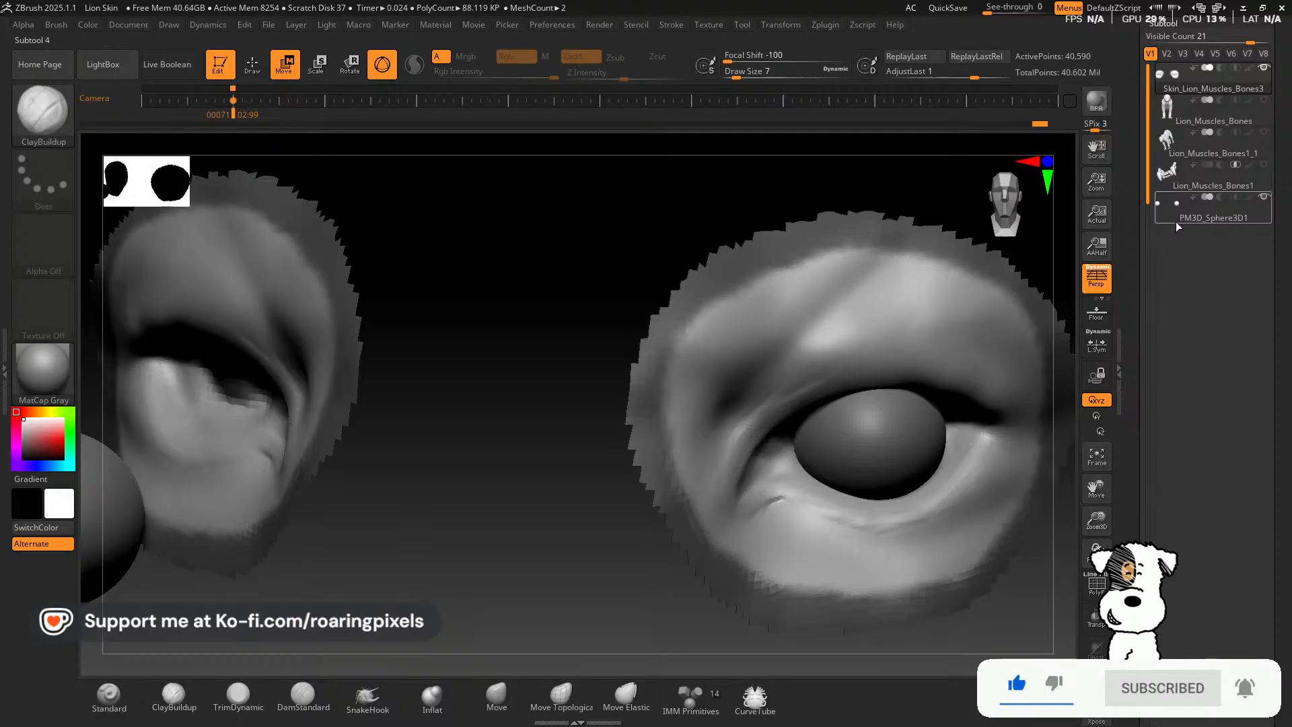
key(ctrl+z)
key(ctrl+z)
key(ctrl+z)
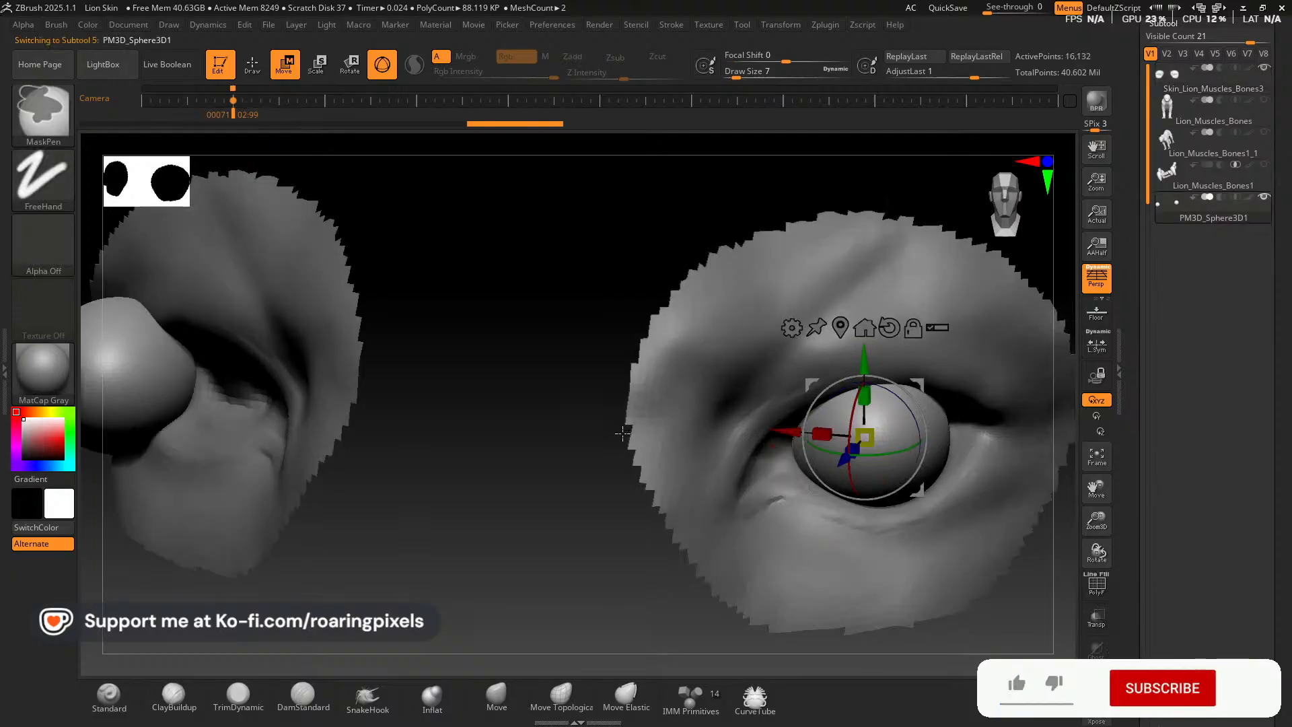
key(ctrl+z)
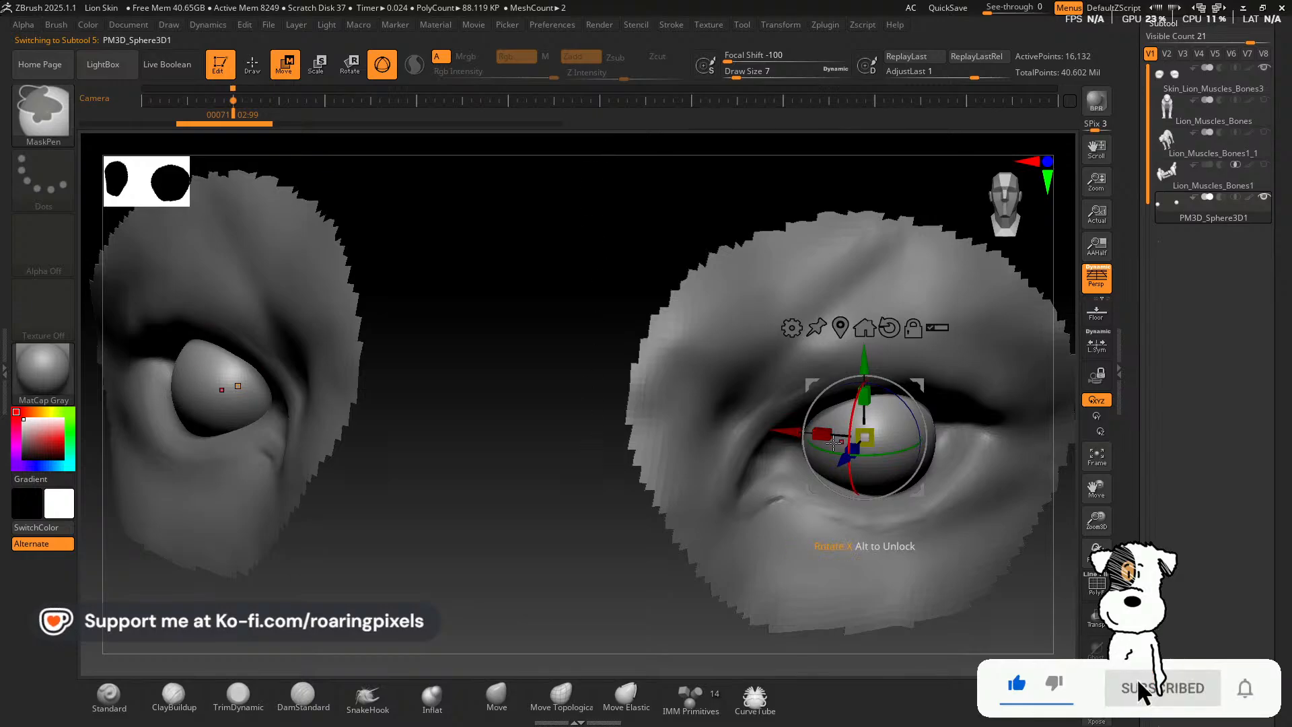
Move the eyeballs slightly backward and then up along the gizmo axes to seat them in their sockets.
drag(791, 431, 792, 430)
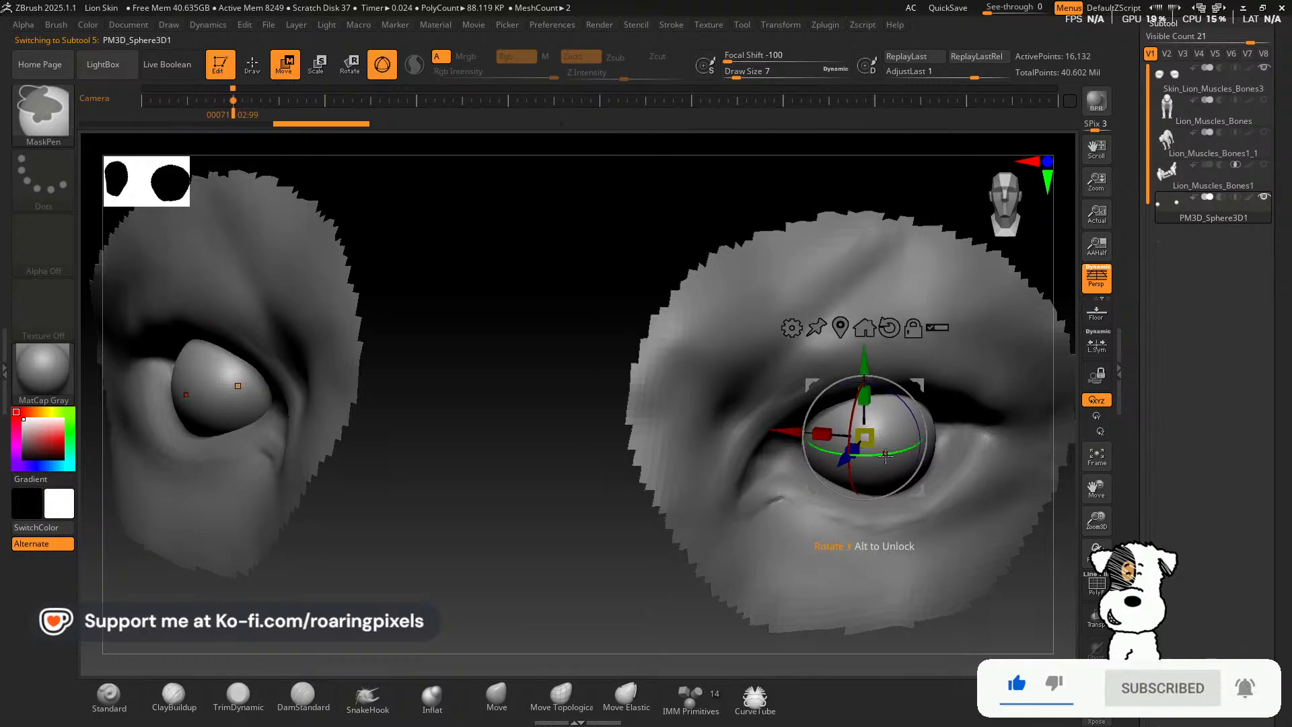
drag(885, 455, 880, 418)
drag(566, 412, 562, 472)
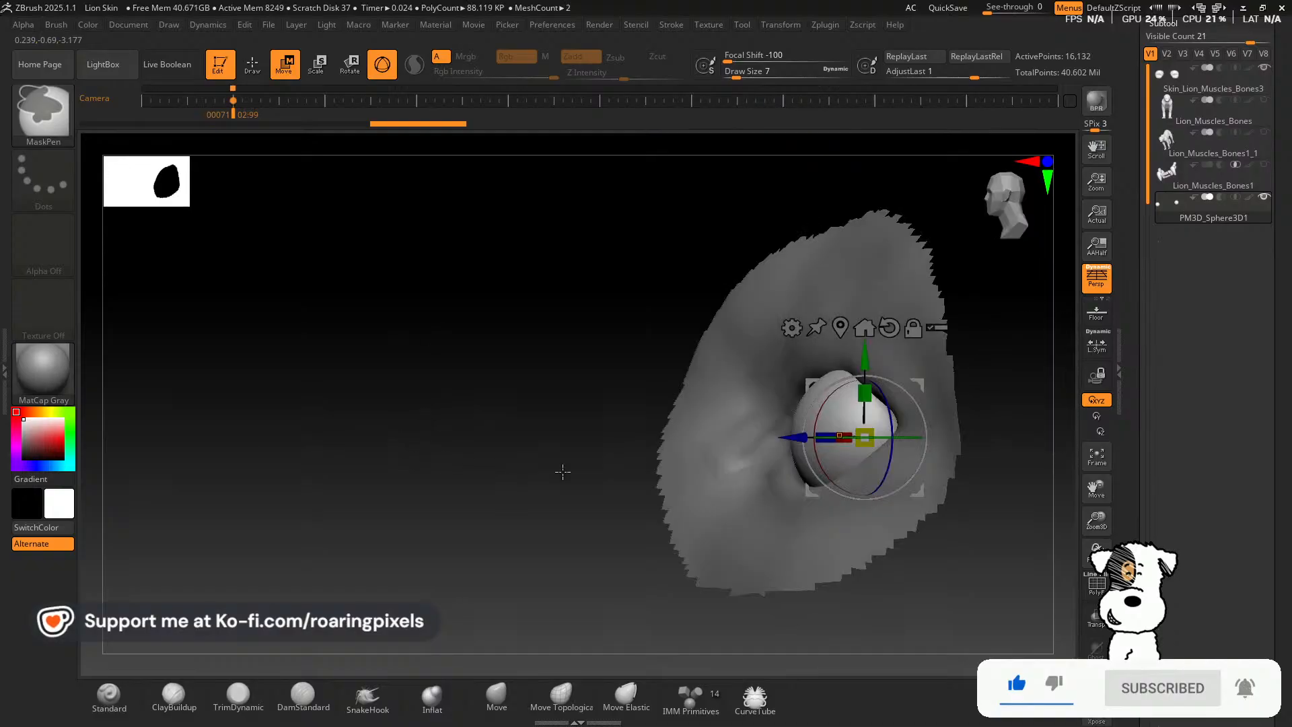
drag(776, 439, 792, 438)
drag(526, 514, 410, 521)
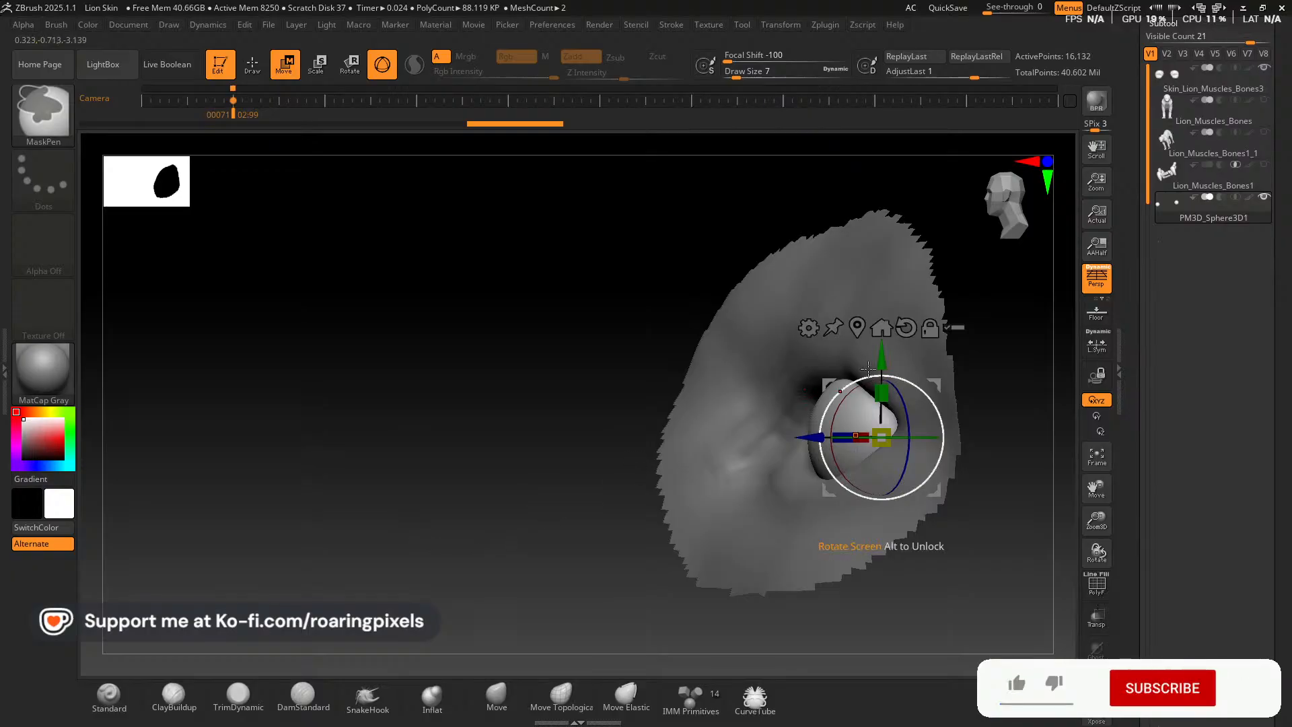
drag(882, 354, 882, 341)
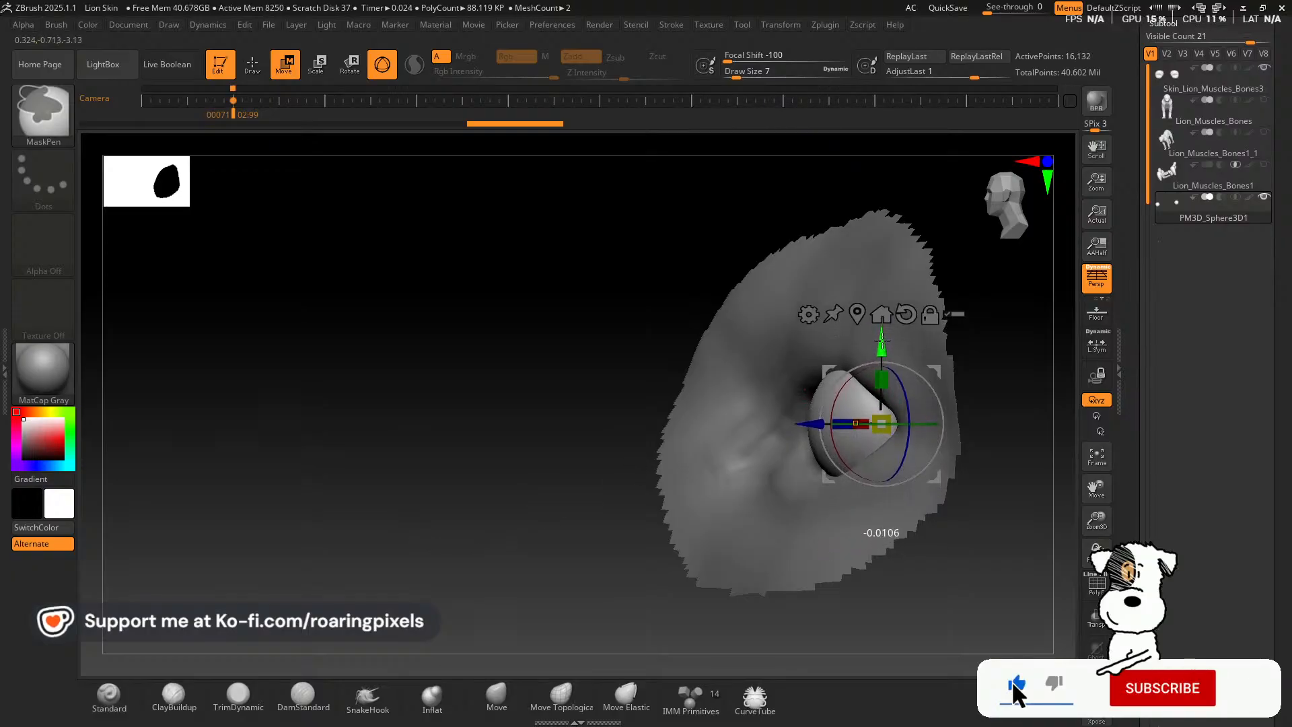
Make the Skin_Lion_Muscles_Bones3 subtool active and start building up the upper eyelid's edge over the eyeball with the ClayBuildup brush.
click(1174, 82)
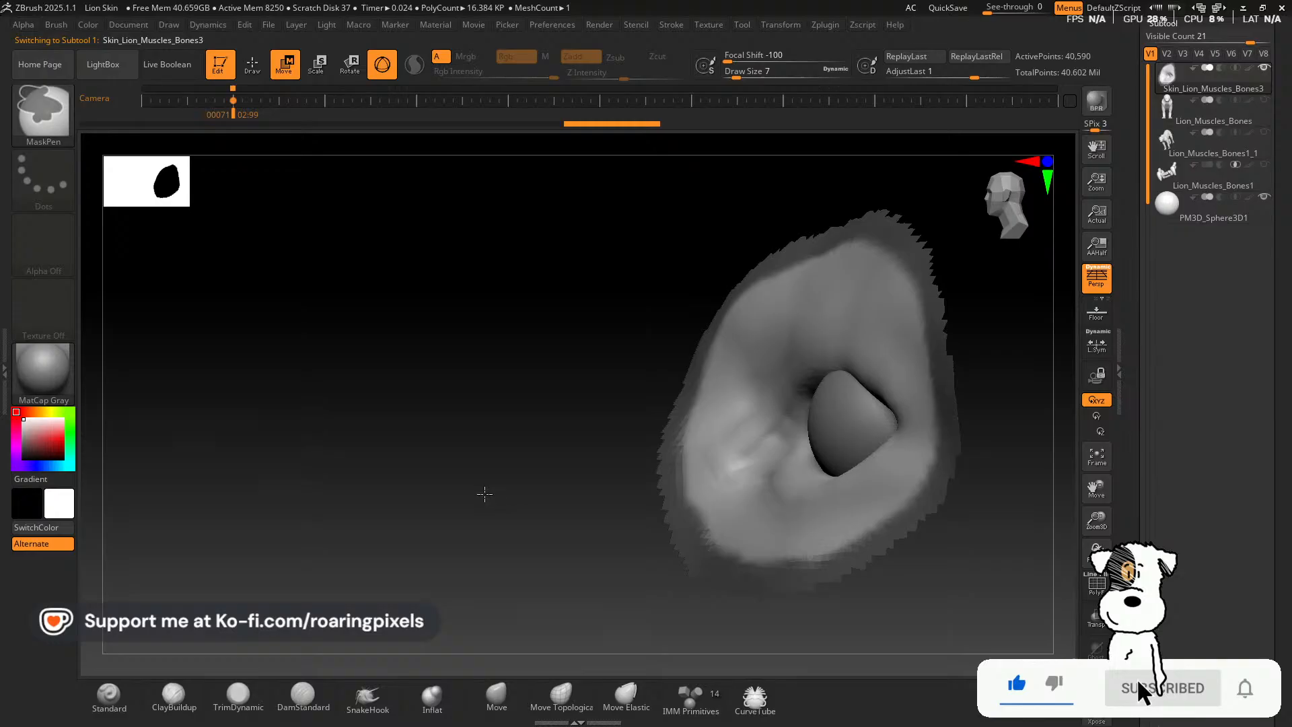
drag(485, 493, 604, 489)
drag(1087, 488, 1028, 463)
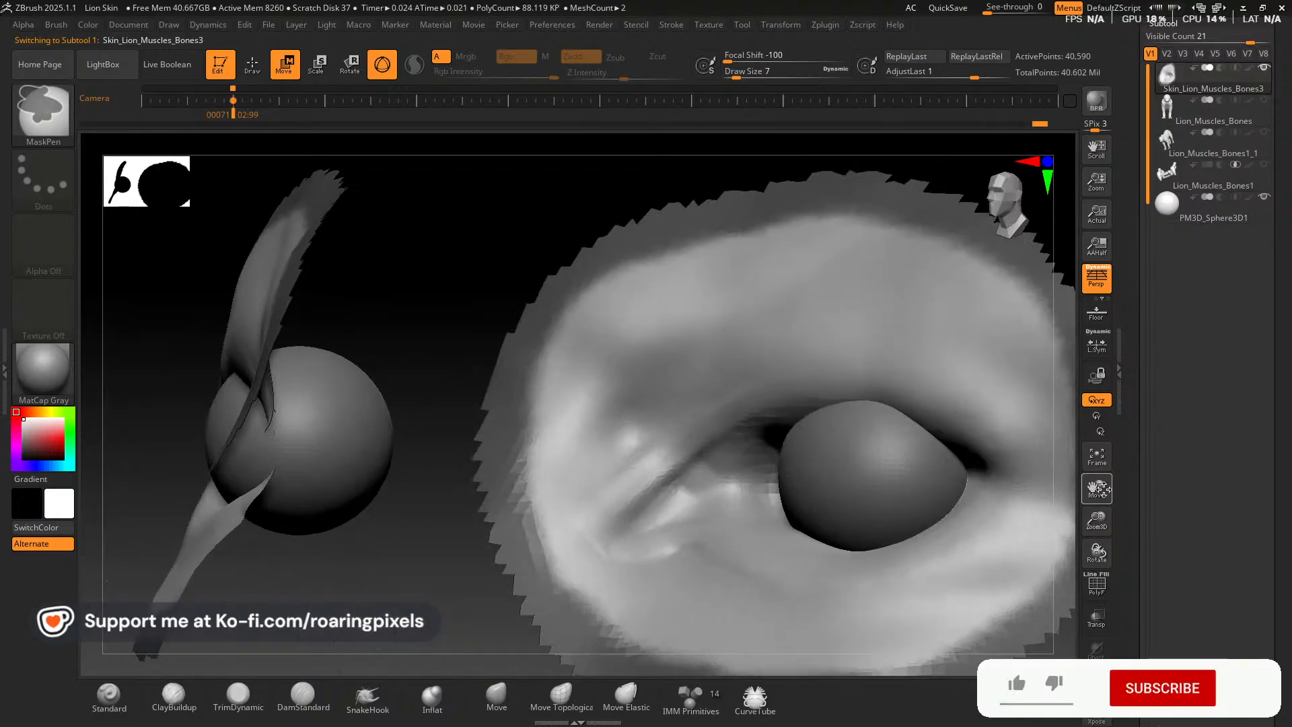
drag(1097, 489, 1027, 474)
drag(975, 427, 955, 422)
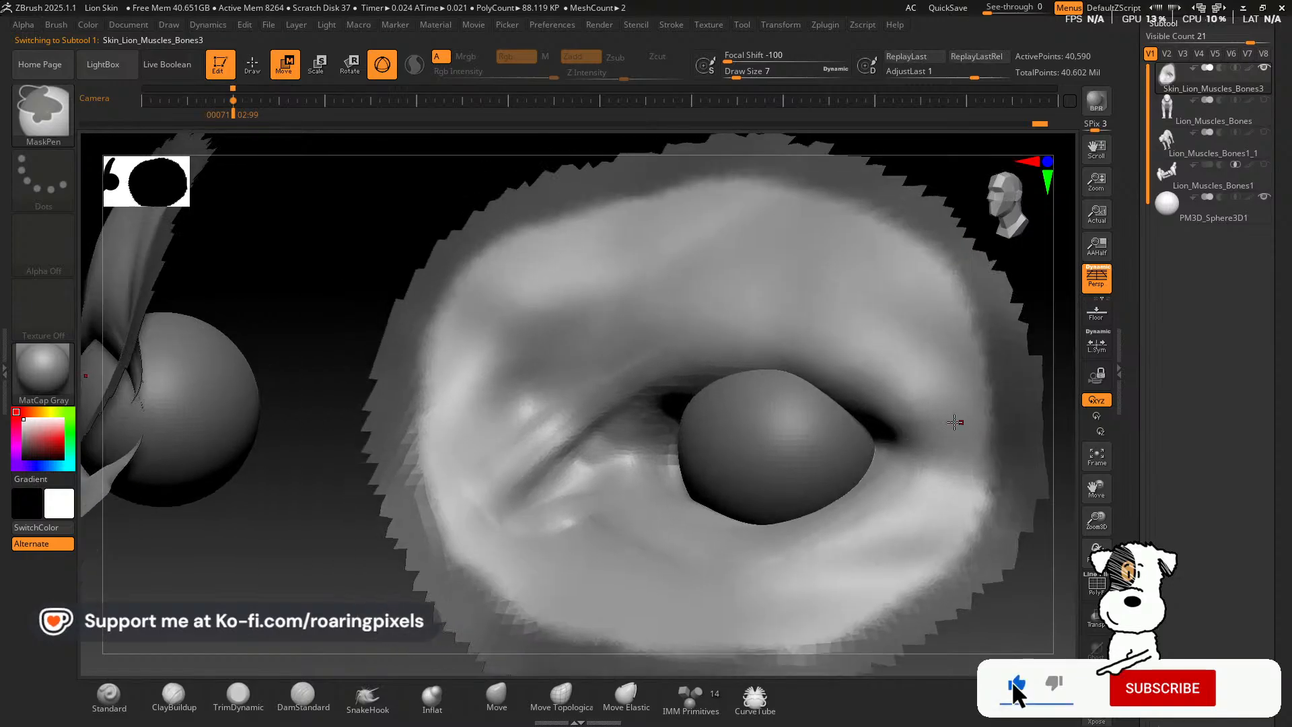
click(173, 697)
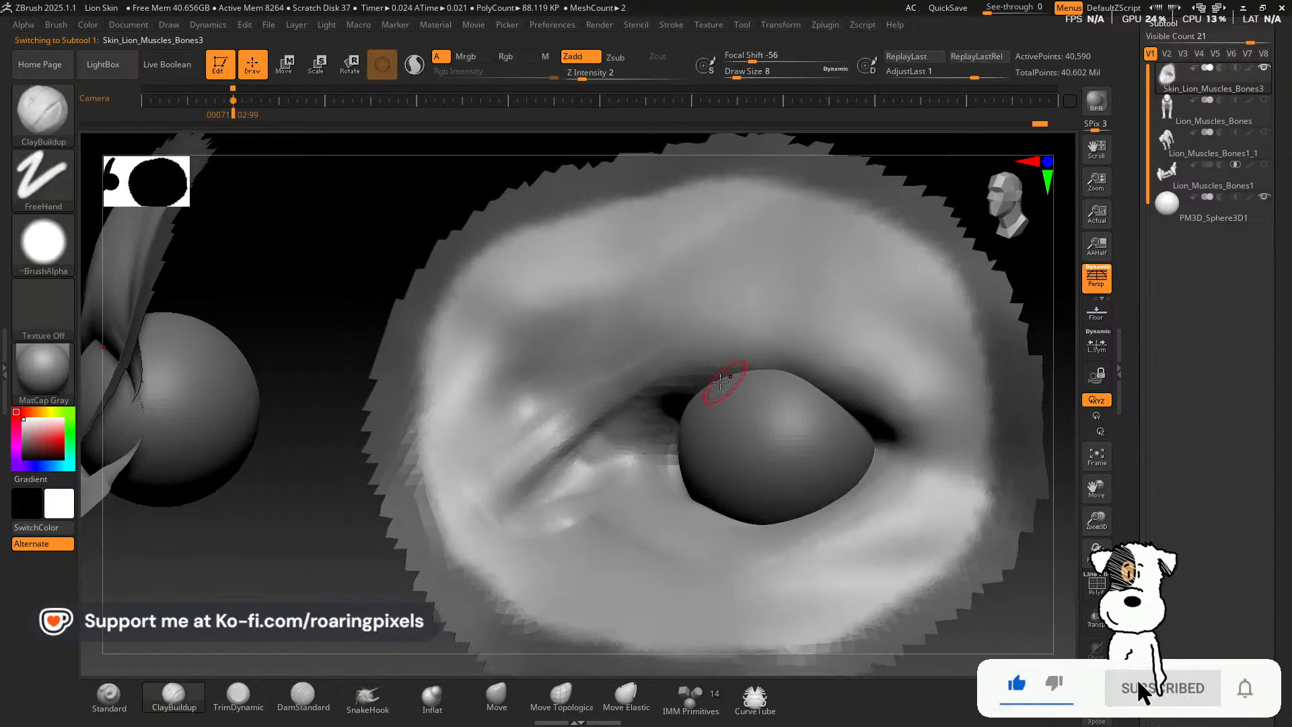
drag(669, 385, 741, 367)
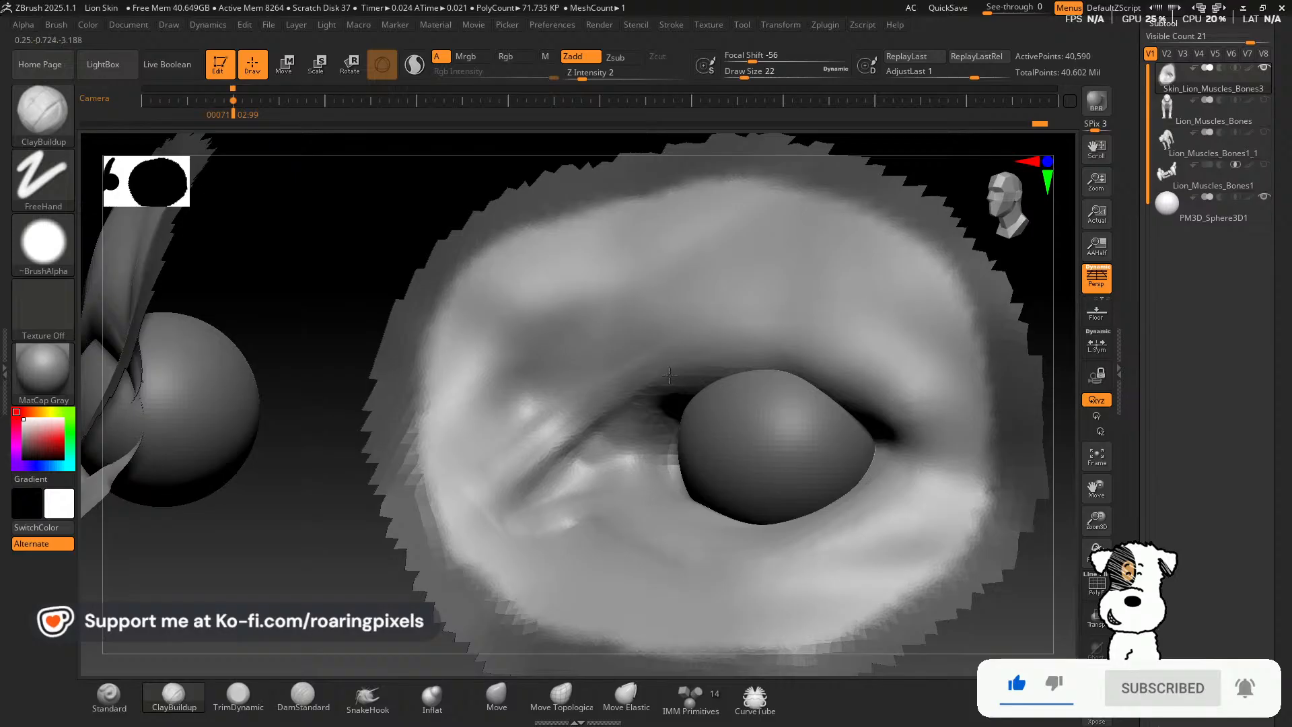
Thicken the upper eyelid's rim from the inner to the outer corner with ClayBuildup, varying the draw size between 10 and 22.
key(bracketright)
key(bracketleft)
key(bracketleft)
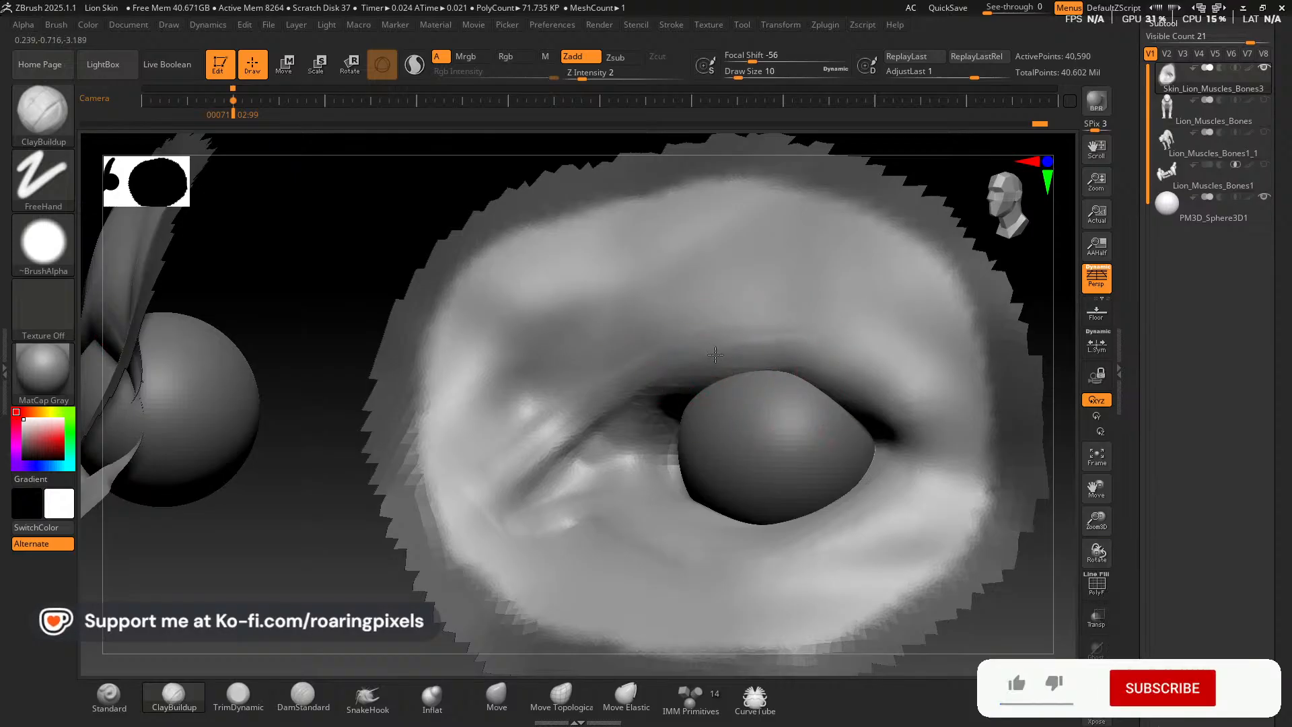
key(bracketright)
key(bracketright)
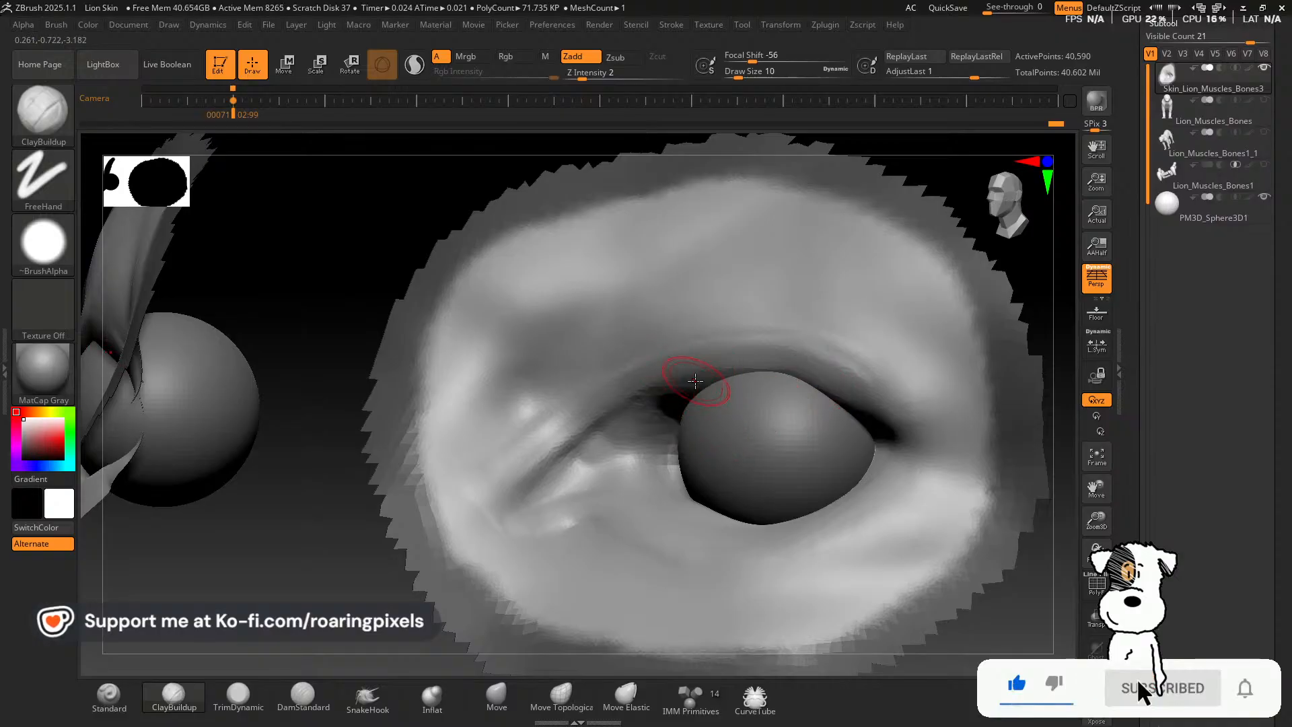
key(bracketright)
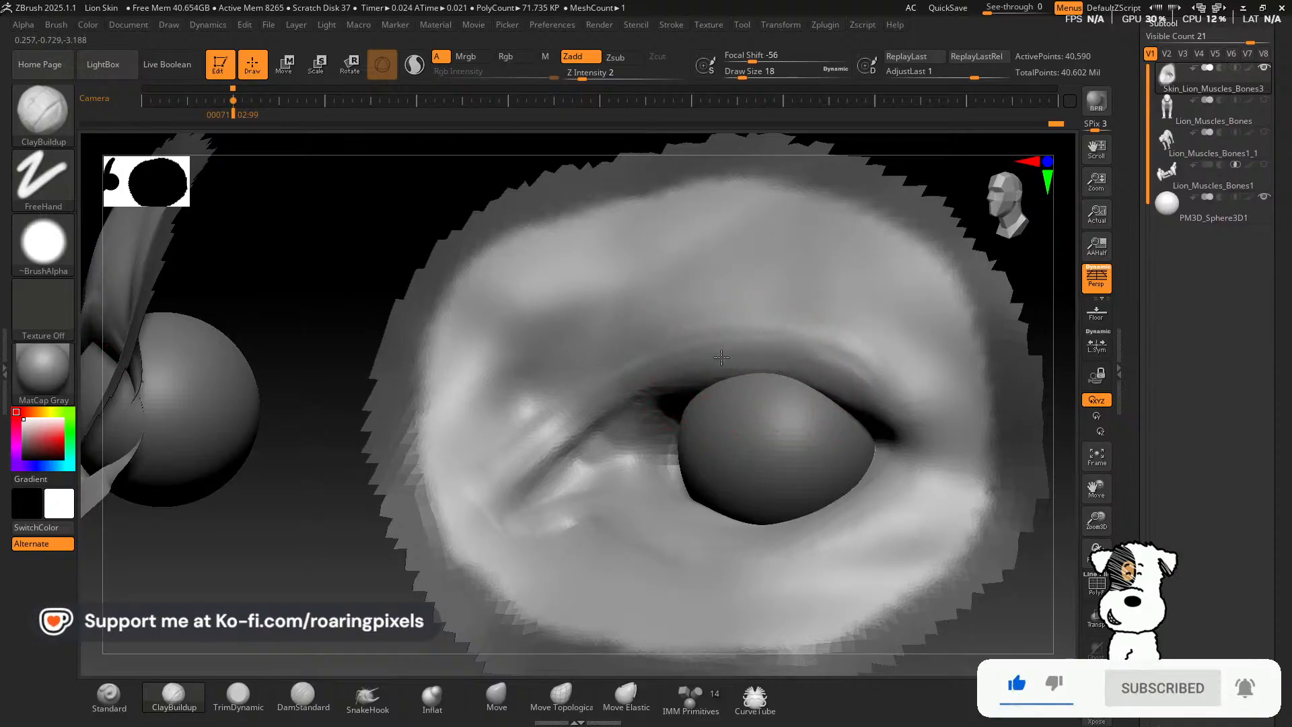
key(bracketleft)
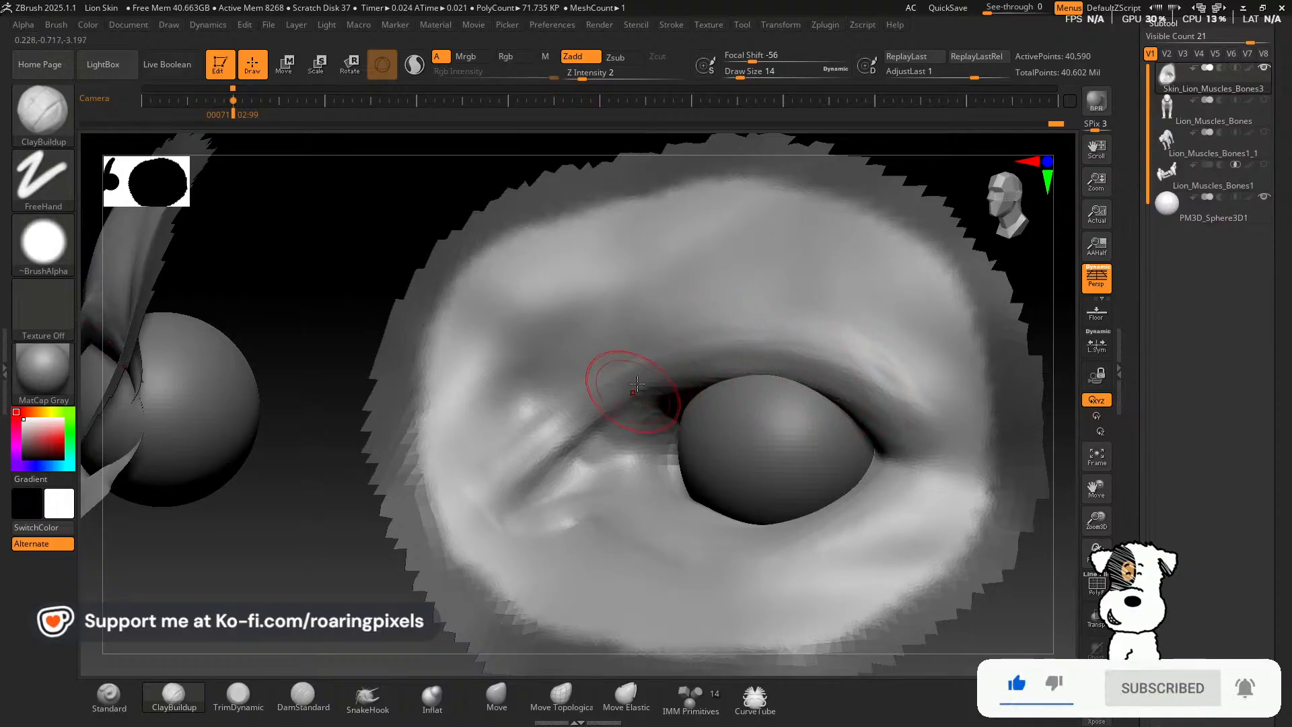
Shape the inner end of the upper eyelid and fill the skin above it with ClayBuildup at draw sizes 8 to 14.
key([)
key([)
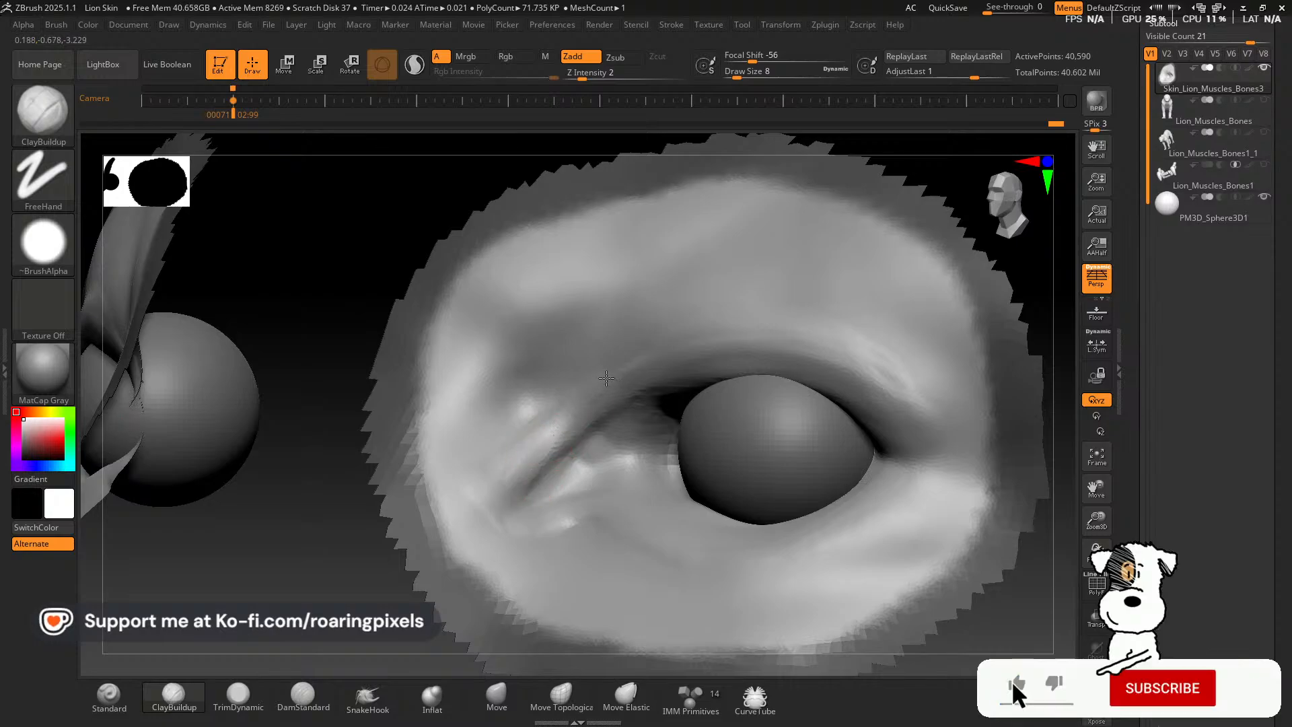
key(])
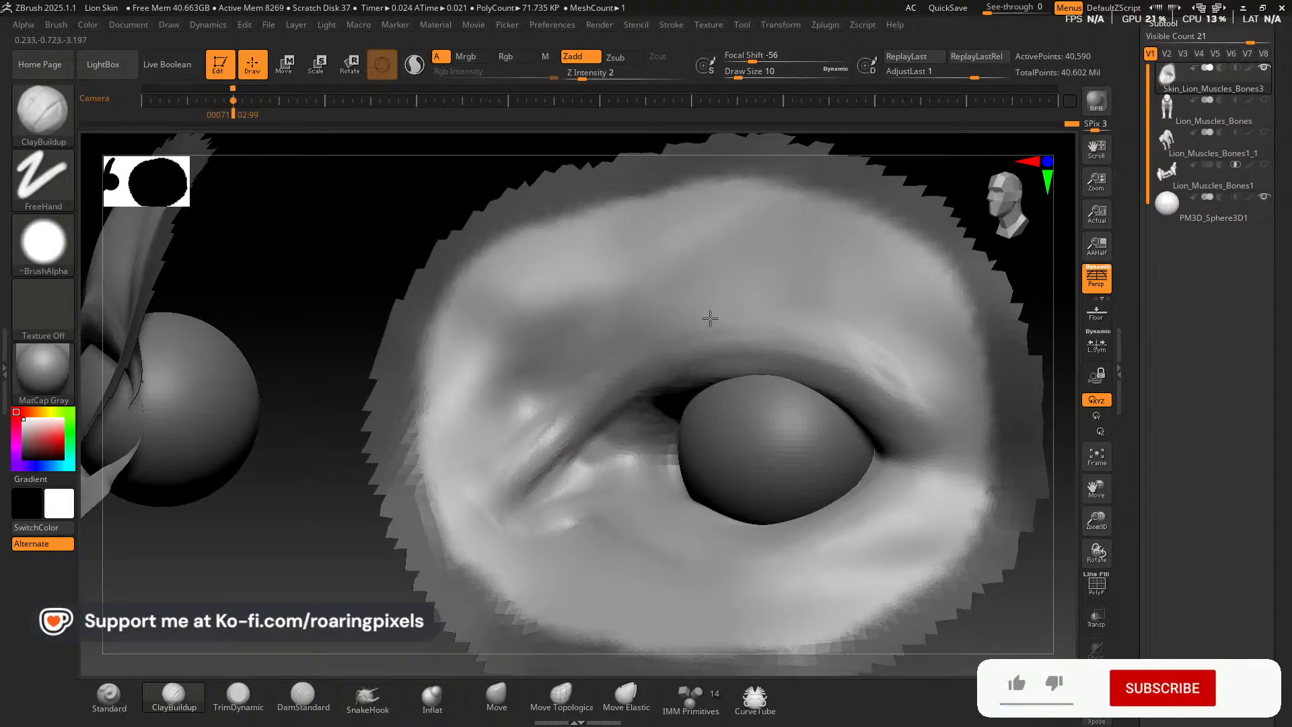
key(bracketright)
key(bracketright)
key(bracketright)
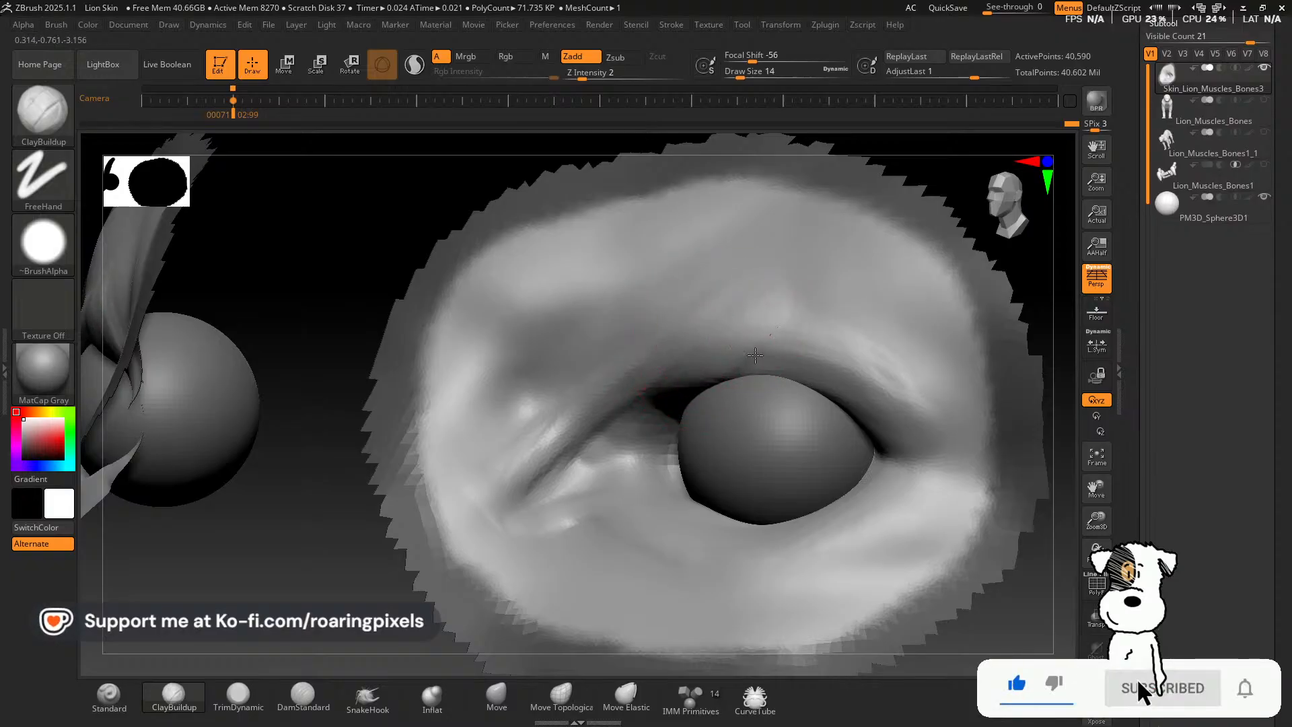
key(bracketleft)
key(bracketleft)
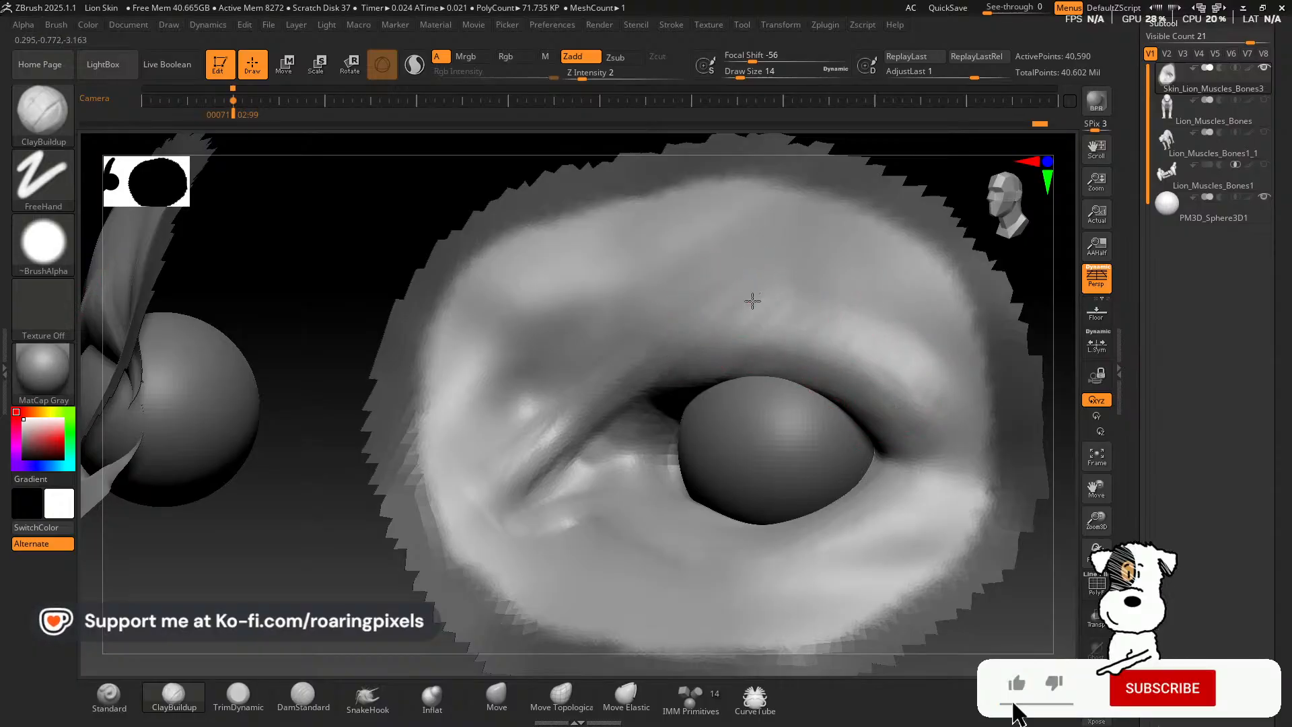
Build up the diagonal brow fold above the upper eyelid with ClayBuildup at draw size 18.
drag(1092, 550, 945, 491)
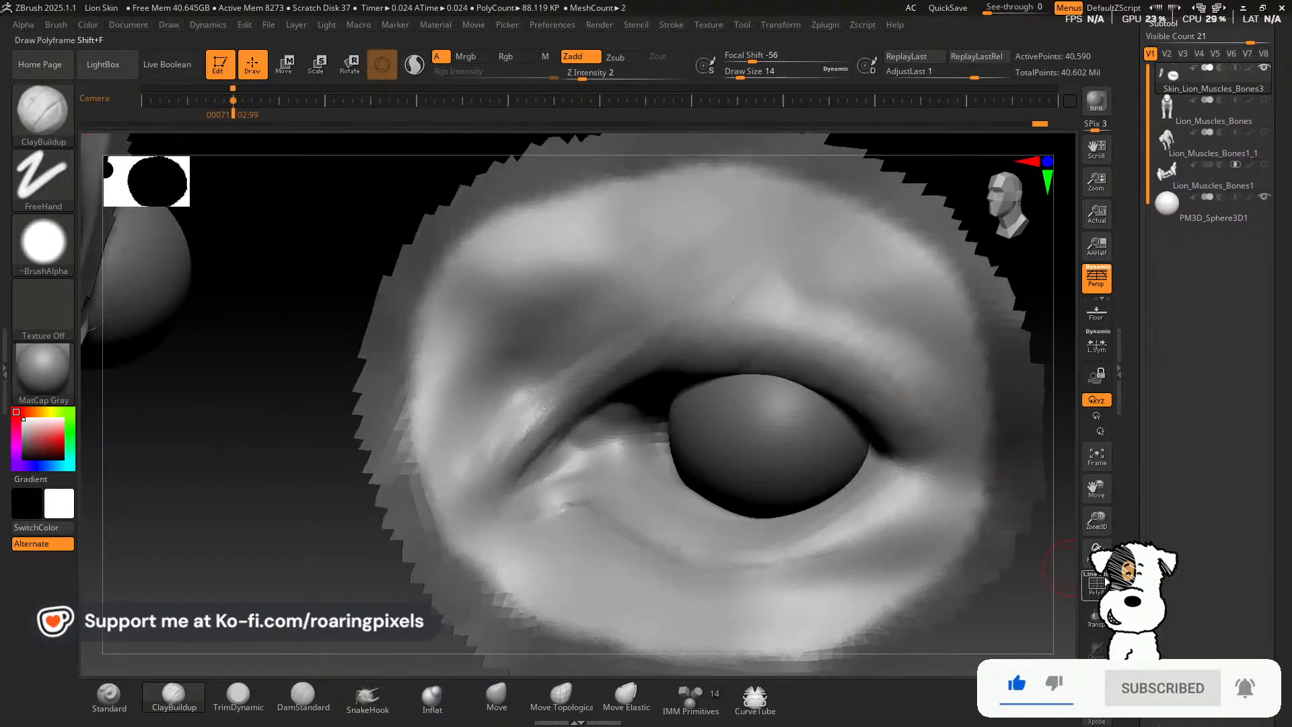
drag(1097, 547, 1081, 559)
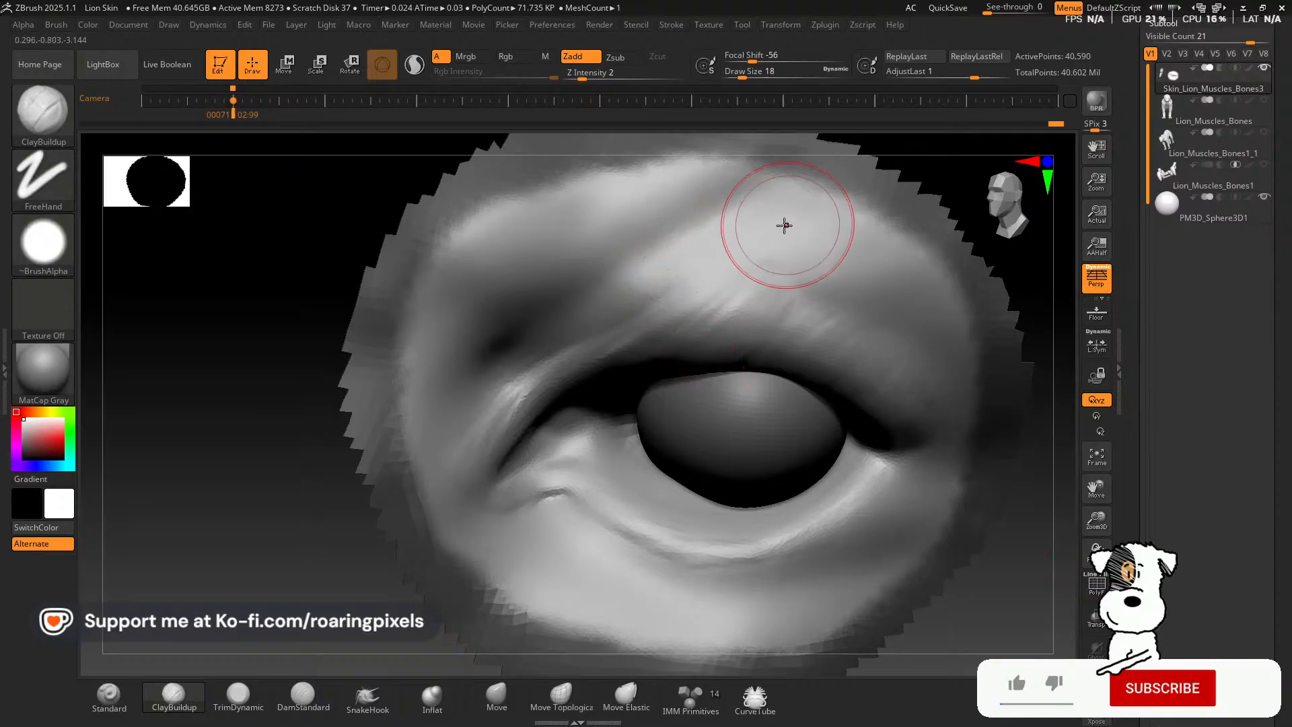
mouse_move(752, 250)
mouse_down()
mouse_move(693, 217)
mouse_move(664, 248)
mouse_move(675, 276)
mouse_move(620, 305)
mouse_move(632, 315)
mouse_up()
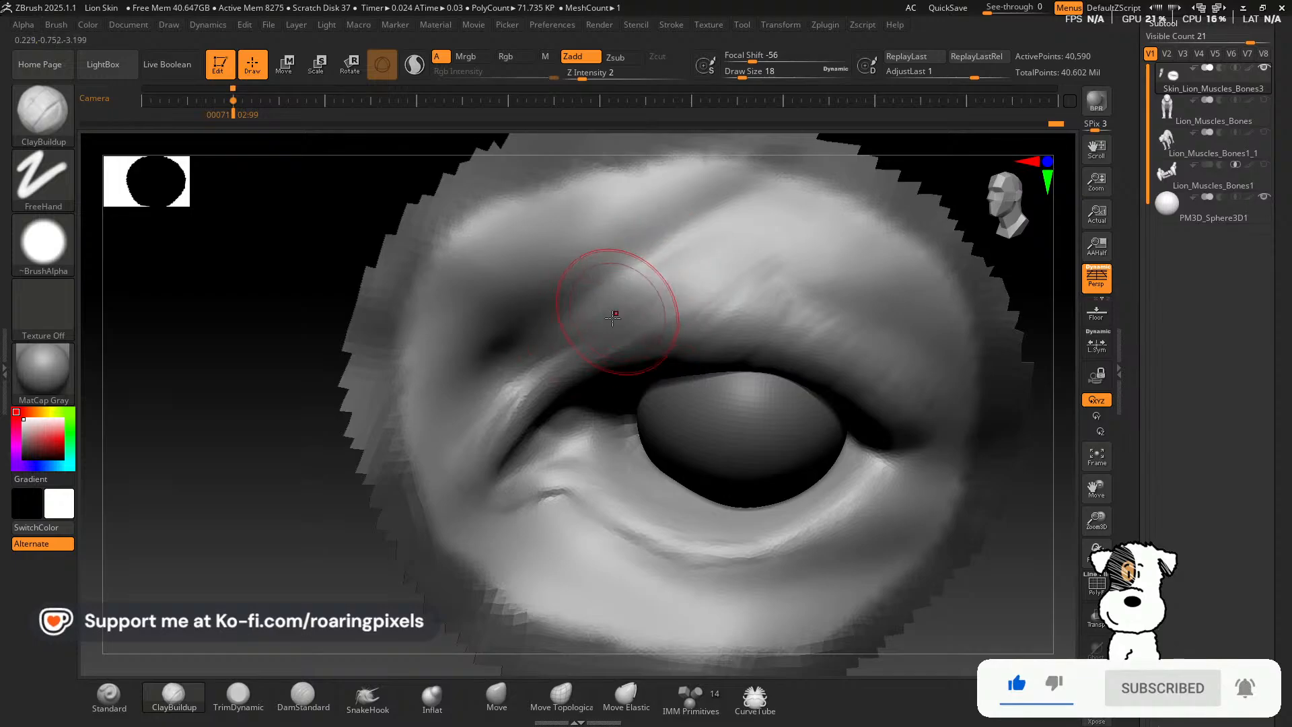
key(bracketleft)
key(bracketright)
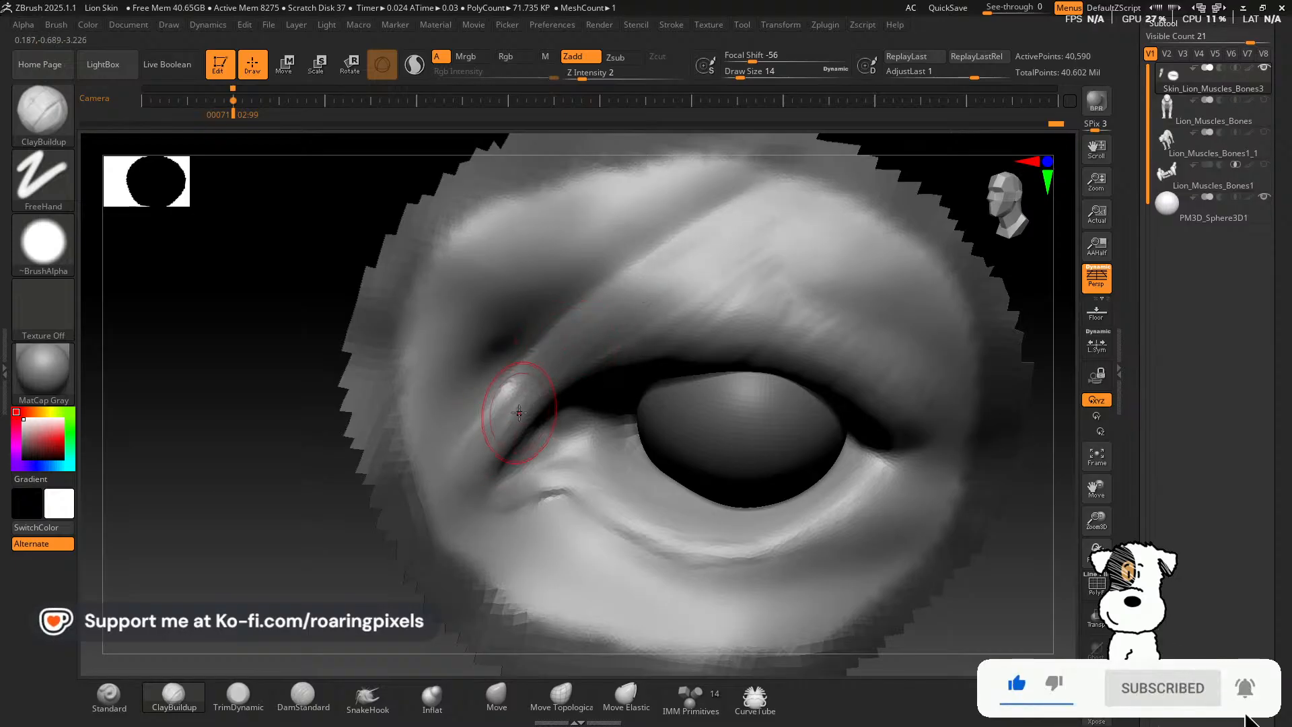
Sculpt the ridge beside the eye's inner corner and the hollow next to it with ClayBuildup at draw sizes 10 and 18.
key([)
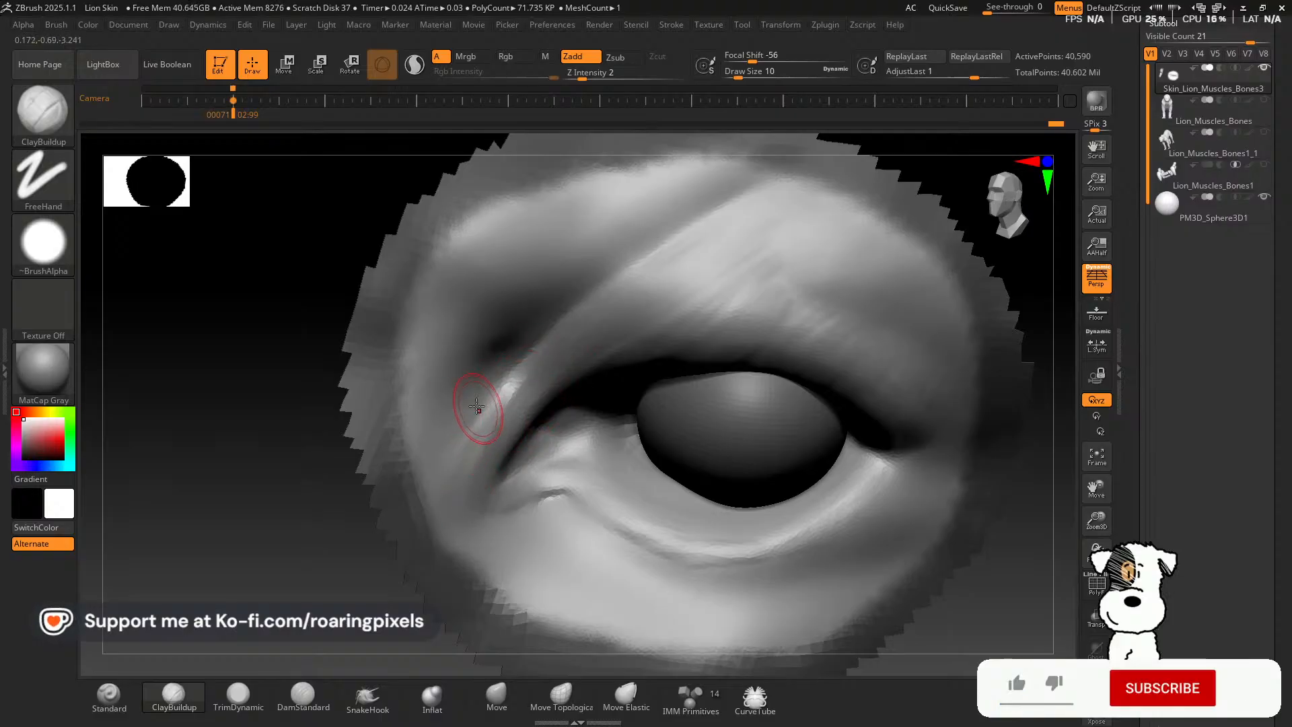
key(])
key(])
mouse_move(456, 369)
mouse_down()
mouse_move(473, 395)
mouse_move(446, 329)
mouse_move(498, 289)
mouse_move(454, 281)
mouse_move(463, 311)
mouse_move(514, 238)
mouse_up()
drag(514, 239, 534, 280)
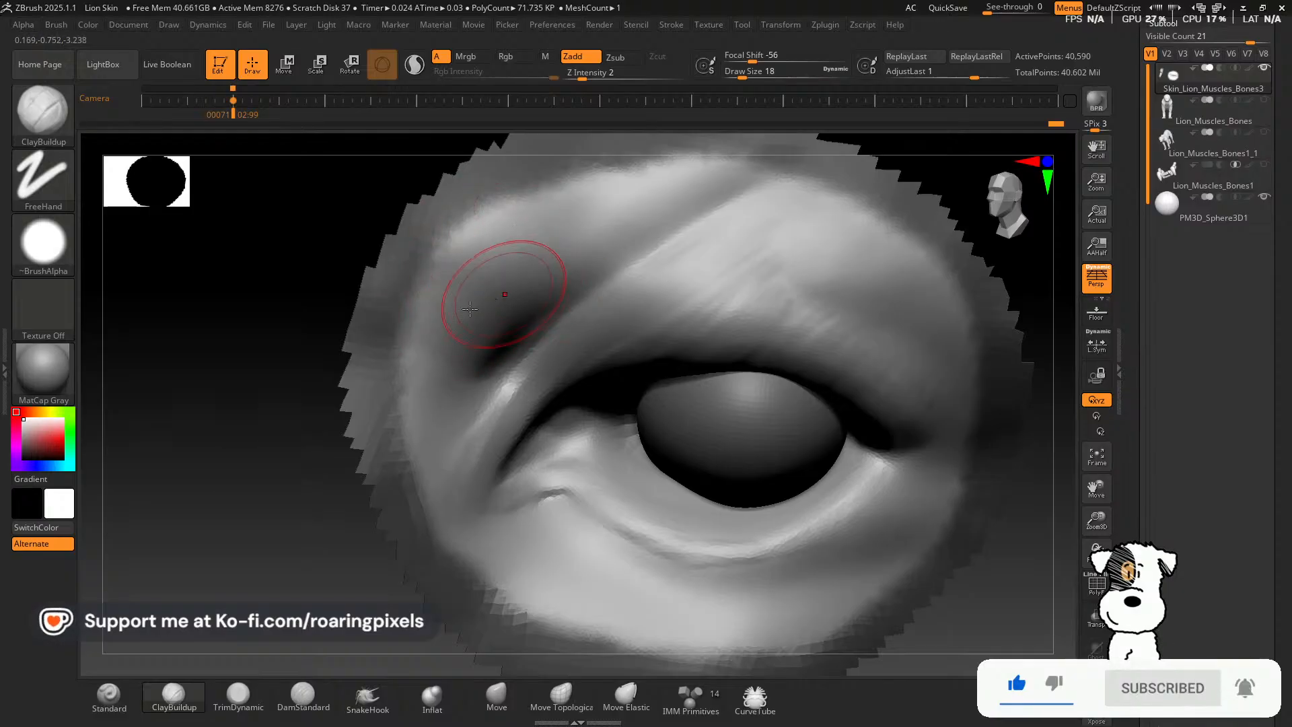
mouse_move(470, 308)
mouse_down()
mouse_move(484, 373)
mouse_move(465, 431)
mouse_up()
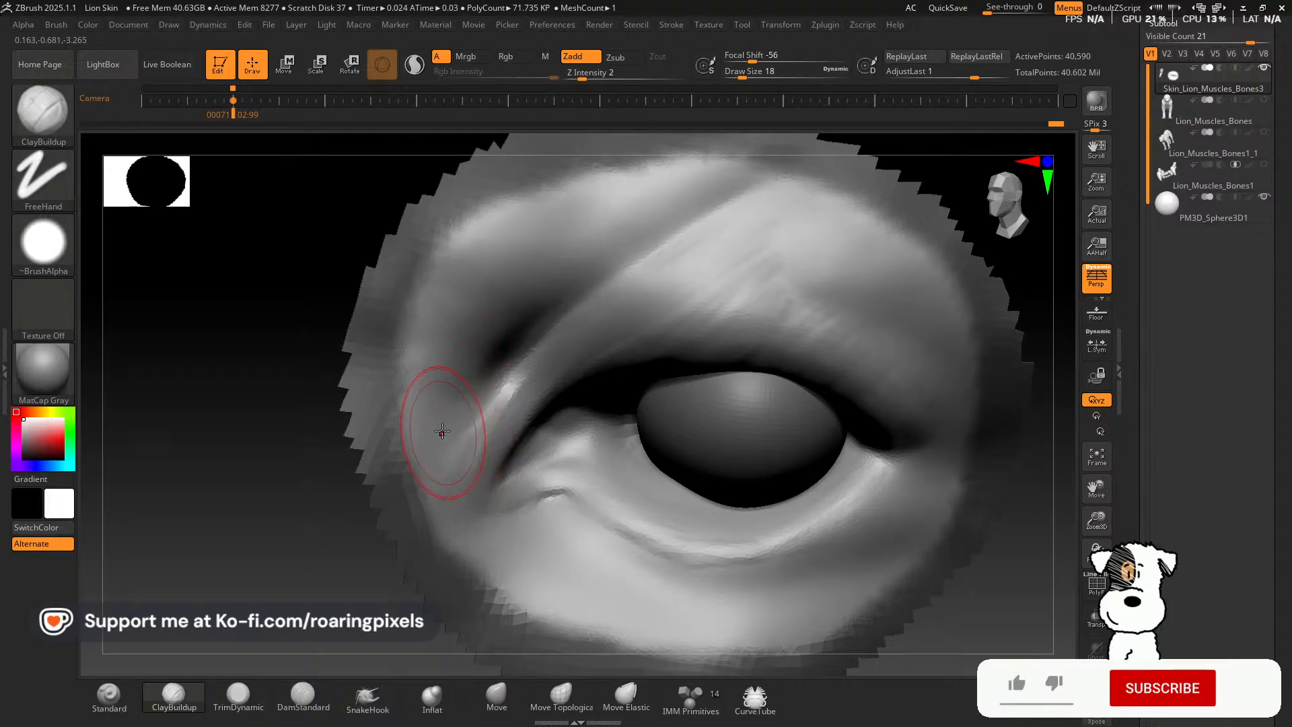
drag(438, 354, 469, 365)
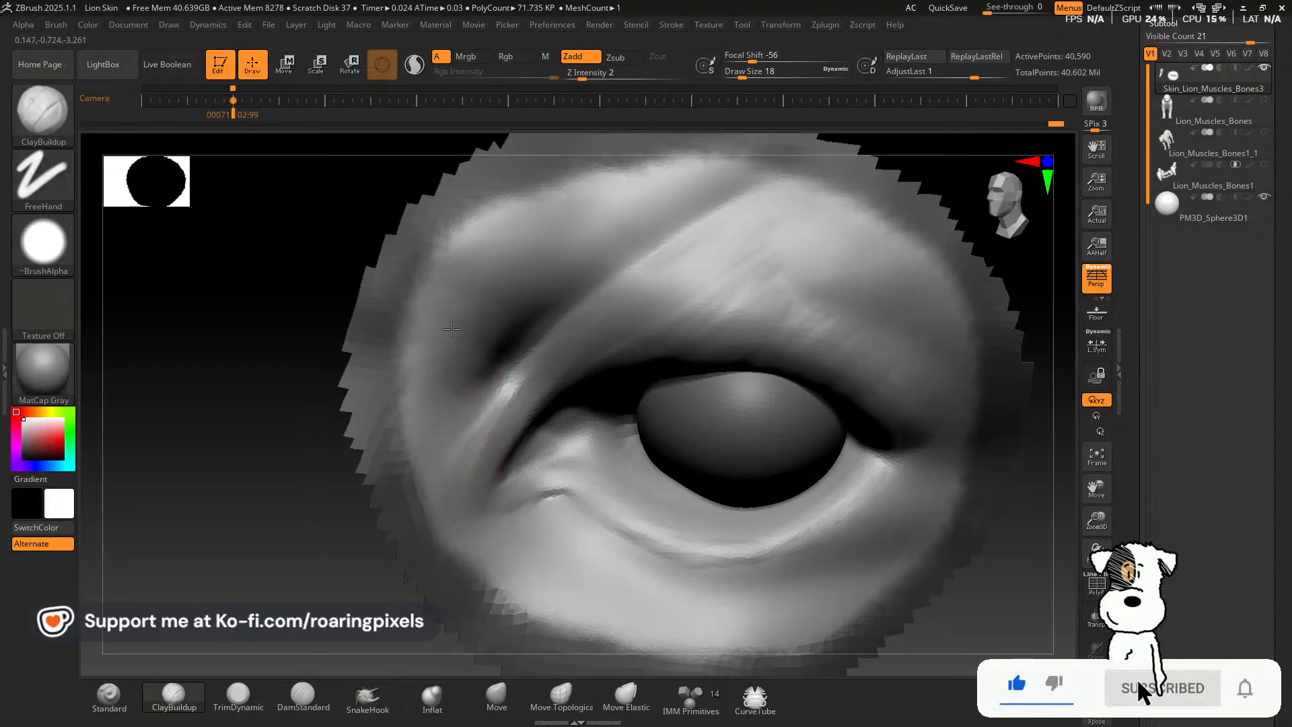
Refine the hollow above the inner corner and the small folds around the tear duct with ClayBuildup at draw sizes 9 and 10.
drag(274, 549, 255, 537)
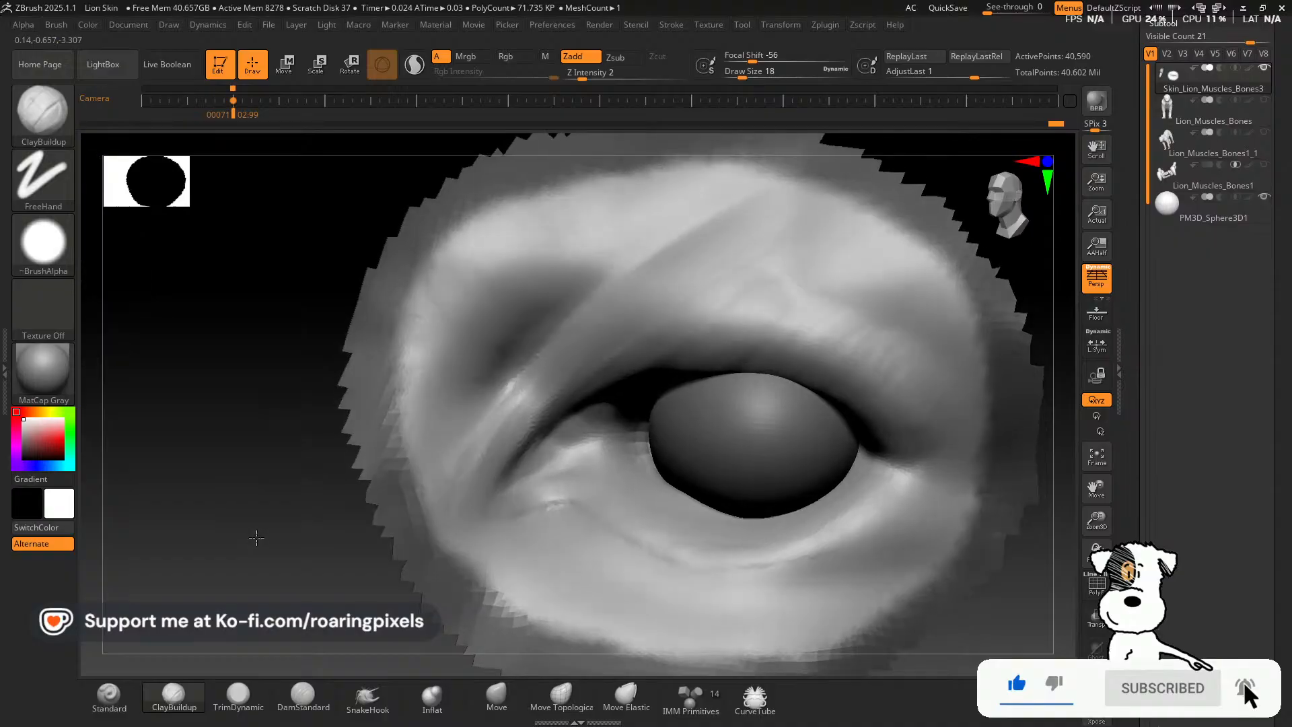
mouse_move(490, 349)
mouse_down()
mouse_move(462, 378)
mouse_move(503, 307)
mouse_move(444, 352)
mouse_up()
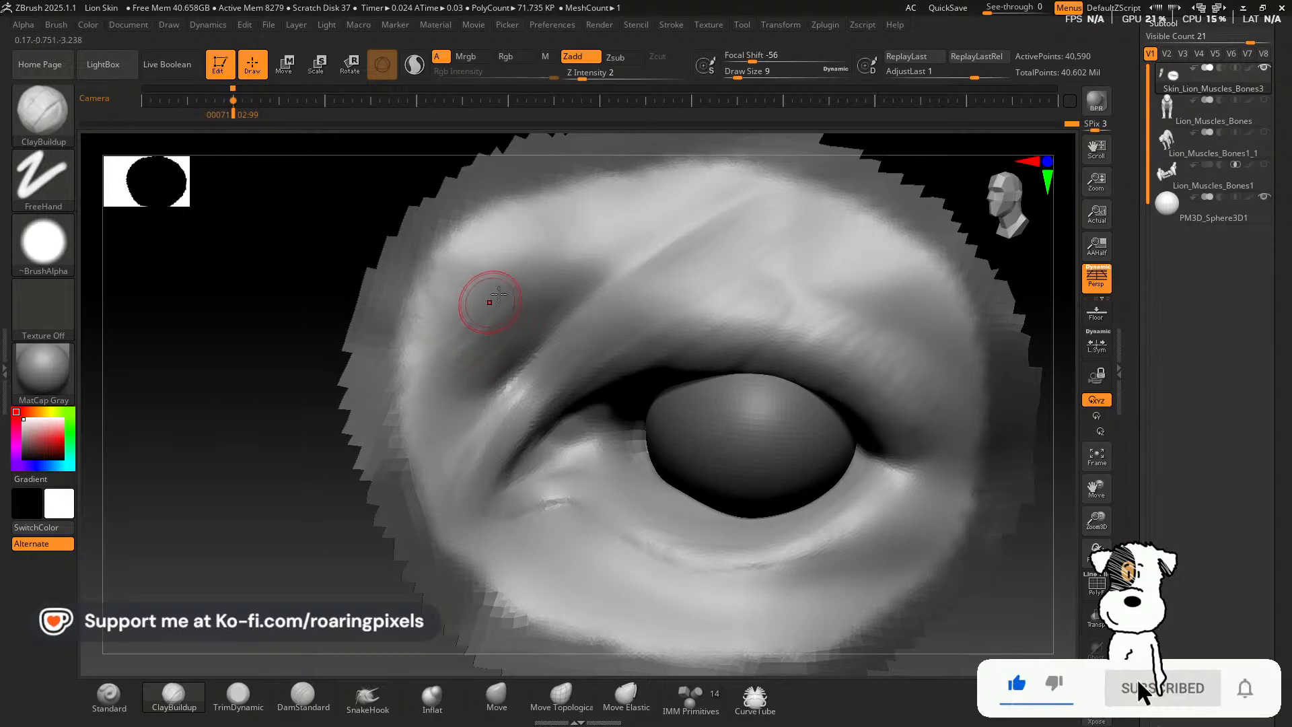
mouse_move(288, 410)
mouse_down()
mouse_move(297, 522)
mouse_move(280, 496)
mouse_move(303, 465)
mouse_up()
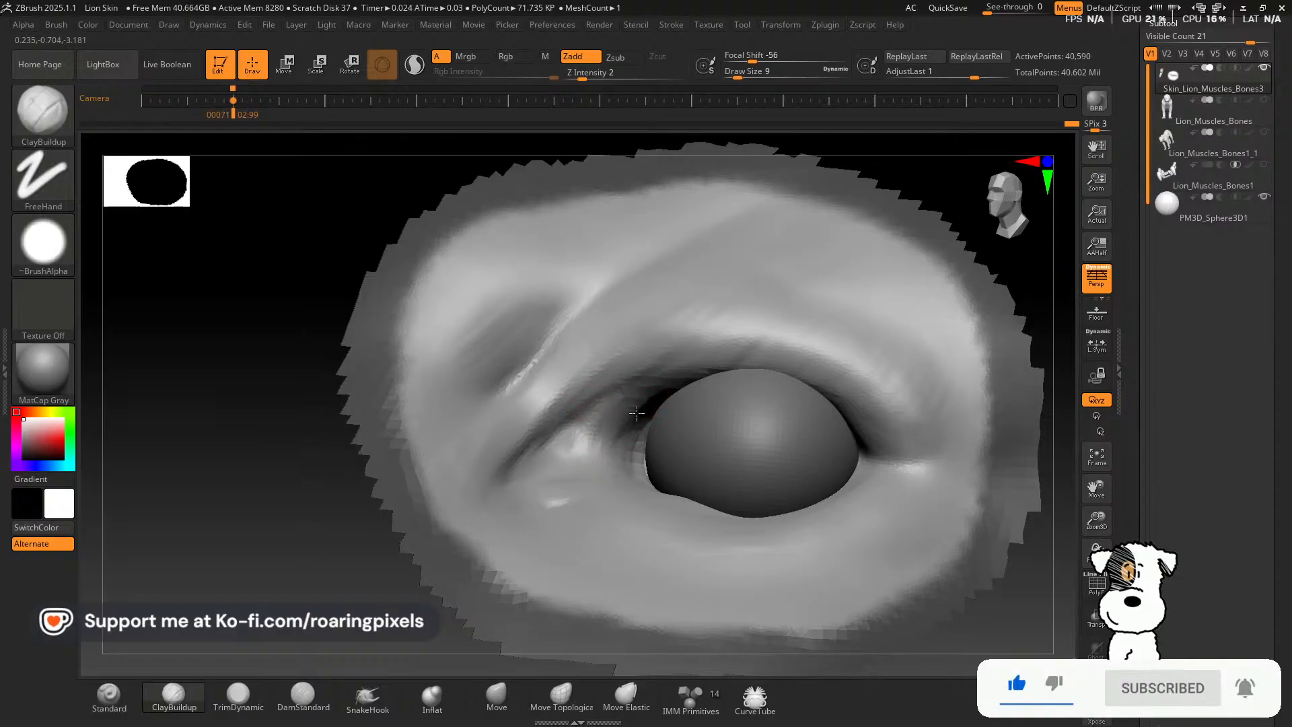
drag(308, 576, 372, 572)
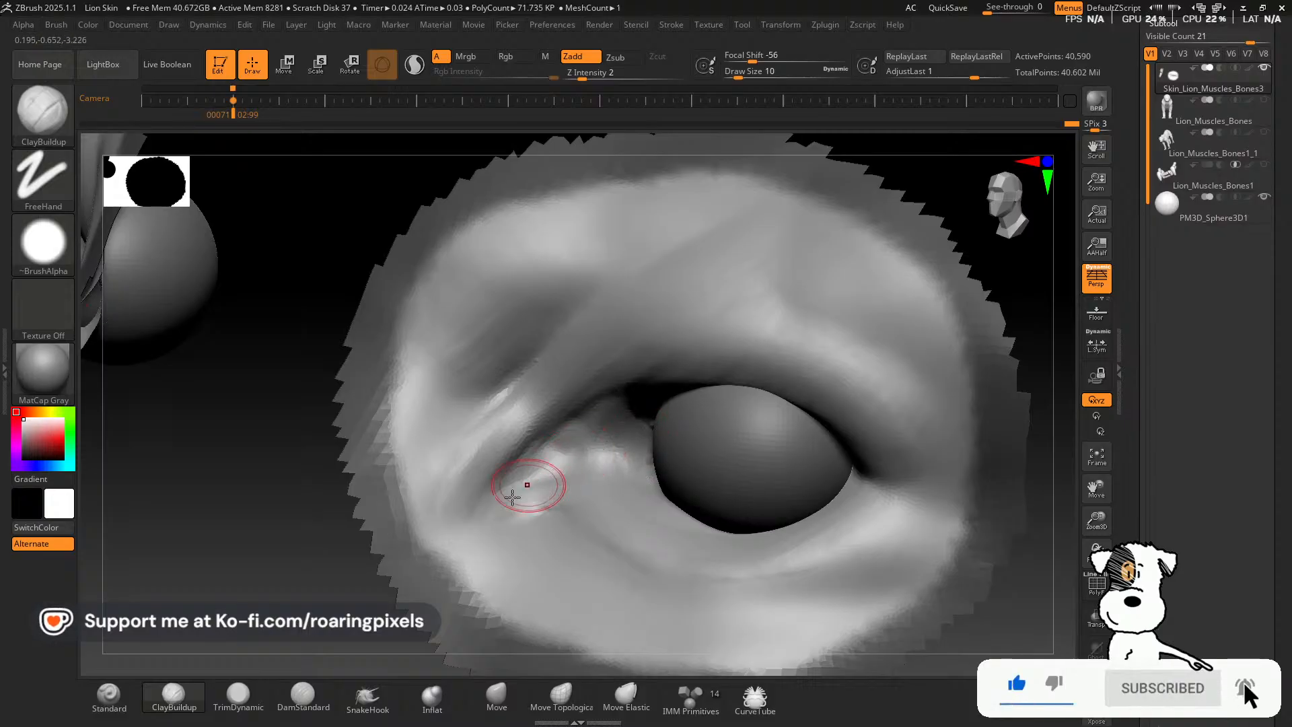
Push the lower eyelid's inner fold and outer contour upward with the Move brush, viewing the eye from above.
mouse_move(357, 566)
mouse_down()
mouse_move(280, 551)
mouse_move(318, 606)
mouse_move(307, 673)
mouse_up()
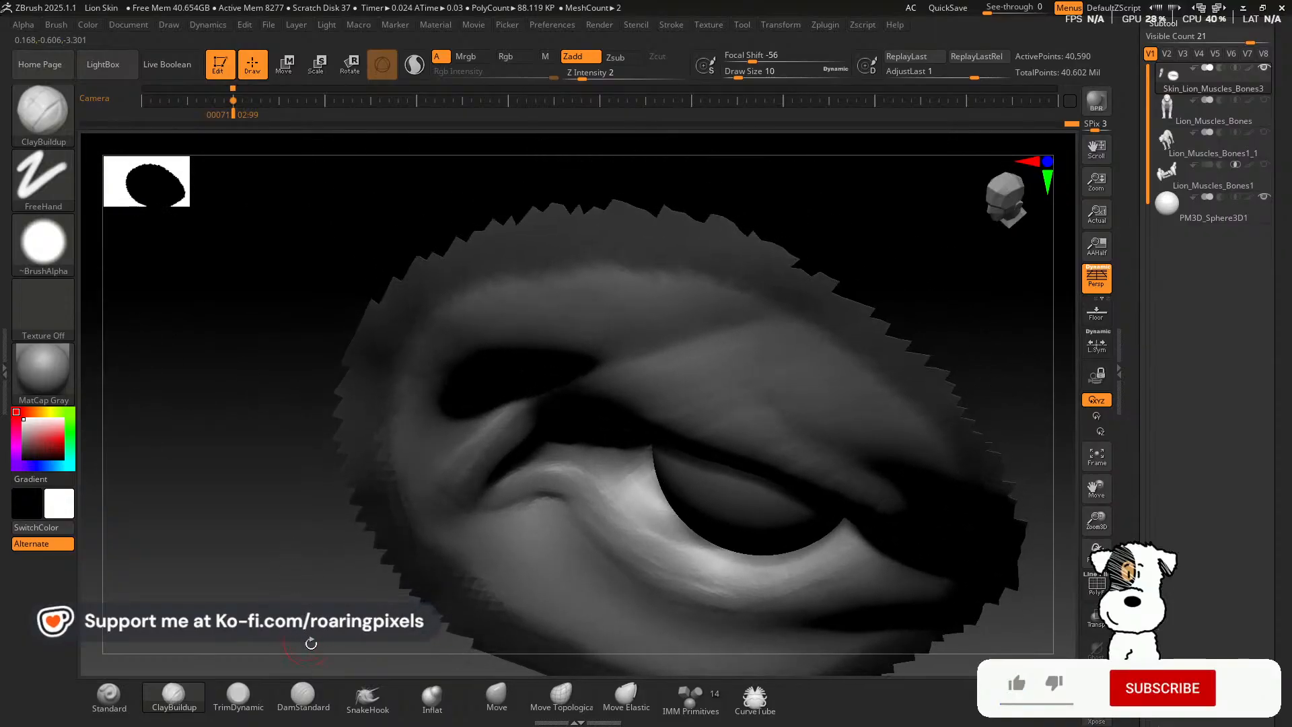
click(497, 696)
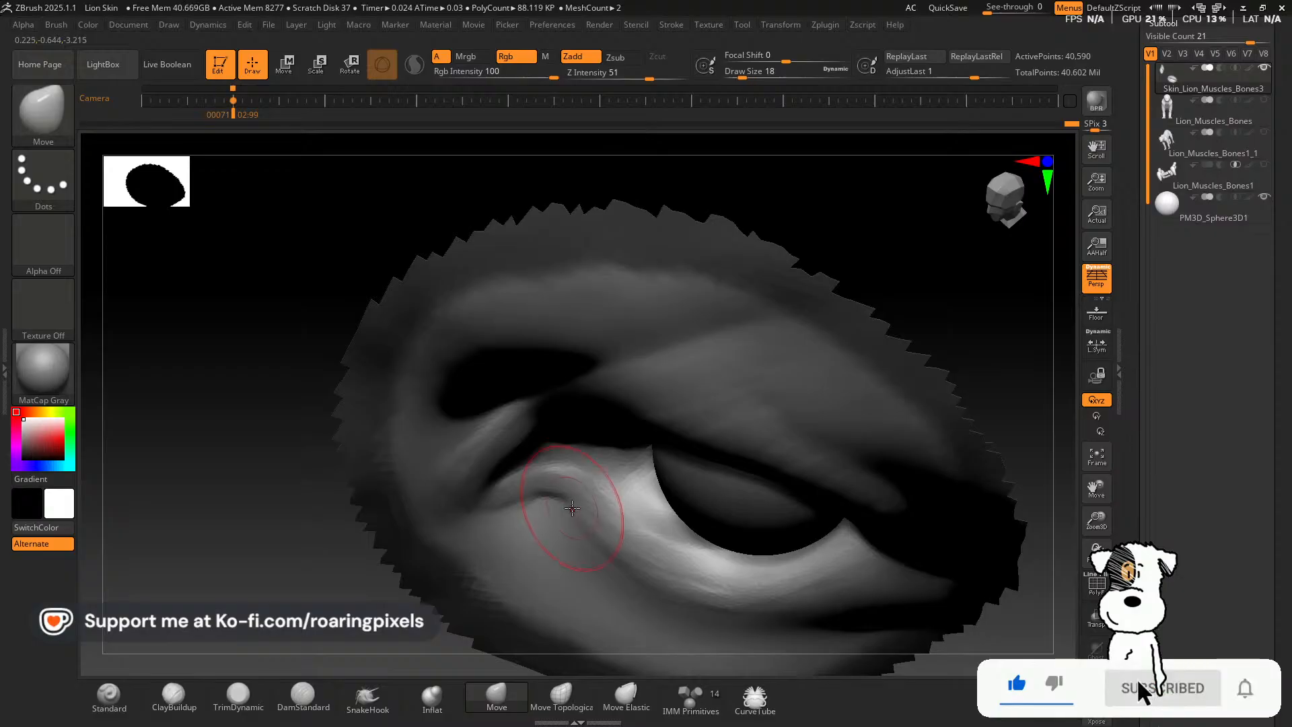
drag(565, 515, 572, 499)
key(bracketright)
key(bracketright)
key(bracketright)
drag(633, 553, 640, 537)
key(bracketleft)
key(bracketleft)
key(bracketleft)
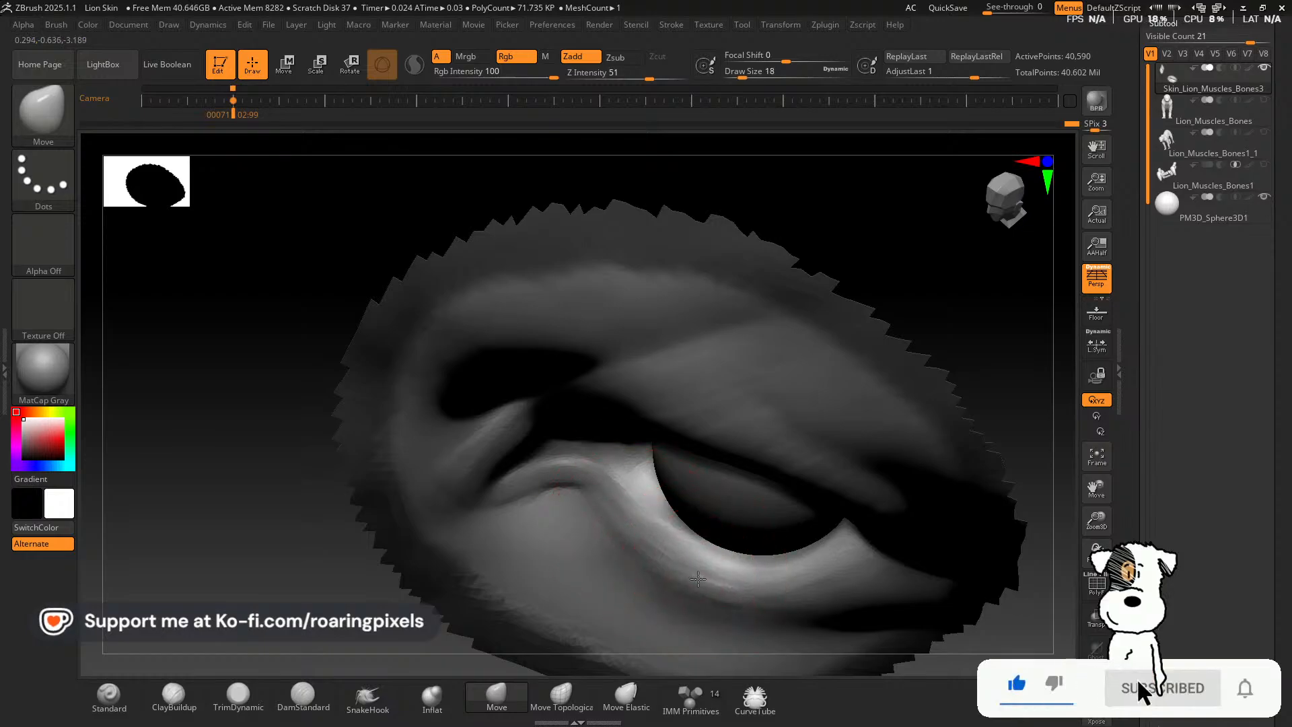
Pull the upper eyelid forward around the eyeball from a low view with the Move brush at draw sizes 50 and 34.
mouse_move(343, 647)
mouse_down()
mouse_move(249, 567)
mouse_move(270, 471)
mouse_move(289, 447)
mouse_move(404, 472)
mouse_up()
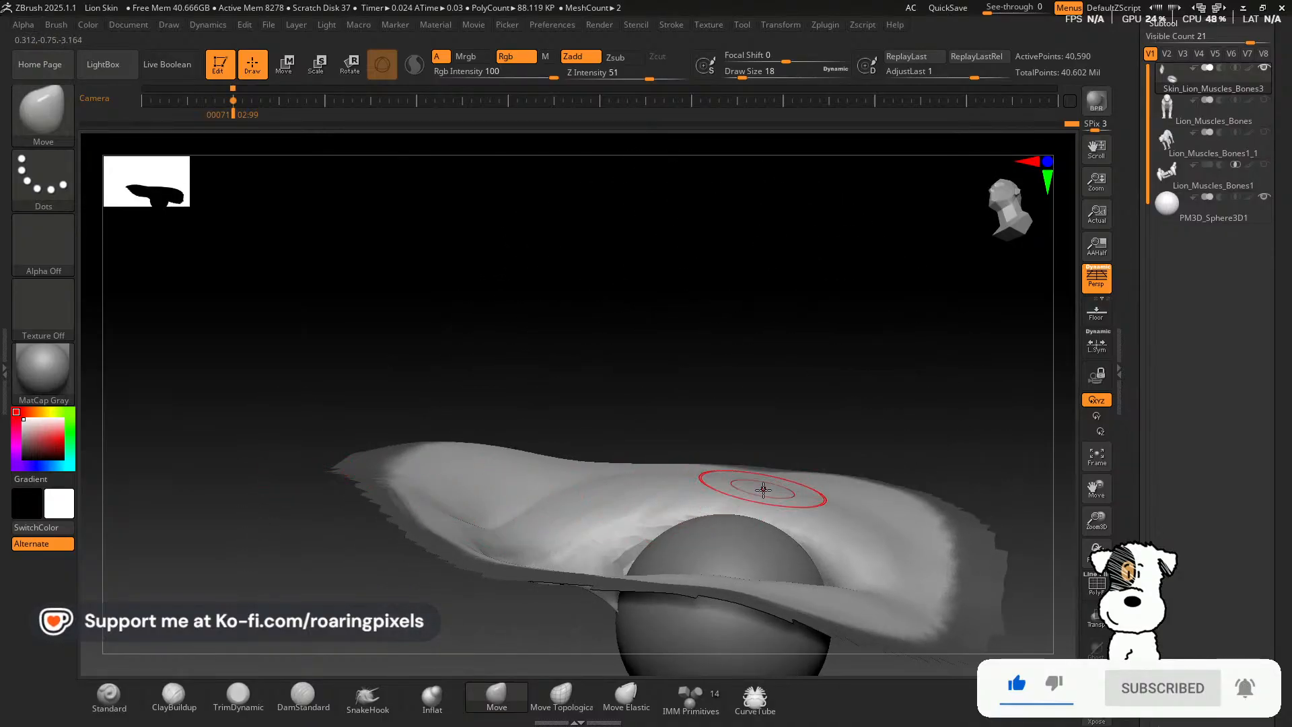
key(bracketright)
key(bracketright)
key(bracketright)
key(bracketleft)
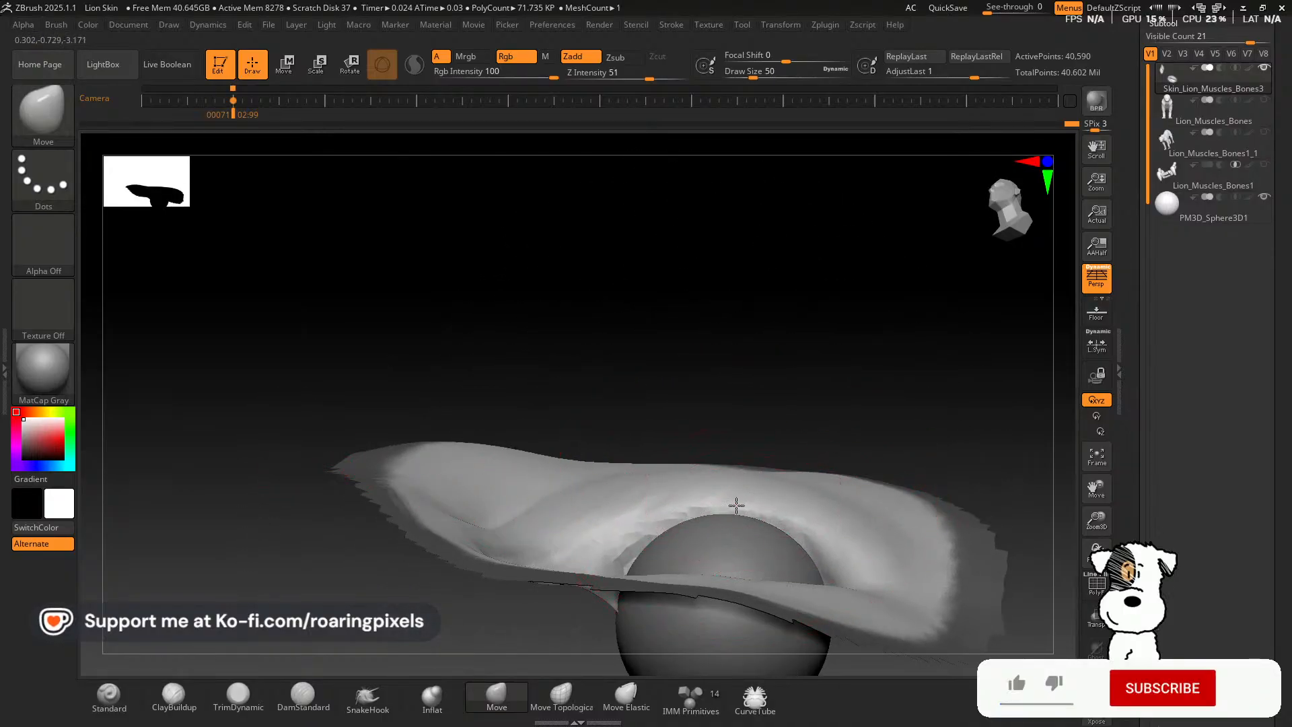
drag(627, 511, 620, 479)
key(bracketleft)
drag(822, 523, 822, 519)
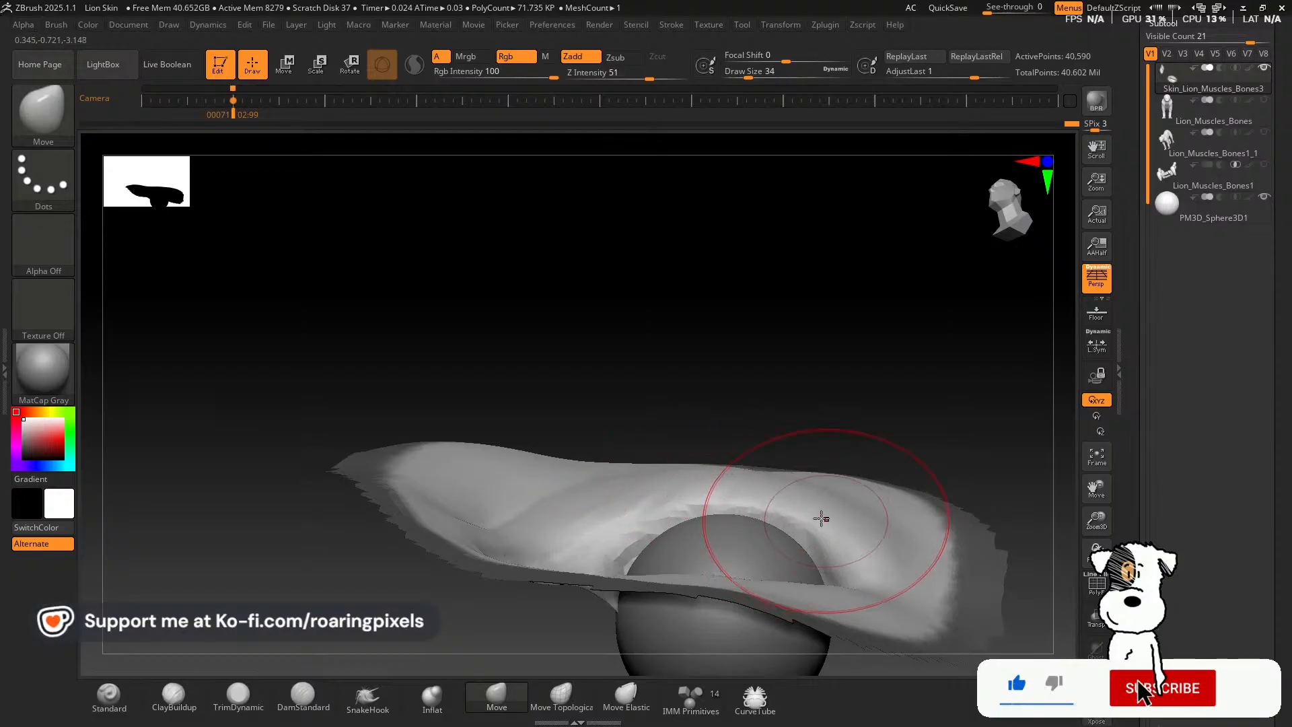
Fit the upper eyelid's inner and outer parts closer around the eyeball with the Move brush at draw size 26.
key(bracketleft)
key(bracketleft)
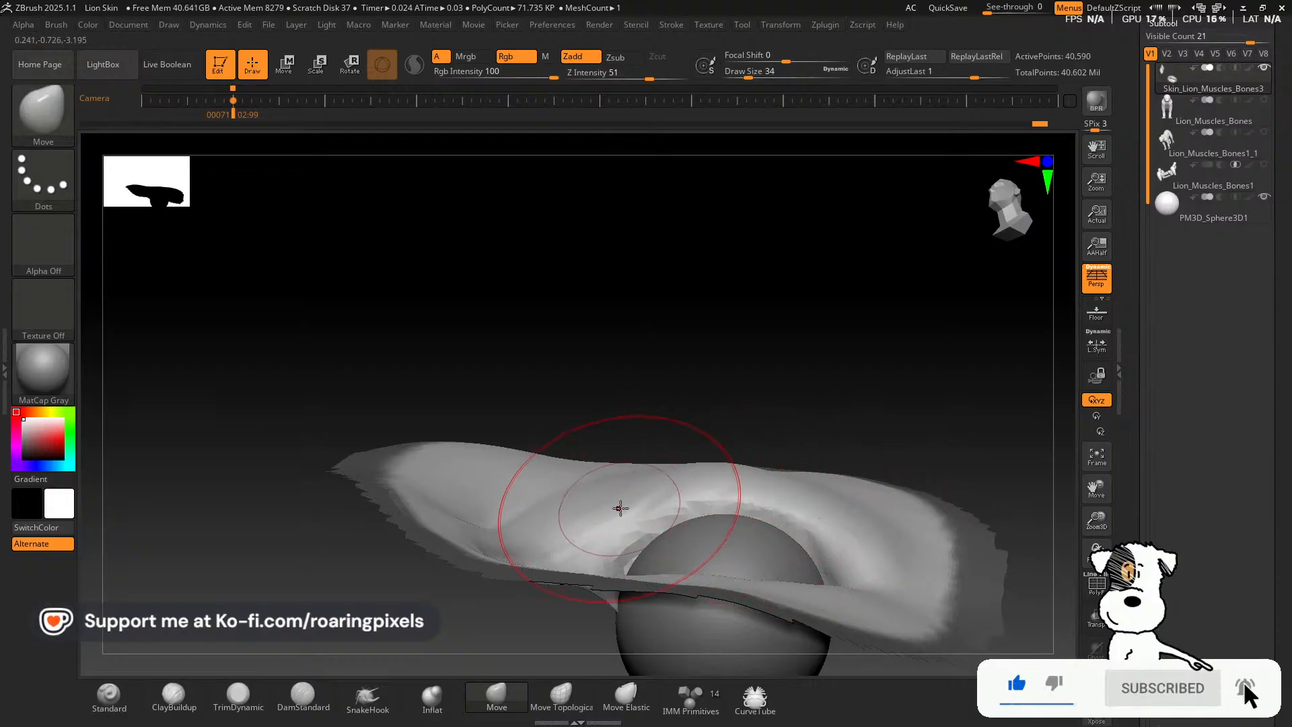
drag(633, 492, 704, 508)
drag(819, 538, 819, 532)
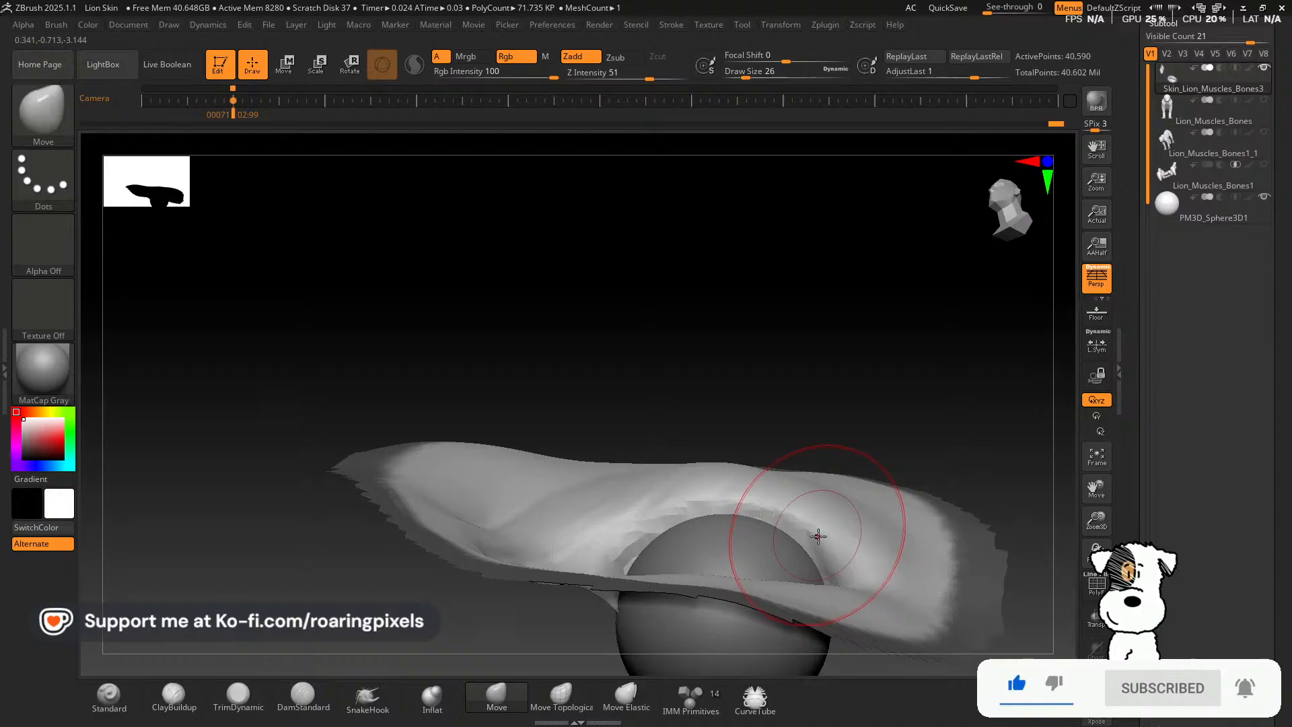
key(bracketleft)
key(bracketleft)
Build up the skin between the inner corner and the eyeball with ClayBuildup at draw sizes 10, 9 and 8.
mouse_move(752, 272)
mouse_down()
mouse_move(757, 467)
mouse_move(794, 312)
mouse_move(770, 404)
mouse_move(700, 403)
mouse_move(698, 300)
mouse_move(735, 387)
mouse_move(367, 640)
mouse_up()
click(174, 696)
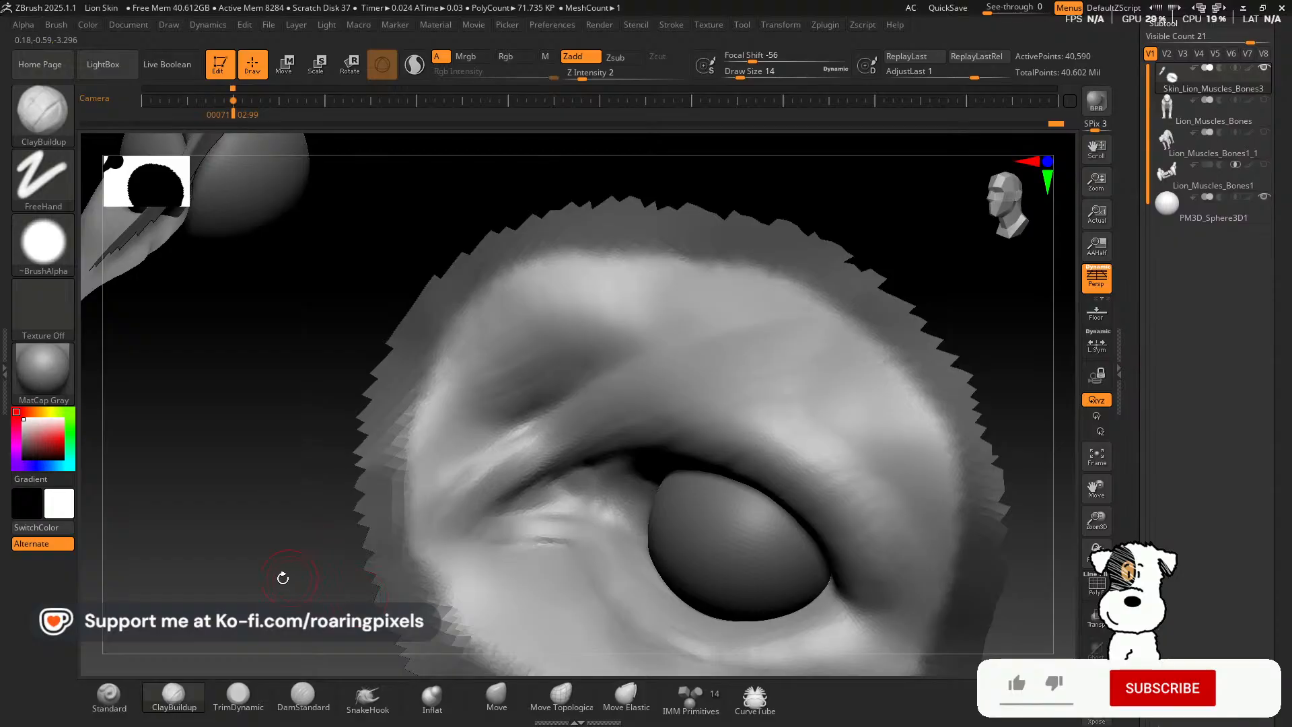
drag(280, 577, 286, 559)
key([)
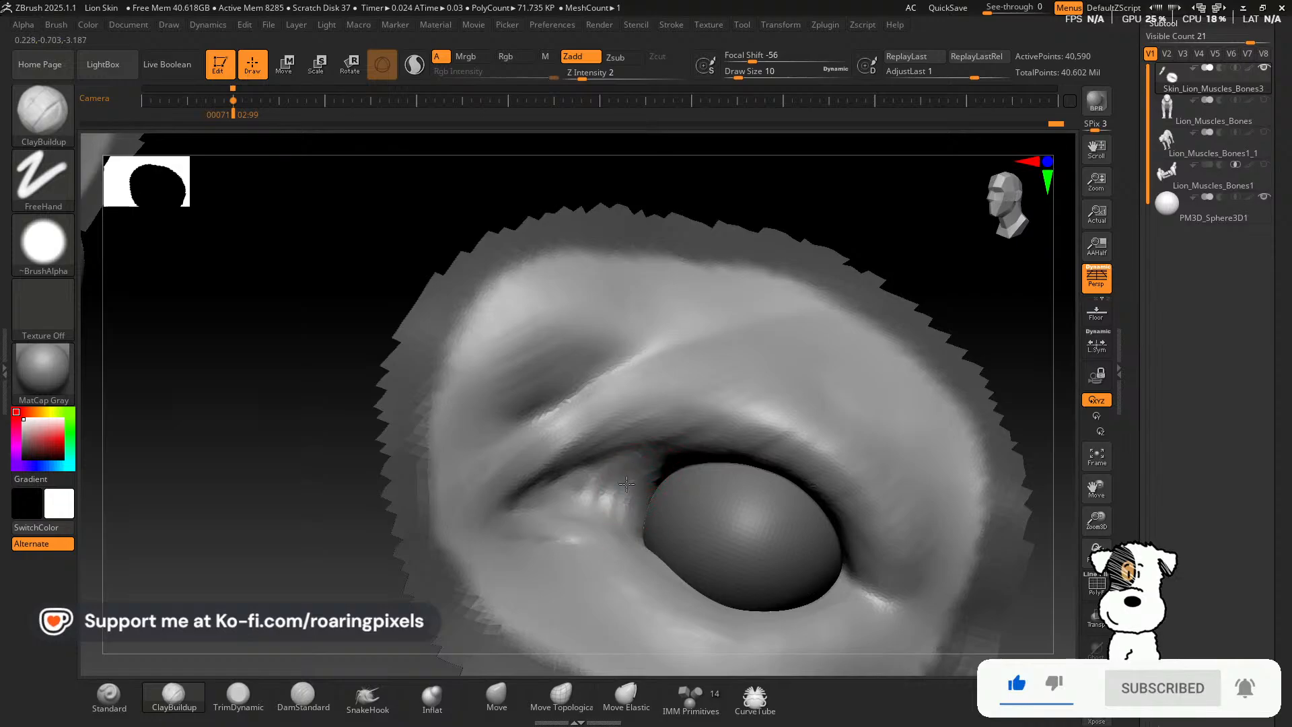
drag(337, 539, 648, 506)
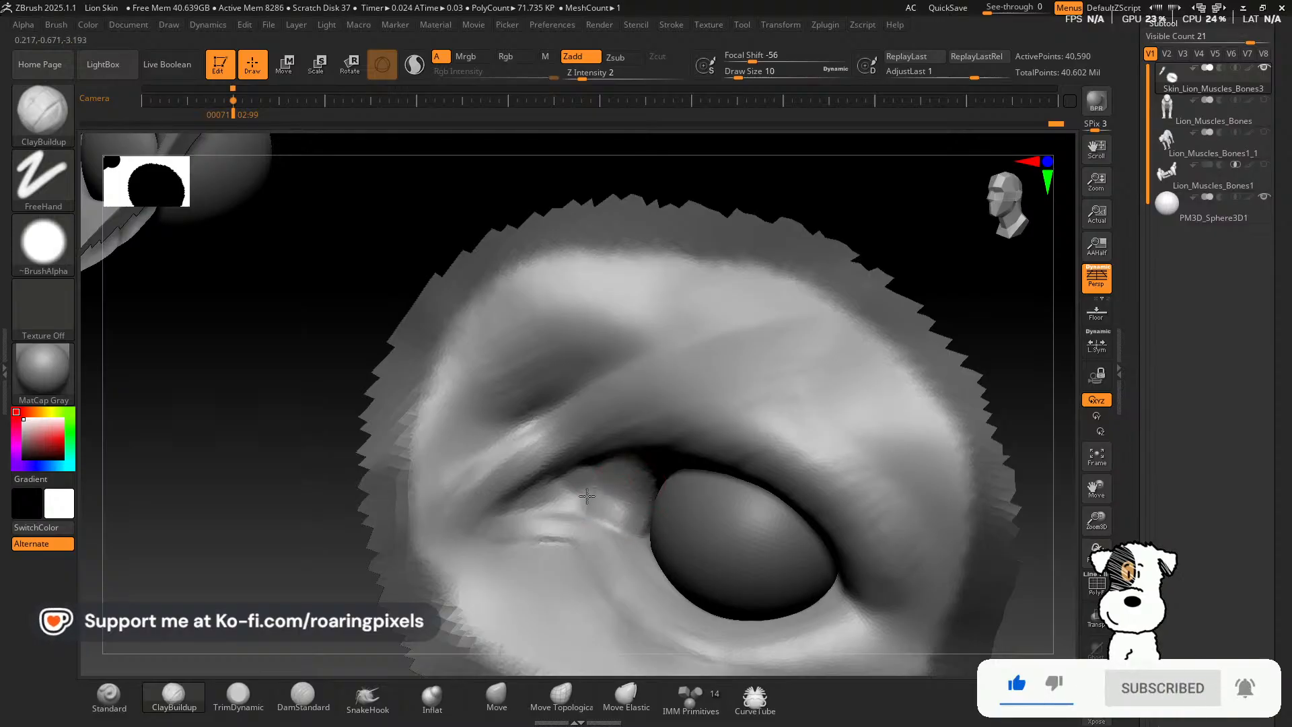
drag(604, 489, 548, 504)
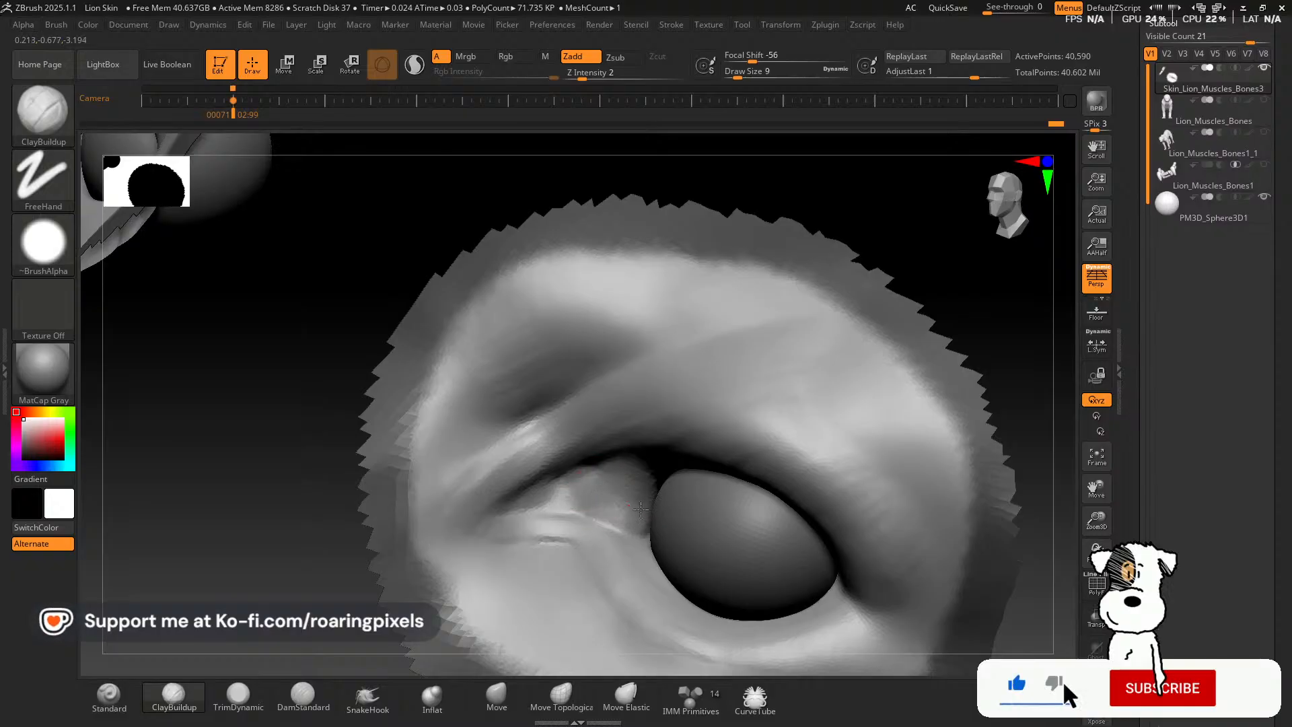
mouse_move(297, 562)
mouse_down()
mouse_move(274, 540)
mouse_move(296, 496)
mouse_move(569, 470)
mouse_move(653, 477)
mouse_move(669, 464)
mouse_move(646, 467)
mouse_move(683, 463)
mouse_up()
mouse_move(353, 464)
mouse_down()
mouse_move(308, 469)
mouse_move(317, 481)
mouse_move(315, 441)
mouse_move(357, 484)
mouse_up()
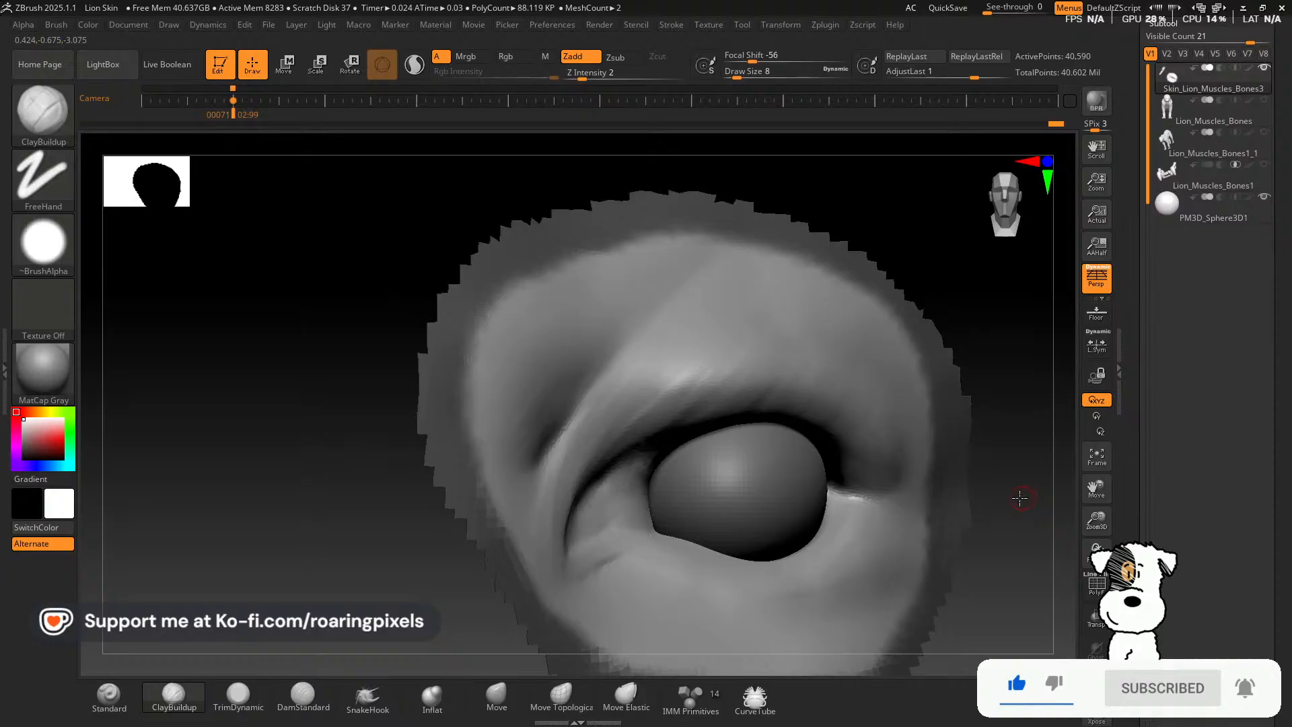
Nudge the inner-corner skin edge against the eyeball with the Move brush at draw size 9.
drag(1016, 496, 1002, 525)
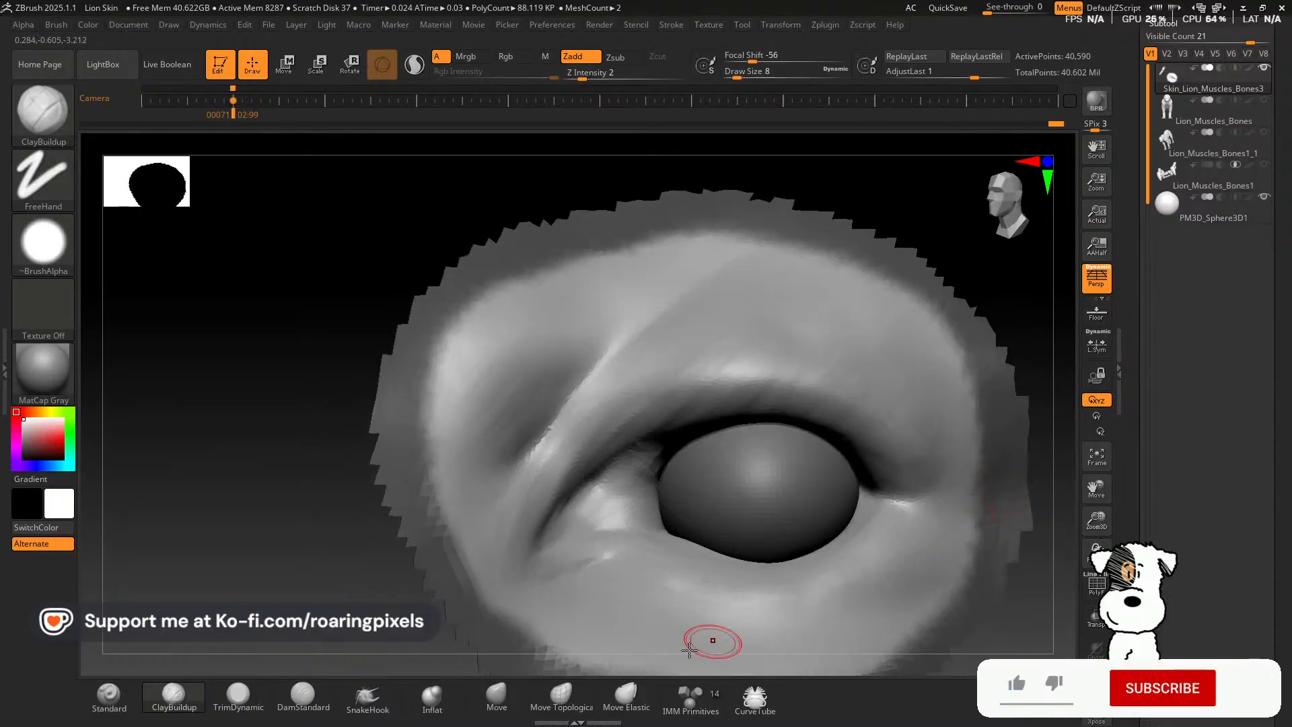
click(495, 707)
drag(657, 504, 649, 504)
key(bracketleft)
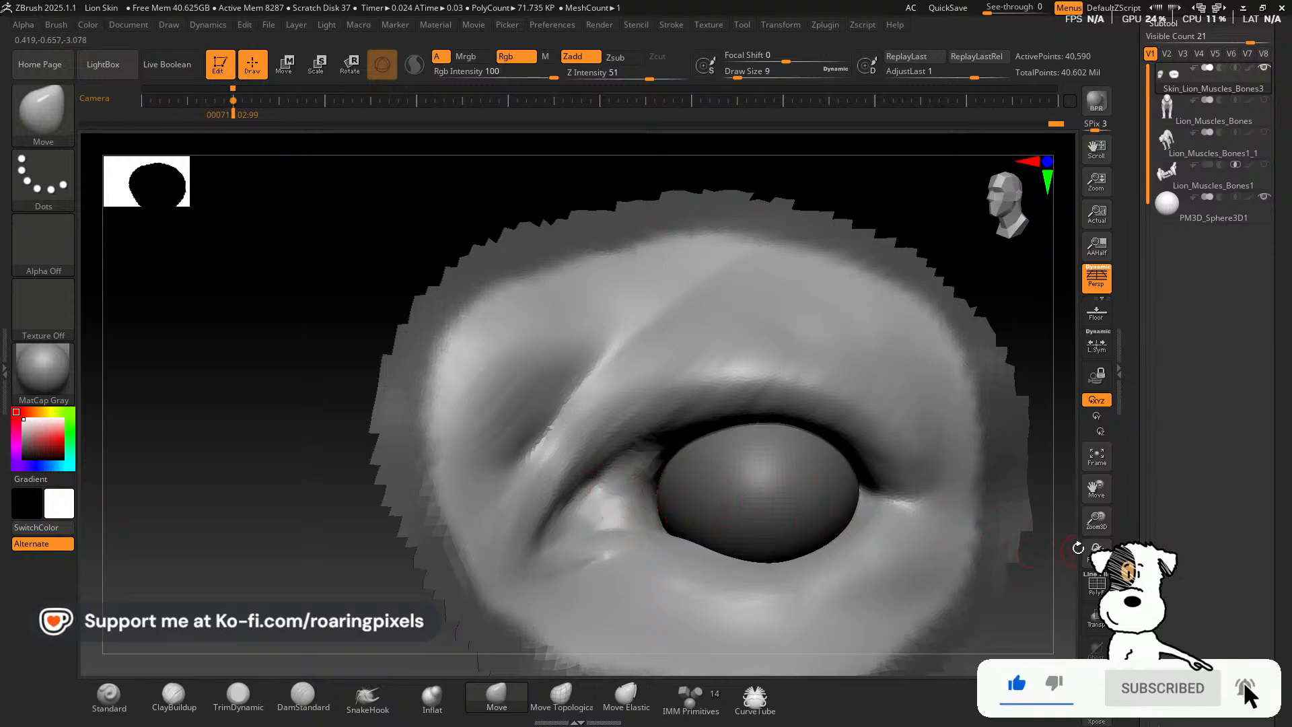
Sculpt the crease running outward from the eye's outer corner with ClayBuildup at draw sizes 10 and 9.
drag(1097, 522, 1062, 476)
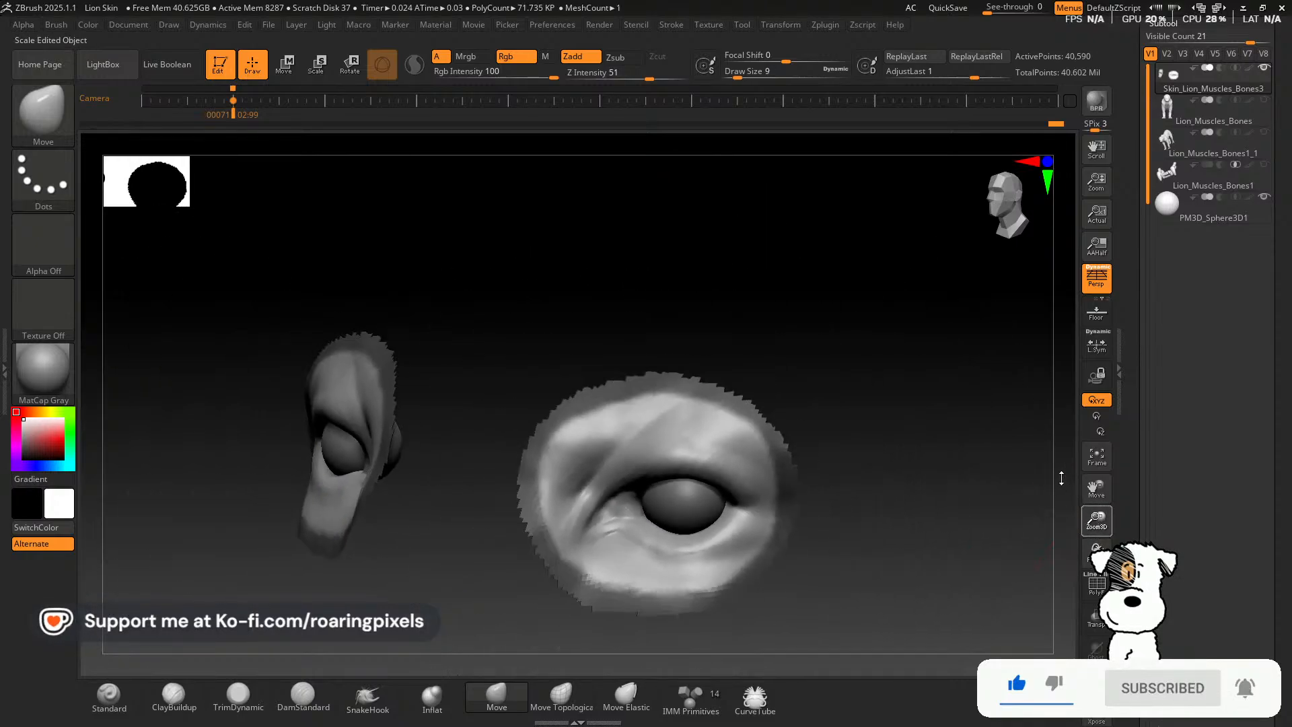
mouse_move(963, 484)
mouse_down()
mouse_move(935, 499)
mouse_move(938, 539)
mouse_move(860, 450)
mouse_move(957, 462)
mouse_move(915, 470)
mouse_move(911, 396)
mouse_move(896, 519)
mouse_move(955, 511)
mouse_up()
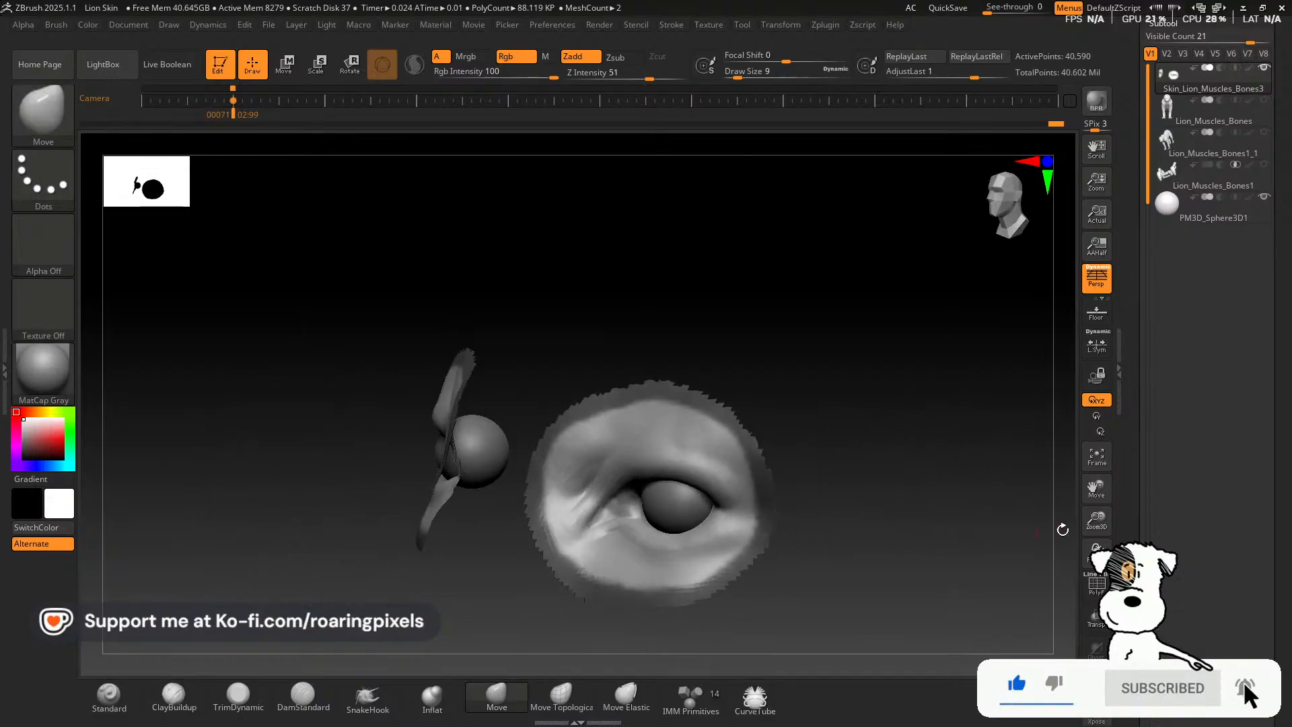
drag(1097, 520, 1131, 632)
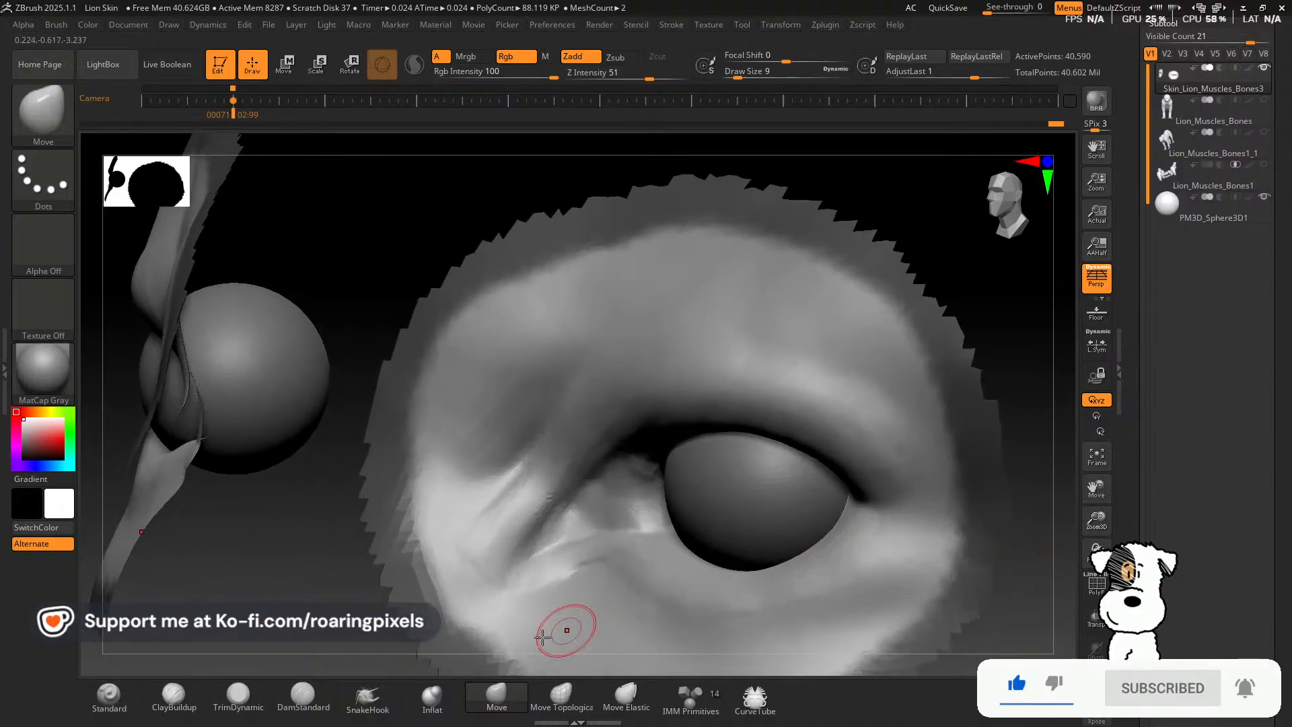
click(173, 697)
key(])
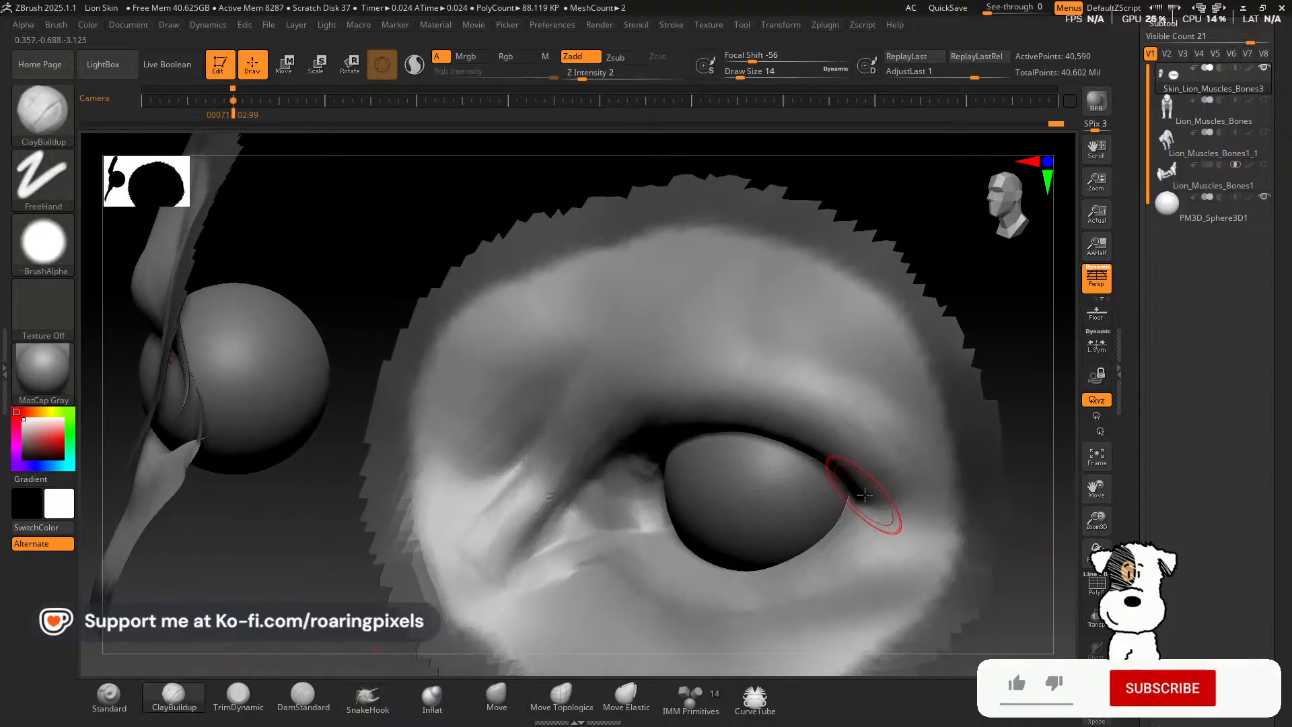
key([)
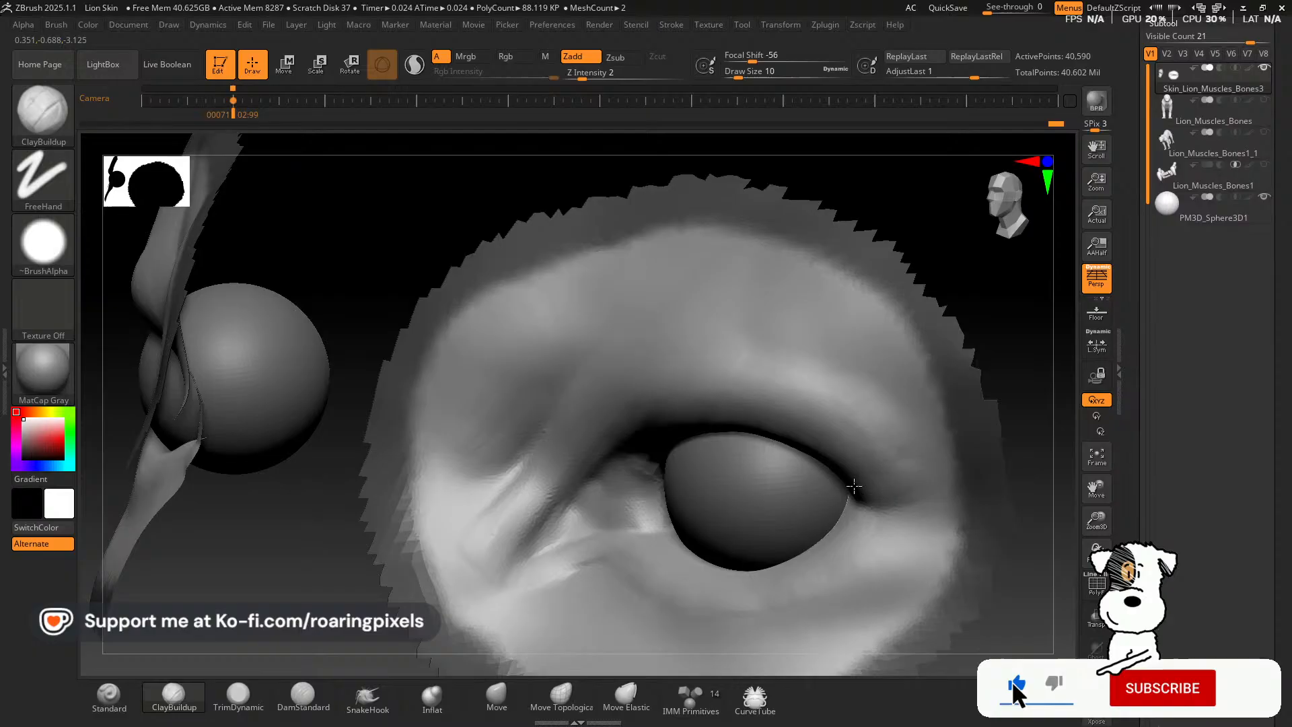
key([)
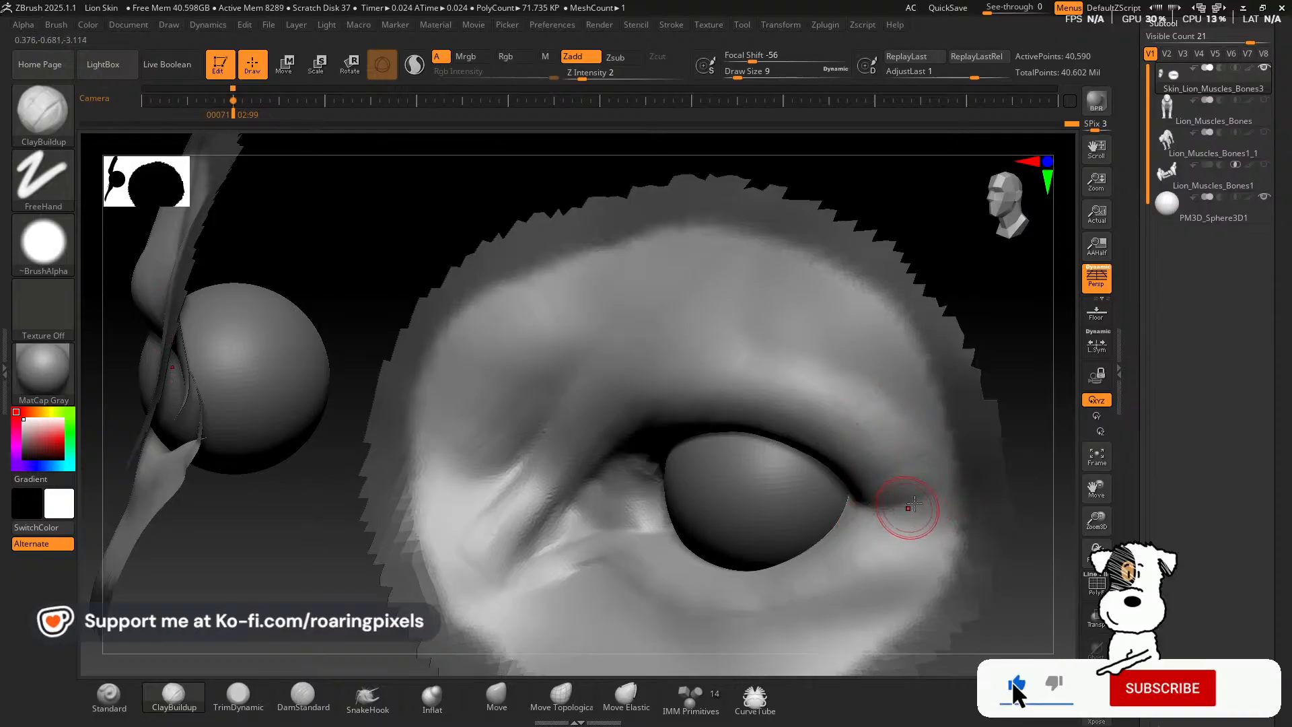
mouse_move(998, 335)
mouse_down()
mouse_move(969, 363)
mouse_move(1013, 380)
mouse_up()
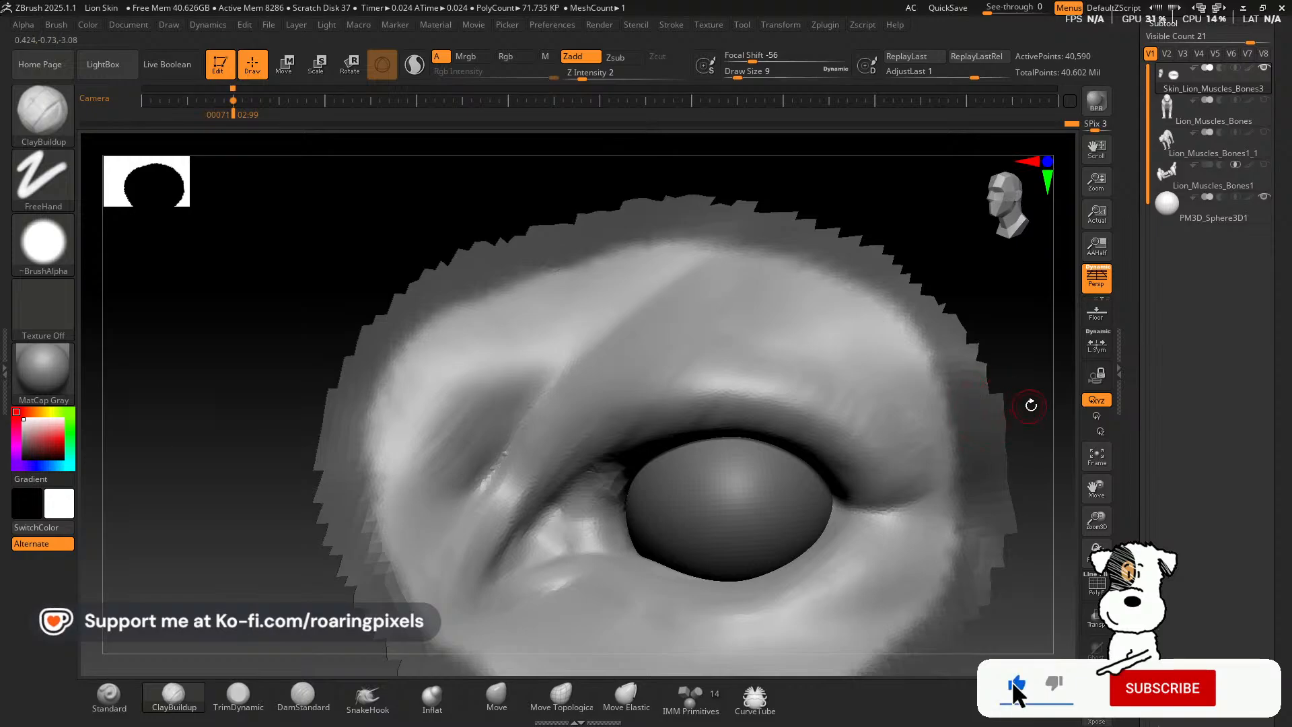
Flatten the upper eyelid's rim and the area above the inner corner with TrimDynamic at draw size 9.
mouse_move(1029, 404)
mouse_down()
mouse_move(1030, 366)
mouse_move(1030, 391)
mouse_up()
click(249, 697)
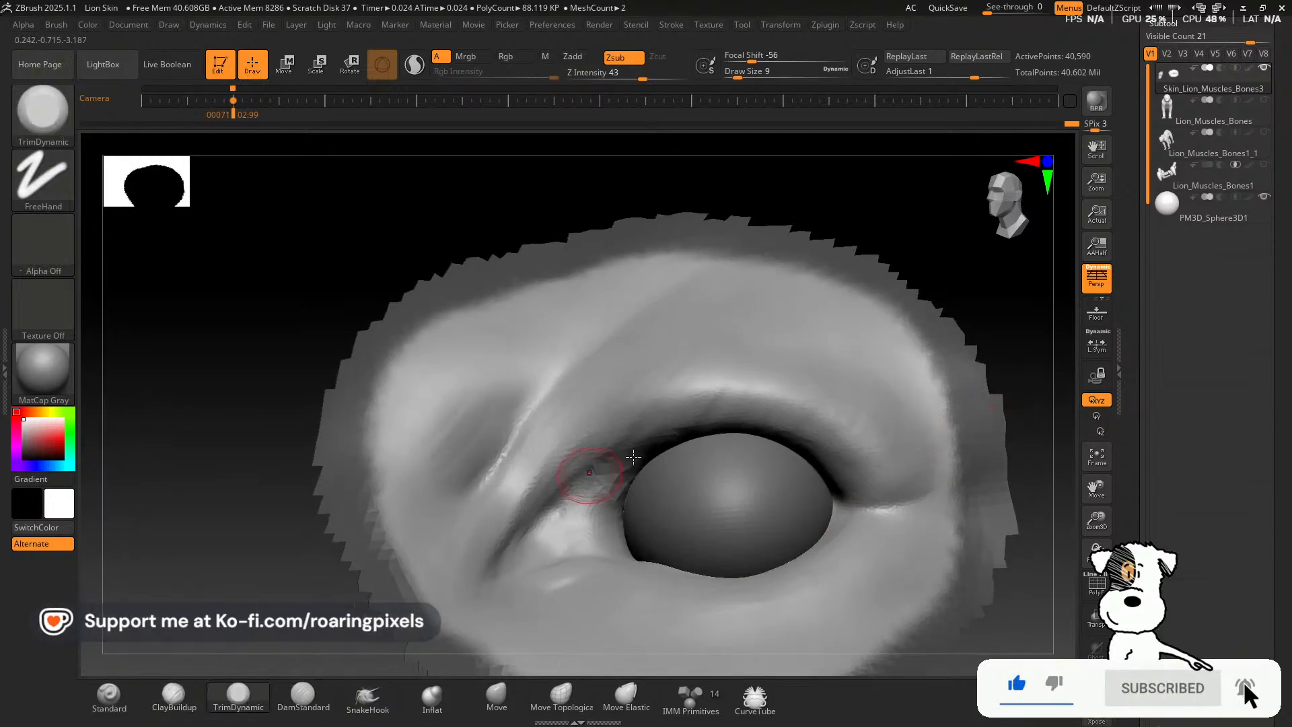
key(bracketright)
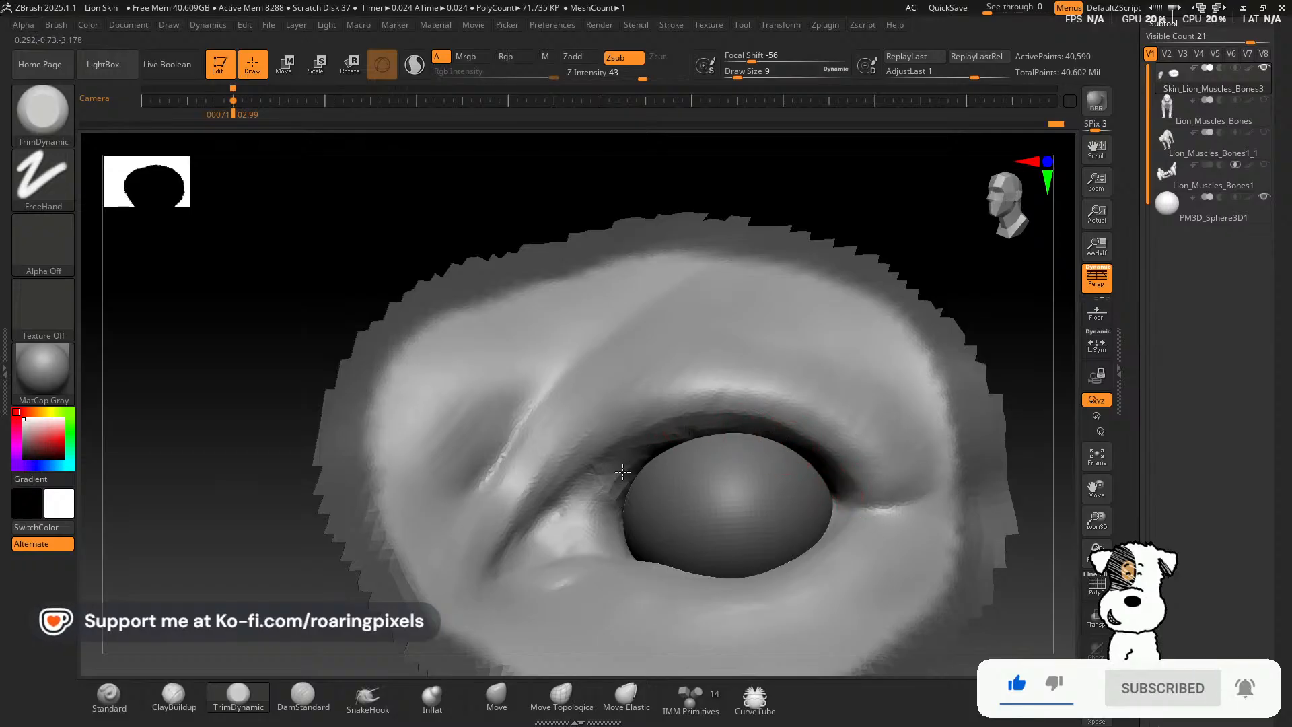
drag(946, 301, 947, 298)
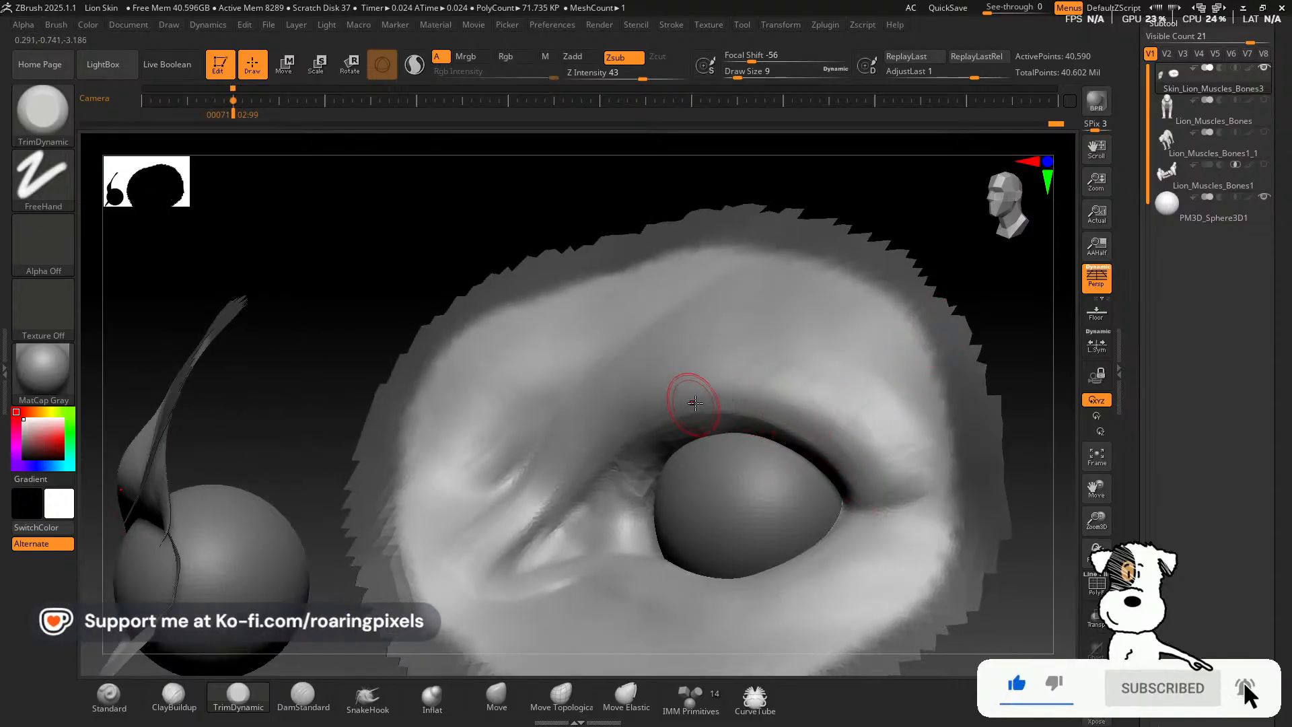
drag(366, 272, 412, 292)
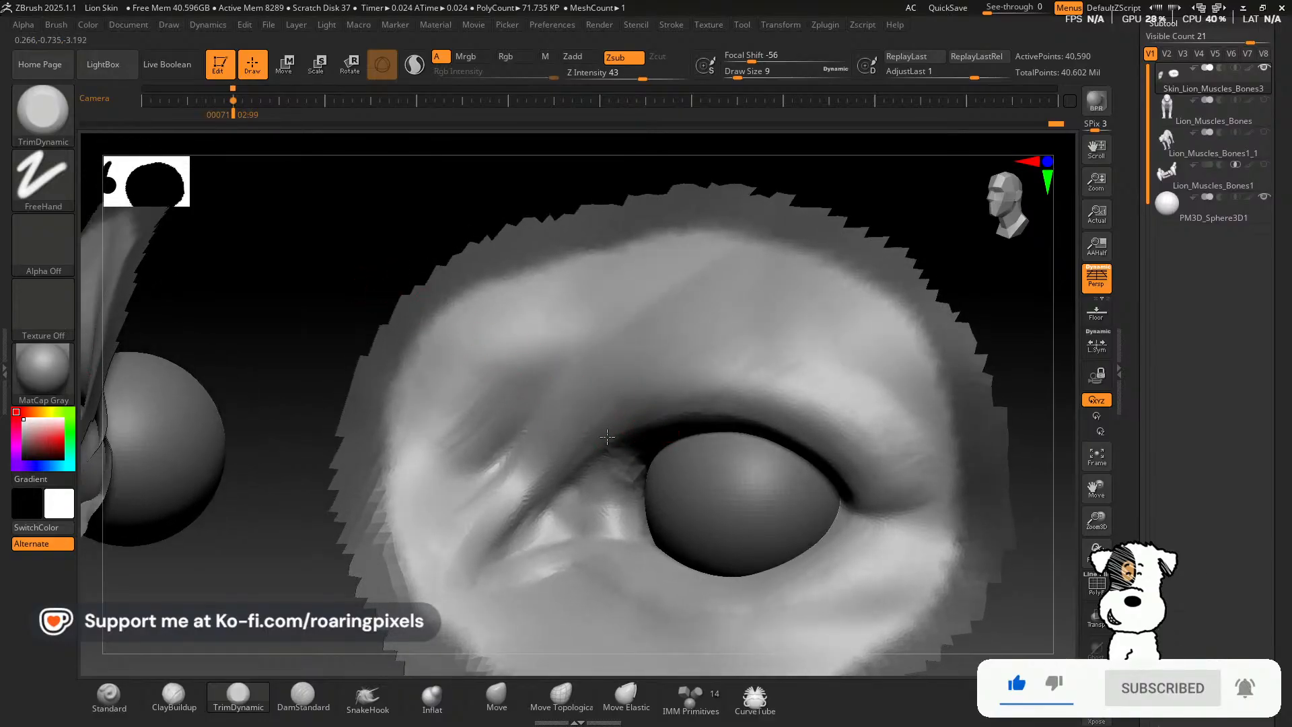
drag(300, 237, 357, 259)
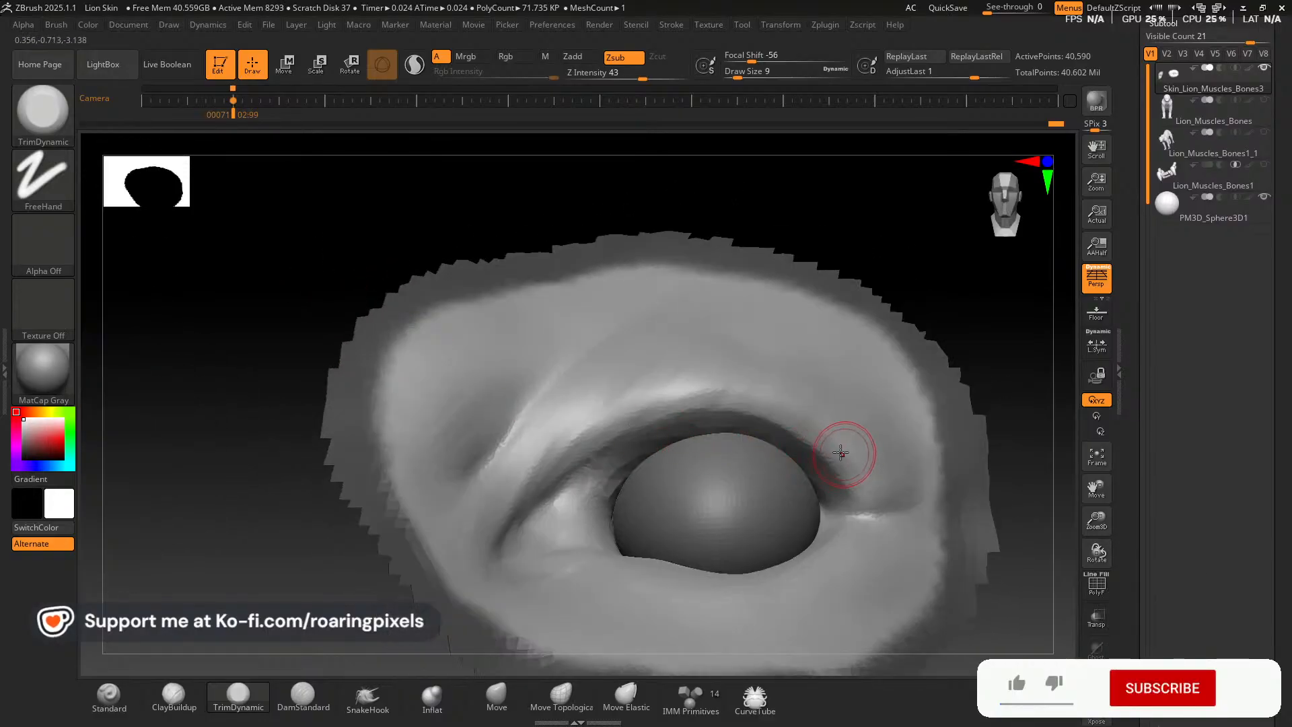
Build up the lower eyelid's rim along the eyeball with ClayBuildup at draw sizes 7 and 6.
drag(986, 400, 990, 448)
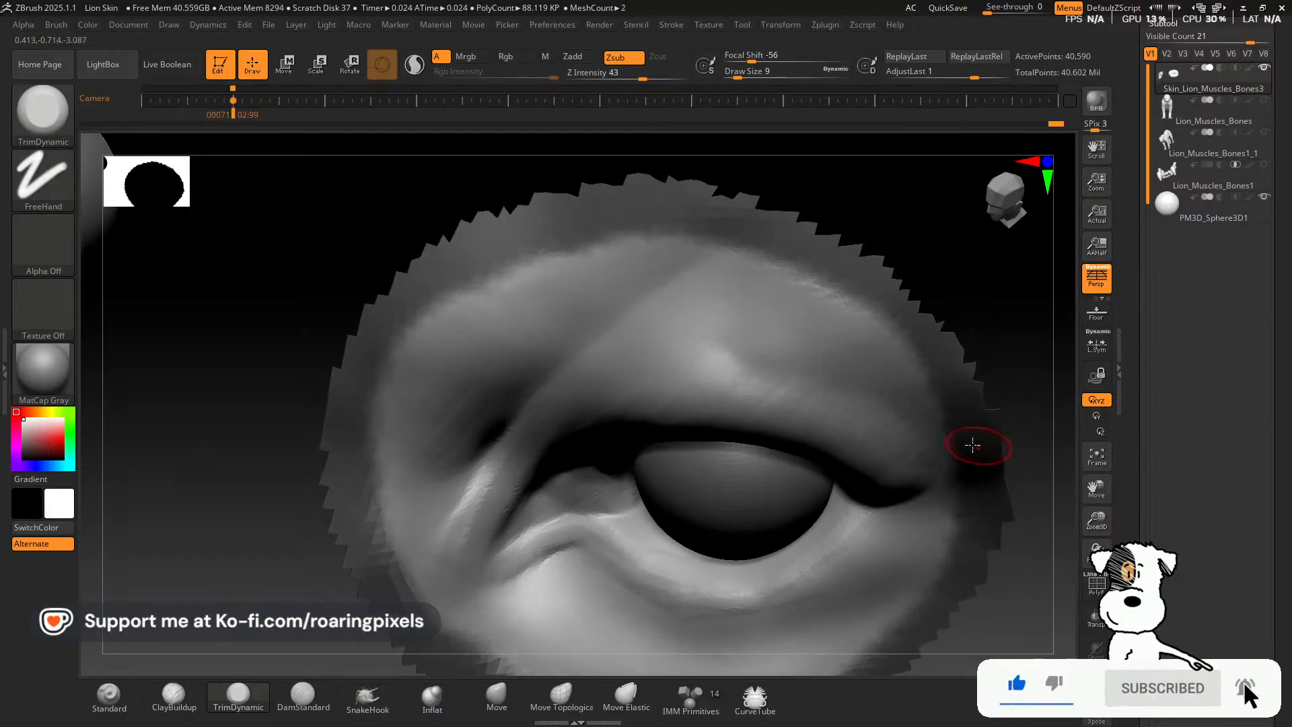
click(124, 702)
click(178, 703)
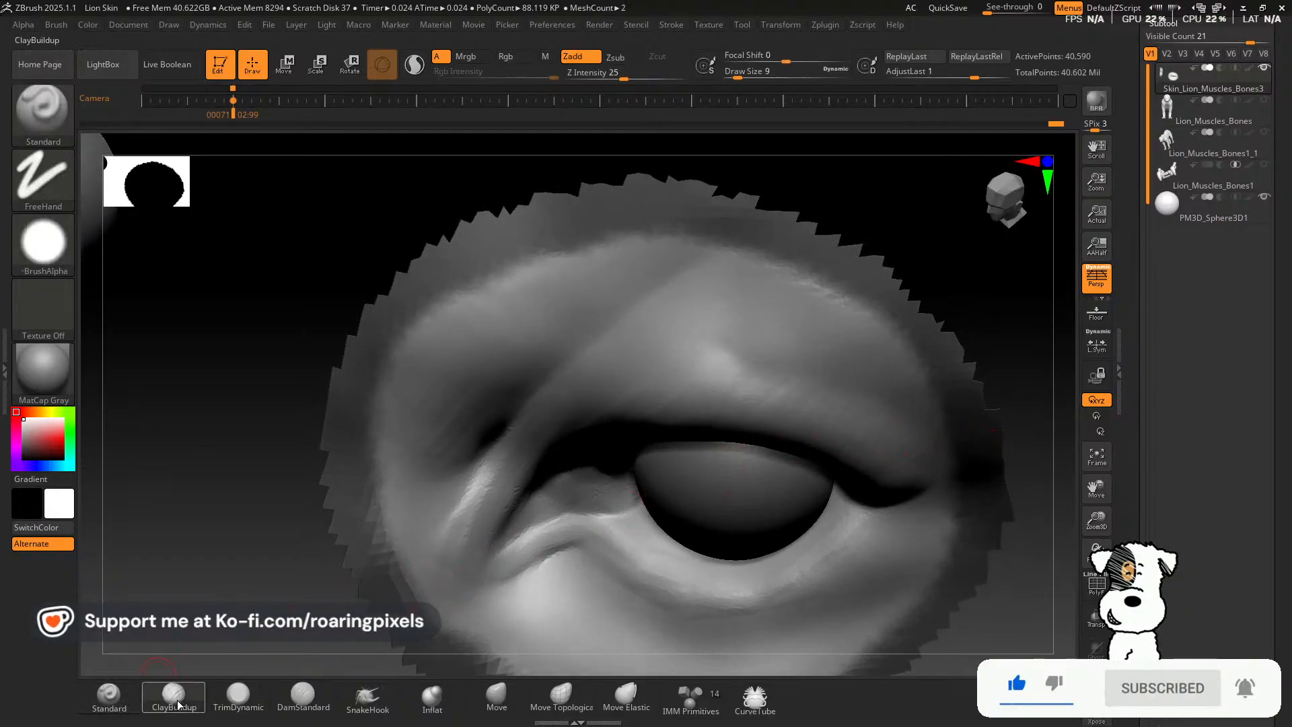
key(bracketleft)
drag(846, 508, 814, 537)
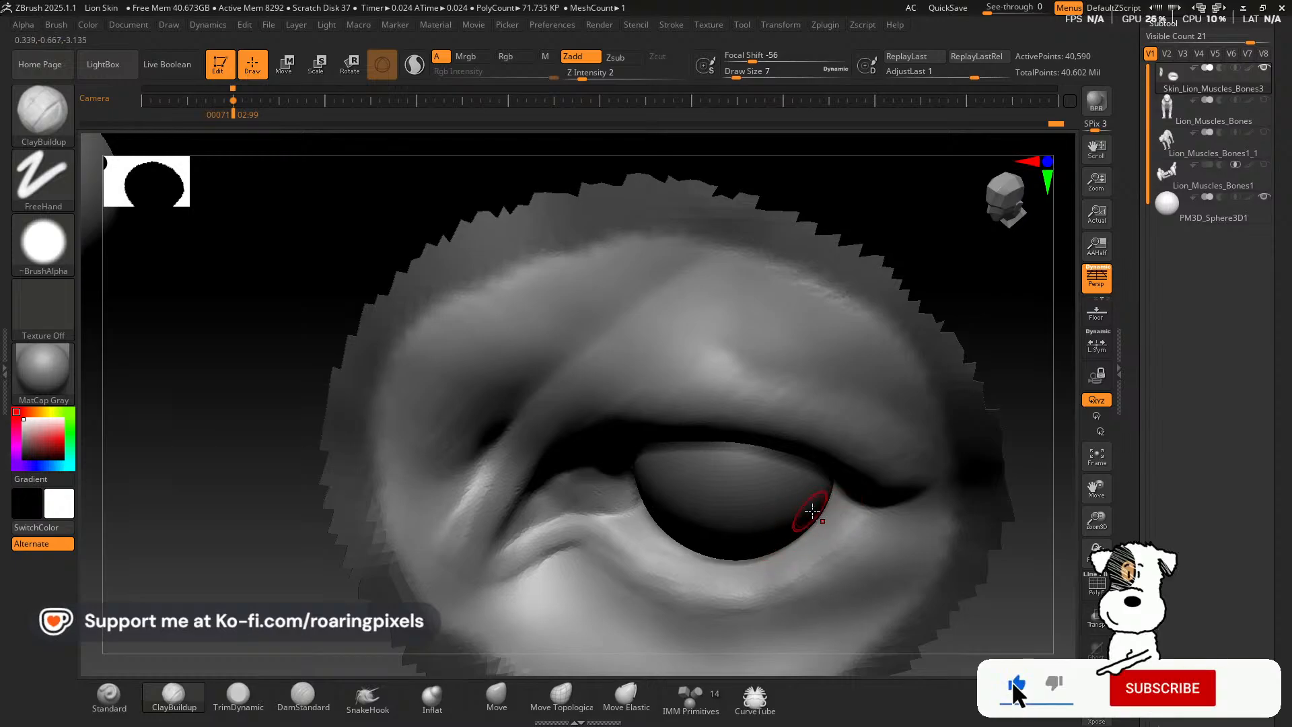
key(bracketleft)
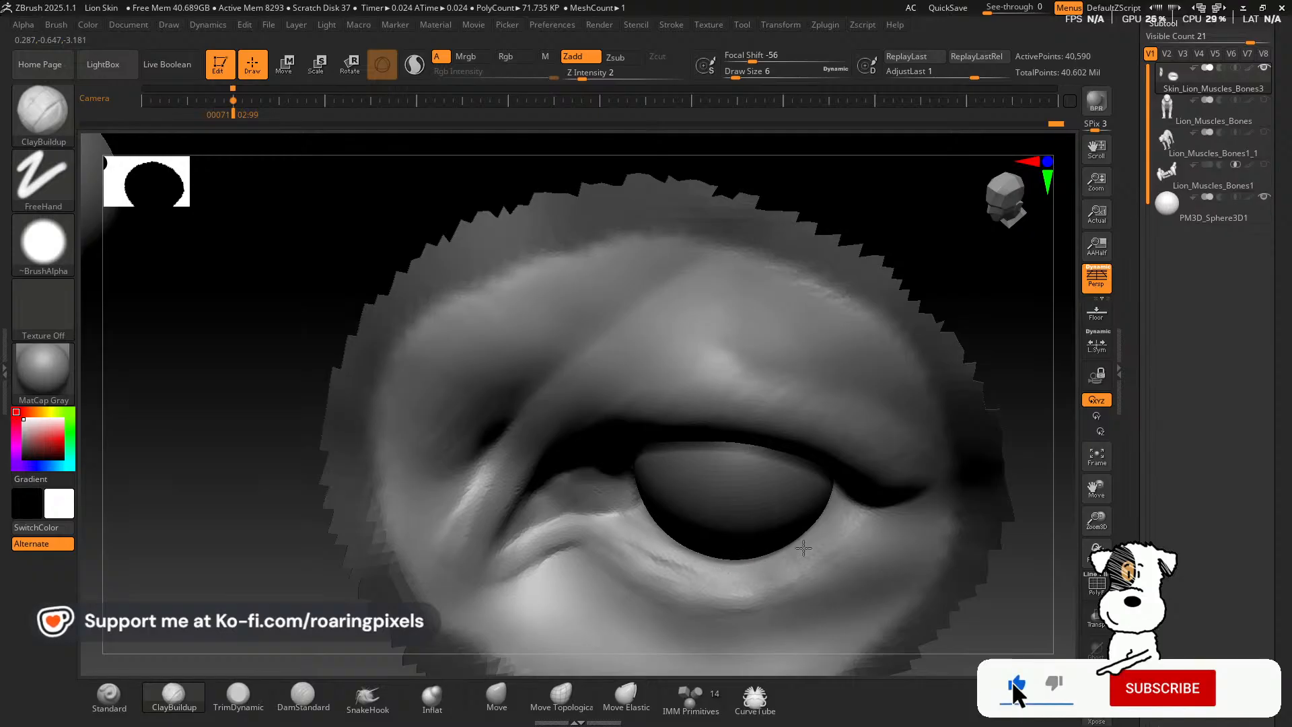
Thicken the lower eyelid's rim toward the outer corner with ClayBuildup strokes at draw size 6.
drag(313, 560, 740, 532)
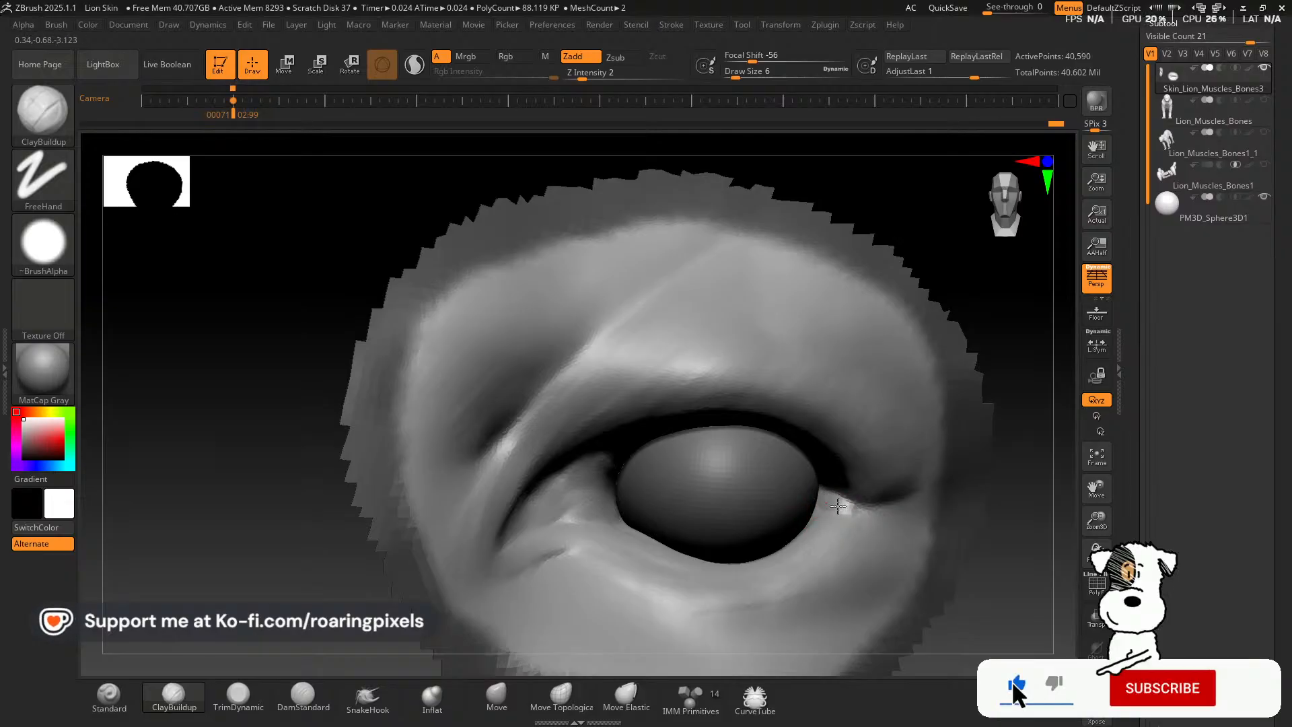
drag(834, 523, 837, 498)
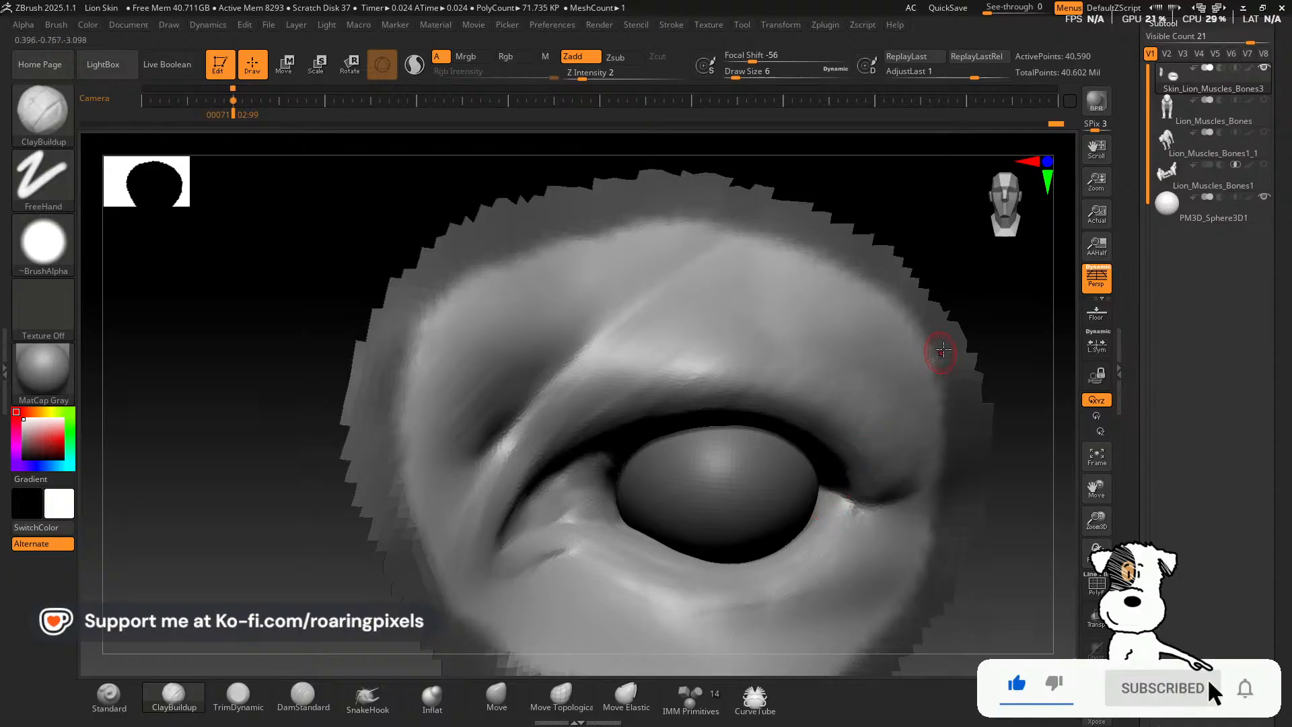
drag(1000, 311, 1001, 295)
drag(843, 517, 801, 536)
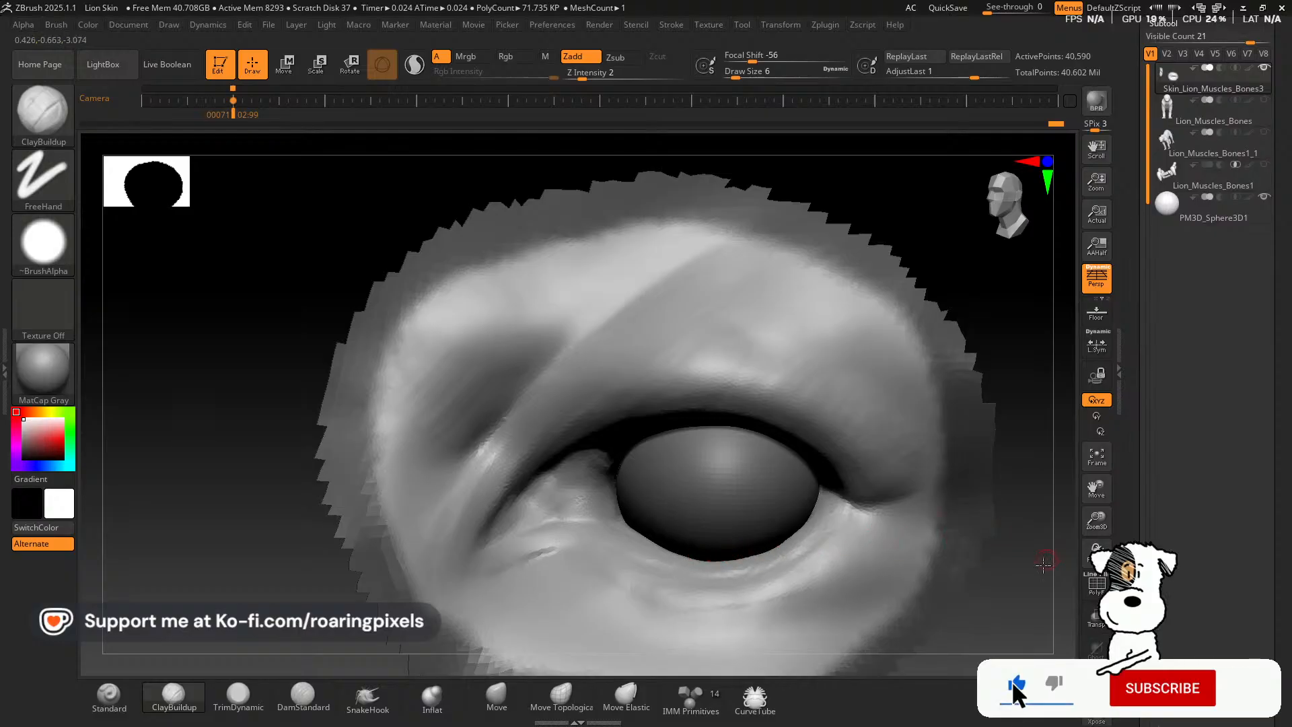
drag(1041, 565, 1013, 572)
Smooth the lower eyelid's rim and the fold beneath it at draw size 6.
key(shift)
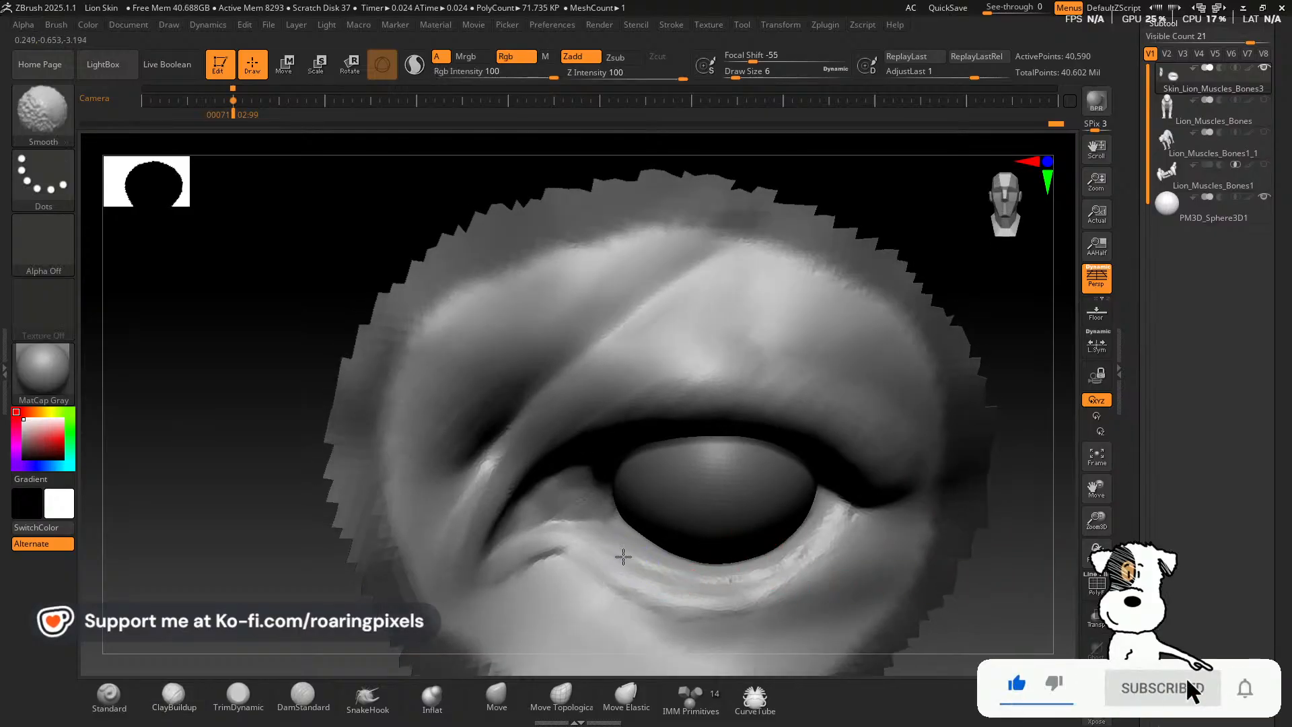
shift+drag(737, 571, 826, 518)
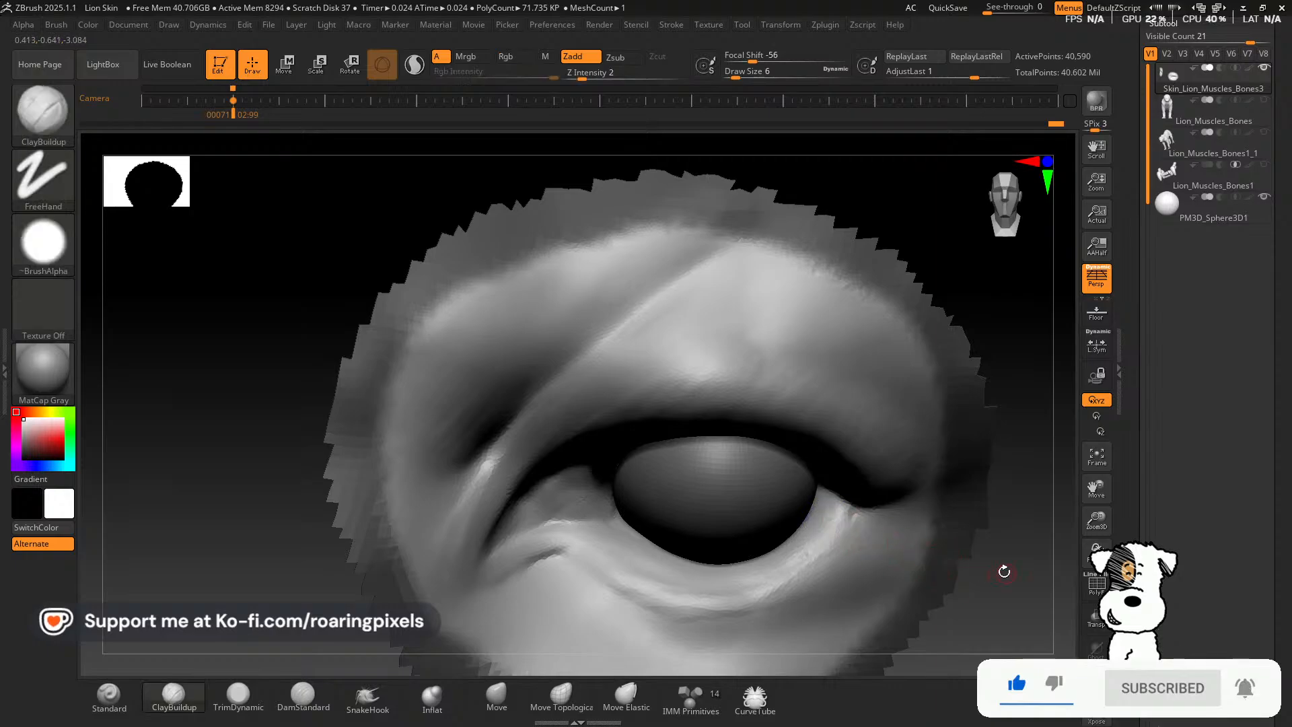
key(shift)
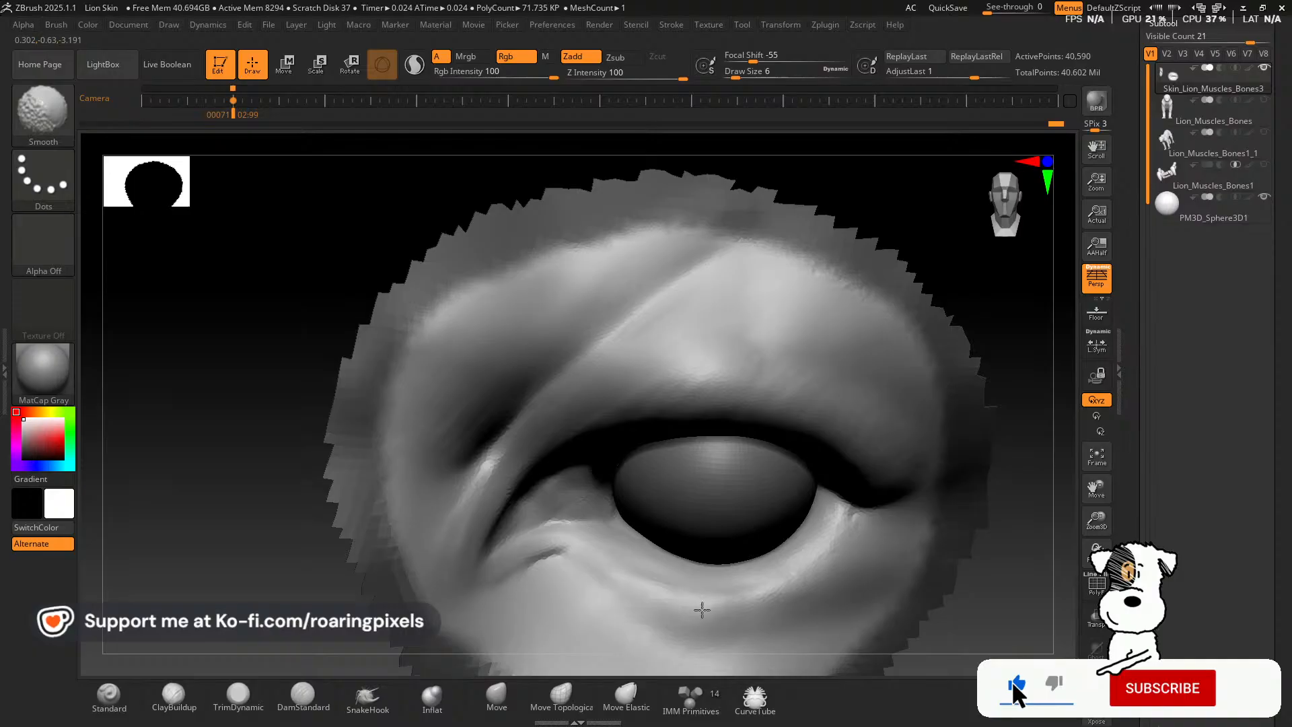
mouse_move(702, 610)
shift+mouse_down()
mouse_move(828, 572)
mouse_move(855, 526)
shift+mouse_up()
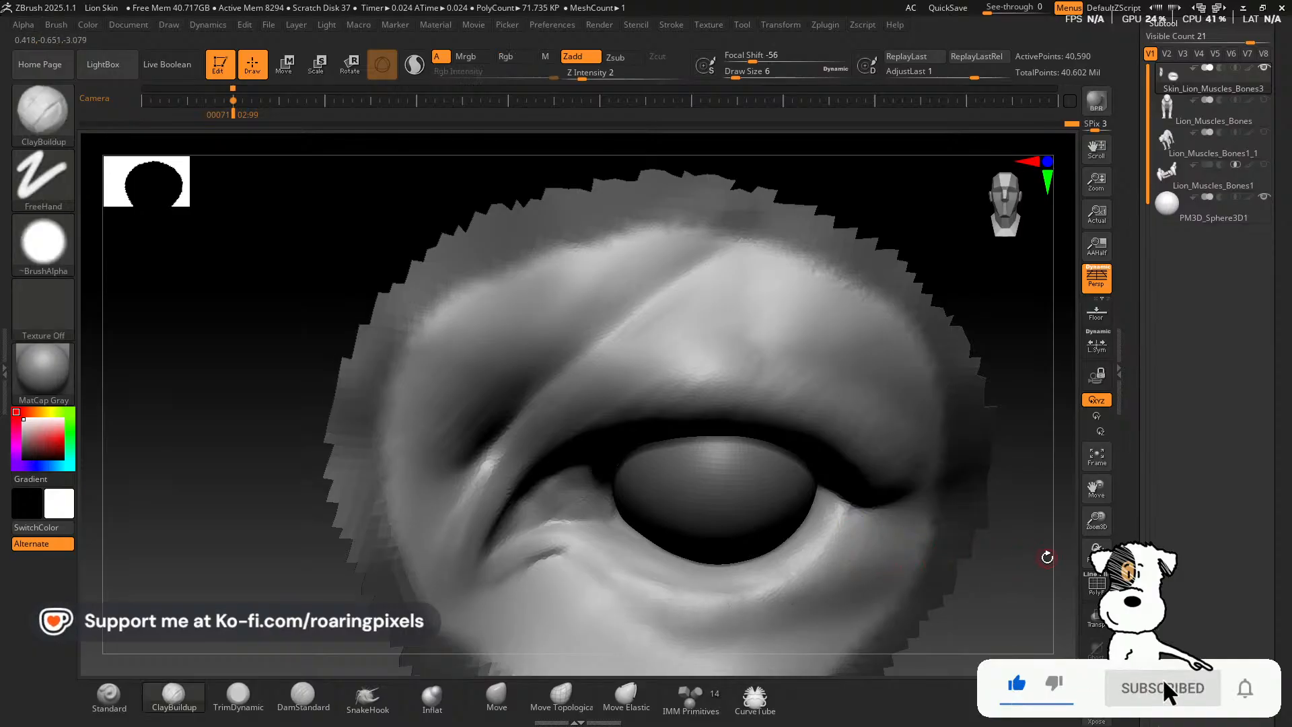
mouse_move(1047, 557)
mouse_down()
mouse_move(1012, 539)
mouse_move(1043, 593)
mouse_move(1064, 552)
mouse_move(1007, 542)
mouse_move(983, 562)
mouse_move(1008, 548)
mouse_up()
click(108, 693)
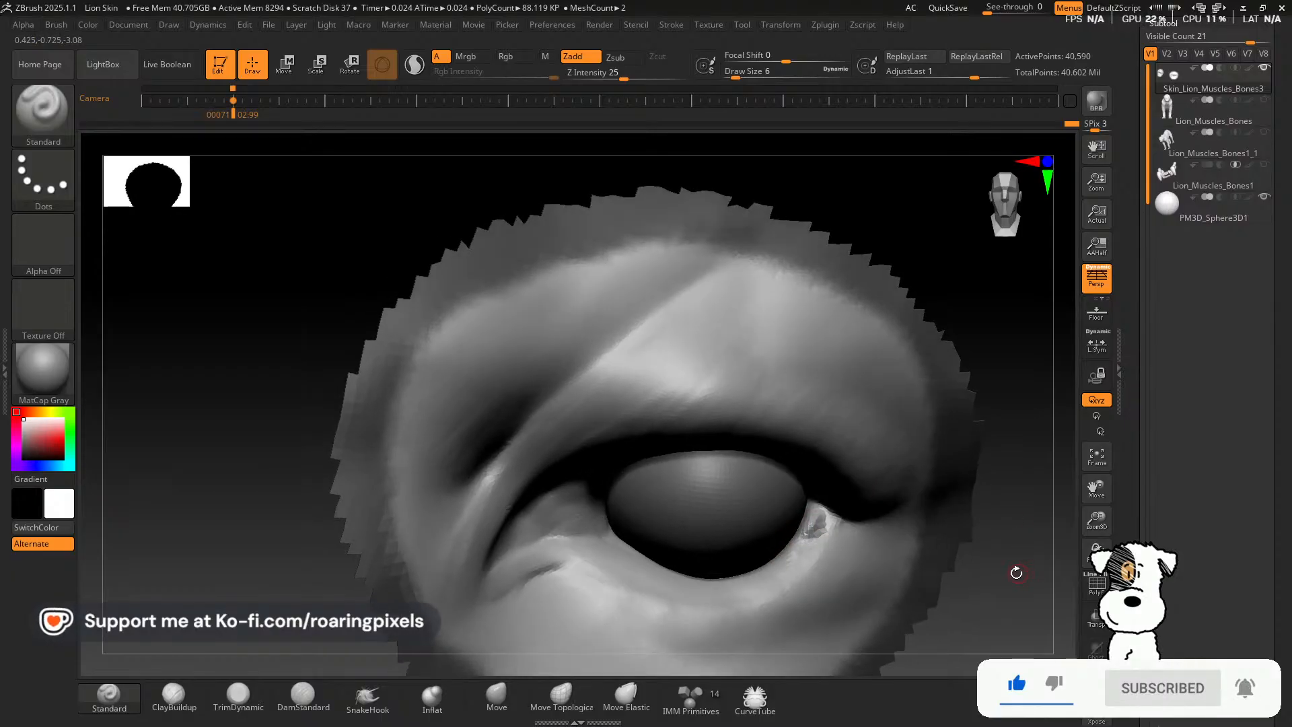
key(ctrl)
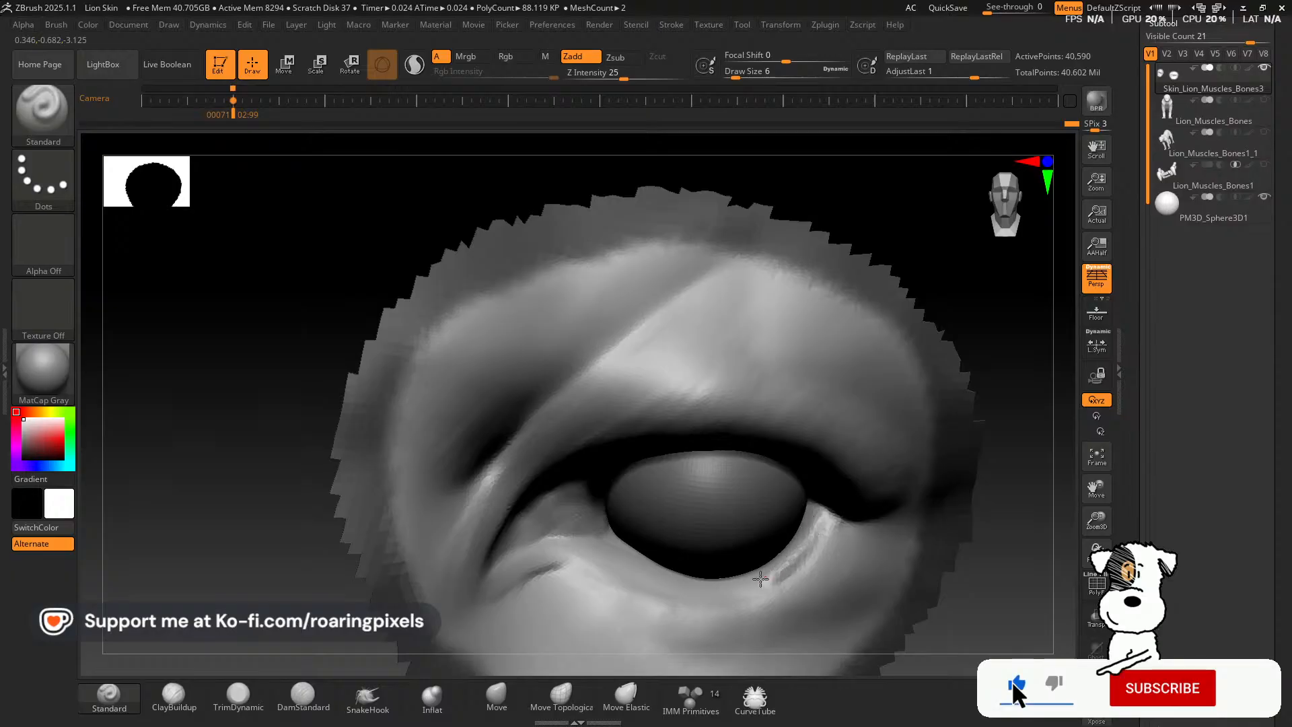
key(ctrl+z)
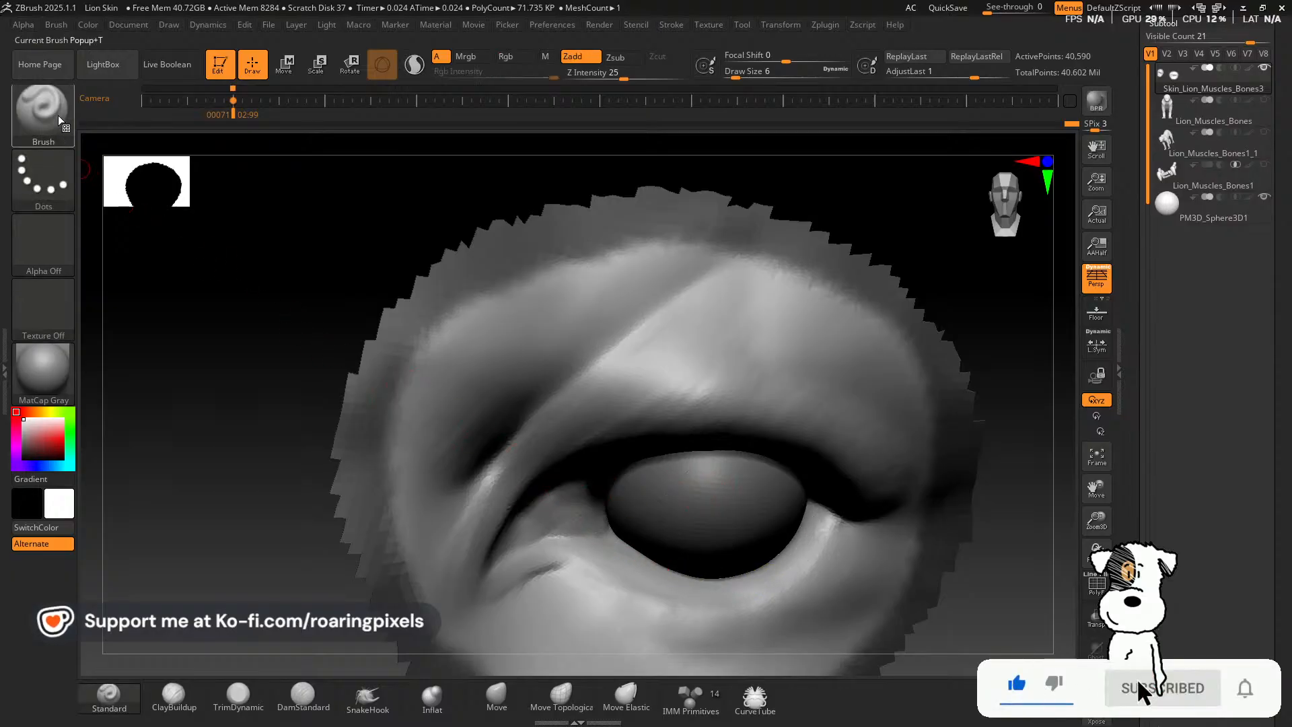
Raise the lower eyelid's rim along the eyeball with the Layer brush at draw sizes 6 and 5.
click(59, 119)
click(599, 162)
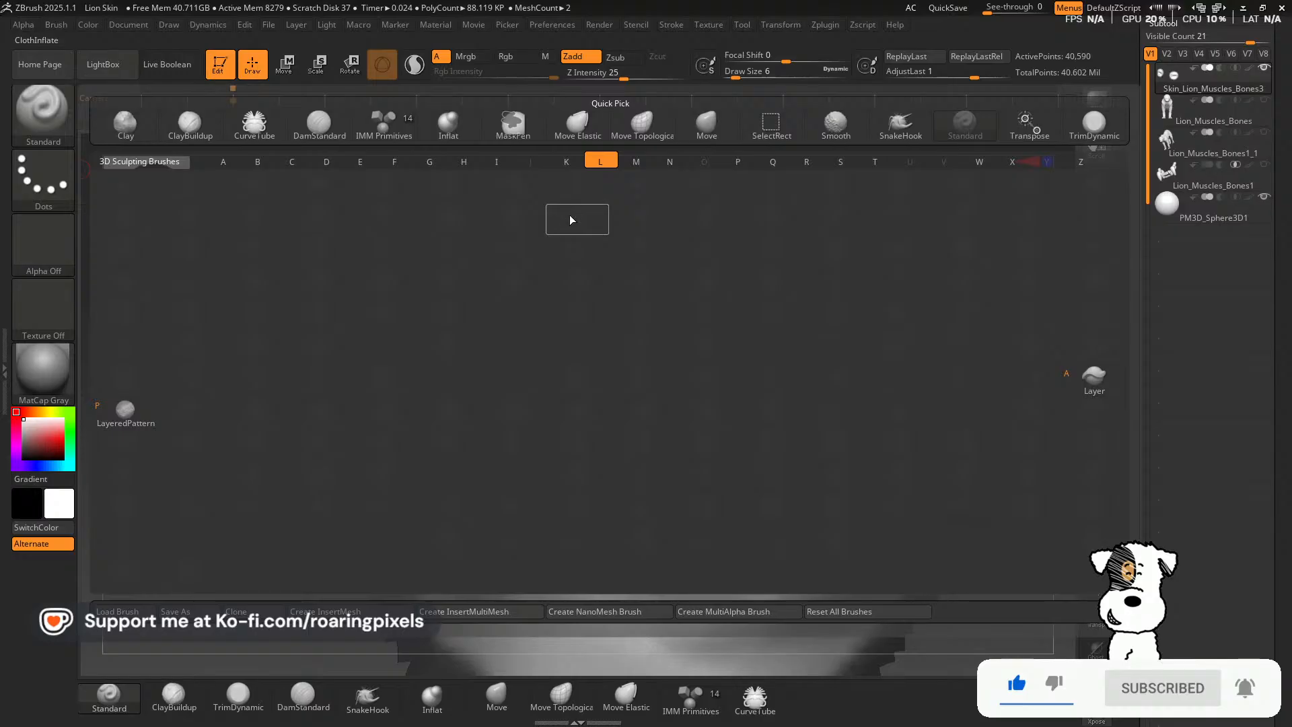
click(1071, 379)
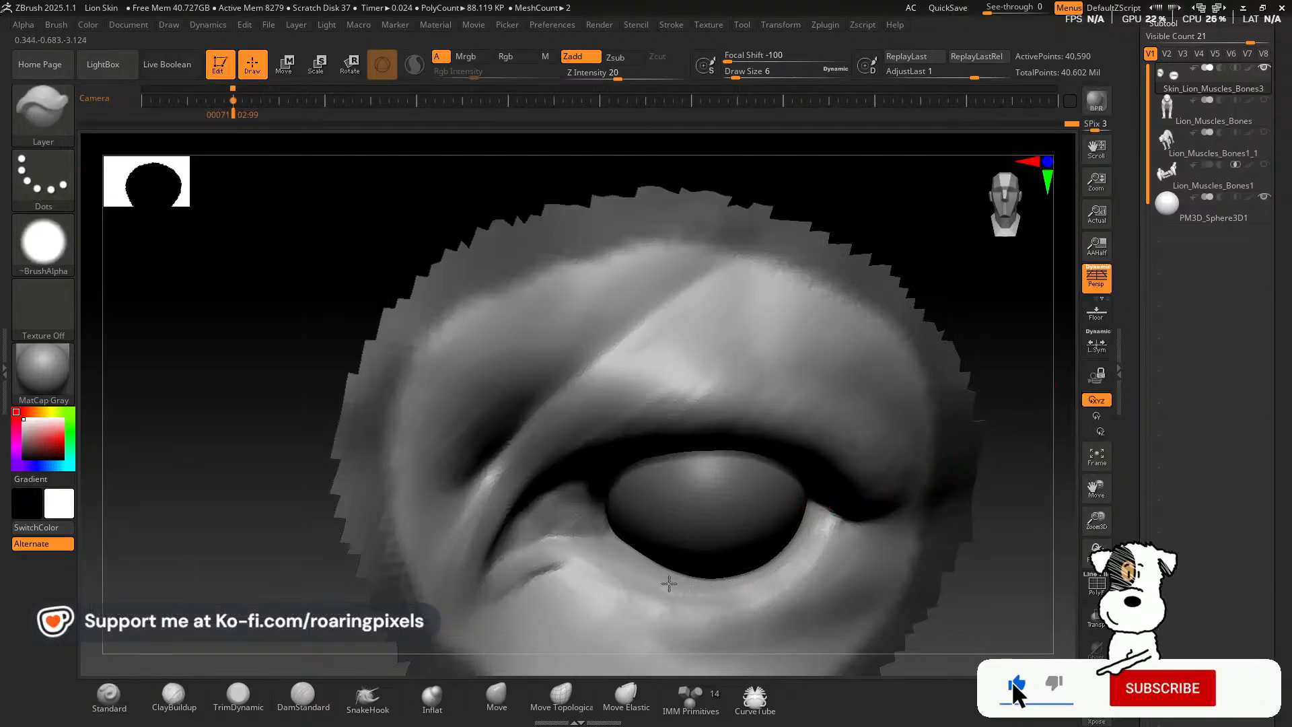
drag(1007, 574, 616, 563)
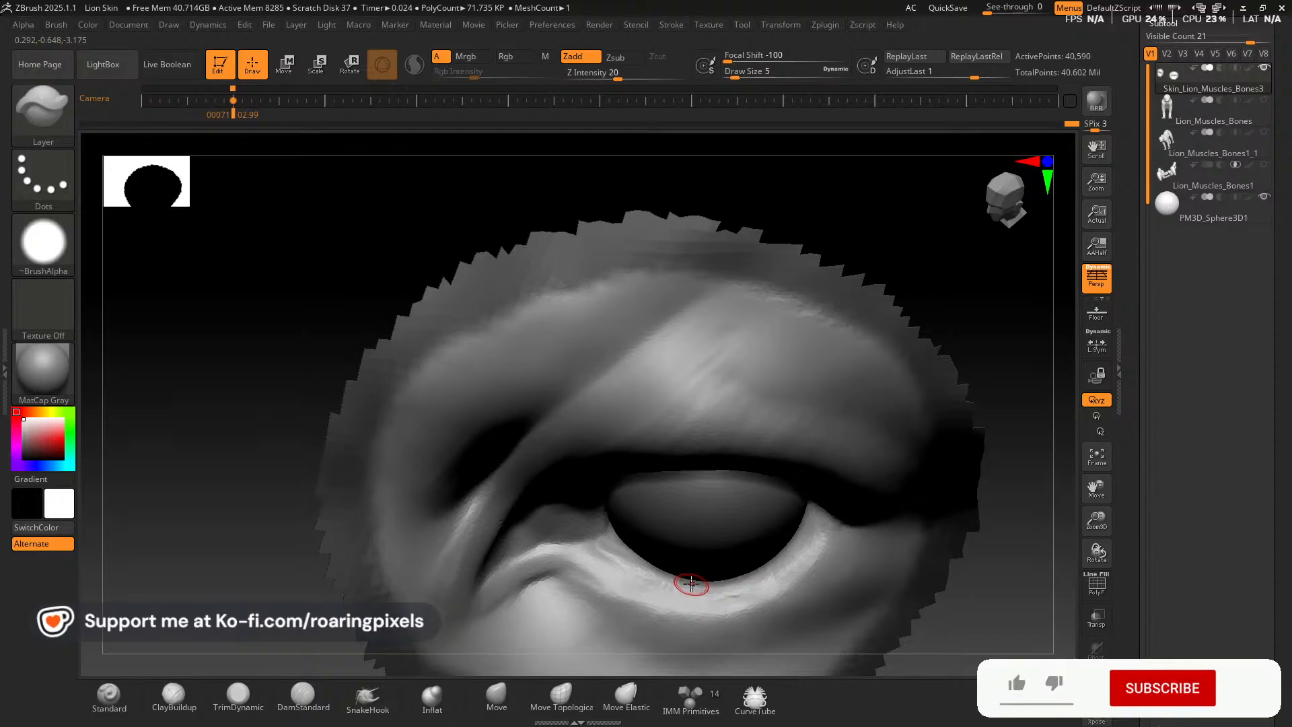
key(bracketleft)
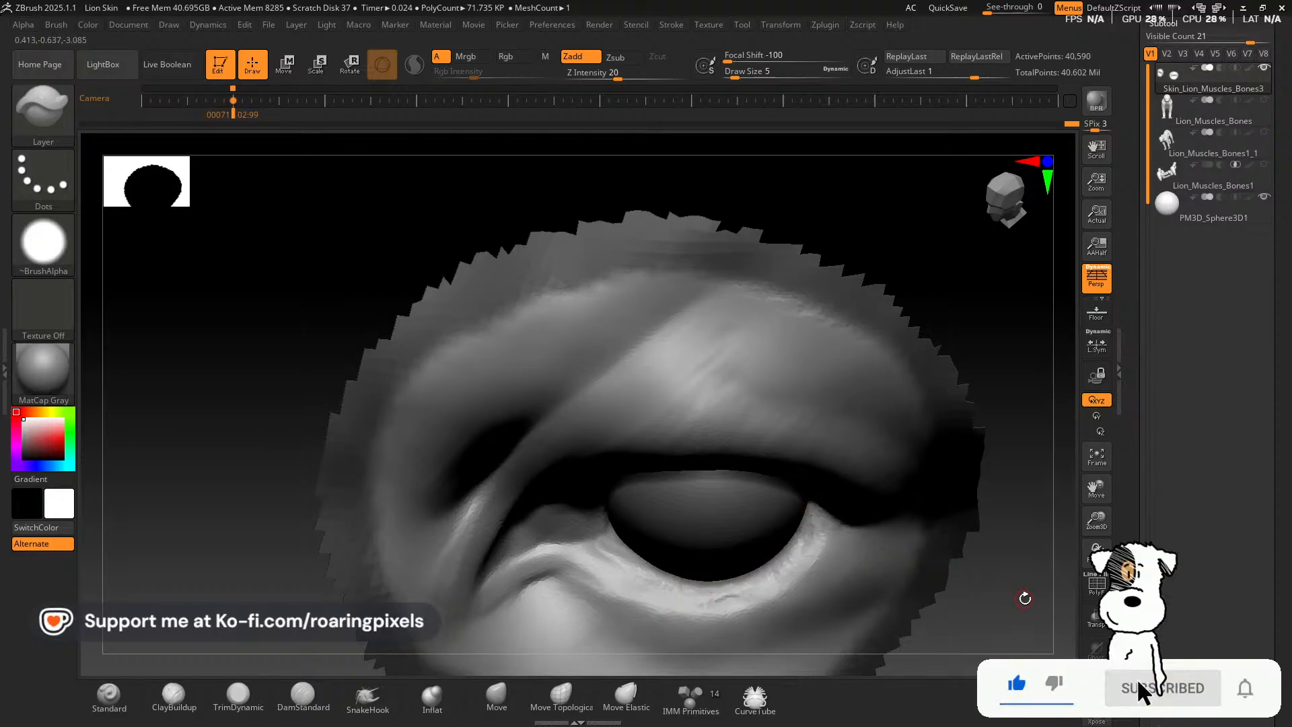
Smooth the raised lower eyelid rim beneath the eyeball at draw size 5.
drag(1025, 598, 917, 591)
key(shift)
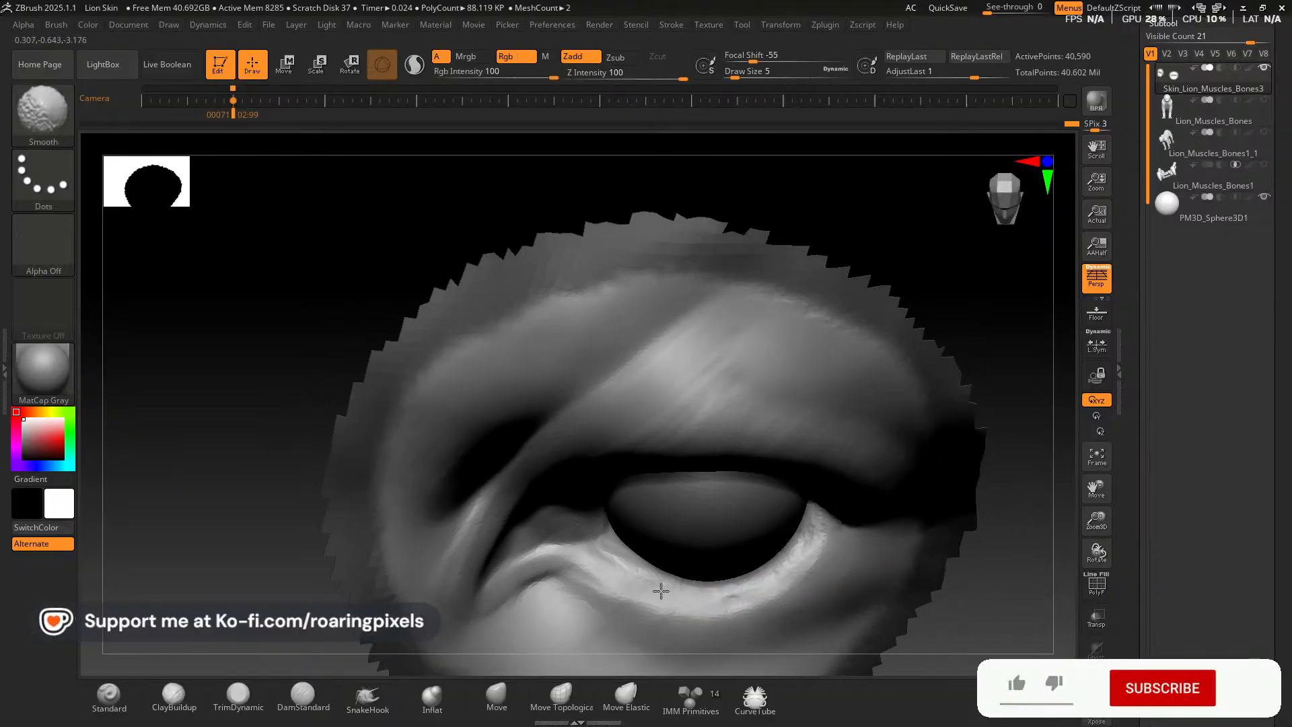
shift+drag(673, 600, 737, 608)
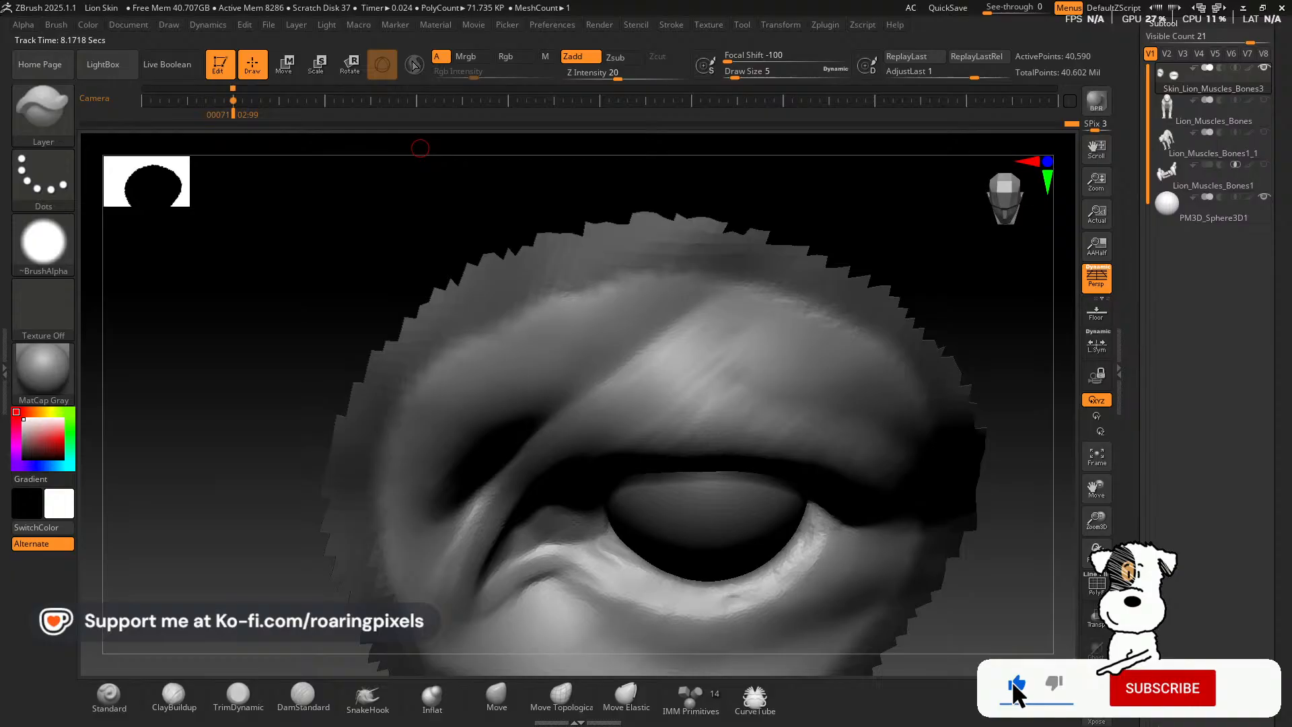
drag(361, 173, 334, 396)
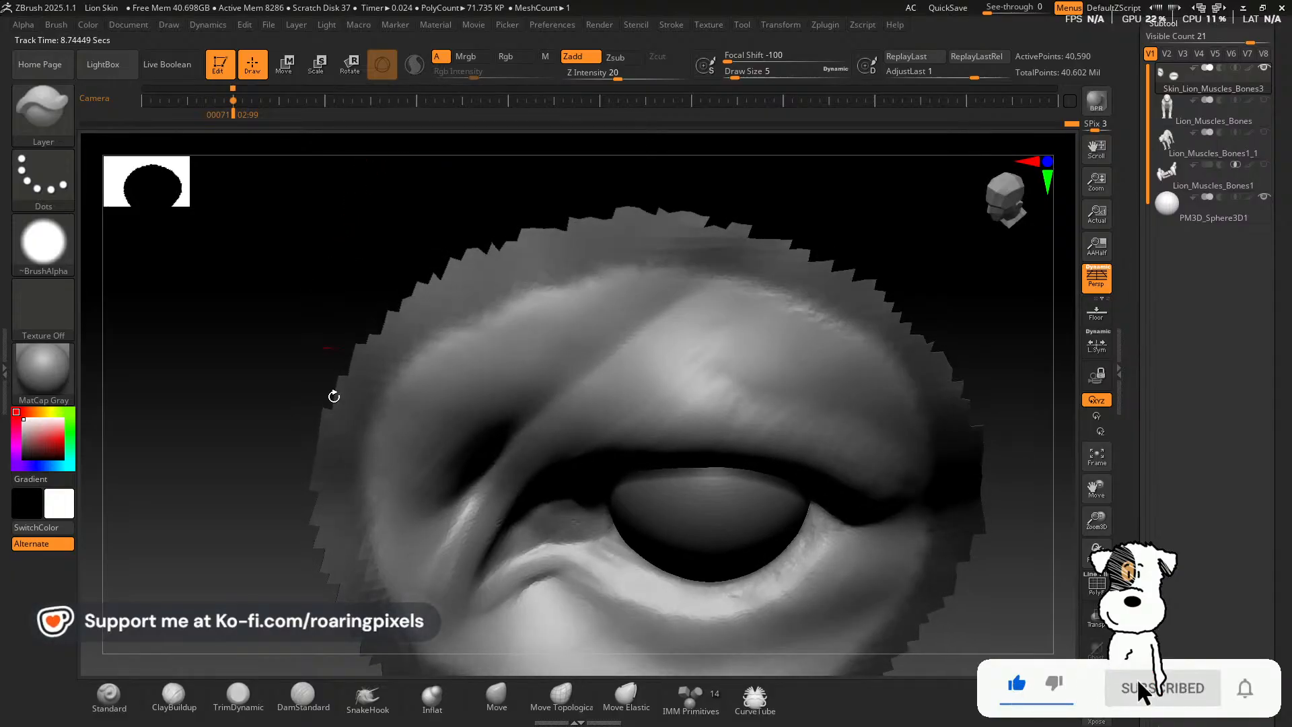
Switch to ClayBuildup, enable Sculptris Pro and display the polyframe around the eye.
click(173, 696)
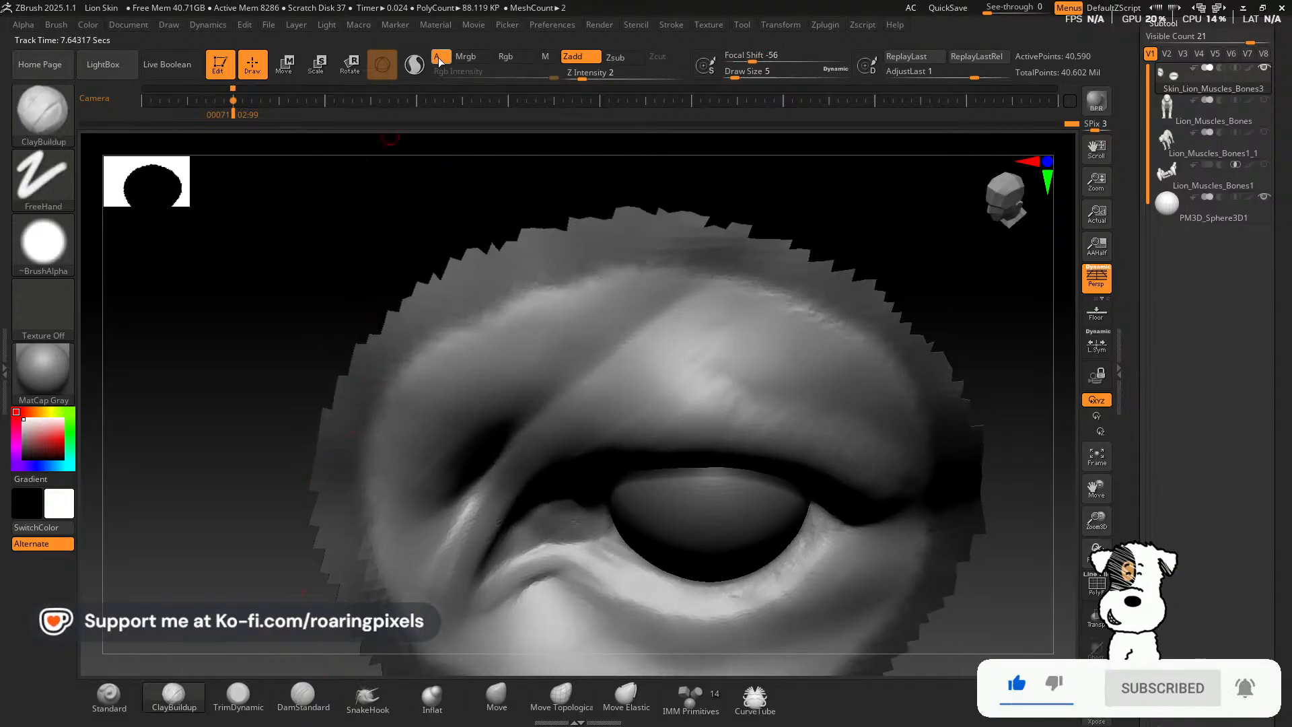
key(shift)
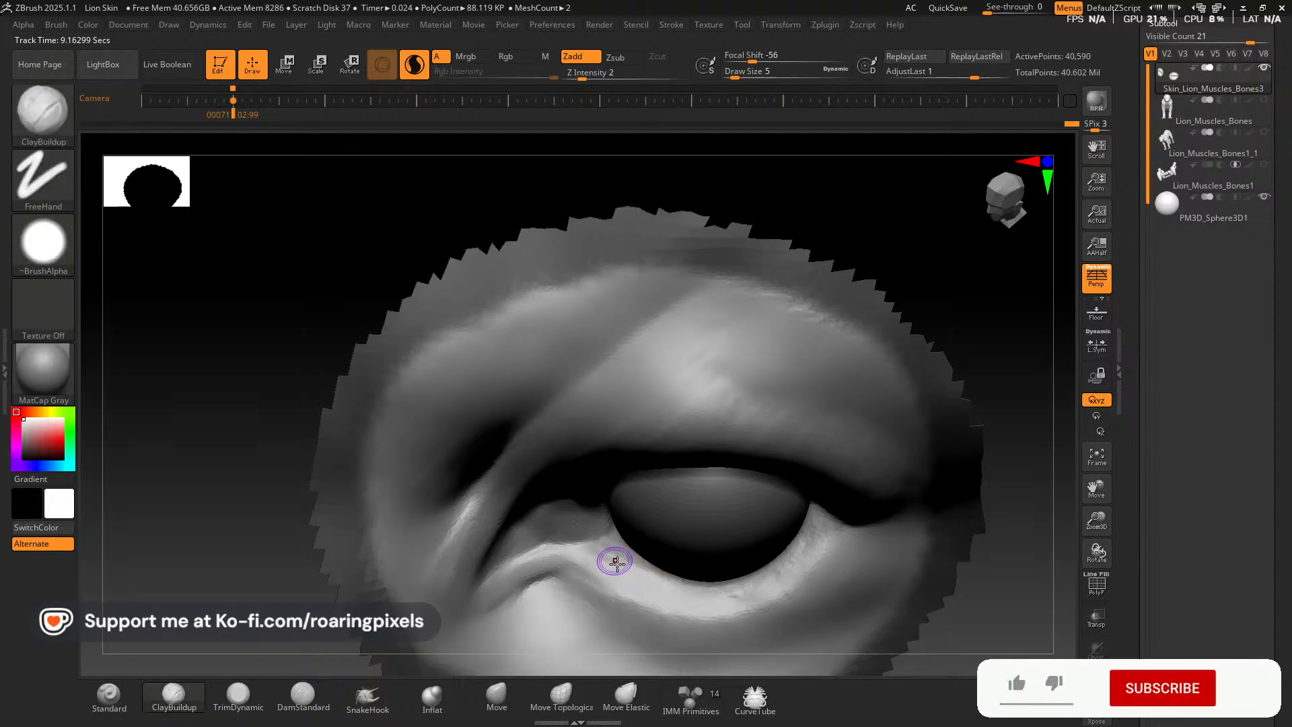
drag(1095, 523, 1095, 555)
click(1095, 584)
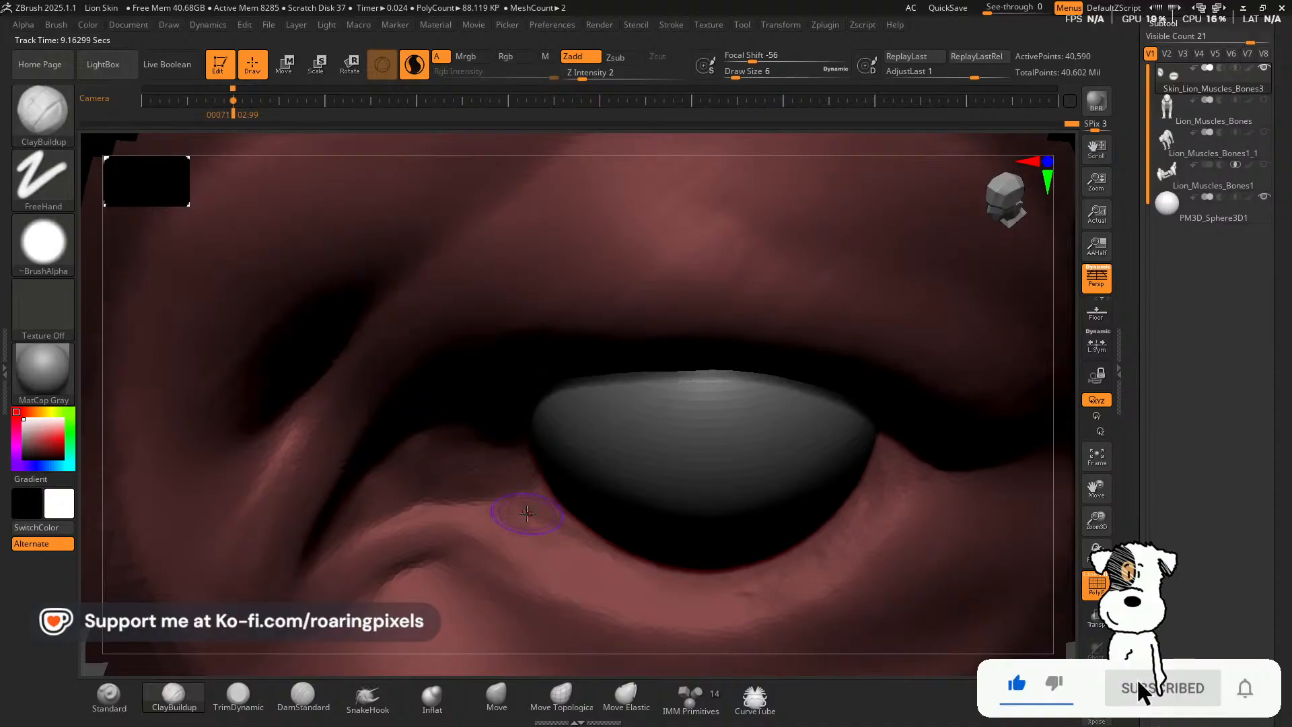
click(1089, 577)
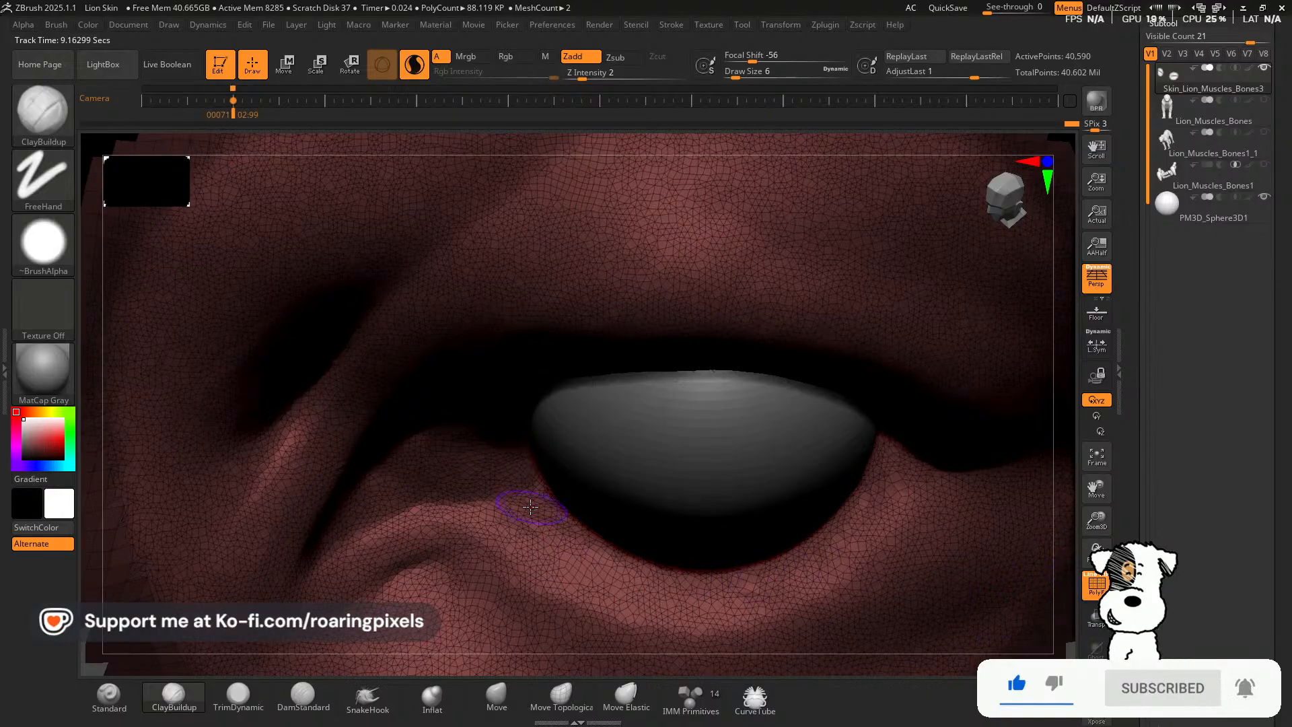
Increase the mesh density along the lower eyelid's rim with Sculptris Pro smoothing strokes at draw size 6.
mouse_move(536, 515)
shift+mouse_down()
mouse_move(572, 542)
mouse_move(542, 518)
shift+mouse_up()
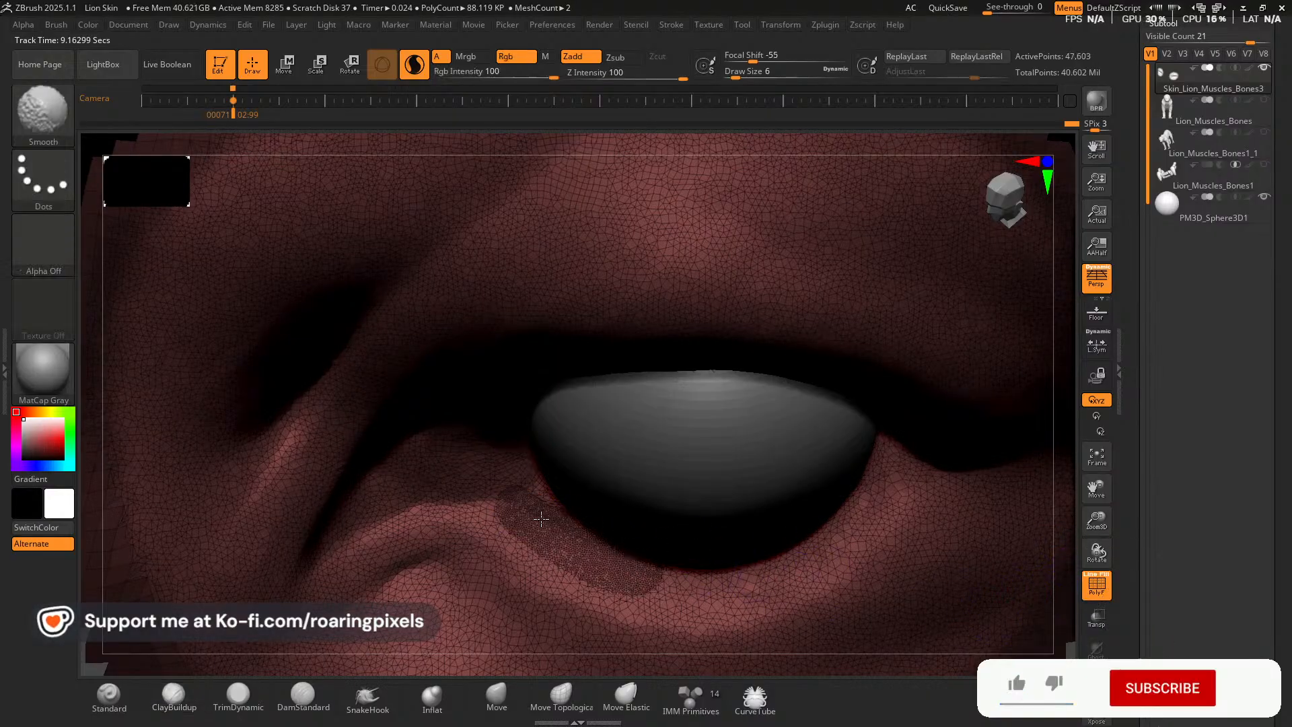
mouse_move(649, 564)
shift+mouse_down()
mouse_move(788, 539)
mouse_move(896, 446)
mouse_move(796, 545)
mouse_move(680, 565)
mouse_move(544, 519)
shift+mouse_up()
shift+drag(544, 518, 501, 436)
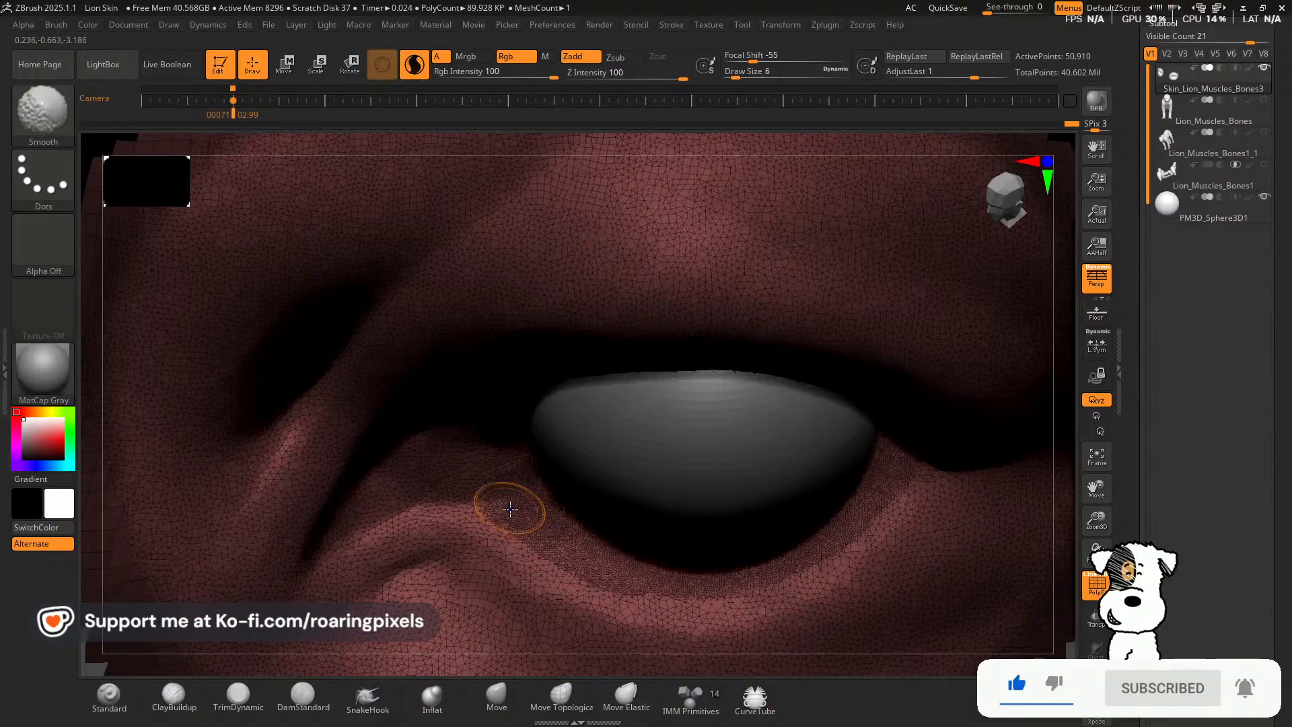
mouse_move(511, 509)
shift+mouse_down()
mouse_move(630, 573)
mouse_move(731, 590)
shift+mouse_up()
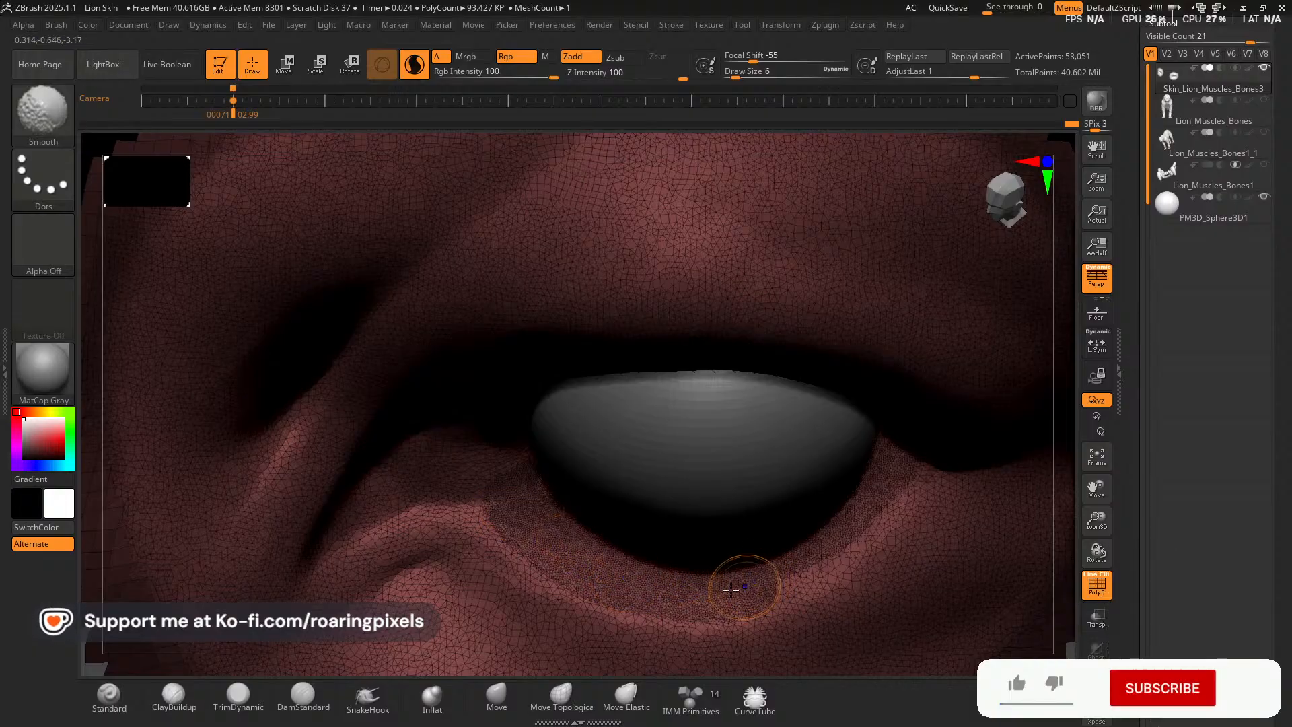
mouse_move(640, 594)
shift+mouse_down()
mouse_move(781, 583)
mouse_move(830, 543)
shift+mouse_up()
mouse_move(738, 589)
shift+mouse_down()
mouse_move(873, 505)
mouse_move(908, 452)
mouse_move(750, 572)
shift+mouse_up()
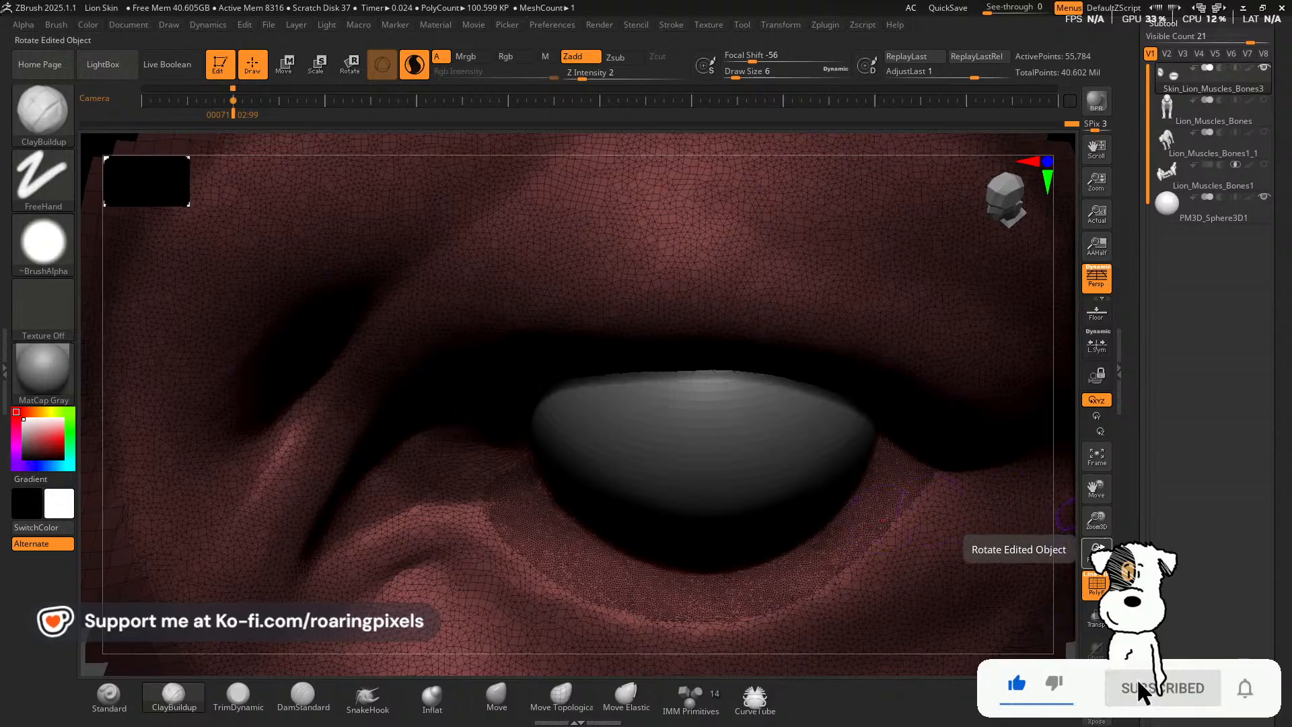
Refine the mesh of the upper eyelid's inner rim and the inner corner with Sculptris Pro smoothing at draw size 6.
drag(1097, 549, 1097, 457)
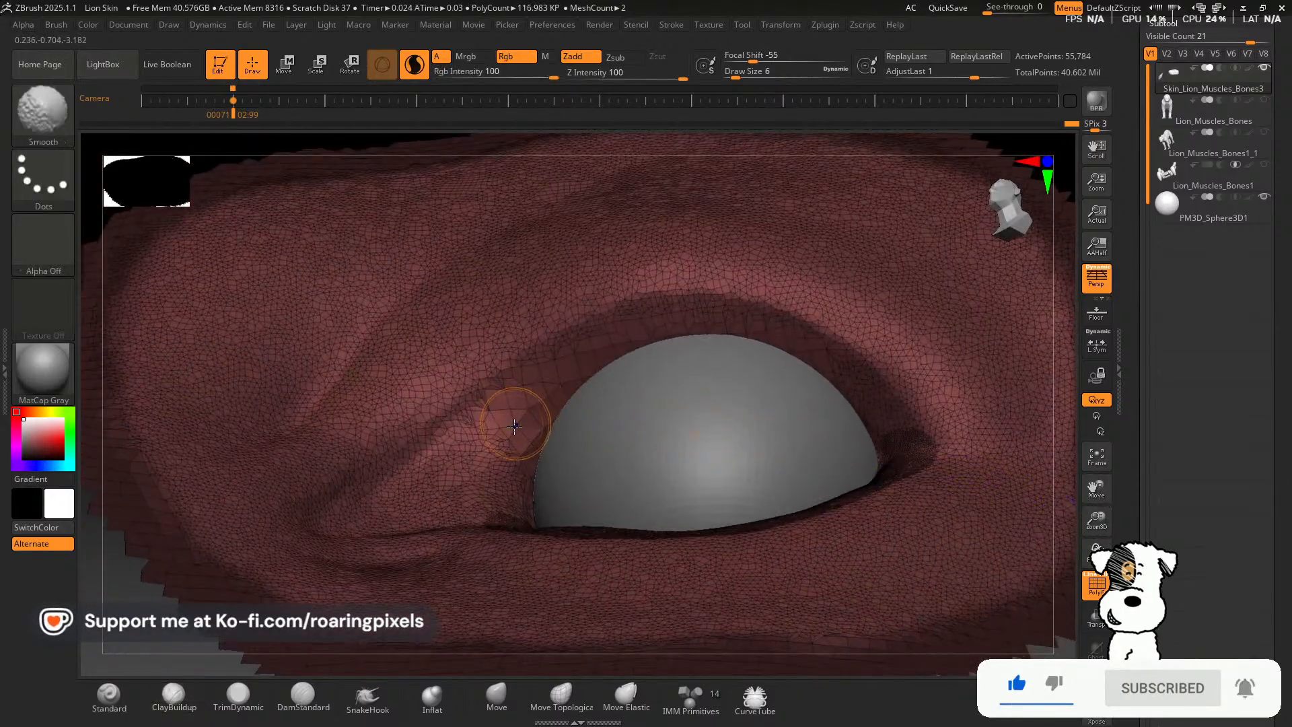
mouse_move(514, 426)
shift+mouse_down()
mouse_move(559, 370)
mouse_move(512, 448)
mouse_move(505, 427)
mouse_move(596, 364)
mouse_move(693, 330)
mouse_move(874, 409)
mouse_move(844, 379)
mouse_move(897, 434)
shift+mouse_up()
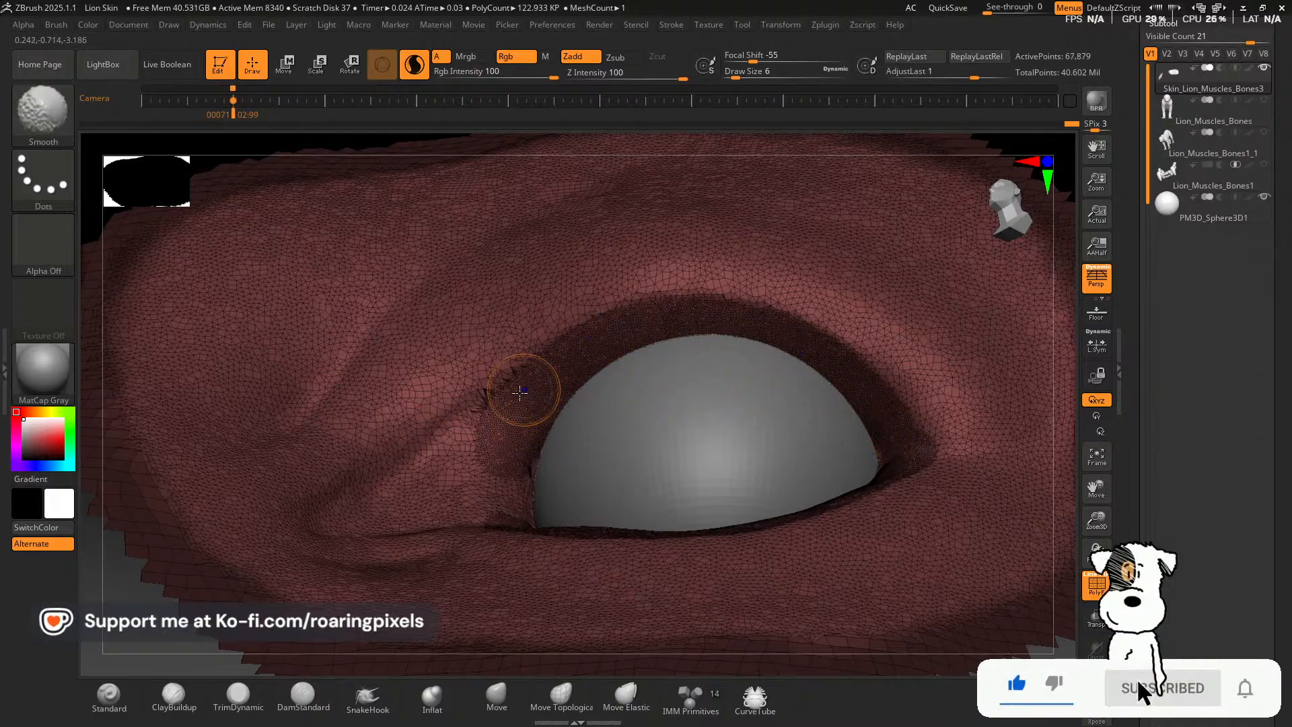
mouse_move(521, 391)
shift+mouse_down()
mouse_move(528, 464)
mouse_move(485, 417)
mouse_move(449, 484)
mouse_move(431, 464)
mouse_move(377, 472)
mouse_move(384, 518)
mouse_move(409, 479)
mouse_move(394, 505)
mouse_move(479, 429)
shift+mouse_up()
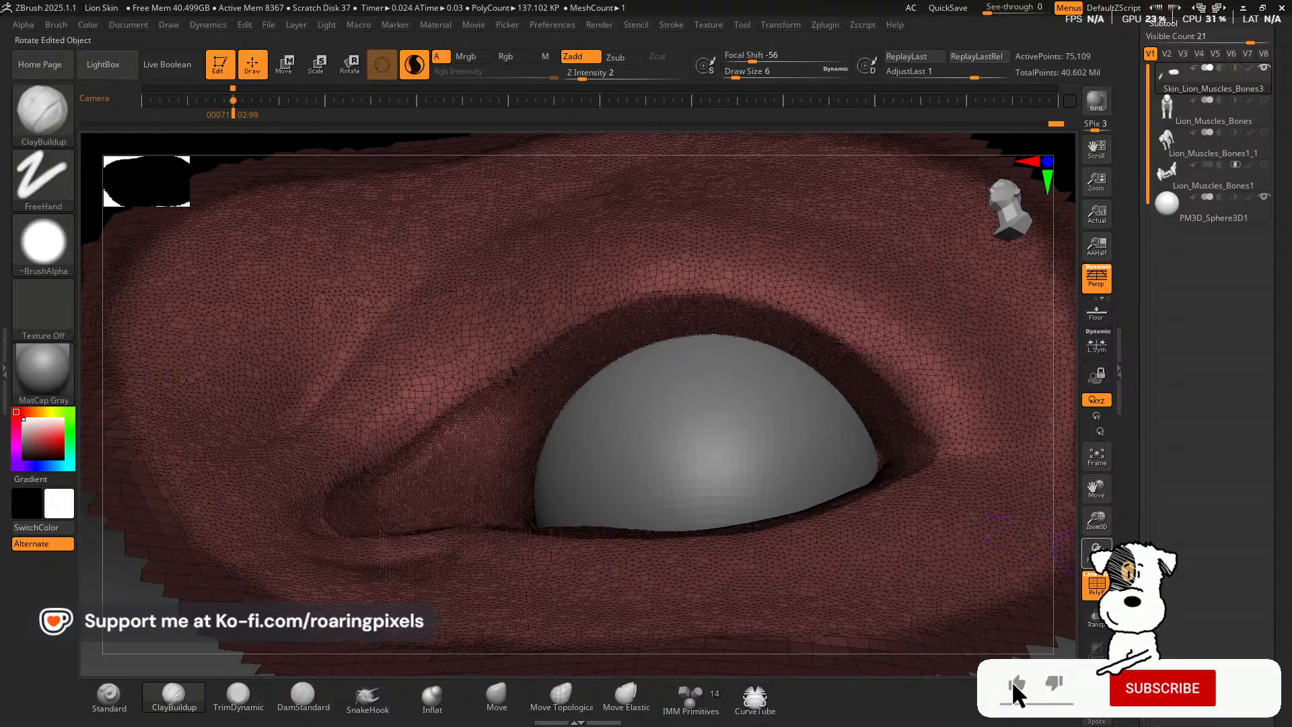
mouse_move(361, 511)
ctrl+right_down()
mouse_move(361, 471)
mouse_move(361, 492)
ctrl+right_up()
drag(1097, 549, 1097, 590)
drag(1100, 528, 1100, 505)
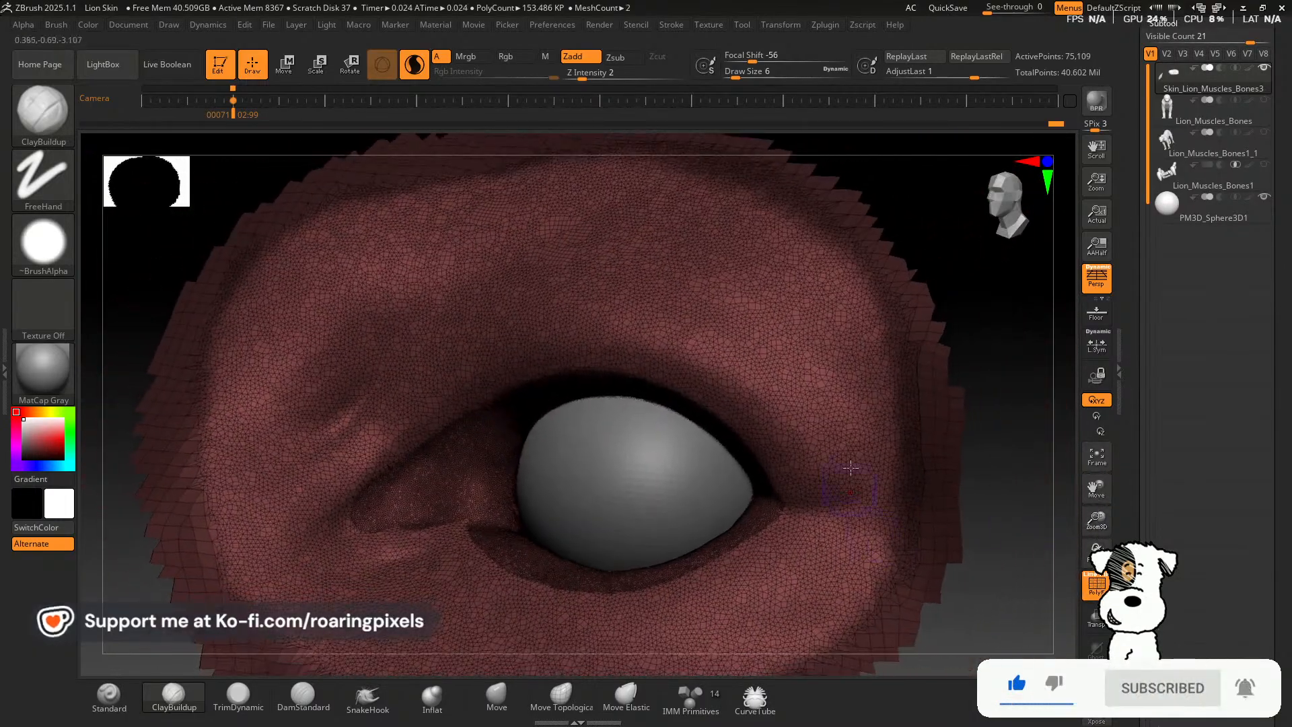
drag(1007, 337, 989, 384)
key(ctrl)
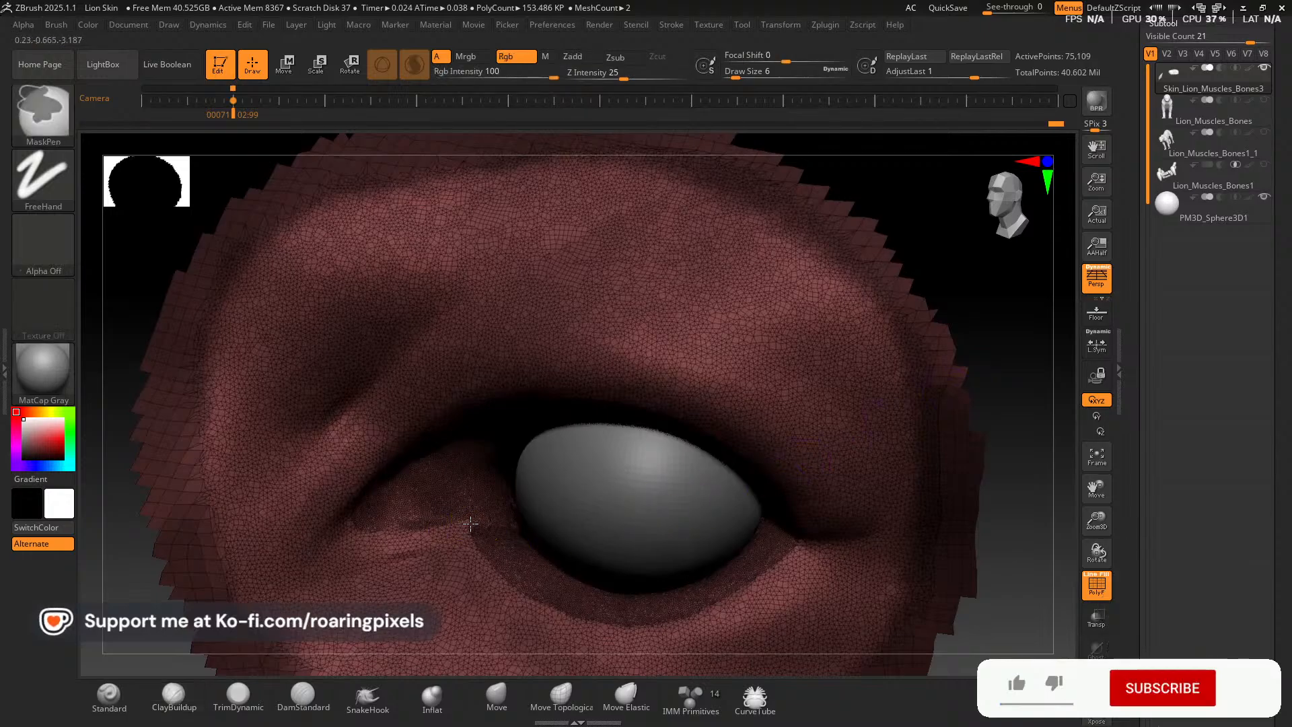
ctrl+drag(471, 525, 408, 525)
key(ctrl+z)
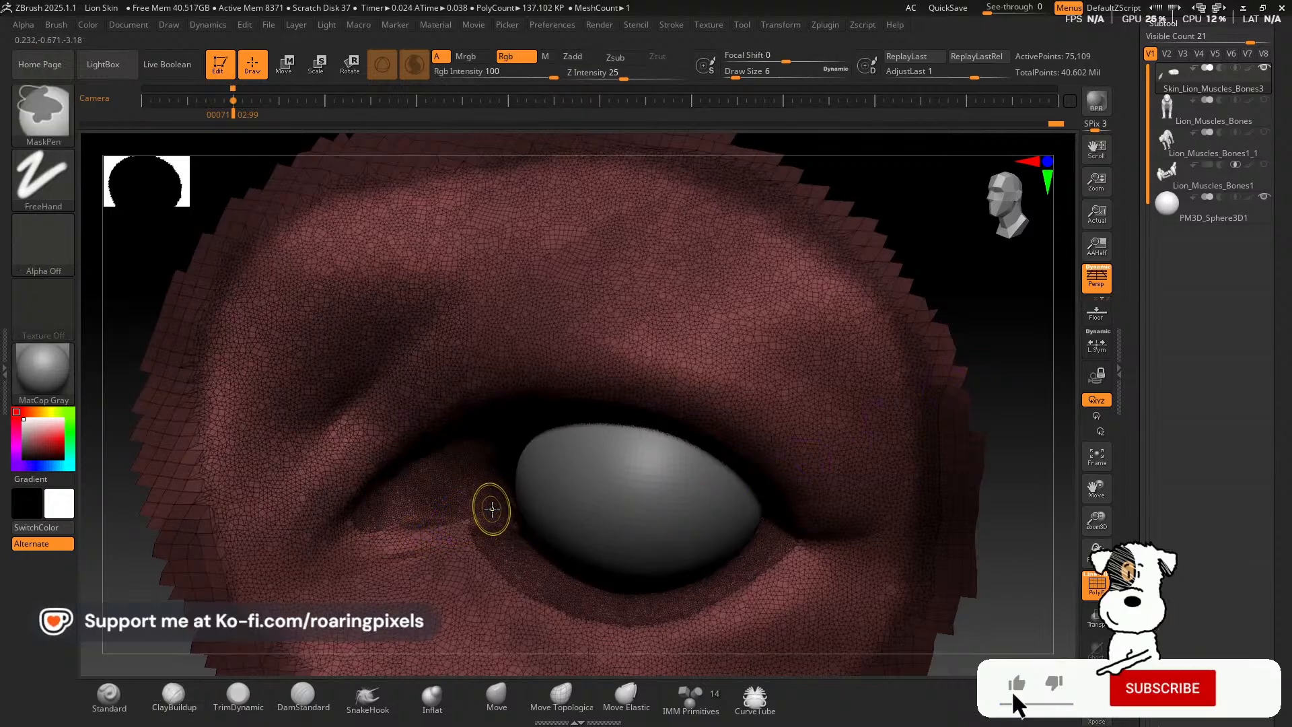
Smooth and densify the ridge below the inner corner where it meets the lower eyelid at draw size 6.
mouse_move(491, 509)
shift+mouse_down()
mouse_move(367, 537)
mouse_move(326, 570)
shift+mouse_up()
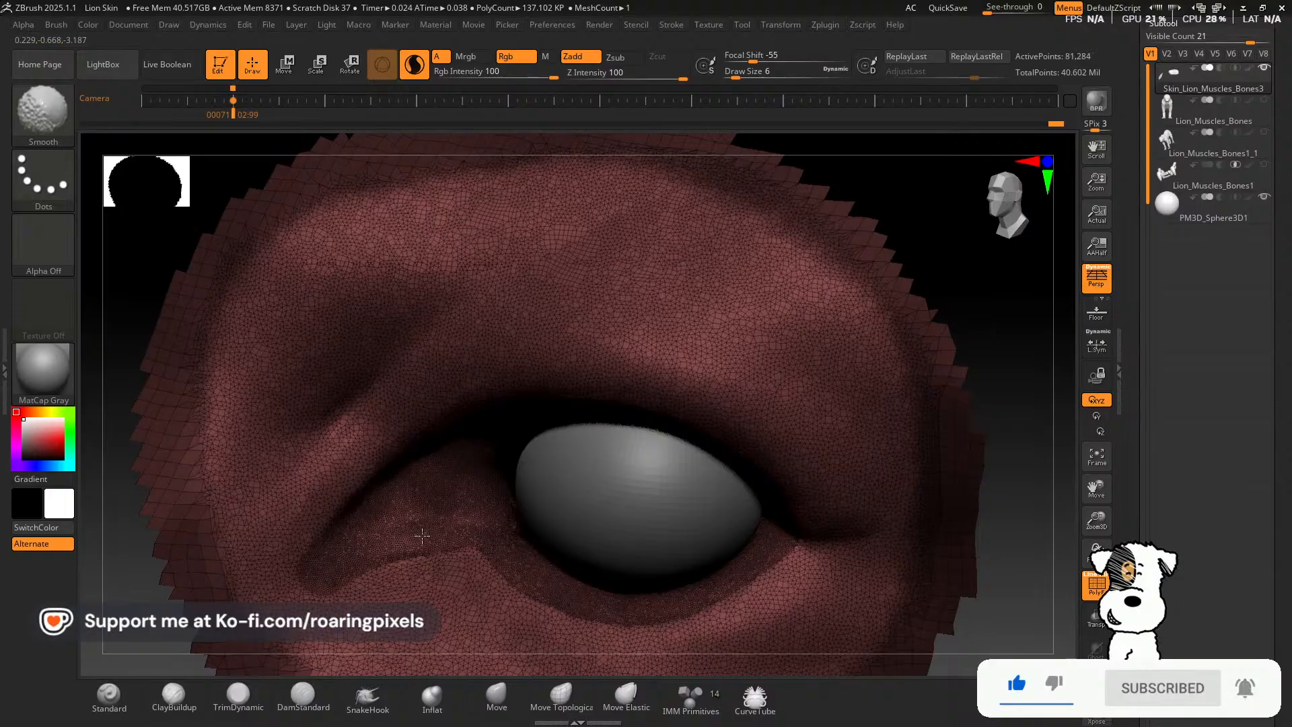
shift+drag(483, 542, 515, 558)
mouse_move(425, 542)
shift+mouse_down()
mouse_move(505, 569)
mouse_move(412, 537)
shift+mouse_up()
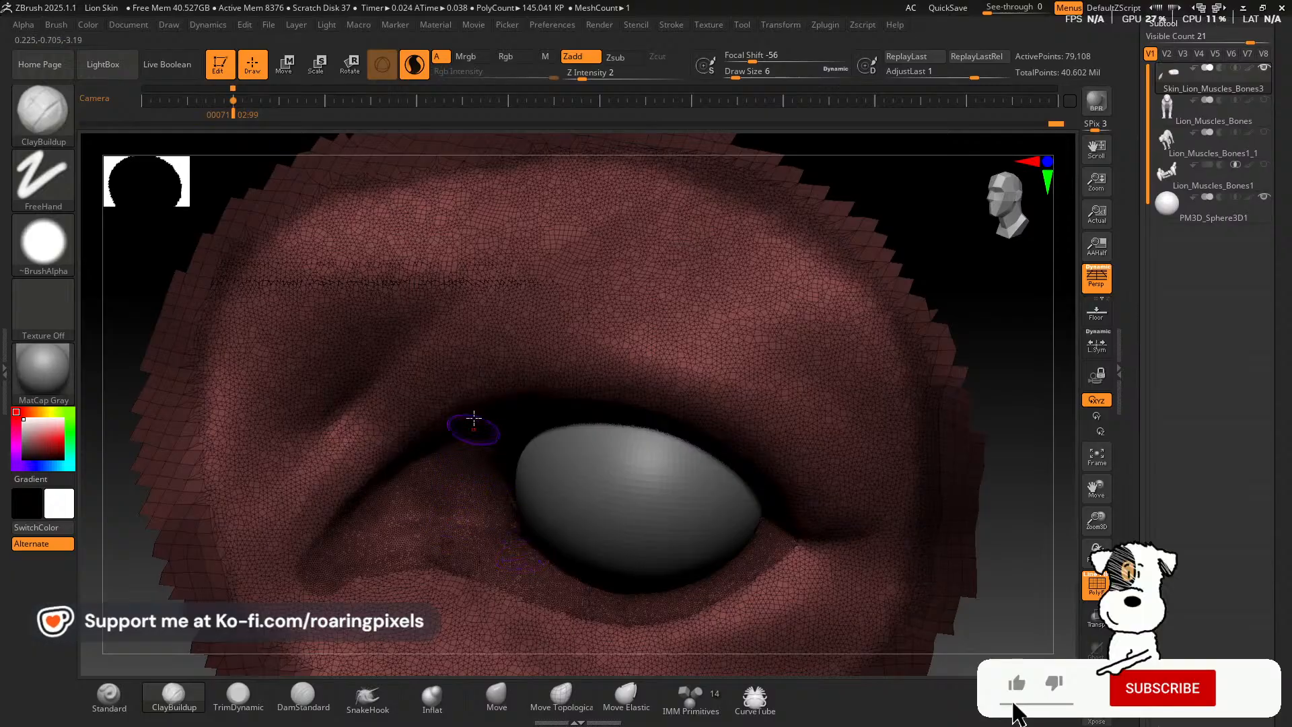
Turn off Sculptris Pro and hide the polyframe.
click(414, 64)
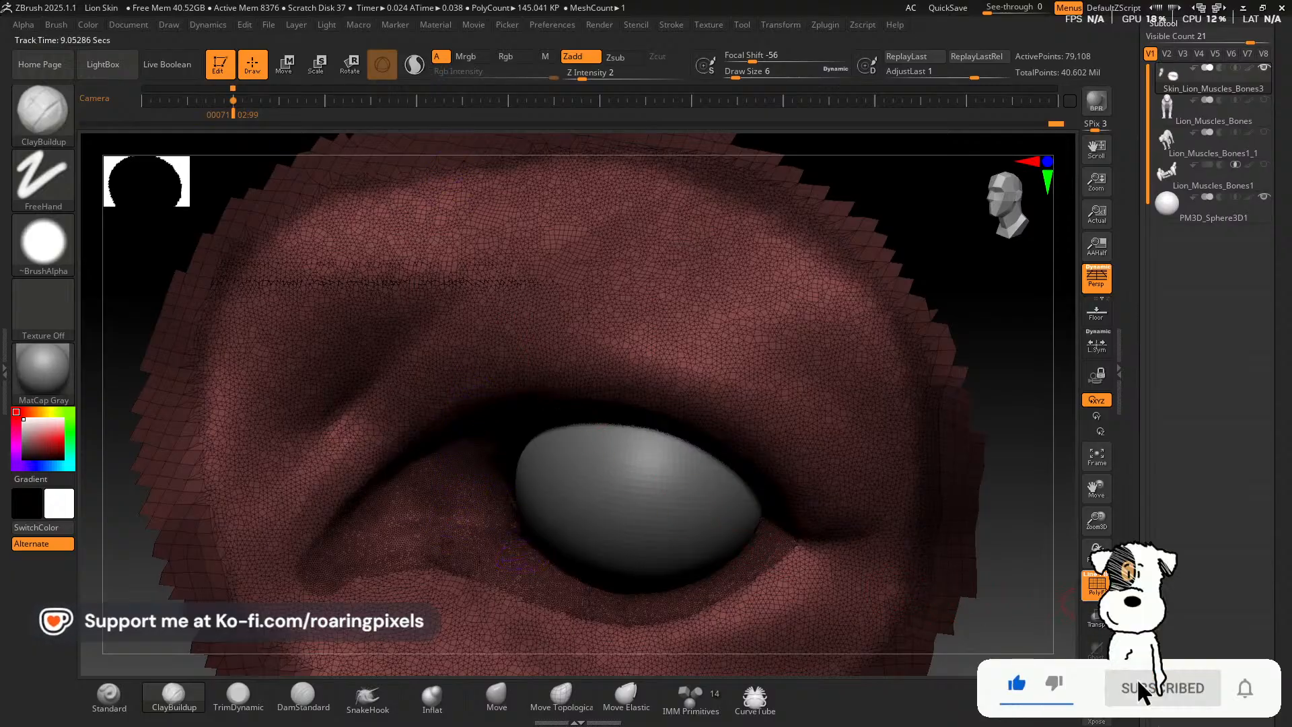
key(shift+f)
drag(1090, 533, 1104, 539)
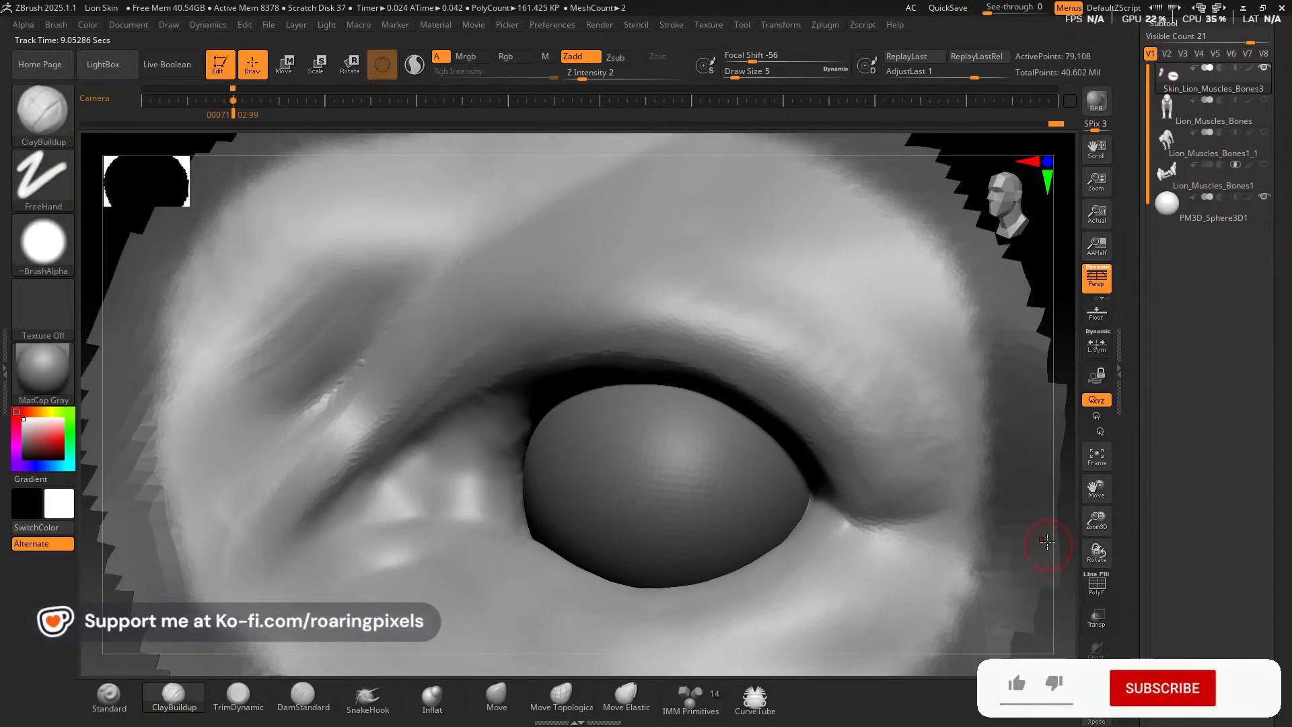
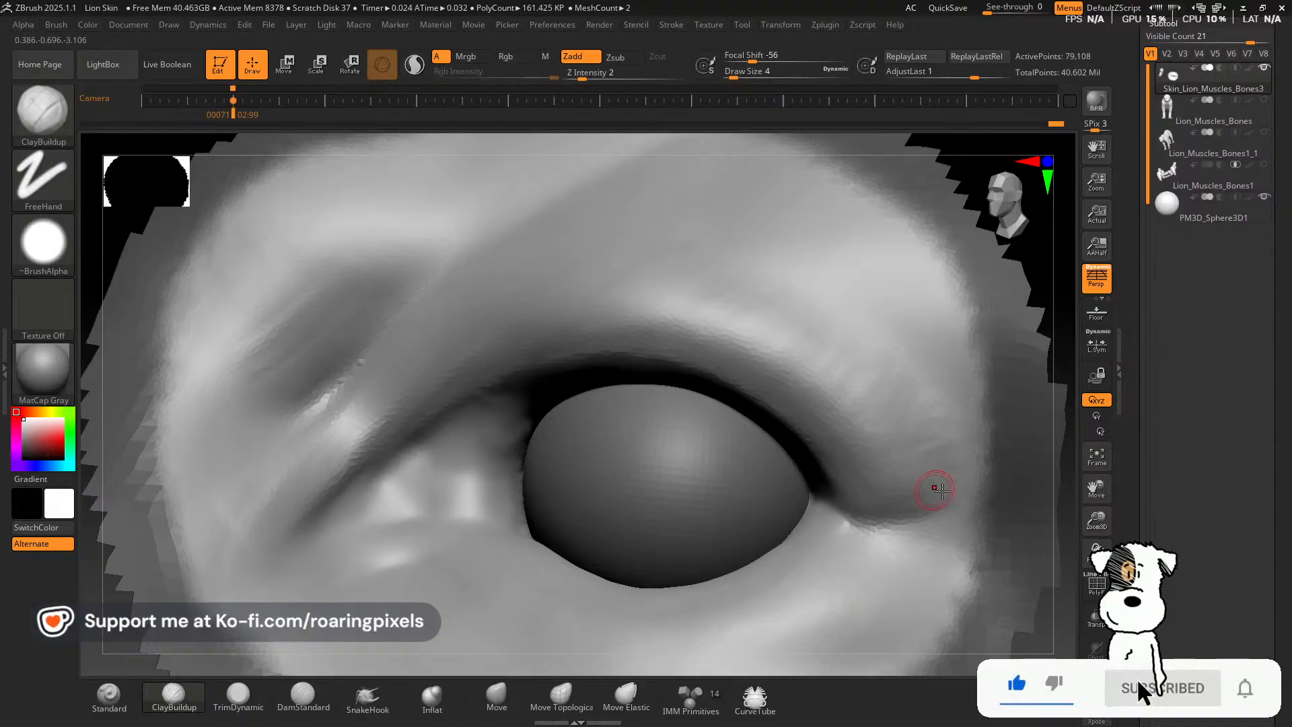
drag(1102, 519, 1050, 486)
mouse_move(972, 461)
mouse_down()
mouse_move(898, 445)
mouse_move(874, 477)
mouse_up()
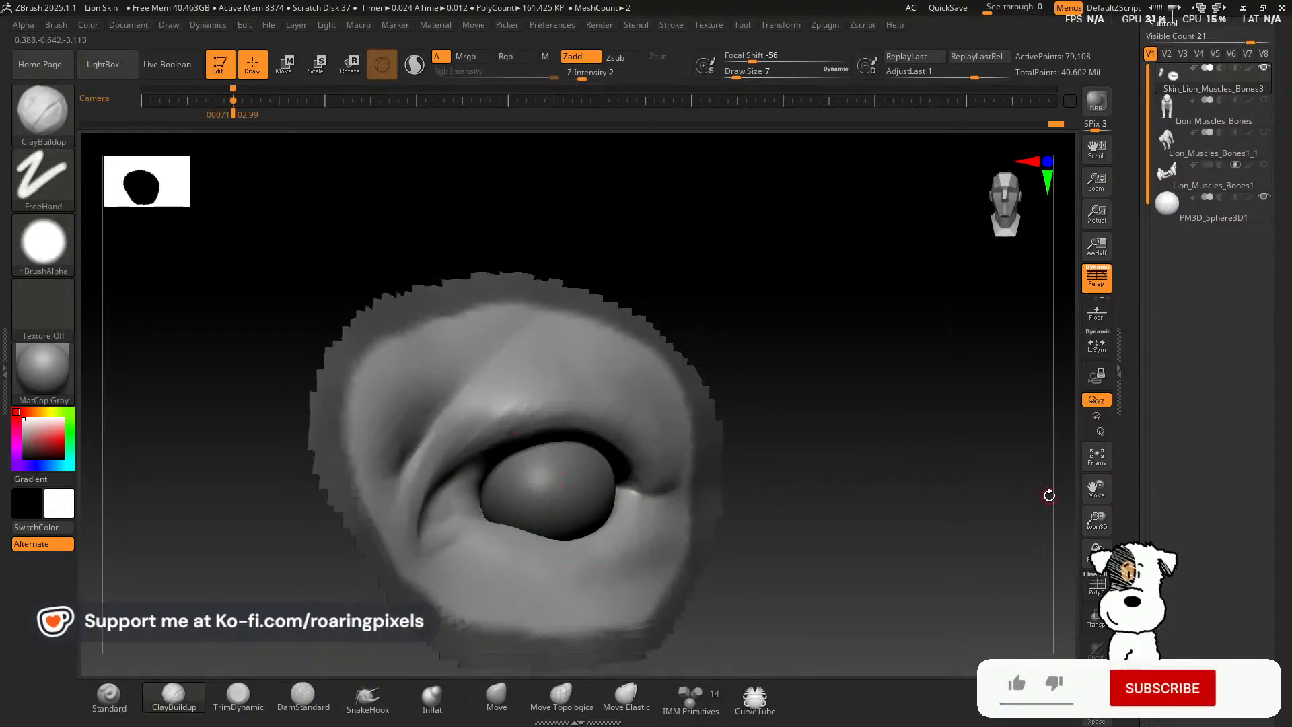
Reshape the eyelid fold around the inner corner with the Move brush at draw sizes between 14 and 30.
key(])
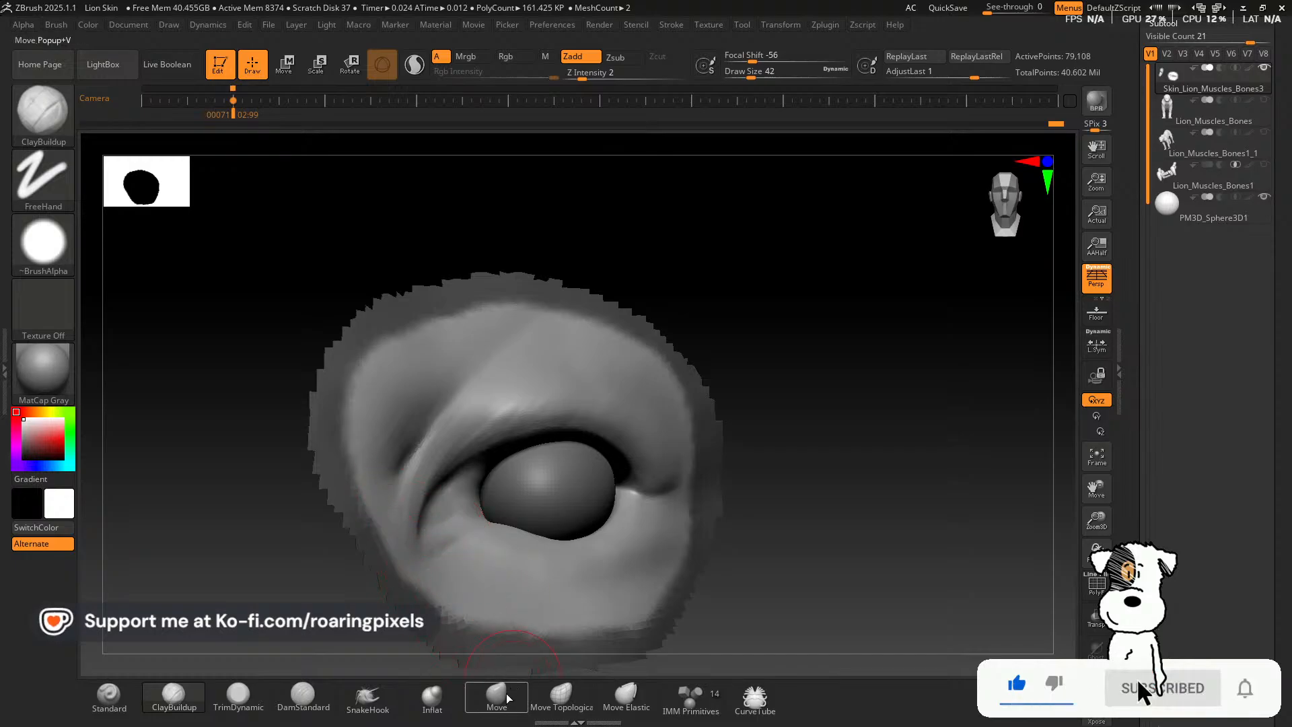
key(b)
key(m)
key(v)
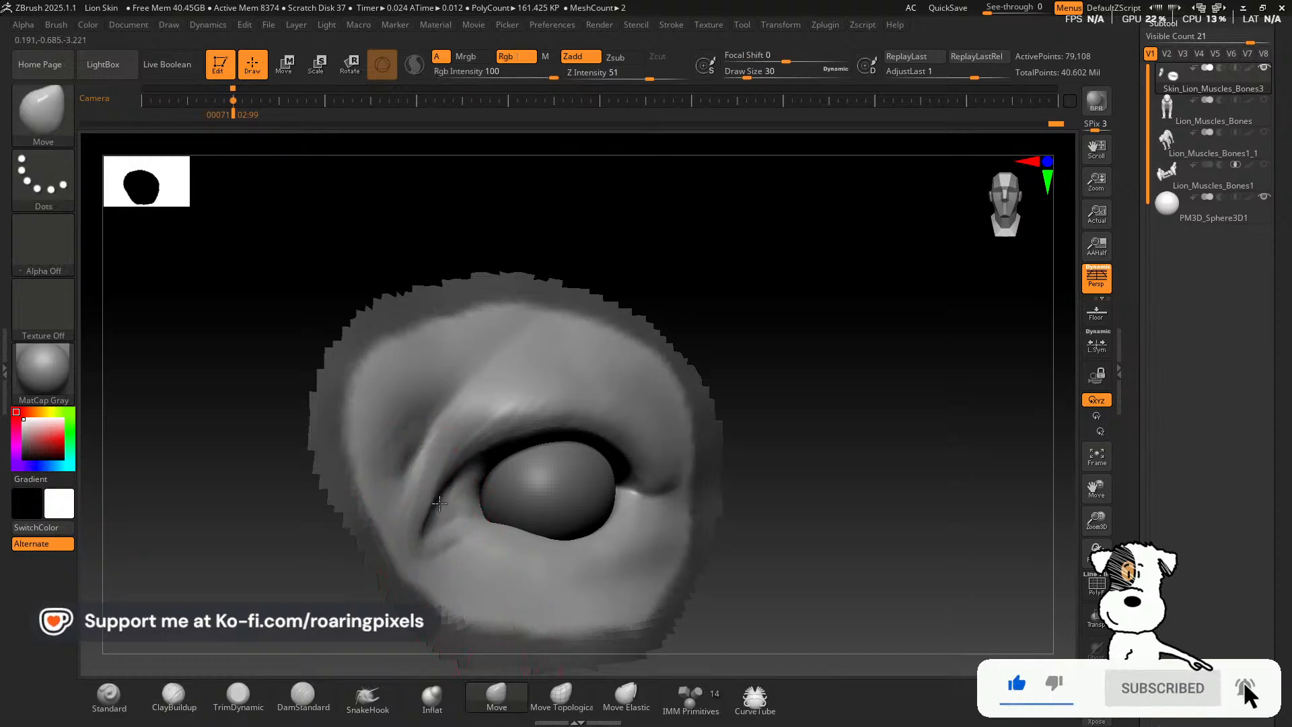
key(])
mouse_move(420, 540)
shift+mouse_down()
mouse_move(438, 438)
mouse_move(436, 466)
shift+mouse_up()
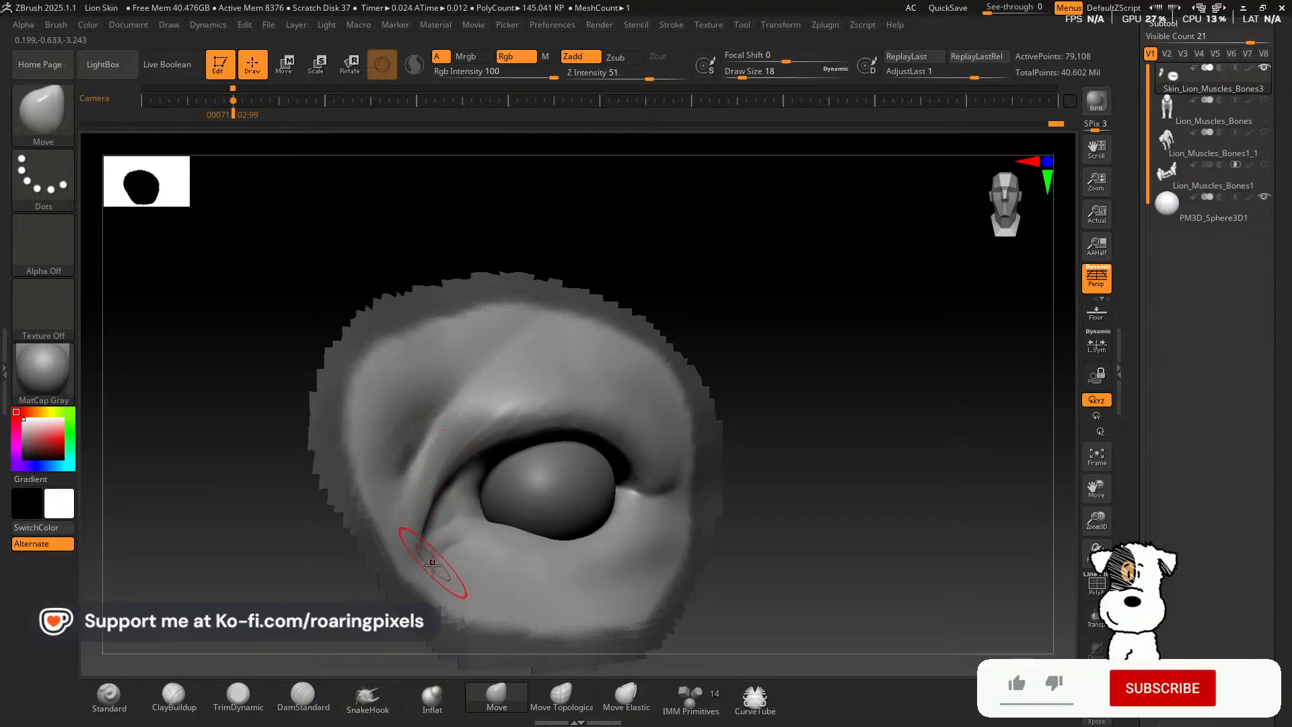
key(])
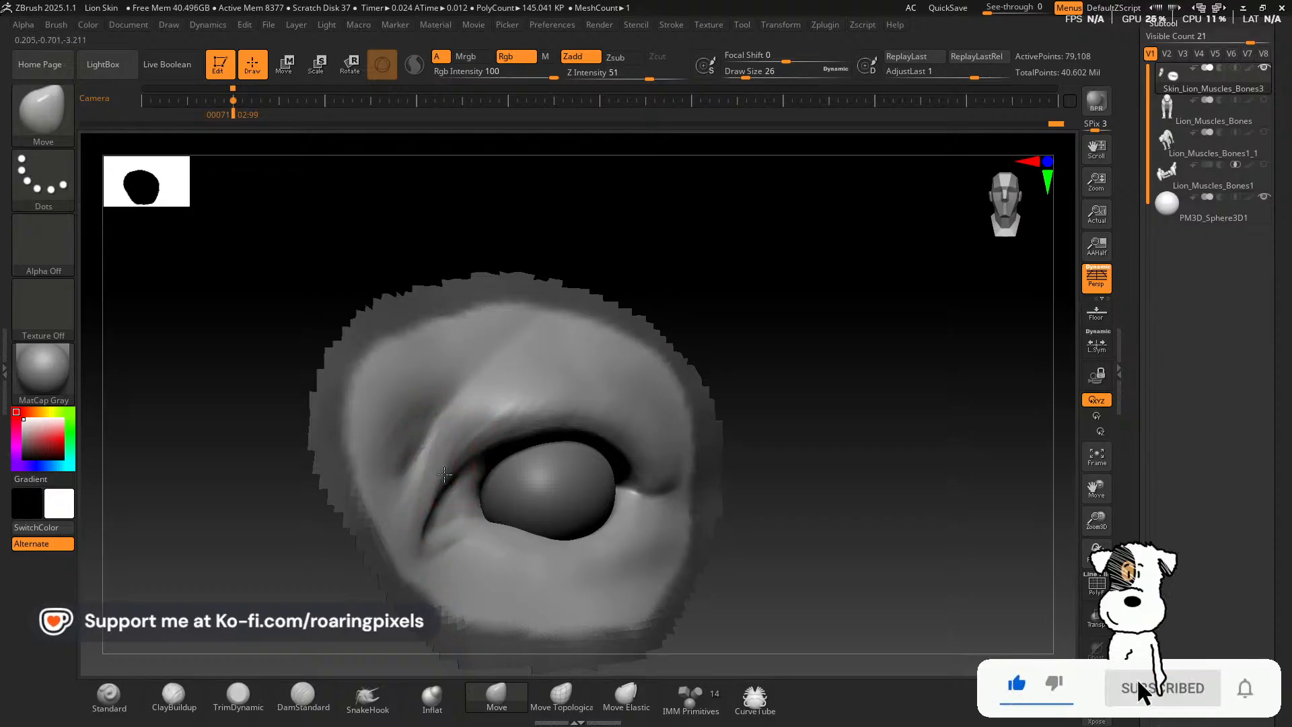
key([)
key([)
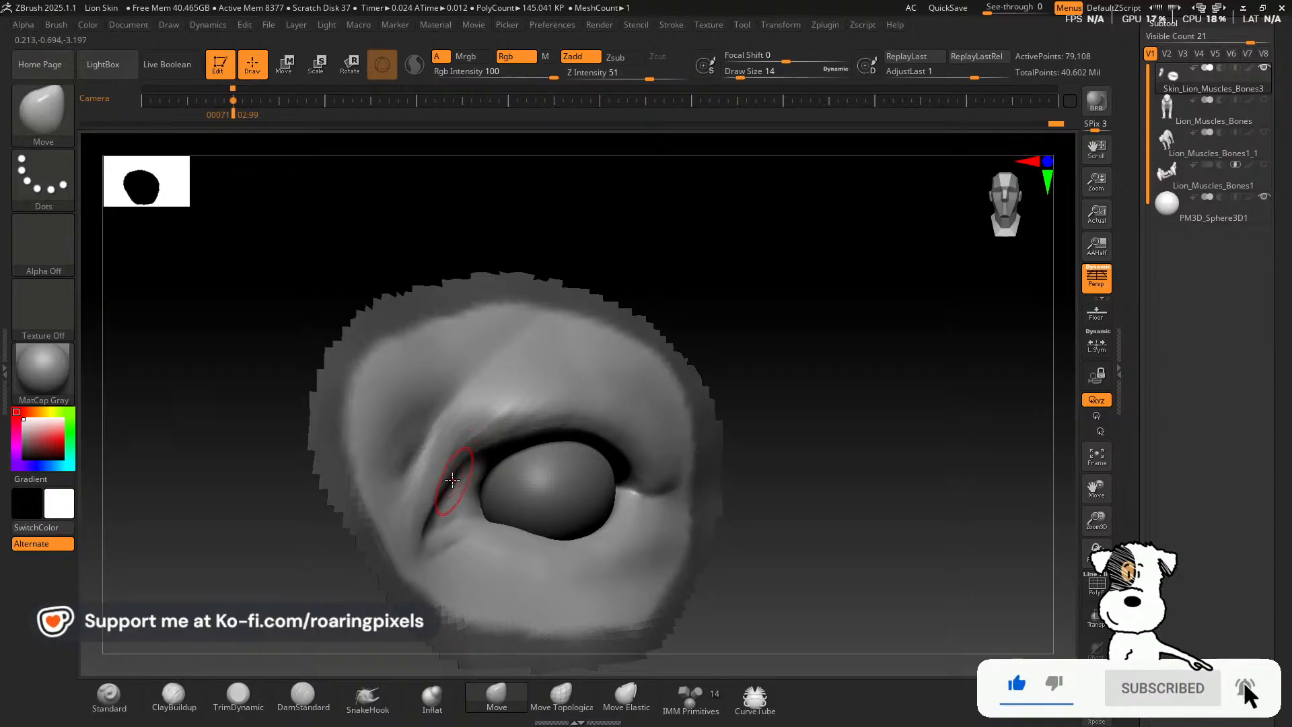
Adjust the upper eyelid's edge toward the outer corner with the Move brush at draw size 18.
key(])
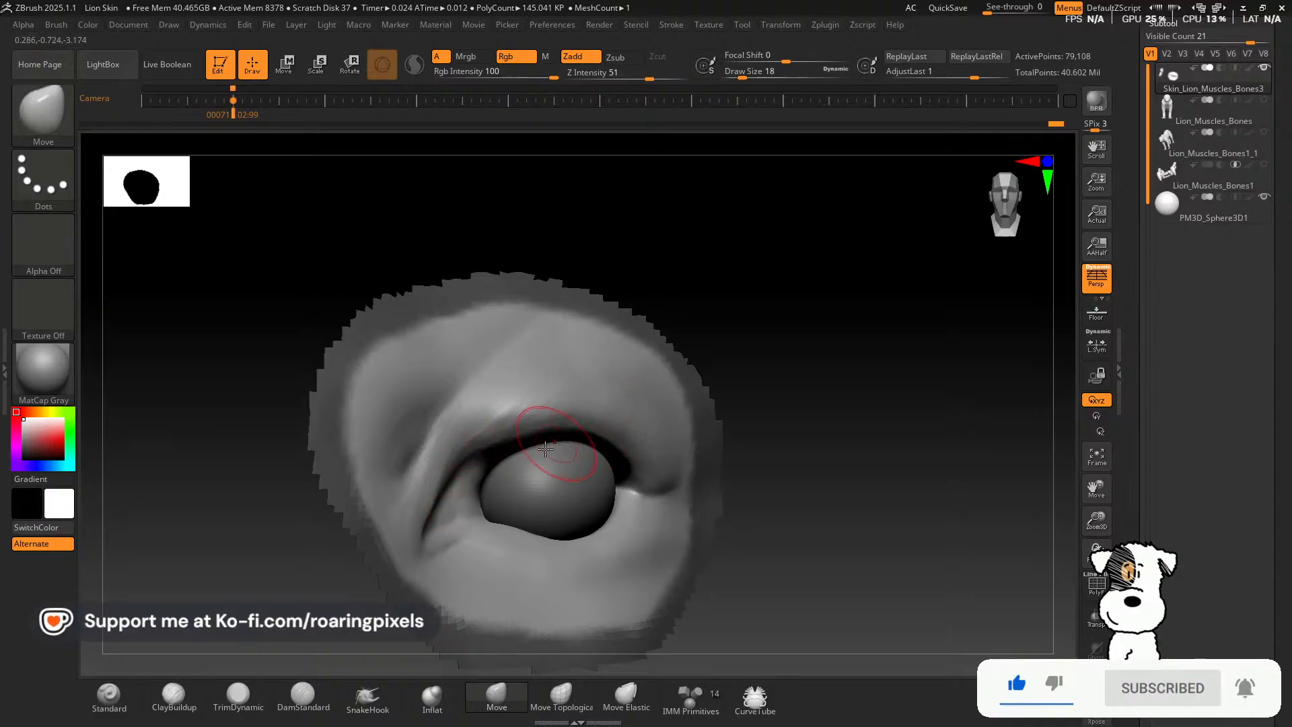
key(])
key(])
drag(623, 457, 674, 505)
key([)
key(])
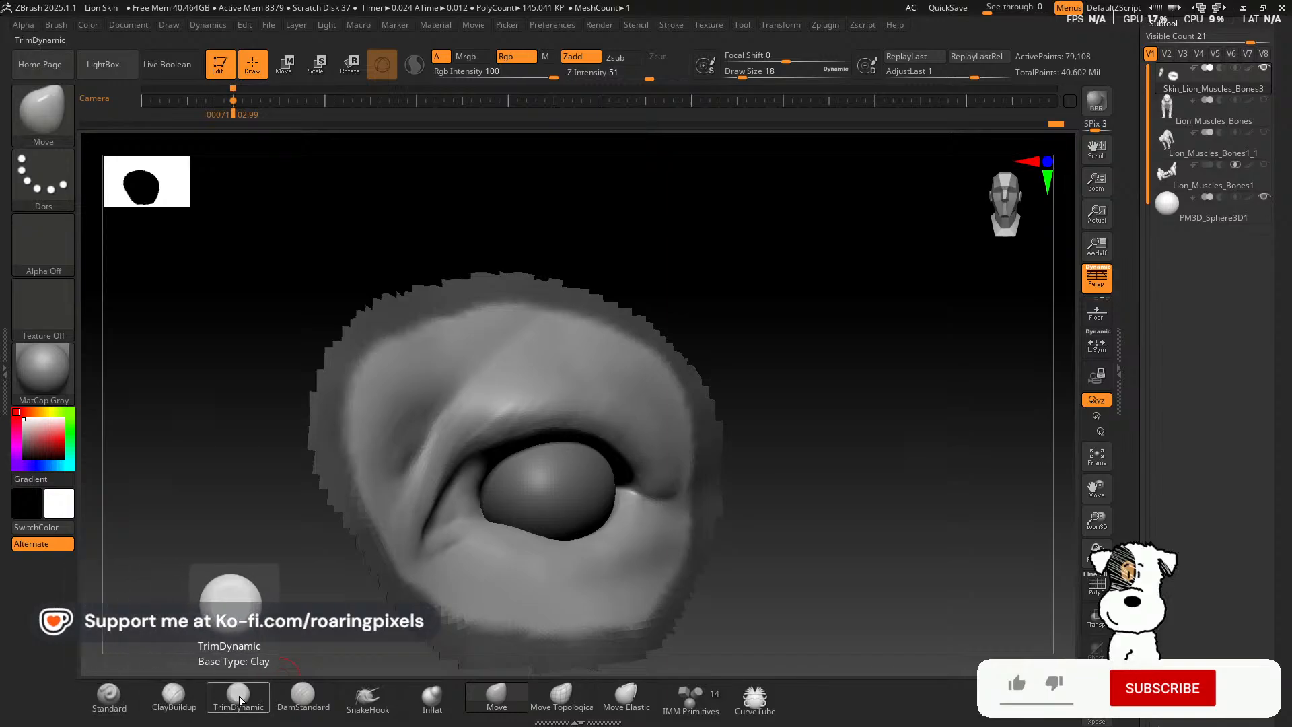
Define a raised rim along the lower eyelid near the inner corner with the DamStandard brush at draw size 10.
click(303, 697)
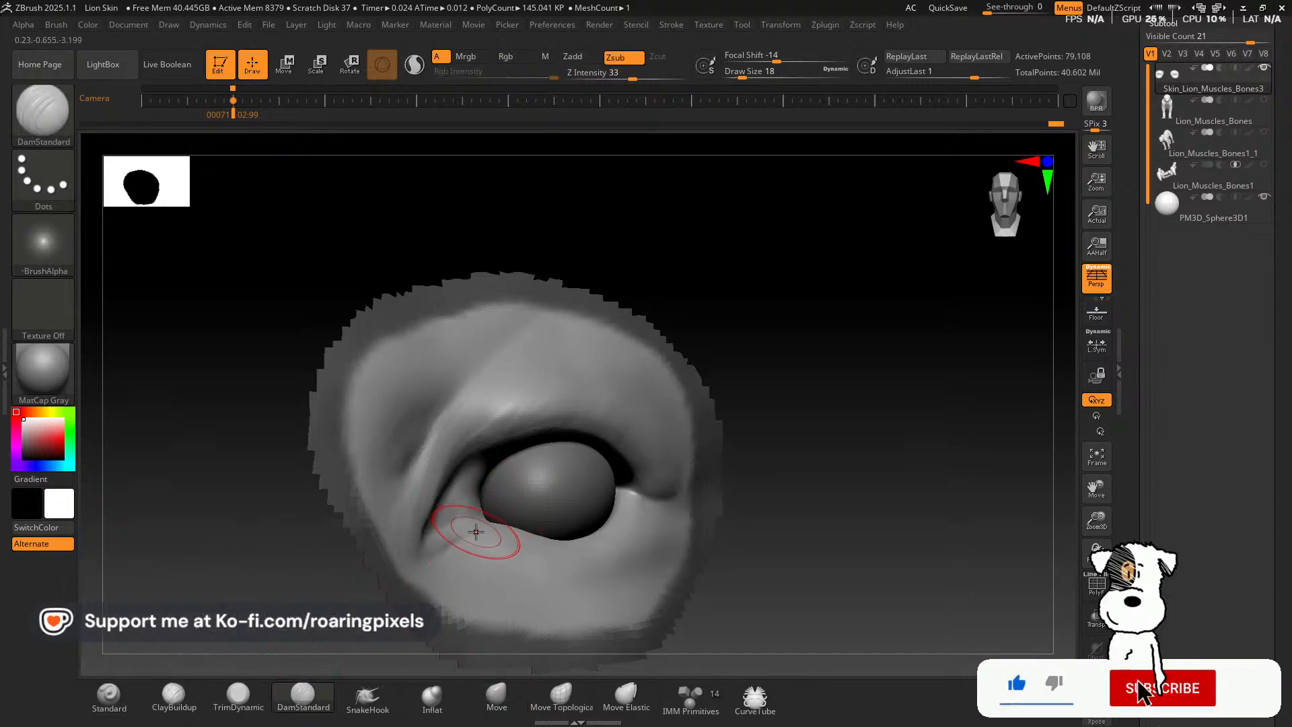
key(bracketleft)
key(bracketright)
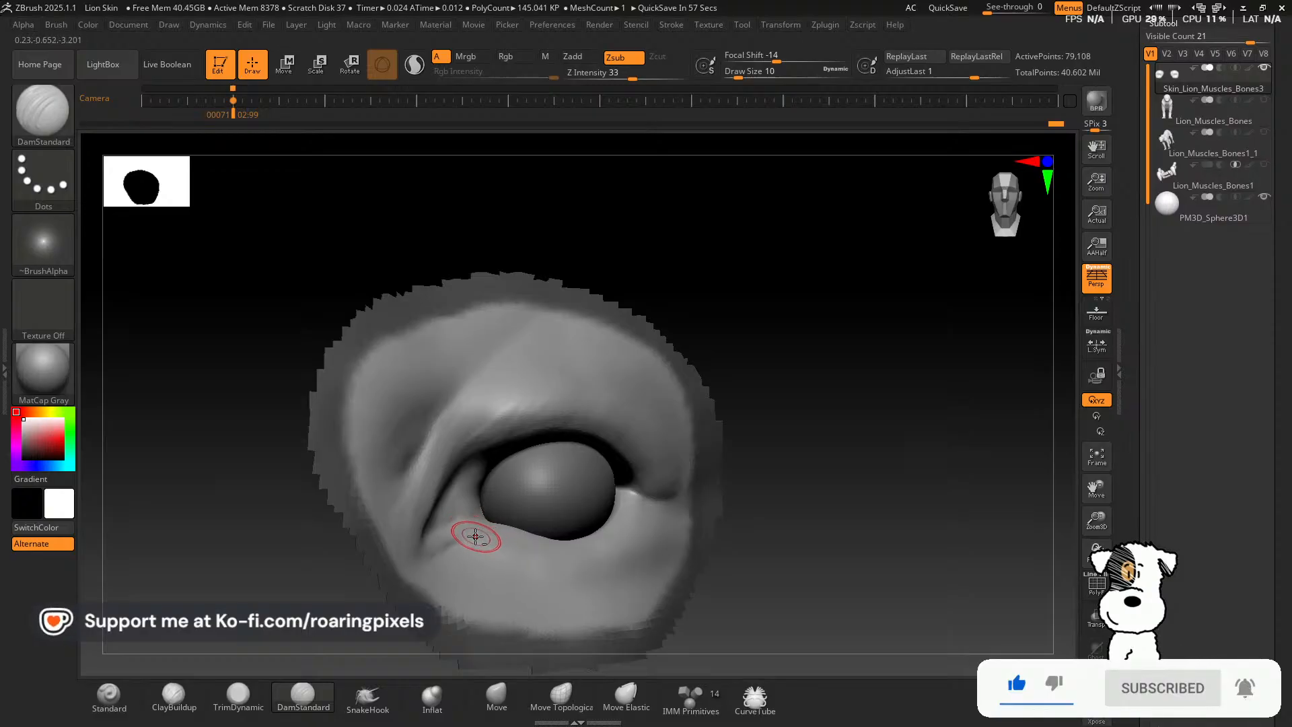
alt+drag(461, 541, 532, 547)
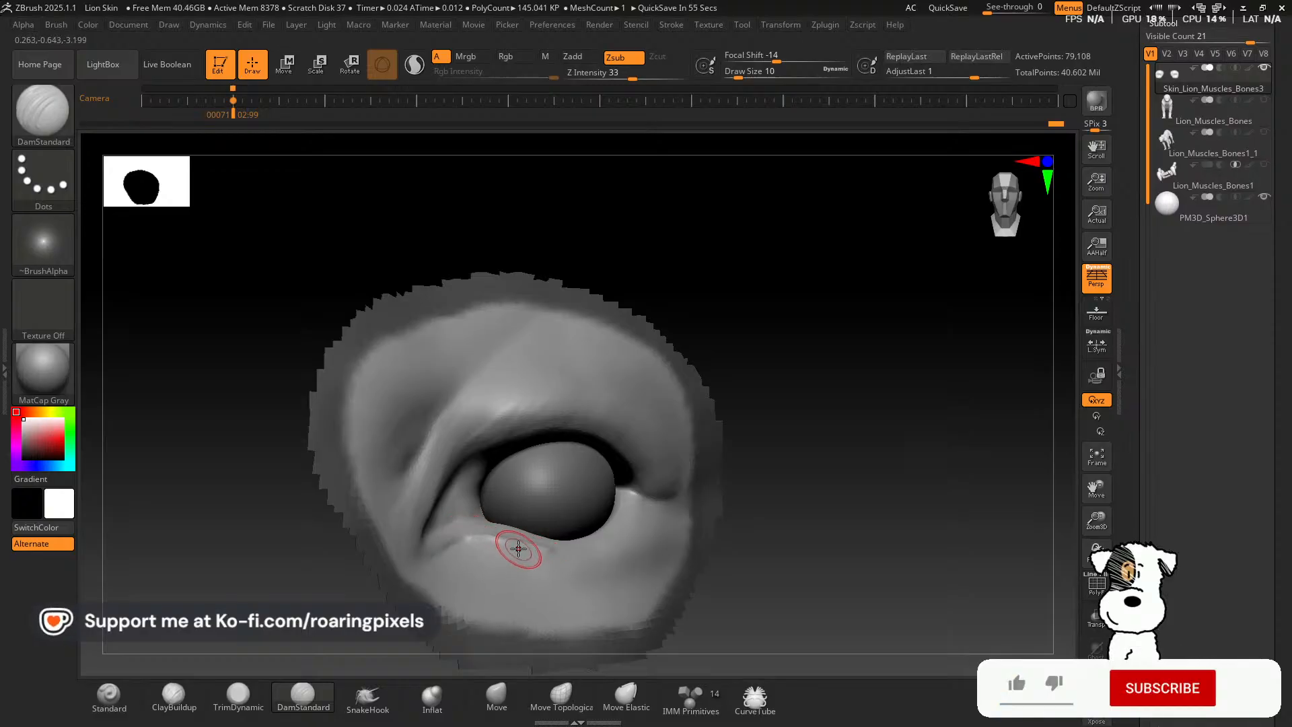
key(ctrl+z)
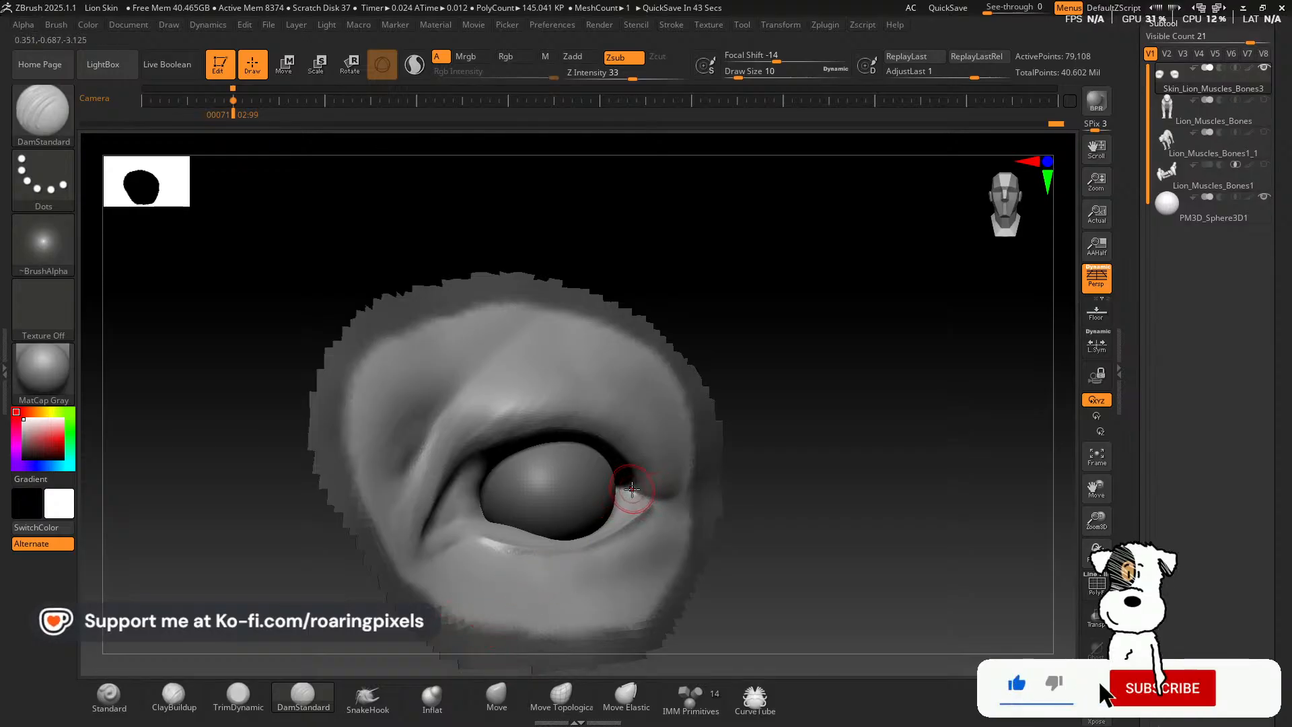
Carve the outer eye corner and the crease above the upper eyelid with the DamStandard brush at draw size 10.
drag(666, 500, 684, 502)
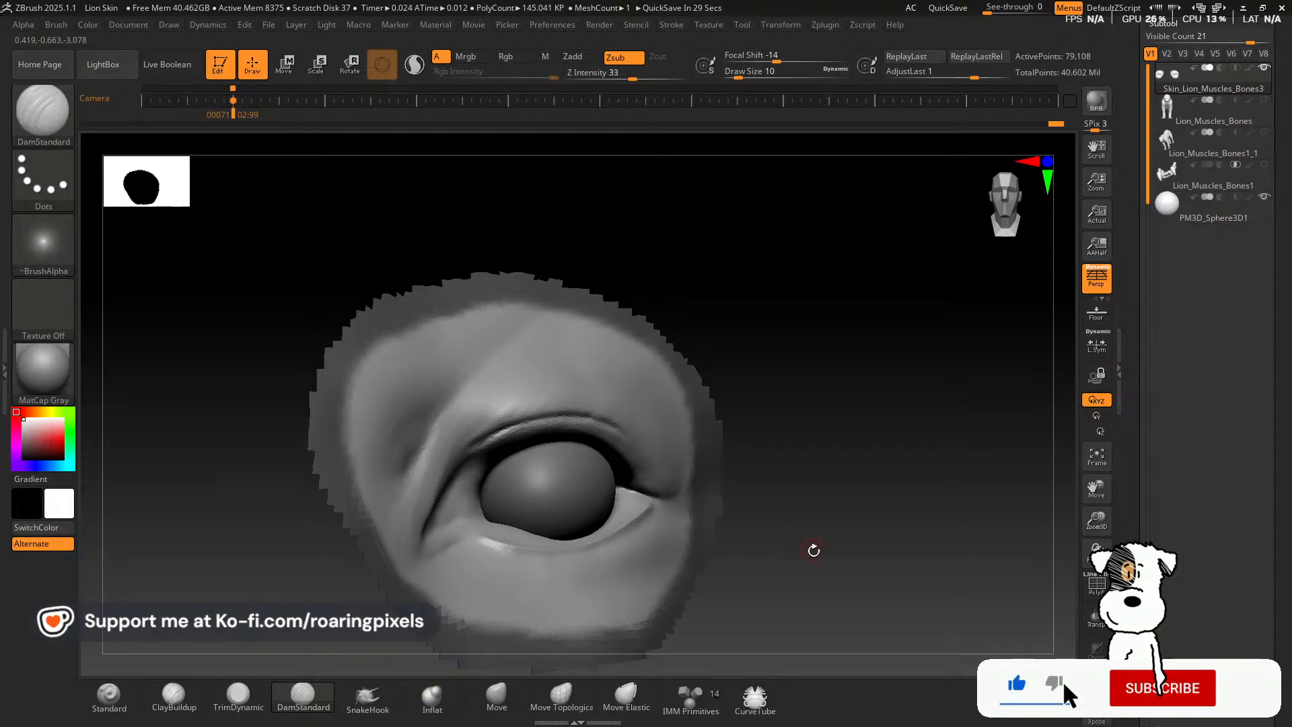
drag(814, 548, 774, 556)
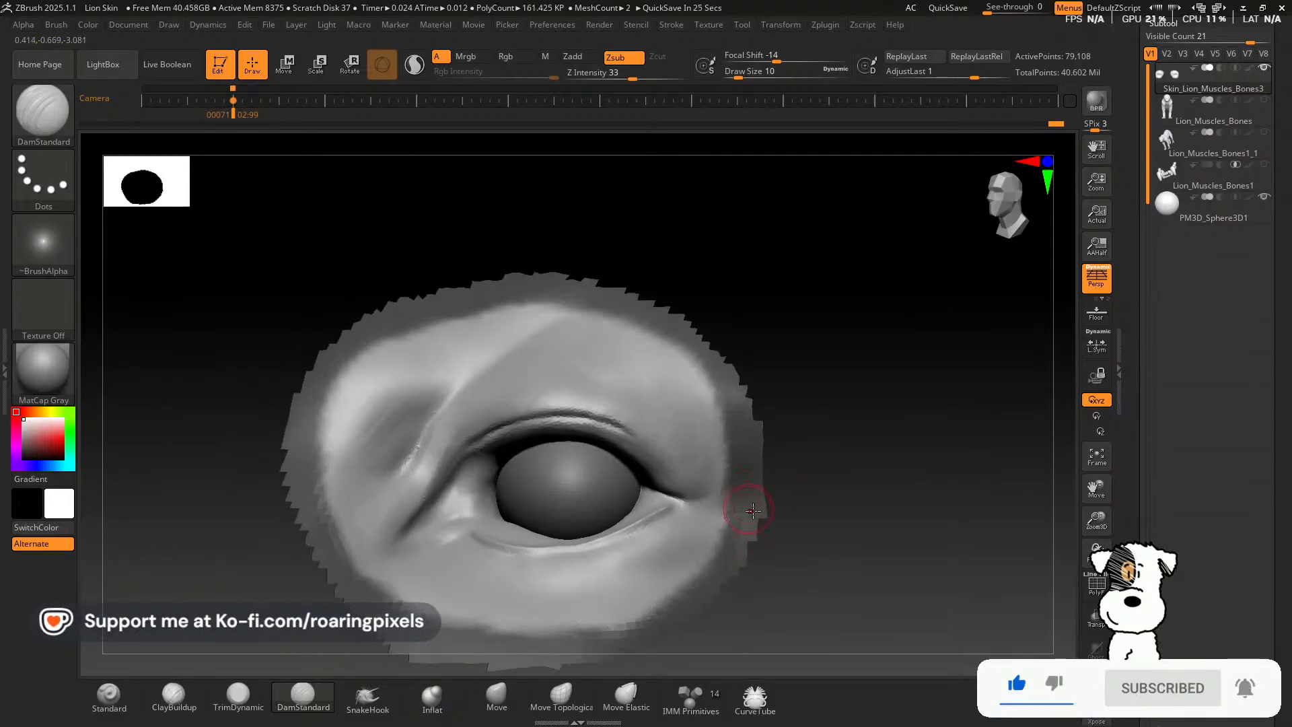
drag(810, 525, 793, 509)
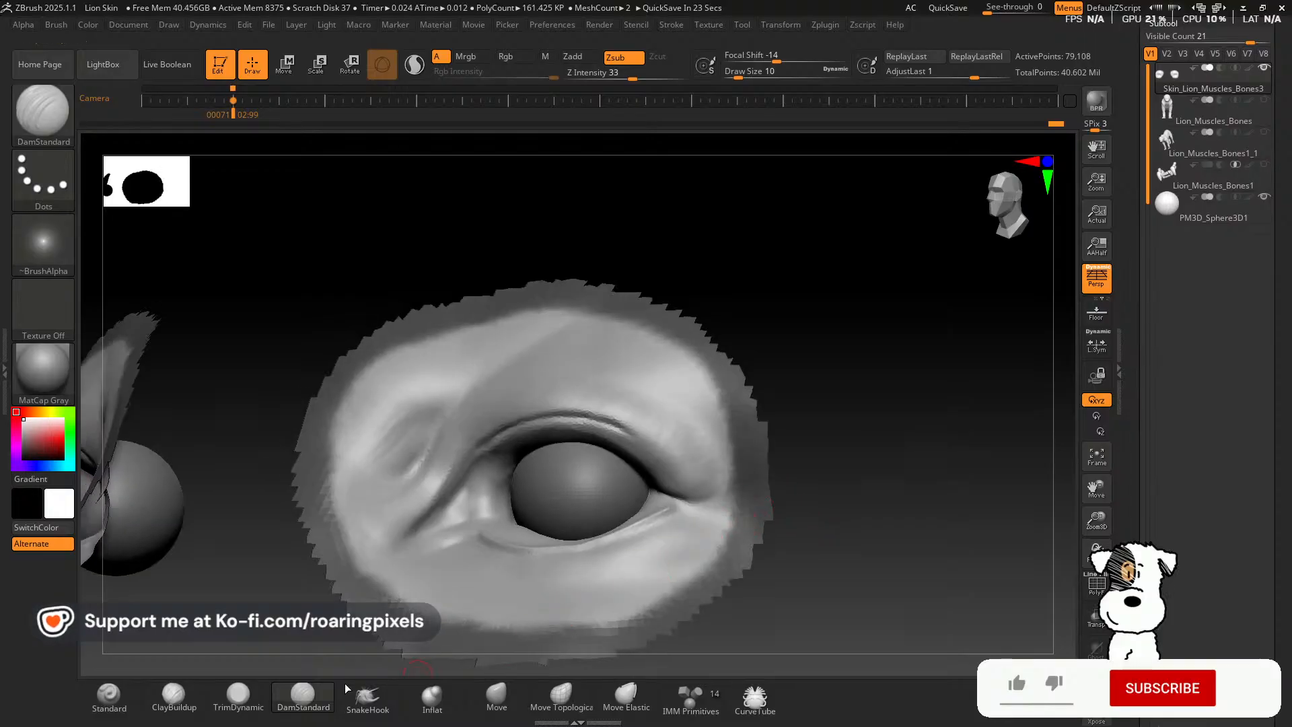
Build up the upper eyelid along its crease toward the outer corner with ClayBuildup at draw sizes 7 to 9.
click(181, 696)
drag(1096, 520, 1096, 553)
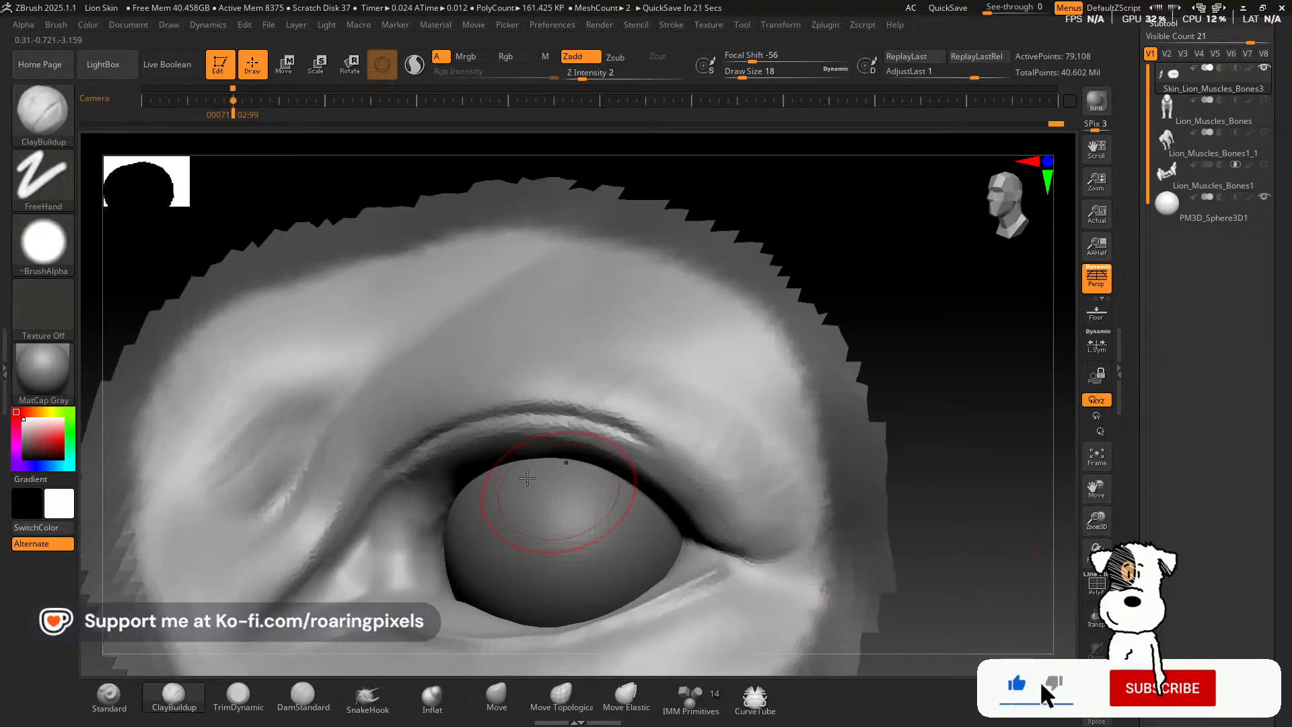
key([)
mouse_move(441, 430)
mouse_down()
mouse_move(418, 457)
mouse_move(431, 442)
mouse_up()
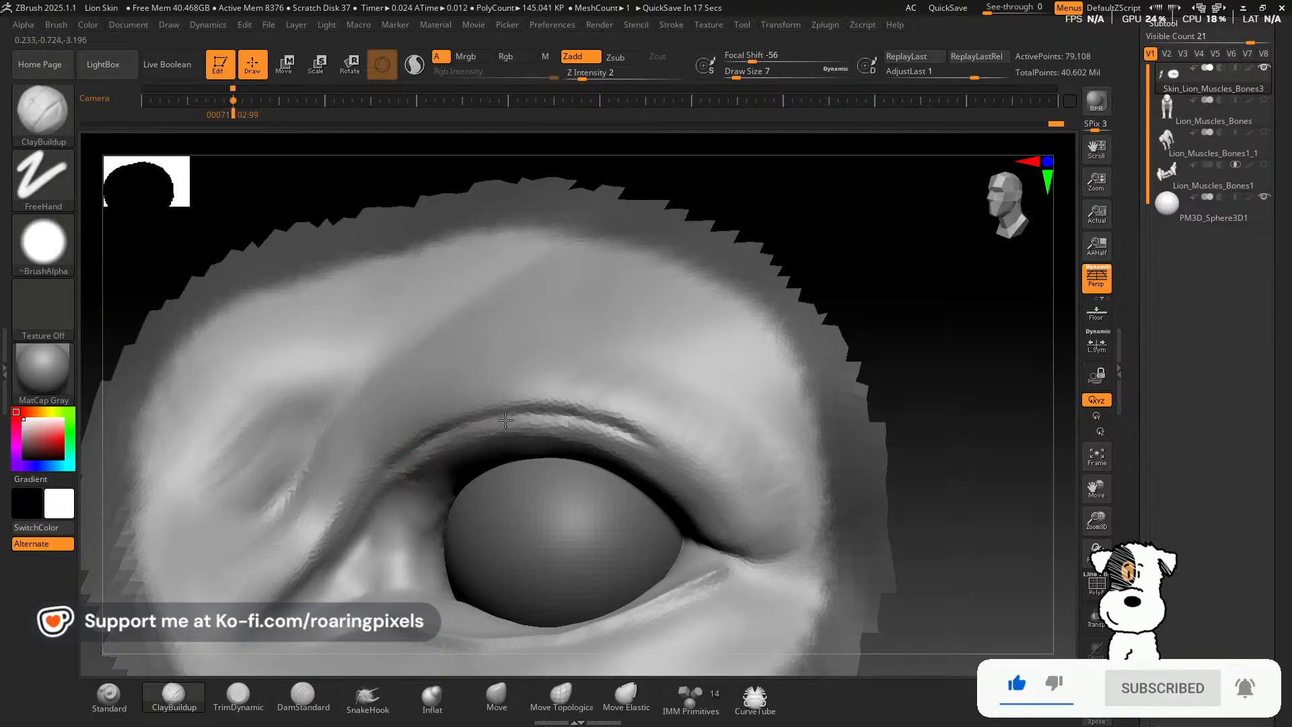
mouse_move(588, 426)
mouse_down()
mouse_move(643, 441)
mouse_move(608, 428)
mouse_up()
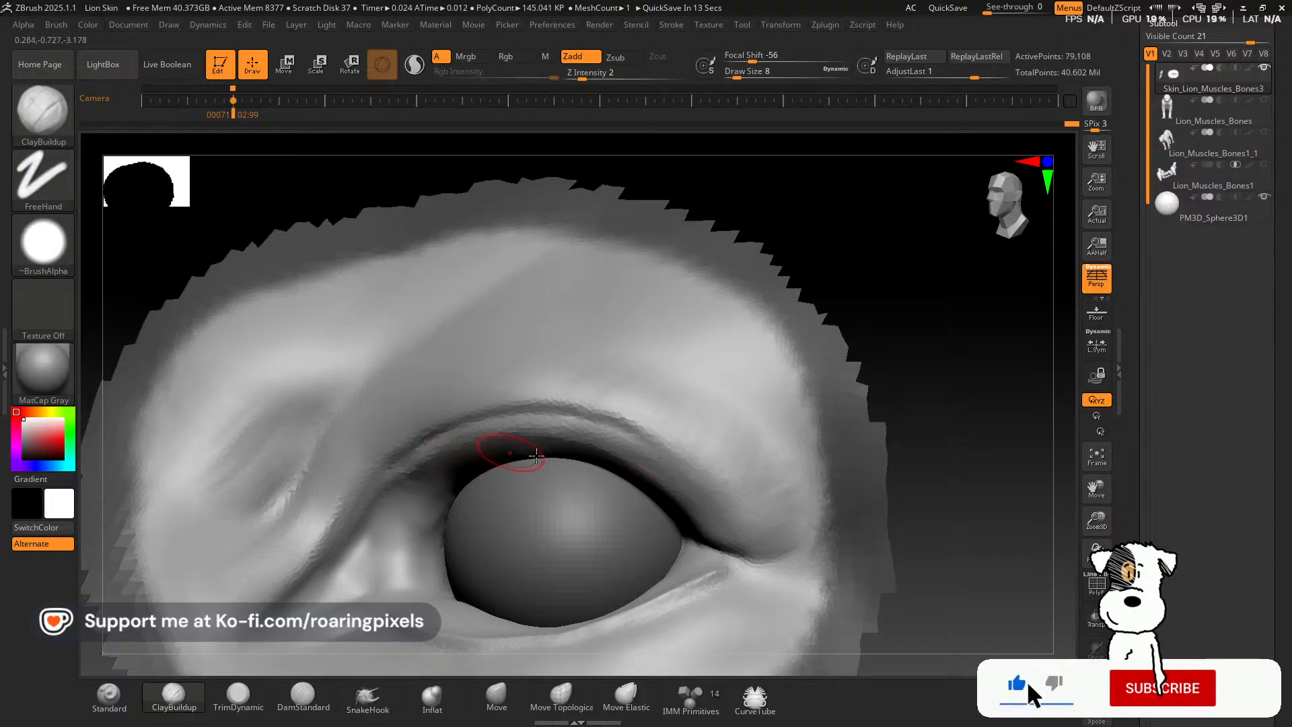
drag(967, 447, 980, 435)
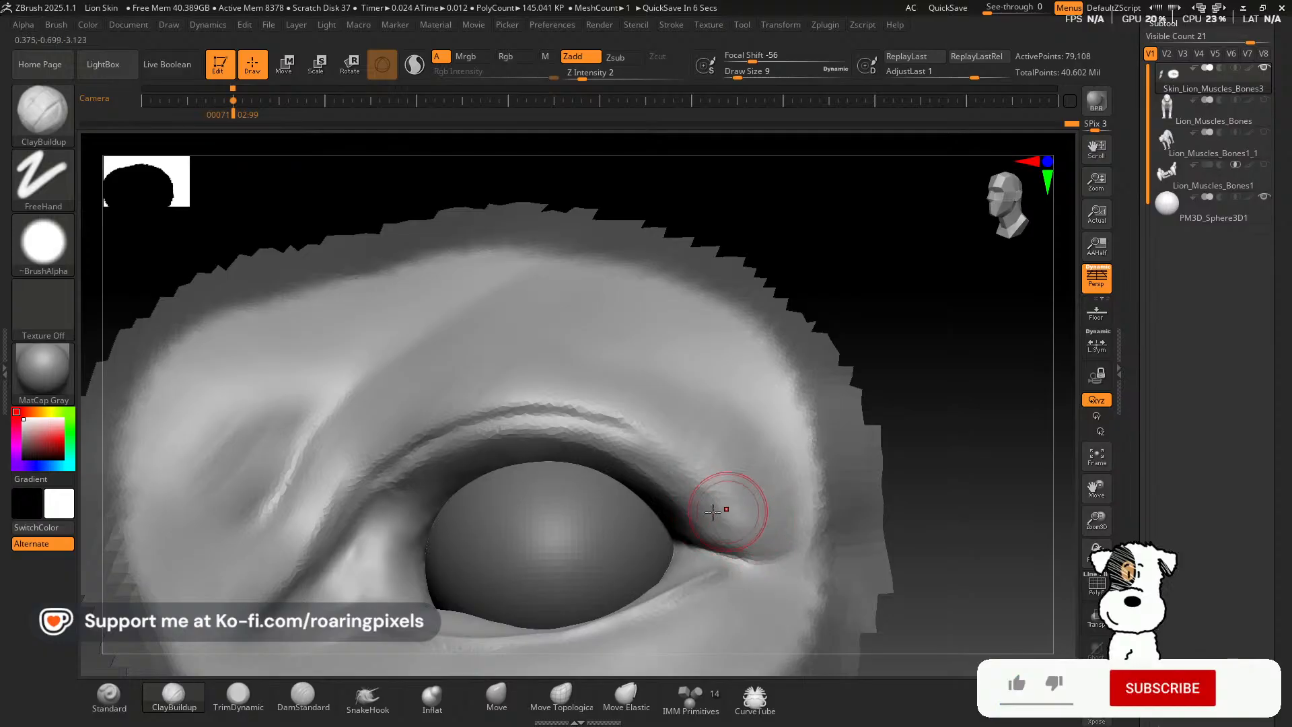
drag(939, 381, 822, 461)
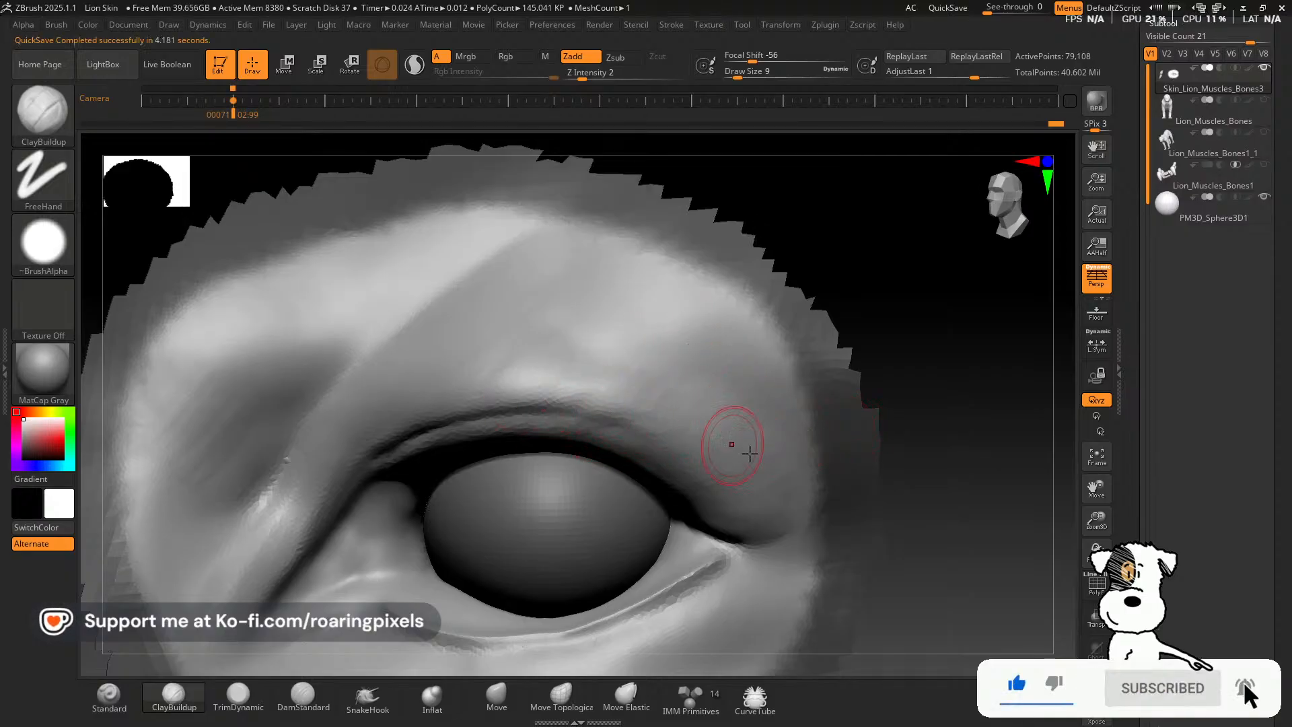
mouse_move(1002, 533)
mouse_down()
mouse_move(1016, 496)
mouse_move(1004, 453)
mouse_move(975, 482)
mouse_up()
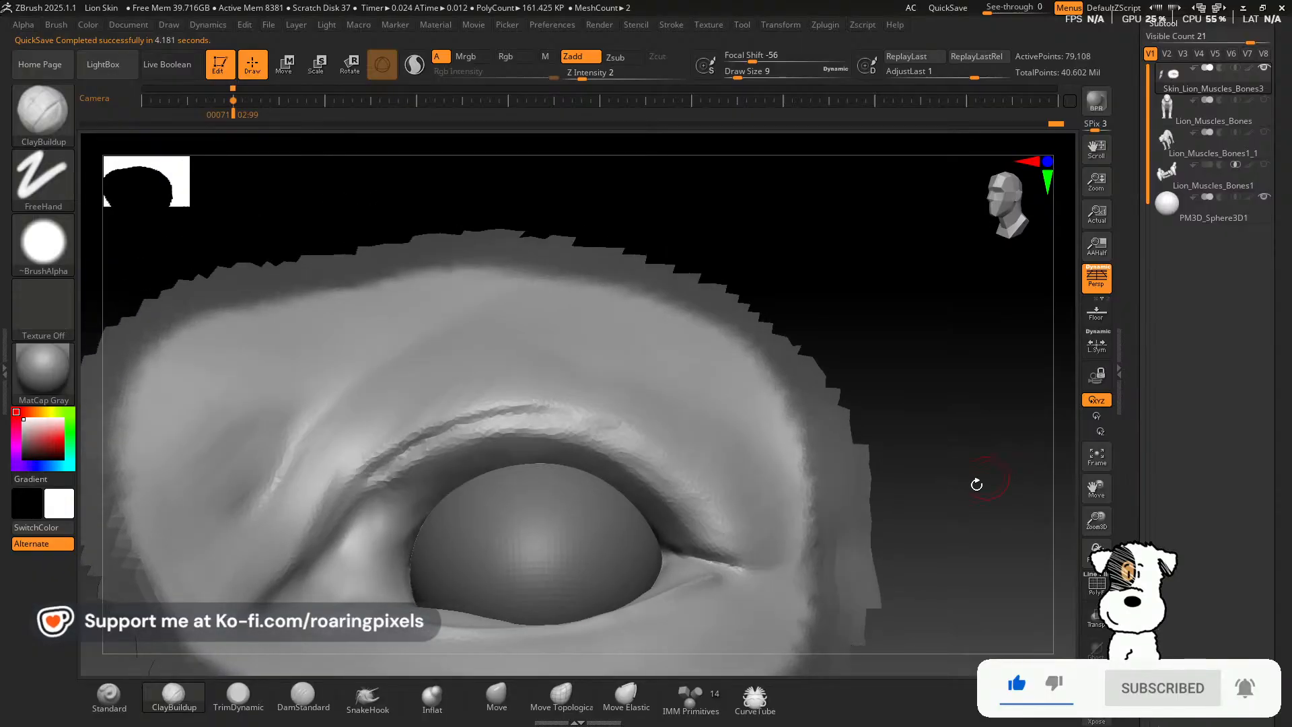
Show the polyframe, turn on Sculptris Pro, and smooth and densify the upper eyelid and its crease at draw size 8.
click(238, 697)
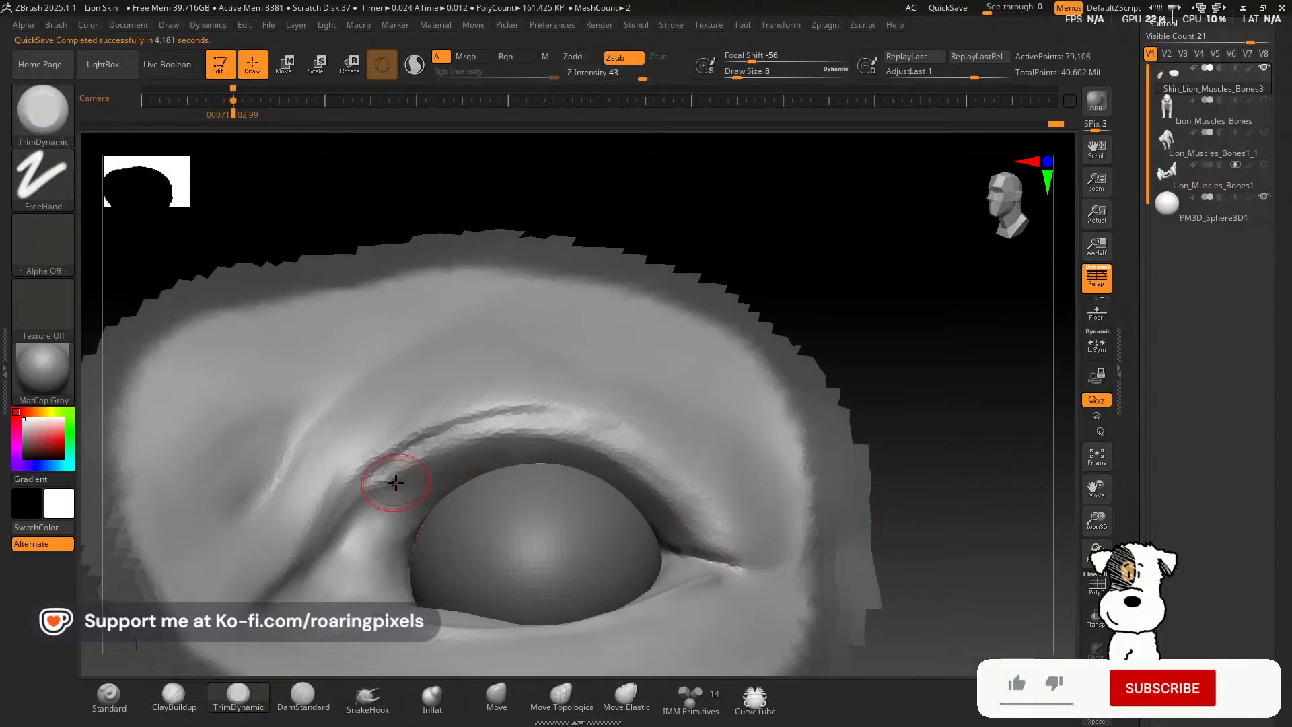
click(1097, 585)
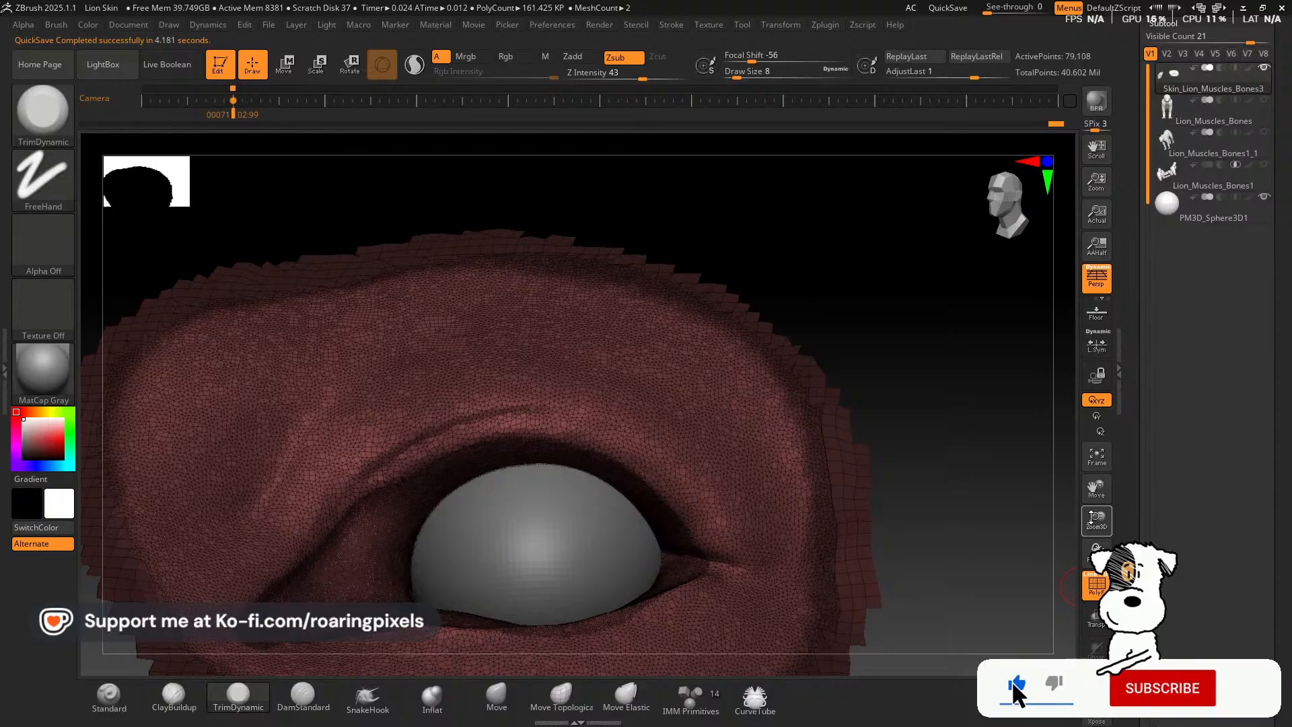
drag(1092, 519, 1092, 565)
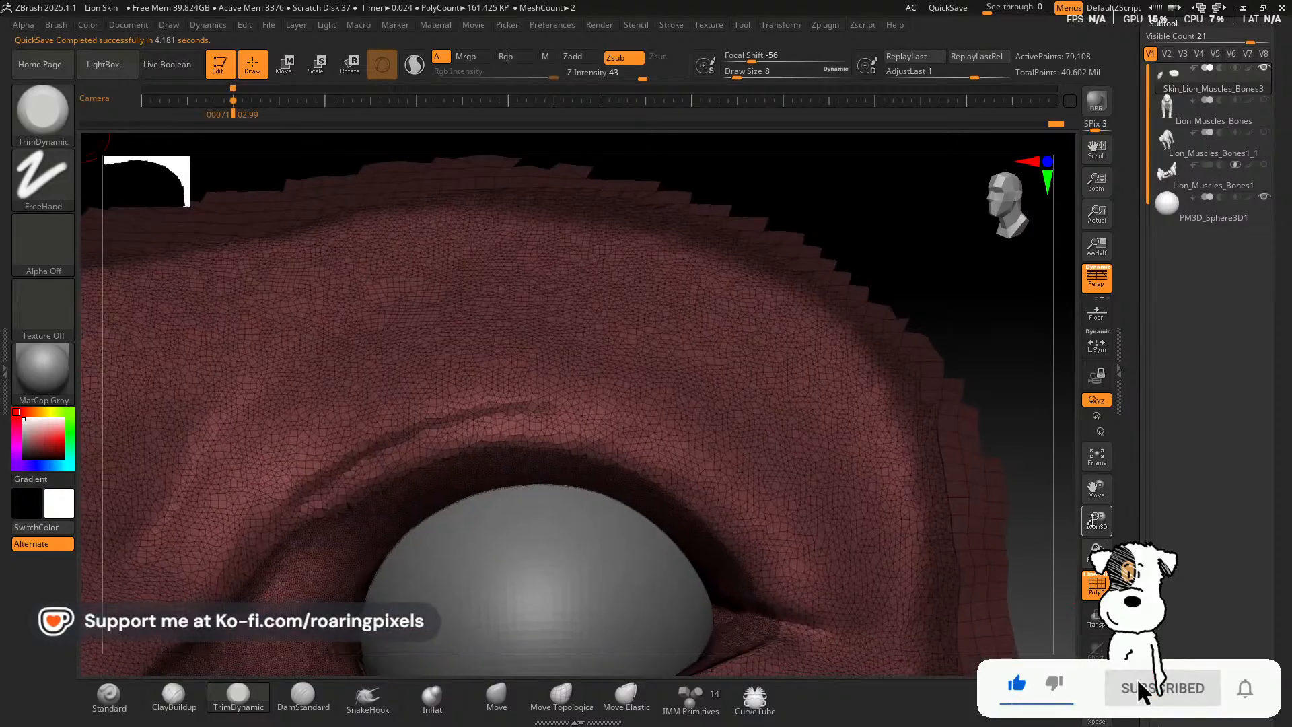
click(415, 66)
key(shift)
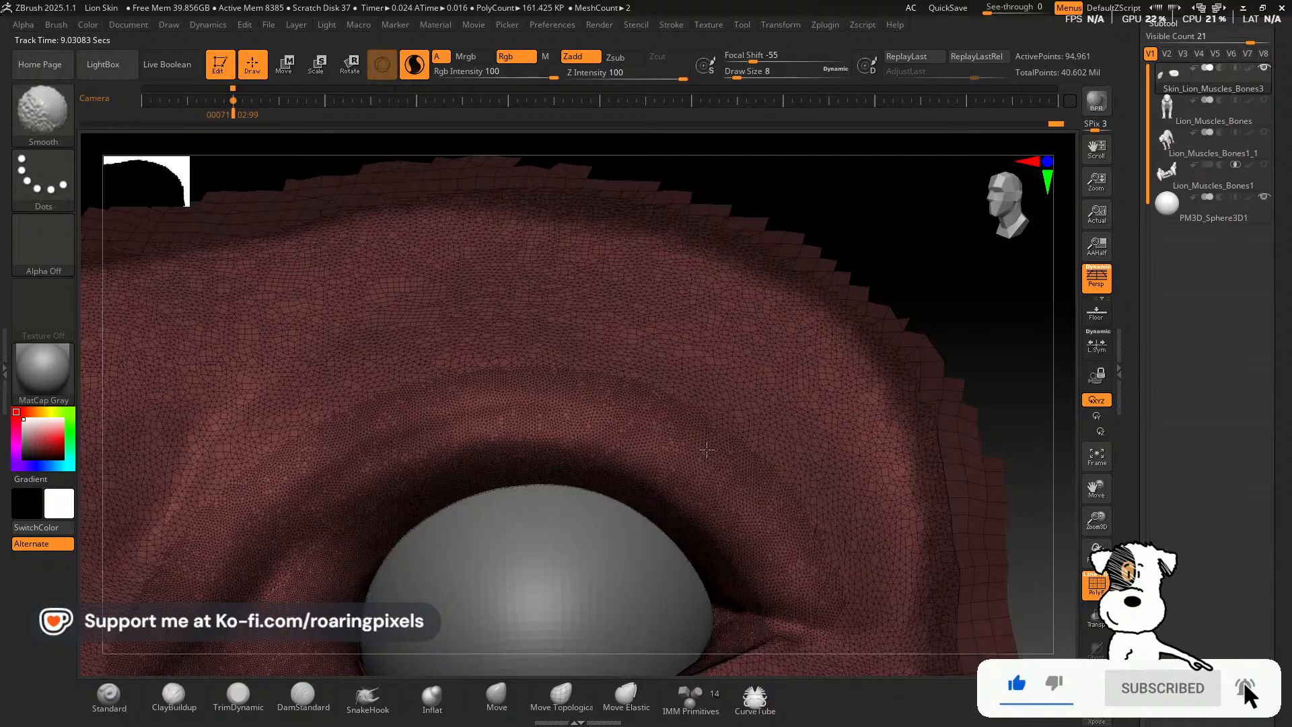
Smooth and densify the lower eyelid from the outer to the inner corner at draw size 8, and hide the polyframe.
alt+drag(1072, 499, 1104, 411)
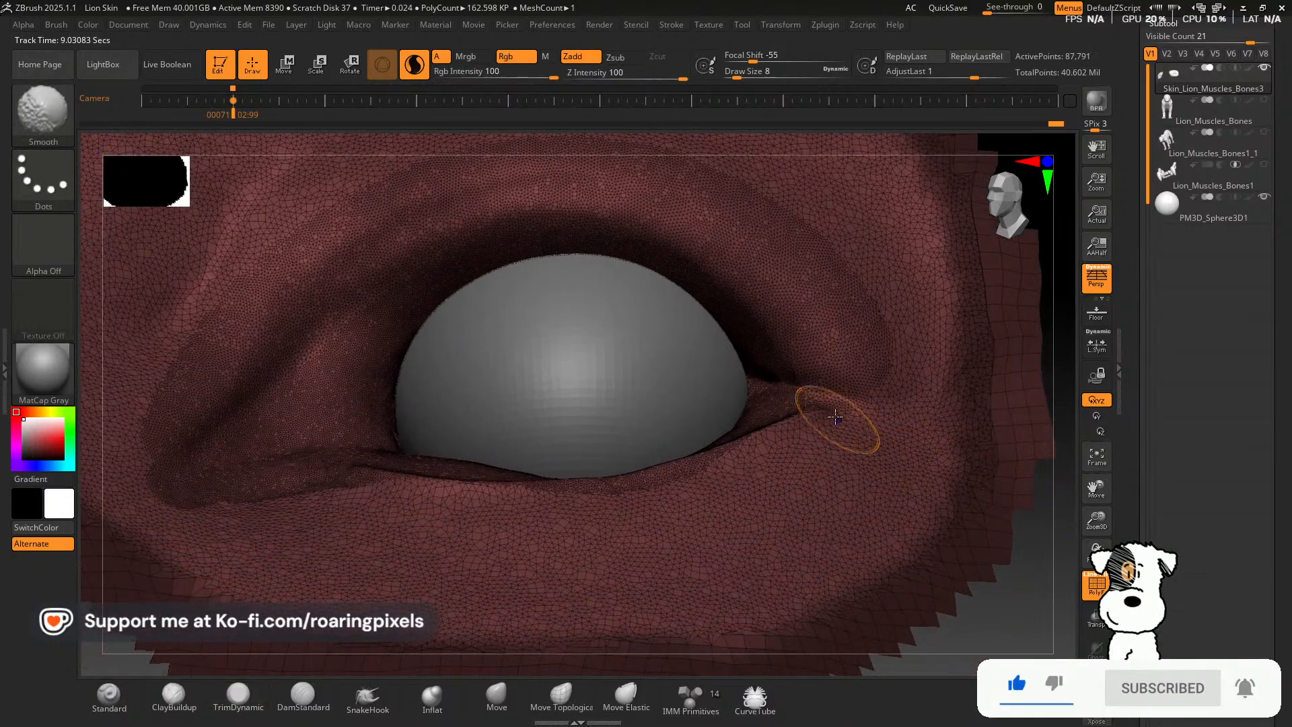
mouse_move(836, 403)
mouse_down()
mouse_move(748, 460)
mouse_move(567, 495)
mouse_move(254, 484)
mouse_up()
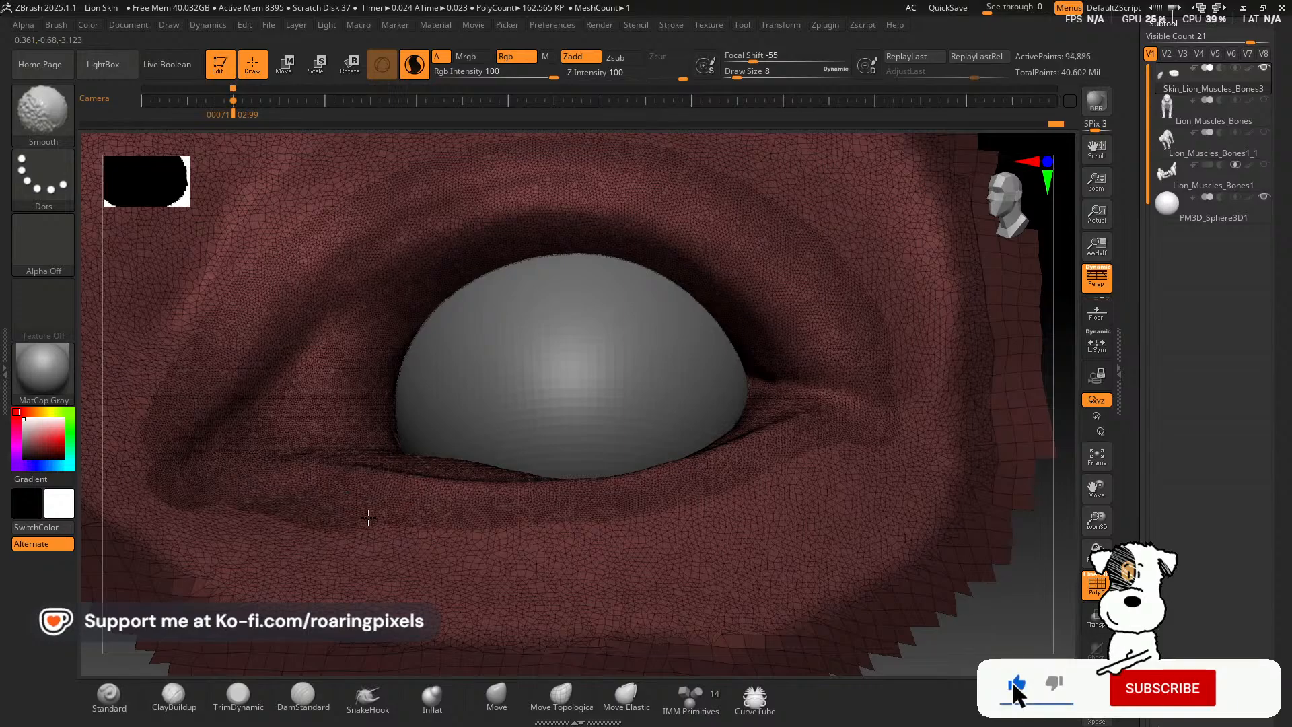
mouse_move(368, 517)
mouse_down()
mouse_move(633, 535)
mouse_move(856, 428)
mouse_up()
drag(660, 496, 376, 518)
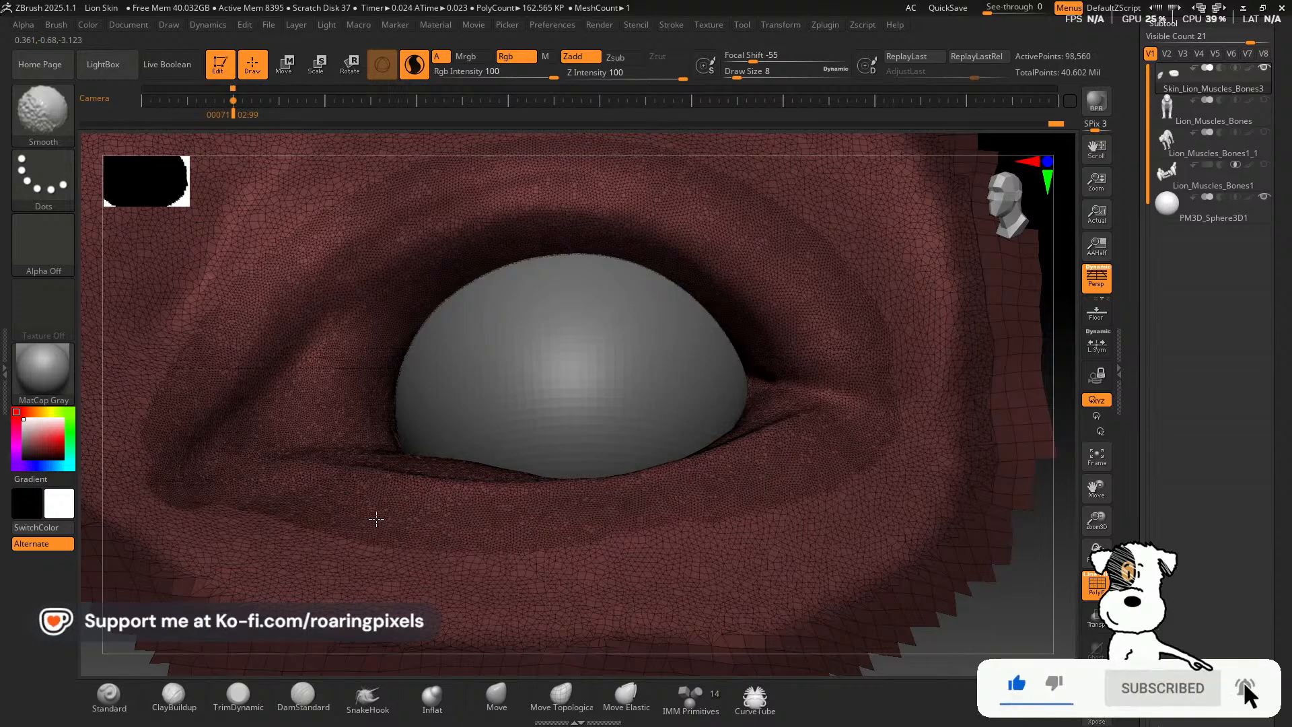
mouse_move(253, 500)
mouse_down()
mouse_move(356, 545)
mouse_move(723, 528)
mouse_move(899, 457)
mouse_move(880, 439)
mouse_up()
click(1097, 584)
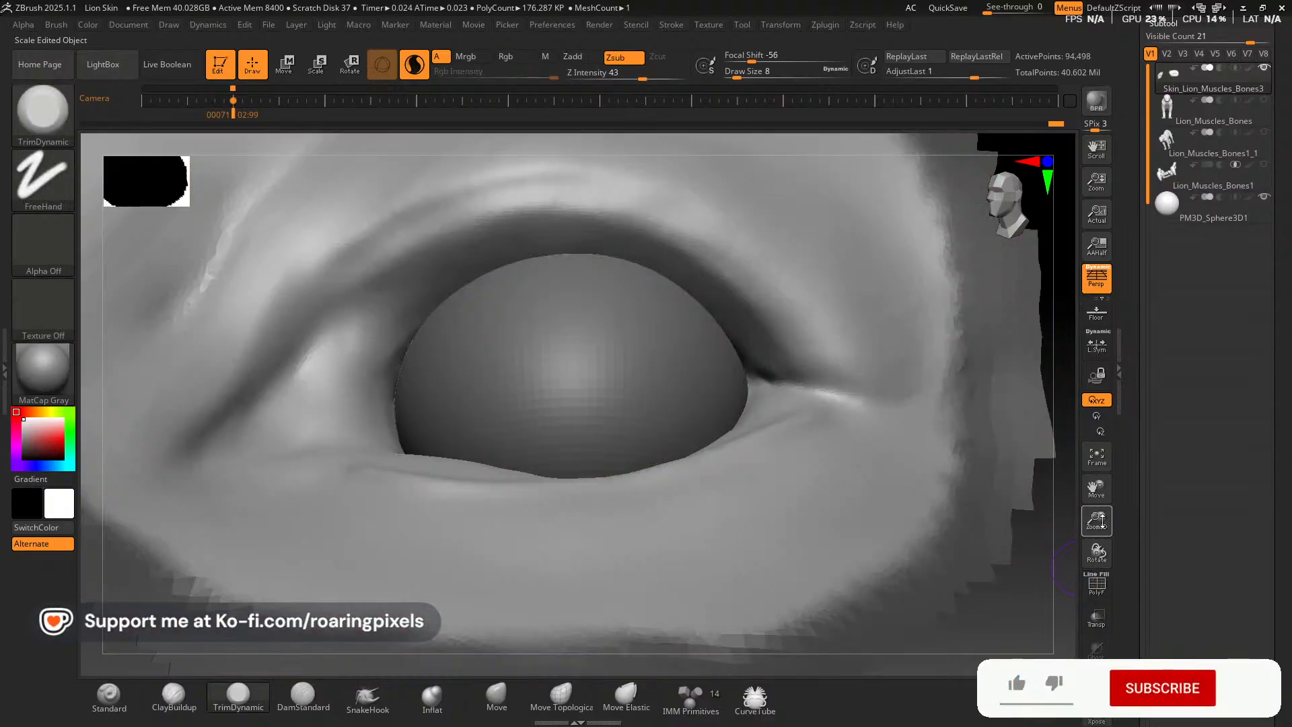
Smooth and densify the brow-side ridge beside the inner eye corner at draw size 6, and turn off Sculptris Pro.
mouse_move(1103, 522)
mouse_down()
mouse_move(1099, 502)
mouse_move(1098, 574)
mouse_move(1119, 566)
mouse_move(1098, 556)
mouse_up()
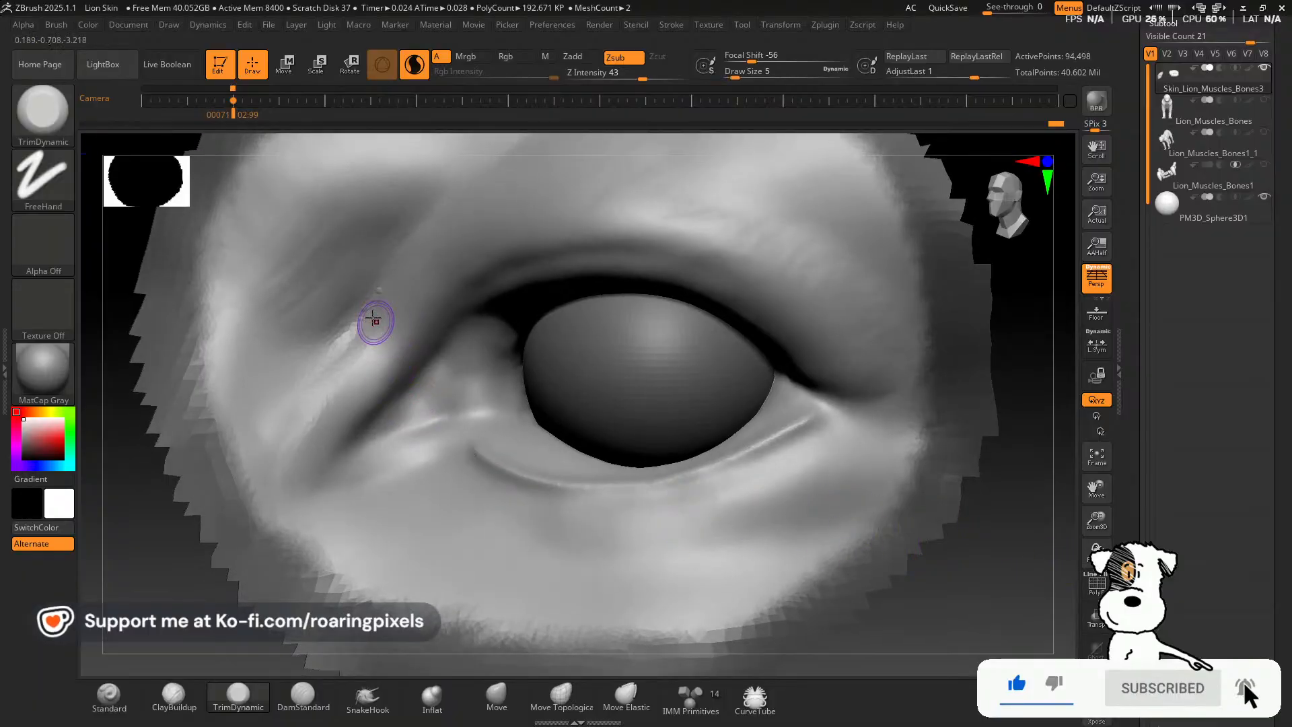
key(shift)
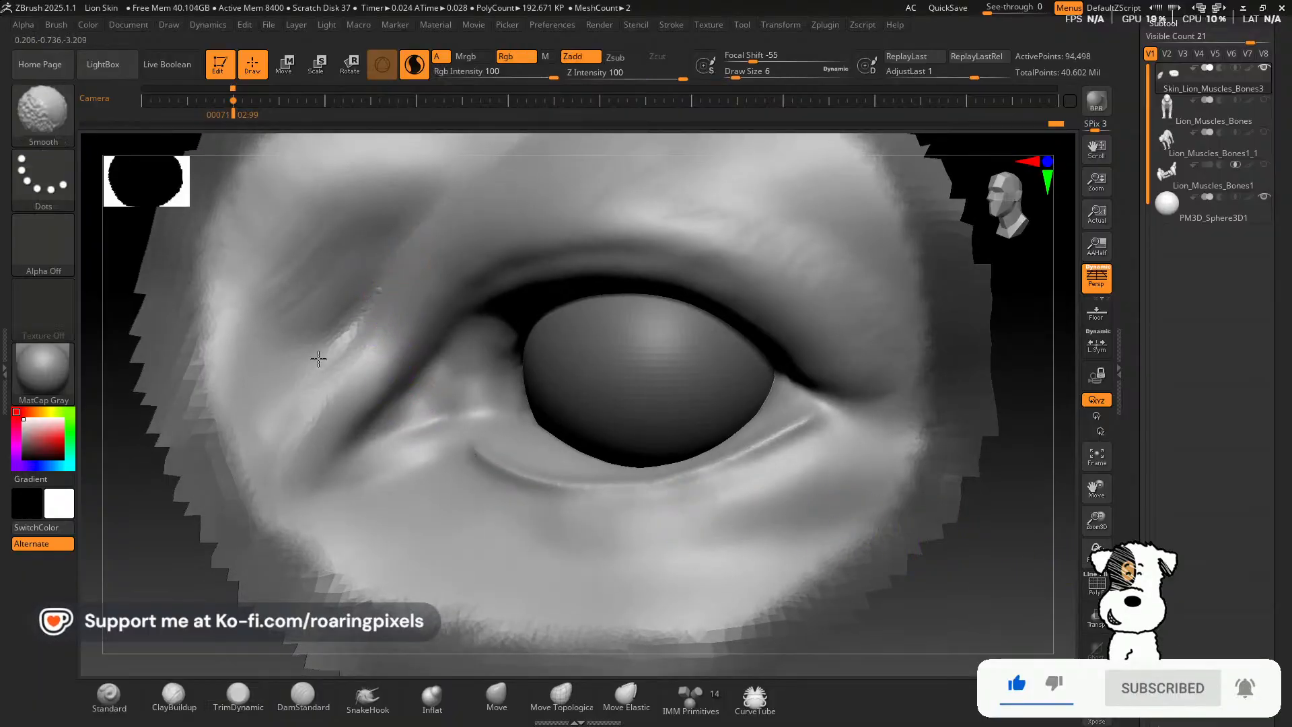
shift+drag(318, 359, 423, 248)
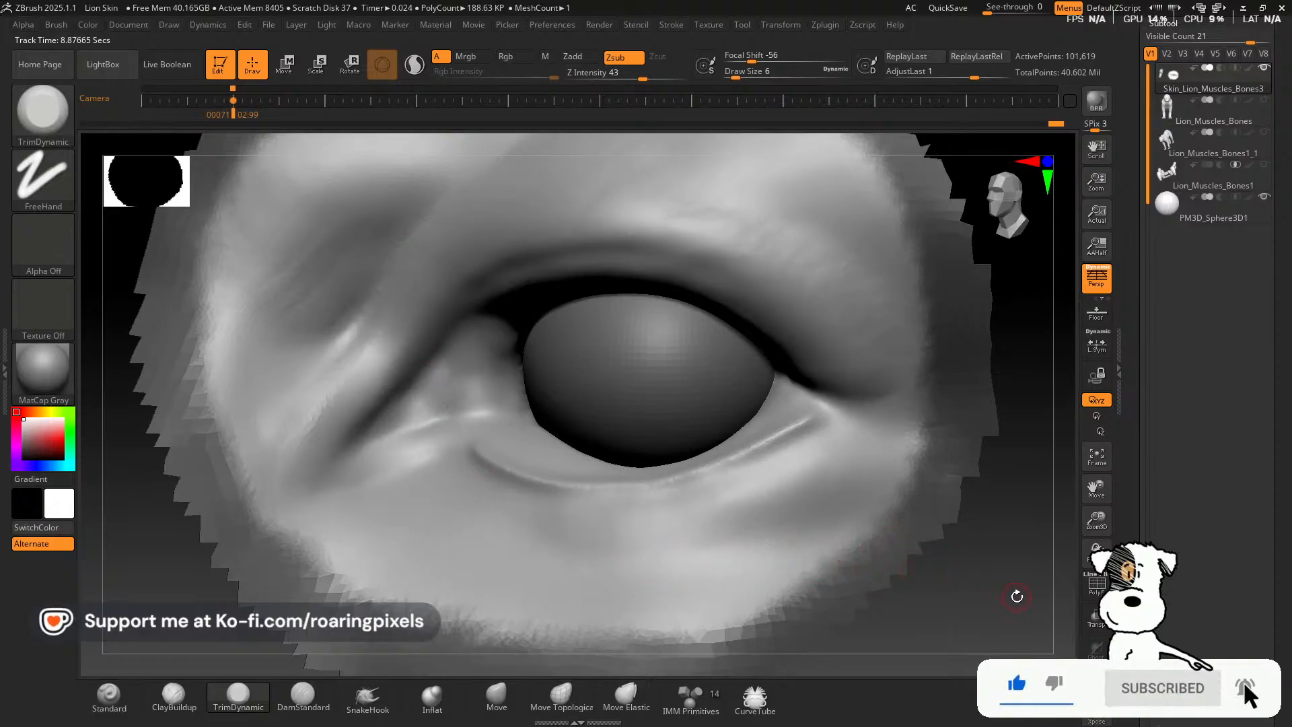
mouse_move(1009, 582)
mouse_down()
mouse_move(943, 430)
mouse_move(1291, 520)
mouse_up()
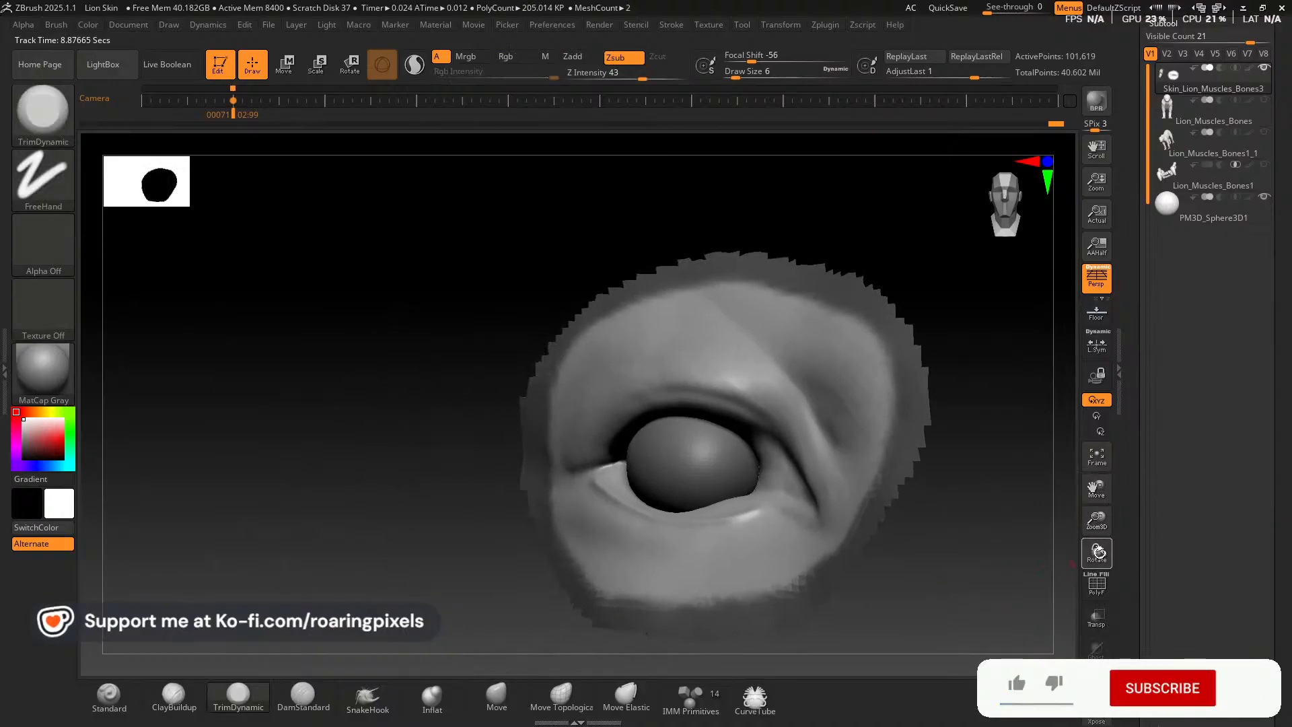
Raise the lower eyelid rim near the inner corner with the Move brush at draw size 22.
mouse_move(1097, 522)
mouse_down()
mouse_move(1104, 531)
mouse_move(1177, 454)
mouse_up()
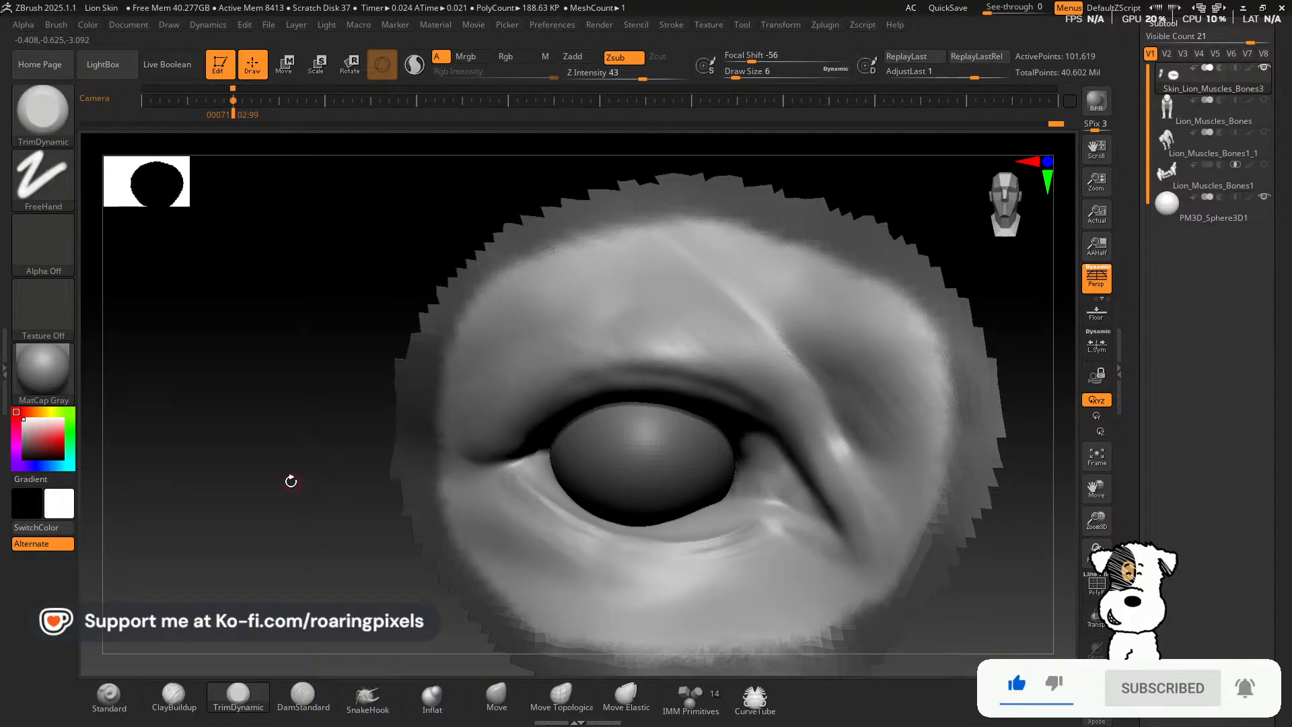
mouse_move(291, 482)
mouse_down()
mouse_move(289, 554)
mouse_move(375, 548)
mouse_up()
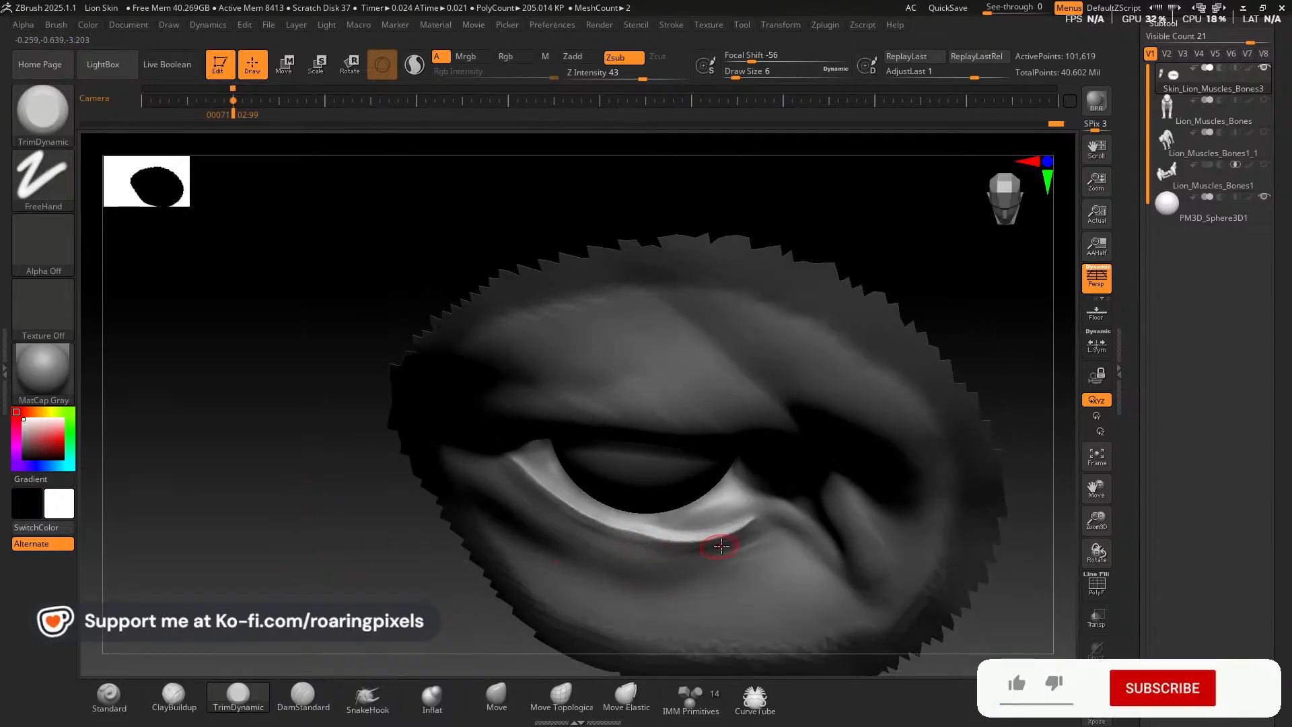
click(498, 694)
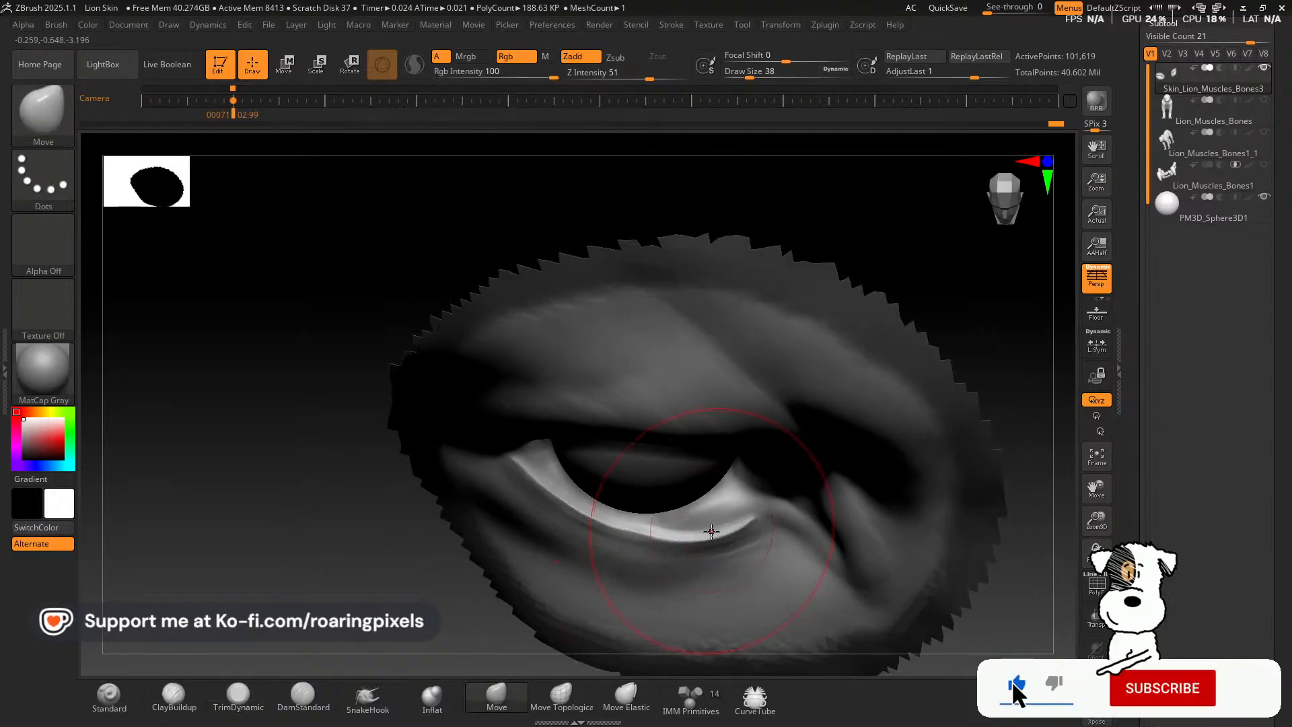
key(bracketleft)
key(bracketleft)
key(bracketleft)
key(bracketleft)
drag(715, 531, 716, 516)
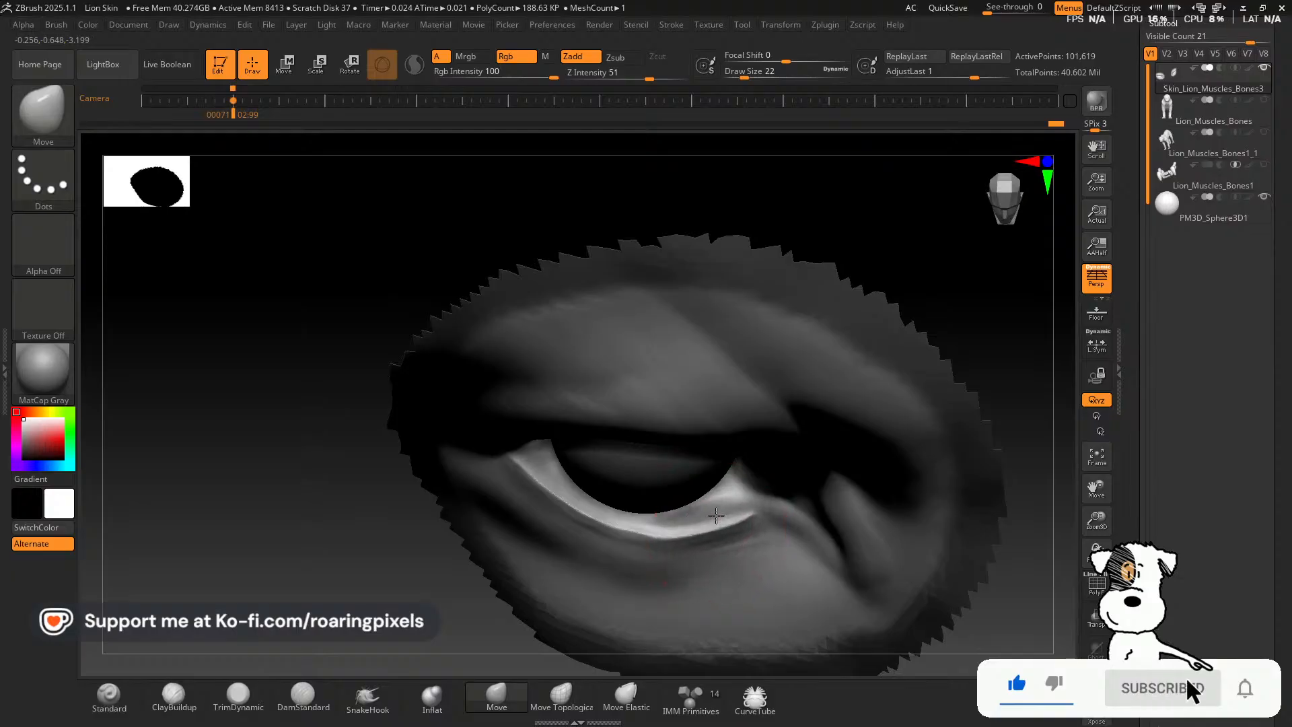
Reshape the curve of the lower eyelid rim from underneath with the Move brush at draw sizes between 18 and 34.
key(bracketleft)
key(bracketleft)
key(bracketleft)
drag(324, 495, 323, 584)
key(bracketright)
key(bracketright)
key(bracketright)
key(bracketright)
key(bracketright)
key(bracketright)
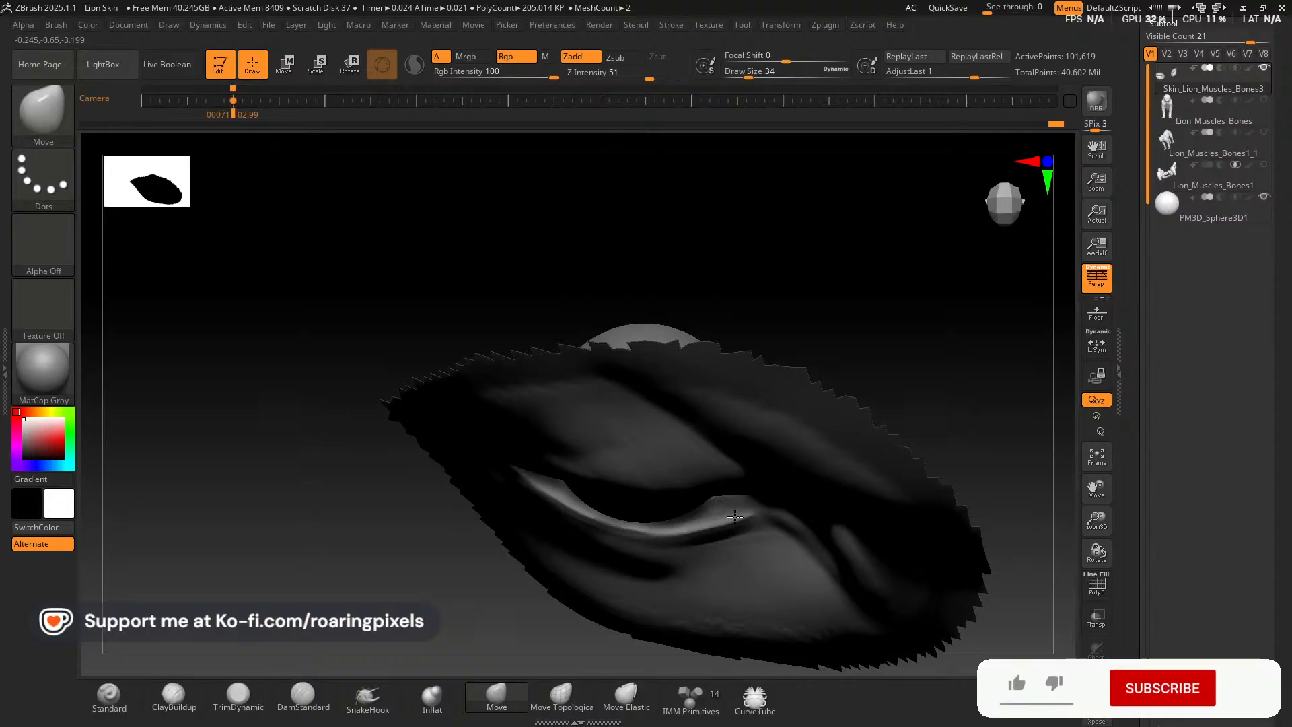
key(bracketleft)
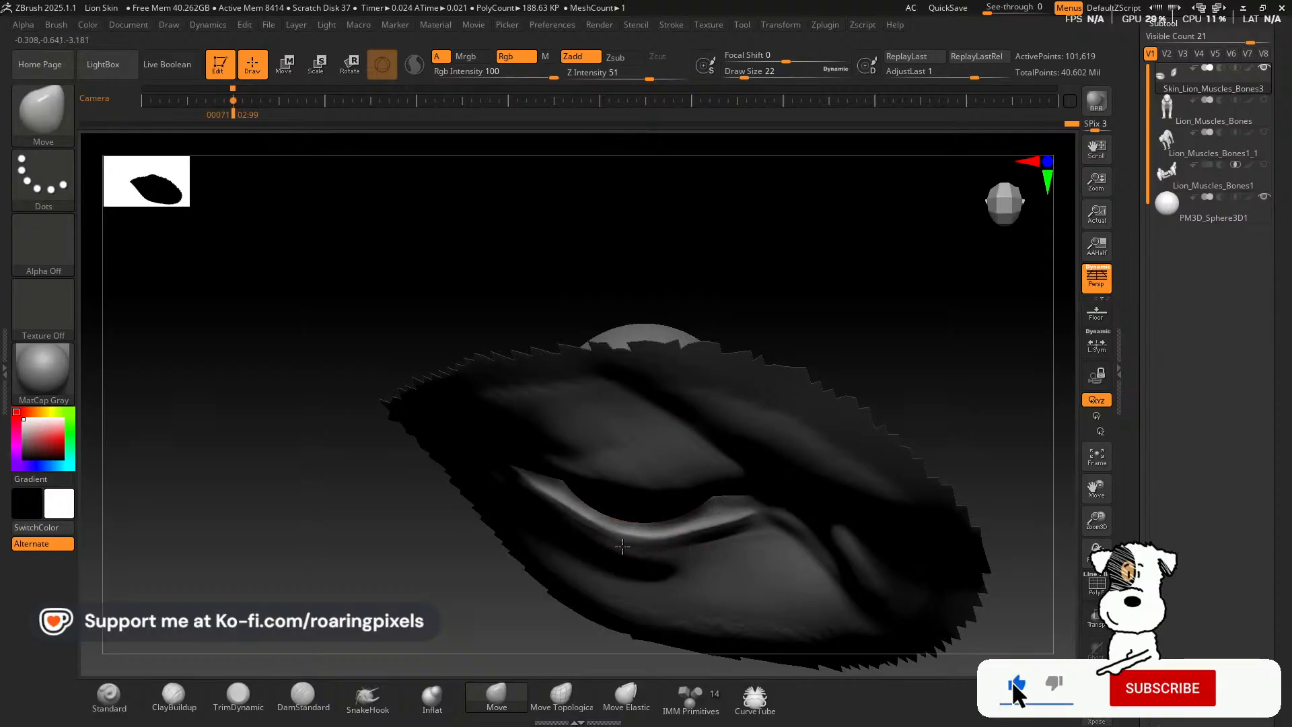
key(bracketleft)
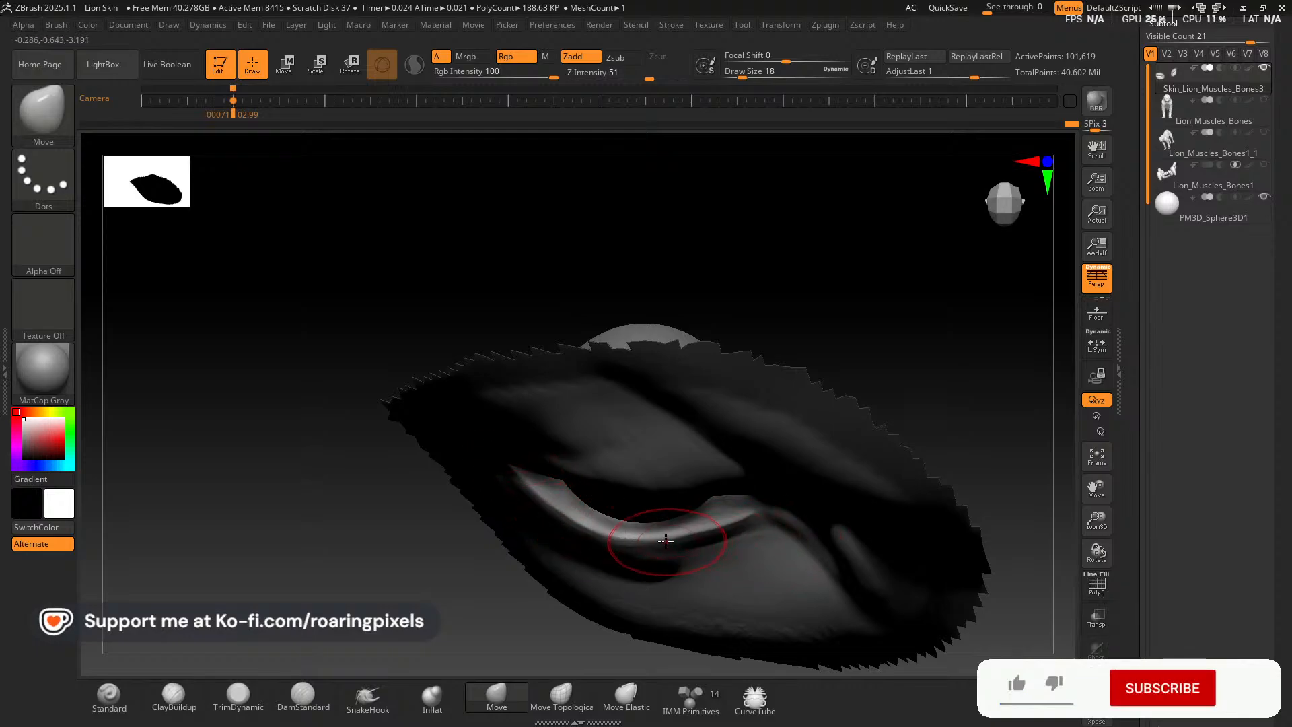
Build up the skin below the lower eyelid with the ClayBuildup brush at draw size 14.
drag(387, 586, 359, 600)
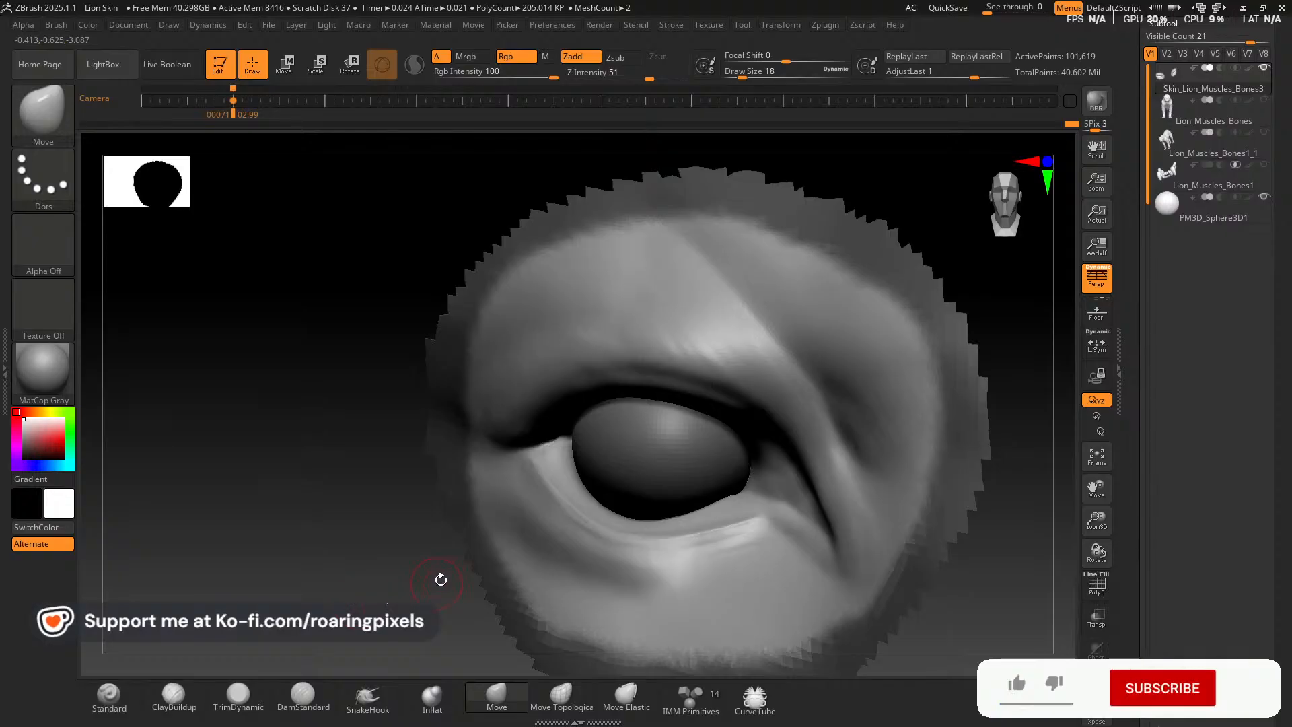
drag(437, 580, 407, 596)
click(174, 696)
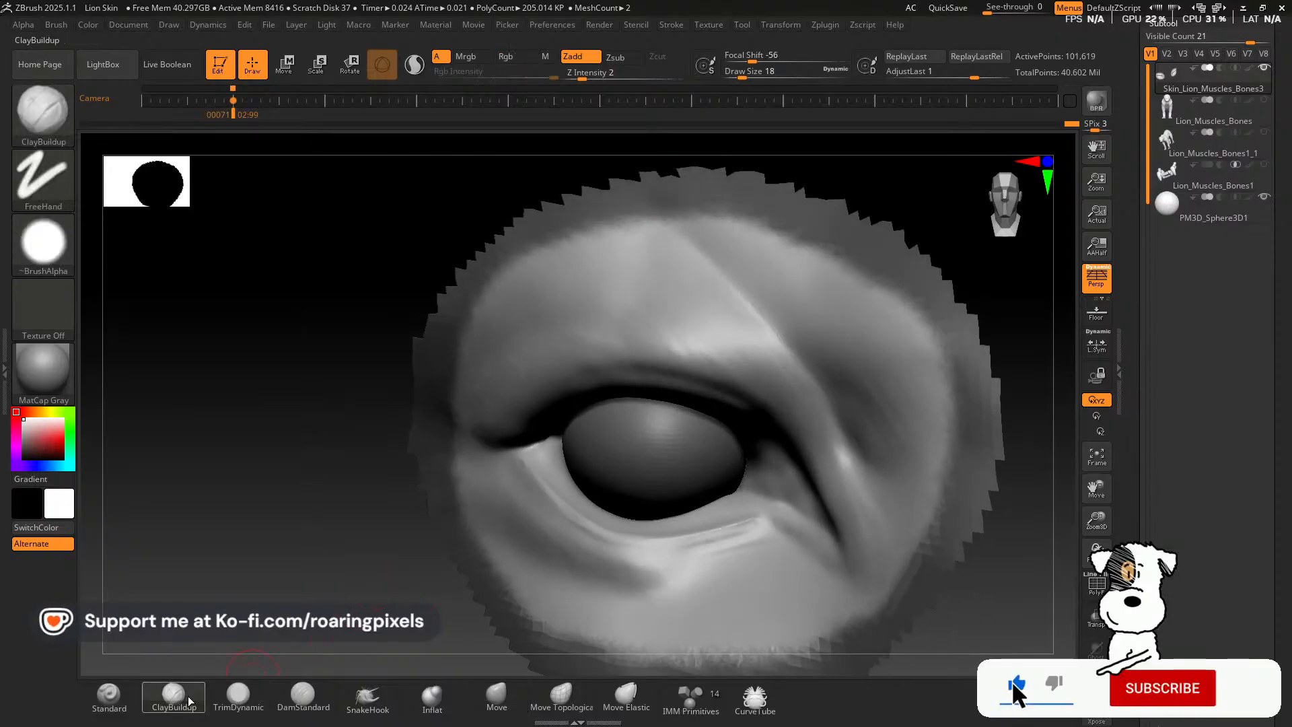
key(bracketleft)
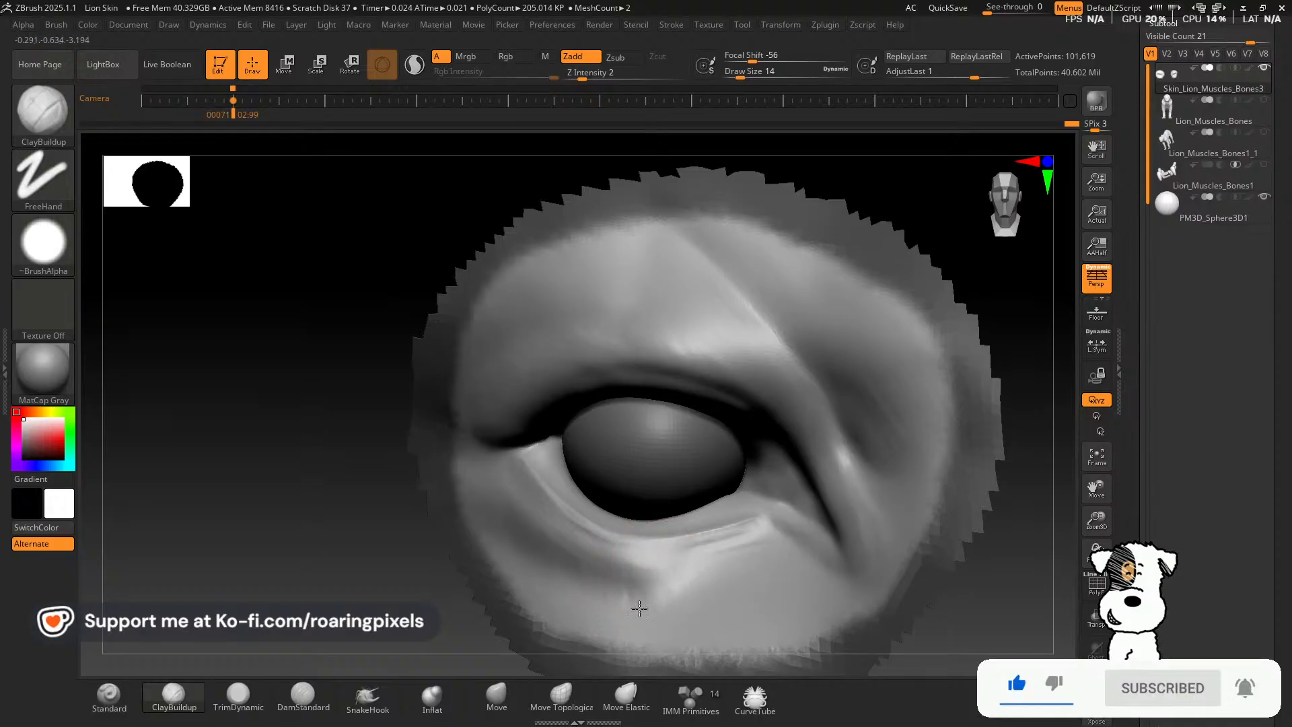
drag(639, 609, 635, 611)
mouse_move(698, 561)
mouse_down()
mouse_move(686, 591)
mouse_move(684, 563)
mouse_move(704, 577)
mouse_move(725, 544)
mouse_move(714, 595)
mouse_up()
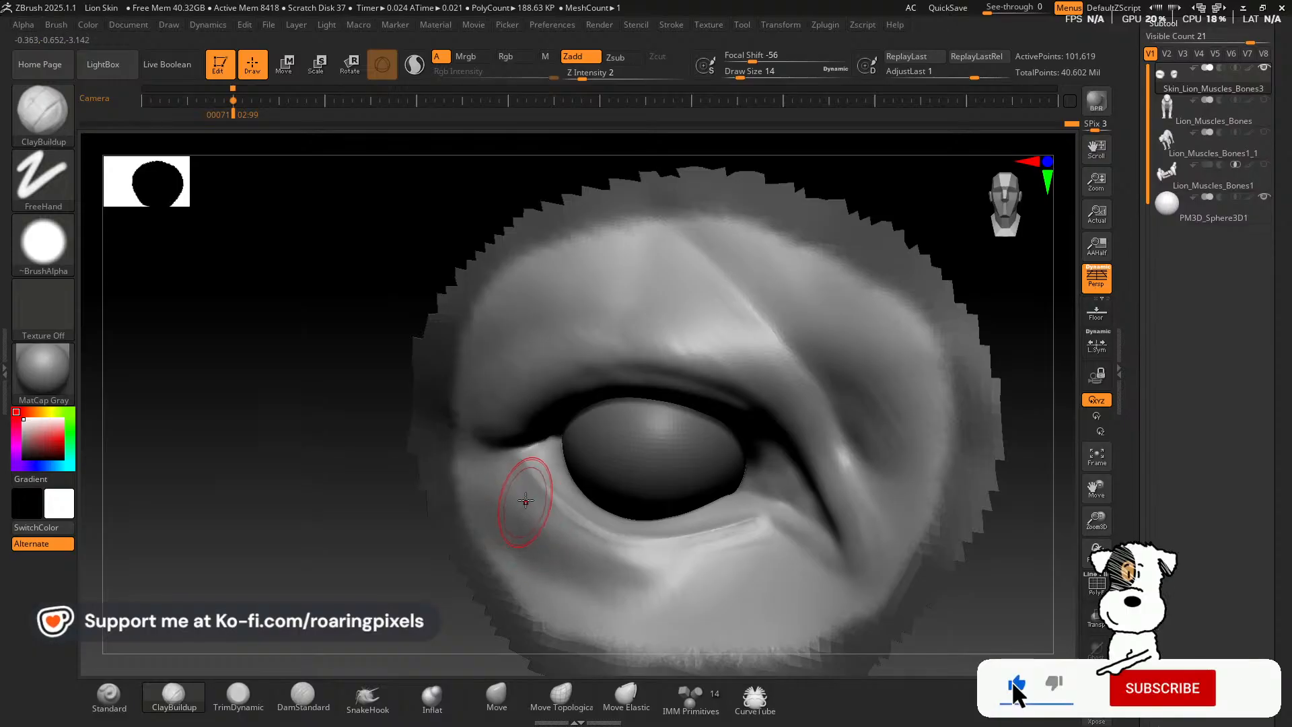
Refine the fold running down beside the inner eye corner with ClayBuildup at draw sizes 14 and 18.
mouse_move(377, 565)
mouse_down()
mouse_move(314, 548)
mouse_move(320, 592)
mouse_up()
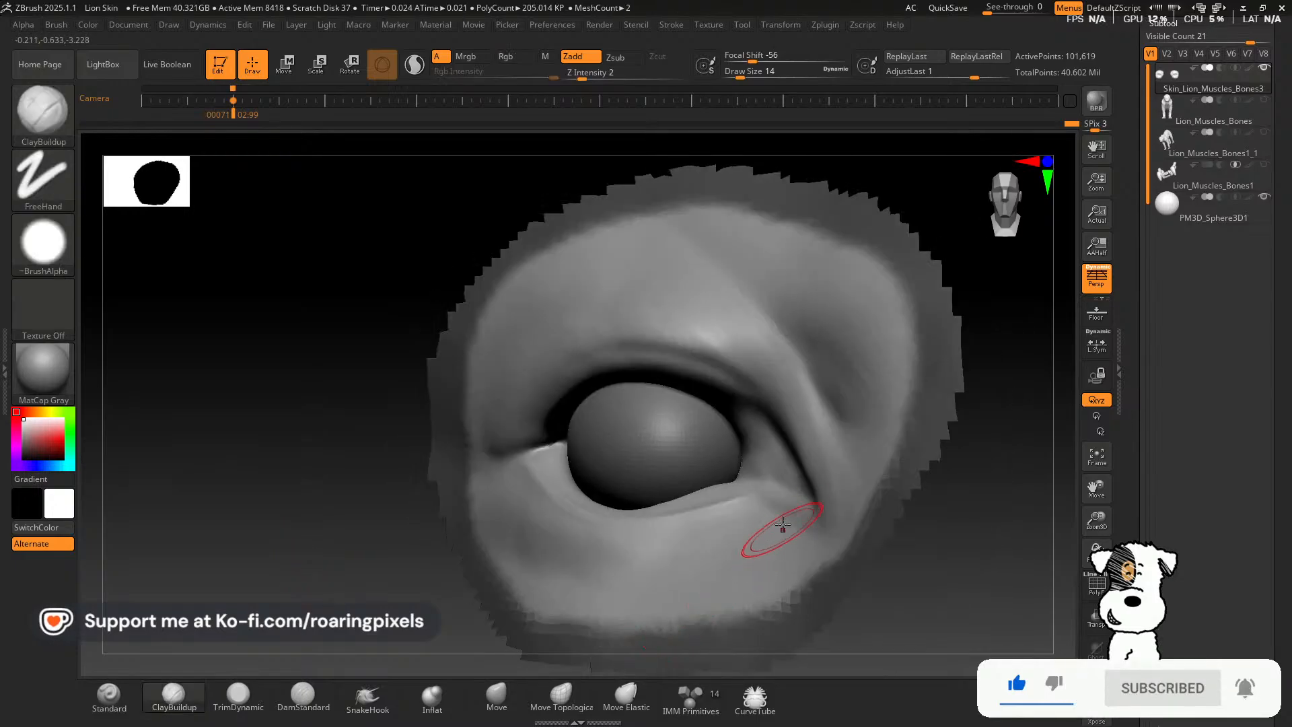
drag(837, 402, 807, 421)
key(bracketright)
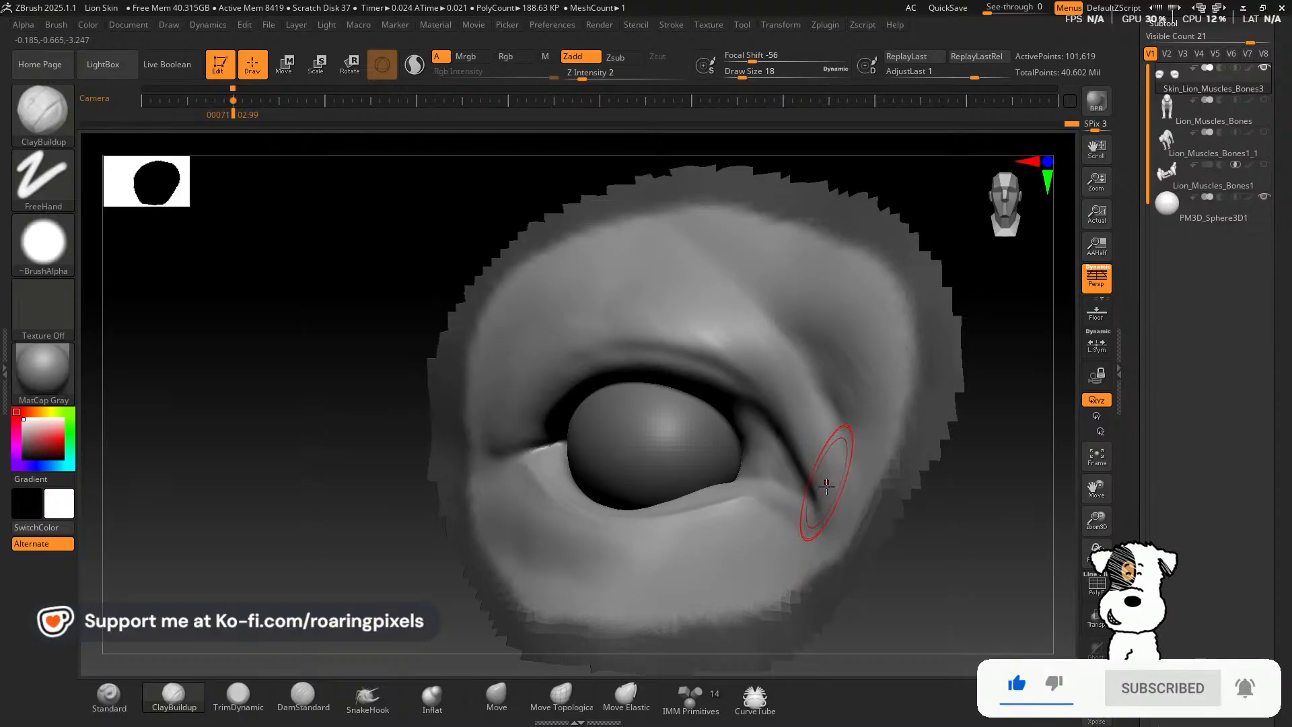
key([)
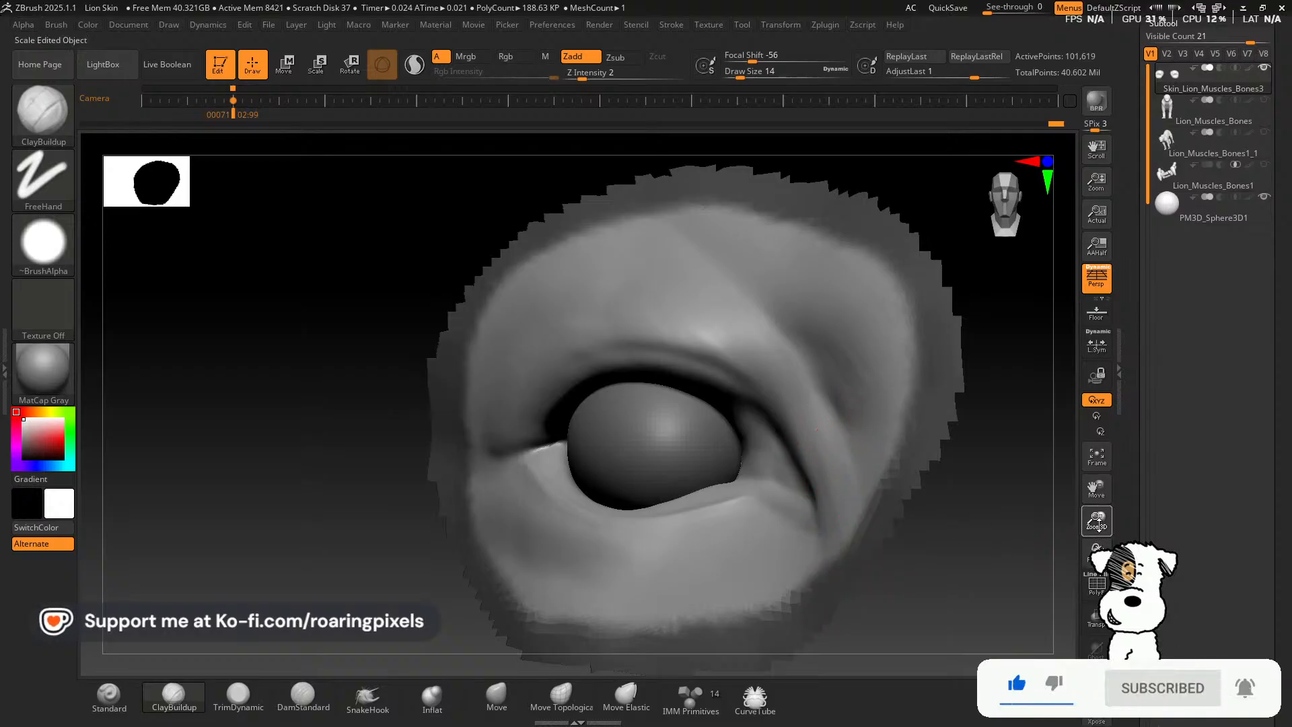
Unhide the rest of the lion skin mesh and clear the mask around both eyes.
drag(1096, 521, 1071, 491)
drag(902, 534, 921, 553)
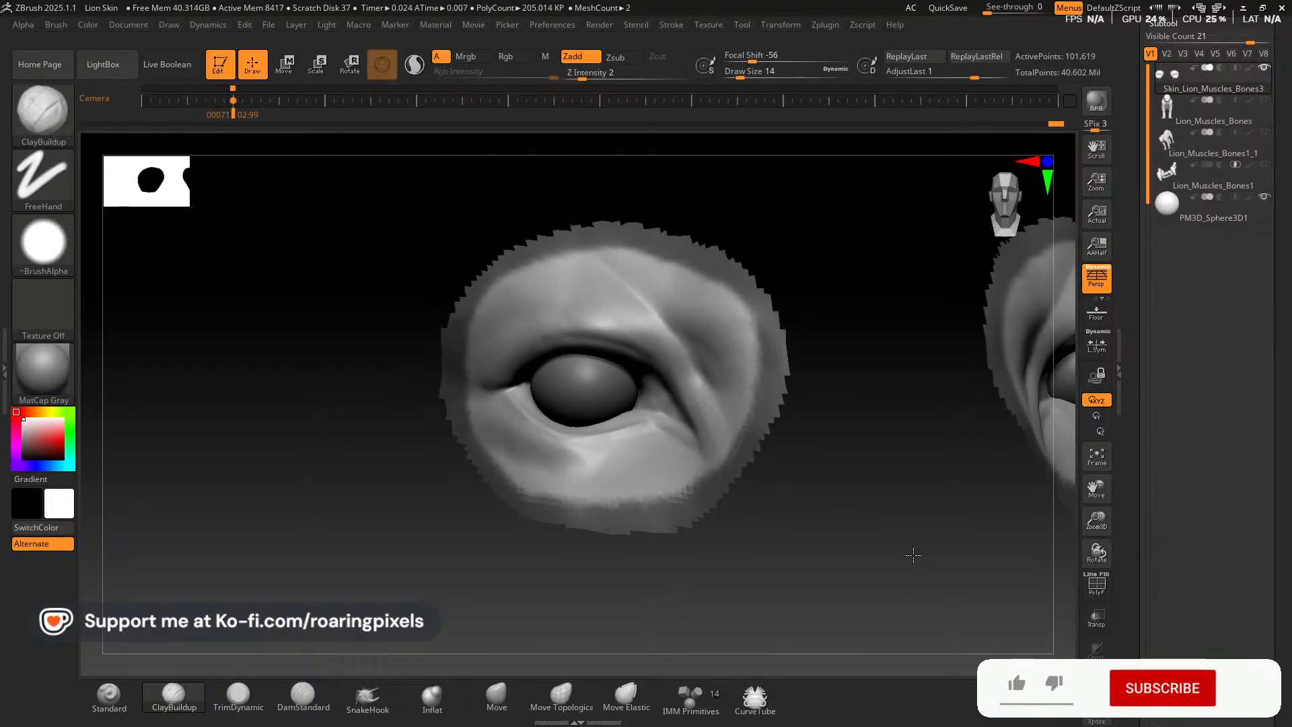
ctrl+shift+click(895, 553)
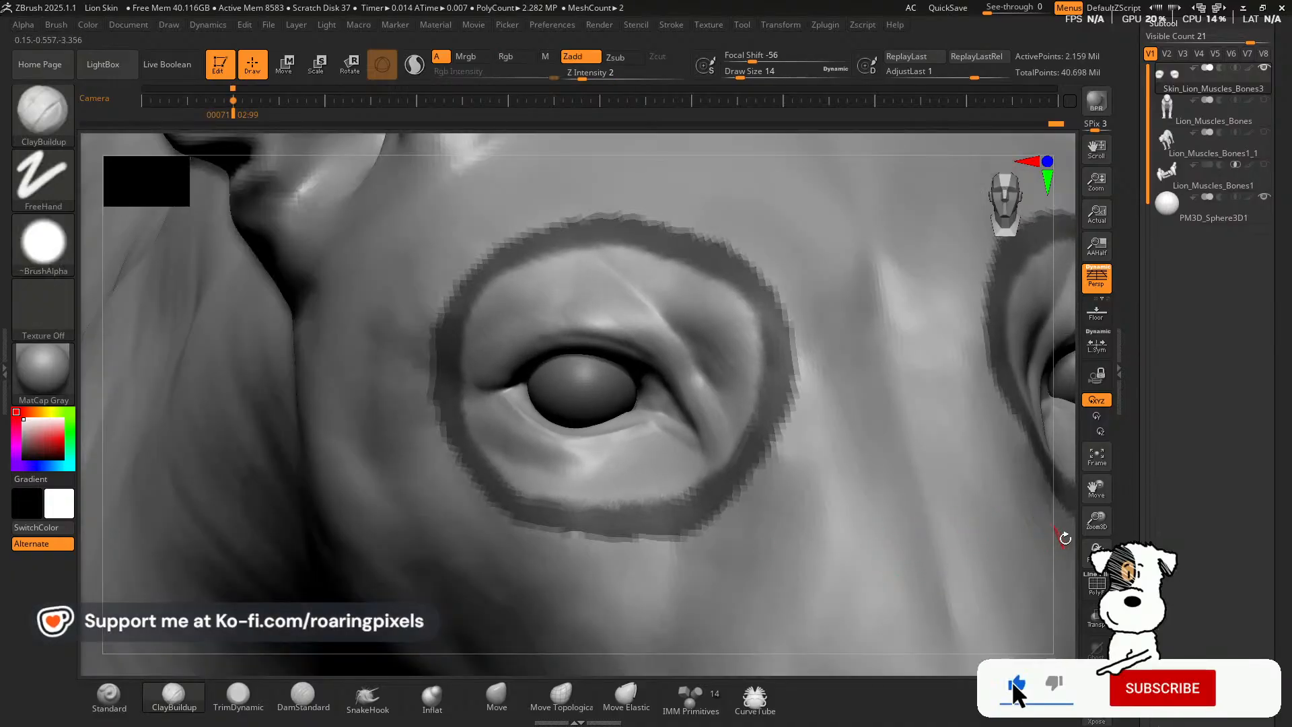
drag(1097, 523, 1068, 494)
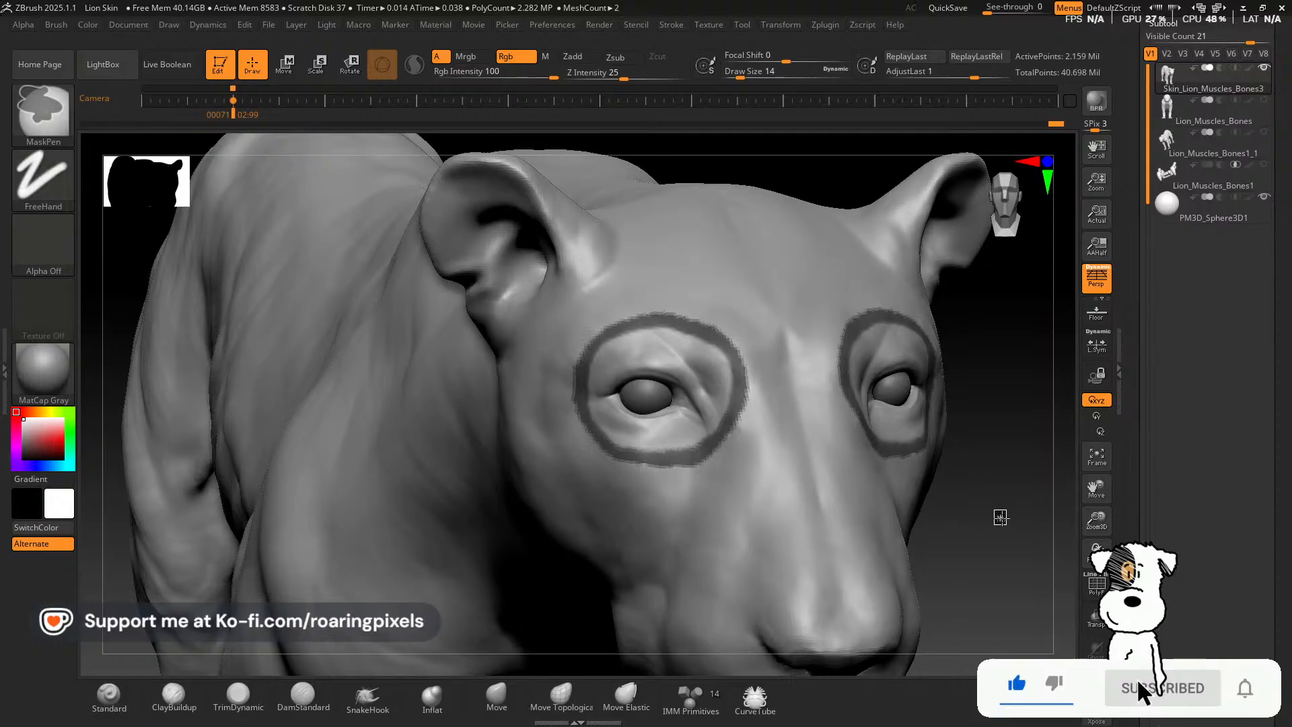
ctrl+click(1003, 520)
Turn on Sculptris Pro and smooth the rough mask seam below the eye toward the inner corner at draw size 14.
mouse_move(1001, 522)
mouse_down()
mouse_move(970, 519)
mouse_move(1063, 549)
mouse_up()
drag(1102, 534, 1113, 620)
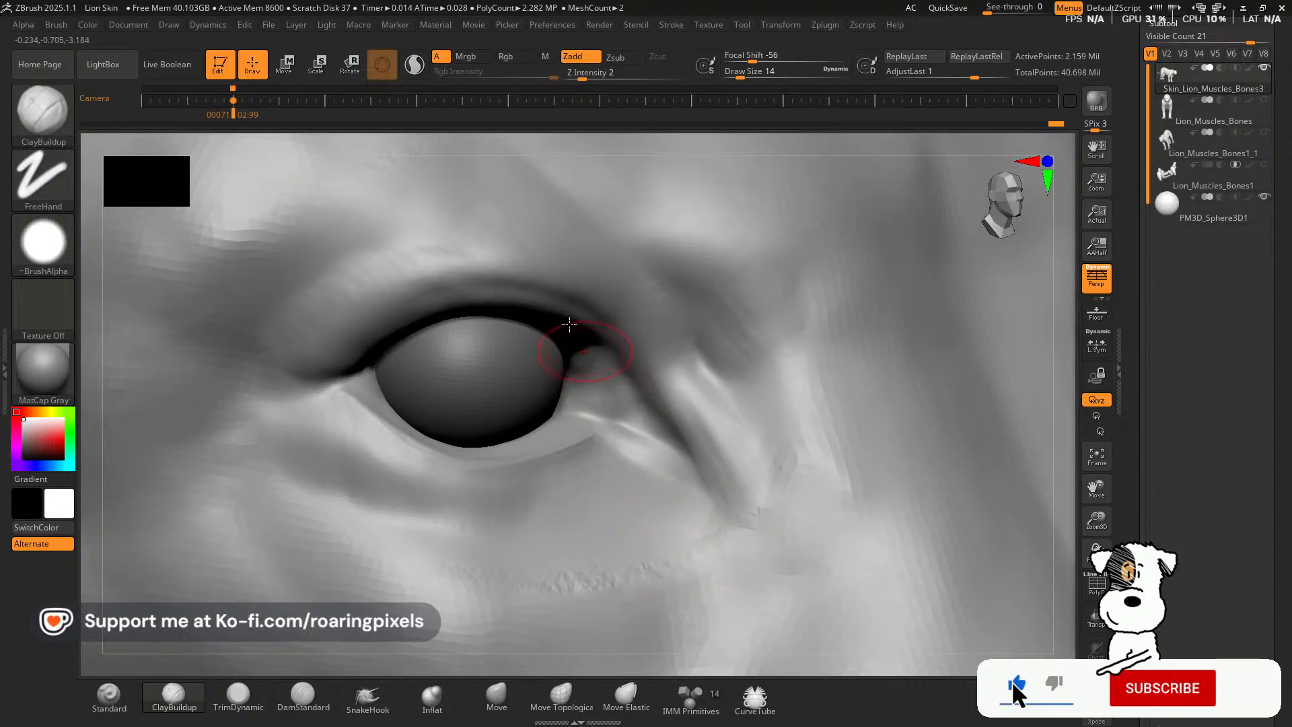
click(414, 64)
key(shift)
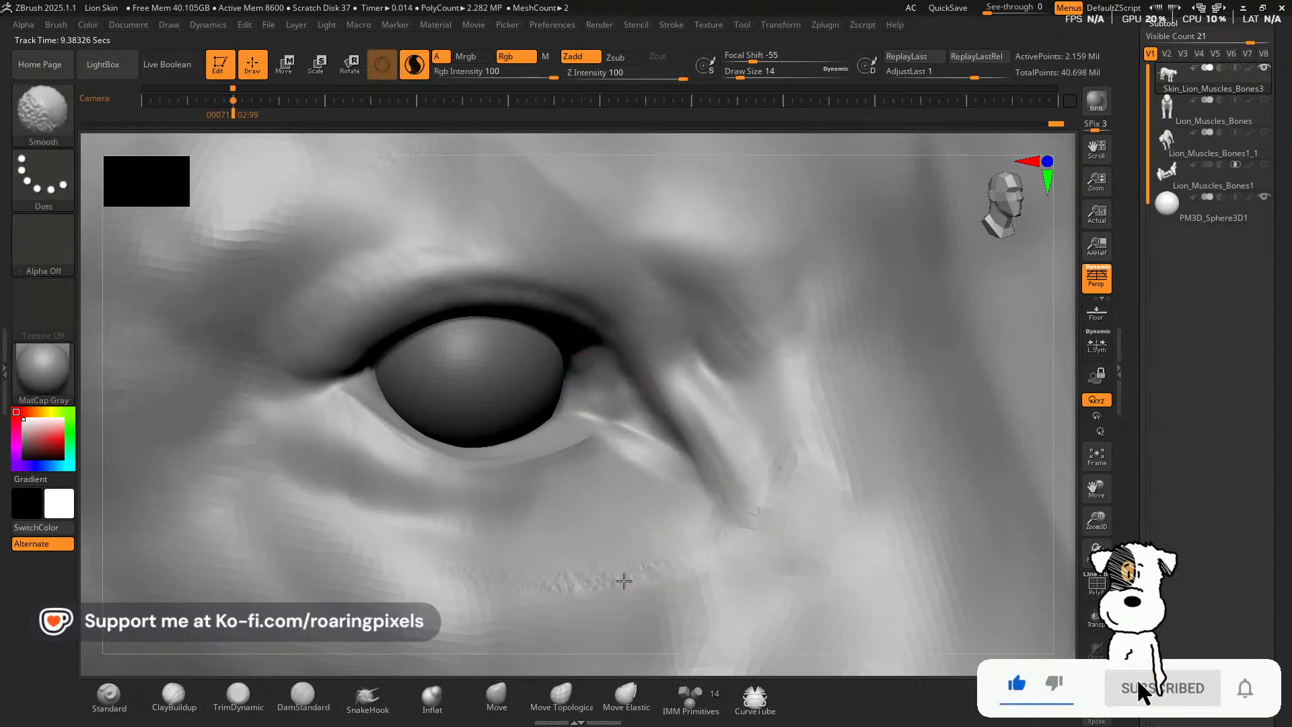
mouse_move(515, 581)
shift+mouse_down()
mouse_move(456, 580)
mouse_move(309, 532)
mouse_move(433, 594)
mouse_move(717, 549)
mouse_move(778, 470)
shift+mouse_up()
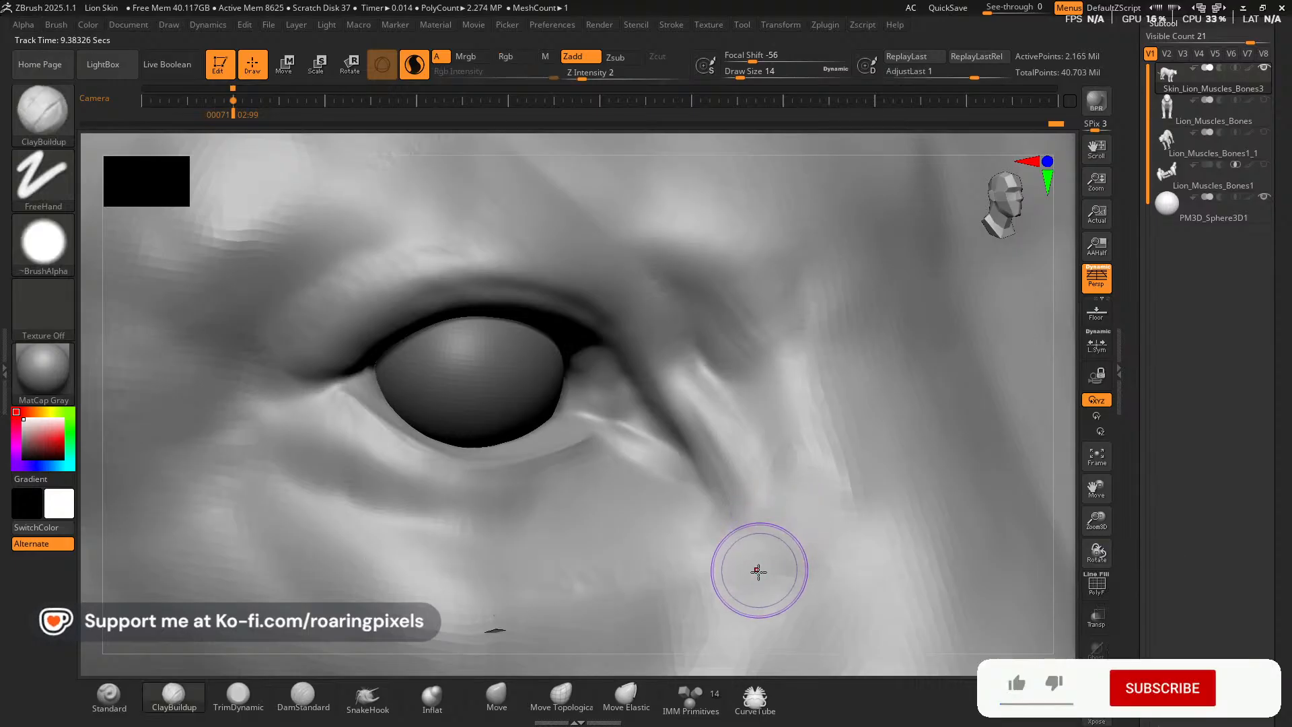
Undo the last three strokes and smooth the skin below the eye and around its inner corner.
drag(1096, 488, 1111, 461)
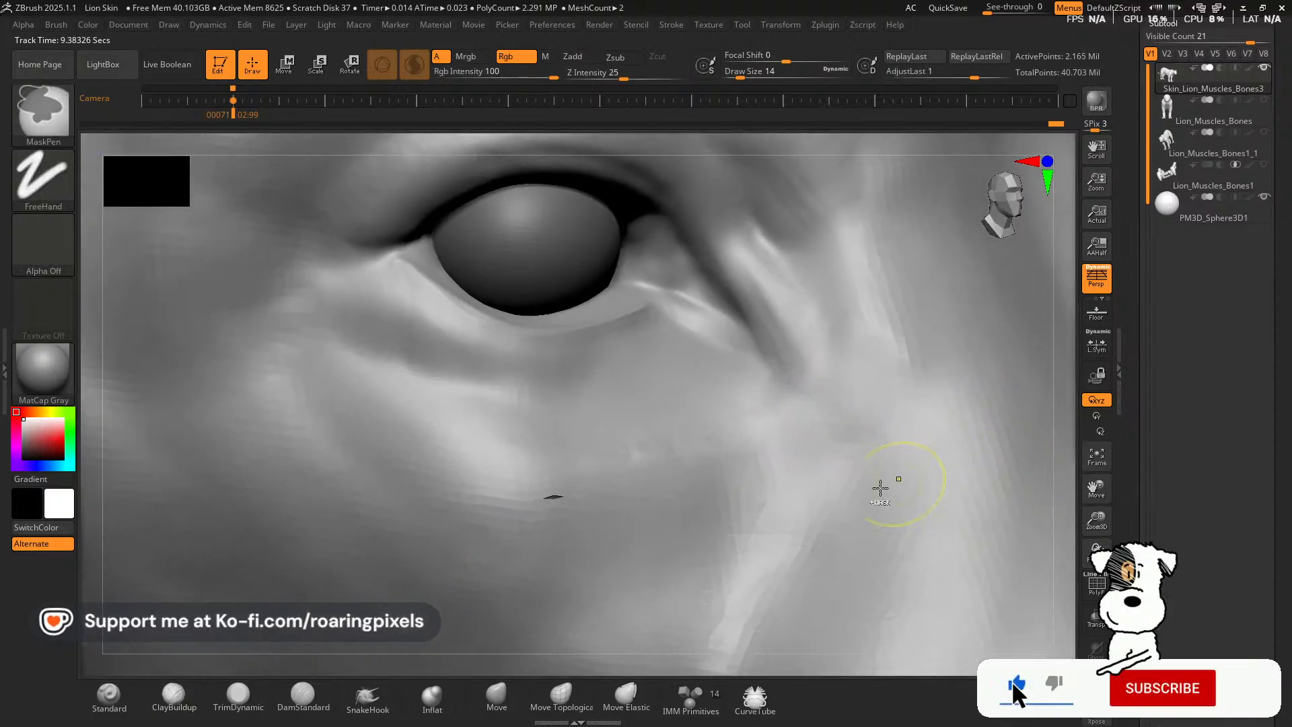
key(ctrl+z)
key(ctrl+z)
key(ctrl+z)
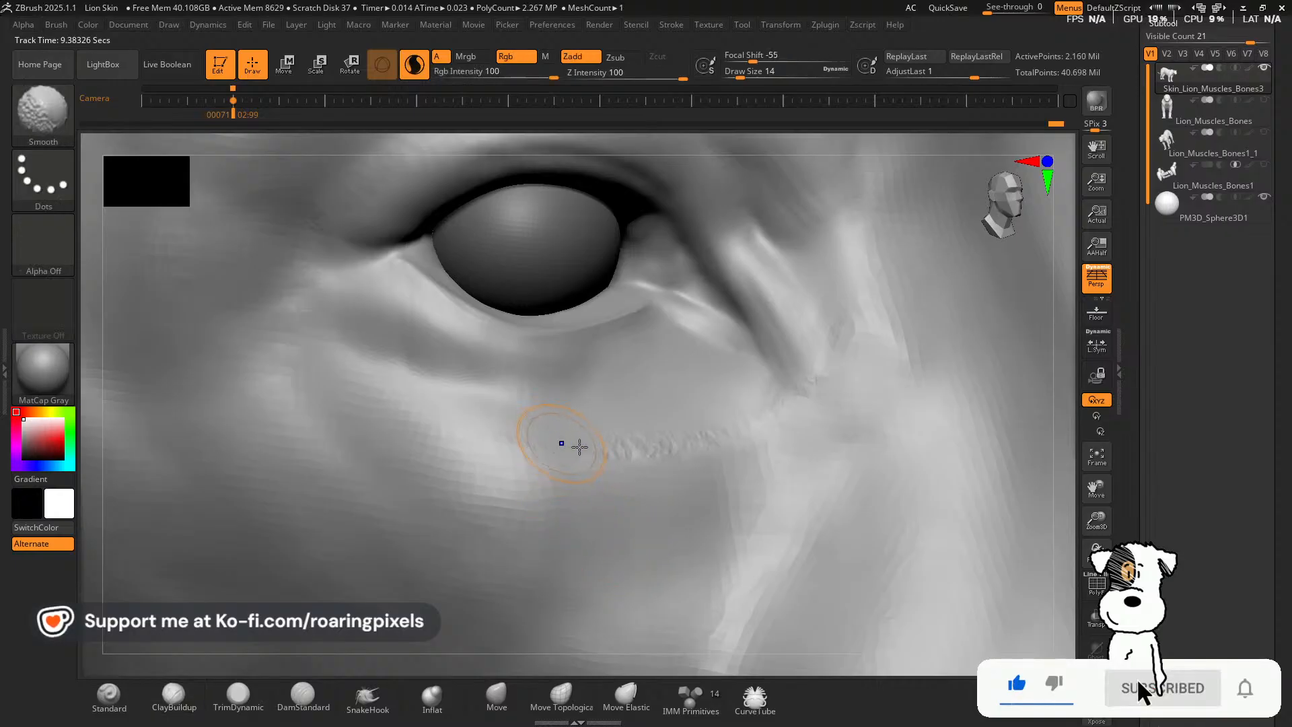
mouse_move(577, 447)
shift+mouse_down()
mouse_move(721, 425)
mouse_move(596, 437)
mouse_move(464, 424)
mouse_move(410, 399)
shift+mouse_up()
shift+drag(778, 413, 831, 363)
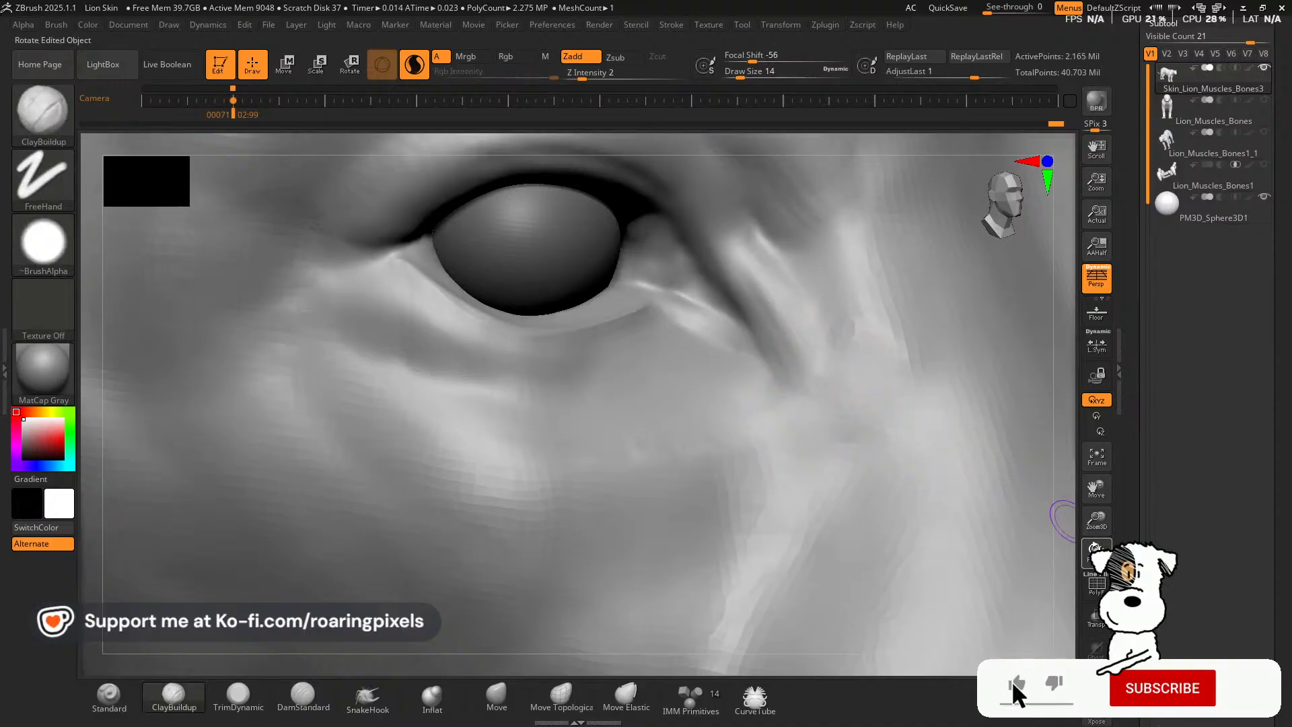
Display the polyframe on the lion skin and examine the mesh density and polygroups around the eye and head.
drag(1098, 519, 1085, 501)
drag(1097, 490, 1049, 514)
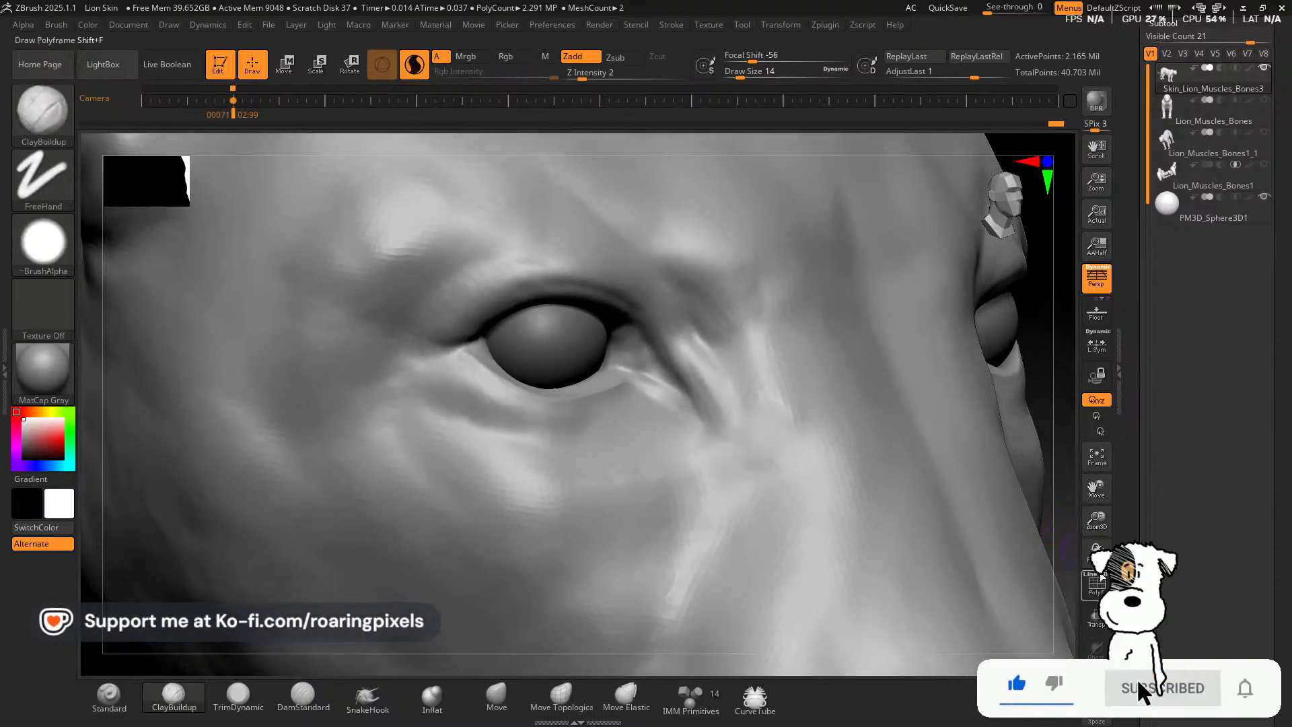
mouse_move(1097, 552)
mouse_down()
mouse_move(1037, 552)
mouse_move(1090, 553)
mouse_move(1094, 566)
mouse_up()
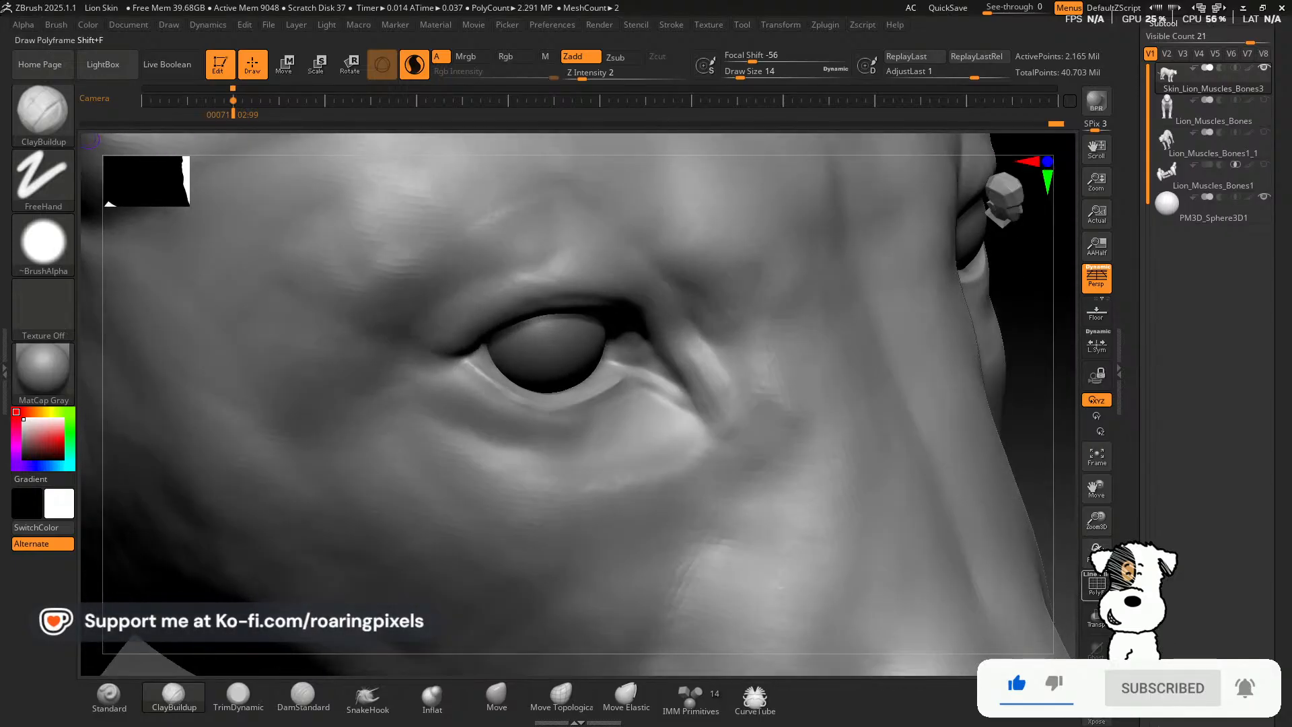
click(1097, 585)
click(1096, 585)
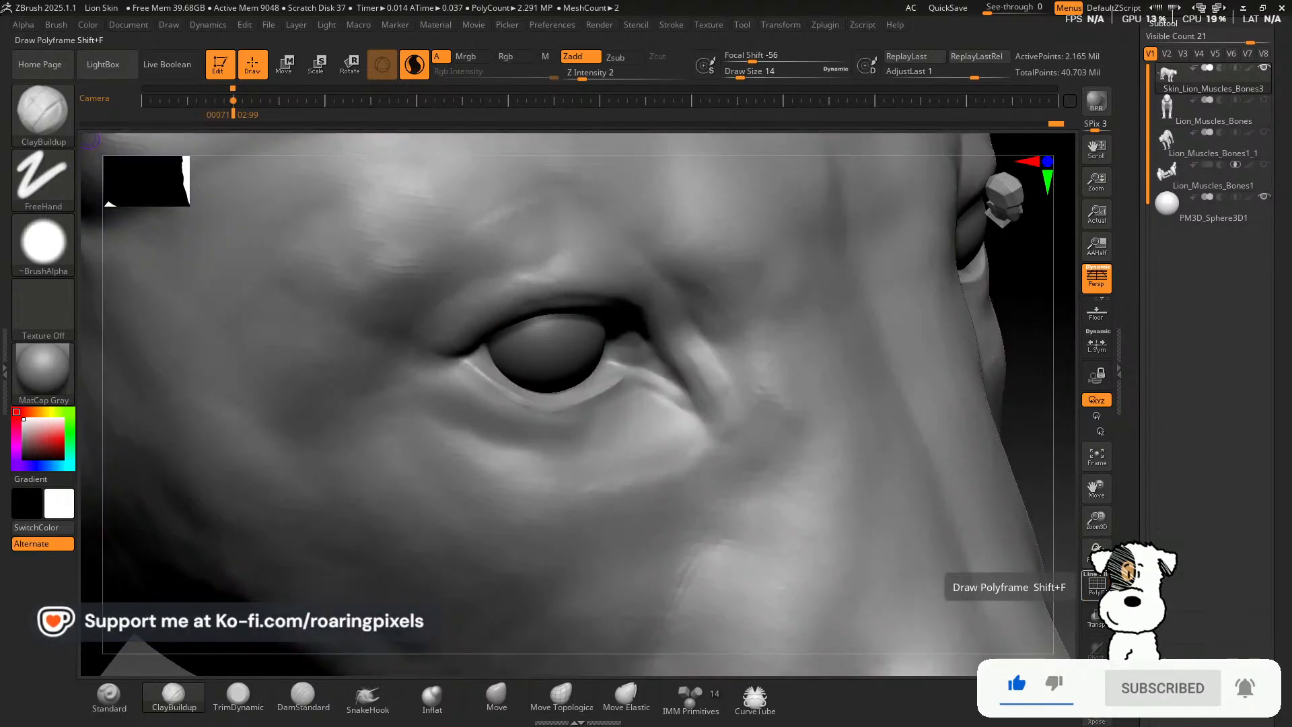
click(1096, 586)
drag(1098, 525, 1072, 455)
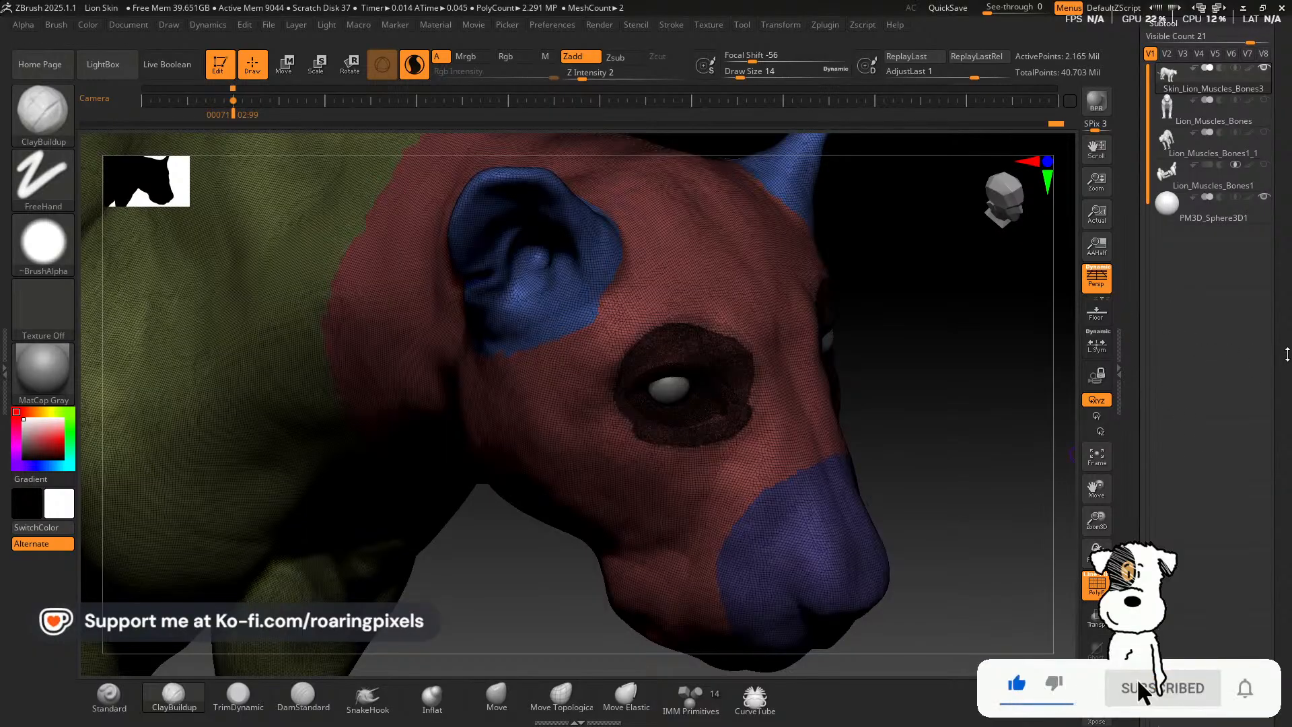
Check the skin's DynaMesh settings in its geometry options and hide the polyframe again.
drag(1286, 352, 1278, 257)
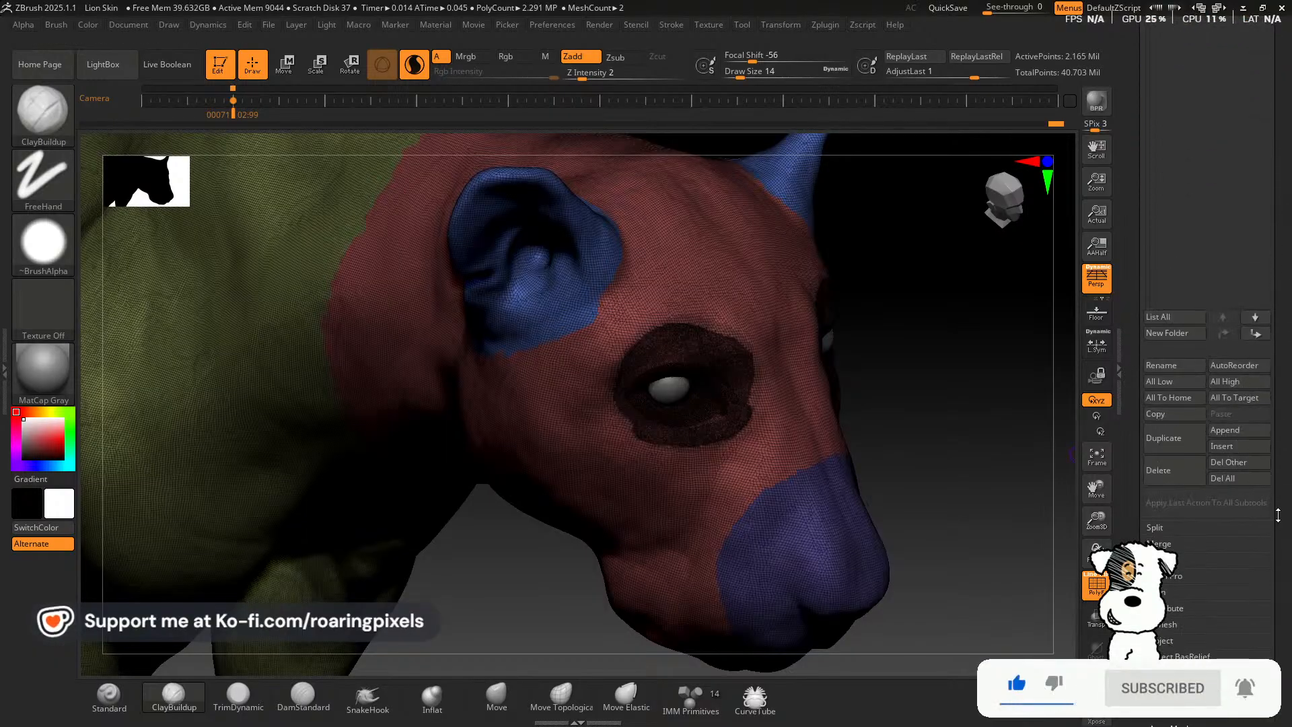
drag(1280, 522, 1282, 469)
drag(989, 482, 965, 433)
click(1185, 653)
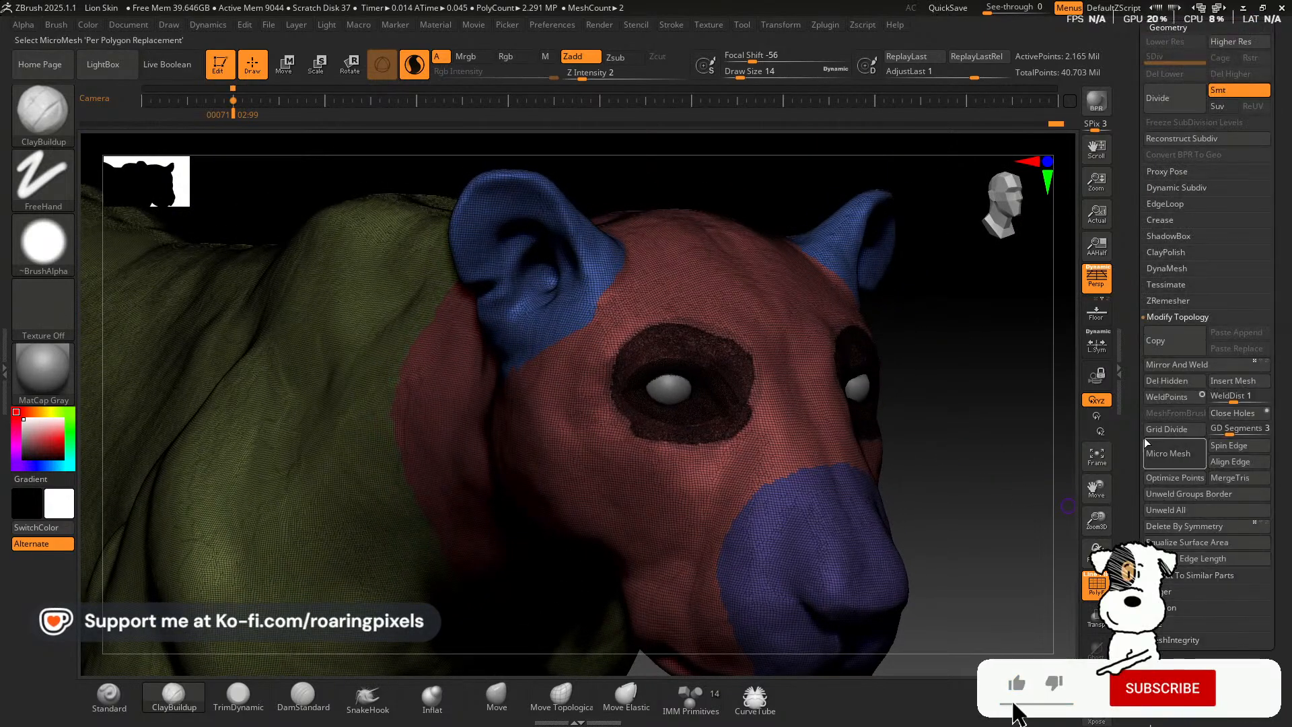
click(1155, 272)
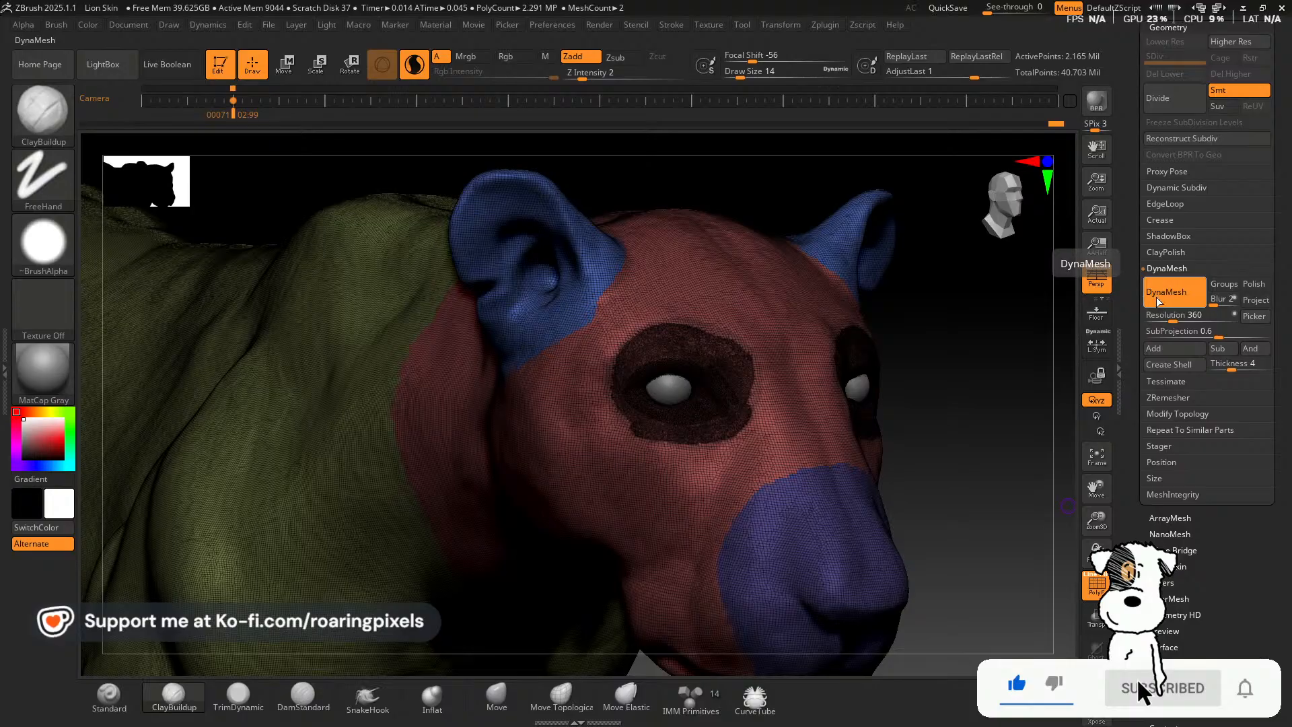
mouse_move(987, 457)
mouse_down()
mouse_move(953, 460)
mouse_move(1008, 493)
mouse_up()
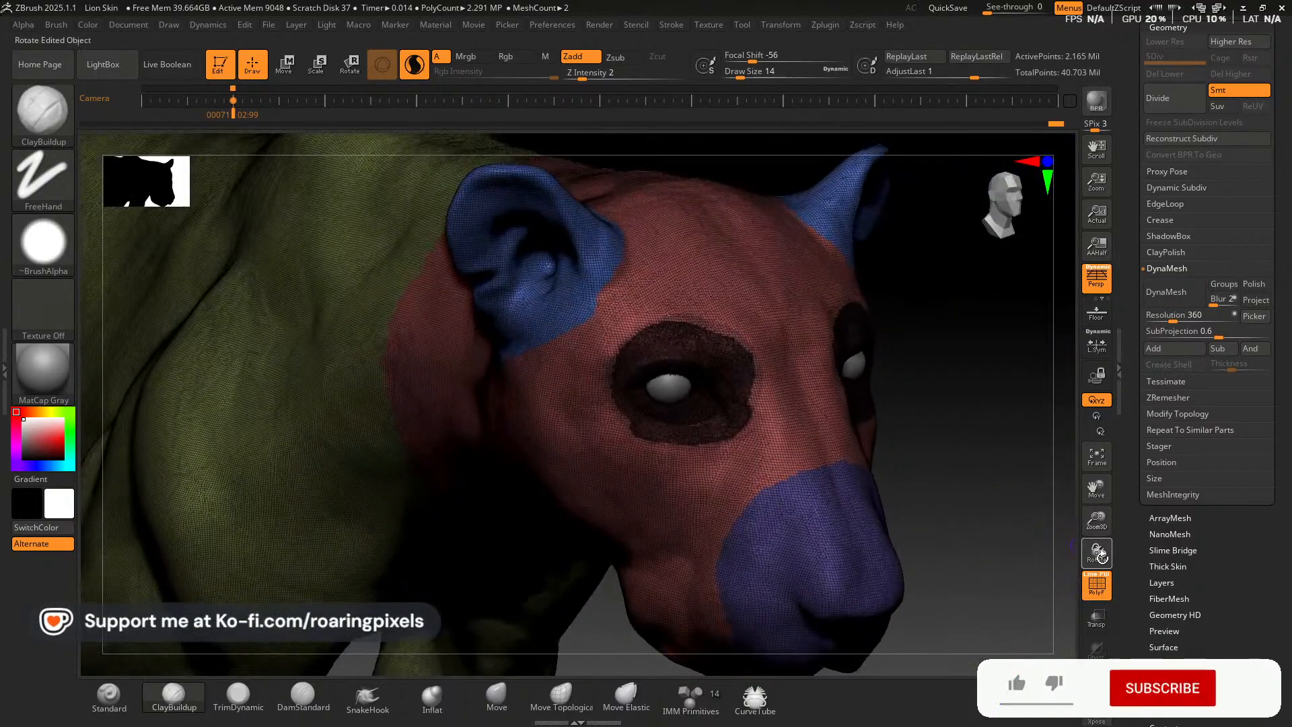
click(1096, 586)
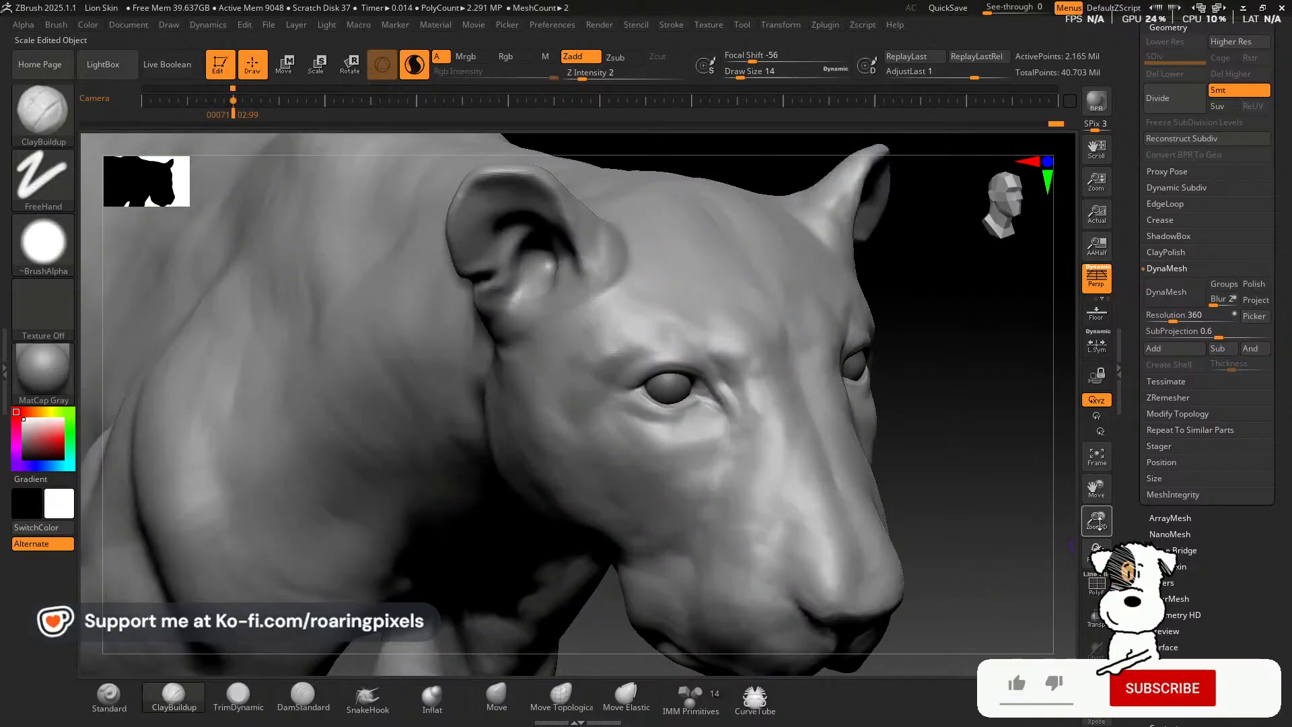
Reduce the brush draw size to 8 and build up the inner end of the lower eyelid with ClayBuildup.
mouse_move(1097, 520)
mouse_down()
mouse_move(1048, 499)
mouse_move(1097, 539)
mouse_move(1082, 591)
mouse_move(1099, 556)
mouse_move(1096, 584)
mouse_up()
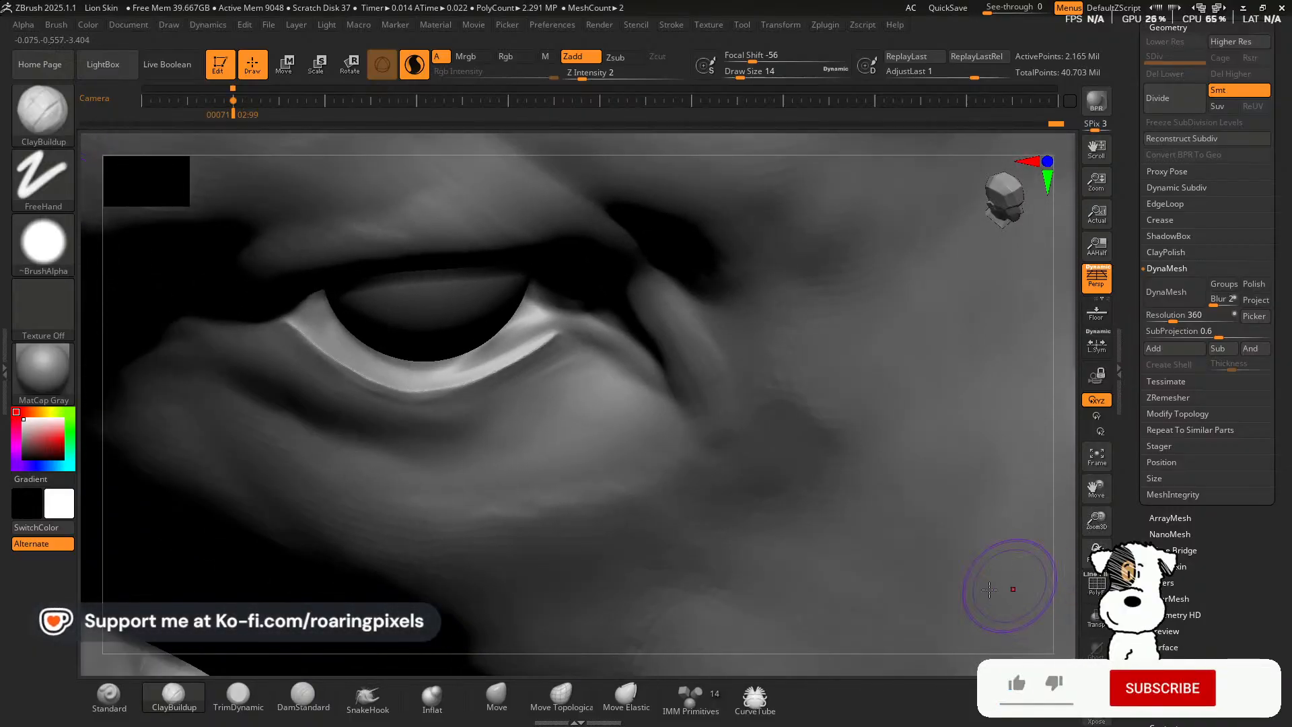
key(b)
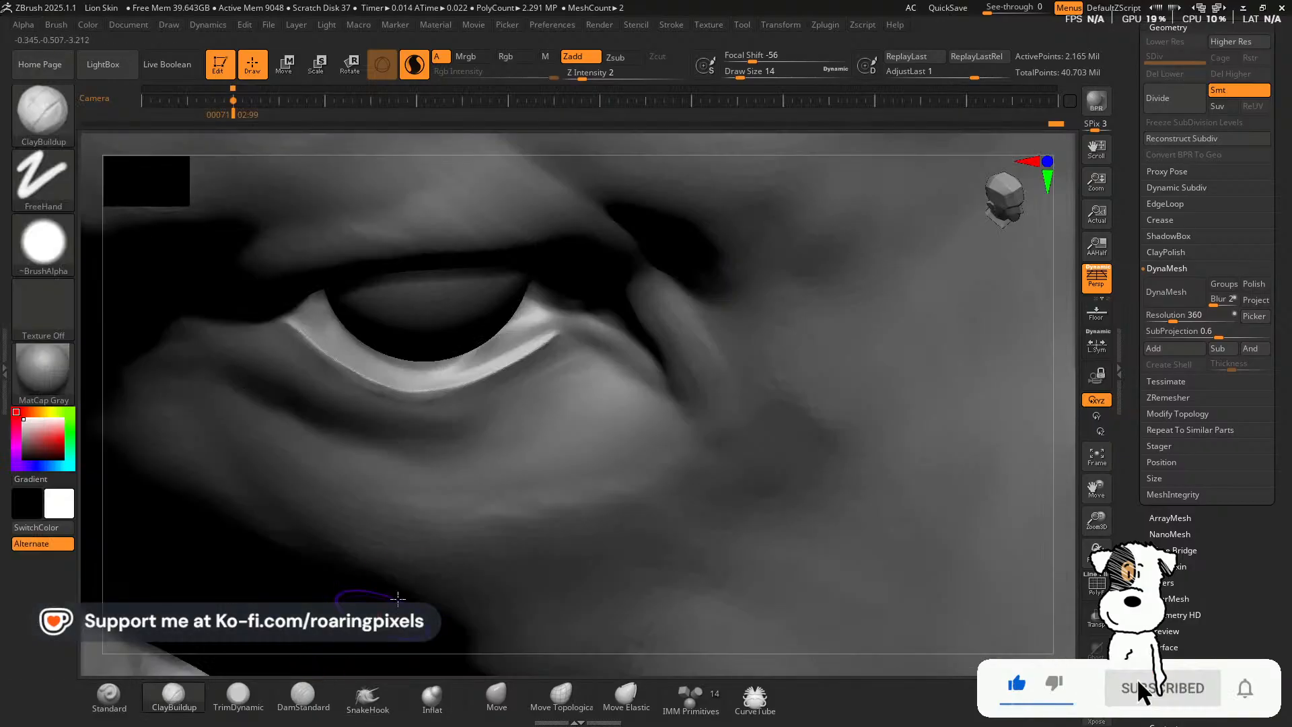
key(bracketleft)
key(bracketleft)
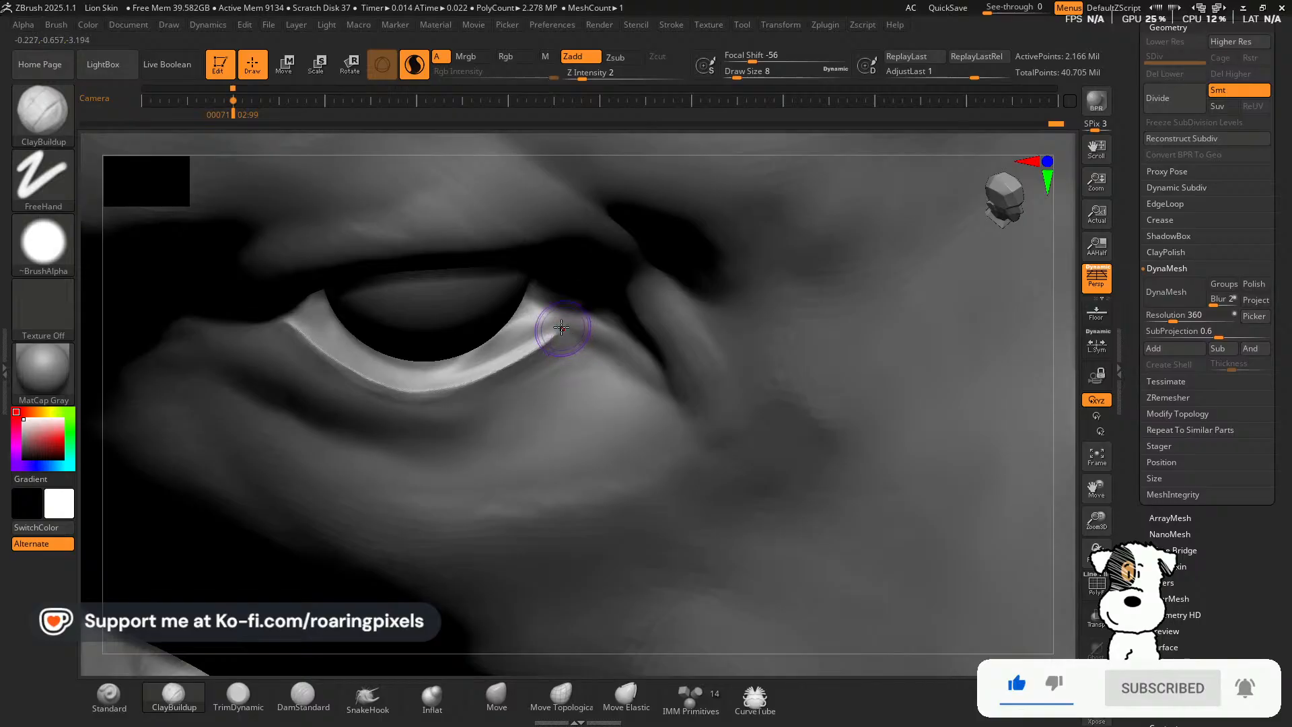
mouse_move(562, 328)
mouse_down()
mouse_move(574, 346)
mouse_move(557, 333)
mouse_move(559, 346)
mouse_move(566, 330)
mouse_up()
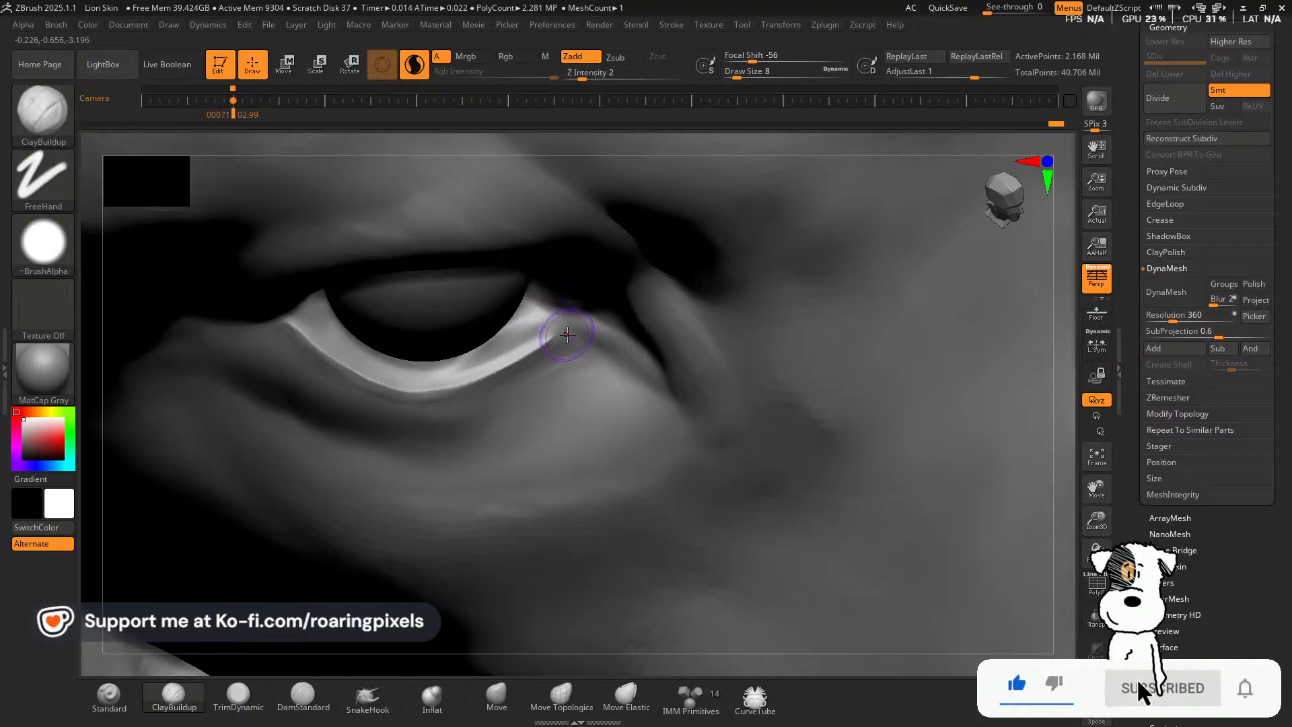
Turn off Sculptris Pro, choose the TrimDynamic brush at draw size 9 and smooth the fold beneath the lower eyelid.
click(415, 62)
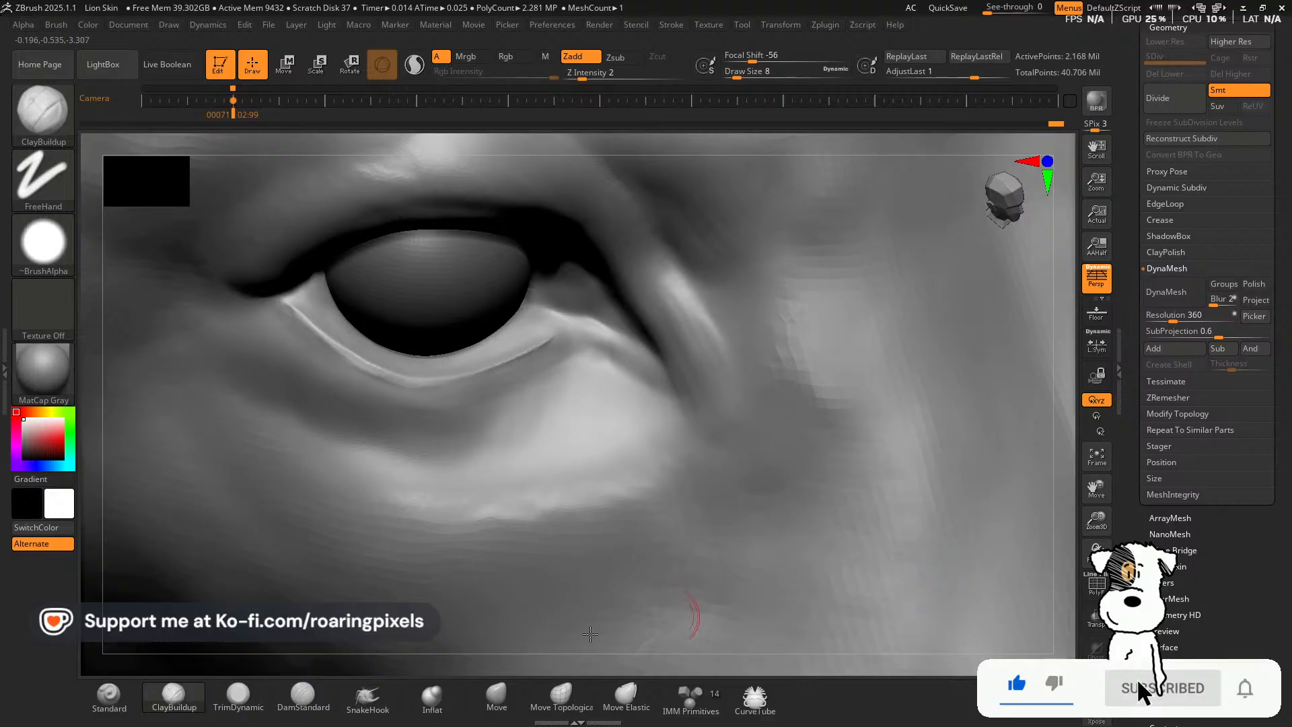
click(237, 697)
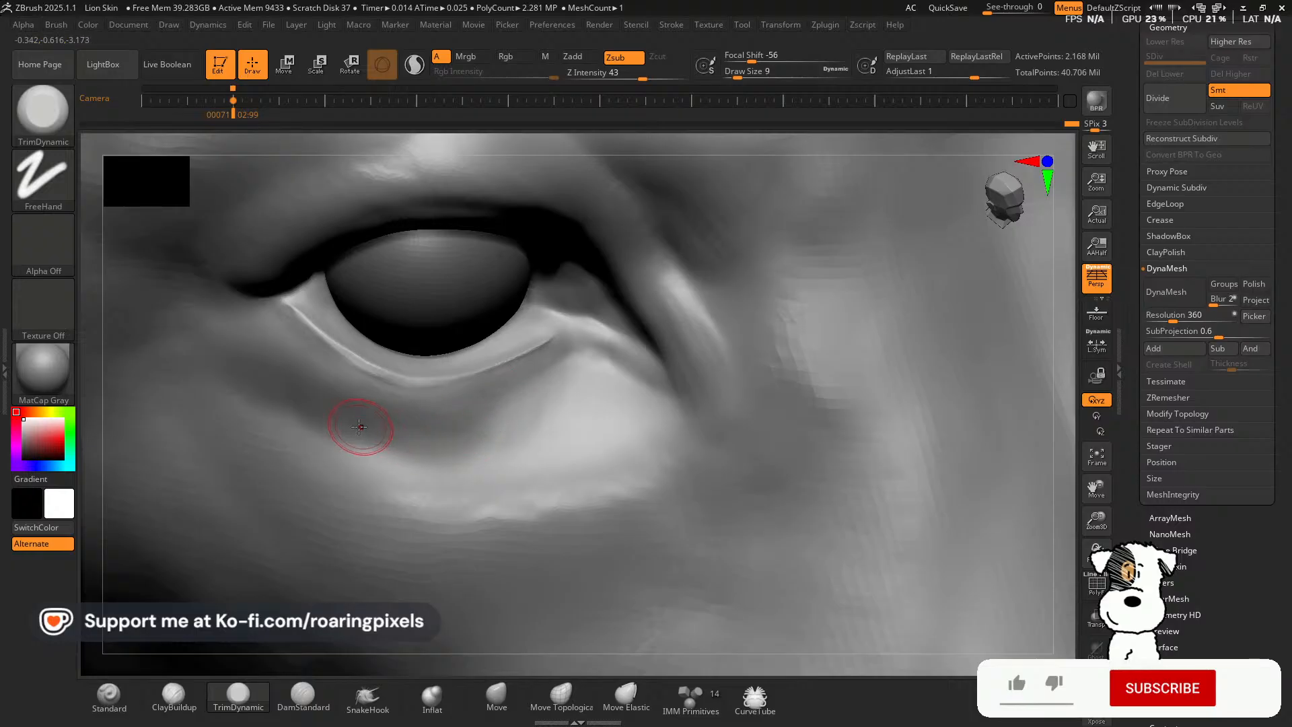
key(shift)
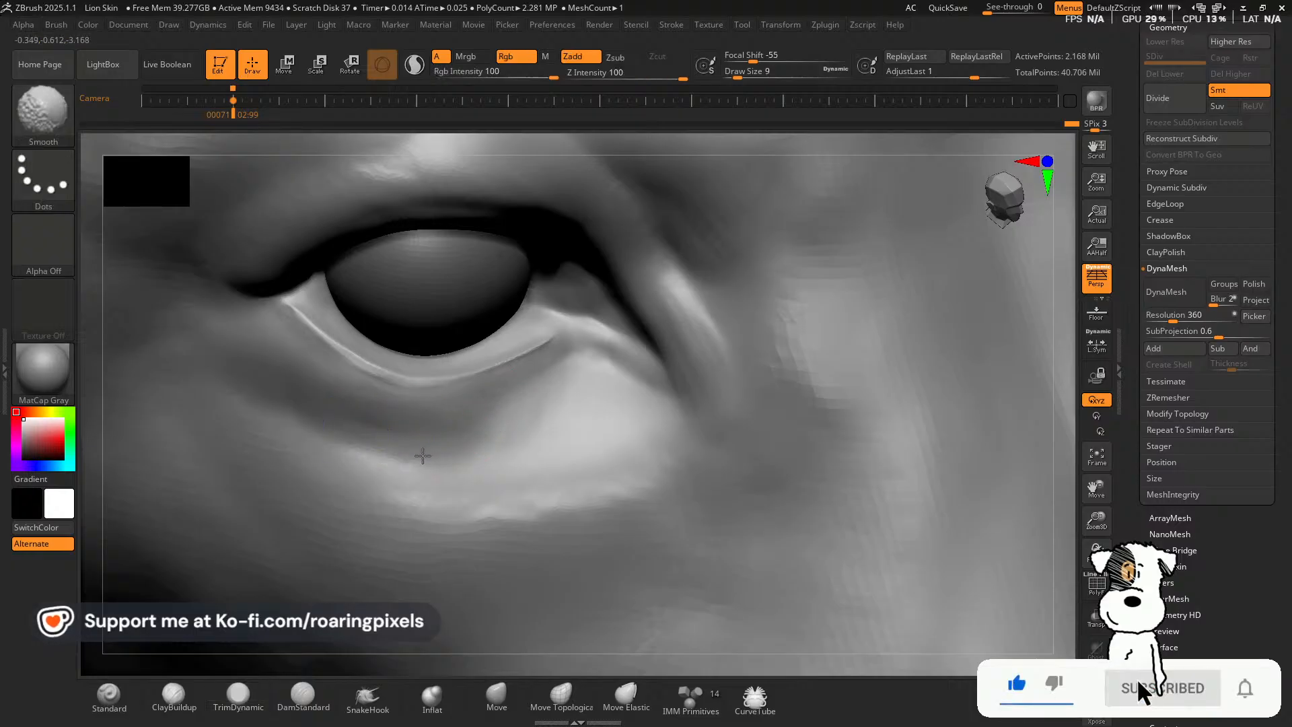
shift+drag(382, 425, 421, 431)
mouse_move(327, 404)
shift+mouse_down()
mouse_move(371, 426)
mouse_move(533, 441)
shift+mouse_up()
key(shift)
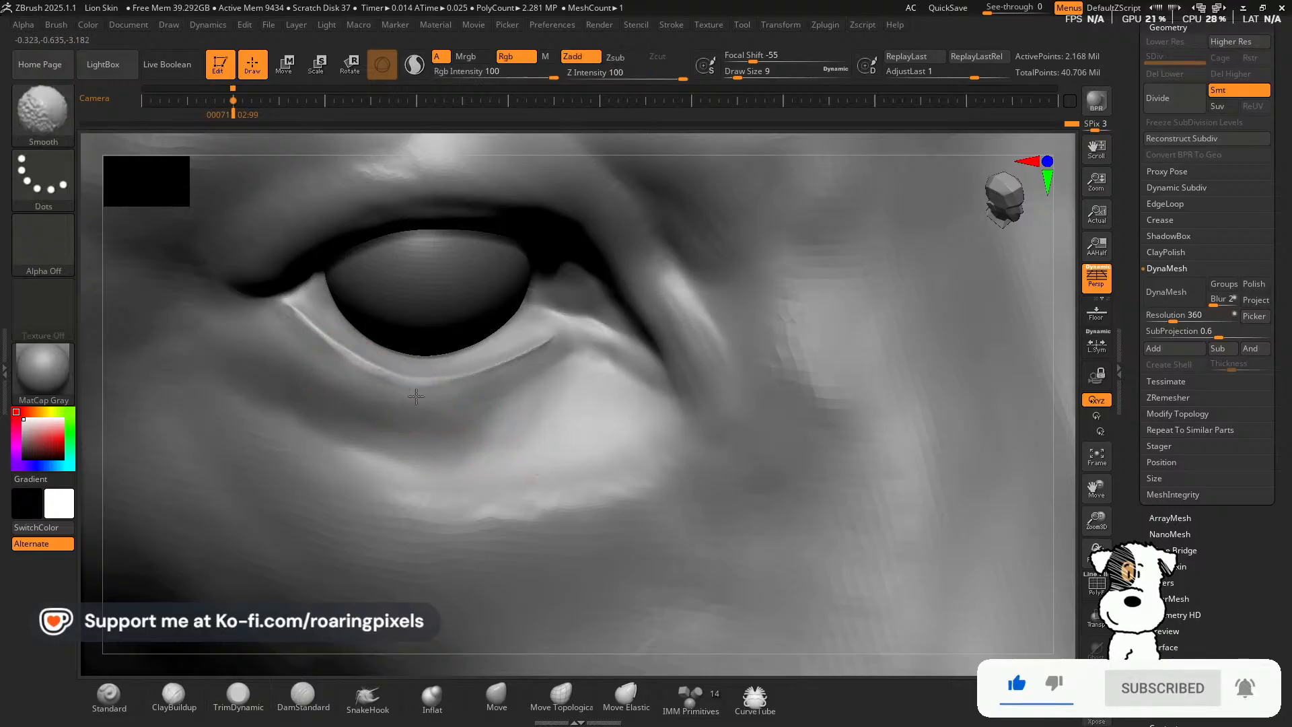
key(shift)
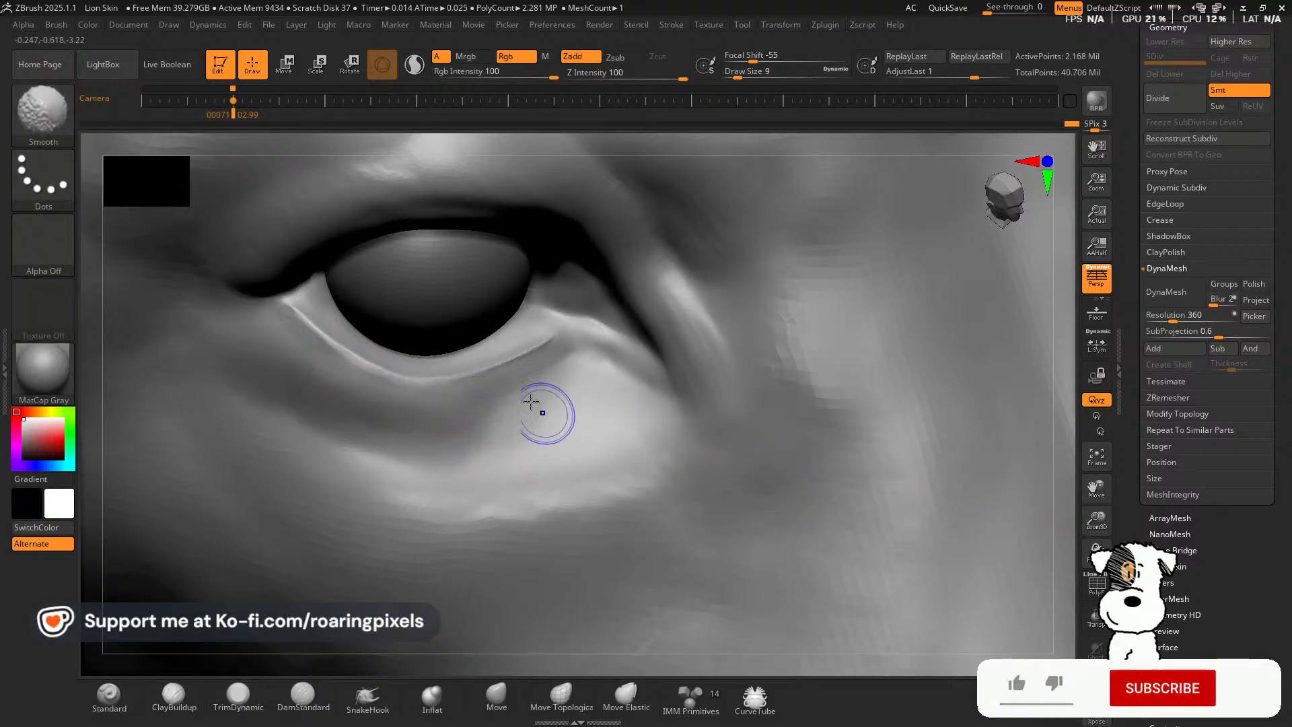
Flatten the inner end of the lower eyelid with TrimDynamic and smooth along the lid to its outer corner.
drag(498, 369, 555, 337)
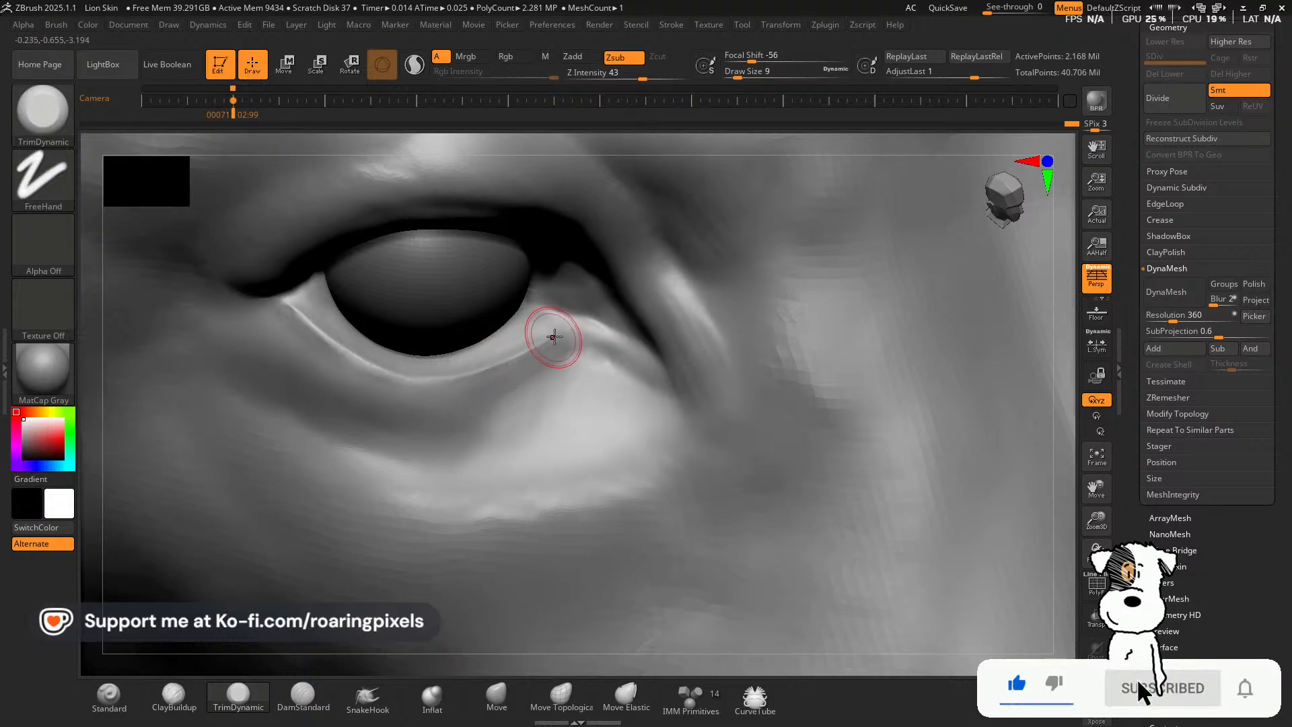
key(shift)
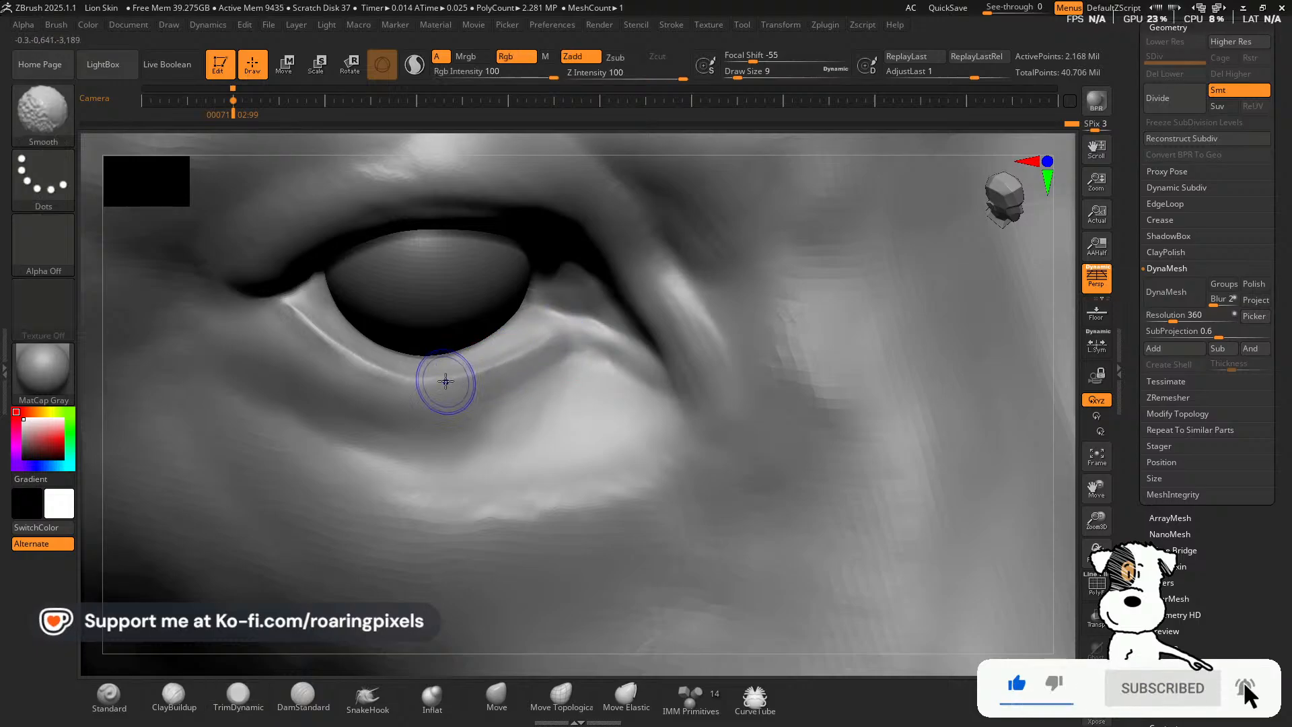
shift+drag(563, 352, 384, 374)
shift+drag(300, 326, 284, 307)
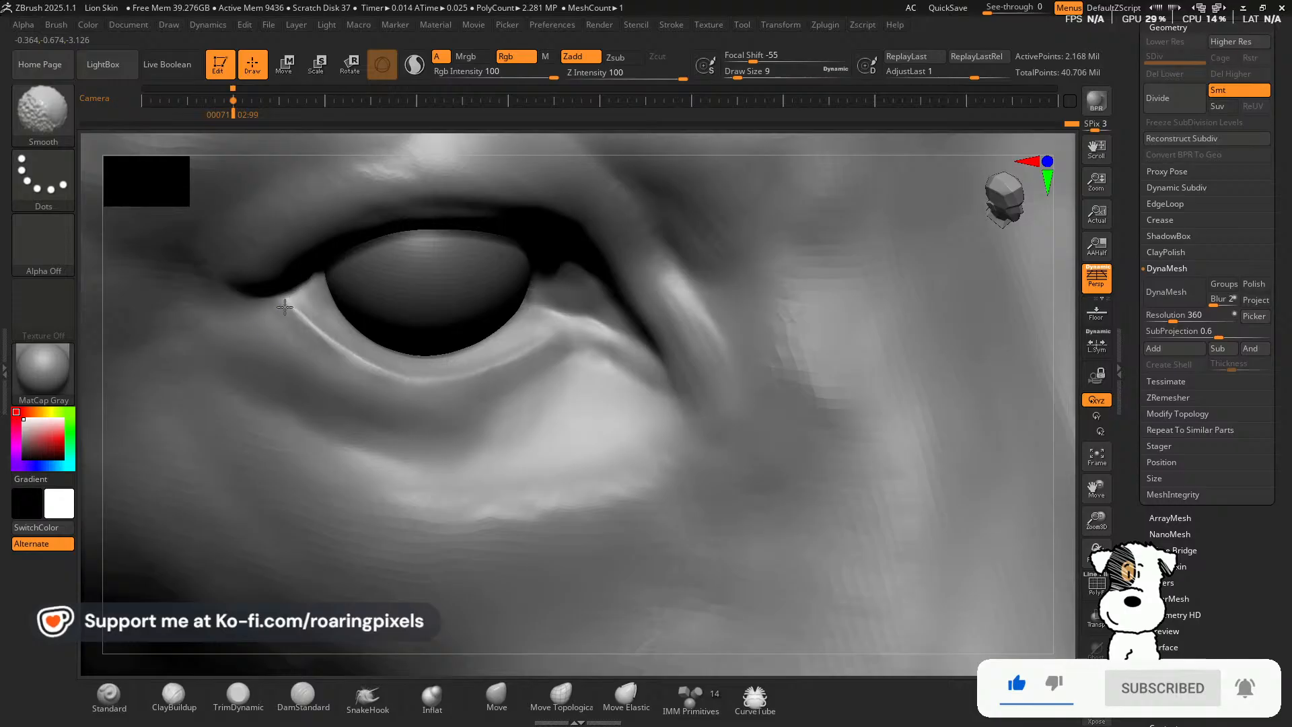
Examine the eye and the surrounding face from the side profile of the head.
drag(1097, 524, 1095, 517)
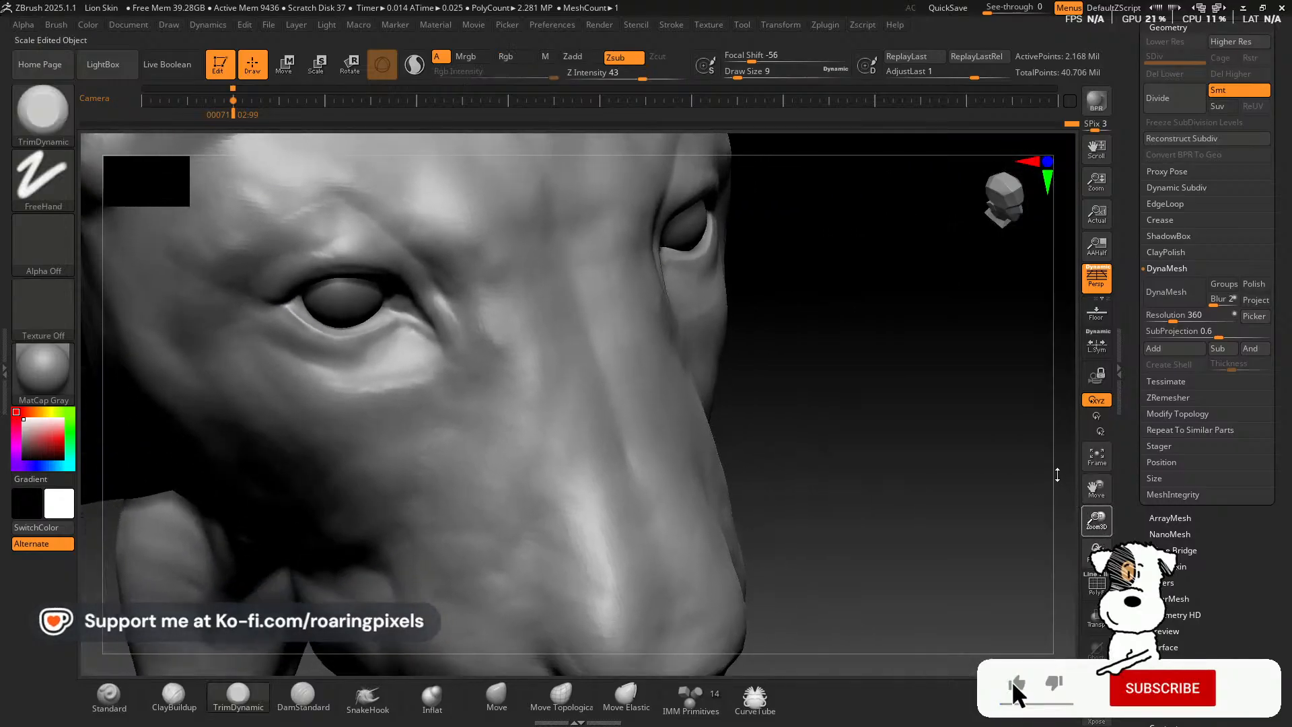
drag(902, 411, 879, 389)
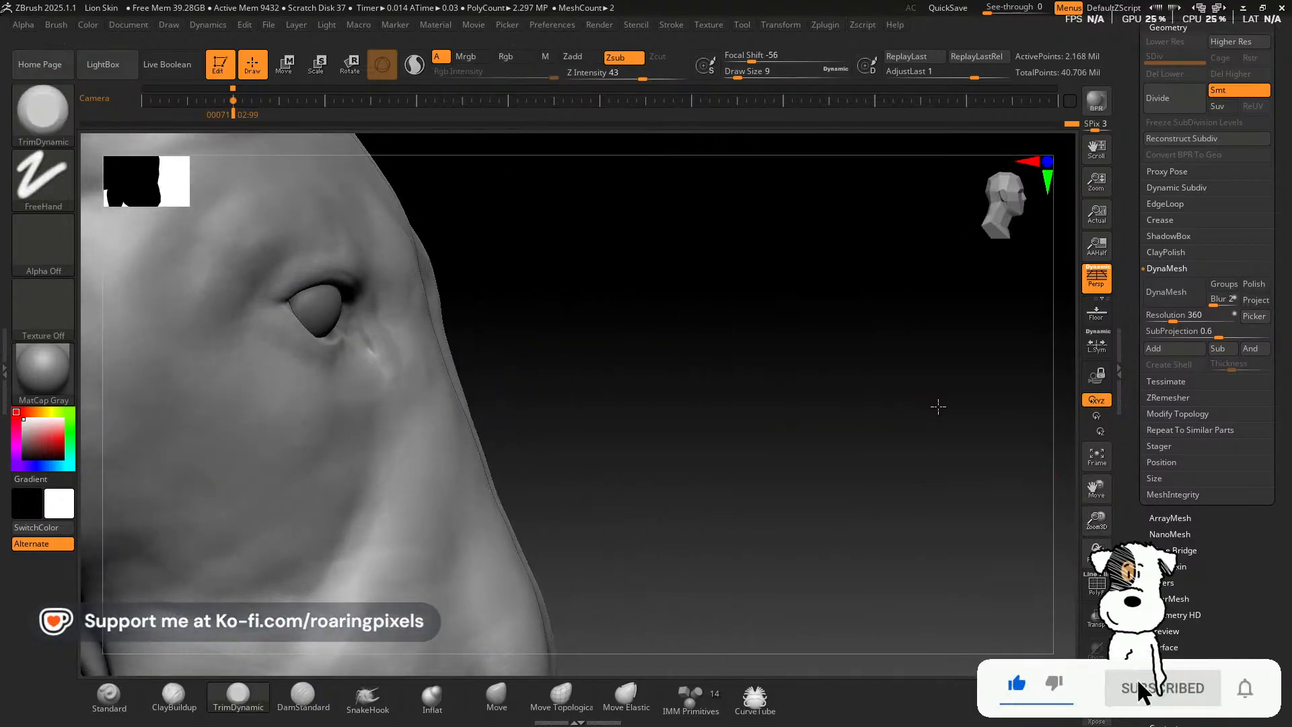
shift+drag(939, 407, 846, 455)
drag(1096, 488, 1166, 542)
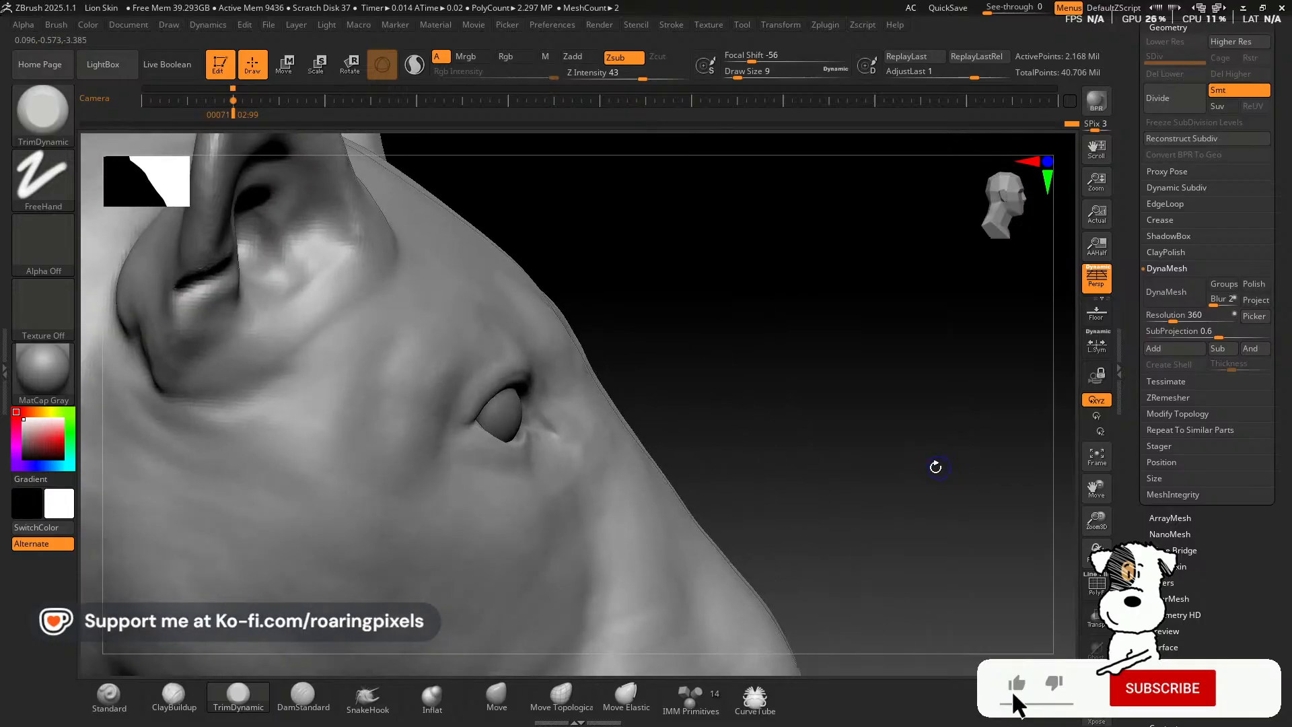
drag(935, 464, 871, 455)
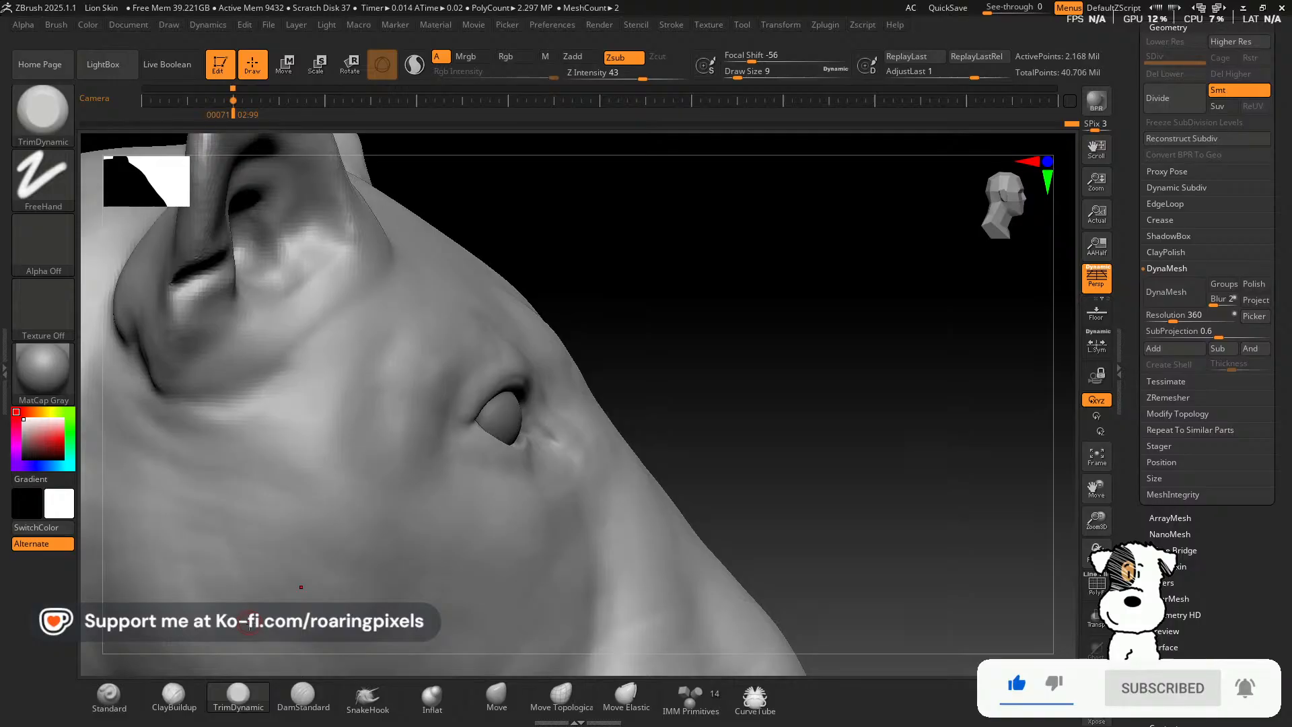
mouse_move(747, 392)
mouse_down()
mouse_move(732, 398)
mouse_move(742, 402)
mouse_up()
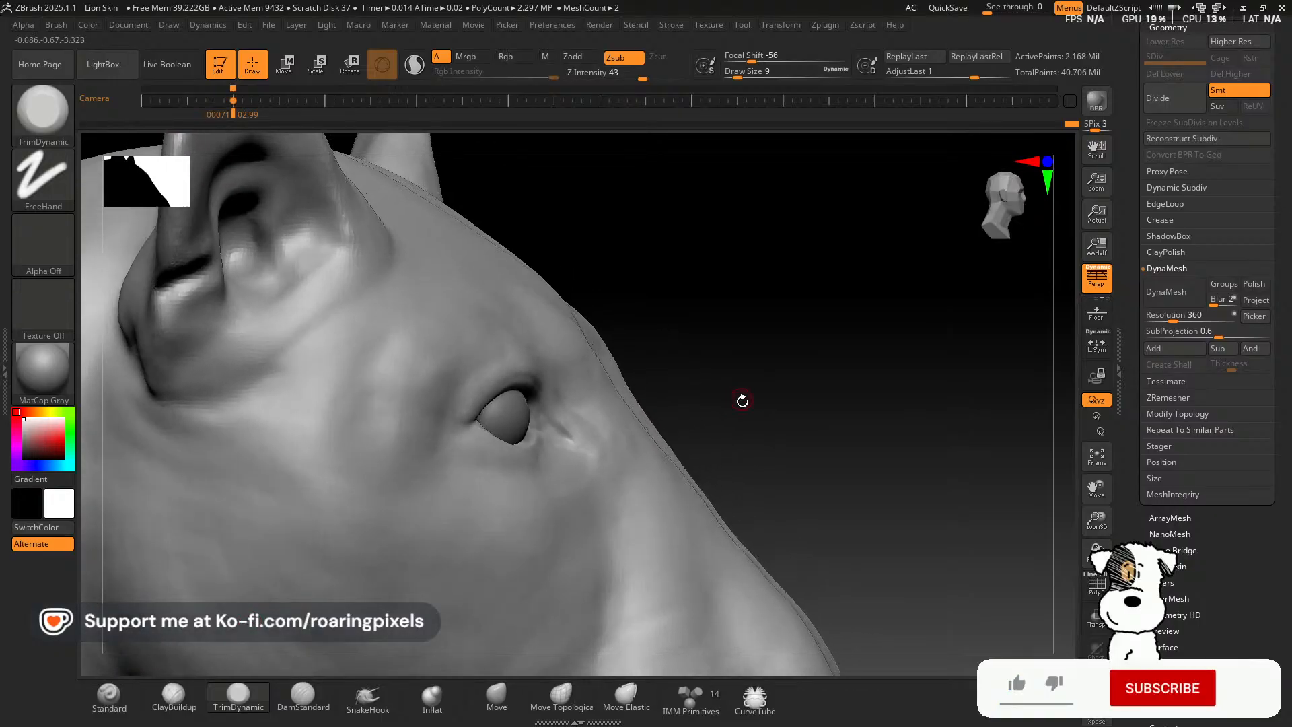
drag(1096, 532, 1096, 498)
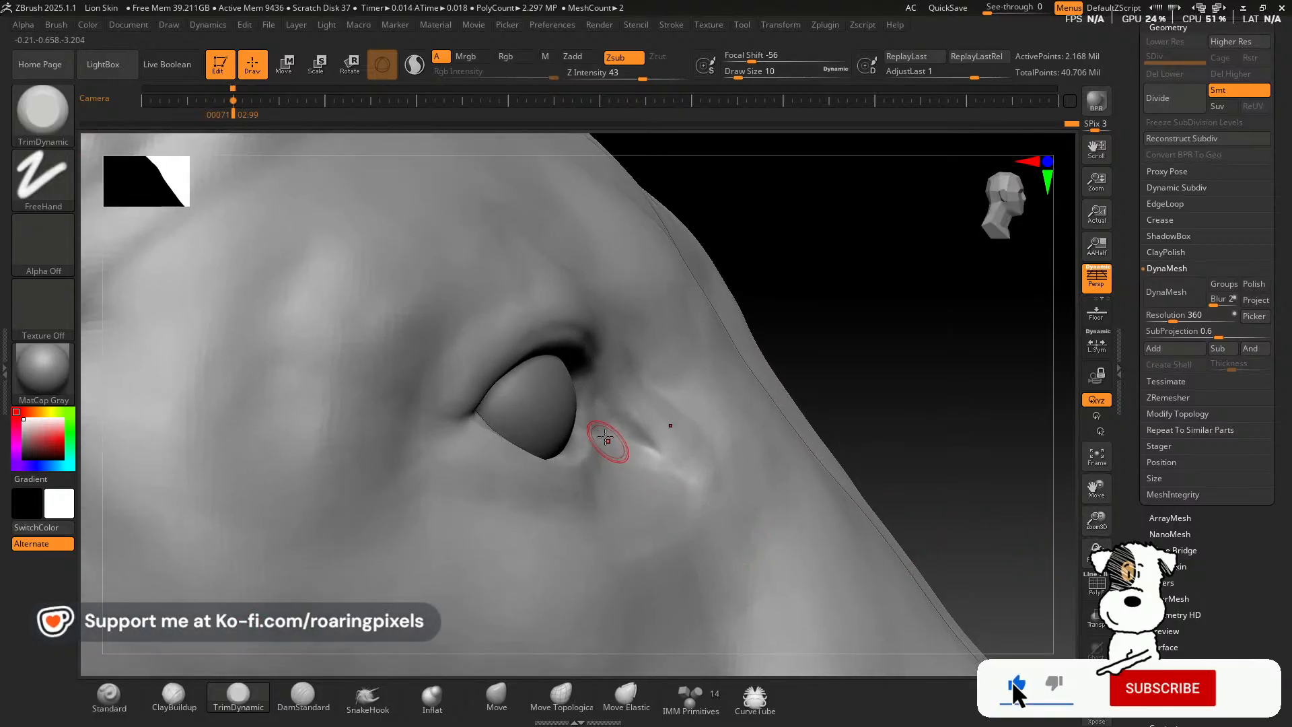
Select the ClayBuildup brush and compare the skin in BasicMaterial2, BasicMaterial and a Monster Clay material, ending on MatCap Gray.
click(174, 695)
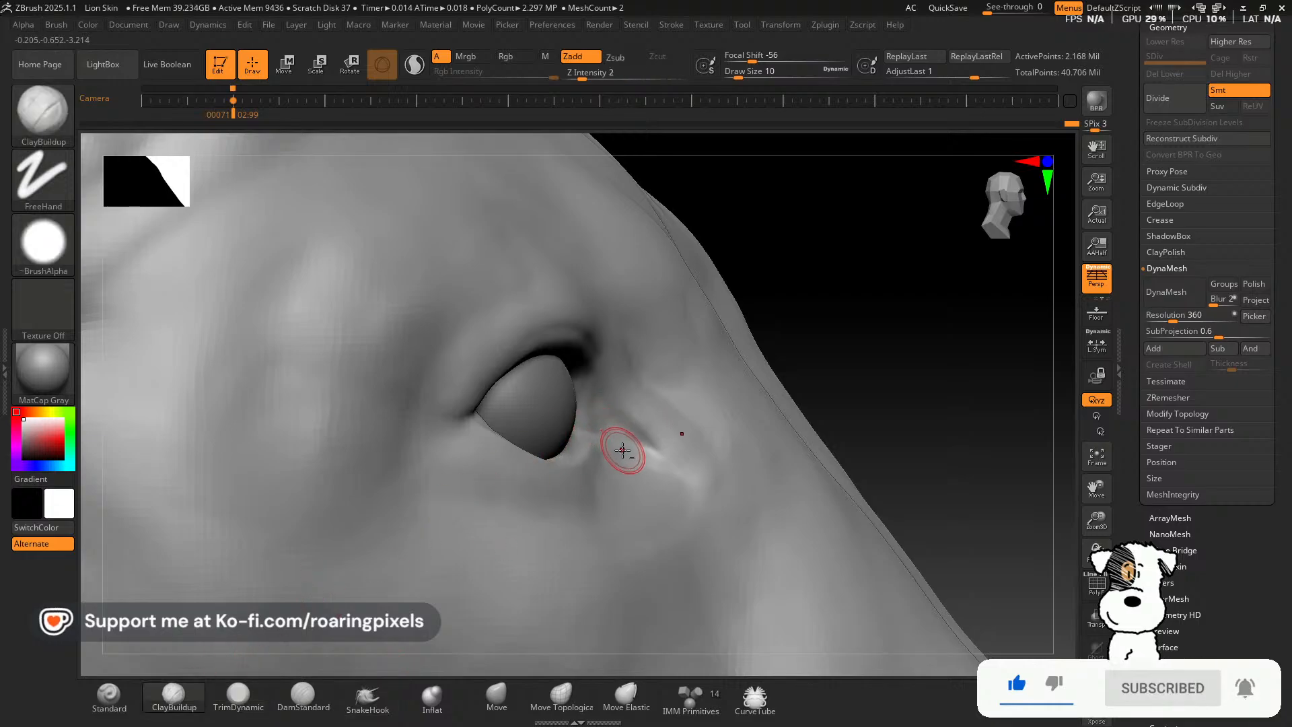
click(68, 390)
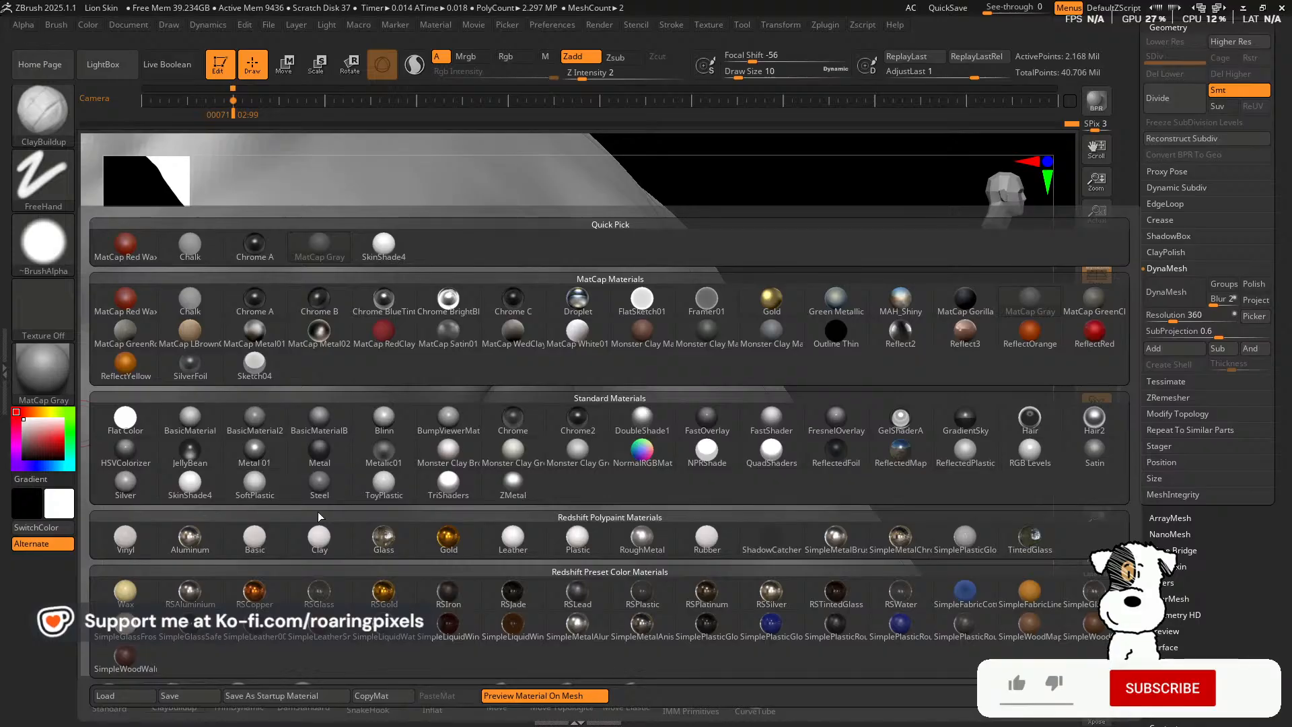
click(283, 445)
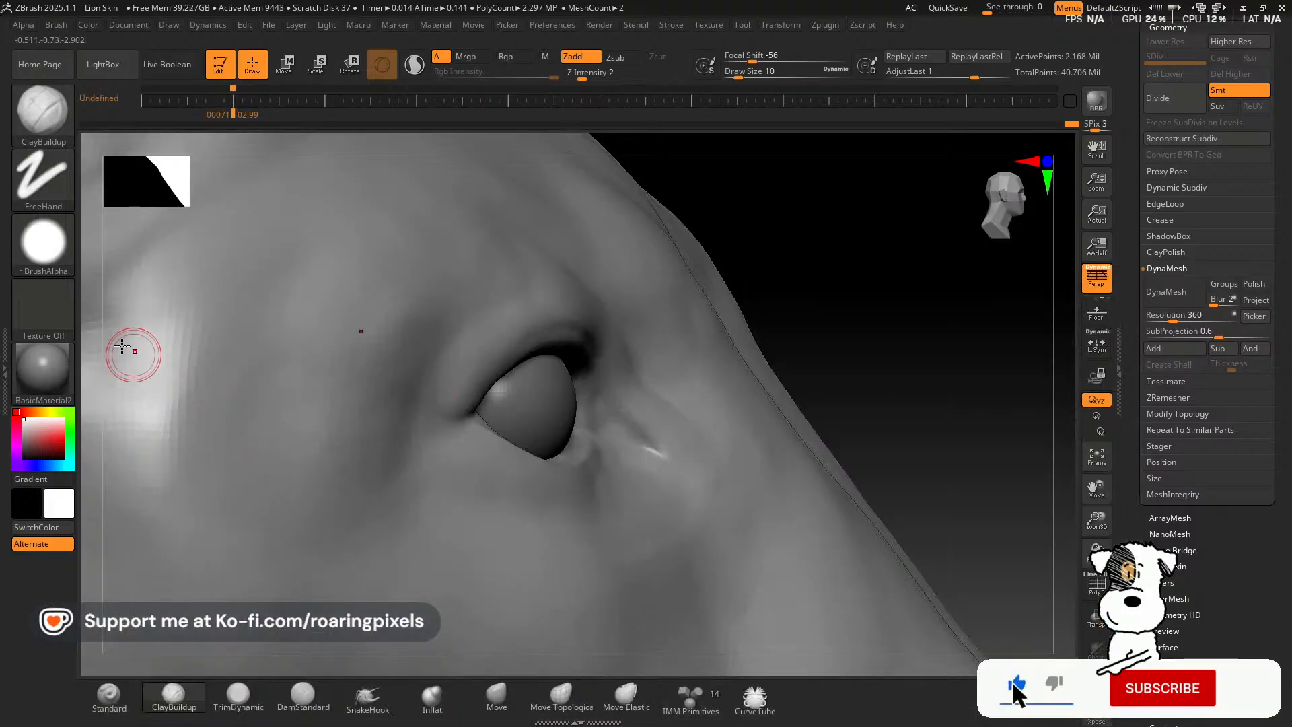
click(59, 363)
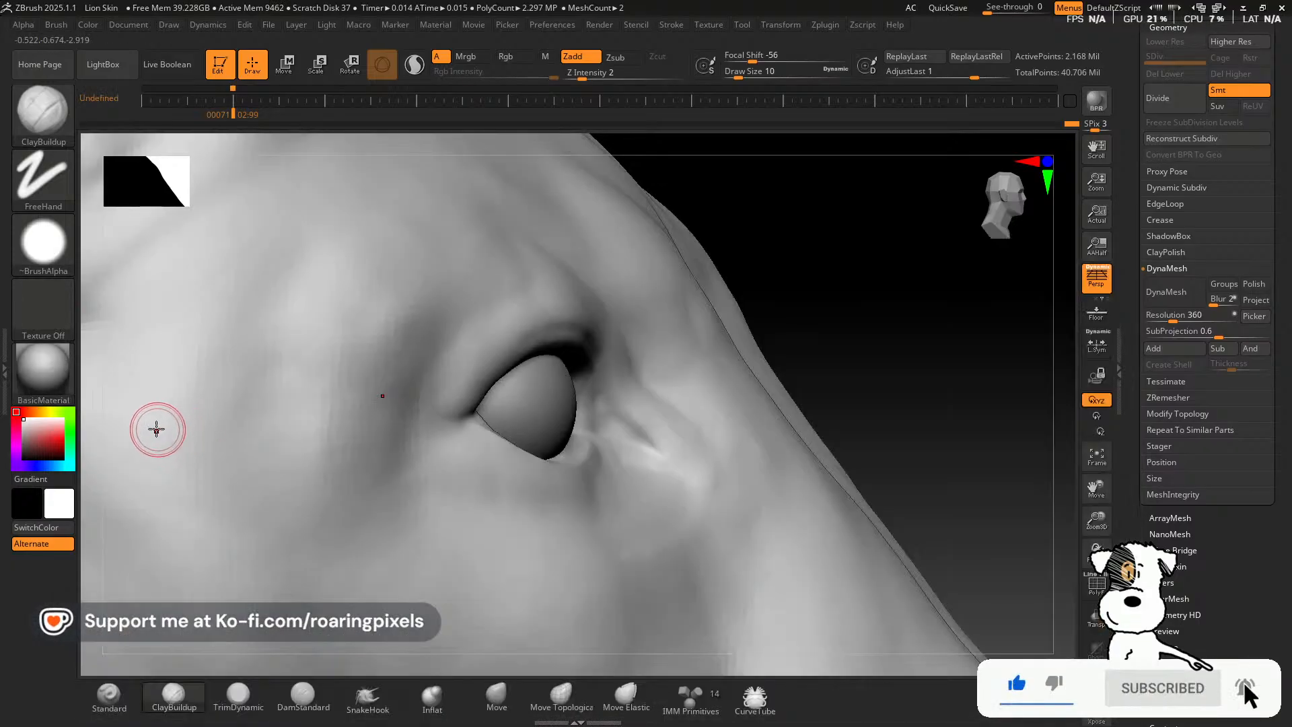
click(55, 372)
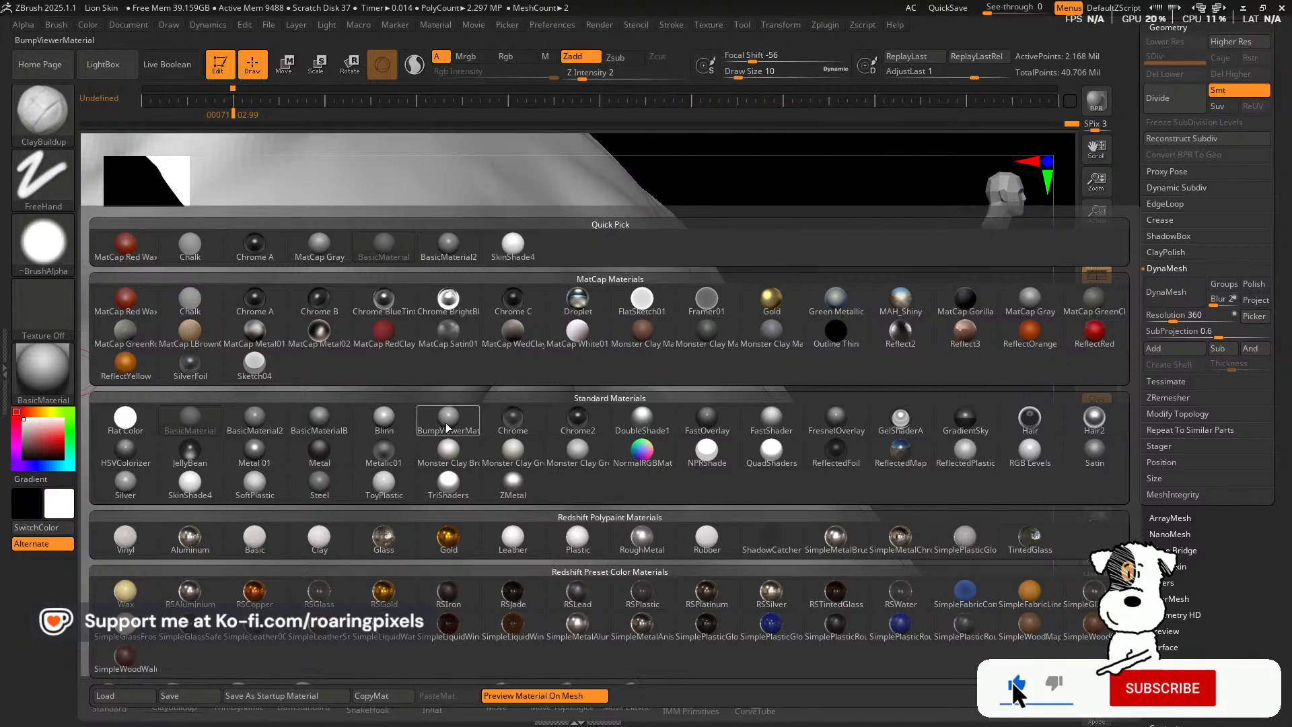
click(510, 461)
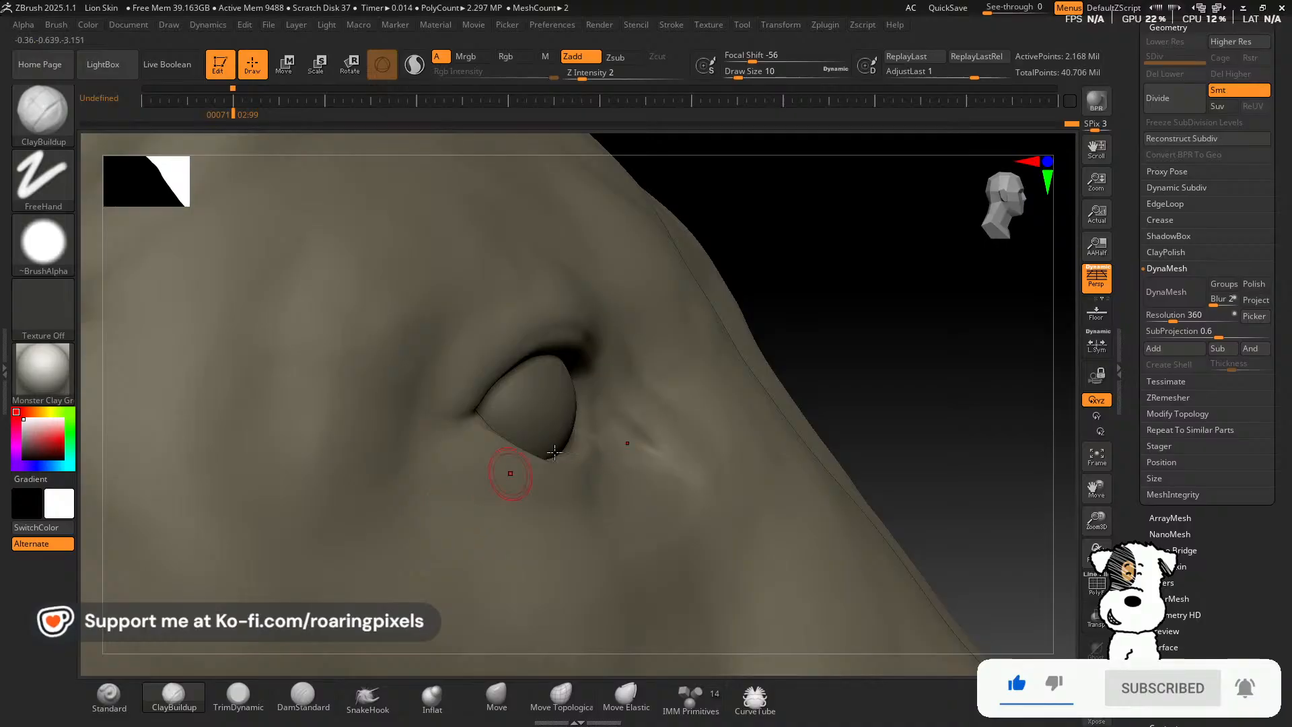
drag(906, 350, 880, 357)
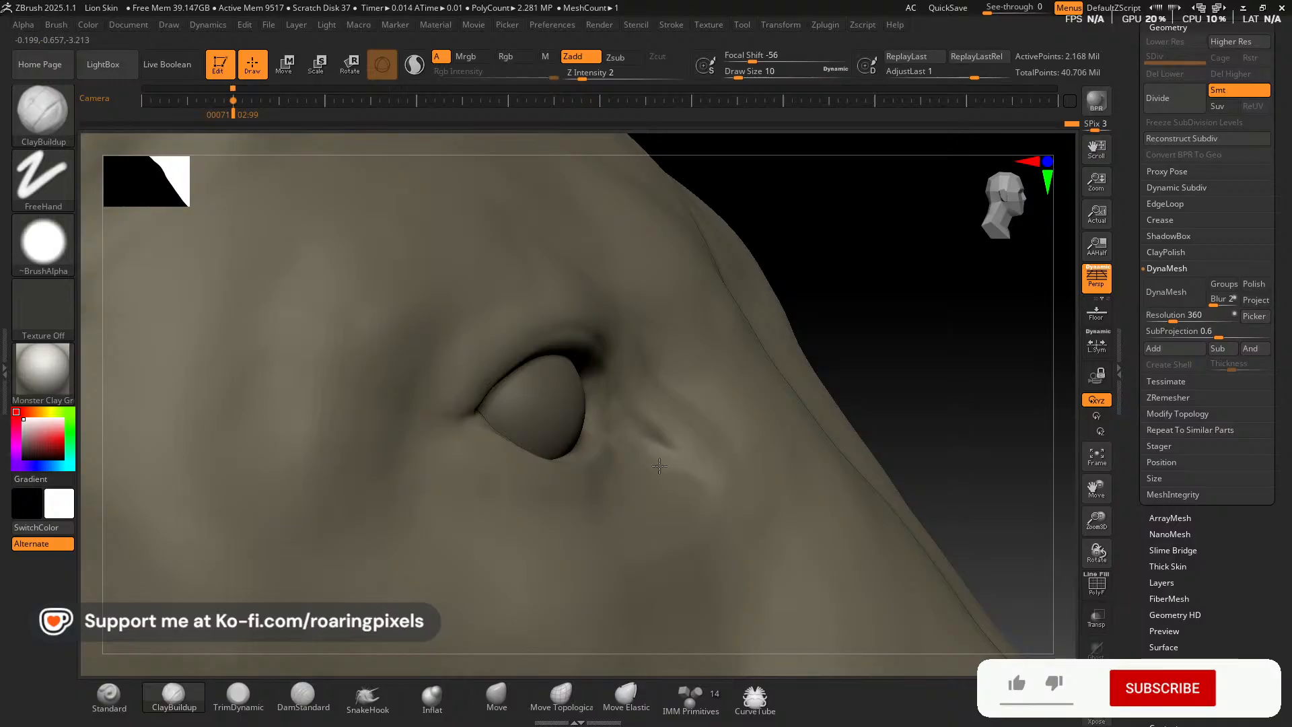
click(43, 368)
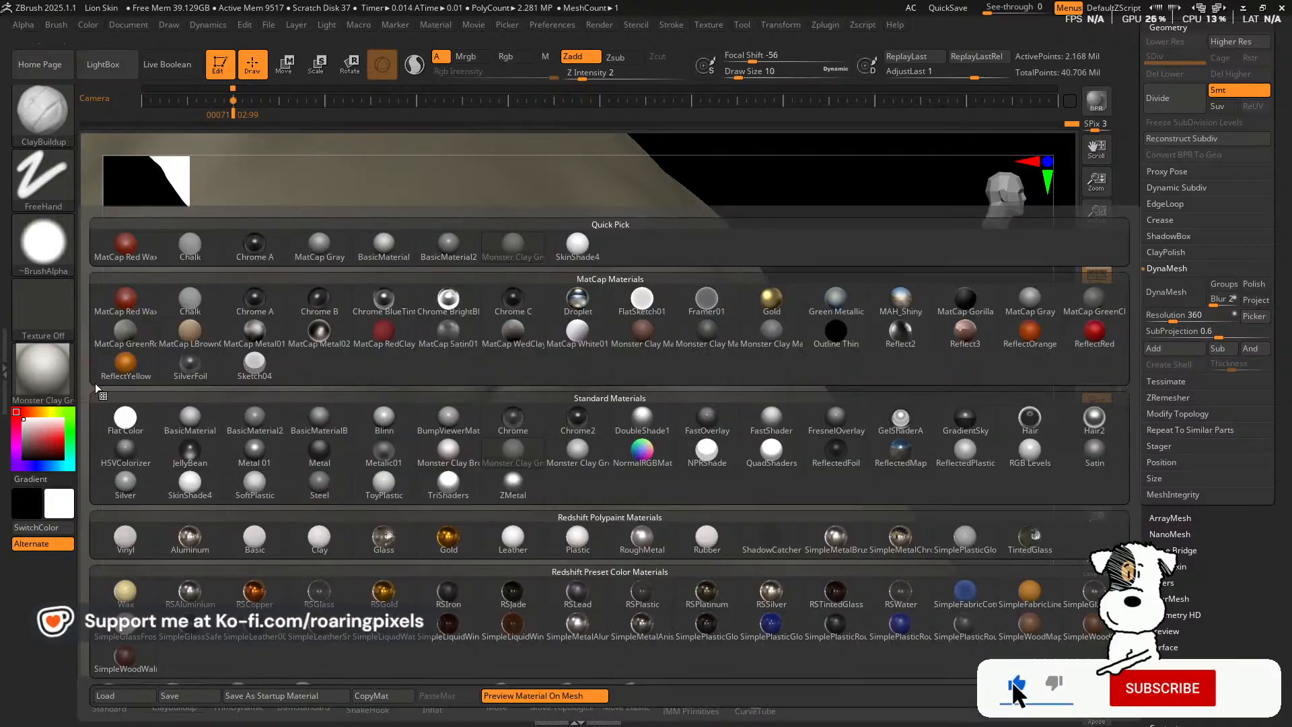
click(316, 248)
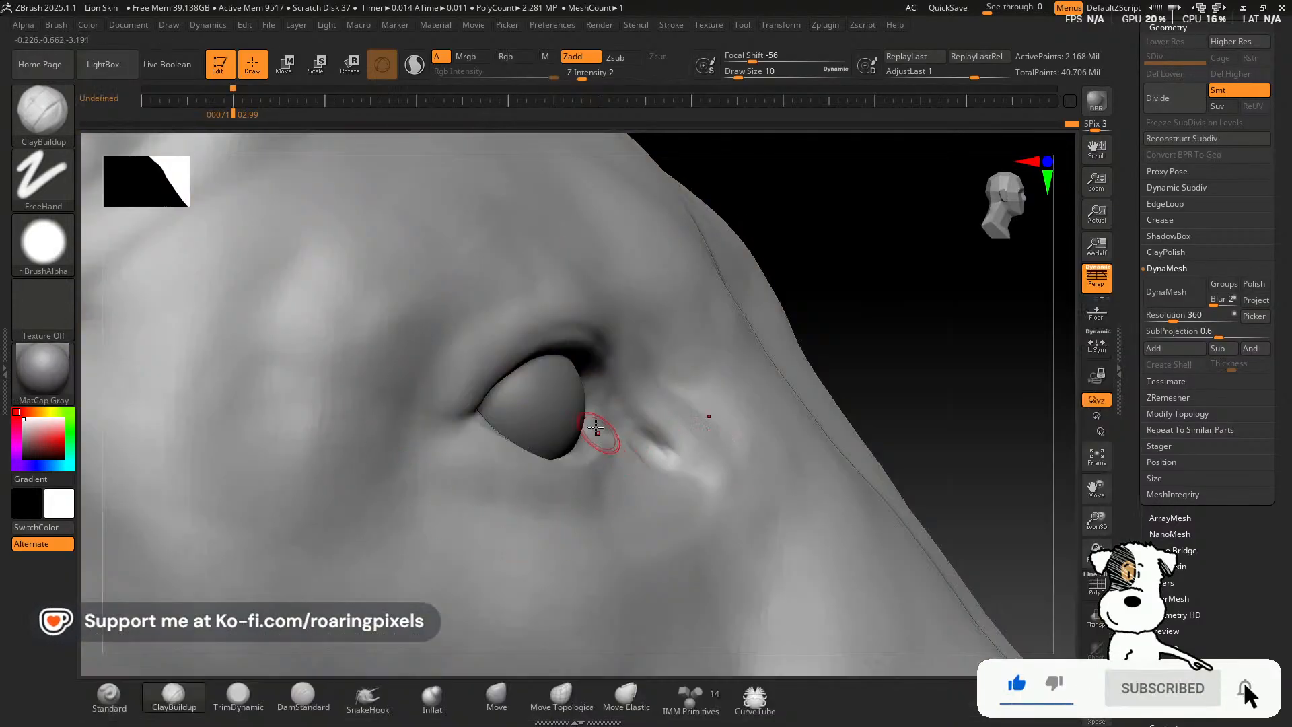
Build up the skin fold at the inner corner of the eye with ClayBuildup, using a draw size up to 14.
mouse_move(637, 439)
mouse_down()
mouse_move(622, 432)
mouse_move(641, 455)
mouse_move(660, 447)
mouse_move(629, 438)
mouse_move(635, 452)
mouse_move(657, 453)
mouse_move(635, 439)
mouse_move(665, 458)
mouse_move(655, 437)
mouse_move(657, 458)
mouse_up()
mouse_move(644, 410)
mouse_down()
mouse_move(668, 458)
mouse_move(678, 444)
mouse_up()
drag(938, 362, 875, 374)
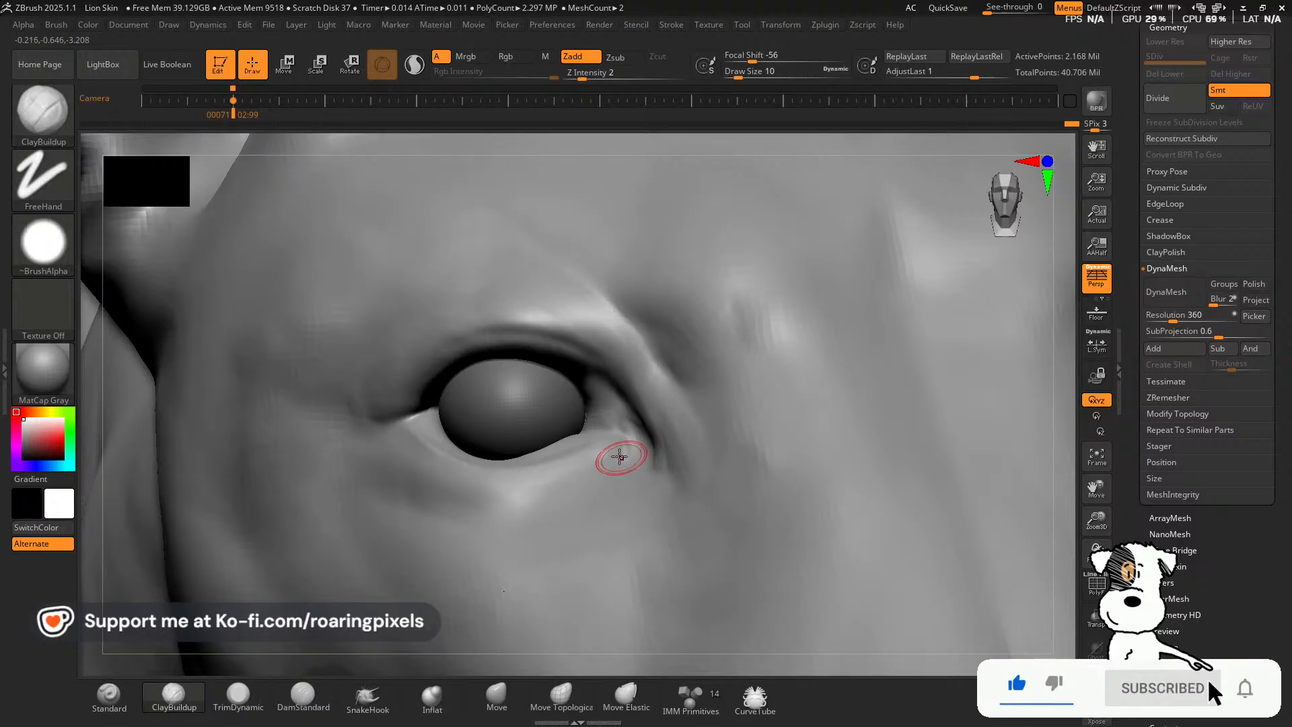
drag(1096, 553, 1152, 556)
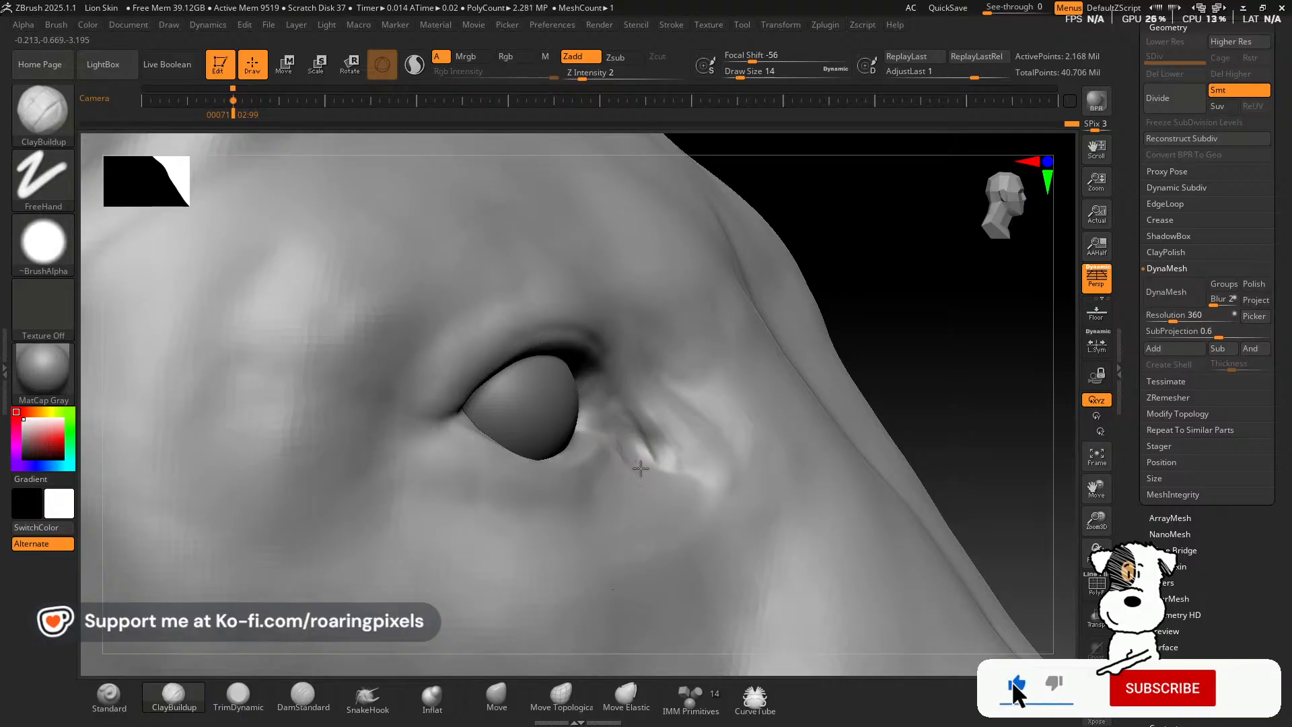
mouse_move(637, 452)
mouse_down()
mouse_move(647, 476)
mouse_move(649, 436)
mouse_up()
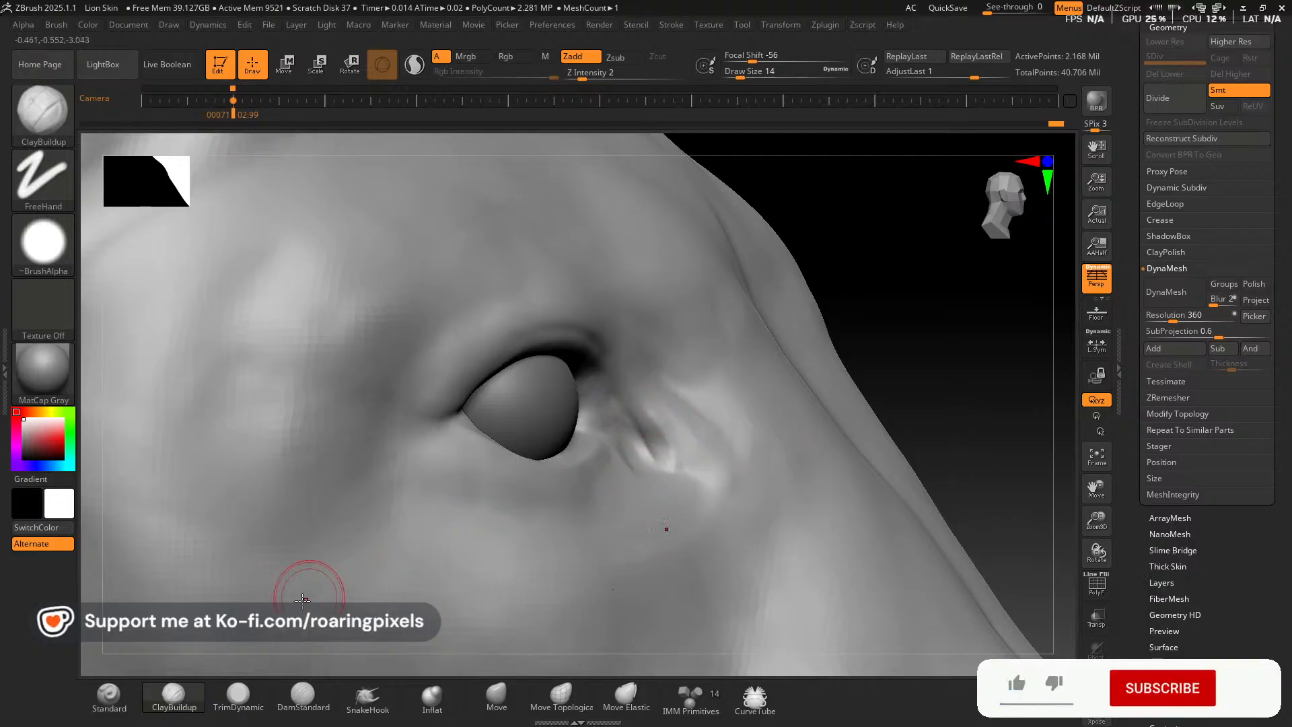
Choose the TrimDynamic brush and examine the inner corner of the eye from the front and from above.
click(236, 680)
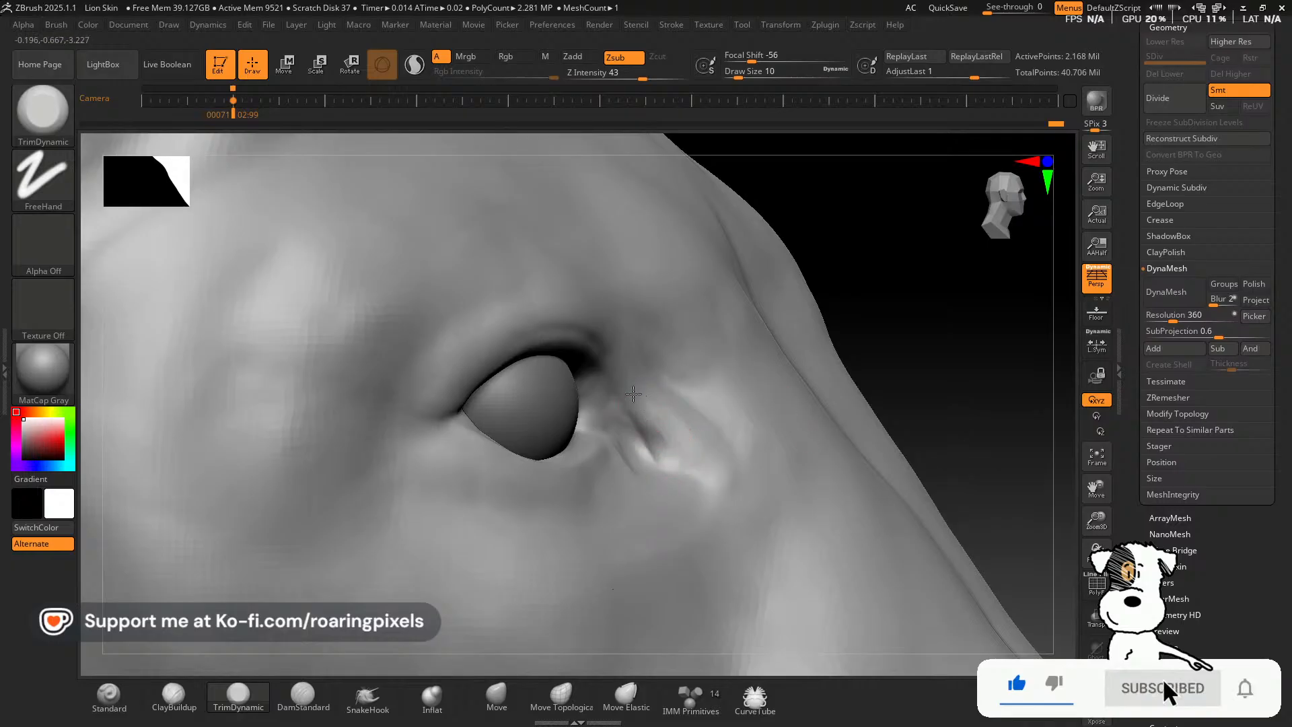
drag(969, 323, 851, 370)
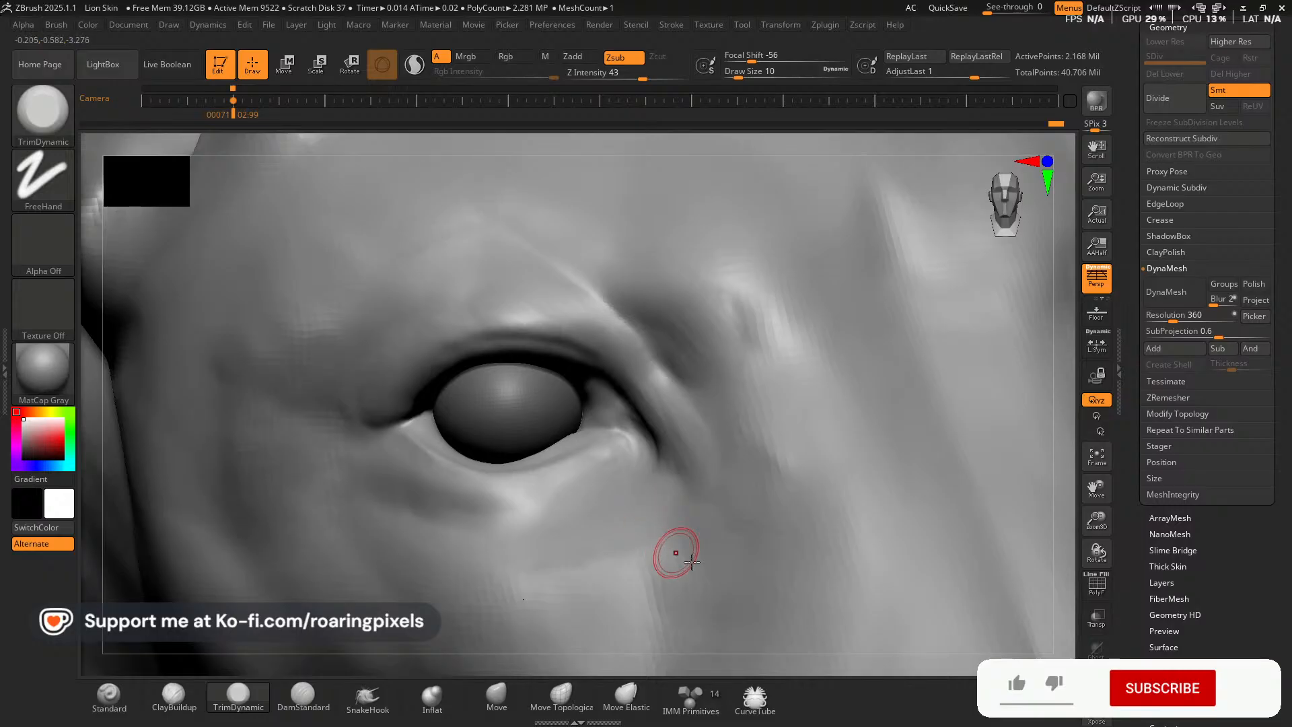
drag(1081, 558, 1070, 592)
Return to ClayBuildup and build up the surface from the inner corner of the eye along the lower eyelid, using draw size 10.
click(173, 695)
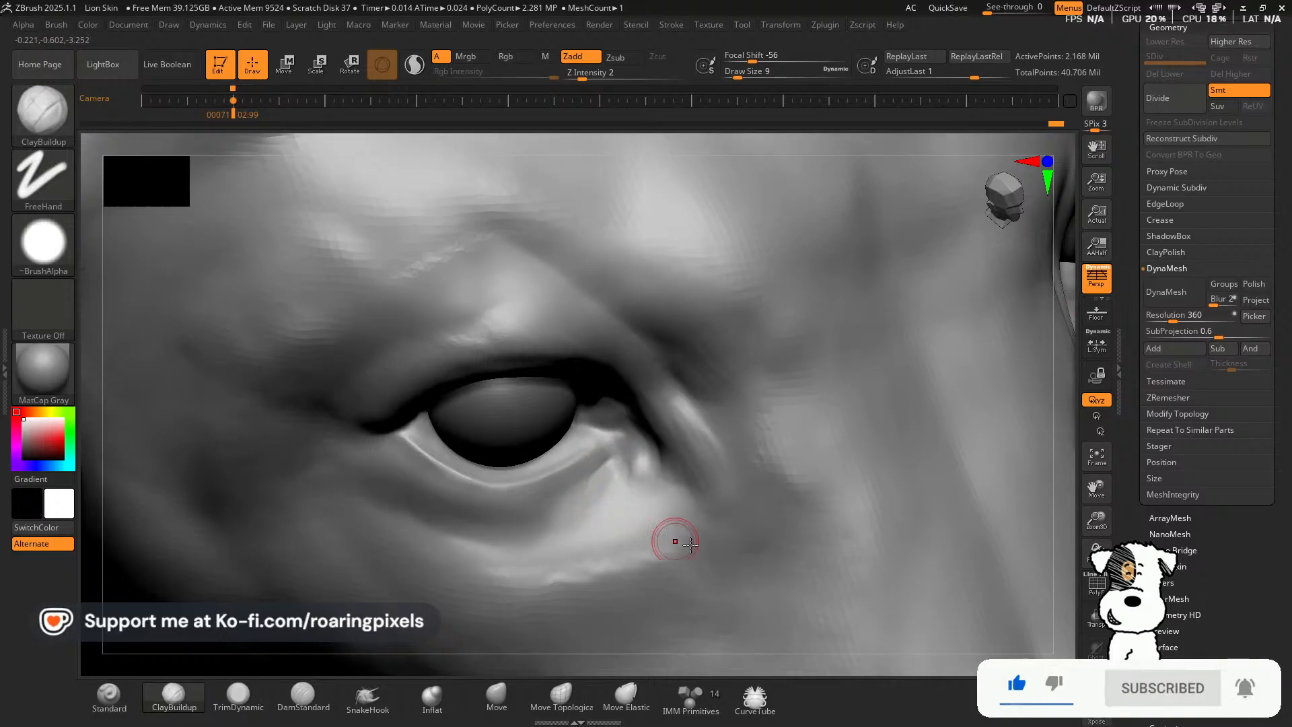
drag(1097, 552, 1070, 538)
key(ctrl)
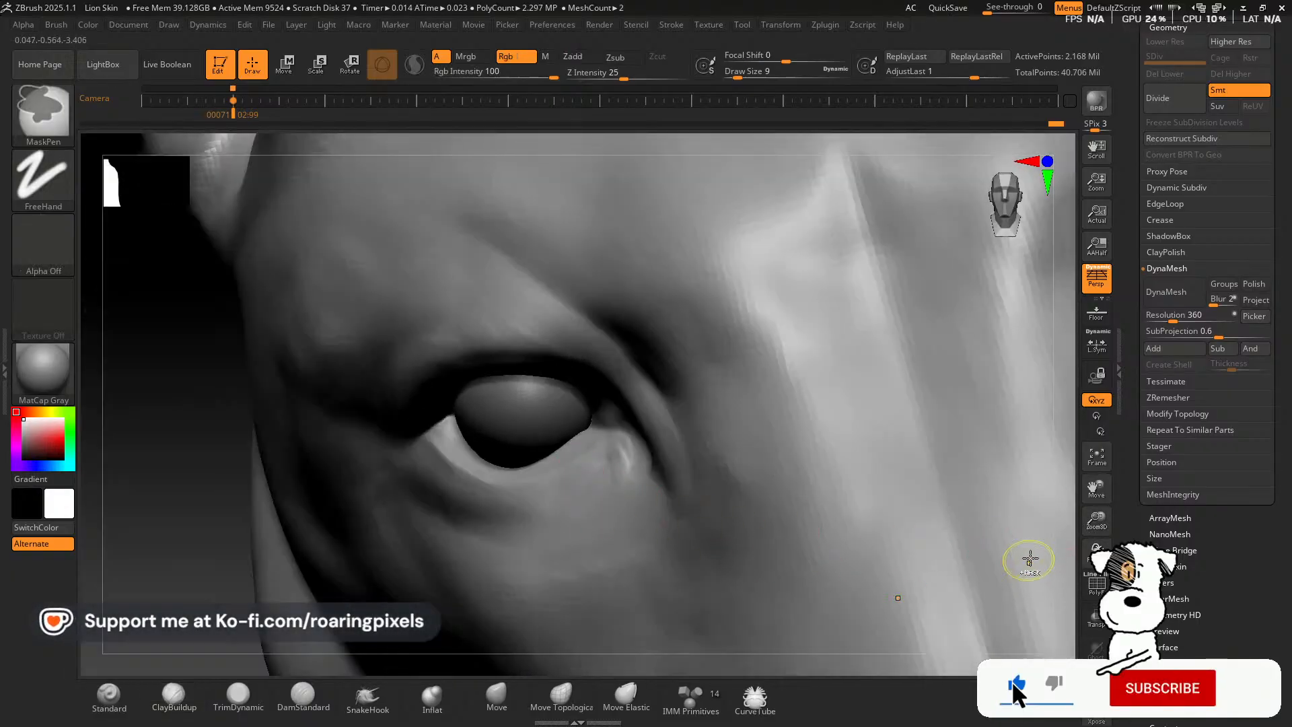
mouse_move(1097, 553)
mouse_down()
mouse_move(1111, 539)
mouse_move(1021, 499)
mouse_move(999, 467)
mouse_up()
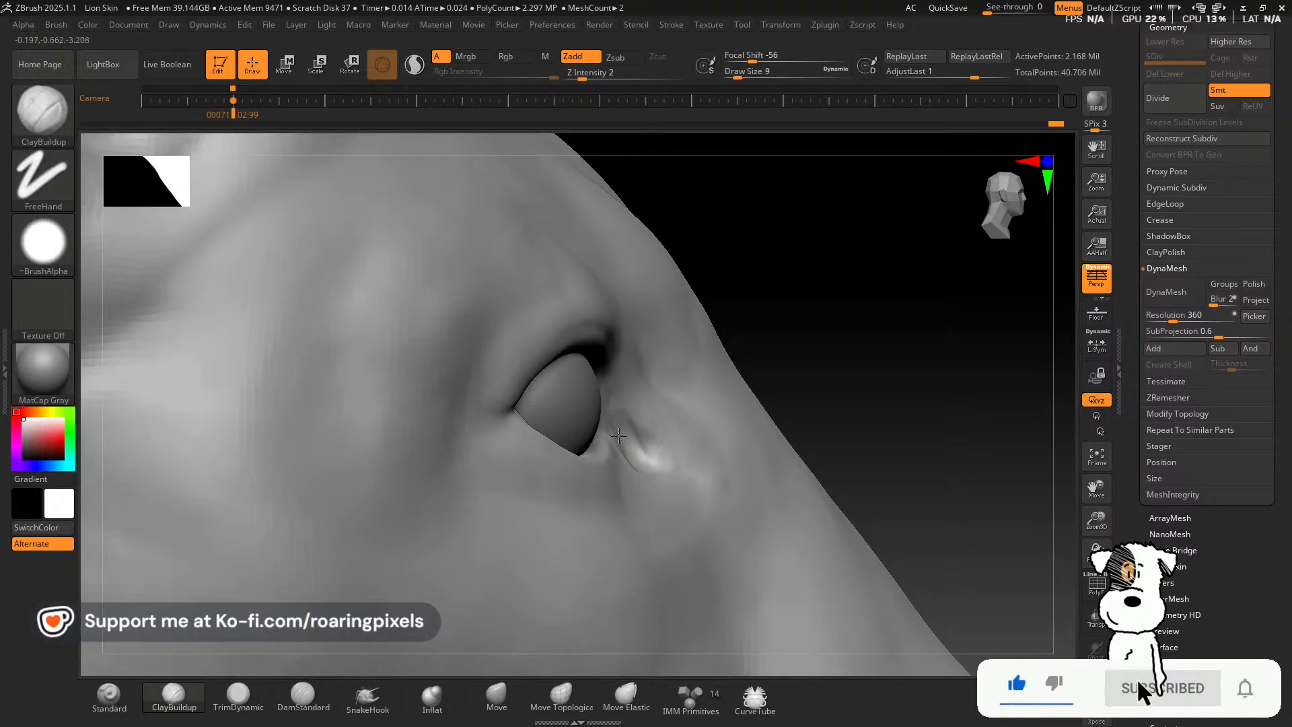
drag(618, 428, 629, 449)
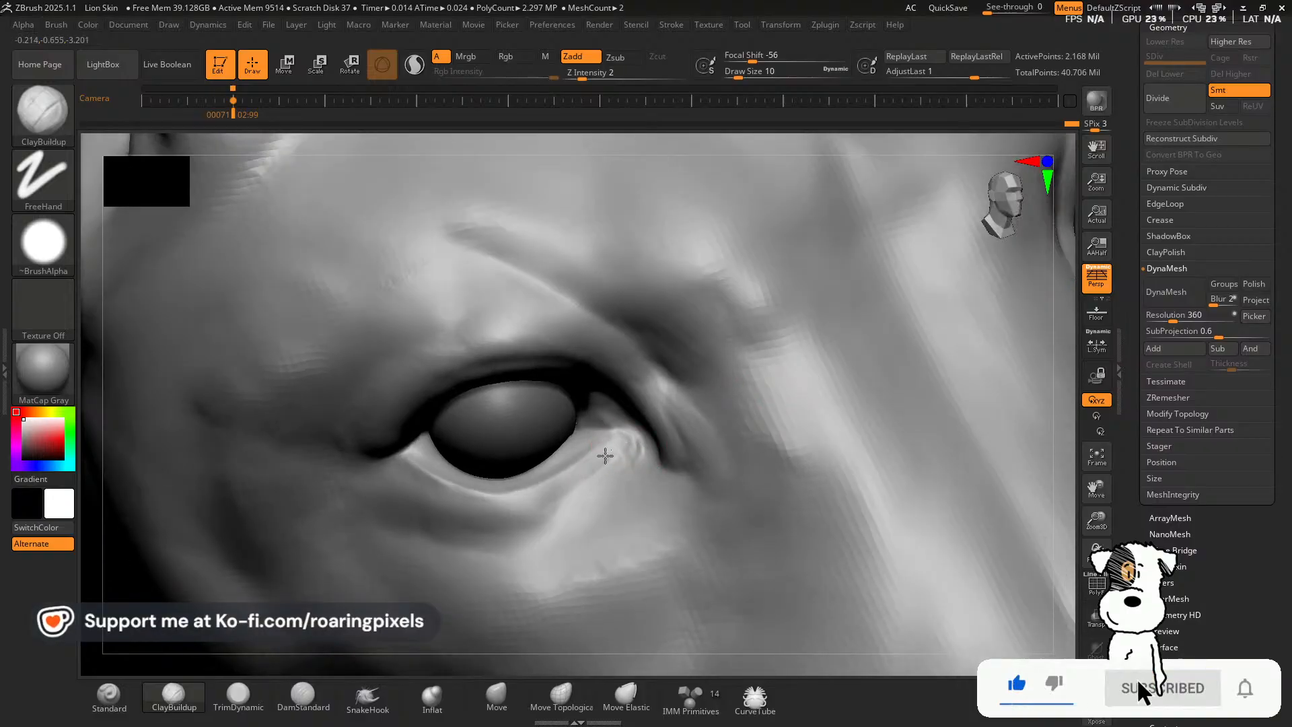
drag(605, 456, 566, 488)
drag(609, 449, 534, 508)
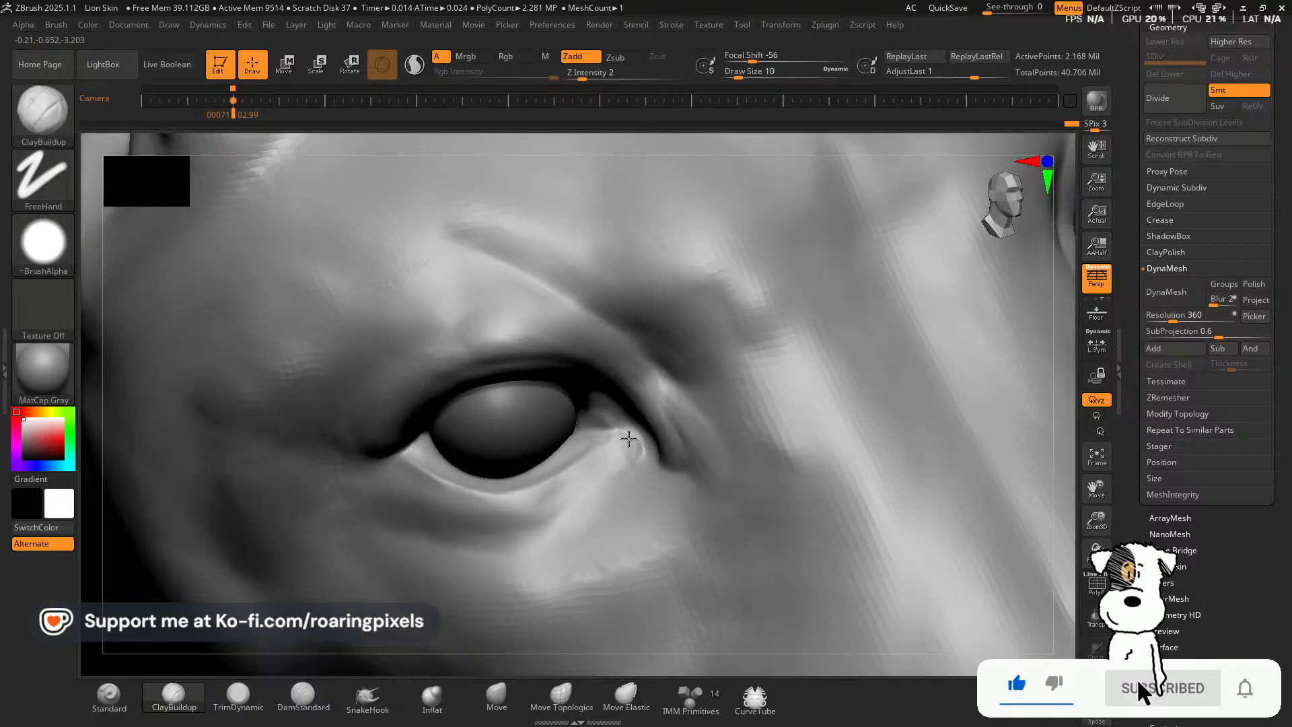
drag(628, 457, 545, 509)
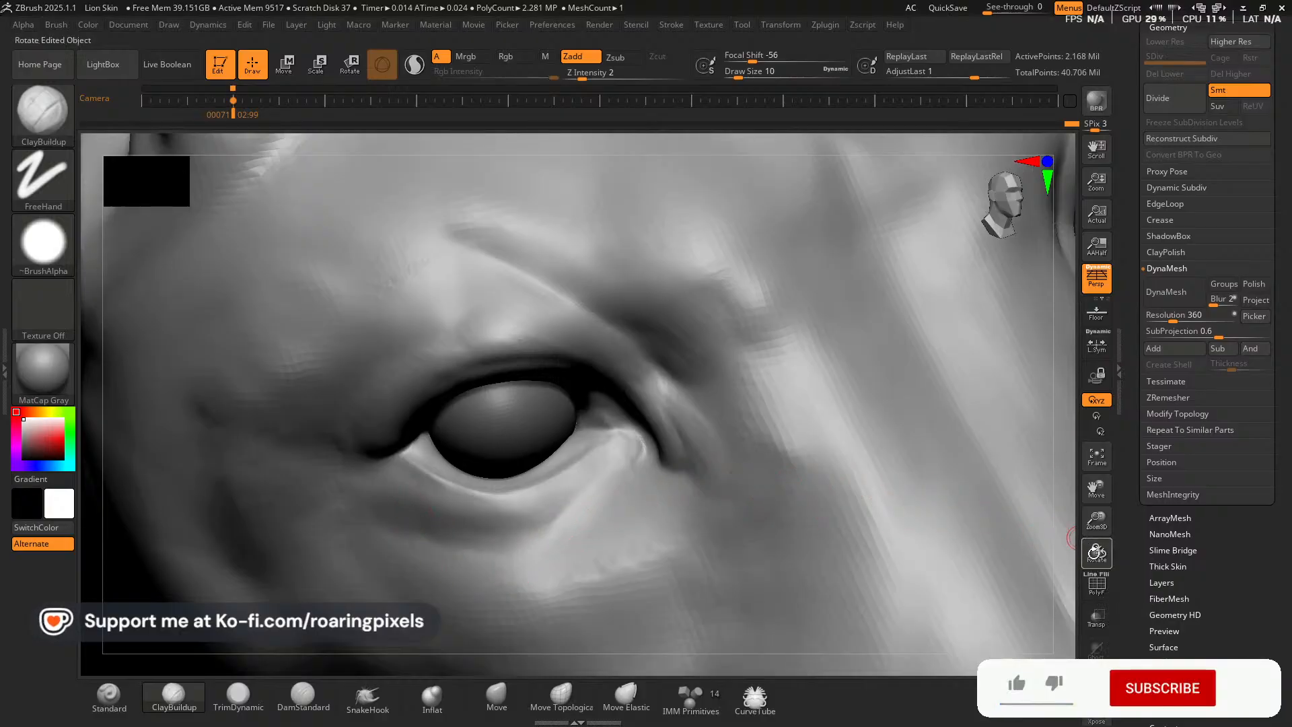
Sculpt the tear duct fold below the inner corner of the eye with ClayBuildup, setting its Z intensity to 4.
drag(1097, 552, 1095, 527)
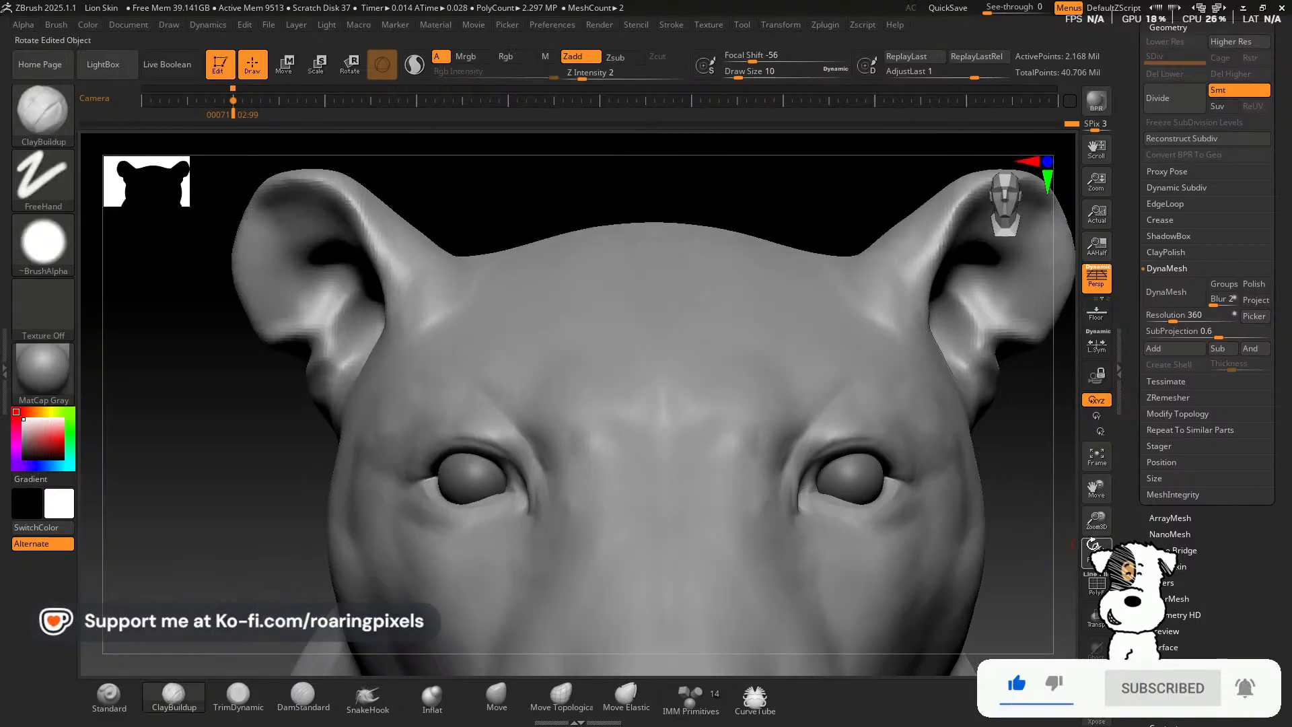
drag(1093, 522, 1095, 547)
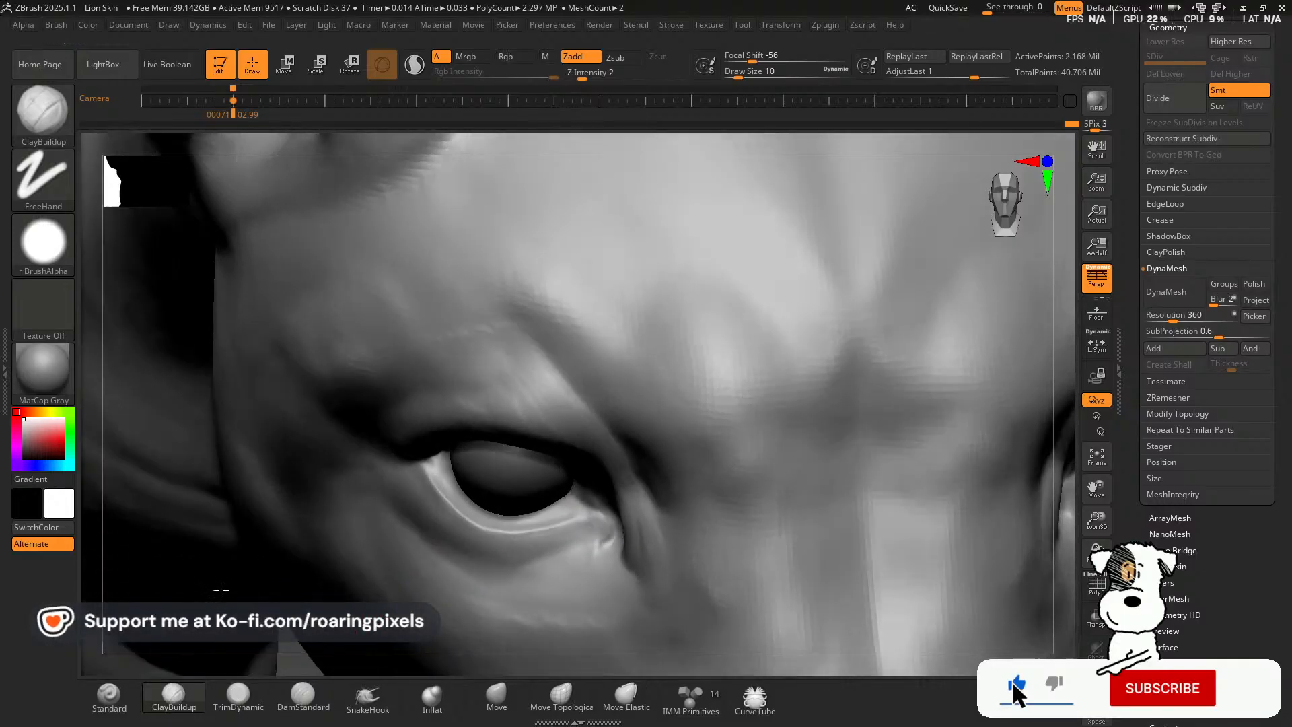
drag(221, 591, 266, 654)
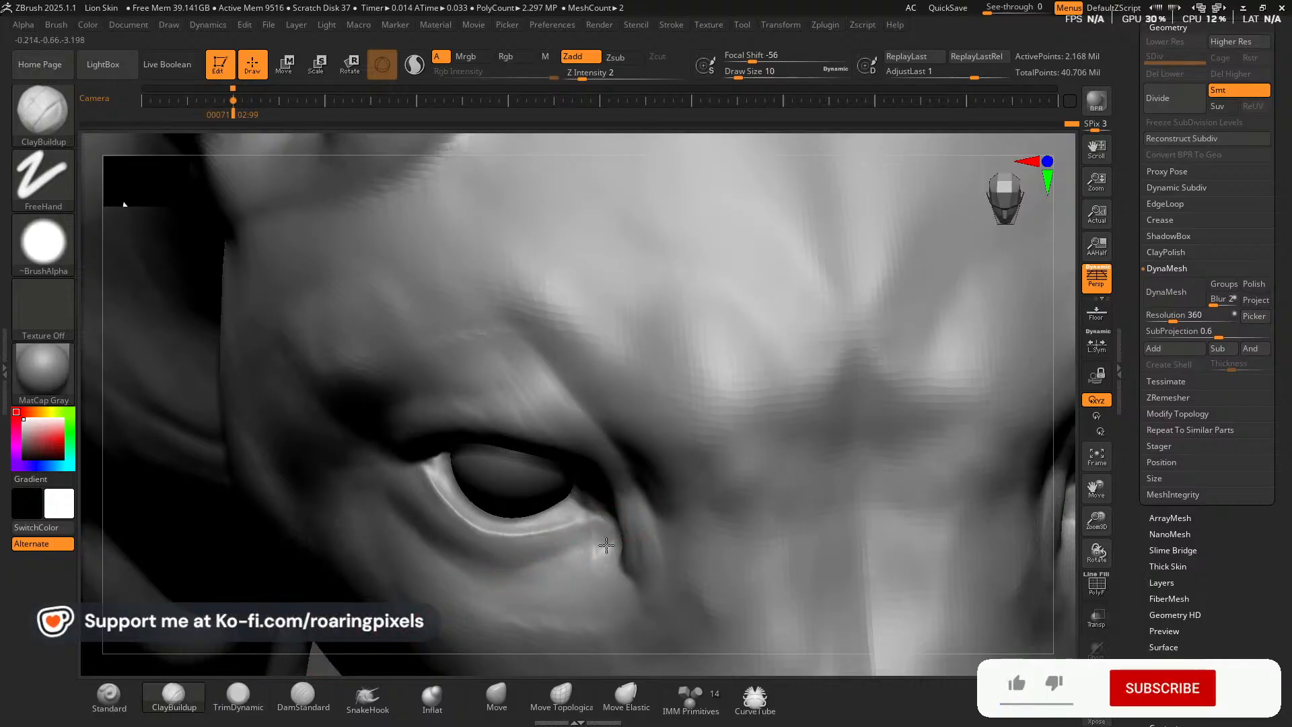
drag(609, 555, 607, 563)
drag(583, 72, 593, 72)
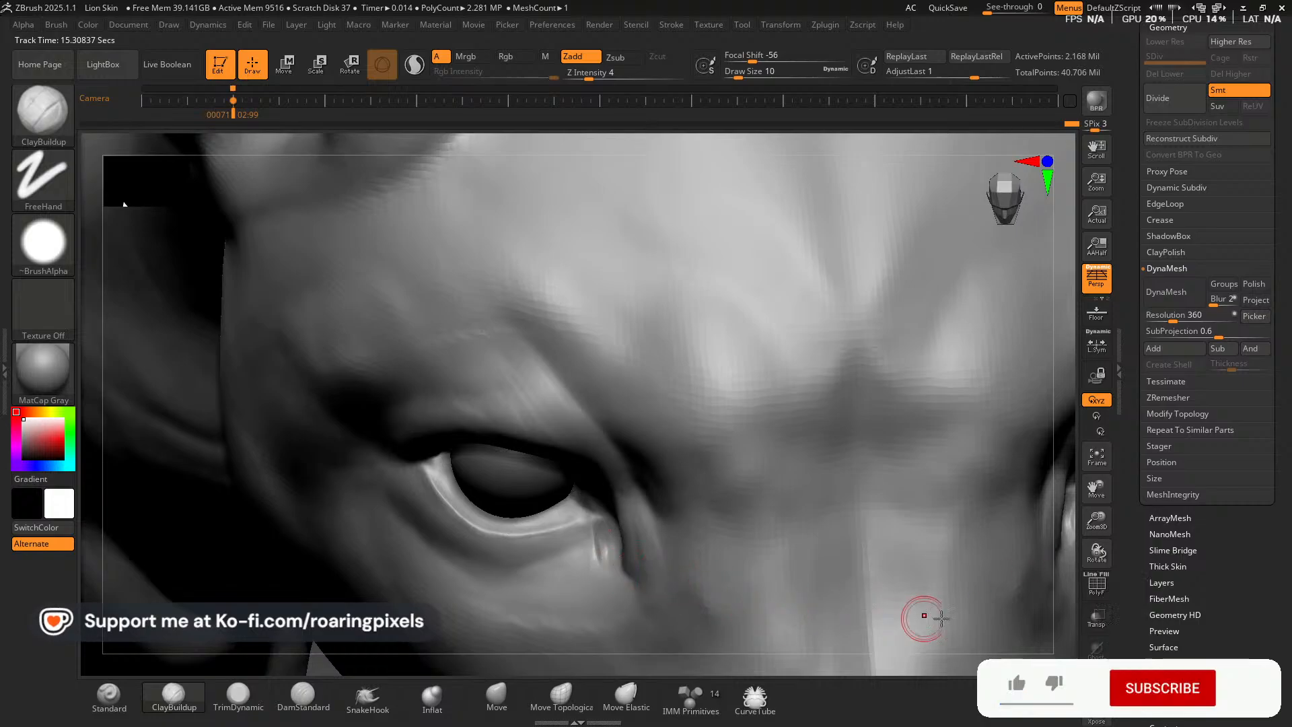
drag(1099, 556, 1063, 553)
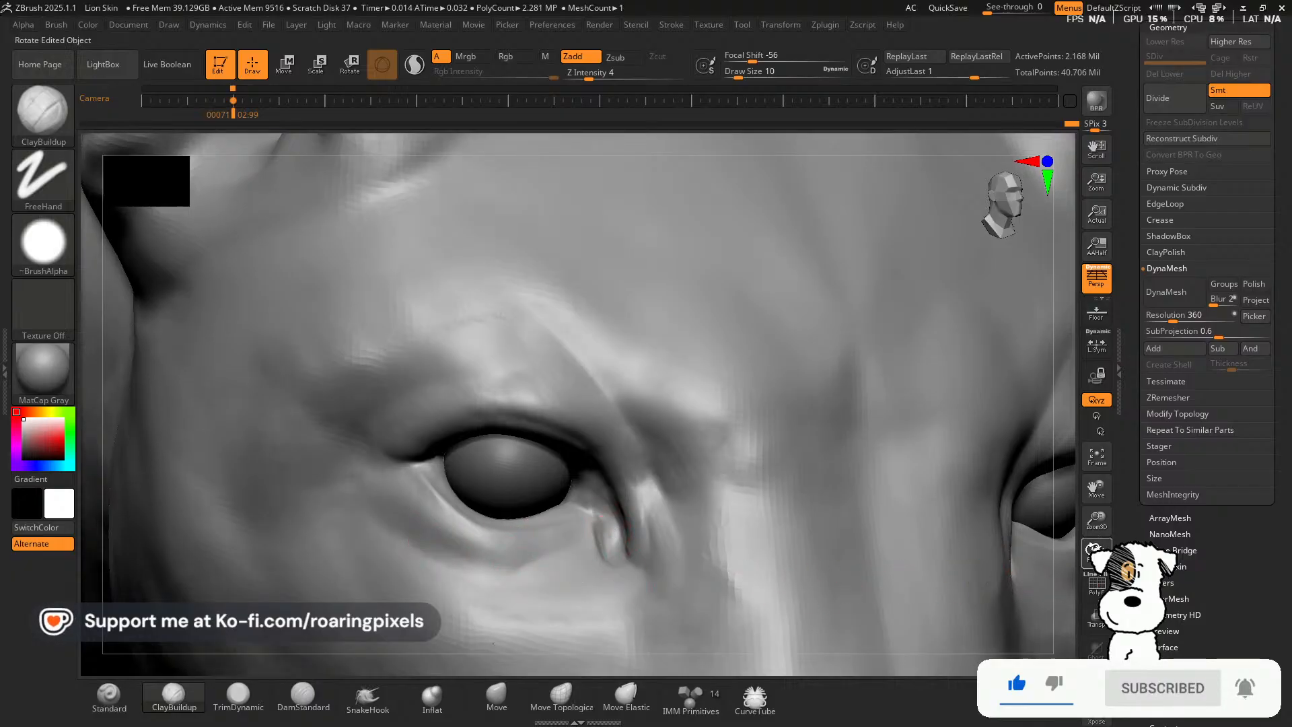
drag(1097, 554, 1098, 532)
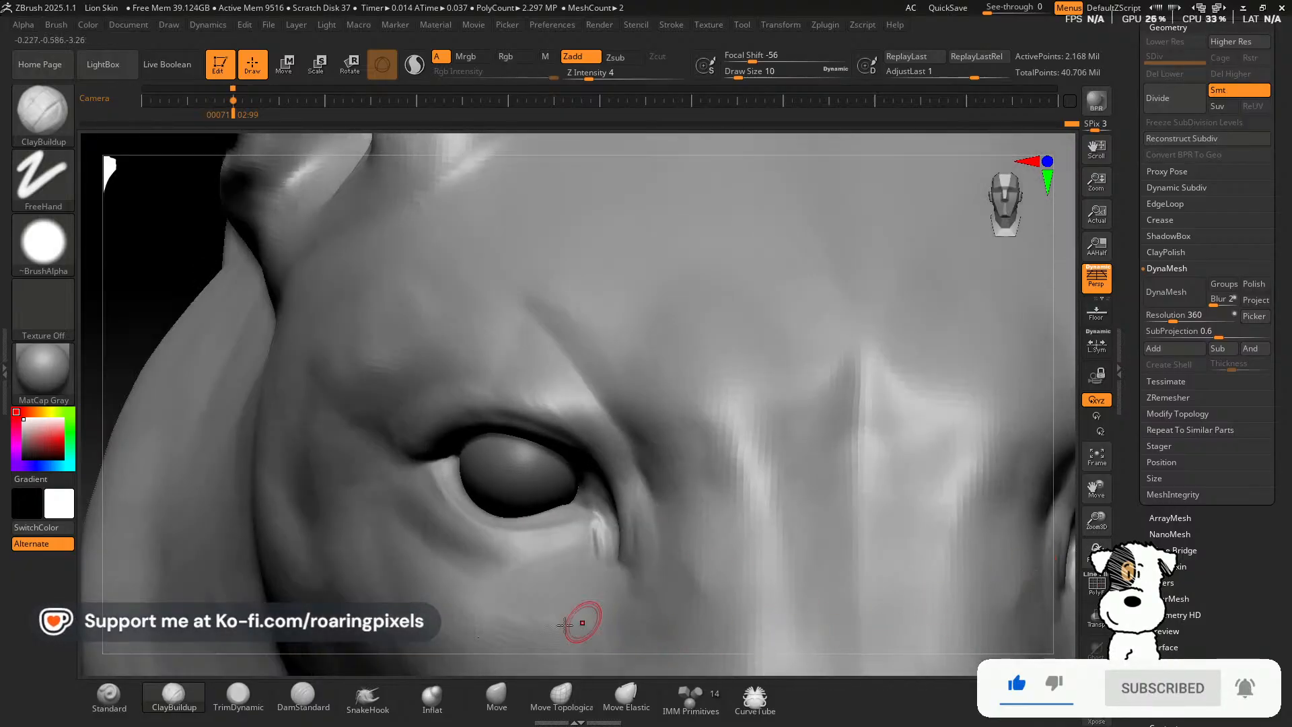
Flatten the tear duct fold with TrimDynamic at draw size 8 and soften it with the Smooth brush.
click(237, 698)
drag(595, 534, 595, 557)
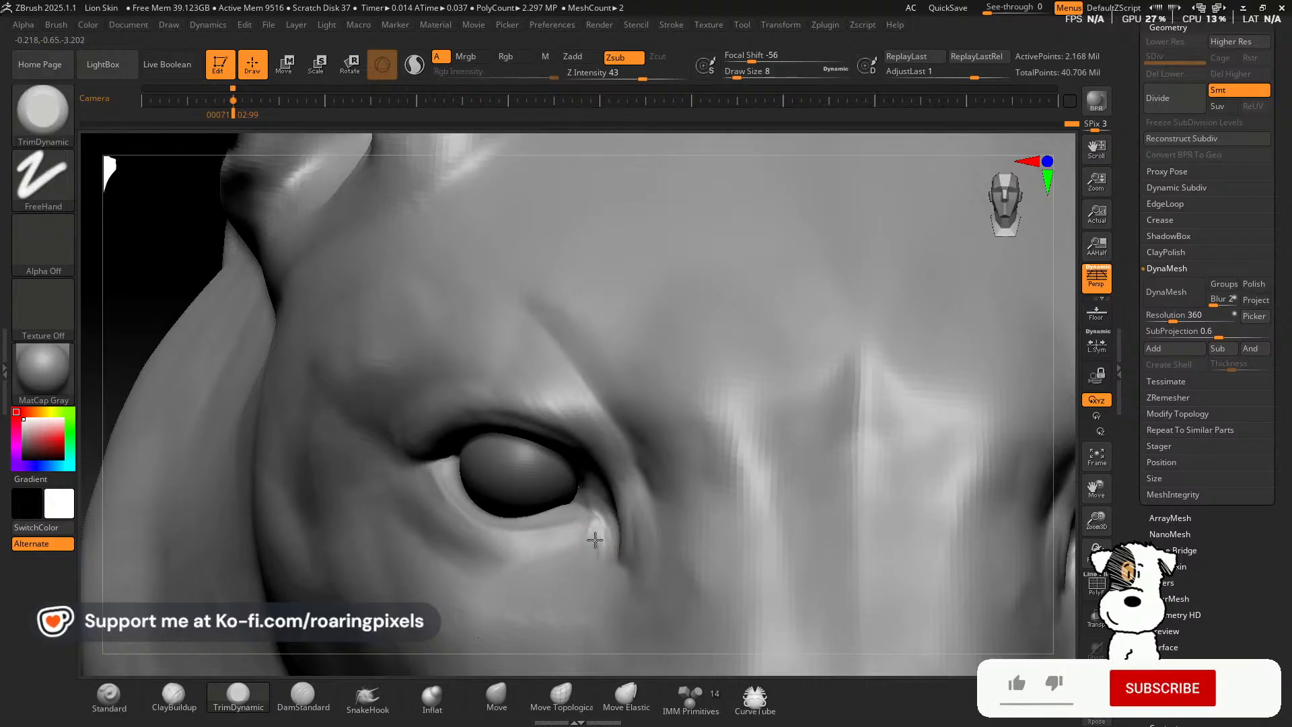
key(shift)
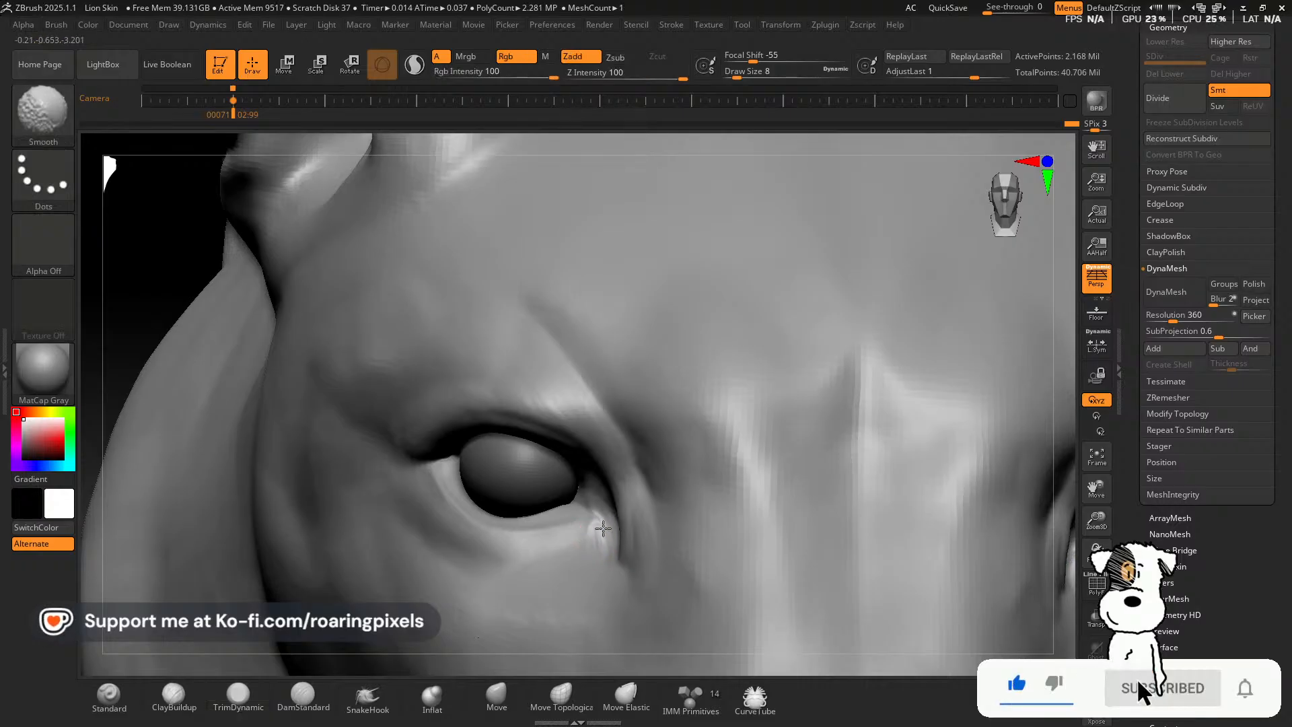
key(shift)
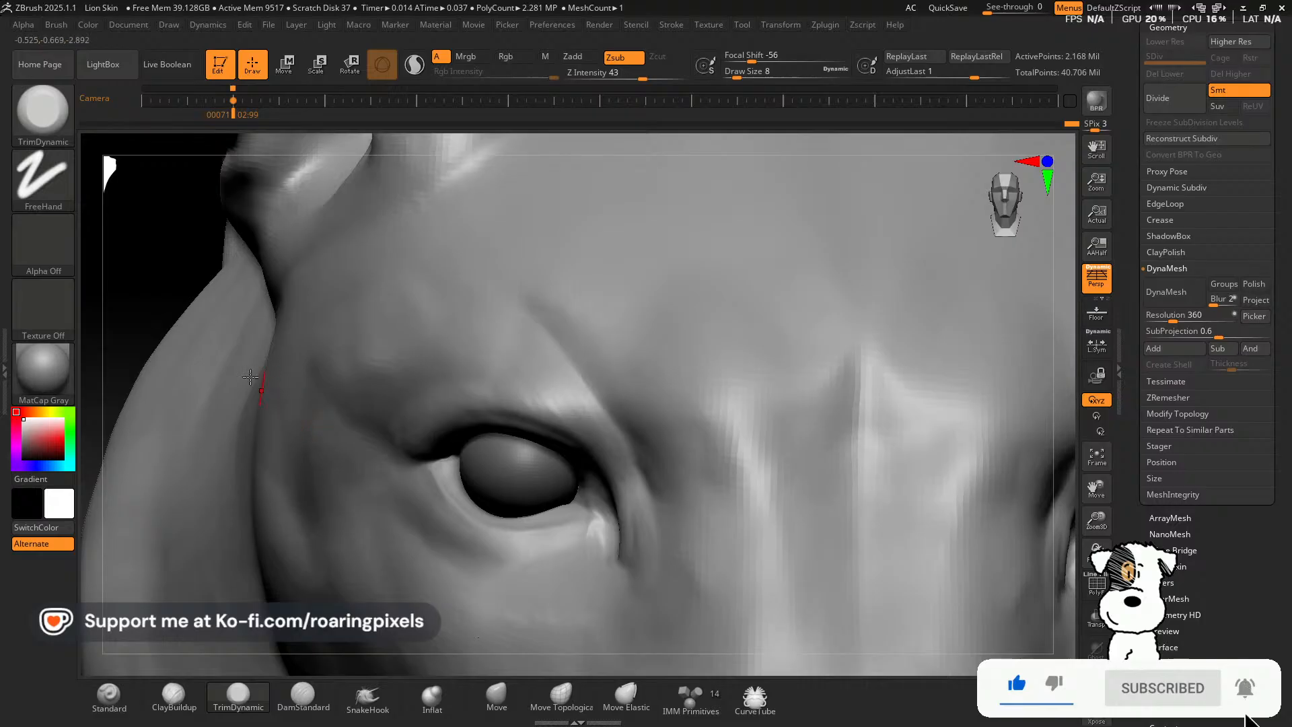
Smooth the groove beside the inner corner of the eye from the side of the head.
drag(152, 247, 229, 249)
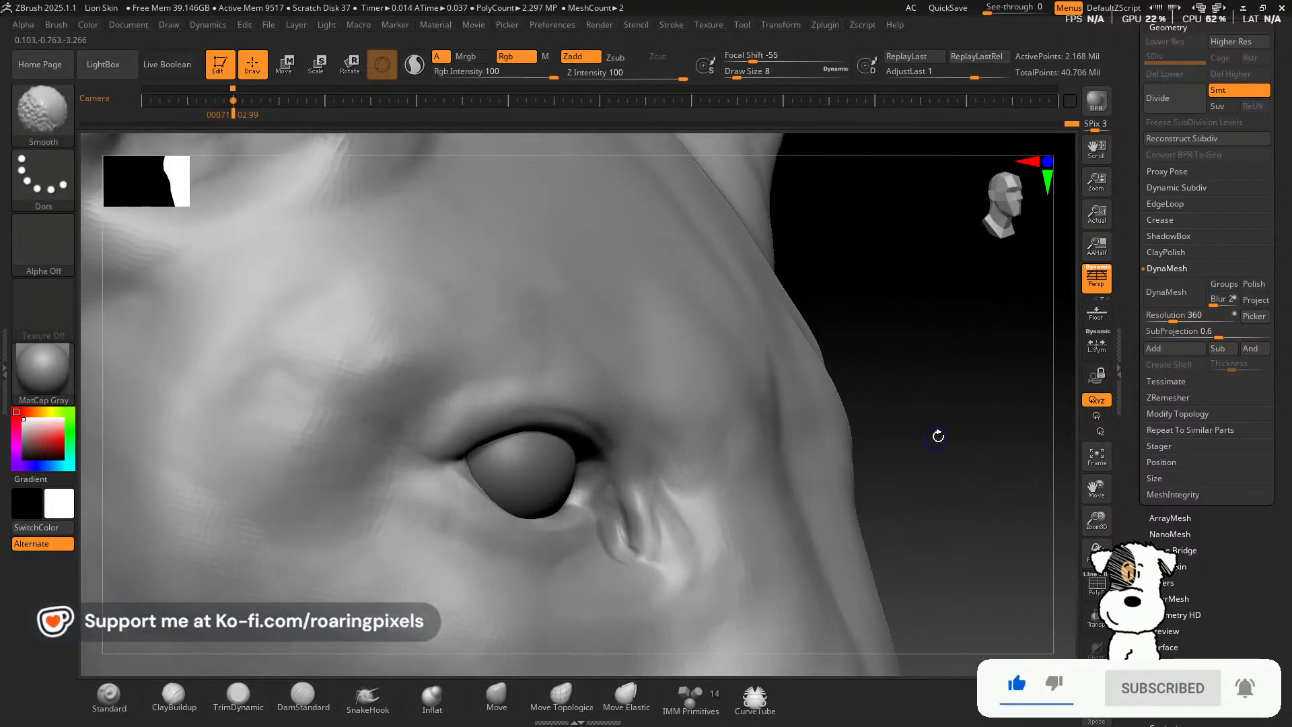
mouse_move(935, 448)
mouse_down()
mouse_move(911, 442)
mouse_move(911, 456)
mouse_move(920, 447)
mouse_up()
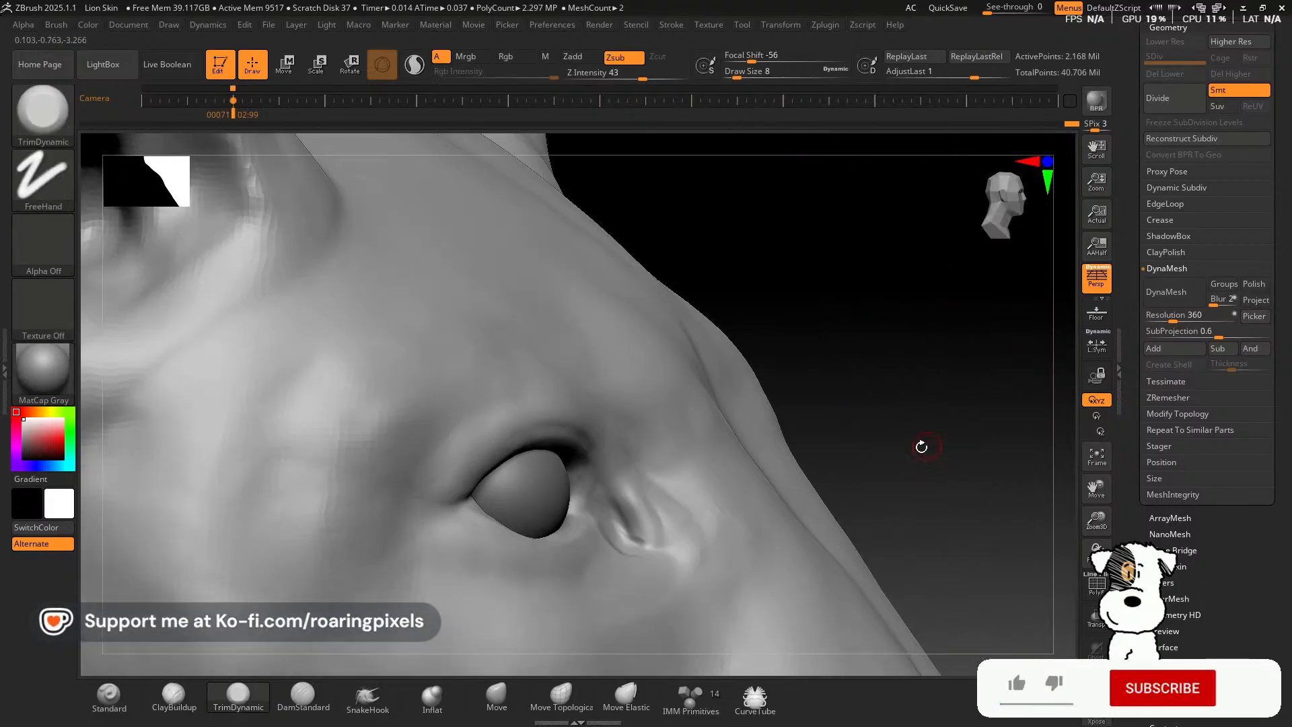
key(shift)
mouse_move(632, 532)
shift+mouse_down()
mouse_move(616, 532)
mouse_move(626, 525)
shift+mouse_up()
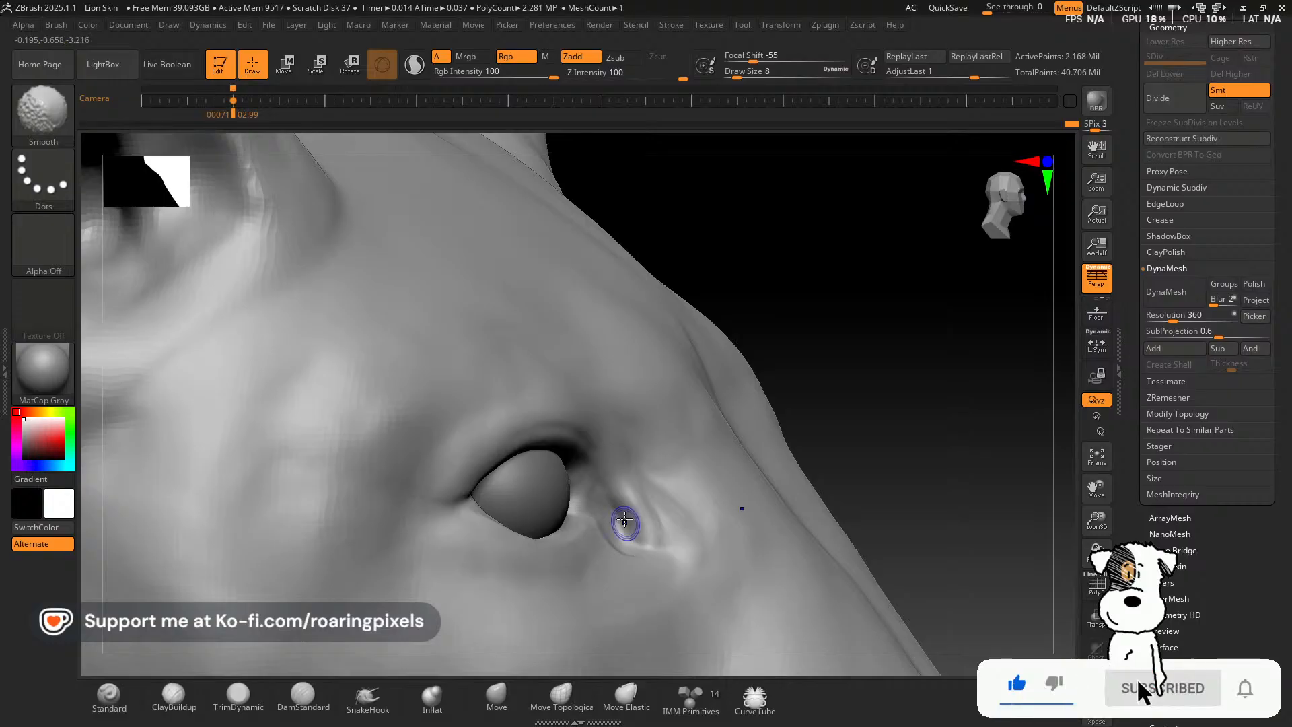
Examine the reworked eye corner from several angles and the whole head in side profile.
mouse_move(819, 447)
mouse_down()
mouse_move(863, 401)
mouse_move(835, 417)
mouse_up()
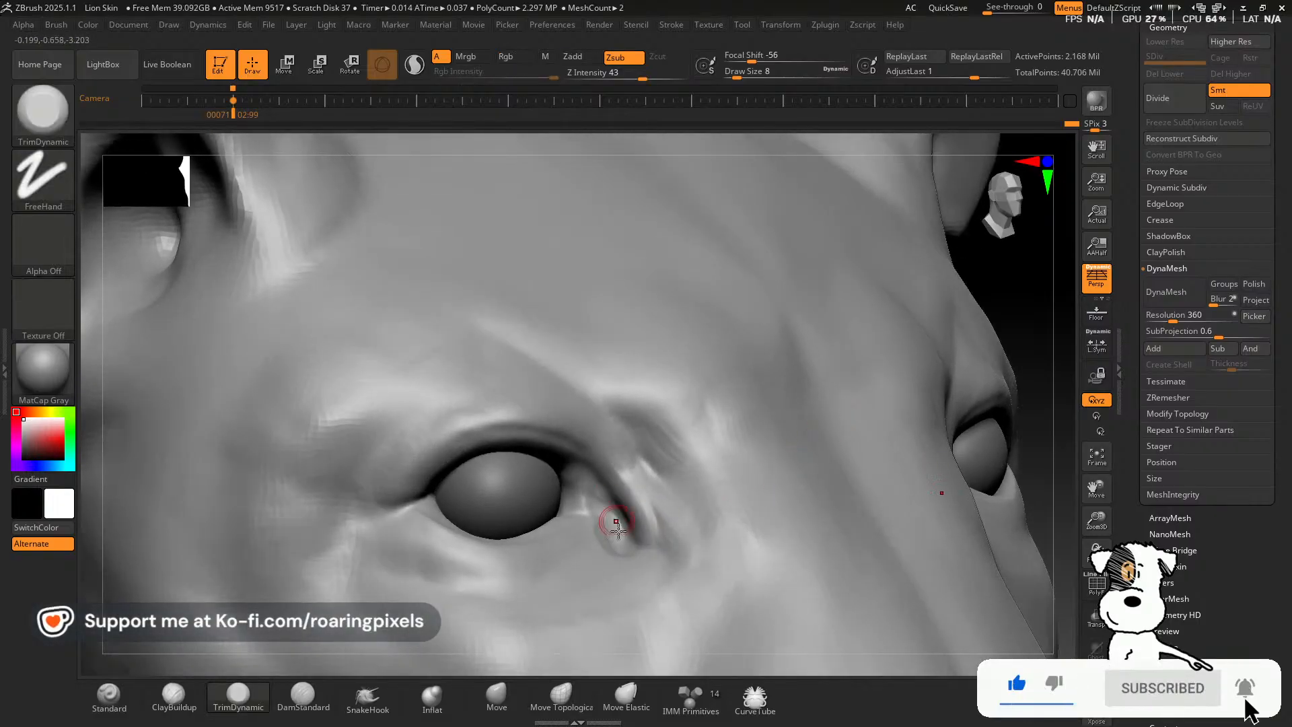
mouse_move(1096, 554)
mouse_down()
mouse_move(1109, 576)
mouse_move(870, 658)
mouse_up()
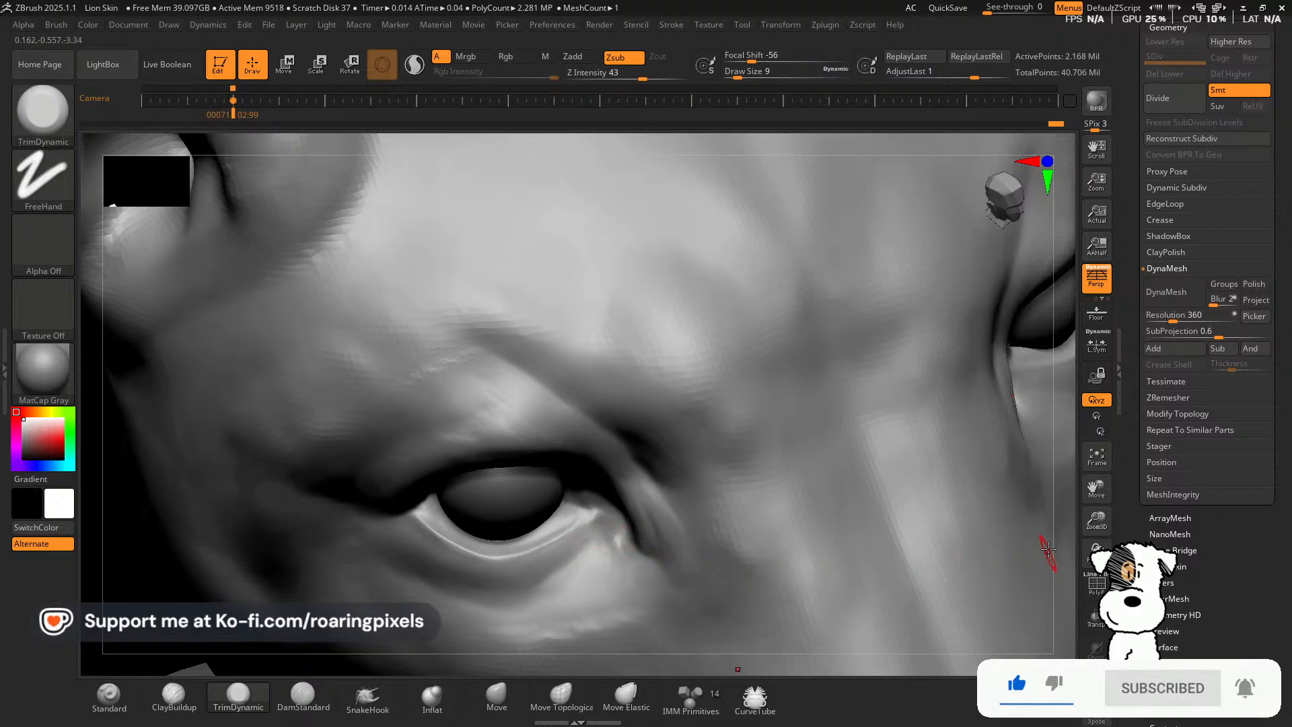
mouse_move(1097, 520)
mouse_down()
mouse_move(1058, 475)
mouse_move(952, 536)
mouse_move(967, 508)
mouse_move(940, 523)
mouse_move(1068, 533)
mouse_move(1091, 365)
mouse_up()
drag(918, 404, 907, 400)
drag(1091, 521, 1120, 562)
drag(421, 431, 777, 433)
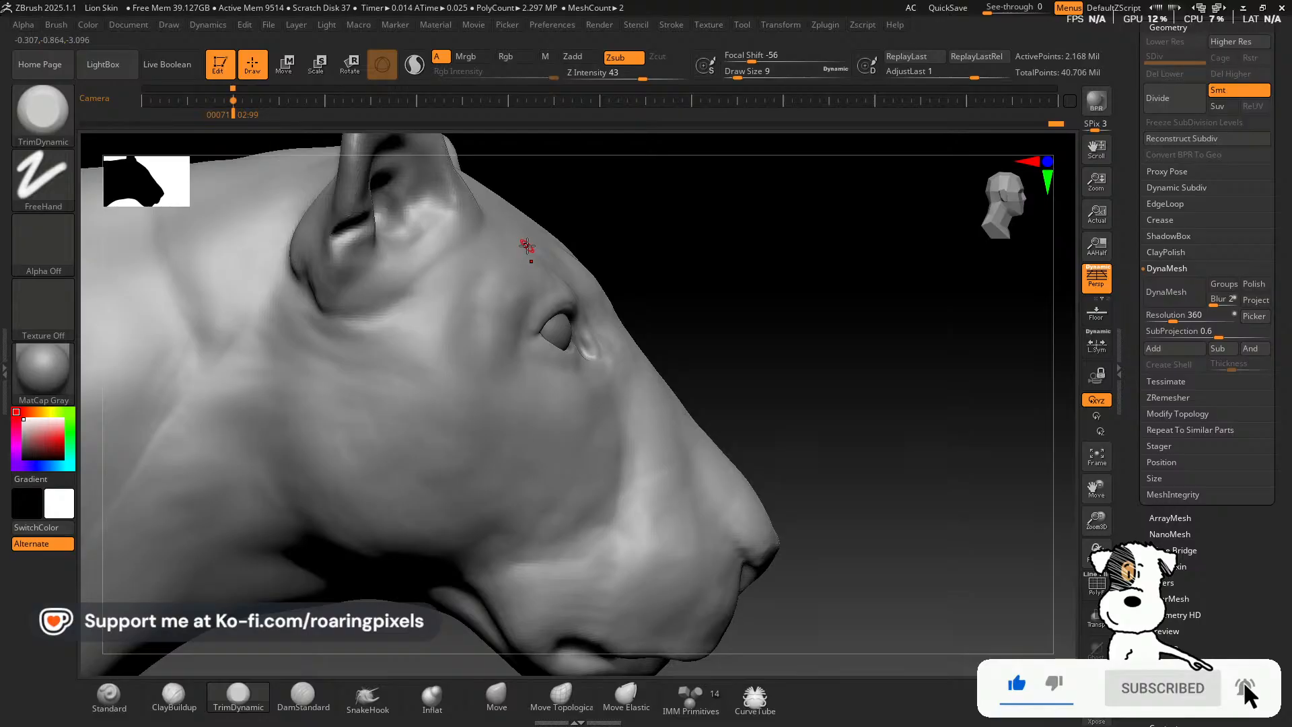
Flatten the fold beside the inner eye corner with TrimDynamic, using draw sizes 10 and 14.
drag(1095, 521, 1139, 580)
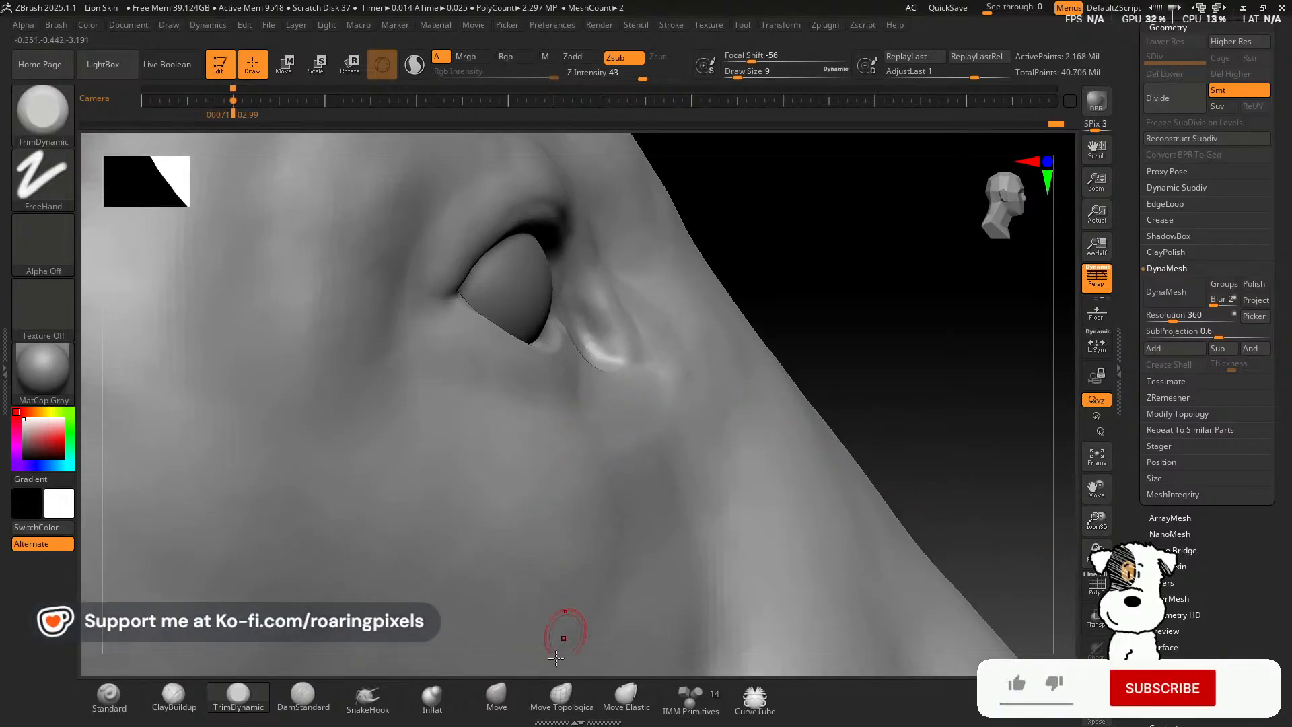
drag(593, 398, 619, 356)
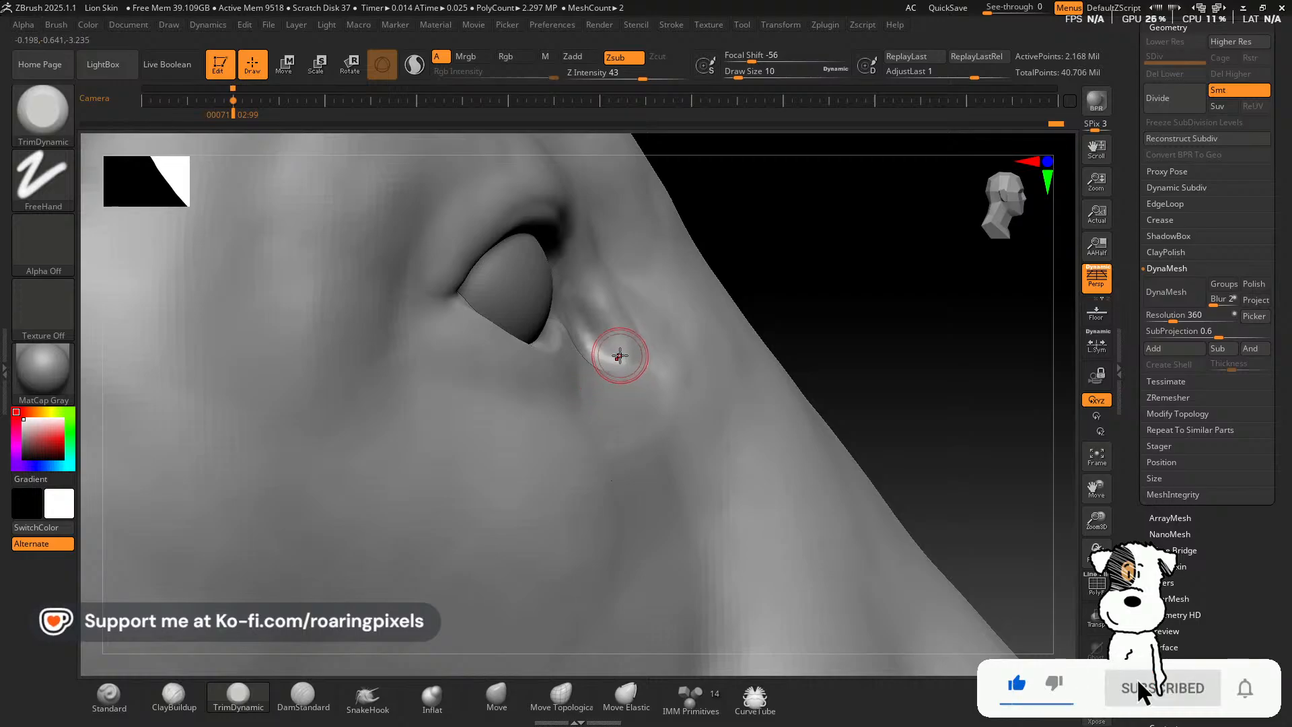
key(bracketright)
key(bracketright)
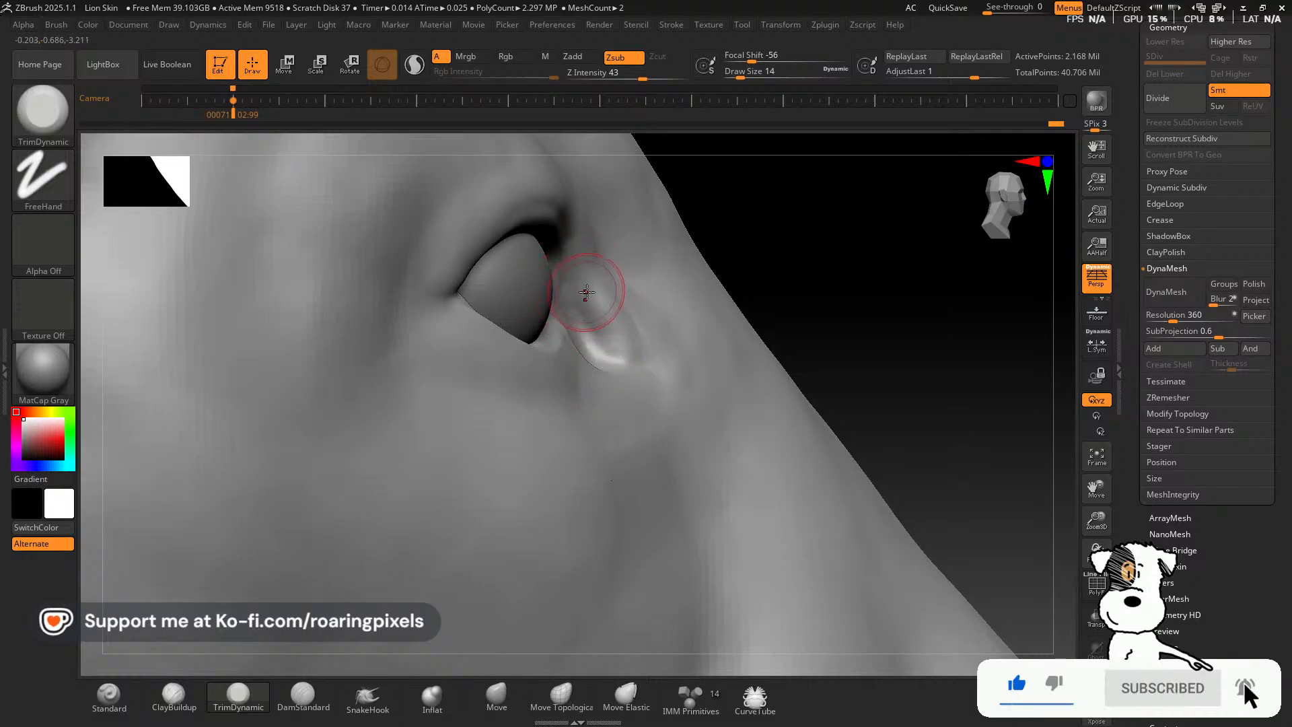
Reshape the rim of the fold beside the inner eye corner with the Move brush at draw sizes 14 and 10.
click(495, 700)
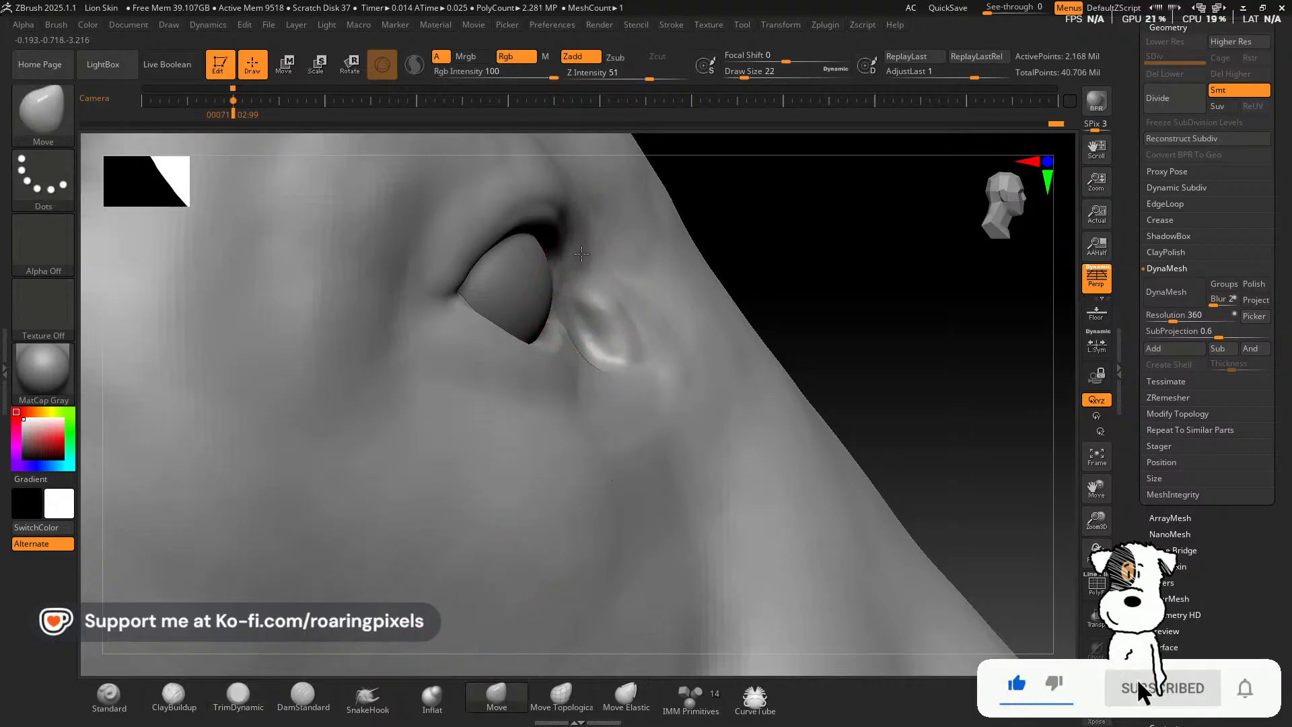
key([)
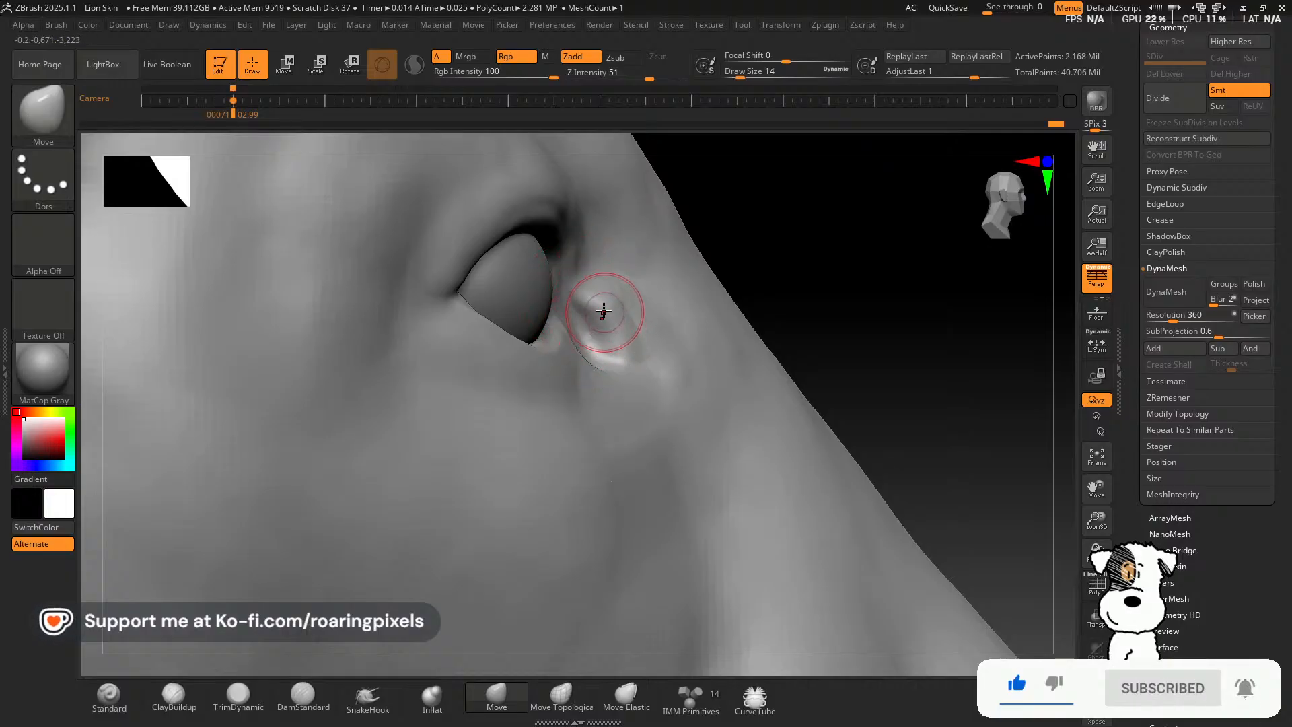
mouse_move(604, 311)
mouse_down()
mouse_move(594, 316)
mouse_move(608, 329)
mouse_up()
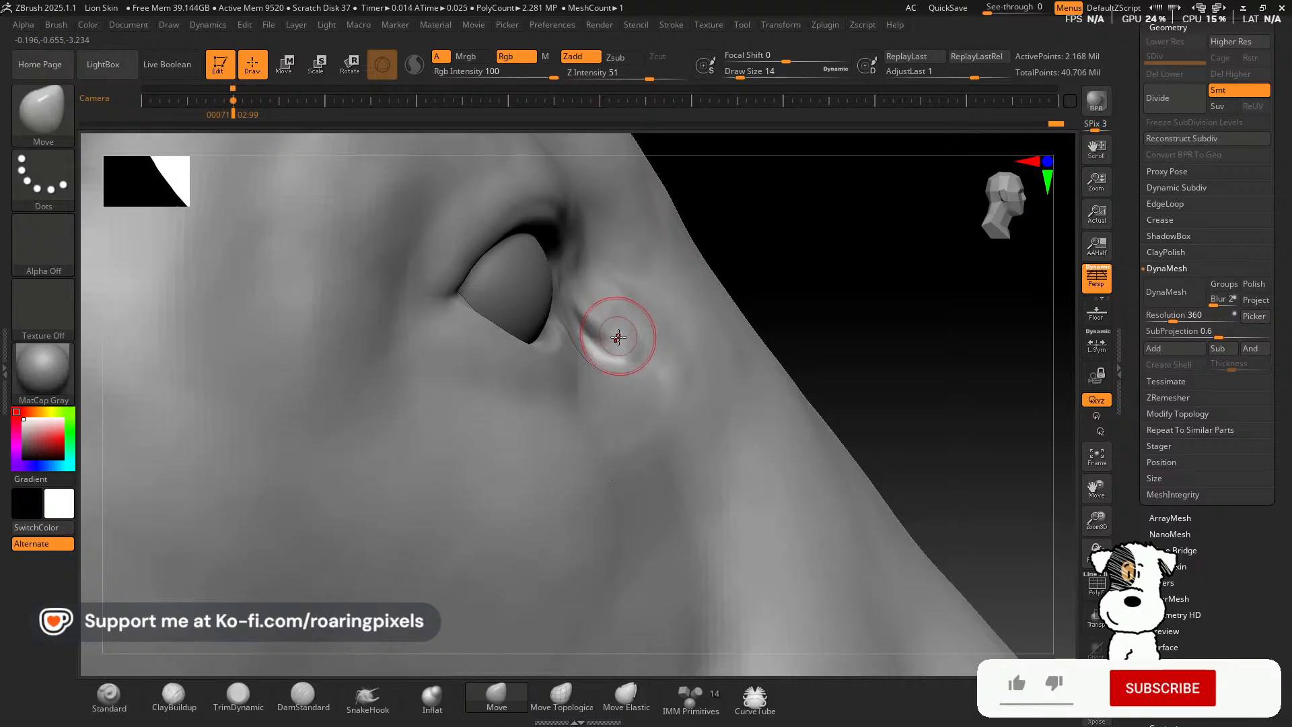
key(bracketleft)
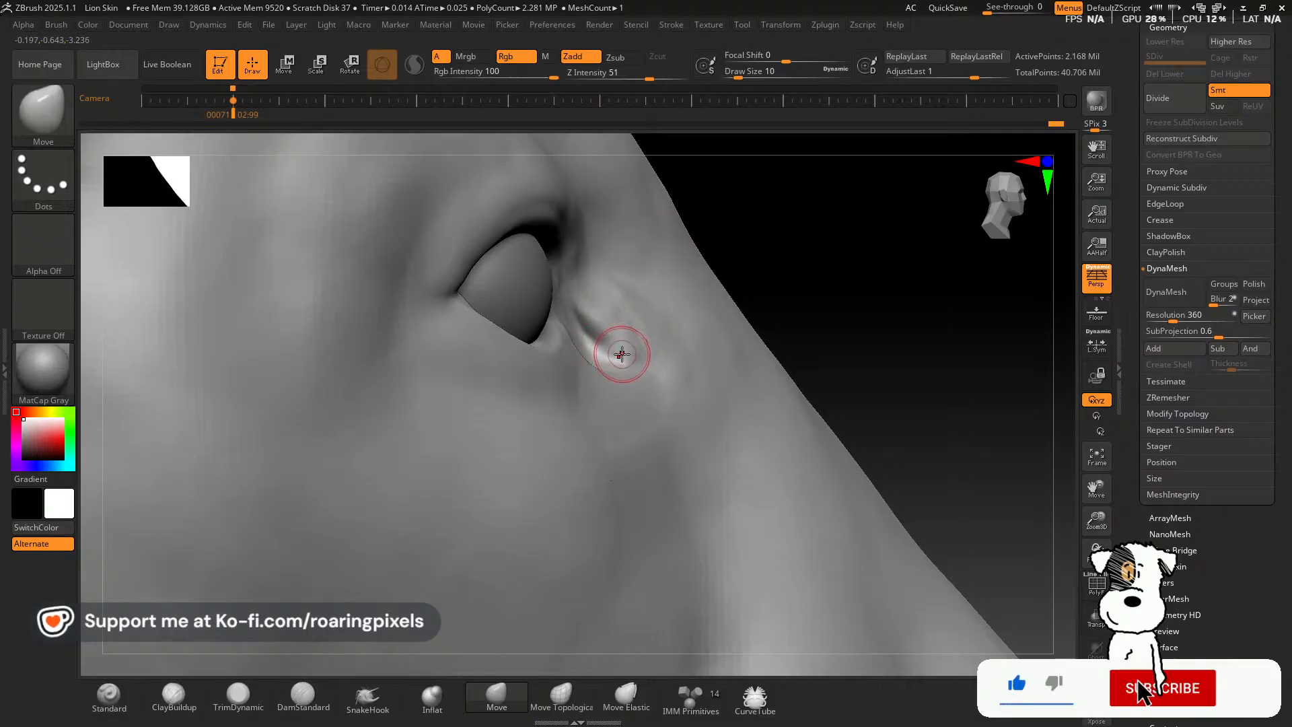
drag(620, 352, 617, 329)
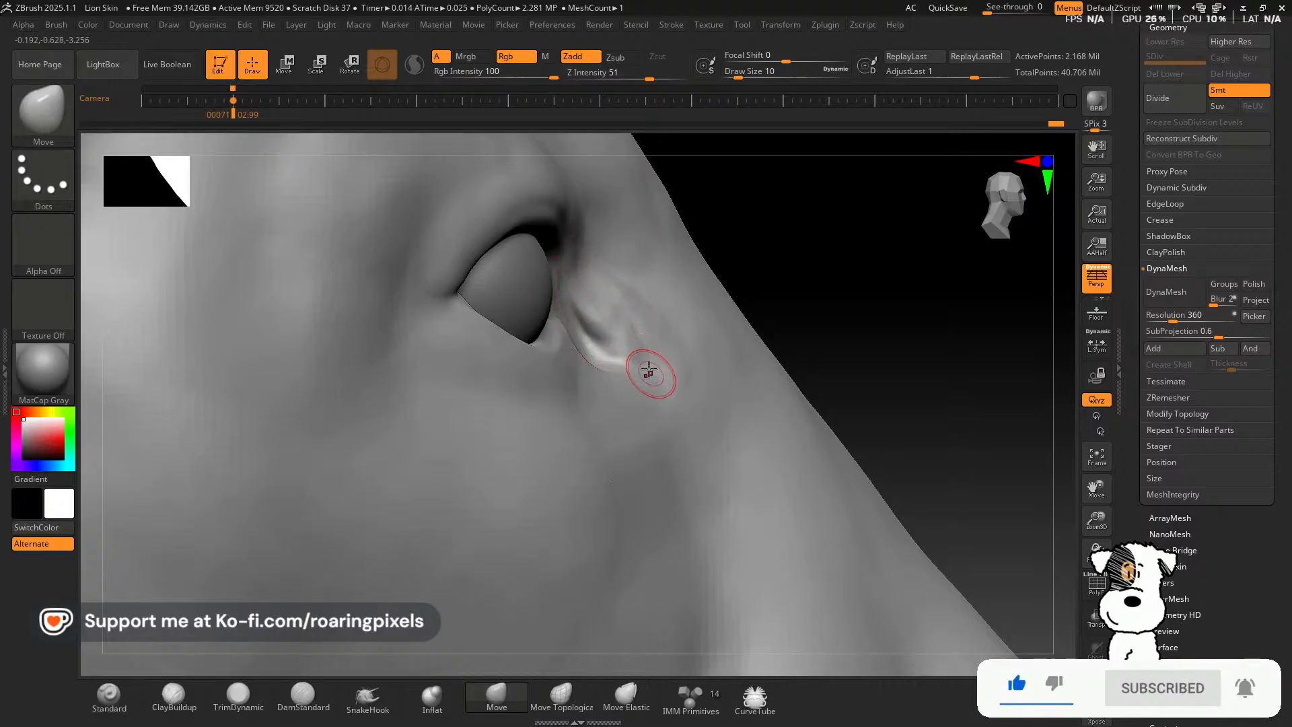
Add volume to the upper part of the fold beside the inner eye corner with ClayBuildup at draw size 22.
drag(870, 240, 820, 204)
key(bracketright)
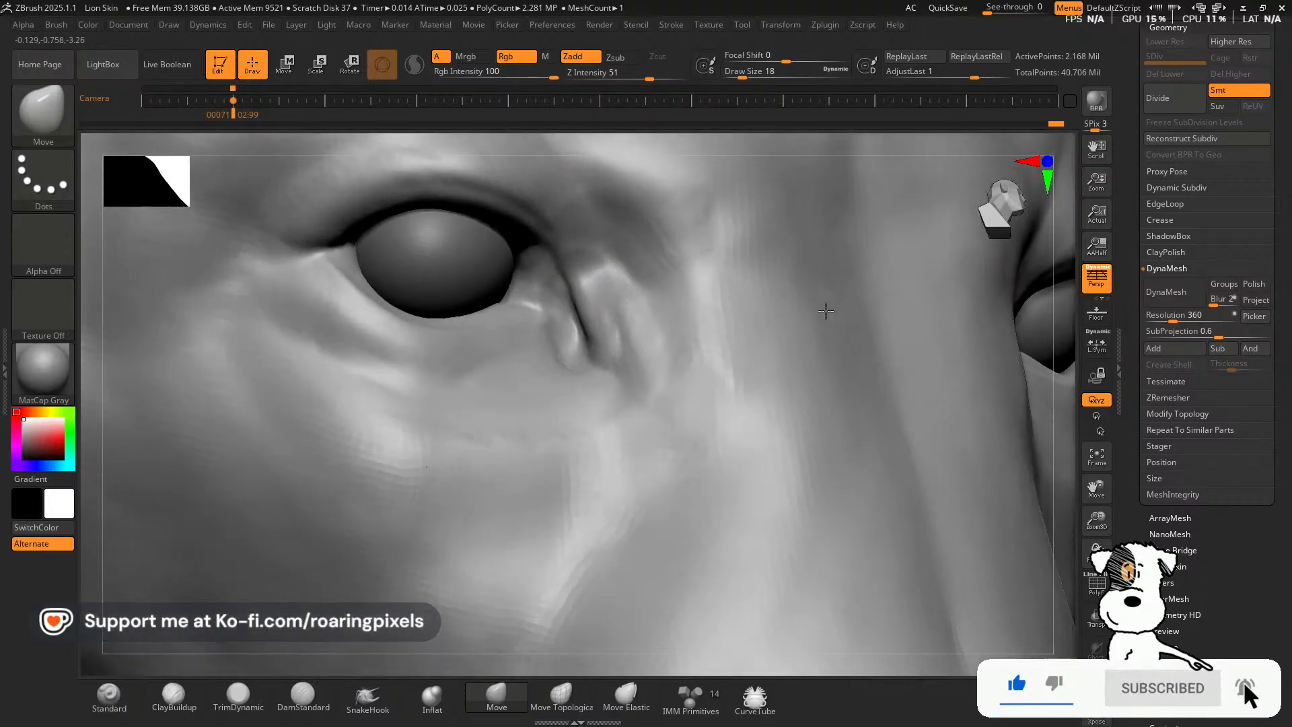
drag(828, 309, 736, 274)
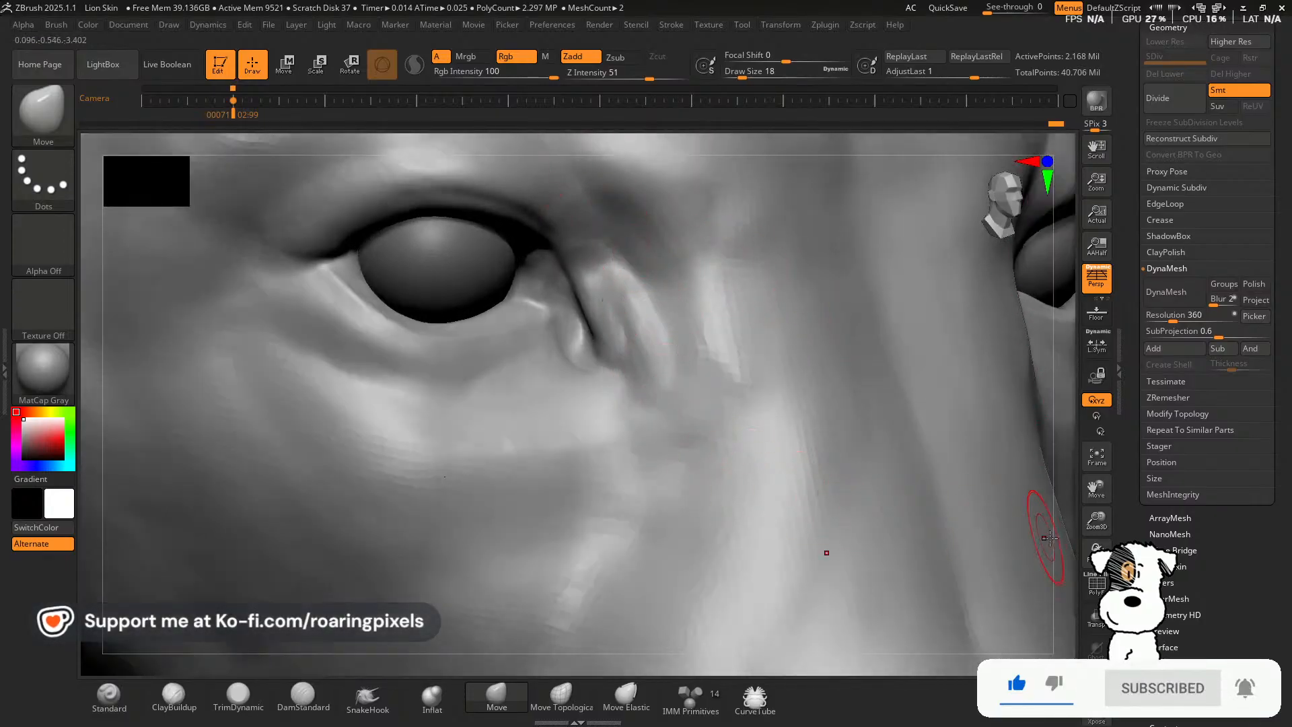
drag(1089, 513, 1085, 510)
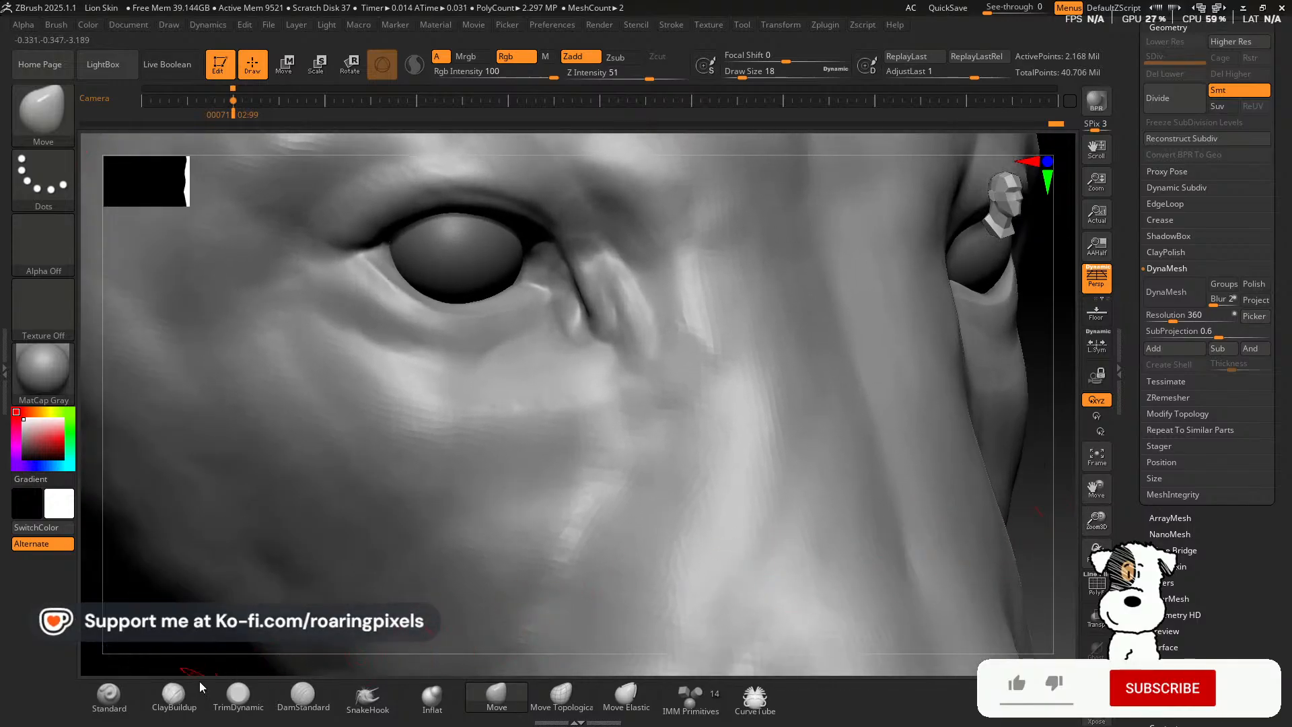
click(174, 697)
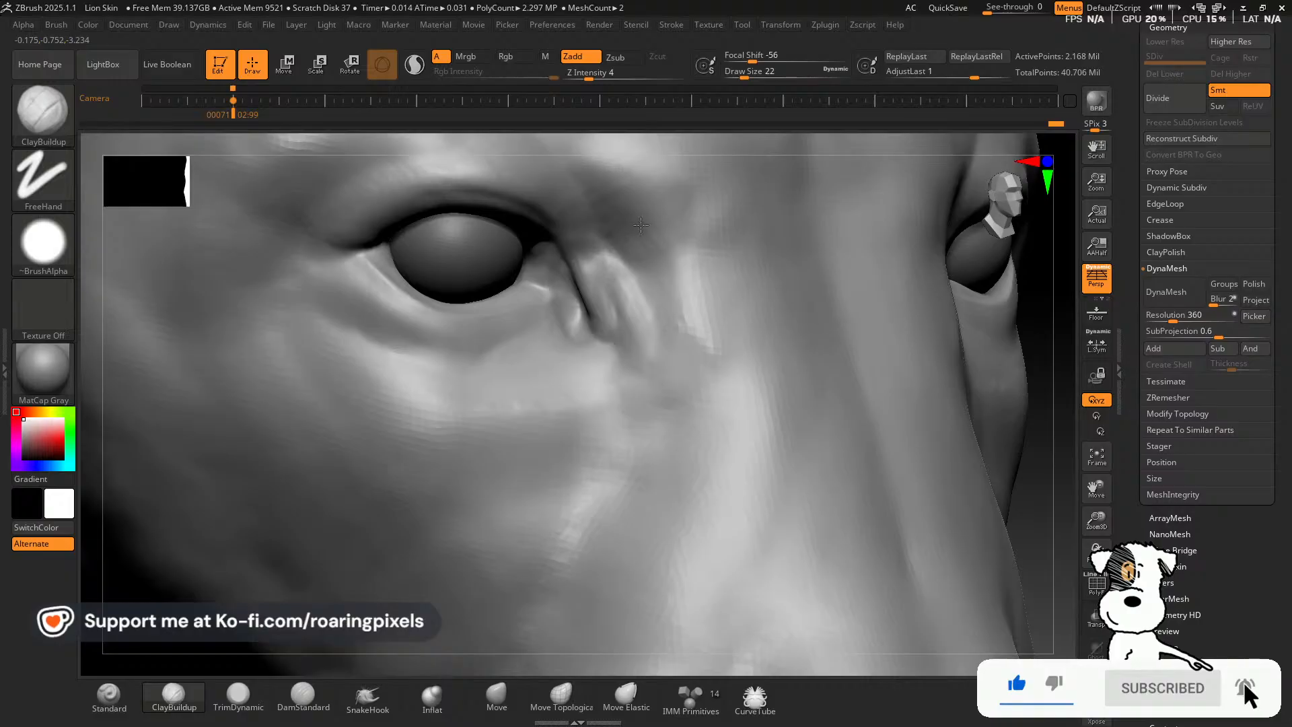
drag(605, 249, 606, 278)
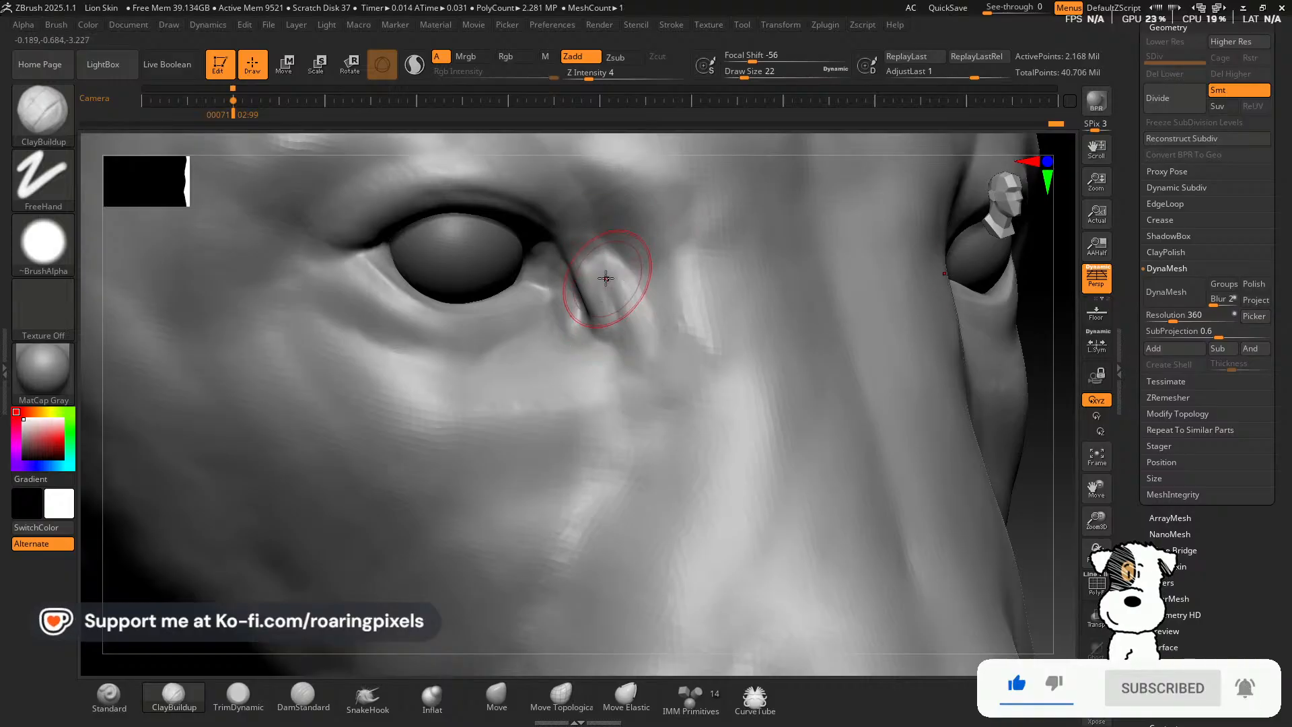
Build up the ridge between the tear duct groove and the inner end of the upper eyelid with ClayBuildup at draw size 14.
drag(1040, 480, 1043, 357)
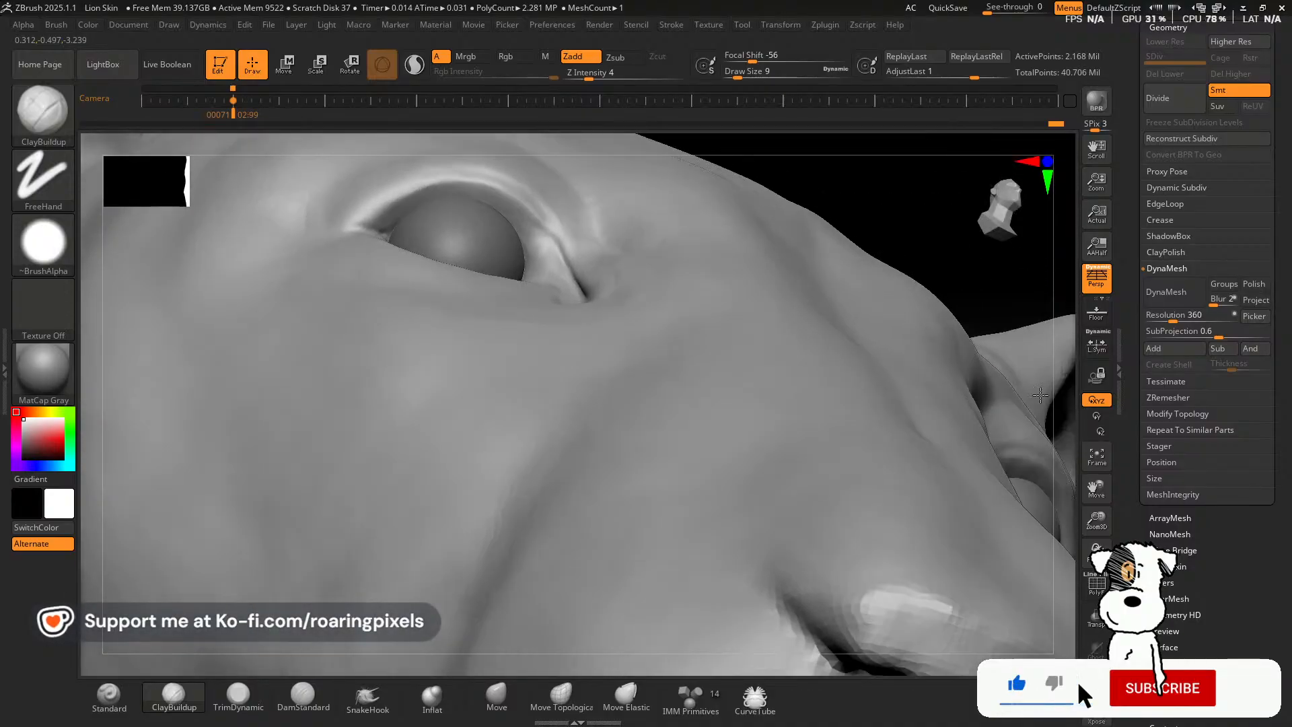
key(bracketright)
drag(574, 231, 558, 234)
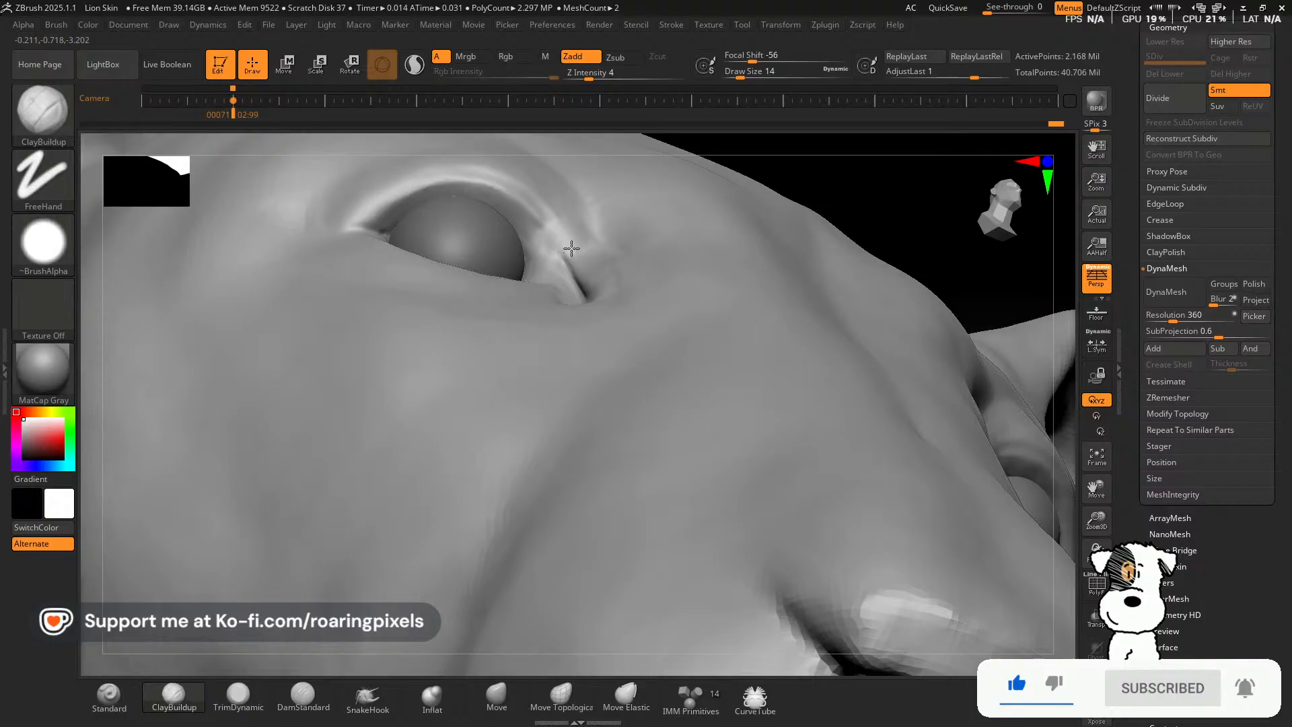
drag(569, 271, 573, 283)
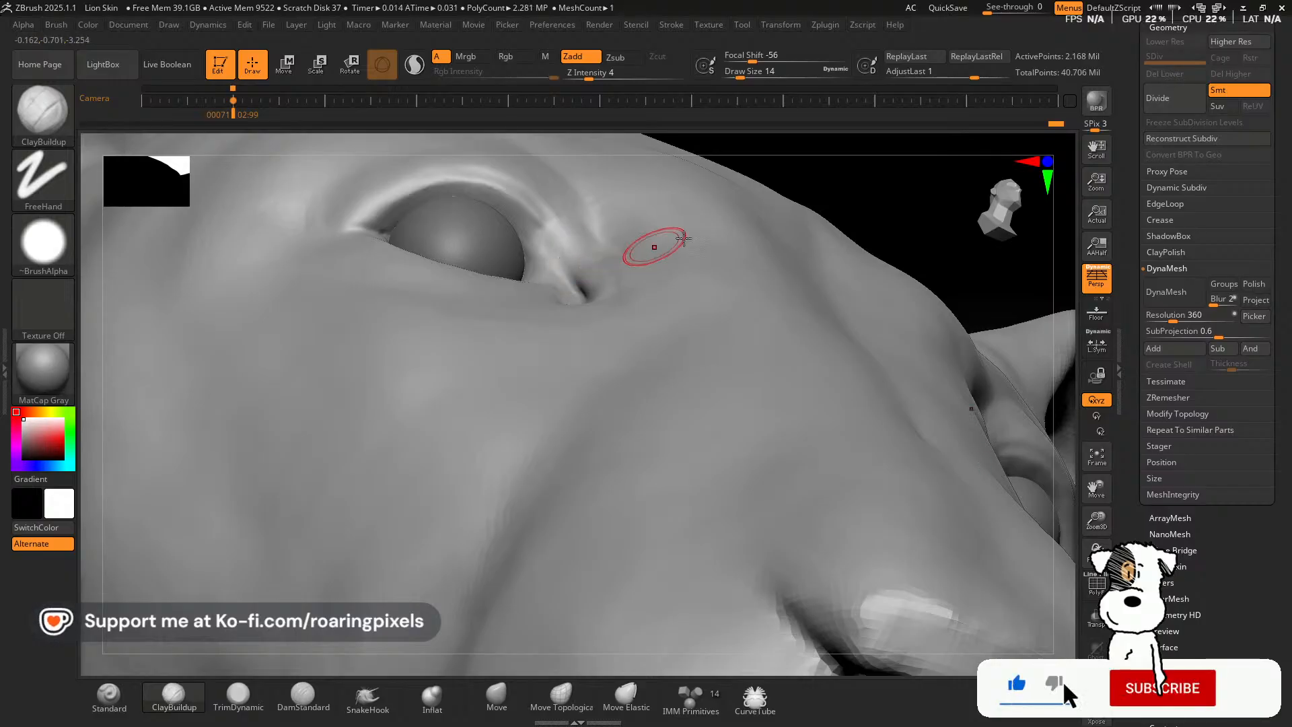
right_drag(908, 196, 735, 272)
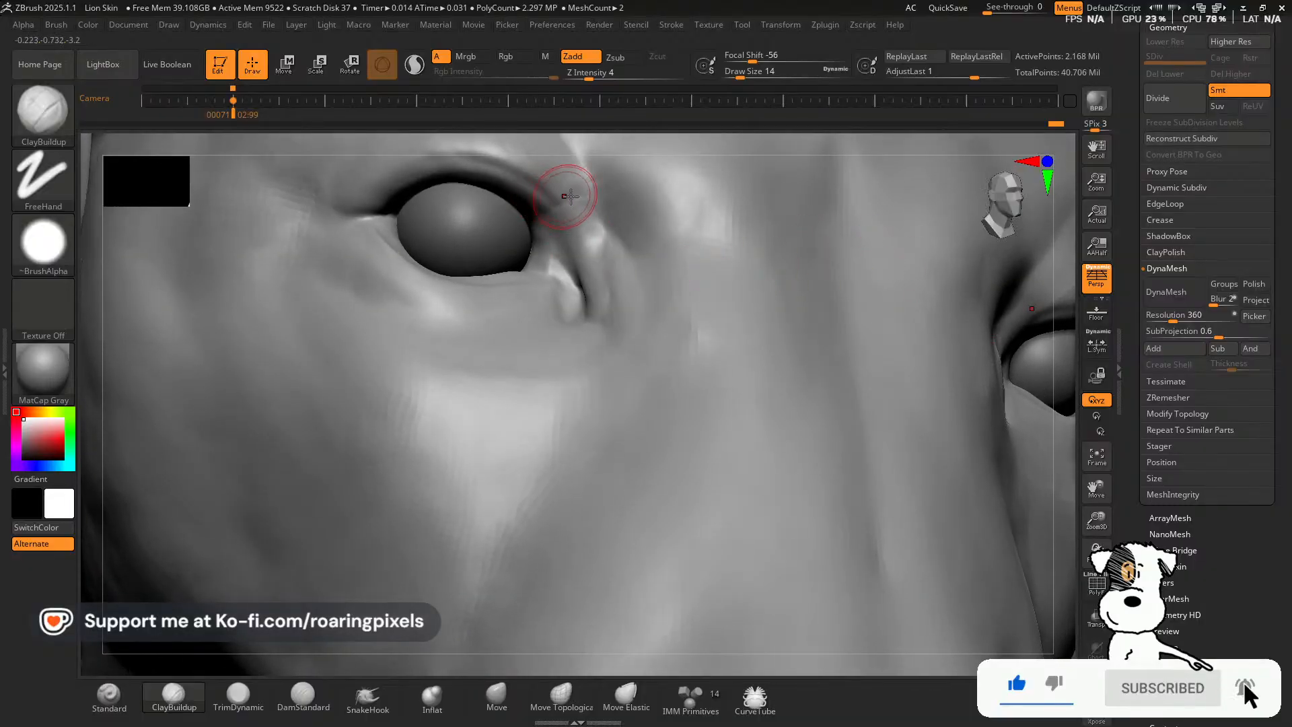
drag(572, 196, 545, 202)
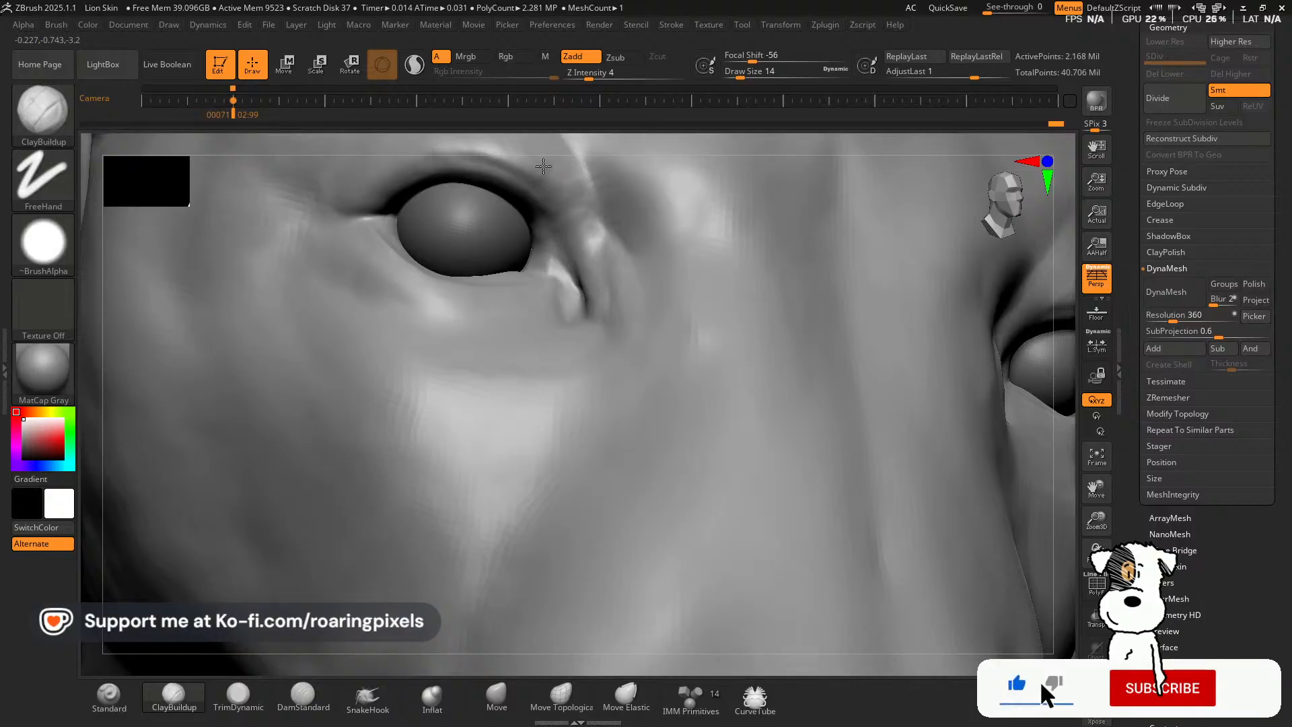
drag(1101, 539, 1056, 548)
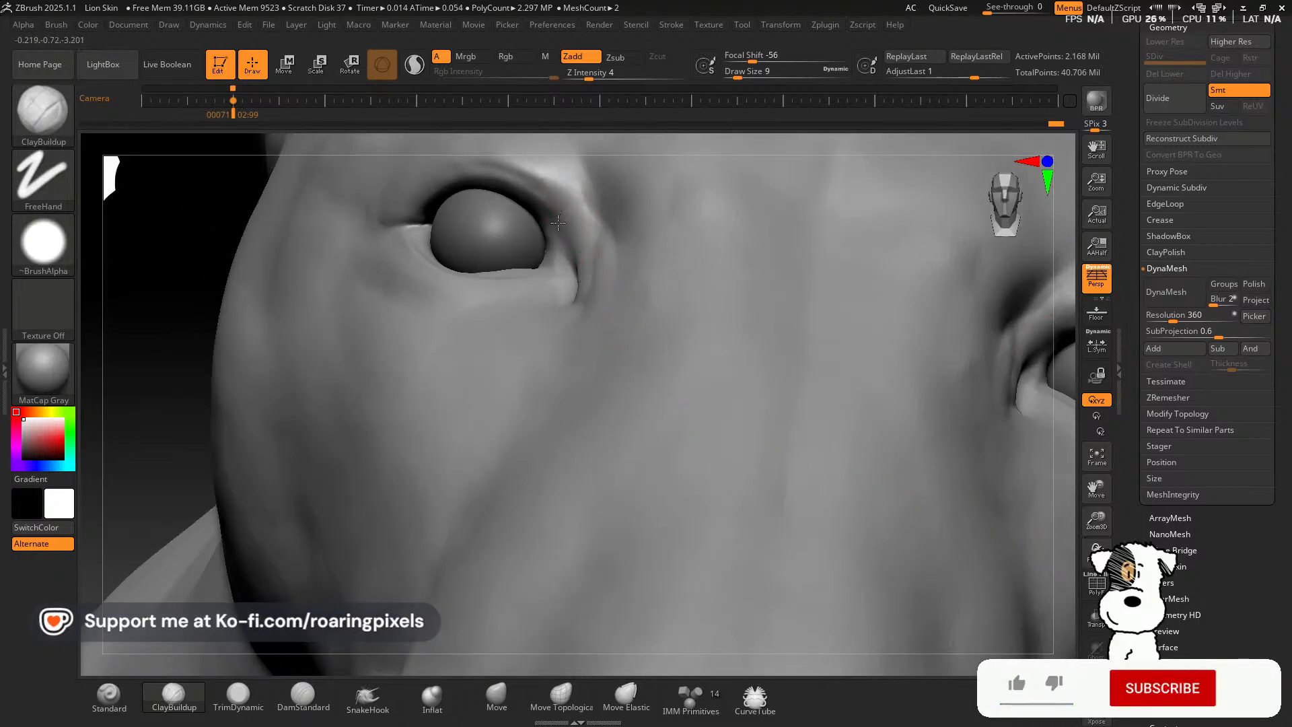
Carve the crease at the inner eye corner with DamStandard at draw size 10 and check it from below and from the front.
click(303, 697)
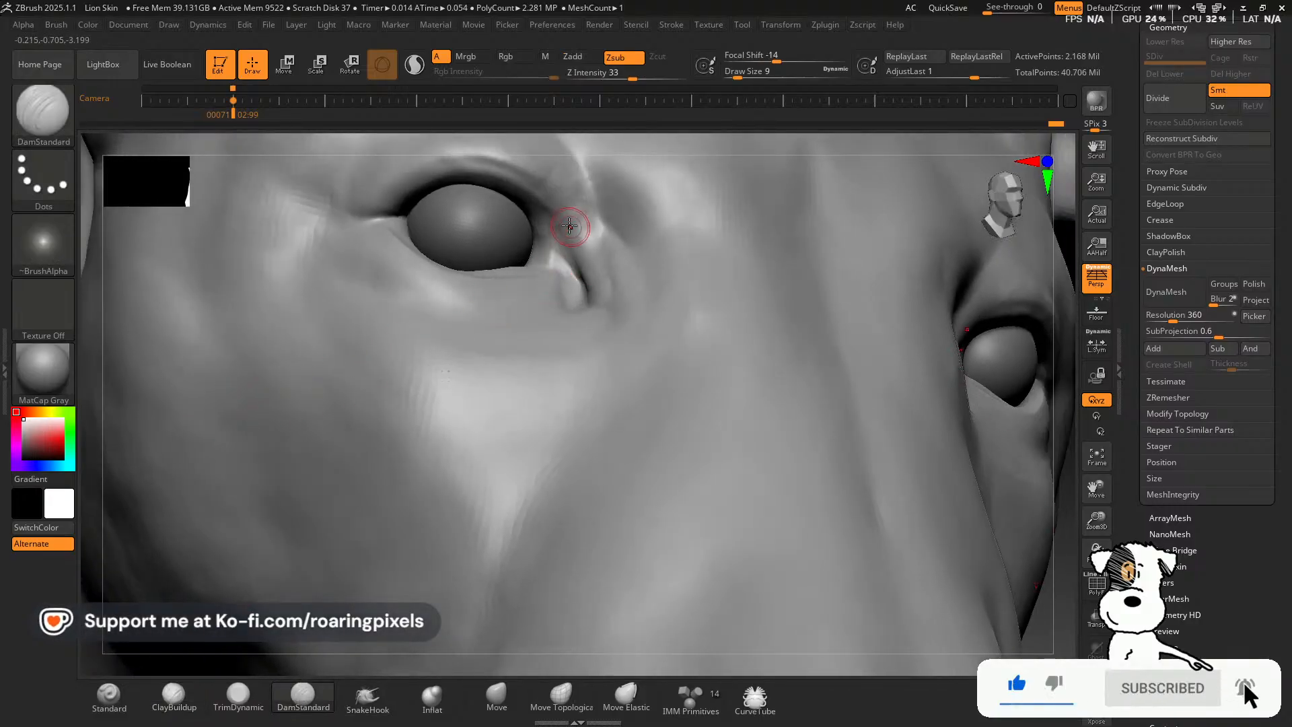
key(])
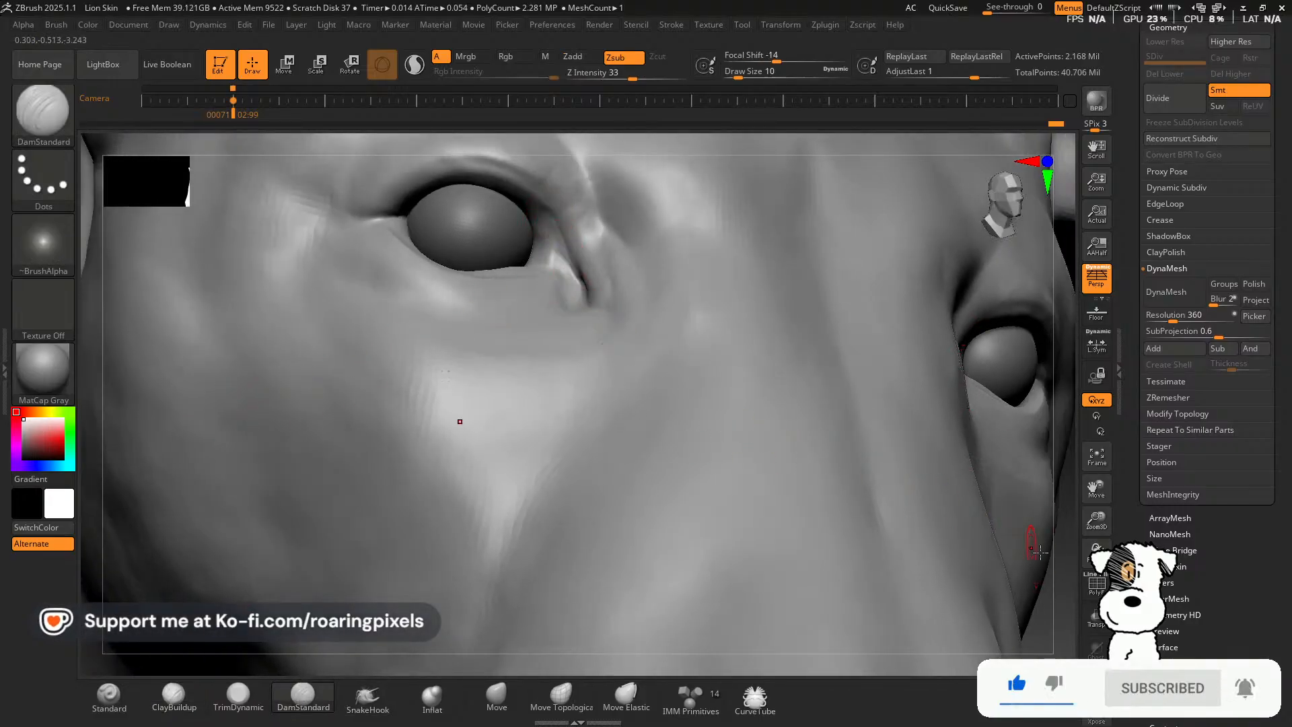
mouse_move(1089, 567)
mouse_down()
mouse_move(1111, 572)
mouse_move(1092, 577)
mouse_move(1113, 534)
mouse_move(1104, 518)
mouse_up()
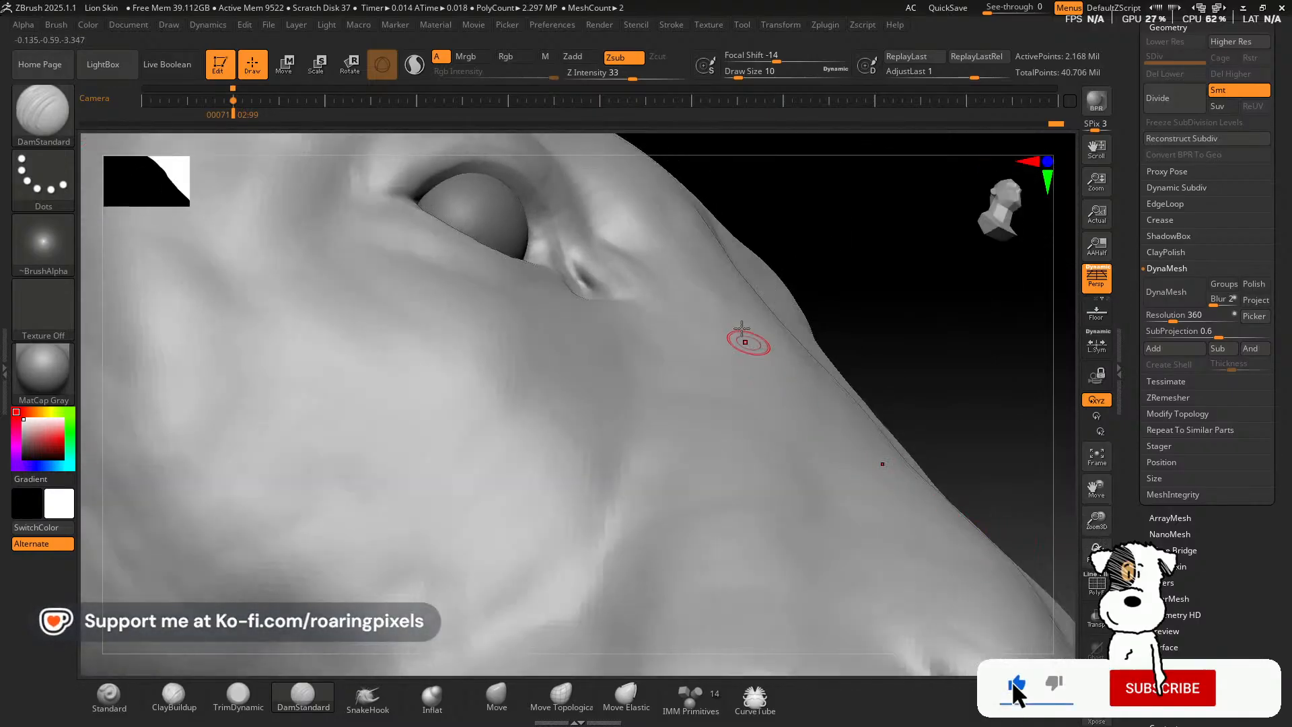
drag(912, 260, 826, 248)
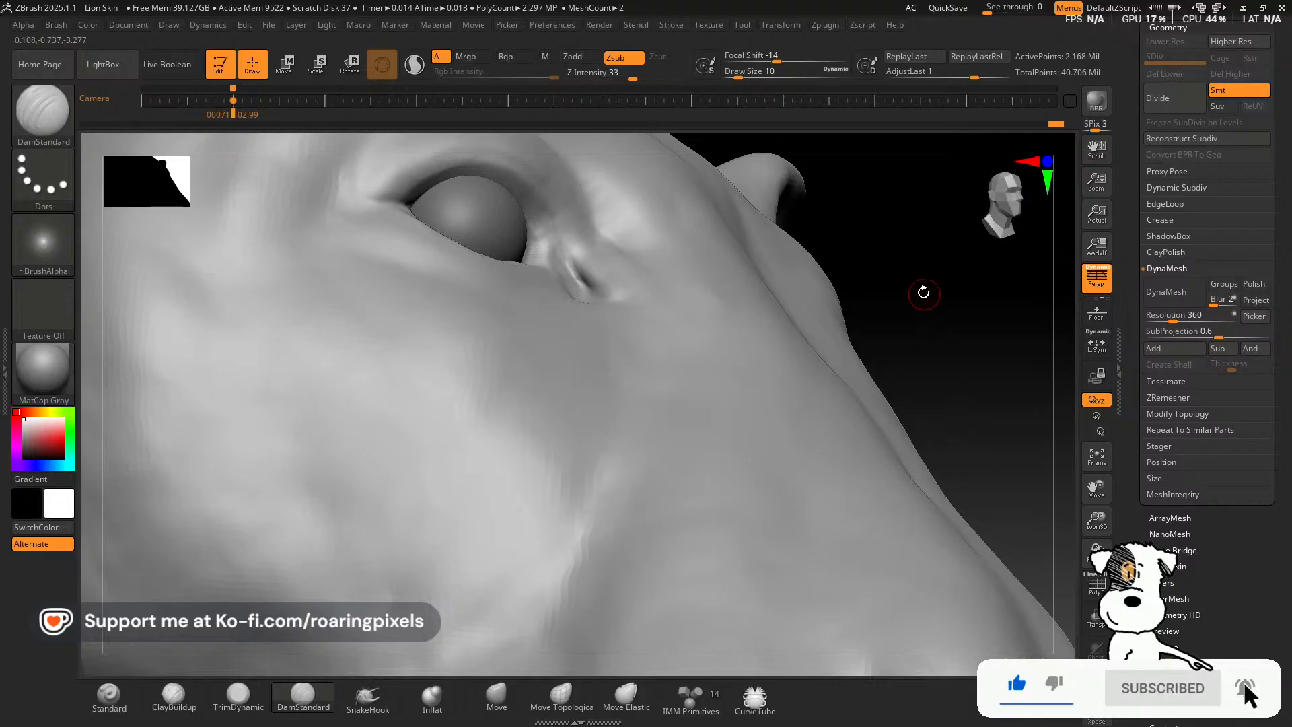
drag(922, 288, 852, 396)
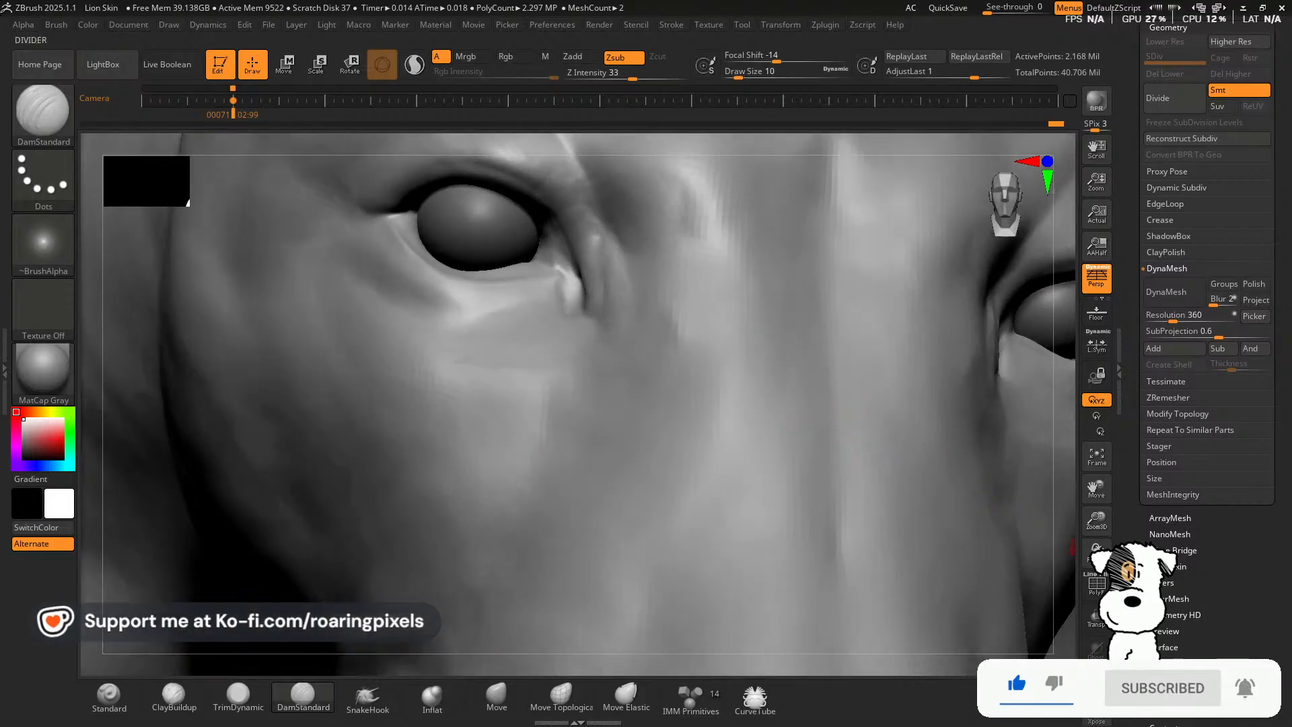
drag(1102, 526, 949, 482)
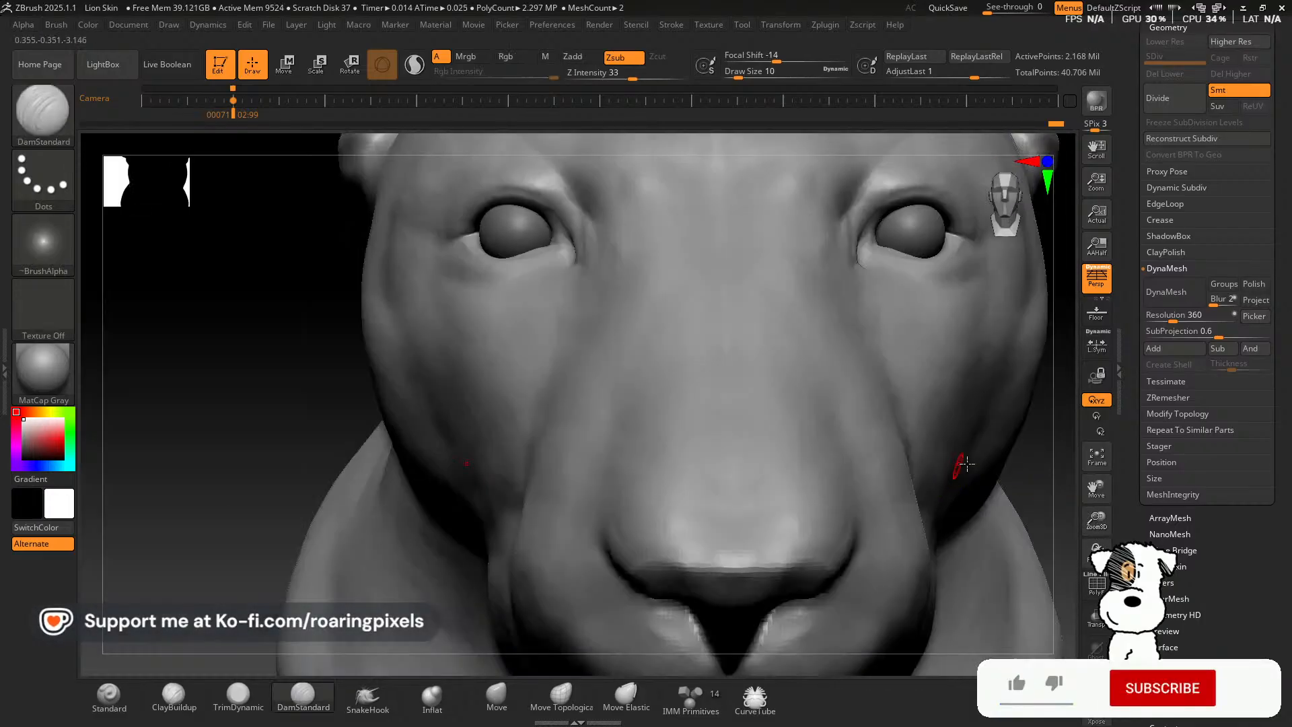
Adjust the top of the nose bridge between the eyes with the Move brush, reducing the draw size to 22, and smooth its peak.
drag(1038, 465, 1036, 700)
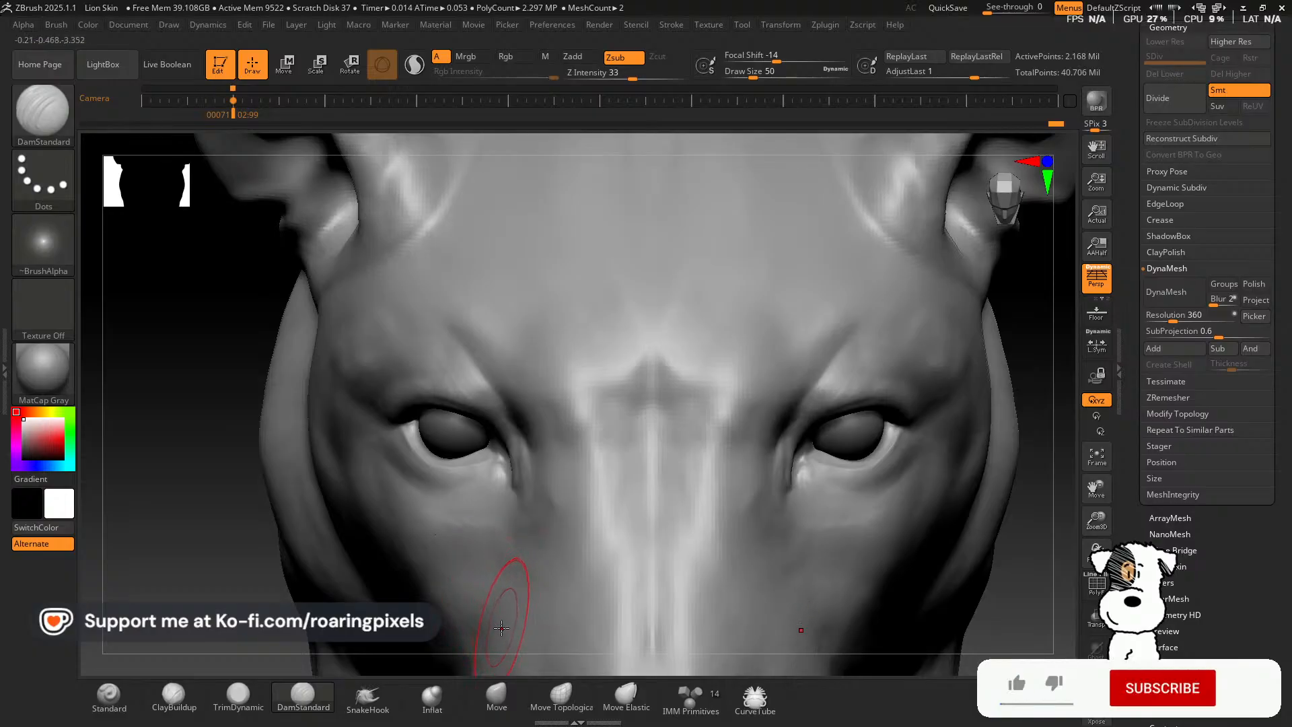
click(497, 696)
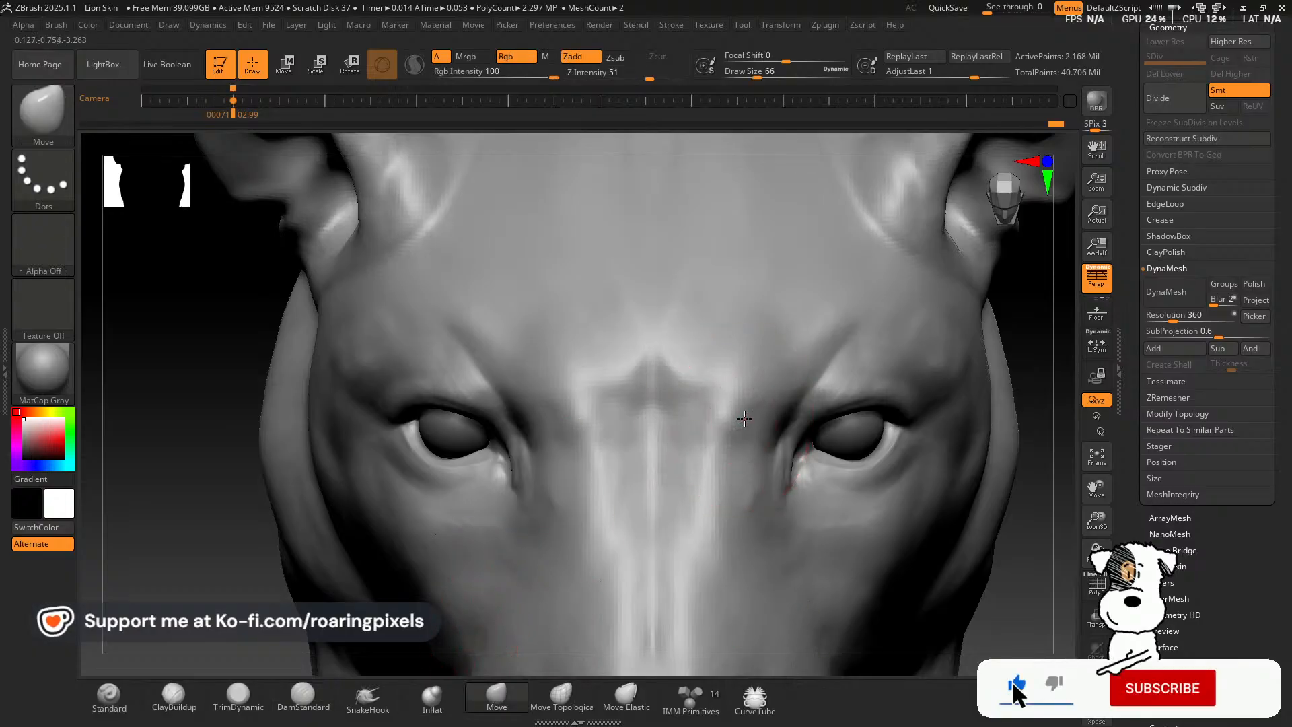
key([)
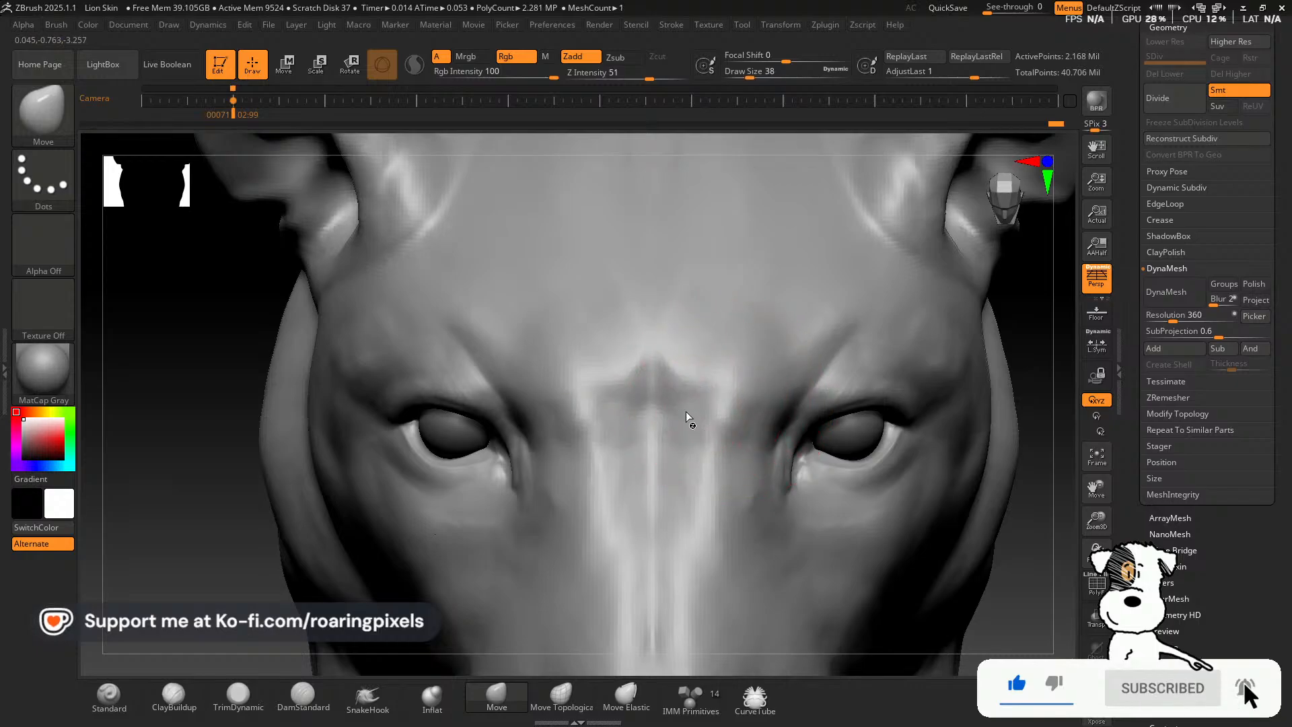
mouse_move(680, 414)
mouse_down()
mouse_move(689, 405)
mouse_move(682, 427)
mouse_up()
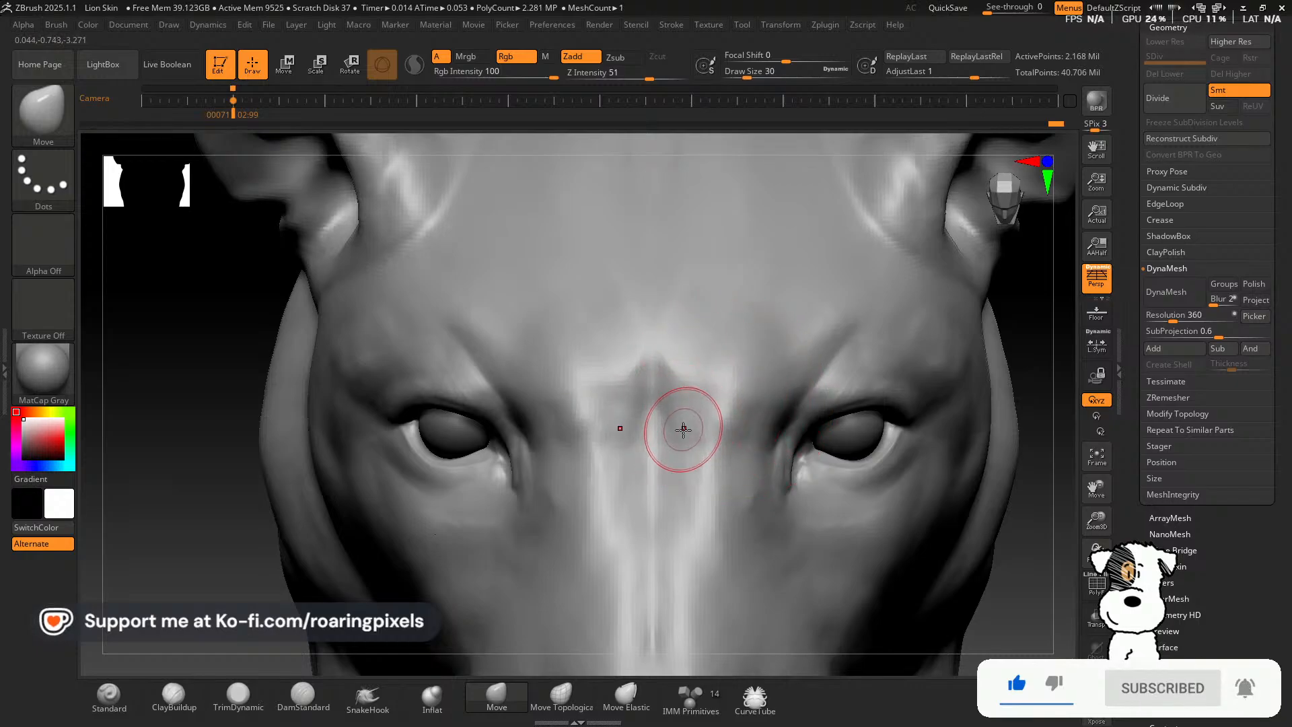
key([)
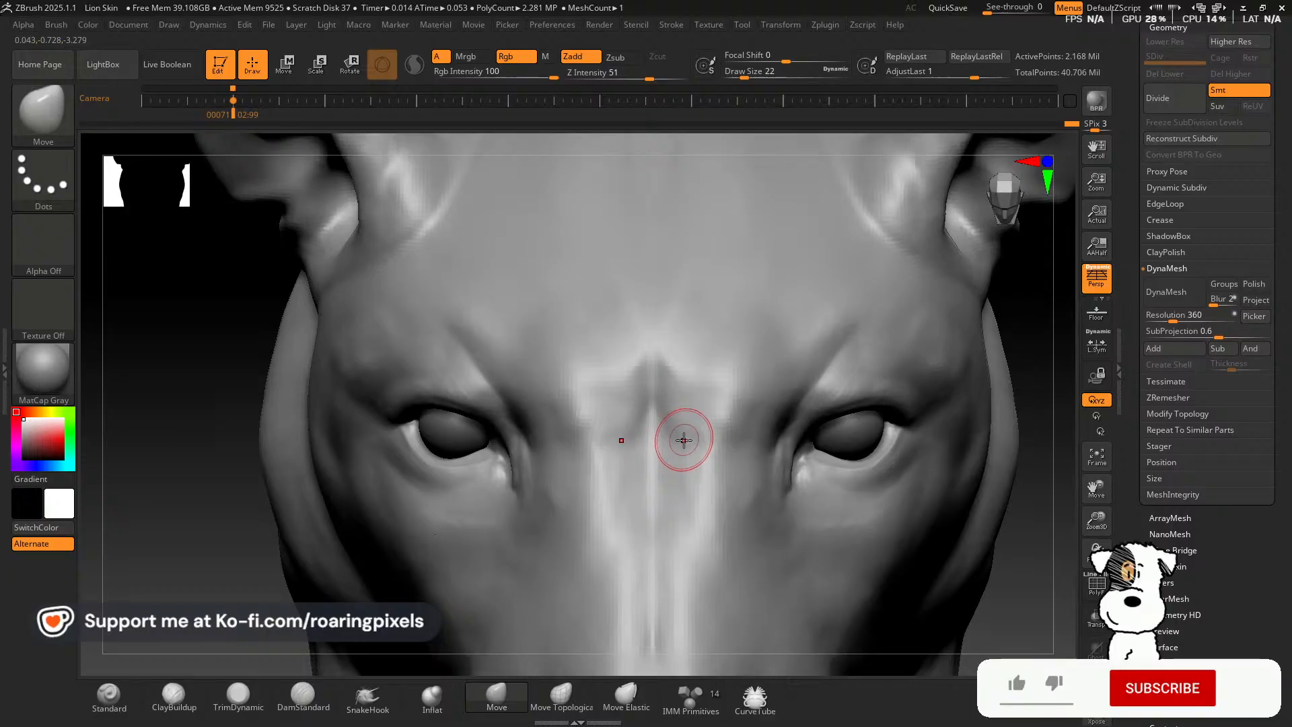
key(shift)
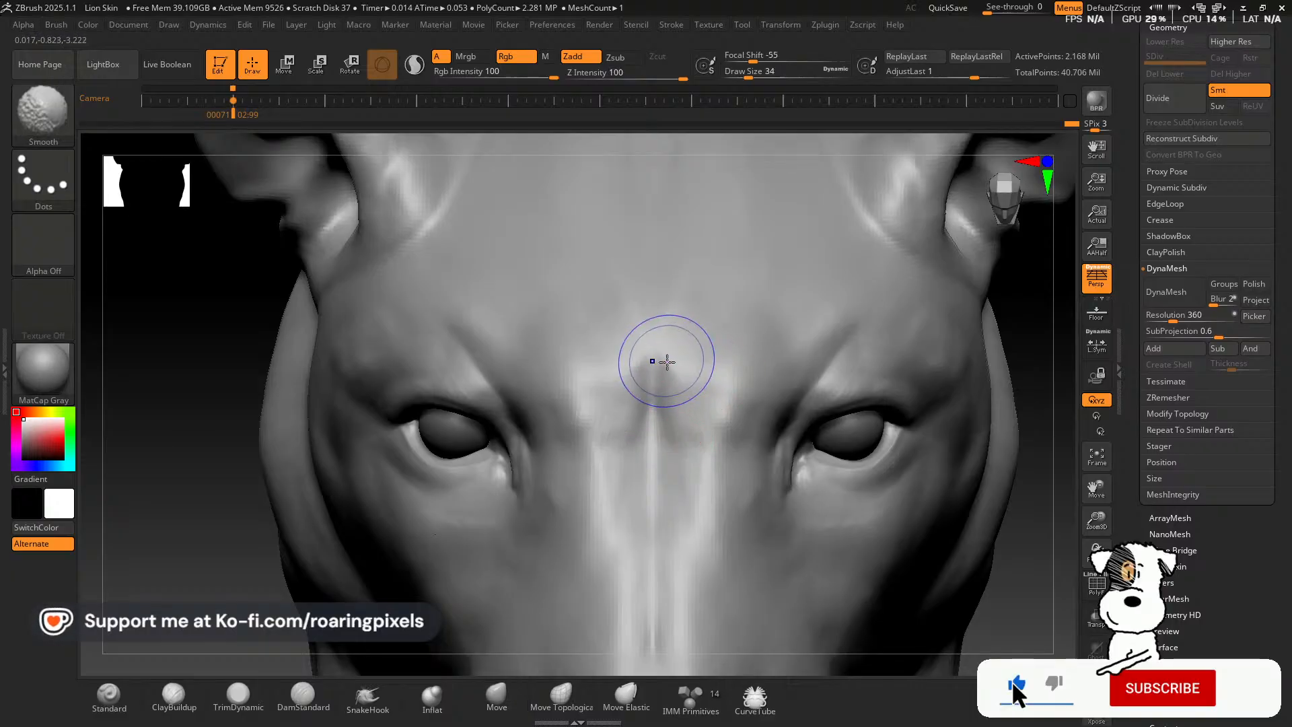
shift+drag(672, 369, 673, 363)
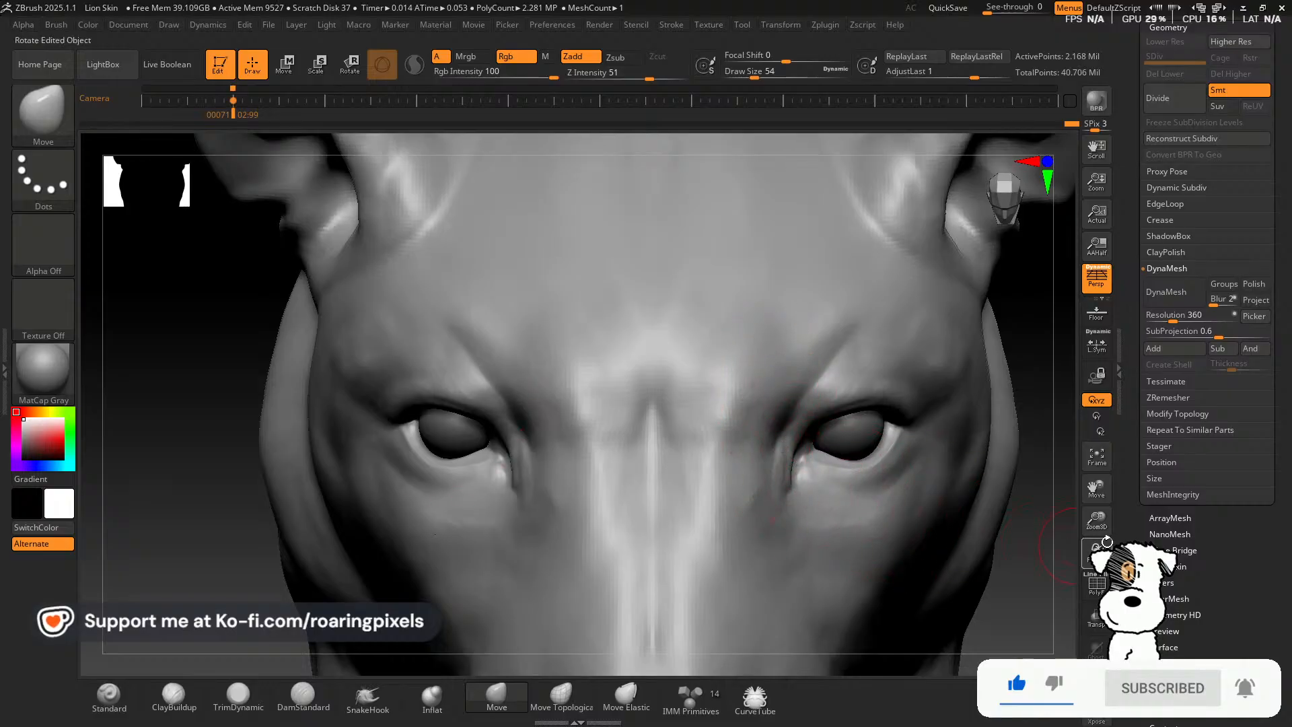
Refine the sides of the nose bridge beside the eyes with the Move brush at draw size 50 and Smooth at draw size 38.
mouse_move(1097, 519)
mouse_down()
mouse_move(1087, 552)
mouse_move(1078, 518)
mouse_up()
drag(749, 458, 753, 460)
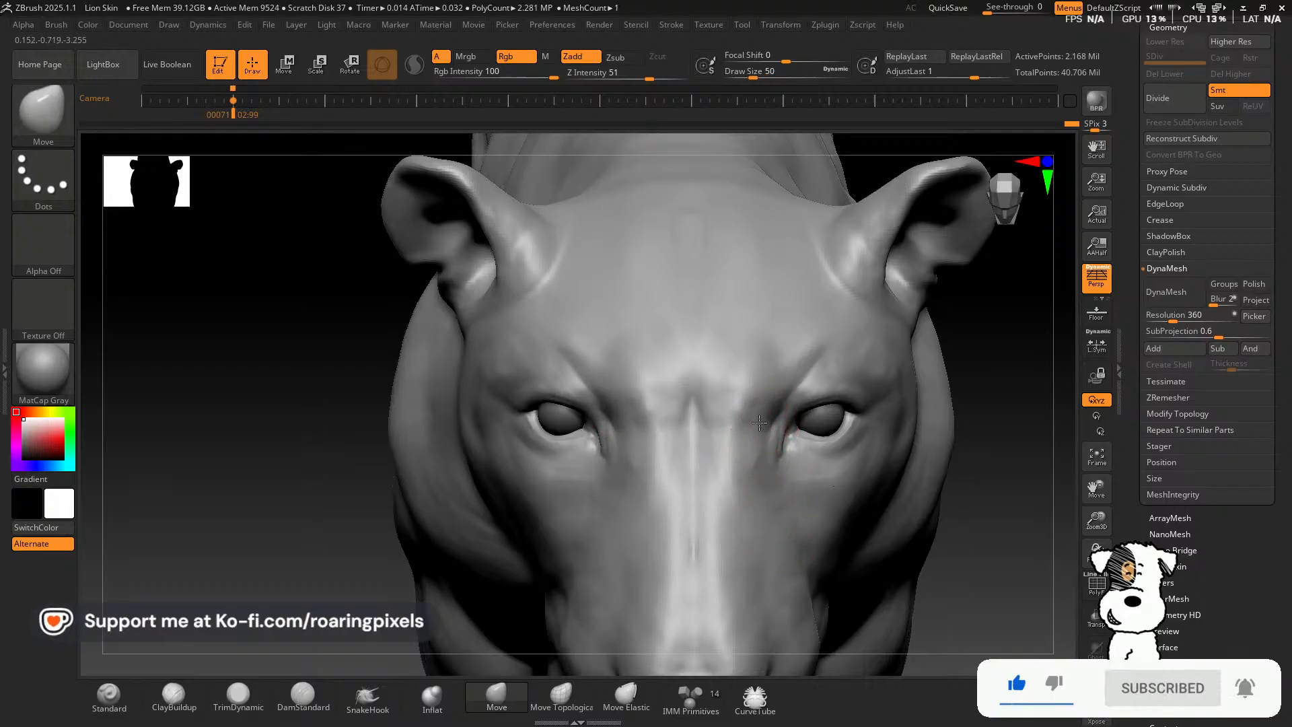
key(bracketleft)
key(bracketleft)
key(bracketleft)
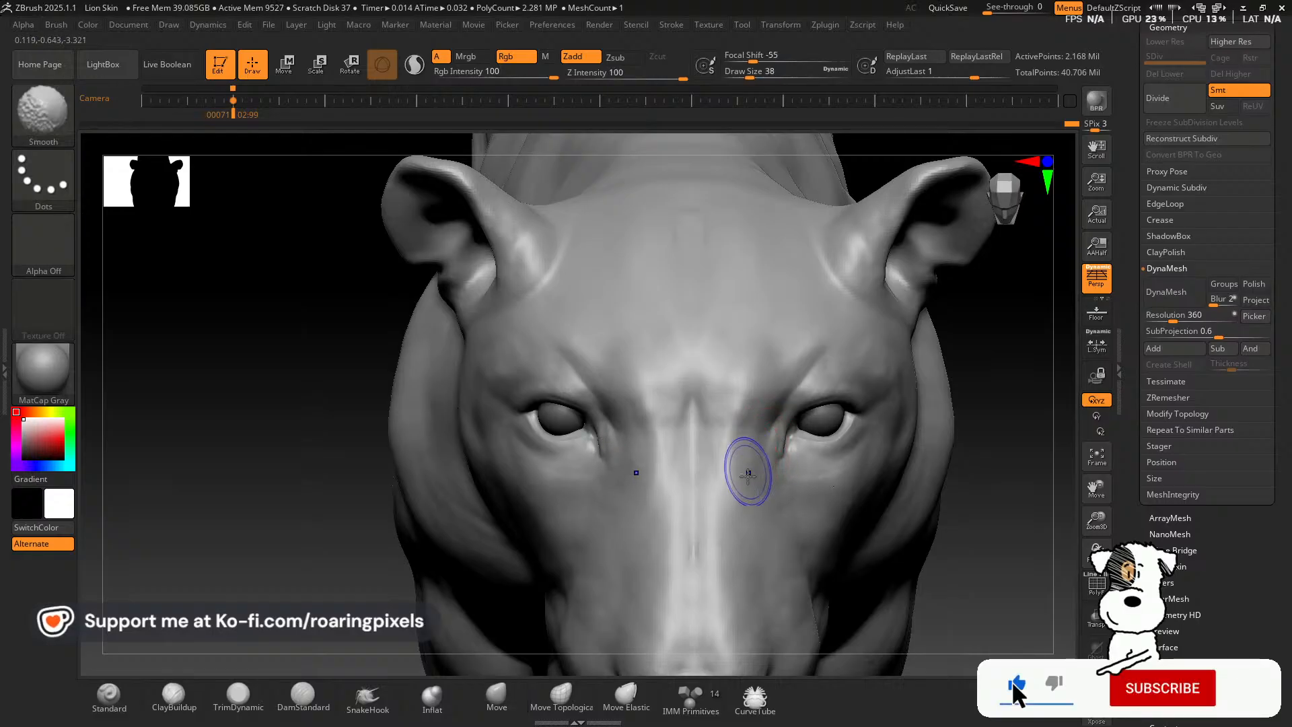
key(bracketright)
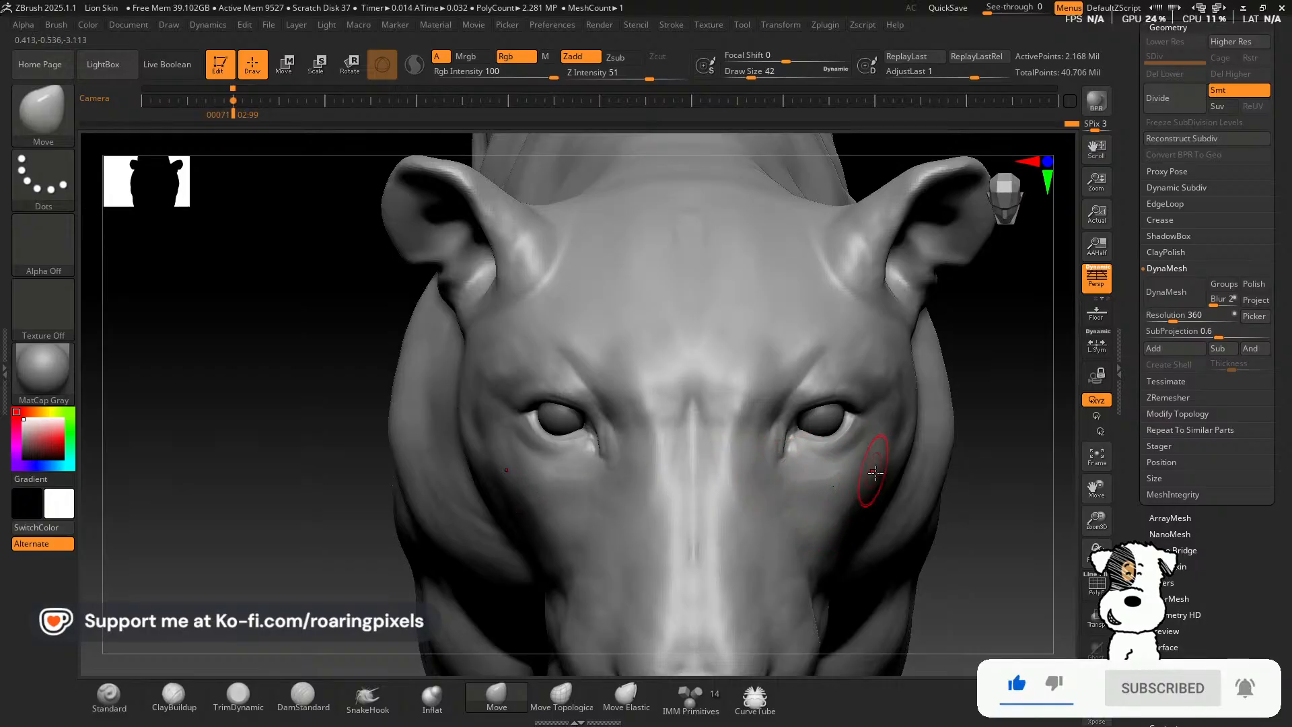
Adjust the skin between the inner eye corners and the nose bridge with the Move brush at draw size 62, checking from several angles.
mouse_move(970, 531)
mouse_down()
mouse_move(964, 591)
mouse_move(910, 493)
mouse_move(960, 544)
mouse_up()
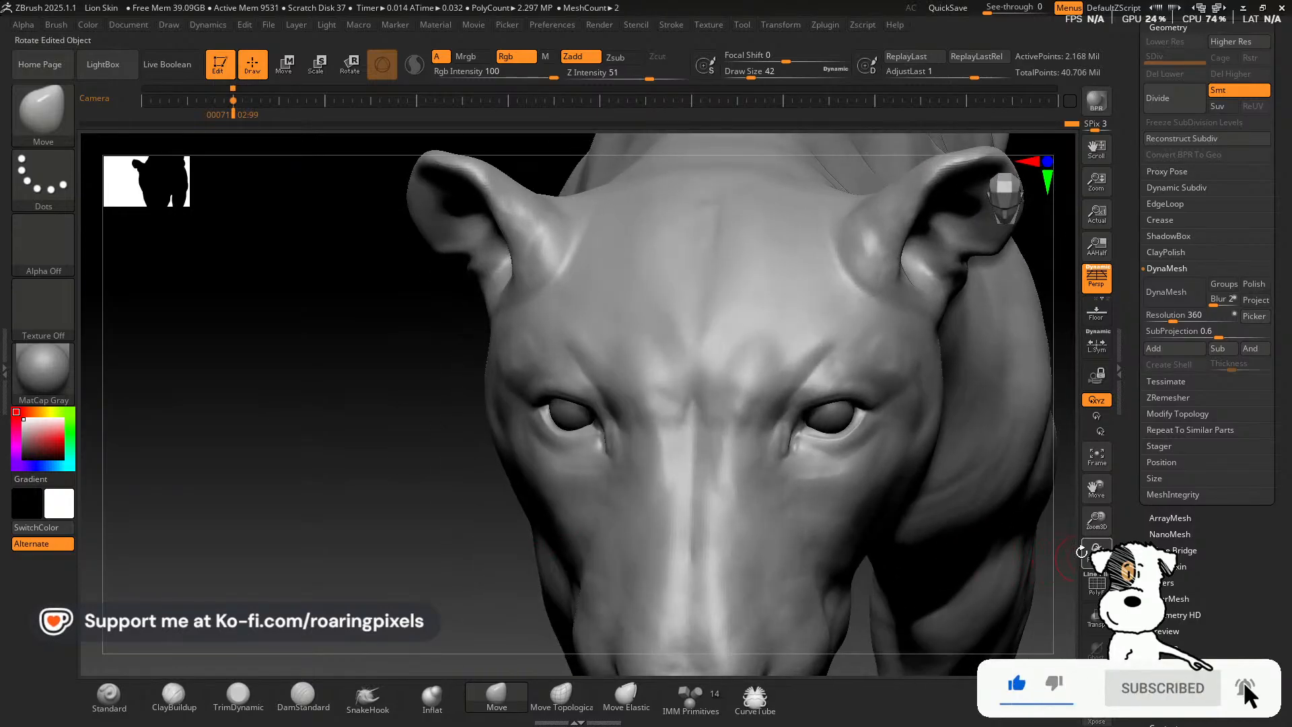
key(bracketright)
key(bracketright)
drag(776, 498, 771, 492)
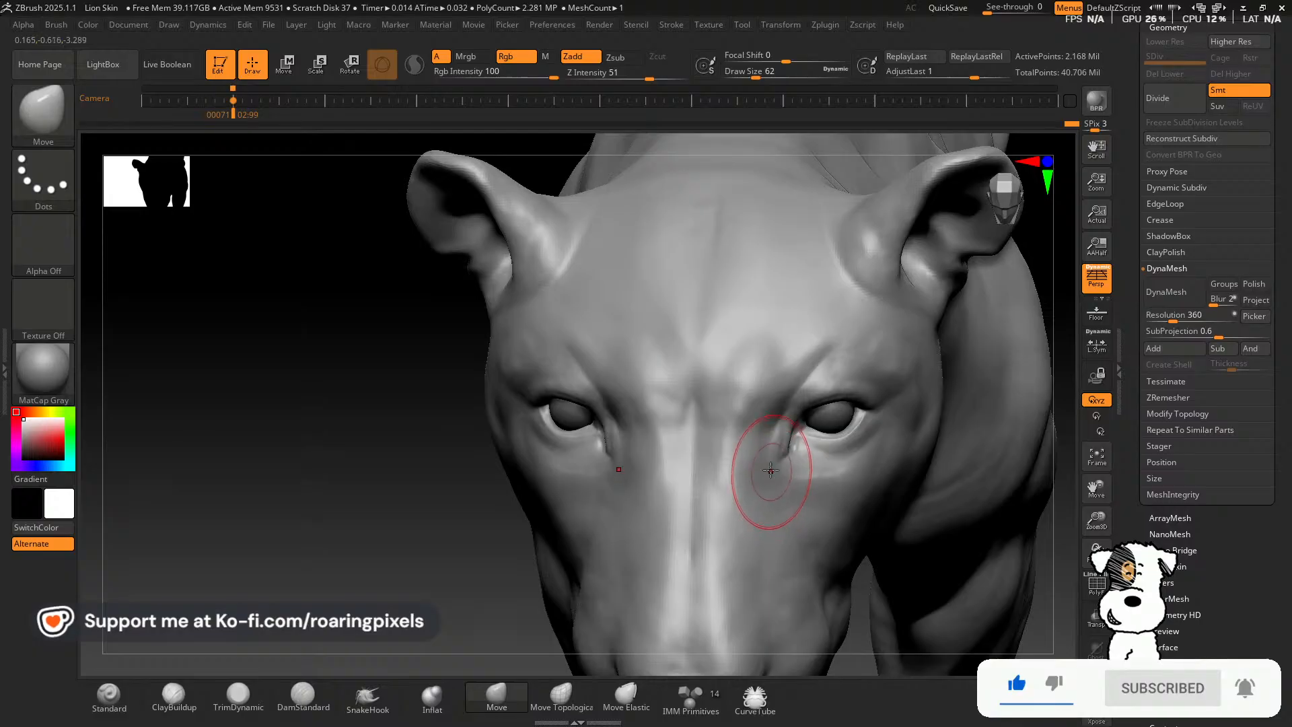
key(bracketleft)
key(bracketleft)
shift+drag(438, 533, 471, 528)
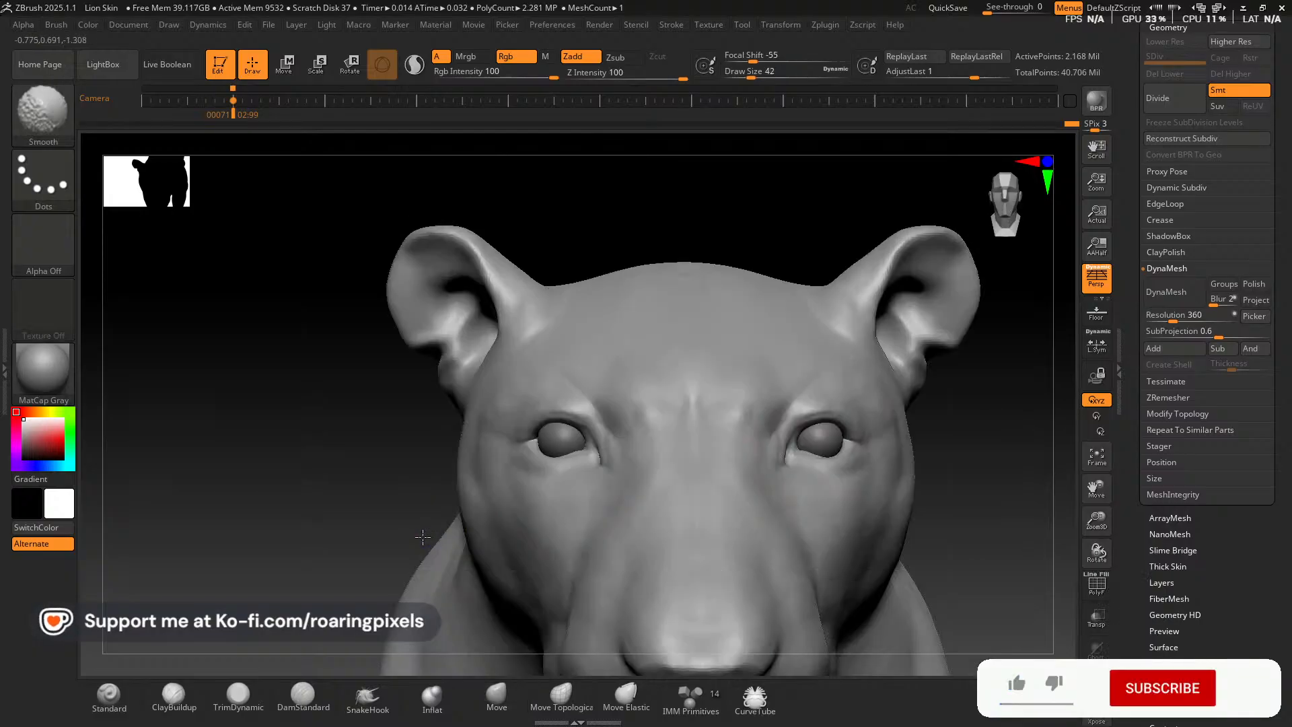
drag(970, 513, 967, 570)
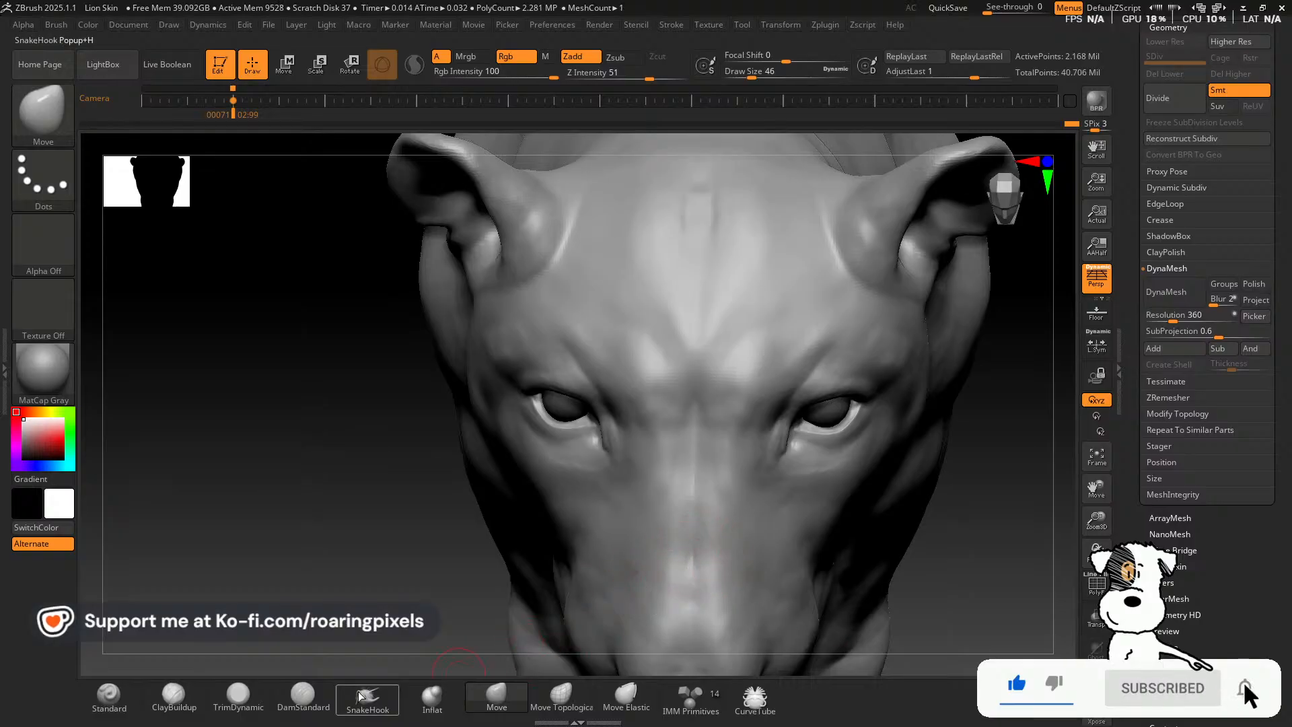
mouse_move(369, 627)
mouse_down()
mouse_move(374, 592)
mouse_move(361, 579)
mouse_up()
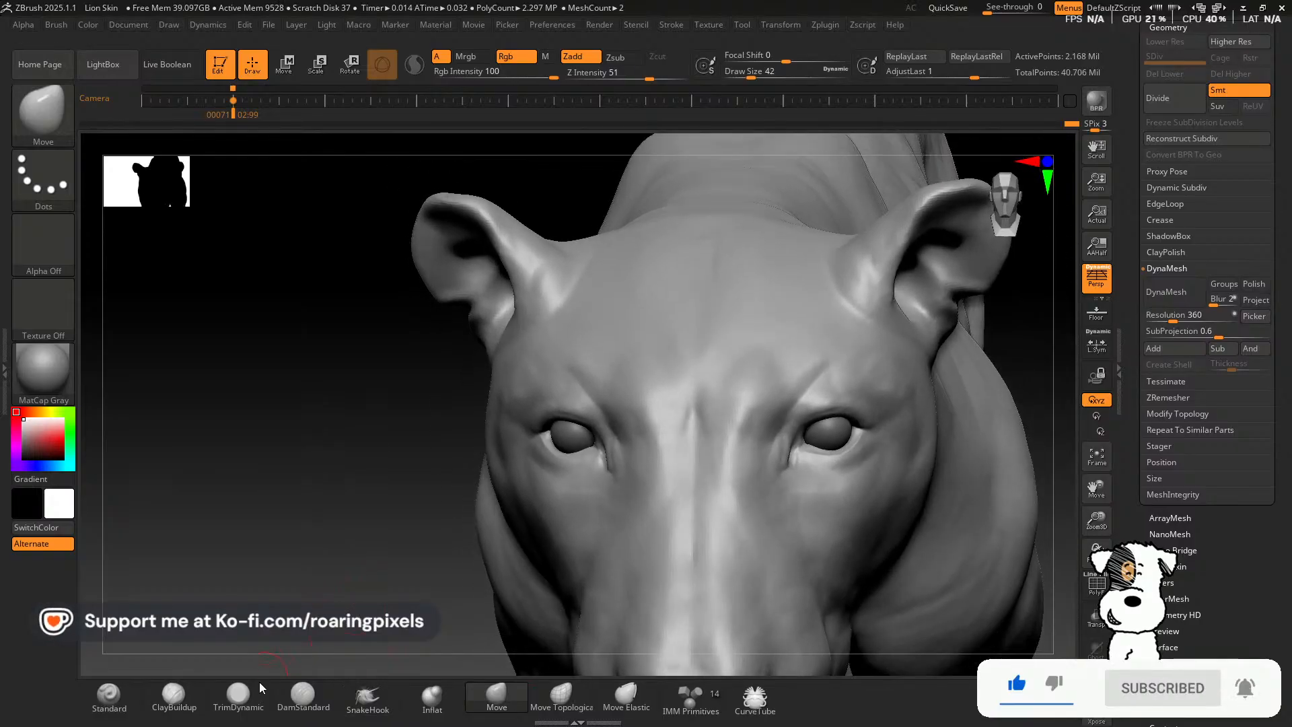
Flatten the top of the nose bridge between the eyes with TrimDynamic and blend it with Smooth at draw size 26.
click(237, 695)
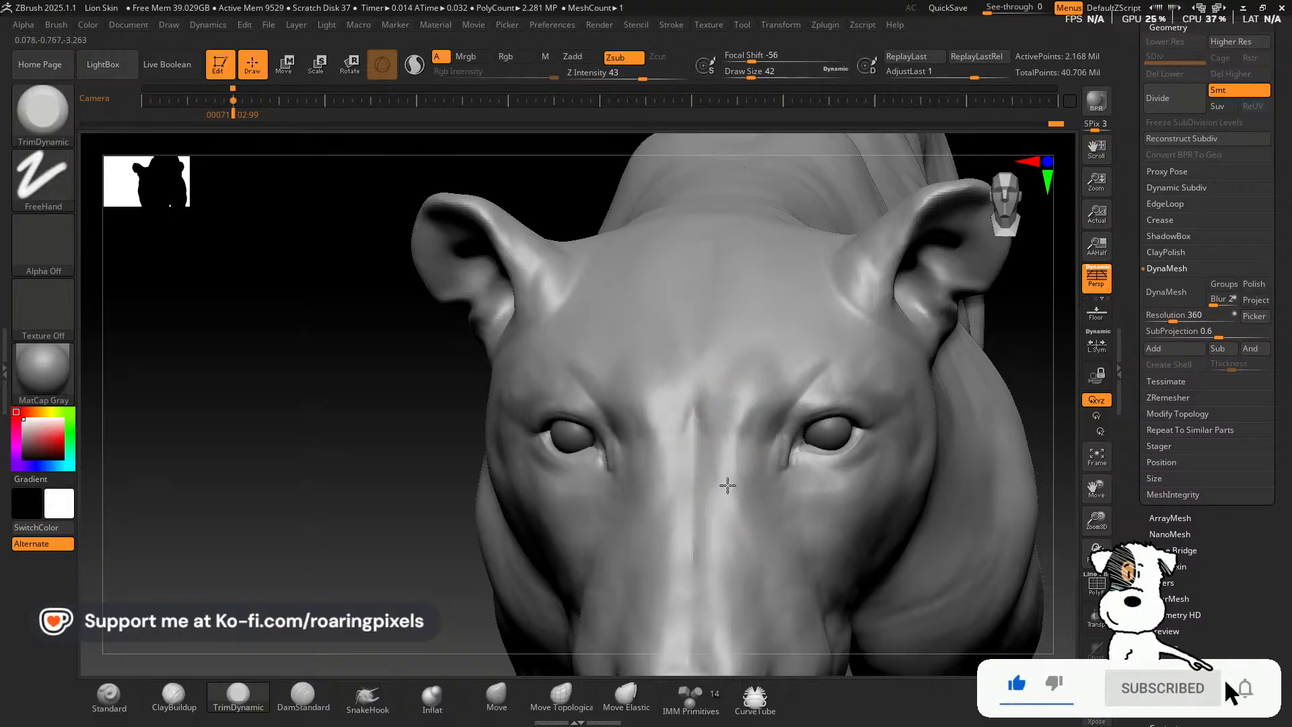
drag(687, 413, 688, 425)
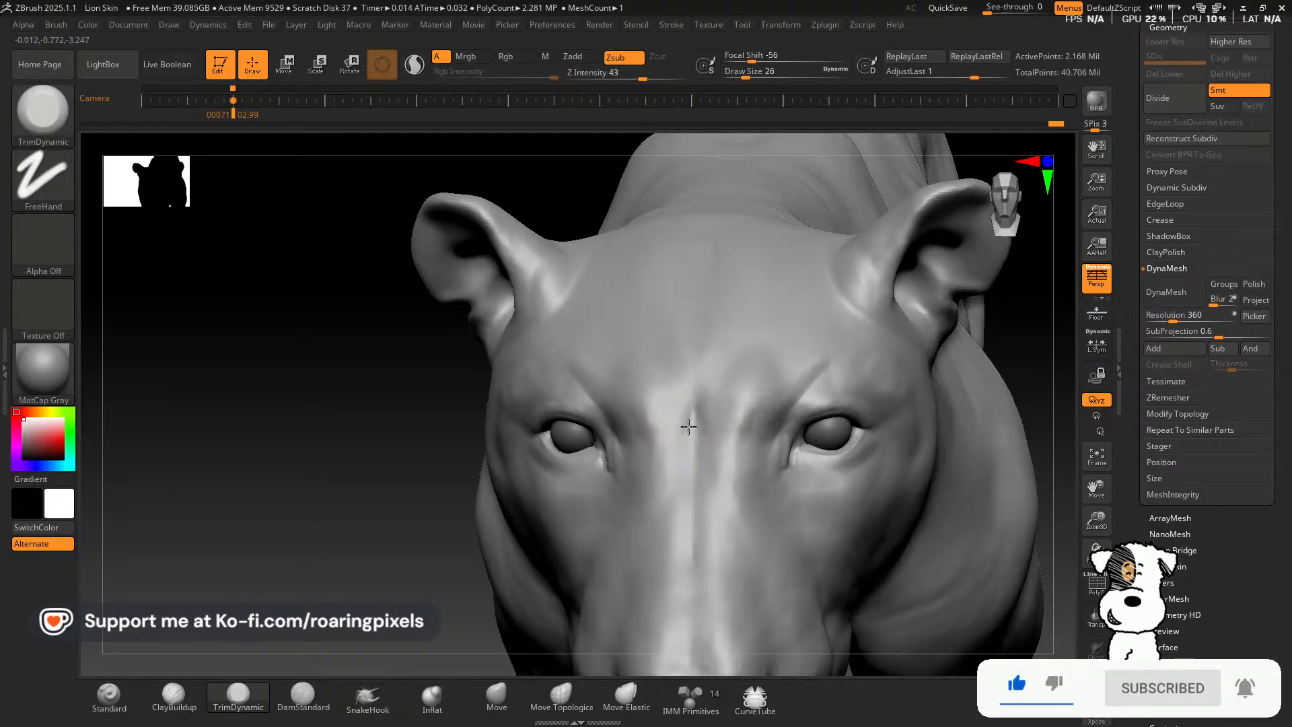
key(shift)
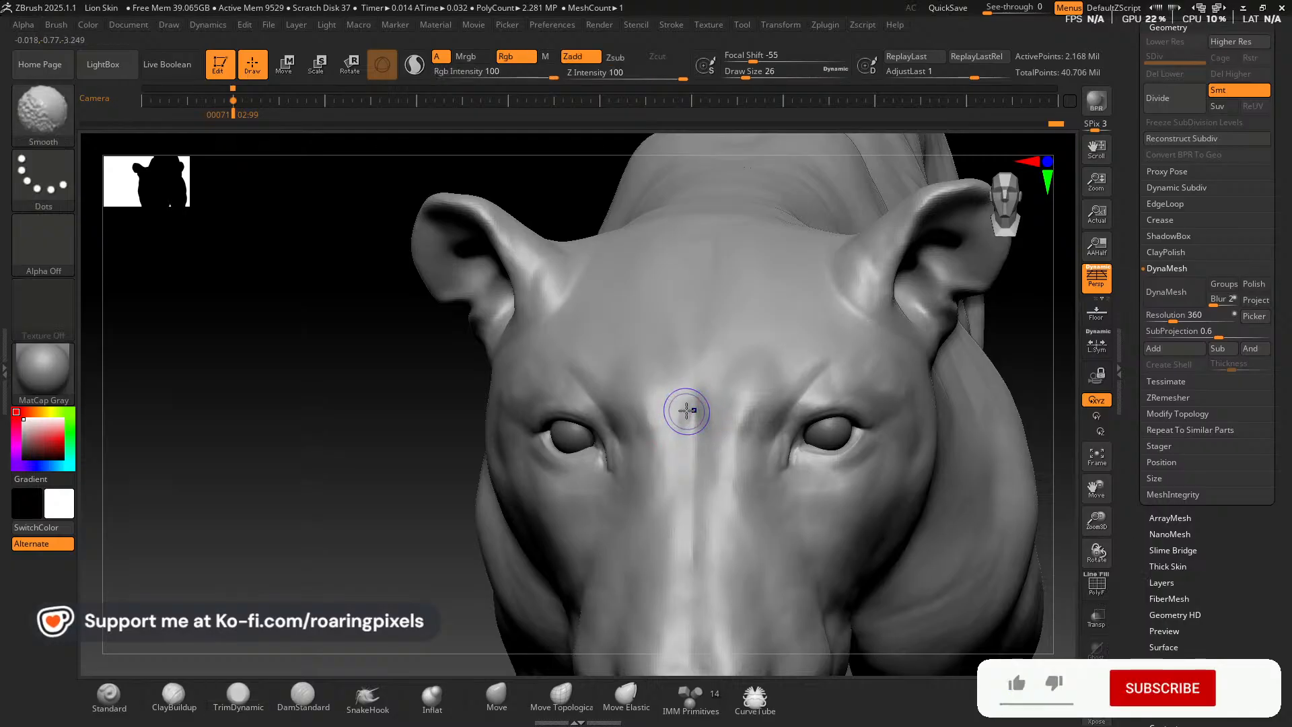
shift+drag(687, 411, 681, 427)
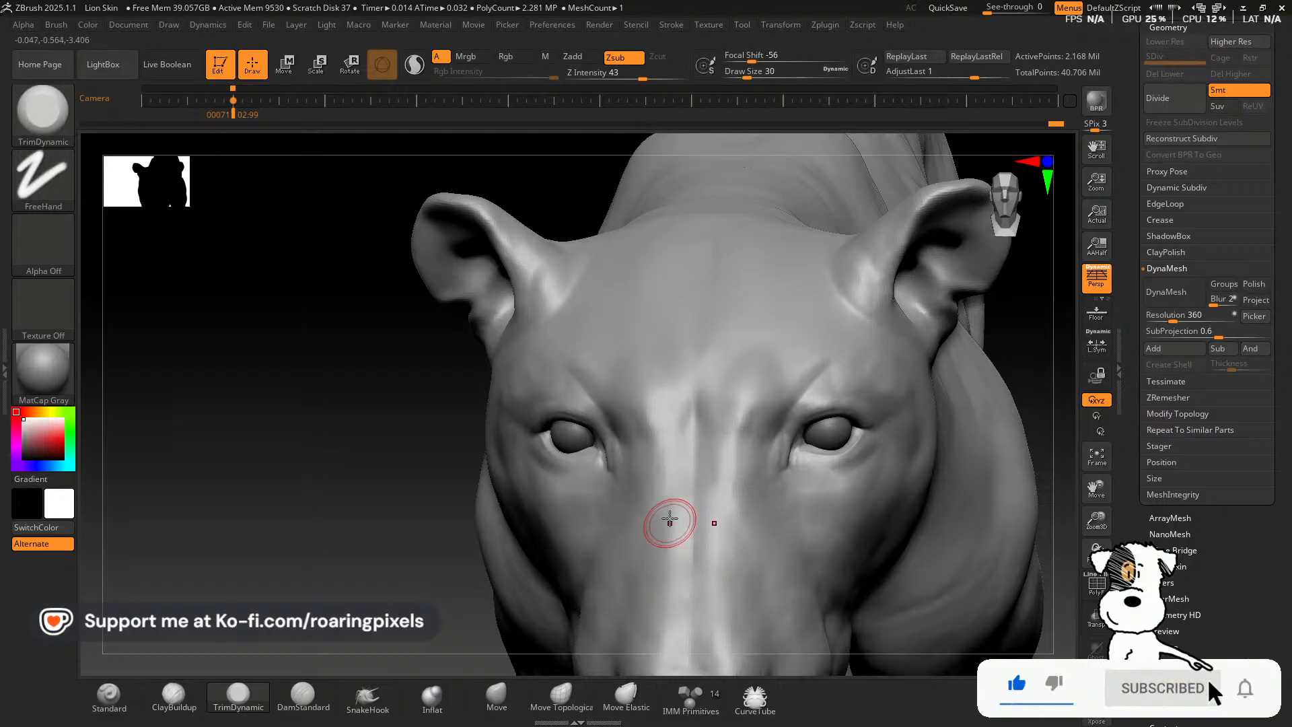
drag(418, 565, 434, 504)
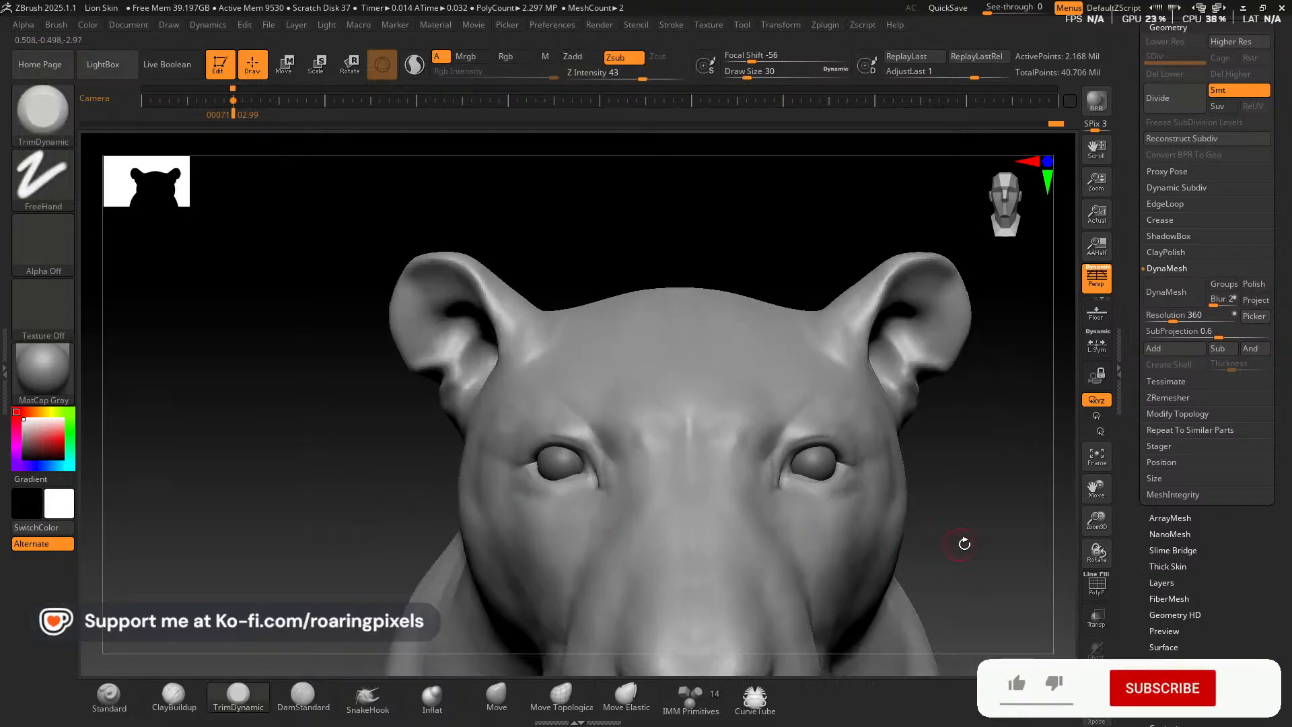
Build up the skin around the tear duct groove in side view with ClayBuildup at draw size 30.
drag(964, 543, 990, 524)
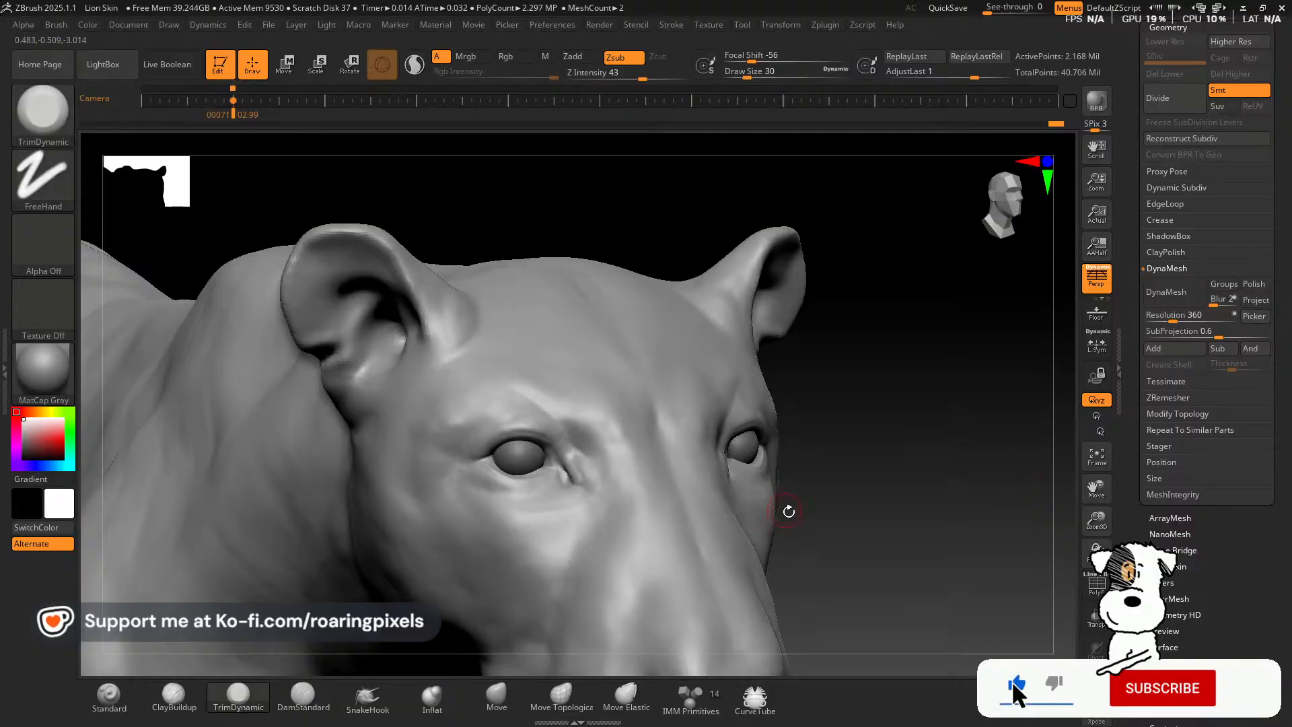
drag(813, 523, 928, 522)
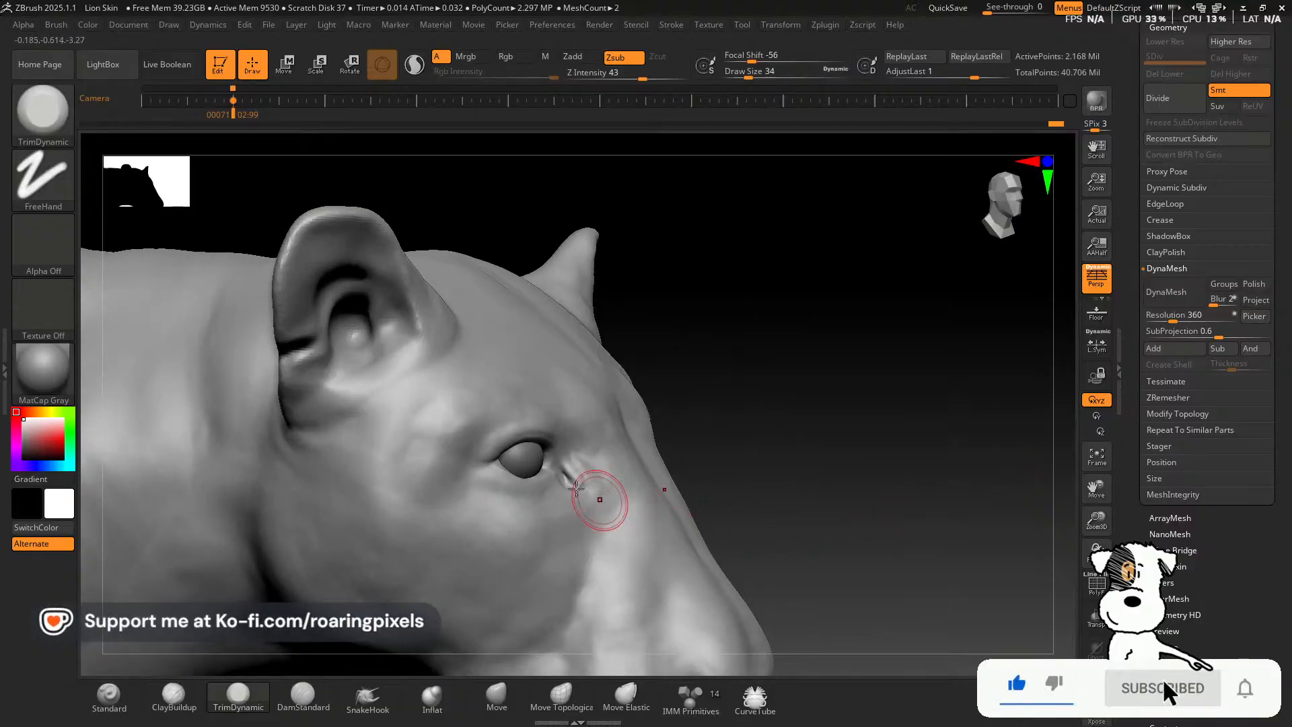
mouse_move(776, 496)
mouse_down()
mouse_move(837, 482)
mouse_move(821, 482)
mouse_up()
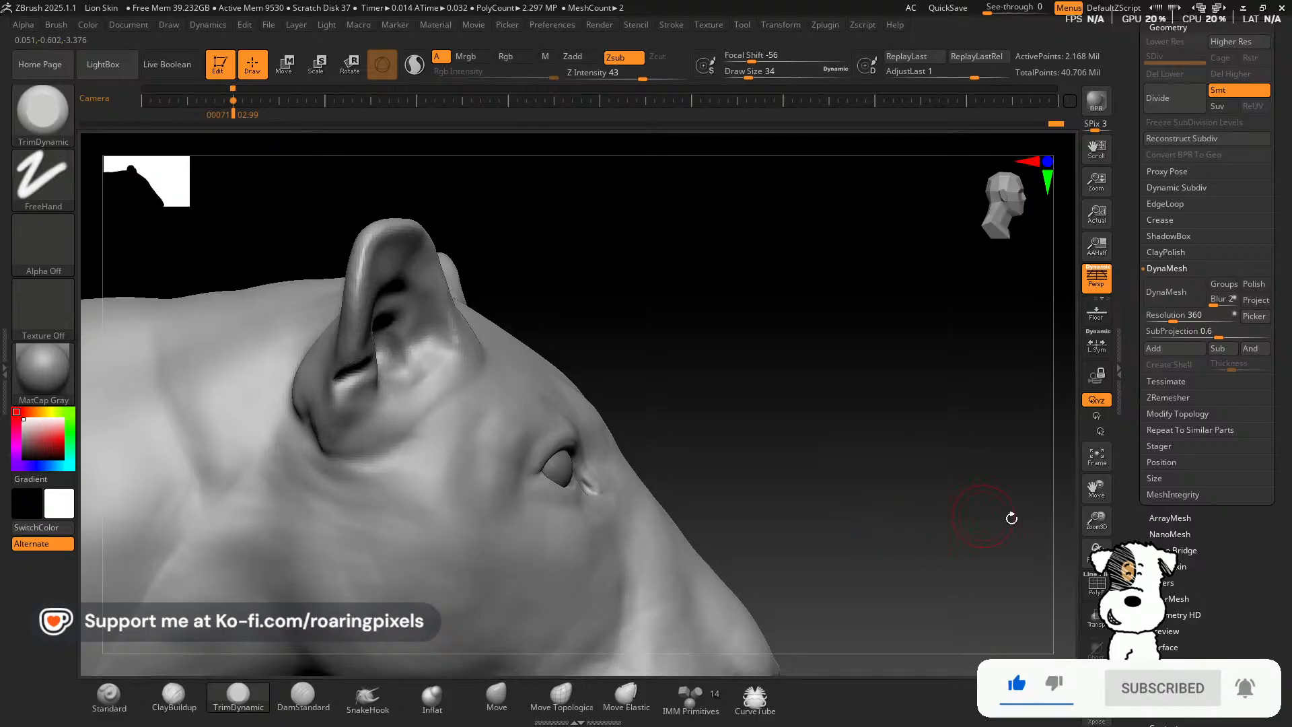
mouse_move(1026, 522)
mouse_down()
mouse_move(1016, 468)
mouse_move(903, 465)
mouse_up()
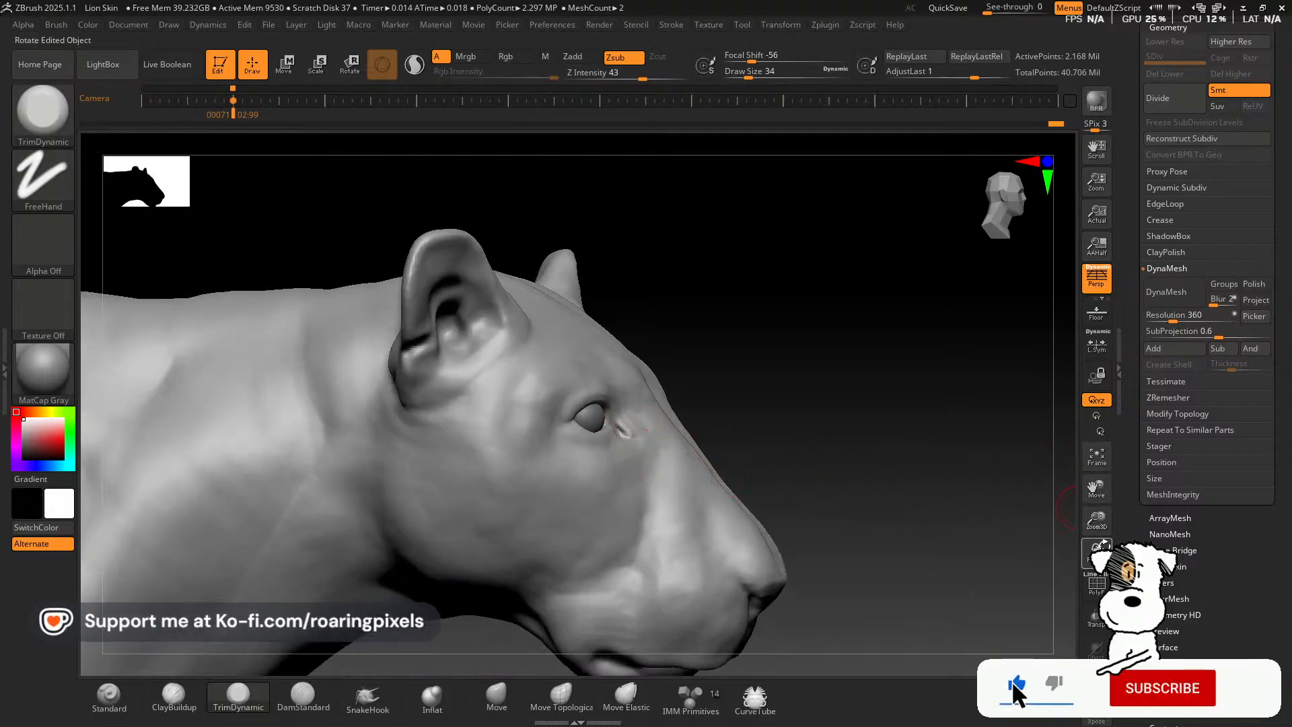
mouse_move(1096, 554)
mouse_down()
mouse_move(1077, 548)
mouse_move(1096, 539)
mouse_move(948, 497)
mouse_move(891, 465)
mouse_up()
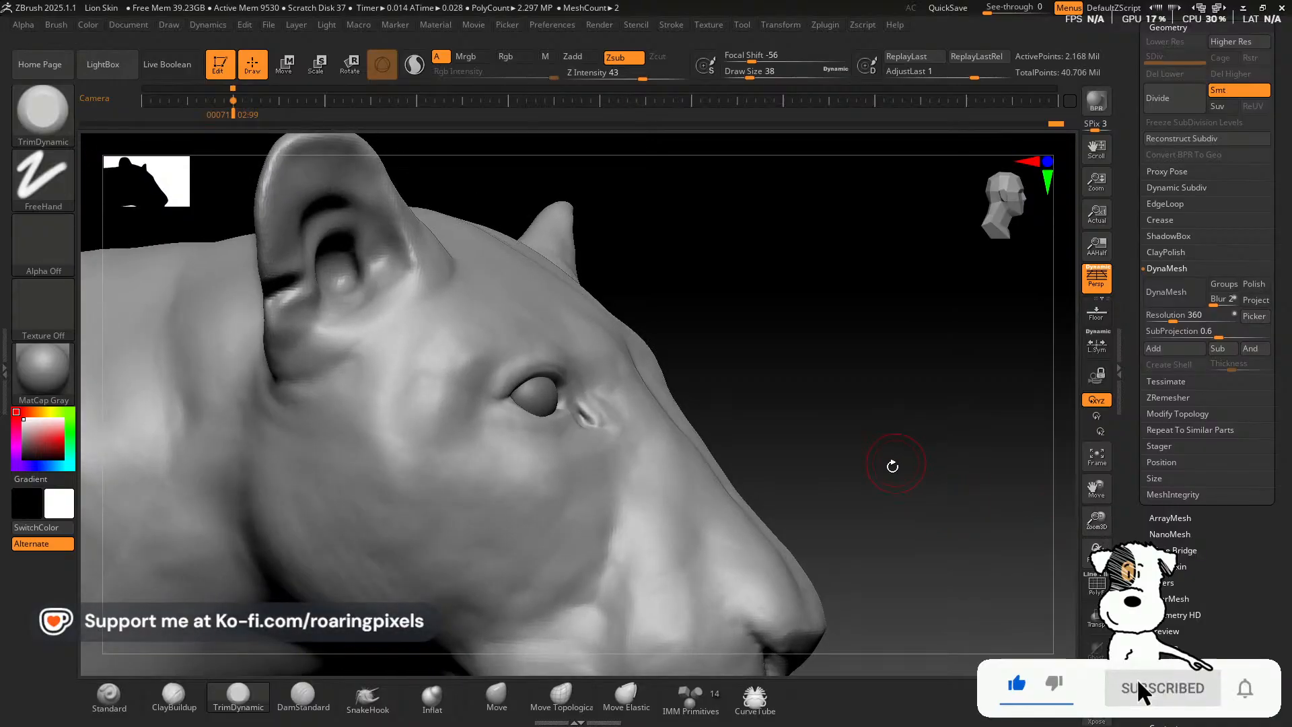
key(bracketleft)
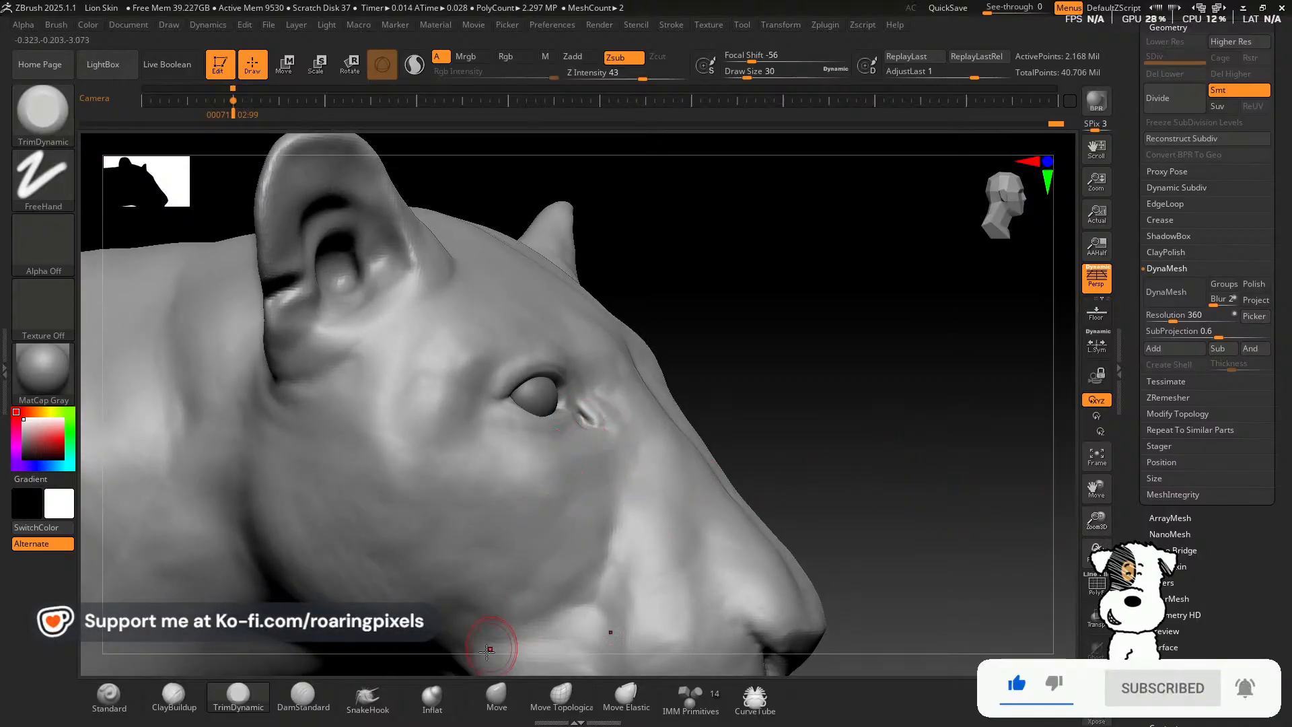
click(173, 696)
drag(597, 414, 607, 439)
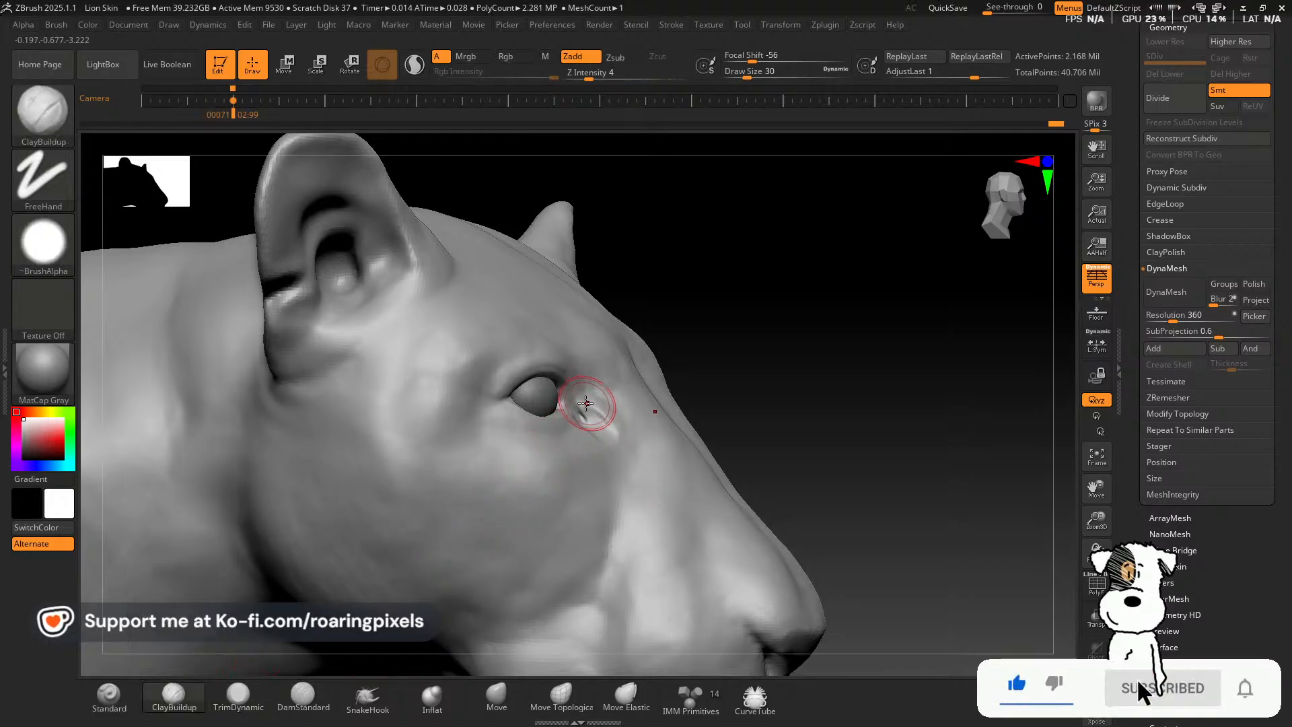
drag(589, 407, 608, 423)
drag(1110, 524, 1107, 491)
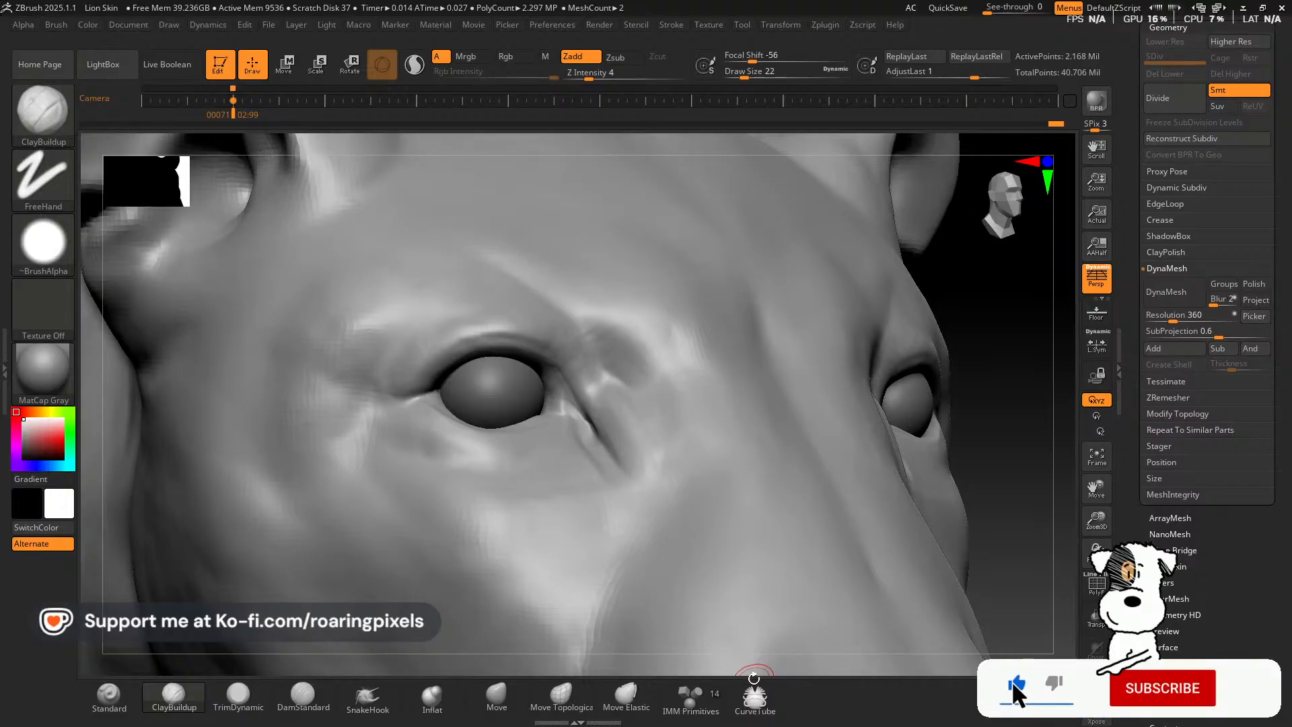
Build up a ridge running down from the inner eye corner along the tear duct groove with ClayBuildup at draw size 18.
mouse_move(983, 470)
mouse_down()
mouse_move(988, 458)
mouse_move(946, 465)
mouse_up()
drag(623, 474, 592, 430)
key([)
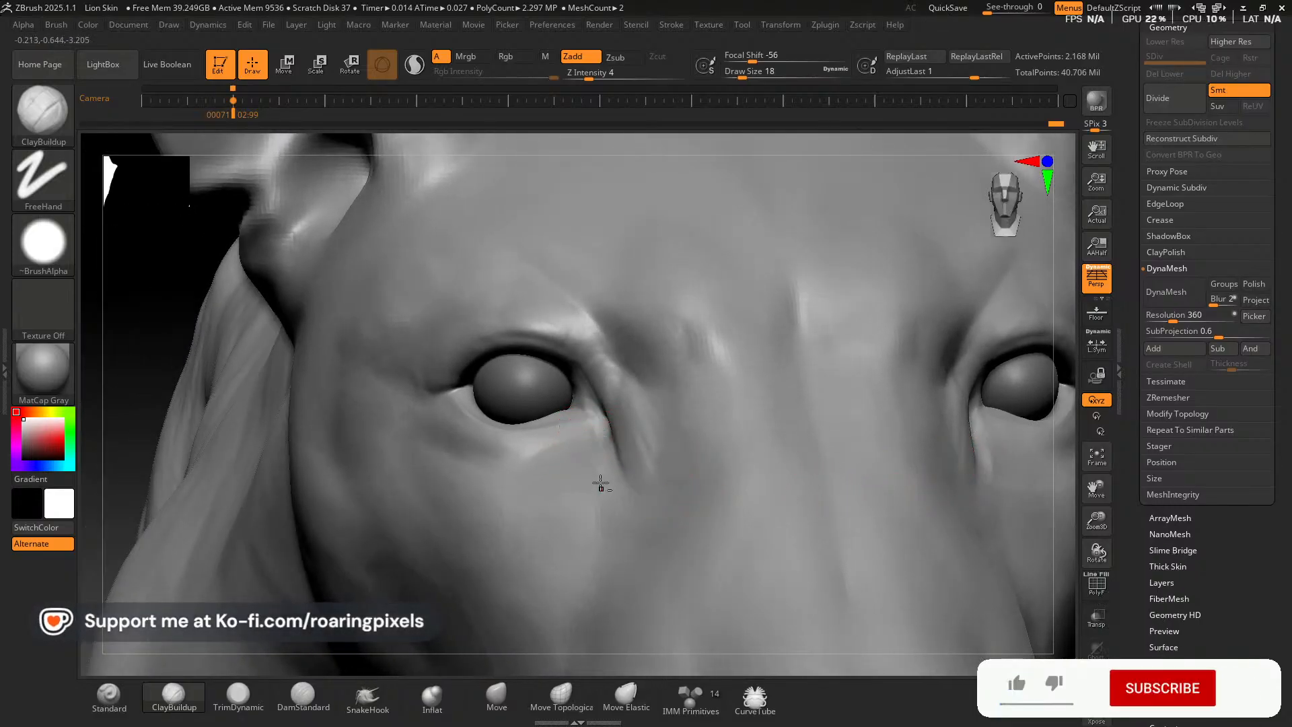
drag(607, 482, 604, 439)
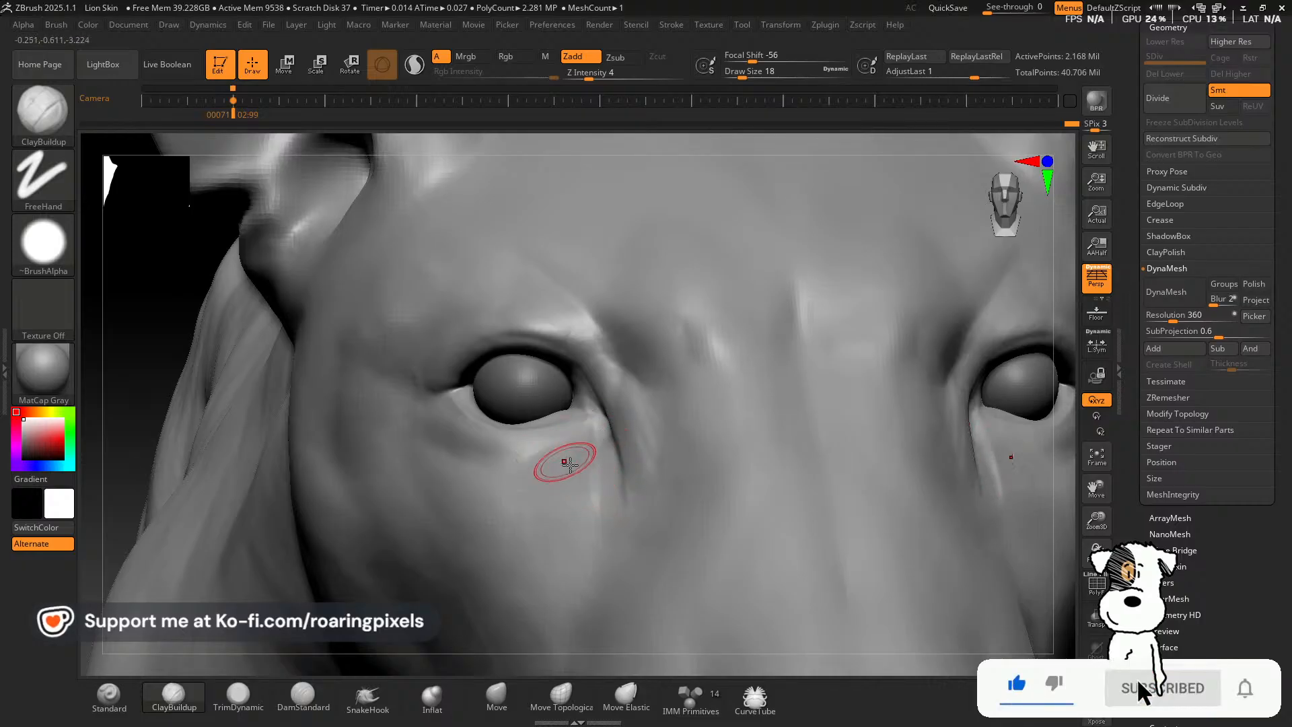
right_drag(1041, 559, 1052, 567)
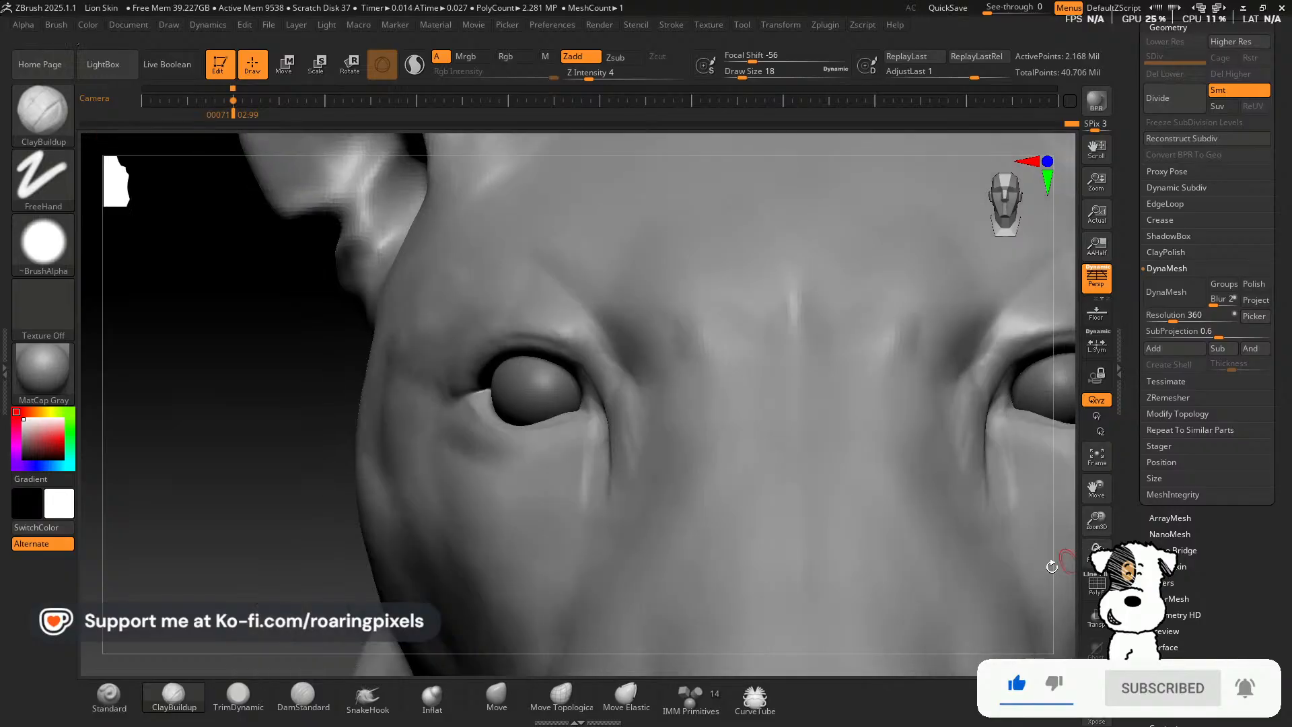
drag(580, 467, 593, 431)
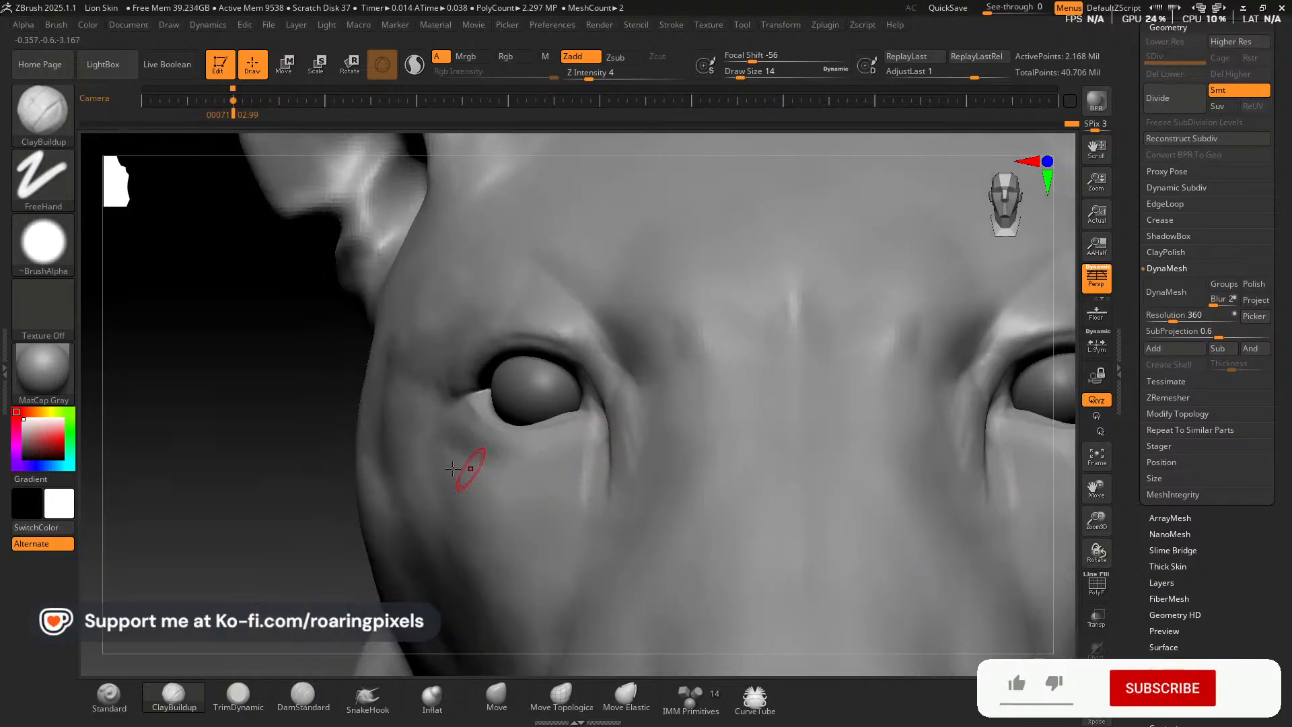
mouse_move(268, 427)
mouse_down()
mouse_move(254, 476)
mouse_move(265, 484)
mouse_up()
key([)
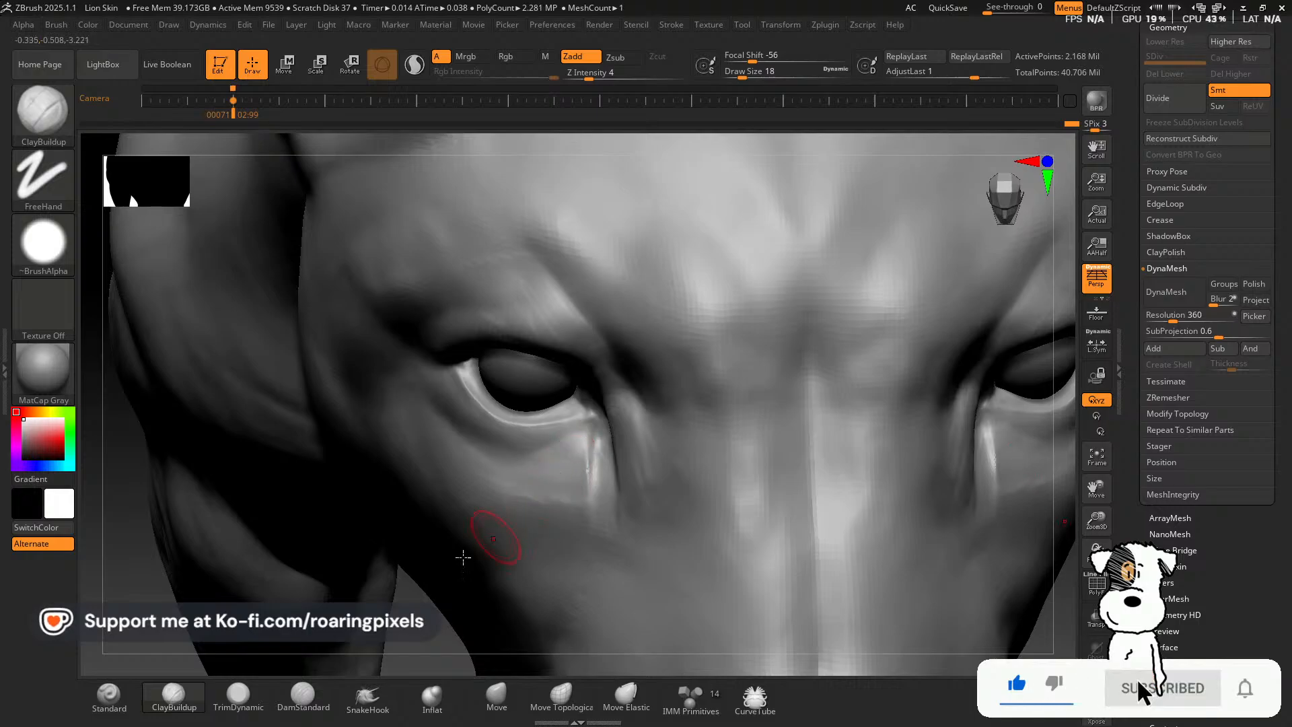
Flatten the ridge below the inner eye corner with TrimDynamic at draw size 18.
click(239, 696)
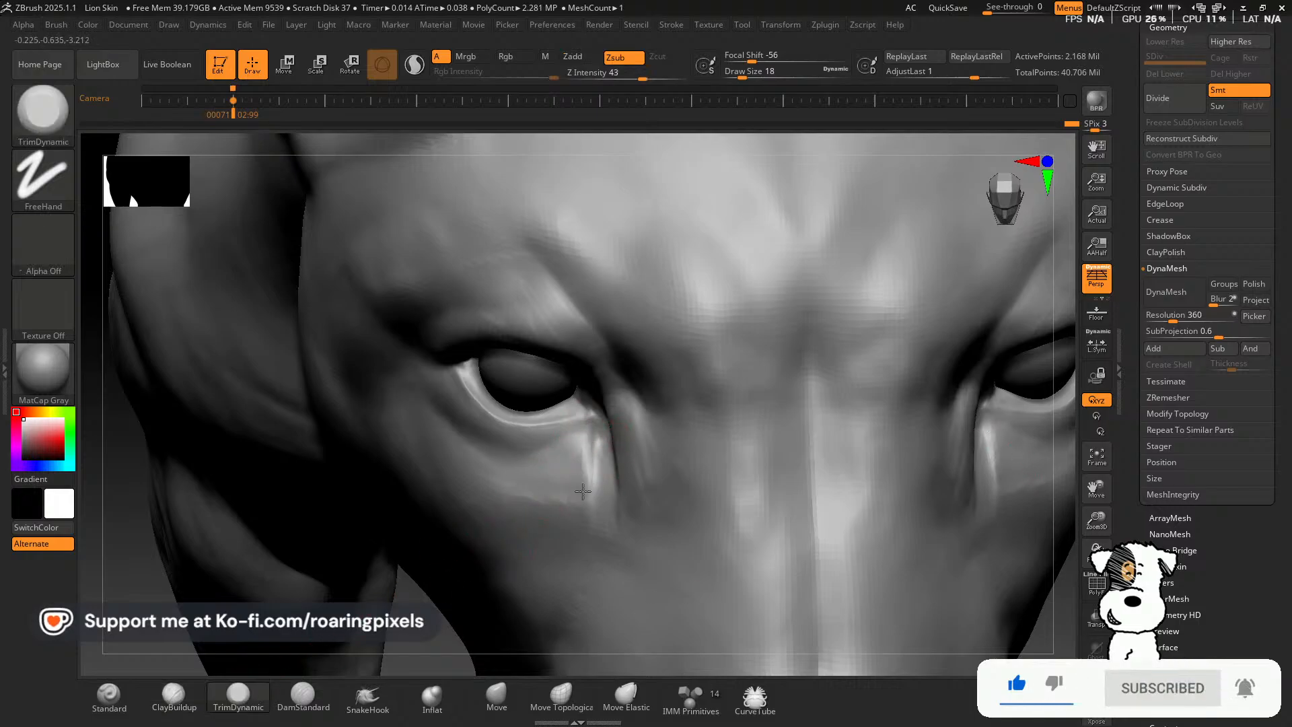
drag(587, 436, 583, 493)
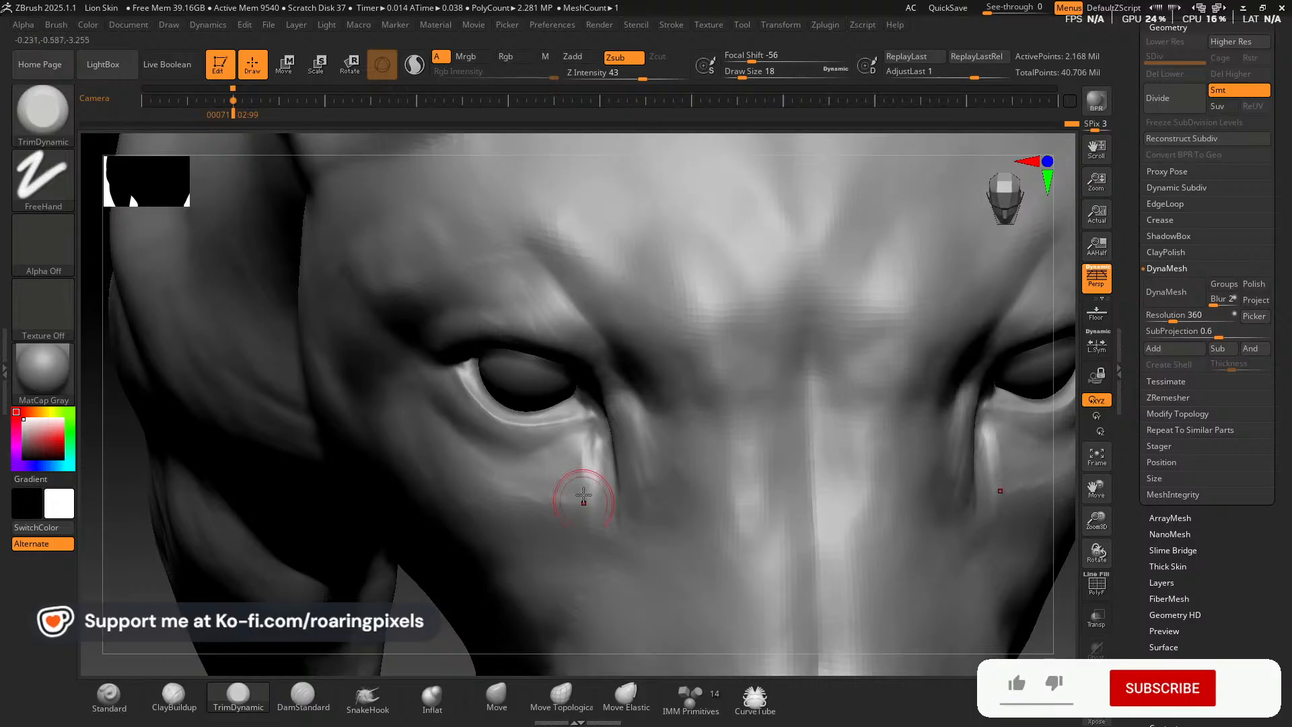
drag(586, 447, 566, 508)
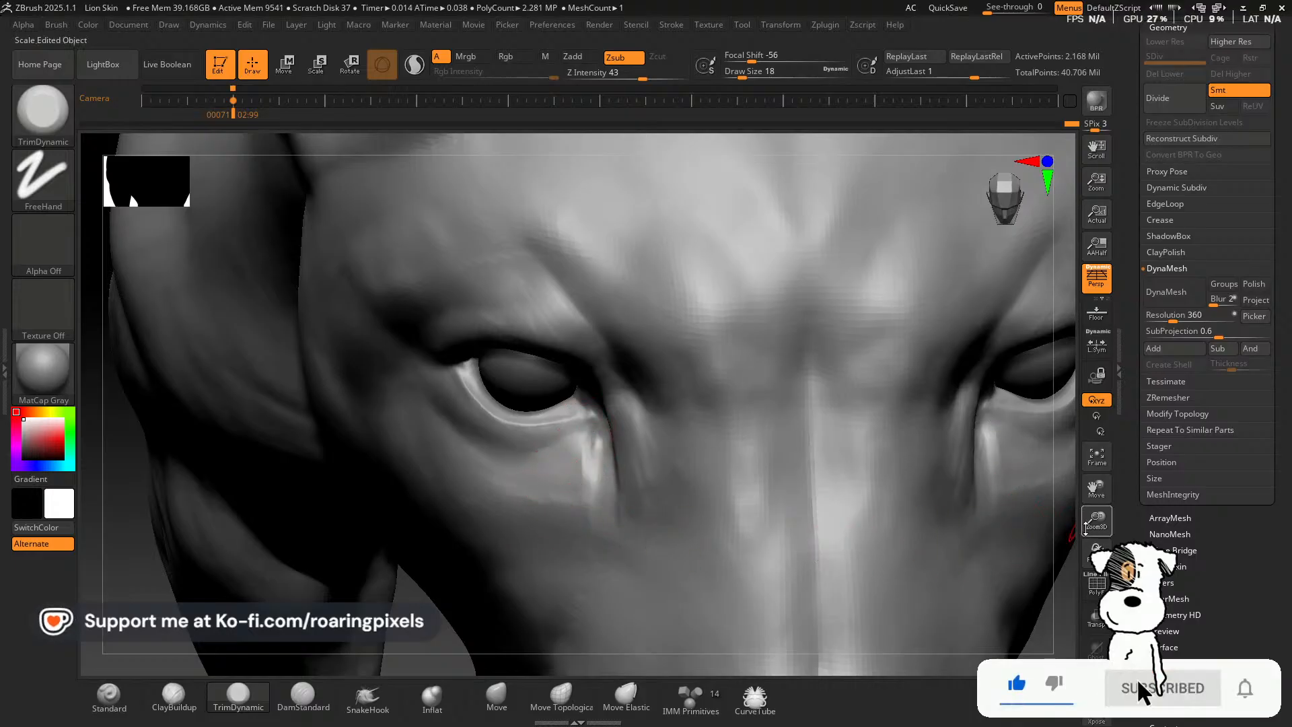
drag(1097, 553, 1100, 528)
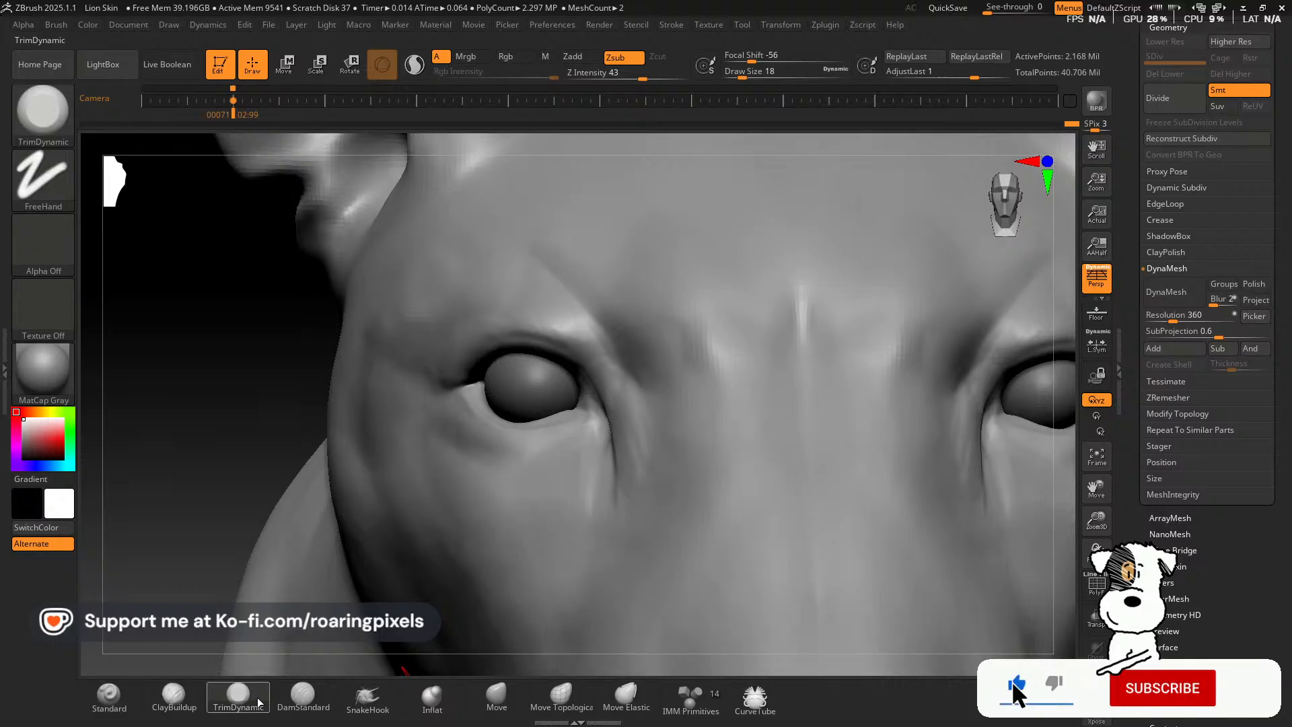
Blend the lower end of the tear duct groove into the side of the nose with ClayBuildup at draw size 18.
click(176, 700)
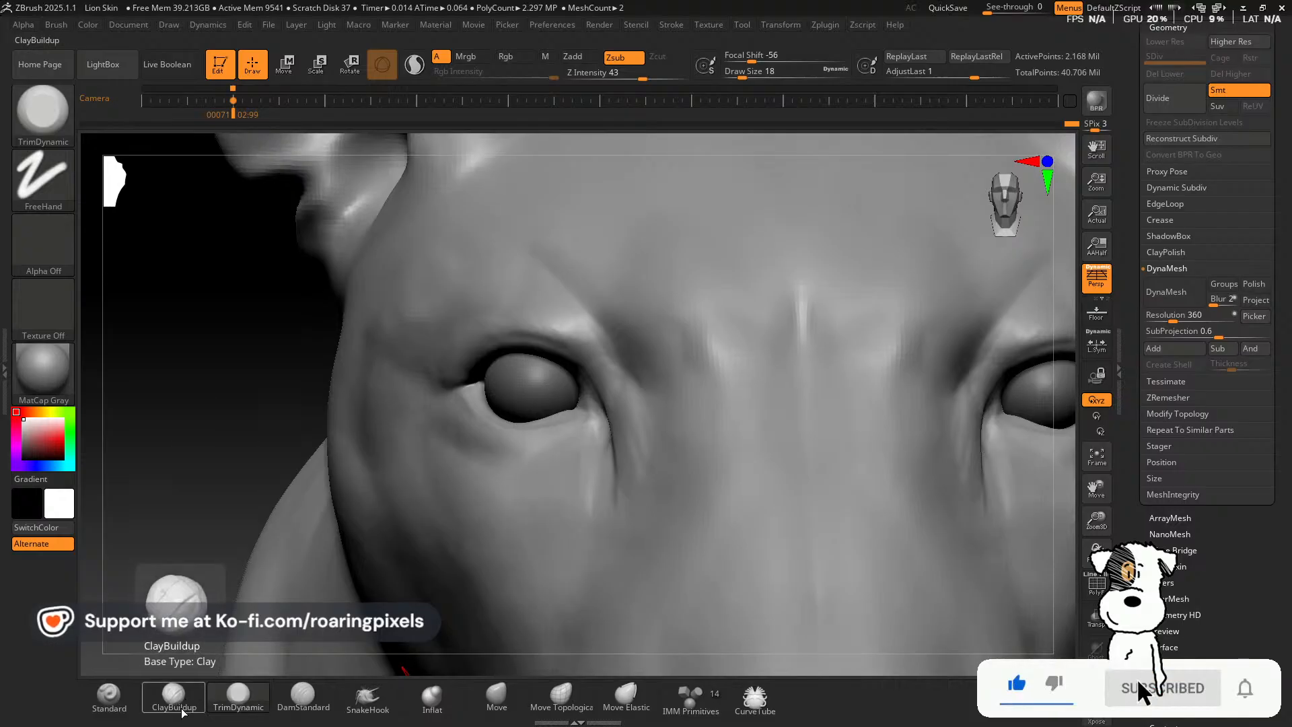
click(238, 697)
drag(1097, 524, 1076, 485)
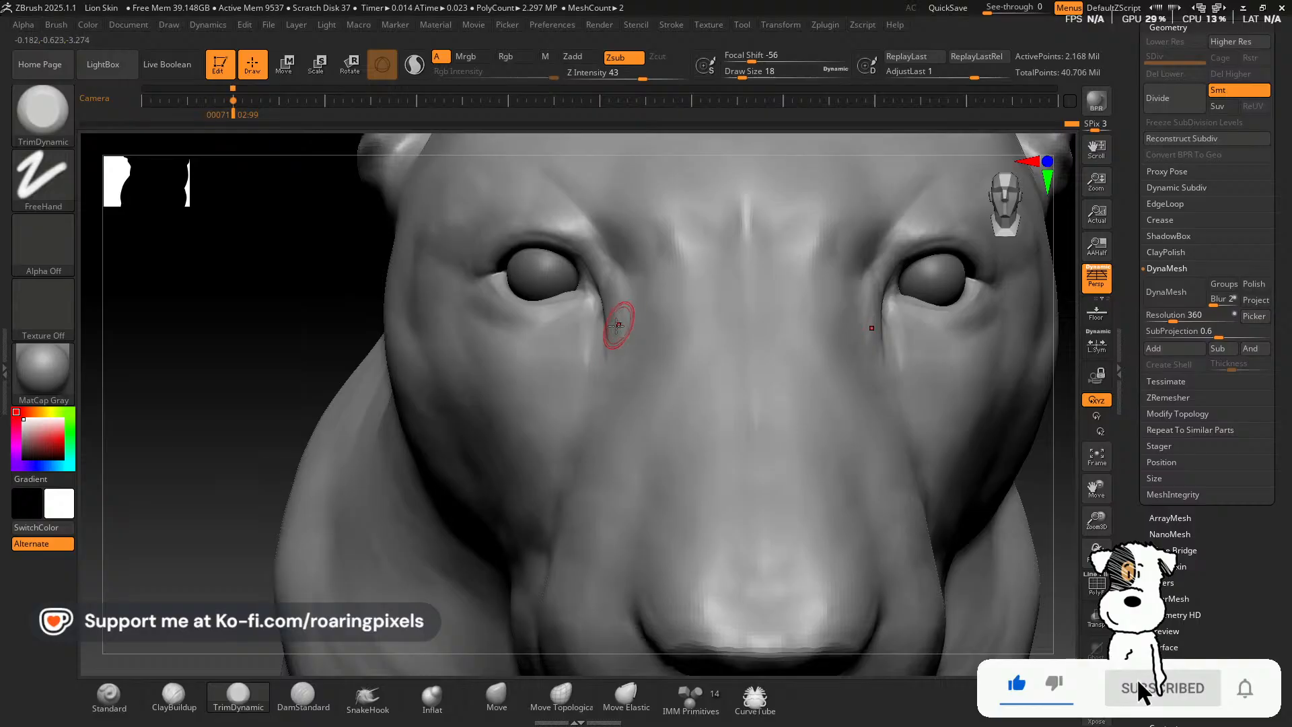
click(174, 697)
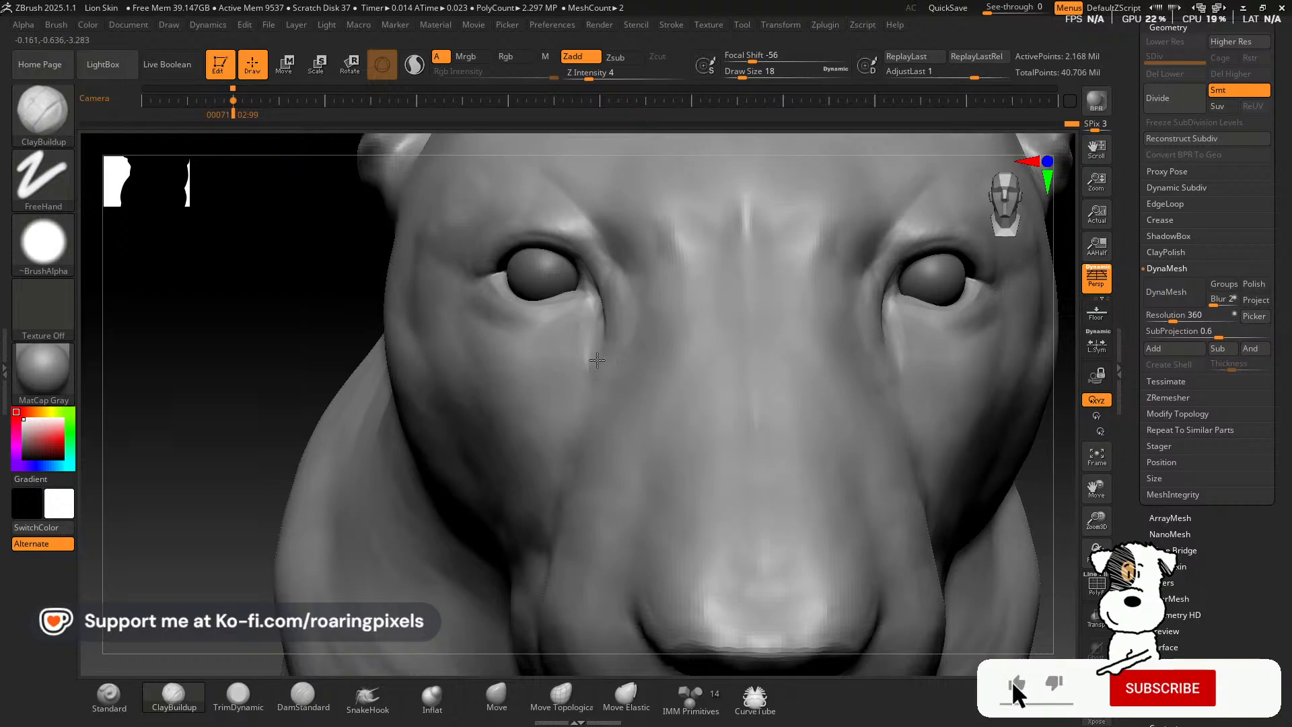
drag(271, 317, 316, 337)
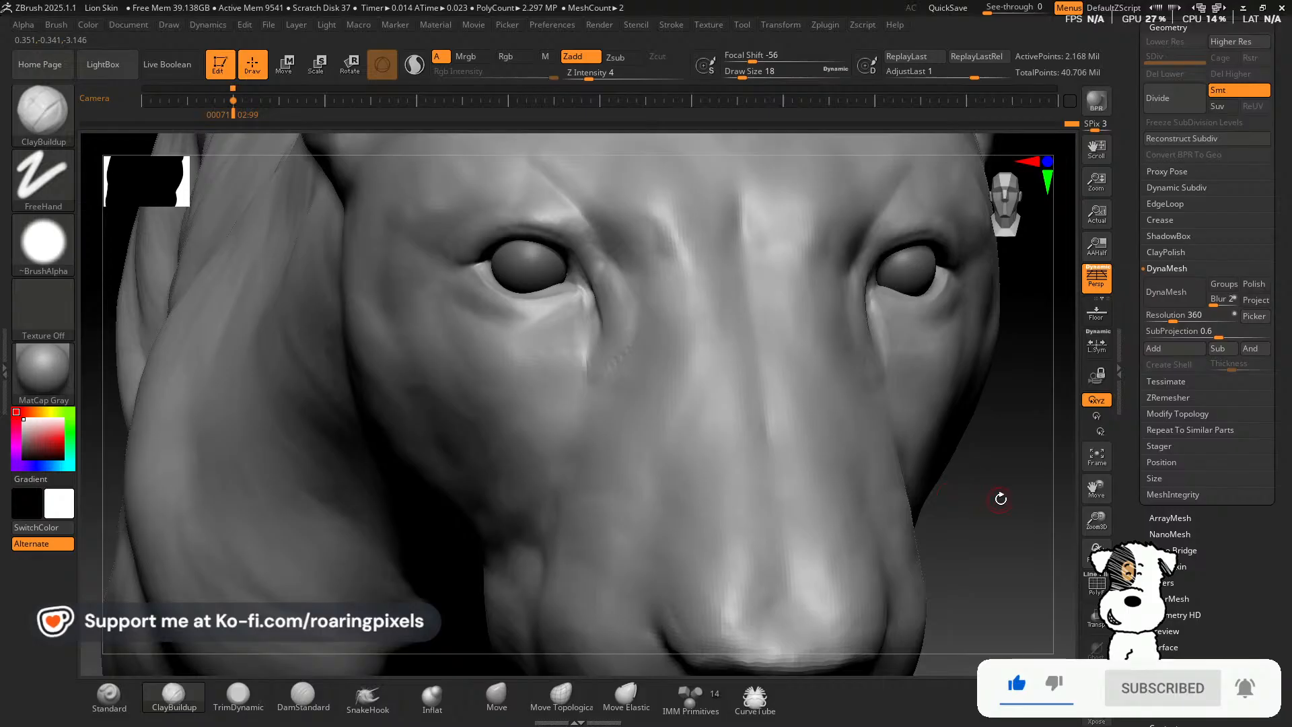
Build up the side of the muzzle below the tear duct groove with ClayBuildup at draw size 30.
drag(1043, 517, 996, 508)
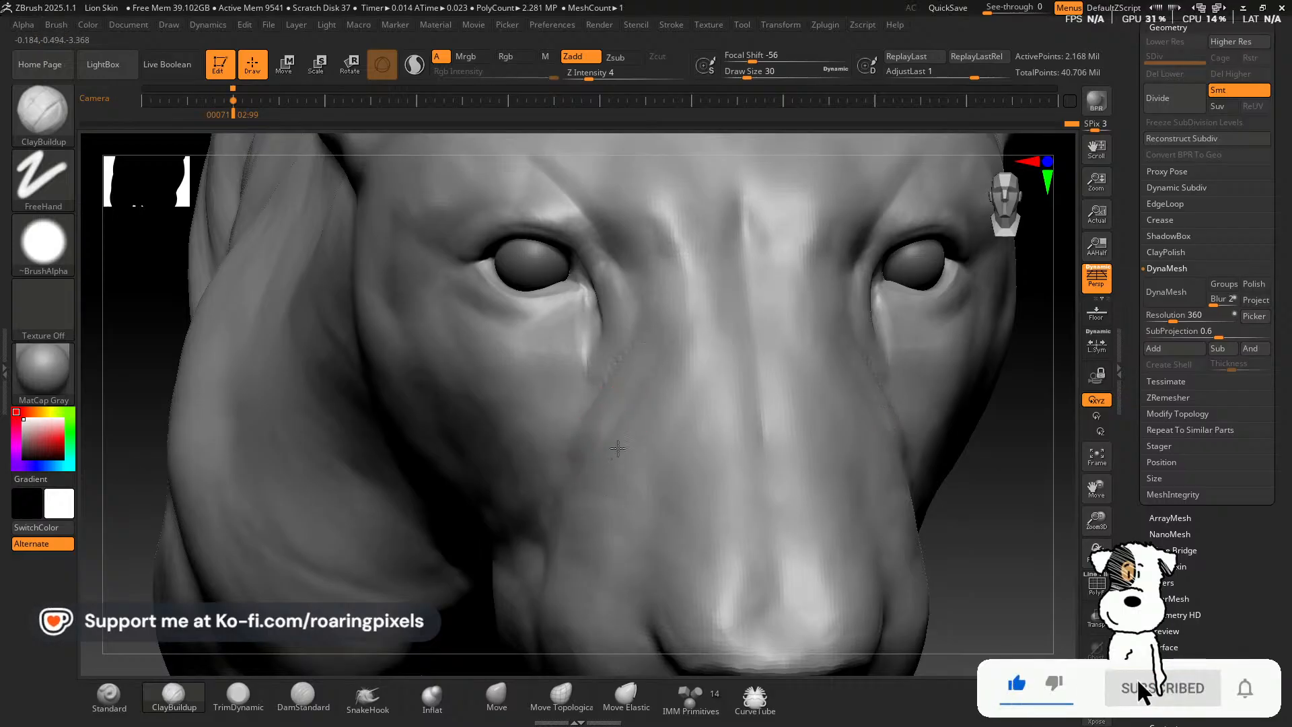
key(super)
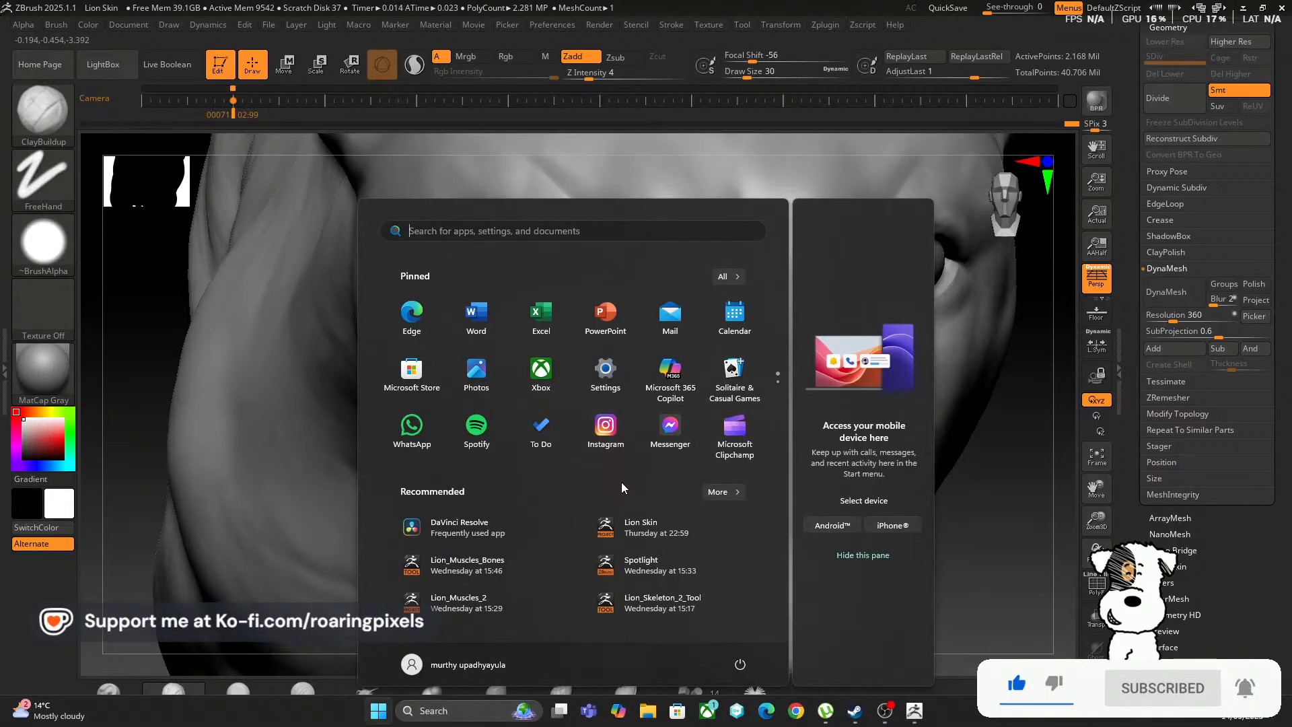
key(super)
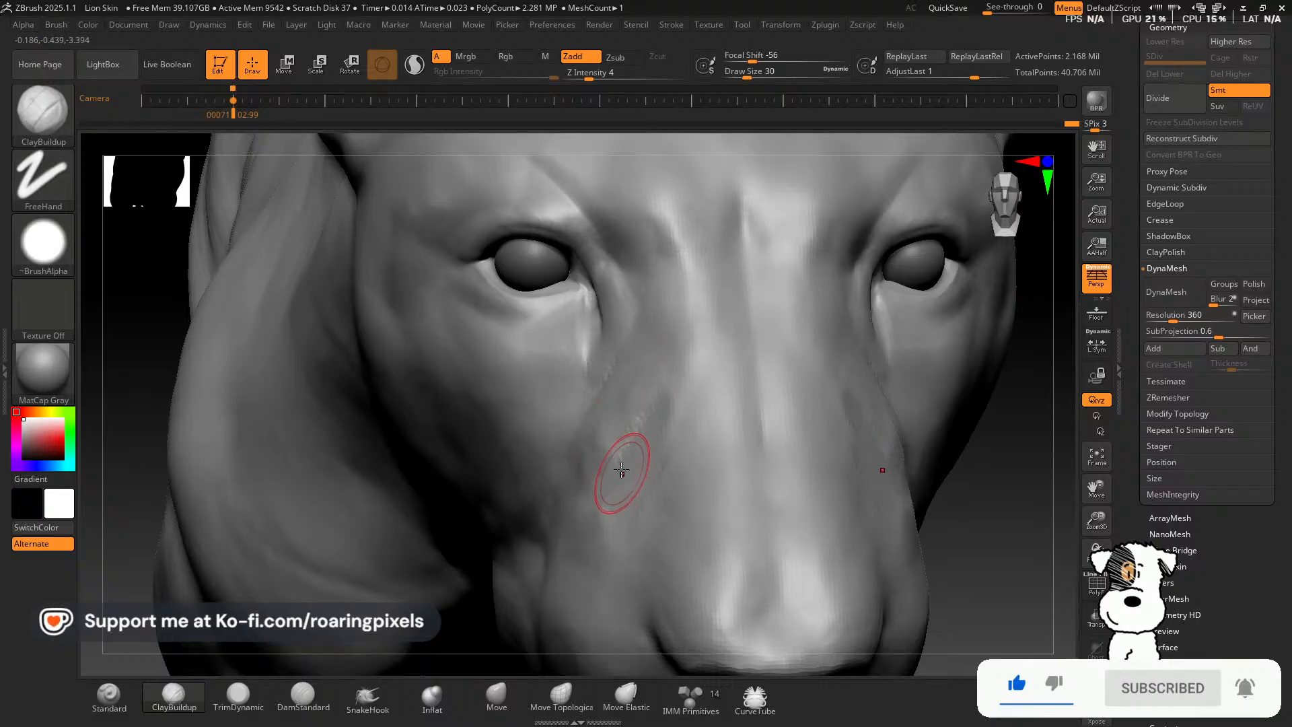
drag(1081, 495, 1035, 397)
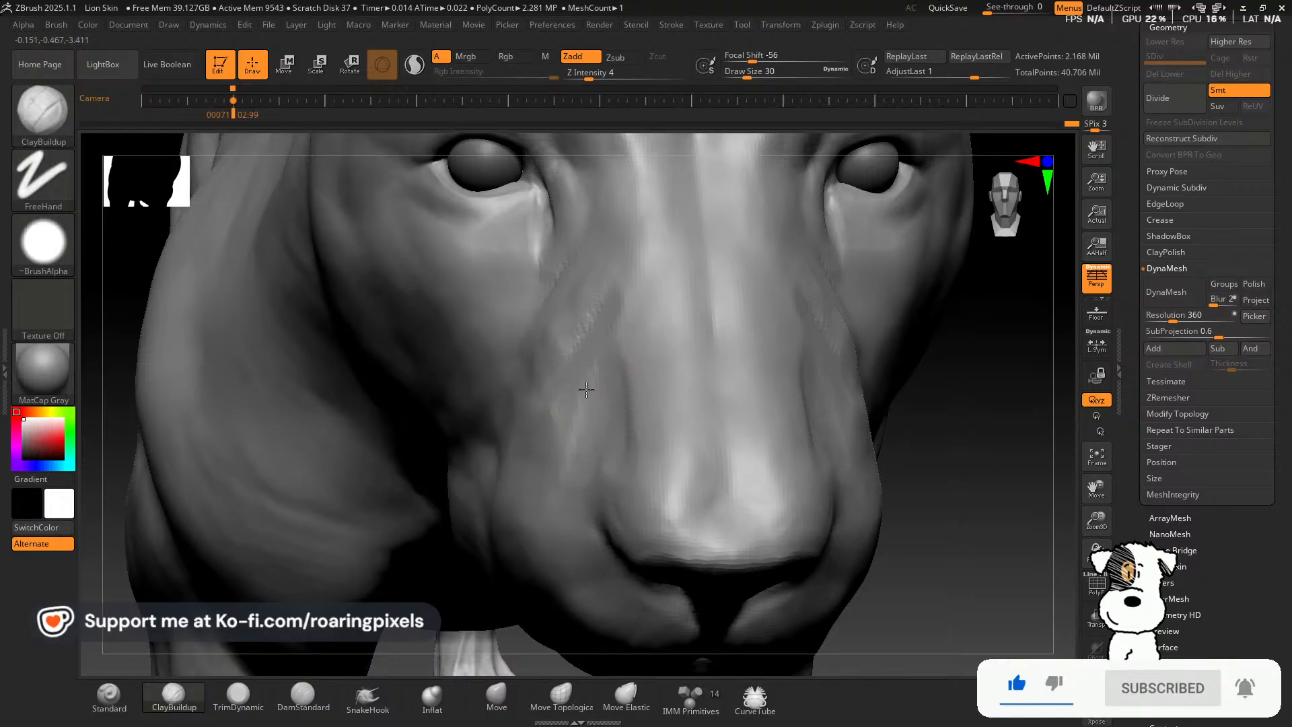
Flatten the rough clay strokes on the side of the muzzle with TrimDynamic at draw size 22 and smooth them.
click(238, 694)
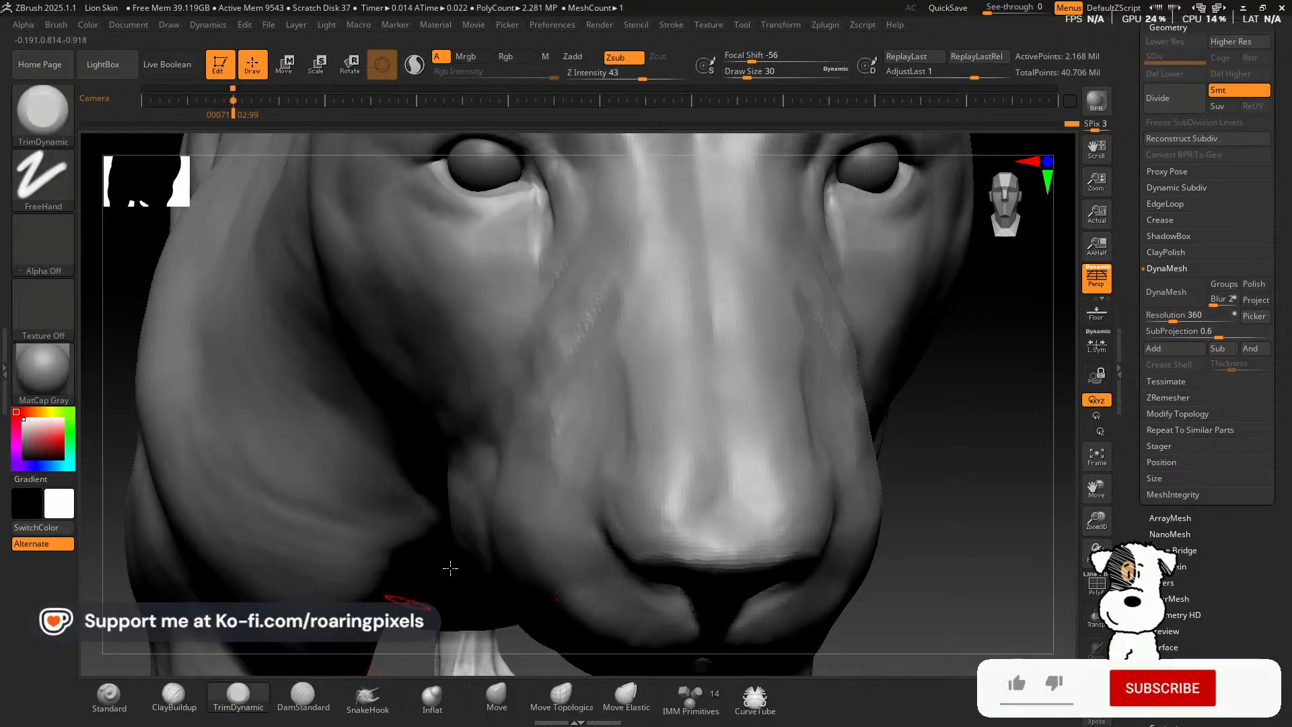
mouse_move(596, 428)
mouse_down()
mouse_move(568, 423)
mouse_move(548, 454)
mouse_move(606, 420)
mouse_move(605, 442)
mouse_up()
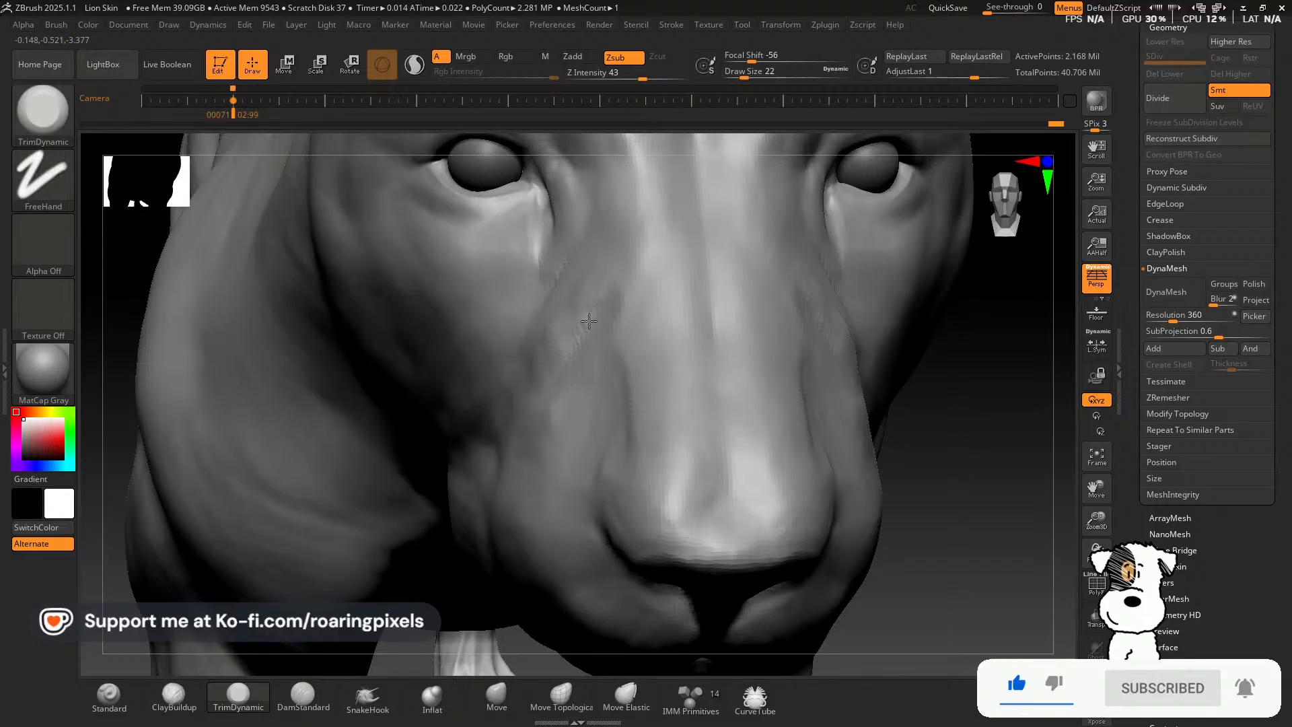
key(shift)
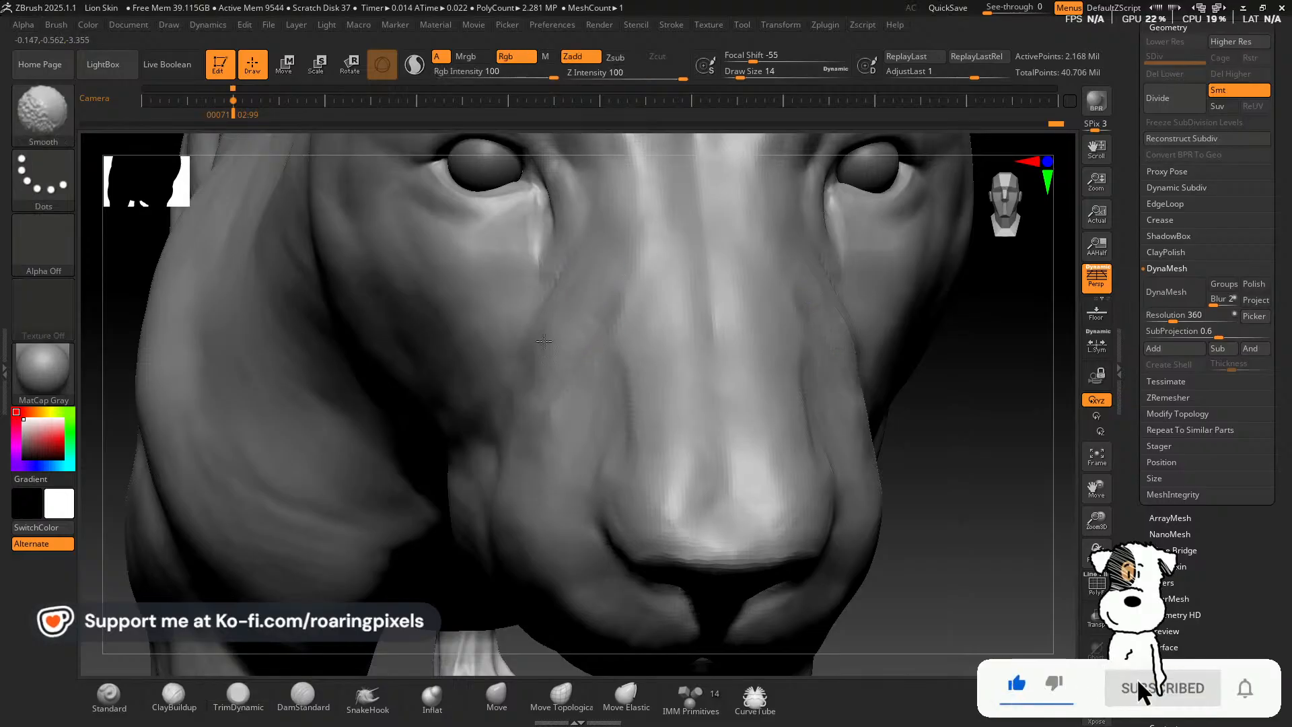
Flatten the plane between the tear duct groove and the nostril in three-quarter view with TrimDynamic at draw size 34.
mouse_move(980, 462)
mouse_down()
mouse_move(969, 447)
mouse_move(978, 464)
mouse_move(984, 454)
mouse_up()
mouse_move(680, 360)
mouse_down()
mouse_move(667, 406)
mouse_move(676, 473)
mouse_move(615, 462)
mouse_up()
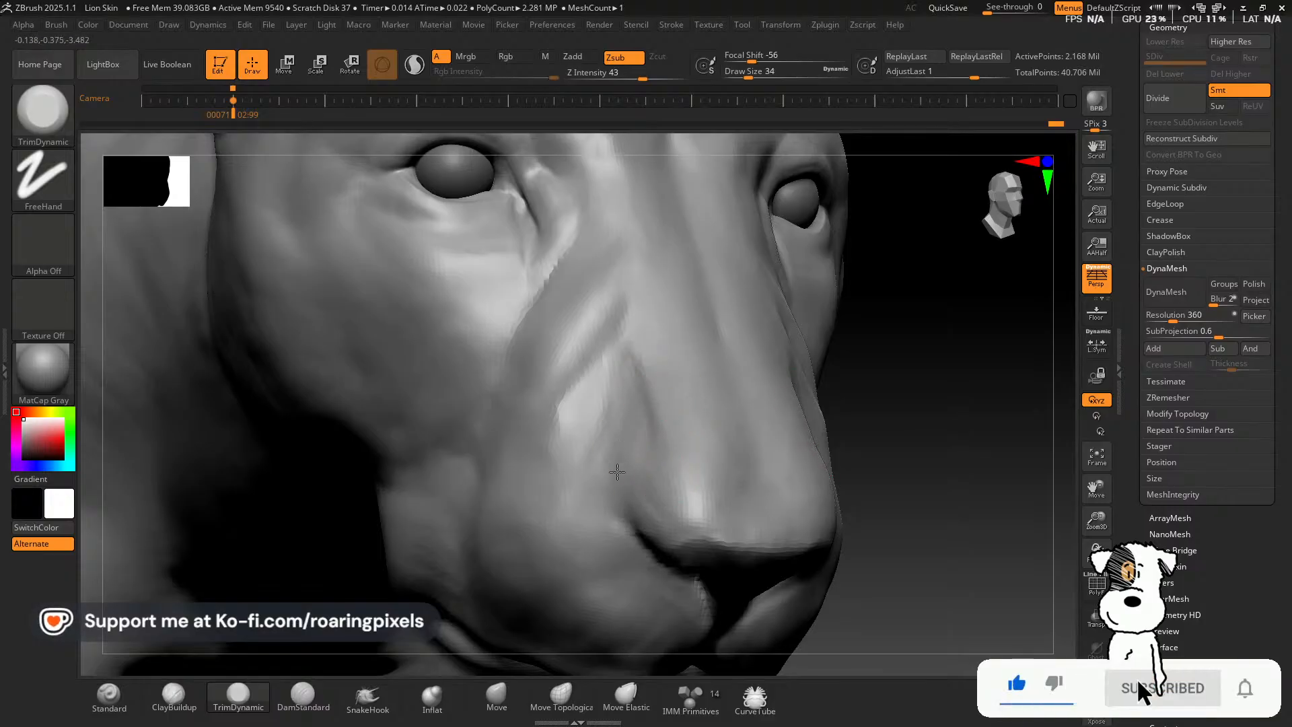
key(bracketright)
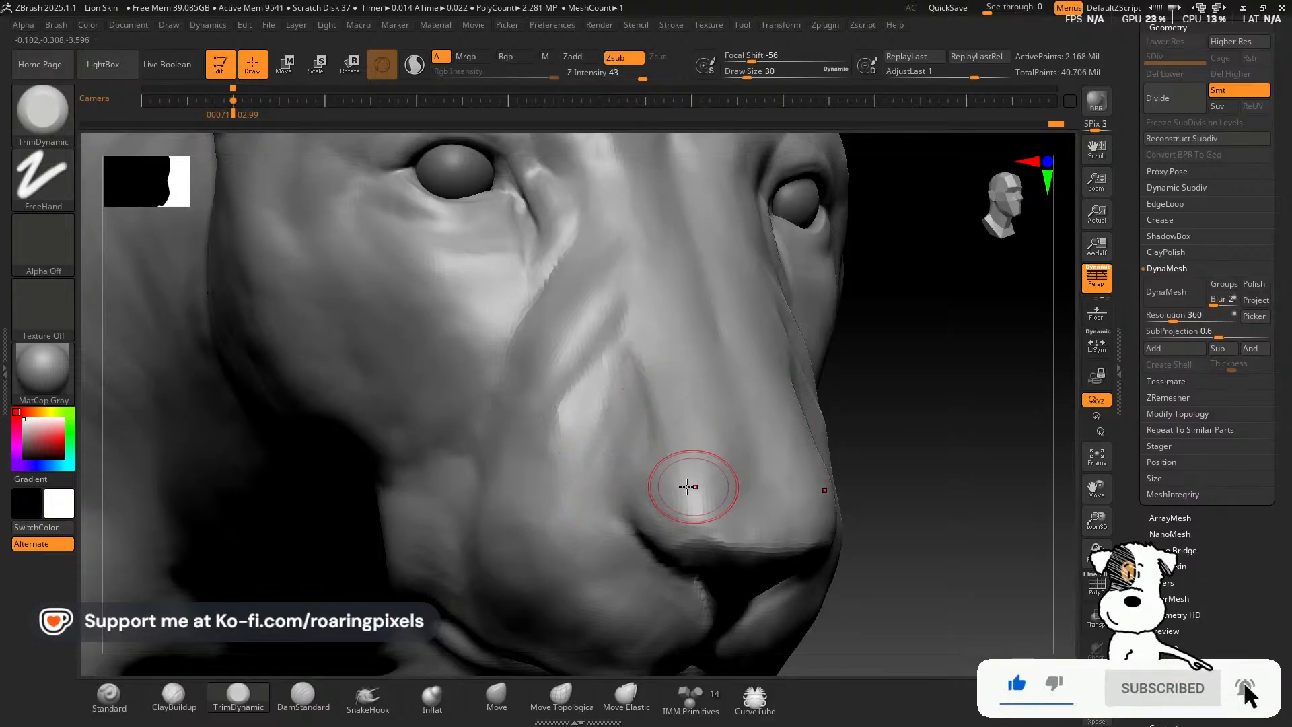
Examine the muzzle planes and tear duct grooves from both sides of the head, up close and from farther away.
drag(959, 450, 901, 443)
right_drag(901, 442, 857, 424)
mouse_move(856, 424)
mouse_down()
mouse_move(834, 417)
mouse_move(805, 459)
mouse_up()
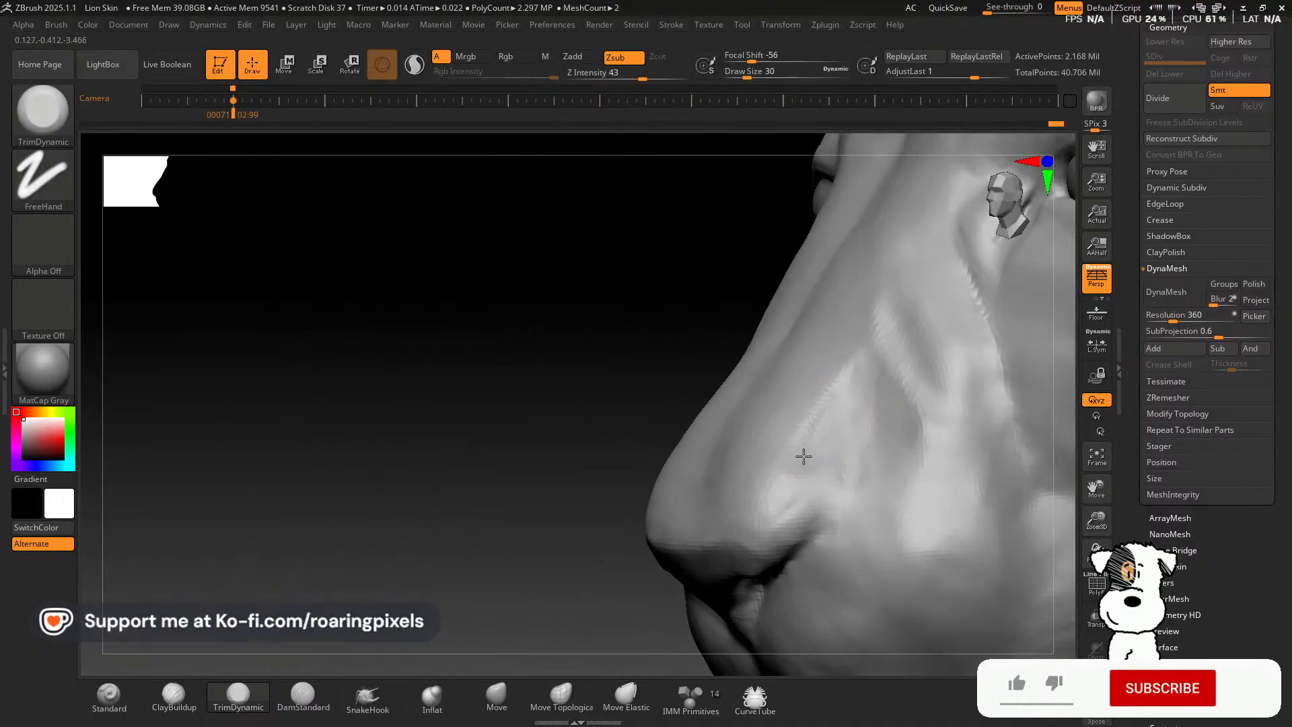
drag(1097, 519, 1097, 491)
drag(1097, 490, 904, 511)
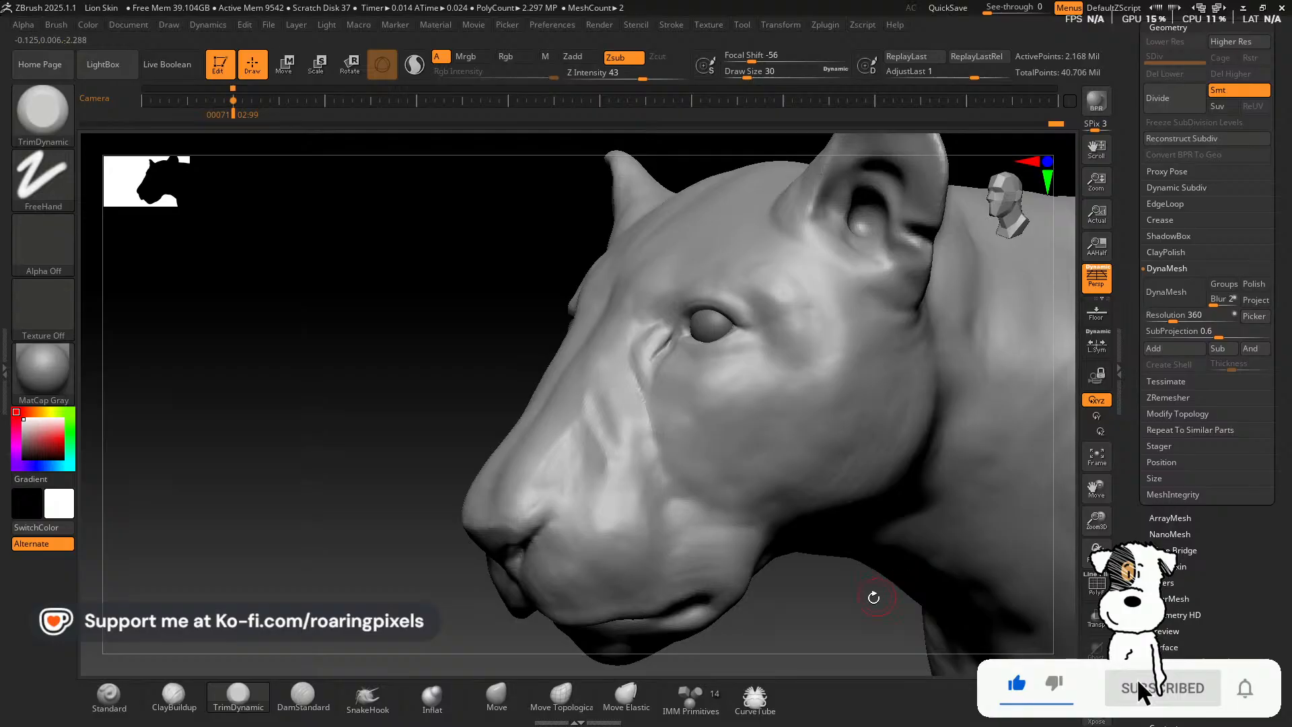
mouse_move(854, 608)
right_down()
mouse_move(861, 624)
mouse_move(987, 591)
right_up()
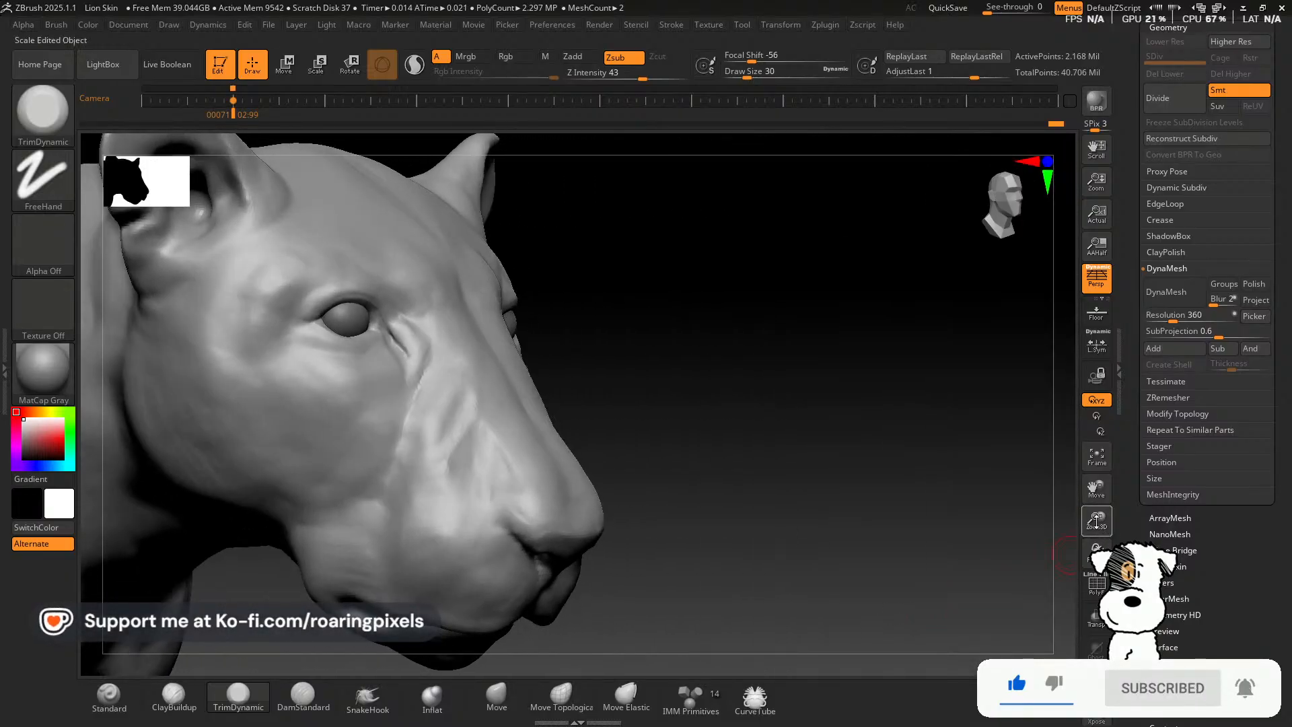
drag(1096, 522, 1097, 552)
drag(1097, 491, 1212, 542)
Trim the inner eye corner and the upper tear duct groove with TrimDynamic at draw size 18.
right_drag(975, 453, 924, 391)
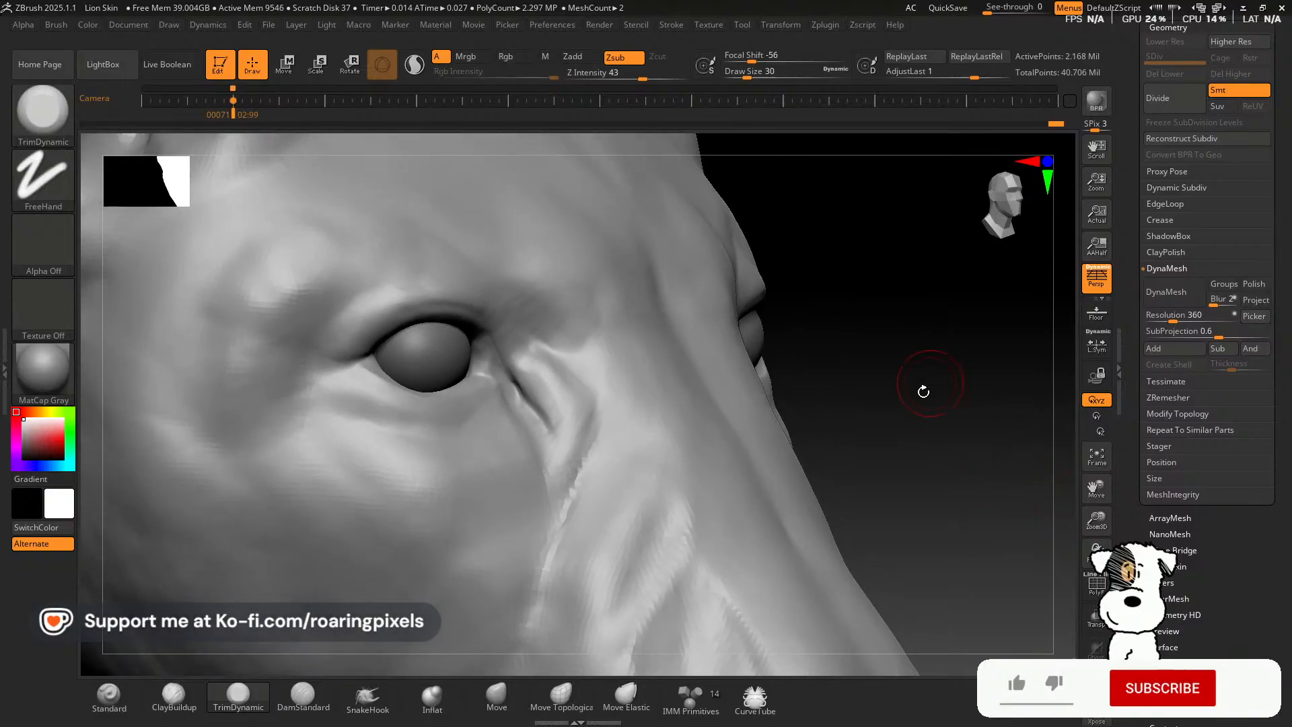
drag(529, 400, 523, 402)
key(bracketleft)
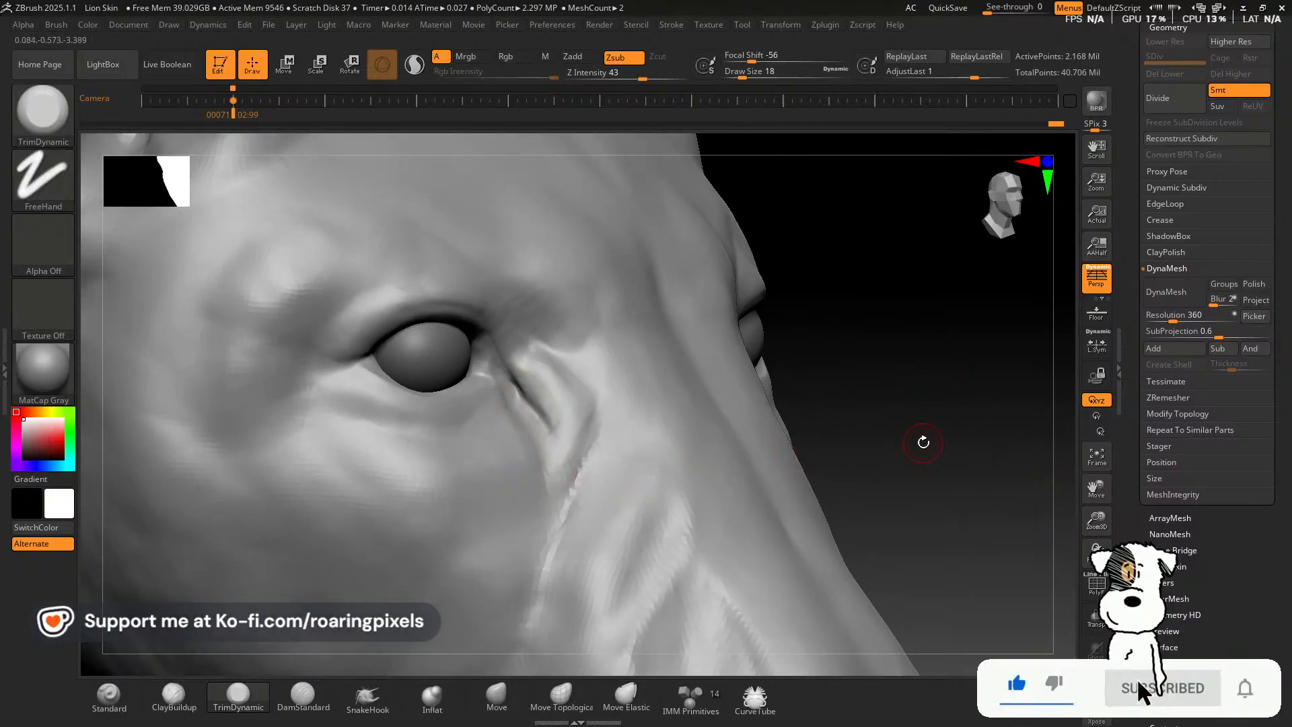
mouse_move(923, 443)
right_down()
mouse_move(915, 424)
mouse_move(871, 432)
mouse_move(866, 375)
mouse_move(880, 433)
mouse_move(911, 462)
right_up()
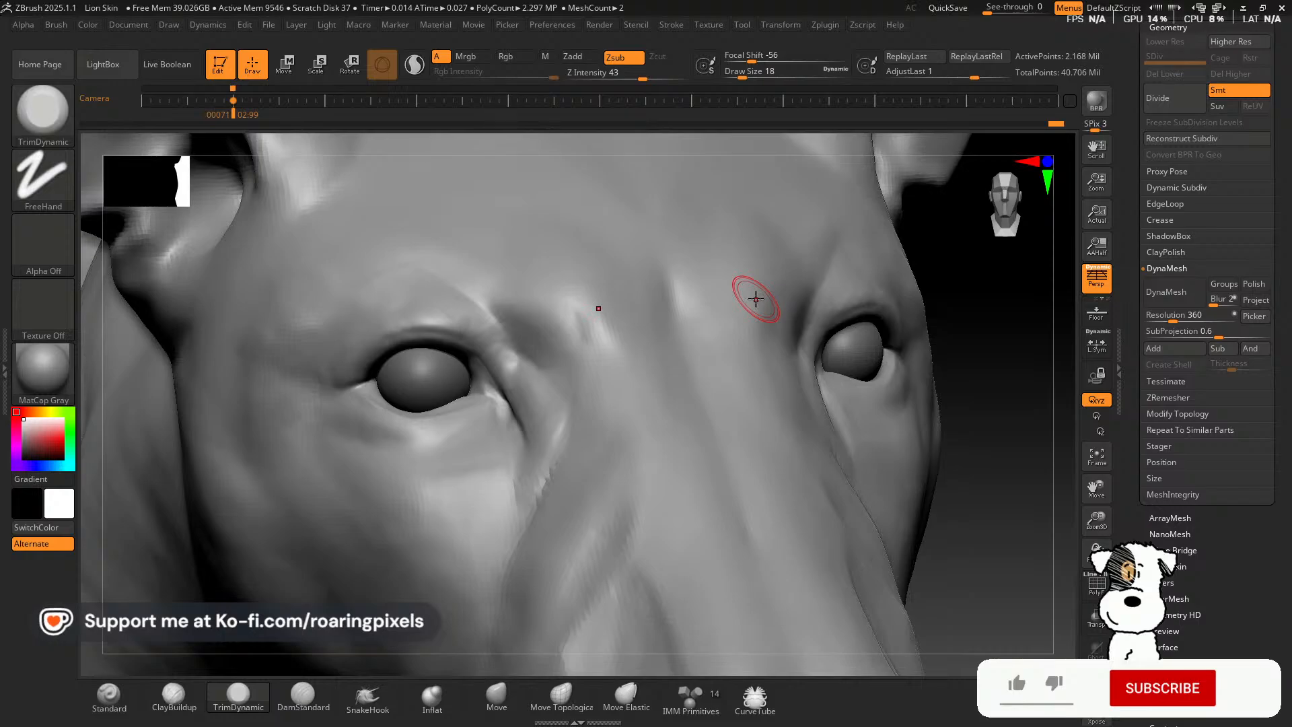
Build up the skin below the lower eyelid in side view with ClayBuildup at draw size 18.
drag(960, 523, 924, 448)
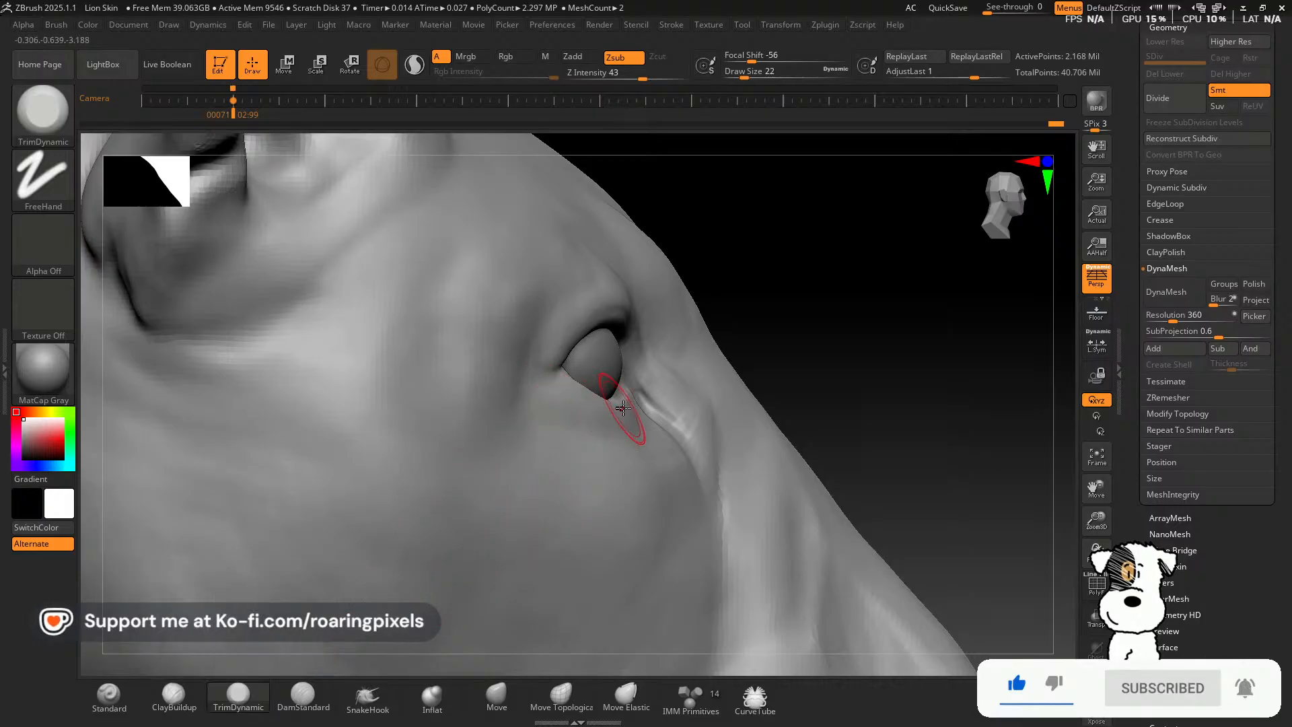
click(166, 707)
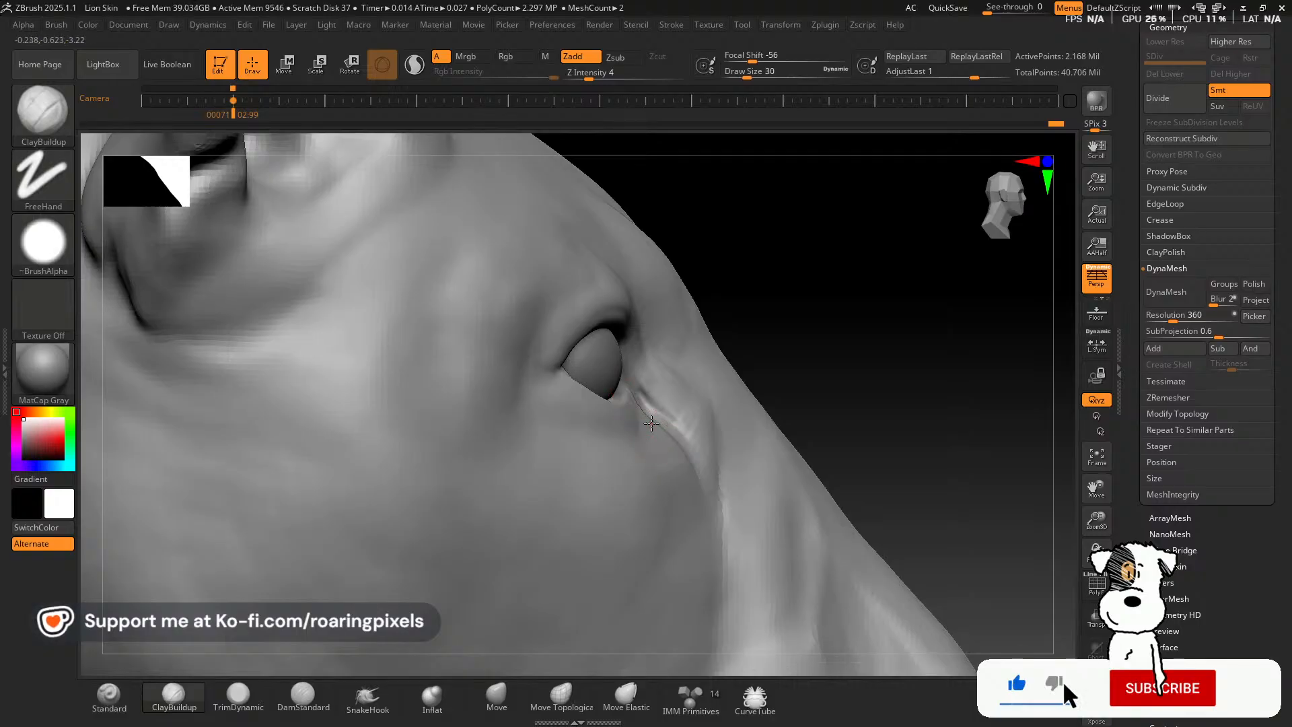
key(bracketleft)
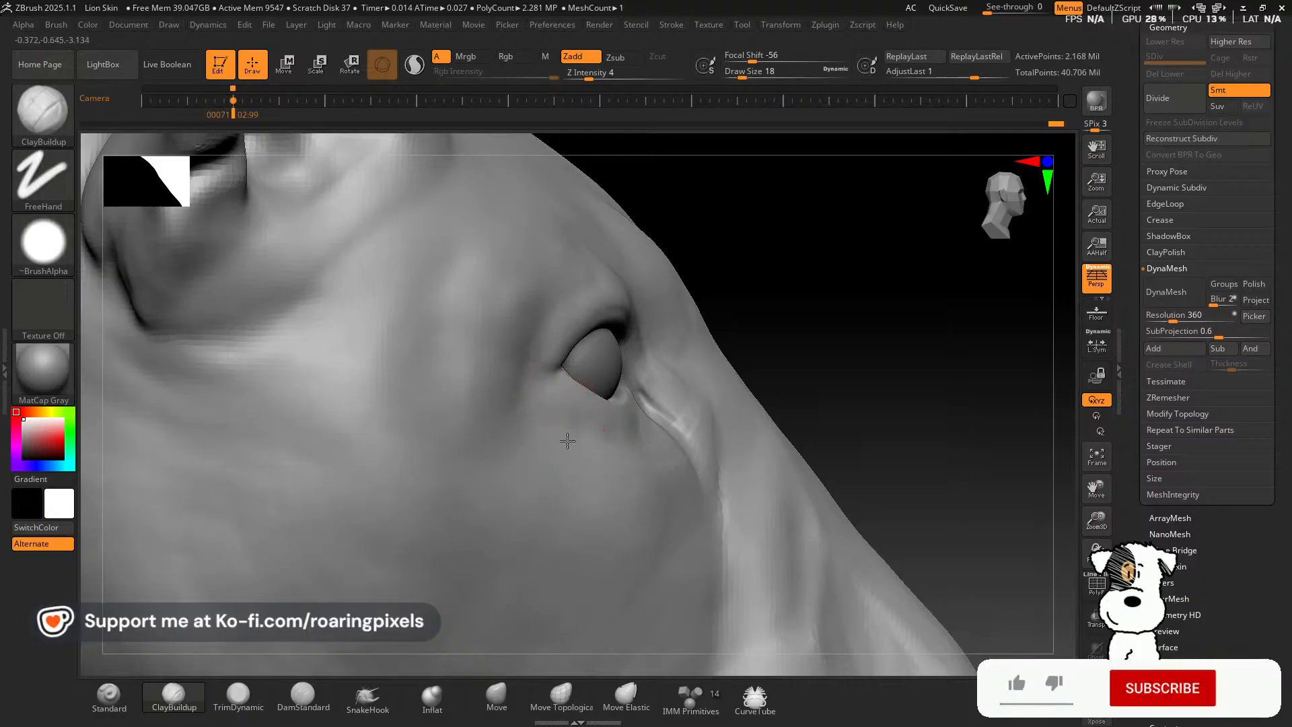
mouse_move(599, 444)
mouse_down()
mouse_move(586, 458)
mouse_move(572, 412)
mouse_up()
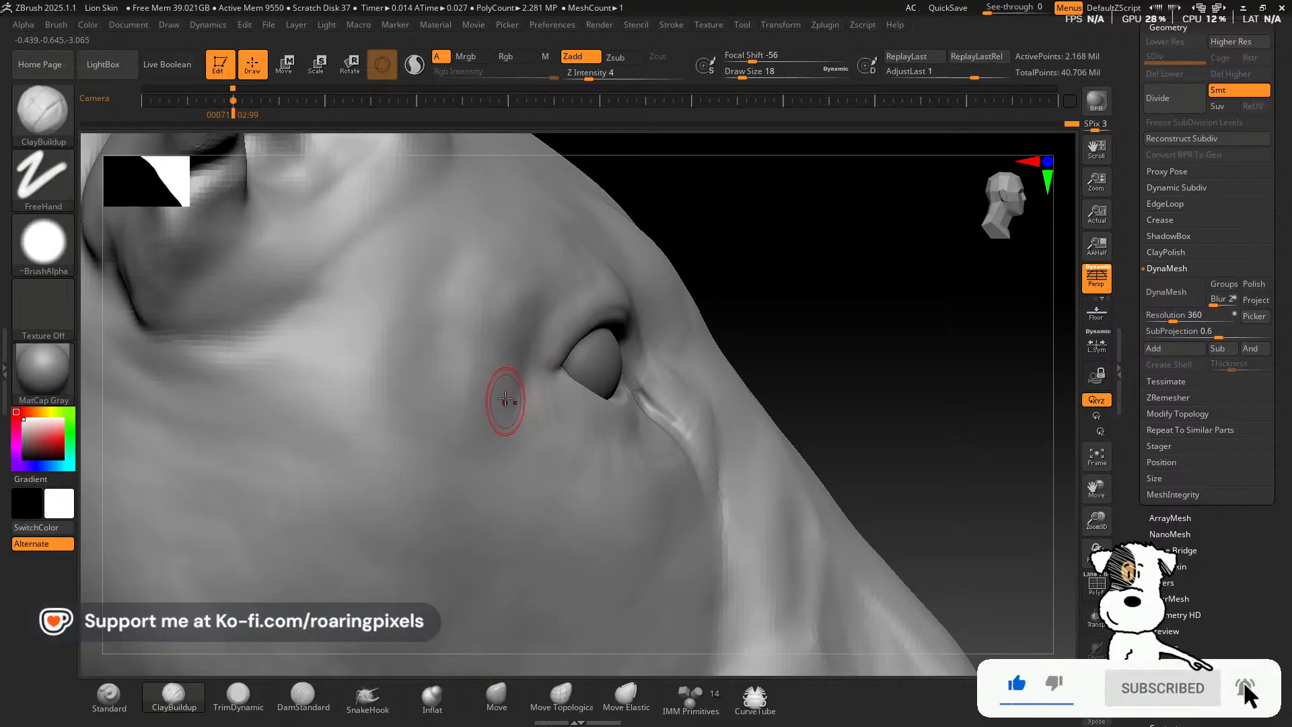
Undo the last stroke and build up the skin below the outer eye corner with ClayBuildup at draw size 22.
key(])
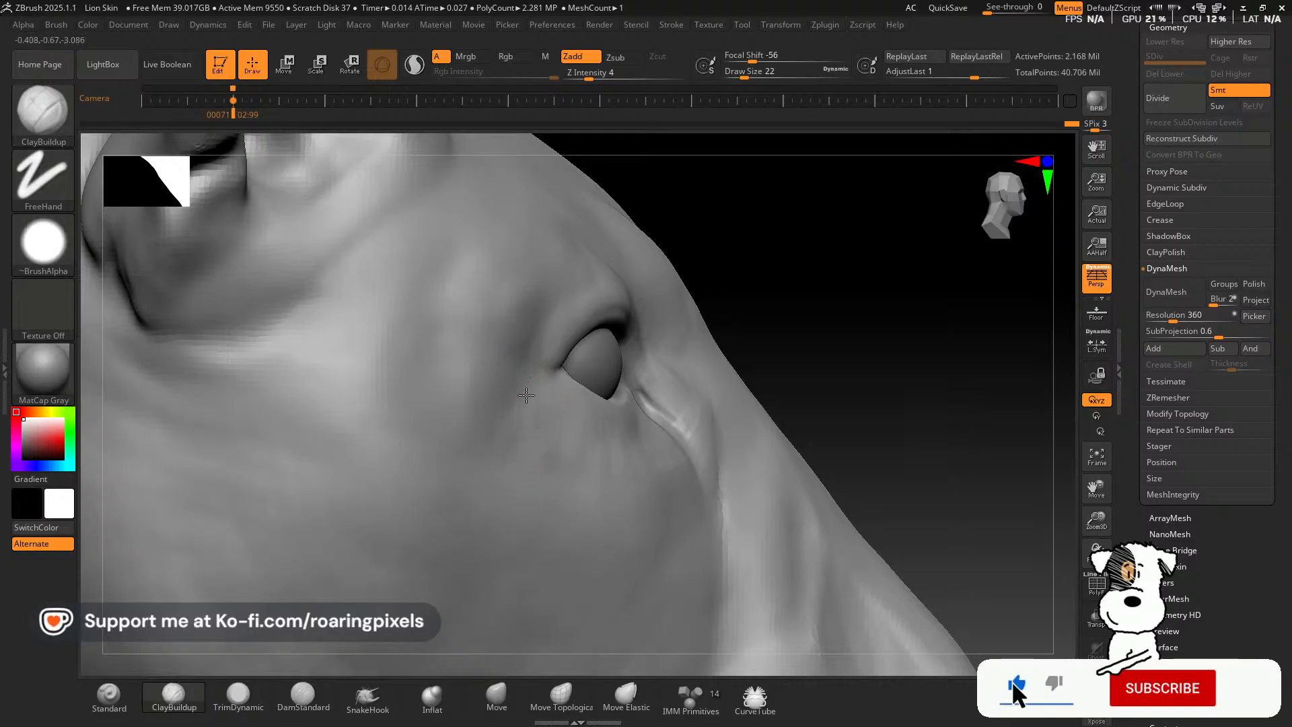
key(ctrl+z)
mouse_move(505, 420)
mouse_down()
mouse_move(527, 438)
mouse_move(577, 435)
mouse_move(531, 461)
mouse_up()
key(bracketright)
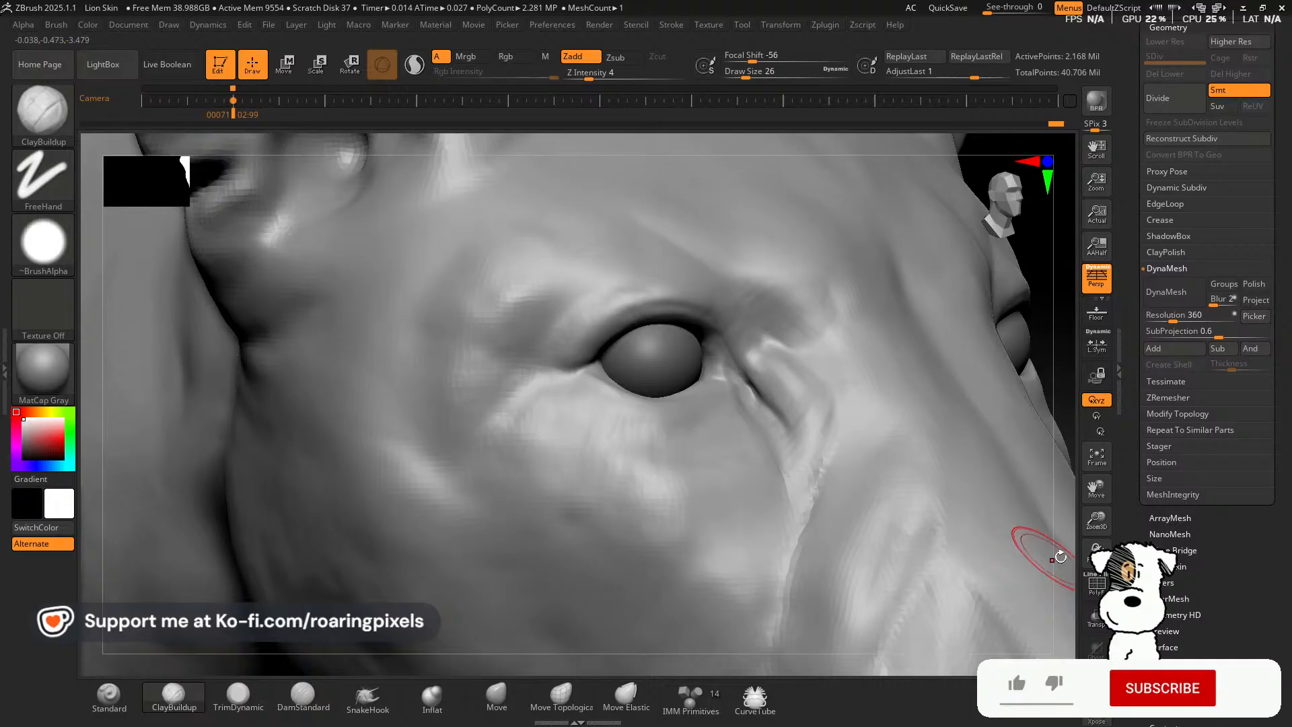
Inspect the mesh density around the eye with the polyframe shown, and hide the polyframe again.
mouse_move(1097, 550)
mouse_down()
mouse_move(1009, 551)
mouse_move(976, 525)
mouse_move(1091, 548)
mouse_move(1077, 542)
mouse_up()
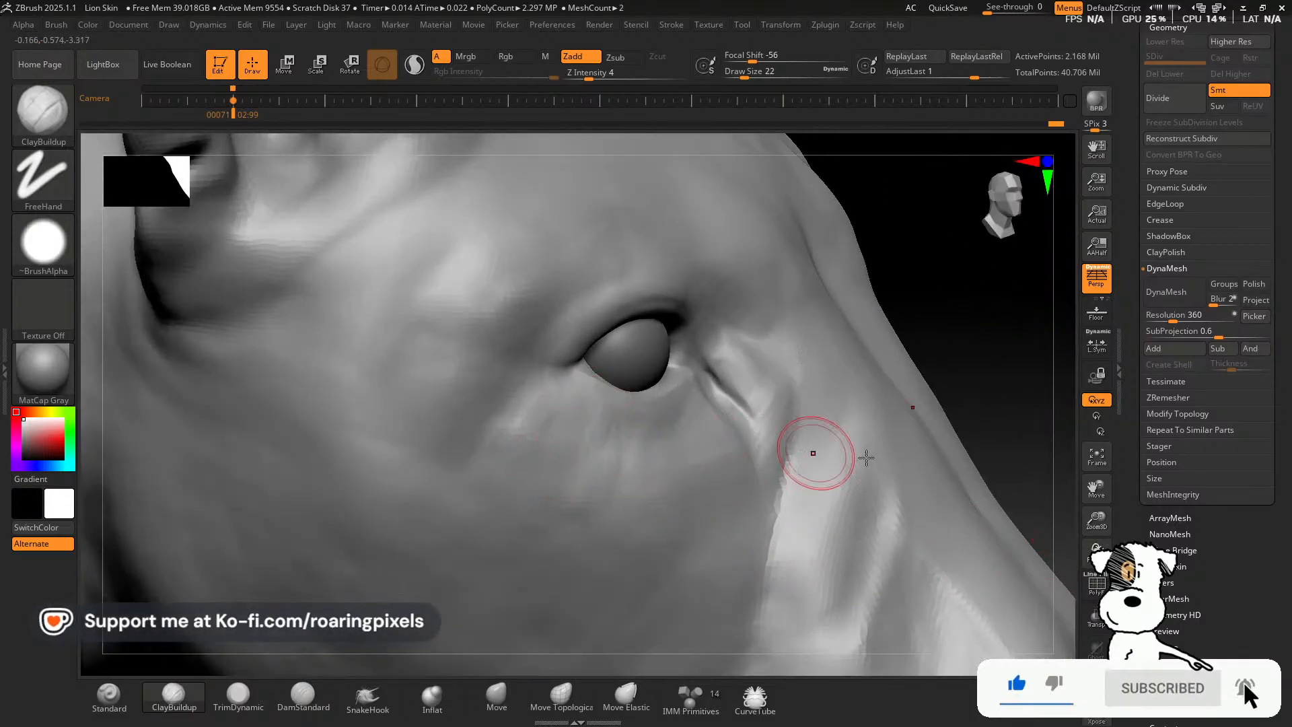
mouse_move(997, 341)
mouse_down()
mouse_move(954, 312)
mouse_move(996, 417)
mouse_up()
click(1097, 586)
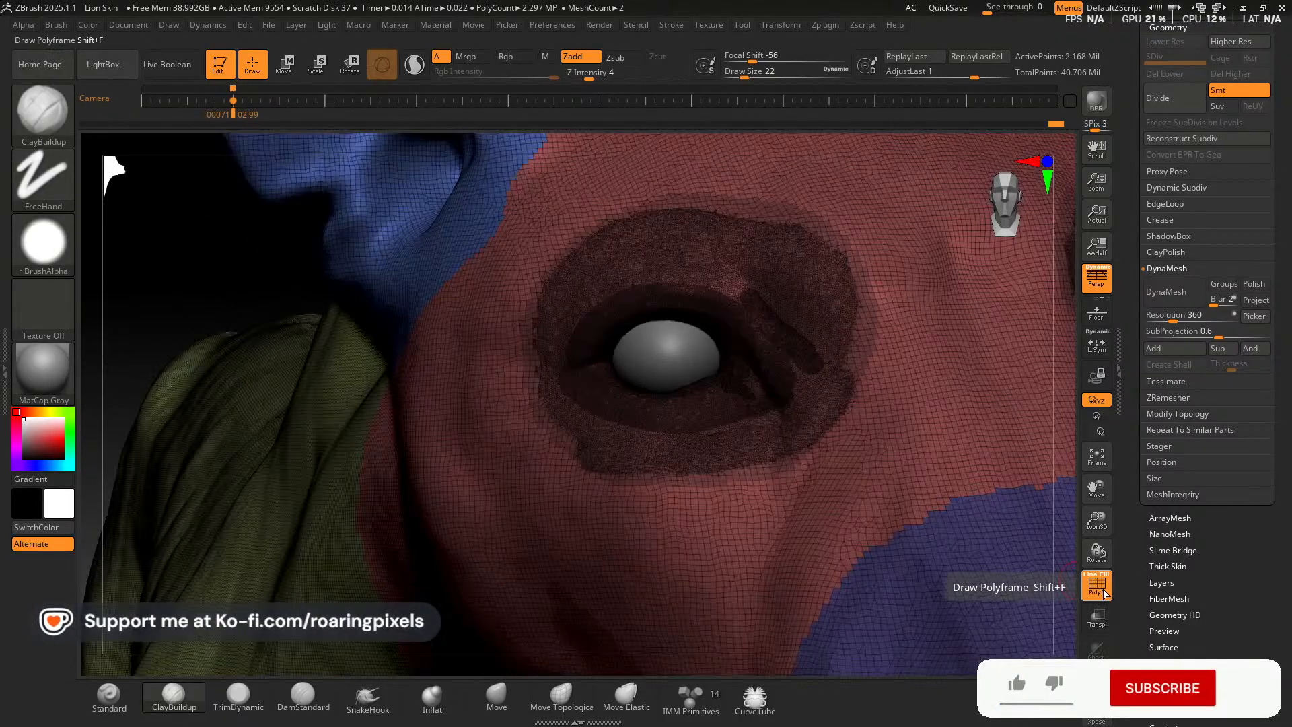
click(1097, 586)
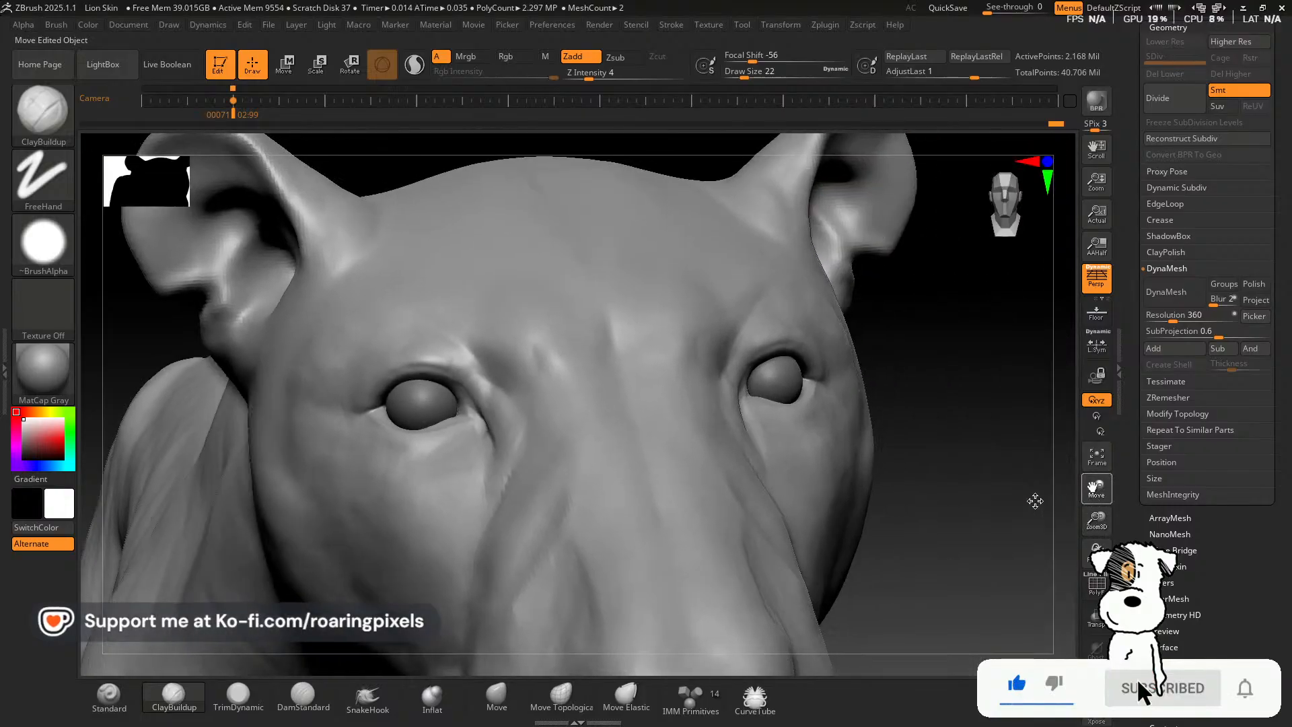
Flatten the skin below the inner eye corner in front view with TrimDynamic at draw size 22.
mouse_move(945, 471)
mouse_down()
mouse_move(935, 529)
mouse_move(943, 456)
mouse_move(994, 326)
mouse_up()
drag(970, 453, 969, 479)
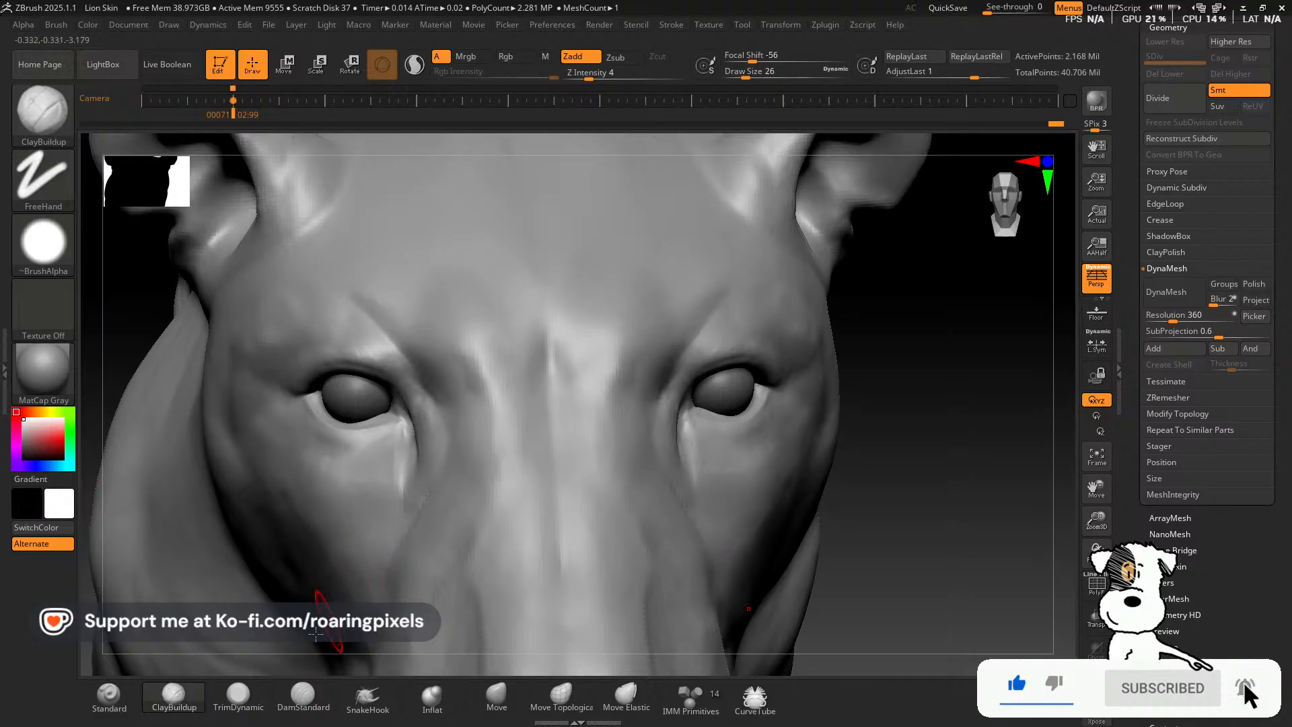
click(238, 697)
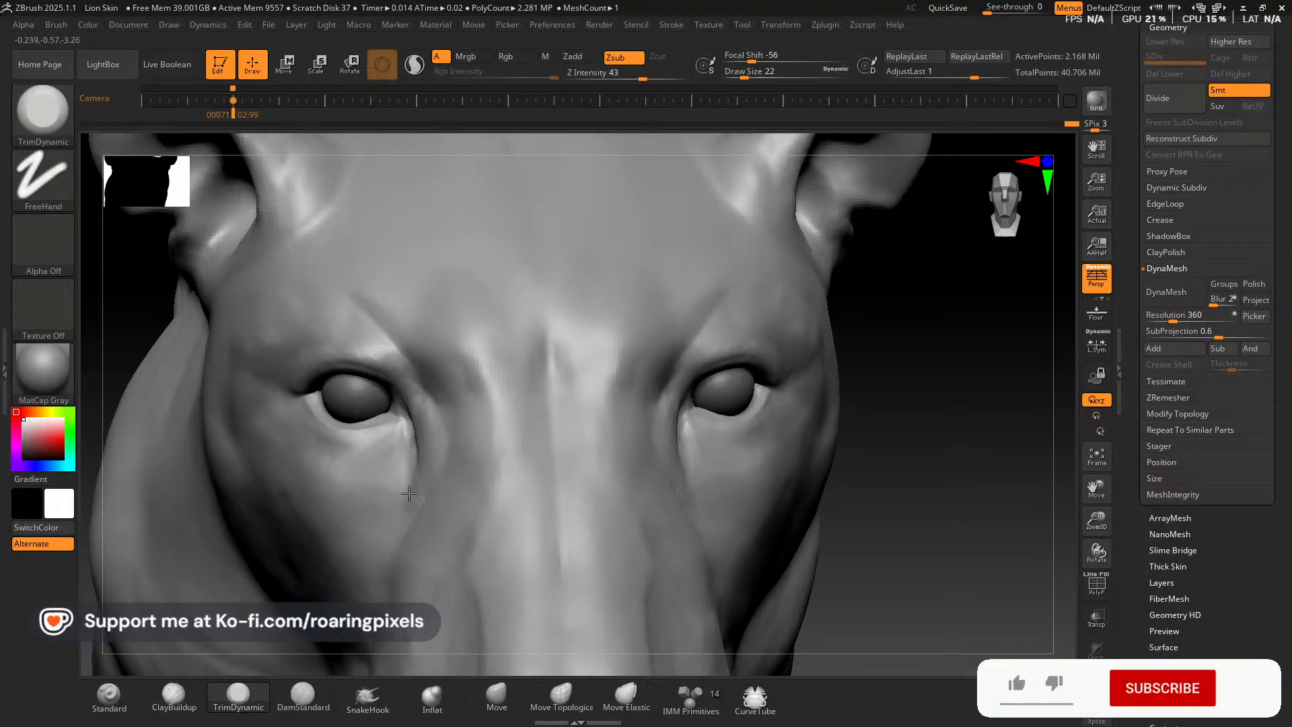
Reshape the edges of the tear duct groove in close-up with the Move brush at draw size 14.
drag(906, 548, 869, 541)
drag(1096, 520, 1098, 548)
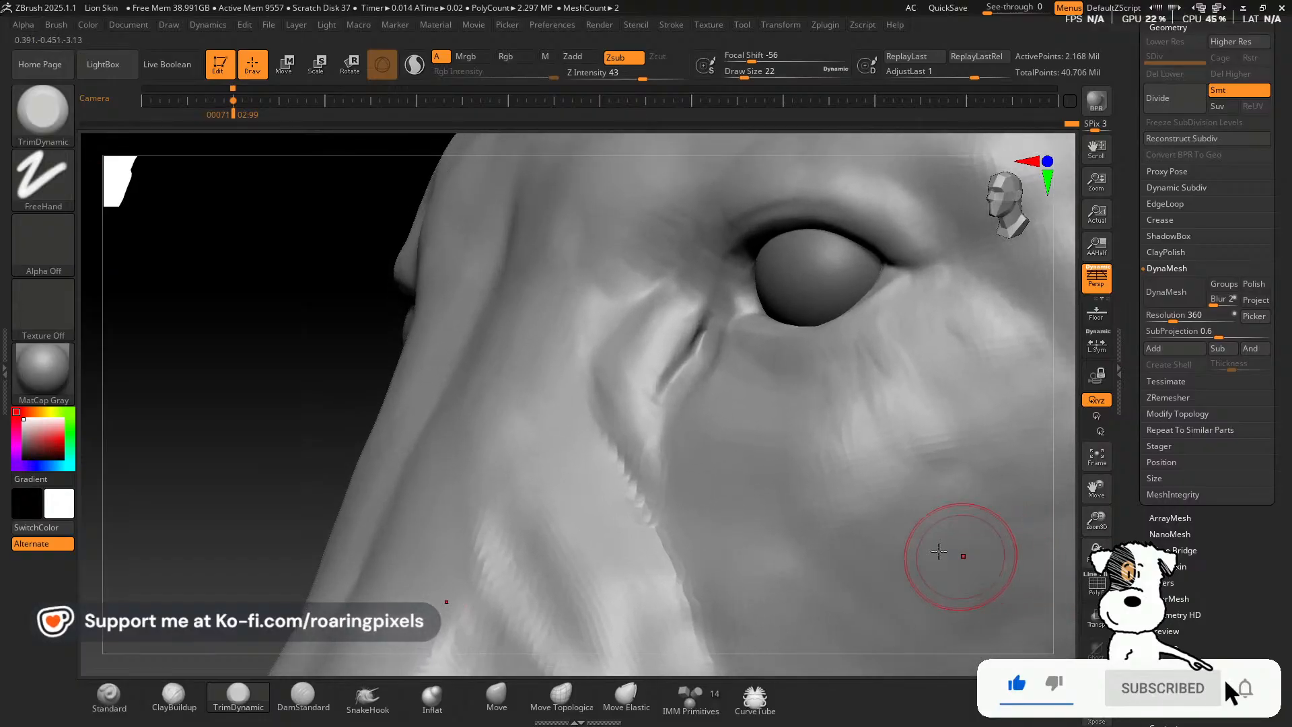
key(bracketright)
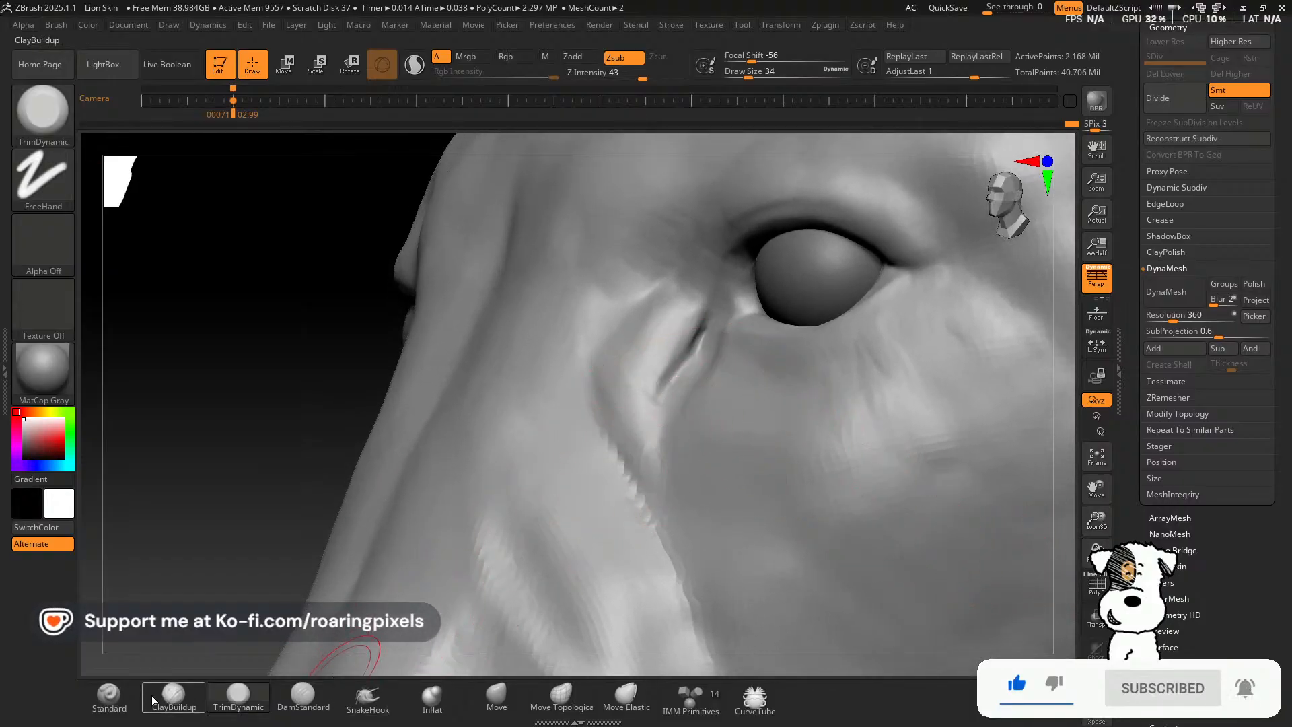
click(496, 697)
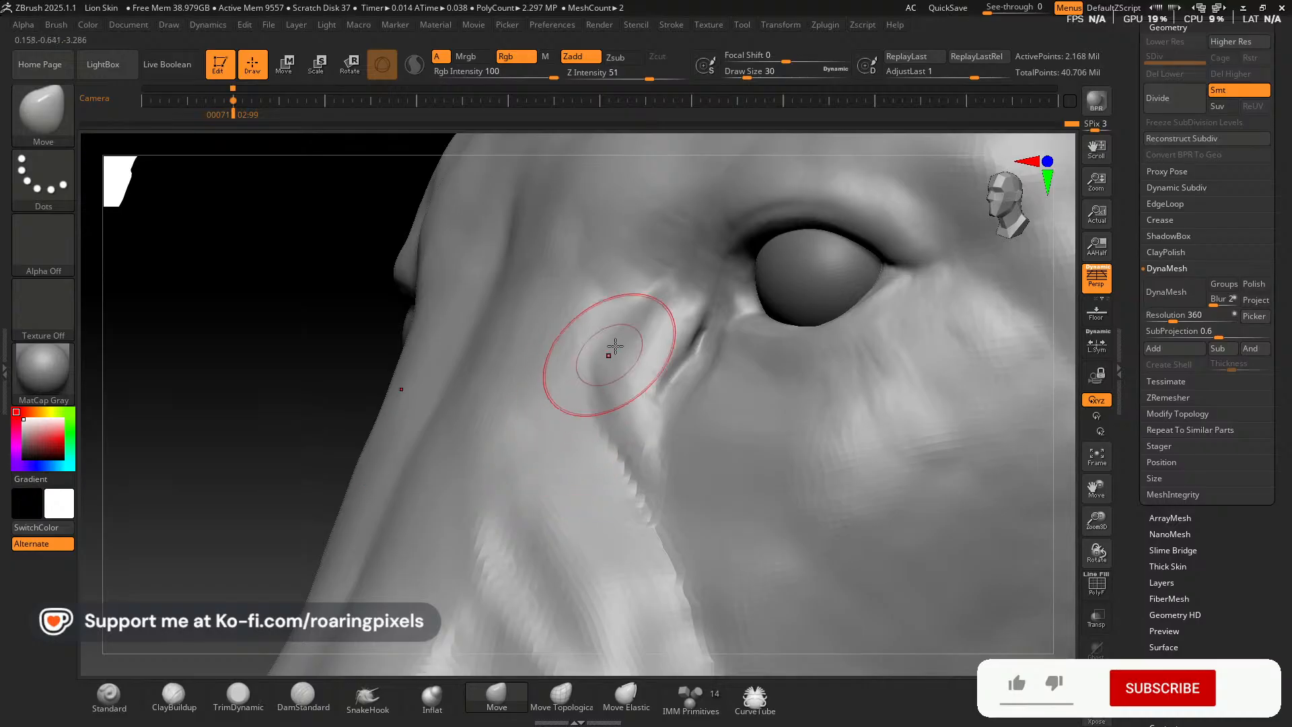
key(bracketleft)
key(bracketleft)
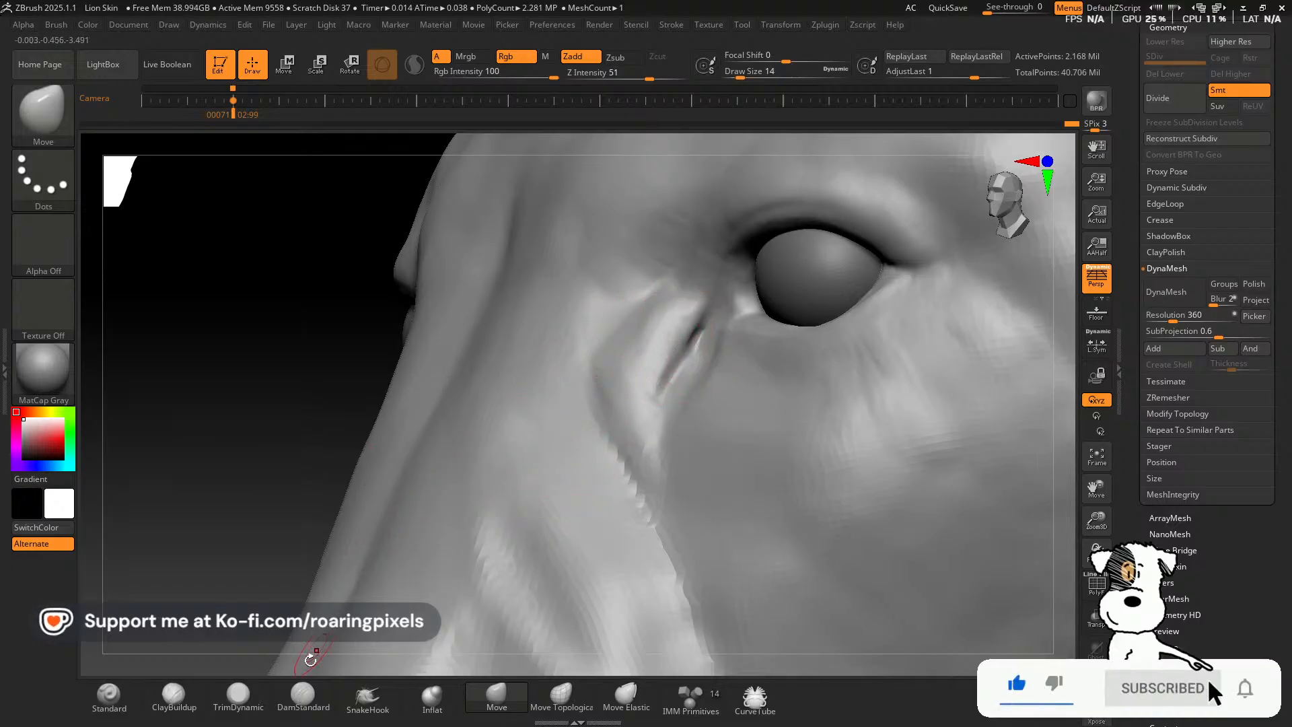
Trim and soften the edges of the tear duct groove below the inner eye corner with TrimDynamic at draw size 14.
click(239, 694)
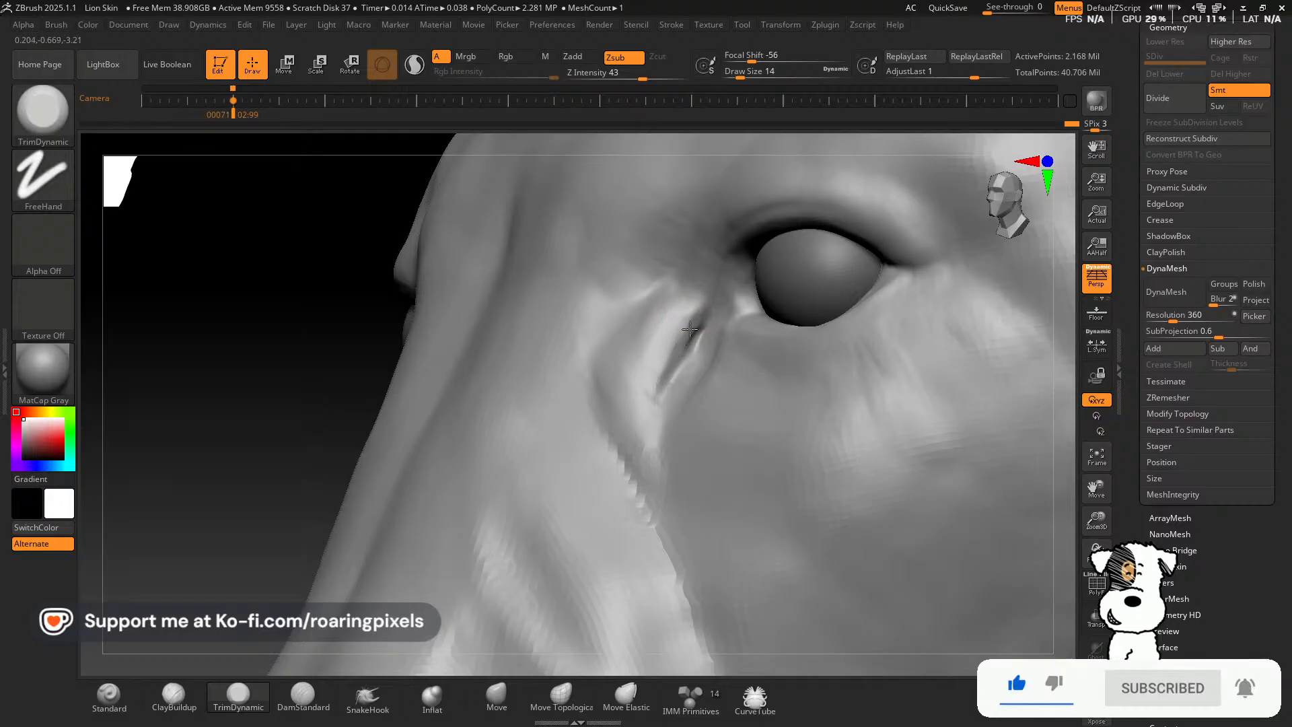
key(shift)
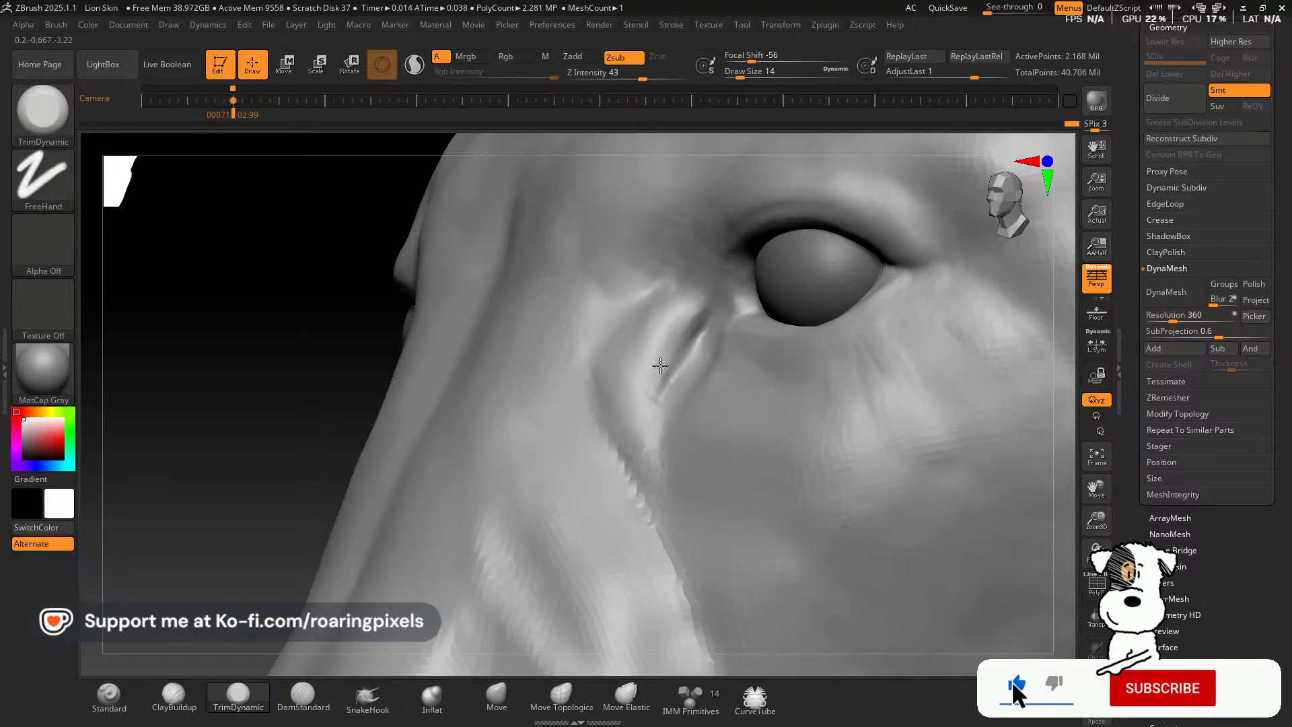
drag(675, 323, 657, 361)
drag(684, 298, 644, 370)
drag(698, 334, 666, 381)
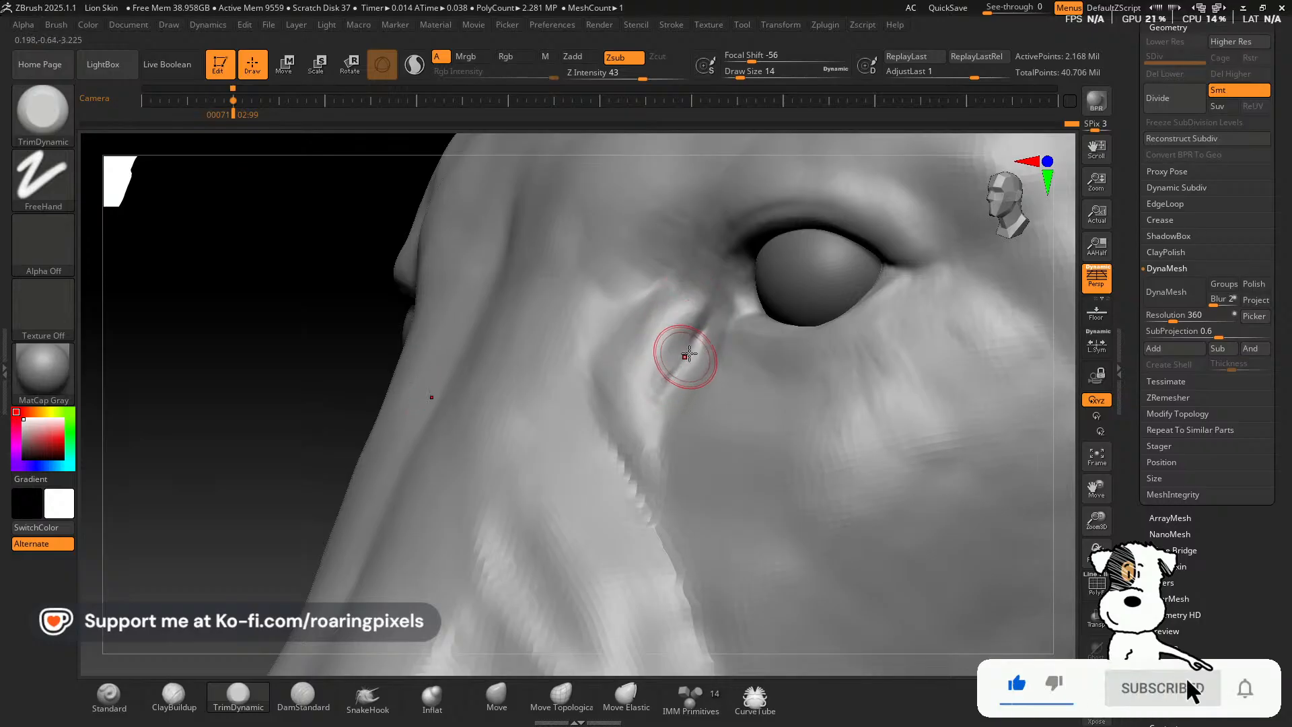
drag(700, 331, 669, 374)
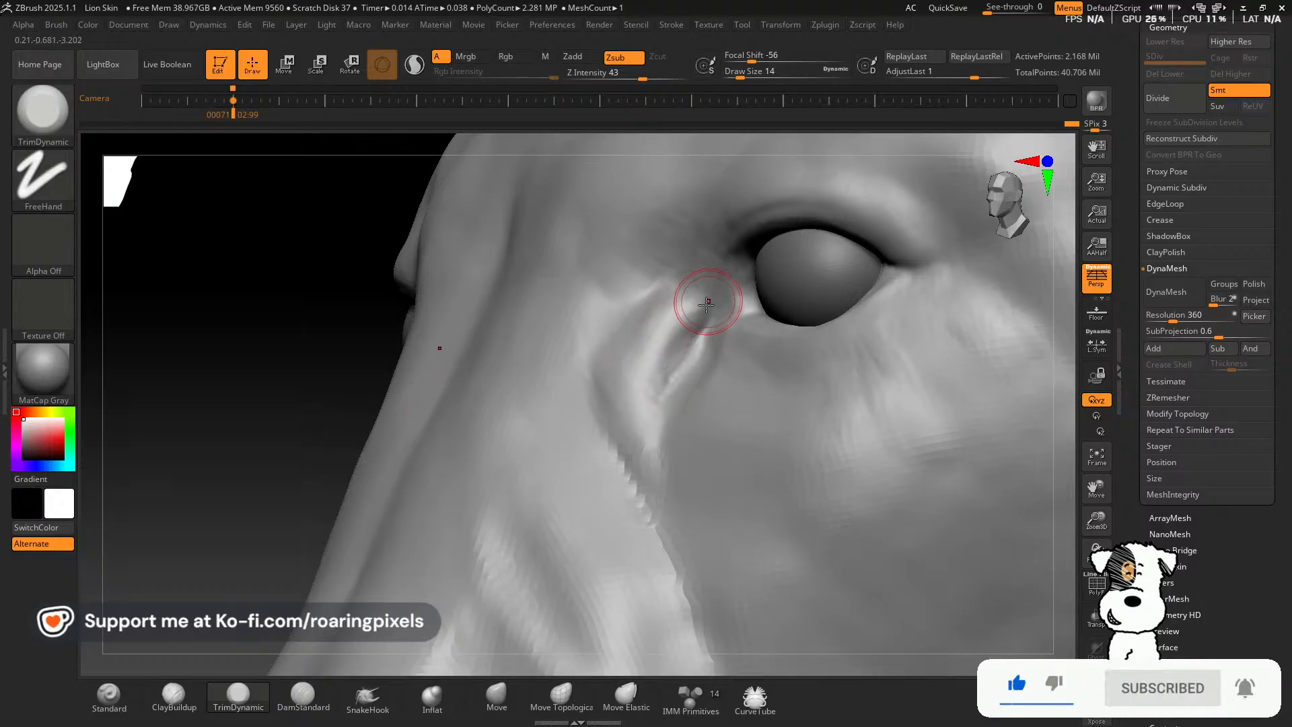
drag(705, 303, 650, 372)
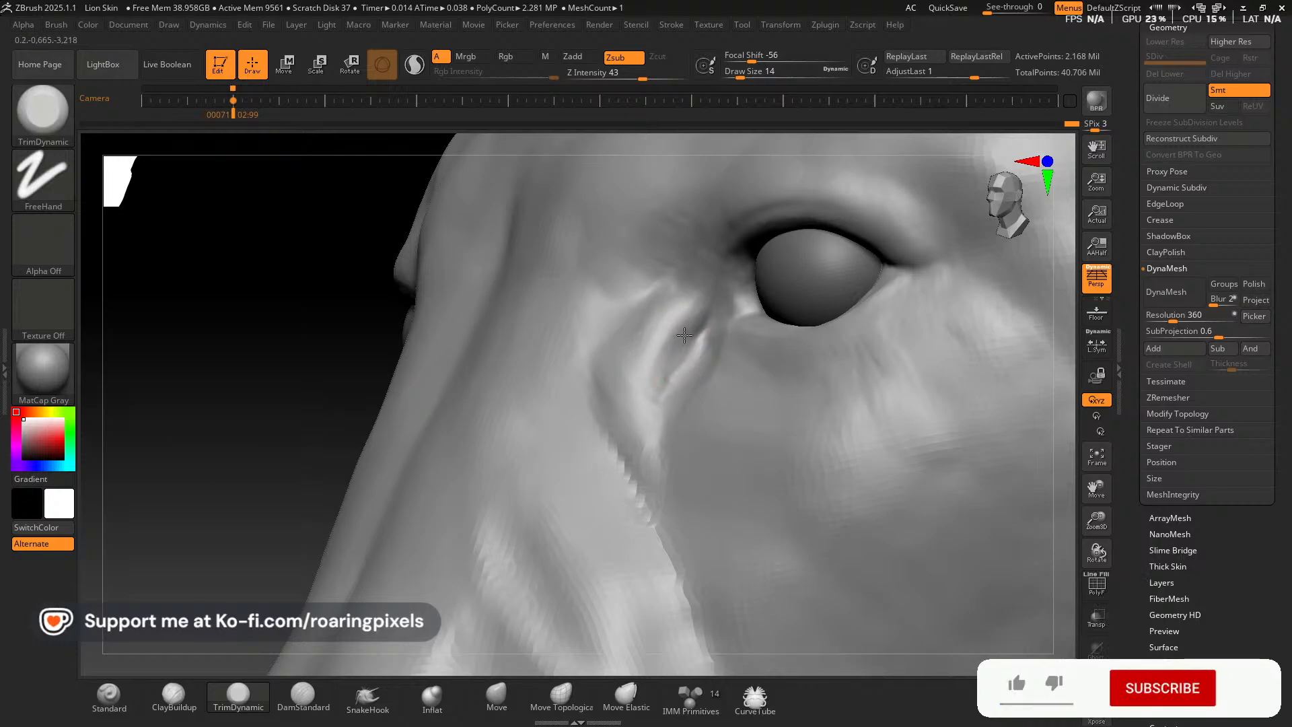
Refine the lower part of the tear duct groove with ClayBuildup at draw size 9.
mouse_move(258, 364)
mouse_down()
mouse_move(296, 400)
mouse_move(268, 384)
mouse_up()
click(174, 697)
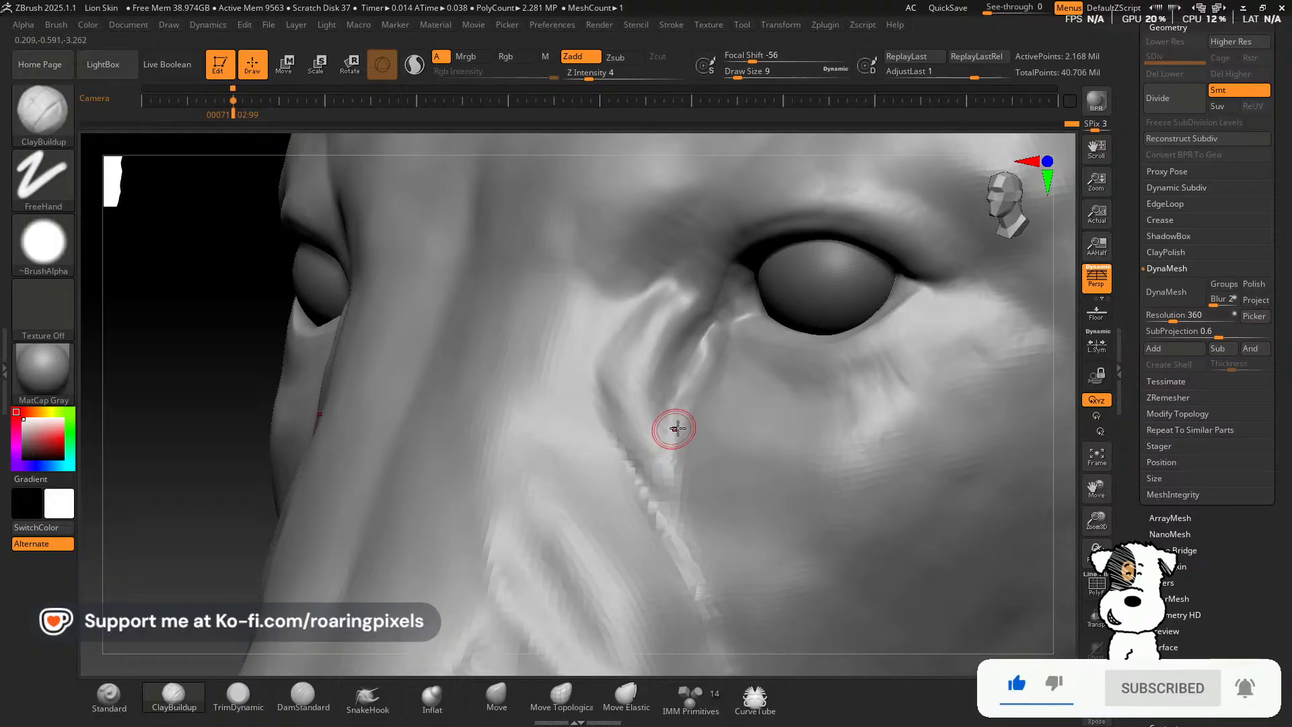
drag(1096, 521, 1033, 477)
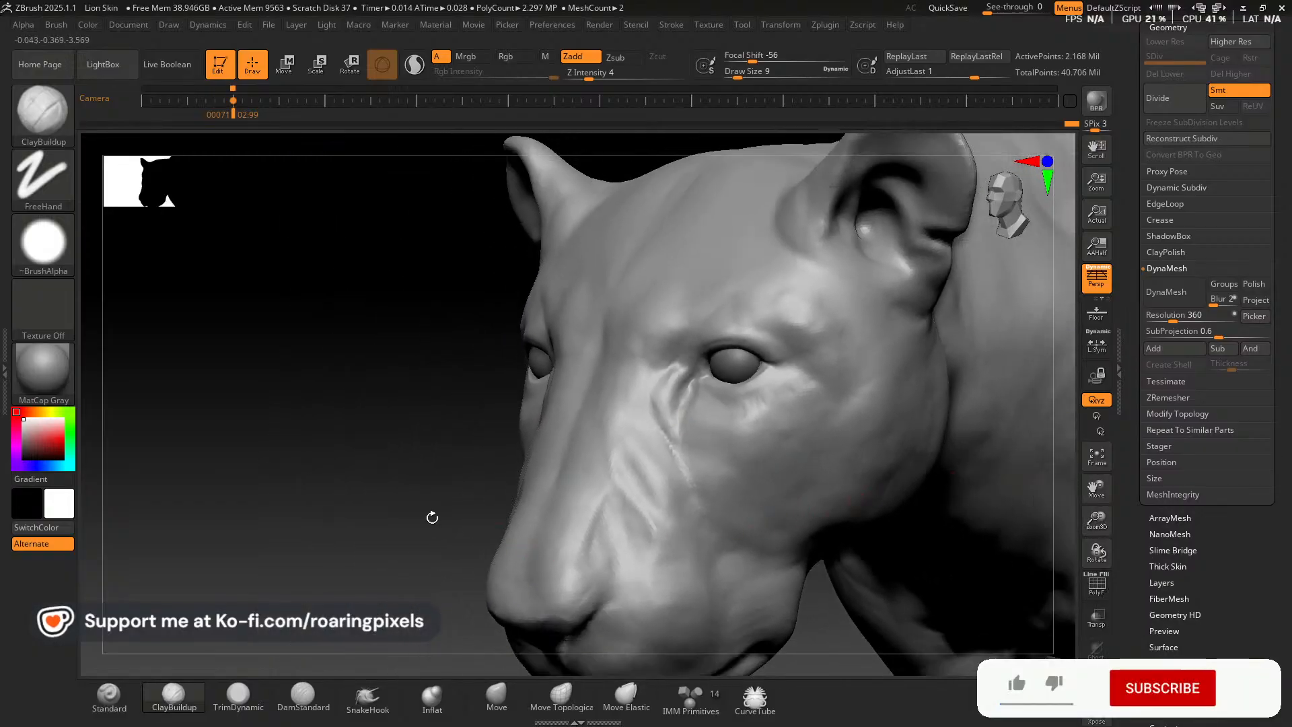
Inspect the face and muzzle from the front, from three-quarter view and in side profile.
drag(432, 517, 888, 496)
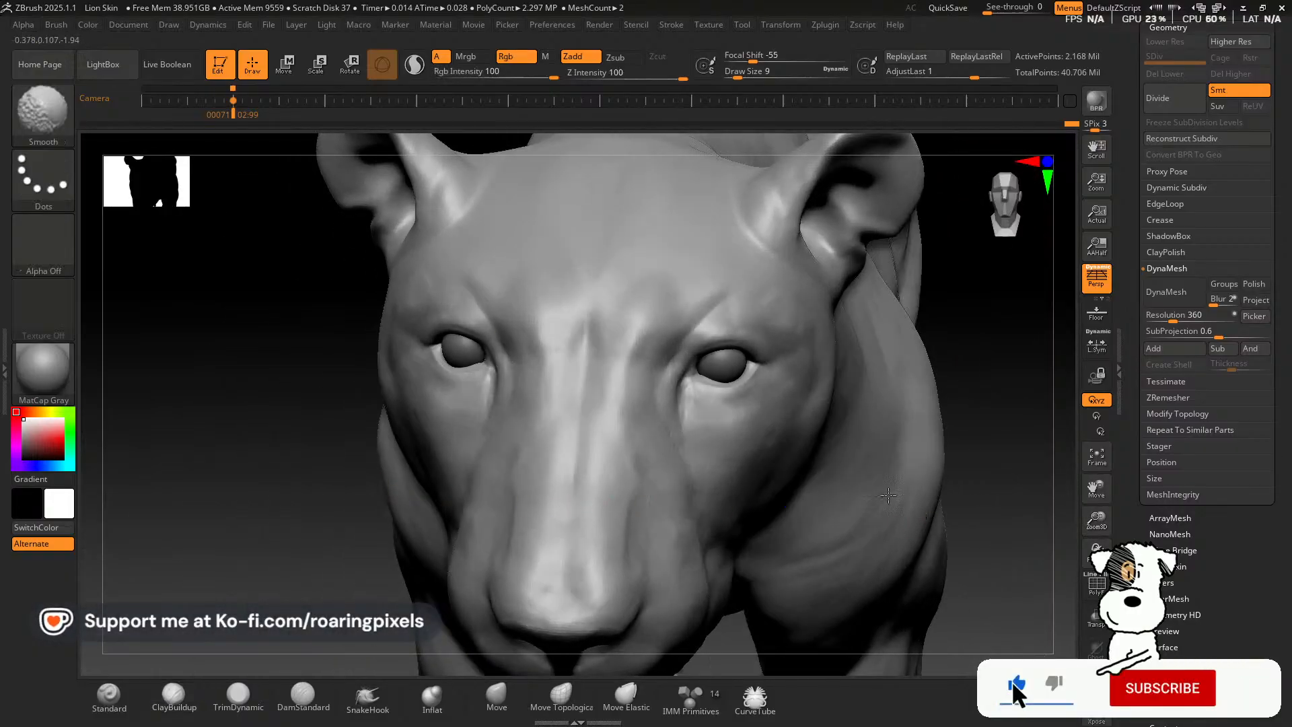
shift+drag(993, 366, 1053, 476)
drag(1097, 520, 965, 496)
drag(1096, 520, 1101, 547)
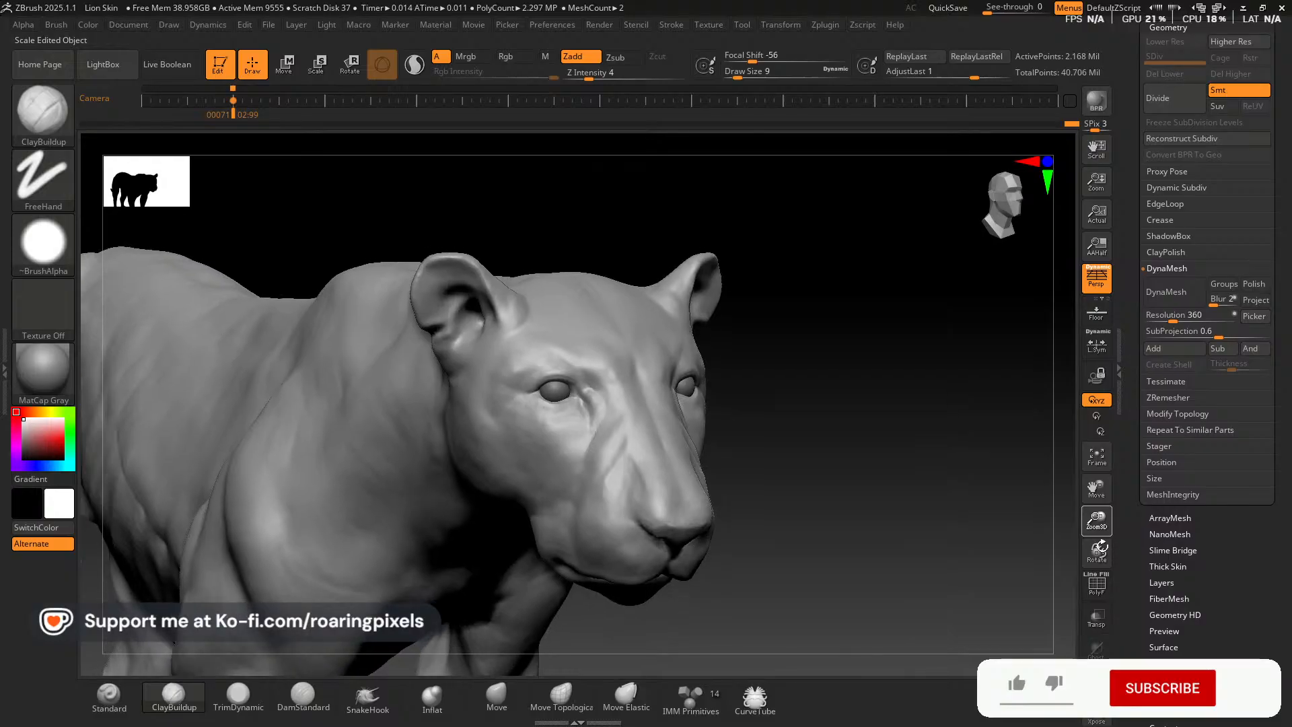
drag(912, 539, 1011, 551)
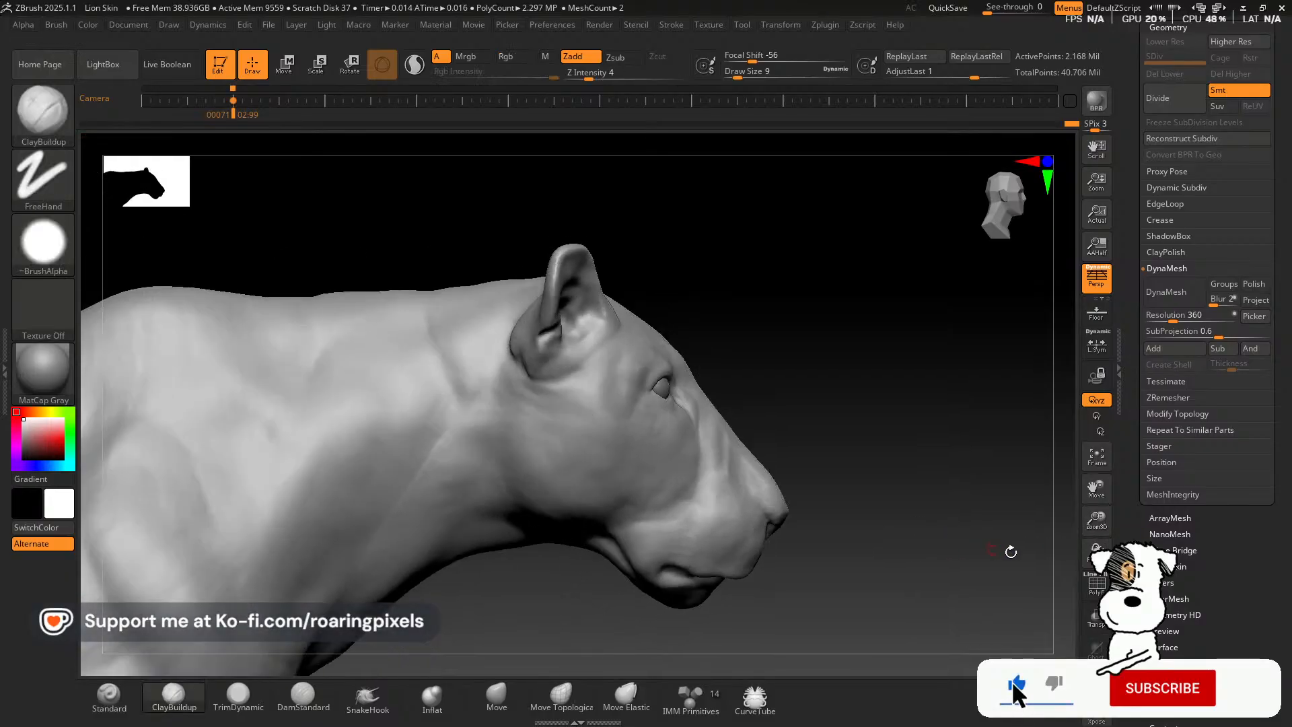
drag(1096, 519, 1102, 549)
Build up the side of the muzzle below the inner eye corner with ClayBuildup at draw size 34, then 30.
drag(972, 446, 931, 471)
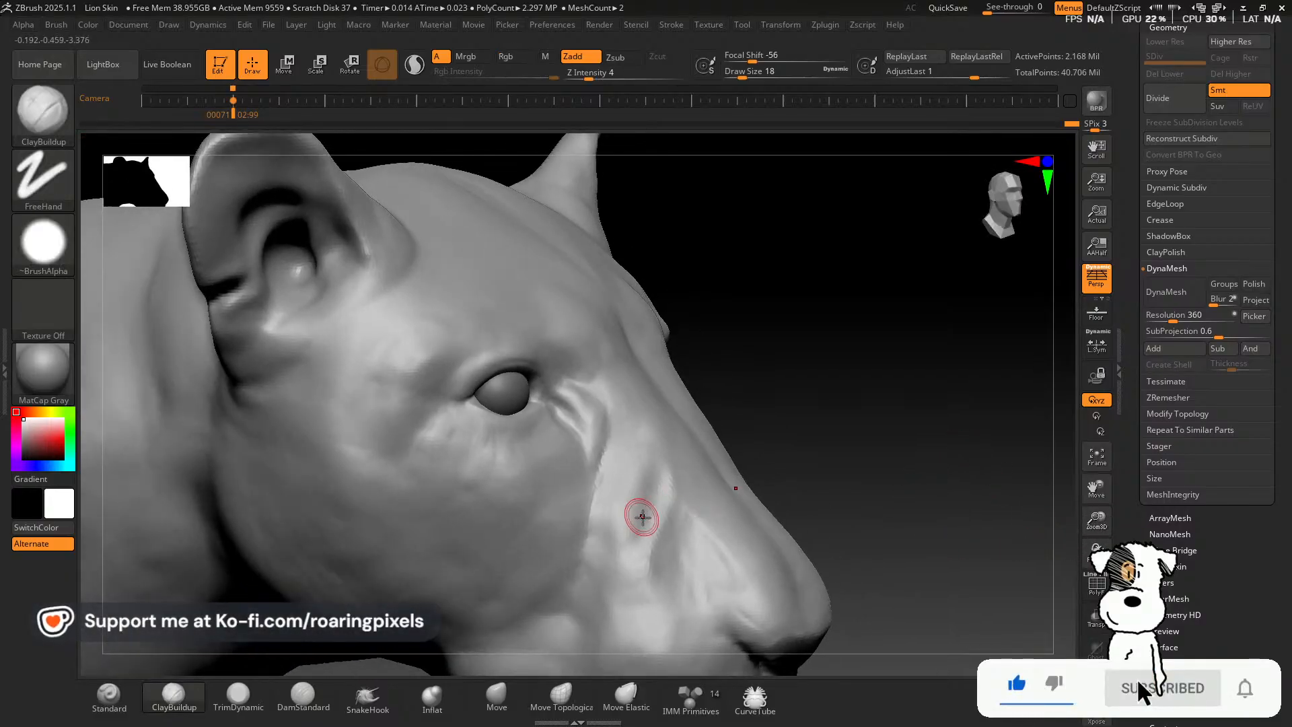
key(bracketright)
drag(651, 479, 634, 563)
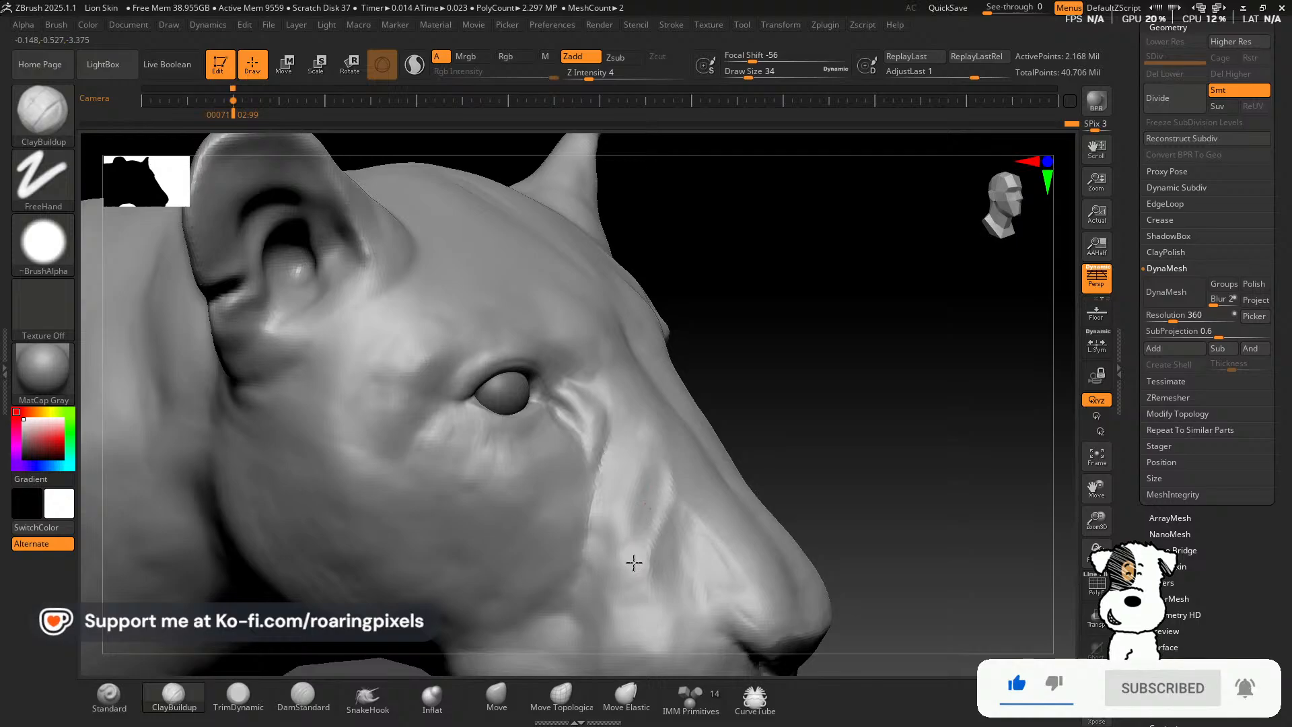
mouse_move(631, 498)
mouse_down()
mouse_move(595, 574)
mouse_move(593, 516)
mouse_up()
drag(836, 369, 780, 377)
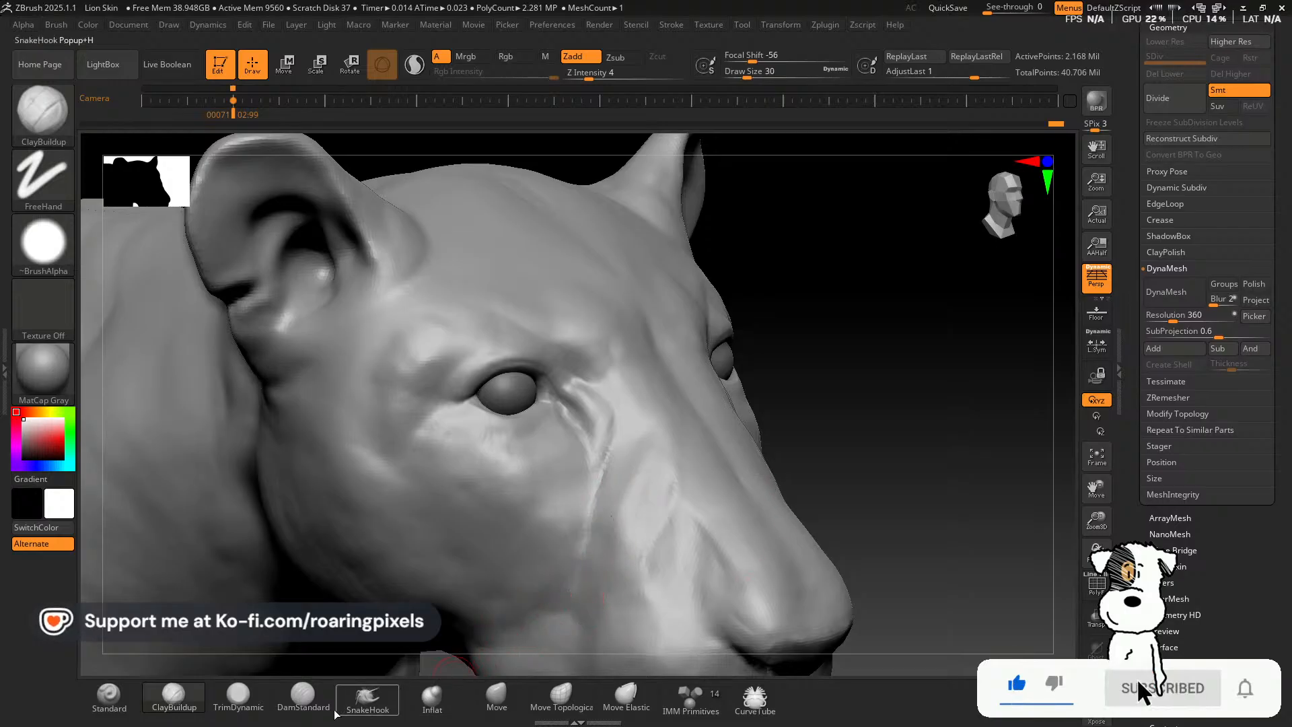
Flatten and smooth the built-up muzzle side below the tear duct with TrimDynamic at draw size 30.
click(244, 700)
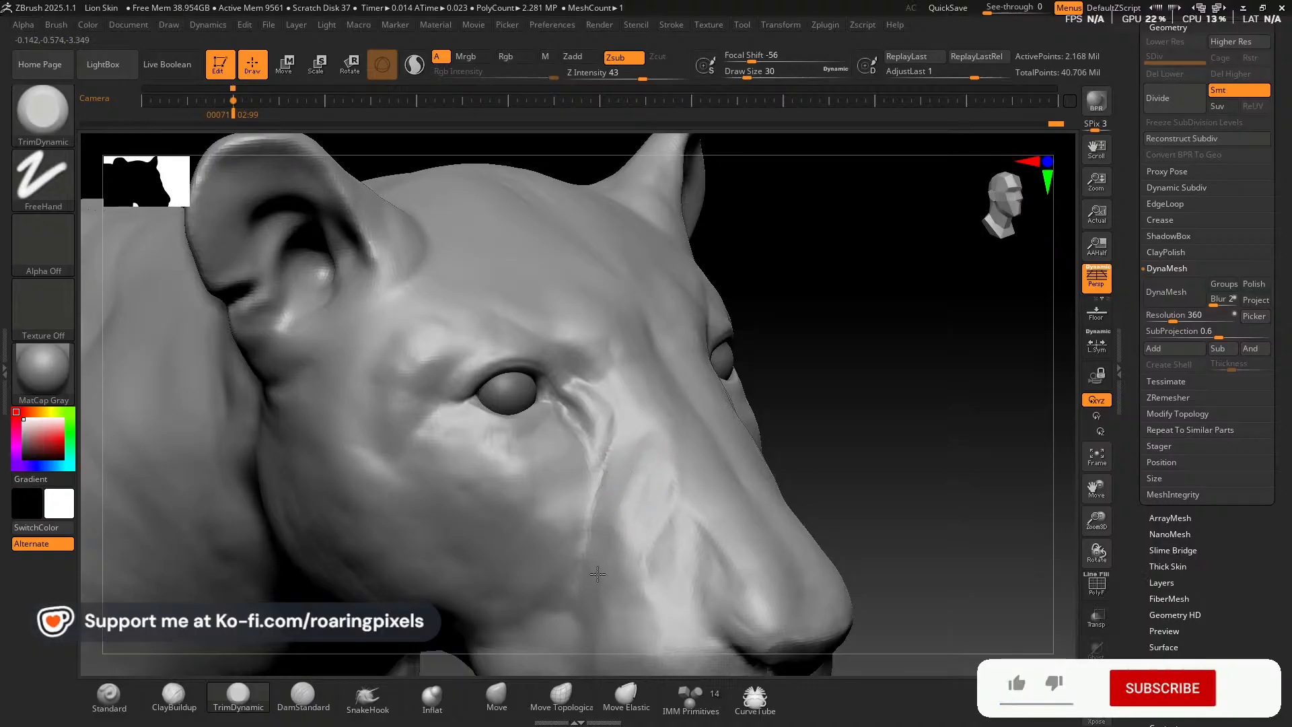
key(shift)
mouse_move(662, 474)
shift+mouse_down()
mouse_move(660, 493)
mouse_move(639, 472)
shift+mouse_up()
Smooth the skin between the inner brow and the top of the nose bridge.
drag(876, 421, 849, 396)
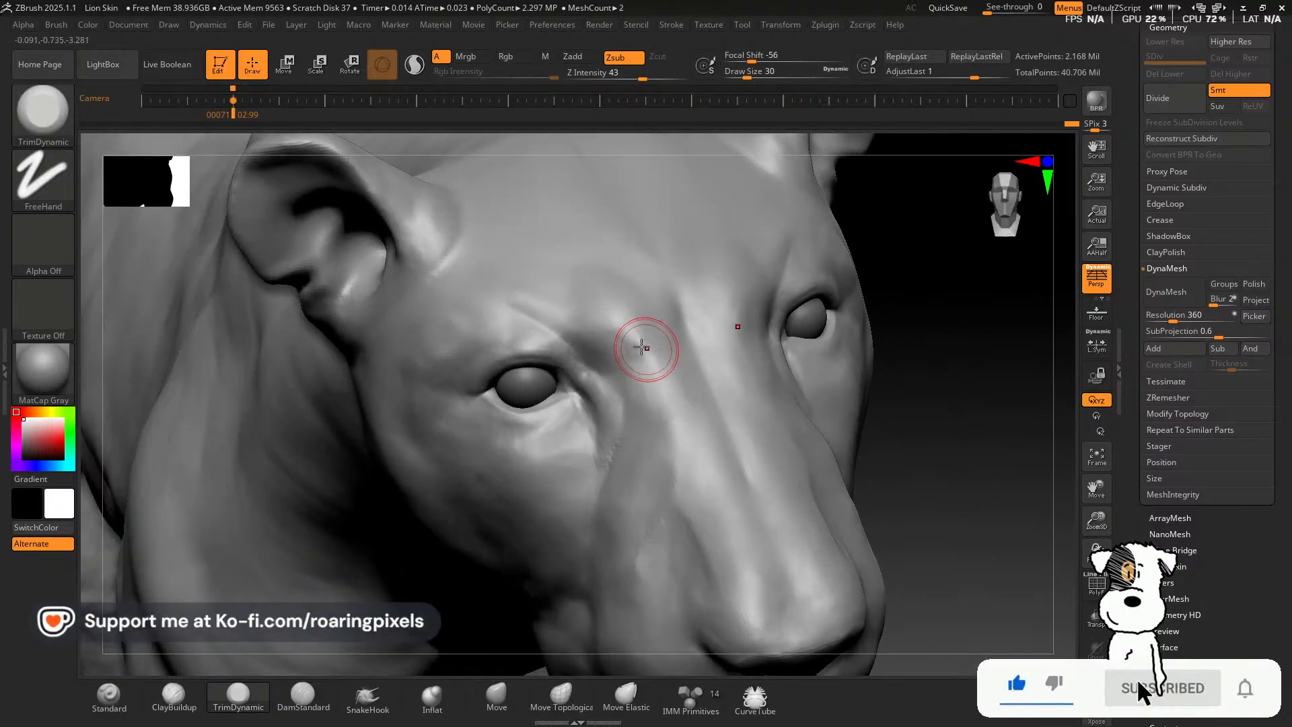
key(shift)
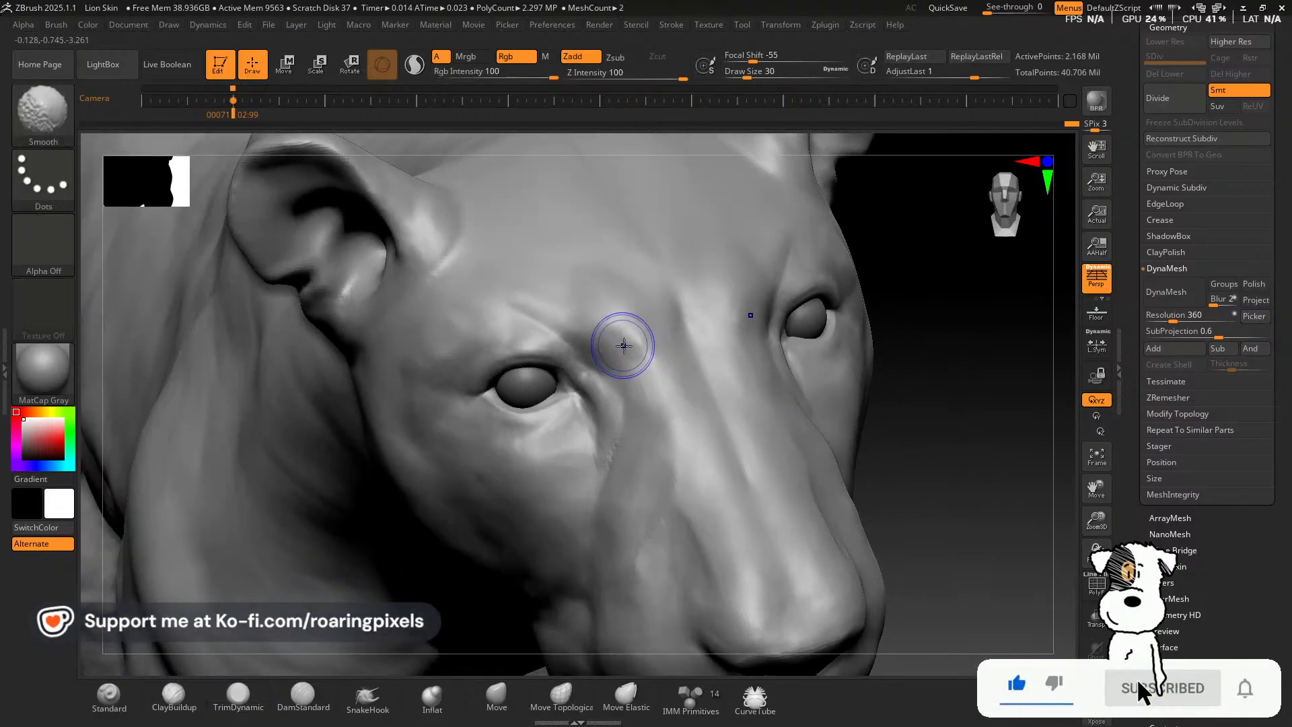
shift+drag(642, 340, 667, 356)
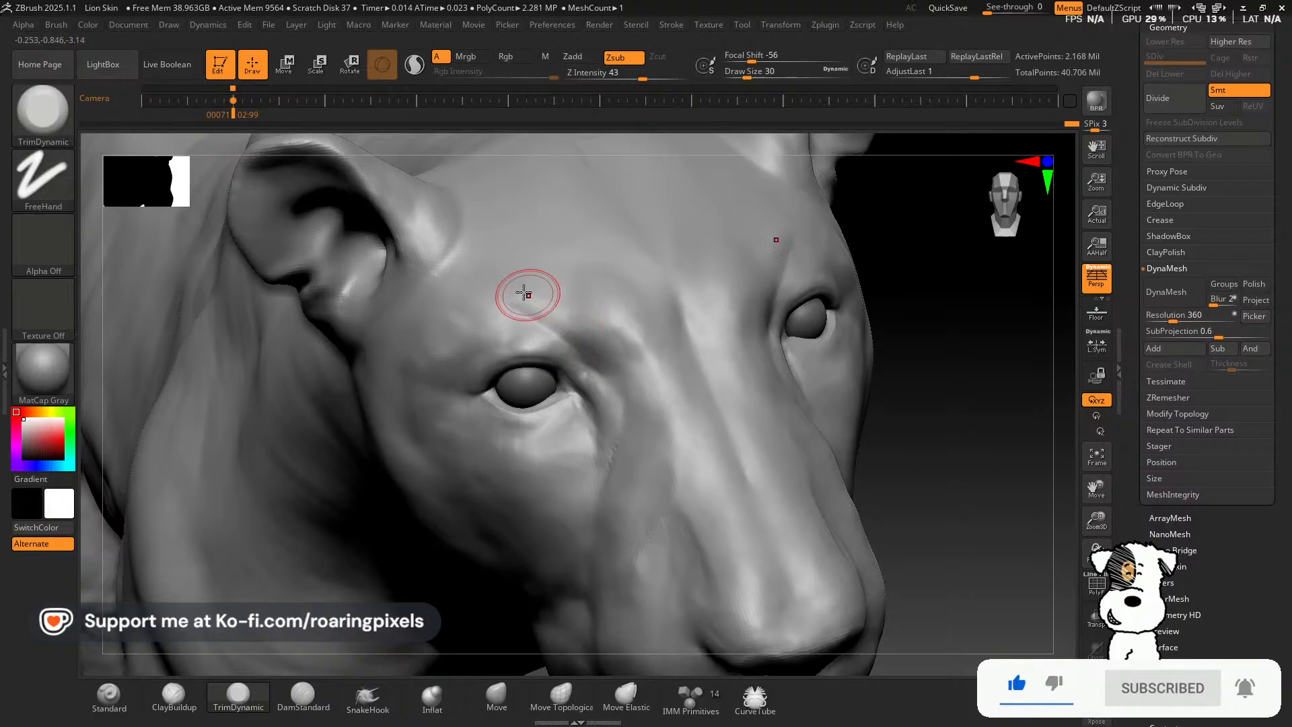
Flatten and soften the planes of the nose bridge between the eyes with TrimDynamic at draw size 30.
drag(947, 431, 860, 432)
drag(693, 326, 732, 320)
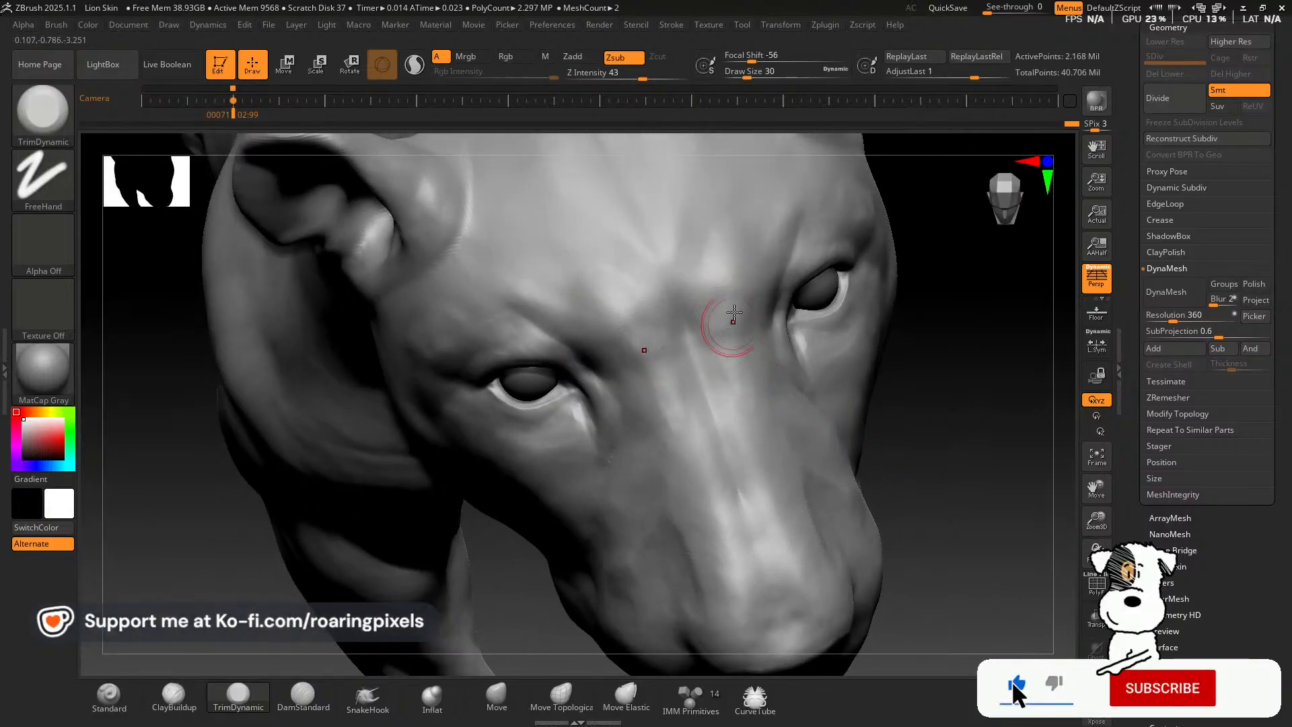
mouse_move(646, 330)
mouse_down()
mouse_move(648, 399)
mouse_move(661, 396)
mouse_move(654, 385)
mouse_up()
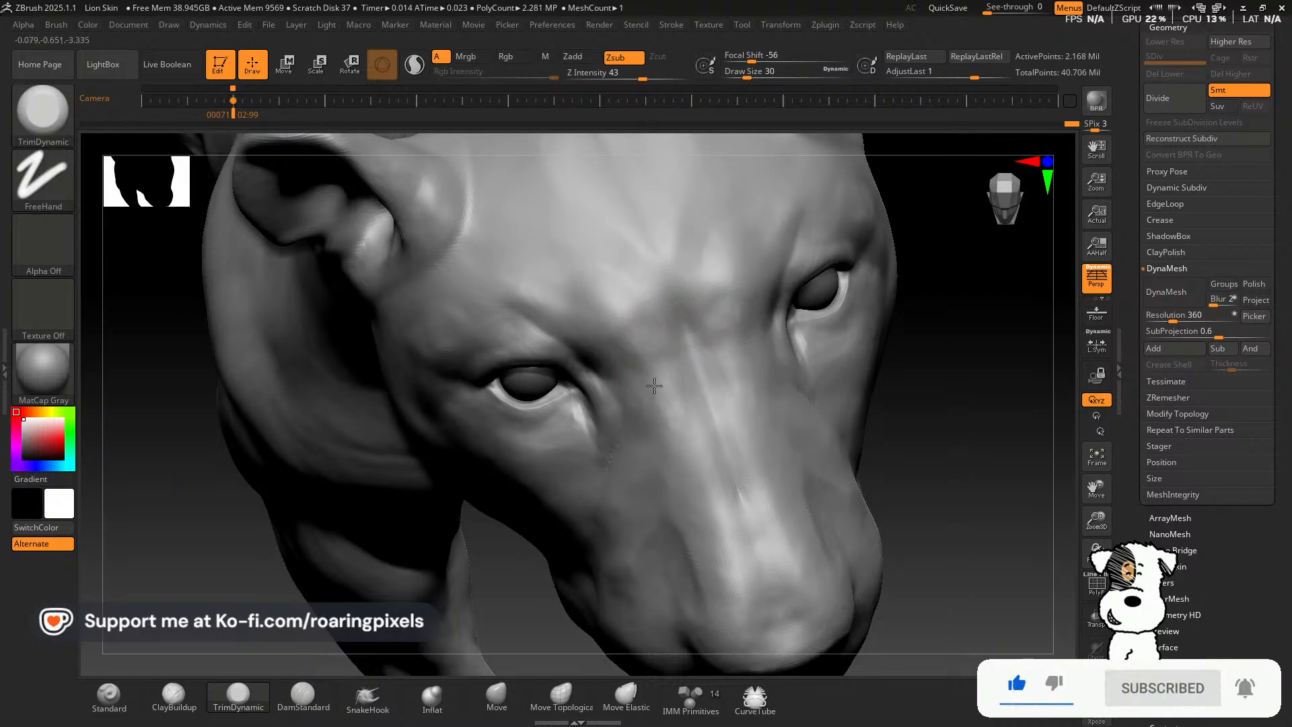
drag(687, 478, 673, 453)
drag(967, 352, 956, 439)
key(shift)
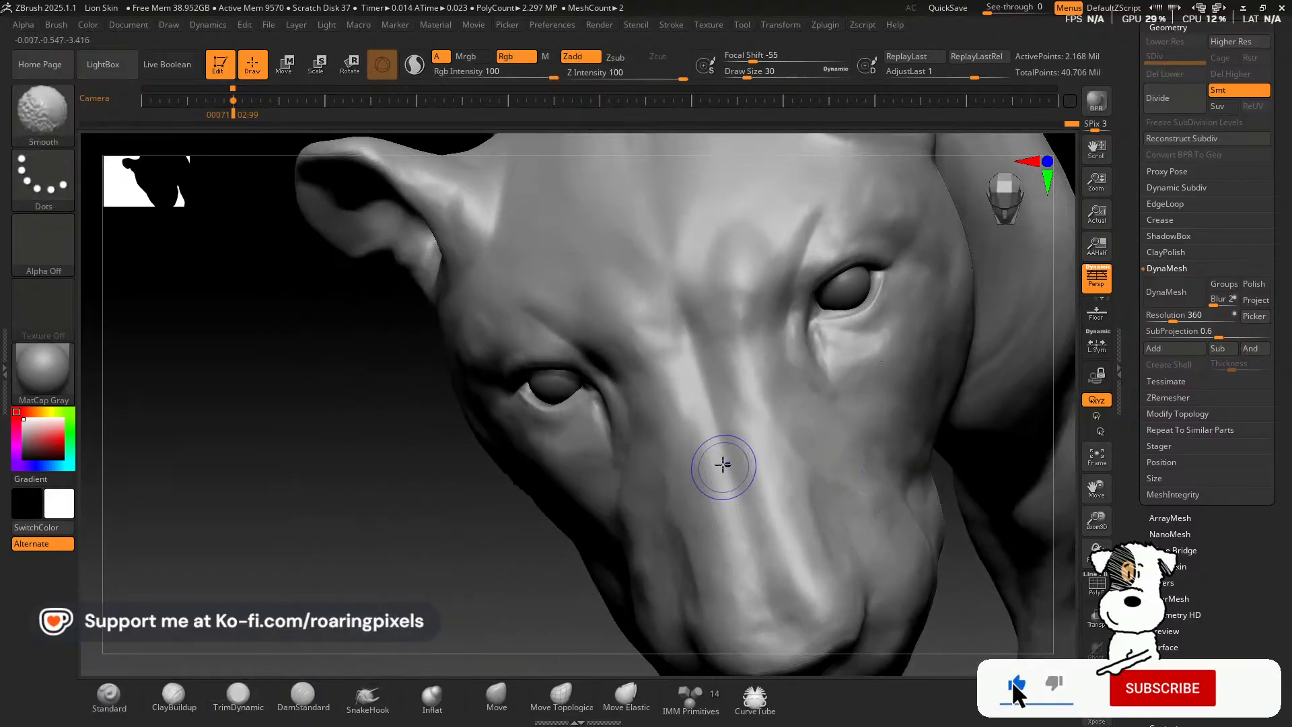
drag(375, 559, 412, 530)
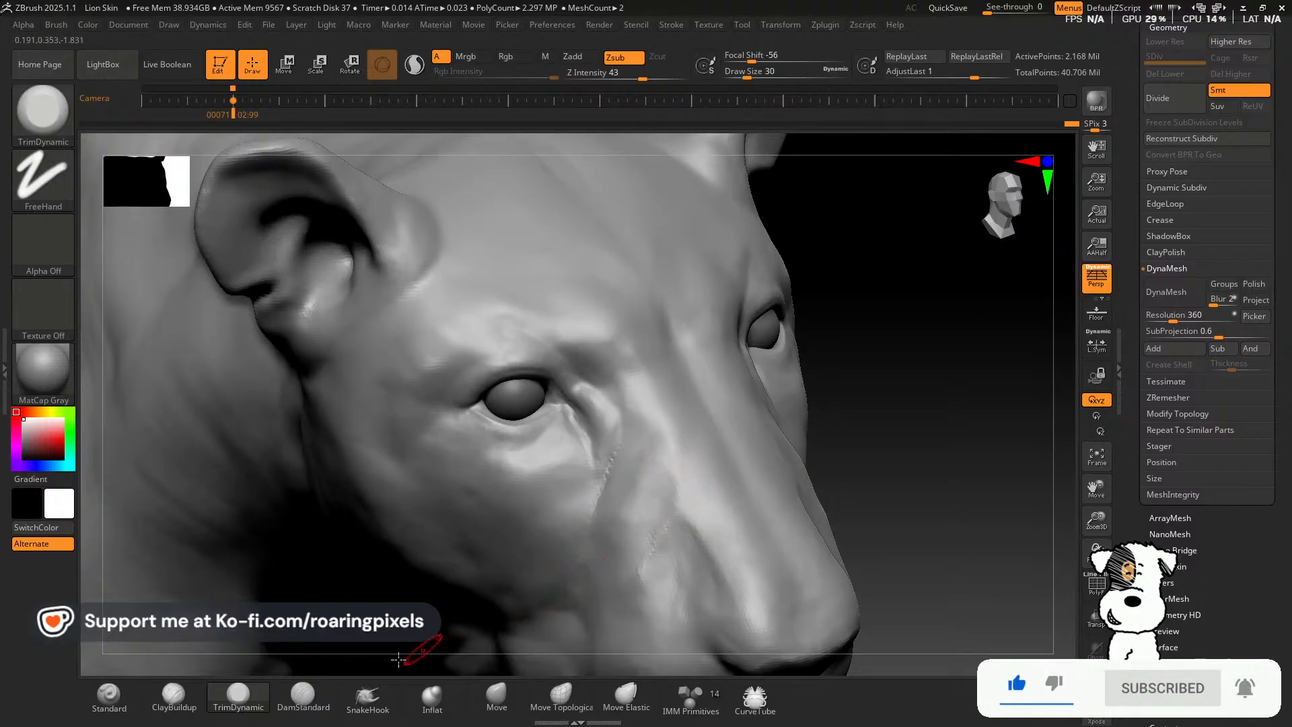
Undo the last stroke and flatten the muzzle side below the tear duct with TrimDynamic at draw size 26.
key(ctrl+z)
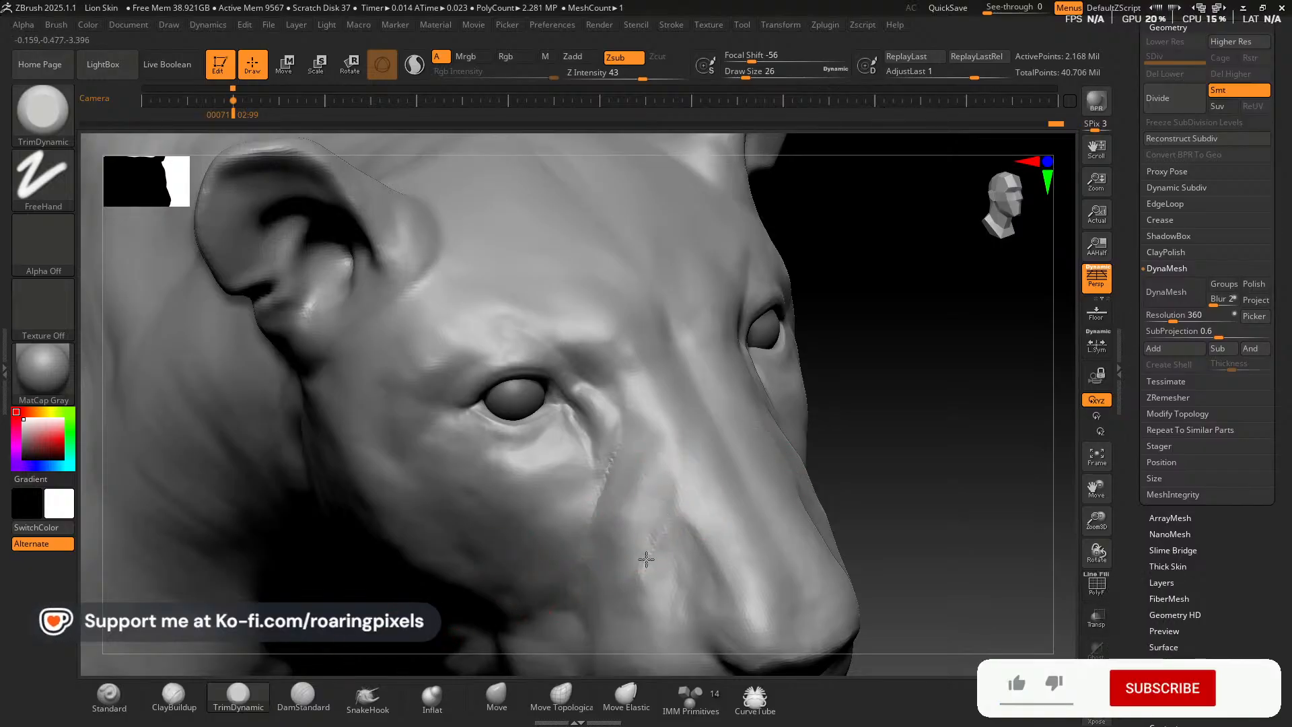
drag(1093, 492, 1094, 456)
mouse_move(974, 451)
mouse_down()
mouse_move(973, 406)
mouse_move(986, 422)
mouse_move(962, 422)
mouse_up()
mouse_move(676, 397)
mouse_down()
mouse_move(660, 424)
mouse_move(678, 390)
mouse_move(675, 404)
mouse_up()
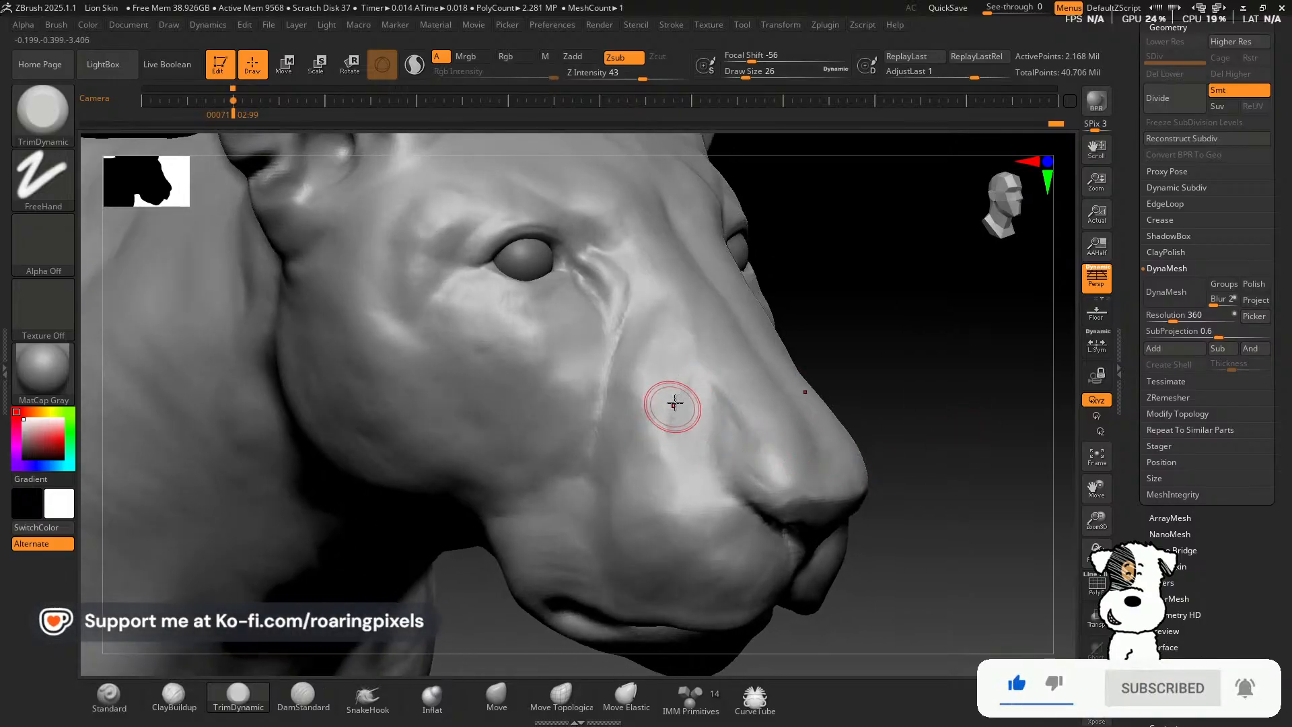
drag(903, 323, 877, 366)
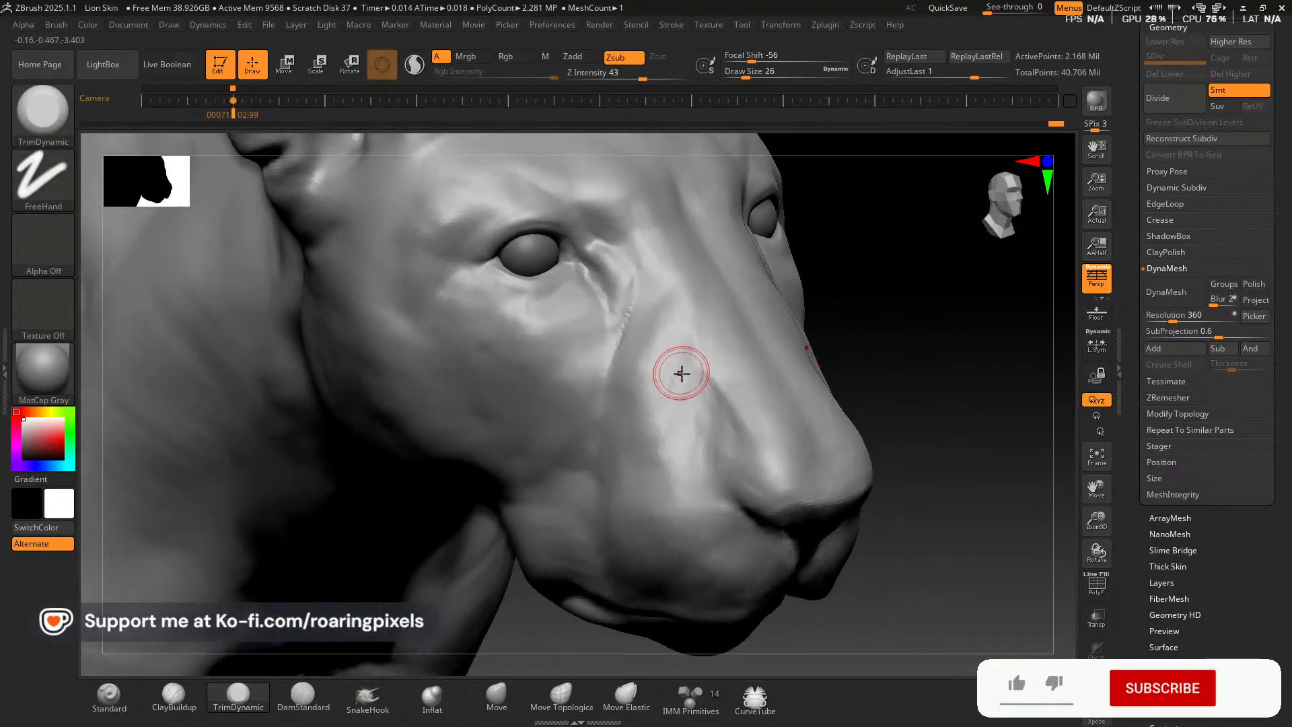
key(shift)
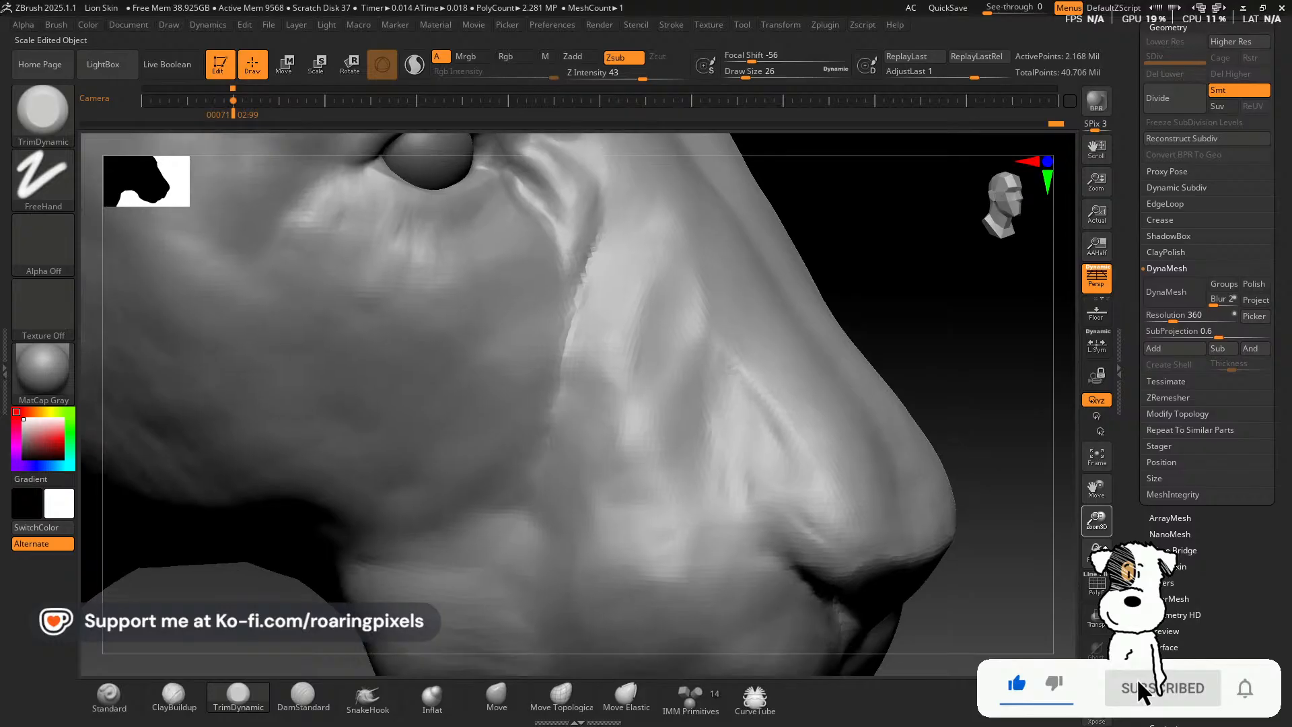
drag(926, 290, 911, 300)
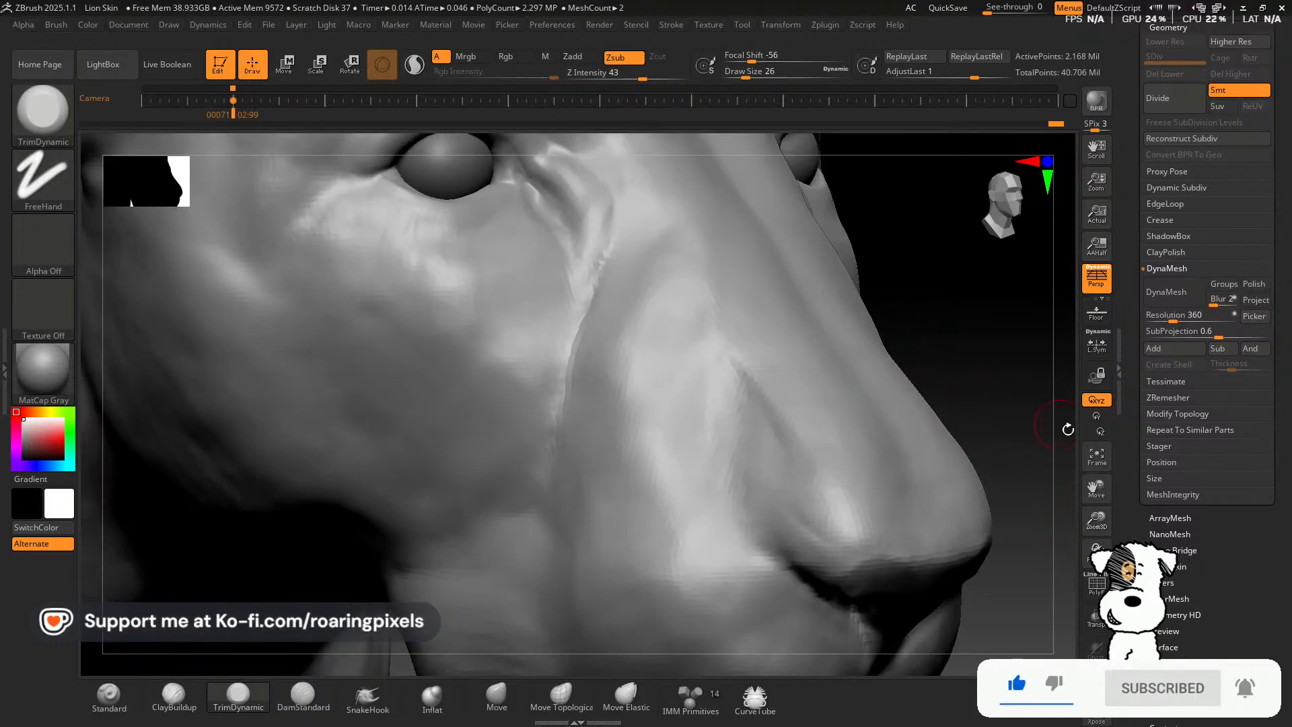
Turn off Sculptris Pro and smooth the lower end of the tear duct groove with ClayBuildup active at draw size 14.
drag(1094, 493, 1080, 697)
click(177, 694)
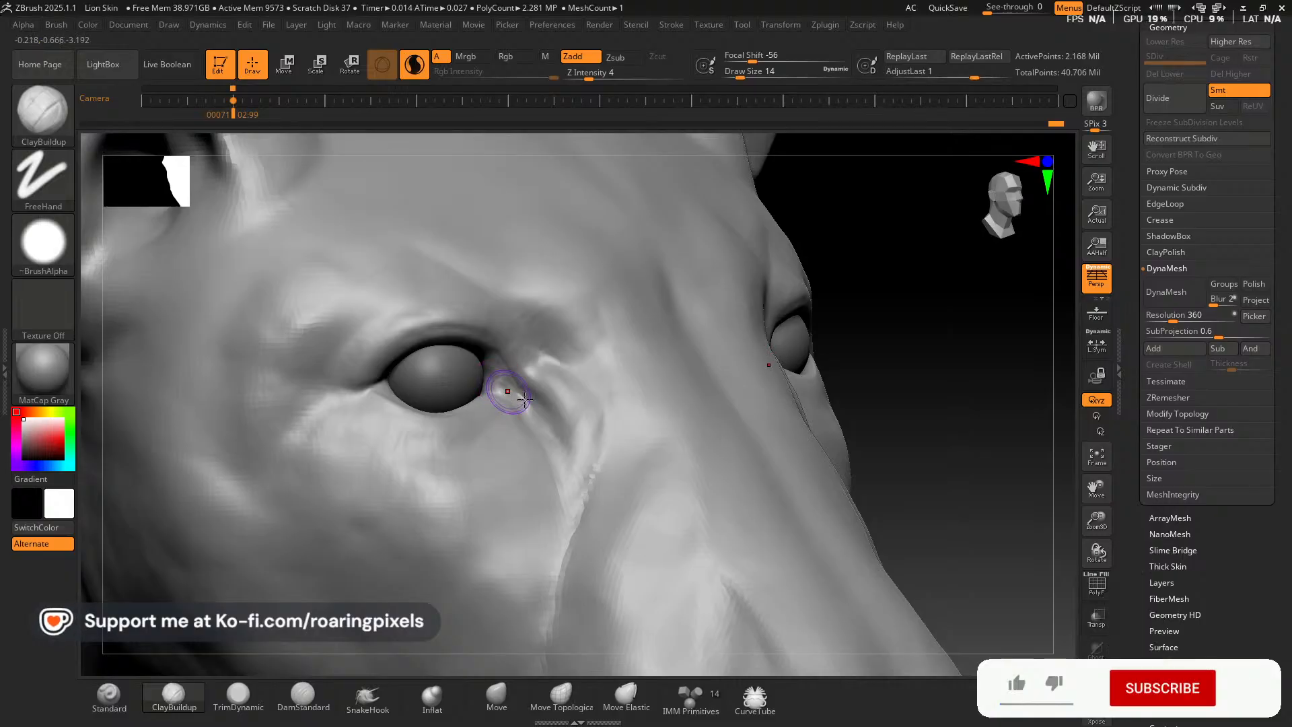
key(backslash)
drag(943, 415, 921, 403)
drag(933, 477, 941, 461)
shift+drag(577, 479, 554, 521)
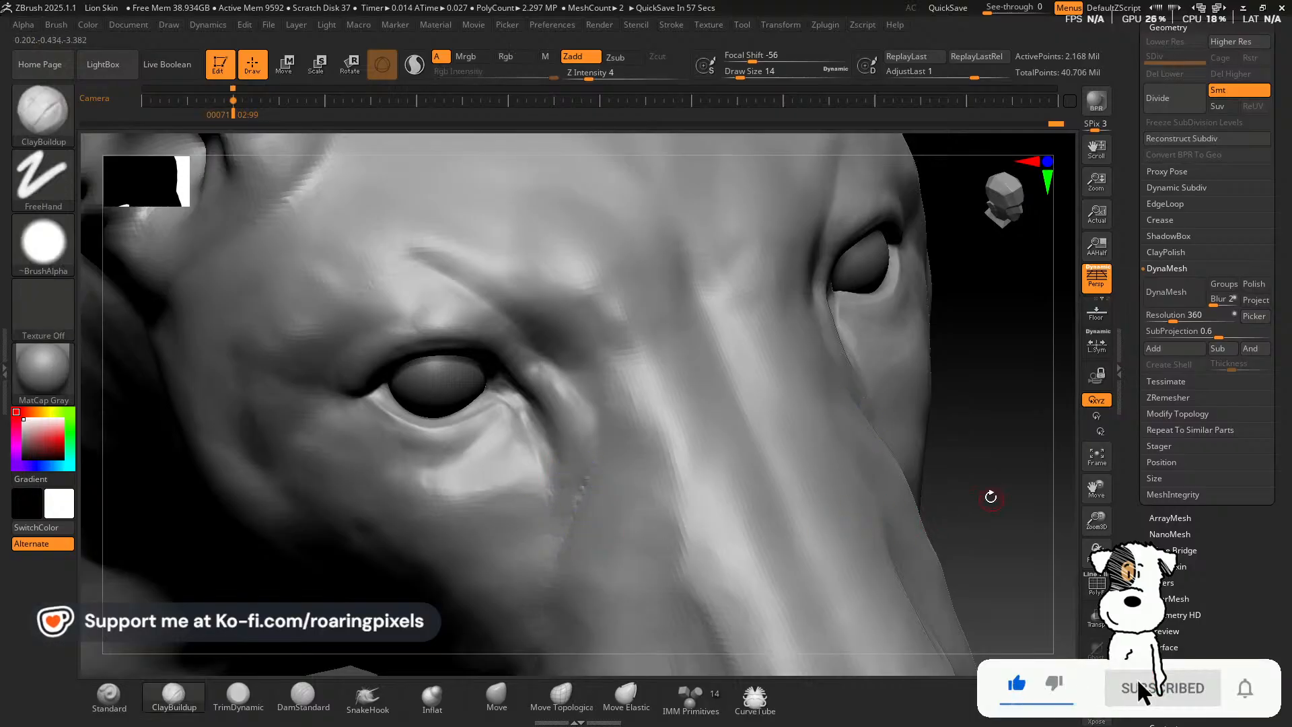
Check the eye corner and muzzle in side profile, both in close-up and from a distance.
mouse_move(989, 496)
mouse_down()
mouse_move(1019, 461)
mouse_move(938, 491)
mouse_up()
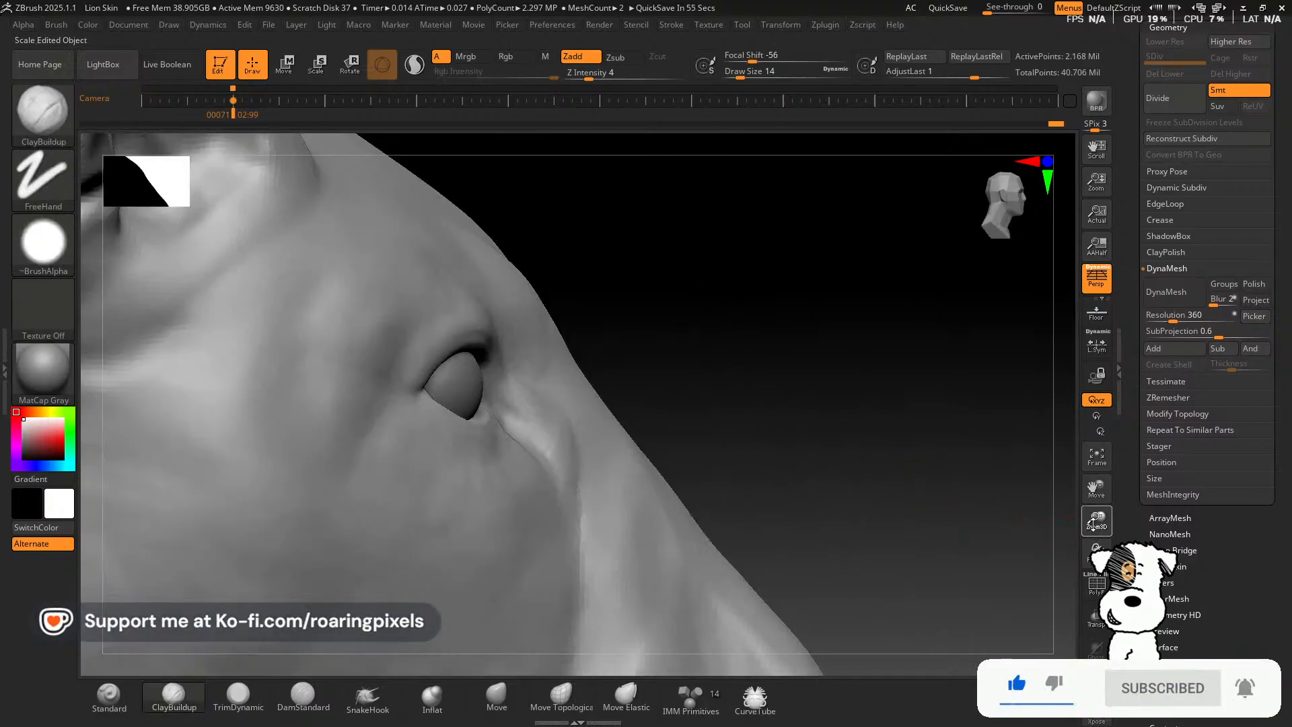
drag(1096, 521, 1039, 450)
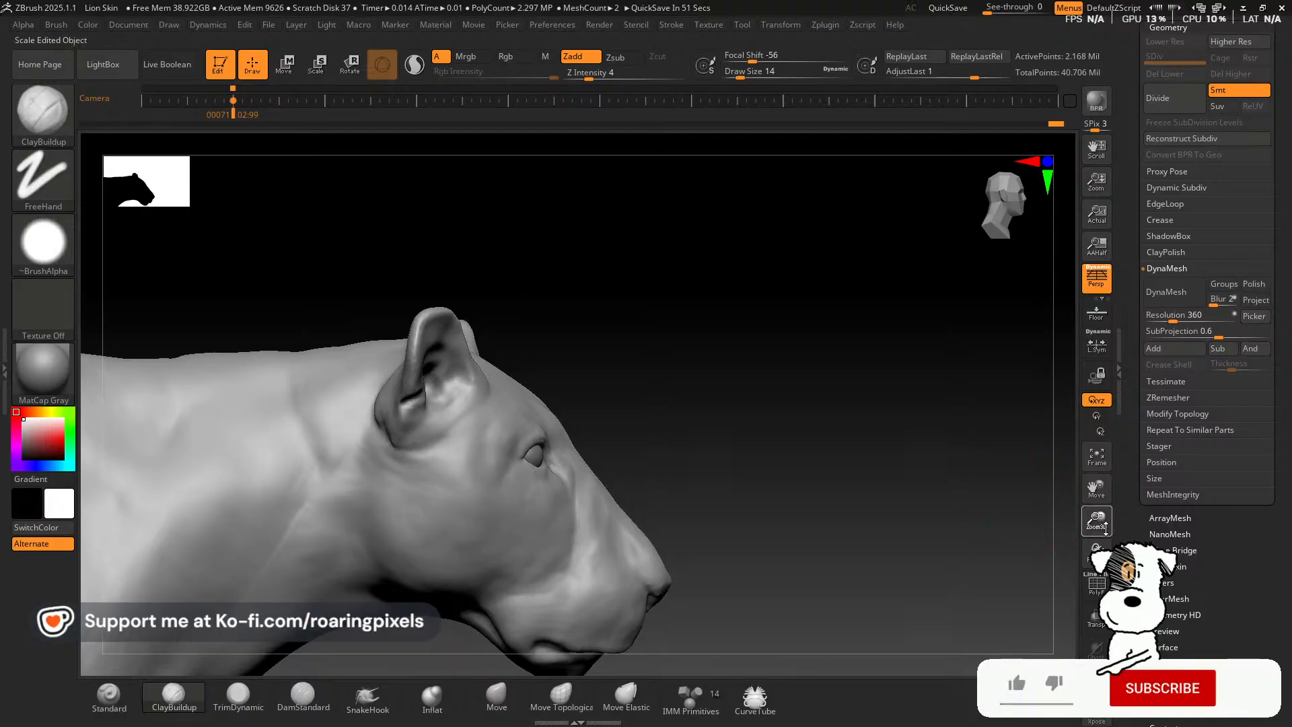
drag(1096, 520, 1097, 593)
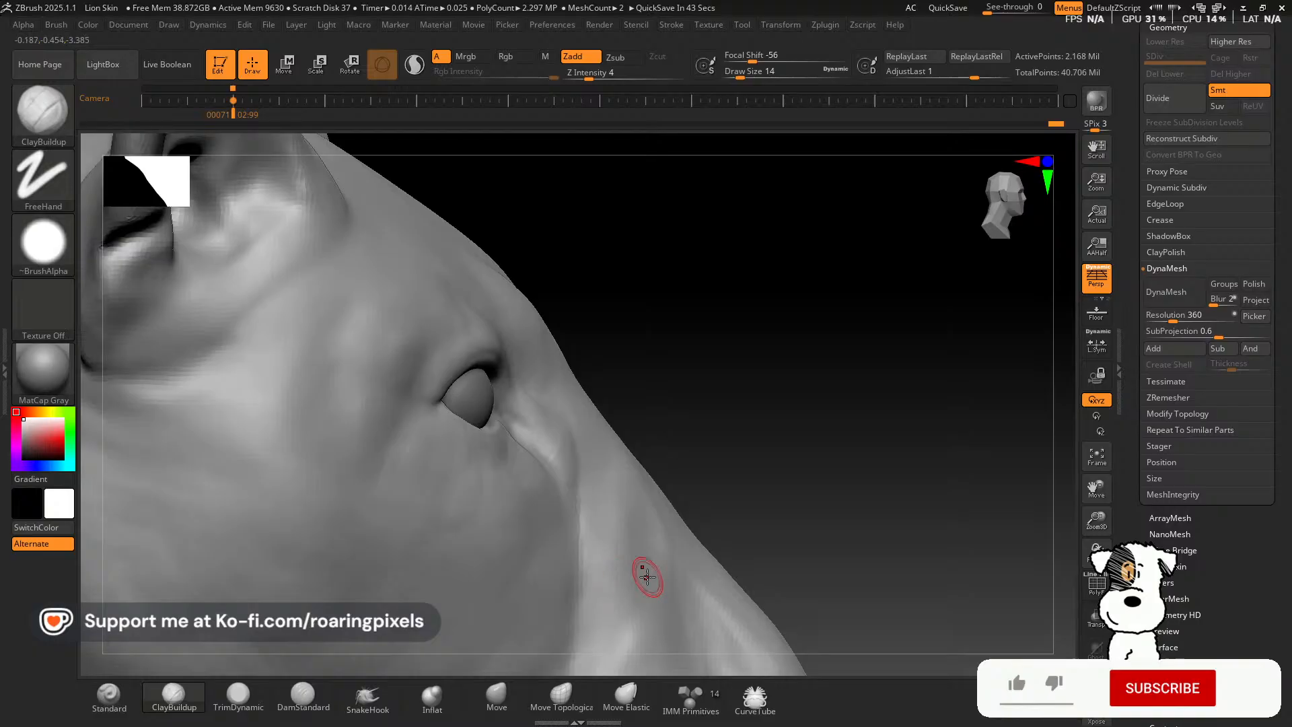
Carve a crease from the tear duct down and back across the cheek with DamStandard at draw size 22.
drag(1096, 489, 1146, 334)
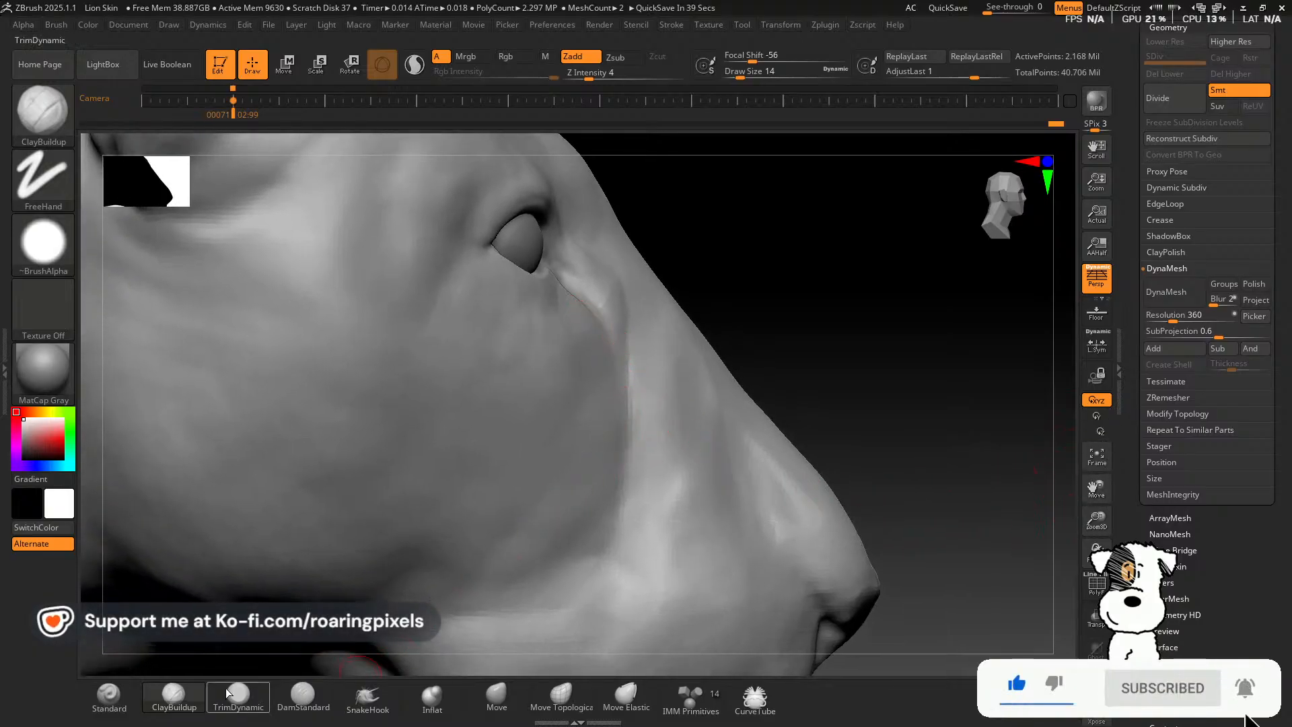
click(303, 696)
key(])
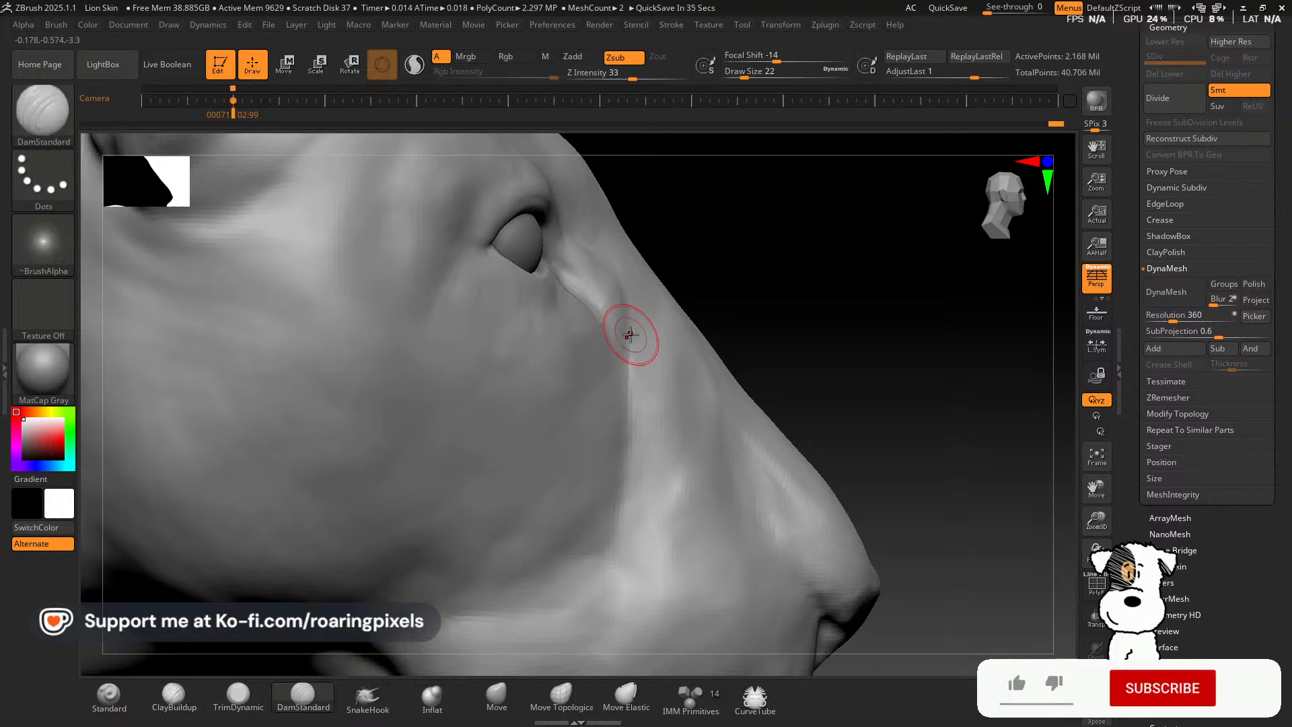
mouse_move(629, 334)
mouse_down()
mouse_move(612, 395)
mouse_move(628, 429)
mouse_up()
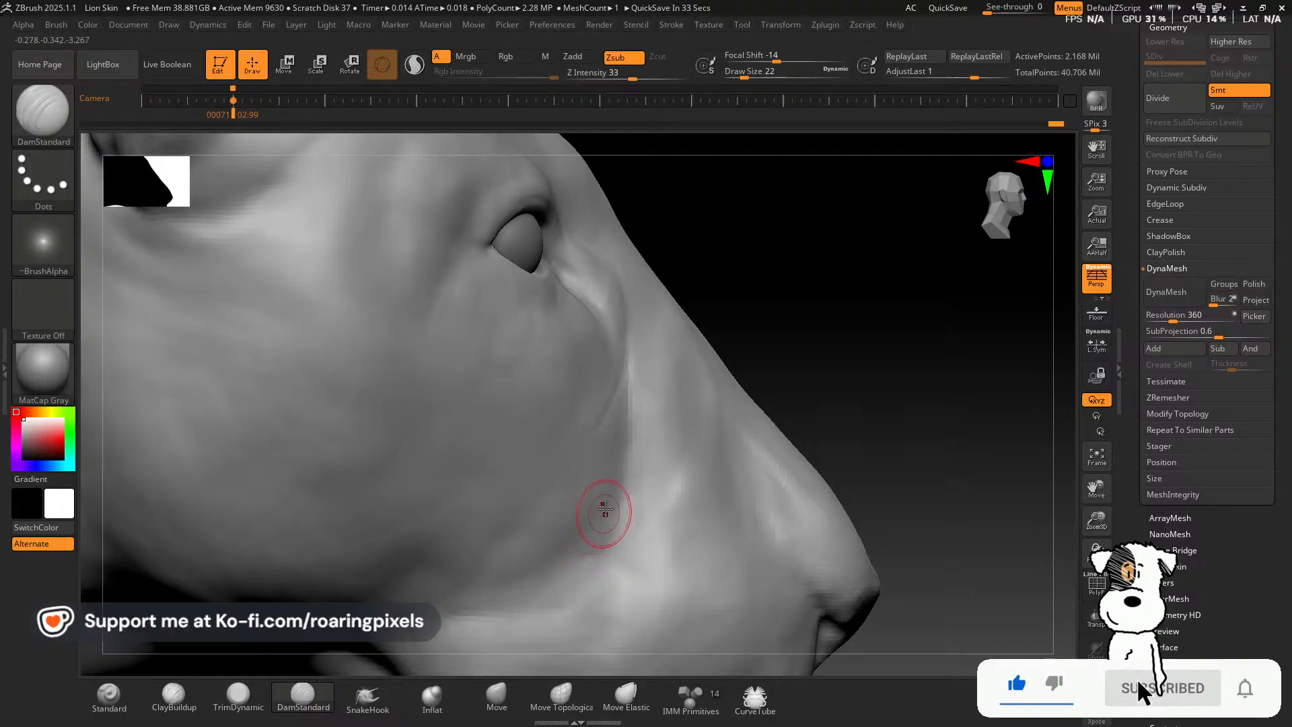
mouse_move(622, 376)
mouse_down()
mouse_move(602, 439)
mouse_move(609, 427)
mouse_move(514, 517)
mouse_up()
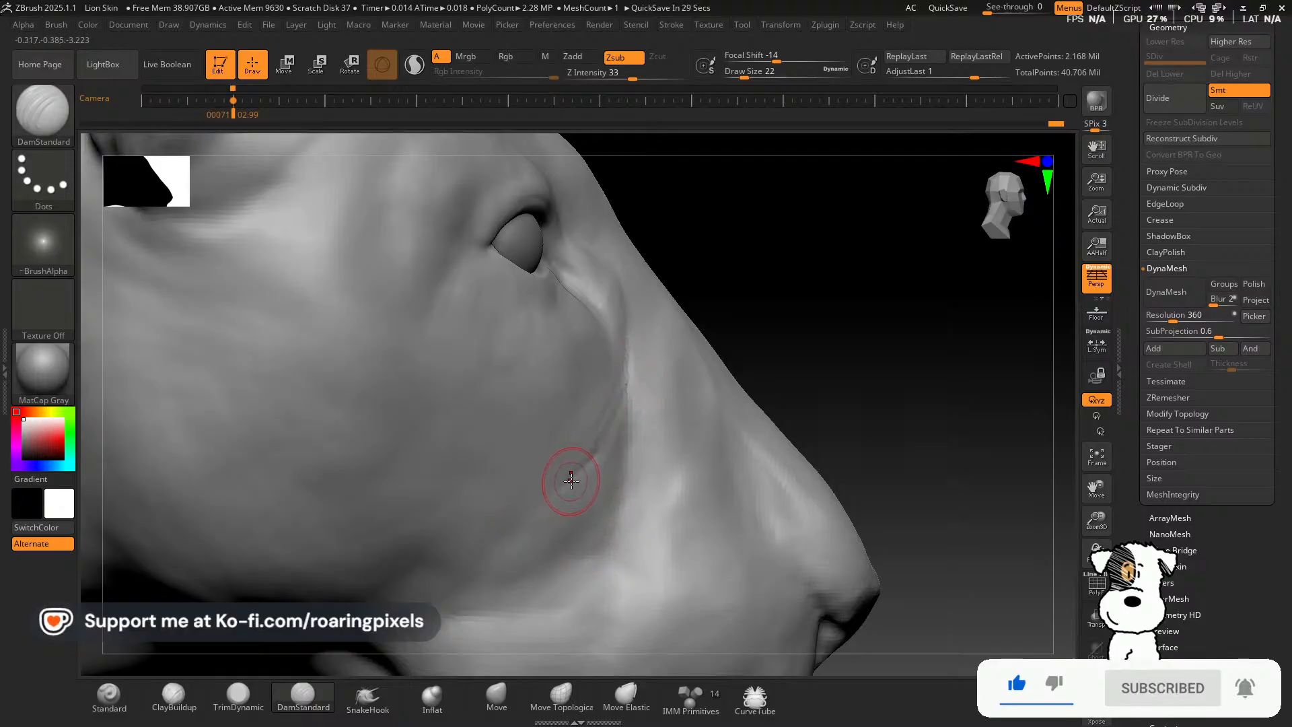
drag(574, 475, 525, 515)
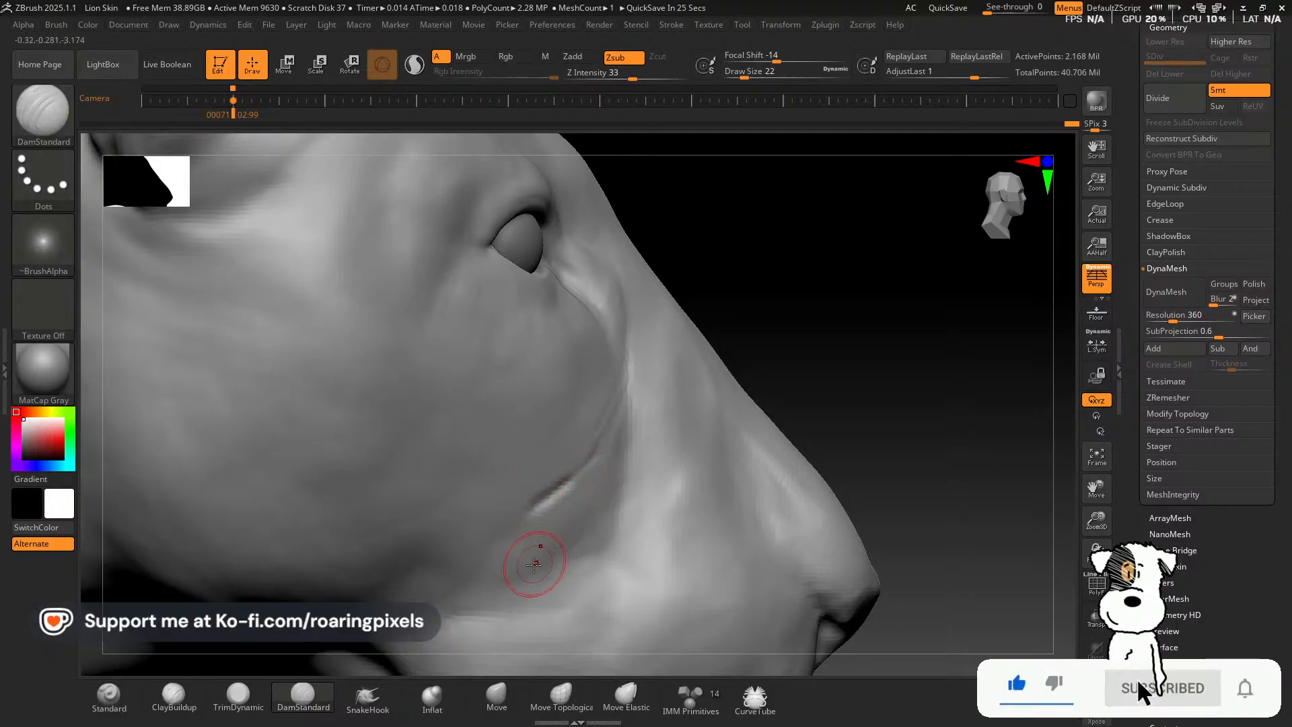
drag(560, 488, 525, 517)
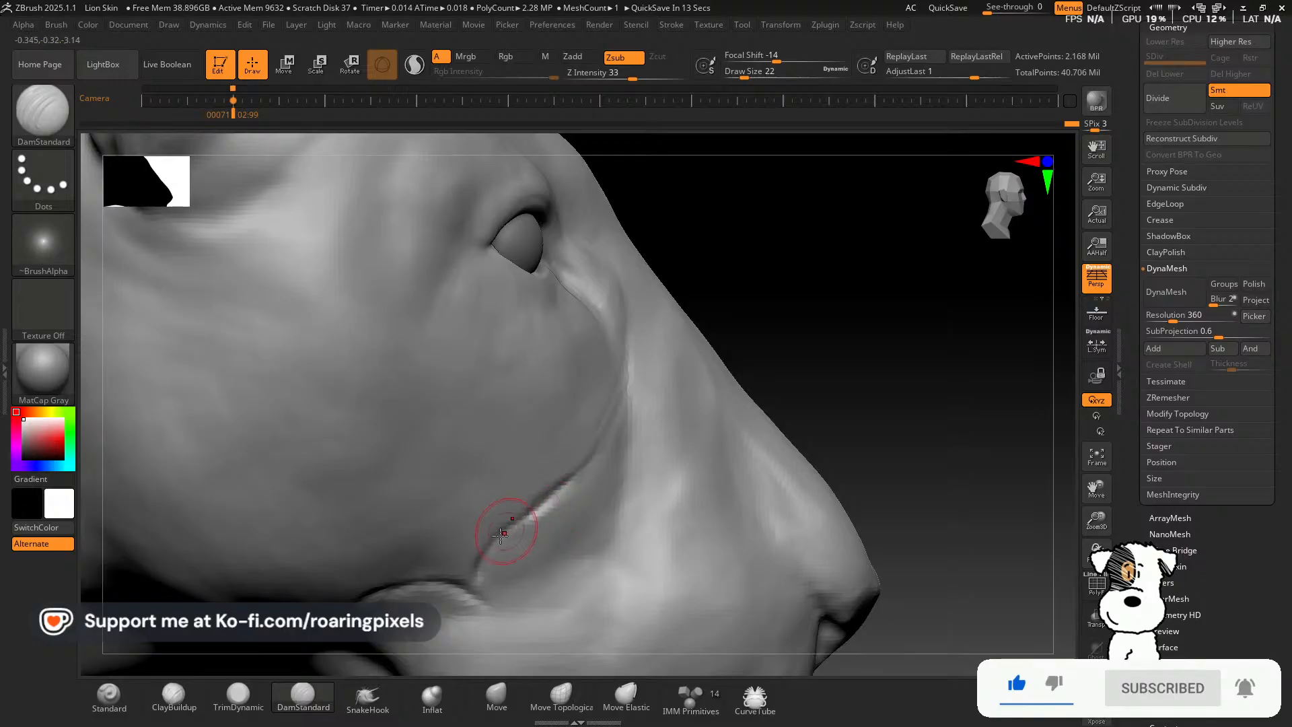
Build up the ridge under the cheek crease and across the muzzle side with ClayBuildup at draw sizes 18 and 30.
click(174, 696)
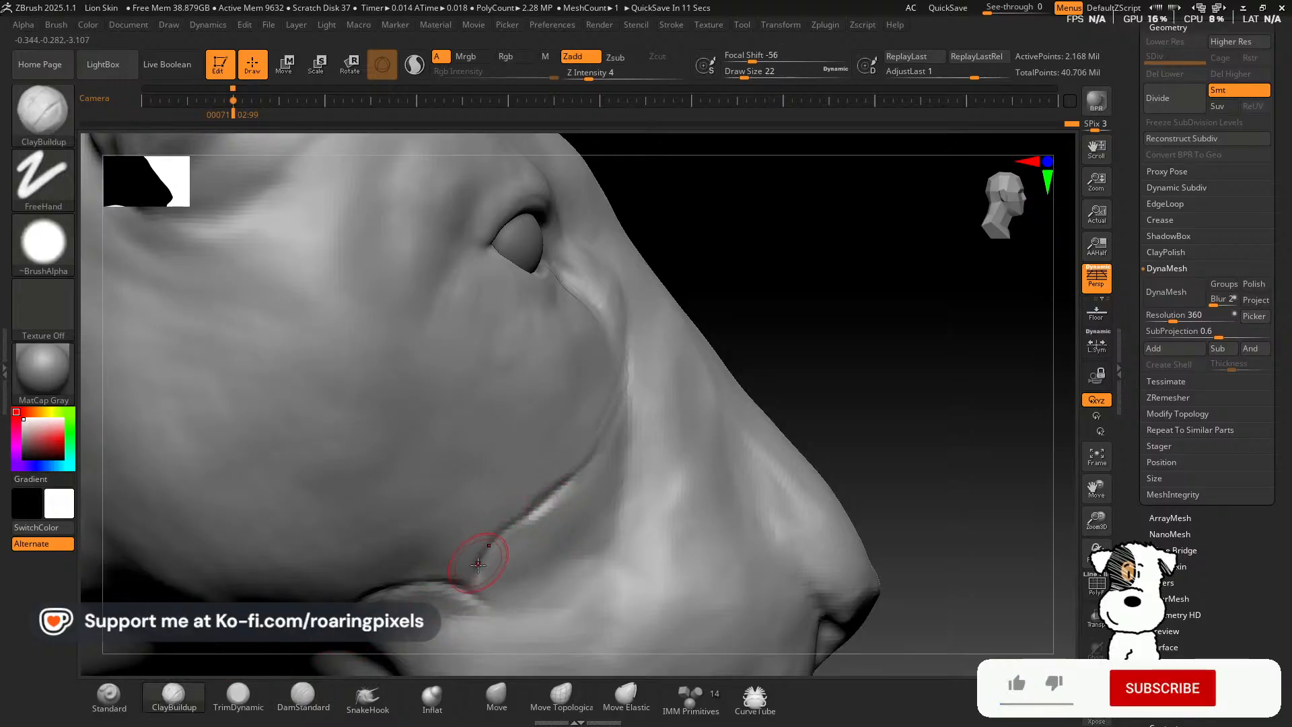
key(bracketleft)
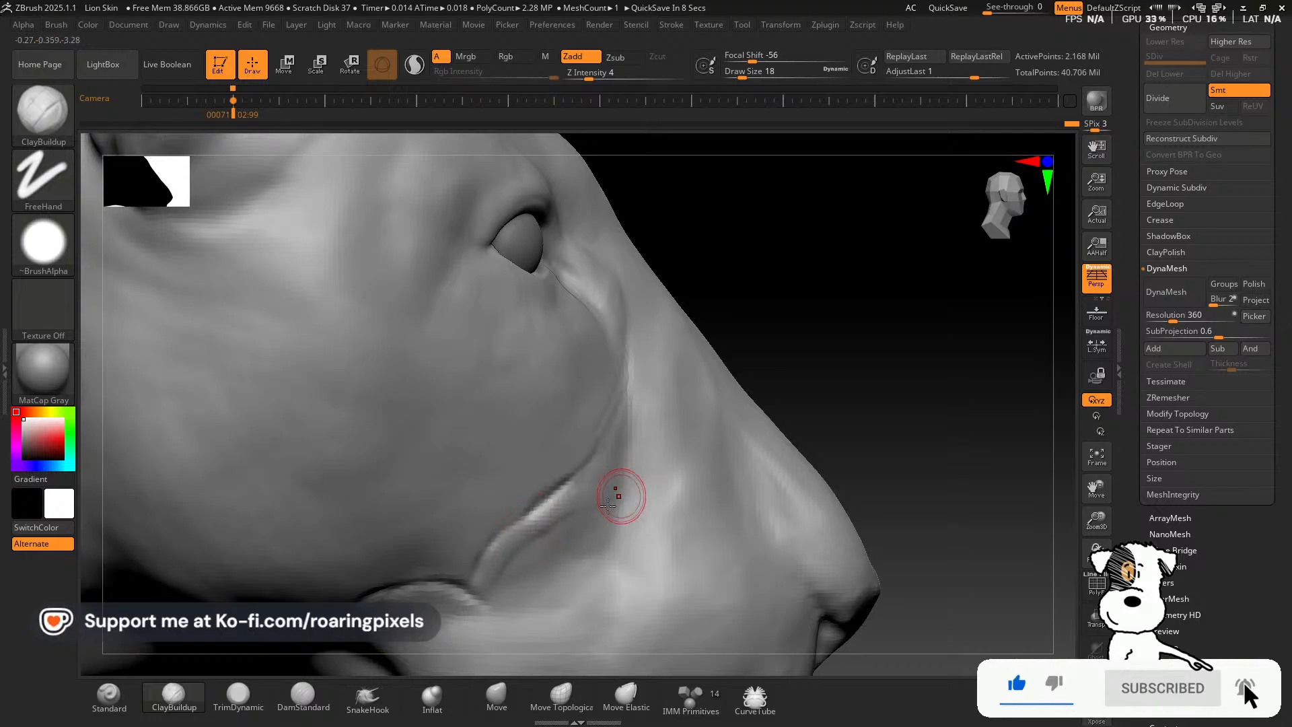
key(bracketright)
key(bracketleft)
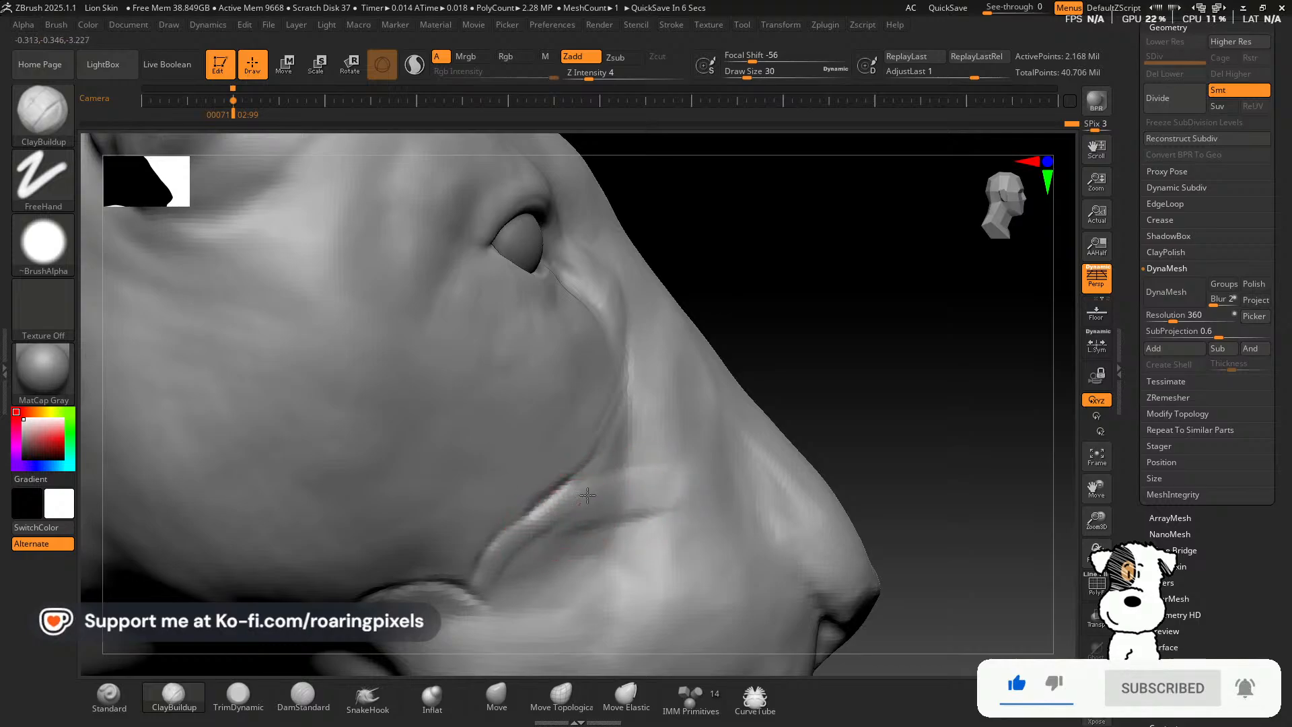
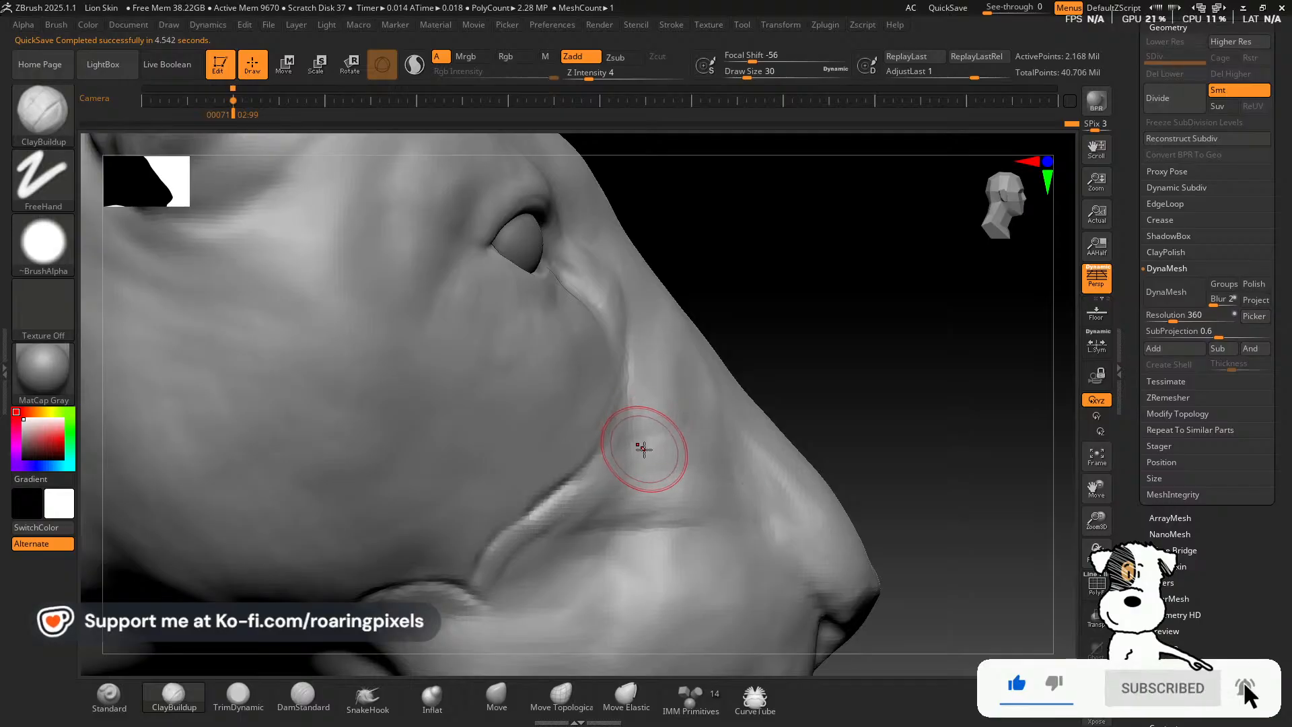
mouse_move(606, 450)
mouse_down()
mouse_move(640, 384)
mouse_move(602, 463)
mouse_up()
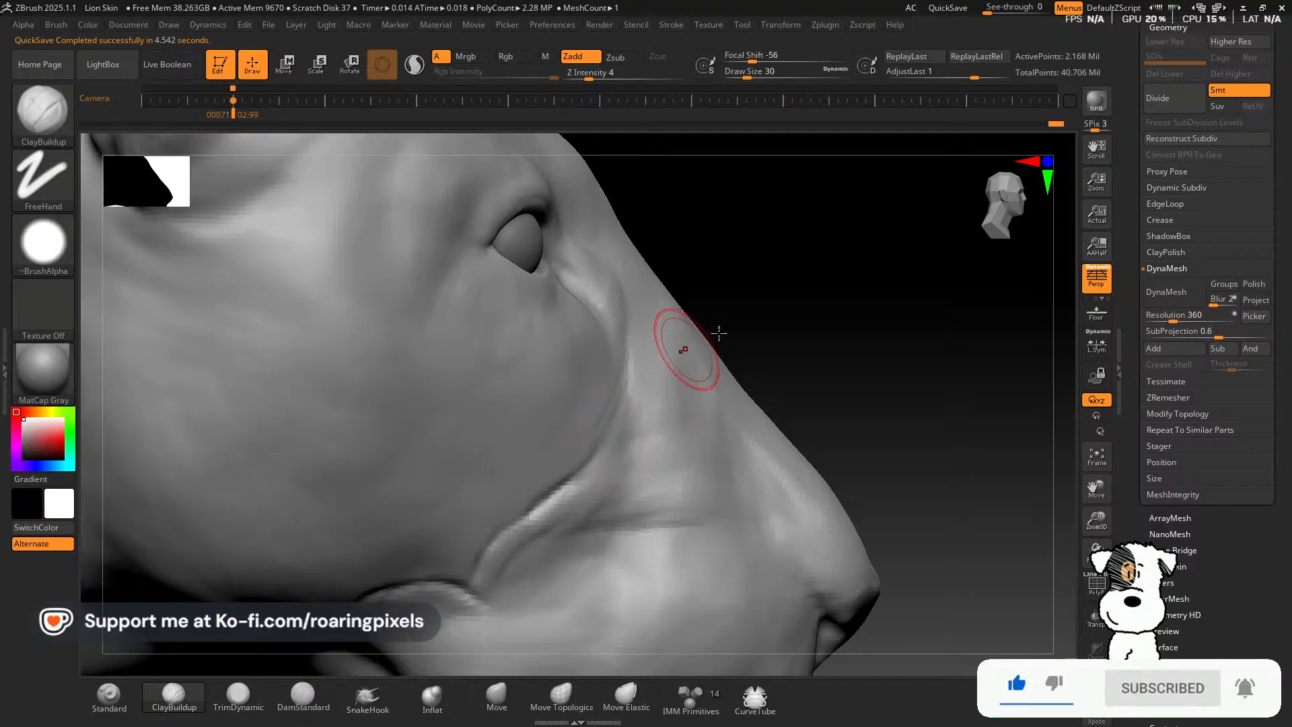
Work along the cheek crease from below the tear duct toward the mouth corner with ClayBuildup at draw size 30.
drag(718, 335, 773, 311)
mouse_move(773, 311)
right_down()
mouse_move(848, 316)
mouse_move(835, 323)
right_up()
drag(620, 444, 532, 538)
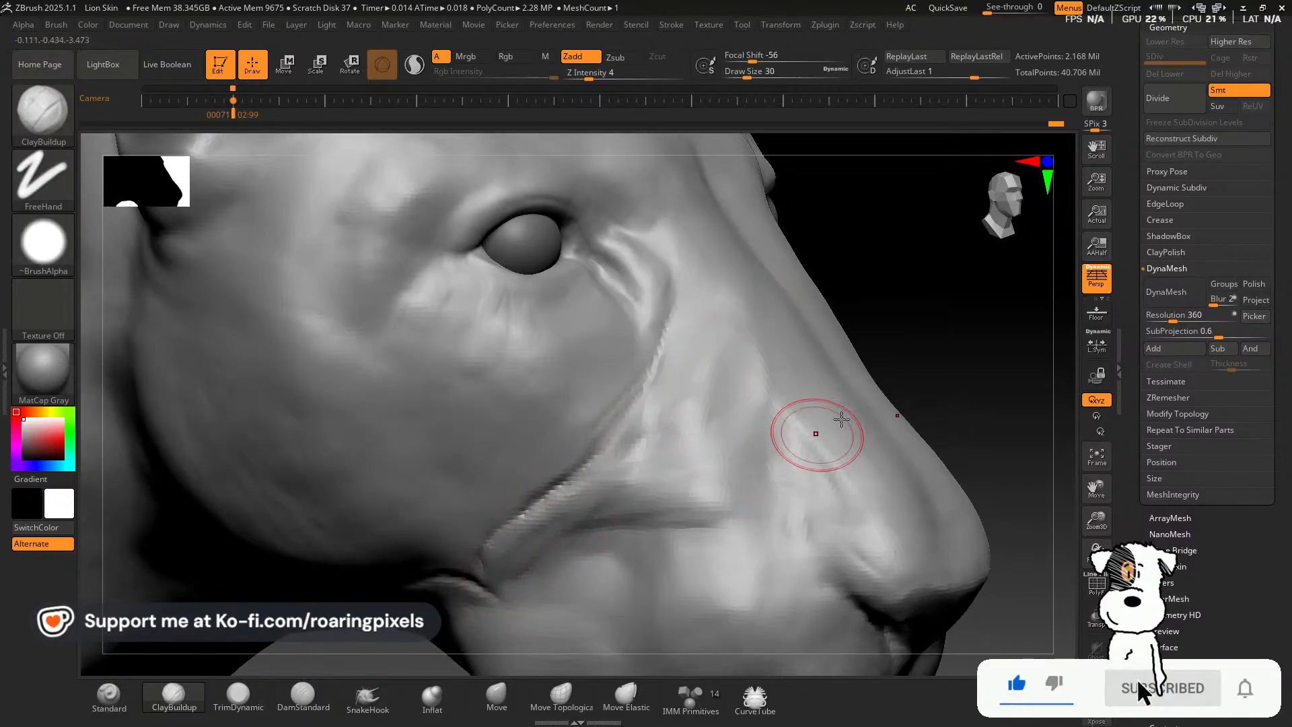
right_drag(817, 433, 930, 345)
mouse_move(956, 395)
right_down()
mouse_move(901, 357)
mouse_move(917, 320)
mouse_move(902, 316)
mouse_move(899, 344)
mouse_move(927, 323)
mouse_move(875, 377)
right_up()
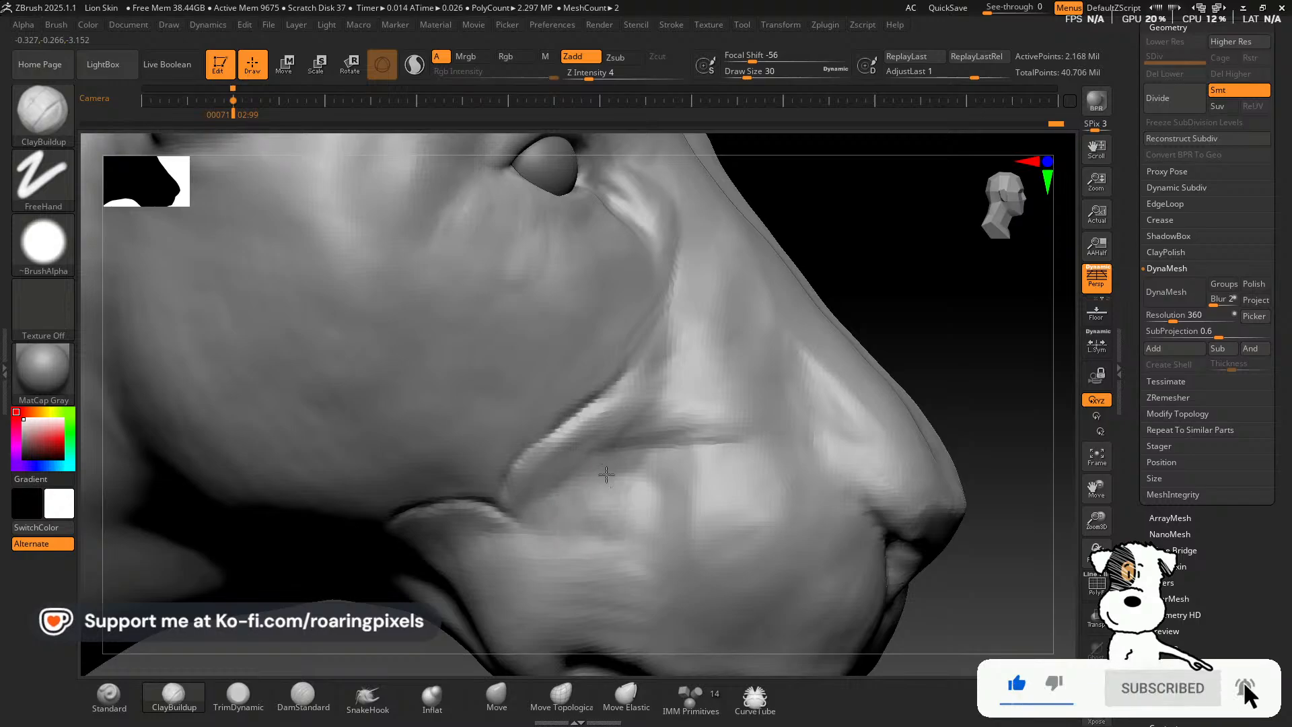
Shape the fold between the cheek crease and the upper muzzle with ClayBuildup, reducing the draw size to 26.
mouse_move(606, 474)
mouse_down()
mouse_move(646, 522)
mouse_move(653, 462)
mouse_move(659, 486)
mouse_up()
drag(918, 294, 875, 317)
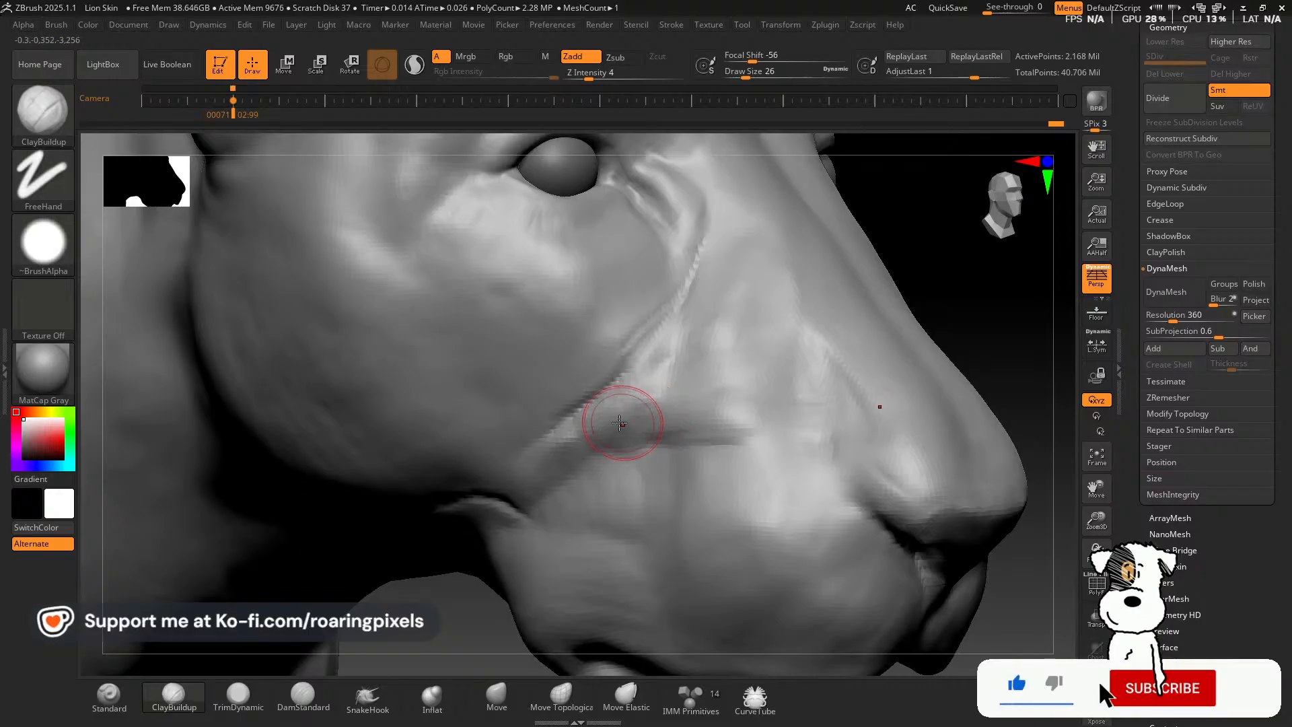
drag(624, 402, 617, 426)
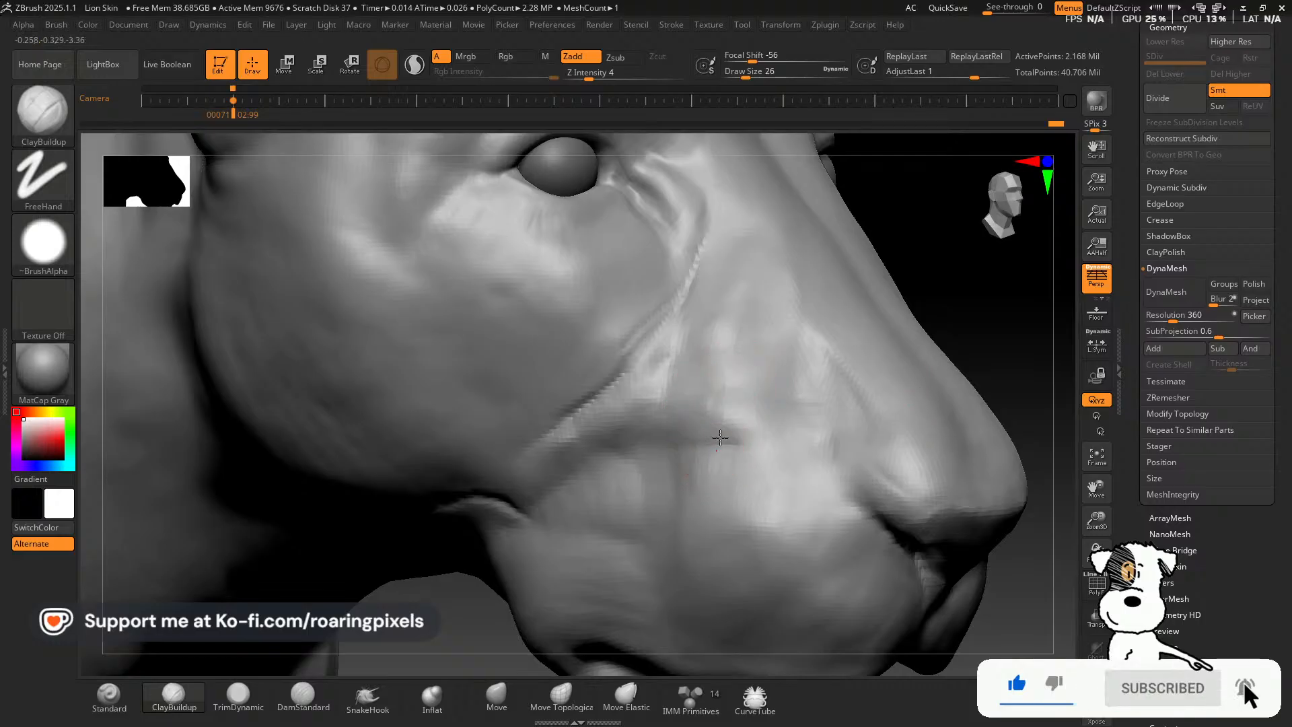
Refine the rear fold above the mouth corner and the lower cheek crease with ClayBuildup at draw size 22.
drag(964, 283, 799, 418)
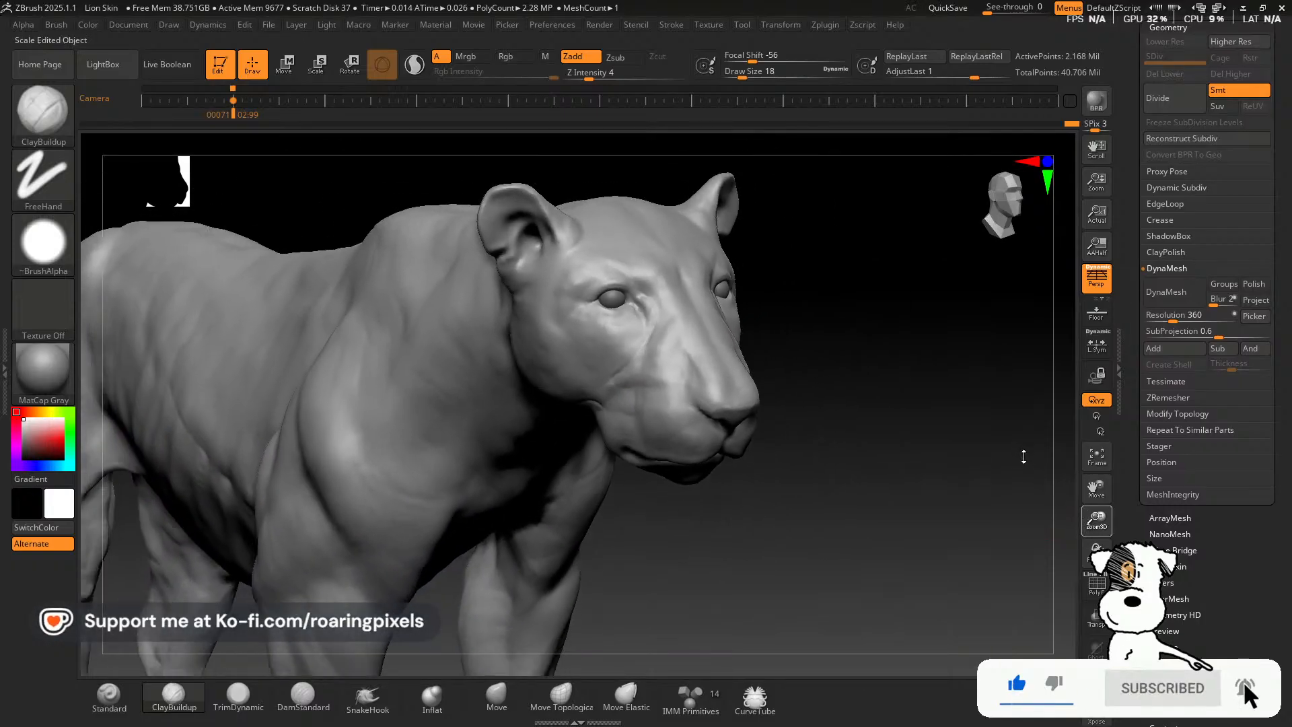
mouse_move(921, 550)
mouse_down()
mouse_move(872, 547)
mouse_move(927, 562)
mouse_up()
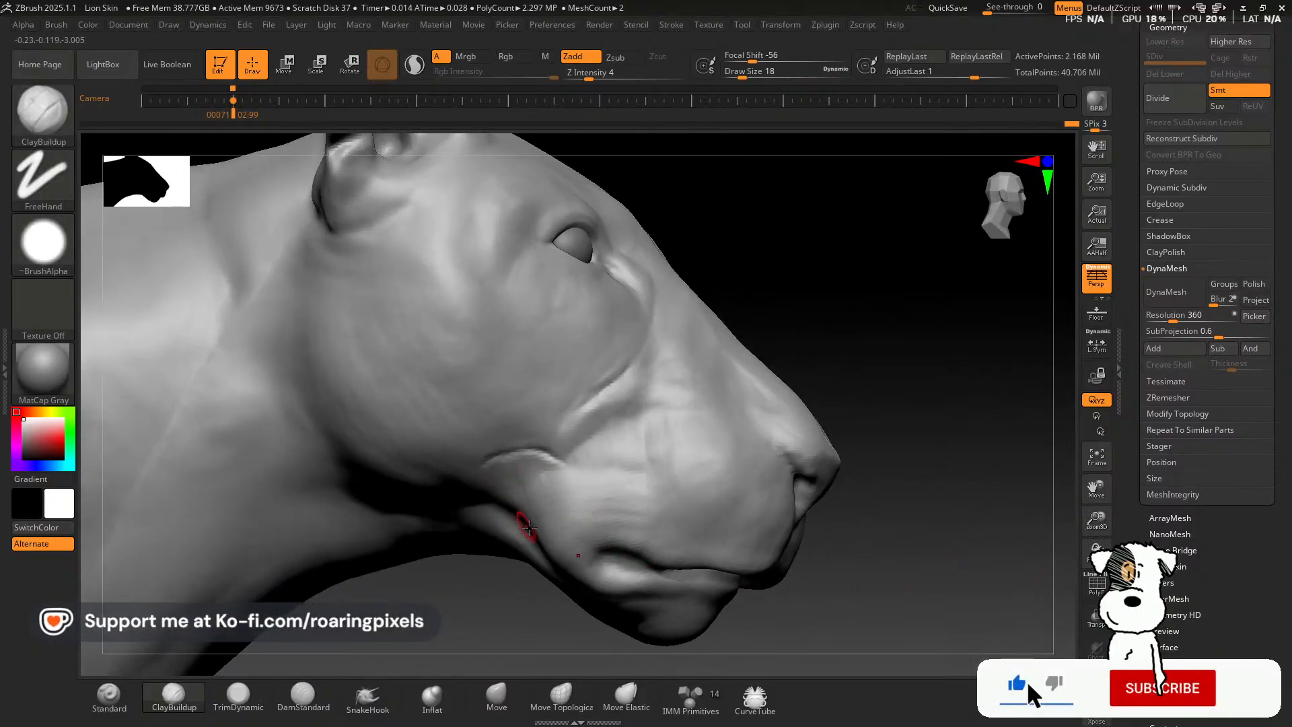
key(bracketright)
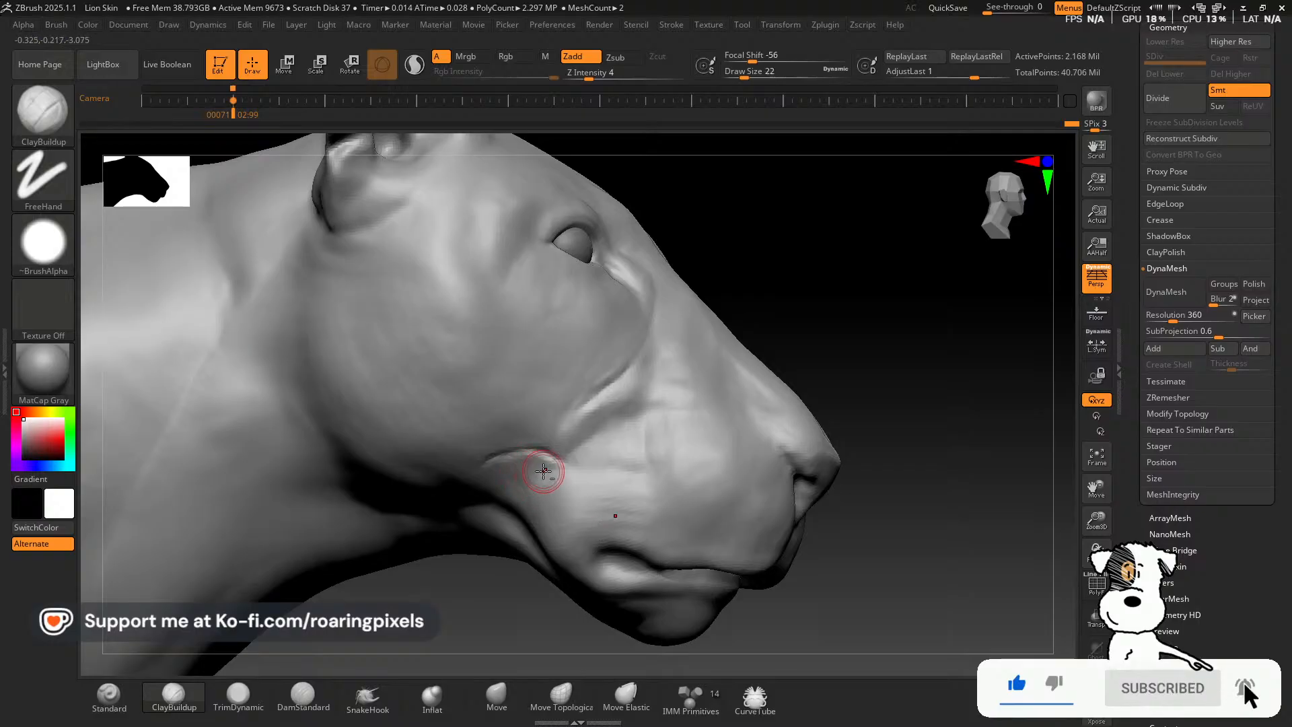
mouse_move(554, 465)
mouse_down()
mouse_move(493, 465)
mouse_move(570, 478)
mouse_move(540, 457)
mouse_up()
drag(606, 402, 605, 404)
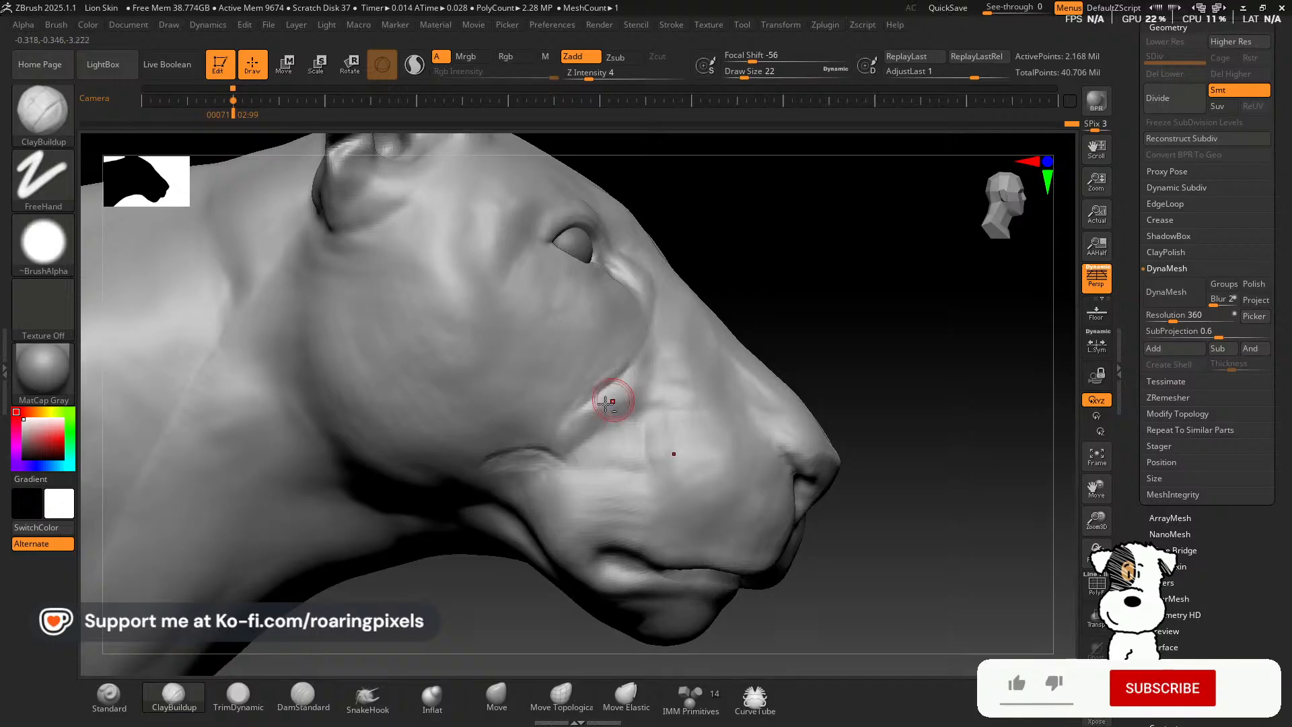
drag(768, 303, 734, 343)
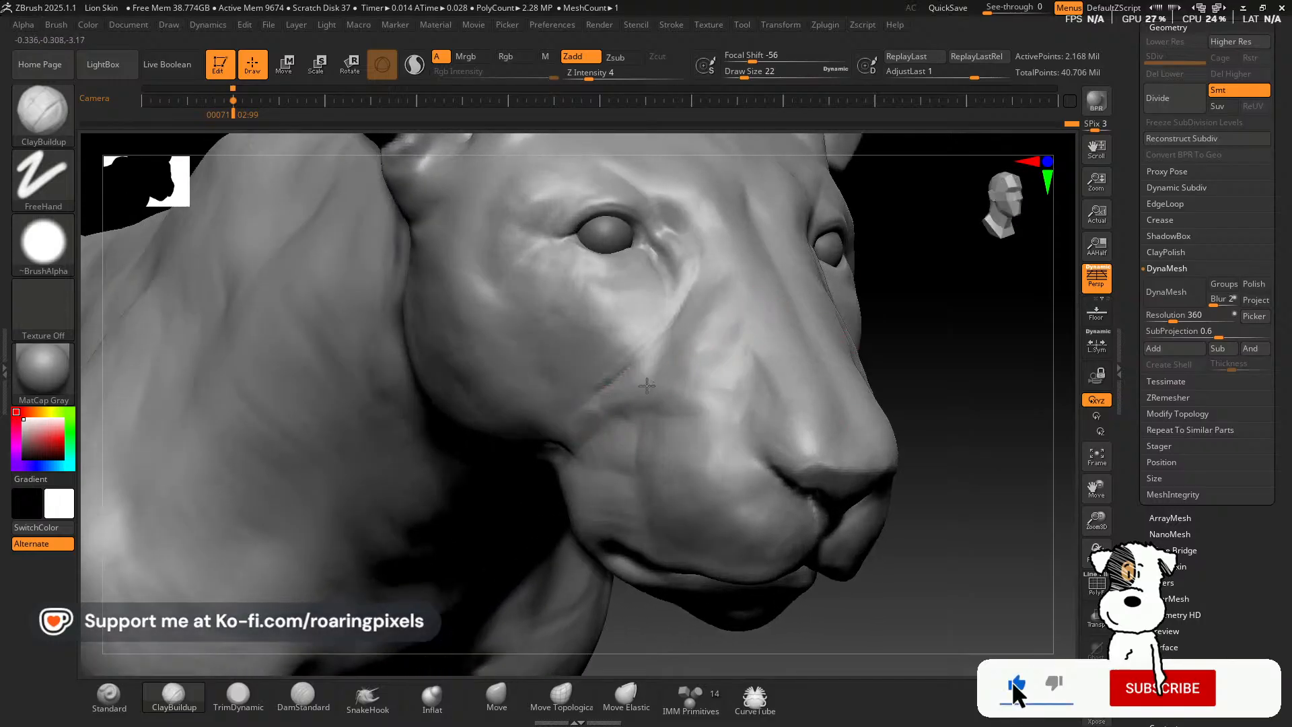
Flatten the muzzle side between the cheek crease and the nose bridge with TrimDynamic at draw sizes 26 and 30.
click(256, 707)
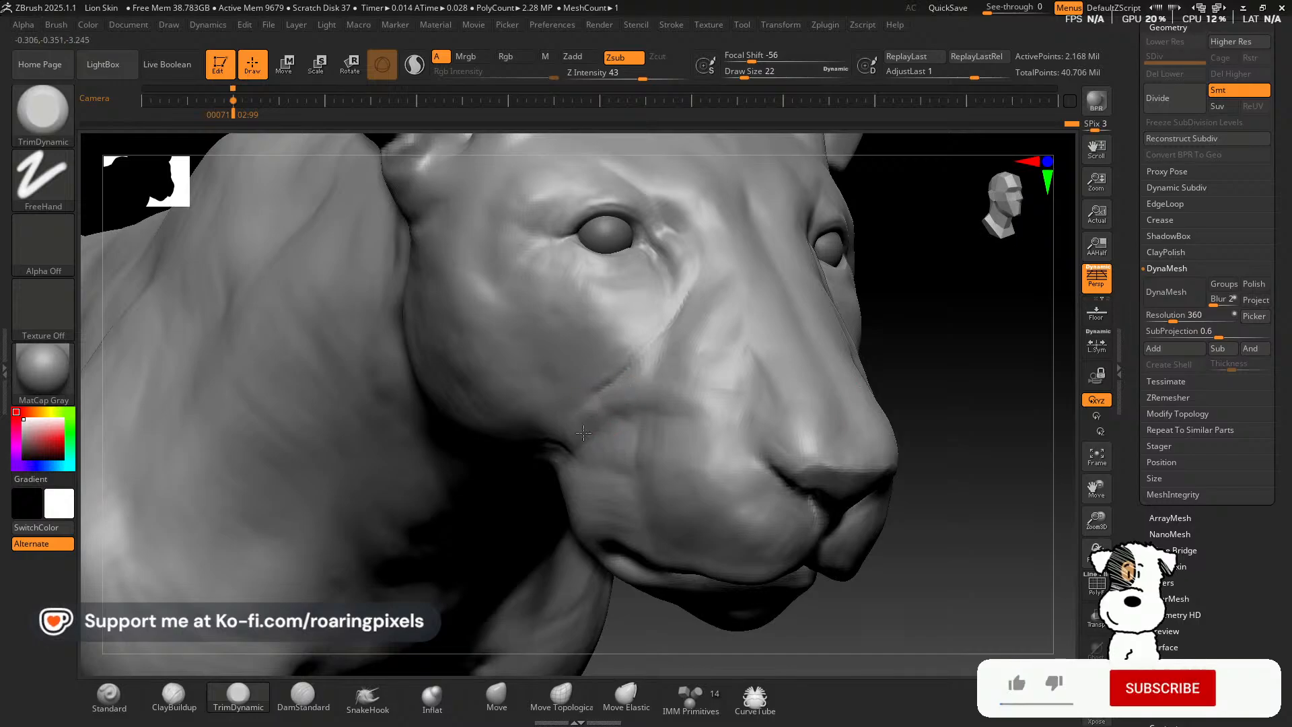
mouse_move(931, 323)
mouse_down()
mouse_move(951, 357)
mouse_move(990, 340)
mouse_up()
key(bracketright)
mouse_move(679, 354)
mouse_down()
mouse_move(700, 346)
mouse_move(697, 305)
mouse_move(666, 355)
mouse_move(718, 285)
mouse_move(689, 372)
mouse_up()
drag(964, 453, 1004, 427)
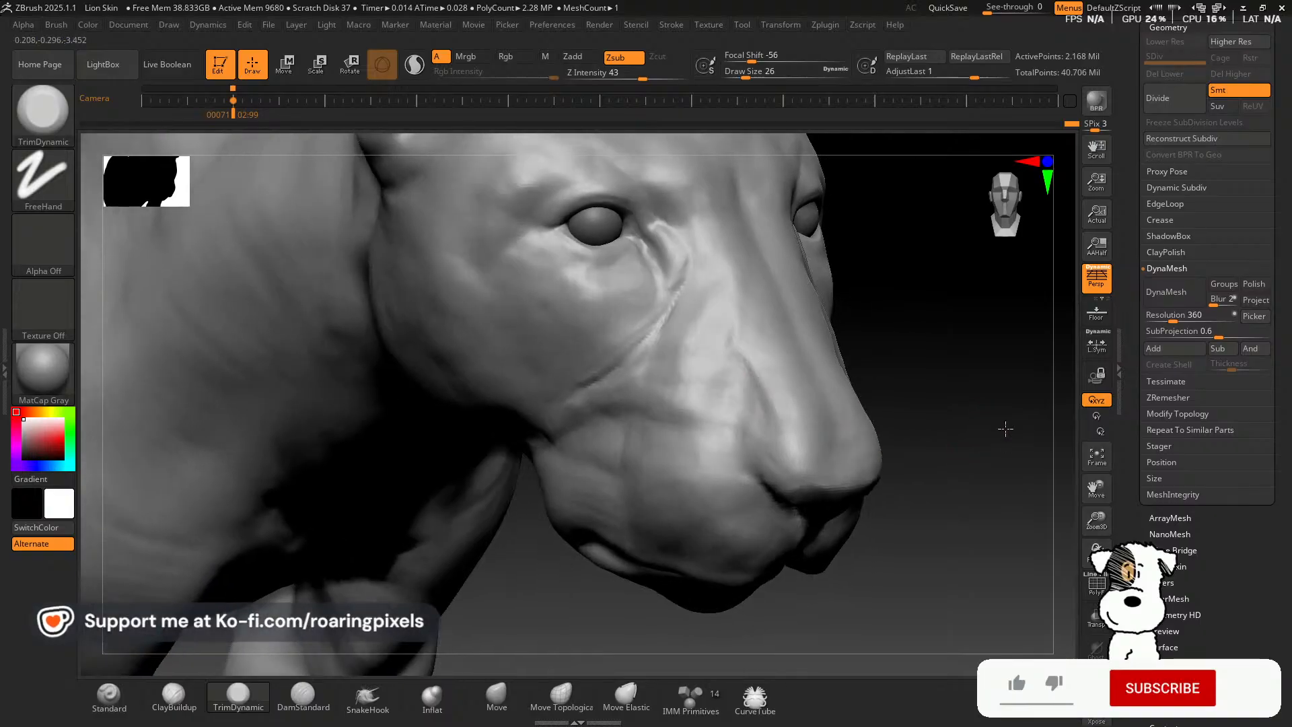
drag(712, 309, 682, 365)
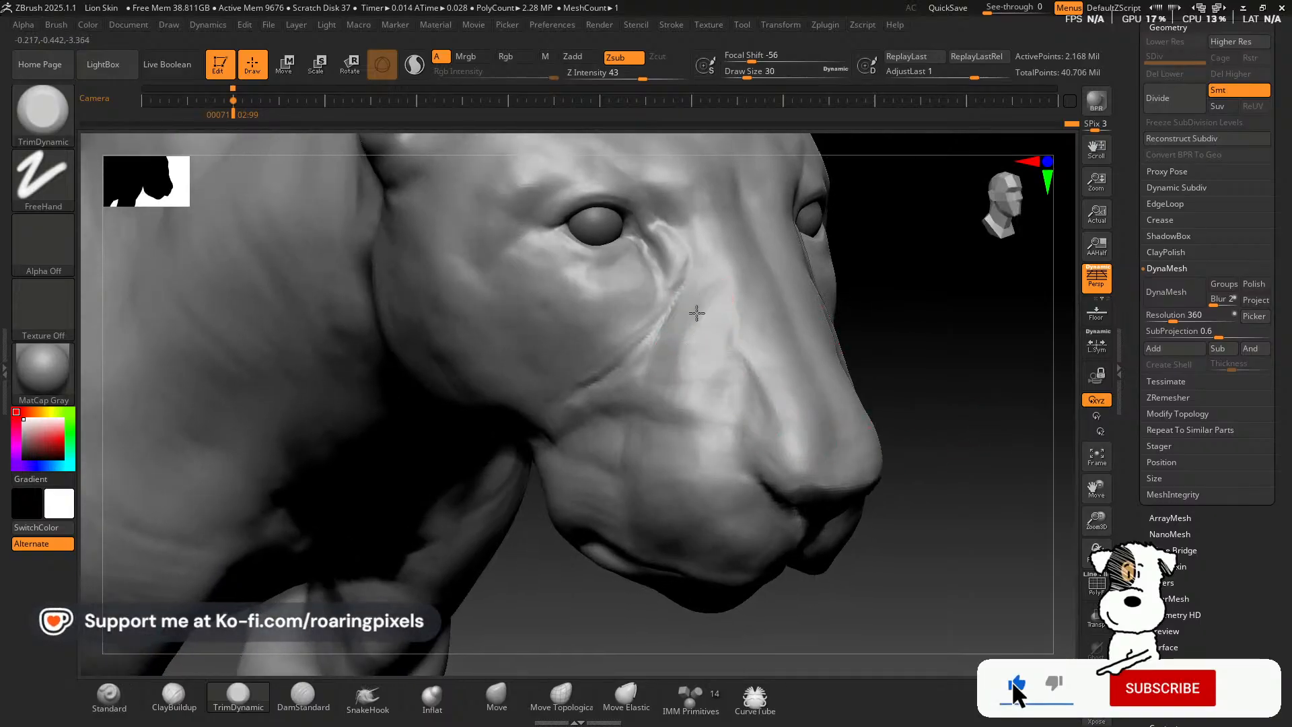
Plane the edge of the tear duct groove beside the inner eye corner with TrimDynamic at draw sizes 14 and 22.
key(bracketleft)
key(bracketleft)
key(bracketleft)
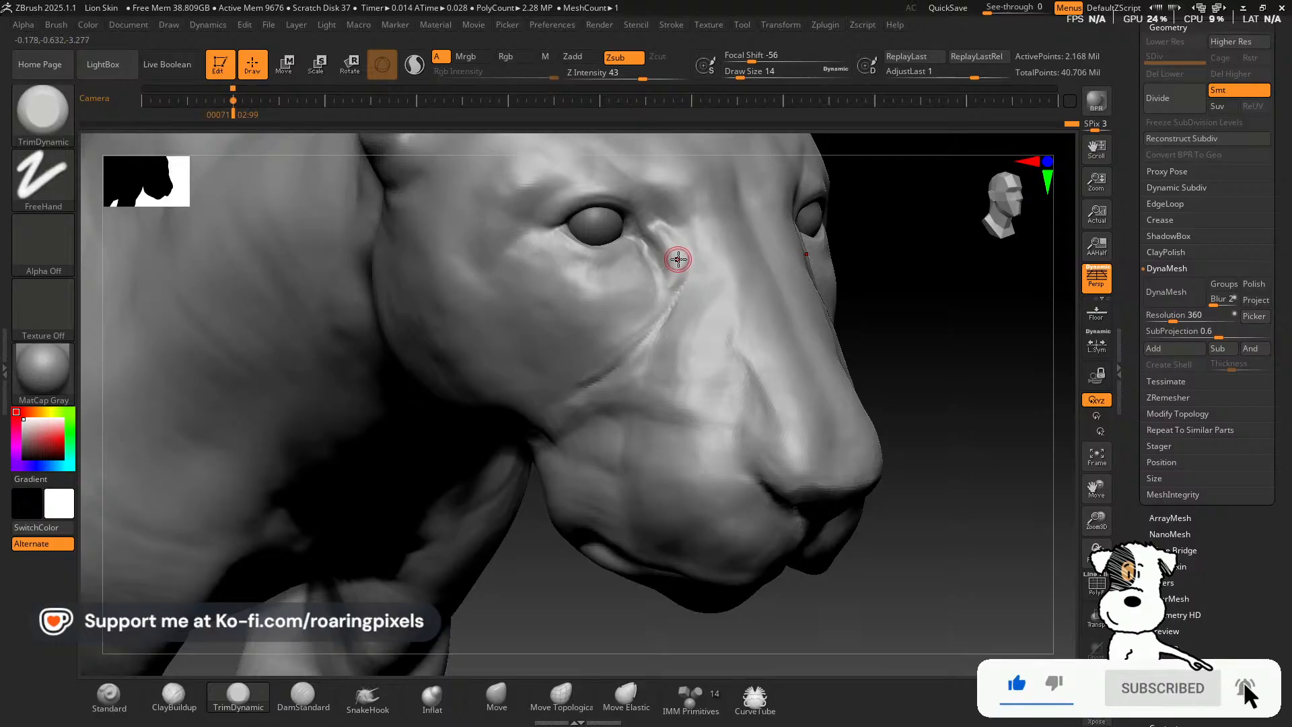
drag(956, 306, 914, 319)
key(bracketright)
key(bracketright)
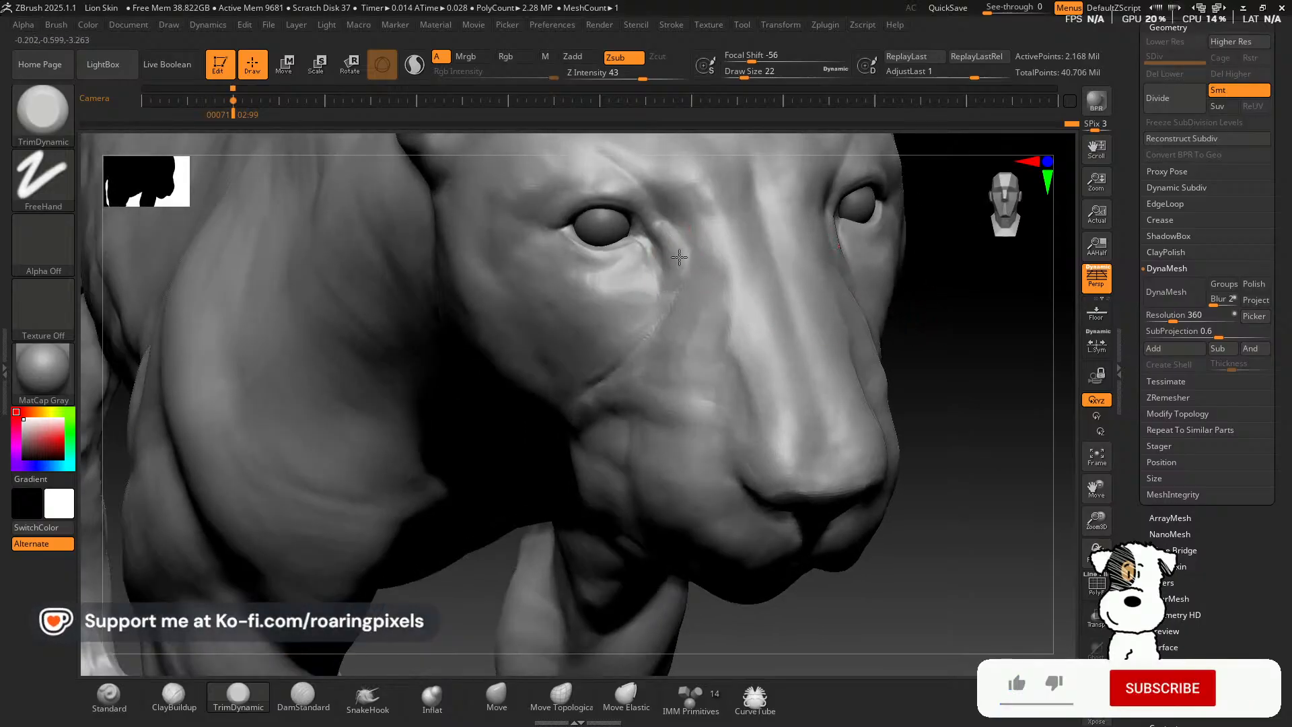
Even out the muzzle side and the lower cheek crease with TrimDynamic at draw sizes 34 and 26.
mouse_move(1000, 382)
mouse_down()
mouse_move(972, 379)
mouse_move(1015, 379)
mouse_move(958, 410)
mouse_up()
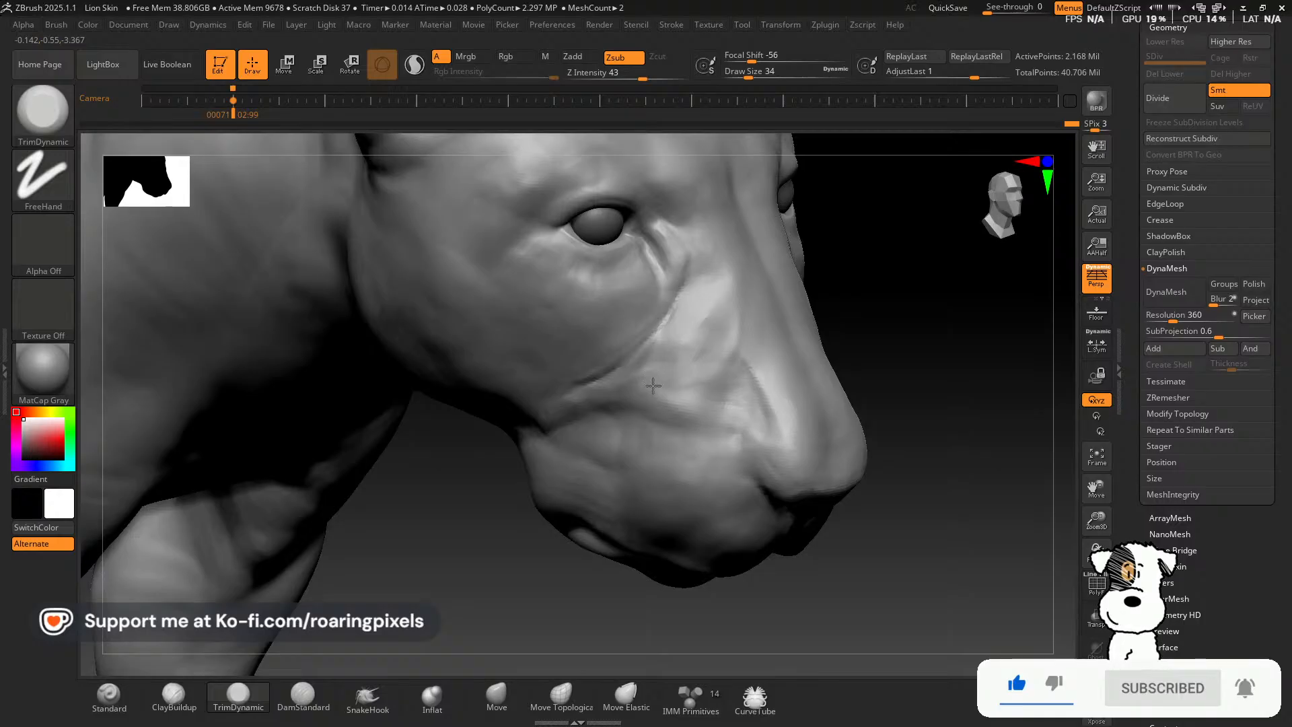
key(bracketleft)
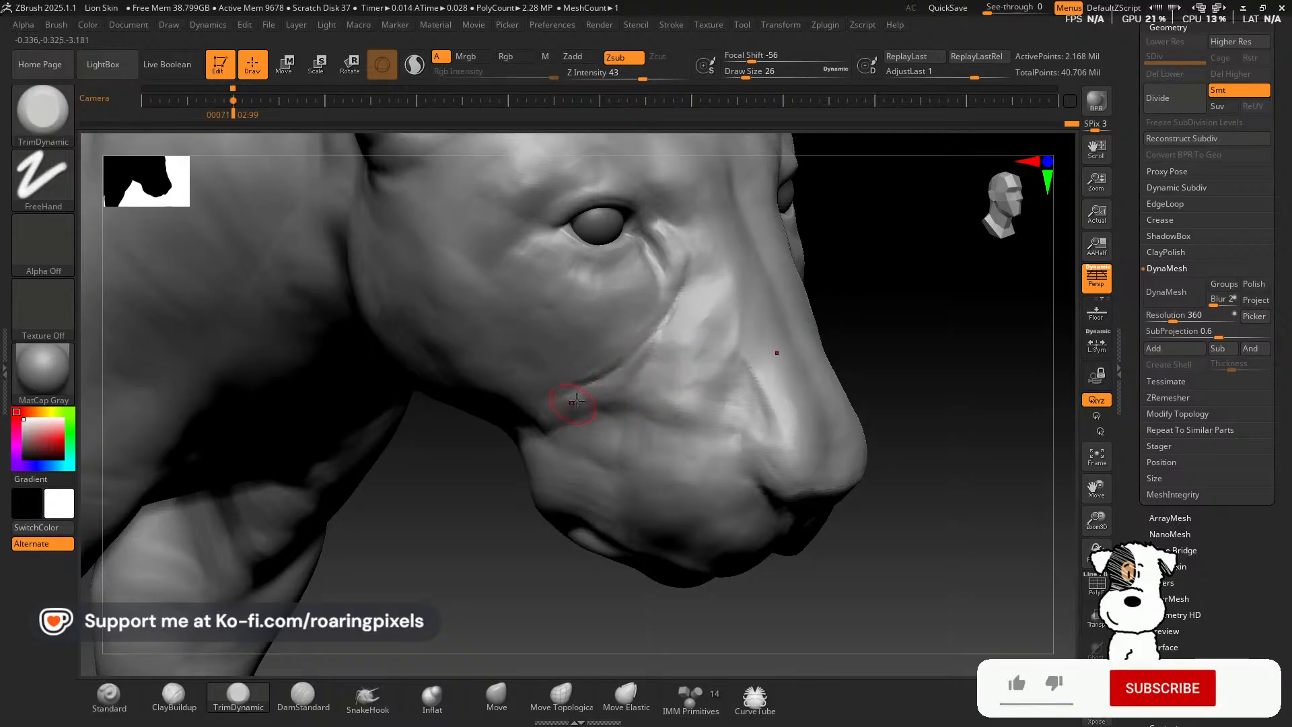
drag(946, 346, 745, 370)
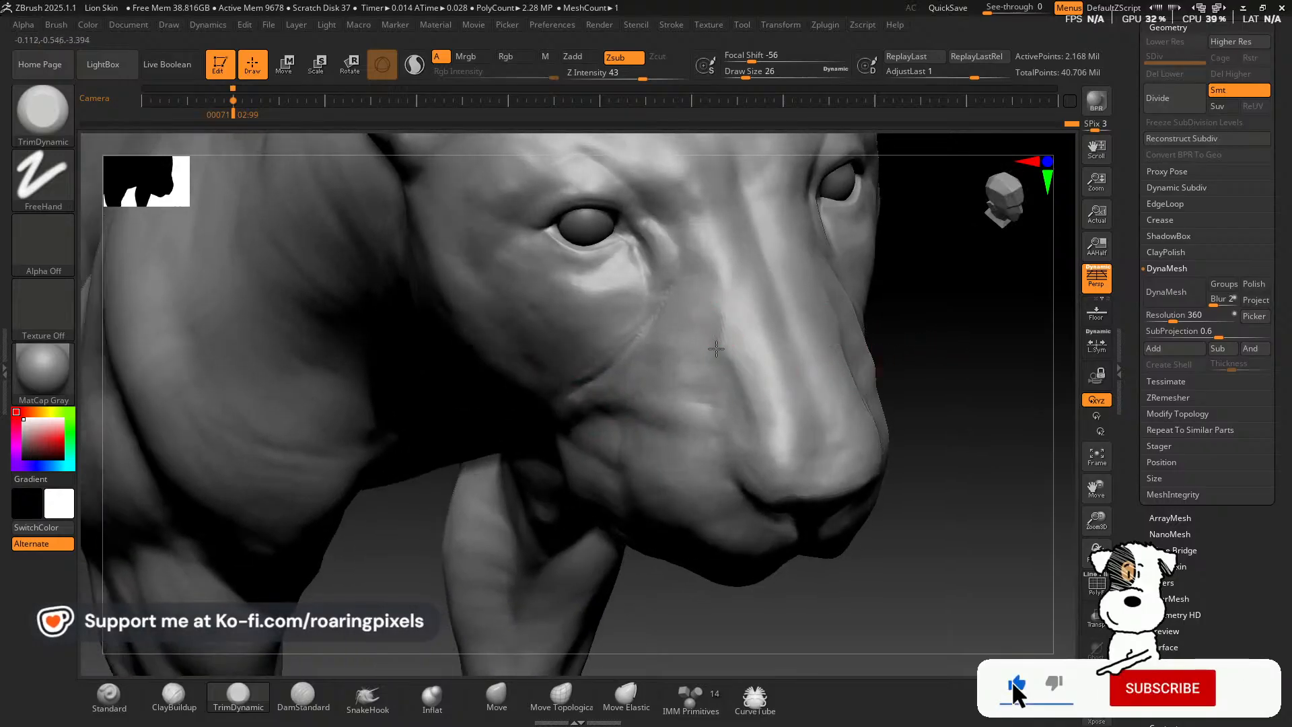
drag(958, 381, 923, 390)
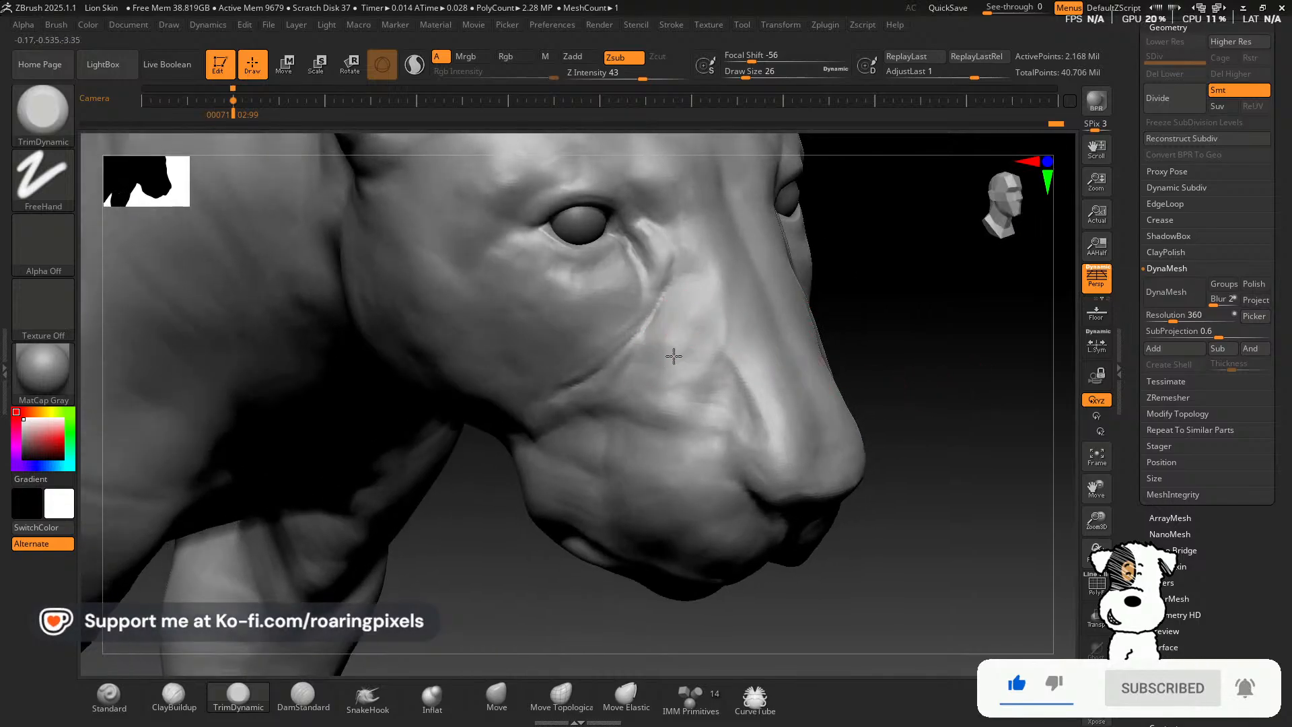
drag(934, 398, 903, 404)
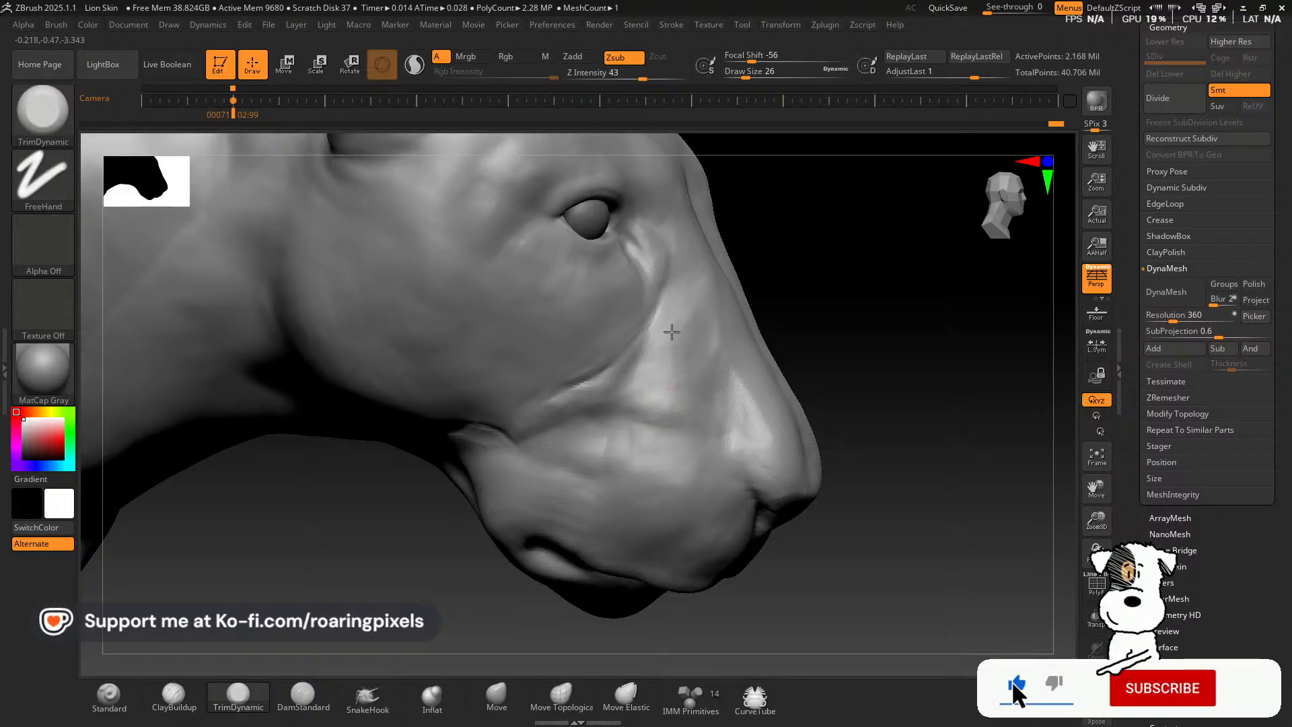
Flatten the rear end of the cheek fold above the mouth corner with TrimDynamic at draw sizes 18 and 22.
drag(830, 325, 866, 230)
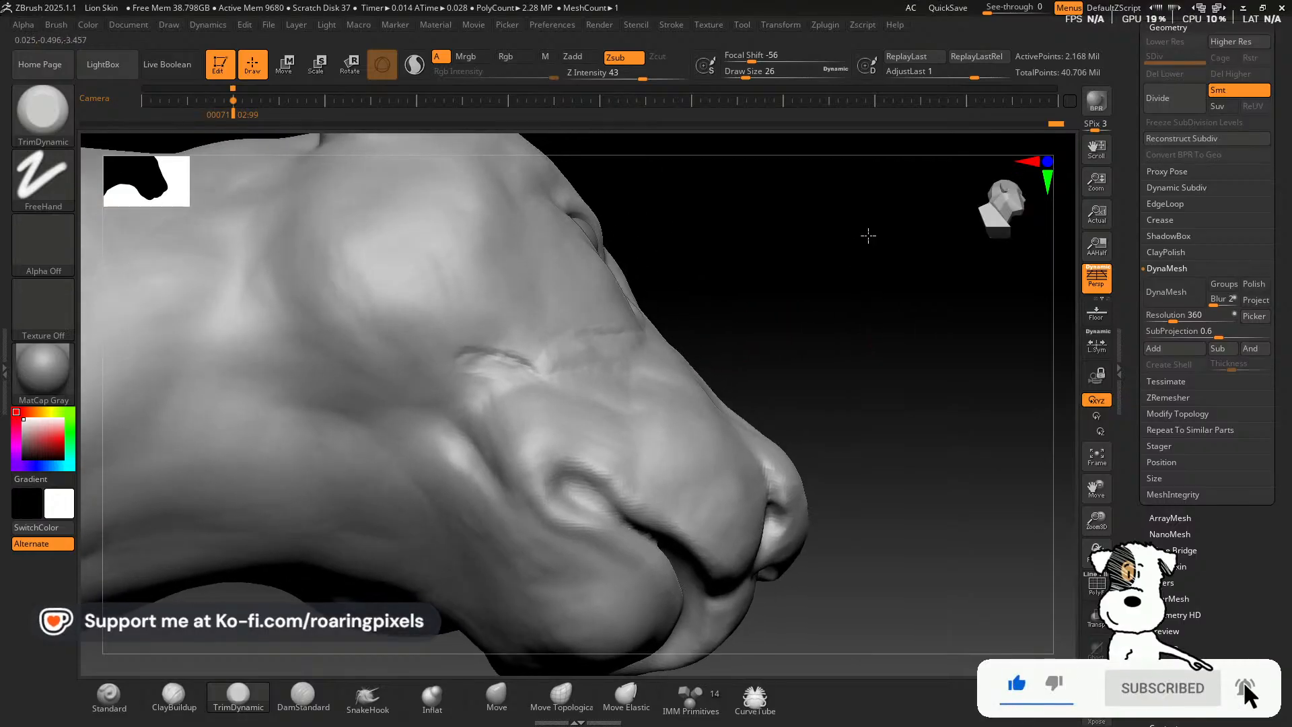
key(bracketleft)
drag(465, 352, 526, 359)
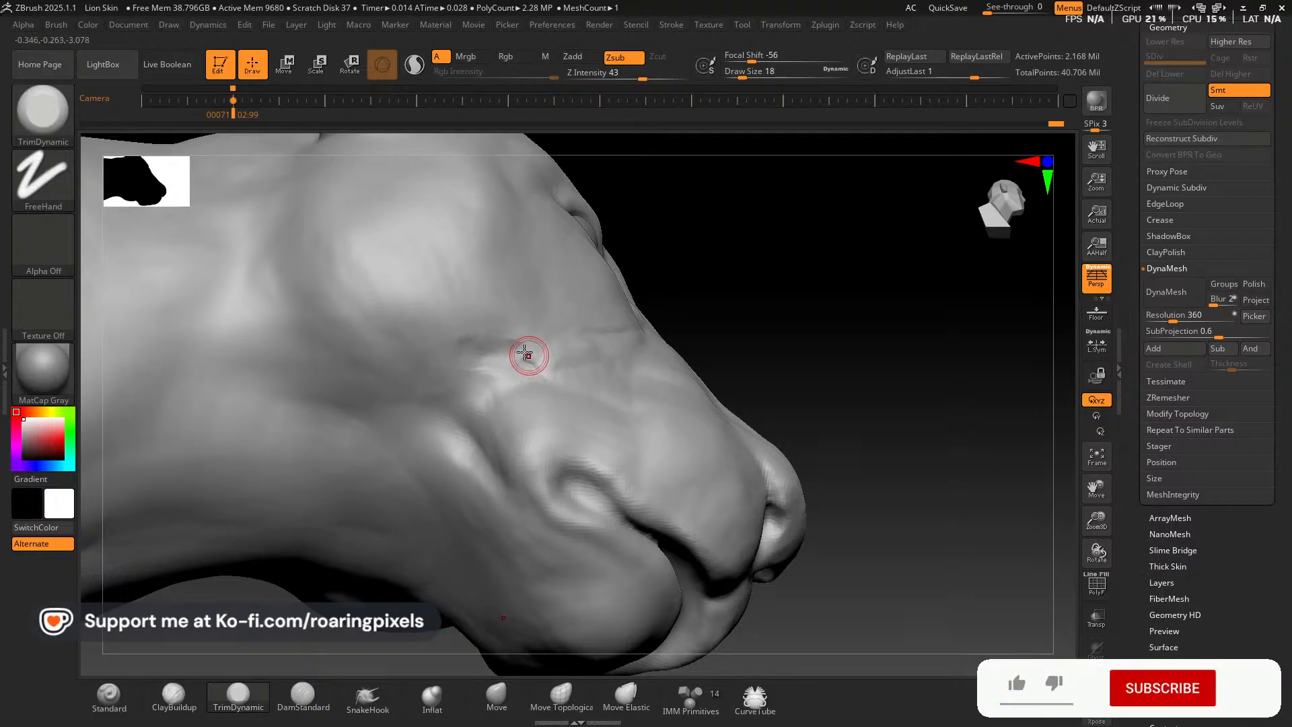
drag(770, 271, 744, 288)
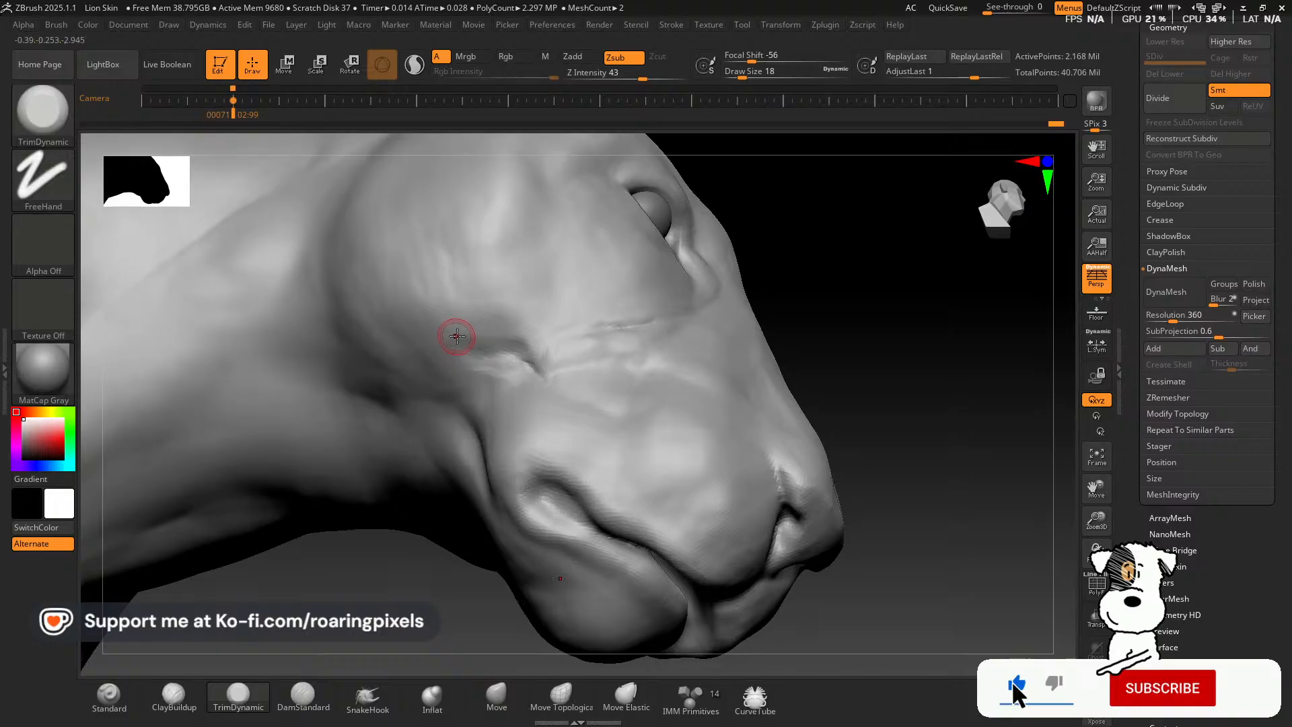
key(bracketright)
drag(475, 338, 470, 342)
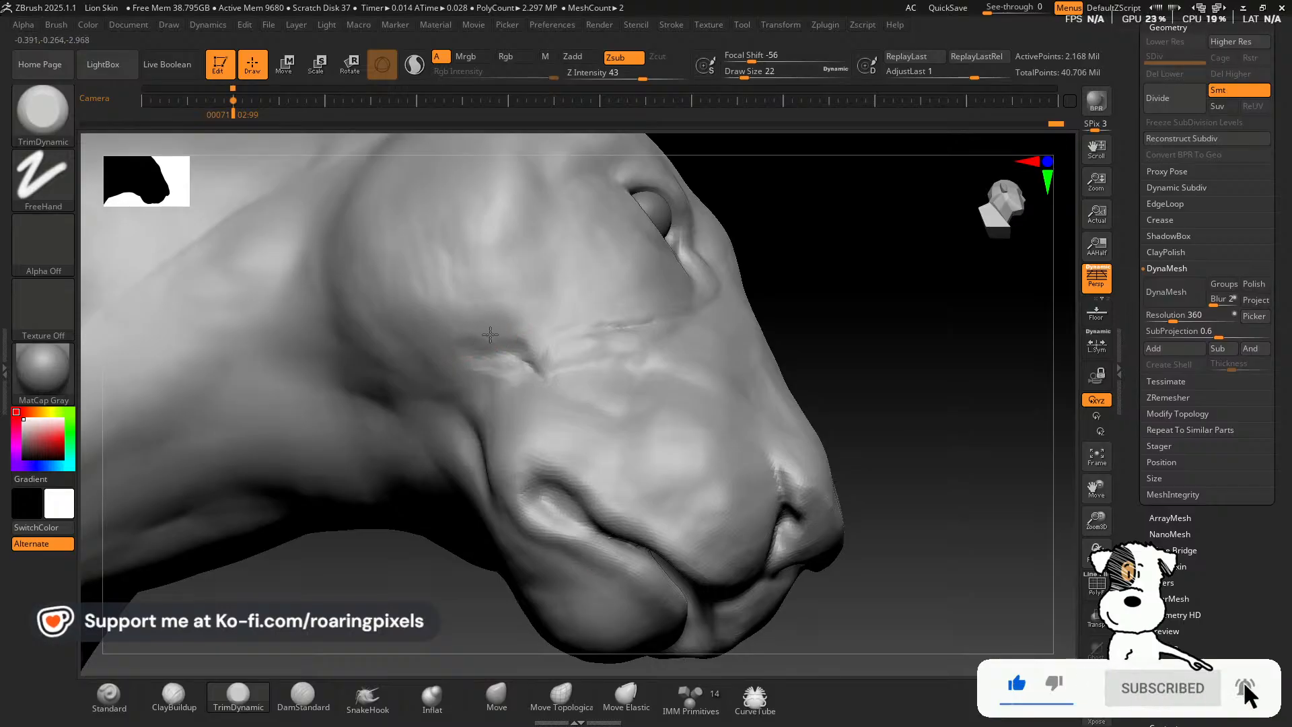
key(bracketleft)
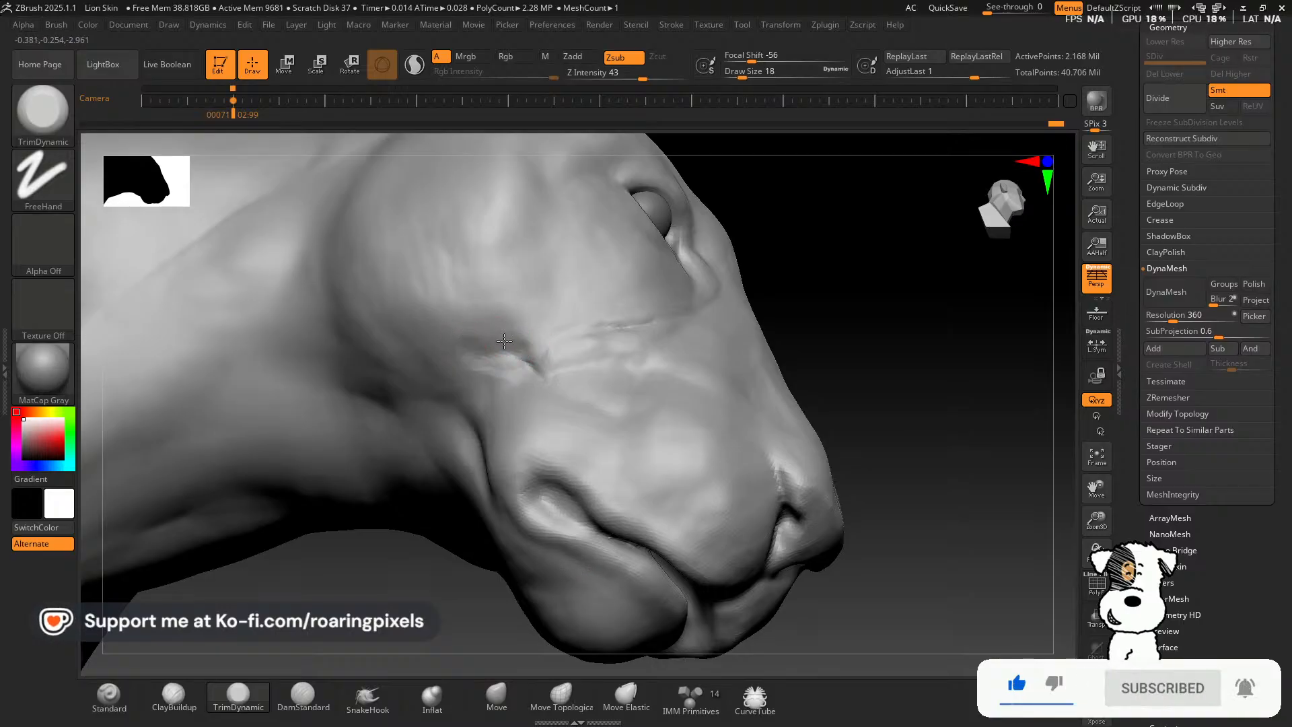
mouse_move(504, 341)
mouse_down()
mouse_move(523, 346)
mouse_move(523, 331)
mouse_up()
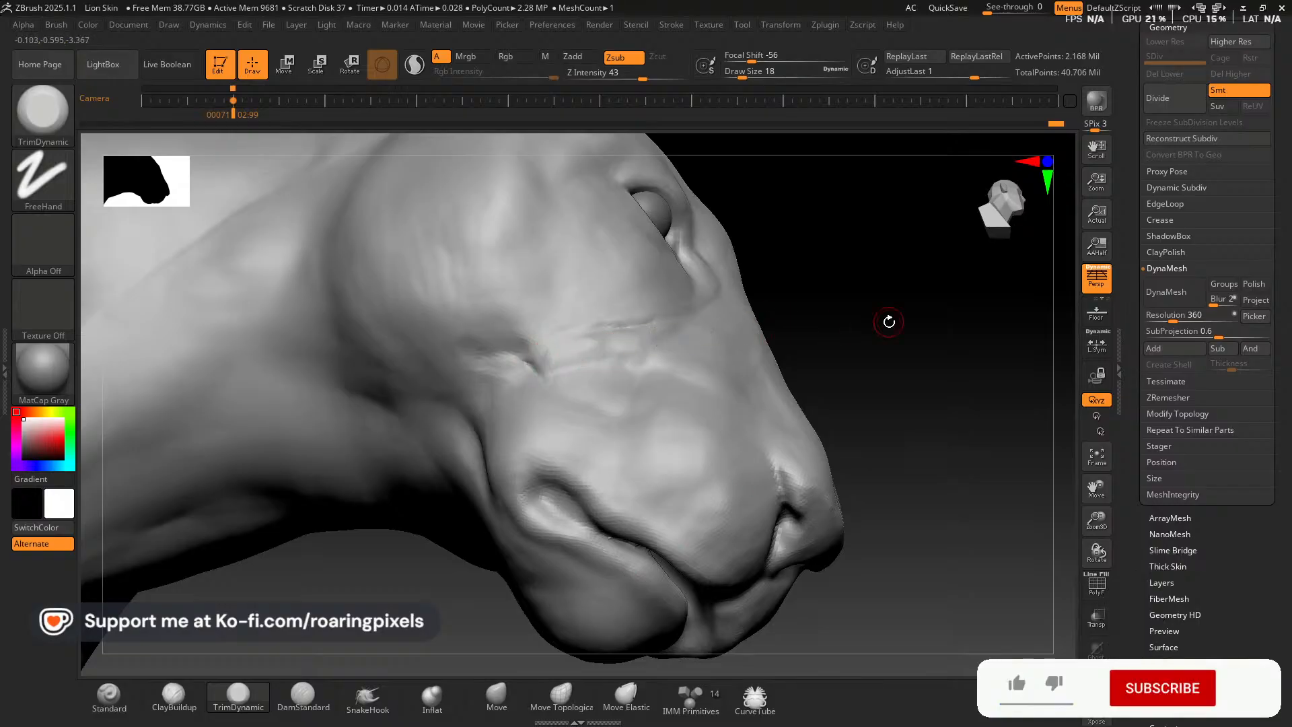
Build up the rear end of the cheek crease above the mouth corner with ClayBuildup at draw sizes 26 and 30.
drag(889, 321, 894, 375)
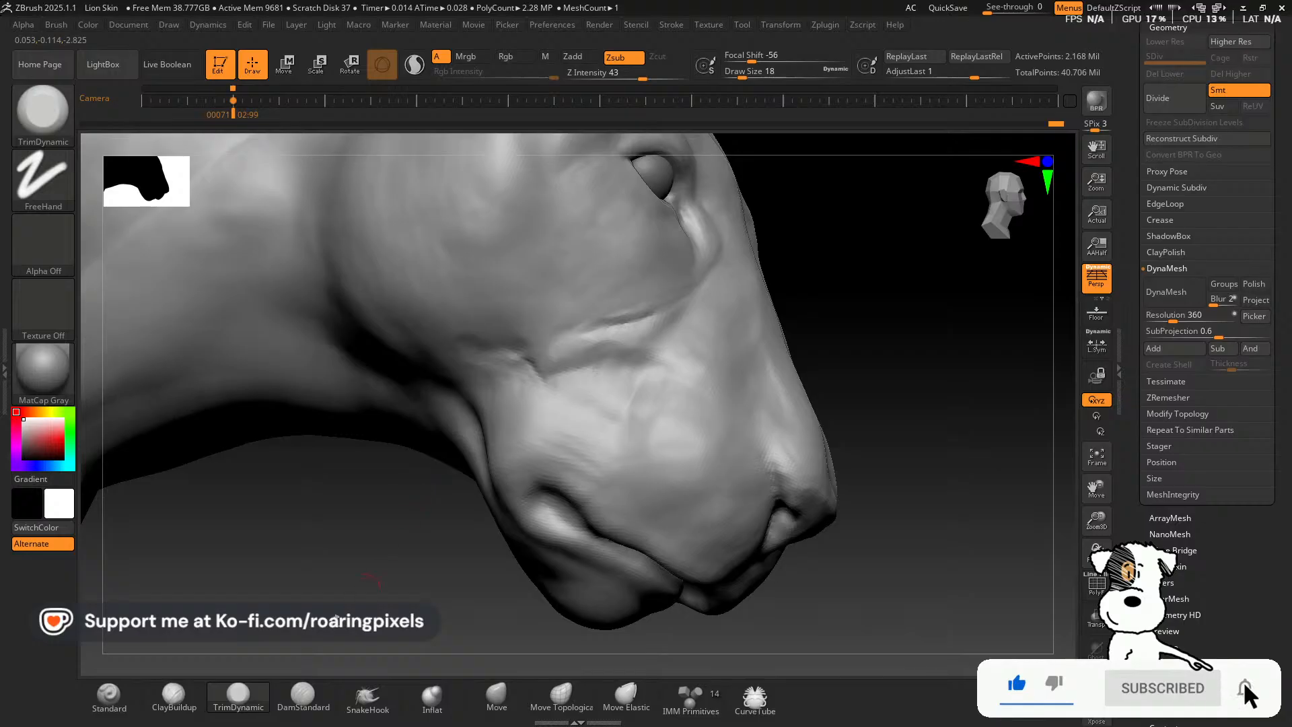
click(162, 701)
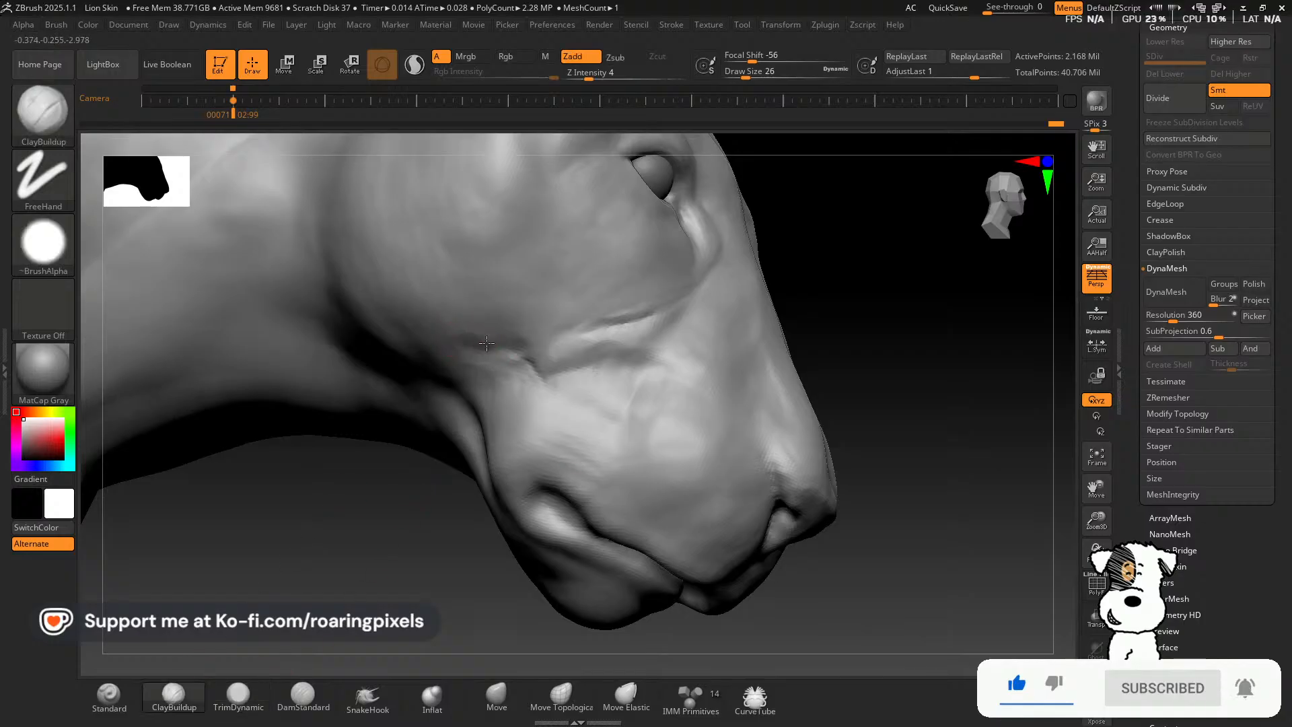
drag(486, 343, 506, 347)
drag(372, 539, 366, 524)
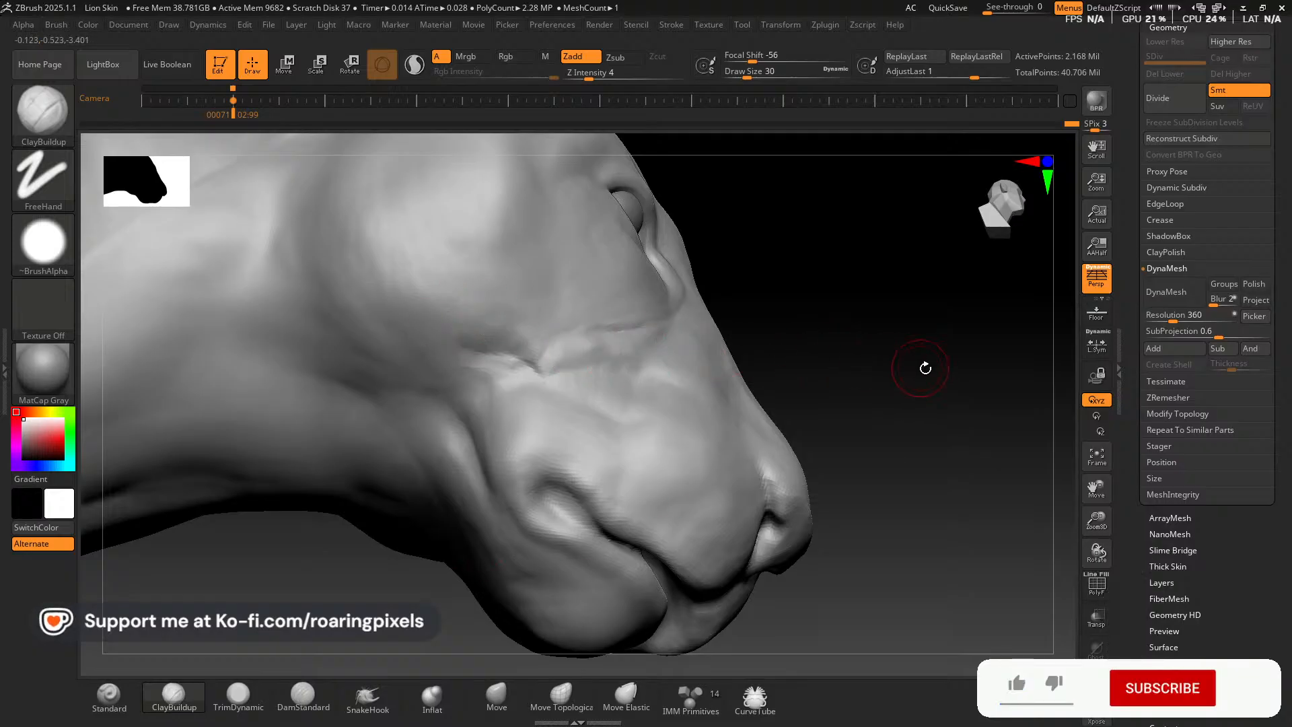
drag(923, 366, 678, 389)
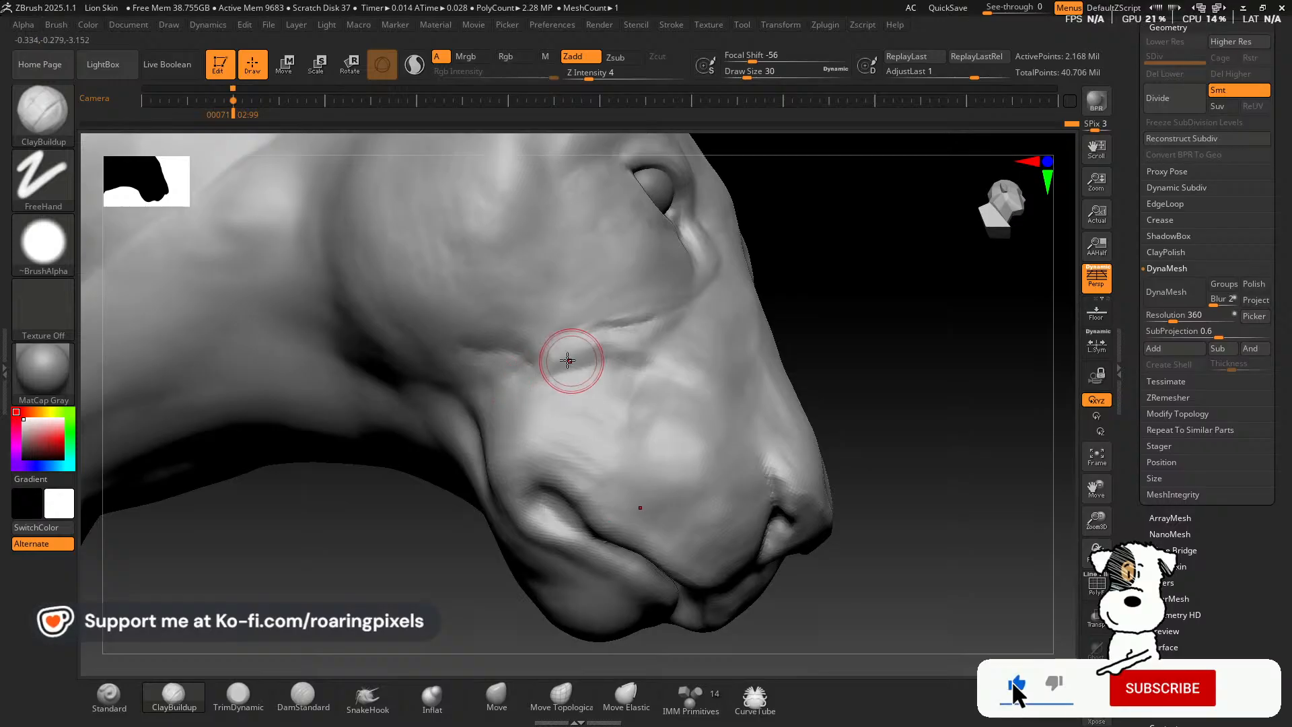
Refine the narrow fold along the cheek crease toward the muzzle with ClayBuildup at draw size 18.
key(bracketleft)
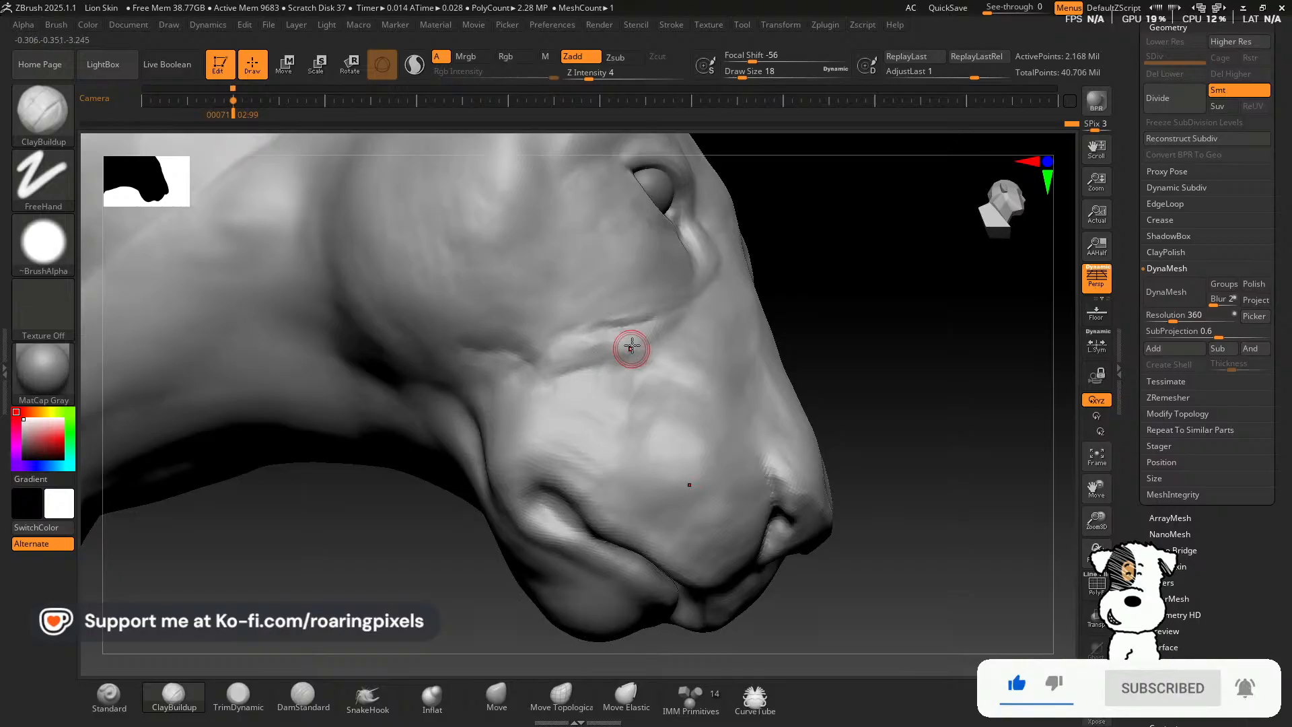
drag(883, 332, 908, 384)
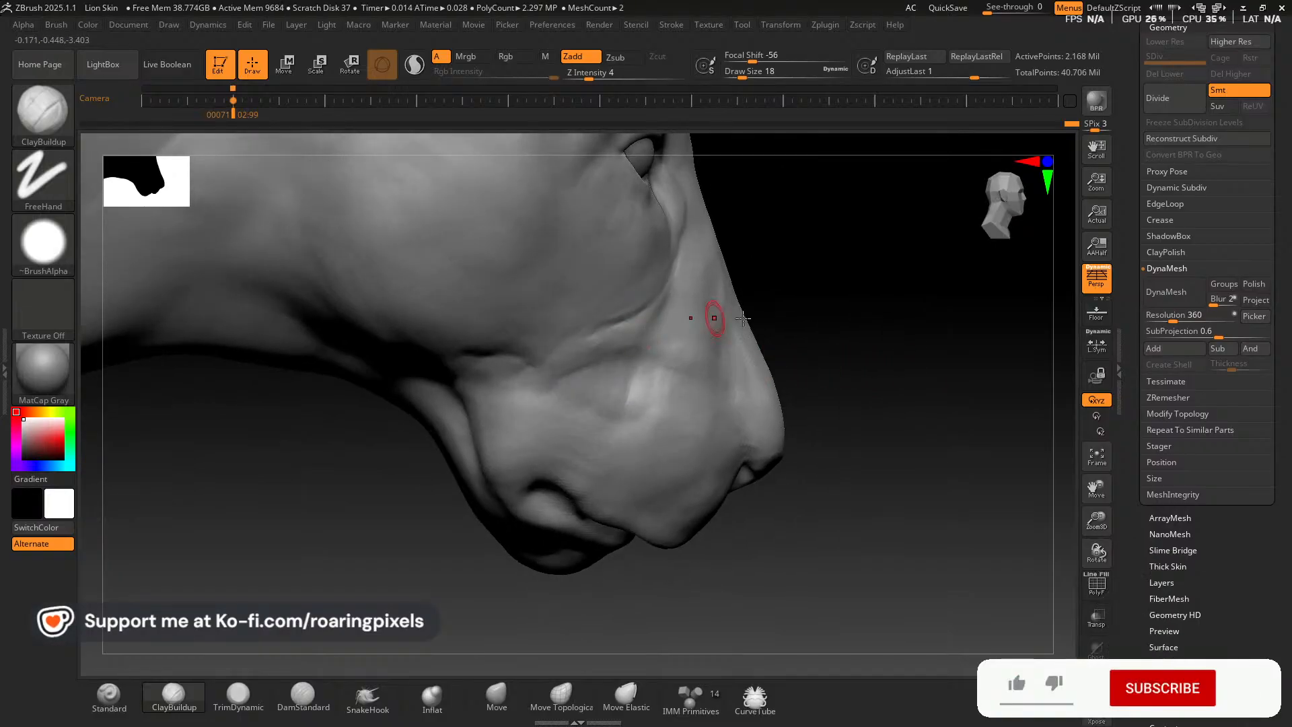
right_drag(712, 317, 665, 324)
Fill out the lower cheek just above the crease with ClayBuildup at draw sizes 38 and 26.
key(bracketright)
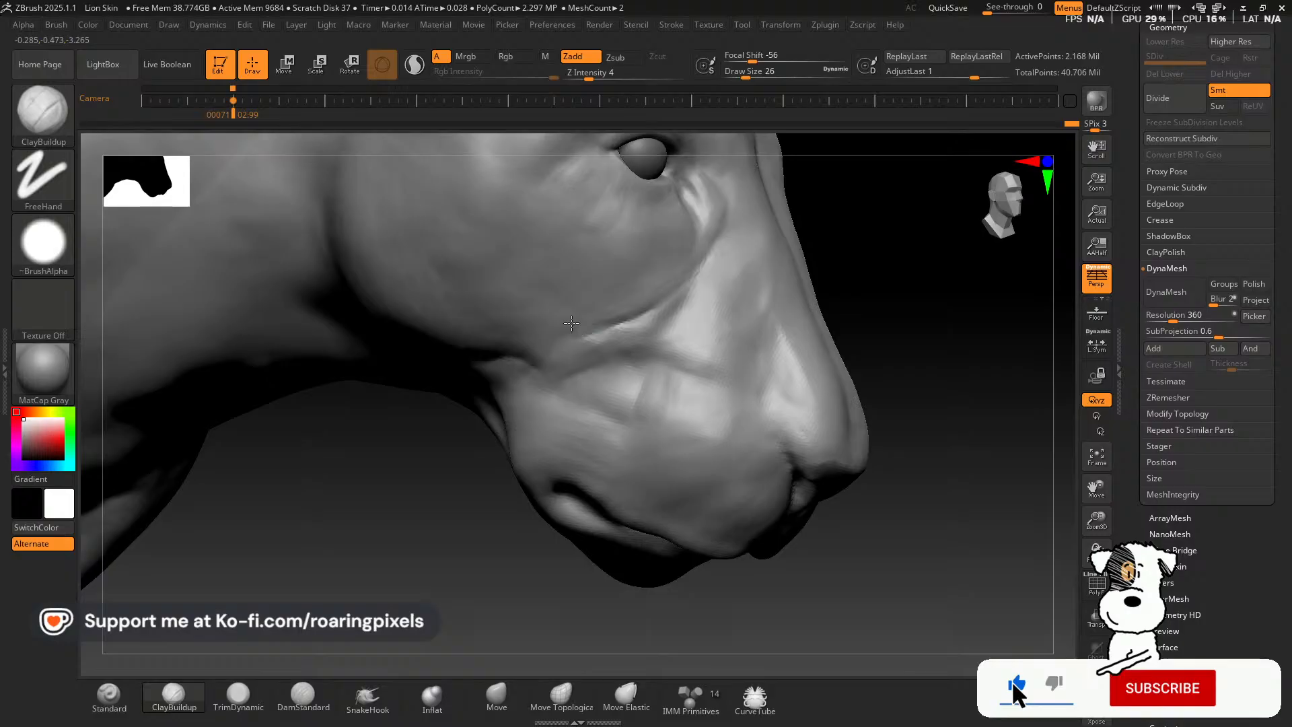
key(bracketright)
key(bracketright)
key(bracketright)
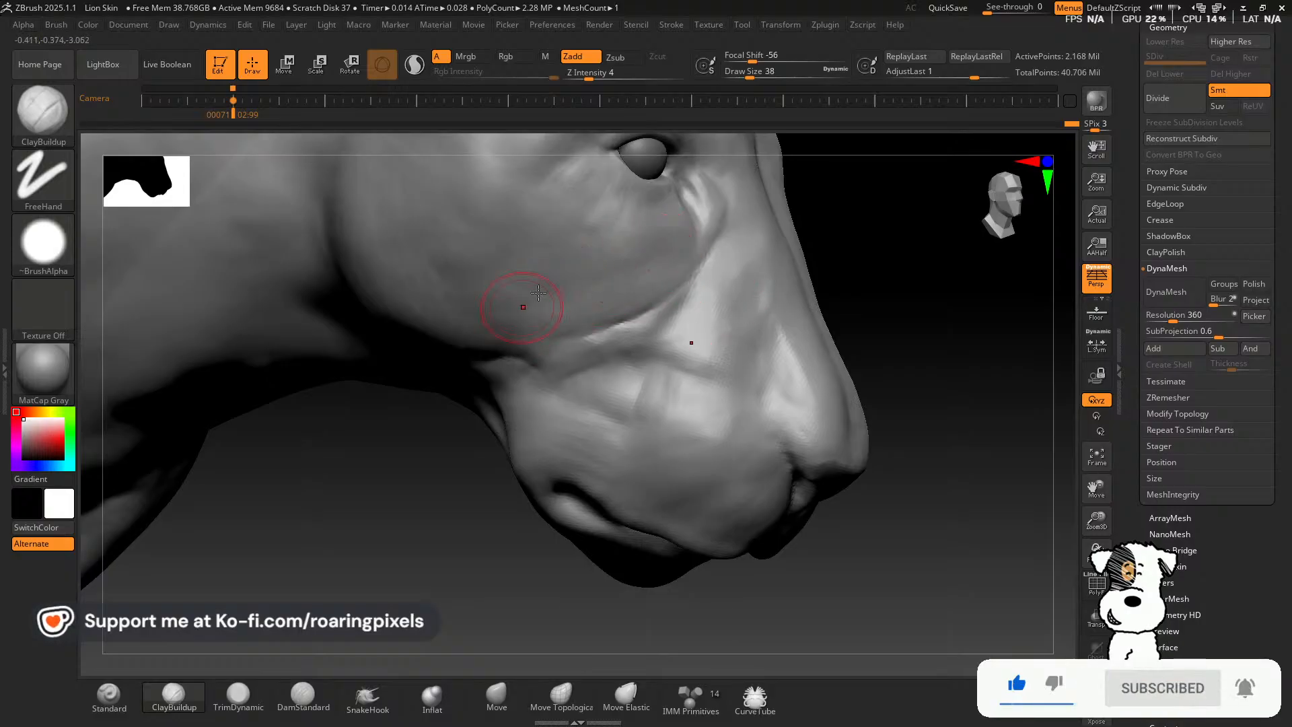
key(bracketleft)
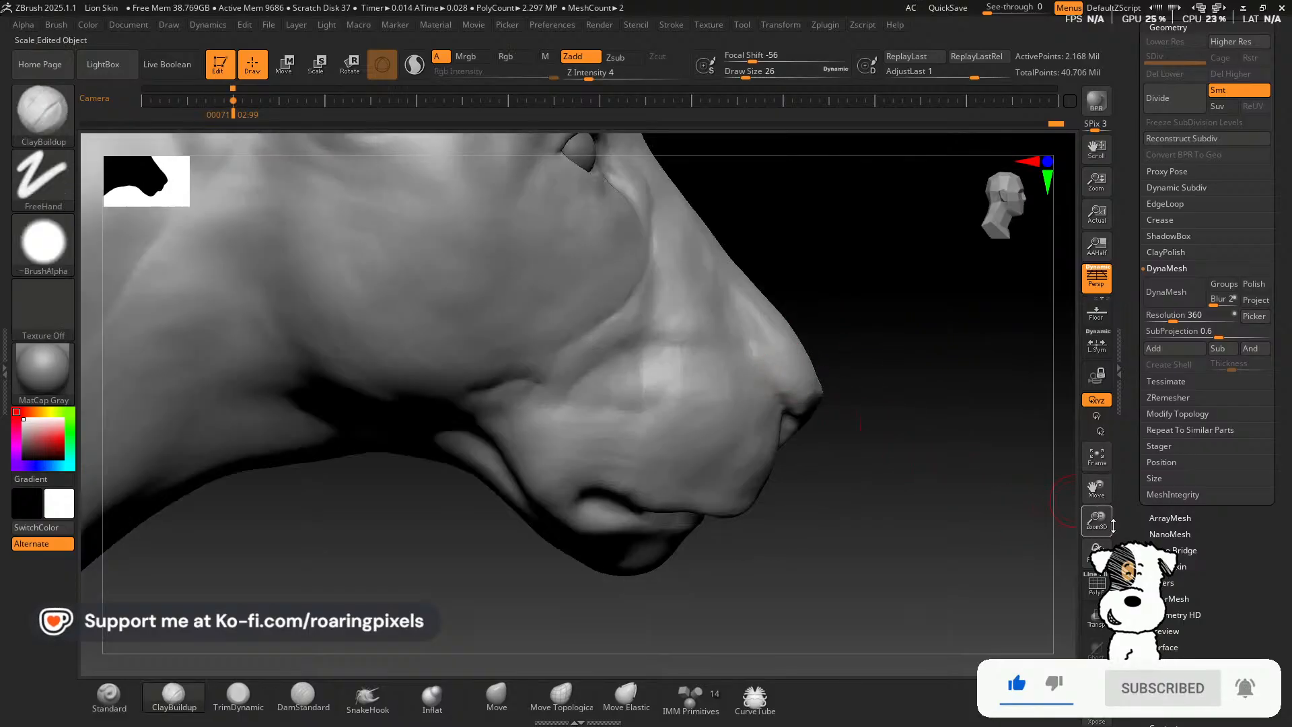
Flatten the muzzle side between the cheek crease and the nose with TrimDynamic at draw size 30.
drag(1097, 522, 1141, 559)
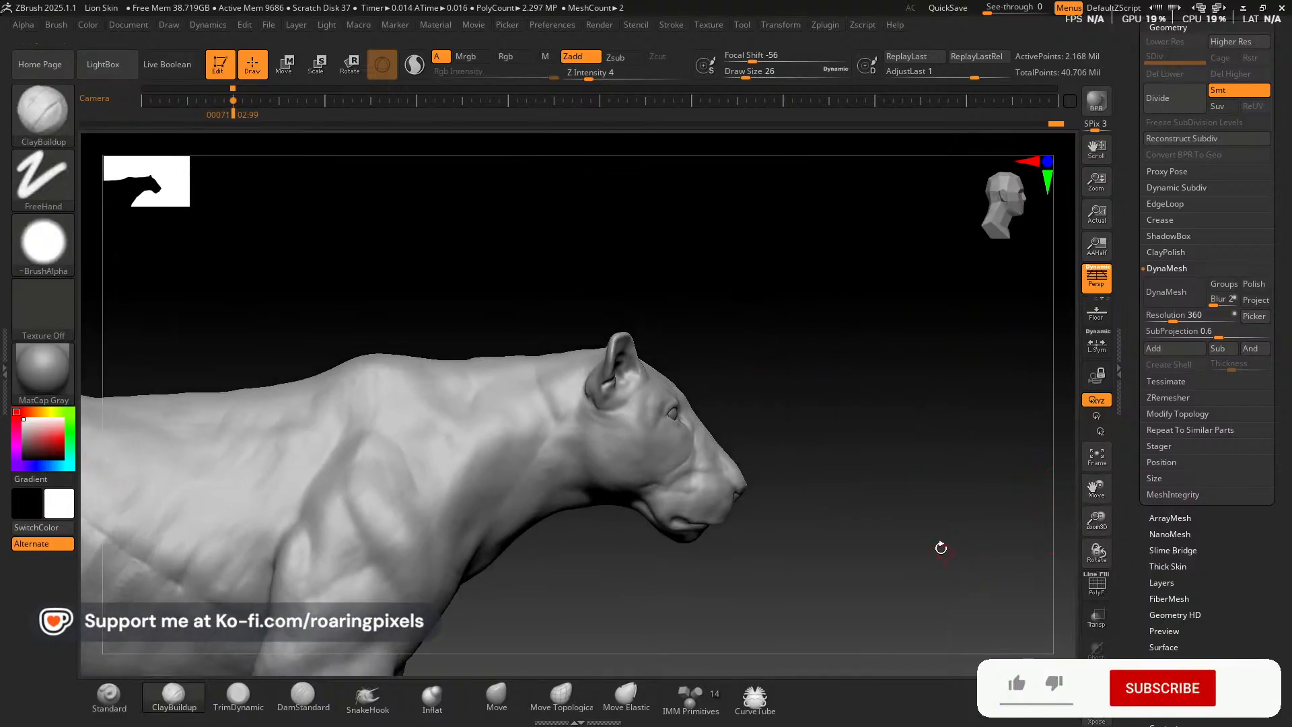
mouse_move(941, 548)
mouse_down()
mouse_move(929, 551)
mouse_move(944, 549)
mouse_up()
drag(1097, 521, 1074, 496)
drag(906, 514, 934, 519)
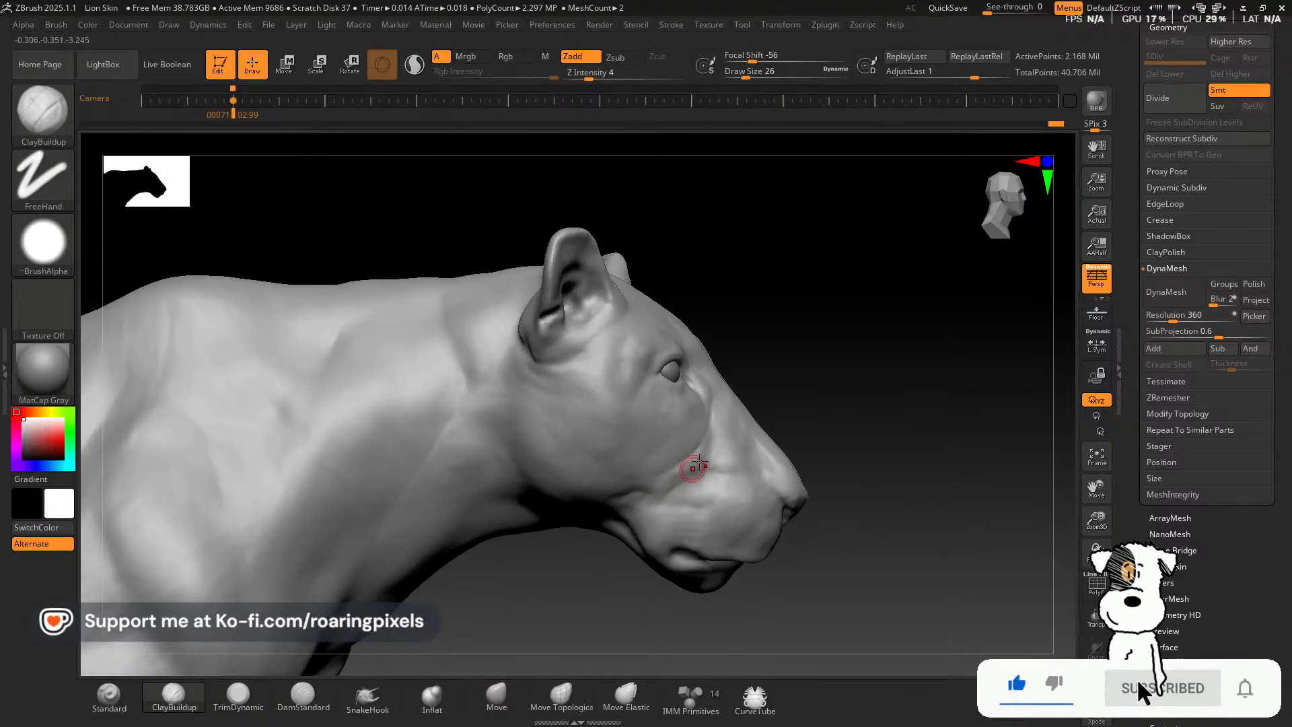
click(250, 700)
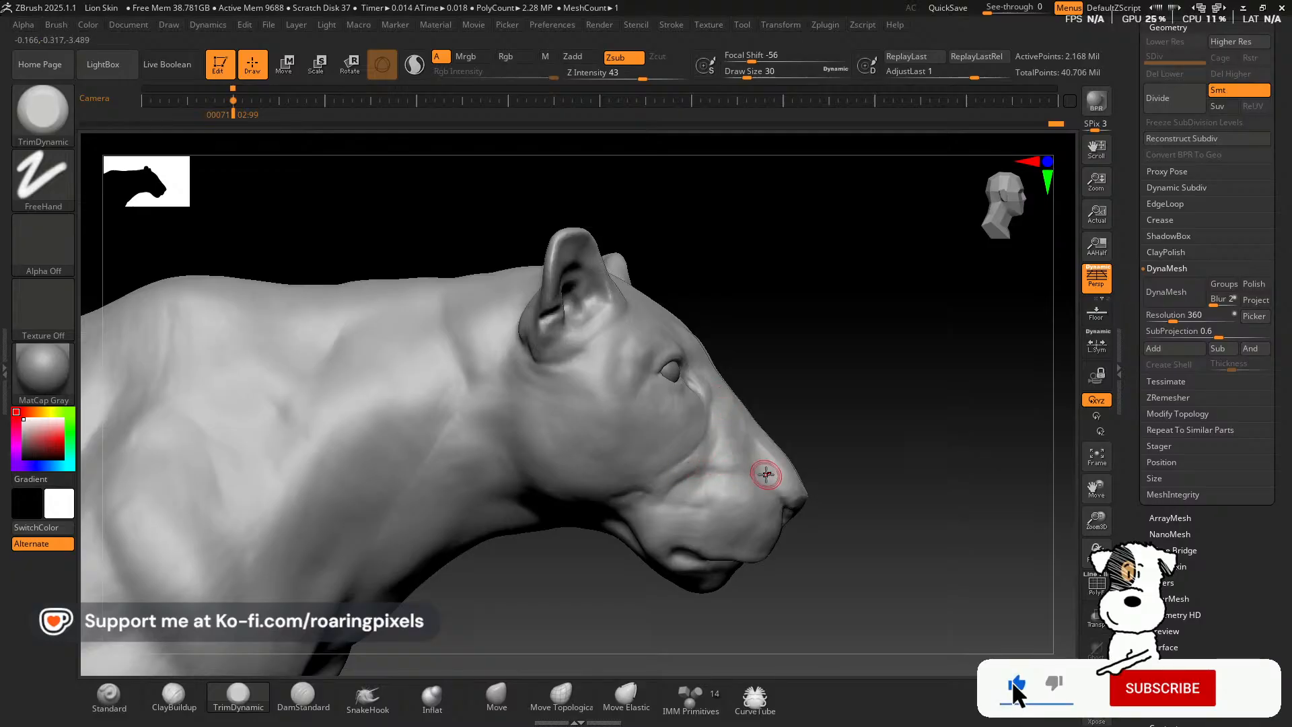
mouse_move(842, 401)
mouse_down()
mouse_move(795, 409)
mouse_move(801, 418)
mouse_up()
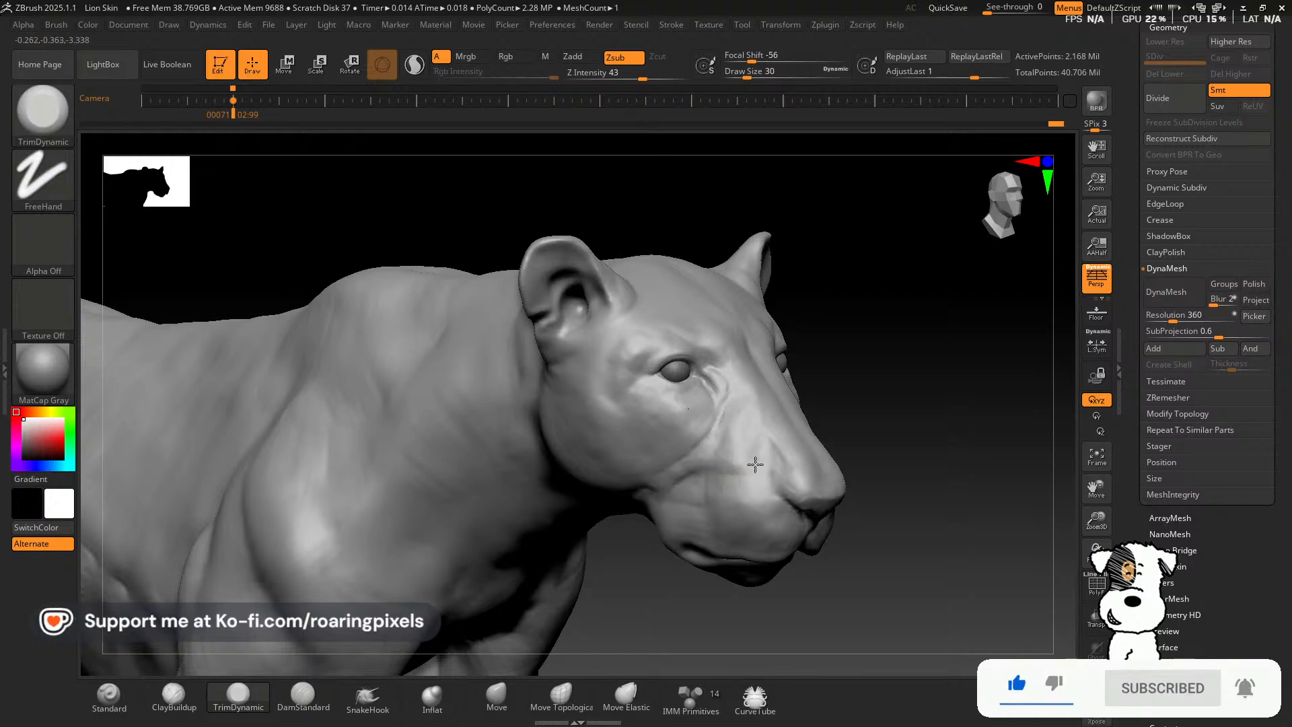
Even out the side of the nose bridge and the cheek crease transition with TrimDynamic at draw size 34.
key(bracketright)
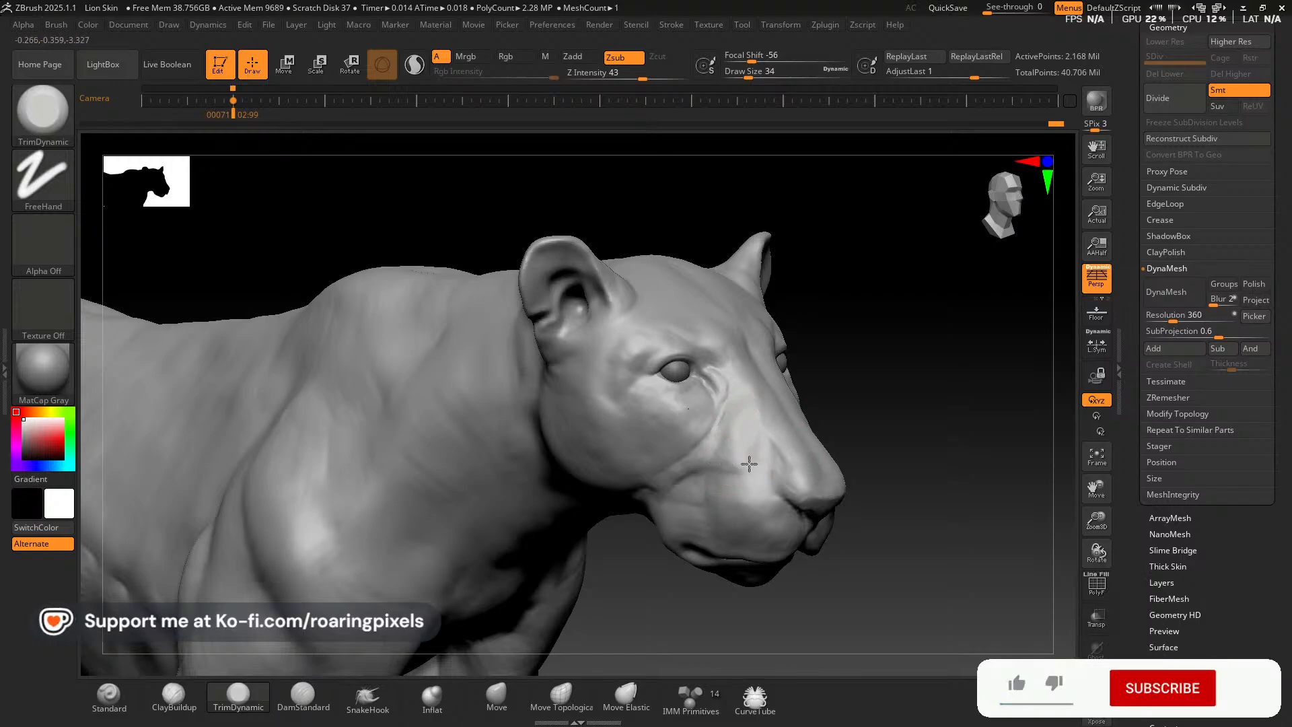
drag(895, 404, 807, 431)
drag(894, 404, 976, 418)
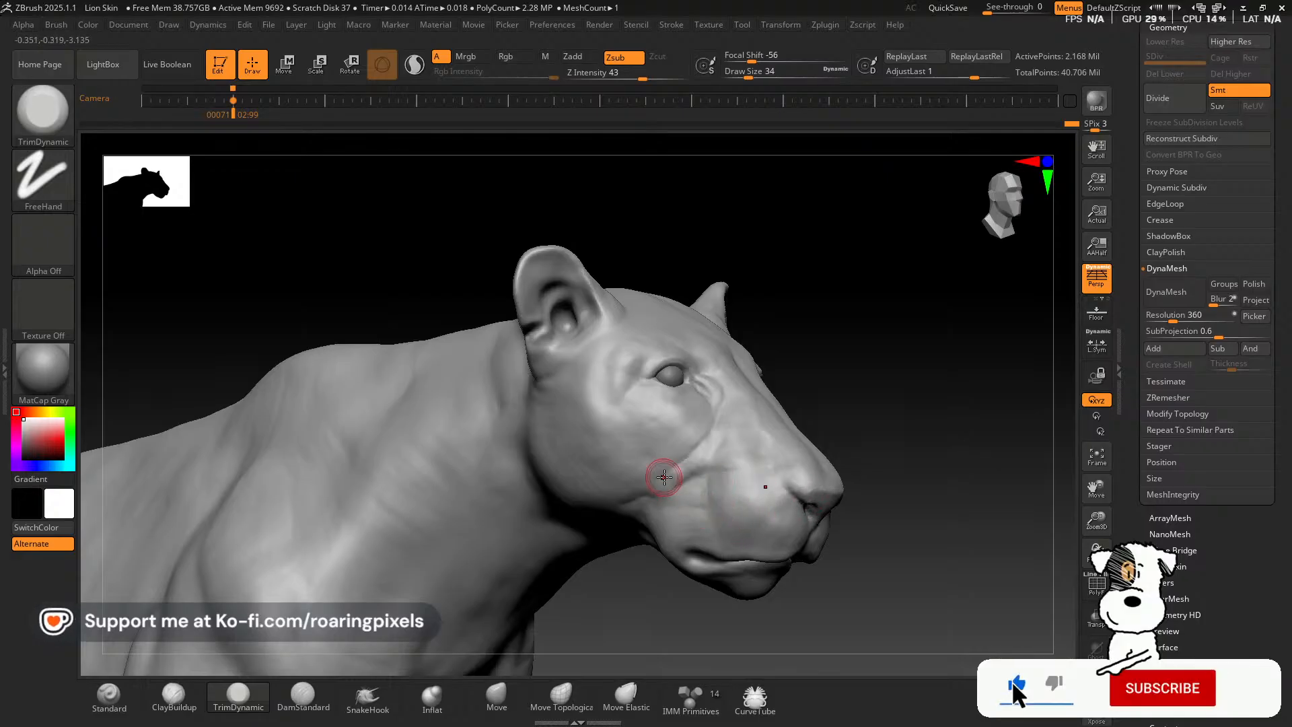
mouse_move(914, 395)
mouse_down()
mouse_move(867, 493)
mouse_move(929, 397)
mouse_move(895, 431)
mouse_up()
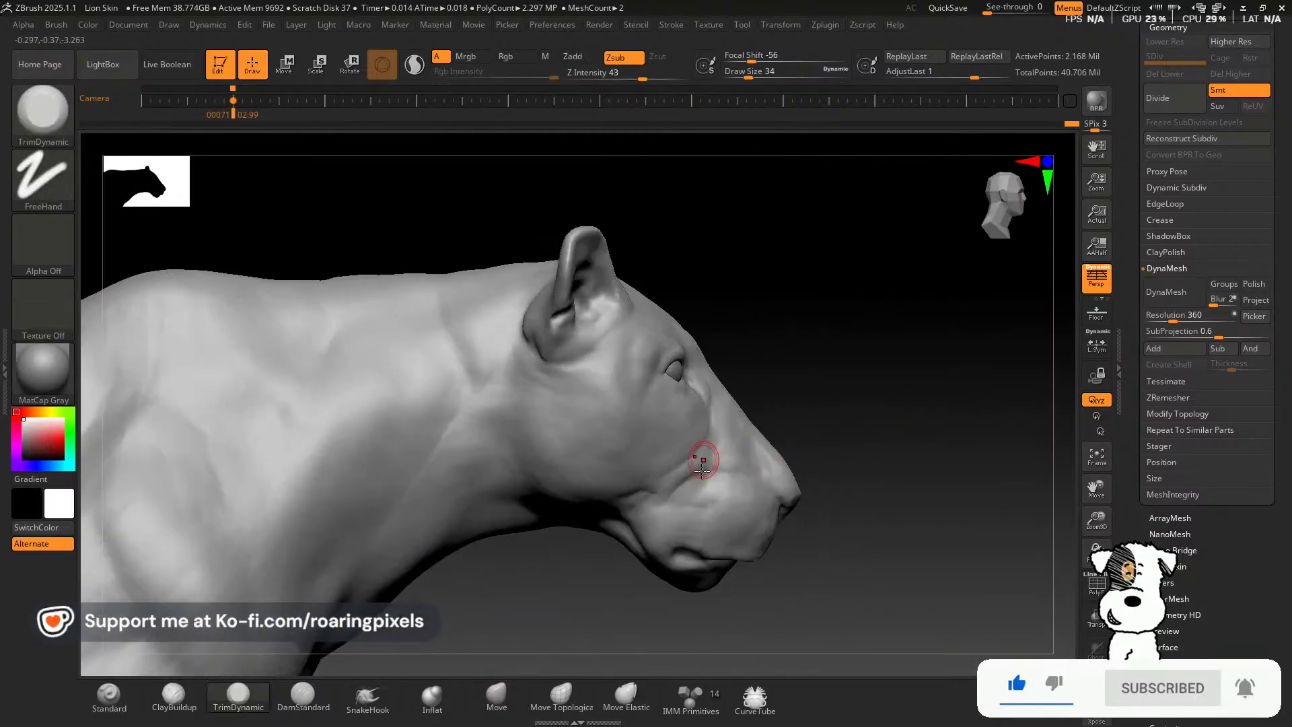
drag(738, 412, 807, 427)
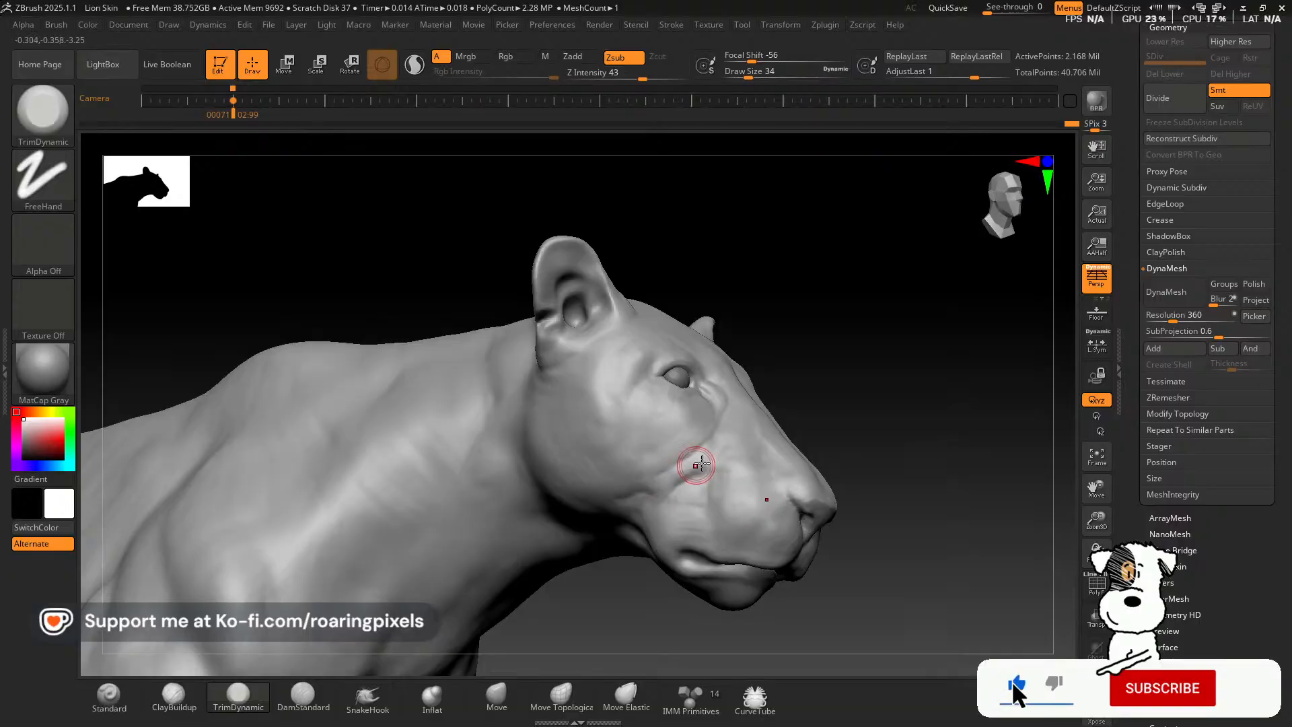
drag(894, 412, 682, 474)
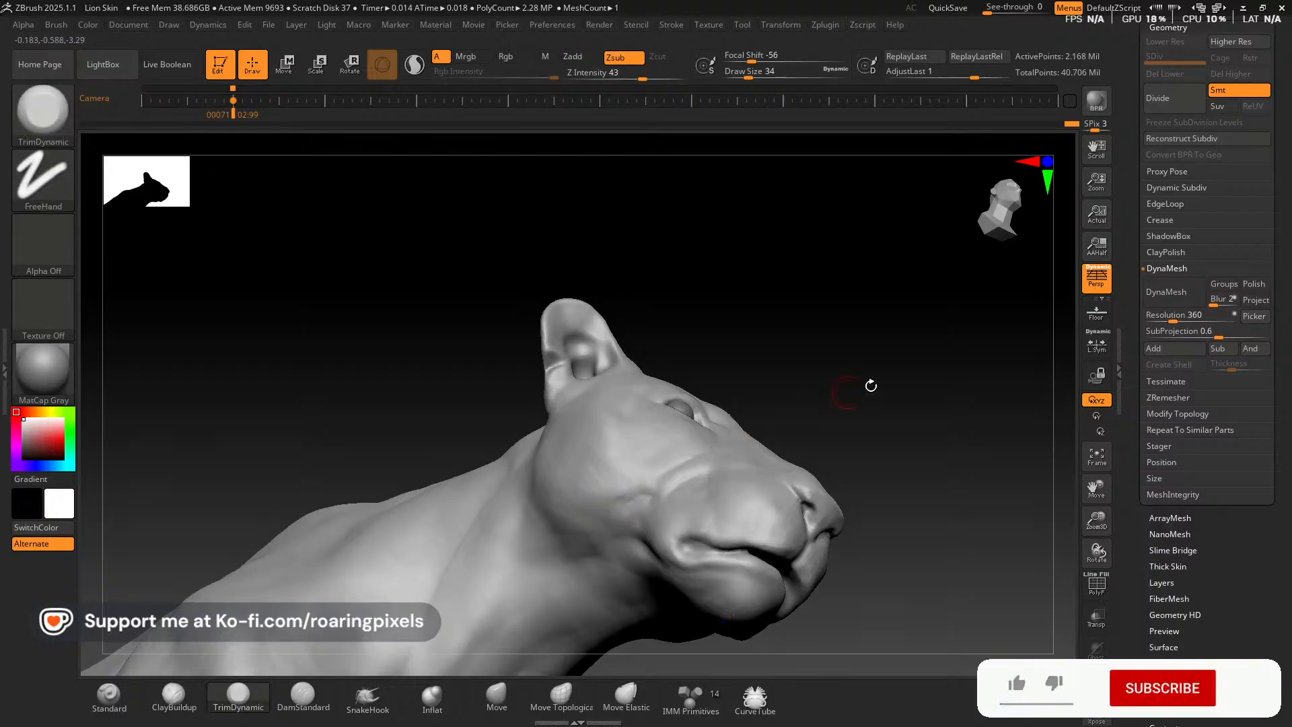
Examine the muzzle profile, the ear, the whole body and the eye region from several distances and angles.
mouse_move(866, 383)
mouse_down()
mouse_move(897, 450)
mouse_move(895, 467)
mouse_move(857, 478)
mouse_move(886, 500)
mouse_move(900, 429)
mouse_move(943, 458)
mouse_up()
drag(1097, 519, 989, 398)
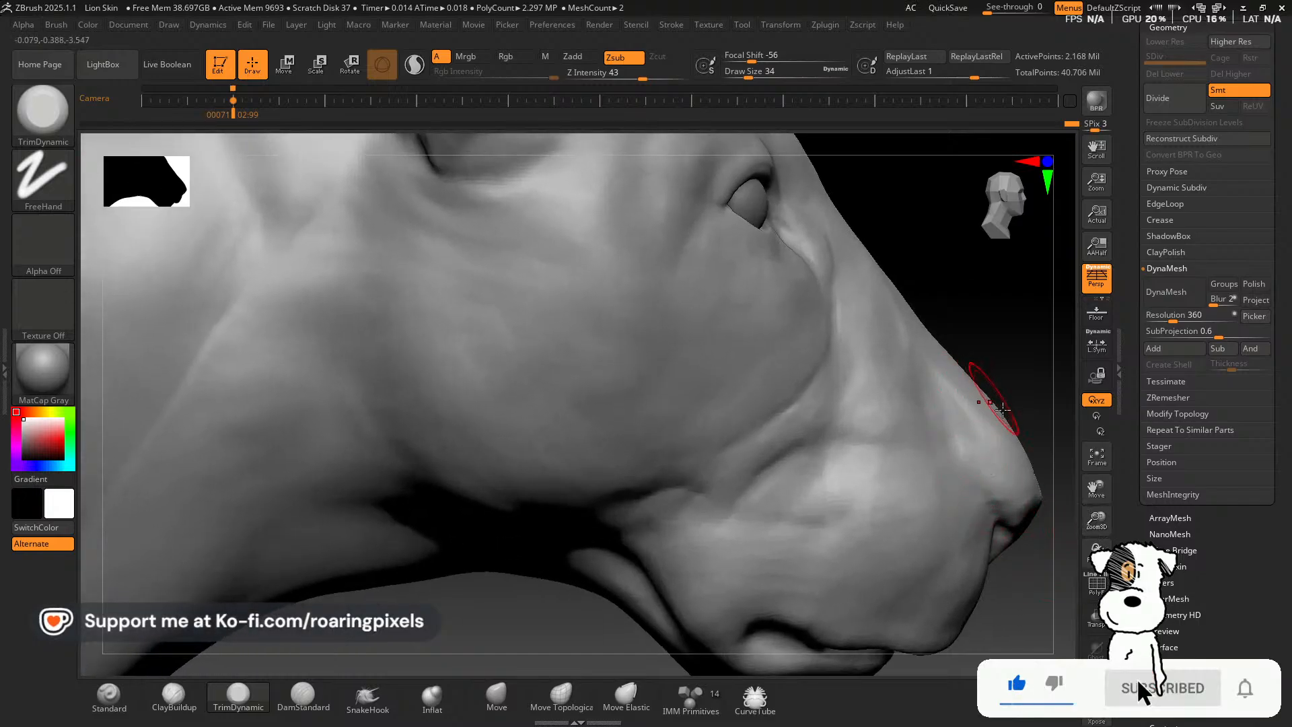
drag(1094, 491, 955, 458)
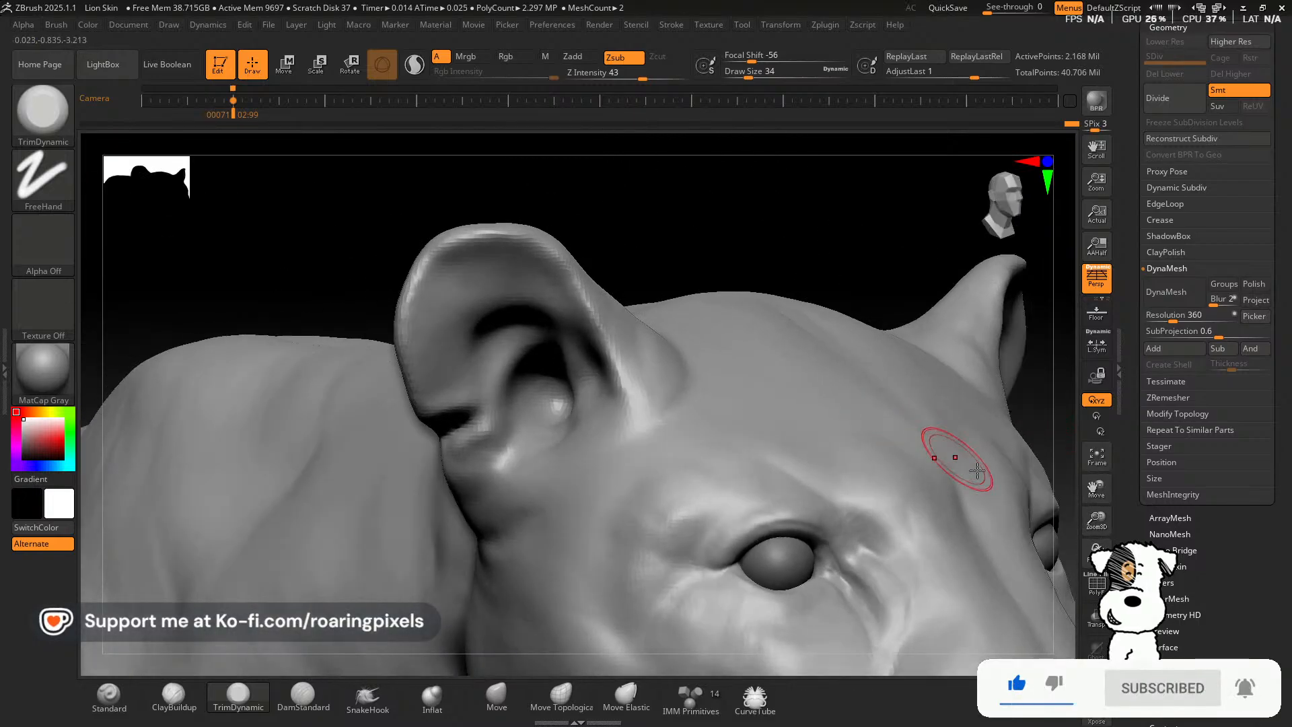
drag(1098, 522, 1071, 544)
click(1098, 470)
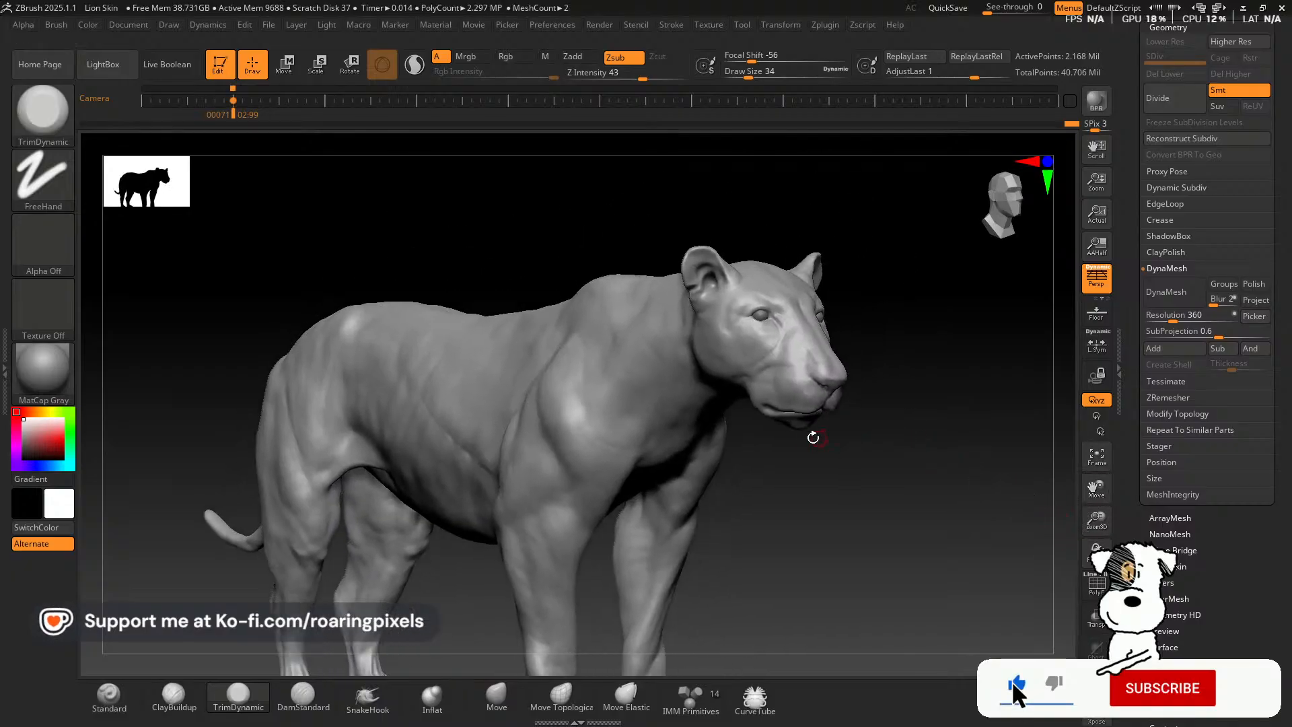
ctrl+right_drag(764, 321, 961, 440)
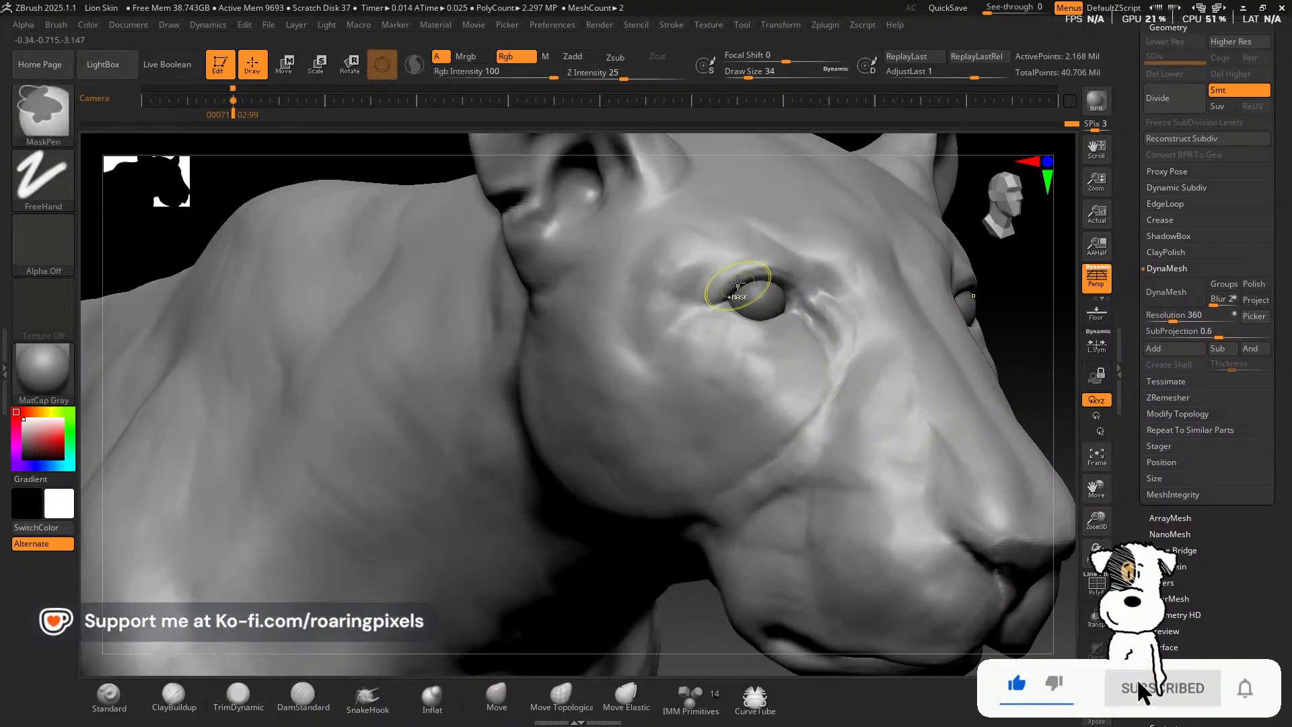
ctrl+right_drag(744, 289, 801, 361)
ctrl+right_drag(781, 294, 849, 381)
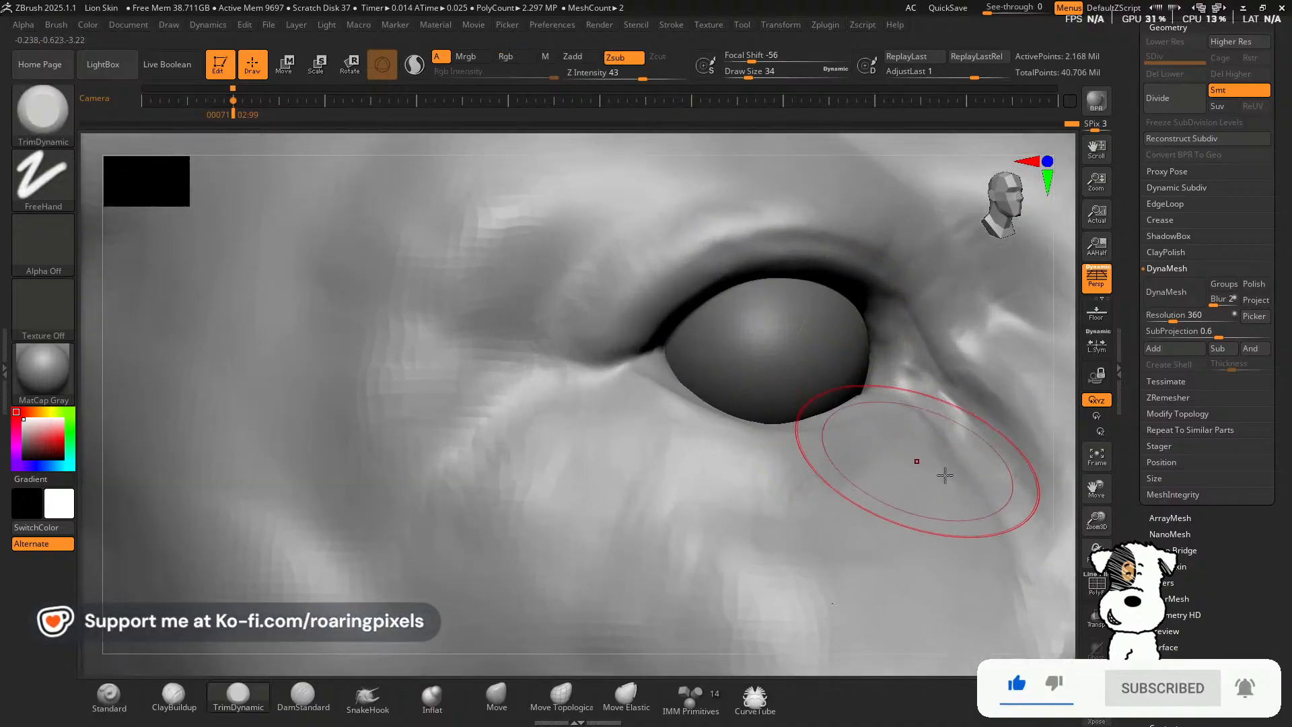
drag(1096, 490, 991, 514)
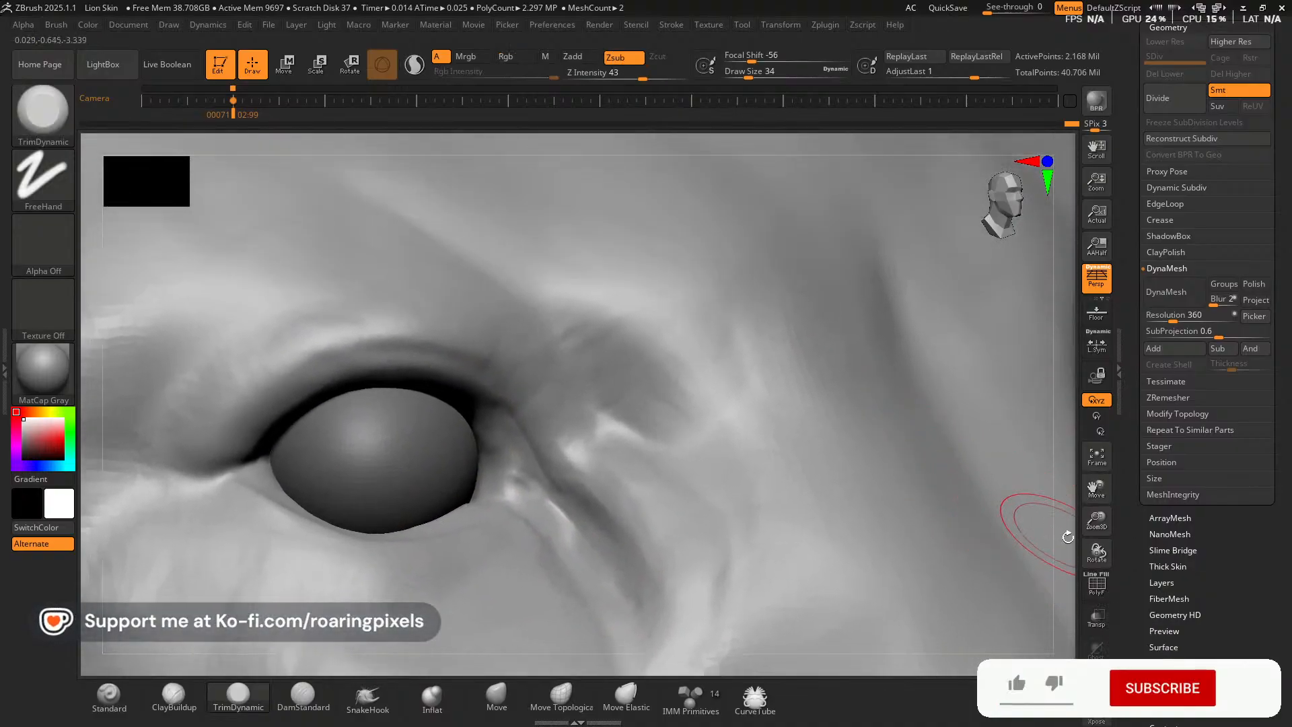
mouse_move(1097, 550)
mouse_down()
mouse_move(1123, 553)
mouse_move(1097, 551)
mouse_move(1054, 477)
mouse_move(1094, 525)
mouse_move(1081, 508)
mouse_up()
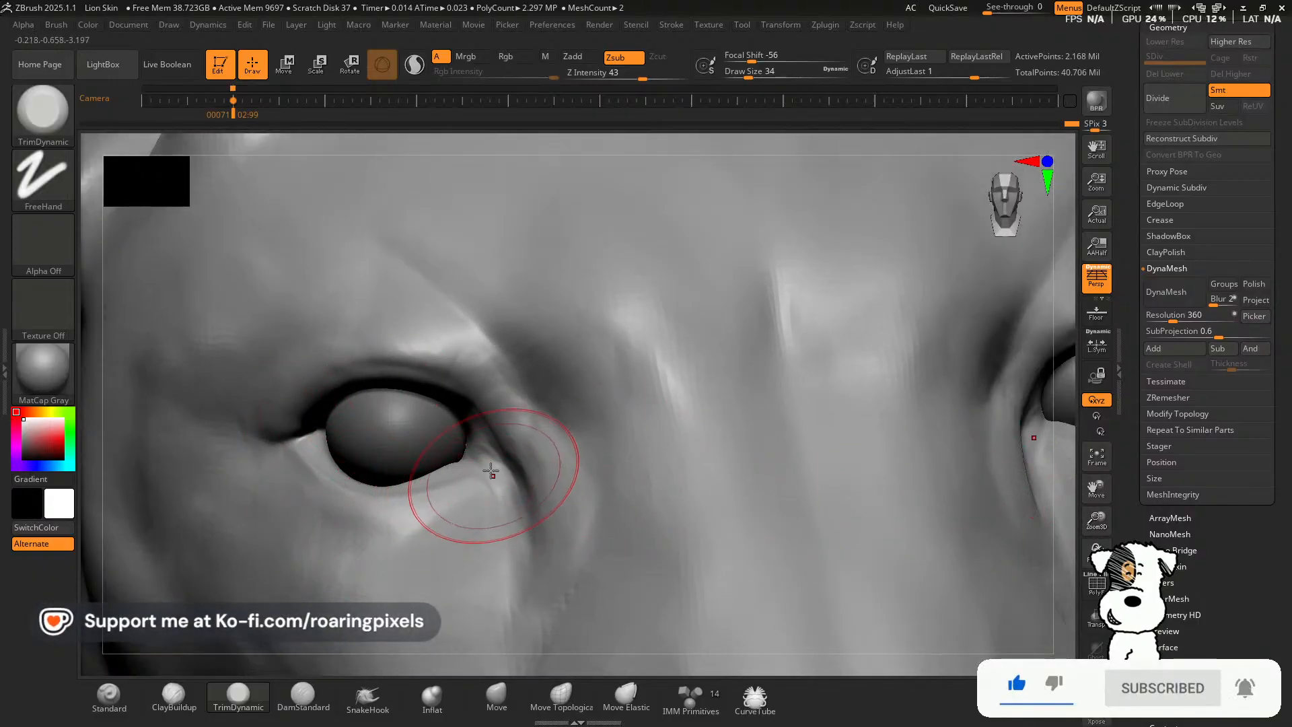
Build up the skin below the inner eye corner along the tear duct groove with ClayBuildup at draw size 14.
click(173, 697)
key(bracketleft)
key(bracketleft)
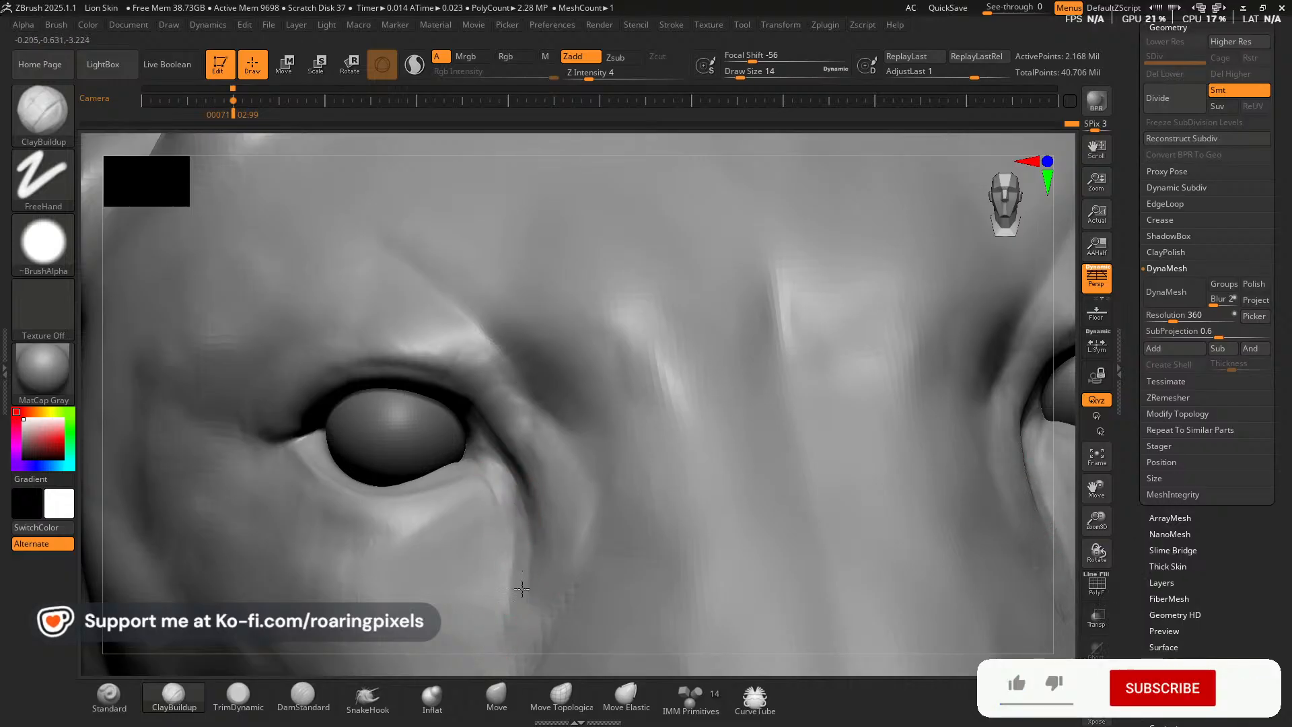
key(])
drag(509, 539, 516, 508)
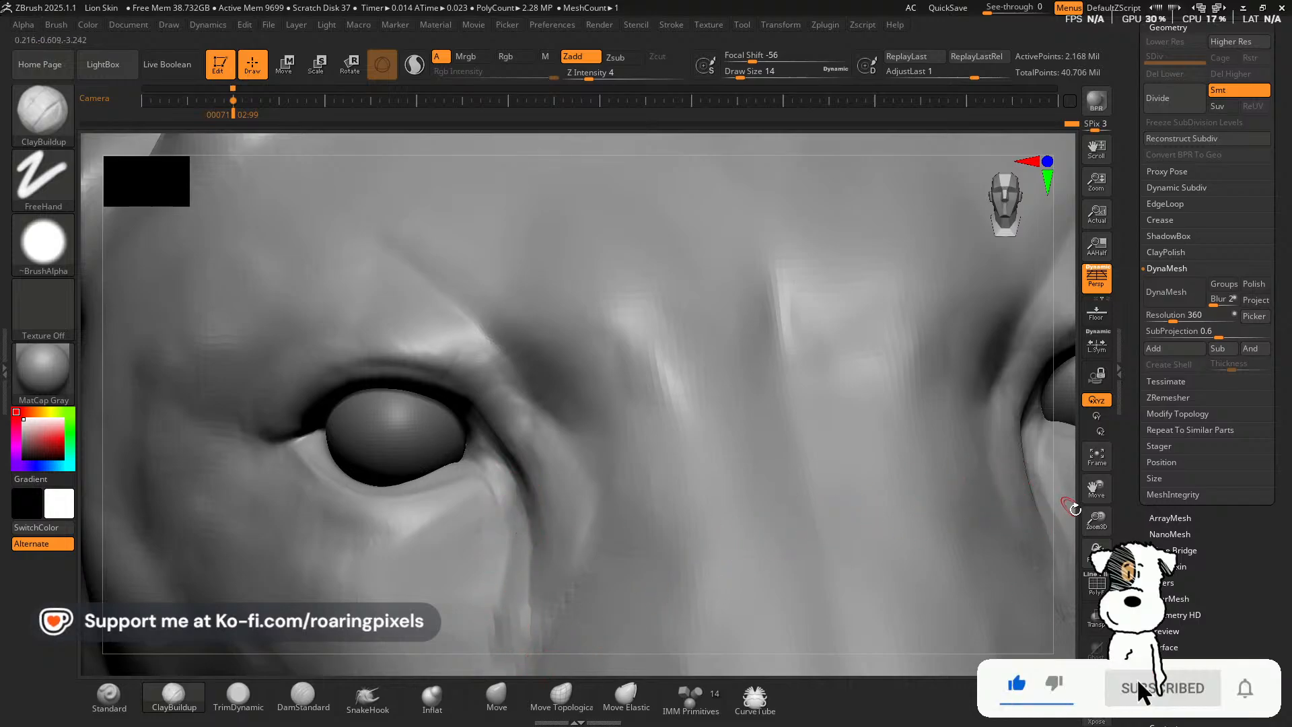
Examine the eyes, tear duct grooves and upper cheeks from both sides, in profile and at head distance.
drag(1096, 520, 1090, 476)
drag(1016, 521, 887, 538)
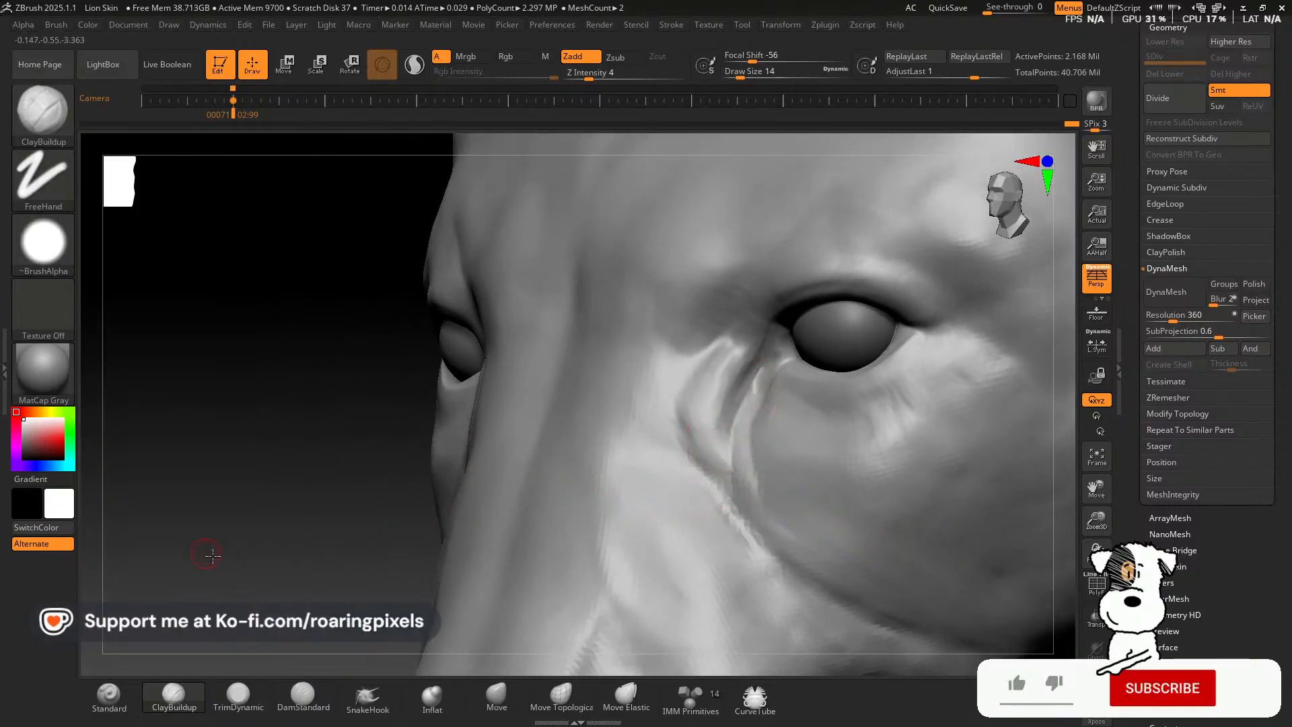
mouse_move(202, 548)
mouse_down()
mouse_move(241, 552)
mouse_move(283, 528)
mouse_up()
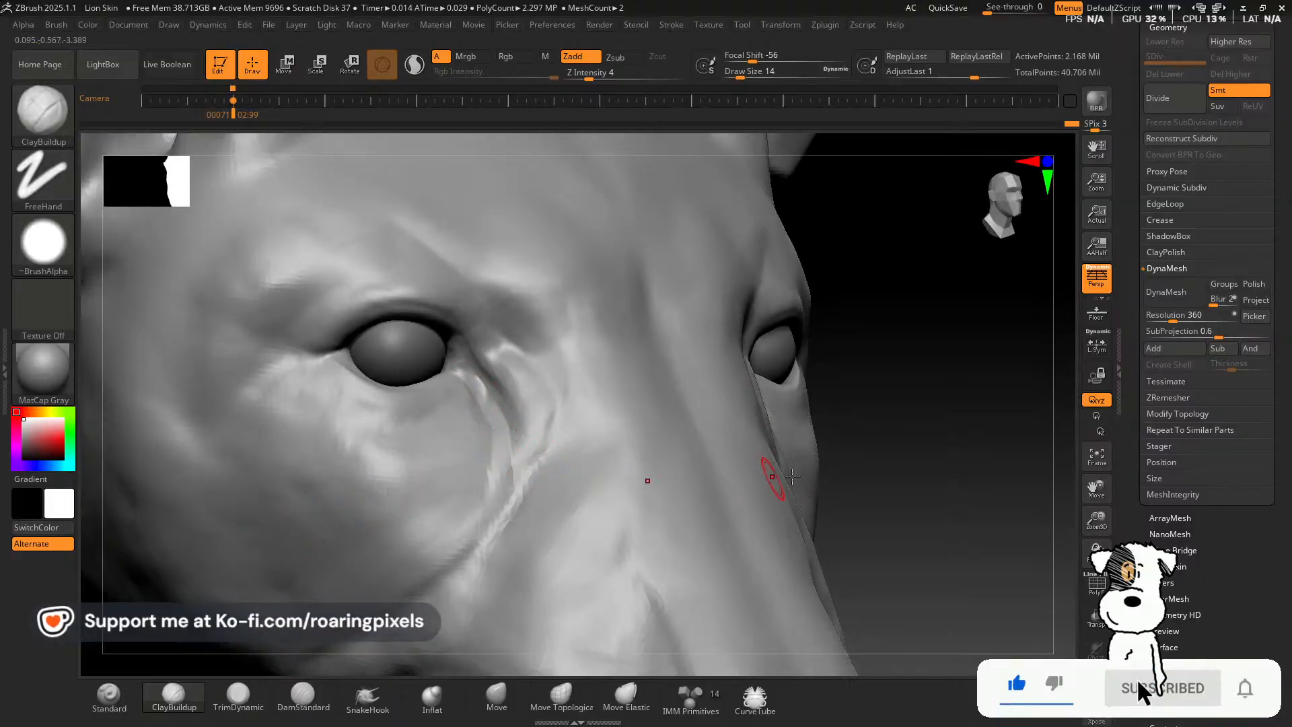
drag(867, 453, 788, 453)
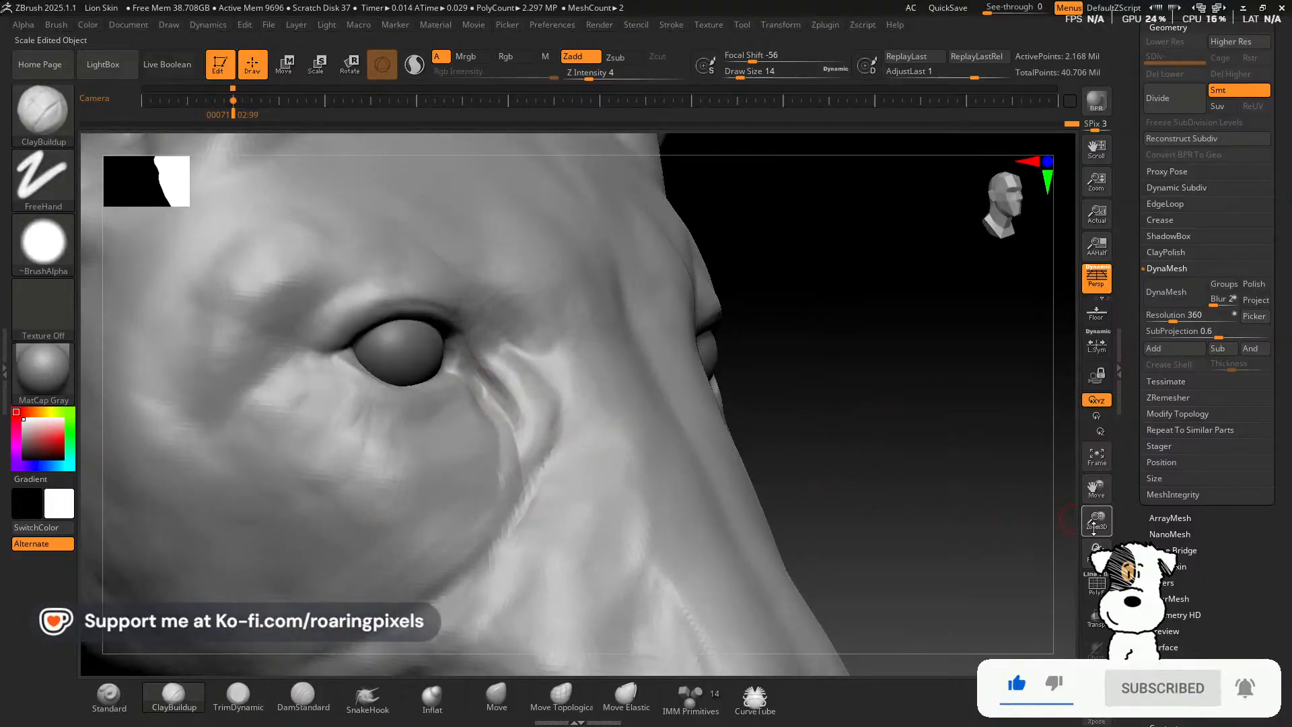
drag(1096, 519, 1112, 495)
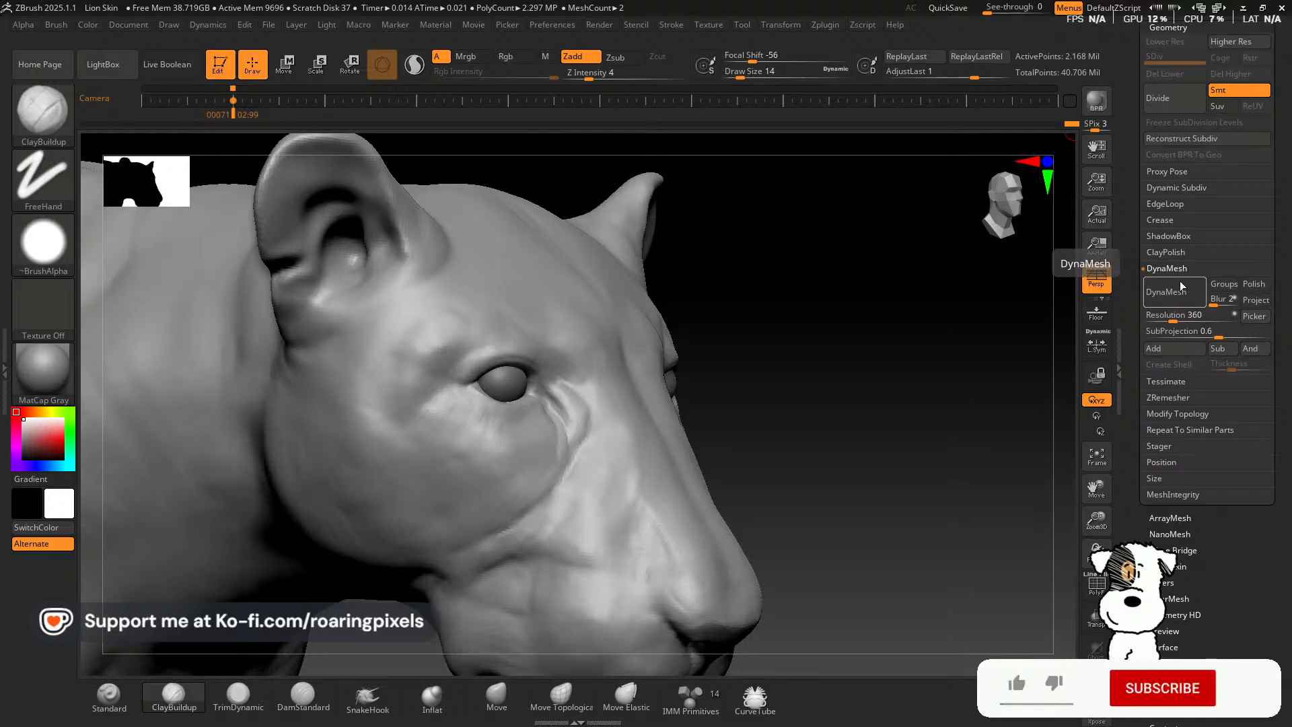
drag(879, 418, 900, 453)
drag(1101, 513, 1101, 575)
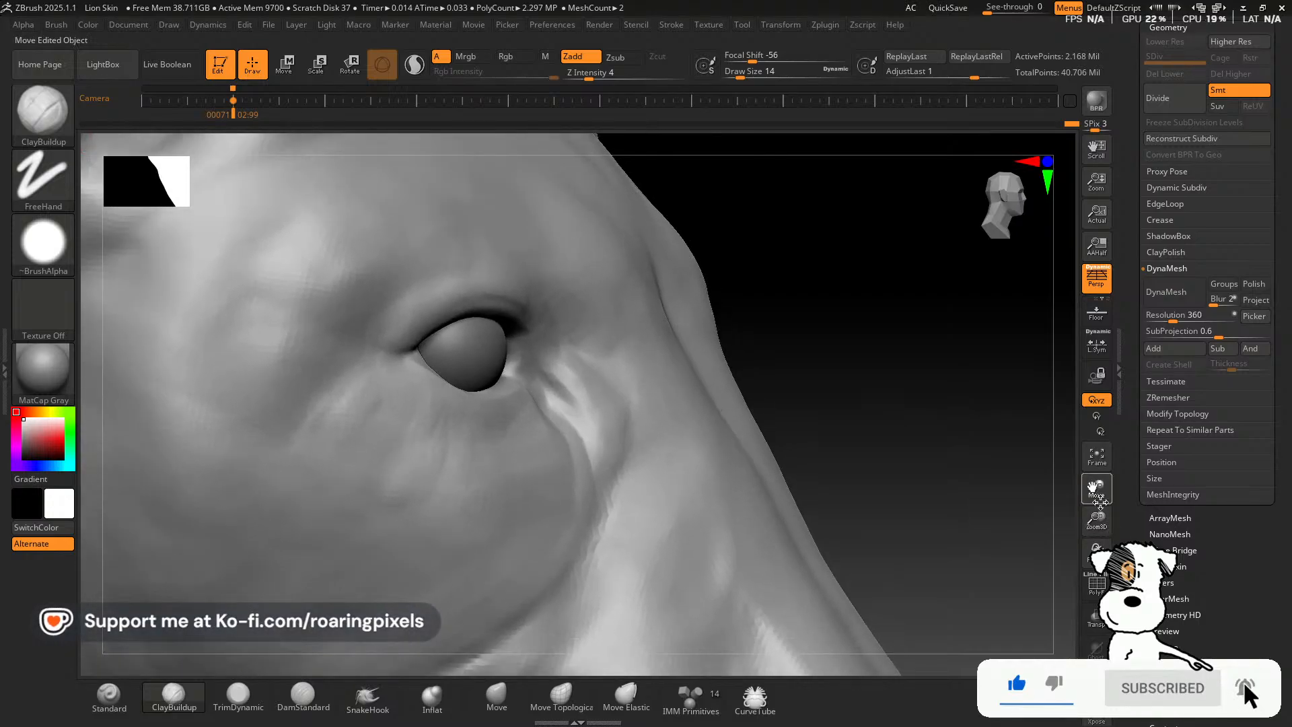
drag(1097, 490, 1137, 548)
drag(920, 433, 886, 431)
Deepen the tear duct groove running down from the inner eye corner with ClayBuildup at draw size 10.
click(173, 698)
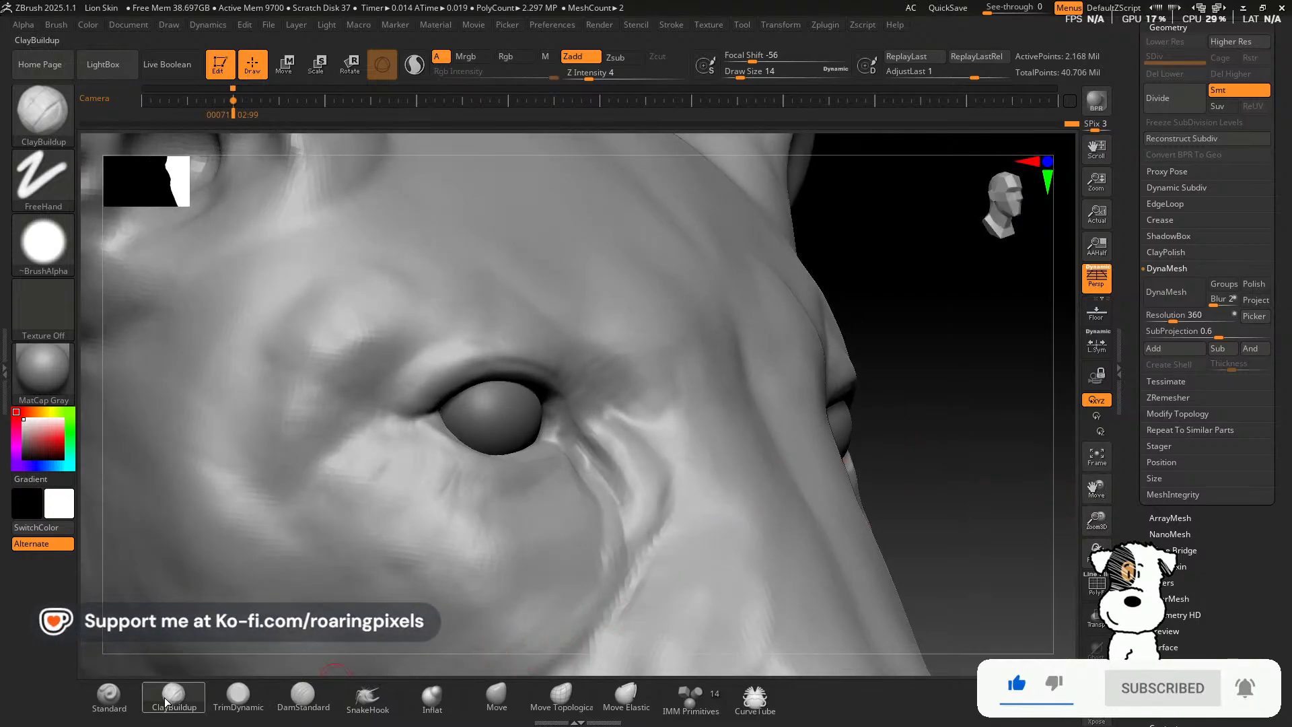
key(bracketleft)
mouse_move(546, 404)
mouse_down()
mouse_move(576, 412)
mouse_move(599, 454)
mouse_up()
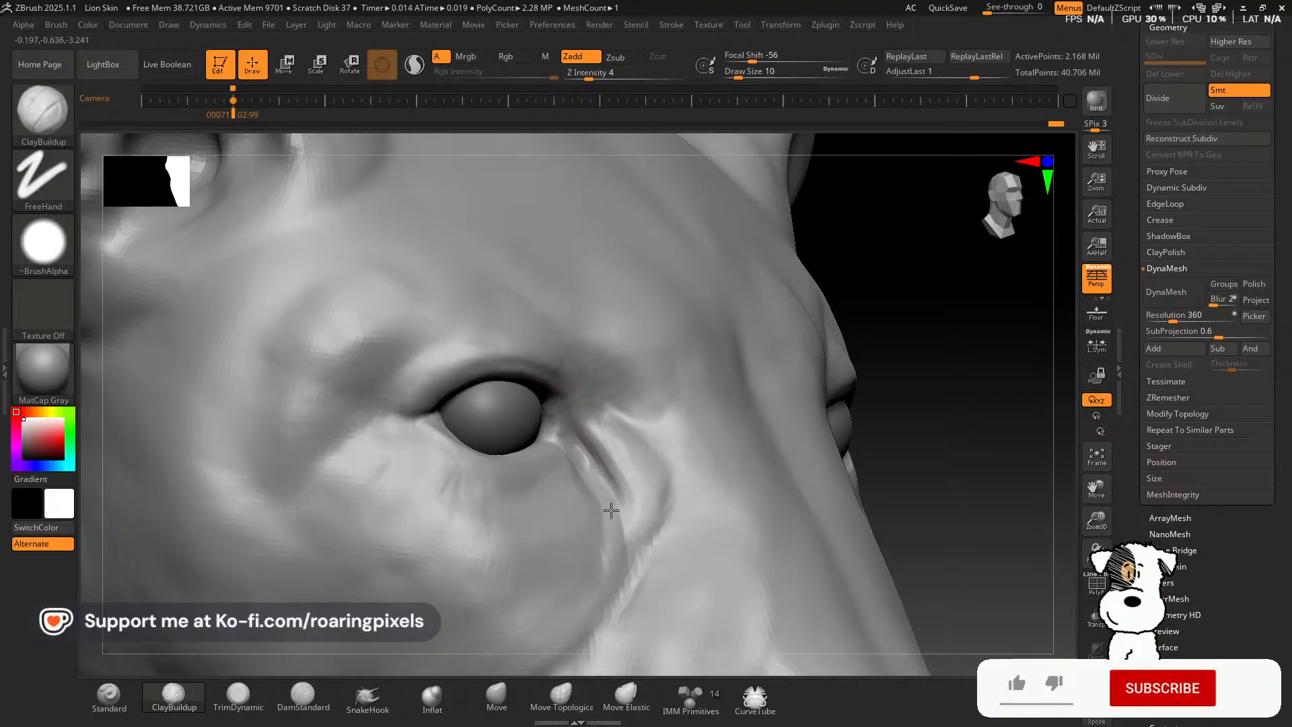
drag(897, 463, 706, 499)
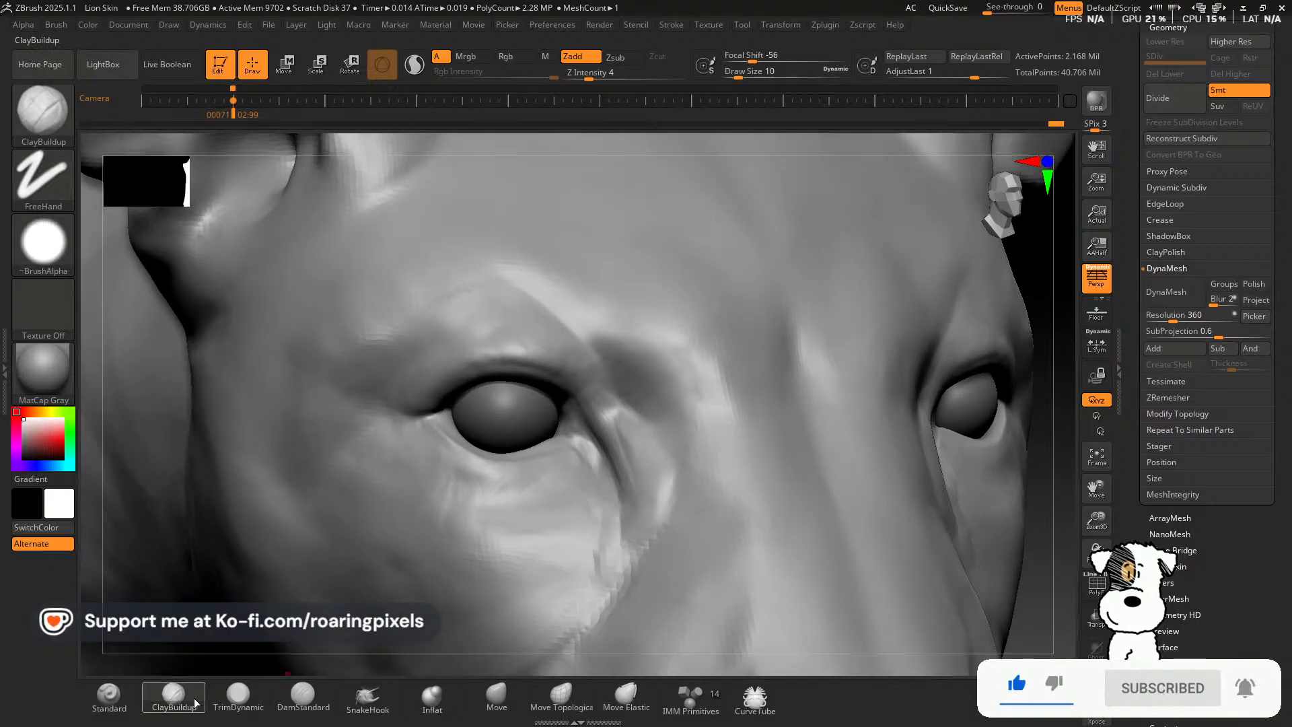
Raise a thin ridge along the lower edge of the tear duct groove with the Standard brush at draw size 9.
click(109, 697)
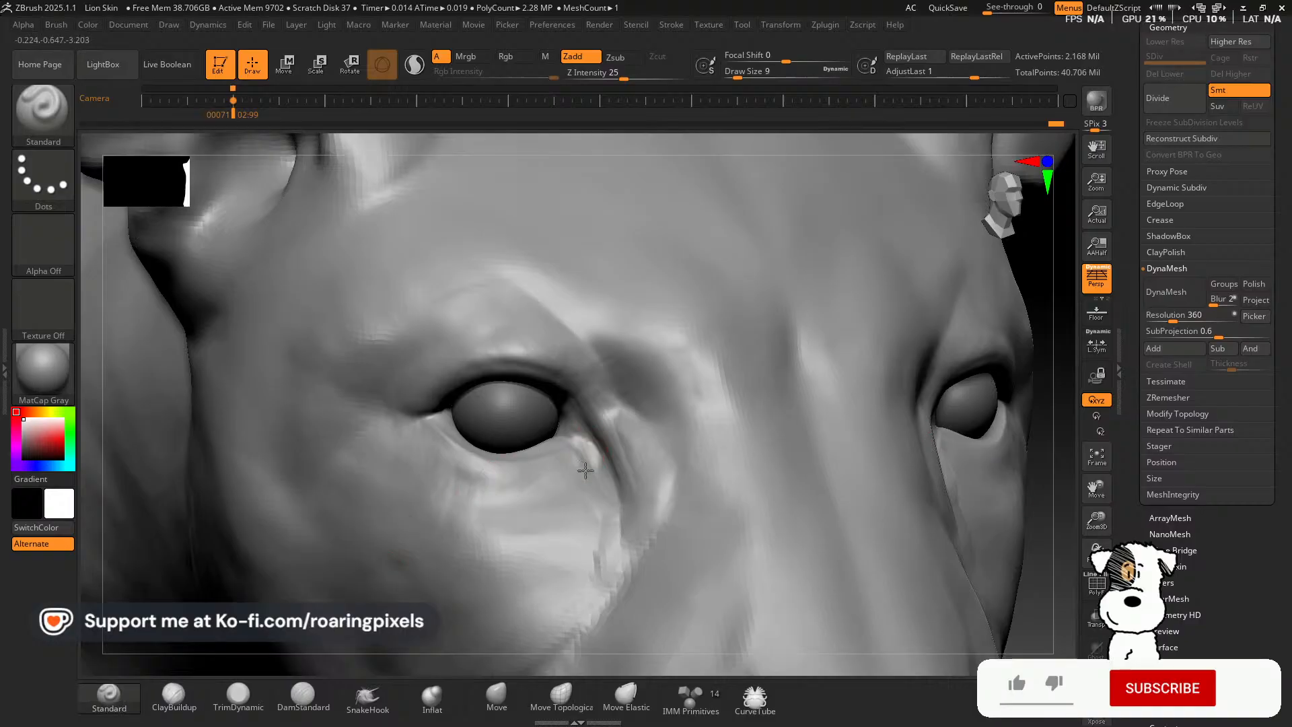
mouse_move(585, 470)
mouse_down()
mouse_move(577, 447)
mouse_move(615, 507)
mouse_up()
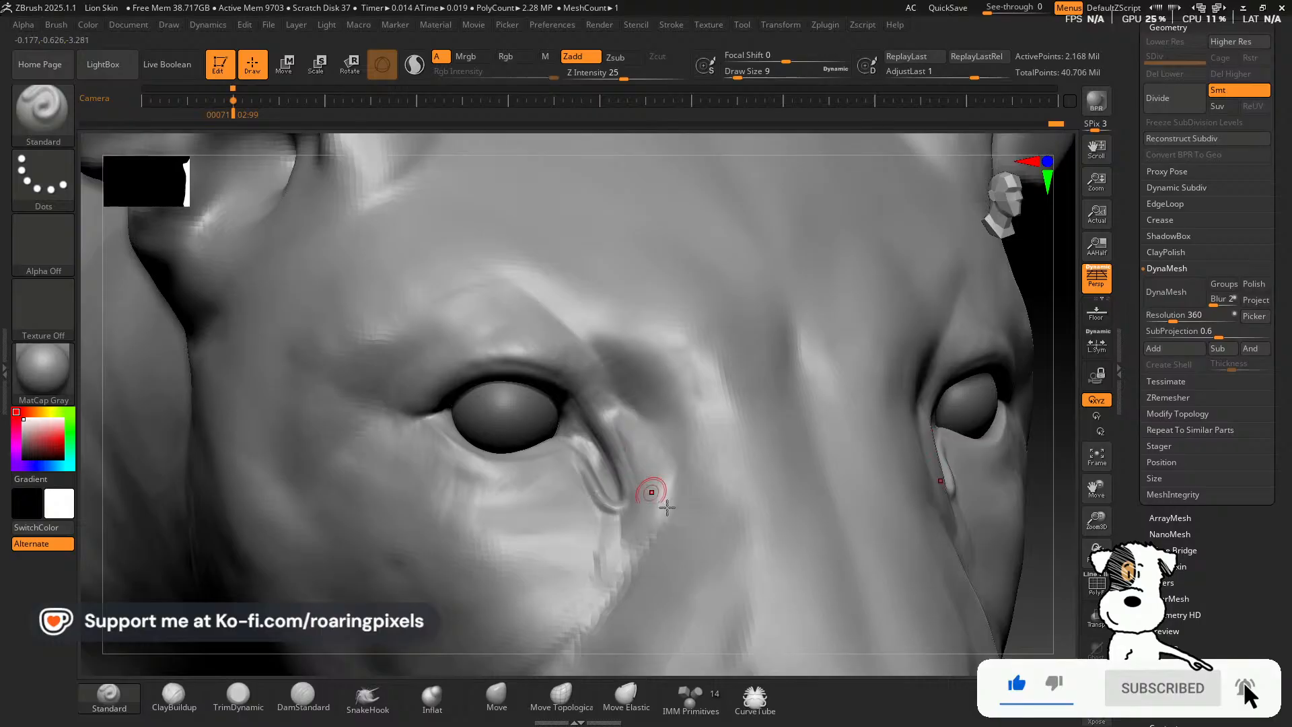
drag(1058, 562, 1034, 579)
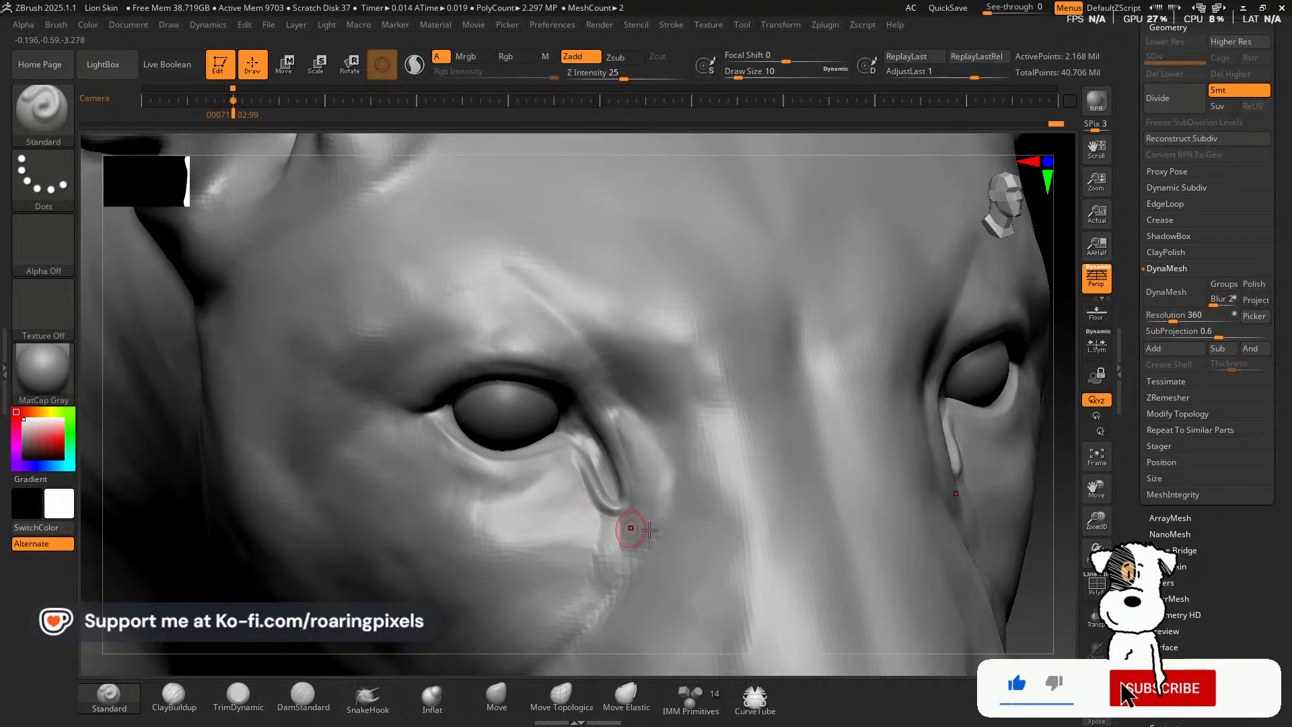
mouse_move(1097, 546)
mouse_down()
mouse_move(1114, 530)
mouse_move(1044, 538)
mouse_up()
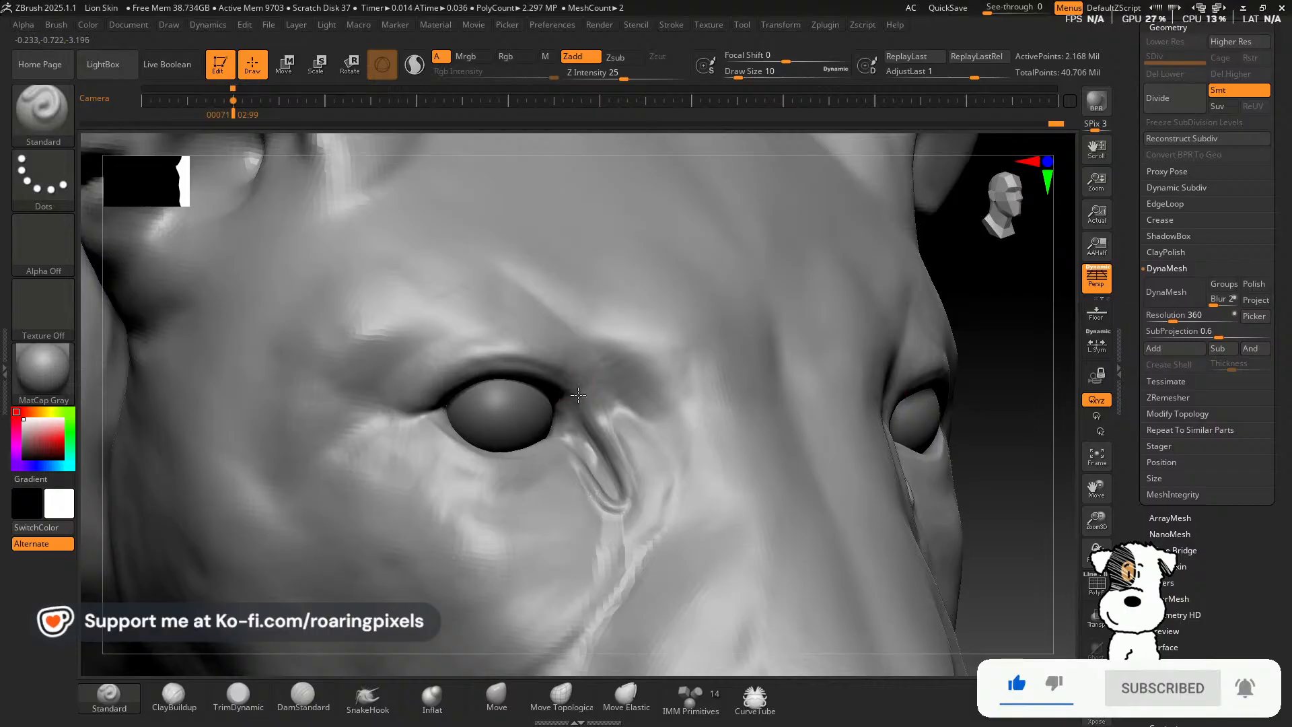
Carve the tear duct groove deeper from the inner eye corner downward with the Standard brush in subtractive mode.
key(bracketright)
key(bracketright)
mouse_move(585, 412)
alt+mouse_down()
mouse_move(578, 396)
mouse_move(606, 445)
mouse_move(603, 387)
mouse_move(590, 424)
mouse_move(603, 453)
alt+mouse_up()
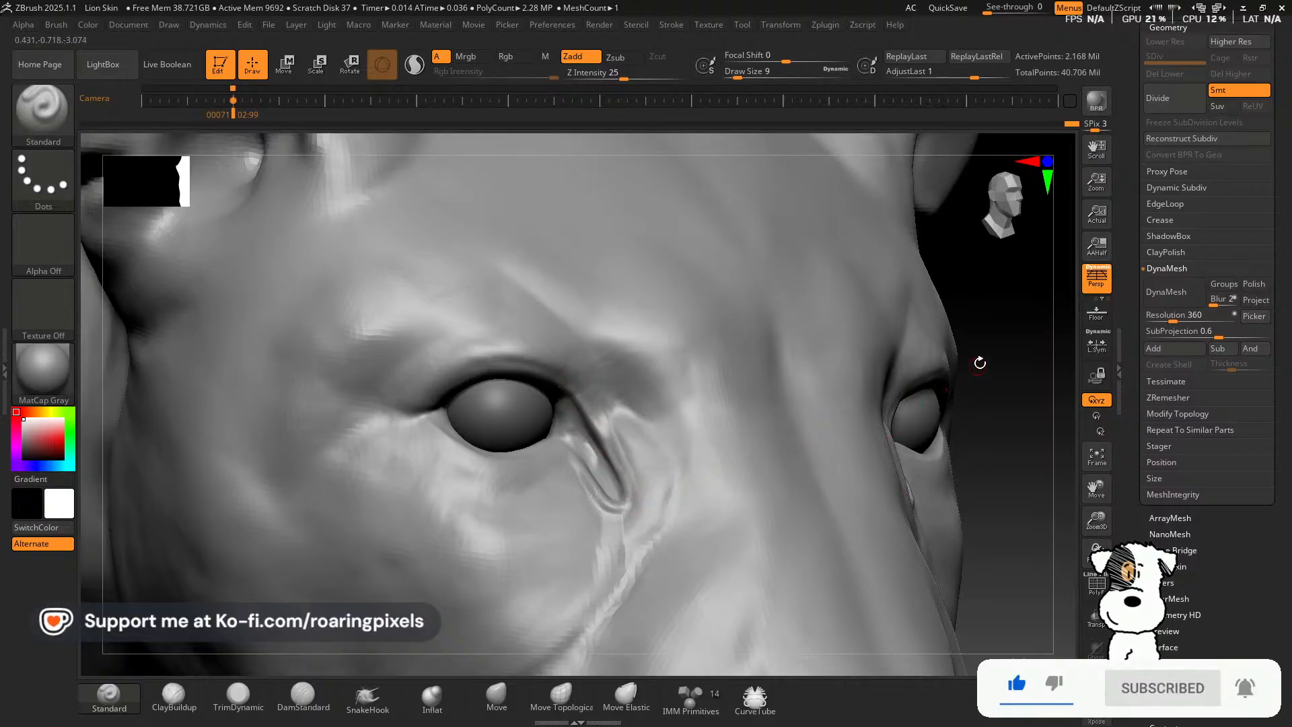
mouse_move(980, 363)
mouse_down()
mouse_move(991, 348)
mouse_move(973, 344)
mouse_move(996, 349)
mouse_move(982, 344)
mouse_up()
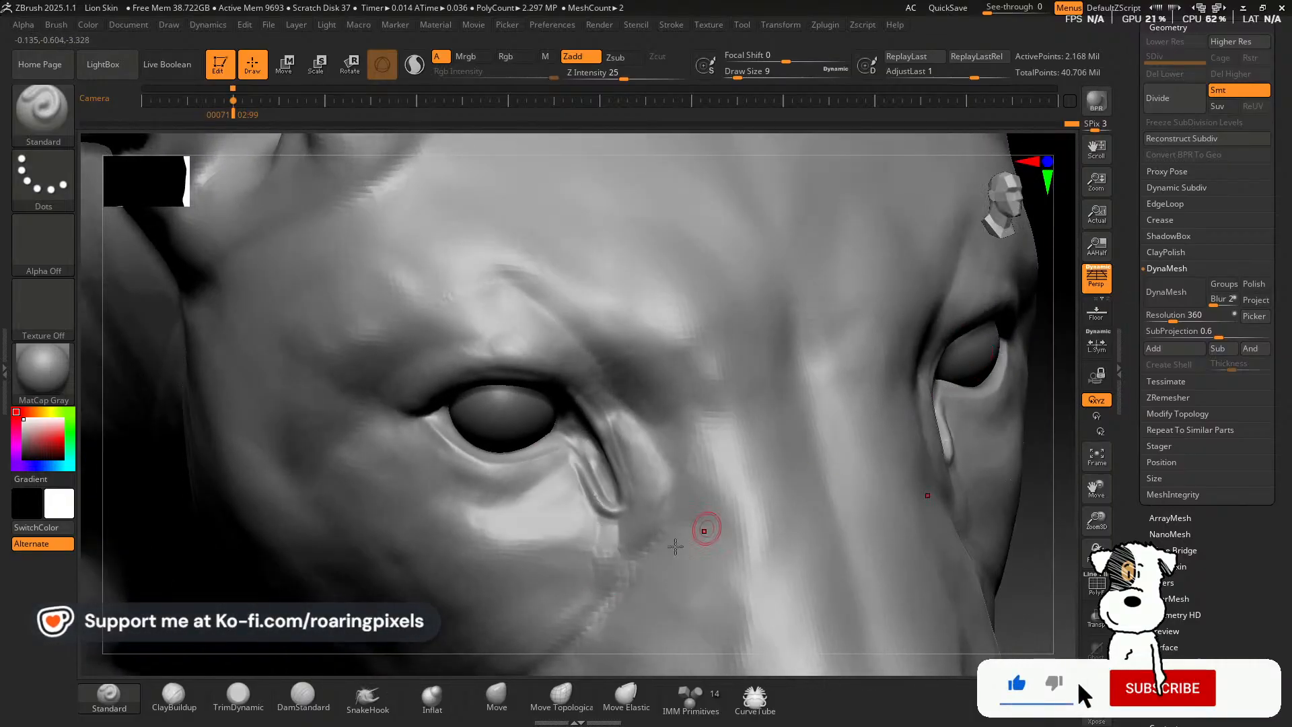
Smooth the rim of the tear duct groove and the skin beside the inner eye corner at draw size 9.
click(238, 693)
mouse_move(1096, 491)
mouse_down()
mouse_move(1111, 512)
mouse_move(1100, 539)
mouse_move(1096, 458)
mouse_up()
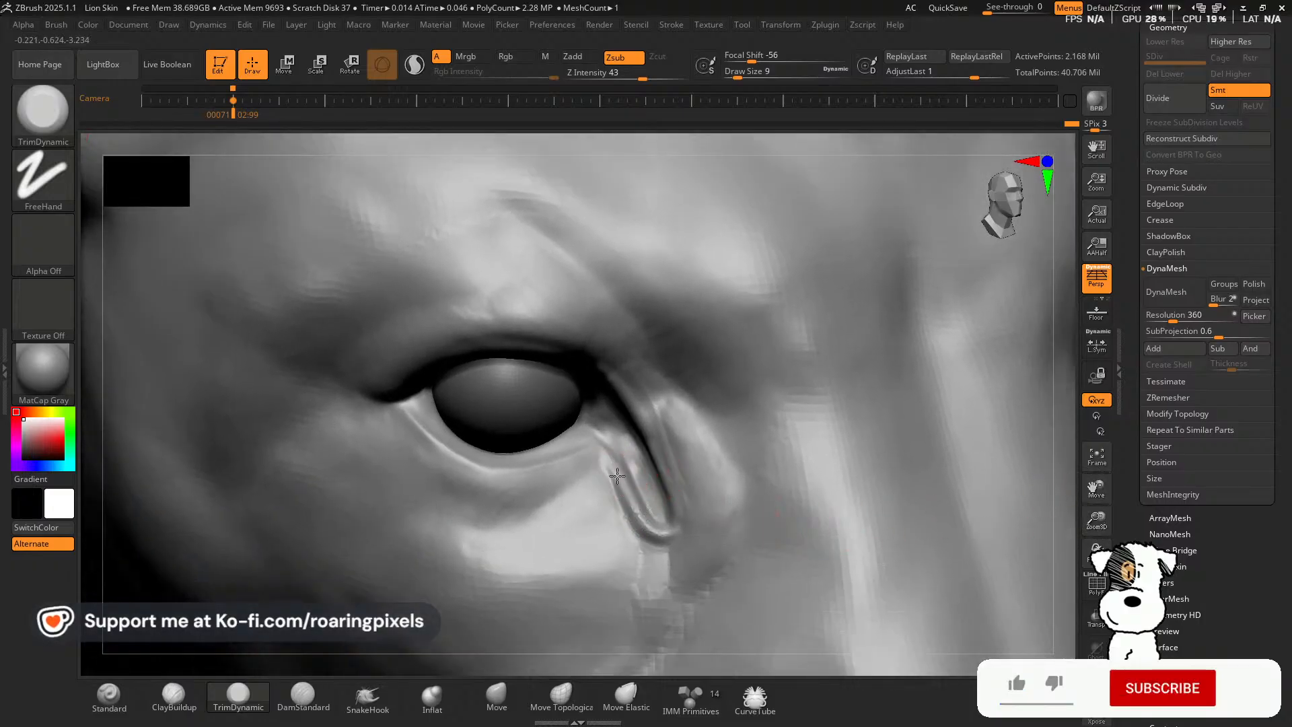
key(shift)
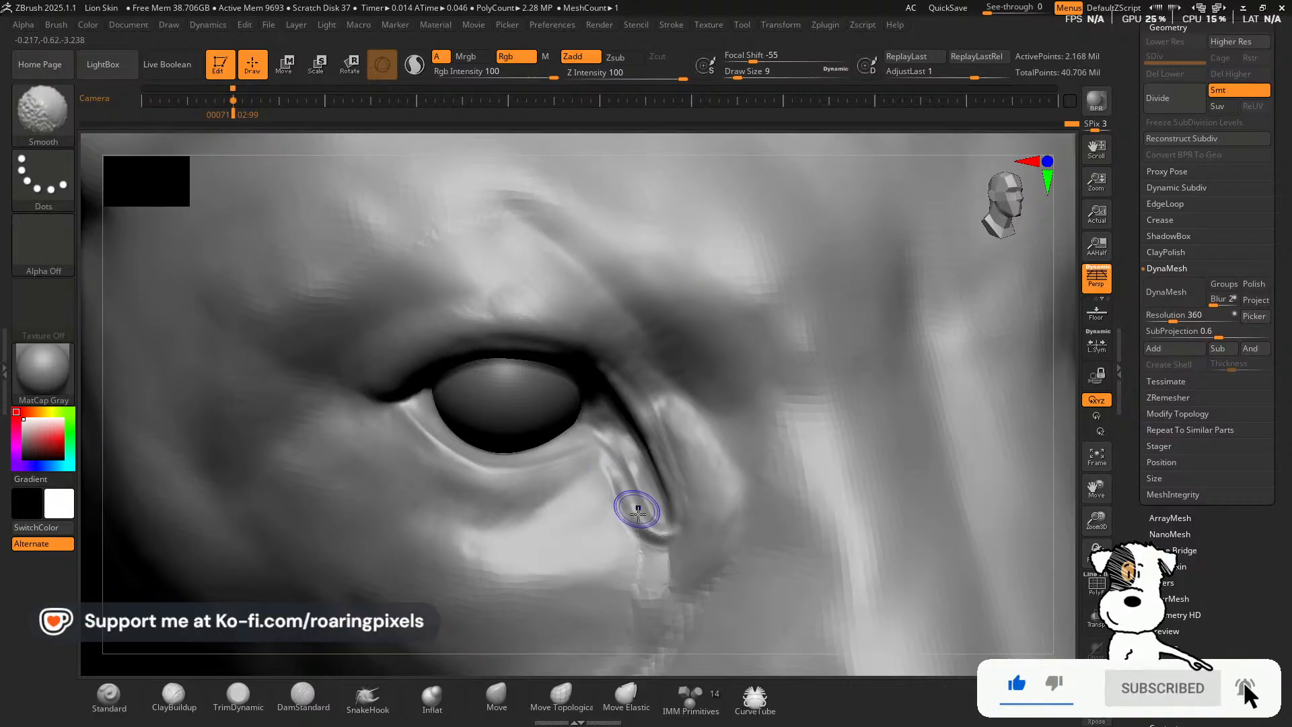
shift+drag(638, 513, 673, 531)
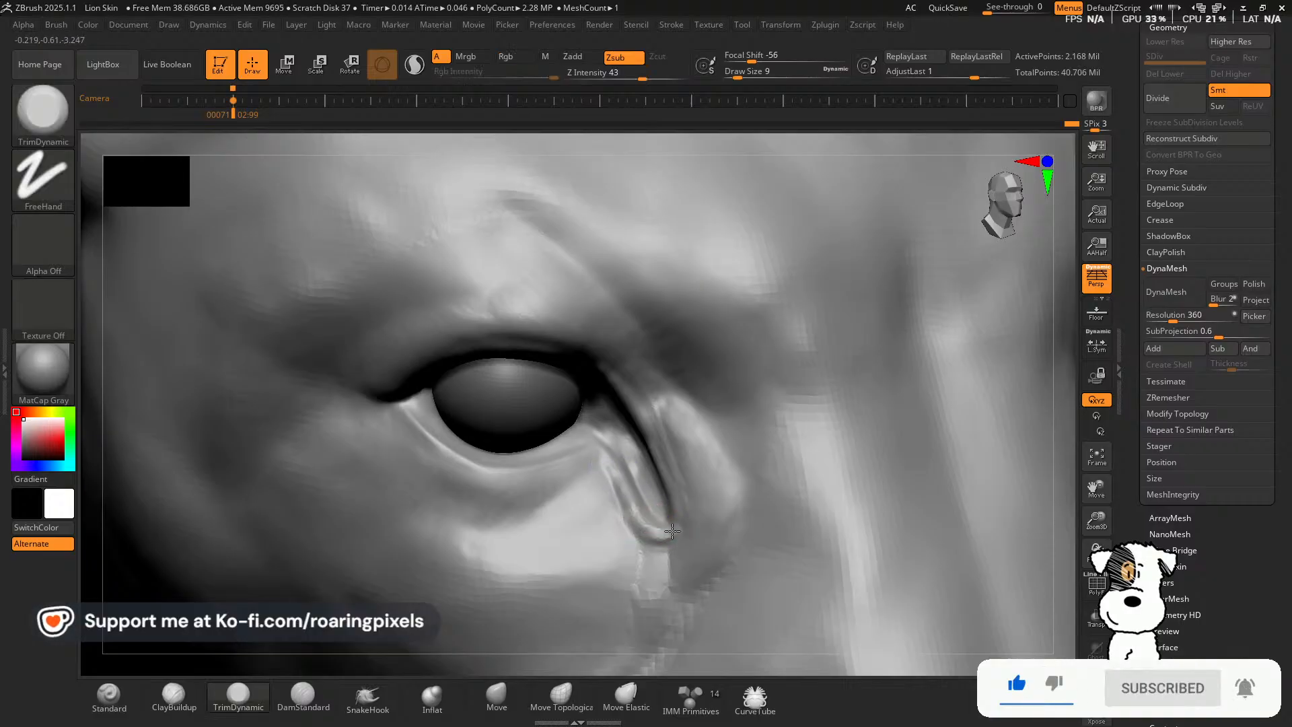
key(ctrl+z)
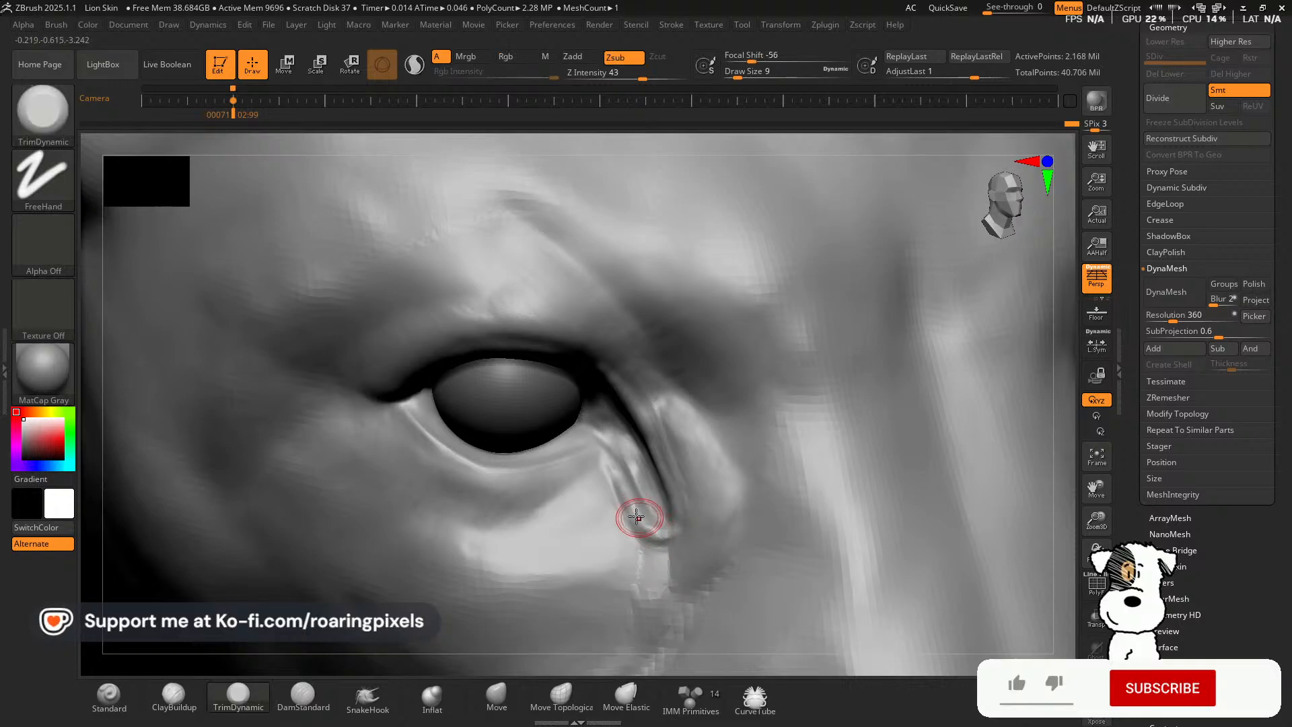
key(shift)
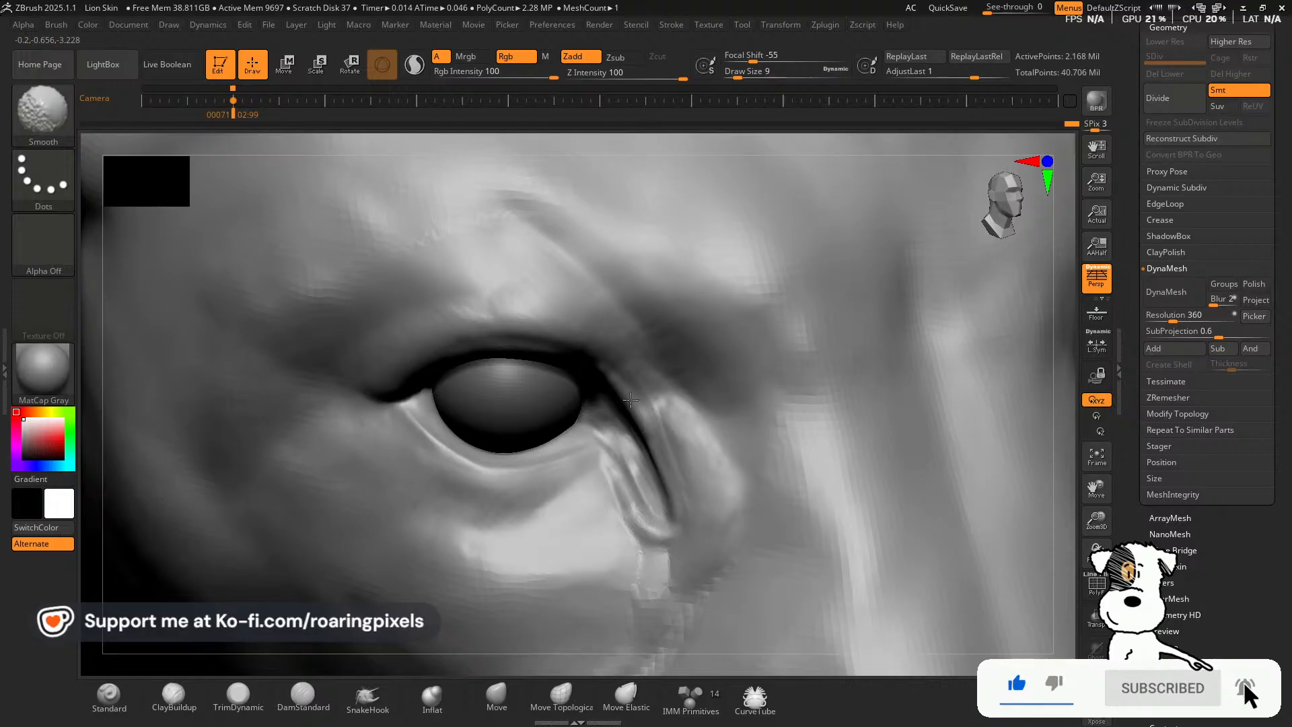
shift+drag(631, 399, 620, 365)
key(shift)
Smooth the skin just under the inner eye corner, viewed from the front, at draw size 10.
drag(1096, 552, 1055, 544)
shift+drag(220, 470, 200, 494)
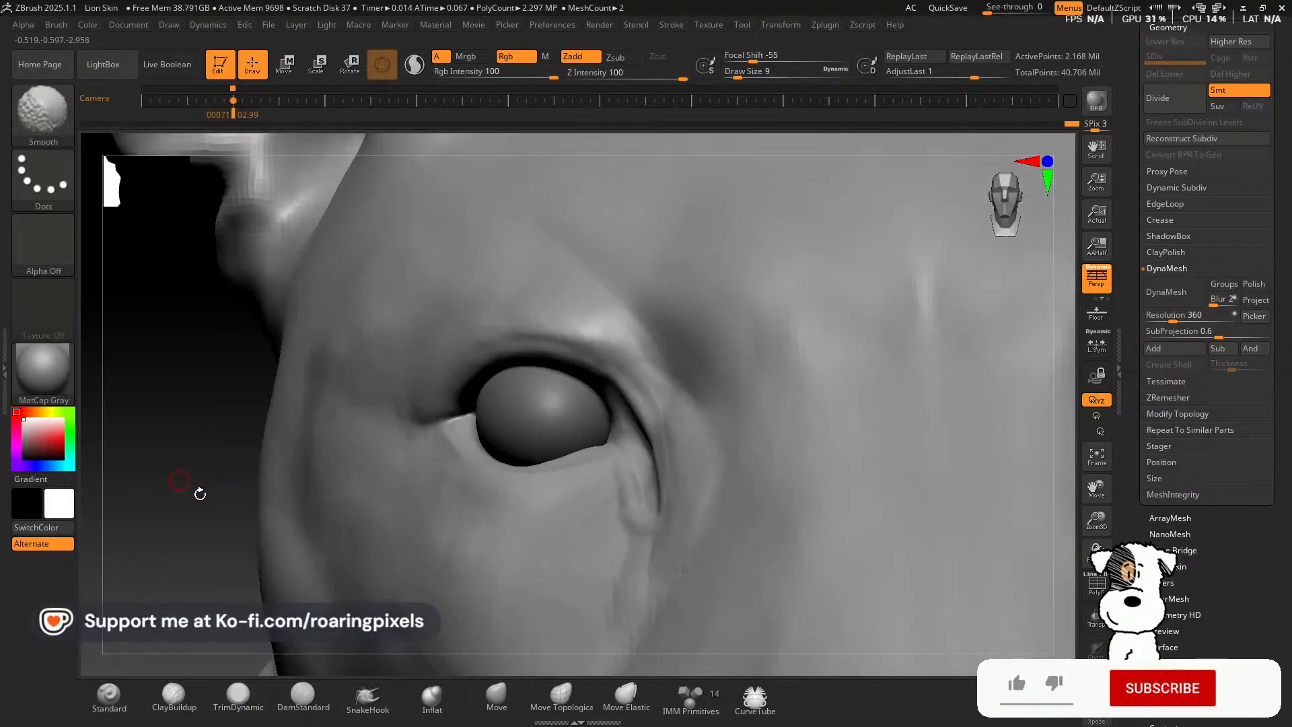
mouse_move(1092, 516)
mouse_down()
mouse_move(1021, 436)
mouse_move(965, 449)
mouse_move(960, 485)
mouse_move(978, 504)
mouse_up()
mouse_move(1101, 522)
mouse_down()
mouse_move(1145, 593)
mouse_move(1145, 633)
mouse_up()
drag(1097, 490, 1052, 488)
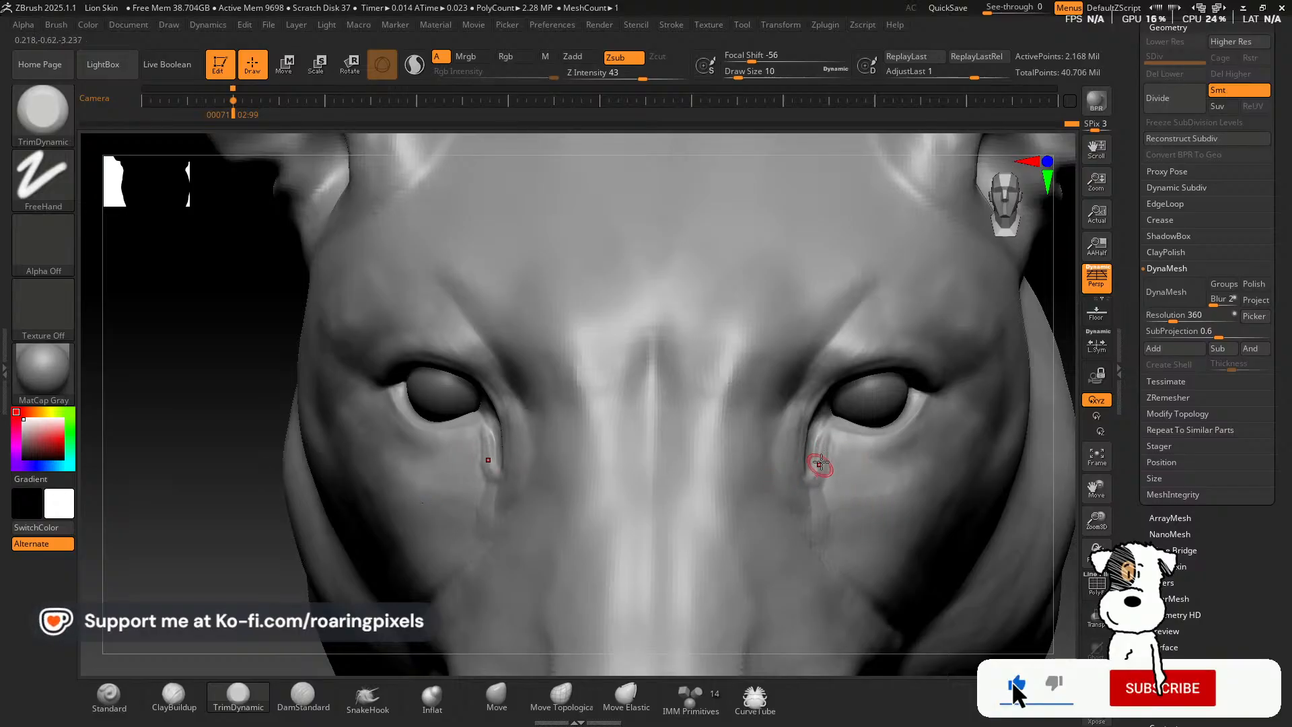
key(shift)
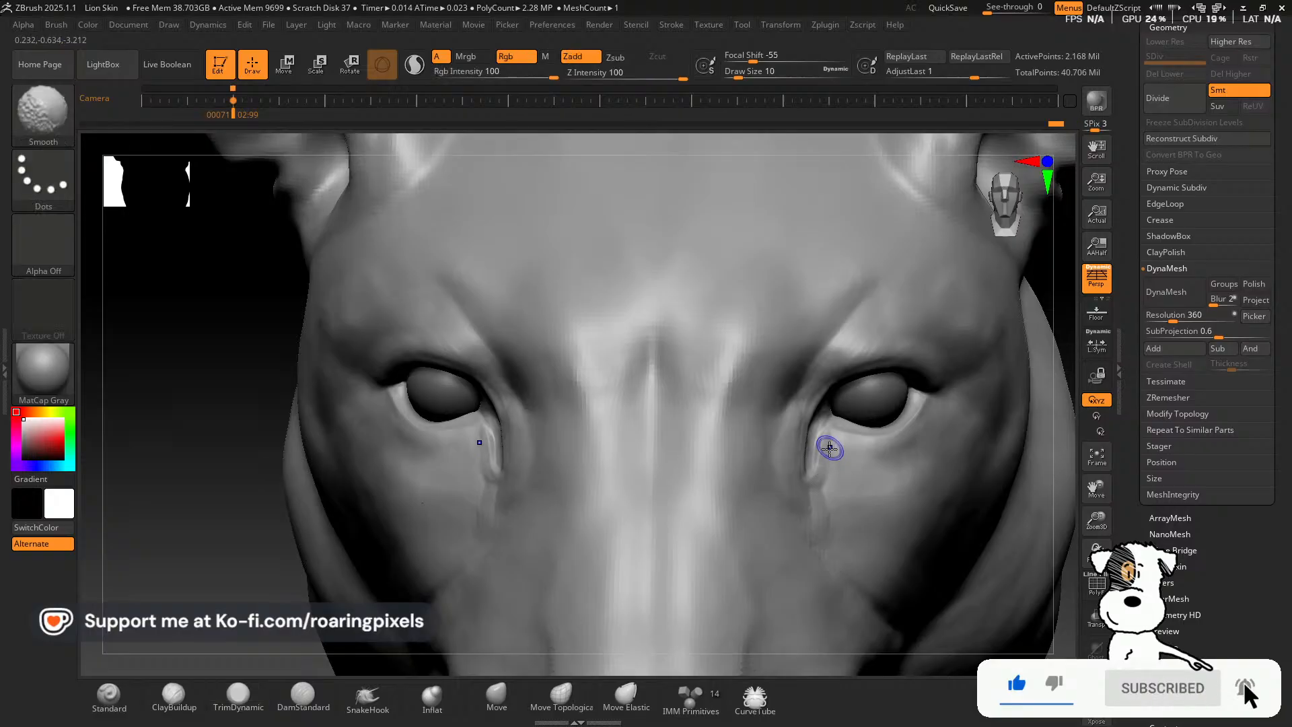
mouse_move(830, 449)
shift+mouse_down()
mouse_move(819, 482)
mouse_move(830, 441)
shift+mouse_up()
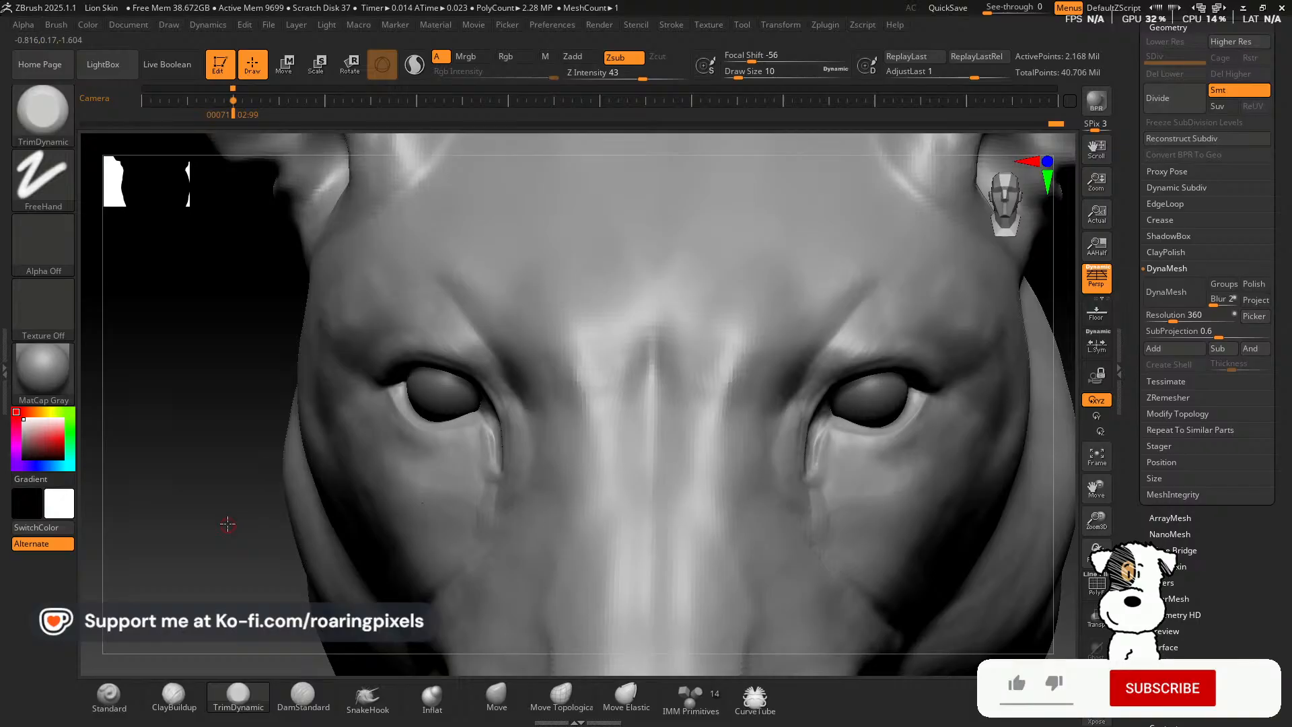
Nudge the lower end of the tear duct groove in near-profile view with the Move brush at draw size 34.
drag(228, 525, 316, 519)
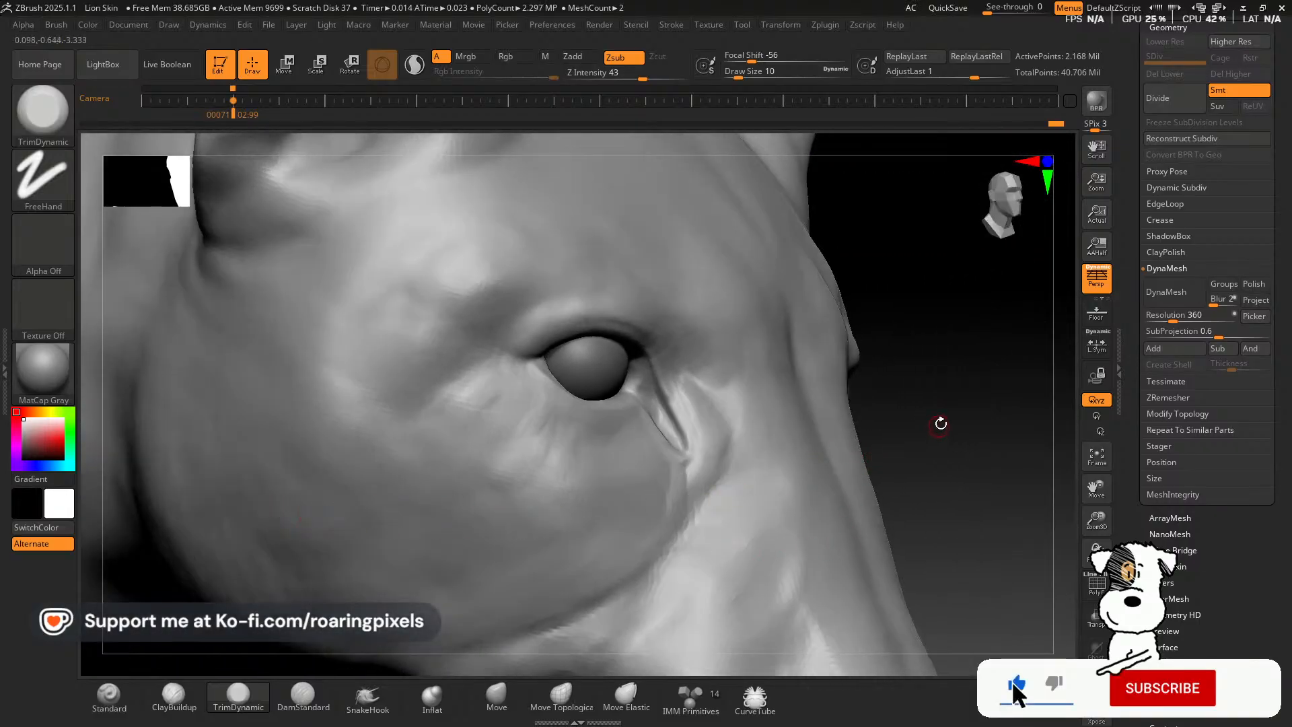
drag(938, 424, 918, 407)
mouse_move(1089, 528)
mouse_down()
mouse_move(1034, 504)
mouse_move(1109, 543)
mouse_up()
drag(1022, 533, 1014, 528)
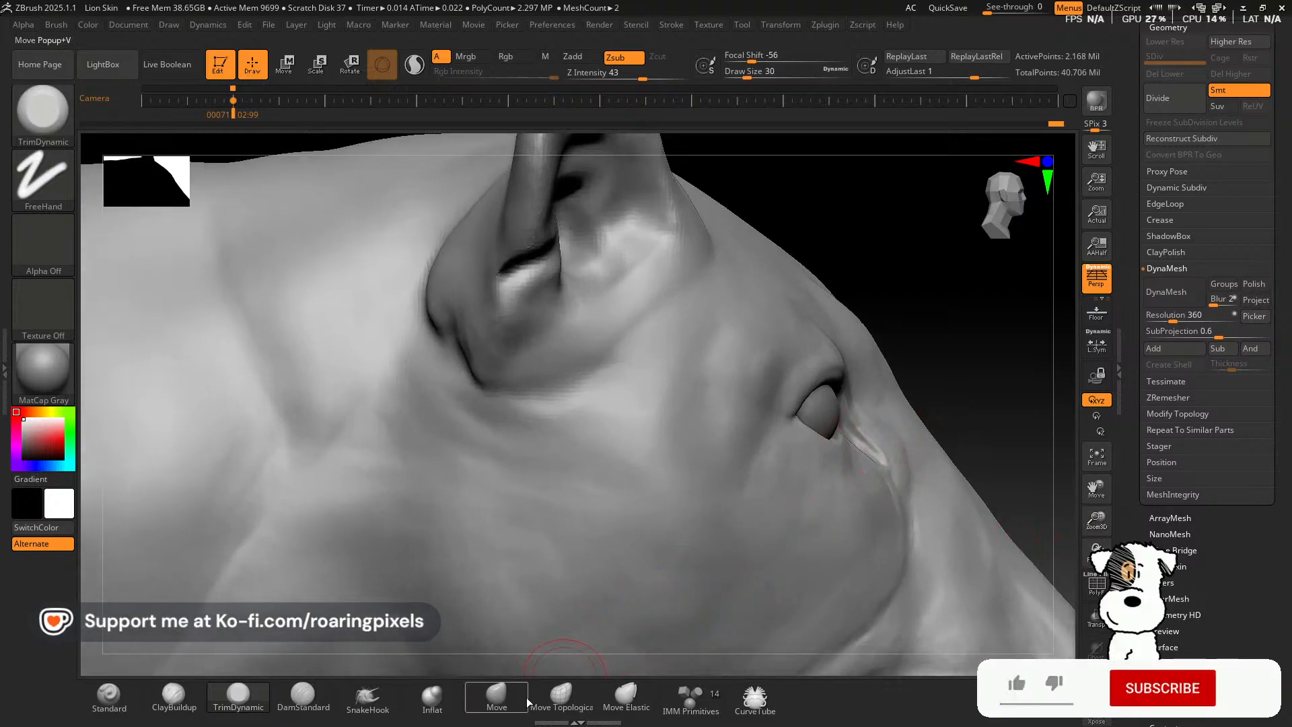
click(497, 697)
drag(877, 470, 883, 466)
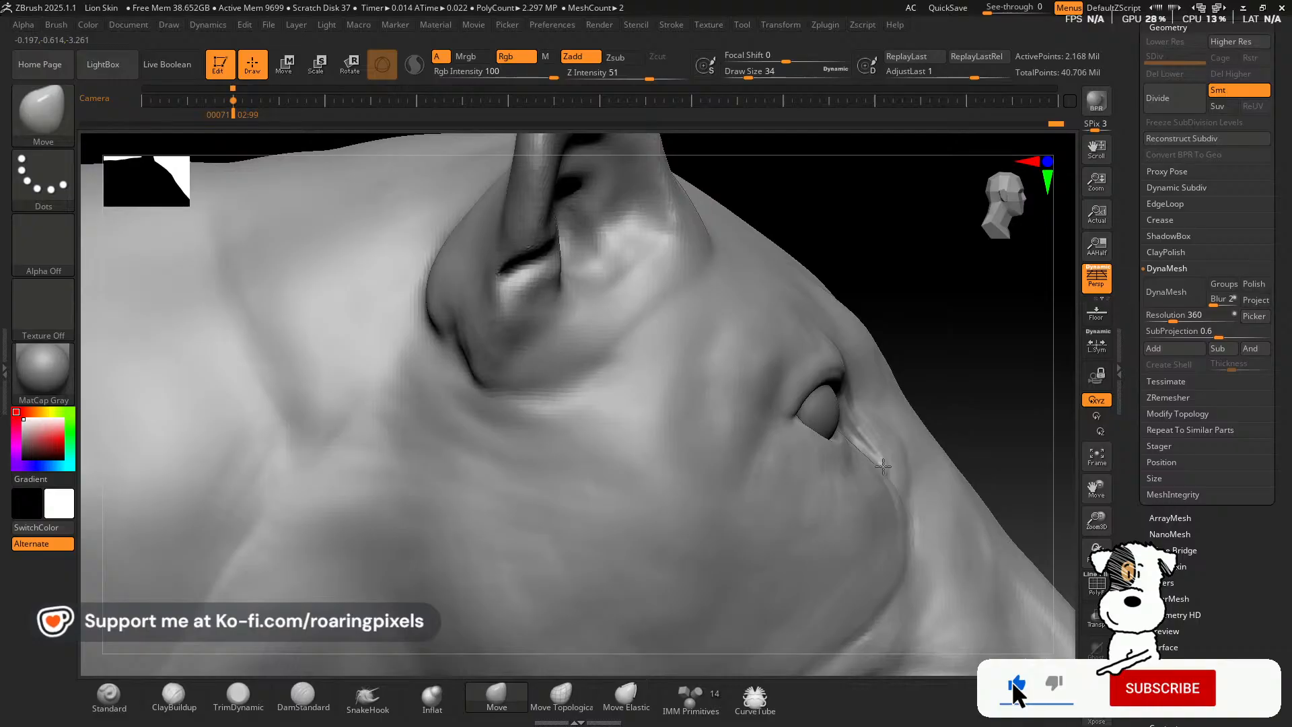
key(bracketright)
drag(970, 364, 948, 368)
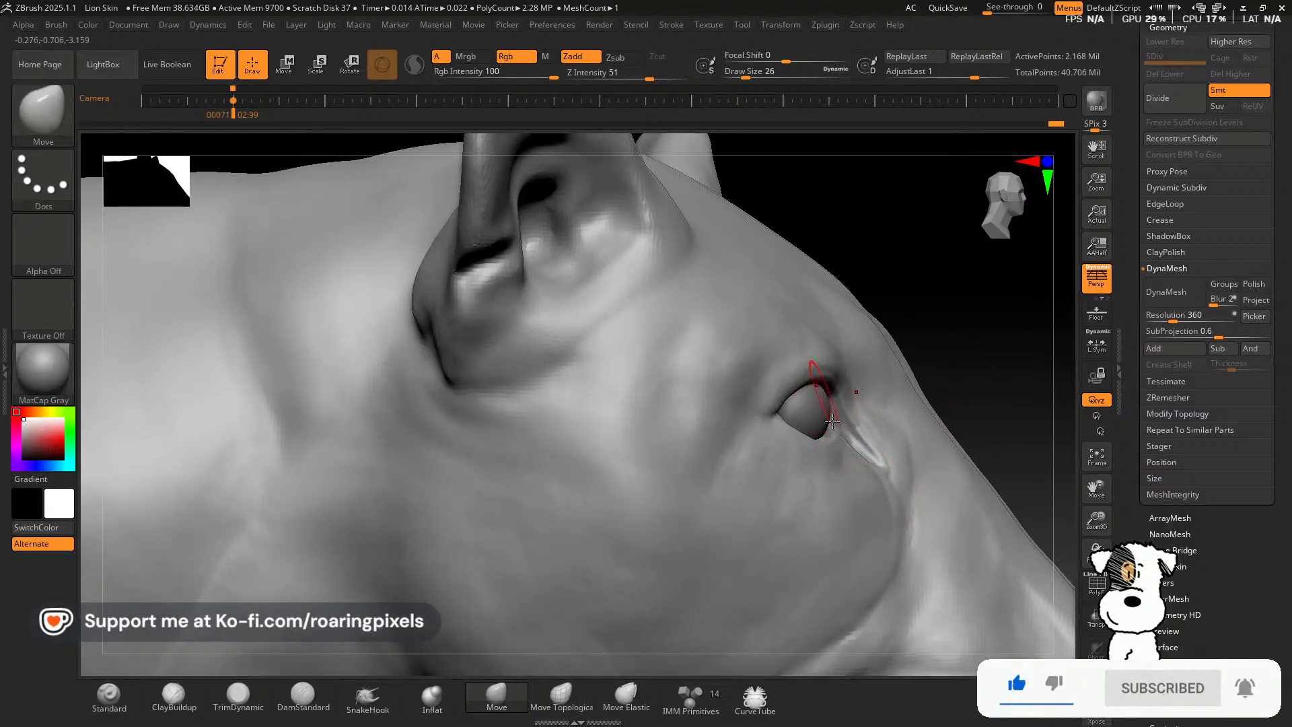
Examine the inner eye corner up close, then the whole head from the front and the other side.
drag(998, 344, 980, 315)
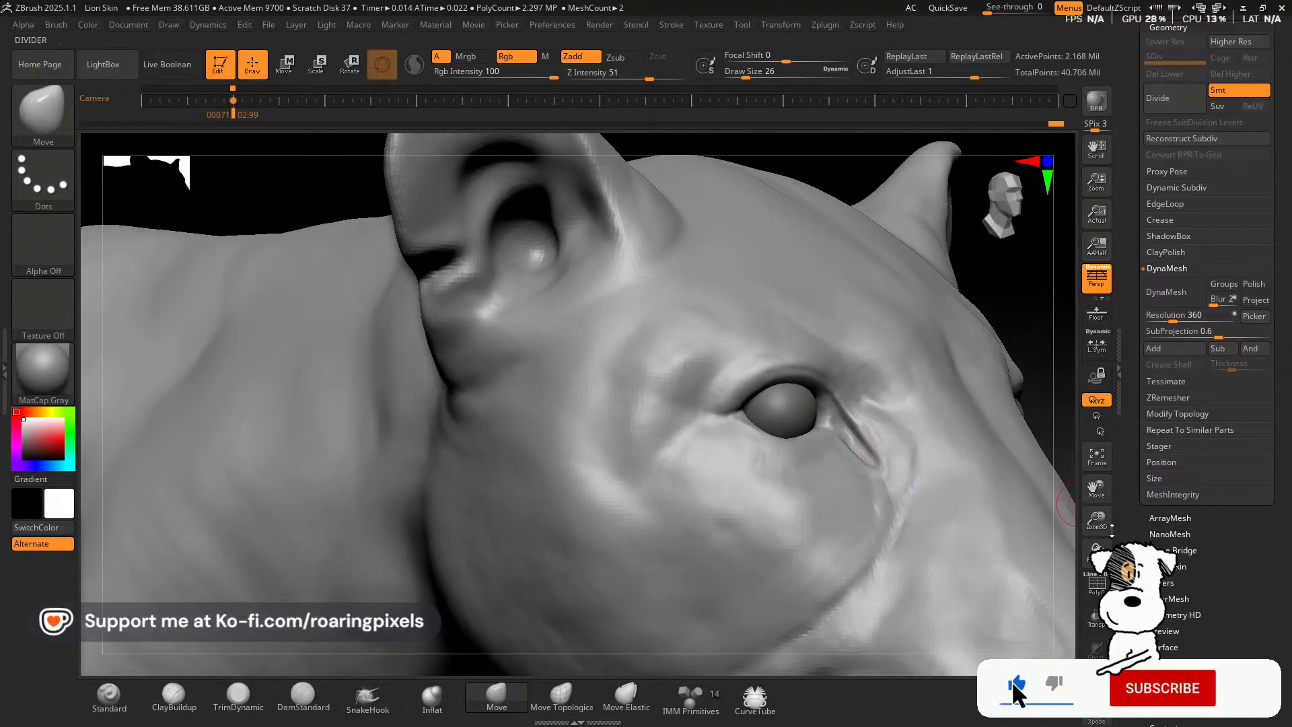
mouse_move(1096, 521)
mouse_down()
mouse_move(1096, 572)
mouse_move(1096, 539)
mouse_up()
key(bracketleft)
key(bracketleft)
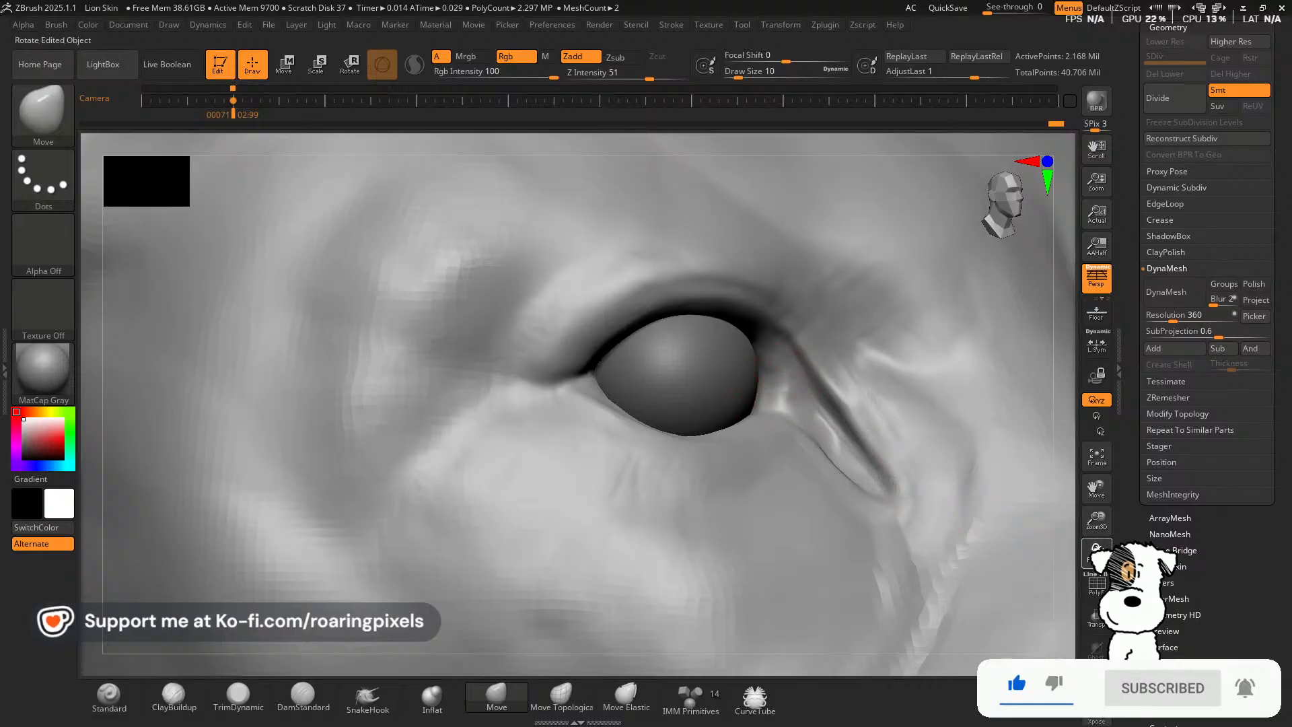
mouse_move(1097, 552)
mouse_down()
mouse_move(1097, 580)
mouse_move(1098, 553)
mouse_move(1084, 564)
mouse_up()
drag(1100, 518, 1051, 439)
drag(1097, 487, 752, 358)
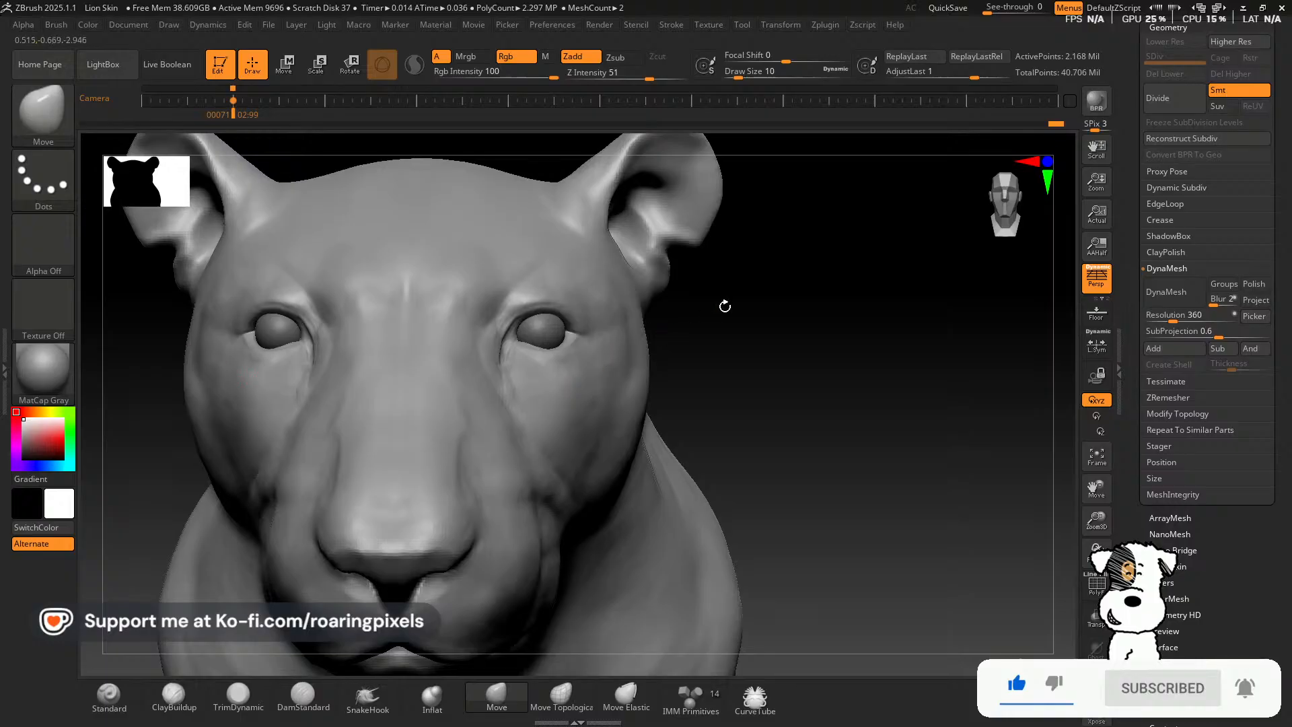
drag(725, 306, 676, 305)
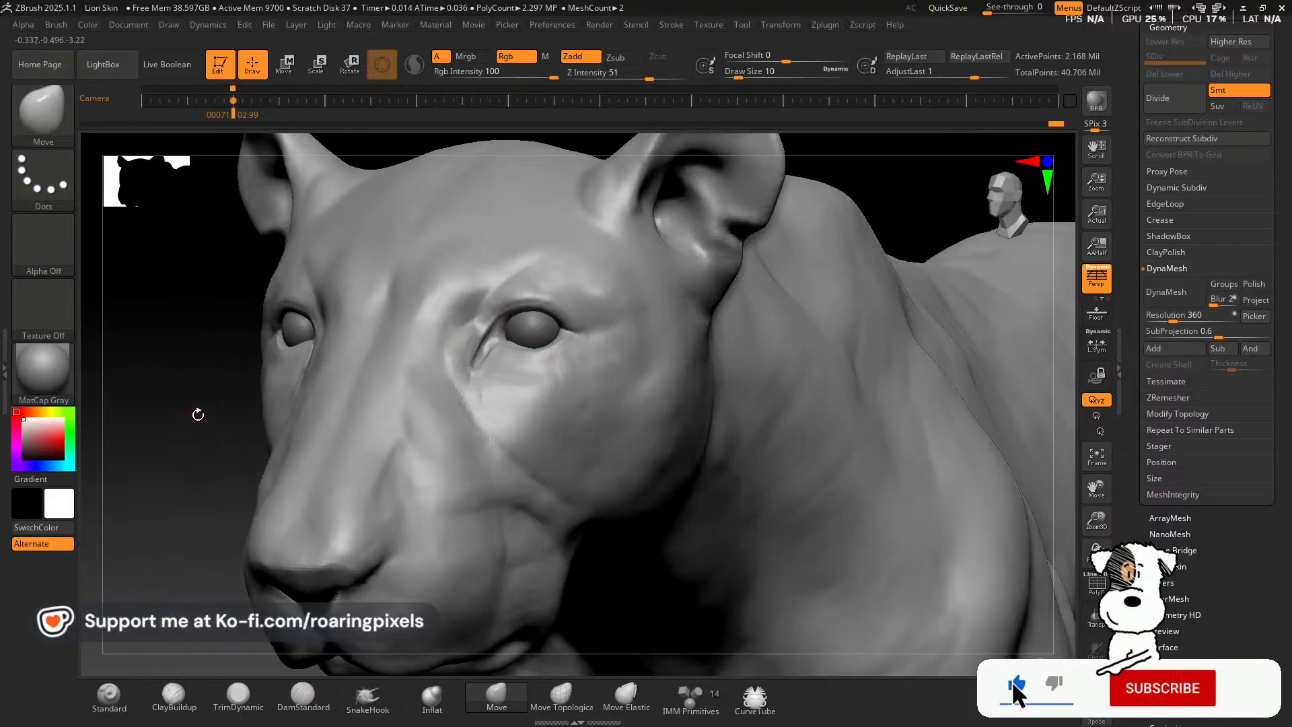
mouse_move(196, 413)
mouse_down()
mouse_move(191, 442)
mouse_move(282, 553)
mouse_up()
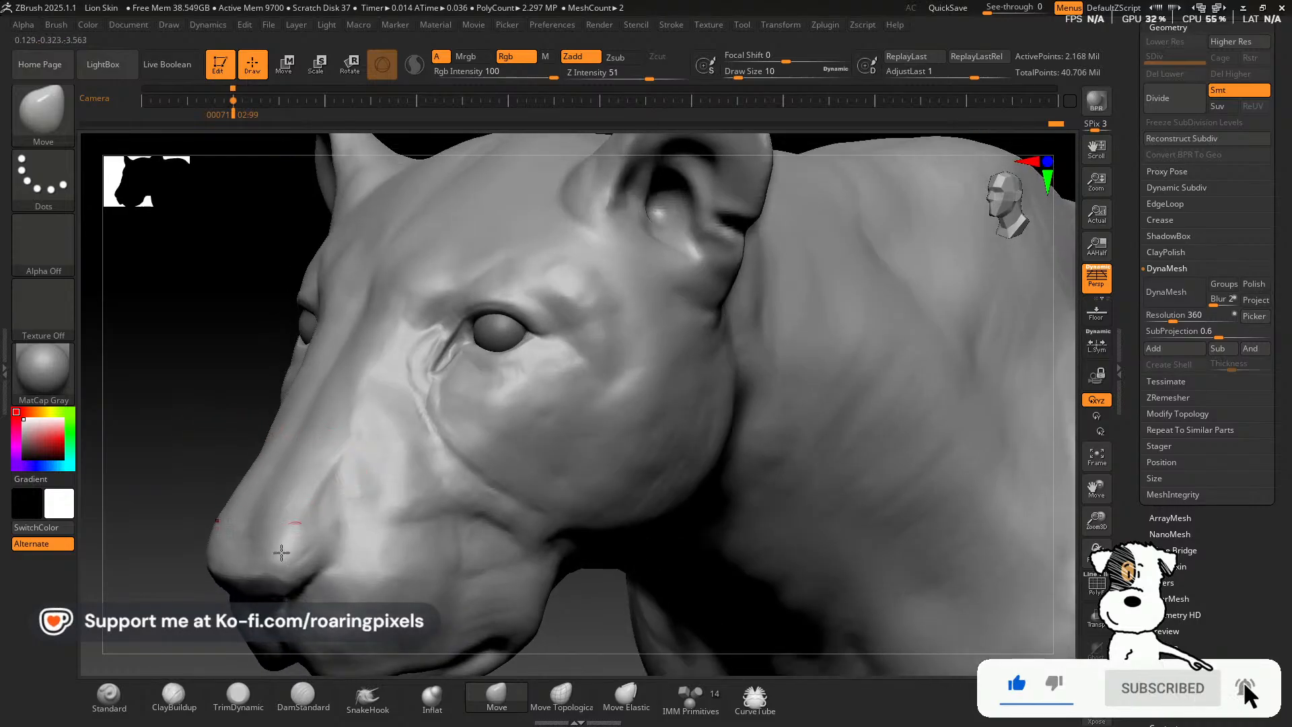
Build up clay with a smaller ClayBuildup brush on the side of the snout below the inner eye corner.
click(175, 696)
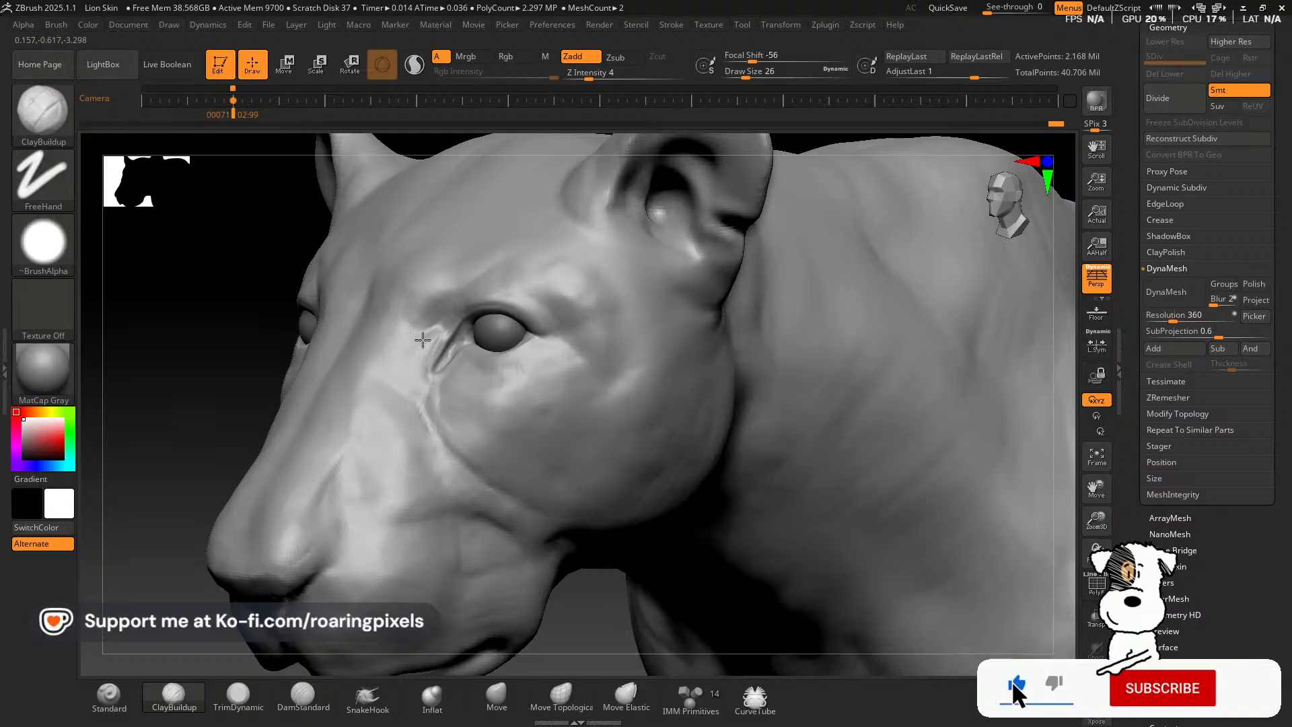
right_drag(431, 347, 451, 374)
key([)
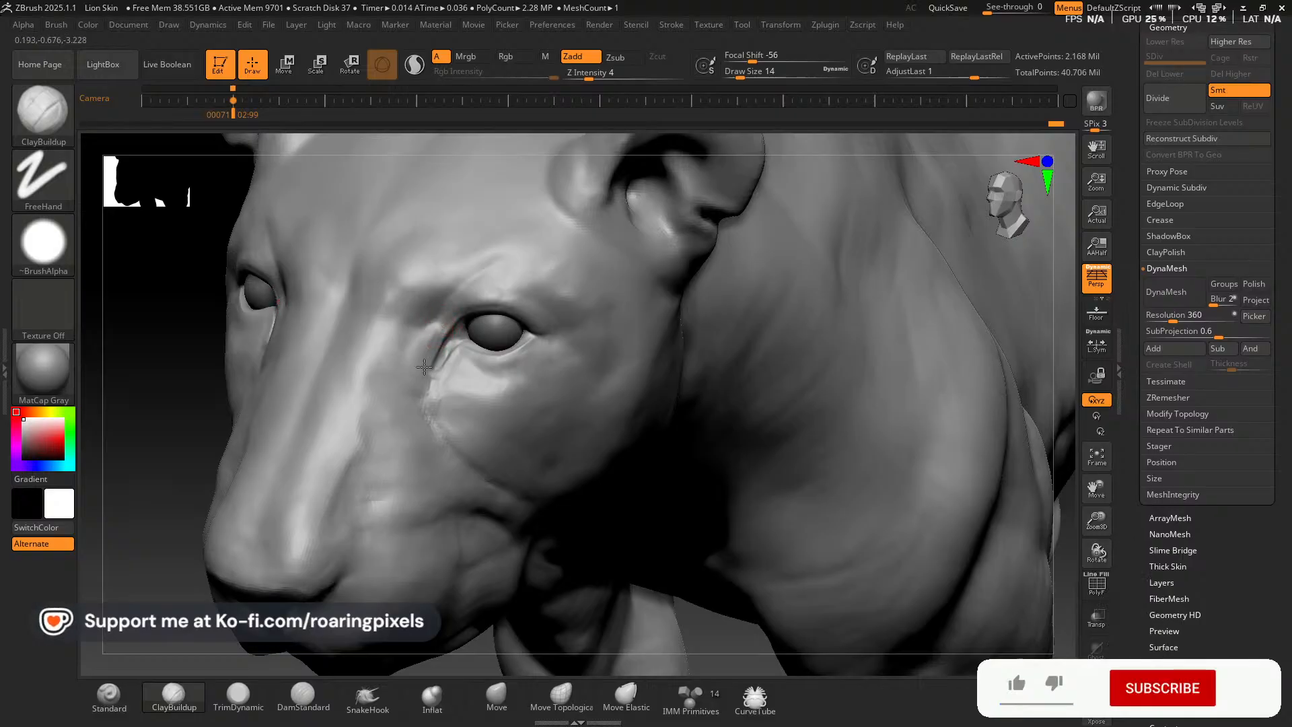
mouse_move(188, 376)
mouse_down()
mouse_move(173, 366)
mouse_move(185, 369)
mouse_up()
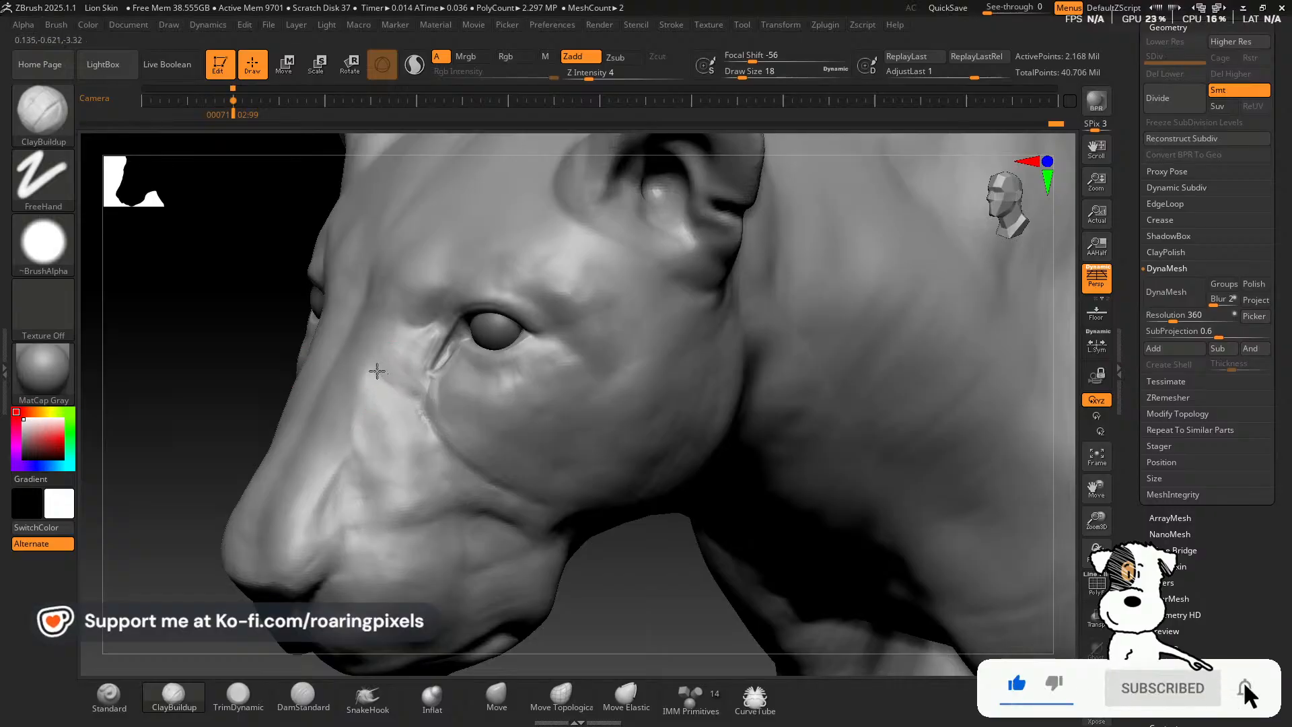
drag(378, 371, 399, 393)
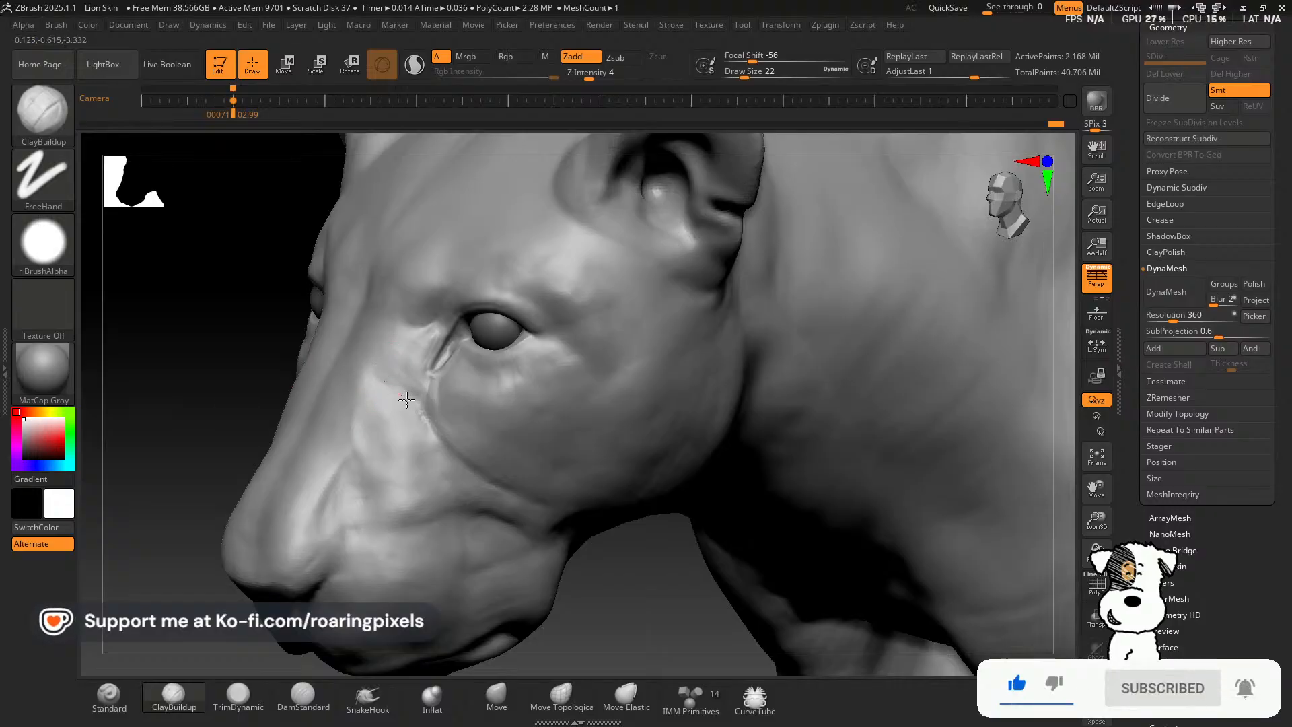
mouse_move(216, 344)
mouse_down()
mouse_move(248, 363)
mouse_move(297, 462)
mouse_up()
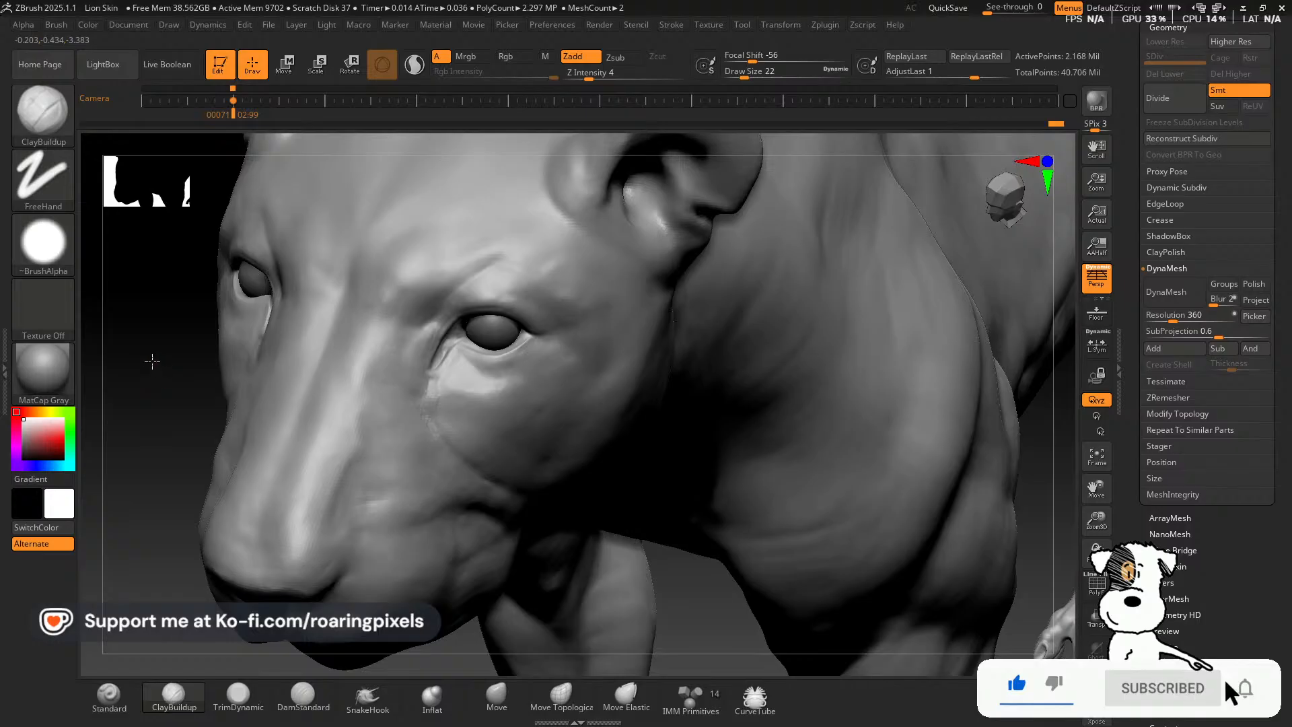
drag(150, 360, 168, 369)
Build up the side of the muzzle beside the nose with the ClayBuildup brush at draw size 26.
click(238, 697)
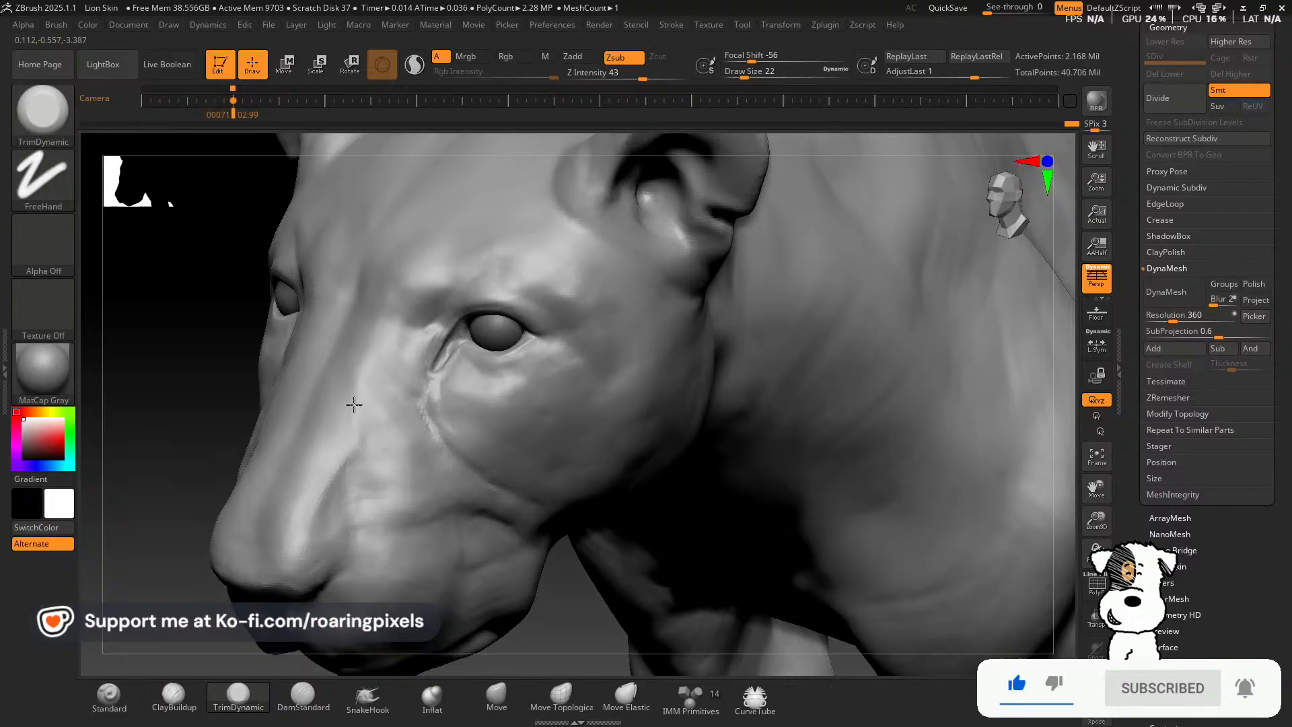
drag(196, 356, 939, 493)
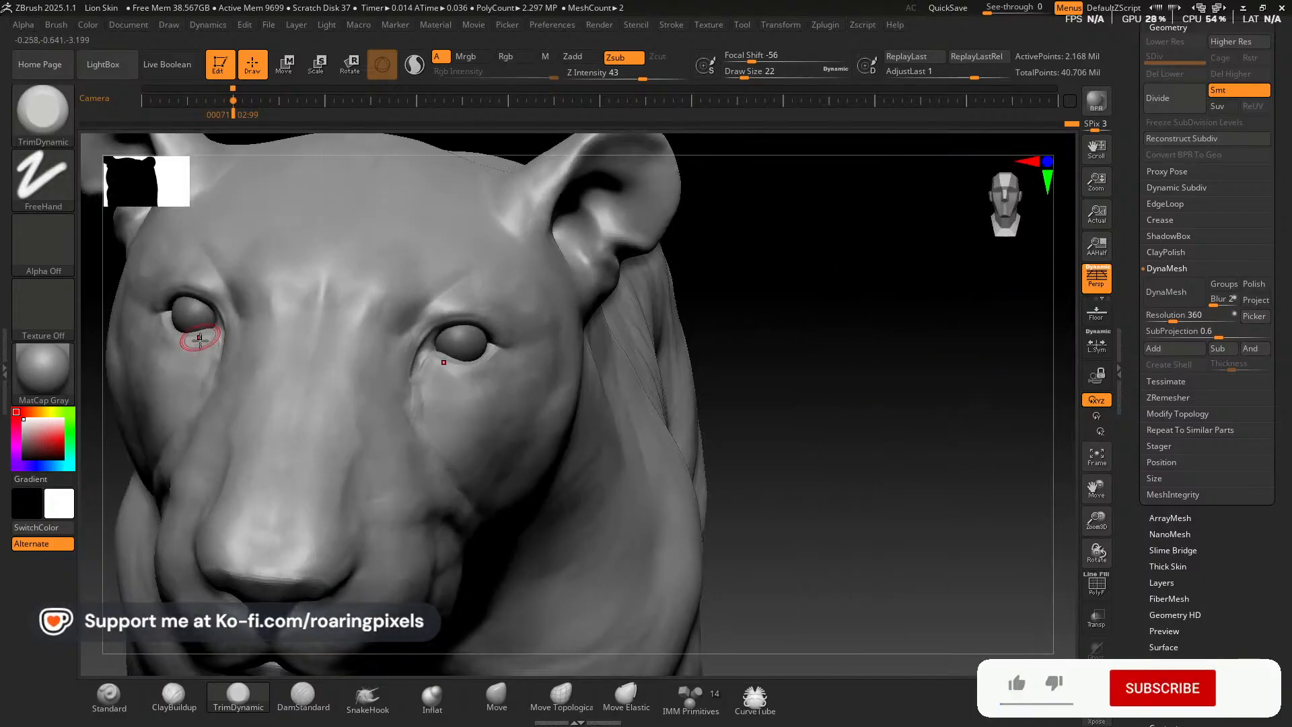
drag(1090, 525, 1040, 471)
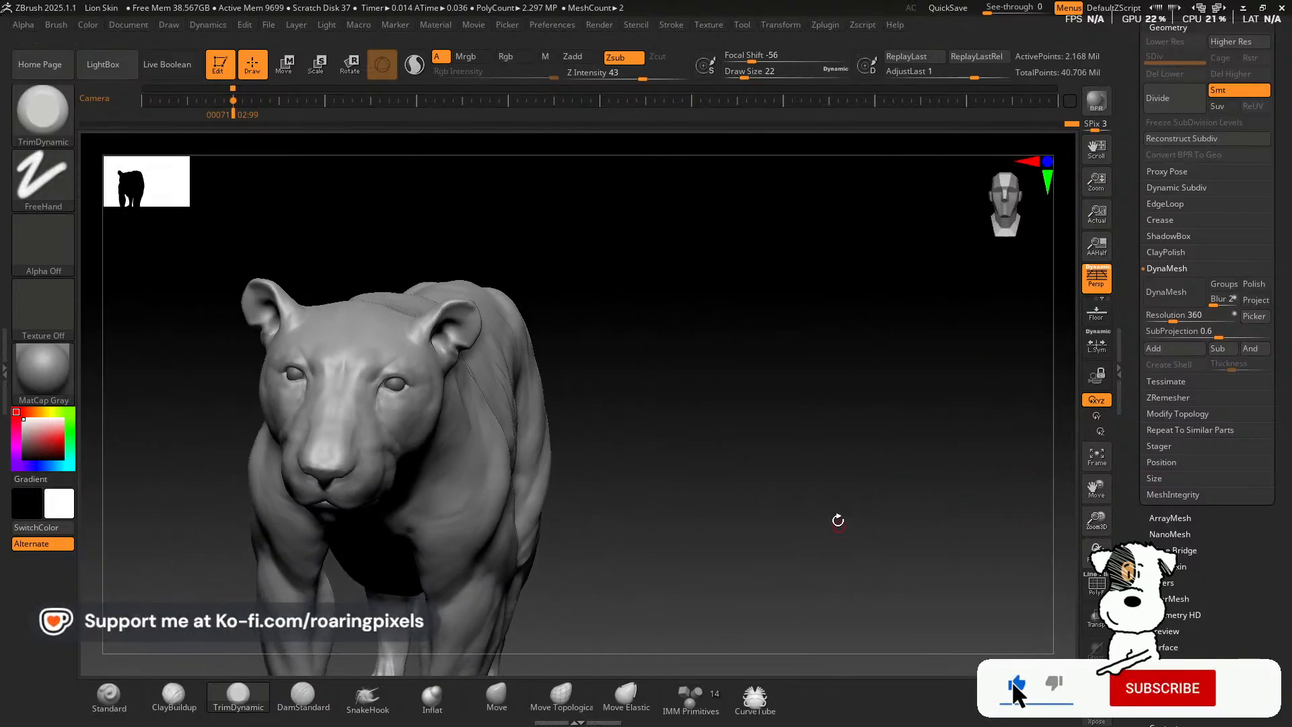
drag(838, 520, 797, 519)
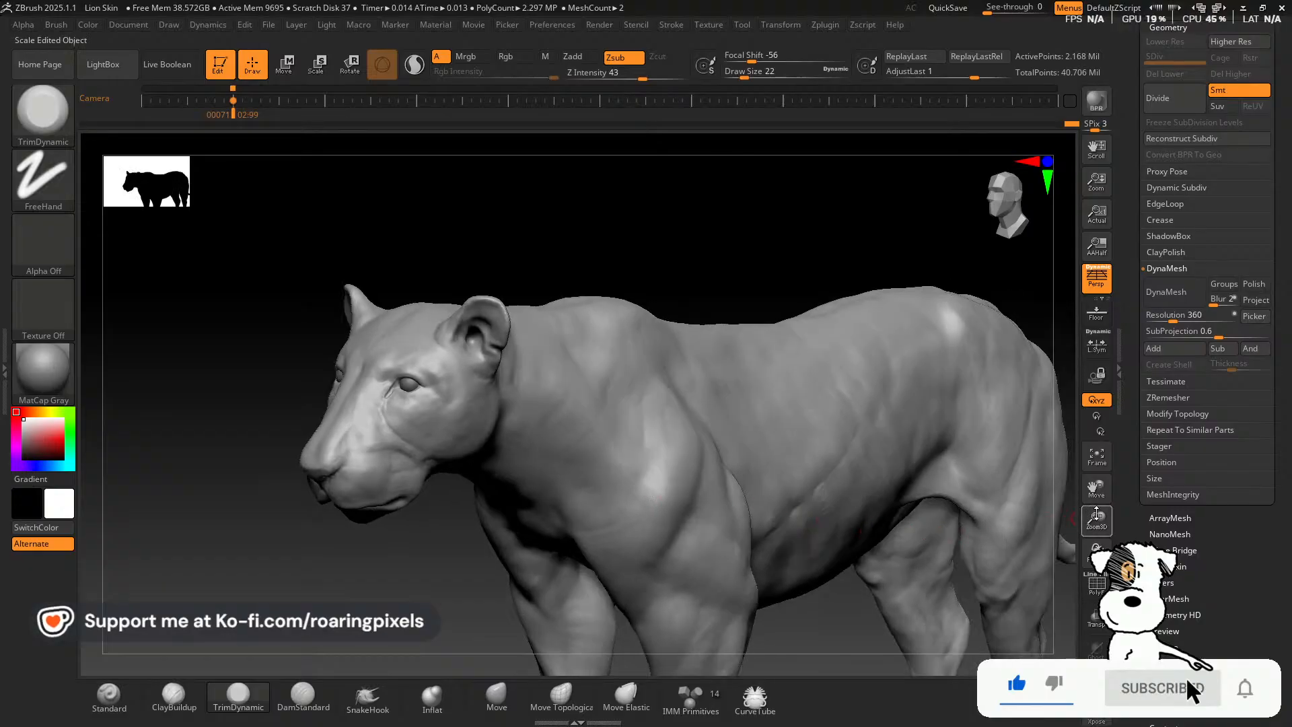
drag(1096, 520, 1104, 575)
click(173, 693)
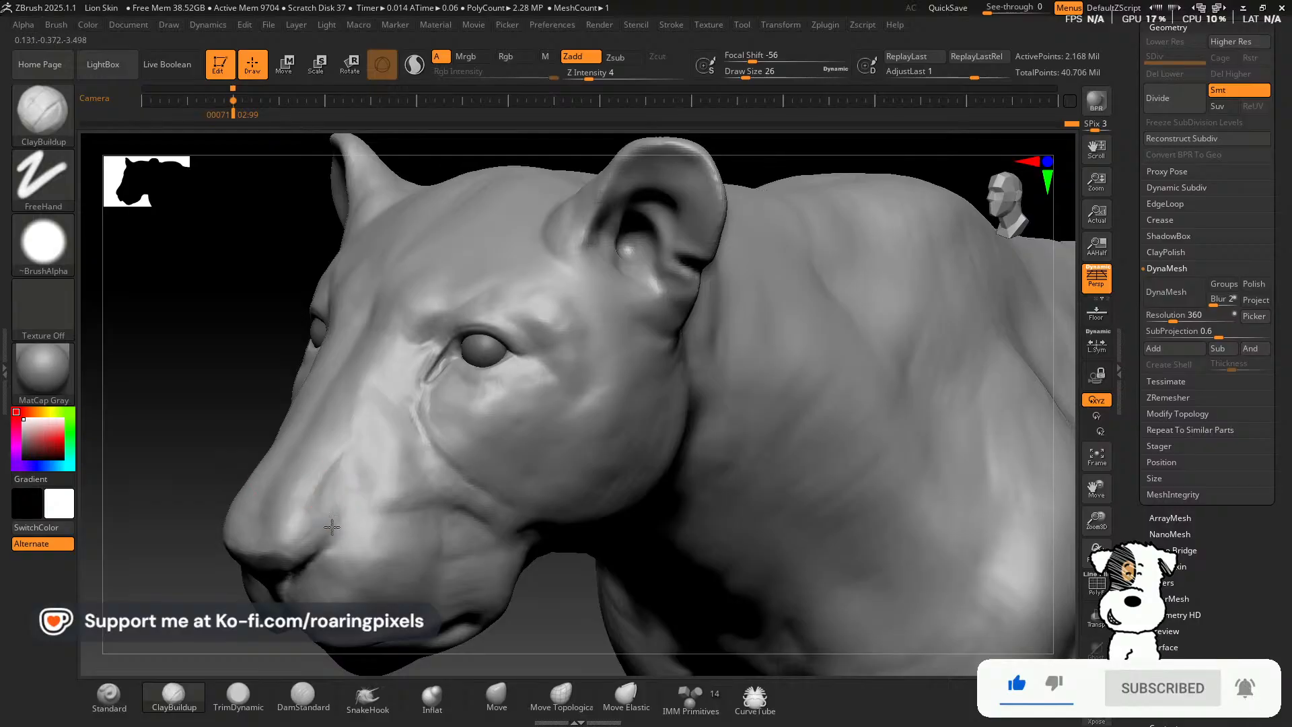
mouse_move(224, 370)
mouse_down()
mouse_move(363, 377)
mouse_move(228, 374)
mouse_up()
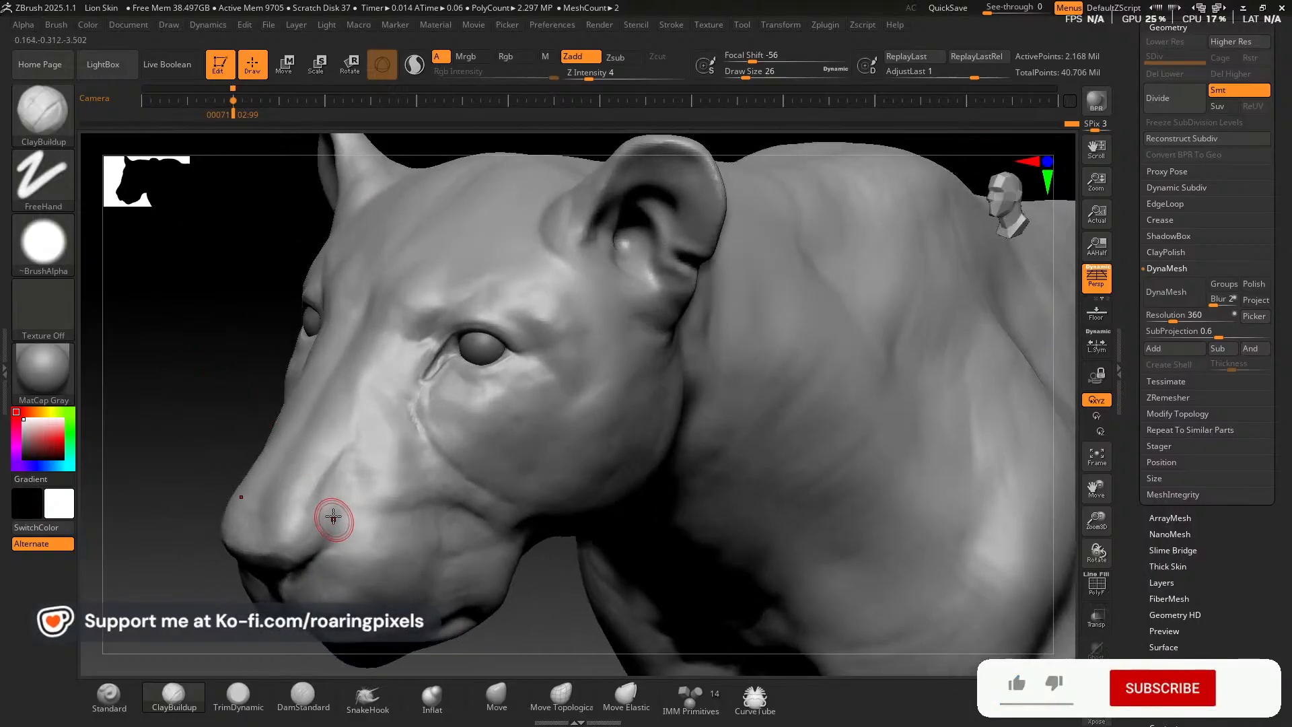
drag(352, 512, 363, 502)
drag(189, 385, 218, 331)
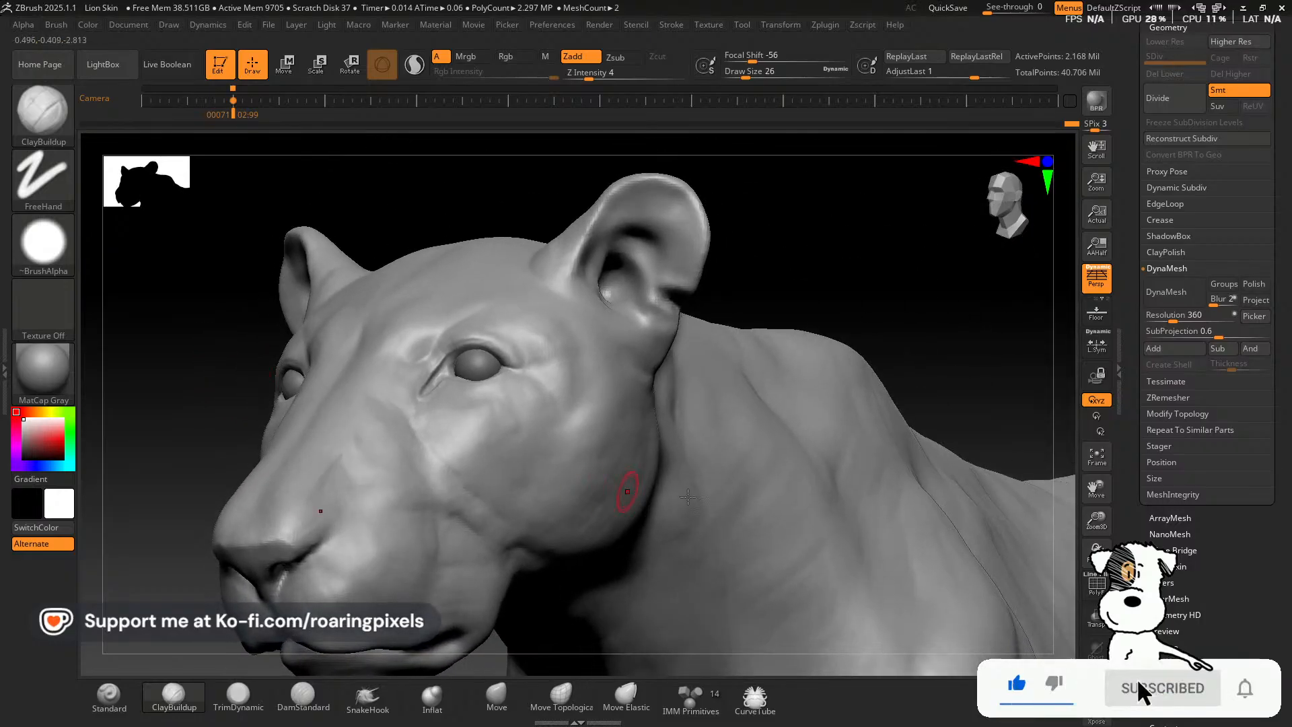
drag(1097, 487, 1107, 490)
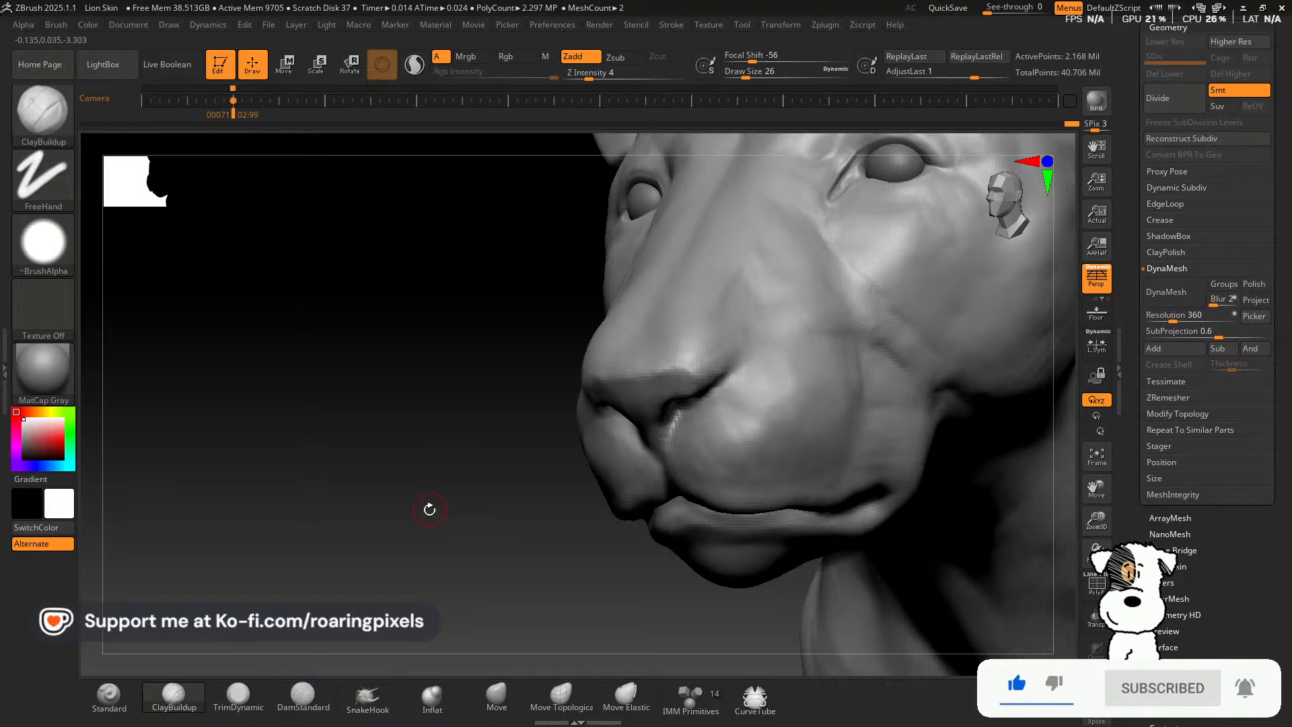
drag(429, 510, 528, 528)
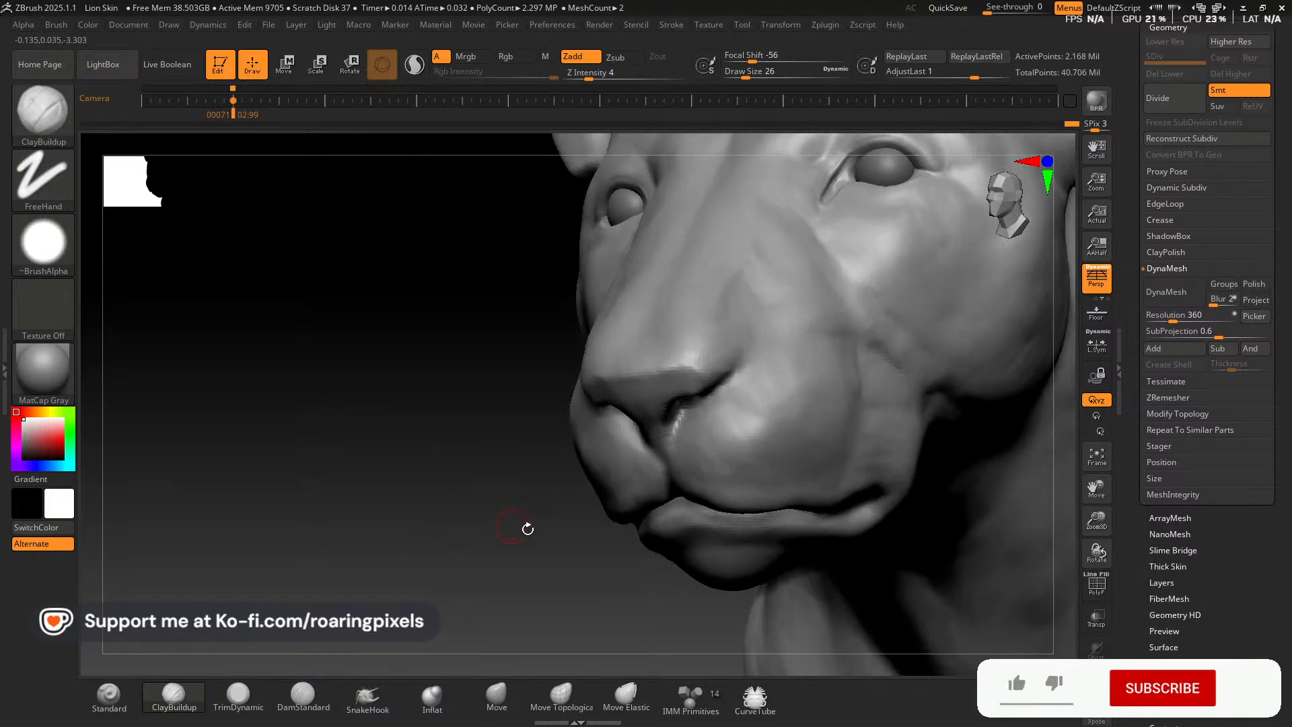
Save the project as Lion Skin, replacing the existing file.
key(ctrl+s)
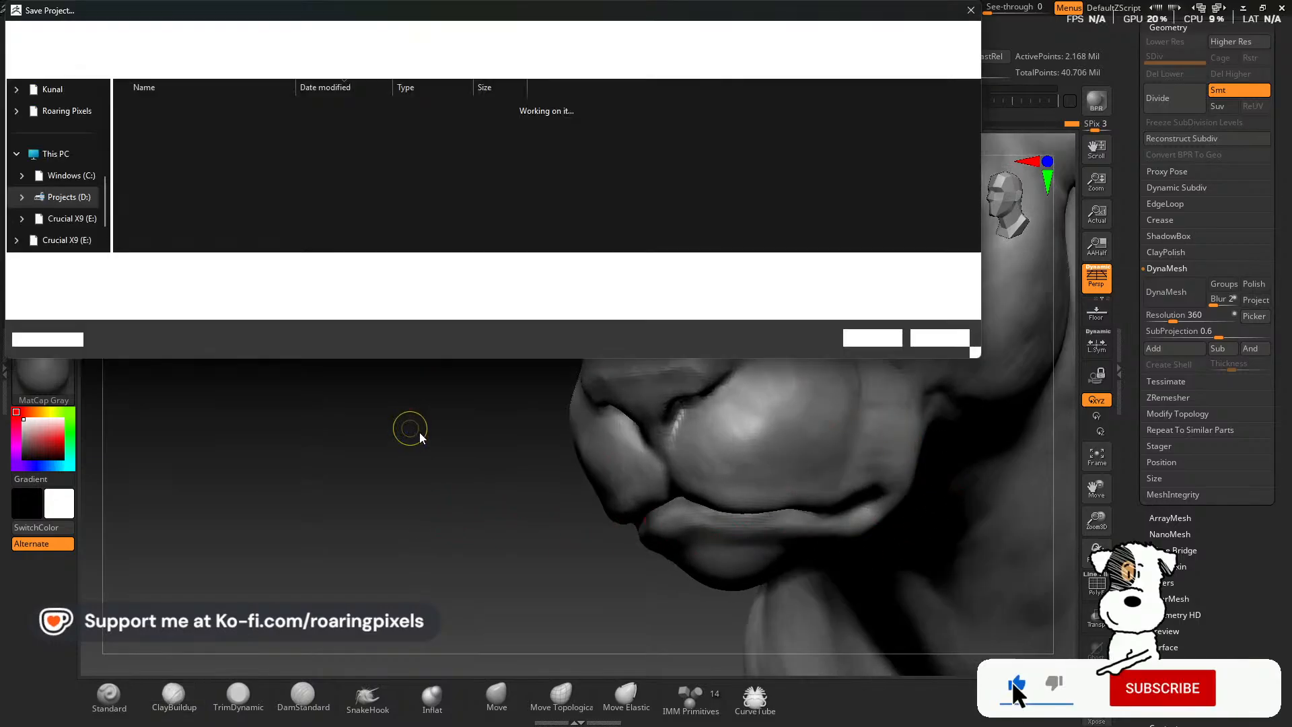
click(872, 337)
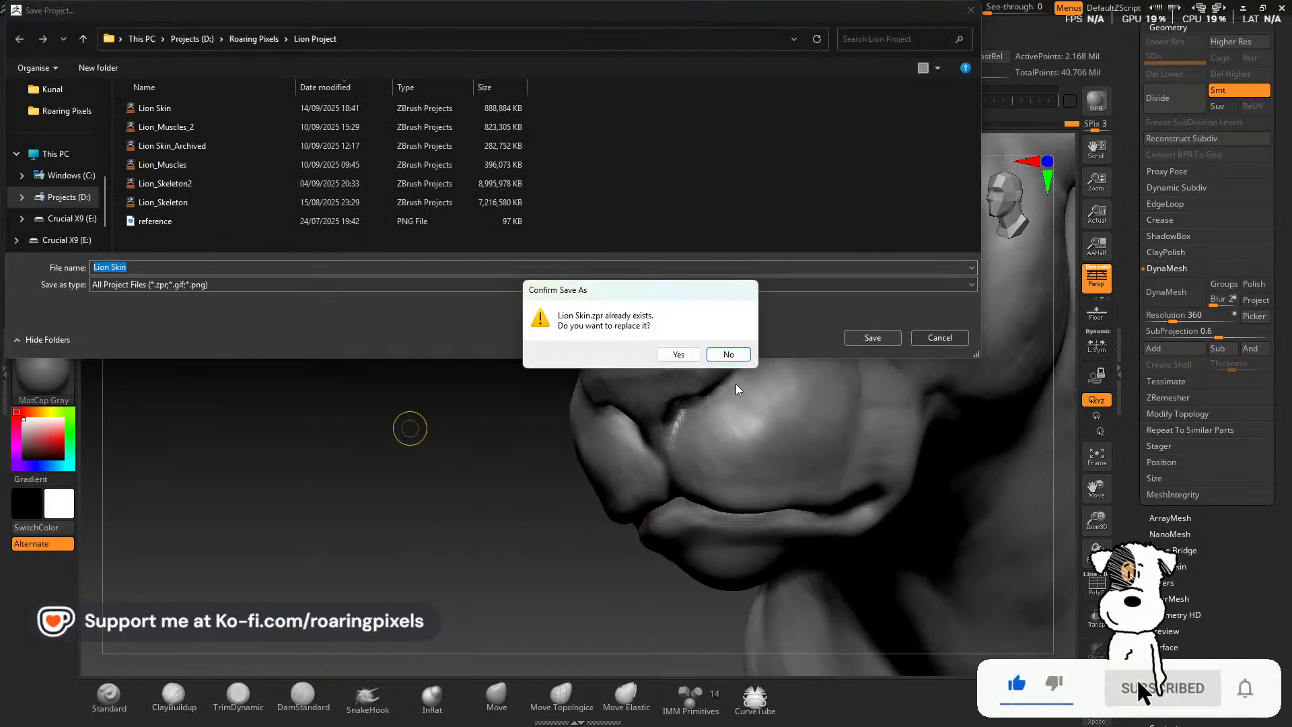
click(678, 354)
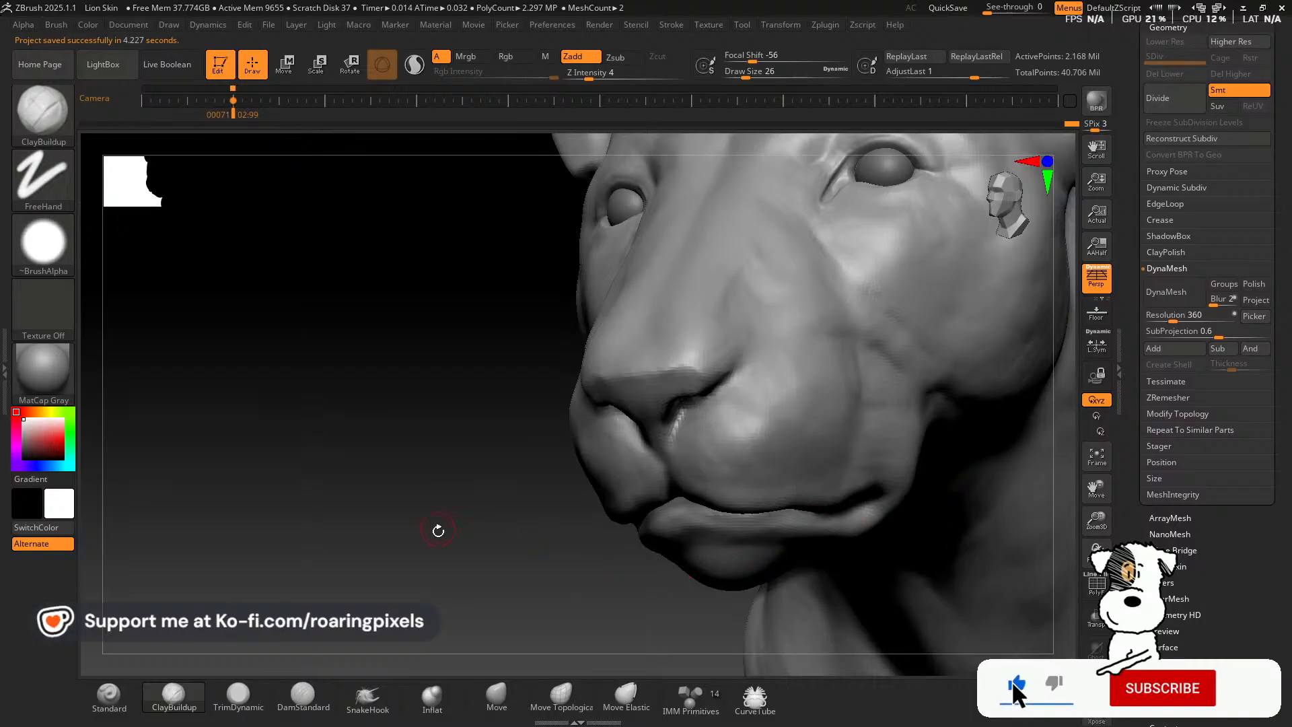
Enable Sculptris Pro and isolate the blue muzzle polygroup with the wireframe displayed.
drag(438, 530, 464, 539)
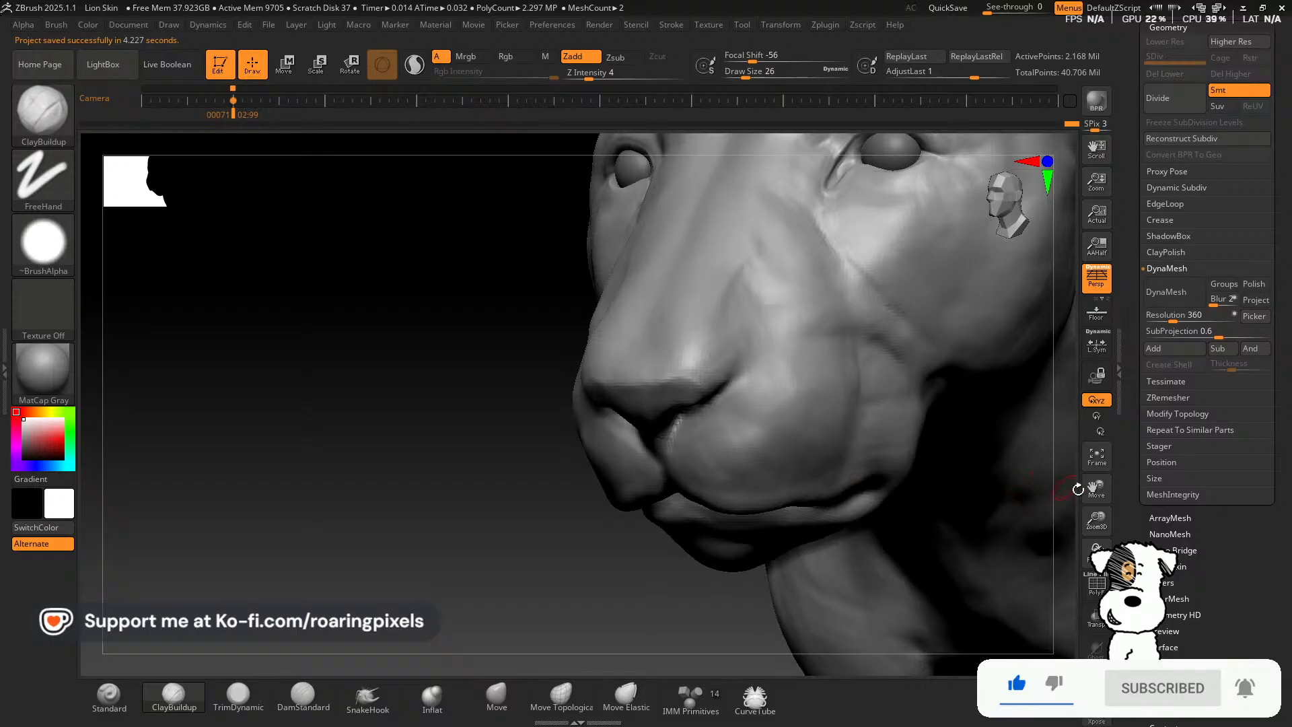
drag(1095, 489, 976, 580)
click(415, 64)
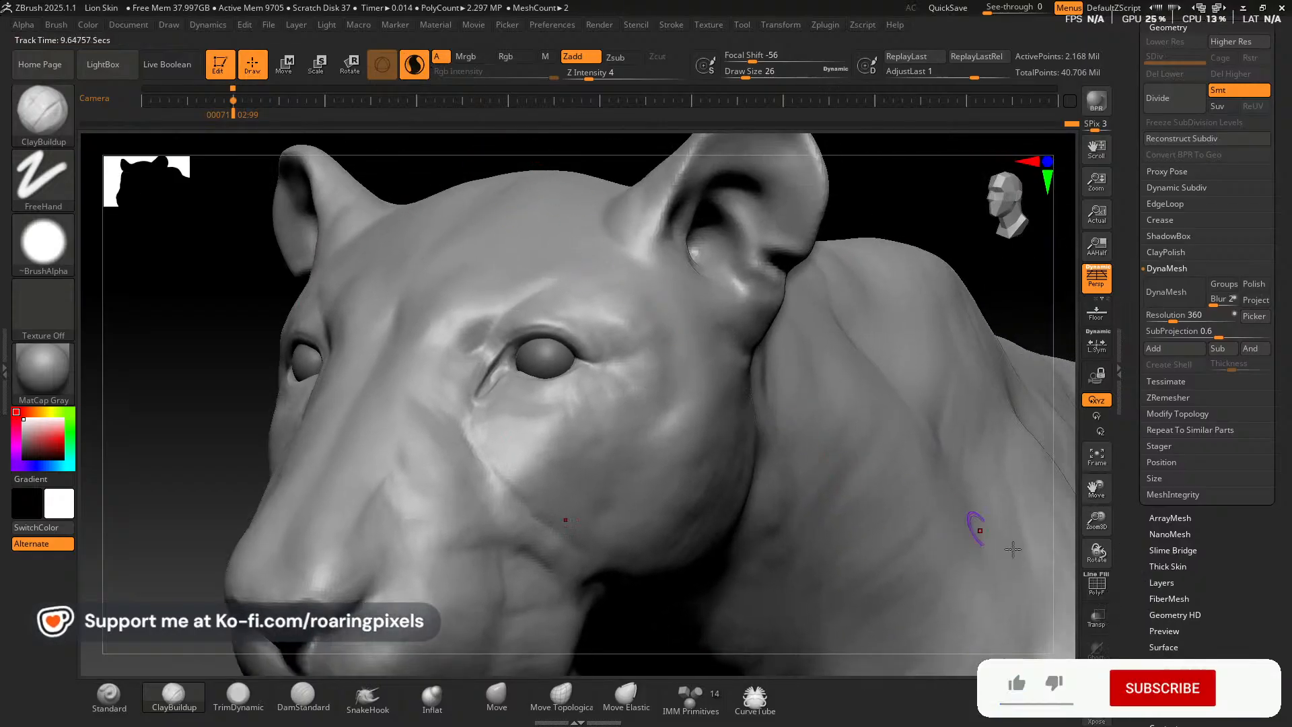
click(1097, 584)
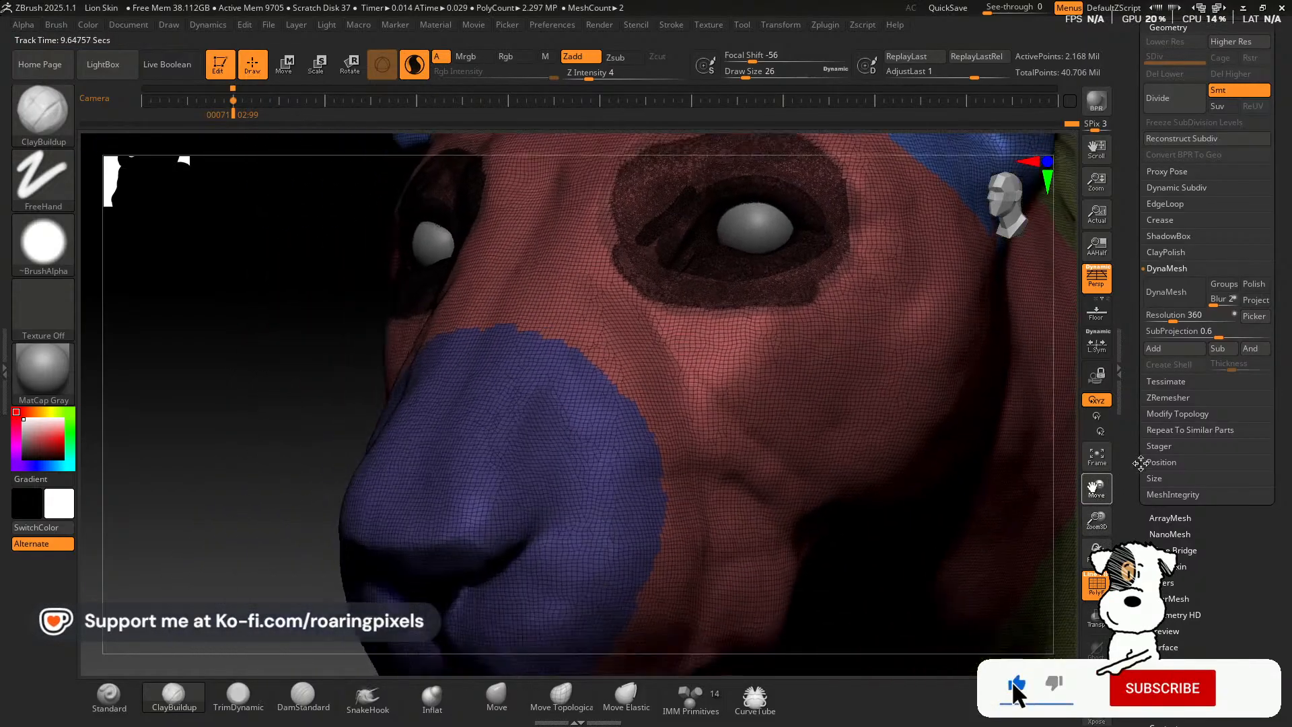
drag(288, 445, 344, 433)
ctrl+shift+click(609, 441)
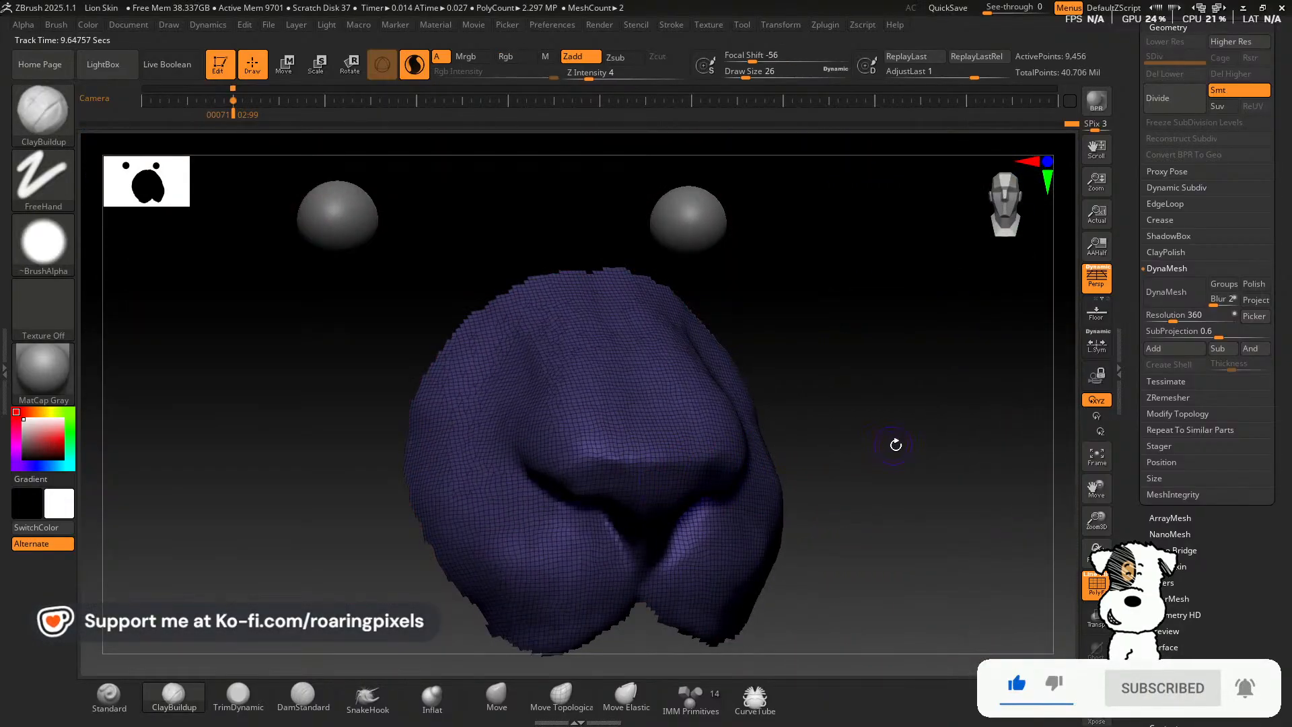
drag(896, 444, 854, 419)
Smooth over the tip, underside and side of the nose at draw size 26 to make its mesh denser.
shift+drag(747, 471, 595, 473)
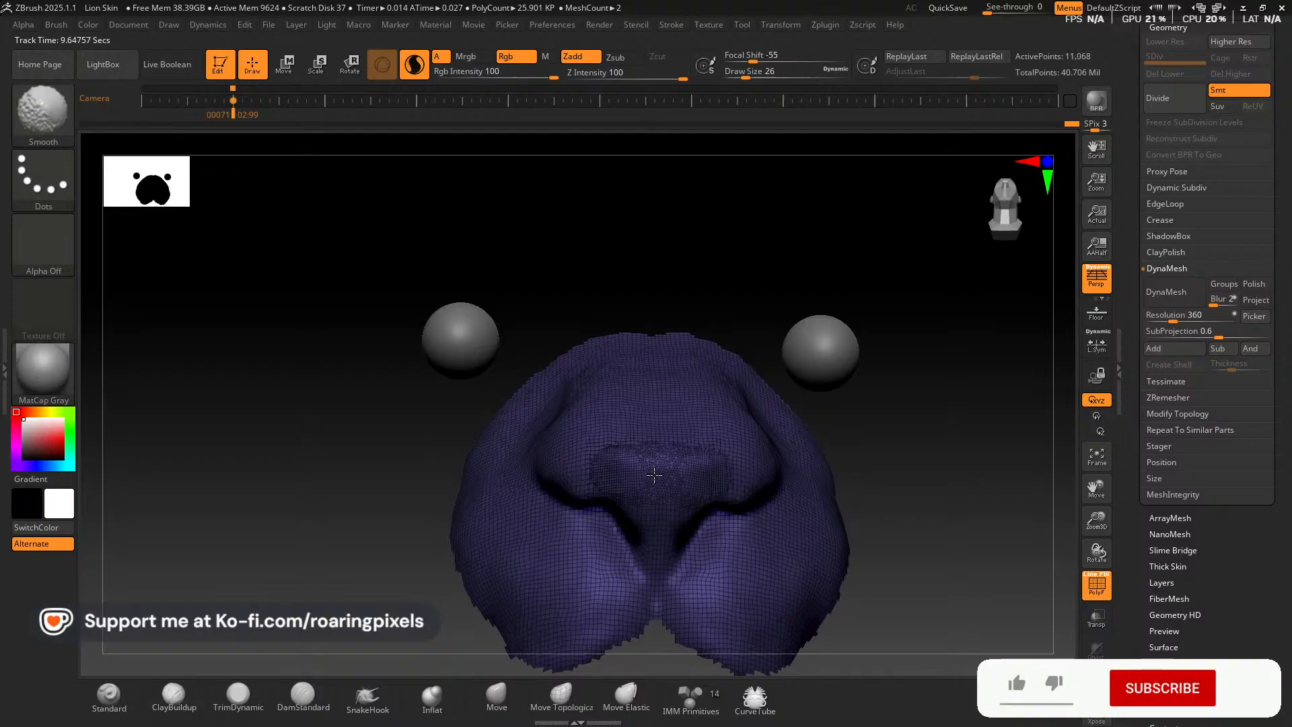
shift+drag(663, 545, 774, 465)
drag(960, 441, 895, 458)
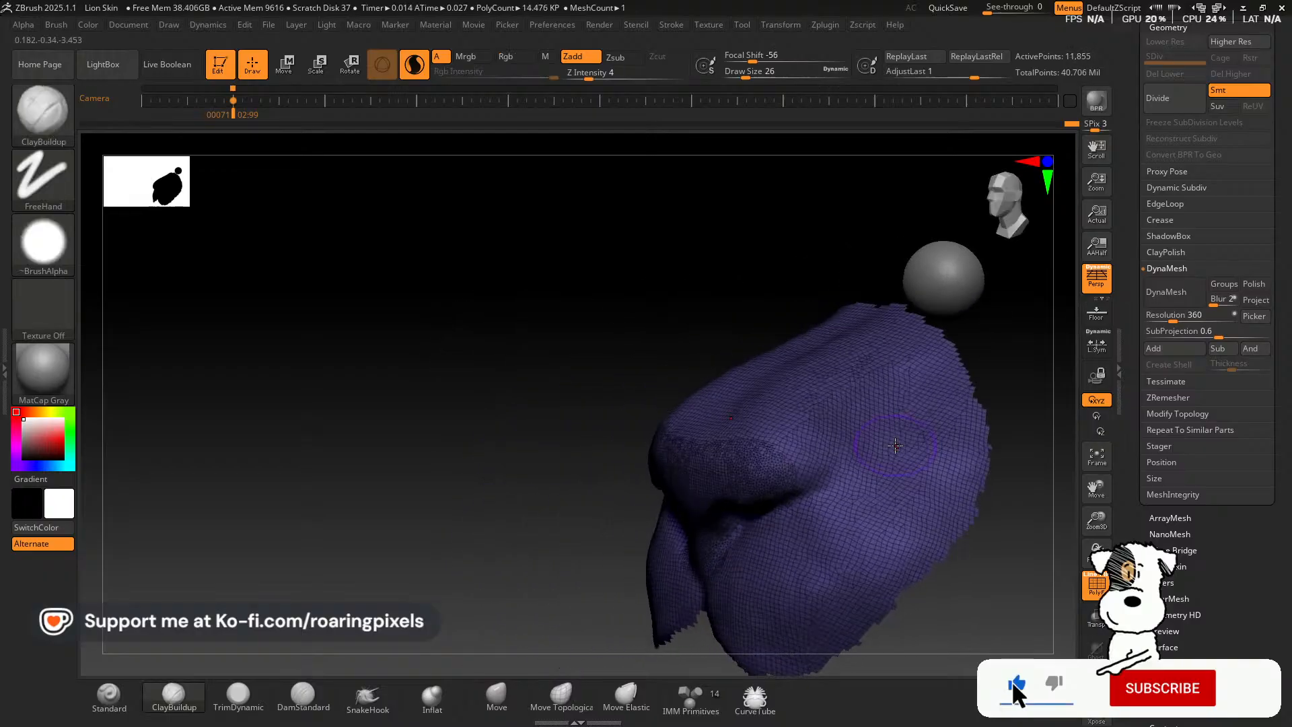
drag(1106, 520, 1105, 553)
mouse_move(781, 498)
shift+mouse_down()
mouse_move(899, 451)
mouse_move(798, 397)
mouse_move(703, 420)
mouse_move(686, 384)
mouse_move(837, 403)
shift+mouse_up()
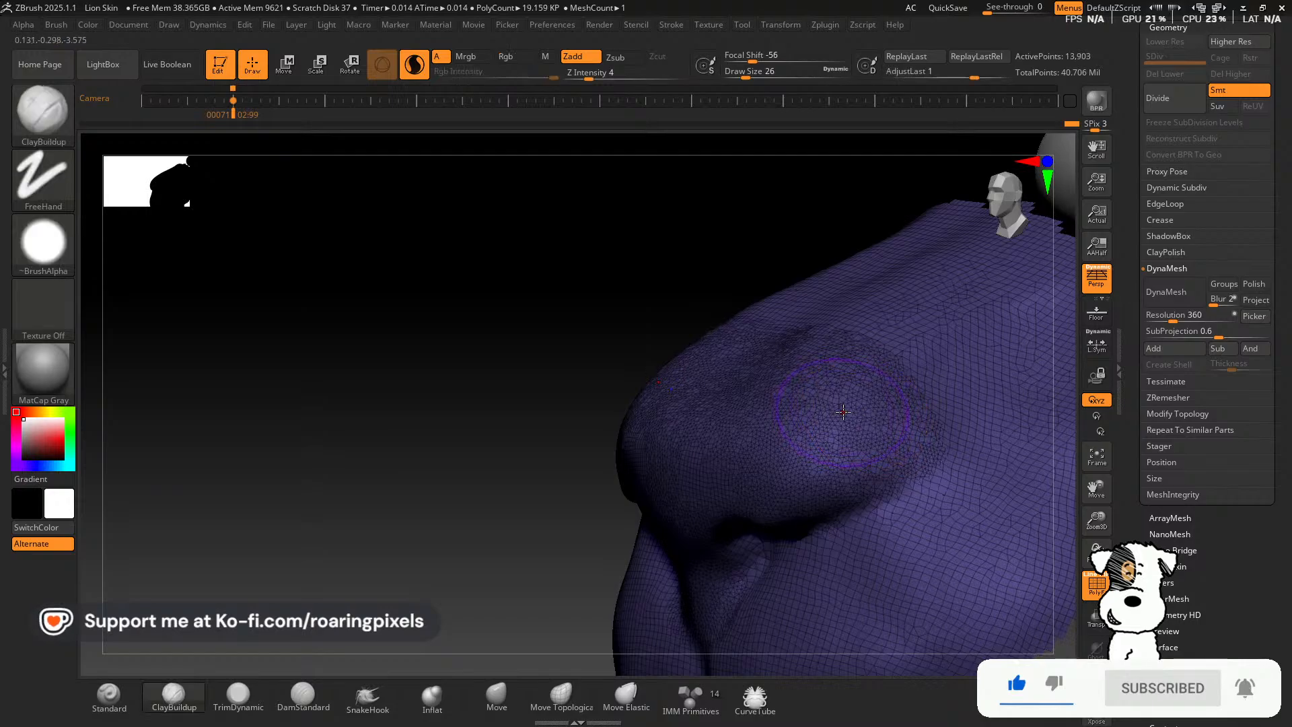
Reduce the draw size to 18 and smooth around the nostrils and across the muzzle sides to refine their mesh.
key(bracketleft)
key(bracketleft)
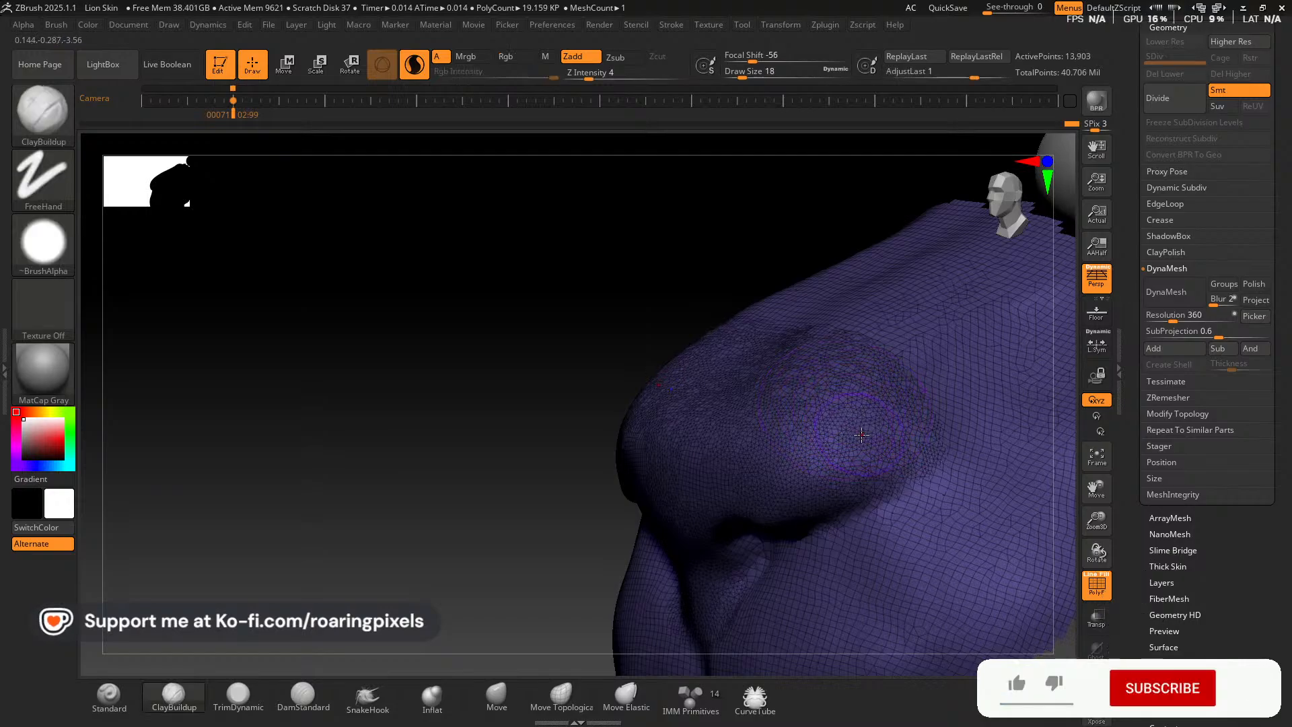
mouse_move(848, 410)
shift+mouse_down()
mouse_move(820, 487)
mouse_move(896, 421)
mouse_move(717, 499)
mouse_move(825, 375)
mouse_move(675, 470)
mouse_move(809, 300)
mouse_move(875, 317)
mouse_move(956, 364)
mouse_move(935, 423)
shift+mouse_up()
shift+drag(819, 487, 748, 562)
mouse_move(431, 558)
alt+mouse_down()
mouse_move(357, 431)
mouse_move(404, 433)
mouse_move(430, 471)
alt+mouse_up()
shift+drag(715, 407, 694, 392)
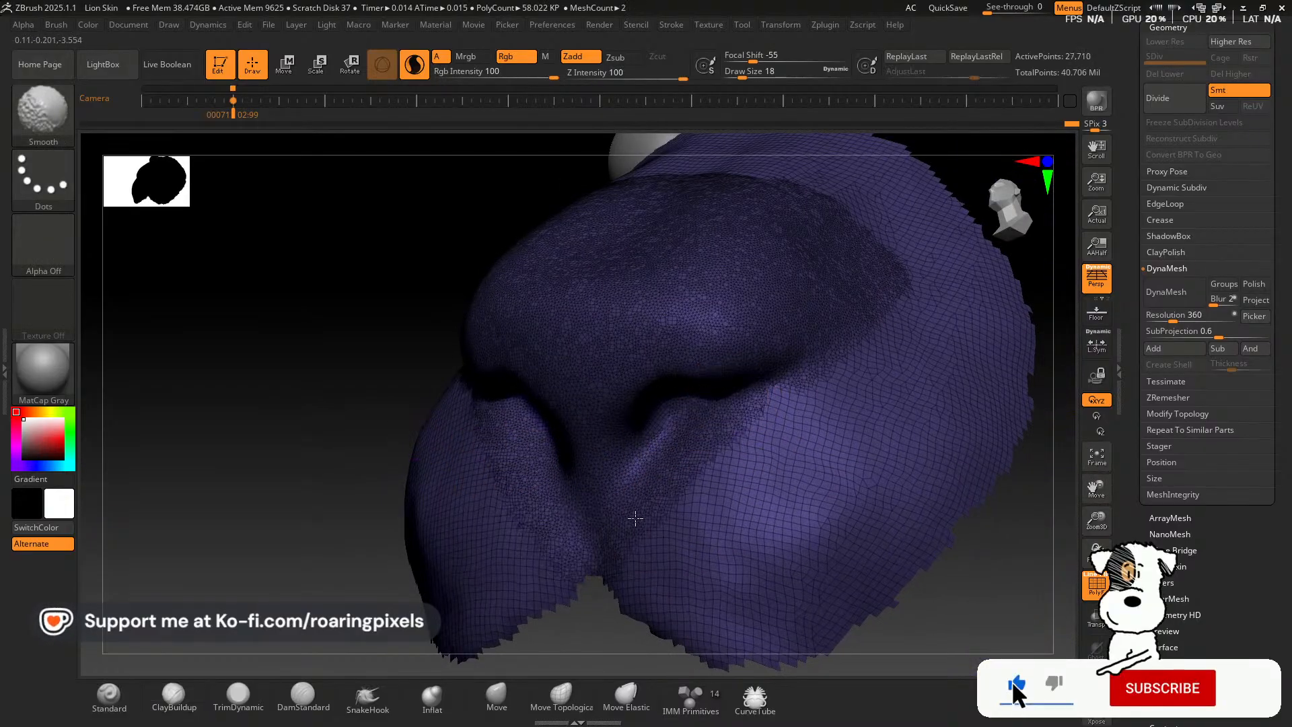
mouse_move(635, 518)
shift+mouse_down()
mouse_move(741, 458)
mouse_move(795, 491)
mouse_move(848, 456)
mouse_move(667, 559)
mouse_move(896, 340)
mouse_move(923, 297)
mouse_move(842, 573)
shift+mouse_up()
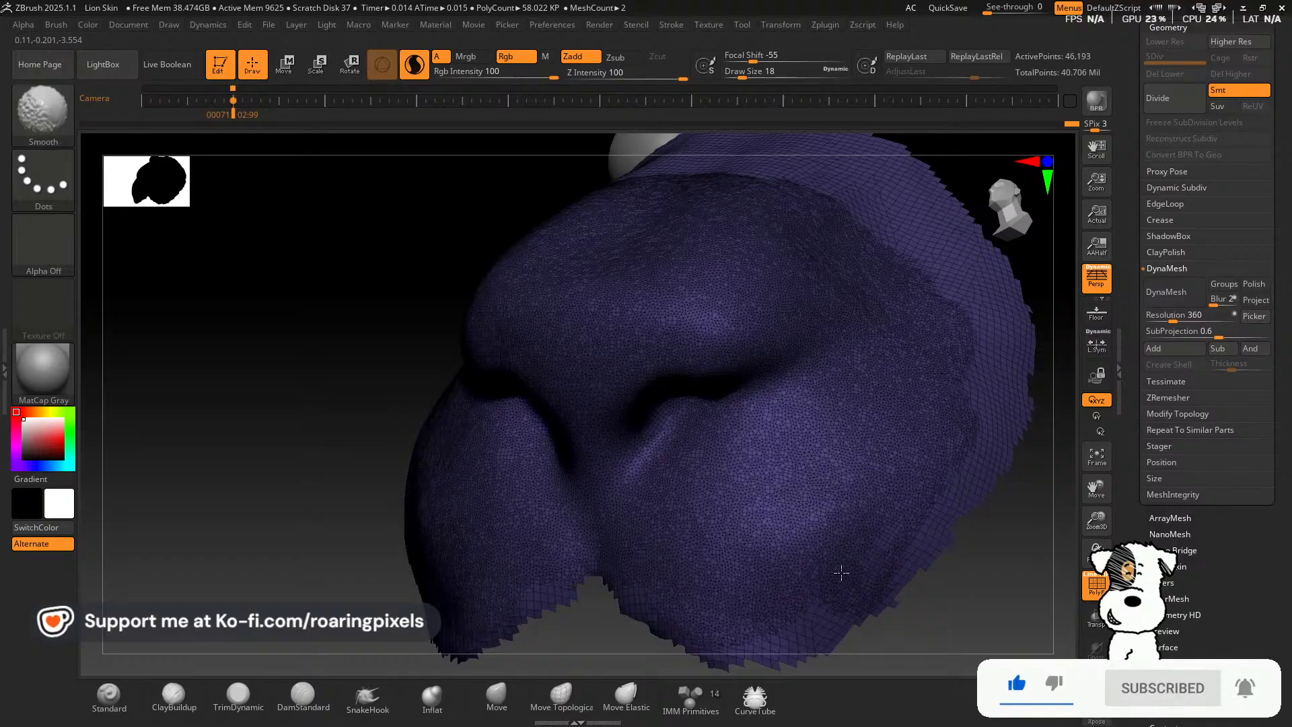
Smooth the upper side of the muzzle out toward the polygroup's jagged edge to refine the remaining coarse mesh.
key(b)
key(c)
key(b)
mouse_move(401, 387)
mouse_down()
mouse_move(265, 364)
mouse_move(320, 395)
mouse_up()
drag(1096, 490, 980, 544)
mouse_move(744, 453)
shift+mouse_down()
mouse_move(801, 431)
mouse_move(714, 333)
shift+mouse_up()
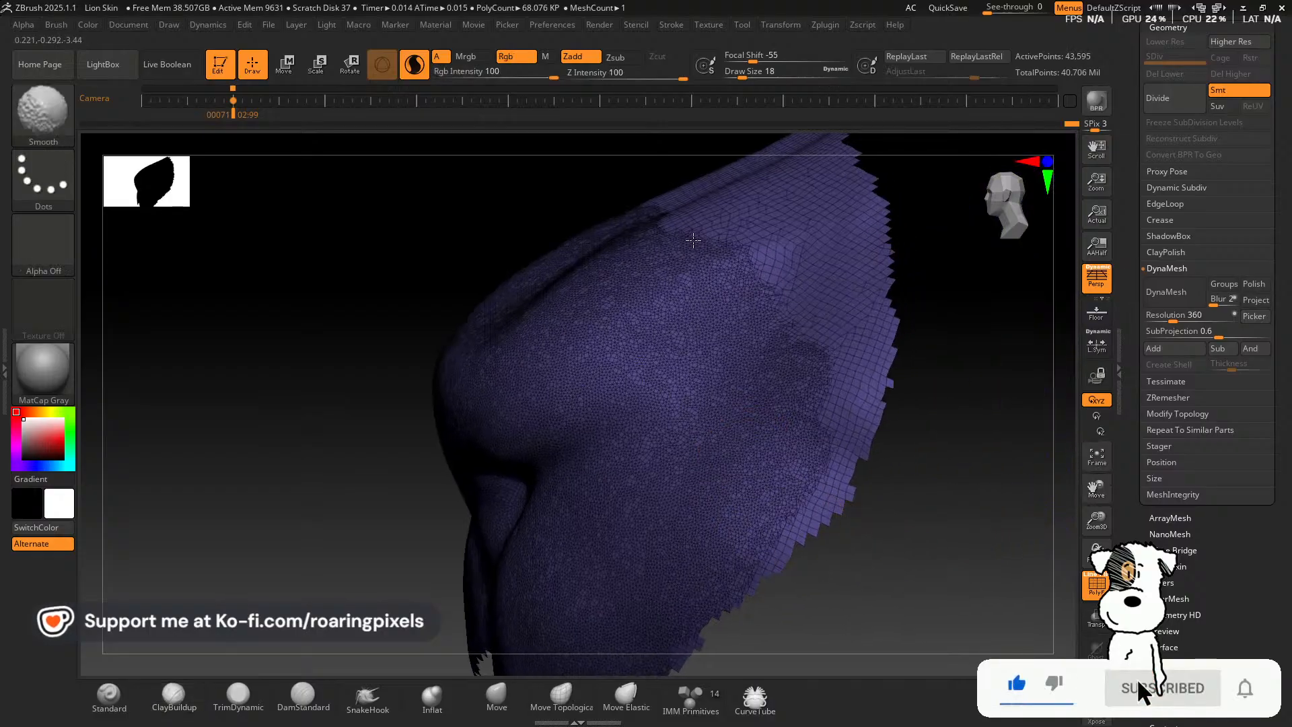
mouse_move(694, 240)
shift+mouse_down()
mouse_move(517, 292)
mouse_move(788, 222)
mouse_move(818, 289)
mouse_move(692, 194)
shift+mouse_up()
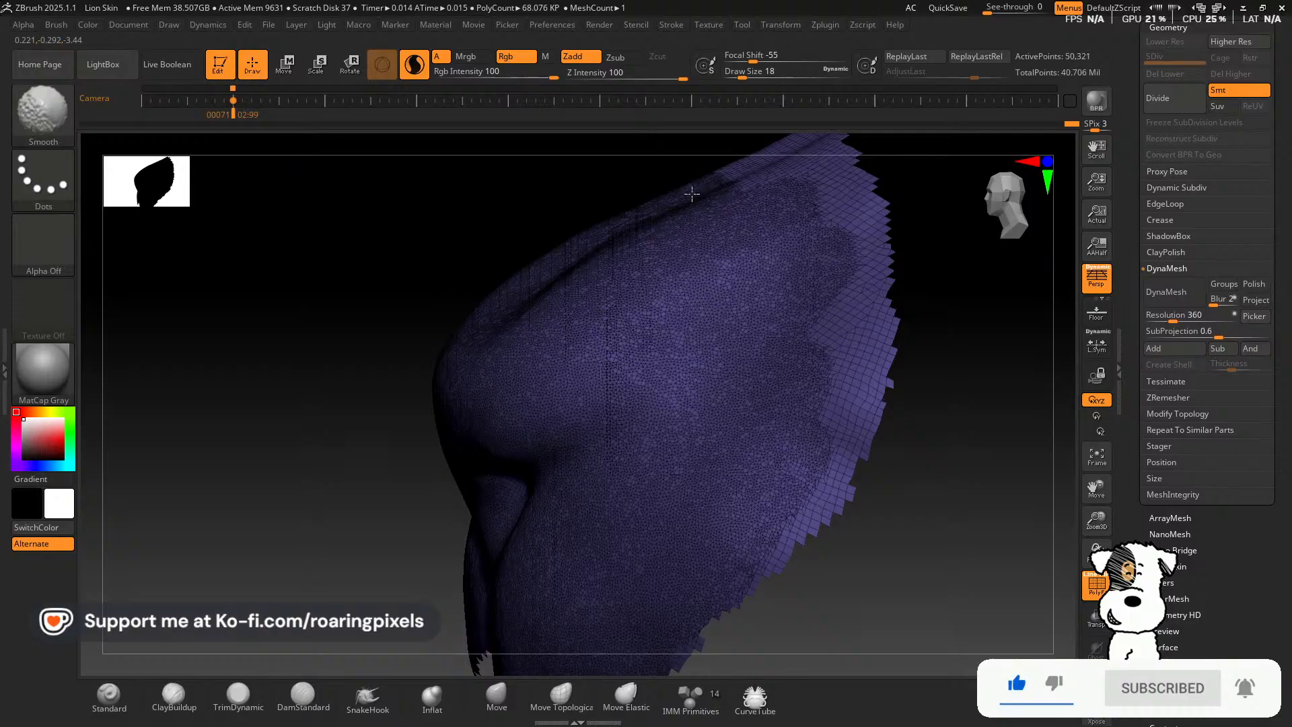
mouse_move(776, 359)
shift+mouse_down()
mouse_move(819, 245)
mouse_move(851, 377)
mouse_move(781, 525)
shift+mouse_up()
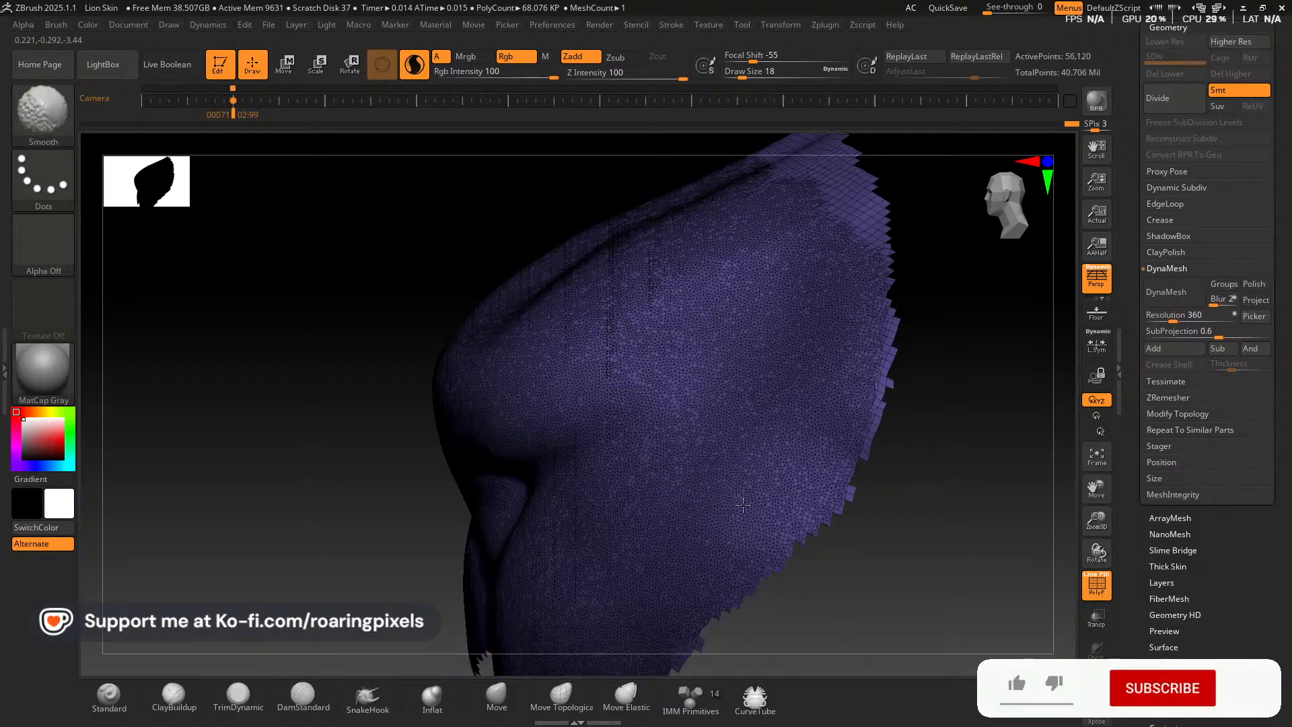
Show the whole lion again without the wireframe and inspect the refined muzzle surface and its border.
ctrl+shift+click(446, 562)
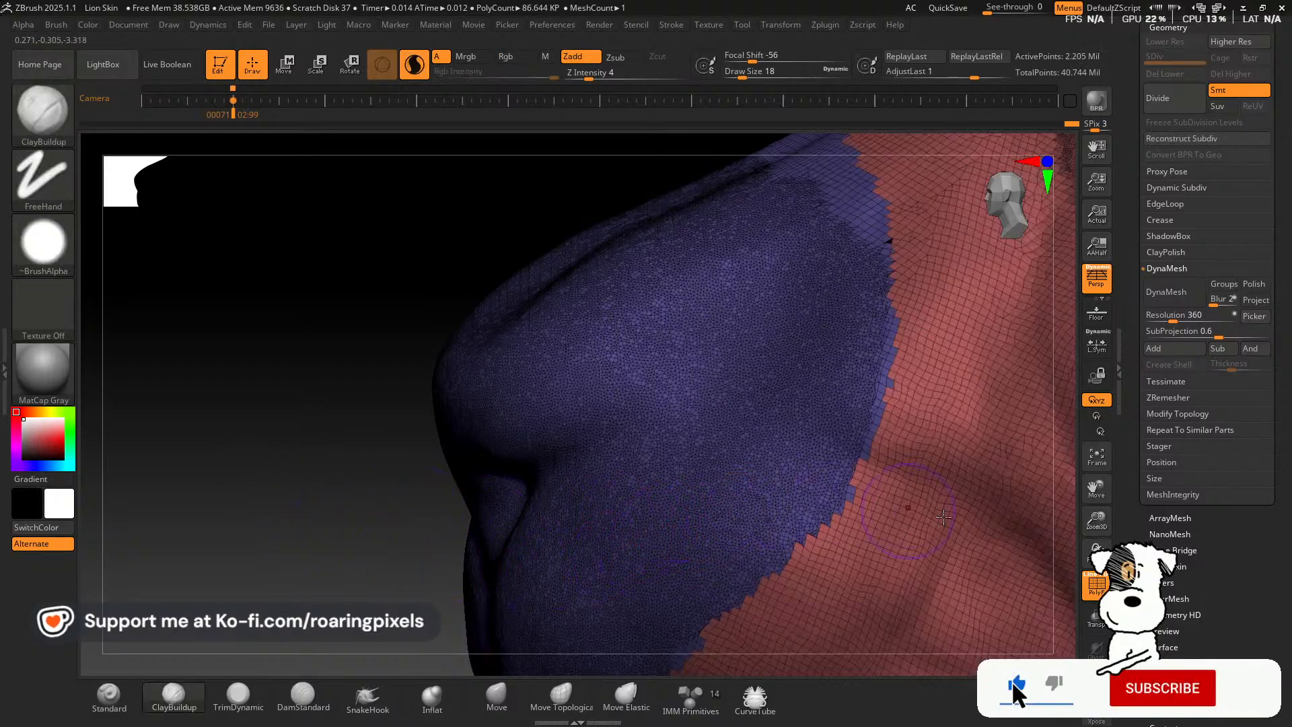
click(1096, 584)
drag(297, 404, 453, 373)
key(shift)
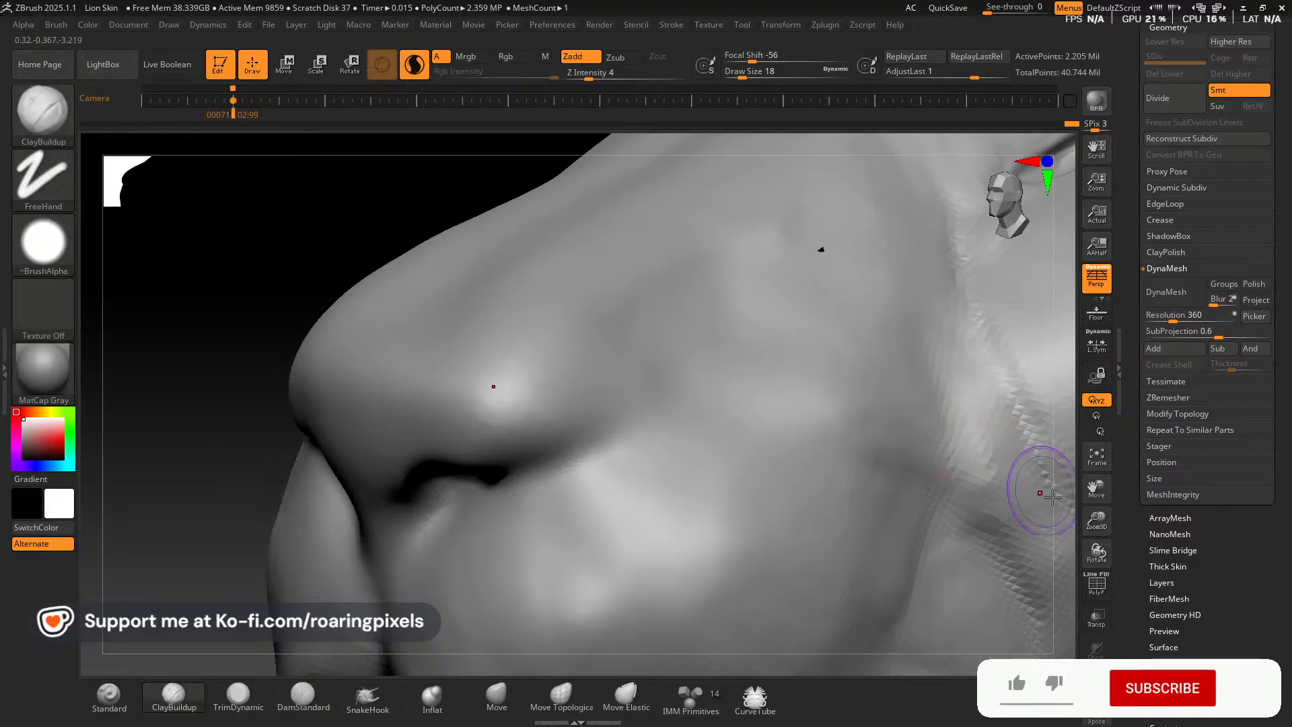
drag(1103, 522, 1101, 497)
drag(1097, 490, 1054, 558)
drag(474, 297, 397, 380)
Undo back to the isolated muzzle, display its wireframe, and undo the last smoothing strokes near its edge.
key(ctrl+z)
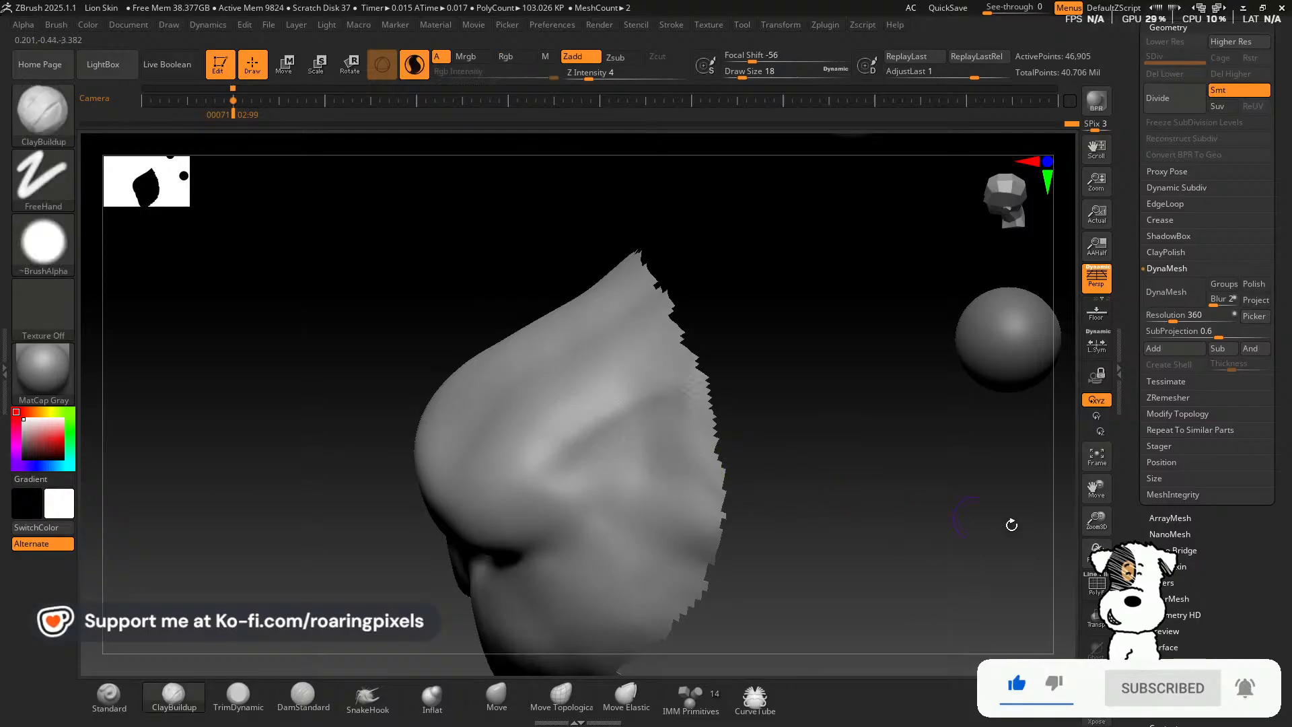
drag(1094, 523, 1097, 572)
click(1097, 584)
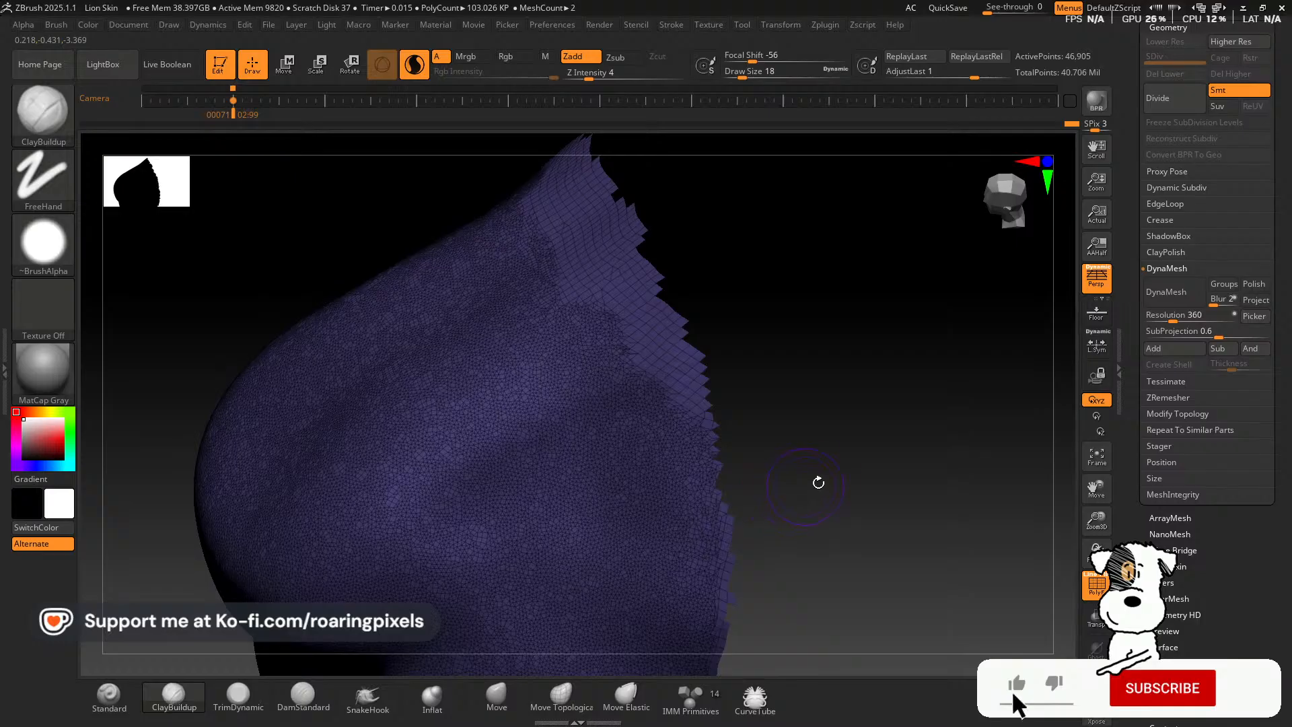
drag(818, 483, 827, 469)
key(ctrl+z)
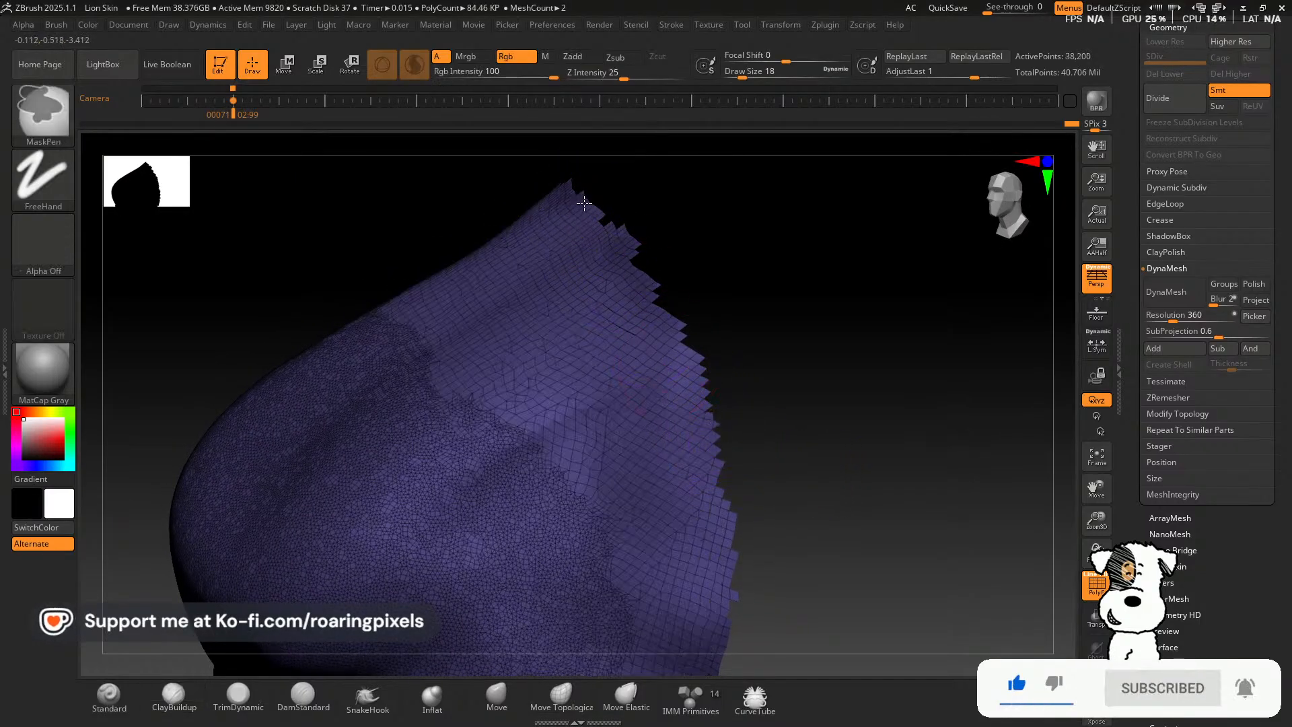
Mask the isolated muzzle's jagged border and smooth the unmasked coarse area inside it to refine its mesh.
mouse_move(584, 203)
ctrl+mouse_down()
mouse_move(720, 438)
mouse_move(753, 581)
mouse_move(737, 660)
ctrl+mouse_up()
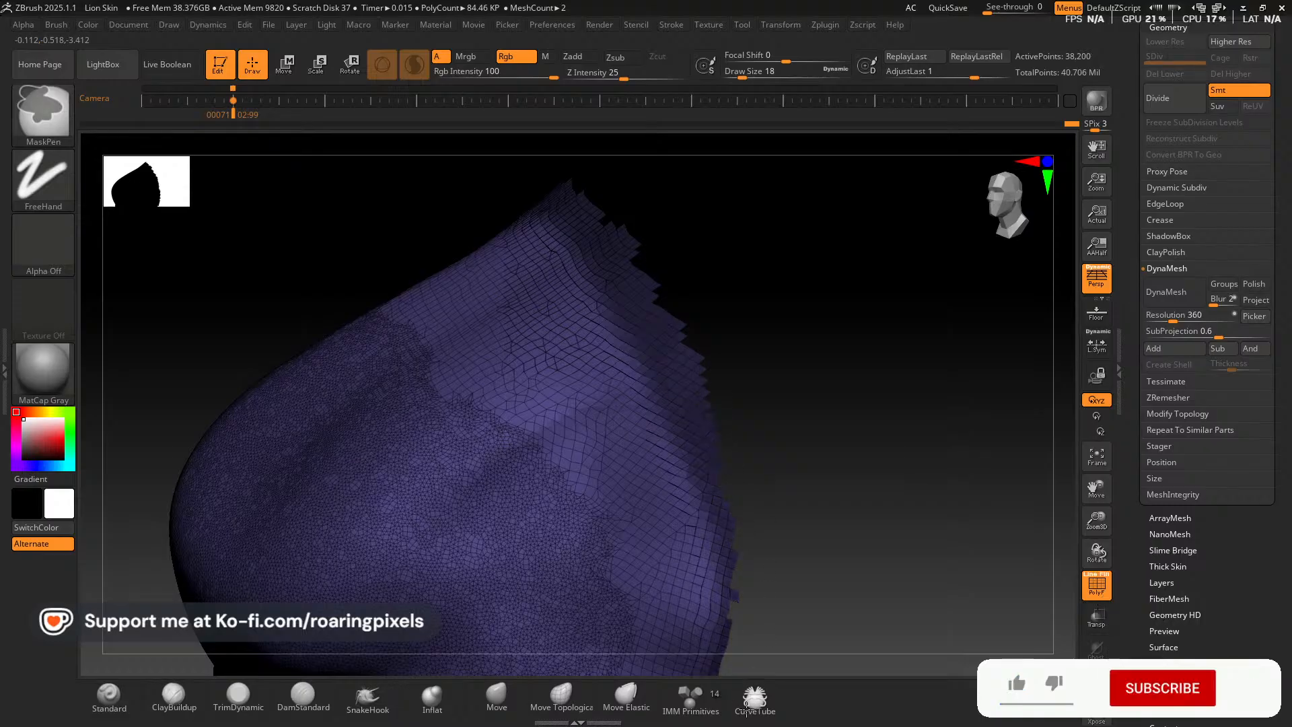
ctrl+drag(746, 709, 688, 398)
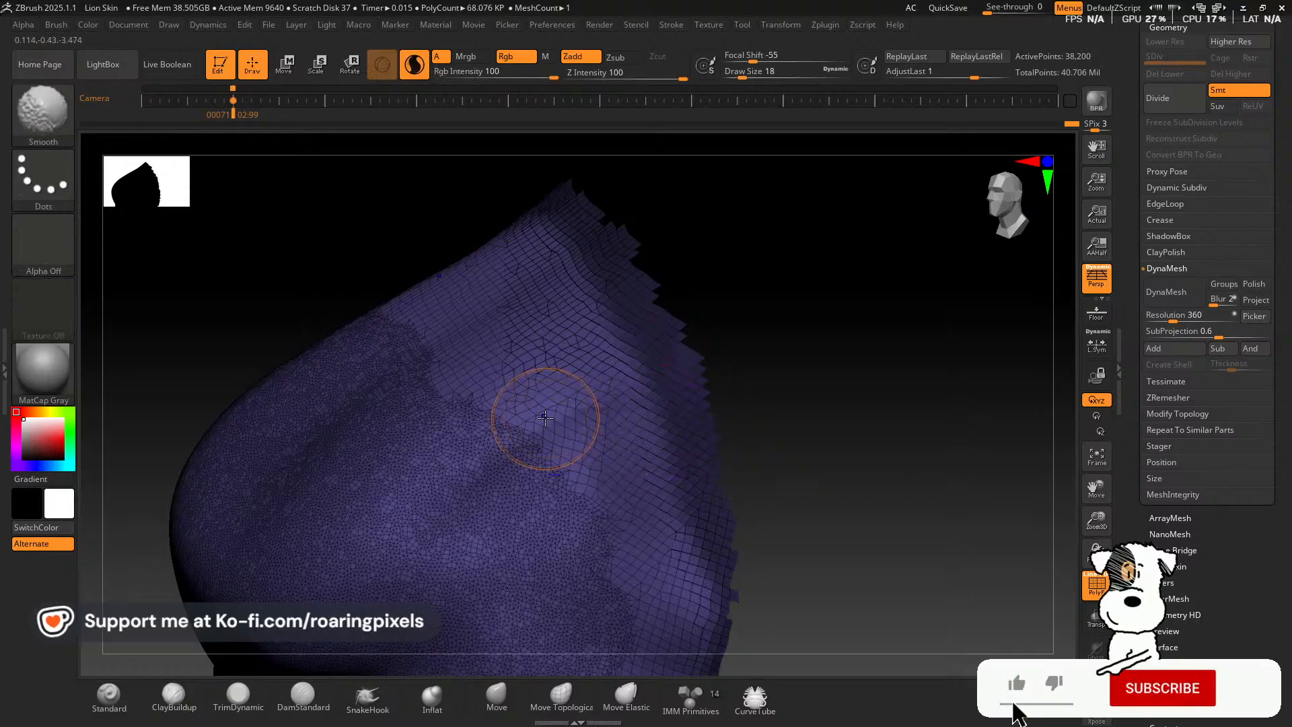
mouse_move(545, 418)
shift+mouse_down()
mouse_move(441, 321)
mouse_move(591, 467)
mouse_move(485, 309)
mouse_move(586, 377)
mouse_move(616, 377)
mouse_move(646, 559)
mouse_move(613, 582)
shift+mouse_up()
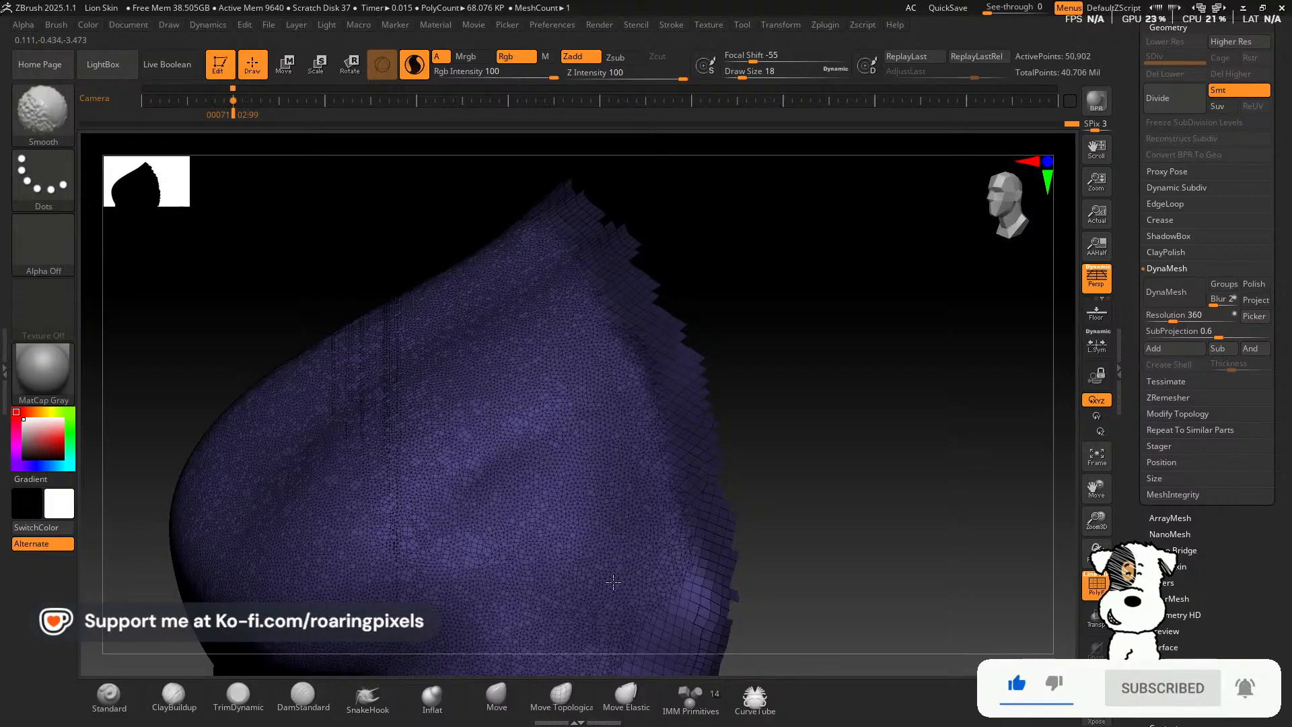
Show the whole lion again without the wireframe and clear the mask along the muzzle's border.
ctrl+shift+click(831, 413)
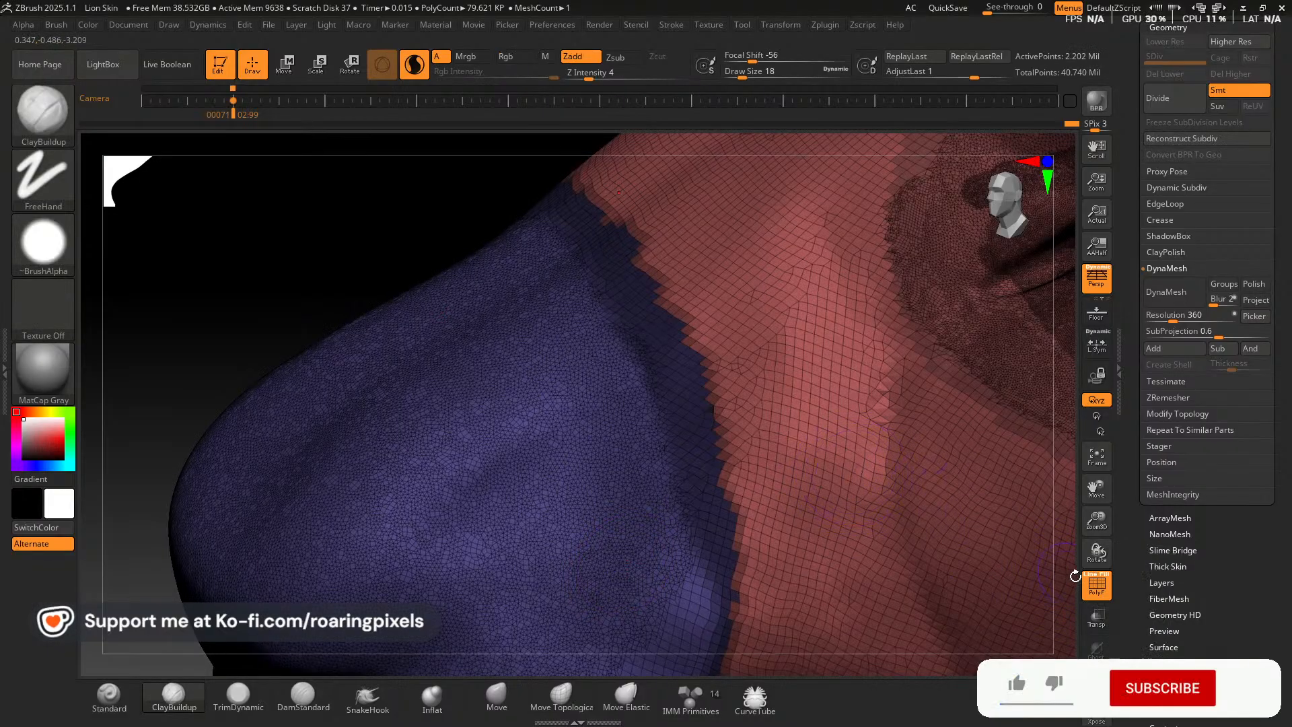
click(1095, 583)
drag(1096, 522, 1096, 471)
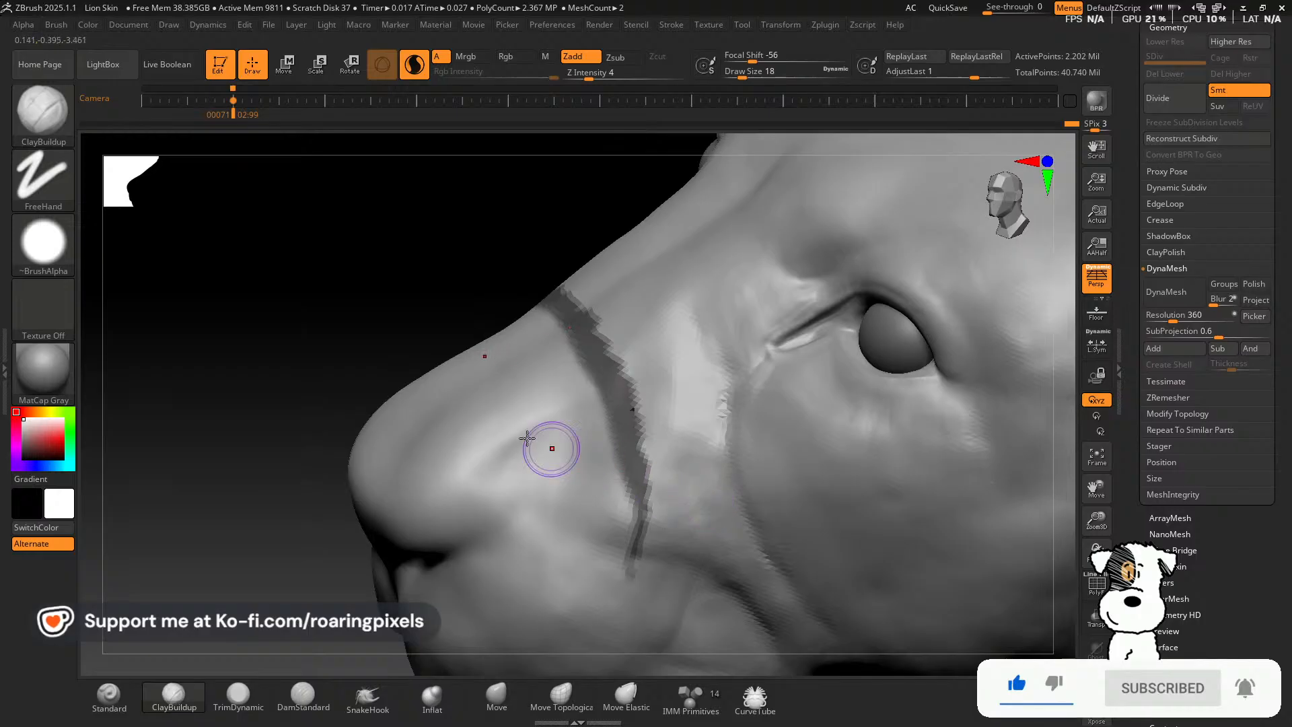
ctrl+drag(363, 358, 389, 377)
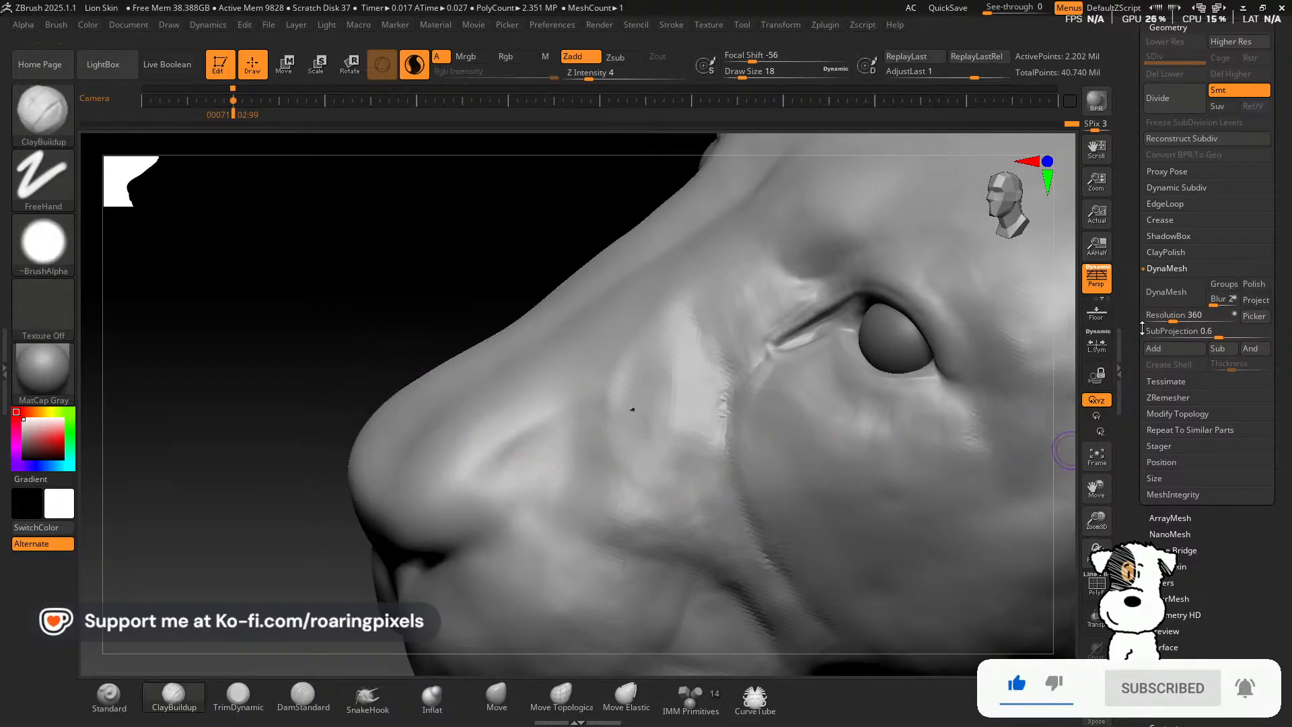
Open the Modify Topology options and briefly display the wireframe to examine the mesh around the refined muzzle.
click(1172, 415)
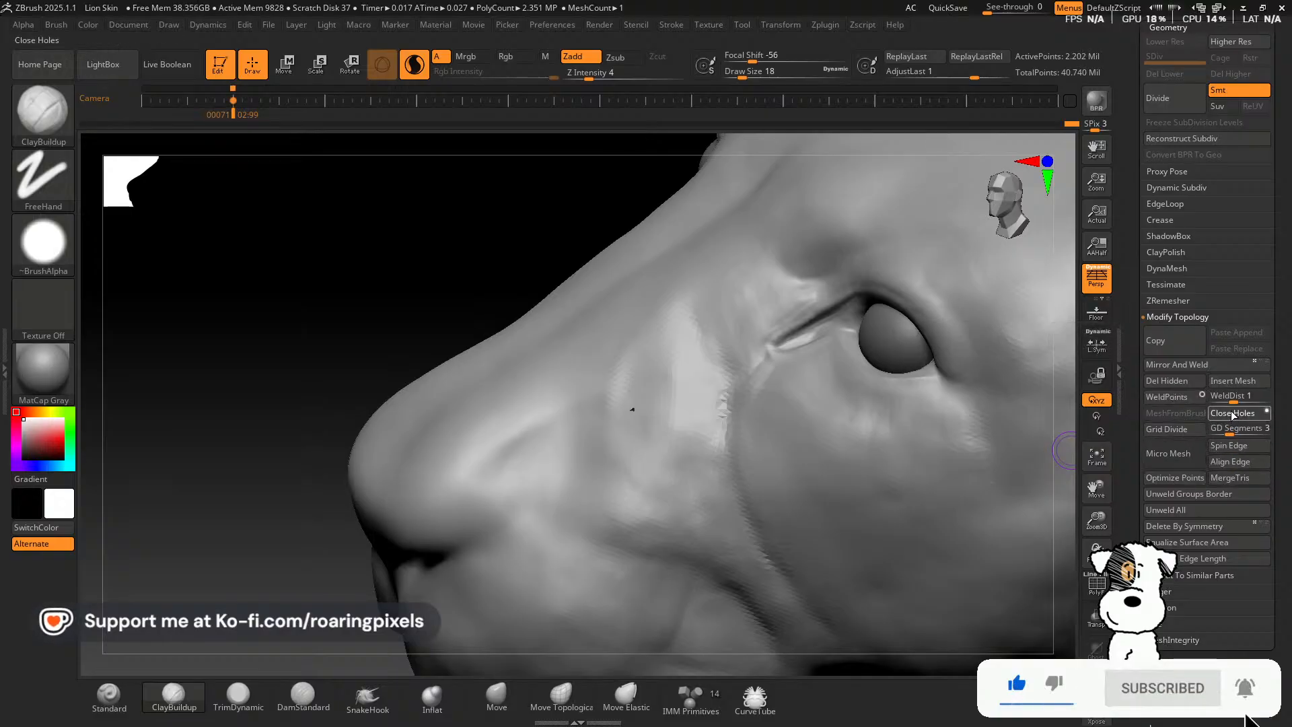
click(1096, 585)
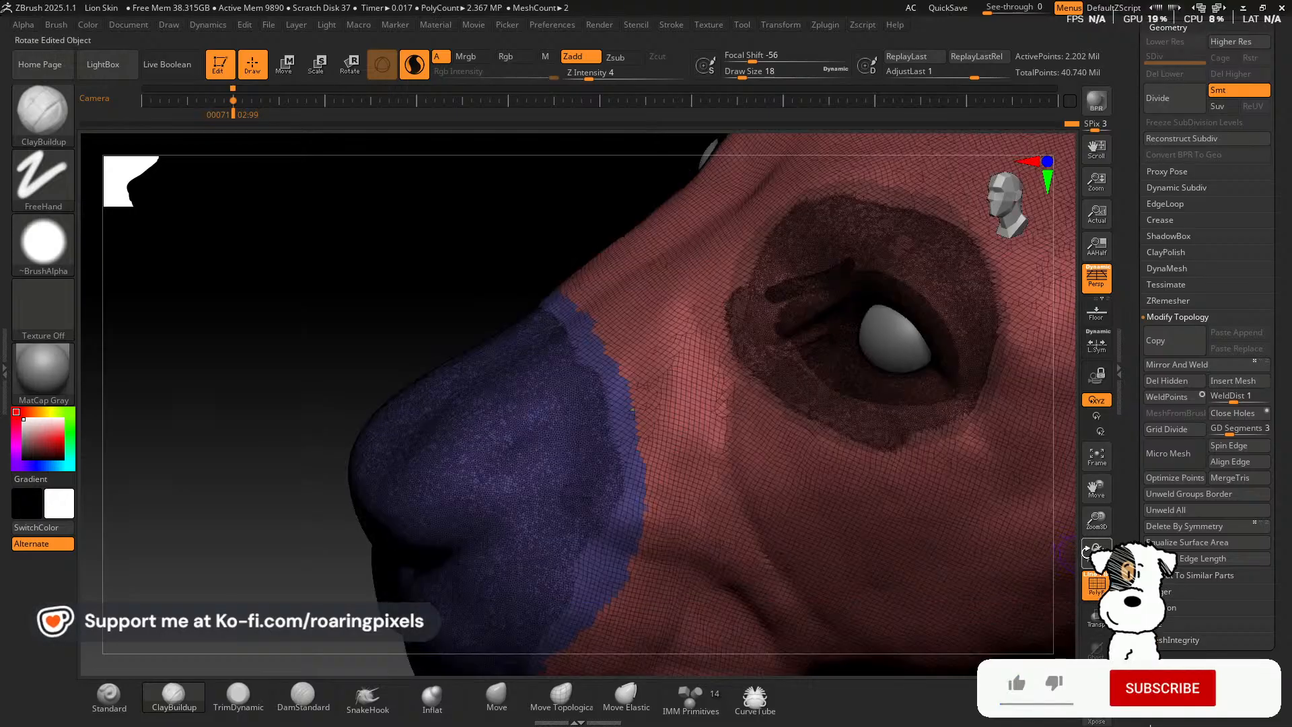
click(1096, 584)
mouse_move(1099, 520)
mouse_down()
mouse_move(1099, 547)
mouse_move(1099, 526)
mouse_up()
mouse_move(267, 342)
mouse_down()
mouse_move(280, 343)
mouse_move(274, 303)
mouse_move(233, 321)
mouse_move(233, 299)
mouse_move(285, 326)
mouse_move(254, 350)
mouse_up()
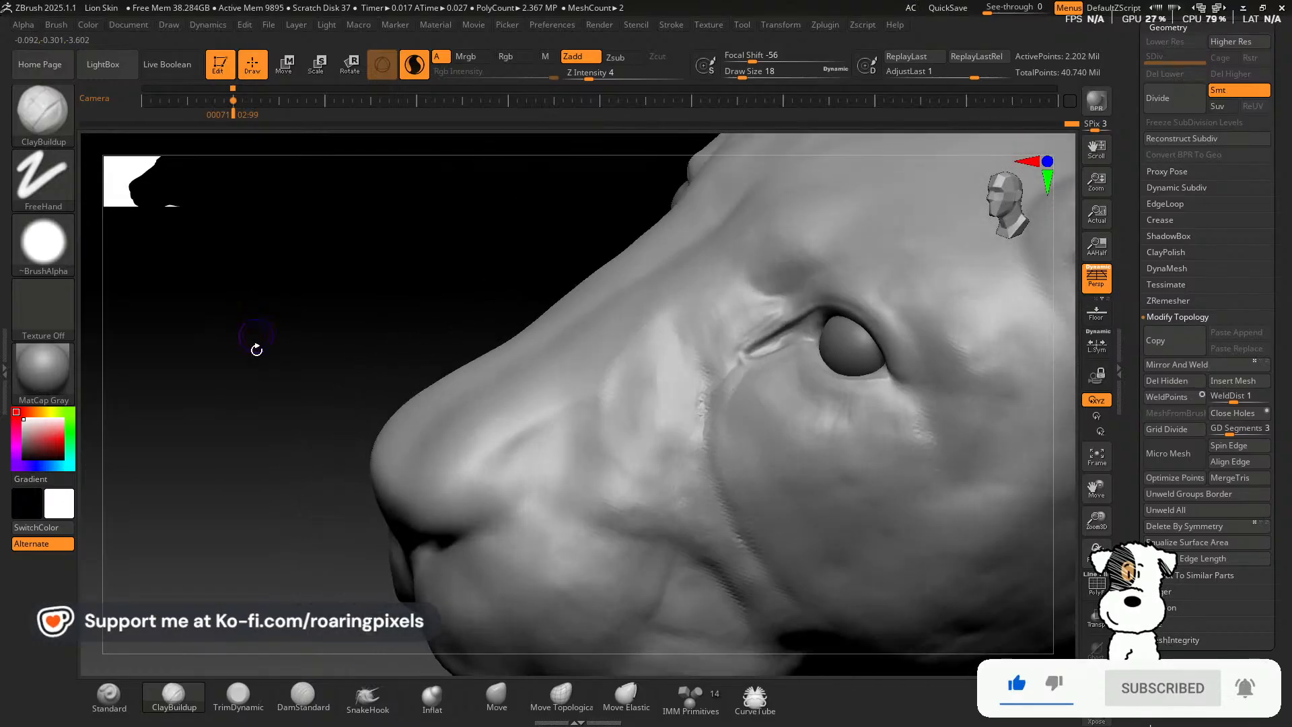
Try a ClayBuildup stroke on the side of the snout, undo it, and turn off Sculptris Pro.
key(bracketright)
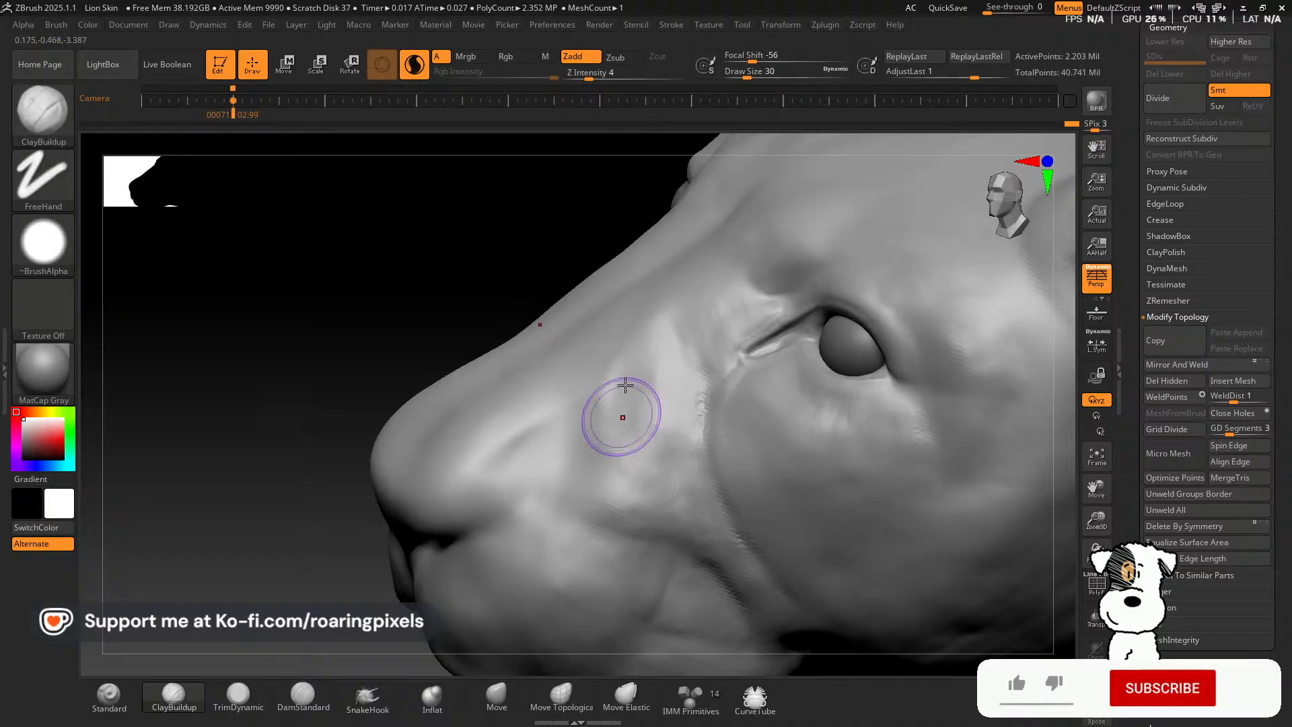
drag(624, 379, 612, 386)
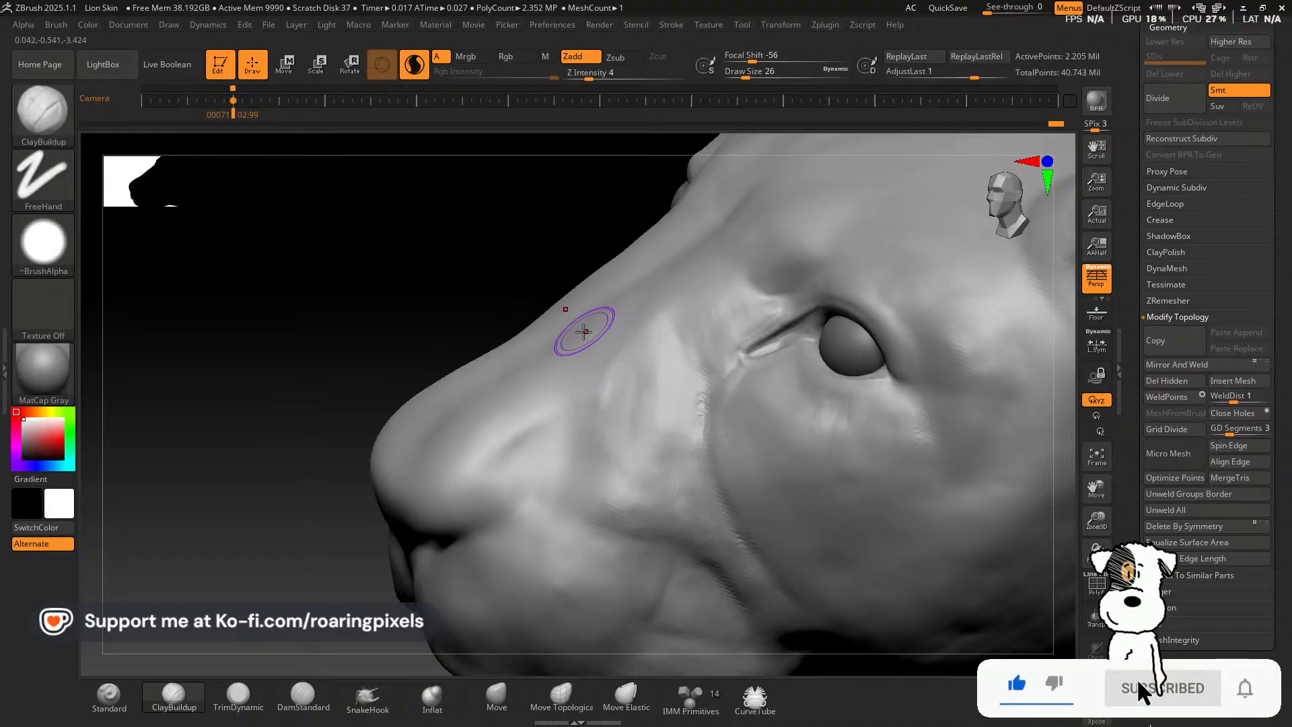
key(ctrl+z)
click(415, 69)
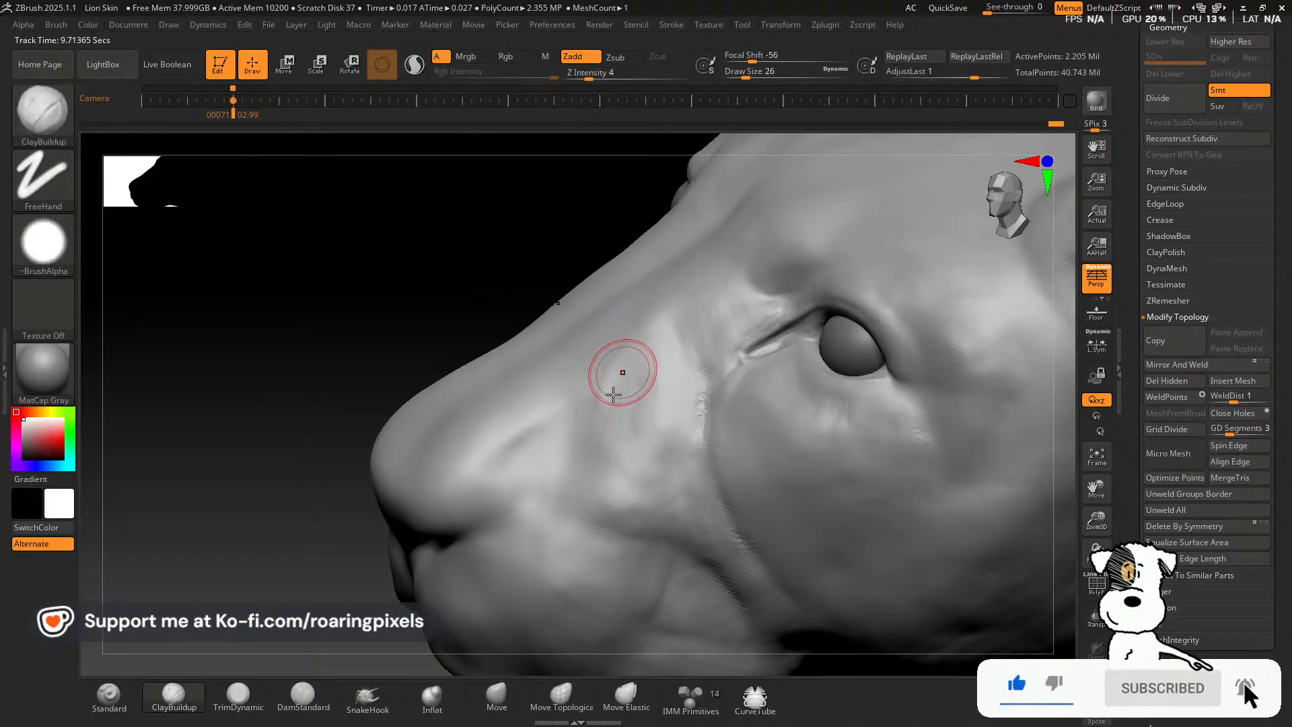
Build up the side of the snout between nose and eye with ClayBuildup at draw size 26, and smooth it.
drag(624, 374, 614, 408)
mouse_move(614, 408)
mouse_down()
mouse_move(636, 389)
mouse_move(620, 457)
mouse_up()
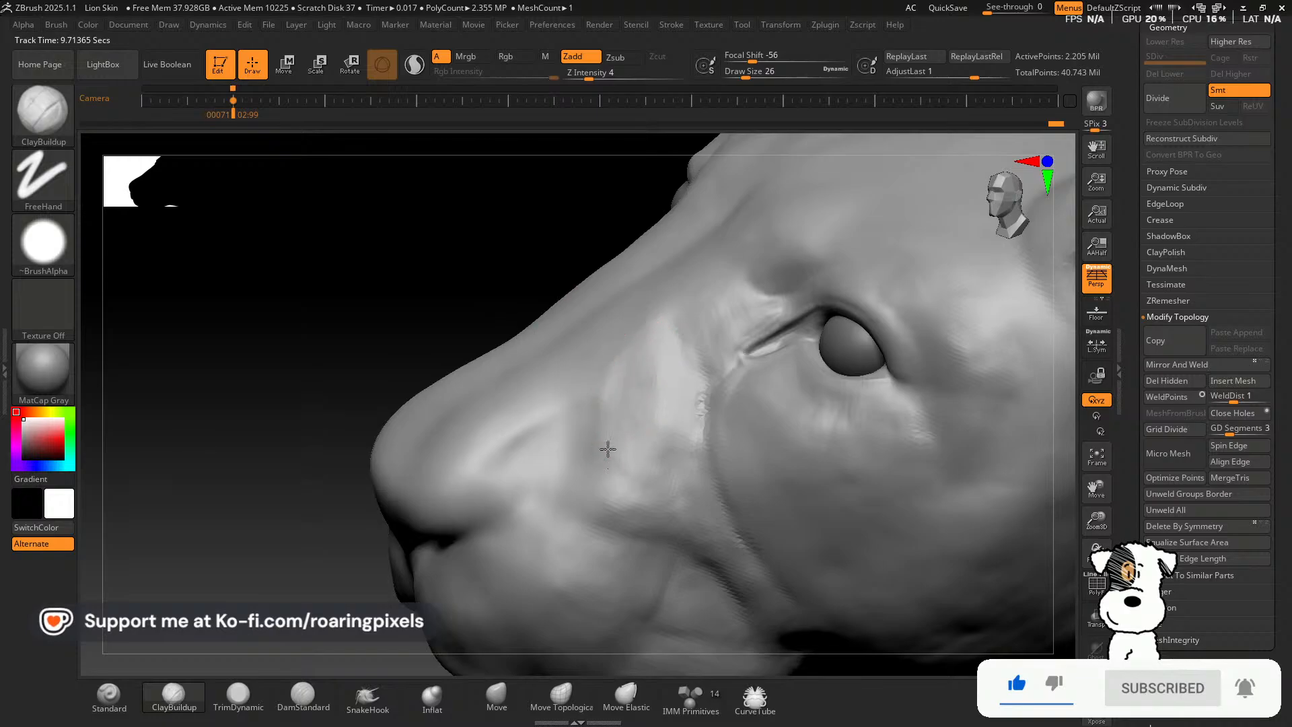
key(shift)
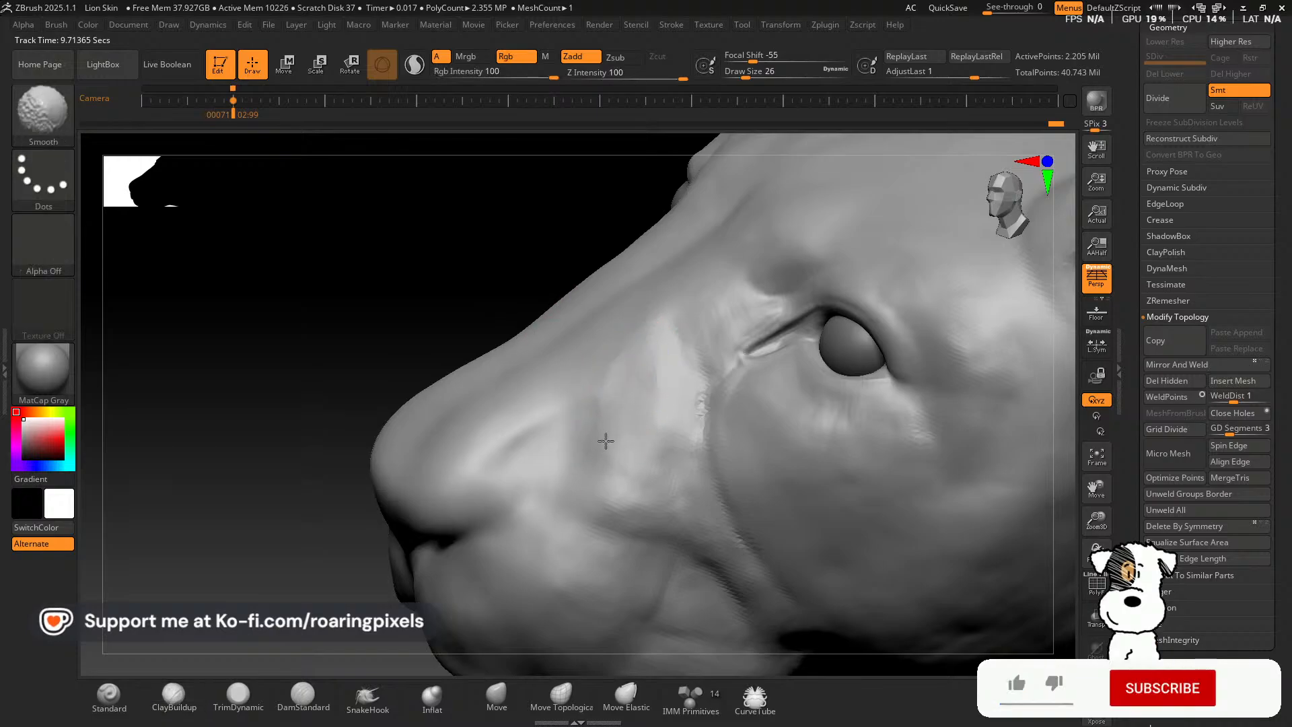
mouse_move(643, 367)
mouse_down()
mouse_move(617, 496)
mouse_move(606, 409)
mouse_move(598, 424)
mouse_up()
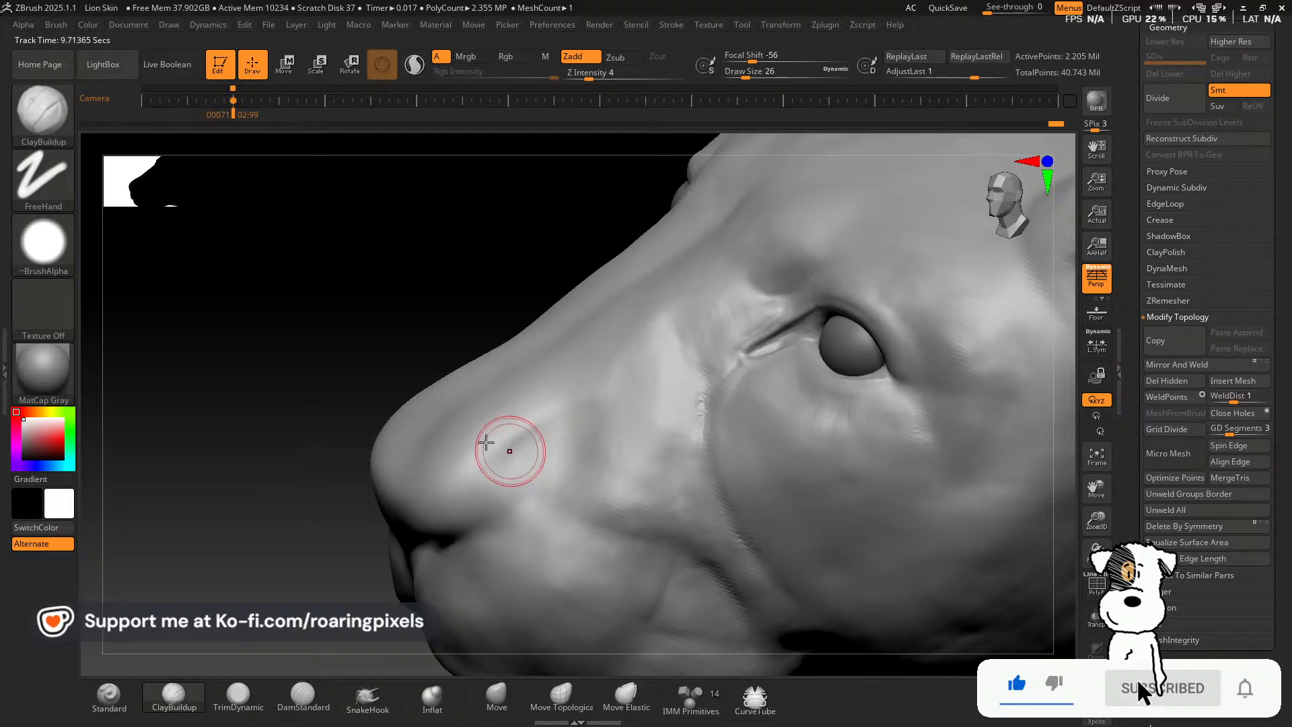
Add ClayBuildup strokes along the side of the snout behind the nose, working from a steep side view.
mouse_move(404, 317)
mouse_down()
mouse_move(371, 272)
mouse_move(337, 297)
mouse_move(375, 346)
mouse_up()
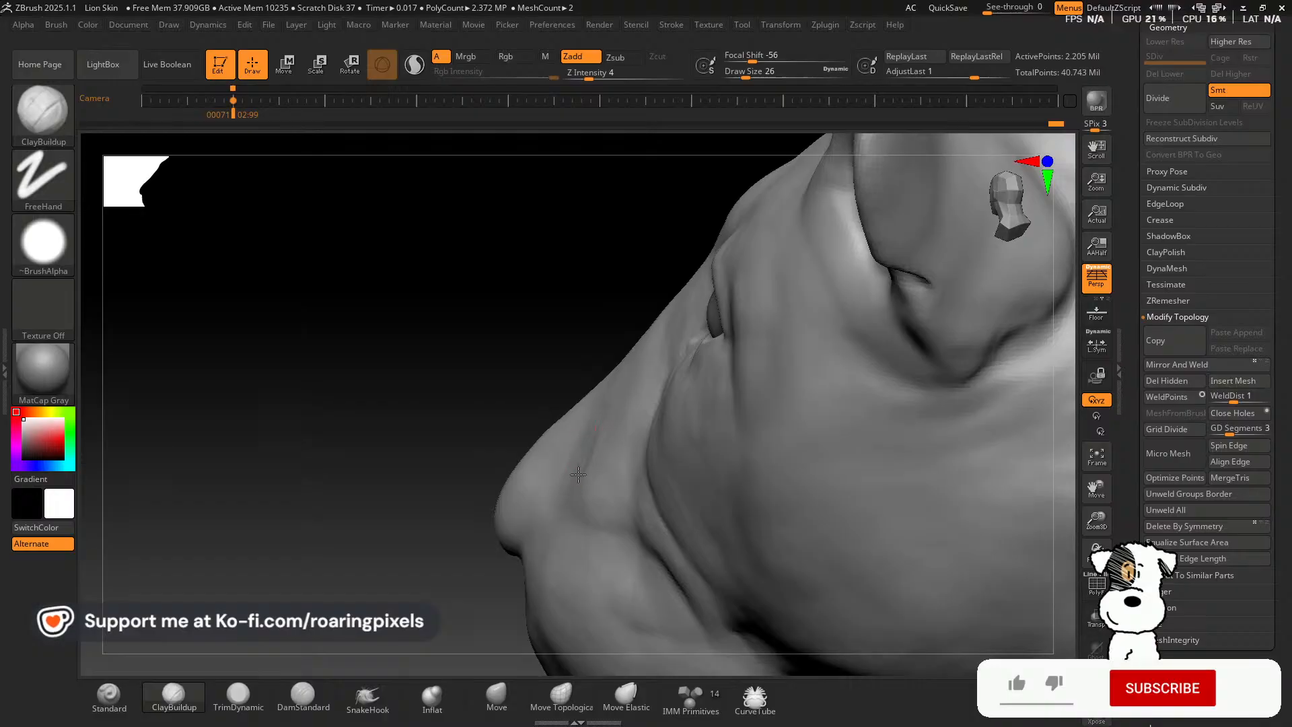
key(shift)
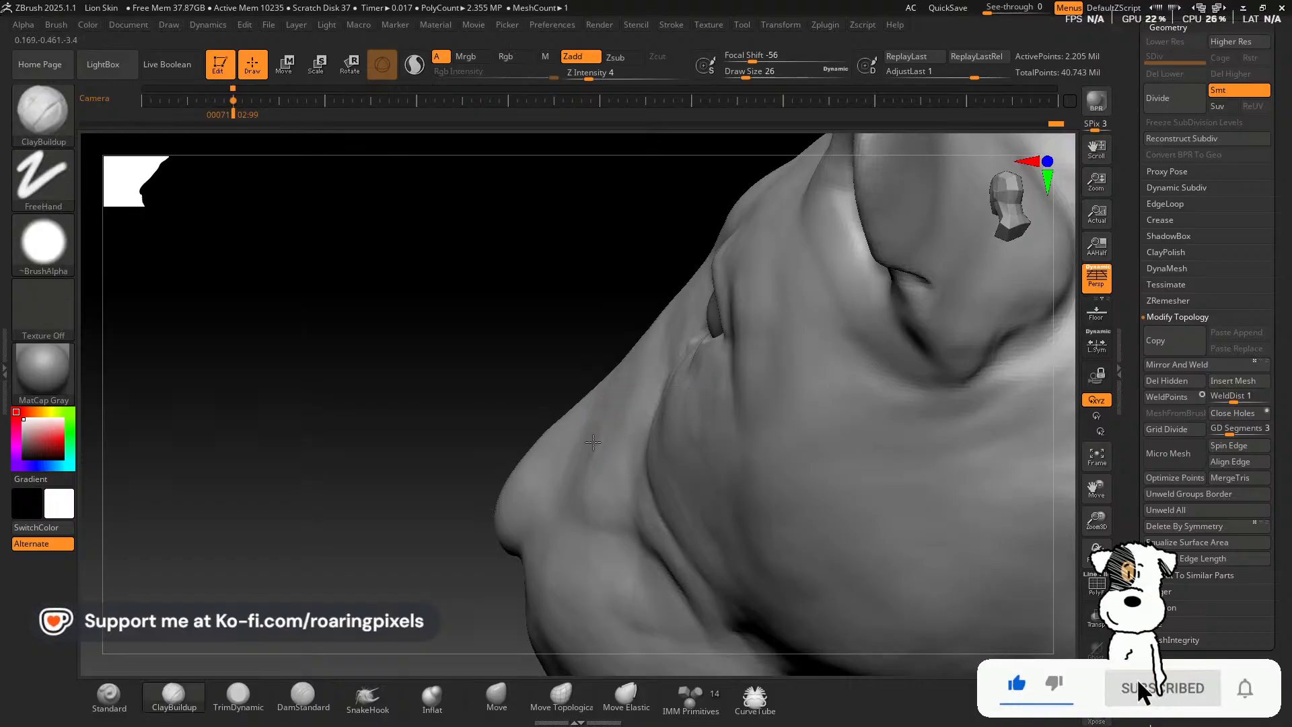
drag(486, 329, 606, 337)
mouse_move(586, 462)
mouse_down()
mouse_move(580, 424)
mouse_move(561, 474)
mouse_move(586, 437)
mouse_up()
drag(556, 494, 563, 442)
Raise the draw size to 34, smooth the side of the snout into the cheek, and check the shape from the front.
drag(512, 340, 475, 343)
key(shift)
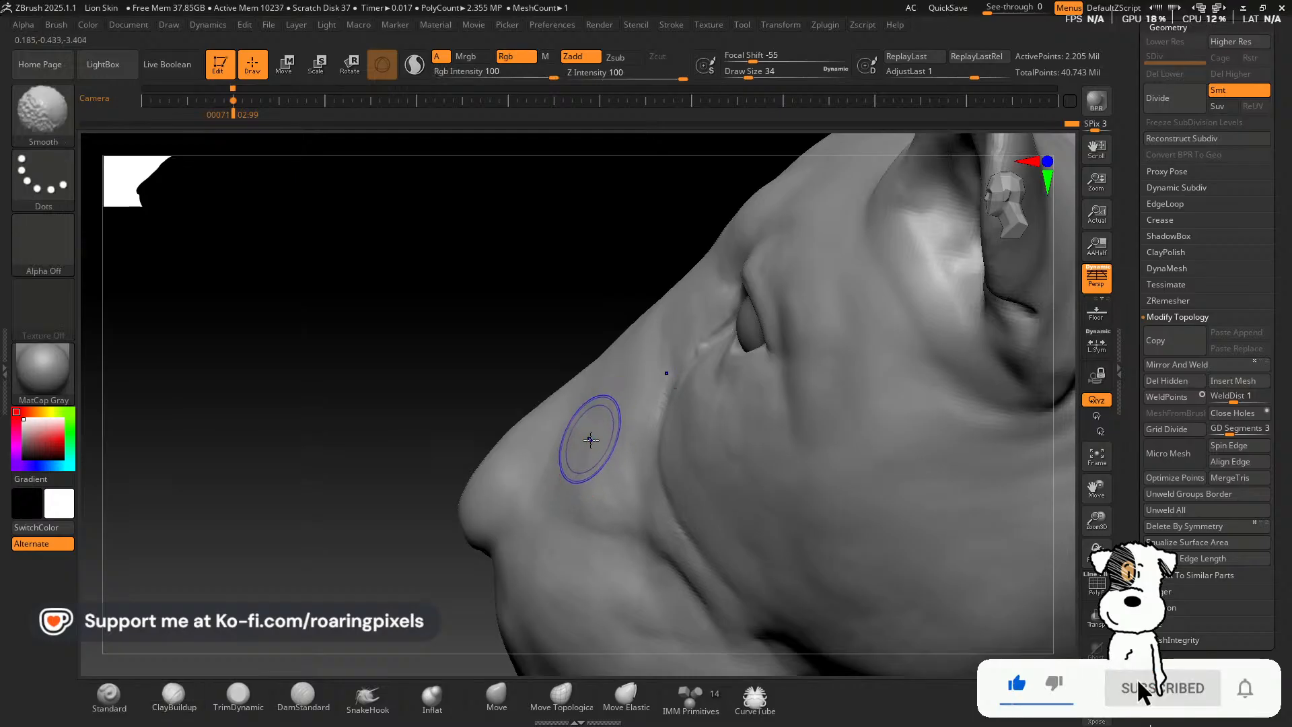
shift+drag(581, 473, 590, 435)
drag(522, 347, 458, 351)
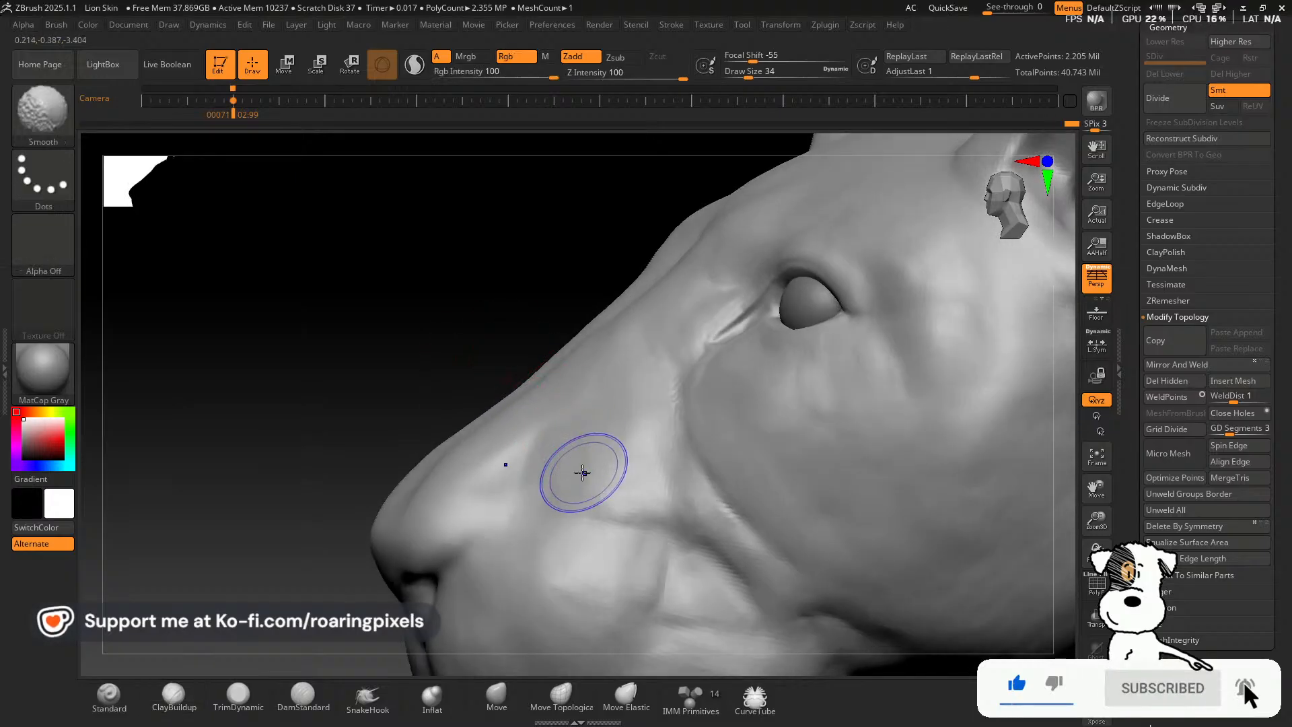
shift+drag(582, 473, 560, 473)
mouse_move(473, 332)
mouse_down()
mouse_move(519, 312)
mouse_move(542, 371)
mouse_move(563, 359)
mouse_up()
drag(734, 410, 678, 427)
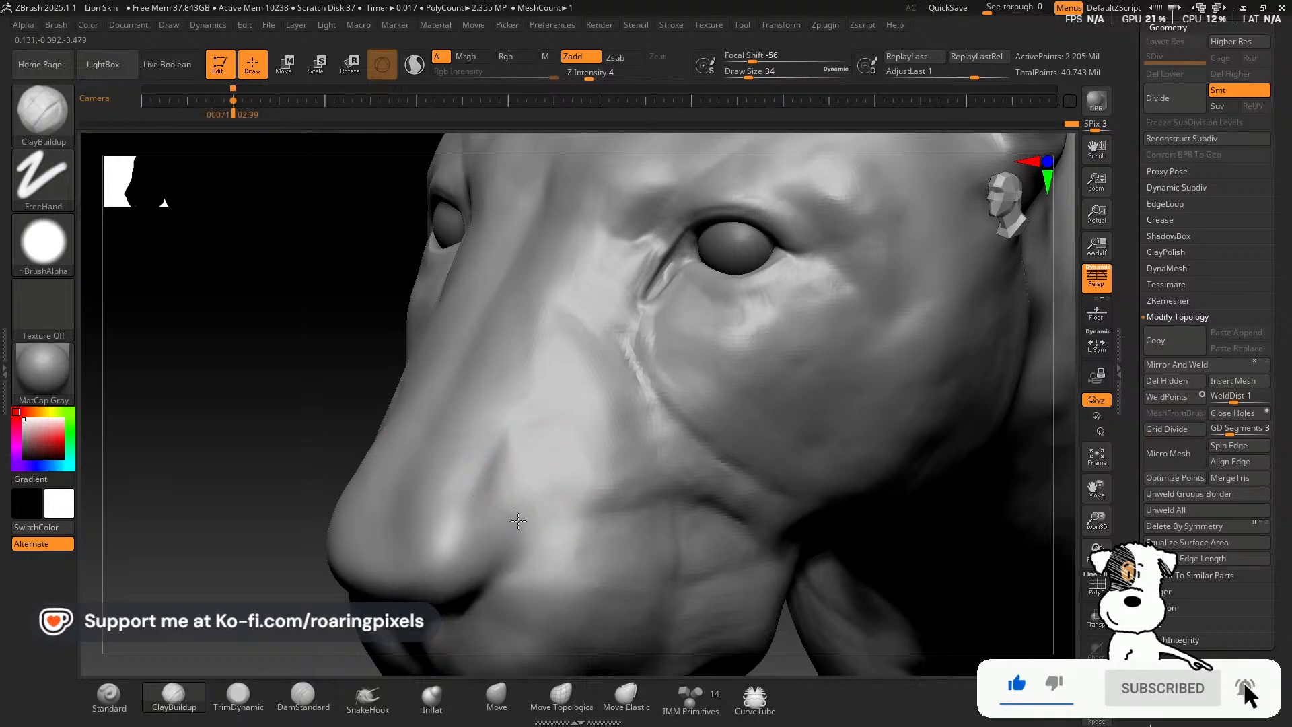
mouse_move(438, 426)
right_down()
mouse_move(337, 314)
mouse_move(363, 269)
mouse_move(450, 326)
mouse_move(369, 453)
right_up()
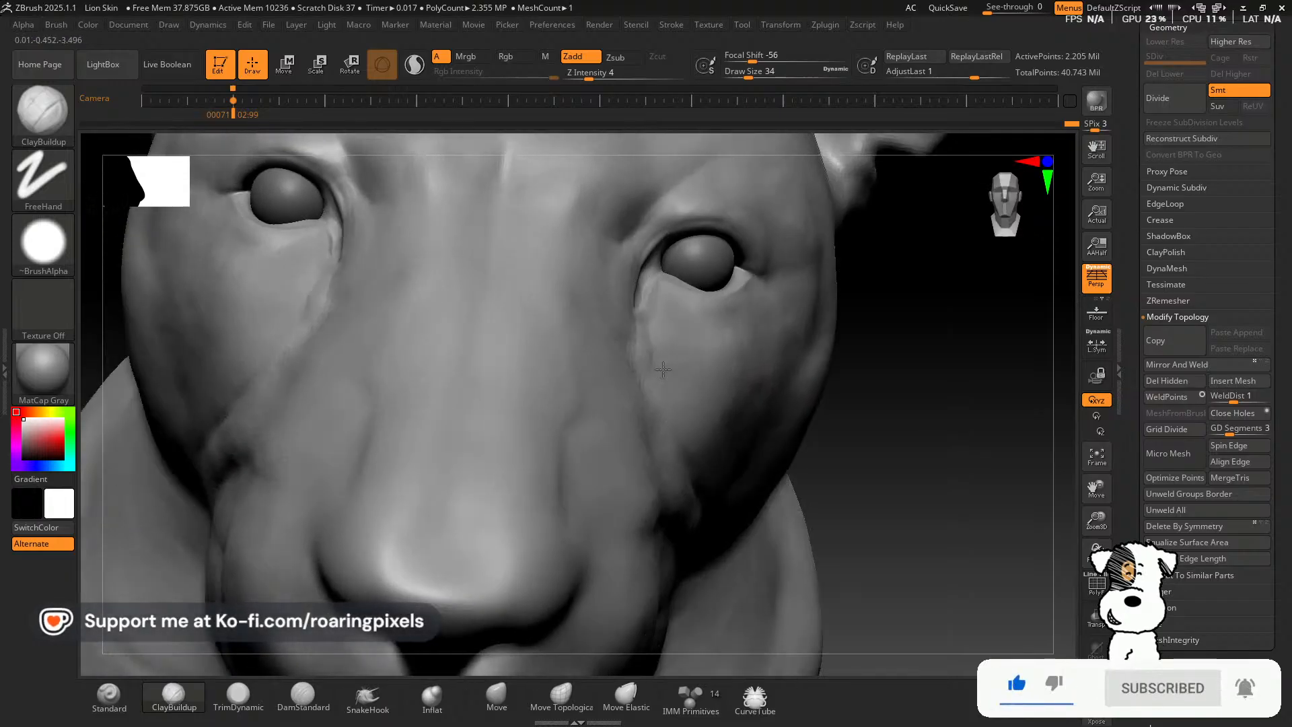
right_drag(835, 404, 1049, 427)
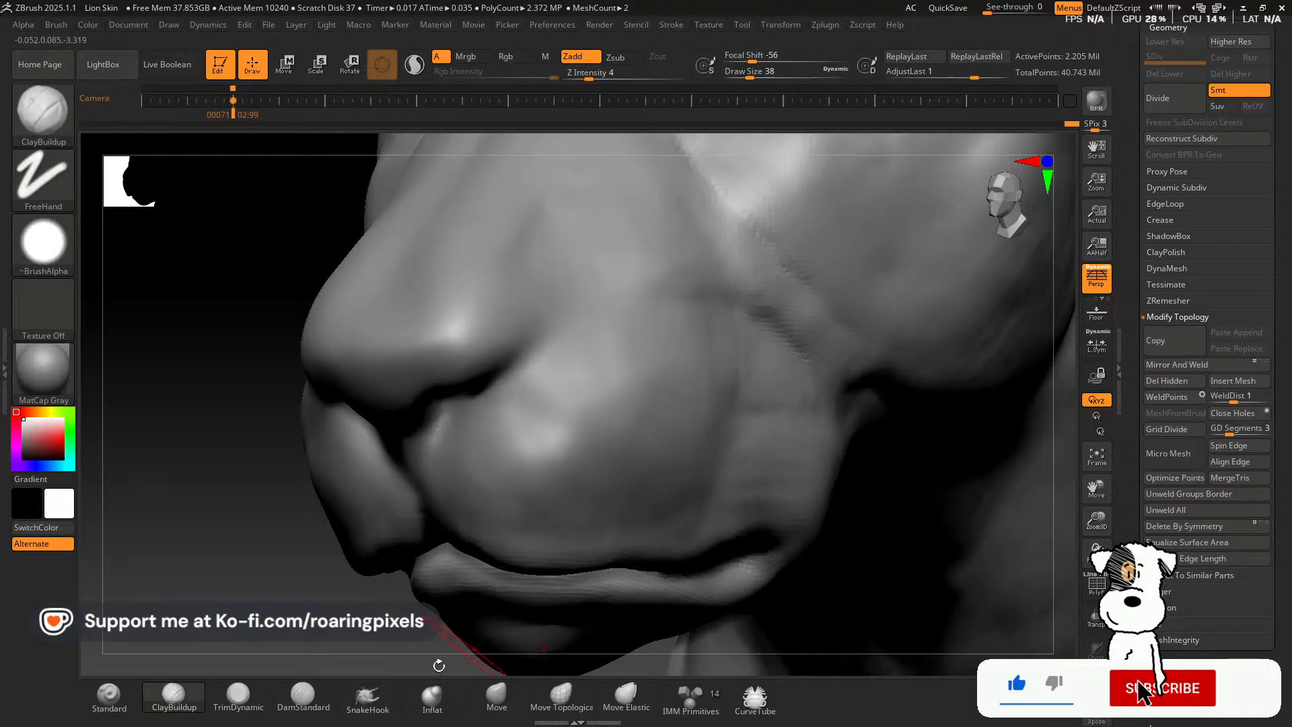
Carve the upper outline of the nose pad across the nose tip with DamStandard at draw size 9.
click(303, 702)
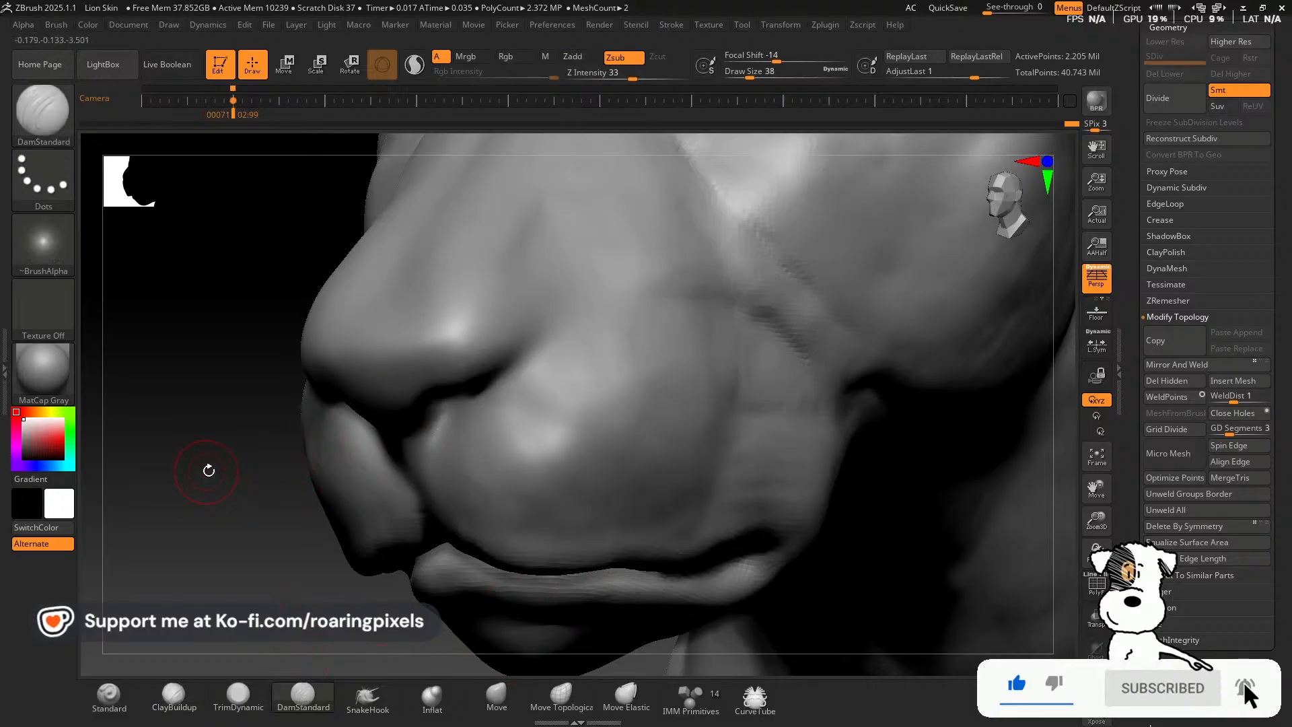
drag(201, 462, 221, 446)
key(bracketleft)
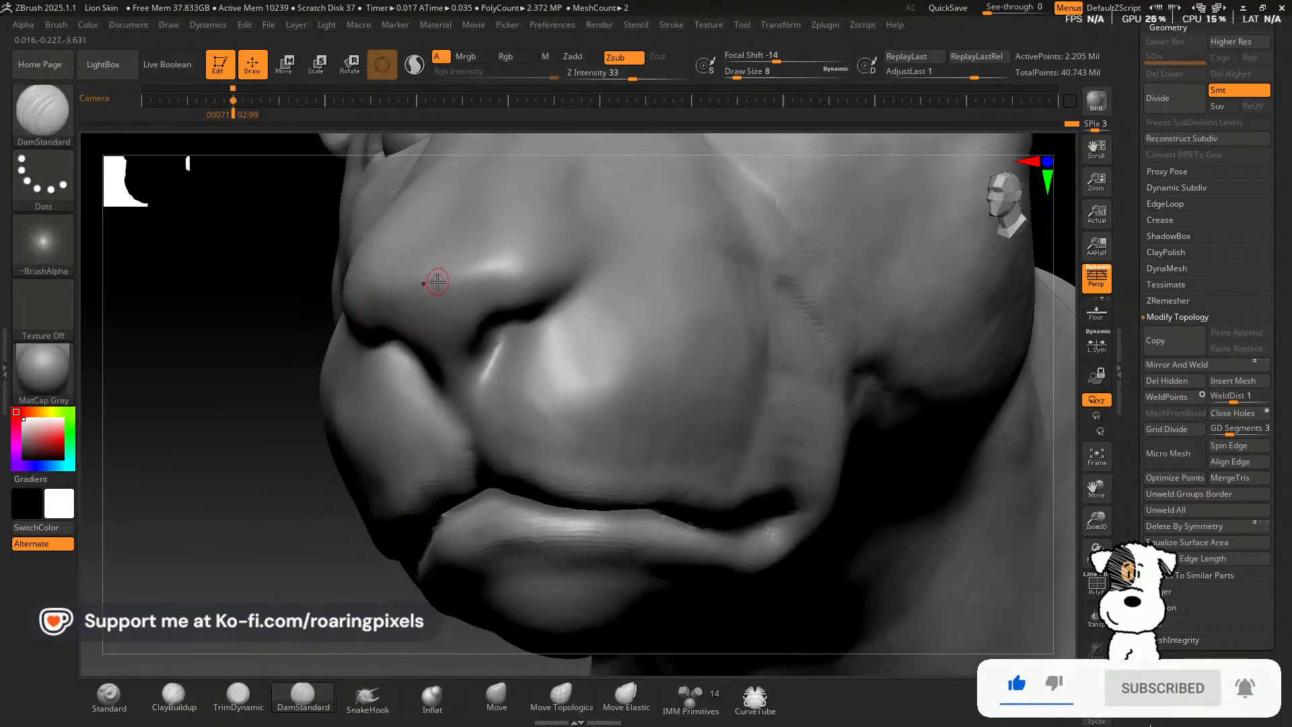
key(bracketright)
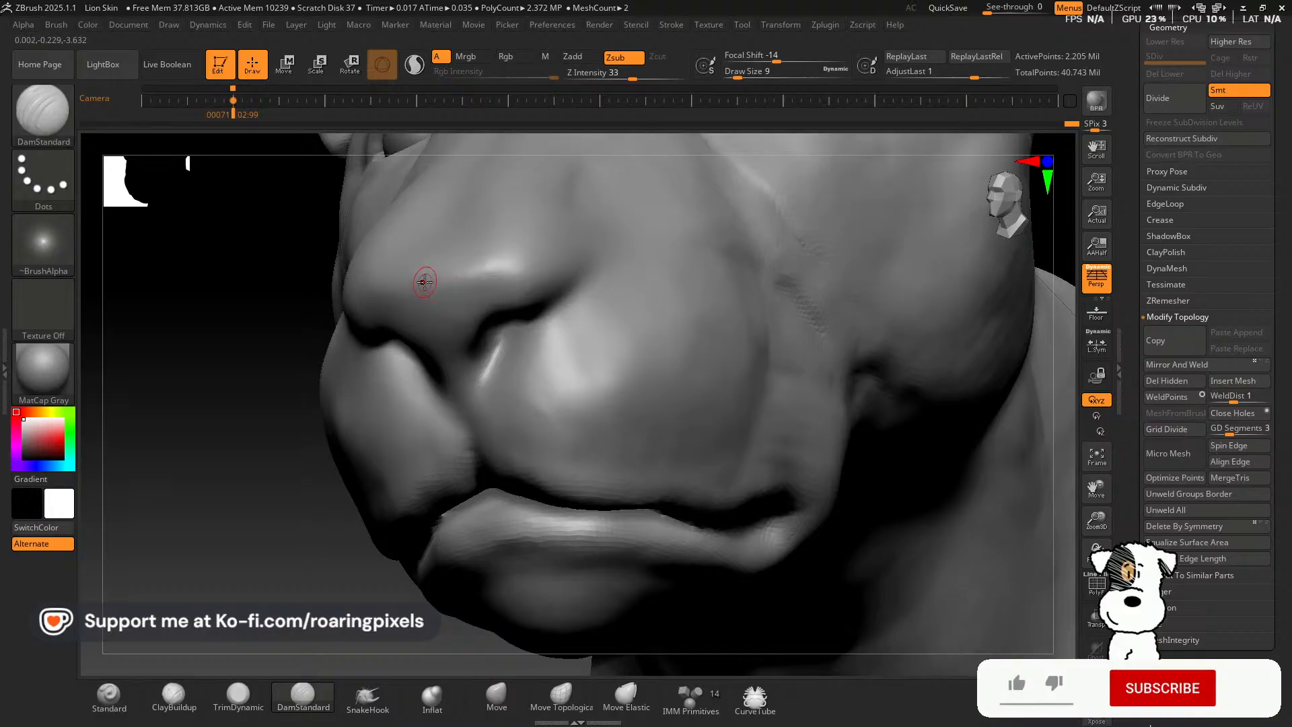
drag(426, 285, 476, 276)
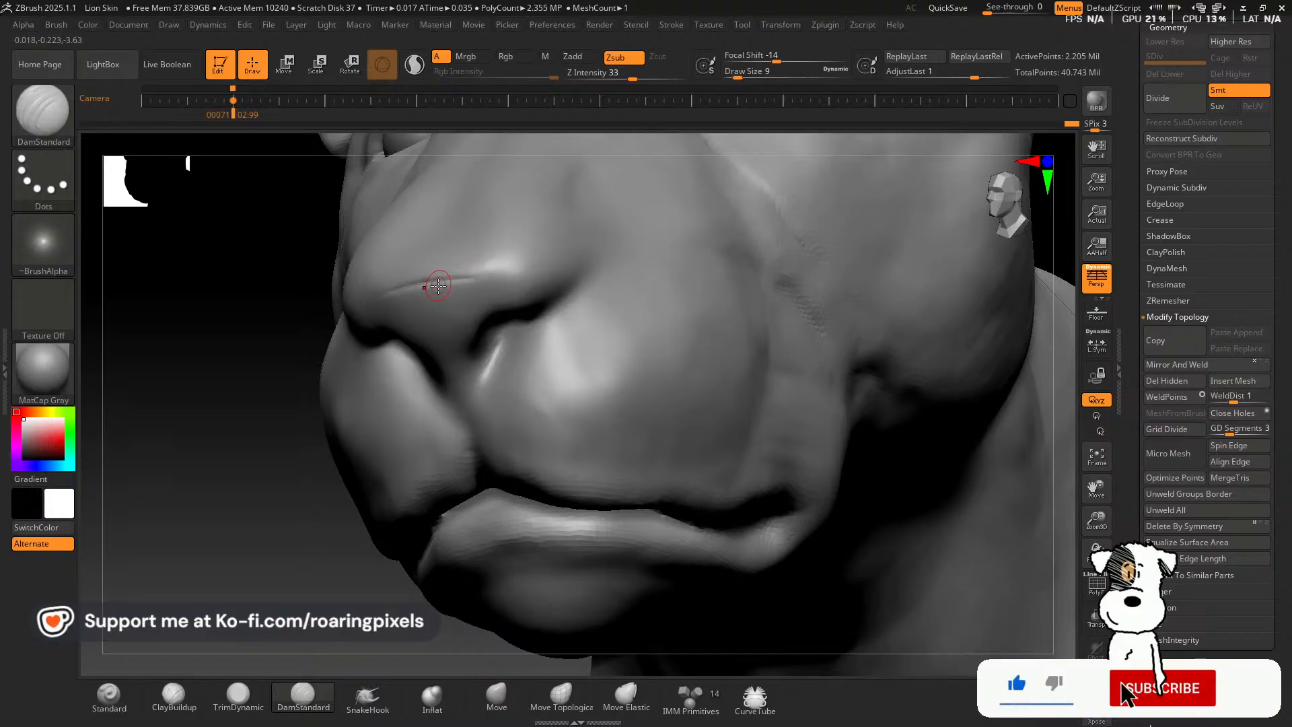
key(ctrl)
mouse_move(269, 327)
mouse_down()
mouse_move(262, 357)
mouse_move(374, 297)
mouse_move(444, 291)
mouse_up()
drag(373, 273, 482, 269)
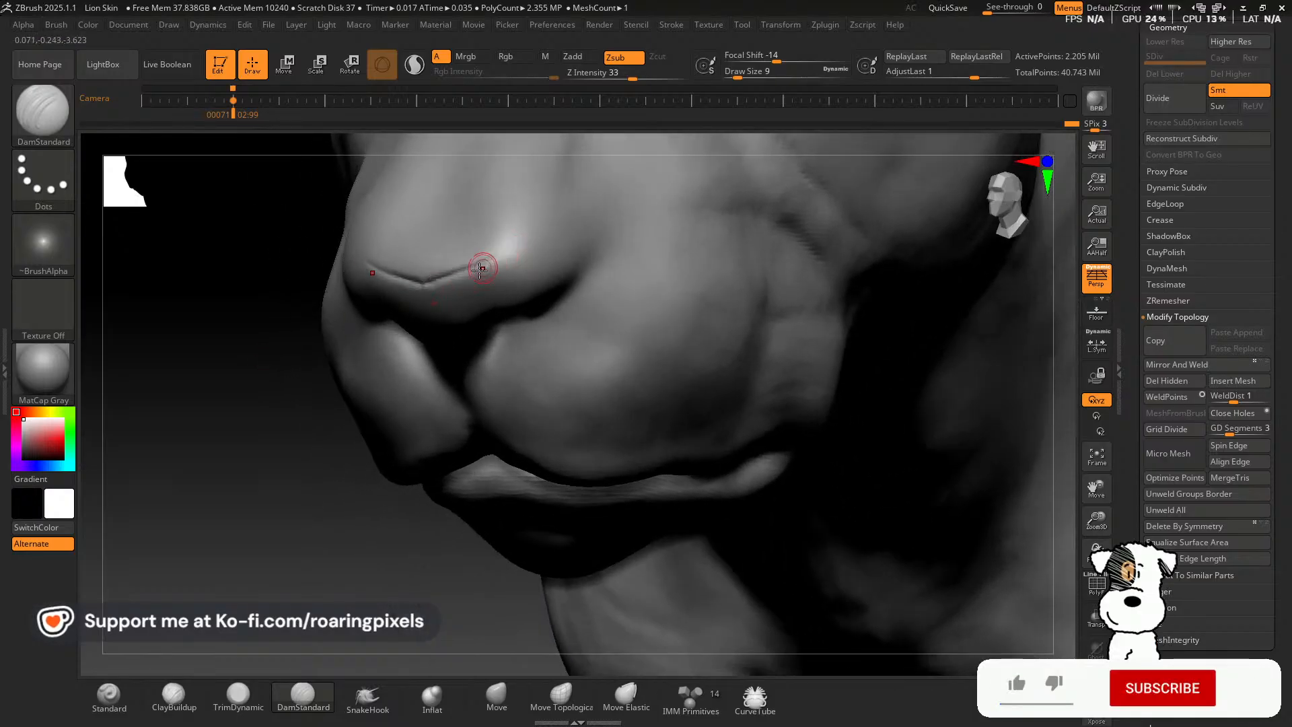
Extend the nose pad crease over the nostril and up to its outer wing, undoing the last unwanted stroke.
drag(325, 455, 347, 394)
drag(494, 253, 546, 269)
drag(332, 467, 304, 450)
mouse_move(447, 256)
mouse_down()
mouse_move(555, 244)
mouse_move(535, 266)
mouse_up()
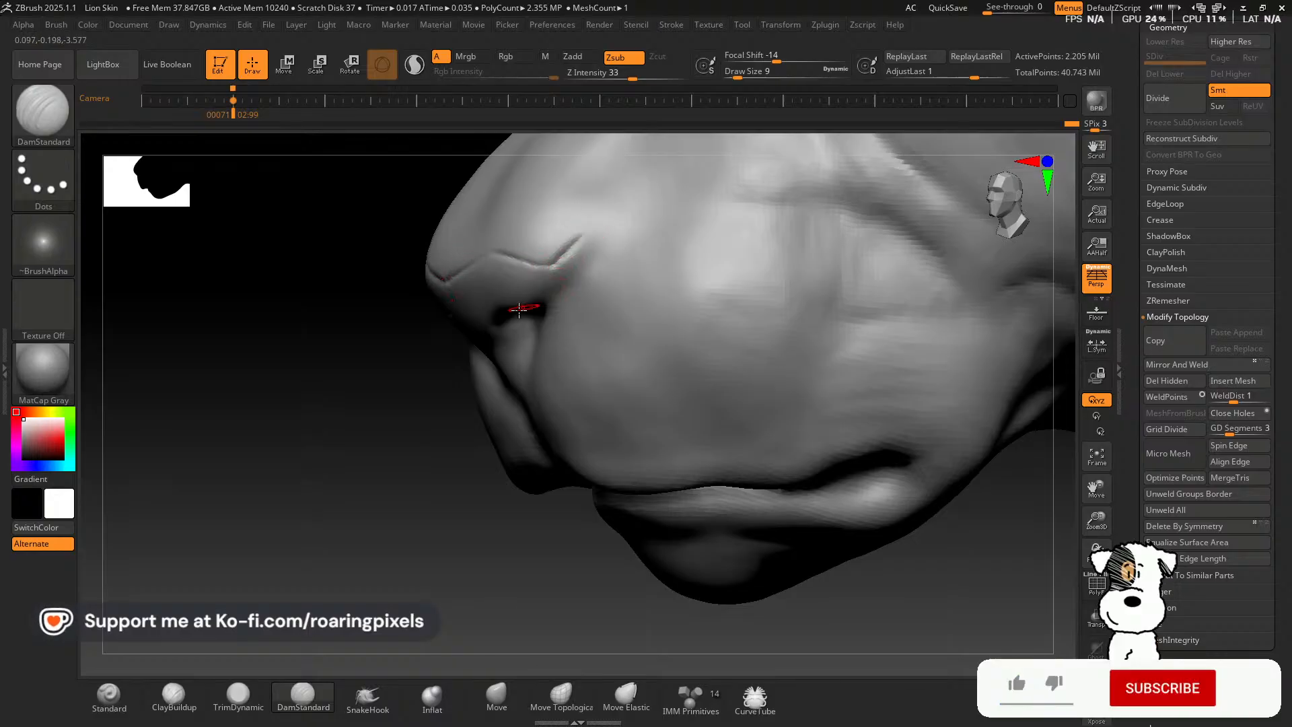
key(ctrl+z)
mouse_move(346, 452)
mouse_down()
mouse_move(381, 412)
mouse_move(381, 434)
mouse_move(401, 450)
mouse_up()
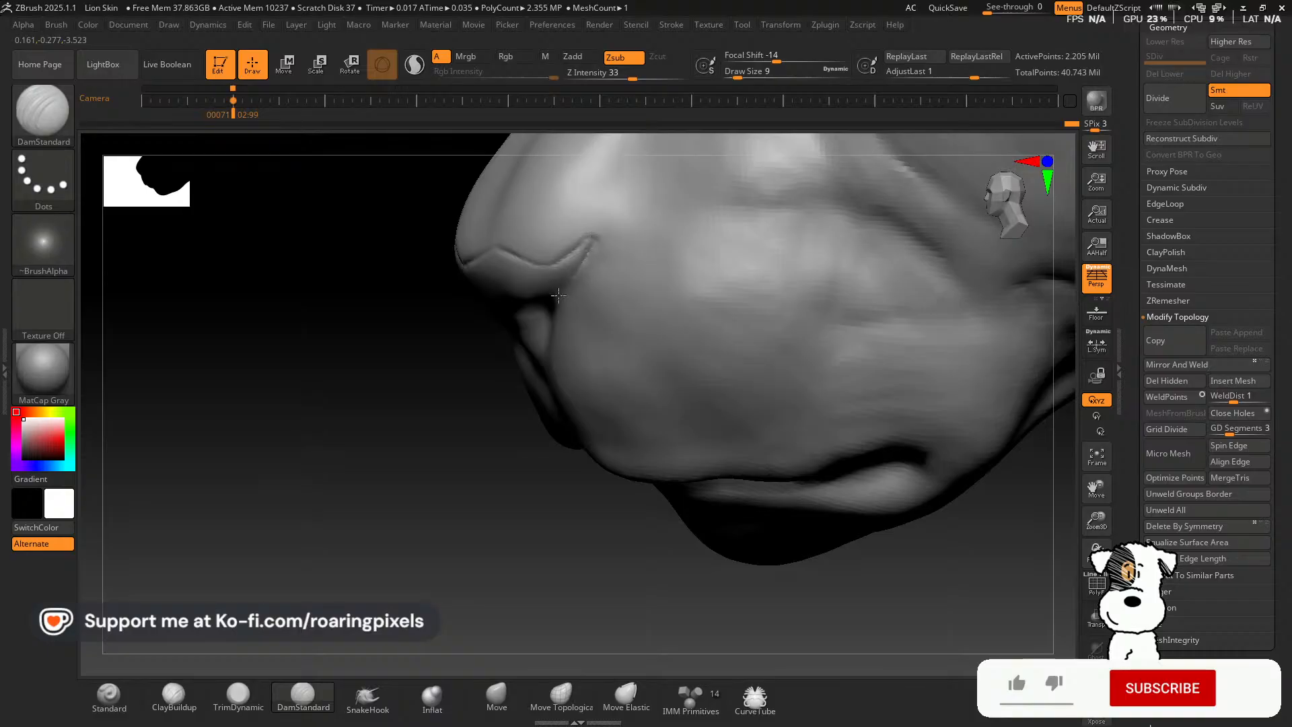
Carve the nostril openings deeper and define their inner lower rims, raising the DamStandard draw size to 10.
drag(473, 348, 543, 303)
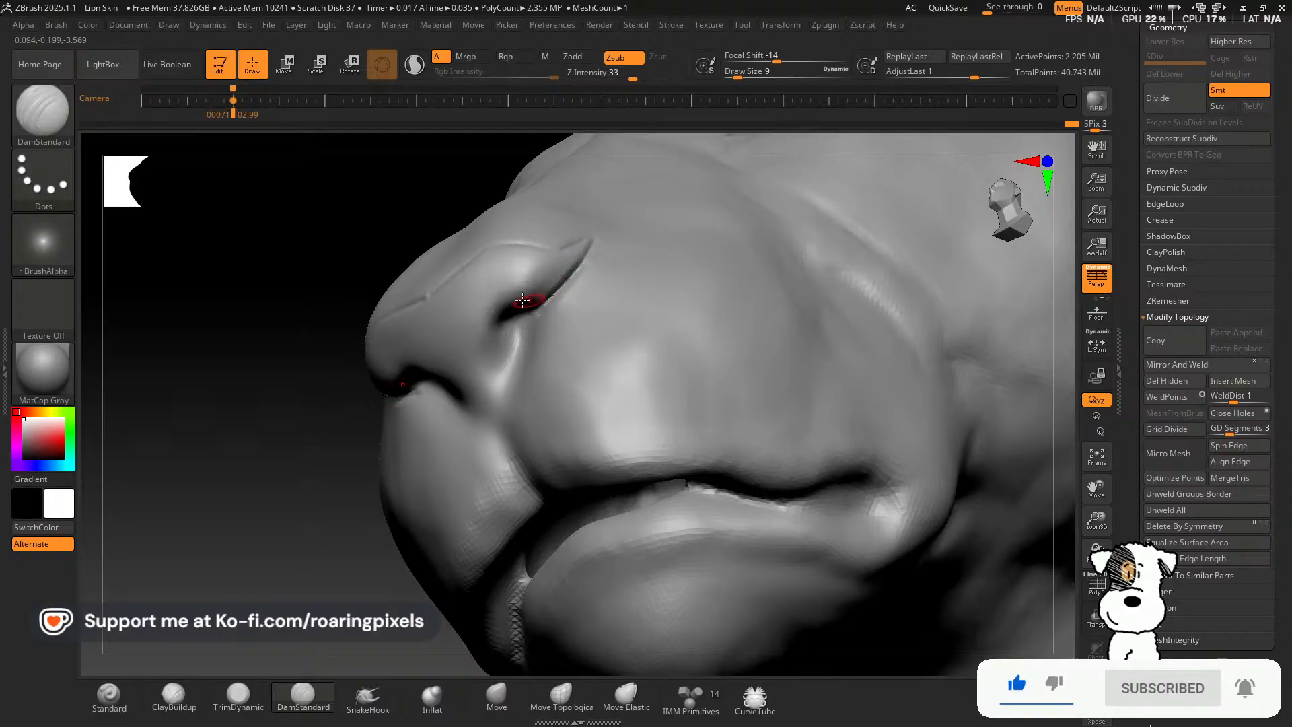
drag(291, 264, 539, 303)
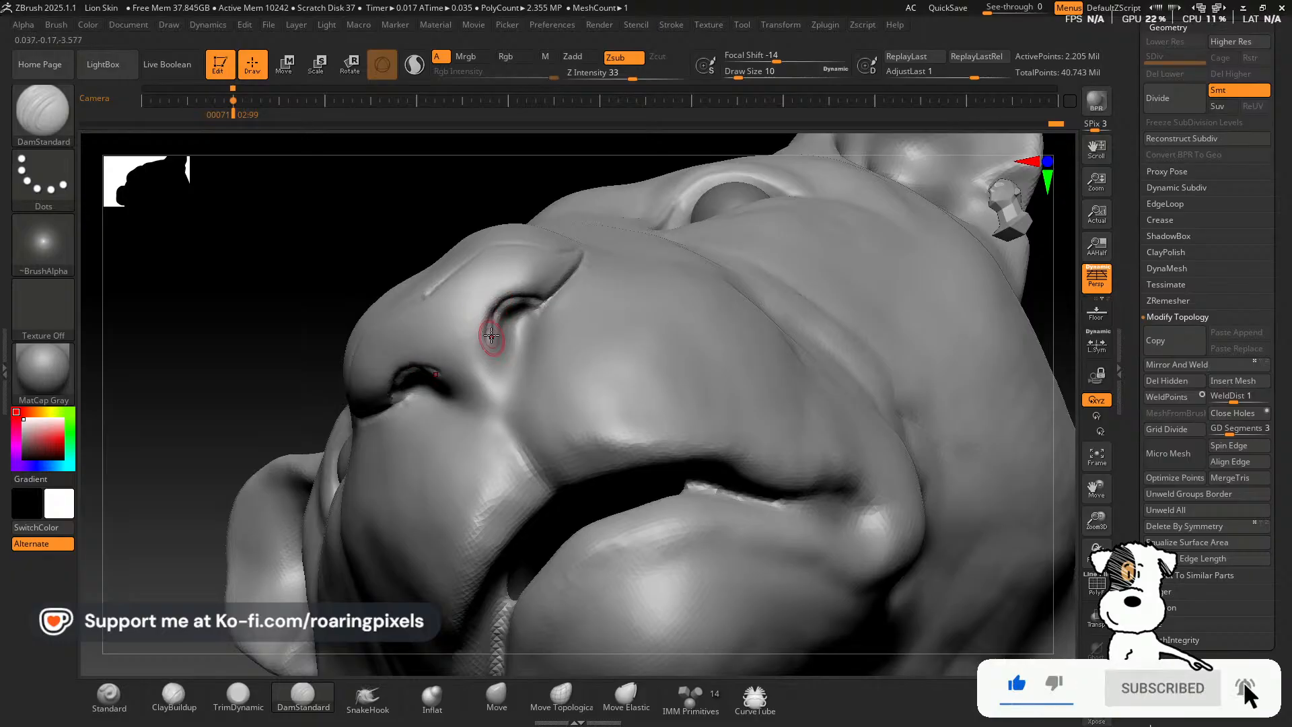
drag(278, 248, 339, 321)
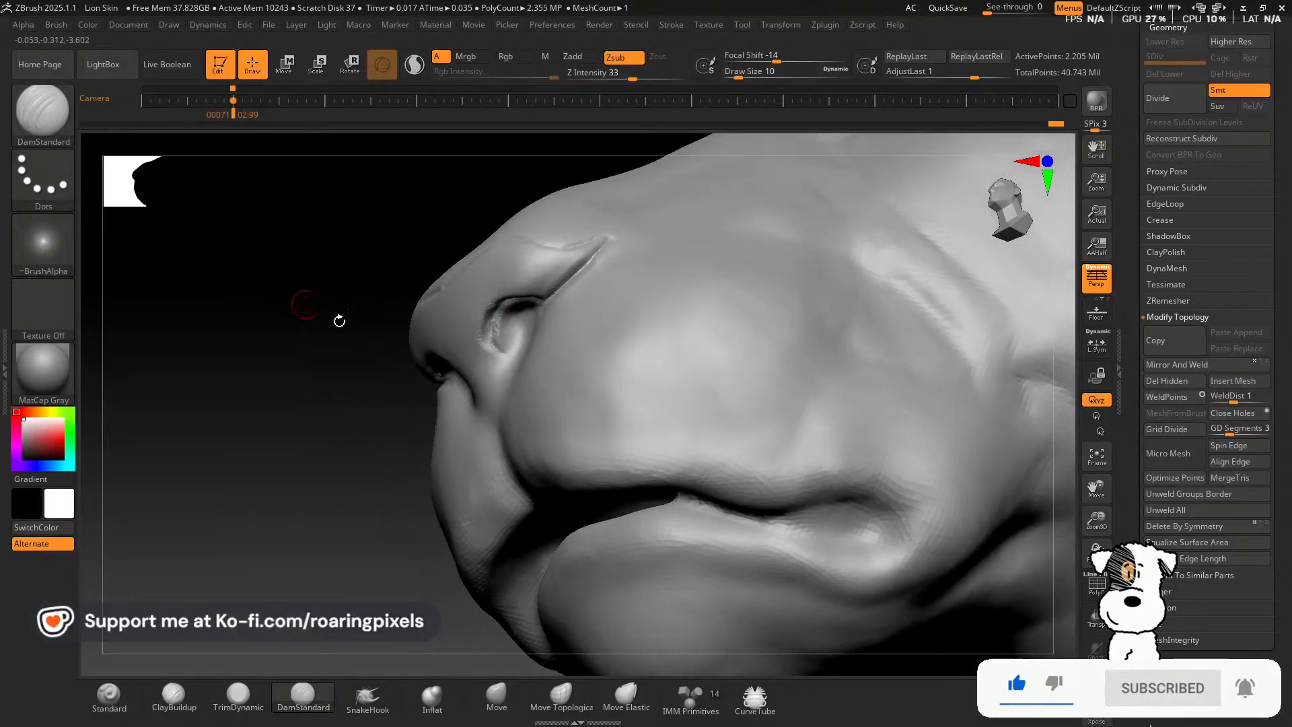
drag(498, 340, 524, 345)
drag(303, 352, 324, 350)
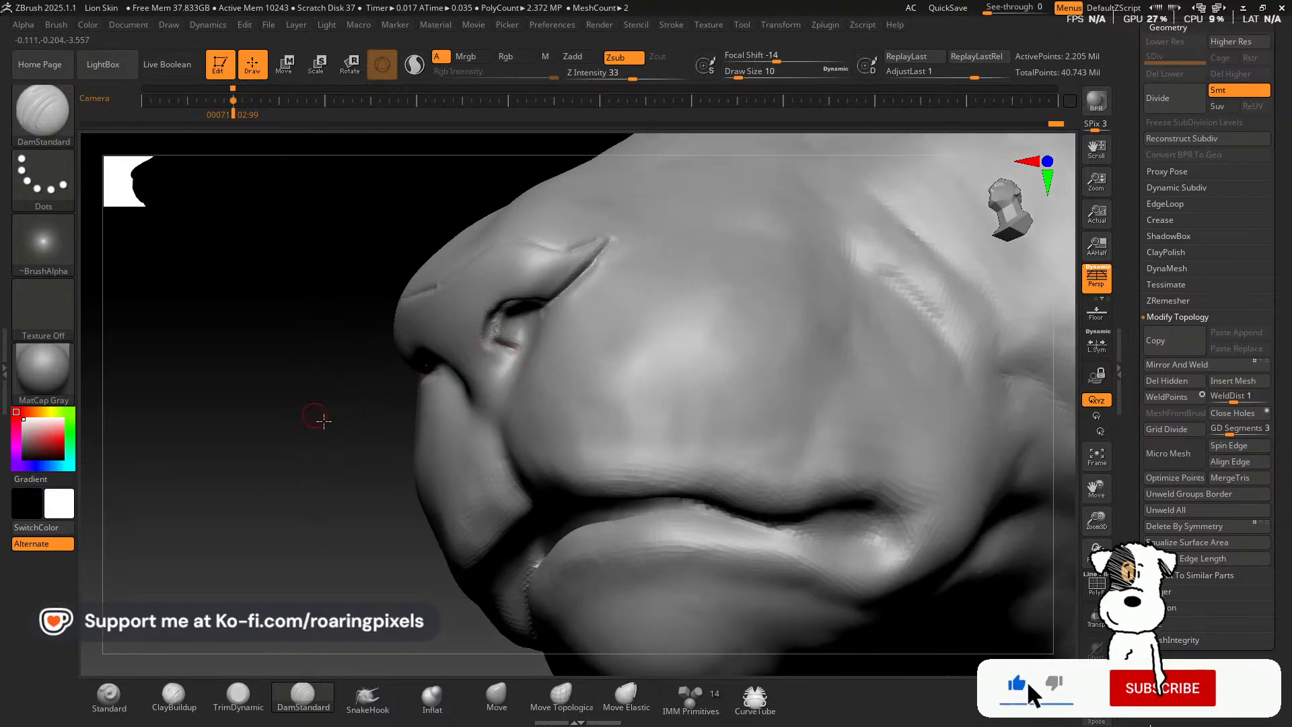
Carve a crease from each nostril's lower inner edge down to the philtrum above the upper lip.
drag(323, 421, 380, 412)
drag(501, 377, 503, 360)
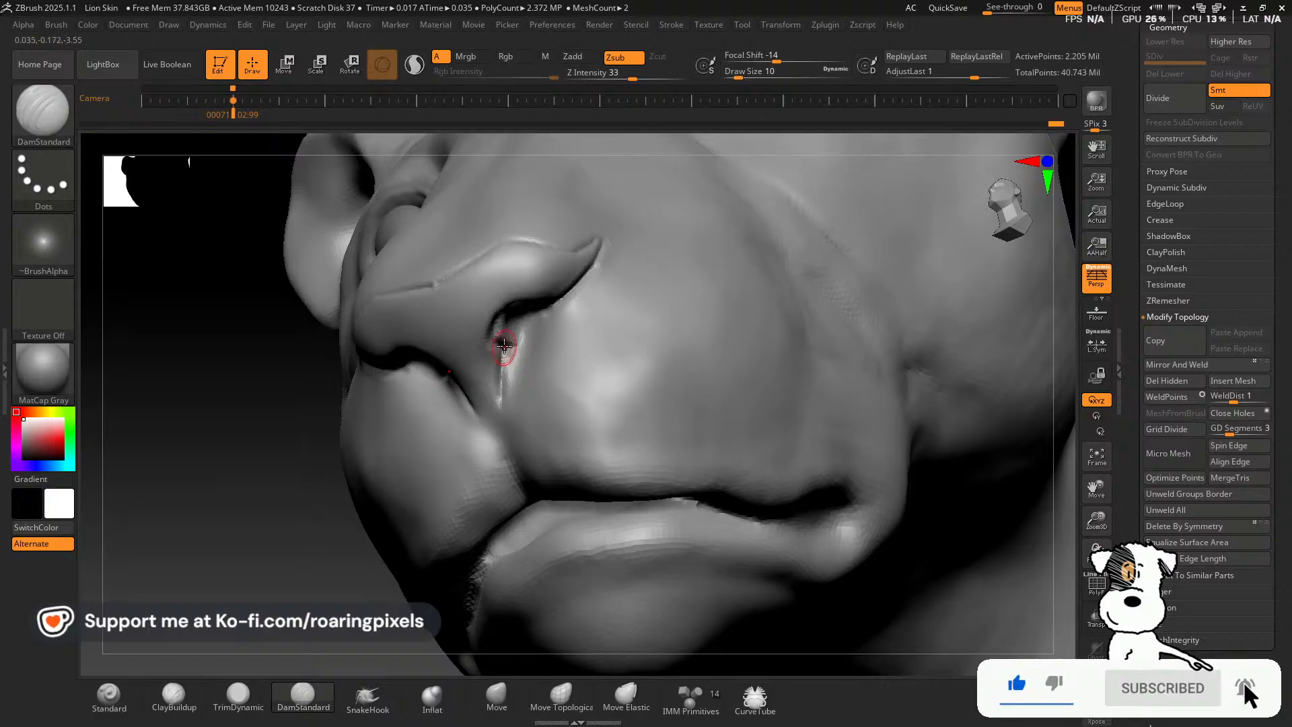
mouse_move(280, 415)
mouse_down()
mouse_move(532, 382)
mouse_move(503, 382)
mouse_move(498, 411)
mouse_up()
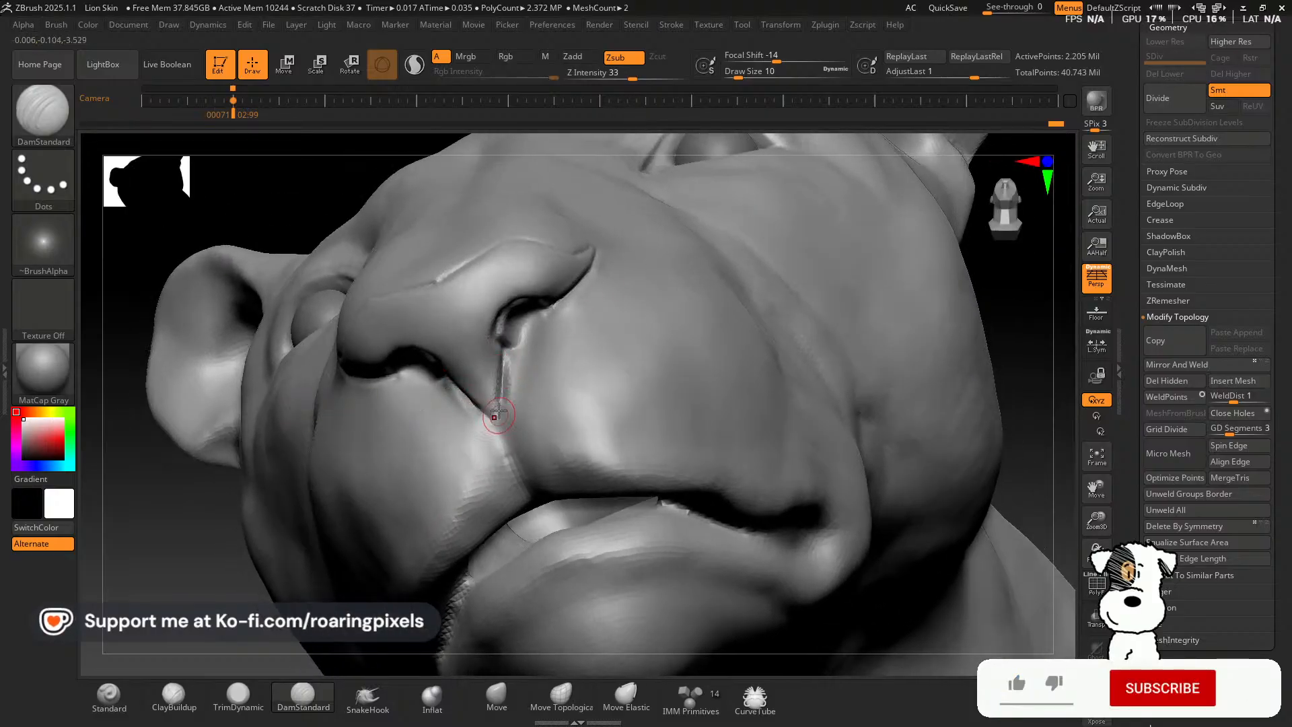
Carve the philtrum crease from below the nose pad down to the upper lip with DamStandard at draw size 10.
mouse_move(503, 364)
mouse_down()
mouse_move(497, 412)
mouse_move(511, 459)
mouse_up()
drag(495, 414, 532, 498)
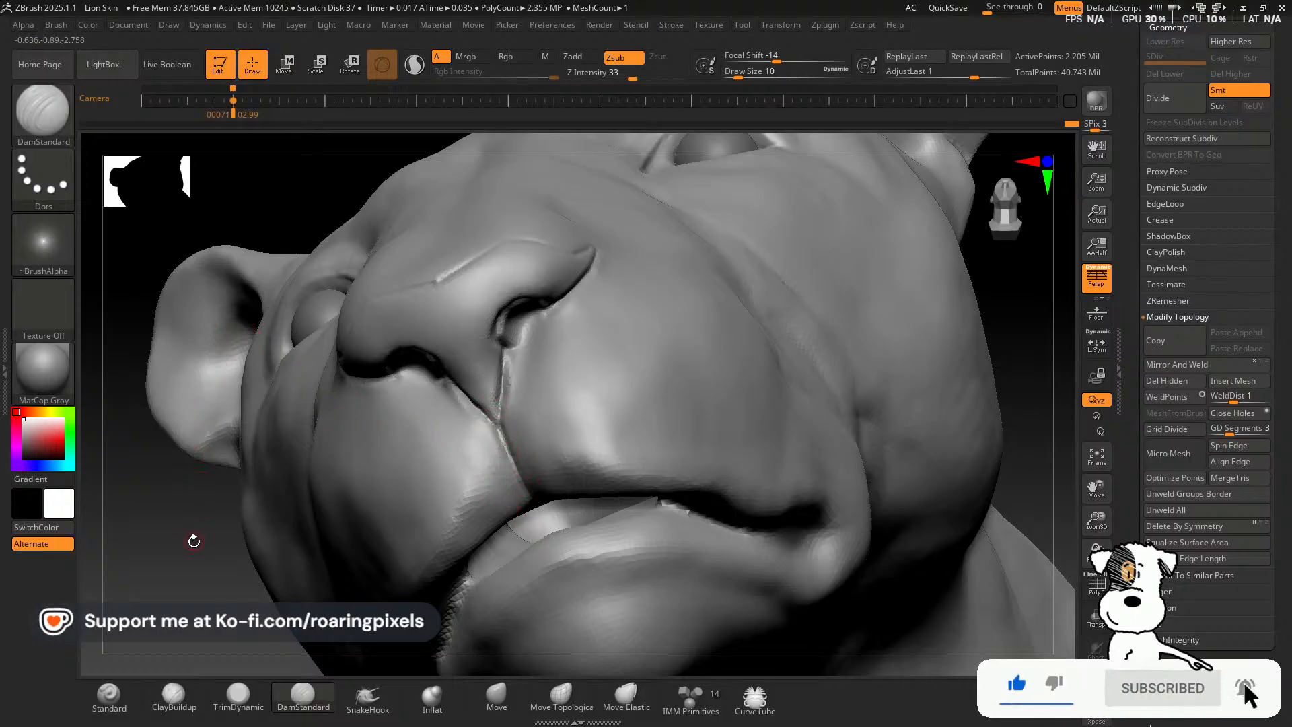
mouse_move(194, 541)
mouse_down()
mouse_move(153, 574)
mouse_move(251, 526)
mouse_move(283, 538)
mouse_move(267, 546)
mouse_move(265, 514)
mouse_move(337, 305)
mouse_up()
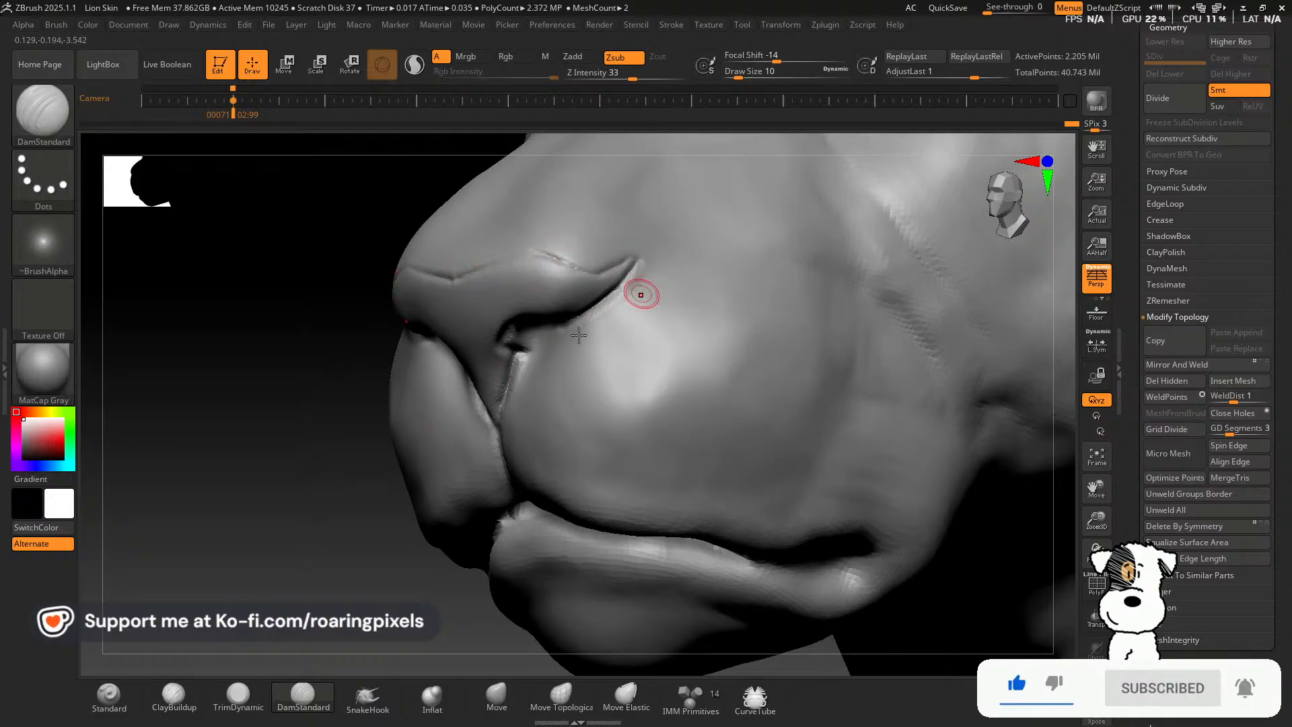
drag(281, 556, 458, 317)
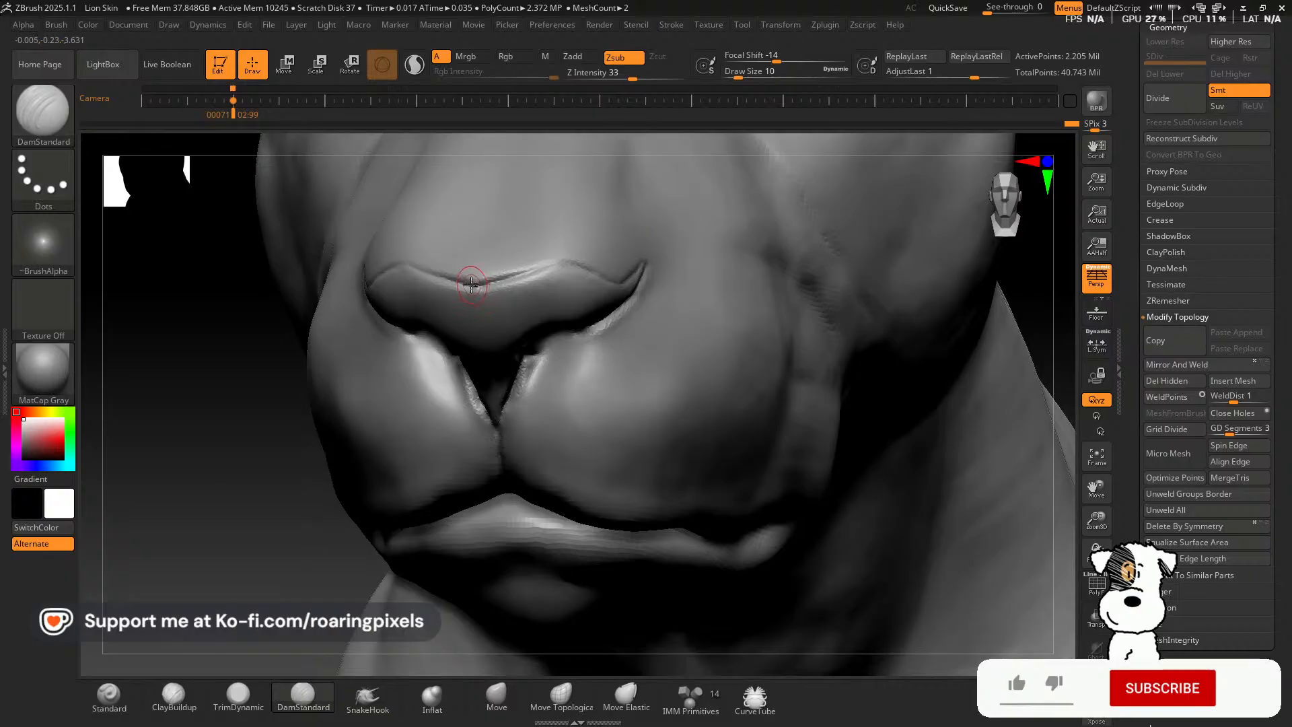
drag(246, 541, 369, 528)
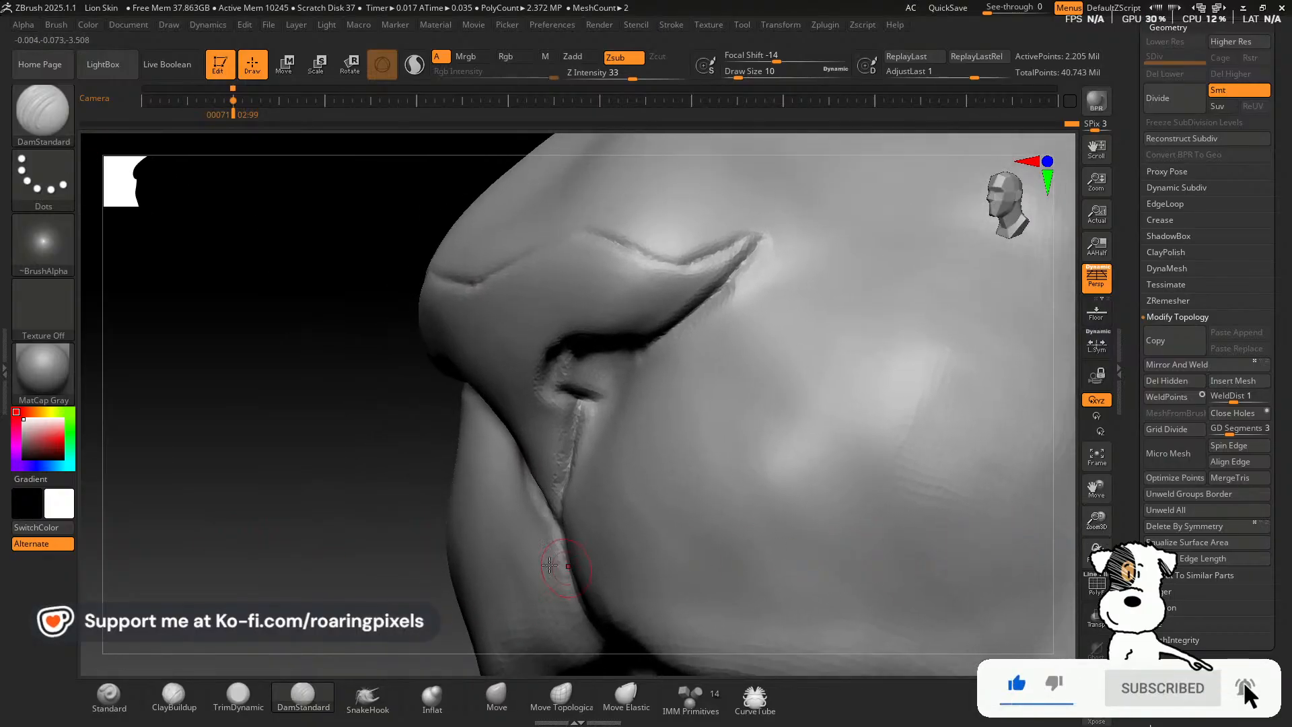
Build up the inner floor of the nostrils with ClayBuildup at draw size 9.
drag(346, 511, 262, 666)
click(156, 707)
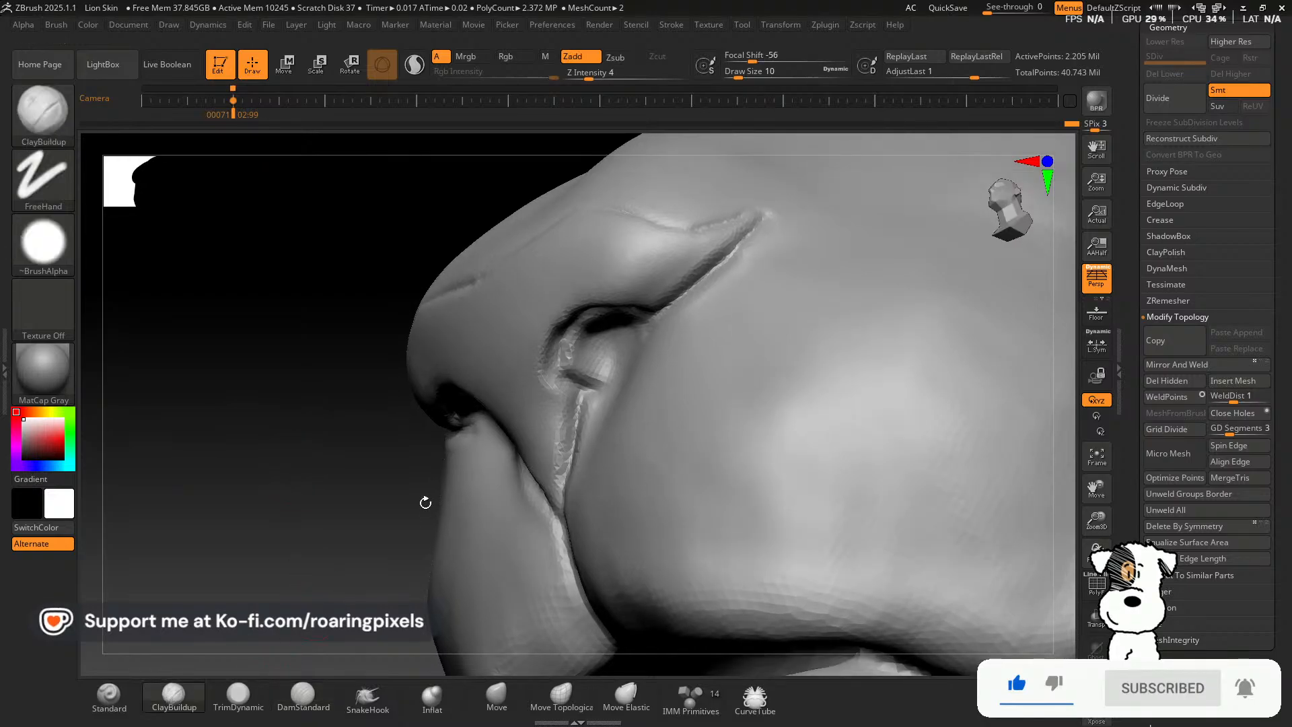
key(bracketleft)
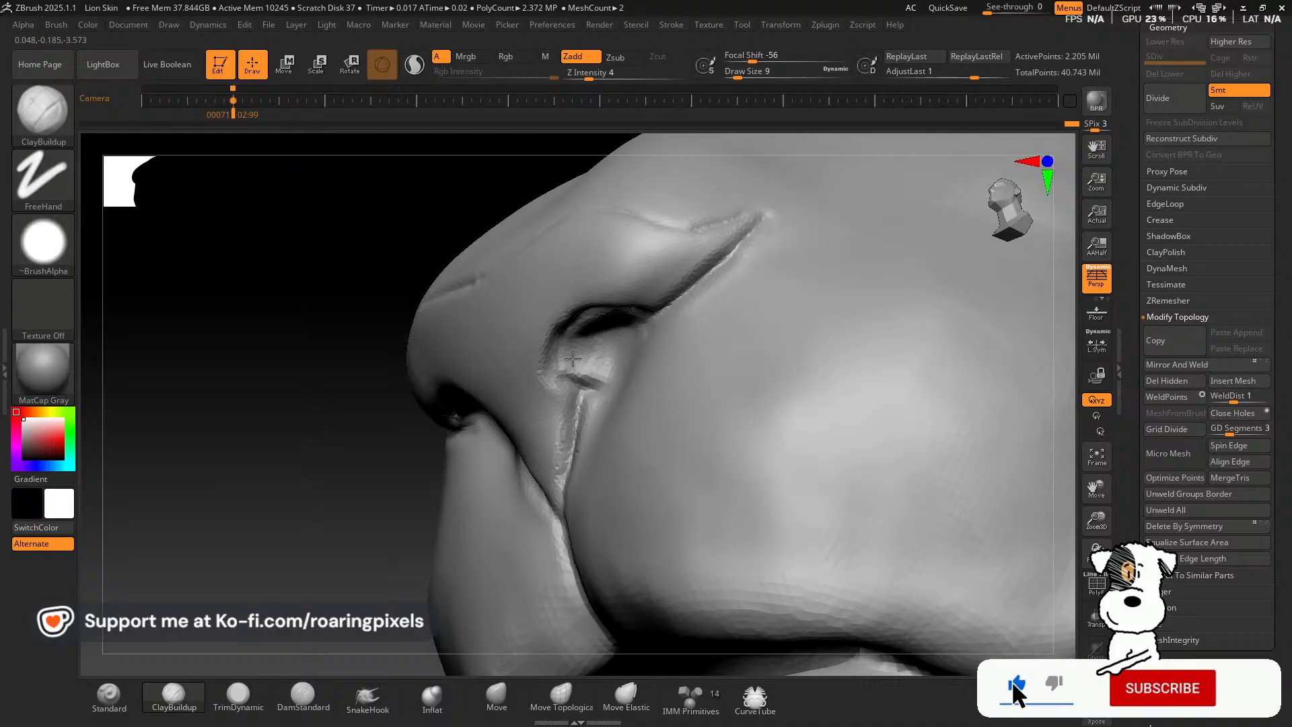
drag(591, 375, 587, 370)
drag(265, 564, 266, 511)
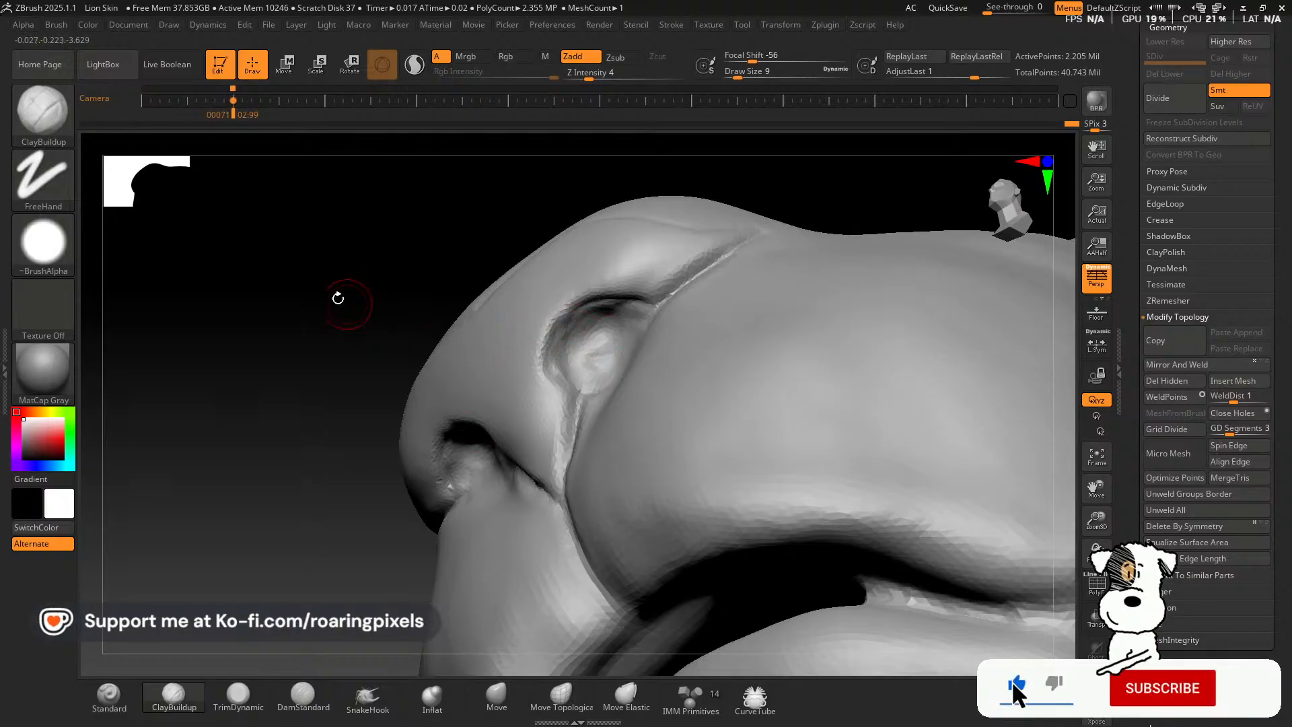
mouse_move(341, 296)
mouse_down()
mouse_move(317, 349)
mouse_move(327, 319)
mouse_move(370, 484)
mouse_up()
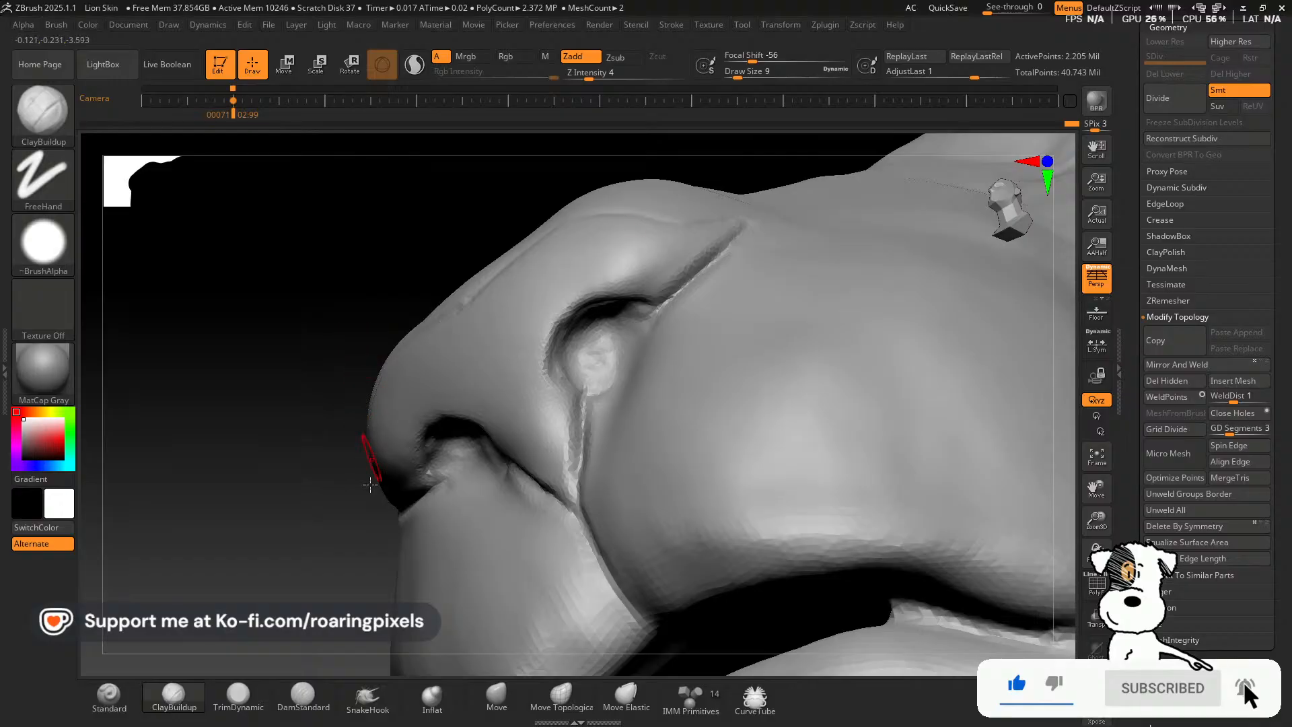
Deepen the slit running from the nostril opening up to the tip of its outer wing with DamStandard at draw size 10.
click(176, 697)
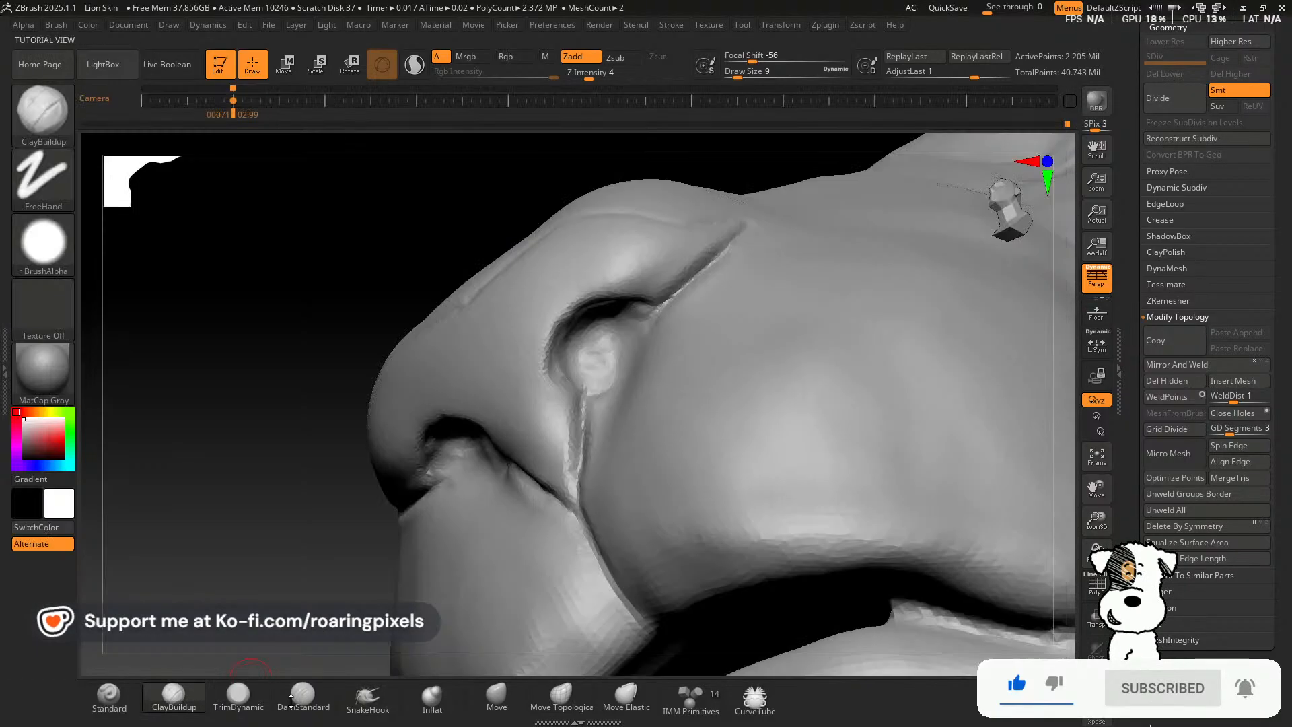
click(303, 696)
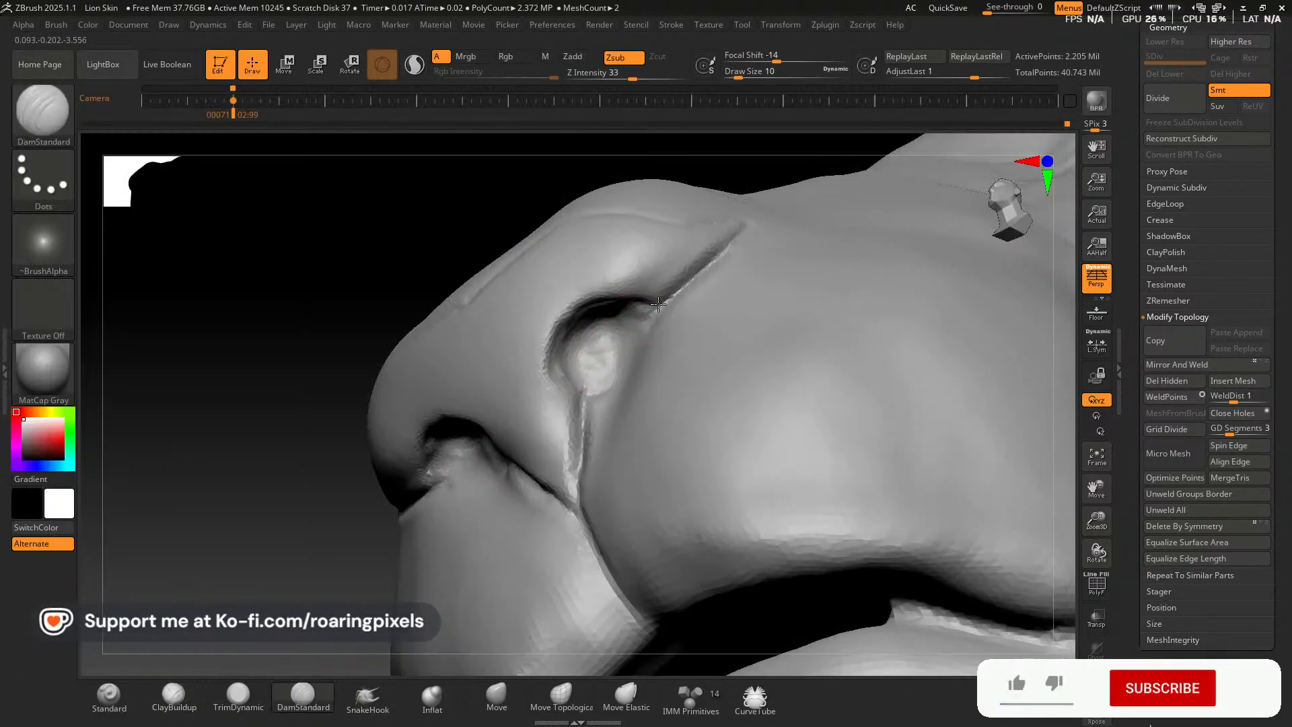
drag(651, 316, 741, 237)
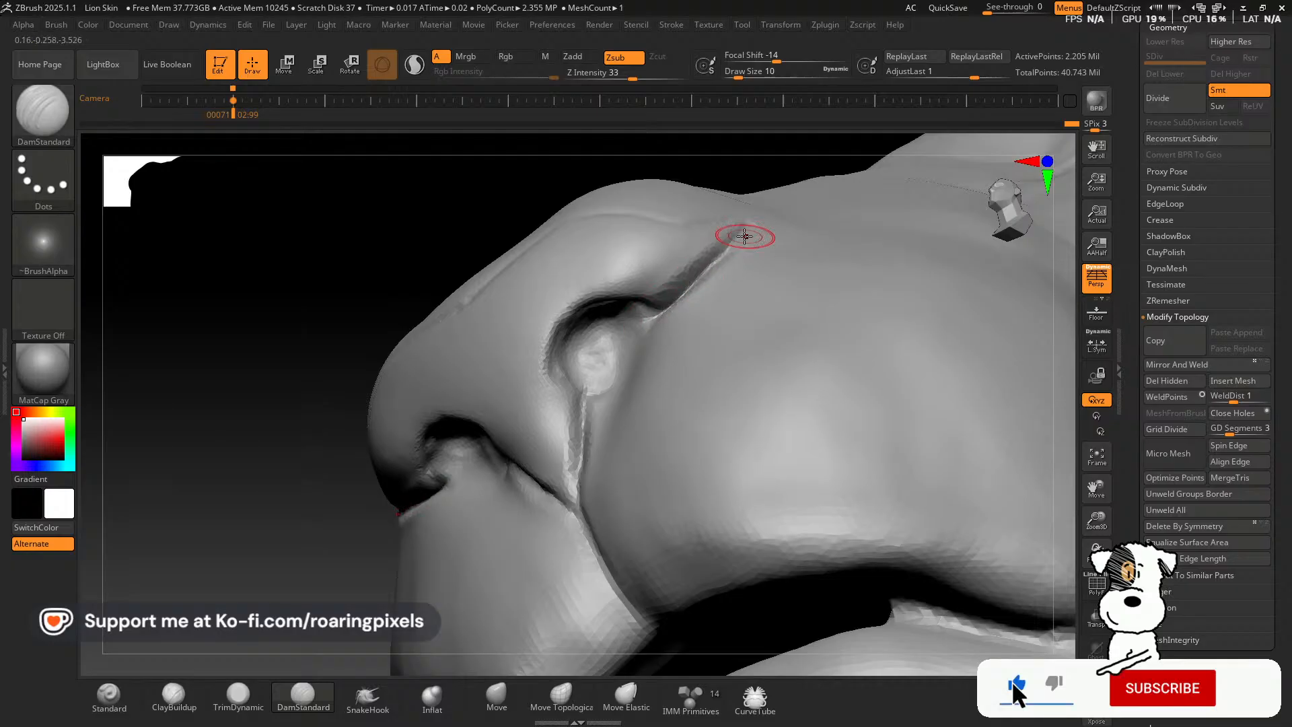
drag(655, 313, 731, 244)
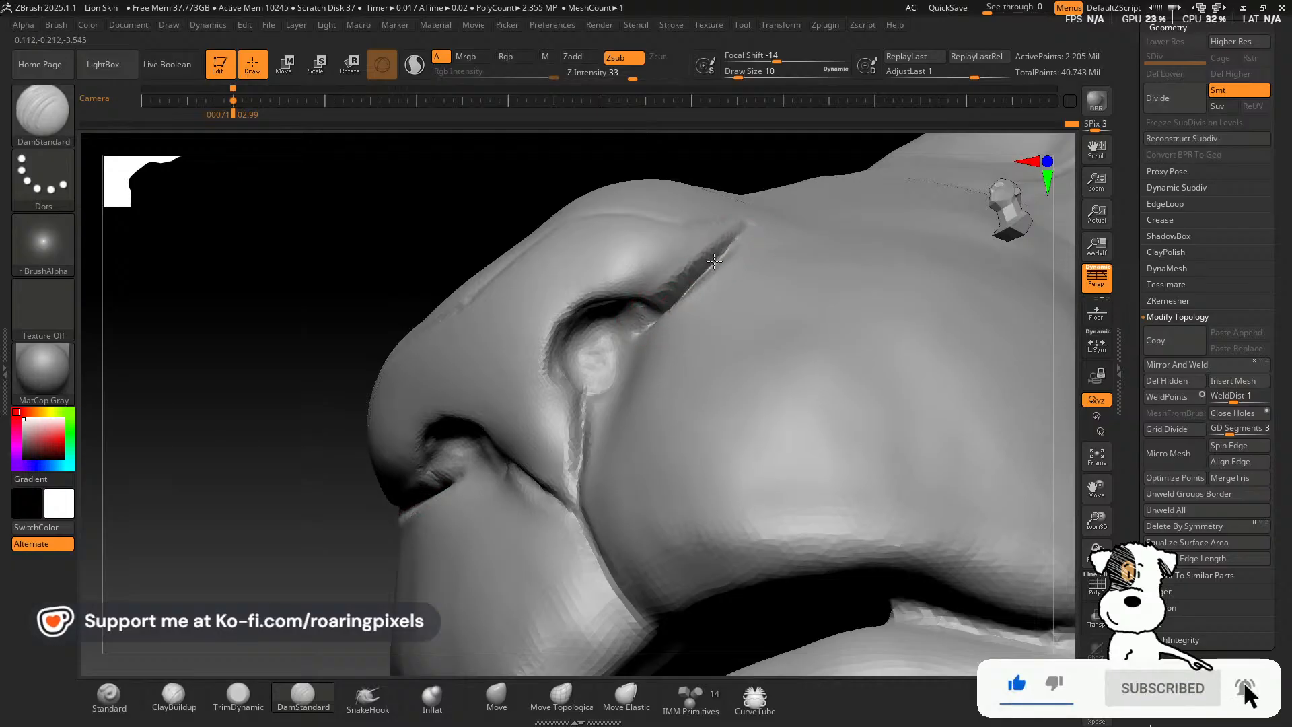
drag(375, 211, 302, 296)
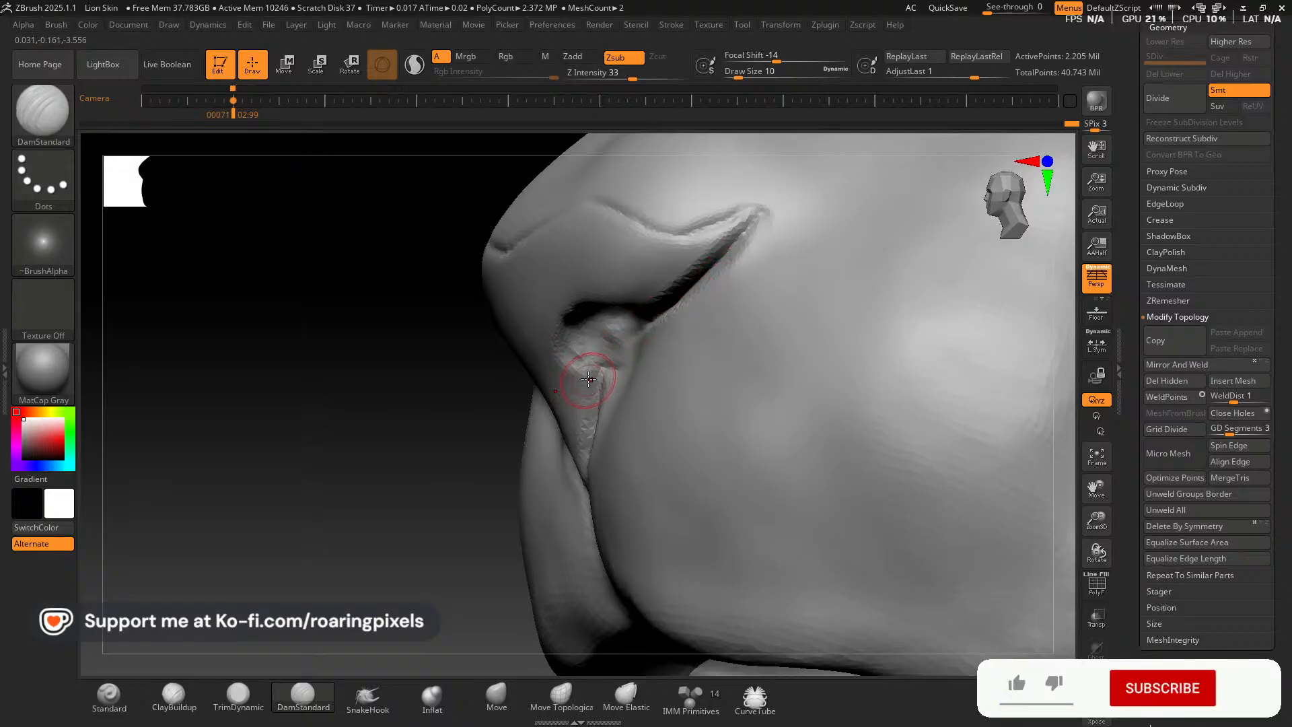
Flatten the rough surface inside the nostril with TrimDynamic, lowering the draw size to 8.
drag(275, 549, 265, 503)
click(239, 696)
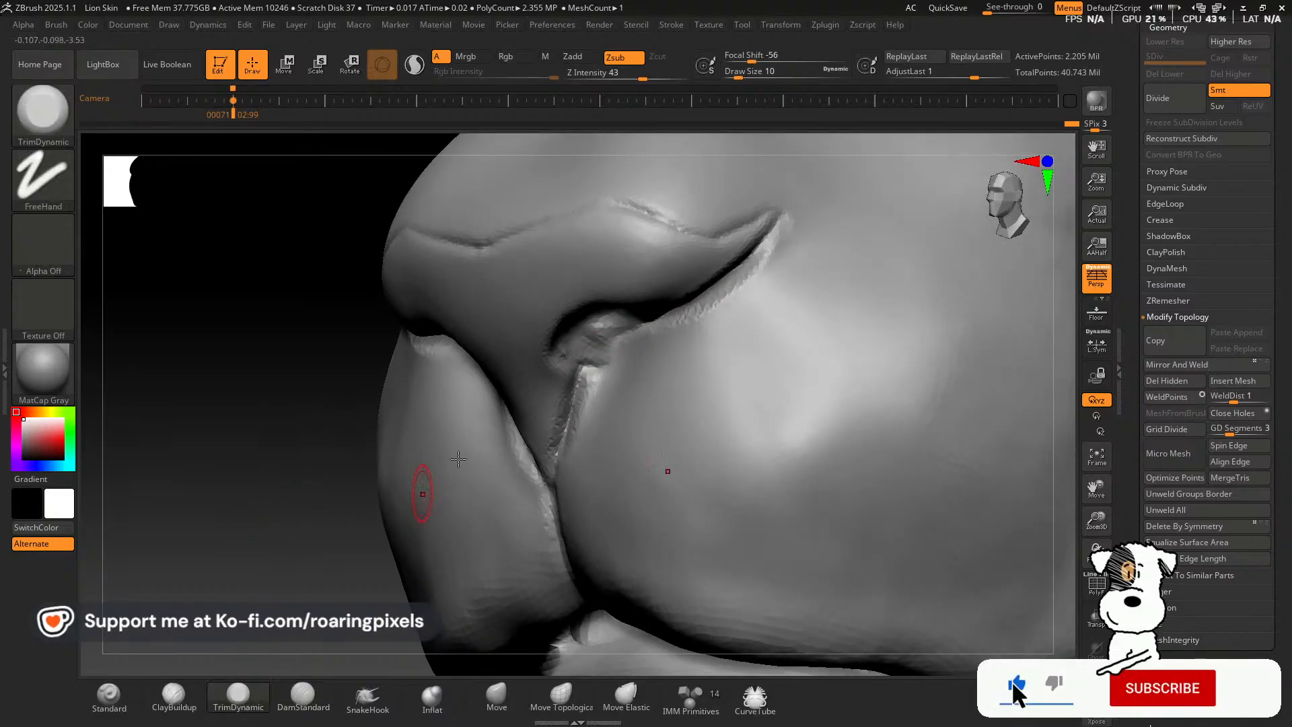
mouse_move(576, 376)
mouse_down()
mouse_move(556, 433)
mouse_move(602, 347)
mouse_up()
drag(291, 514, 449, 525)
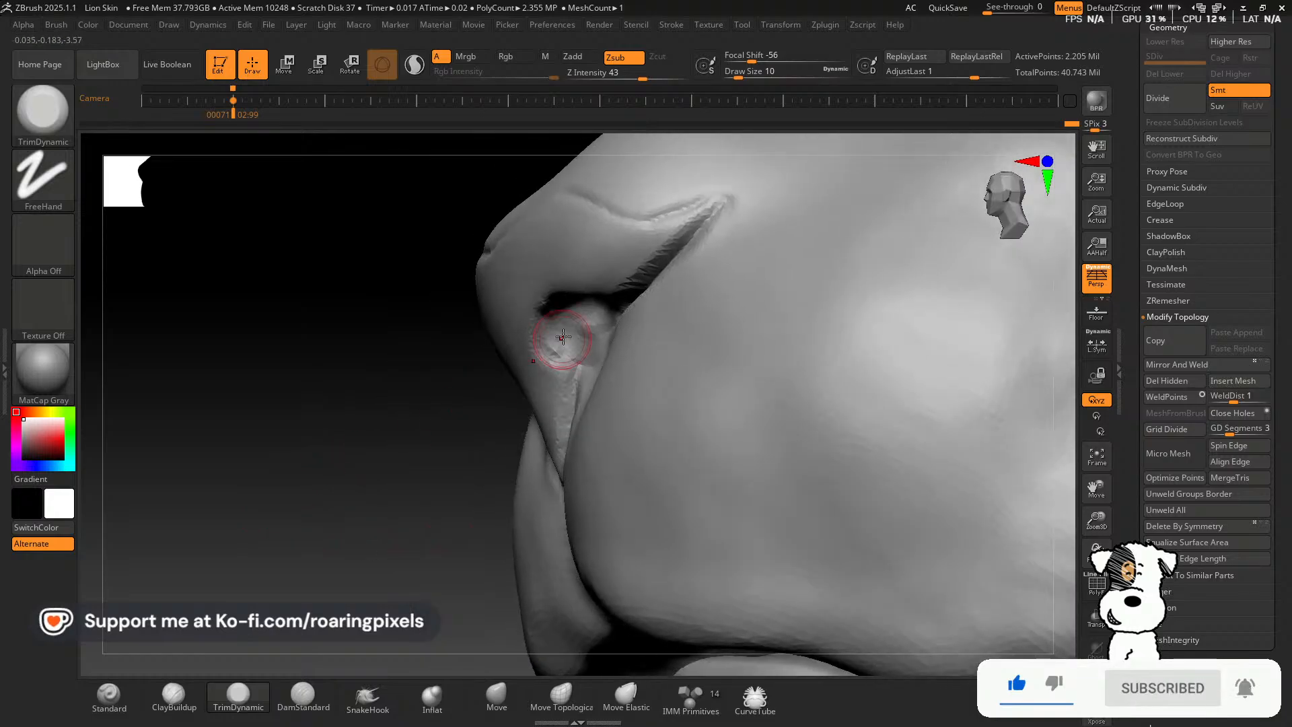
drag(444, 374, 473, 346)
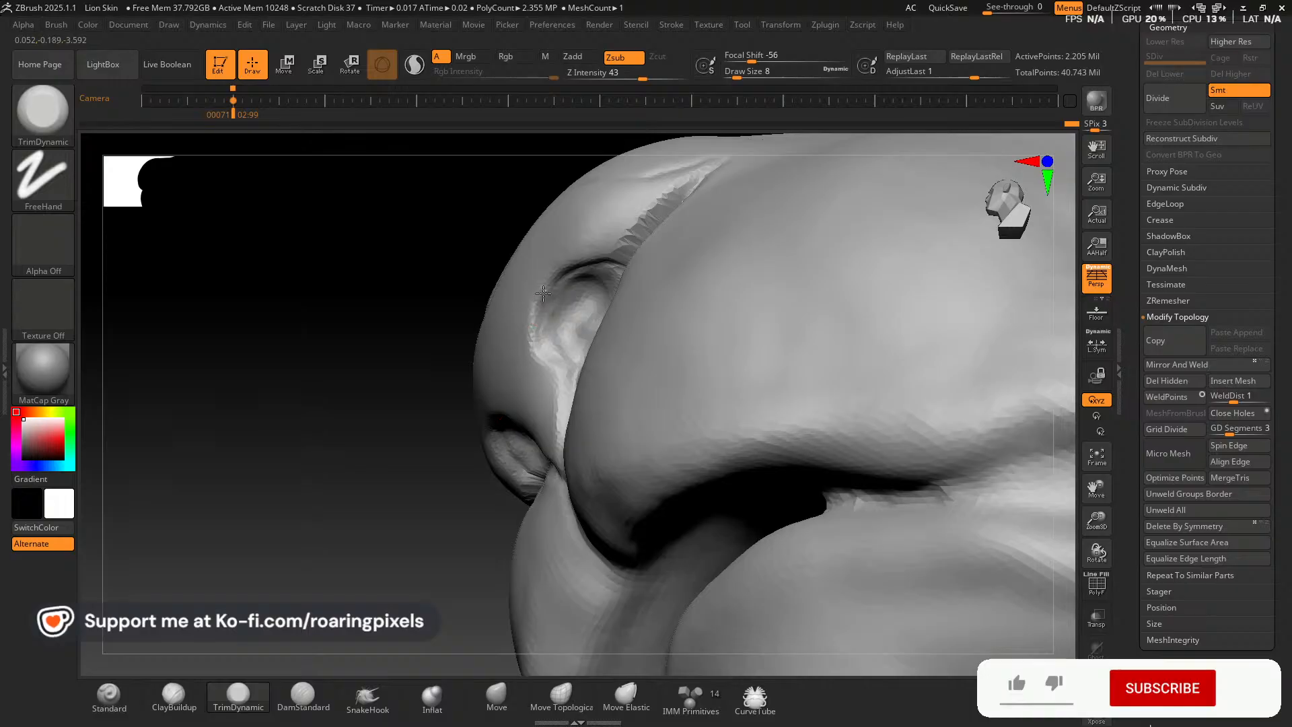
Show the polyframe, enable Sculptris Pro, and smooth in and around the nostril to make its mesh denser.
key(shift+f)
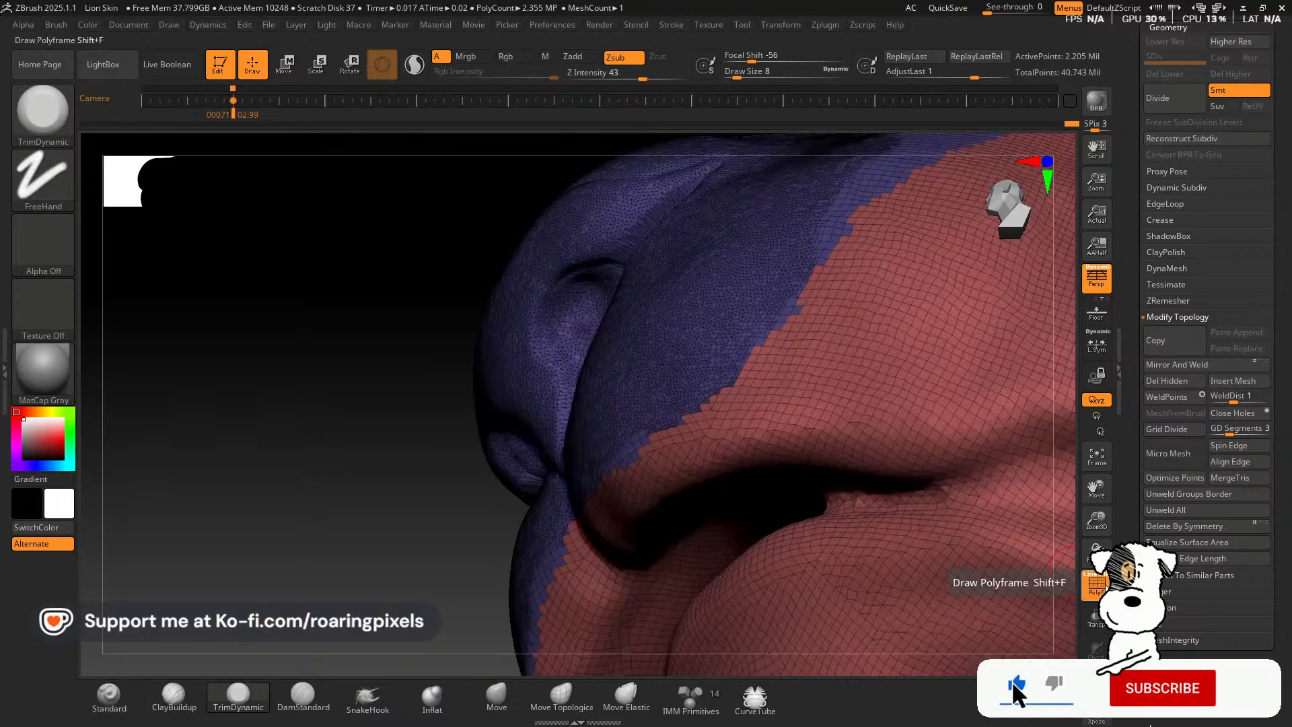
mouse_move(329, 329)
mouse_down()
mouse_move(340, 436)
mouse_move(335, 363)
mouse_up()
click(415, 65)
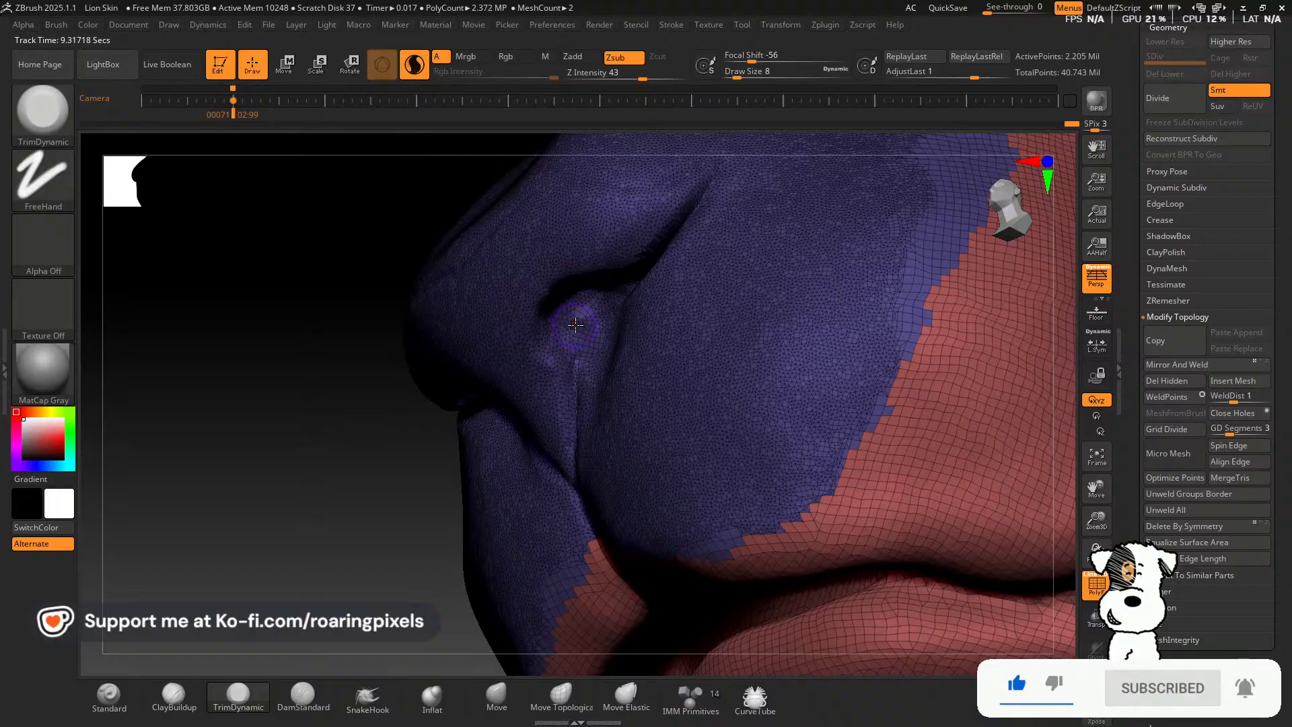
key(shift)
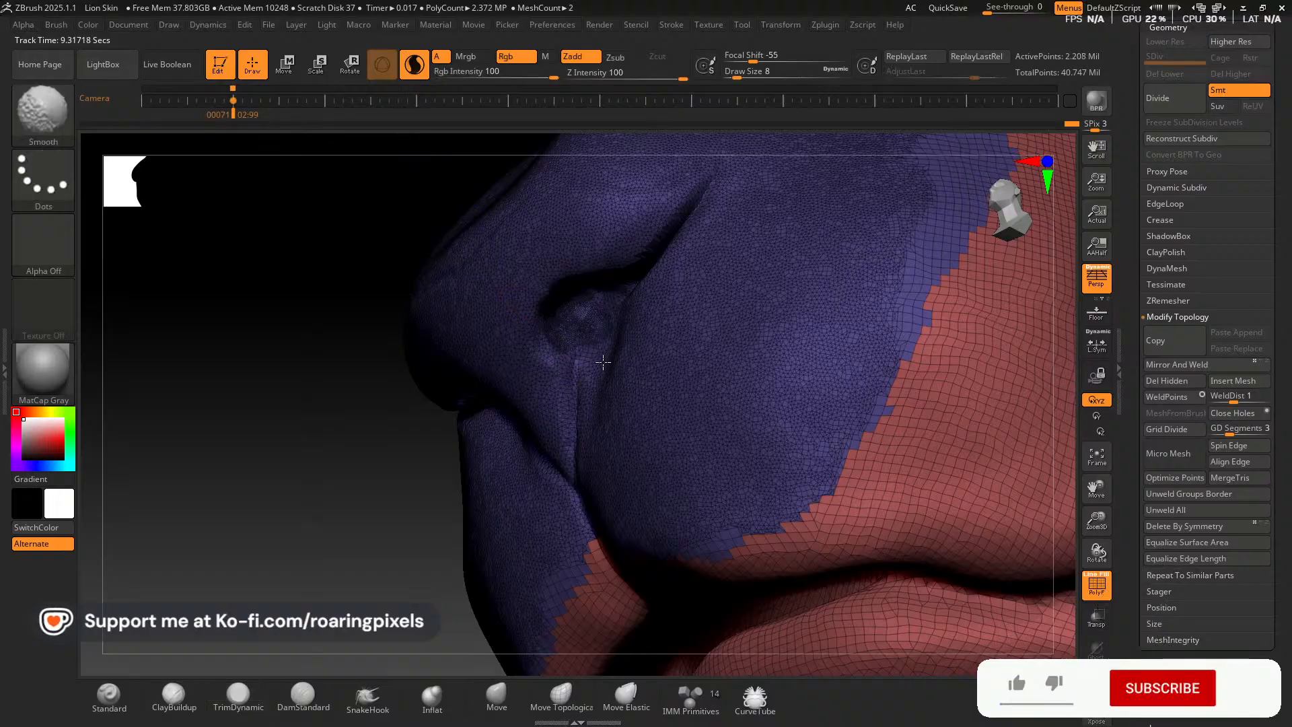
mouse_move(565, 390)
shift+mouse_down()
mouse_move(568, 450)
mouse_move(523, 377)
shift+mouse_up()
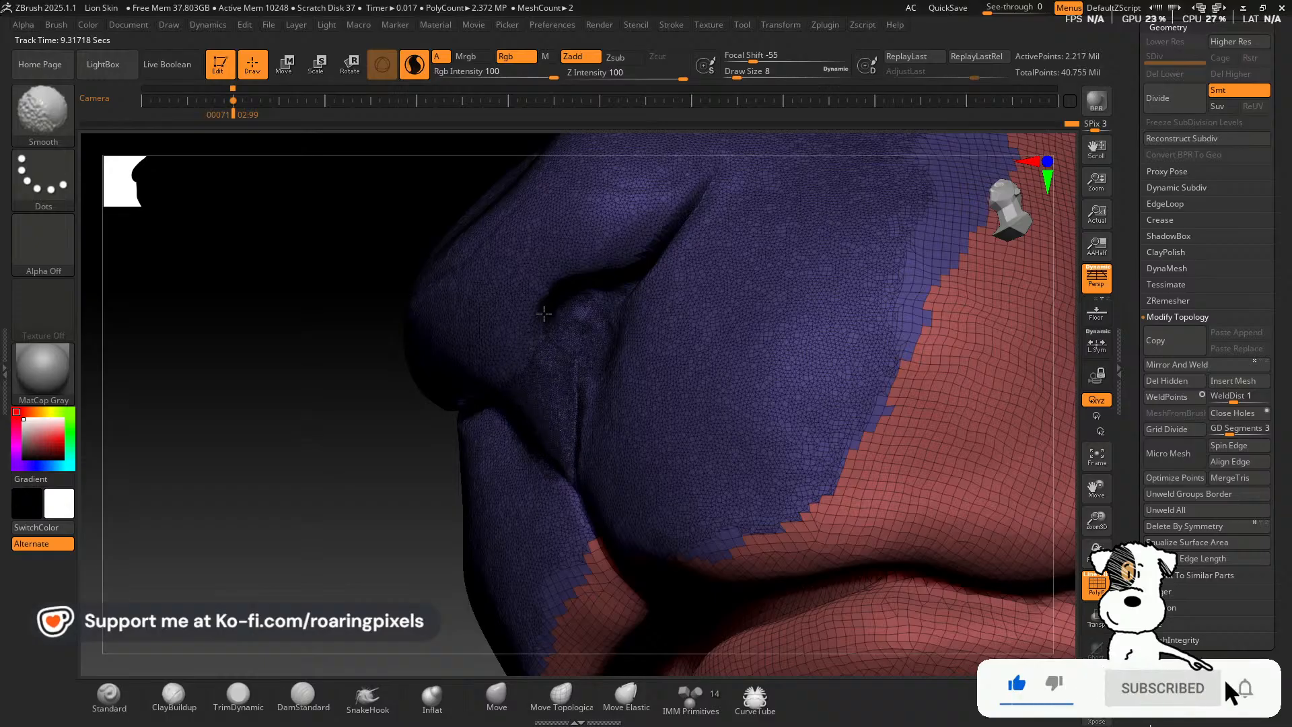
mouse_move(535, 319)
shift+mouse_down()
mouse_move(686, 214)
mouse_move(647, 257)
shift+mouse_up()
drag(312, 418, 249, 447)
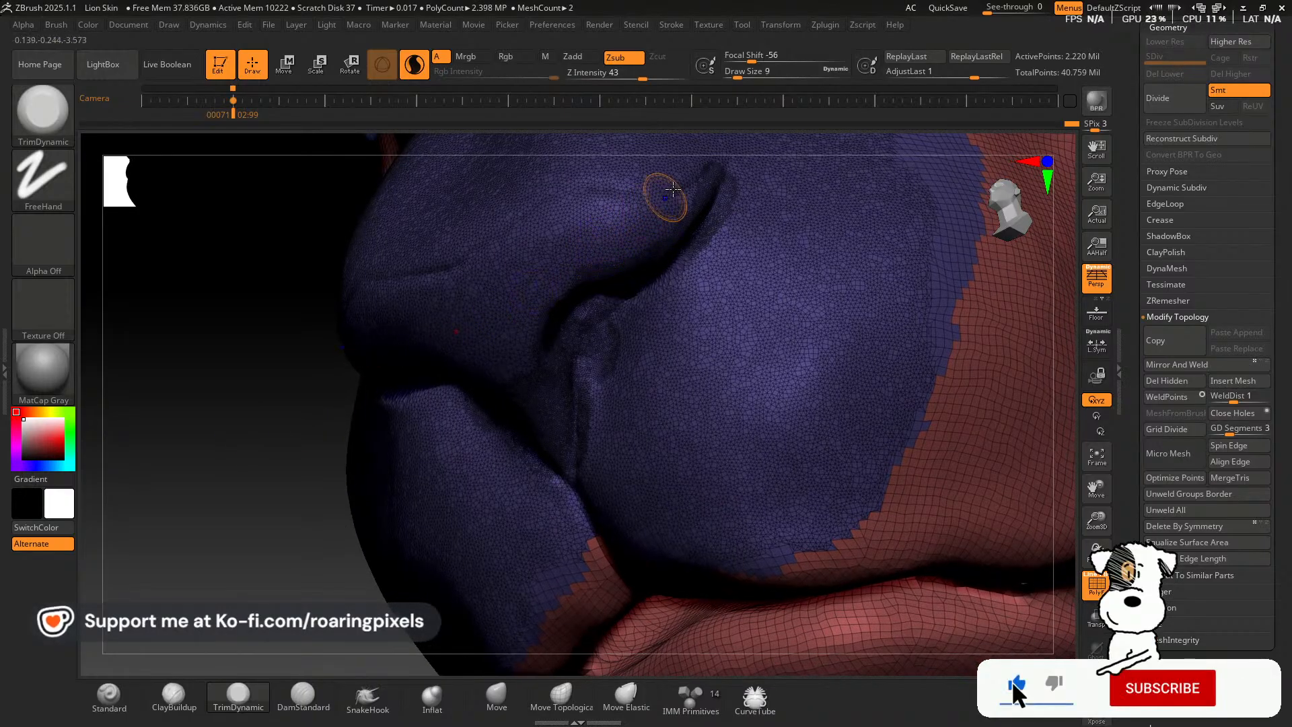
Smooth across the nose pad and along its upper crease at draw size 9 to refine the mesh there.
shift+drag(664, 197, 712, 175)
mouse_move(508, 249)
shift+mouse_down()
mouse_move(542, 222)
mouse_move(661, 192)
mouse_move(507, 235)
mouse_move(440, 270)
shift+mouse_up()
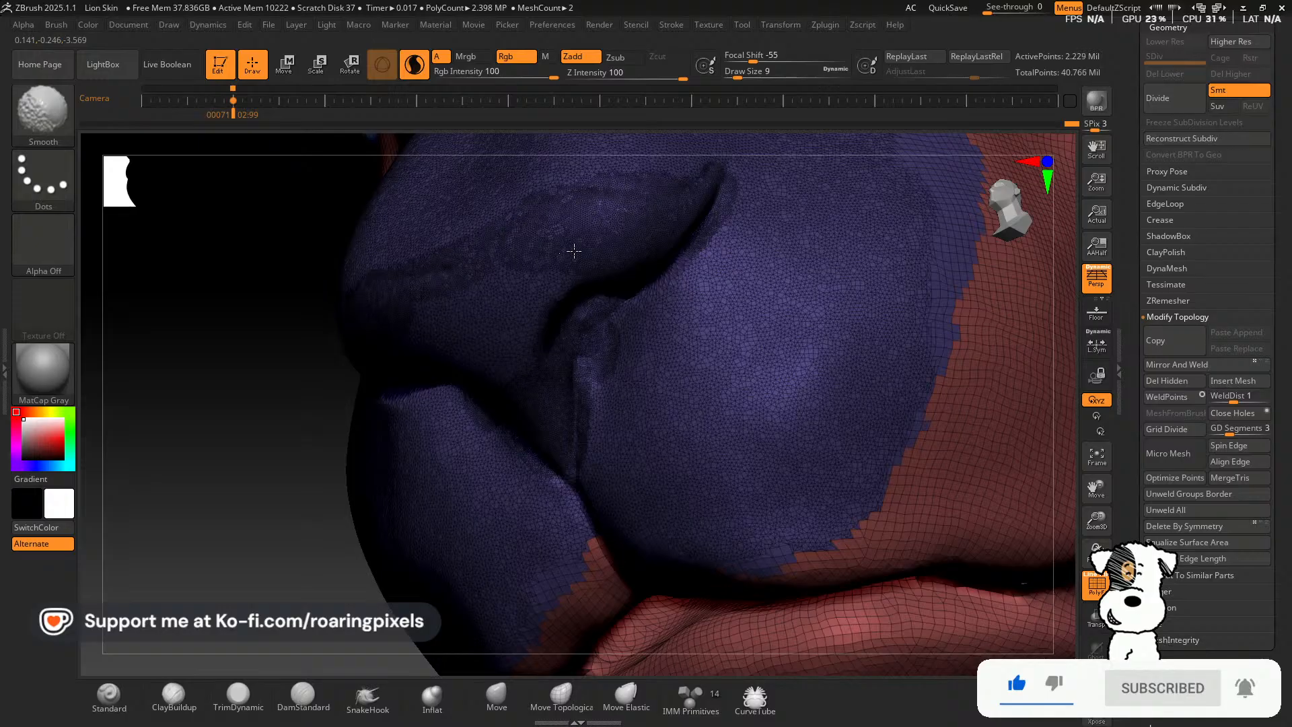
mouse_move(574, 252)
shift+mouse_down()
mouse_move(529, 284)
mouse_move(533, 328)
shift+mouse_up()
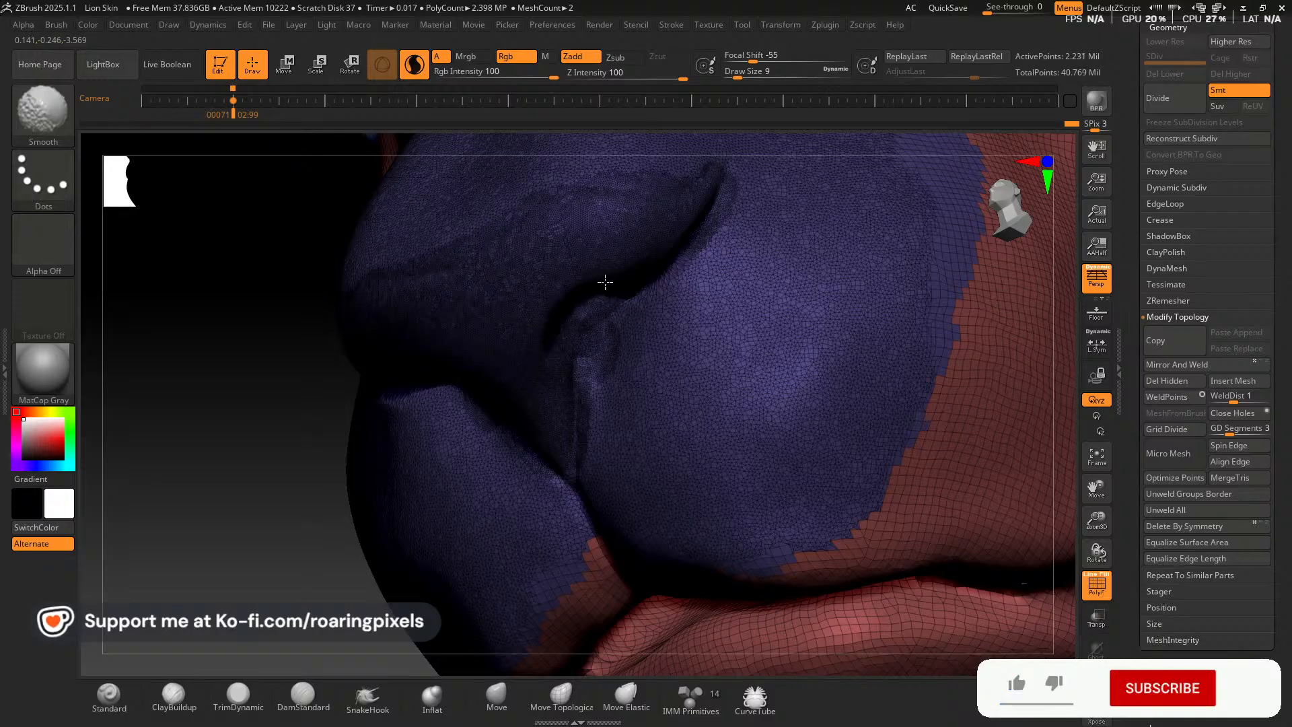
mouse_move(605, 283)
shift+mouse_down()
mouse_move(587, 366)
mouse_move(614, 313)
shift+mouse_up()
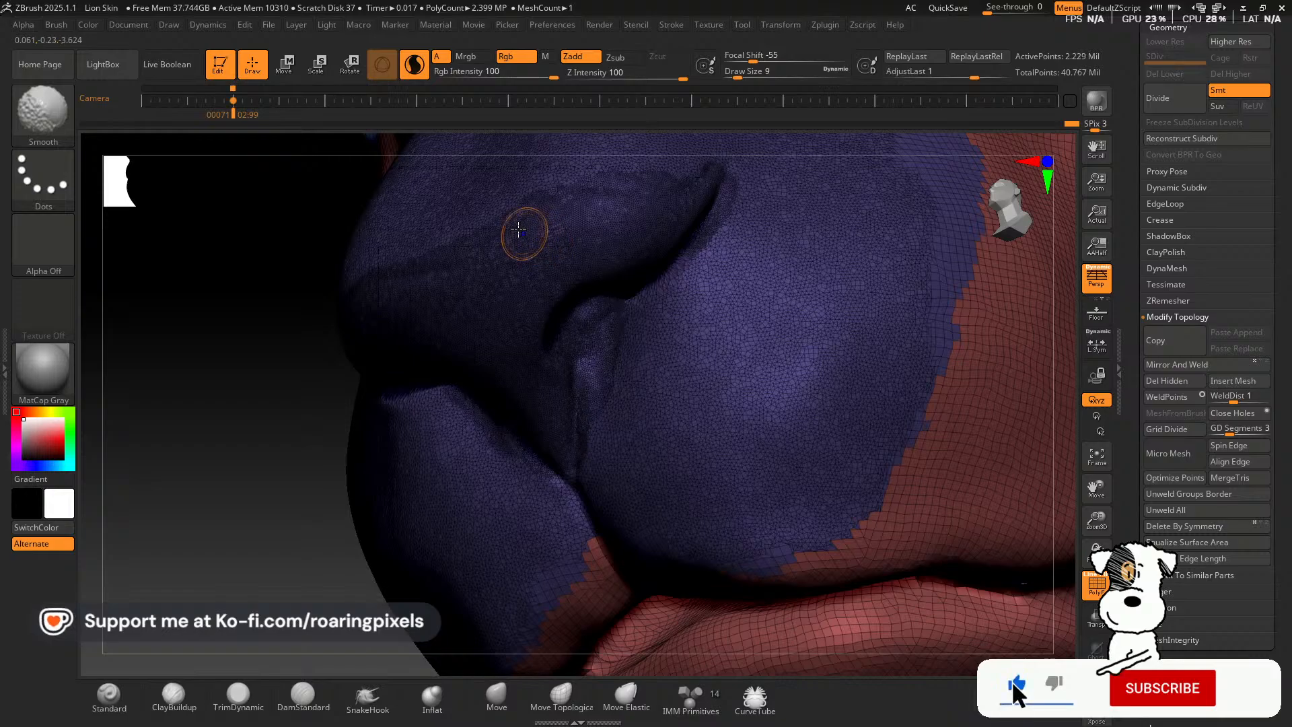
mouse_move(525, 233)
shift+mouse_down()
mouse_move(491, 225)
mouse_move(714, 165)
shift+mouse_up()
shift+drag(503, 211, 405, 248)
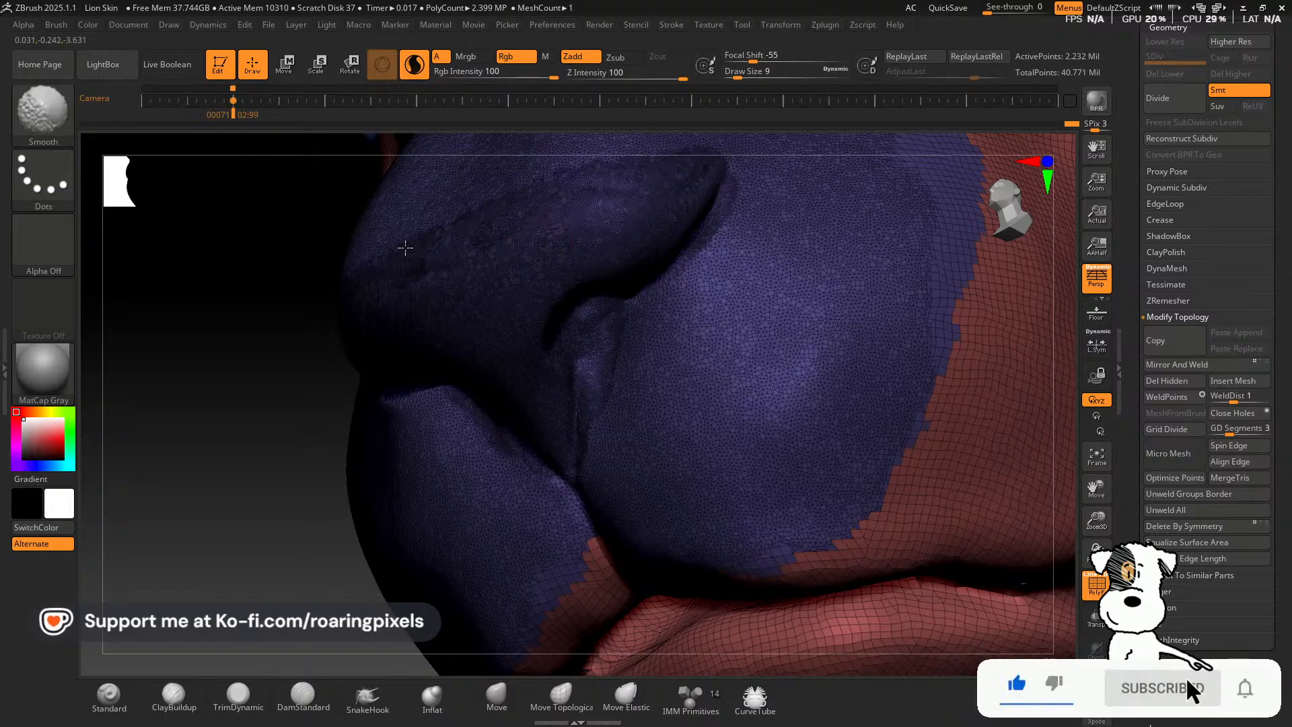
shift+drag(641, 174, 383, 283)
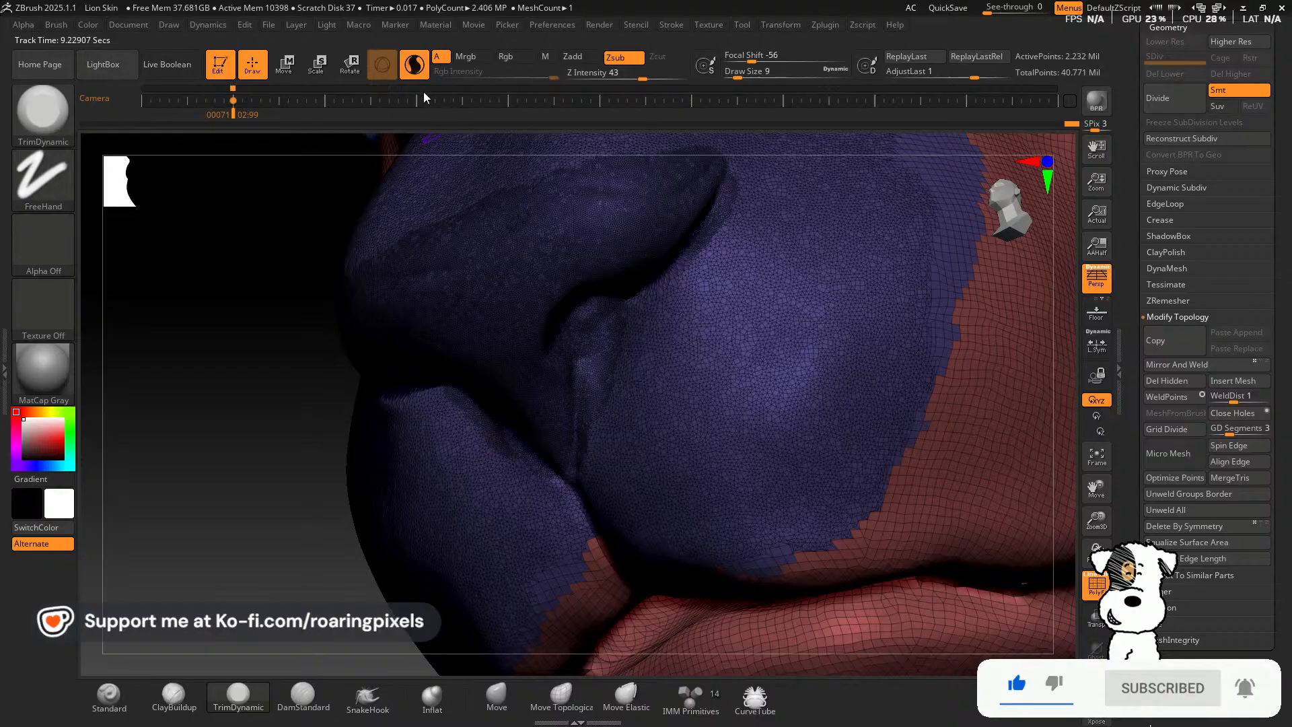
Turn off Sculptris Pro and hide the polyframe.
click(415, 63)
drag(285, 482, 334, 541)
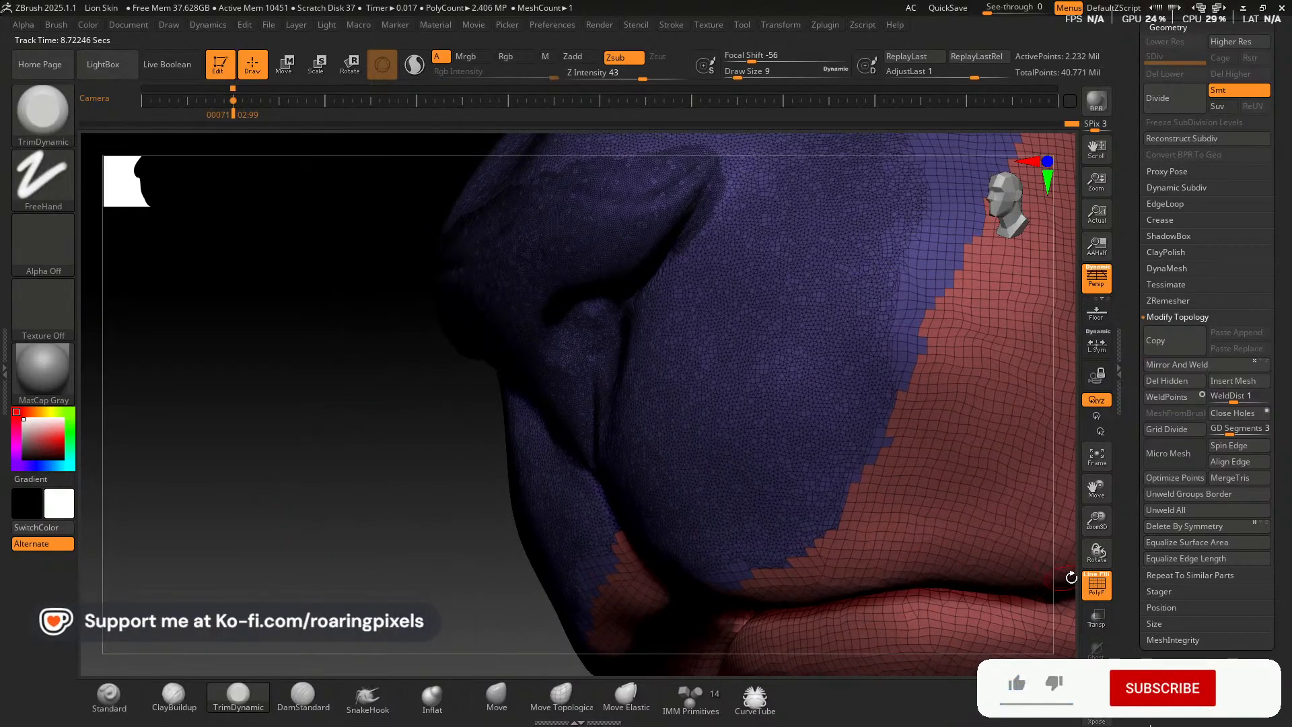
click(1096, 584)
drag(1097, 487, 1061, 596)
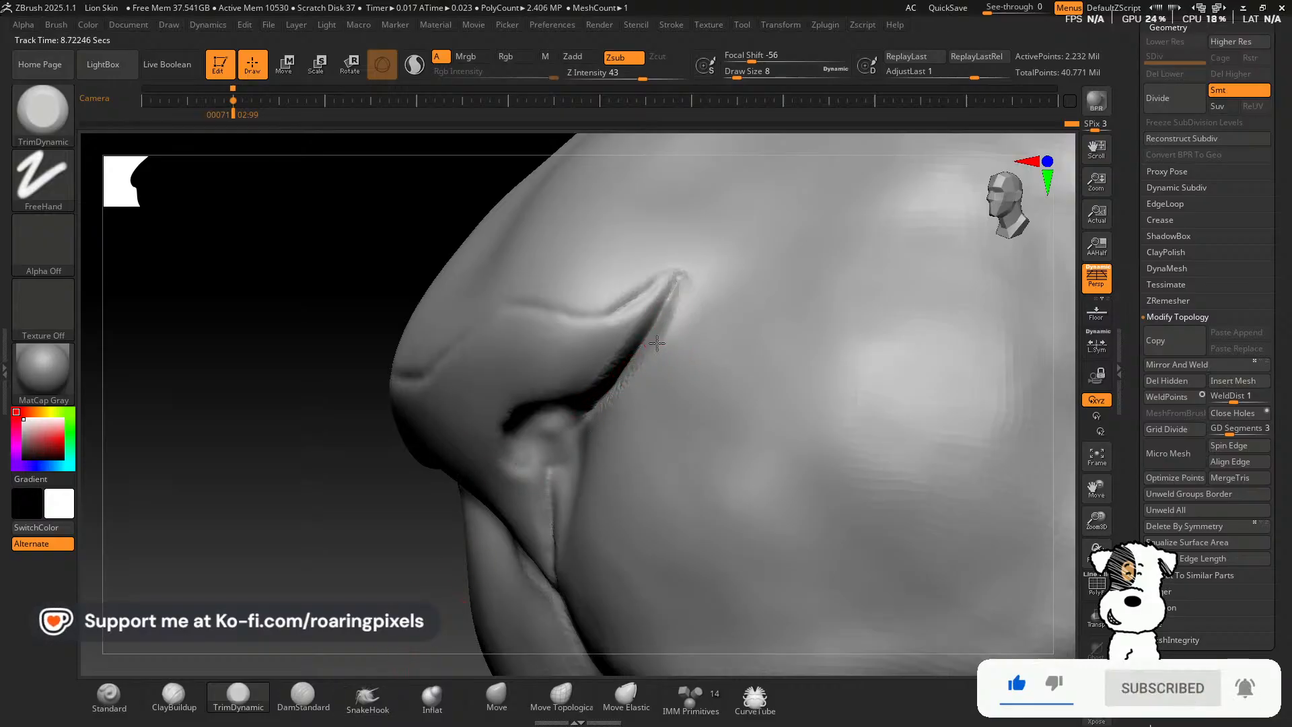
Clean up the nostril rim and the lower edge of its outer slit with smoothing and TrimDynamic at draw size 8.
key(shift)
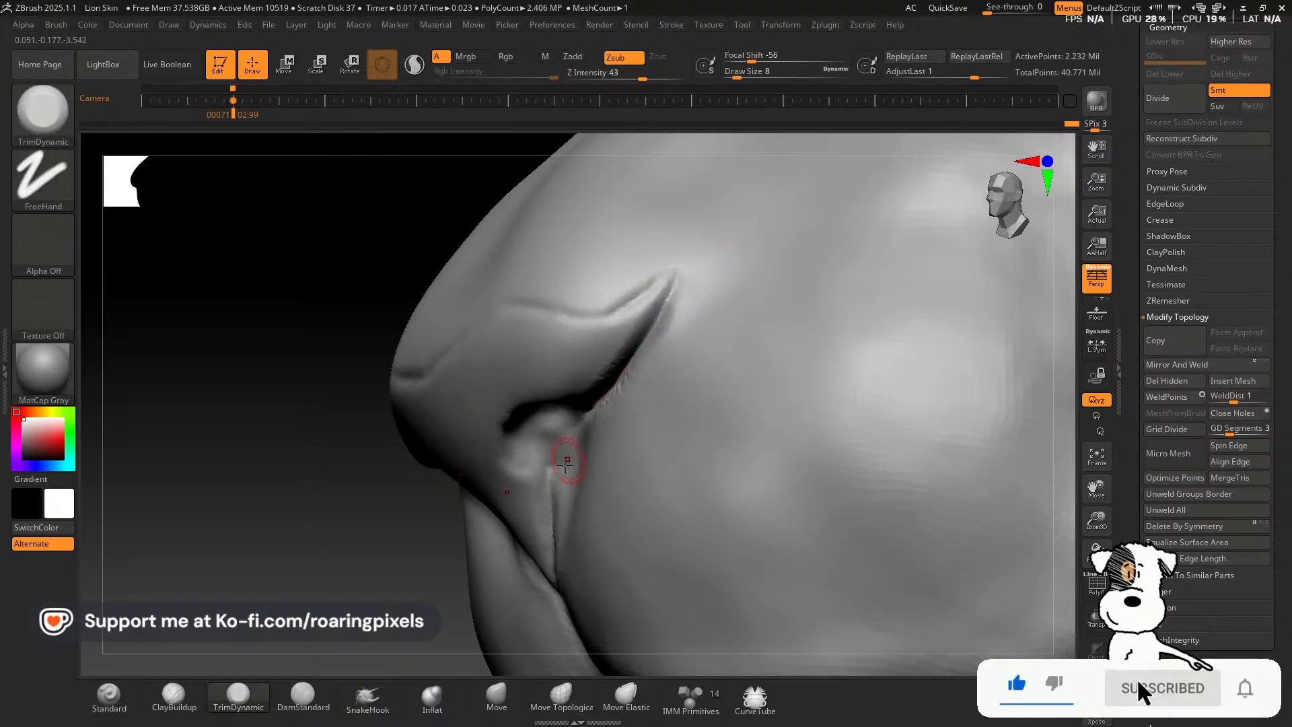
key(shift)
drag(309, 531, 317, 472)
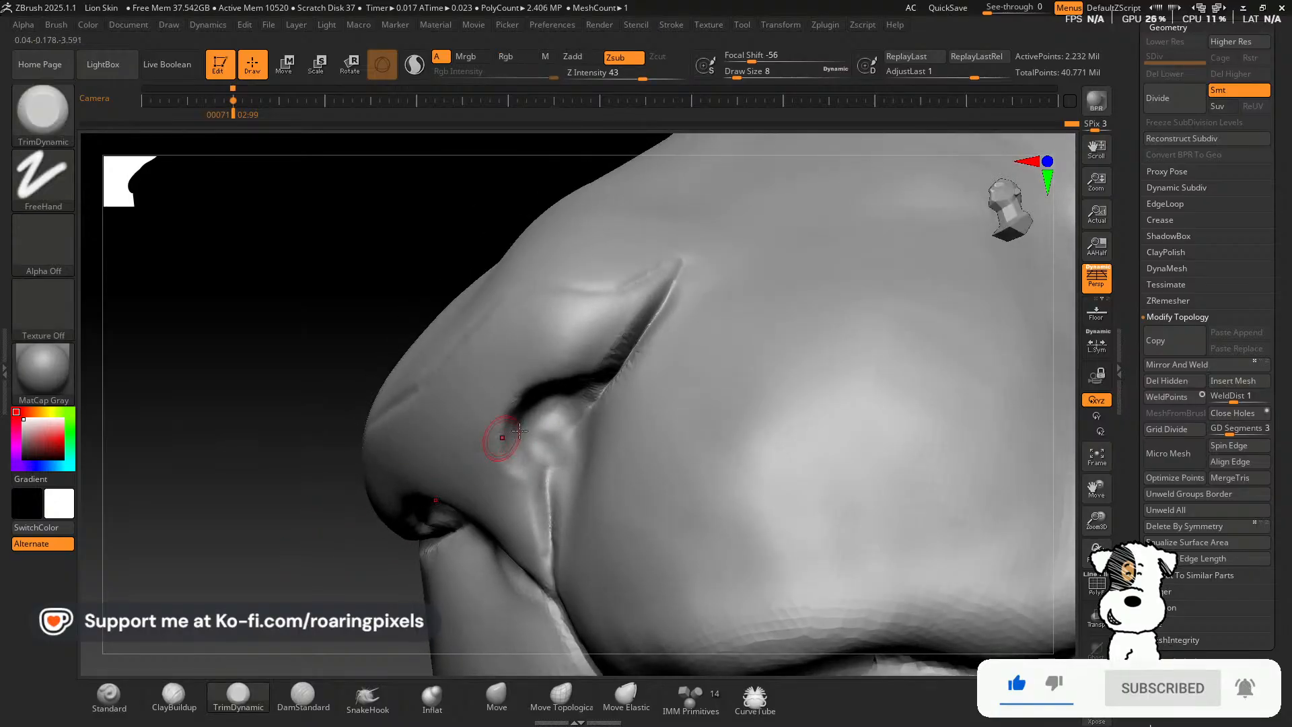
drag(279, 578, 584, 397)
mouse_move(651, 296)
mouse_down()
mouse_move(610, 344)
mouse_move(607, 372)
mouse_up()
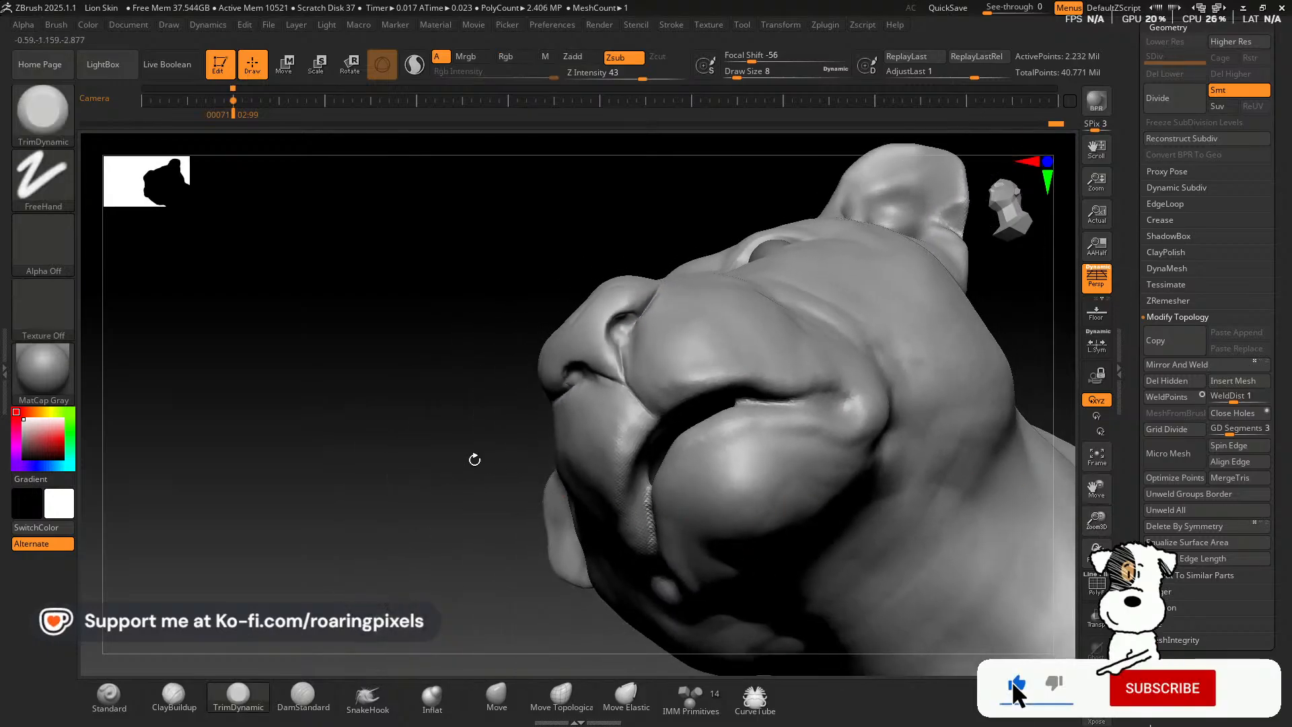
Adjust the profile of the snout's bridge below the brow with the Move brush at draw size 82.
right_drag(473, 455, 404, 458)
drag(892, 346, 857, 386)
drag(1103, 527, 1096, 565)
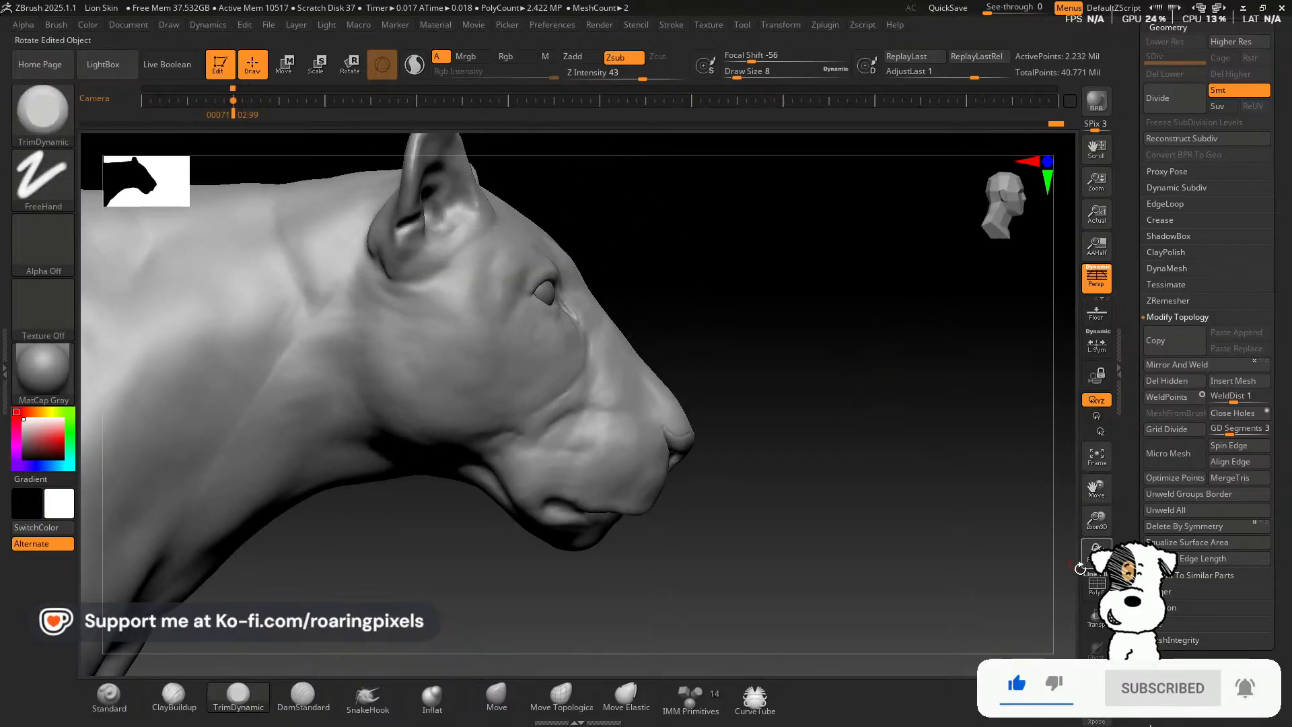
drag(845, 490, 823, 466)
mouse_move(1098, 520)
mouse_down()
mouse_move(1102, 534)
mouse_move(1062, 497)
mouse_up()
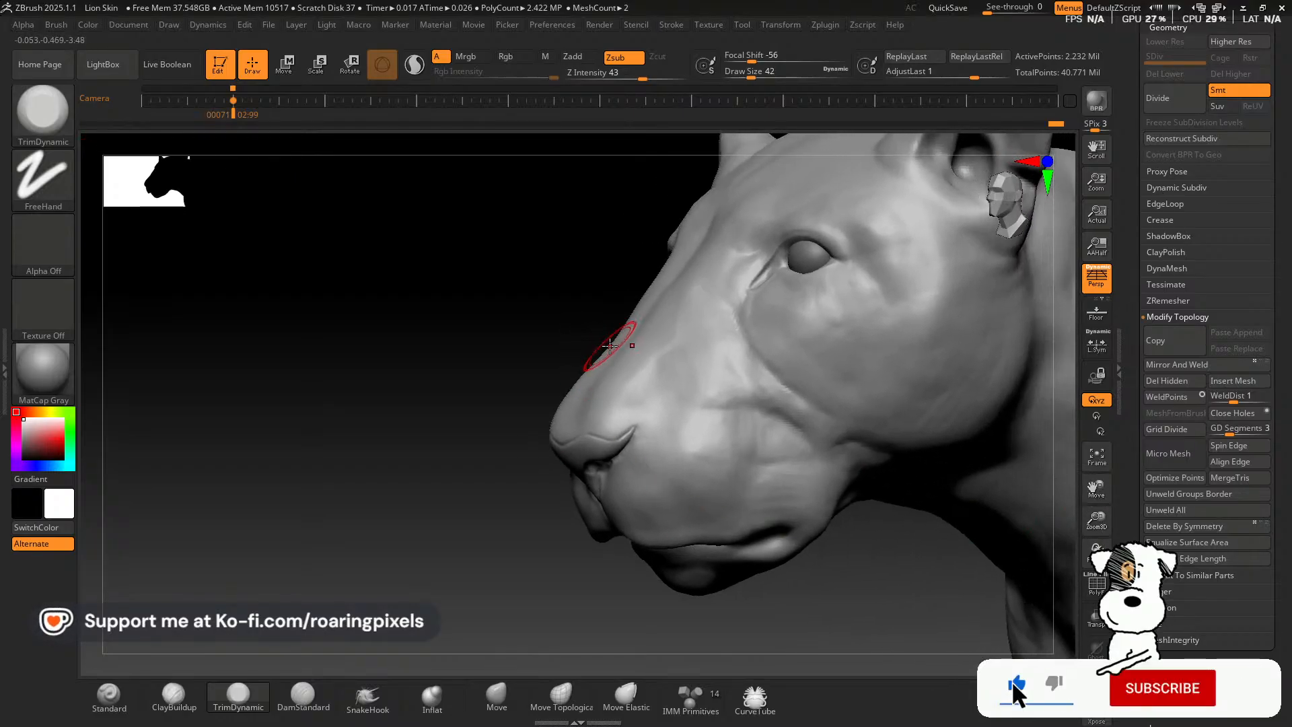
key(b)
key(m)
key(v)
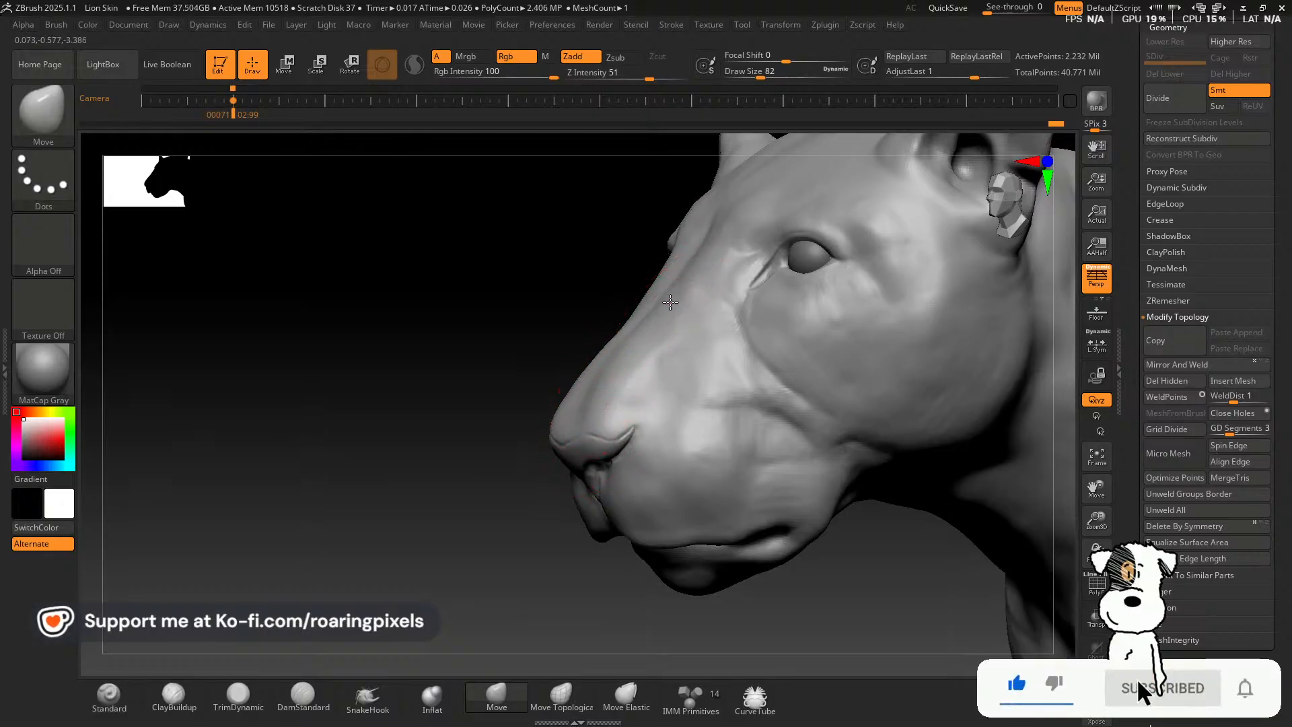
drag(560, 309, 545, 309)
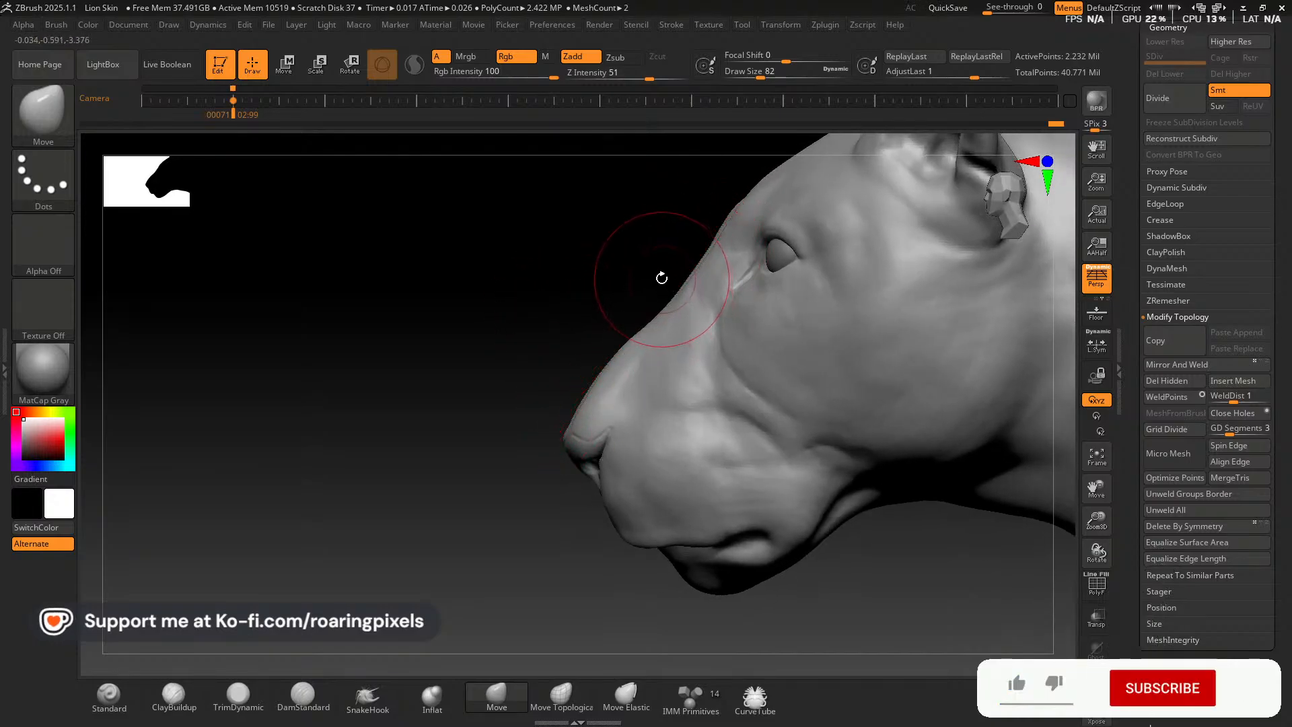
drag(616, 269, 650, 269)
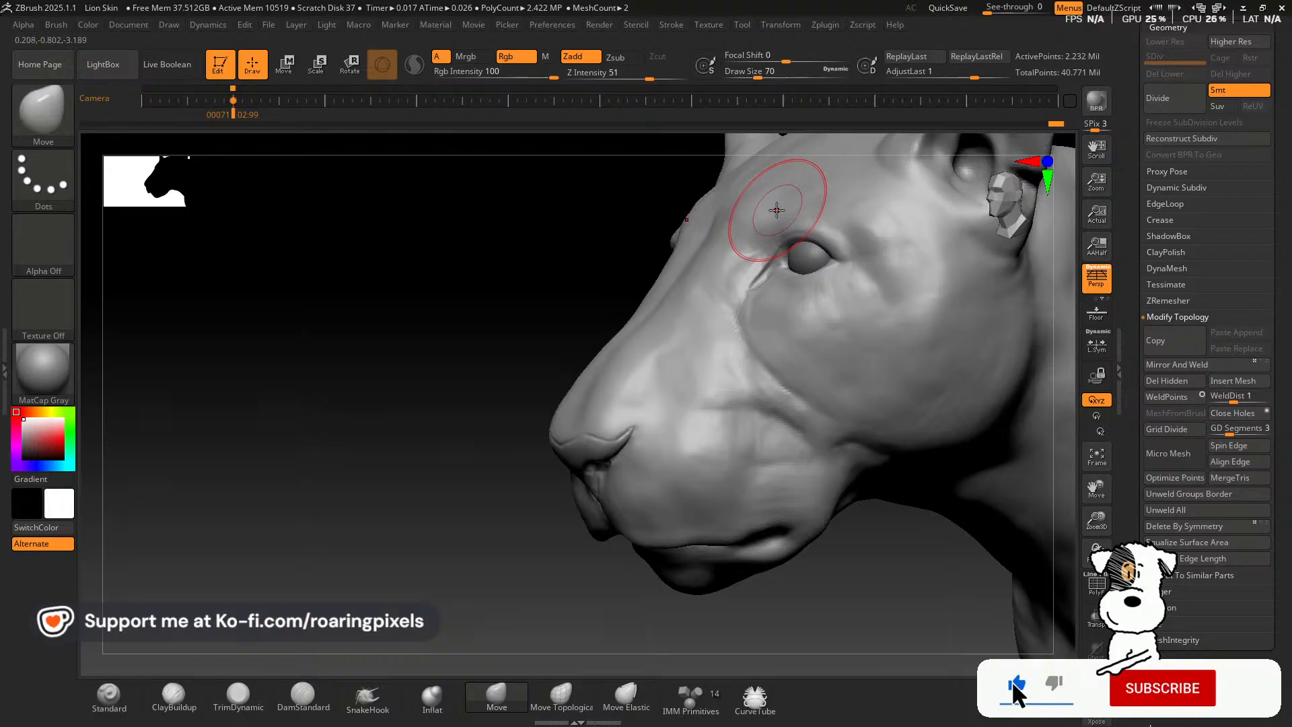
Adjust the brow's profile above the eye in side view with the Move brush at draw size 86.
mouse_move(512, 340)
mouse_down()
mouse_move(471, 345)
mouse_move(488, 351)
mouse_up()
mouse_move(1097, 519)
mouse_down()
mouse_move(1097, 495)
mouse_move(1041, 560)
mouse_up()
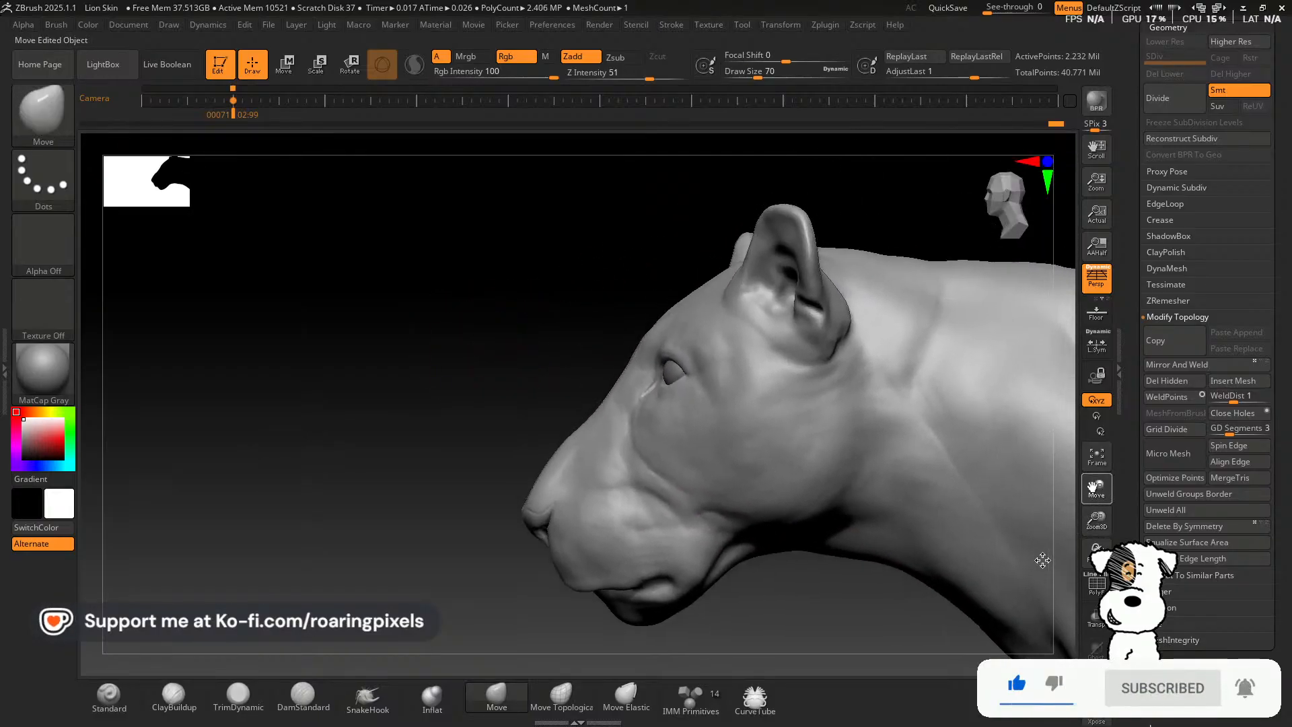
key(bracketright)
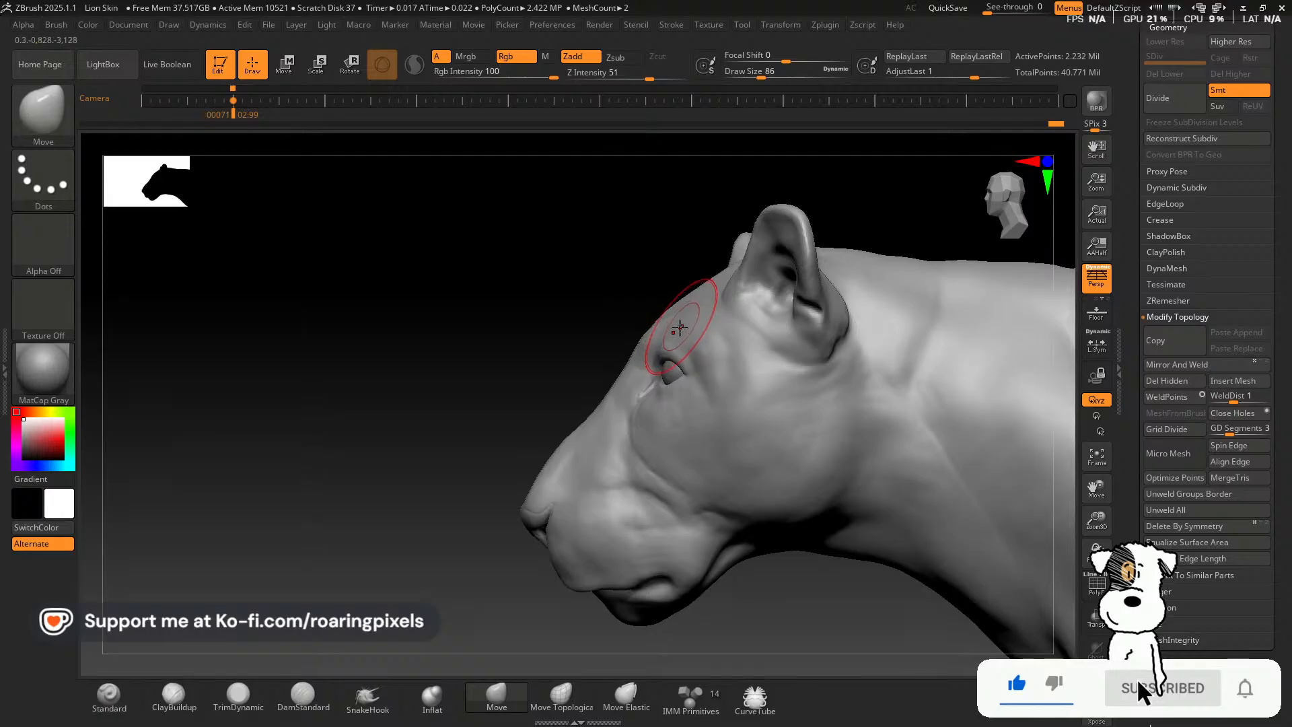
drag(672, 323, 672, 326)
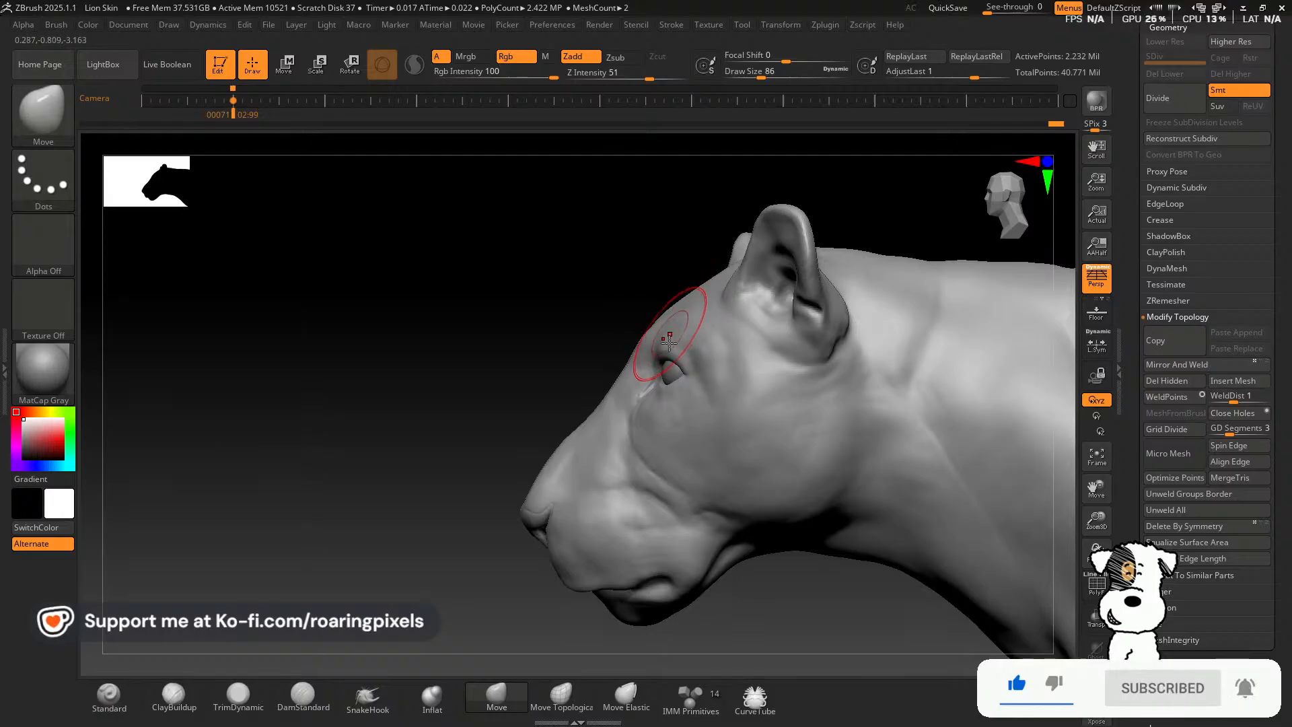
Carve a crease above the inner eye corner with DamStandard at draw size 42, and soften it with TrimDynamic at size 22.
drag(1112, 513, 1111, 457)
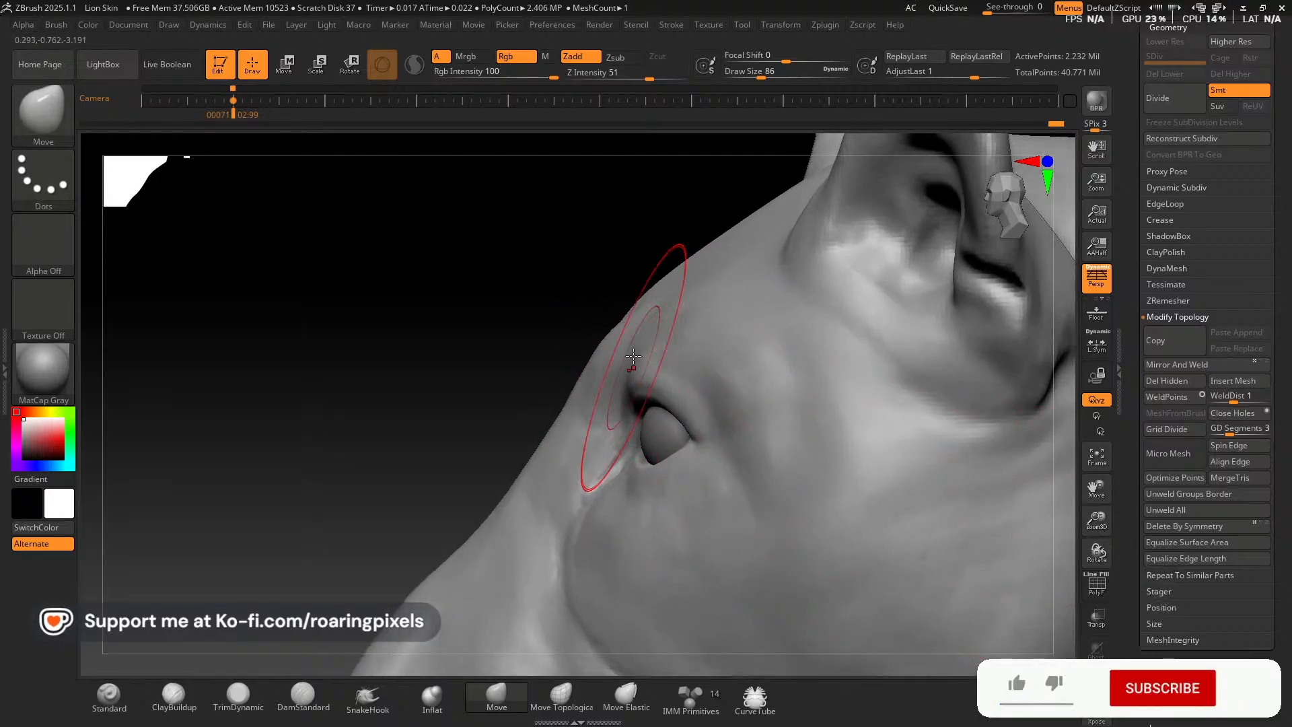
click(303, 697)
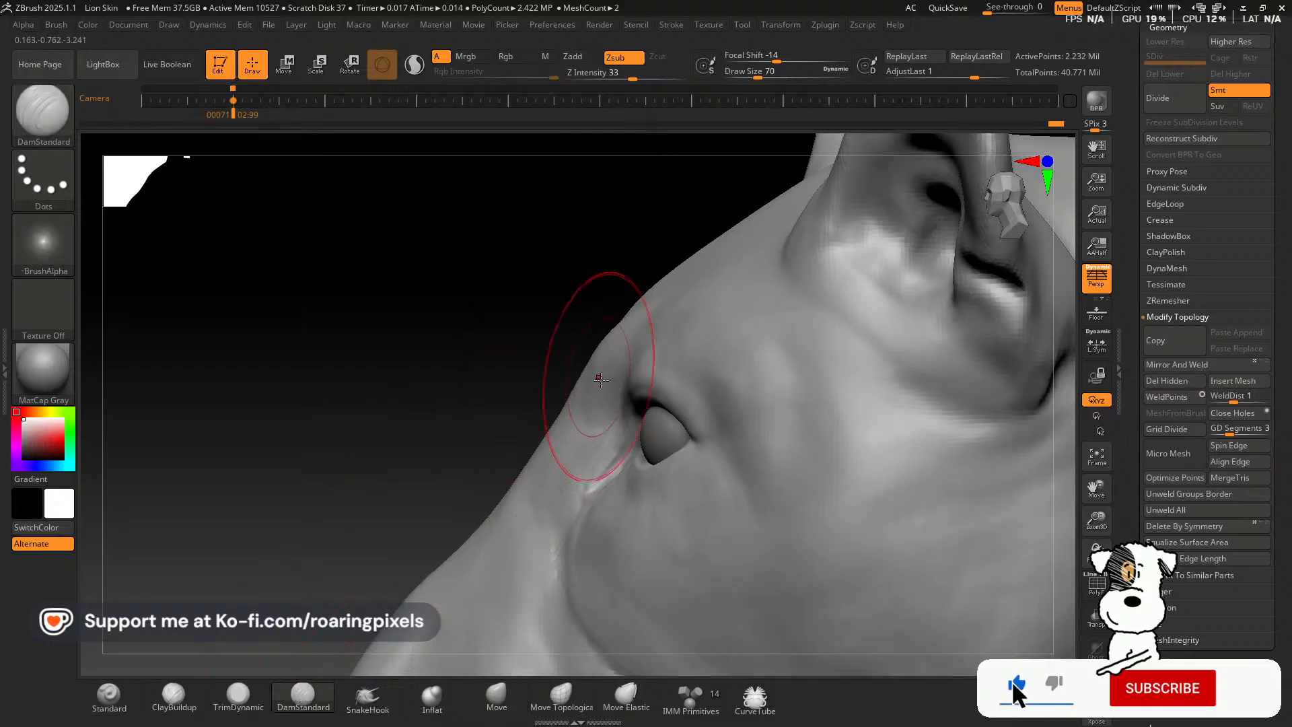
key(bracketleft)
mouse_move(624, 373)
mouse_down()
mouse_move(672, 323)
mouse_move(644, 342)
mouse_move(657, 332)
mouse_up()
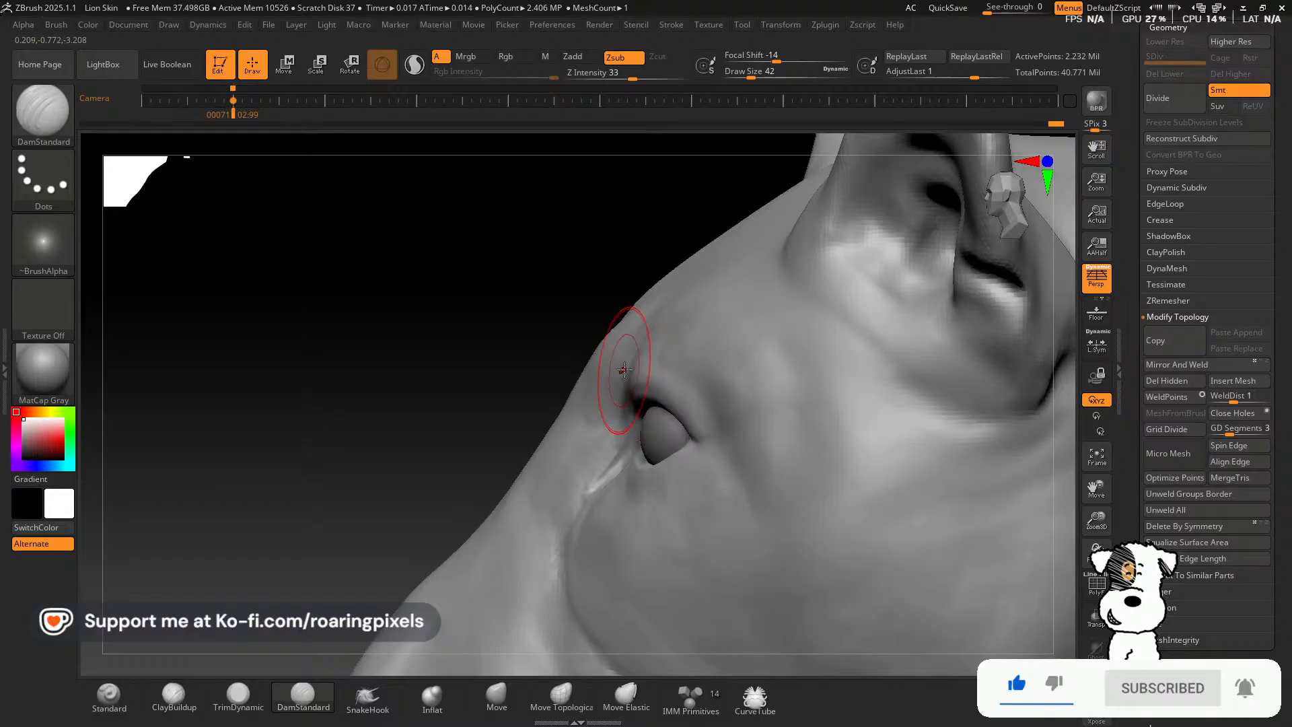
drag(363, 330, 474, 340)
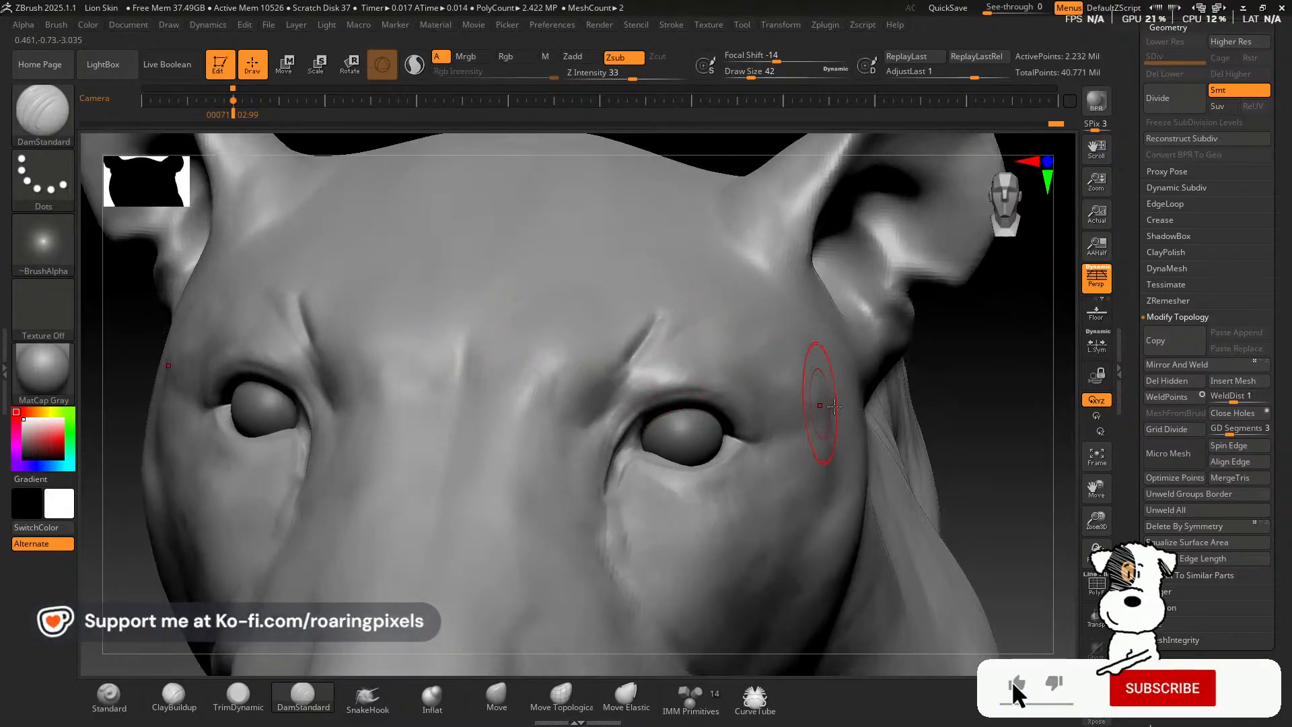
drag(973, 402, 842, 478)
click(250, 697)
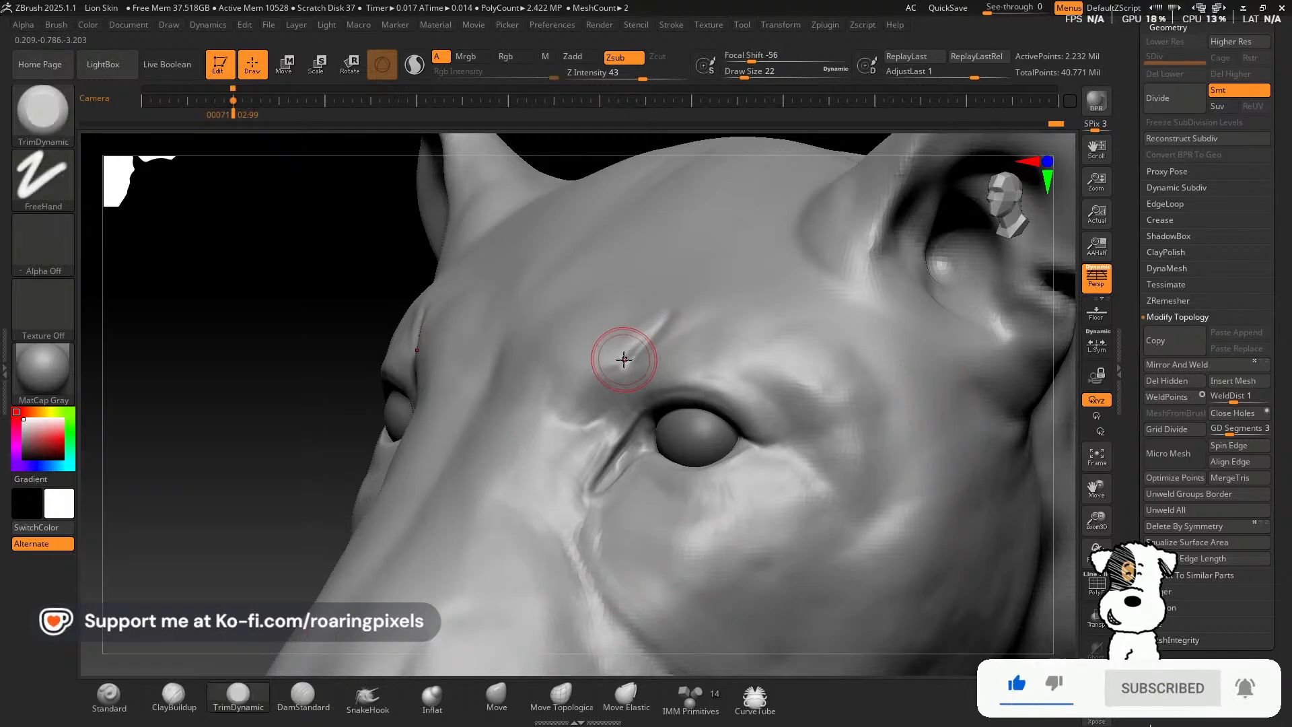
mouse_move(607, 369)
mouse_down()
mouse_move(655, 309)
mouse_move(629, 340)
mouse_move(694, 295)
mouse_move(636, 353)
mouse_up()
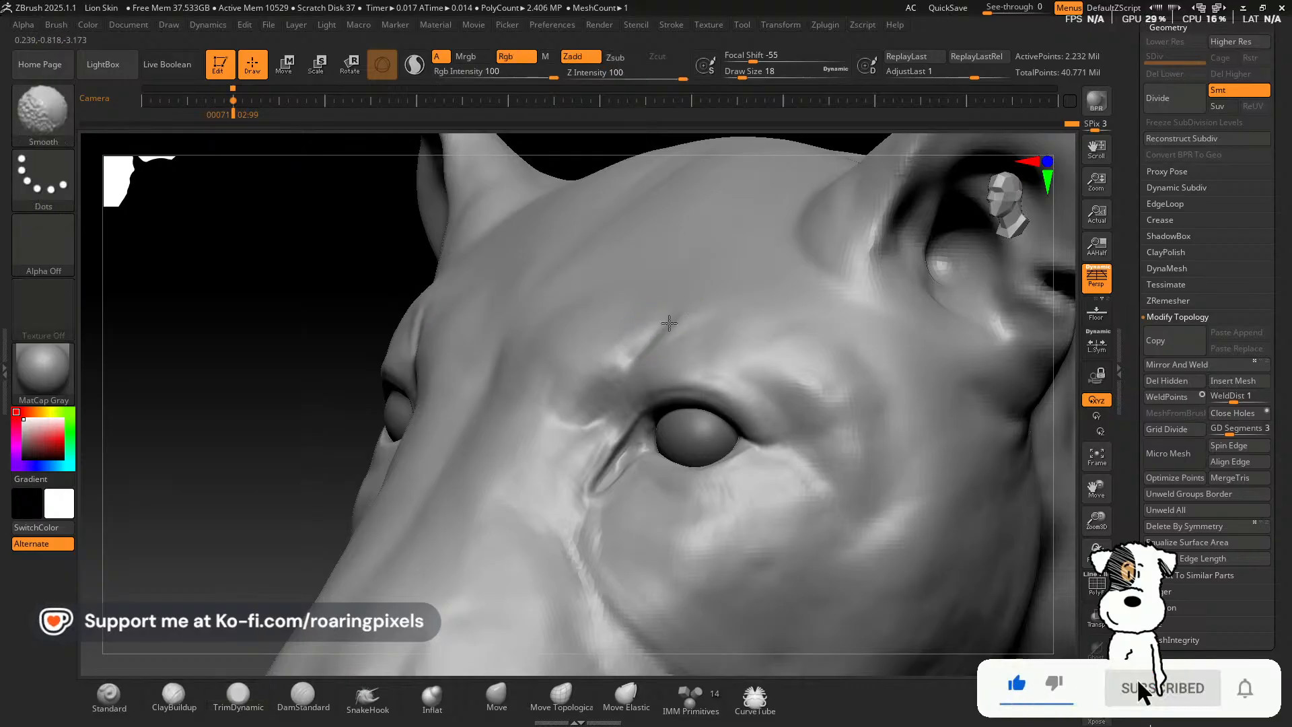
Mask the brow patch above the eye at draw size 30 and invert the mask.
mouse_move(377, 390)
mouse_down()
mouse_move(236, 332)
mouse_move(297, 326)
mouse_move(266, 342)
mouse_up()
key(bracketright)
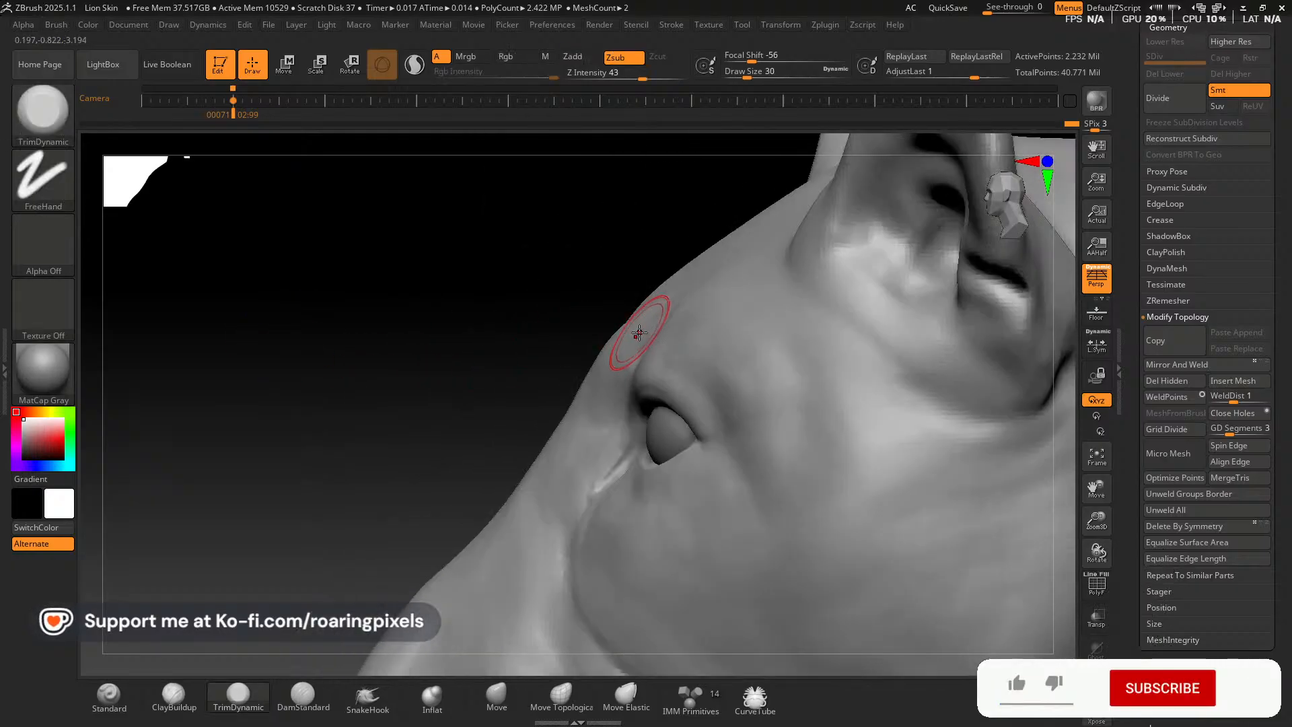
key(ctrl)
ctrl+drag(640, 341, 610, 347)
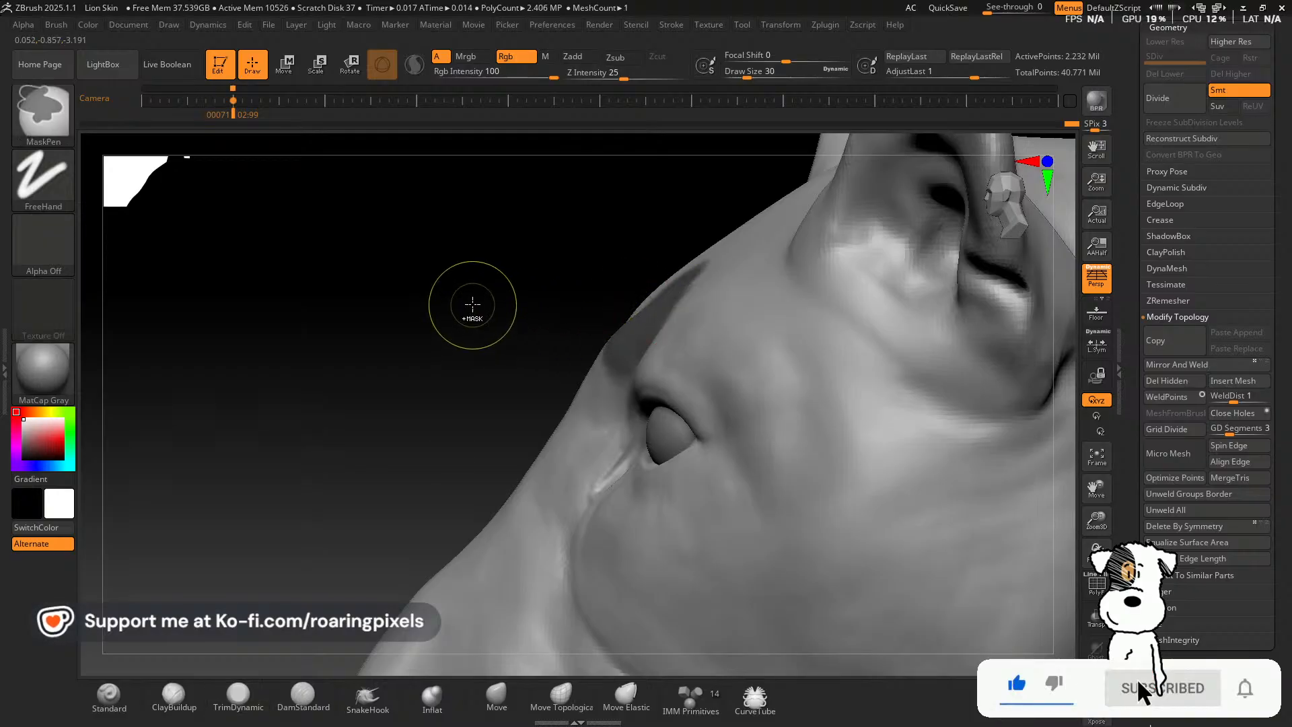
ctrl+click(475, 302)
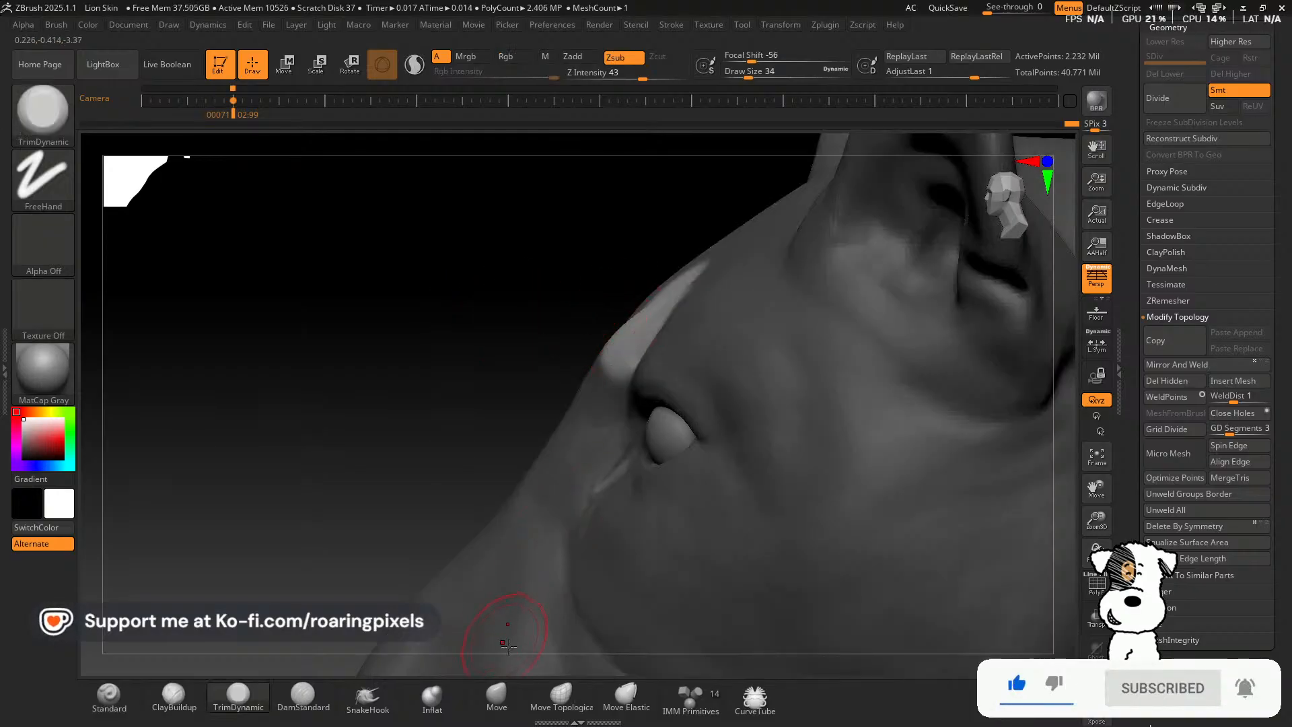
Reshape the unmasked brow patch with the Move brush at draw size 58, and clear the mask.
click(496, 695)
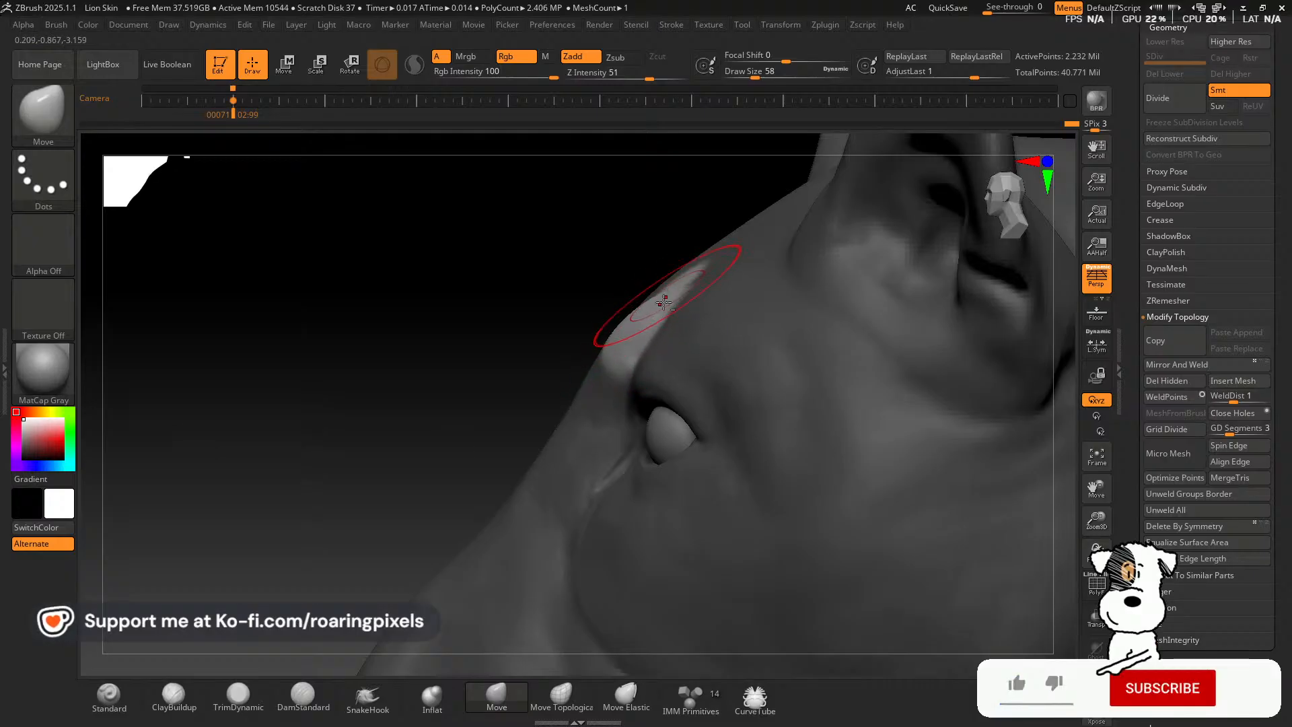
drag(523, 292, 596, 291)
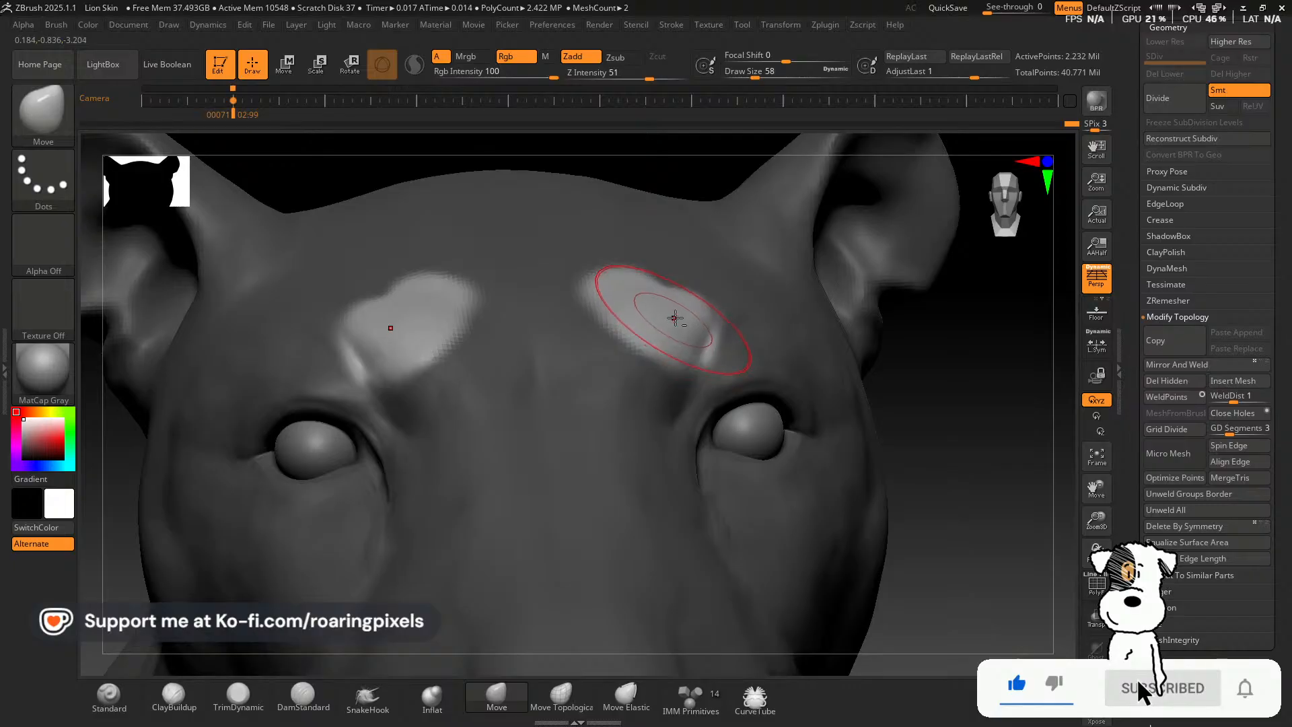
key(ctrl)
ctrl+drag(983, 418, 890, 360)
Flatten the top and upper edge of the brow bump with TrimDynamic at draw sizes 38 and 30.
drag(164, 338, 240, 427)
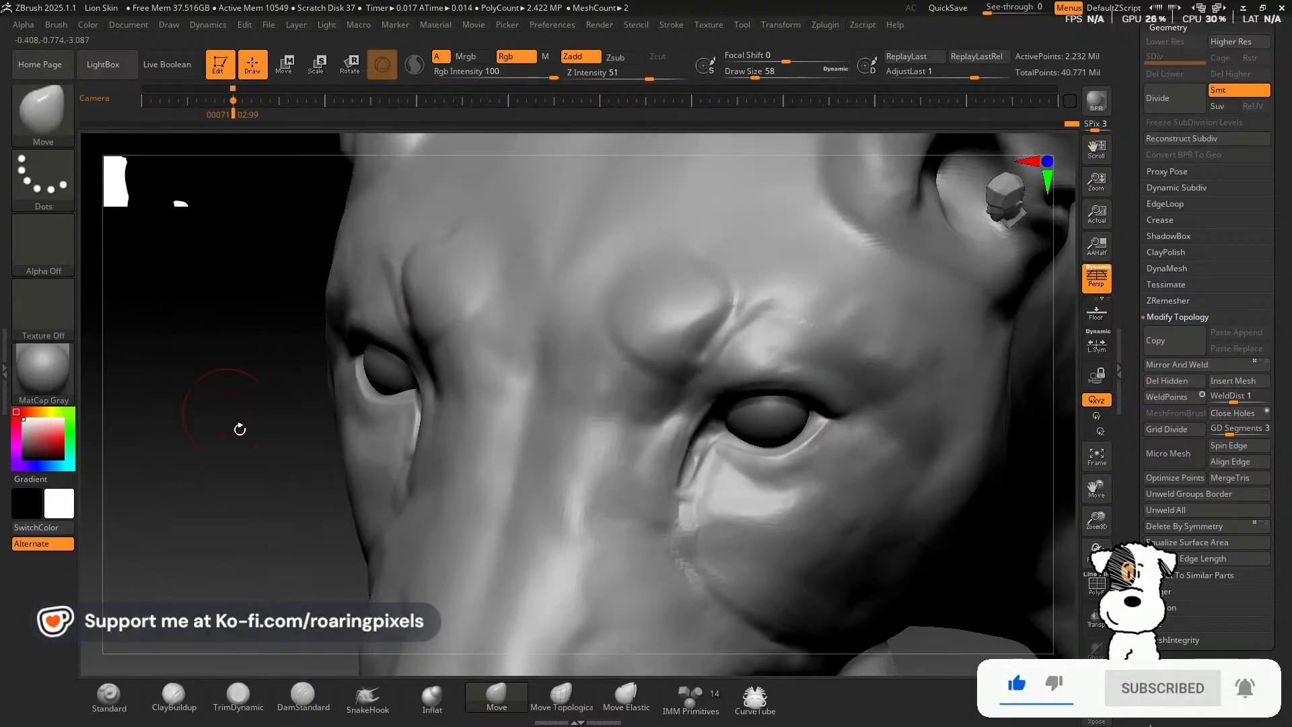
click(238, 693)
key(bracketleft)
key(bracketleft)
key(bracketleft)
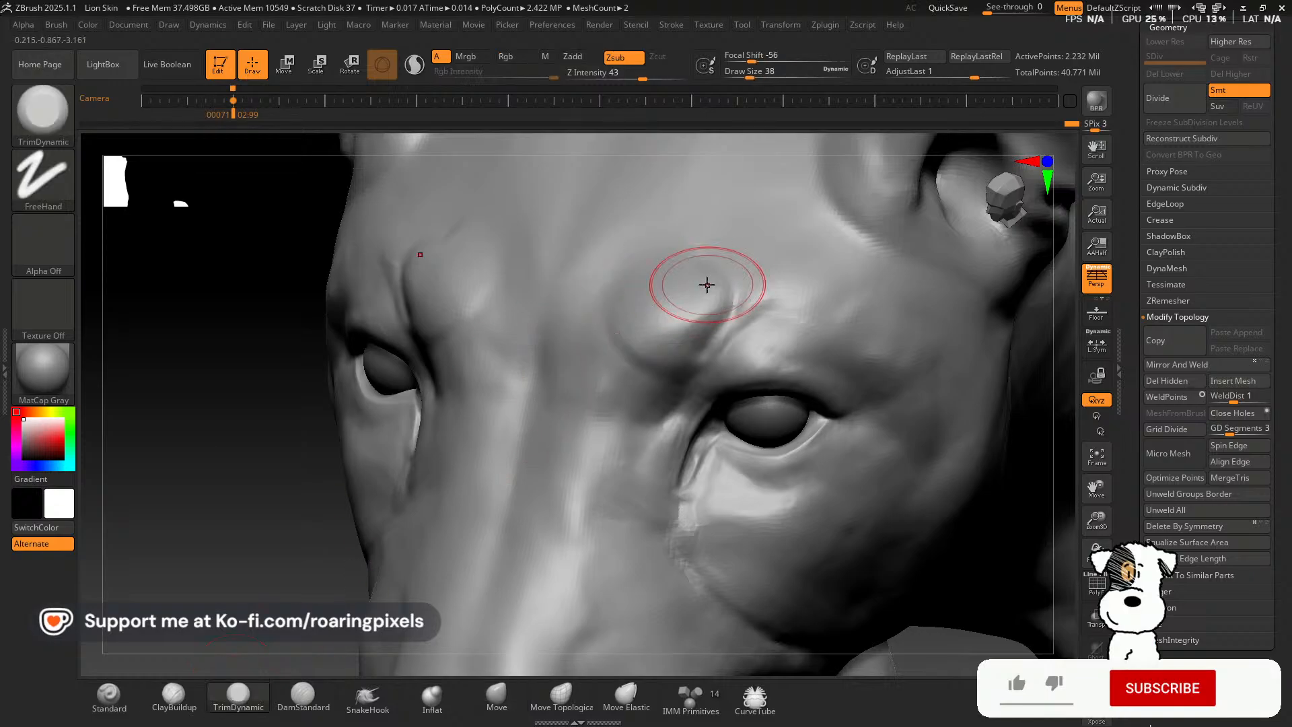
drag(707, 284, 707, 269)
drag(707, 269, 684, 262)
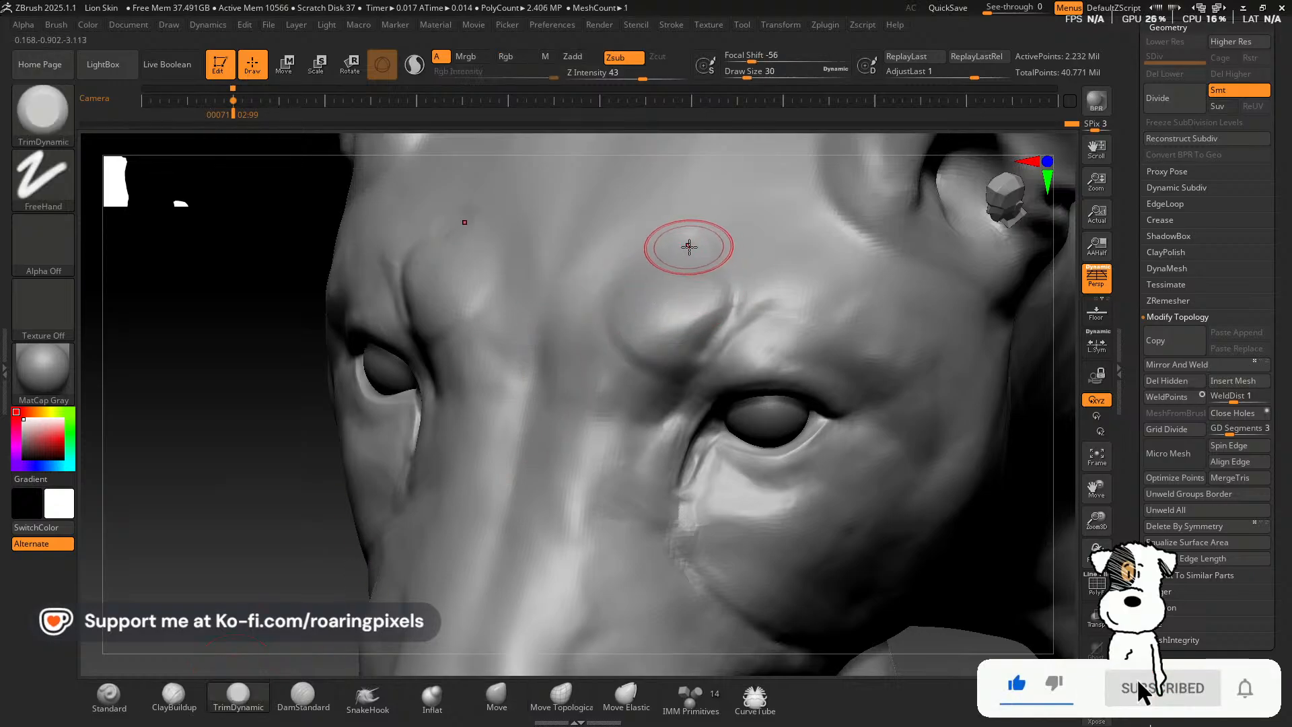
Blend the brow bump and its crease into the forehead with ClayBuildup at intensity 4 and draw sizes 22 to 26.
click(174, 695)
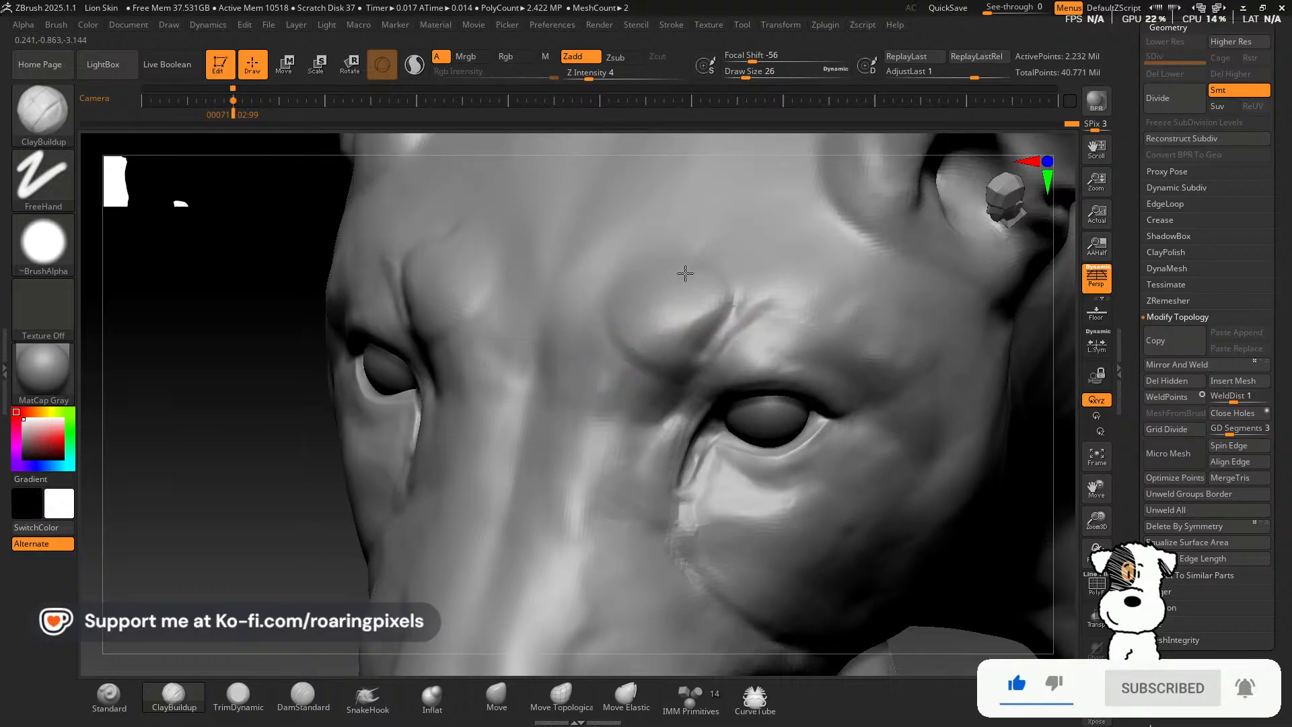
mouse_move(673, 240)
mouse_down()
mouse_move(647, 274)
mouse_move(681, 328)
mouse_move(753, 300)
mouse_move(717, 349)
mouse_up()
key([)
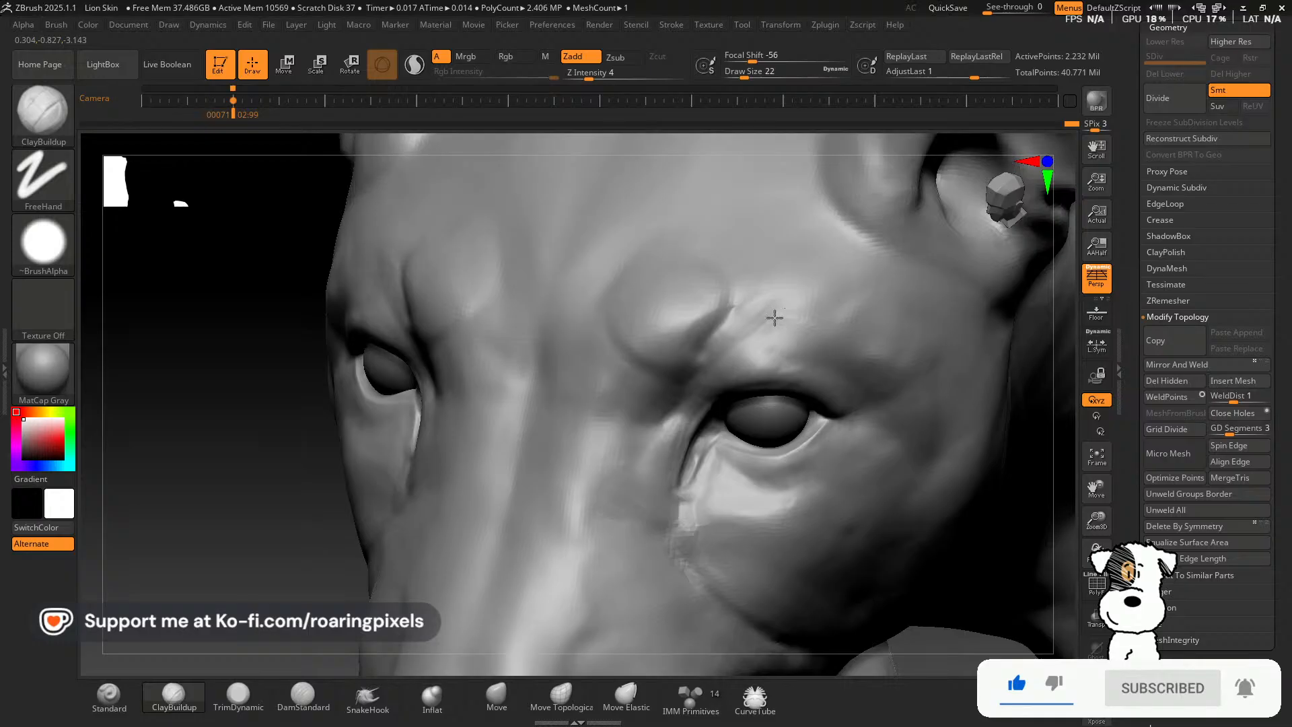
drag(230, 509, 268, 482)
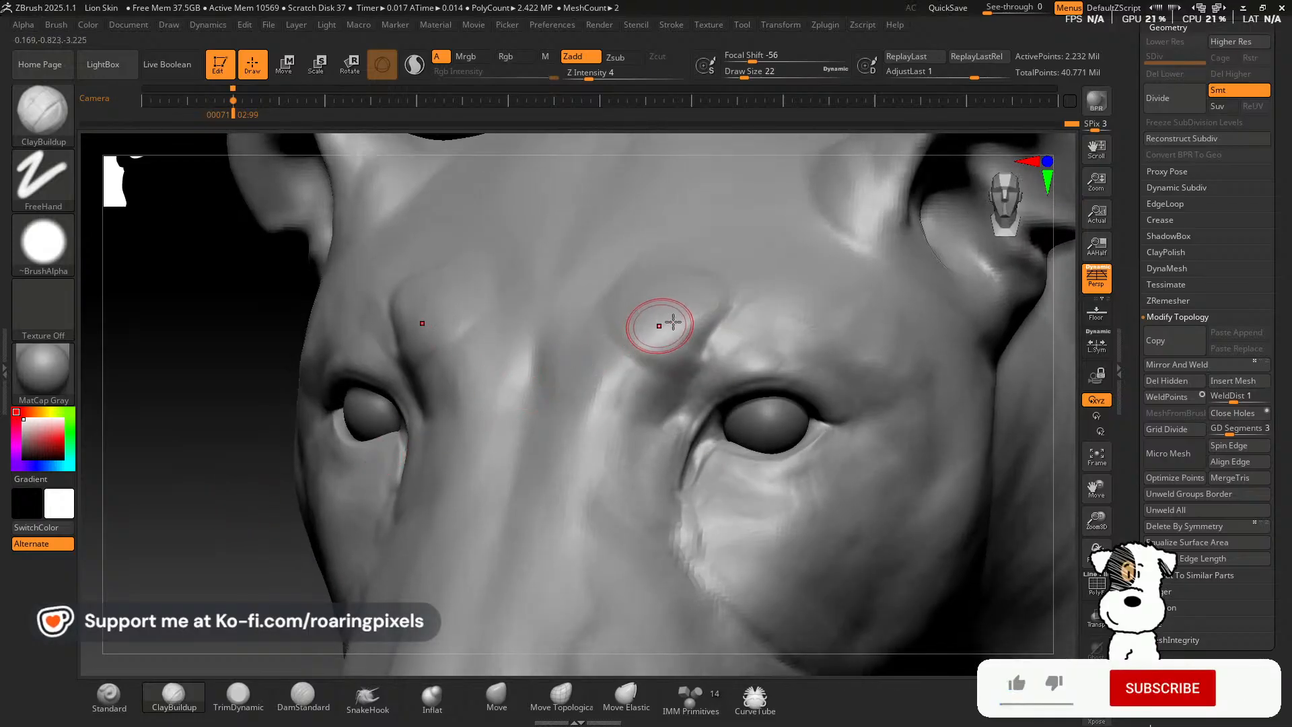
mouse_move(685, 330)
mouse_down()
mouse_move(712, 296)
mouse_move(725, 308)
mouse_move(695, 263)
mouse_move(705, 275)
mouse_up()
mouse_move(616, 326)
mouse_down()
mouse_move(607, 323)
mouse_move(632, 341)
mouse_move(633, 362)
mouse_up()
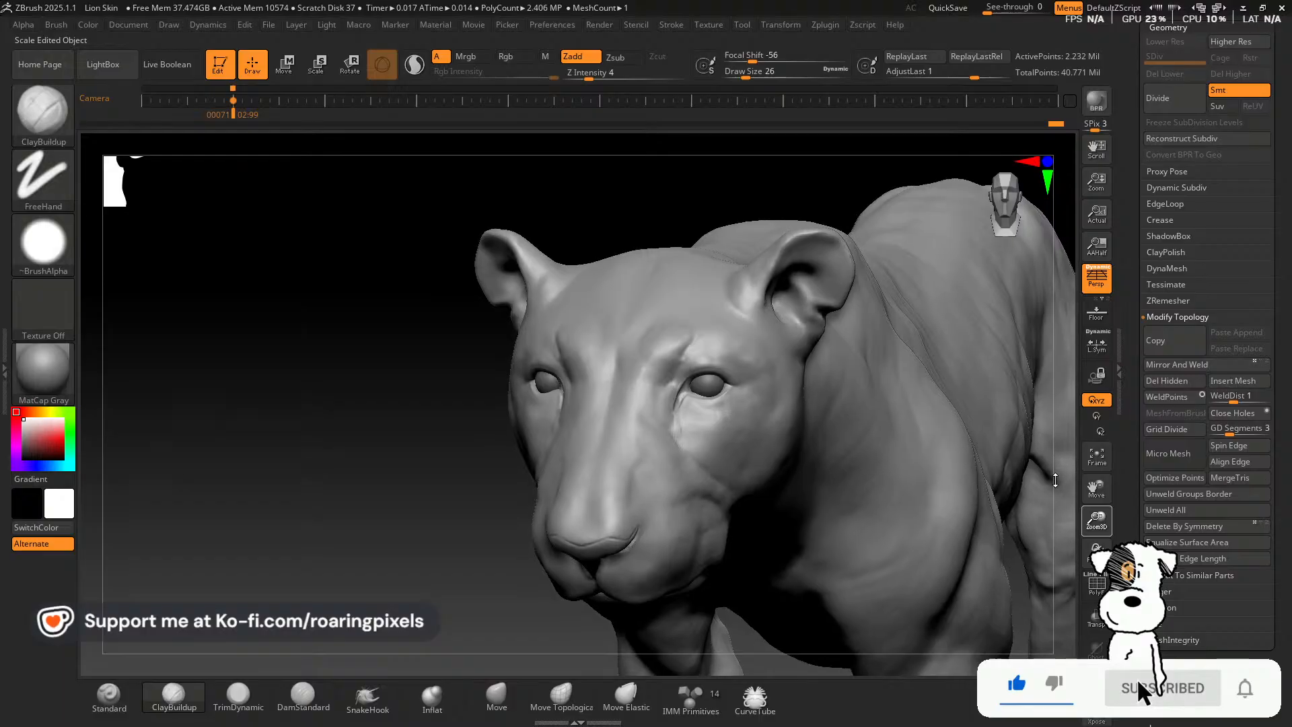
Build up the forehead beside the inner brow with ClayBuildup at intensity 4 and draw size 38.
drag(882, 515, 347, 539)
mouse_move(1097, 519)
mouse_down()
mouse_move(1097, 585)
mouse_move(1097, 573)
mouse_up()
mouse_move(600, 317)
mouse_down()
mouse_move(645, 278)
mouse_move(619, 306)
mouse_up()
drag(629, 293, 606, 323)
drag(638, 277, 599, 333)
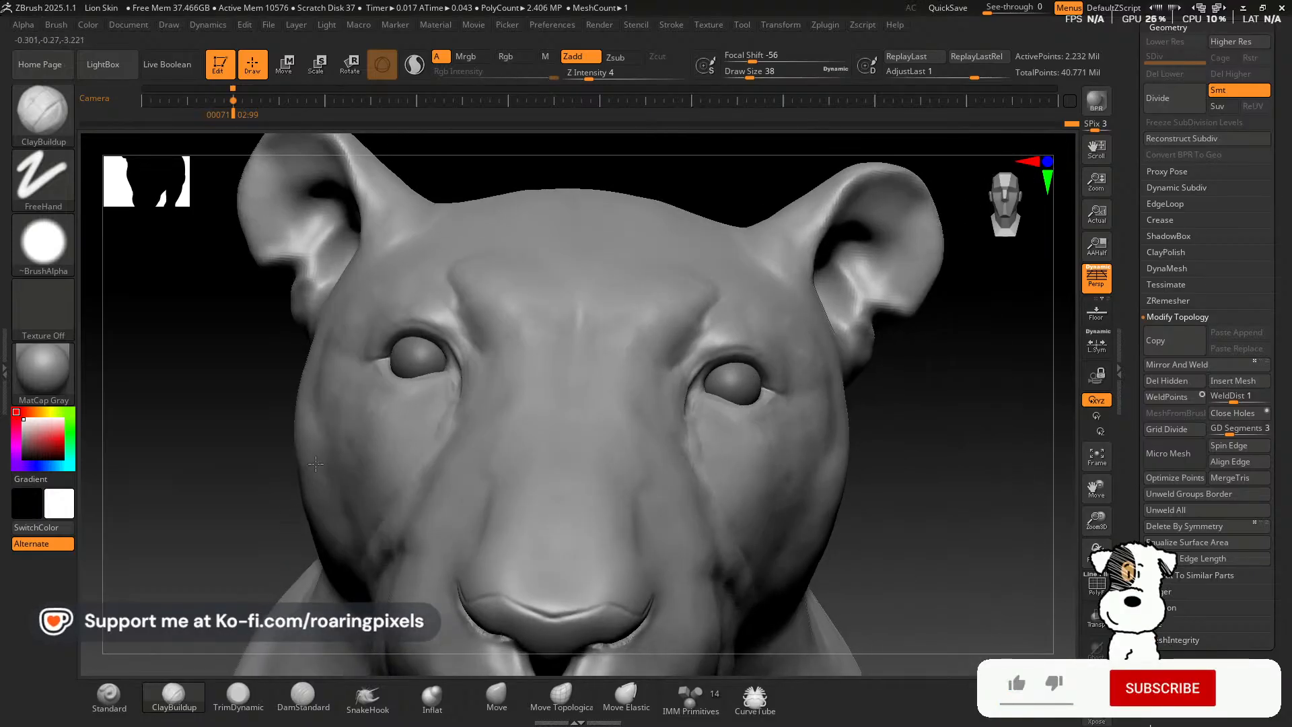
Flatten the inner brow and its crease with TrimDynamic at draw size 26, and smooth them at draw size 18.
drag(269, 472, 664, 533)
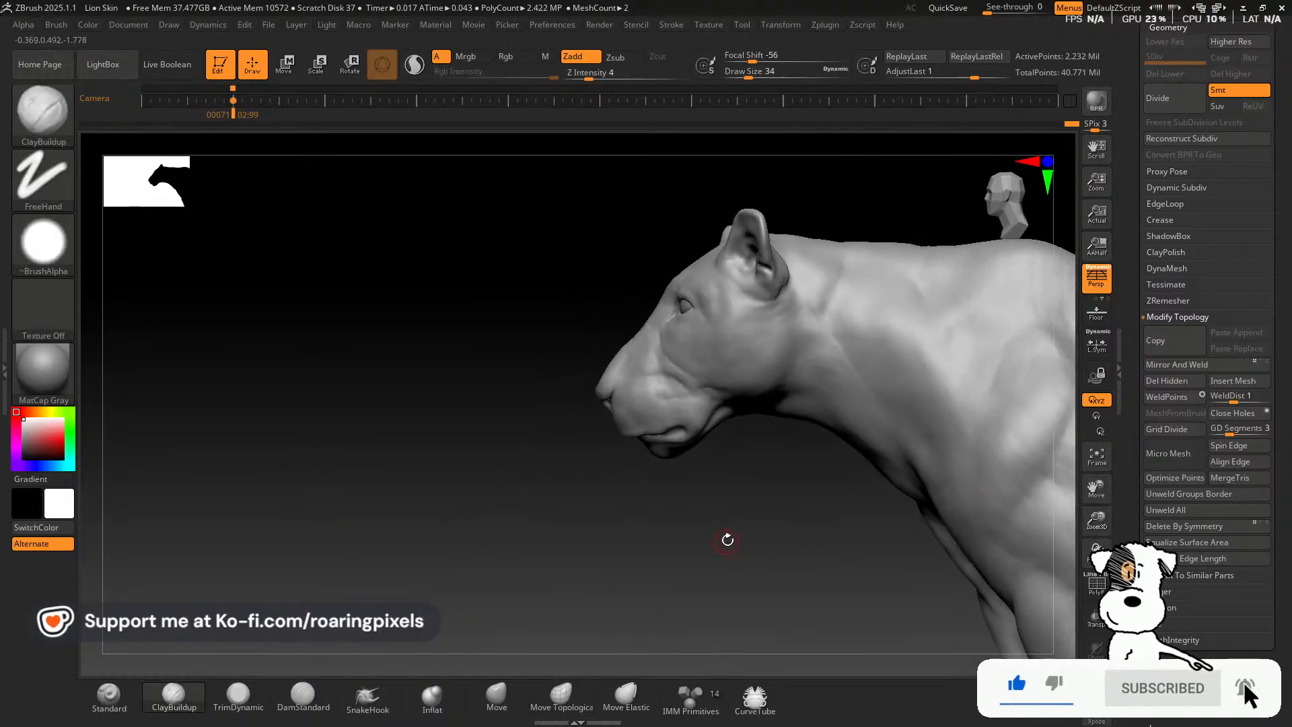
drag(559, 522, 591, 521)
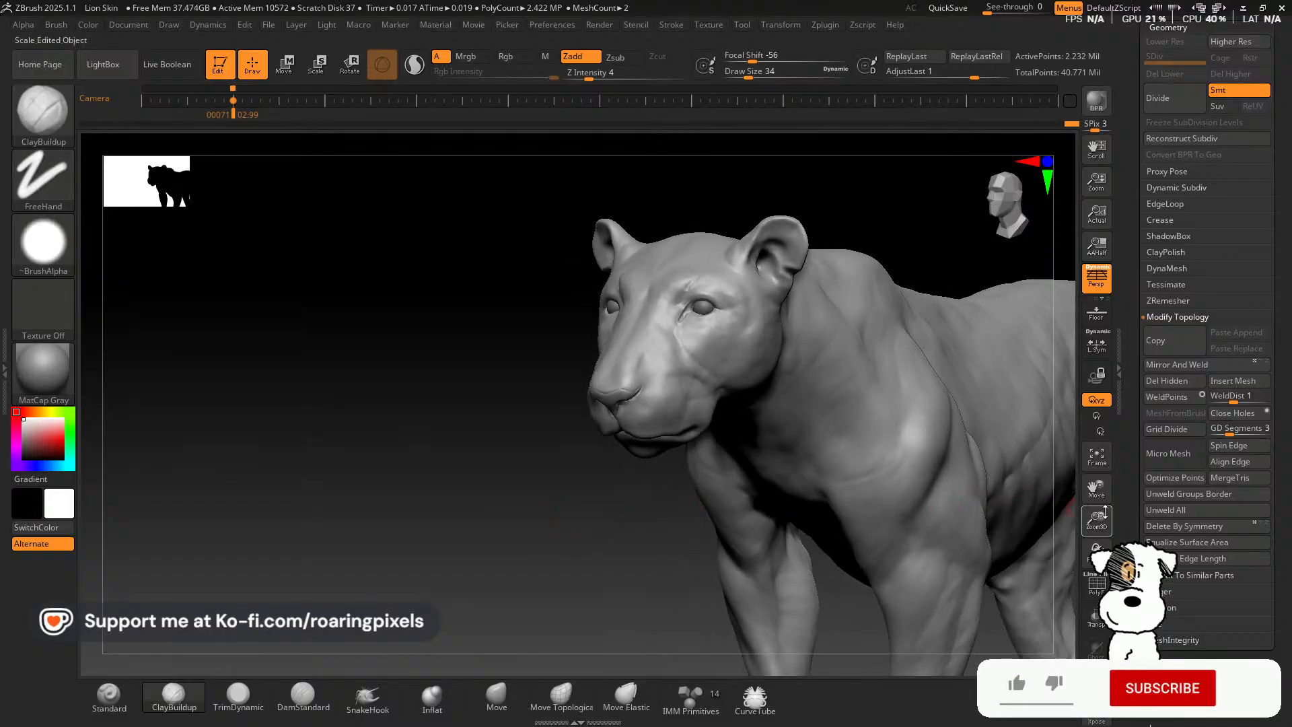
drag(1101, 515, 1027, 563)
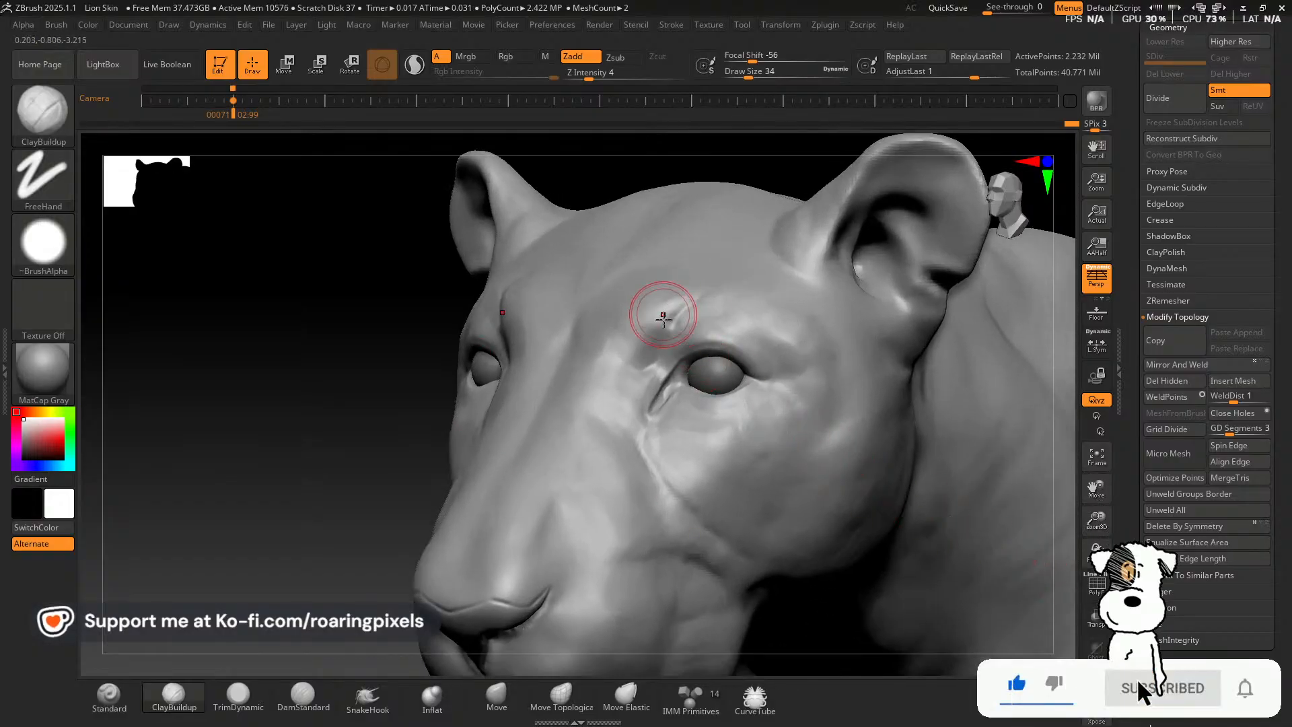
click(254, 708)
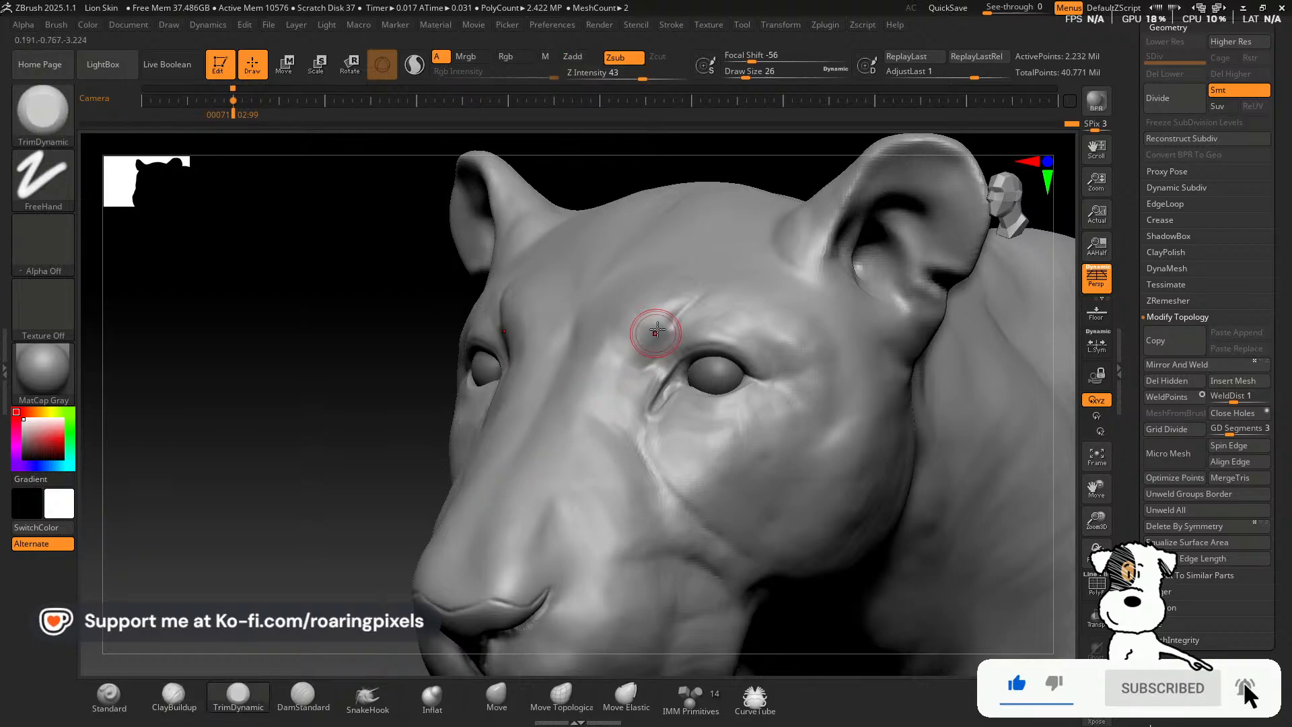
mouse_move(632, 350)
mouse_down()
mouse_move(670, 313)
mouse_move(657, 328)
mouse_up()
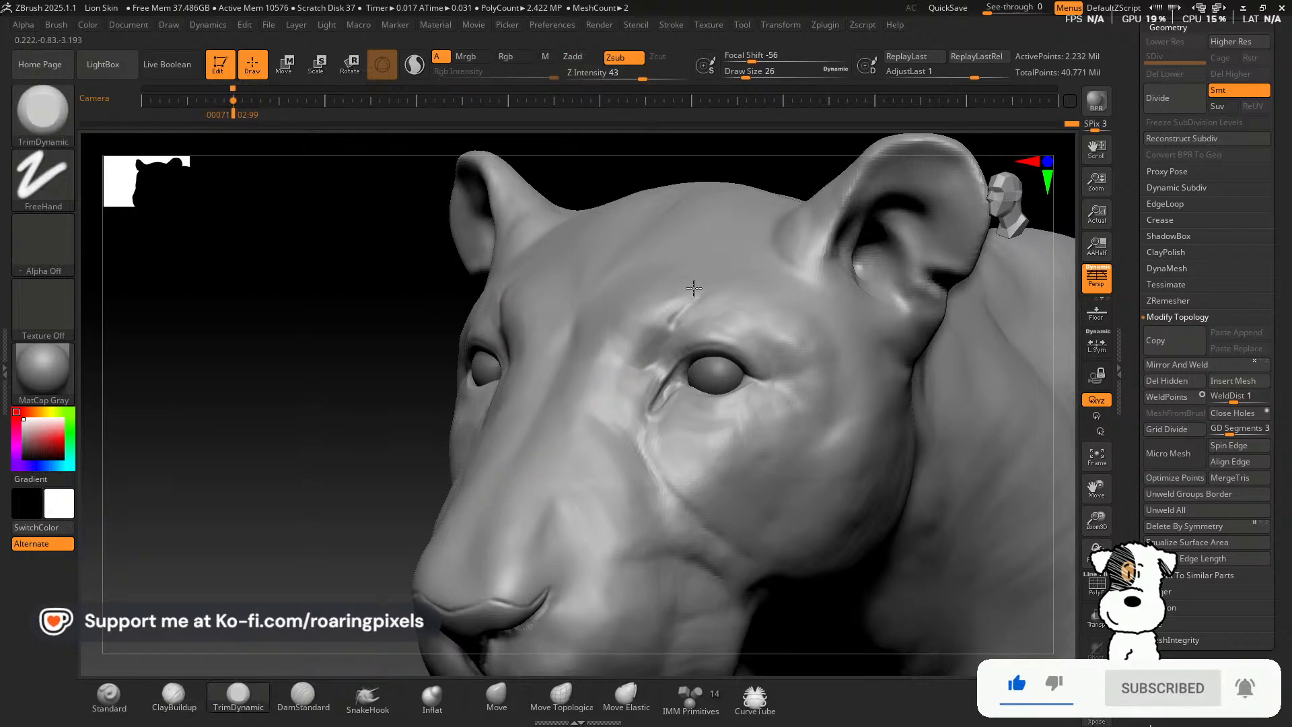
drag(694, 288, 696, 293)
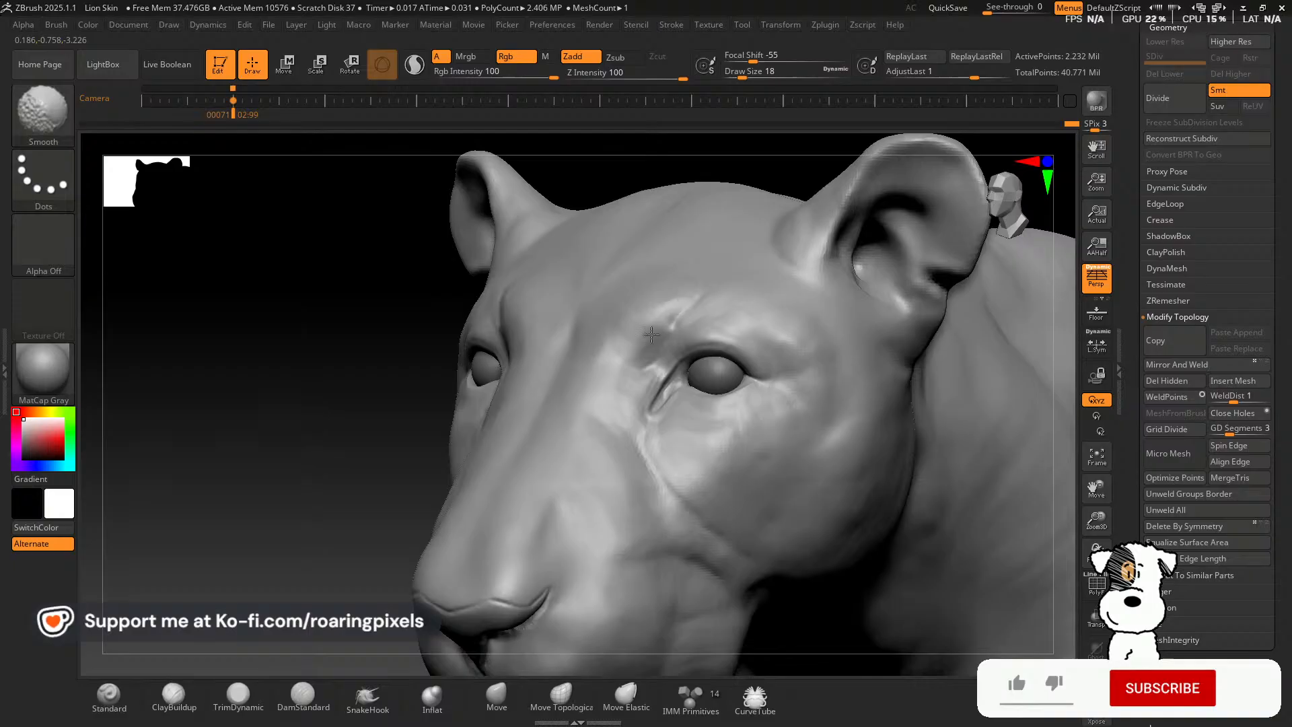
shift+drag(651, 335, 676, 303)
shift+drag(644, 344, 629, 346)
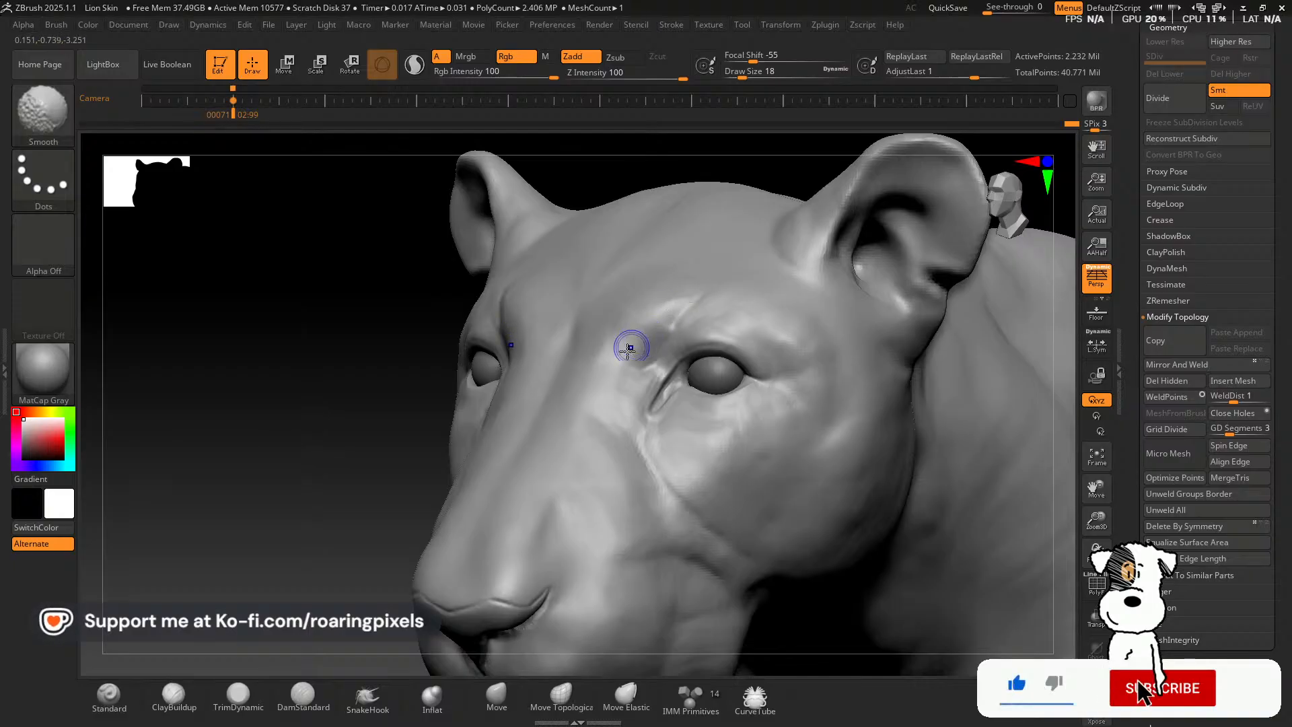
drag(280, 447, 889, 358)
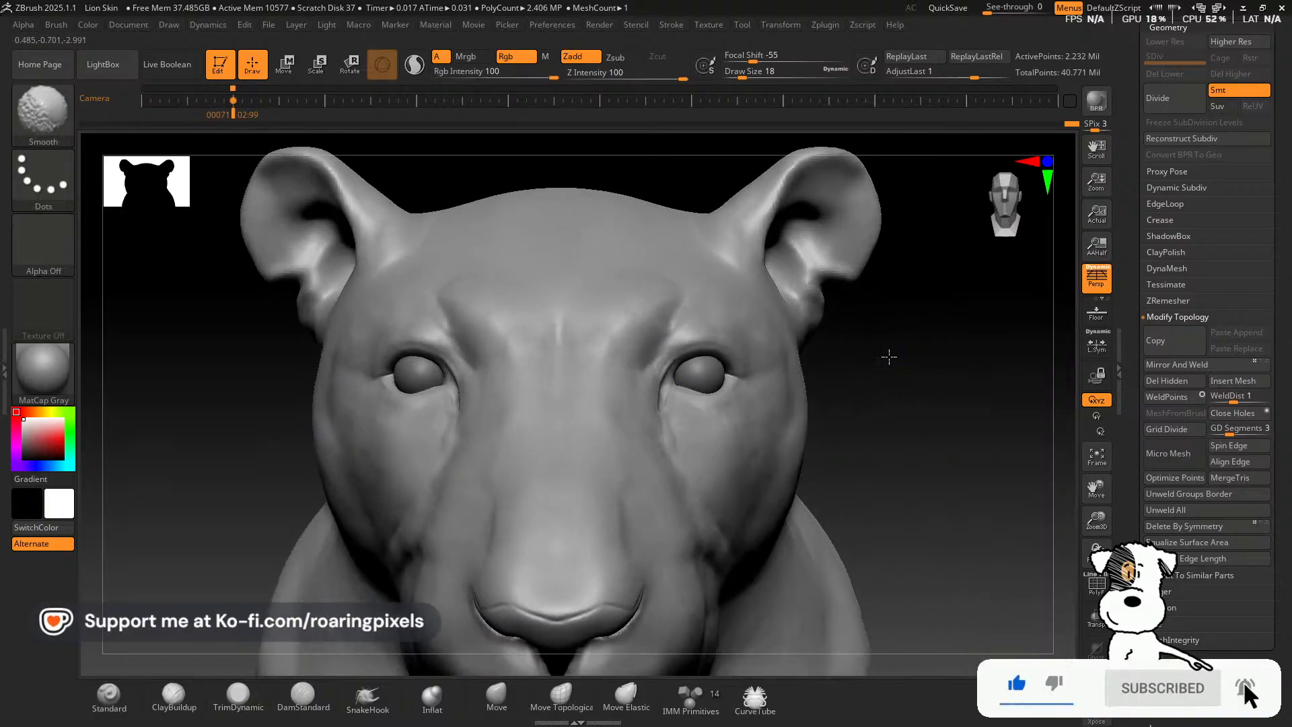
Smooth the inner brow above the eyes at draw size 18.
drag(1083, 512, 1062, 498)
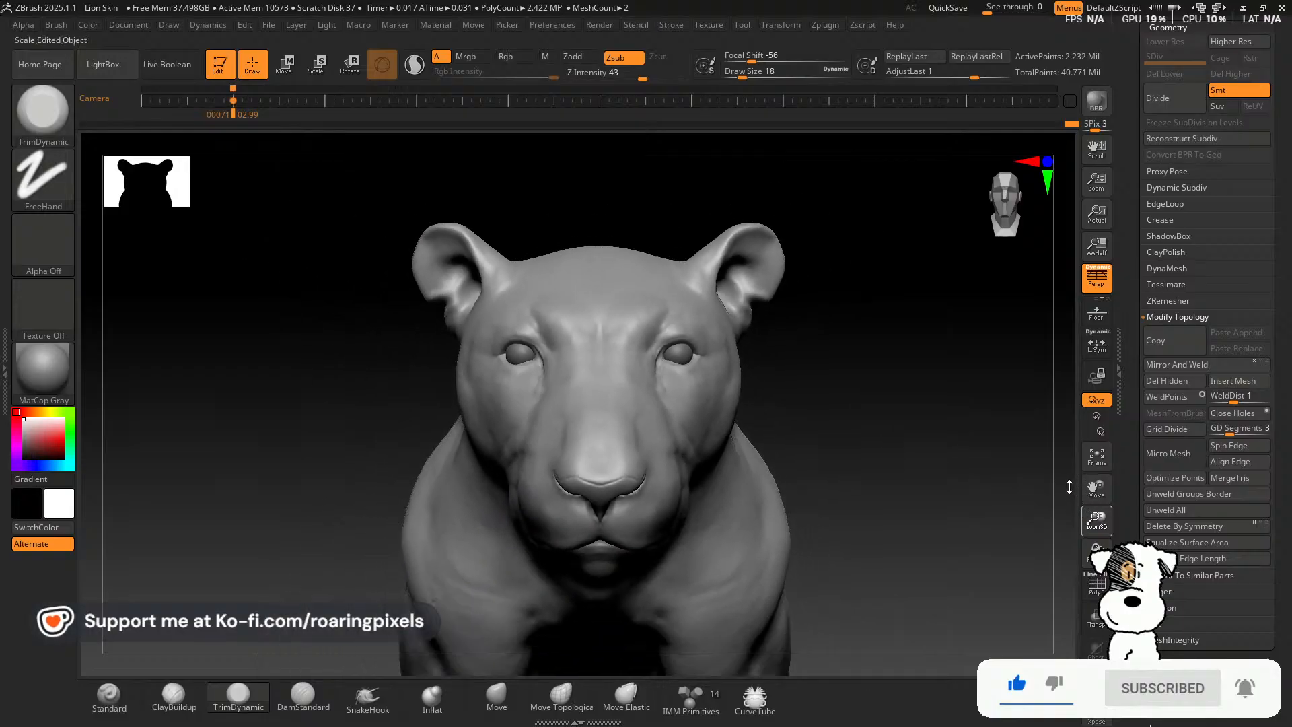
drag(943, 470, 929, 494)
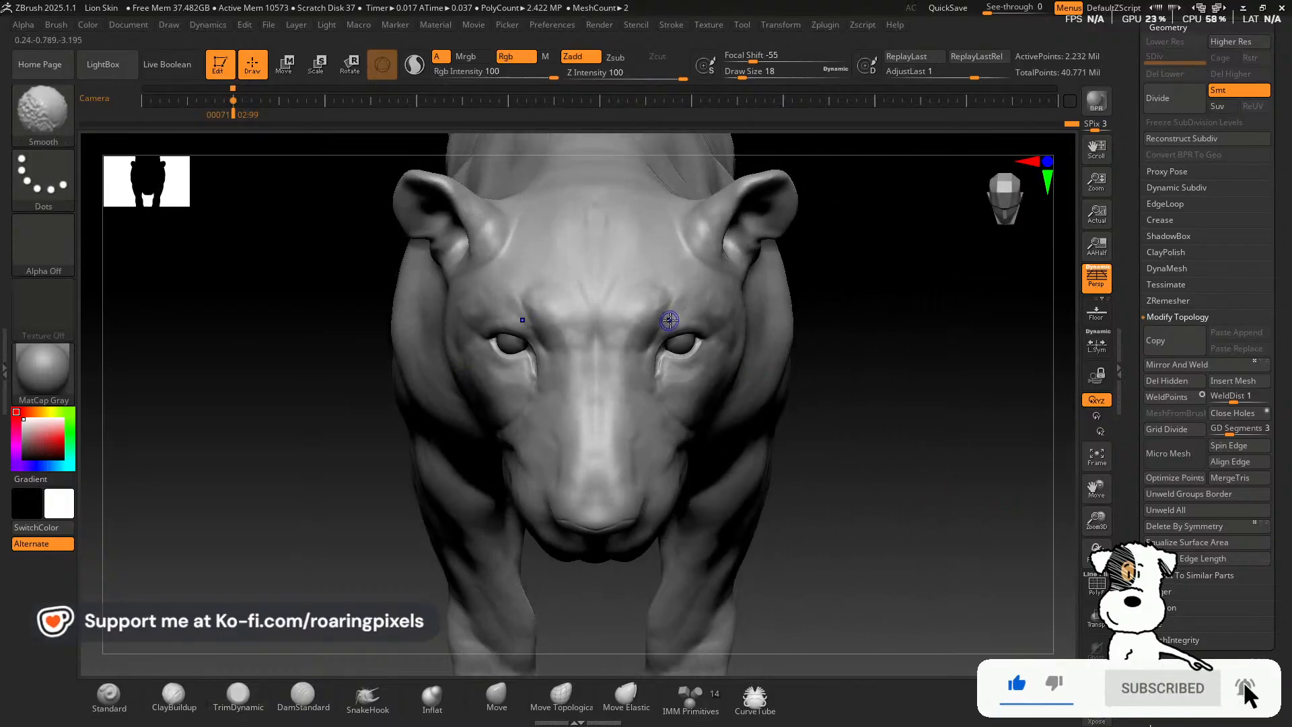
shift+drag(669, 312, 655, 303)
key(shift)
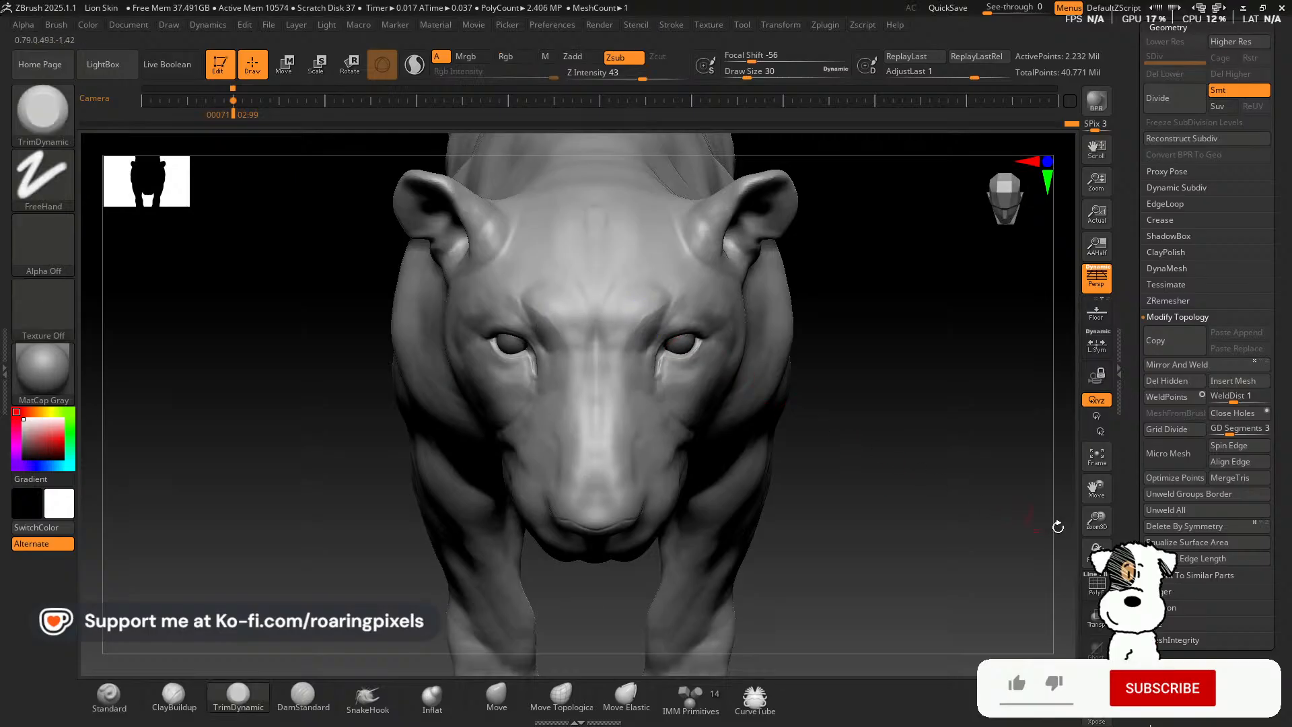
Check the mesh density around the eyes, enable Sculptris Pro, and smooth the inner brow and its crease at draw size 30.
drag(1098, 518, 1097, 573)
drag(1004, 528, 909, 505)
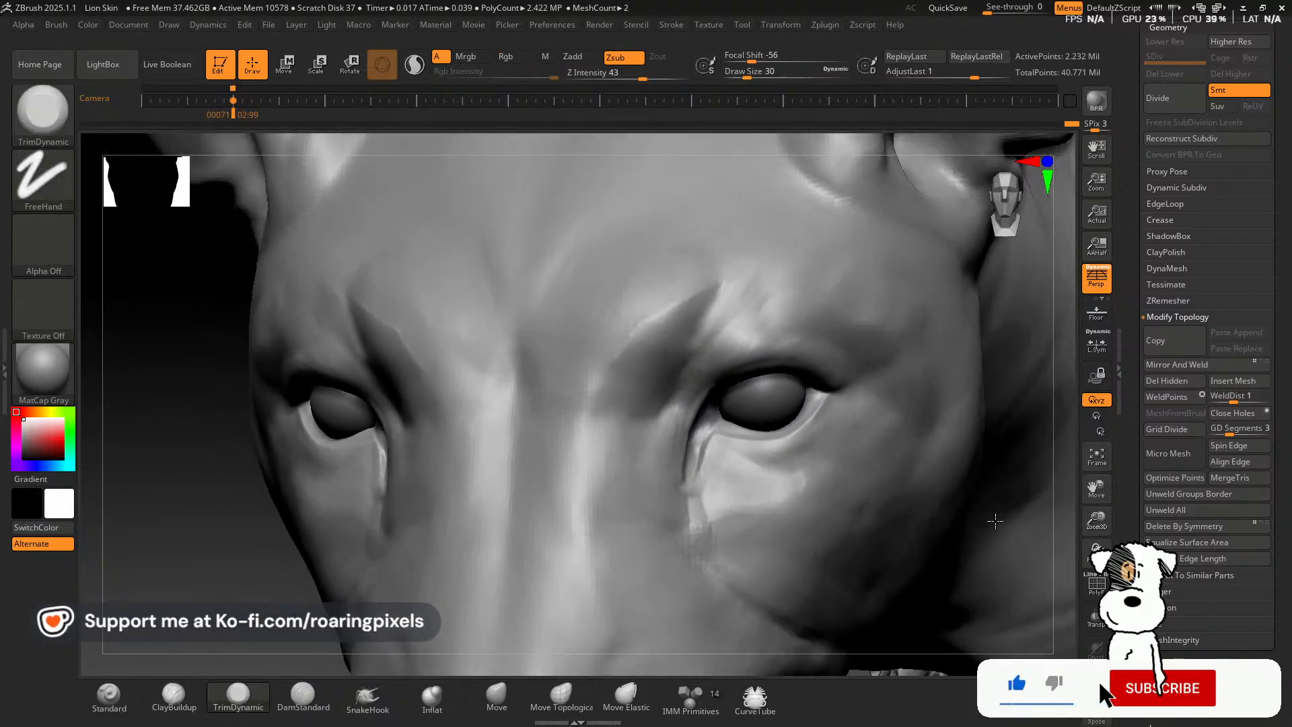
click(1097, 583)
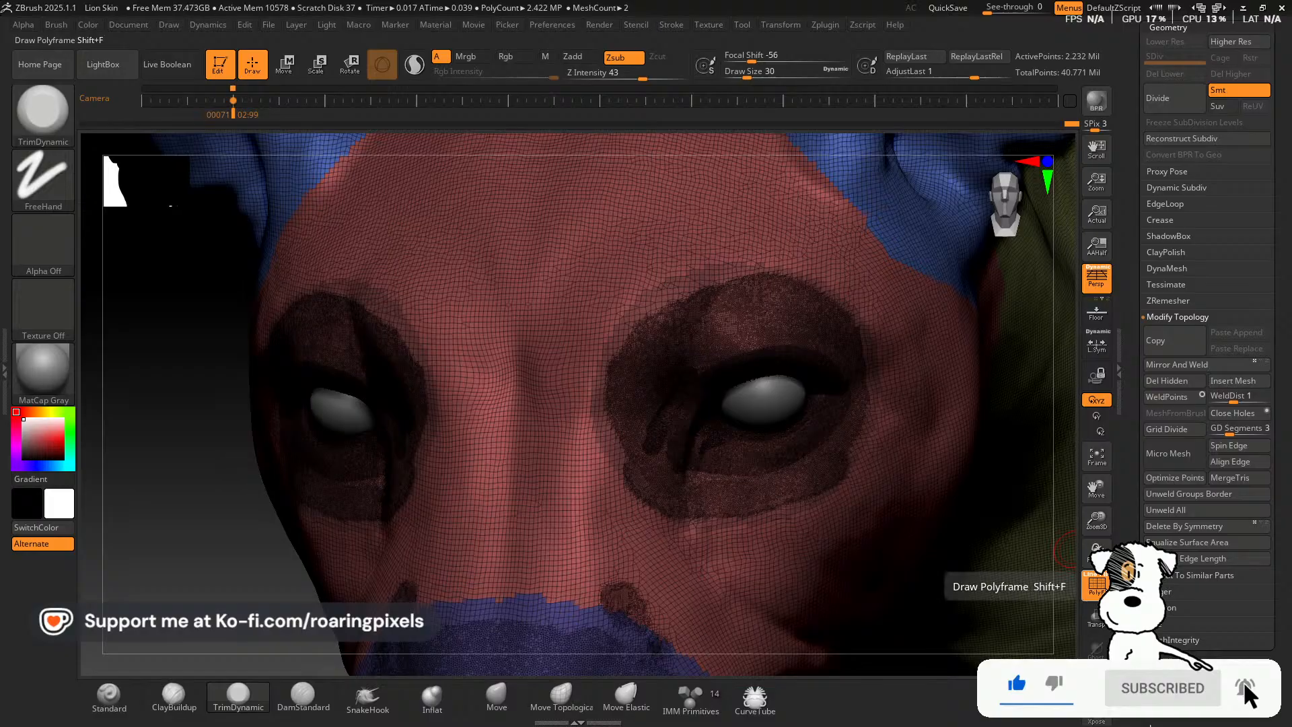
click(1097, 583)
key(ctrl)
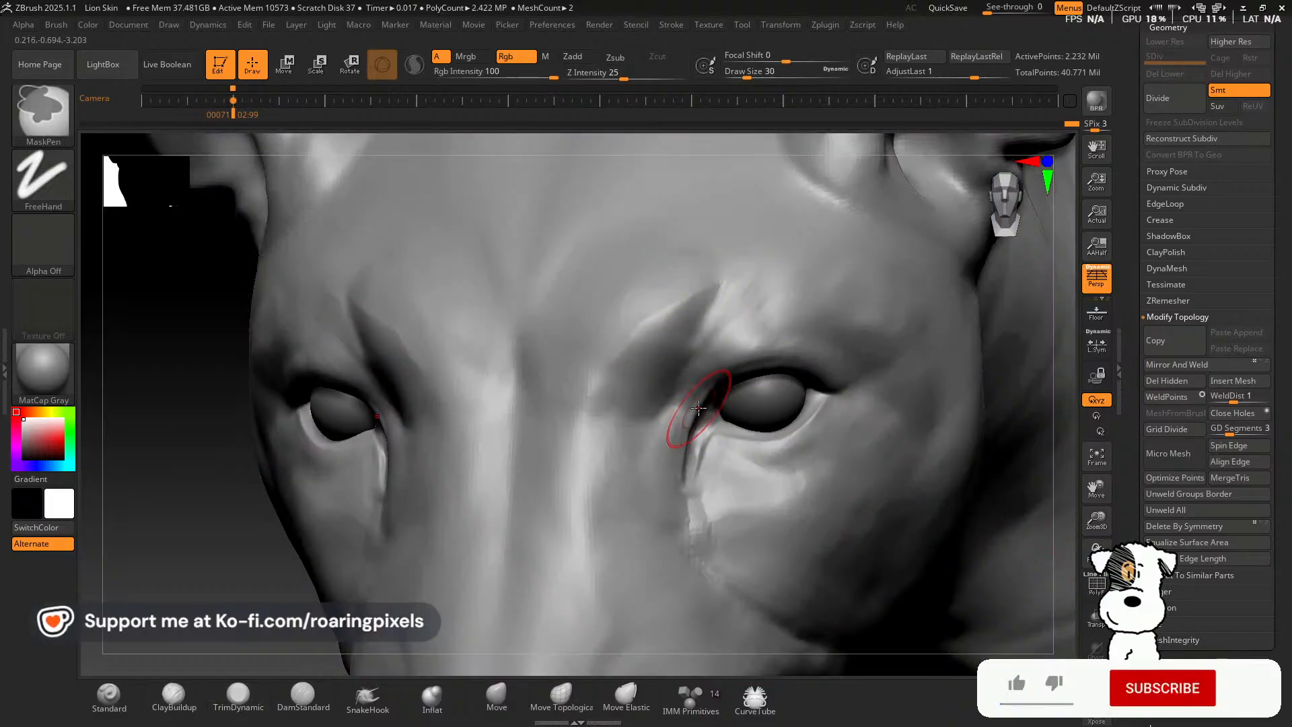
key(ctrl)
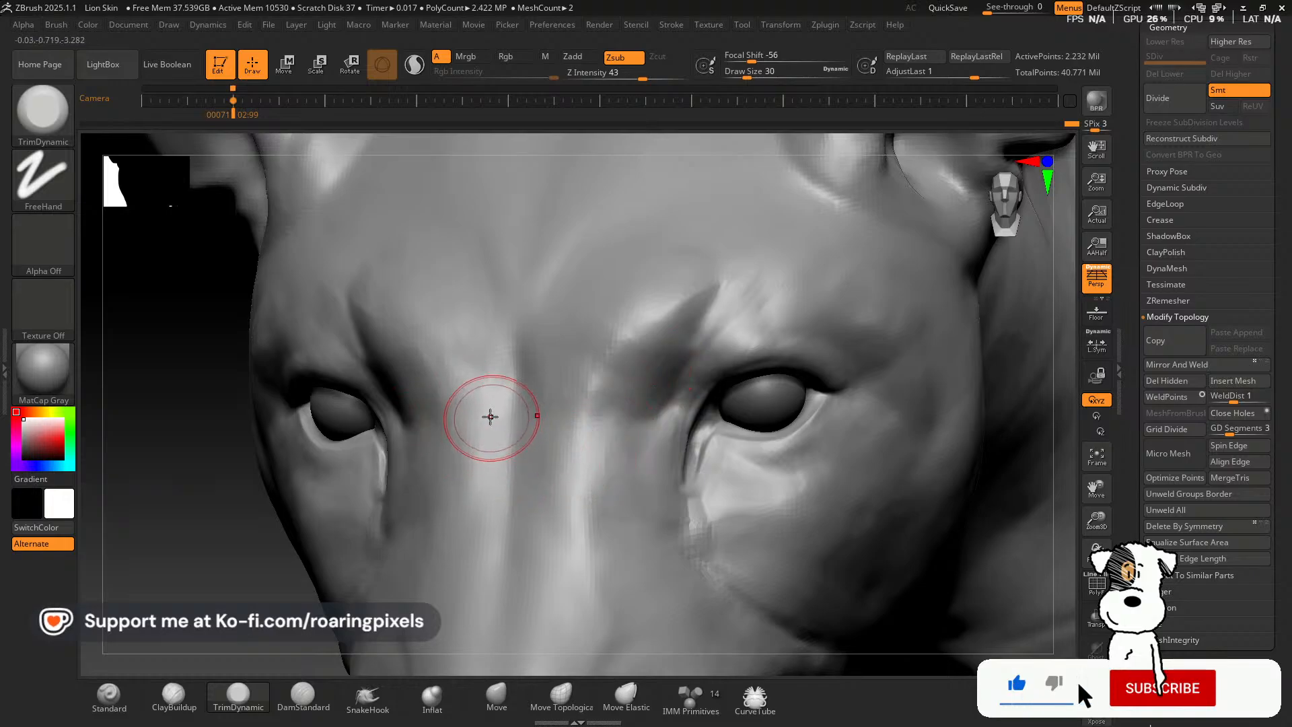
click(414, 65)
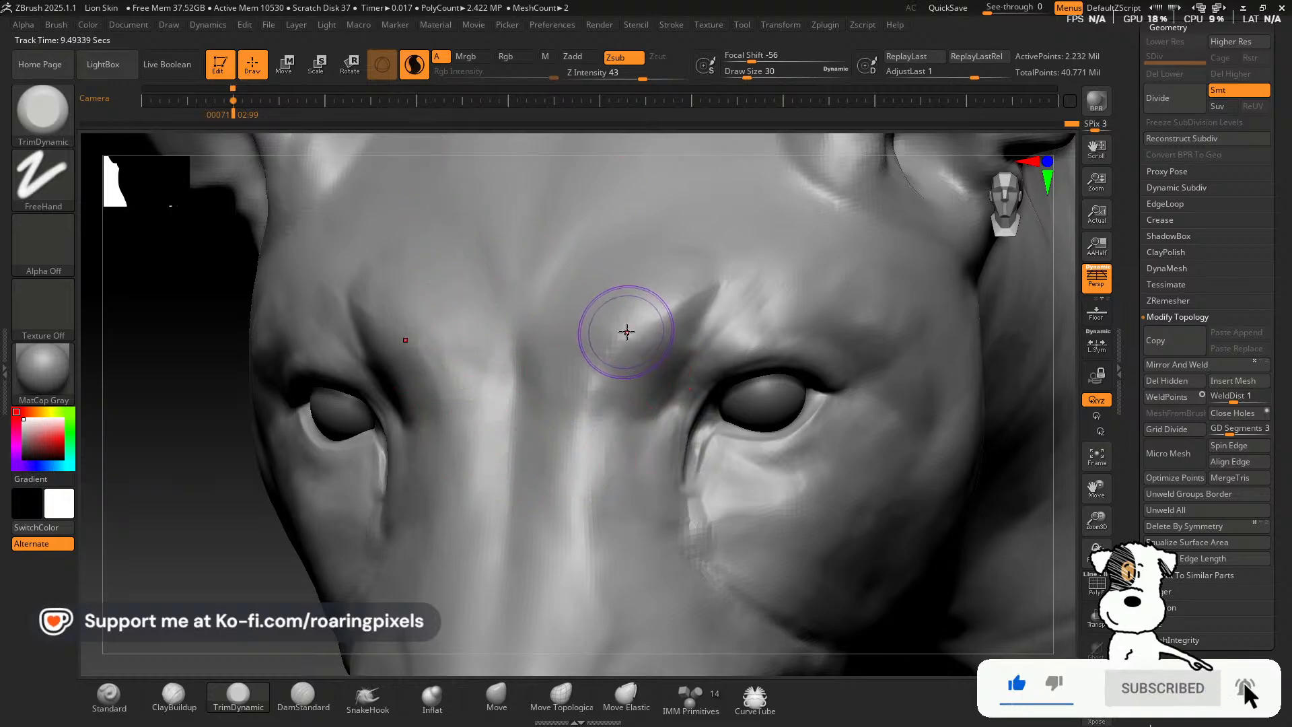
key(shift)
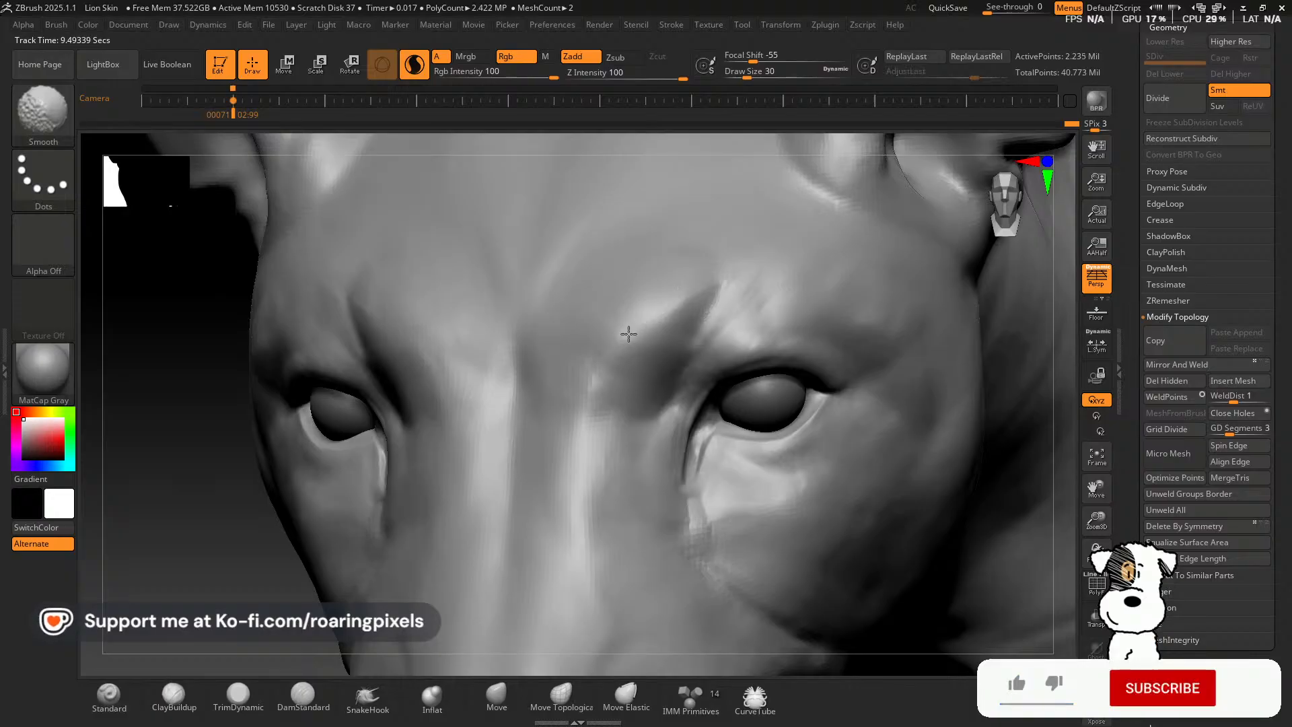
shift+drag(672, 294, 695, 283)
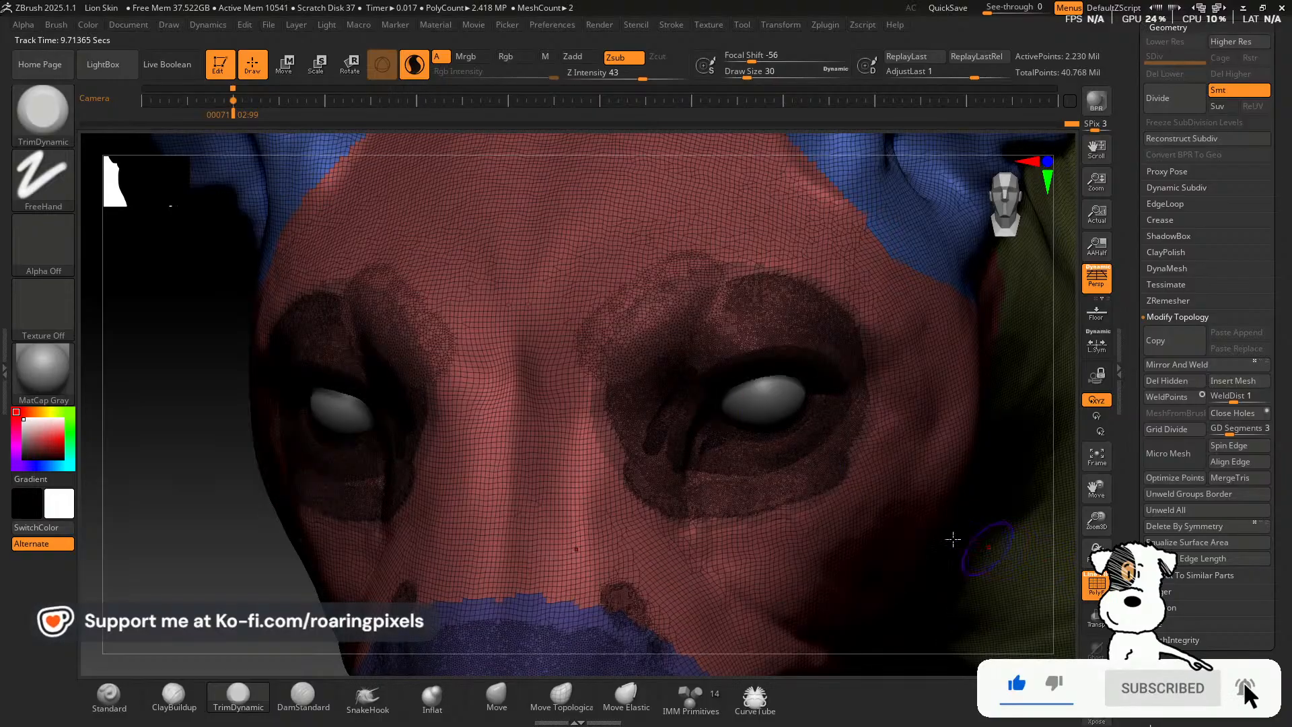
Smooth the inner brow toward the nose bridge with the wireframe shown and Sculptris Pro on, and turn both off.
key(shift+f)
mouse_move(593, 355)
shift+mouse_down()
mouse_move(609, 317)
mouse_move(597, 336)
mouse_move(572, 296)
mouse_move(586, 375)
shift+mouse_up()
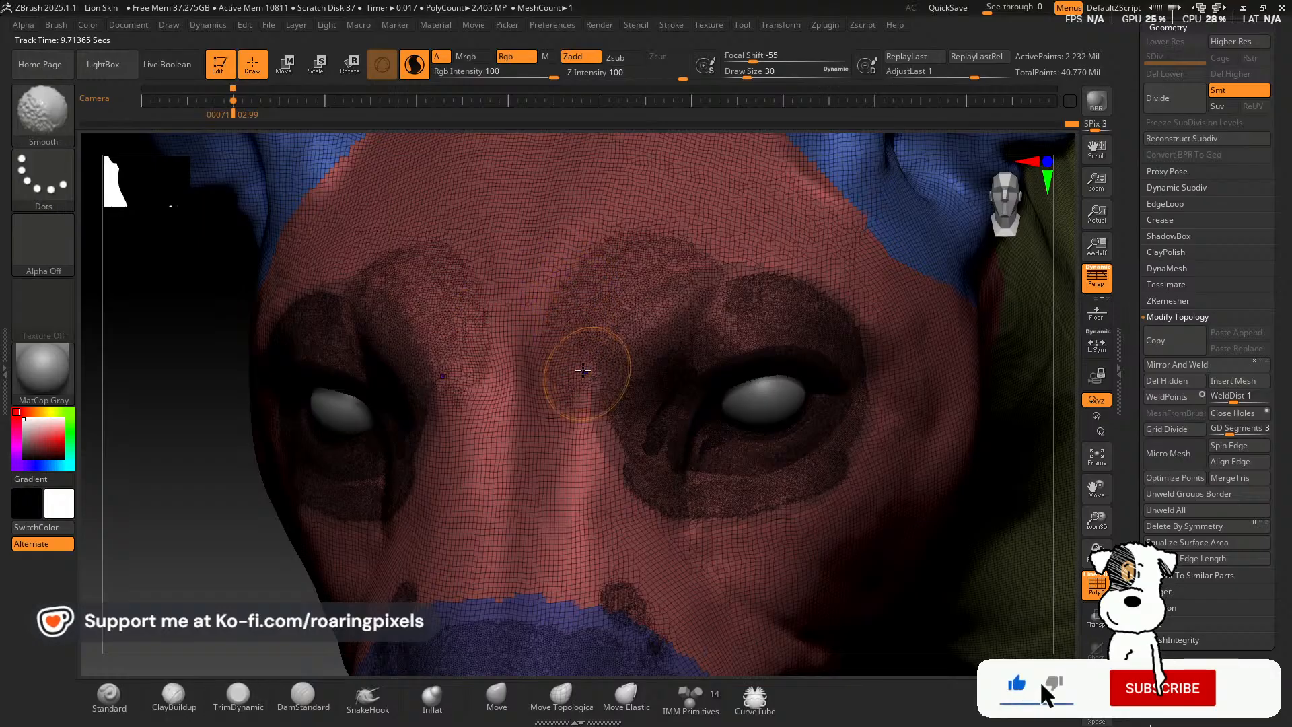
click(415, 67)
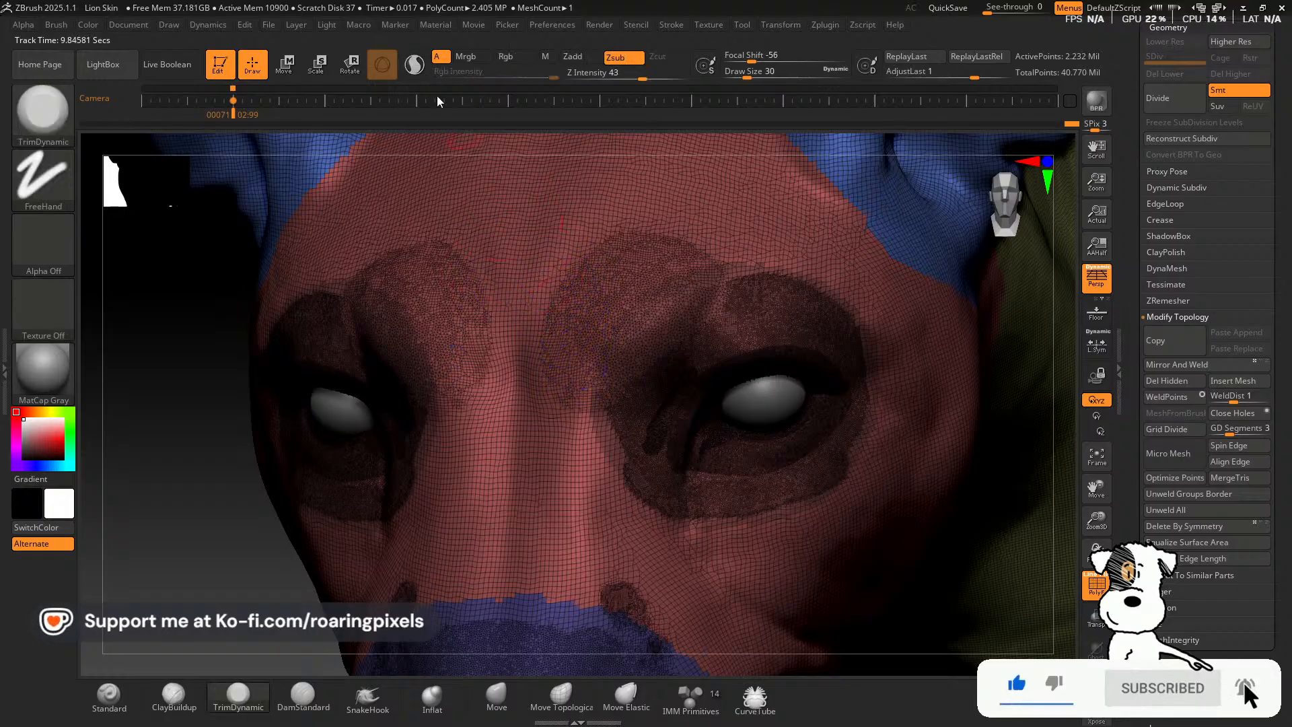
key(shift+f)
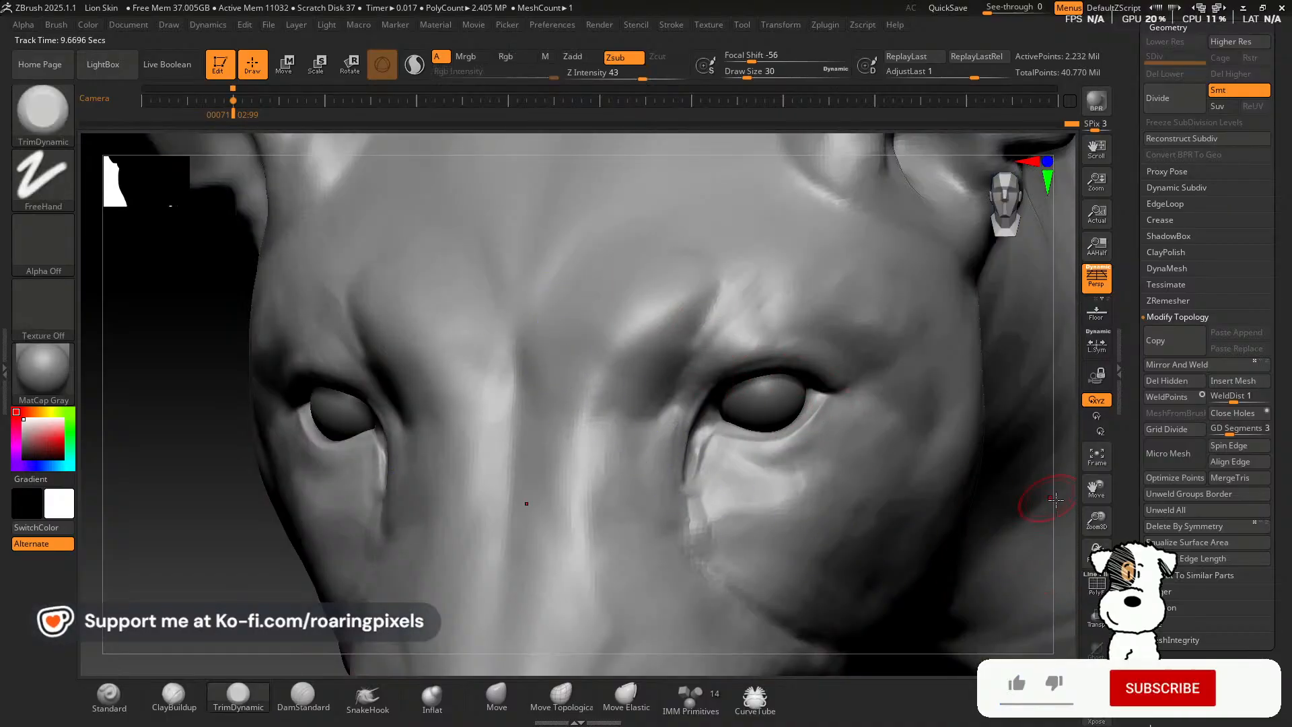
Smooth the central forehead just above the inner brows at draw size 30 and select the ClayBuildup brush.
drag(1098, 525, 1007, 475)
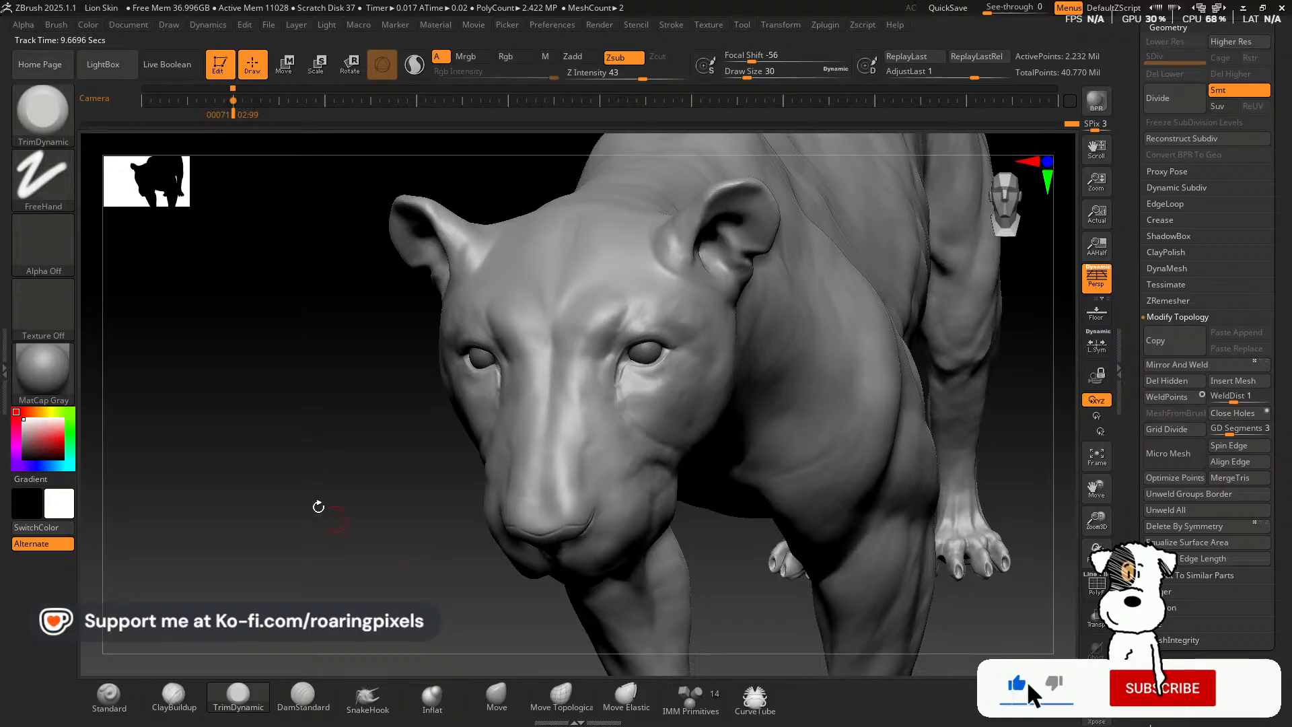
drag(317, 508, 331, 560)
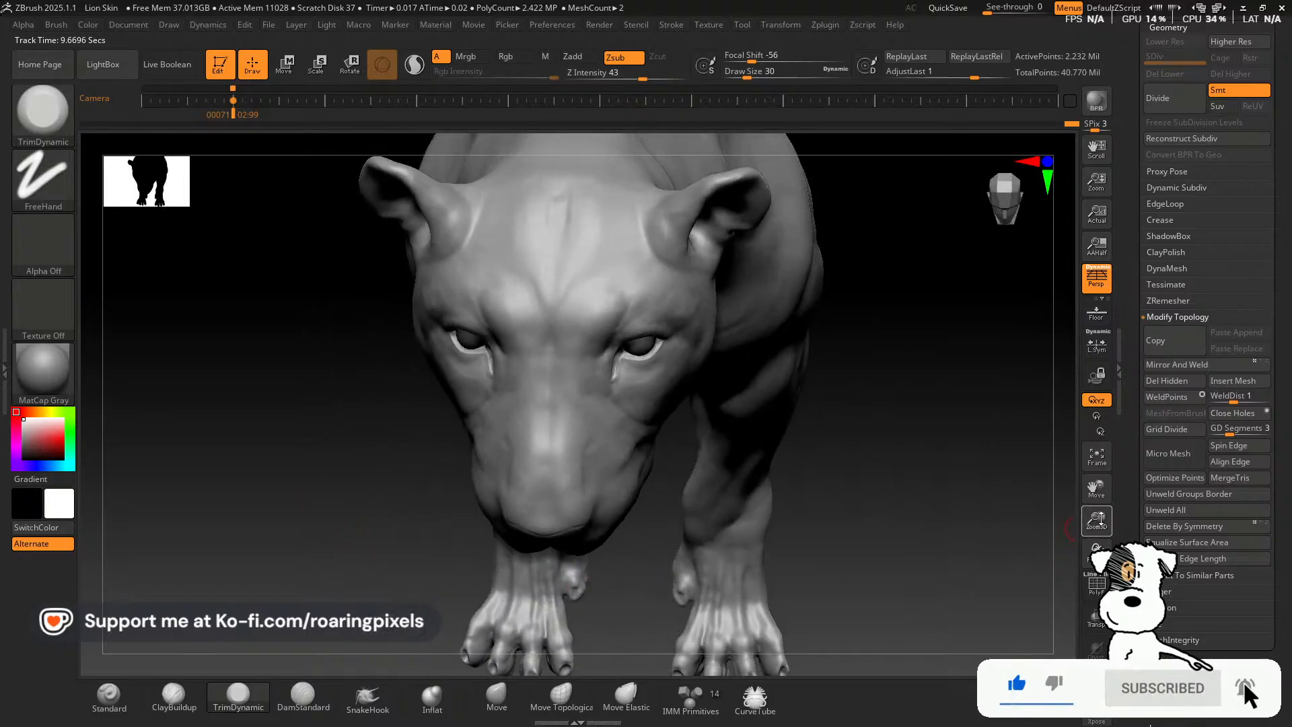
drag(1094, 527, 1108, 538)
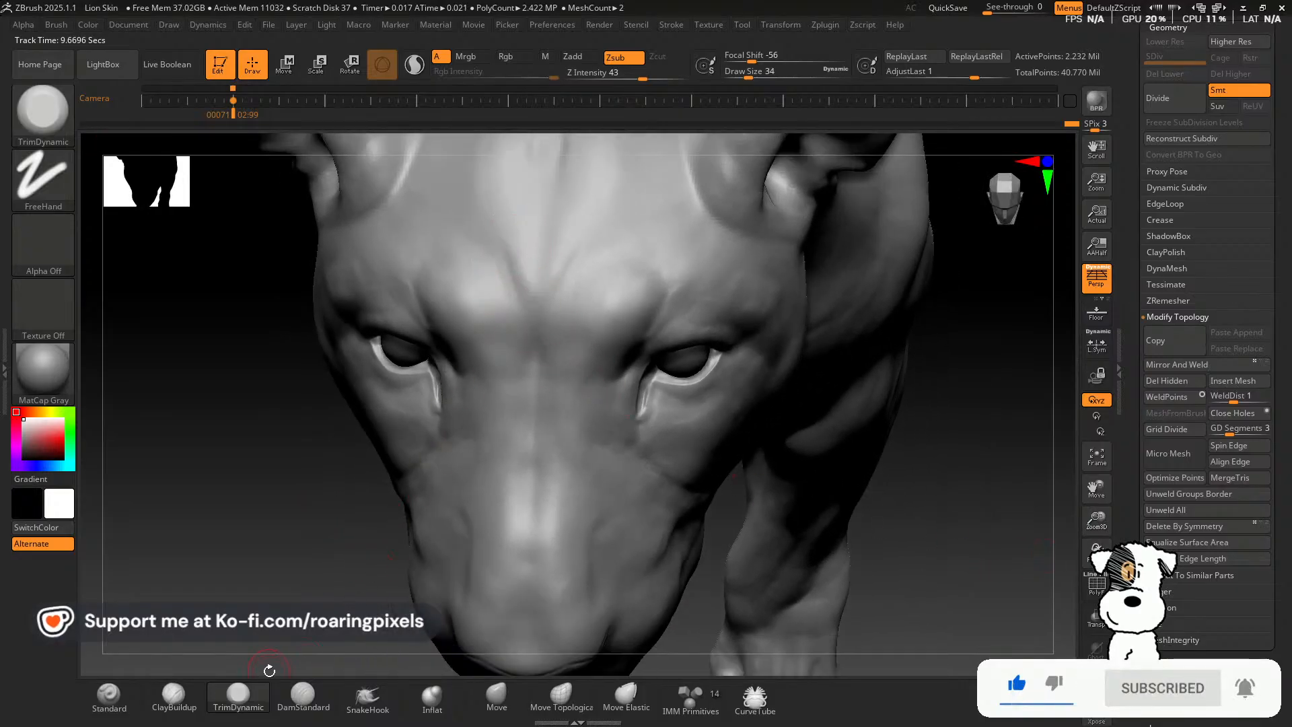
key(bracketleft)
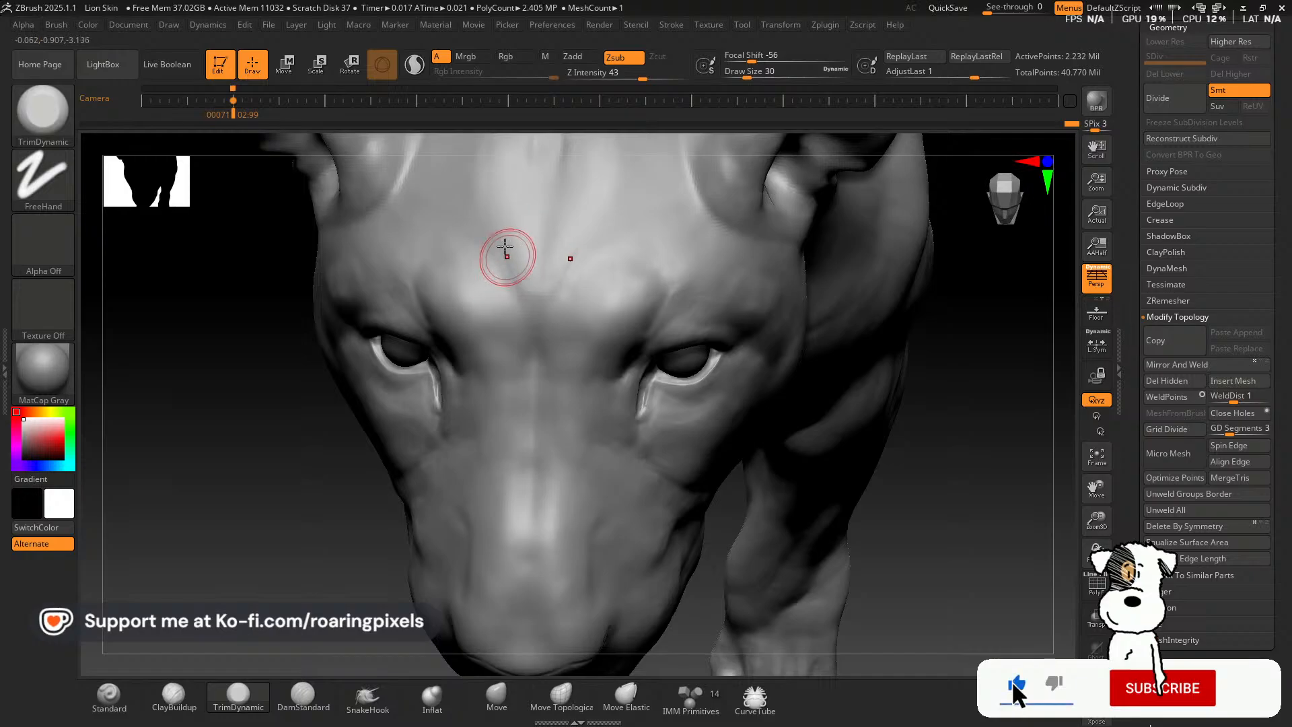
key(shift)
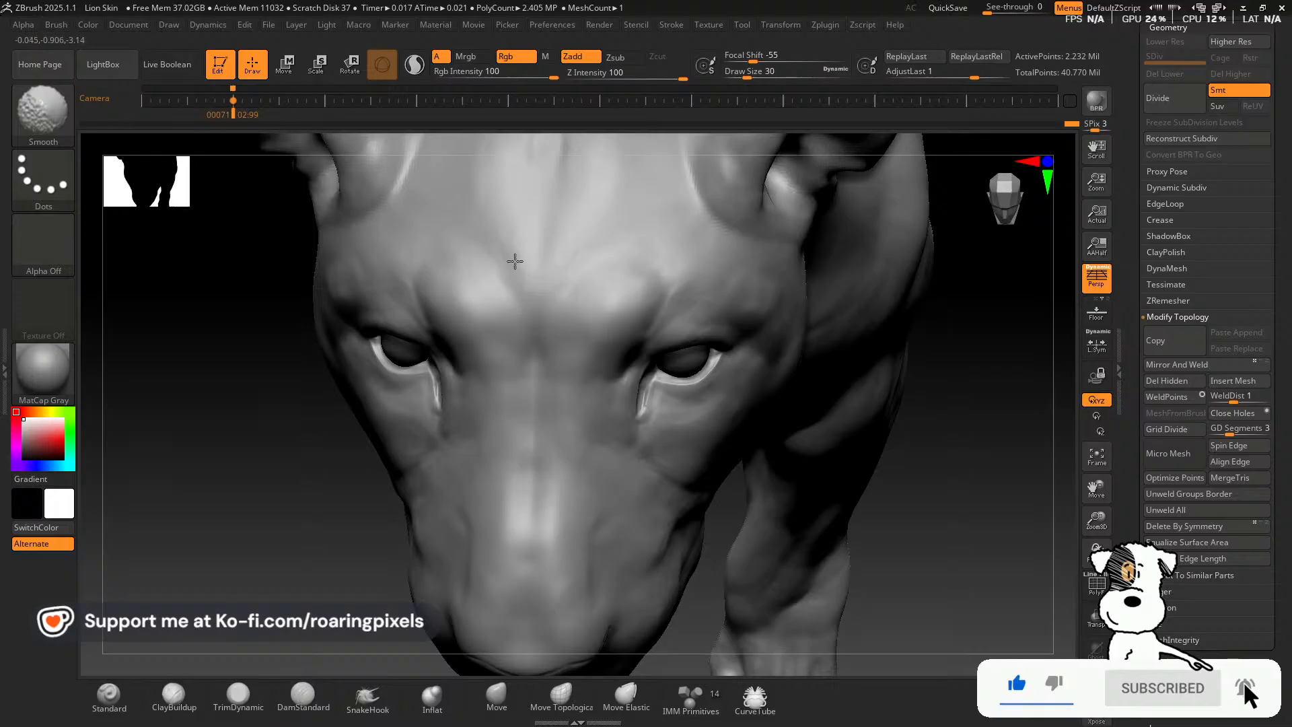
shift+drag(506, 251, 525, 247)
click(190, 693)
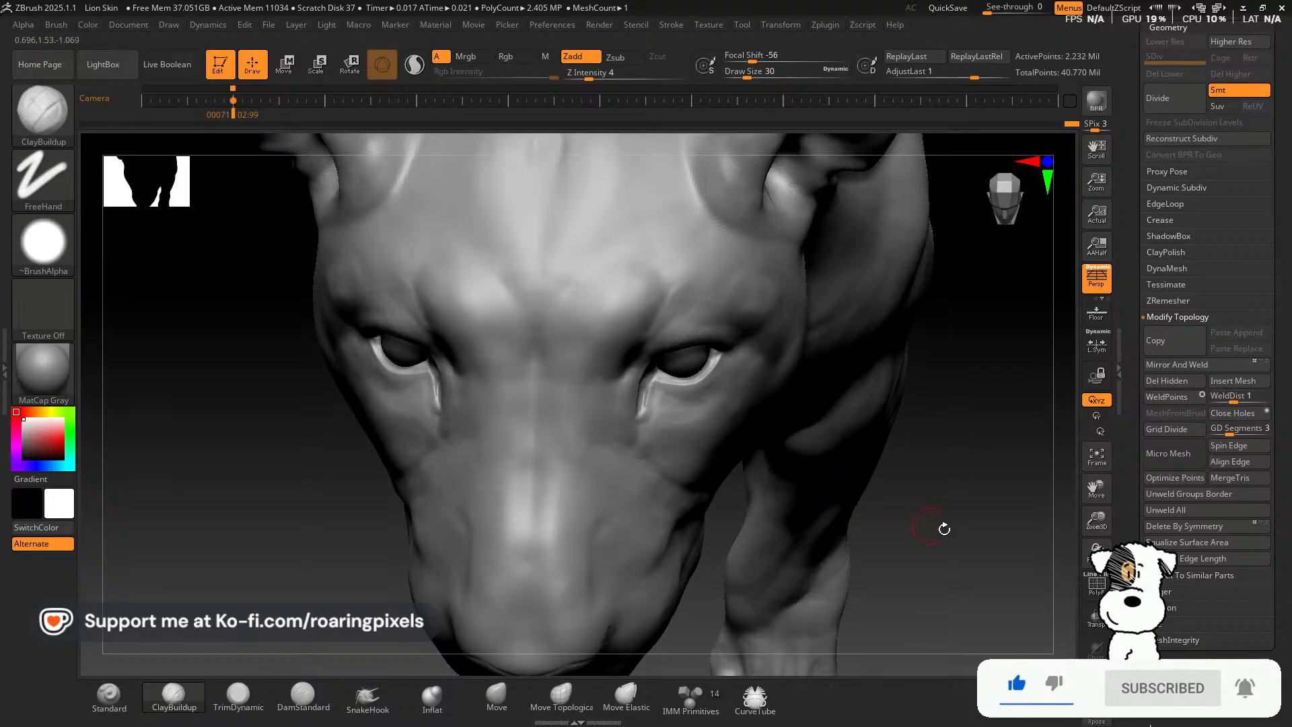
Pull the tips of the ears upward with Move Elastic at draw size 66.
drag(988, 522, 1030, 471)
drag(1097, 522, 1015, 484)
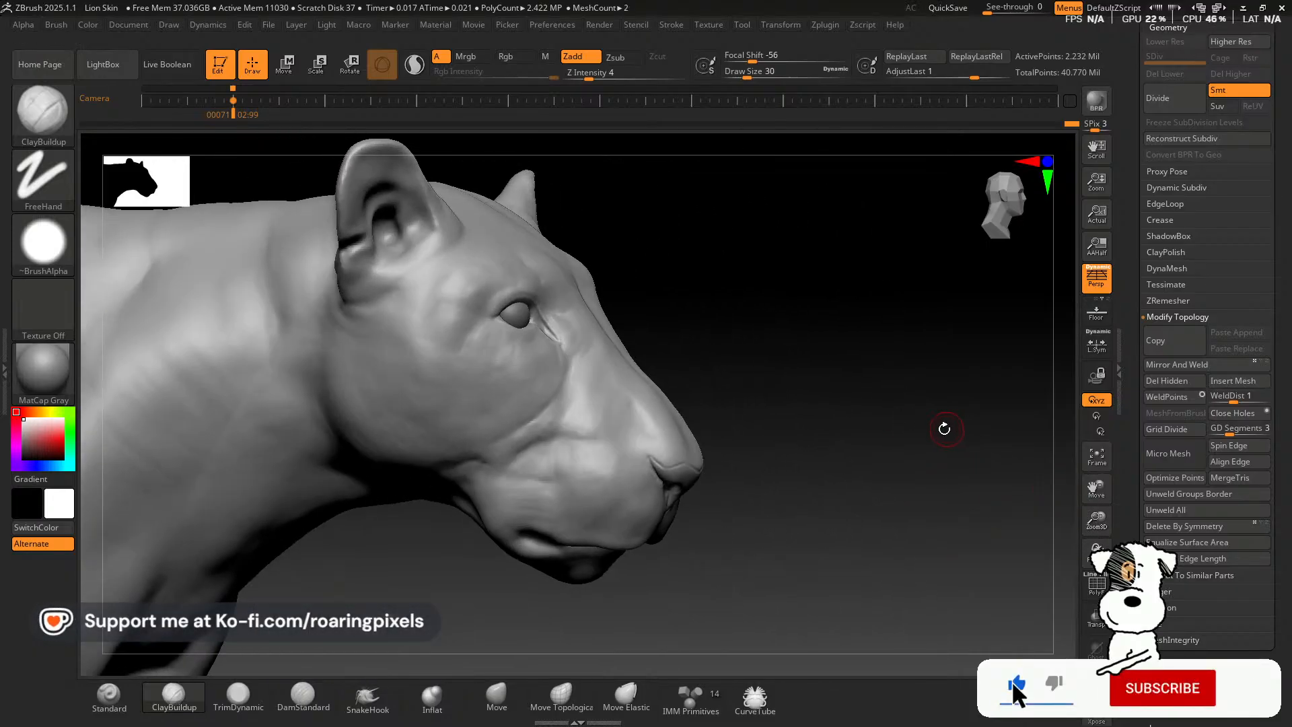
shift+drag(944, 429, 896, 432)
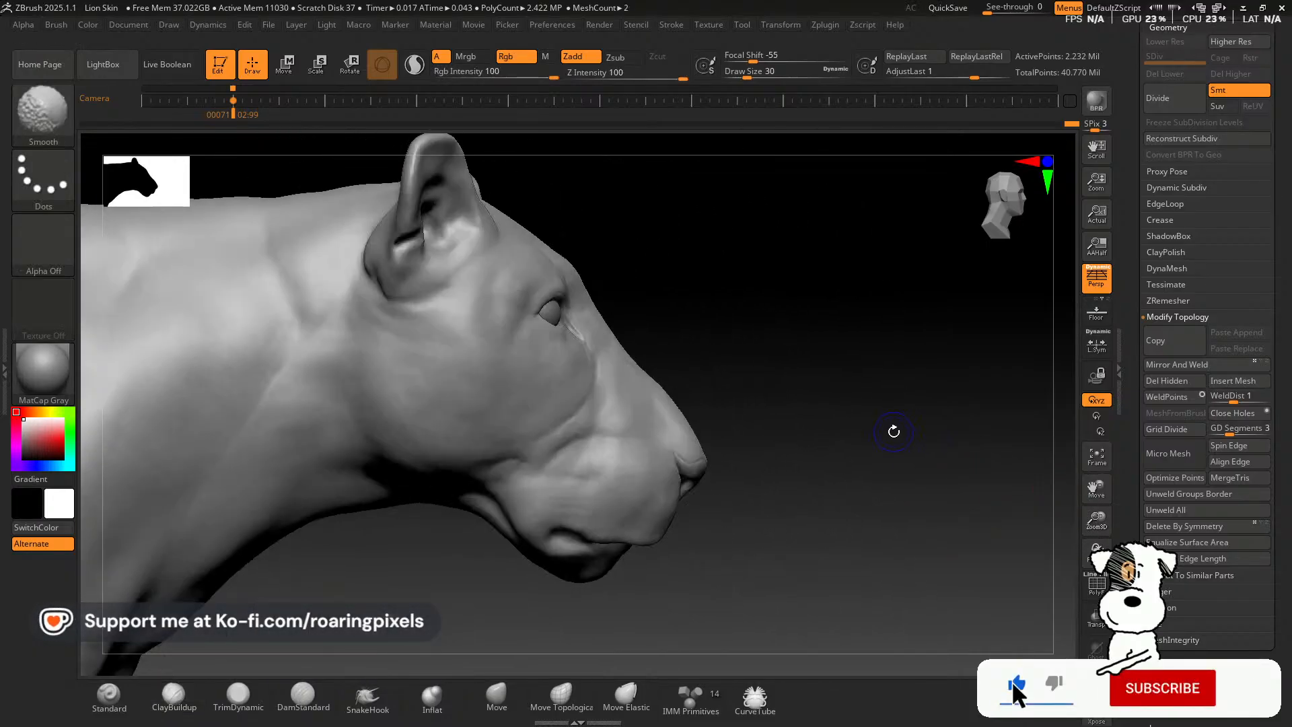
mouse_move(1097, 489)
mouse_down()
mouse_move(1175, 588)
mouse_move(1104, 505)
mouse_up()
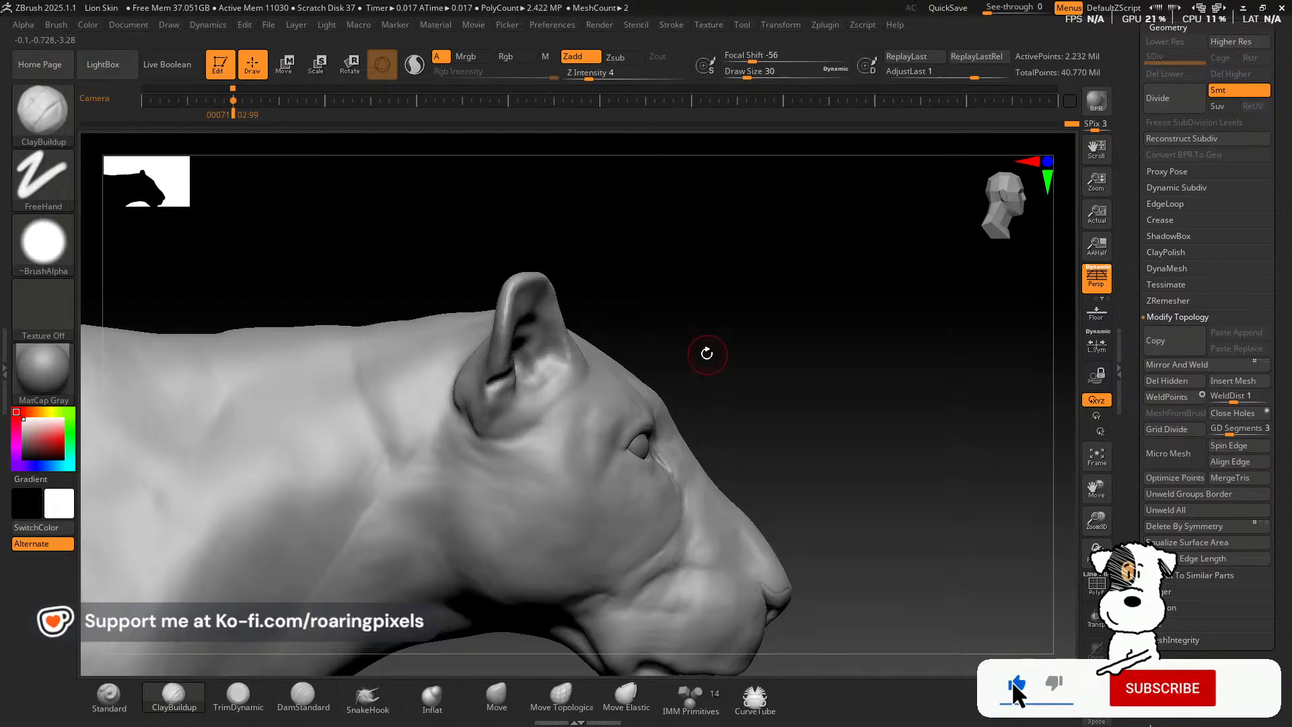
mouse_move(727, 344)
mouse_down()
mouse_move(635, 341)
mouse_move(592, 323)
mouse_up()
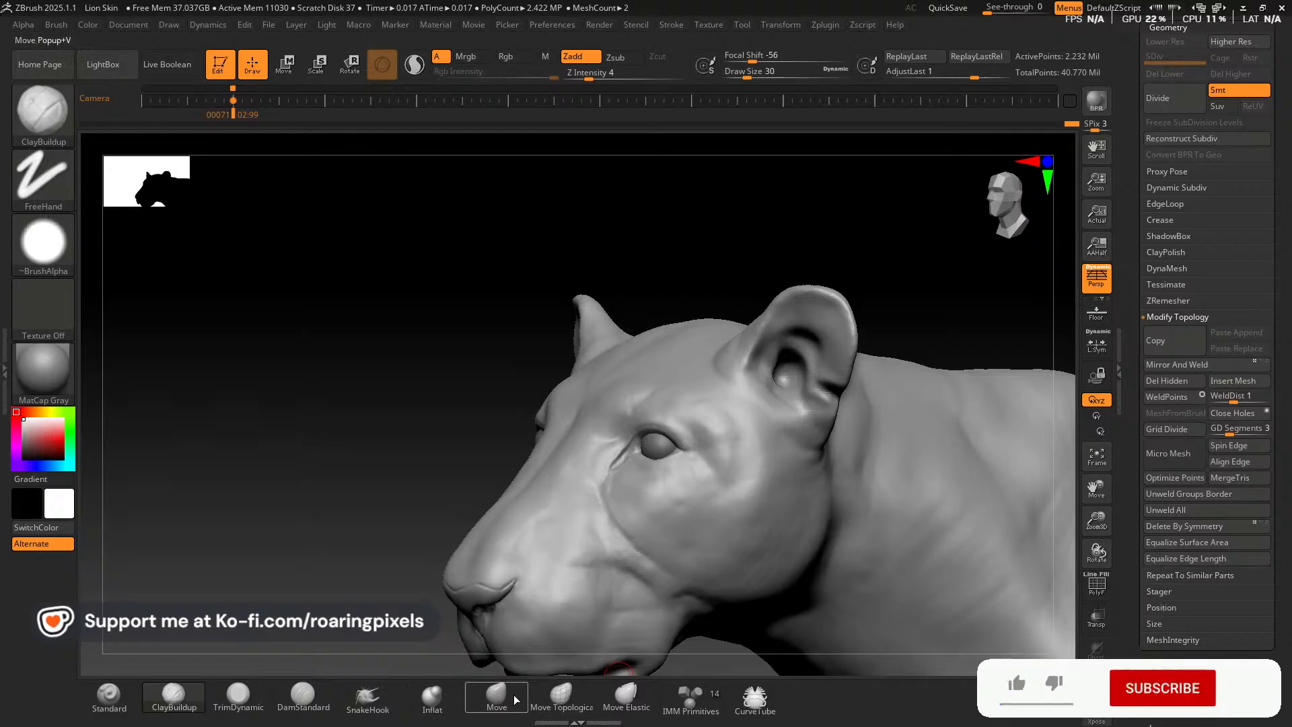
click(626, 697)
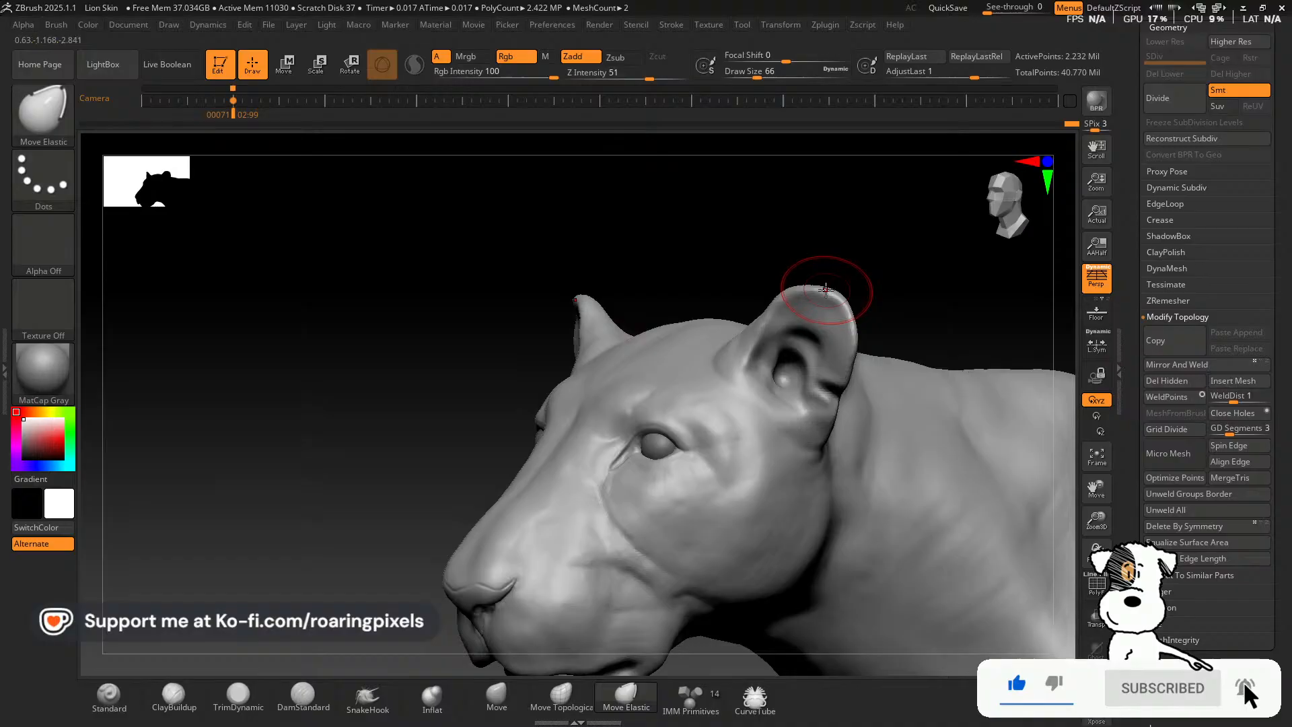
drag(827, 288, 828, 279)
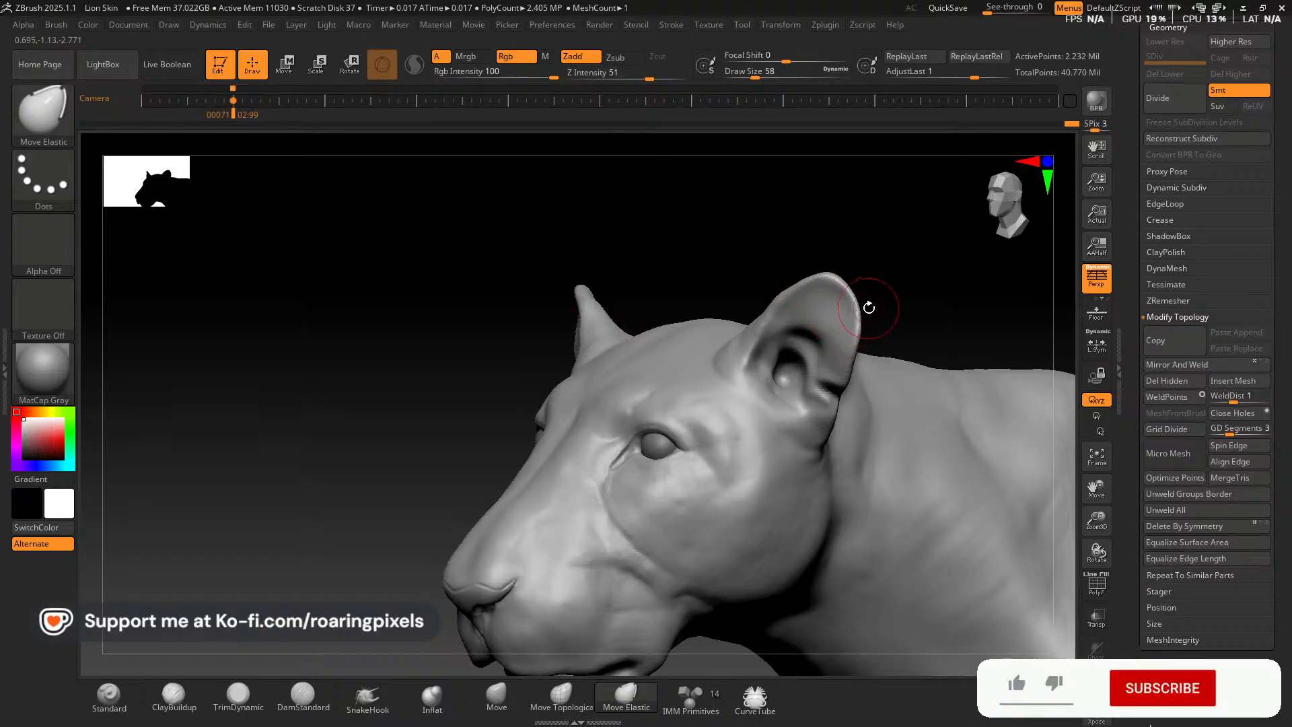
Push the upper rims of the ears inward and slightly up from the front with the Move brush at draw size 94.
mouse_move(854, 253)
shift+mouse_down()
mouse_move(892, 262)
mouse_move(878, 274)
shift+mouse_up()
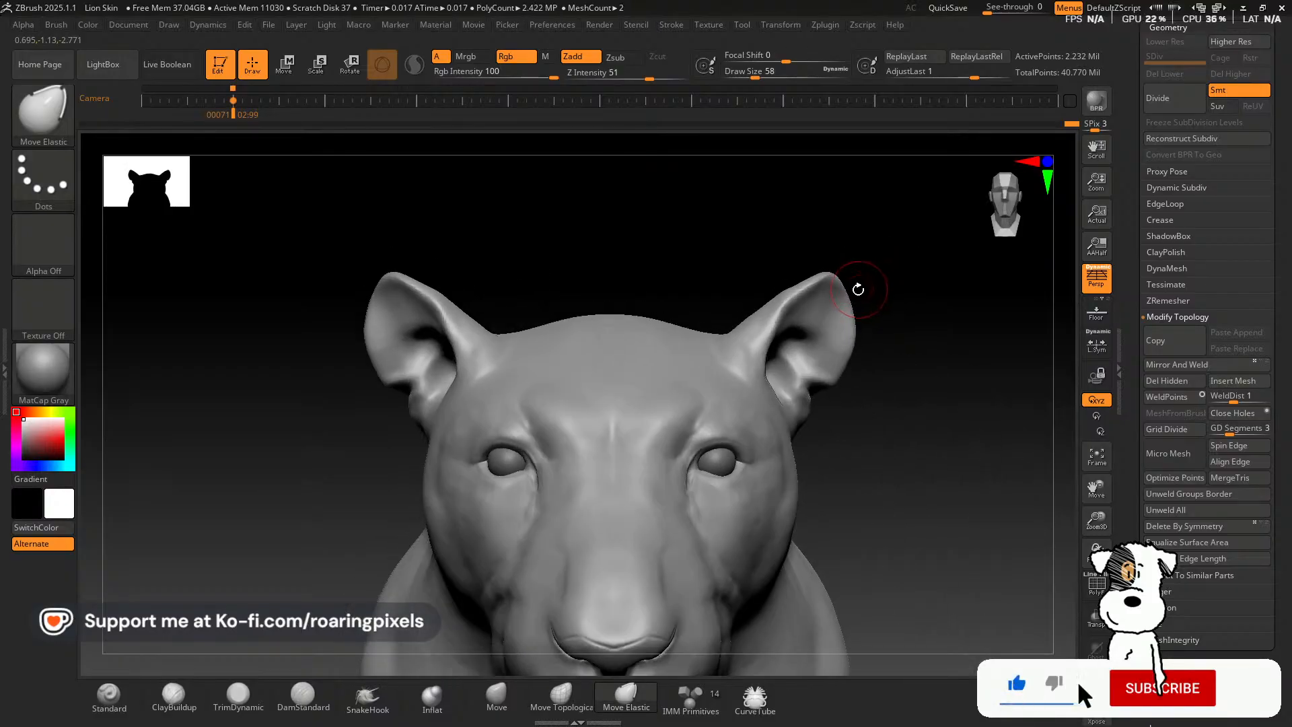
click(507, 702)
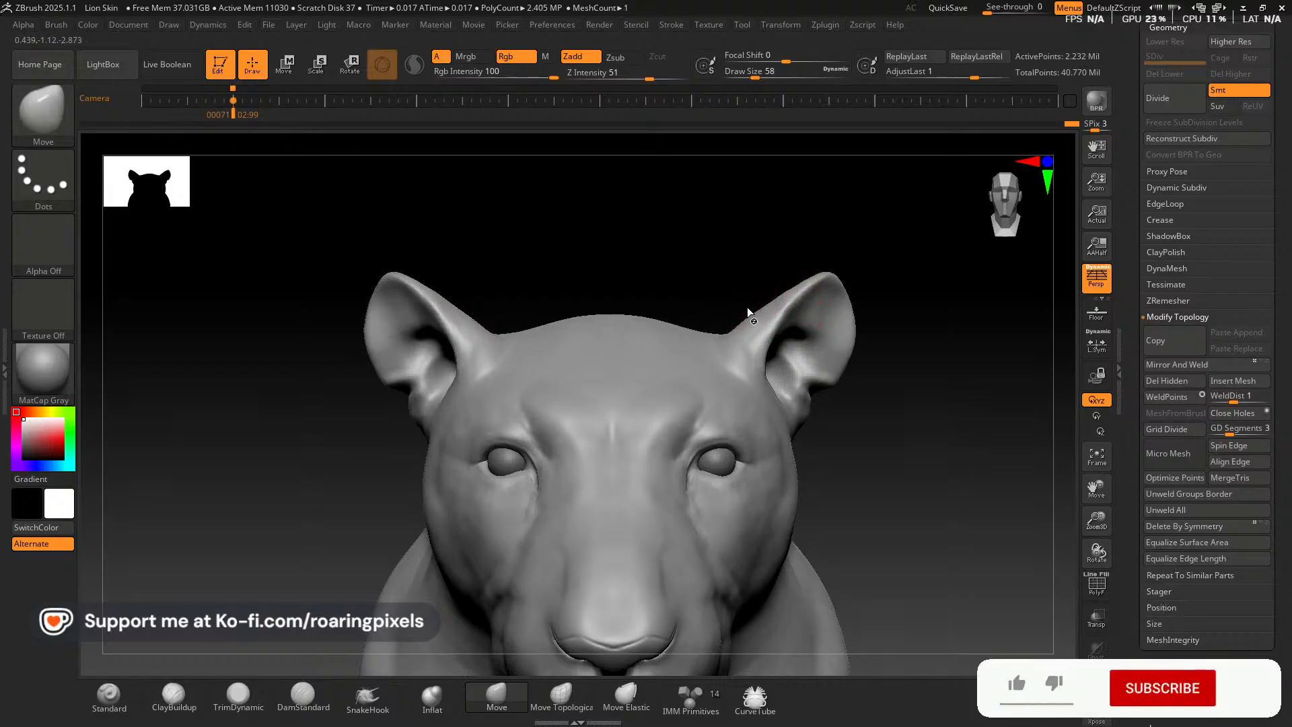
key(bracketright)
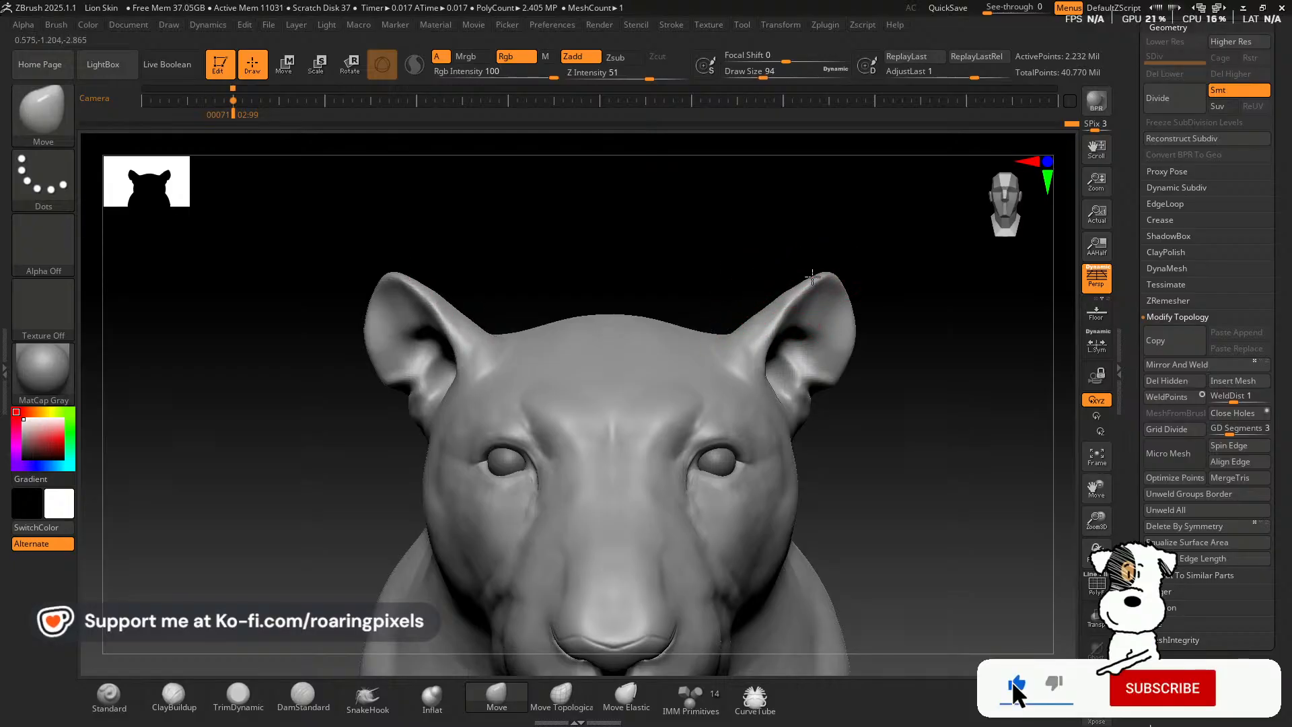
mouse_move(812, 277)
mouse_down()
mouse_move(794, 260)
mouse_move(801, 269)
mouse_up()
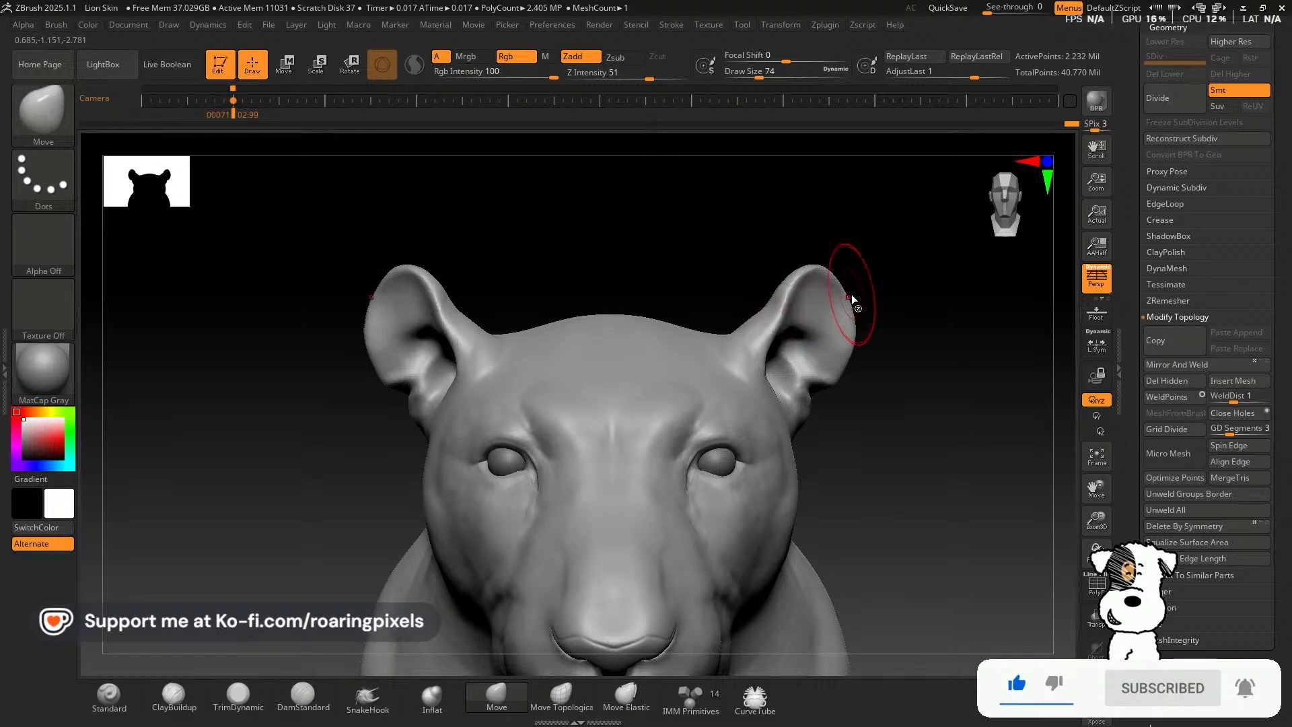
key(bracketleft)
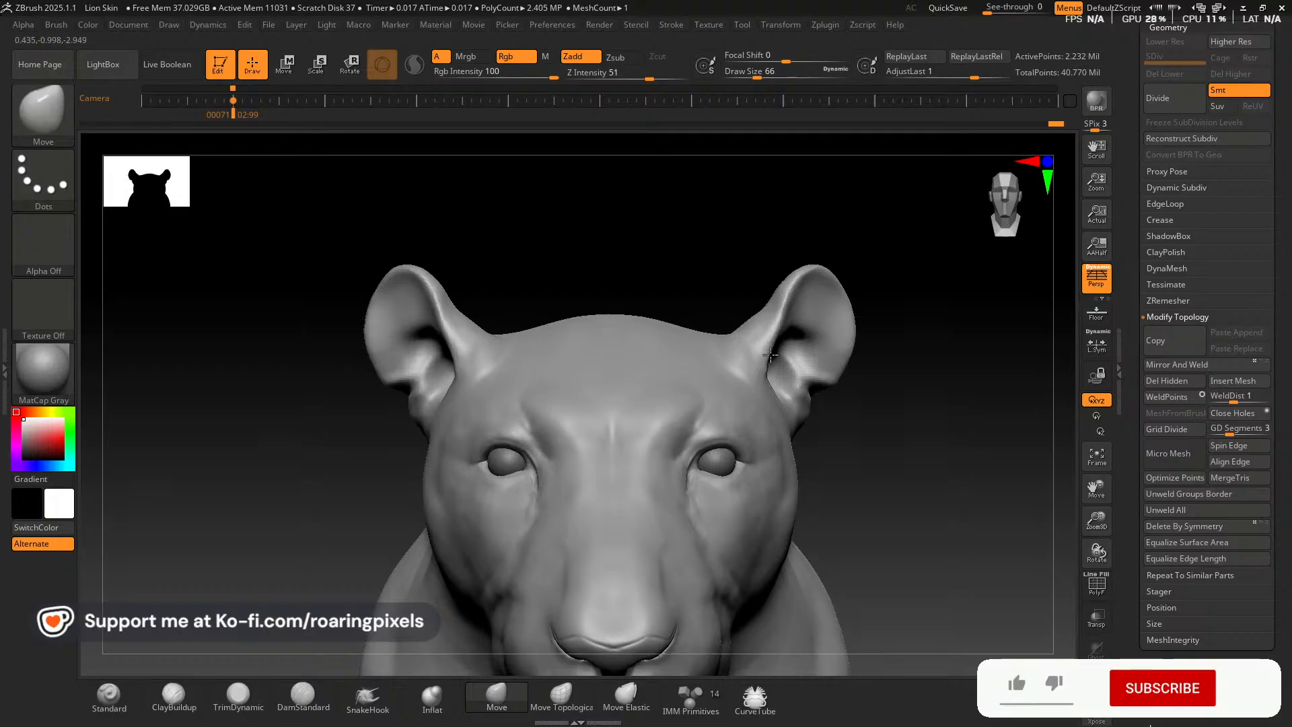
Build up the inner edges of the ears with ClayBuildup at intensity 4 and draw sizes 46 to 26.
click(174, 696)
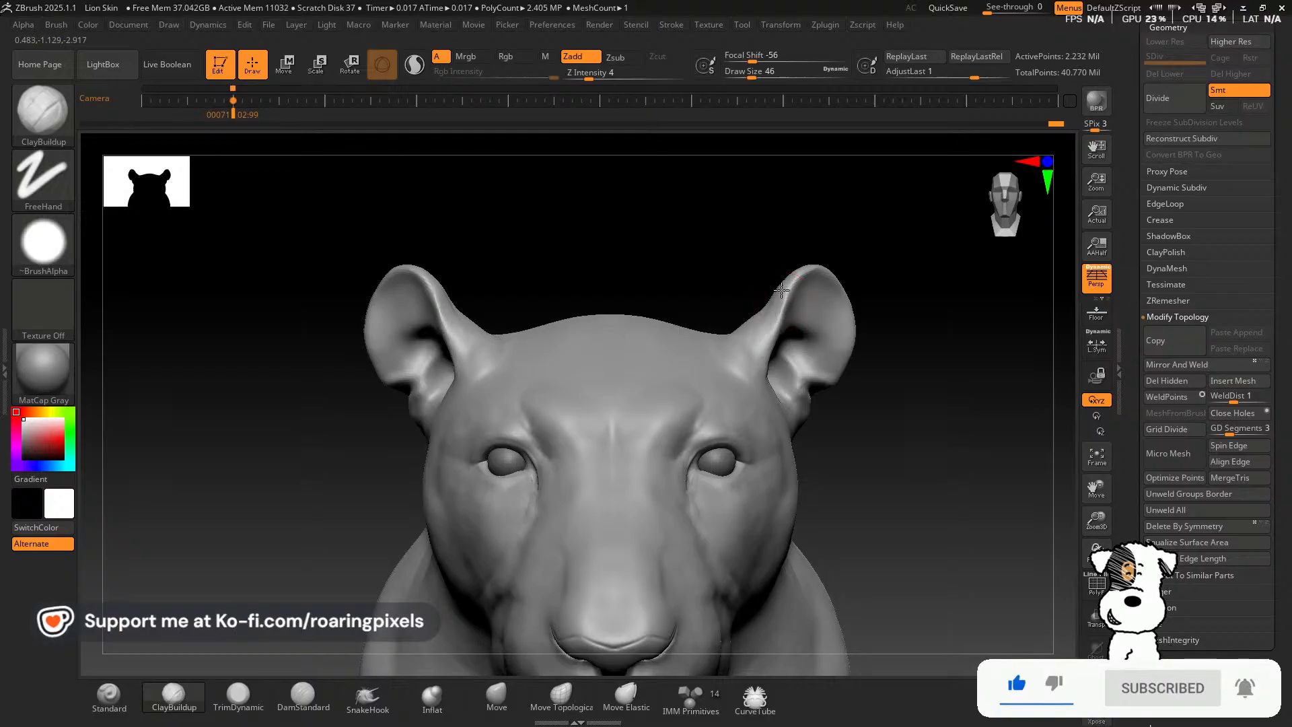
key(bracketleft)
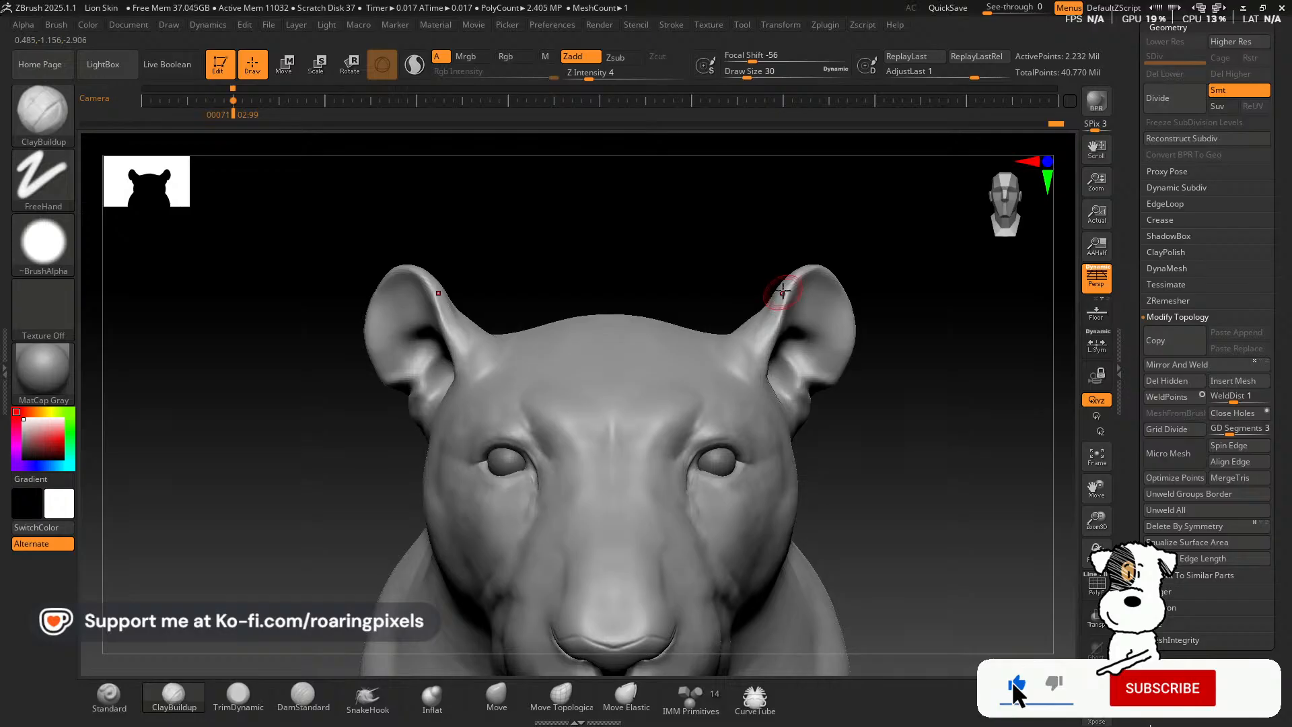
key(bracketleft)
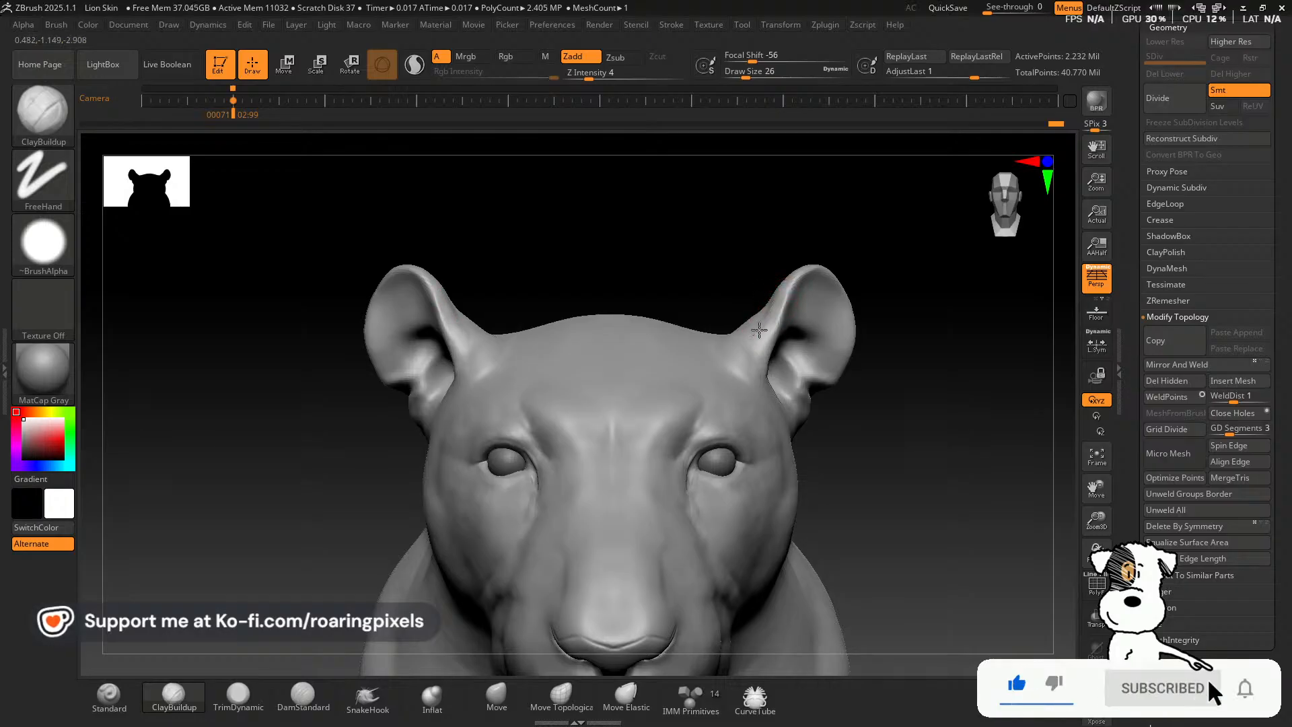
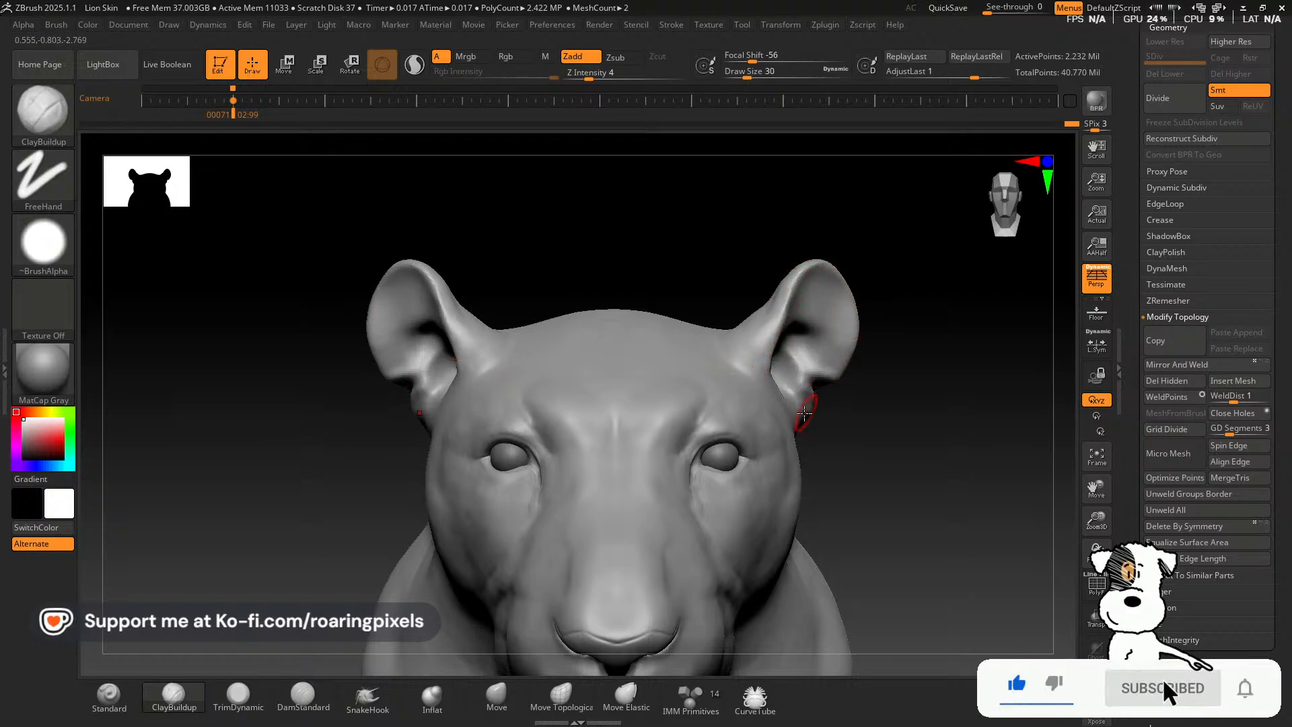
Adjust the lower outer corners of the ears from the front with the Move brush at draw sizes 82 to 70.
key(])
key(])
key(])
key(])
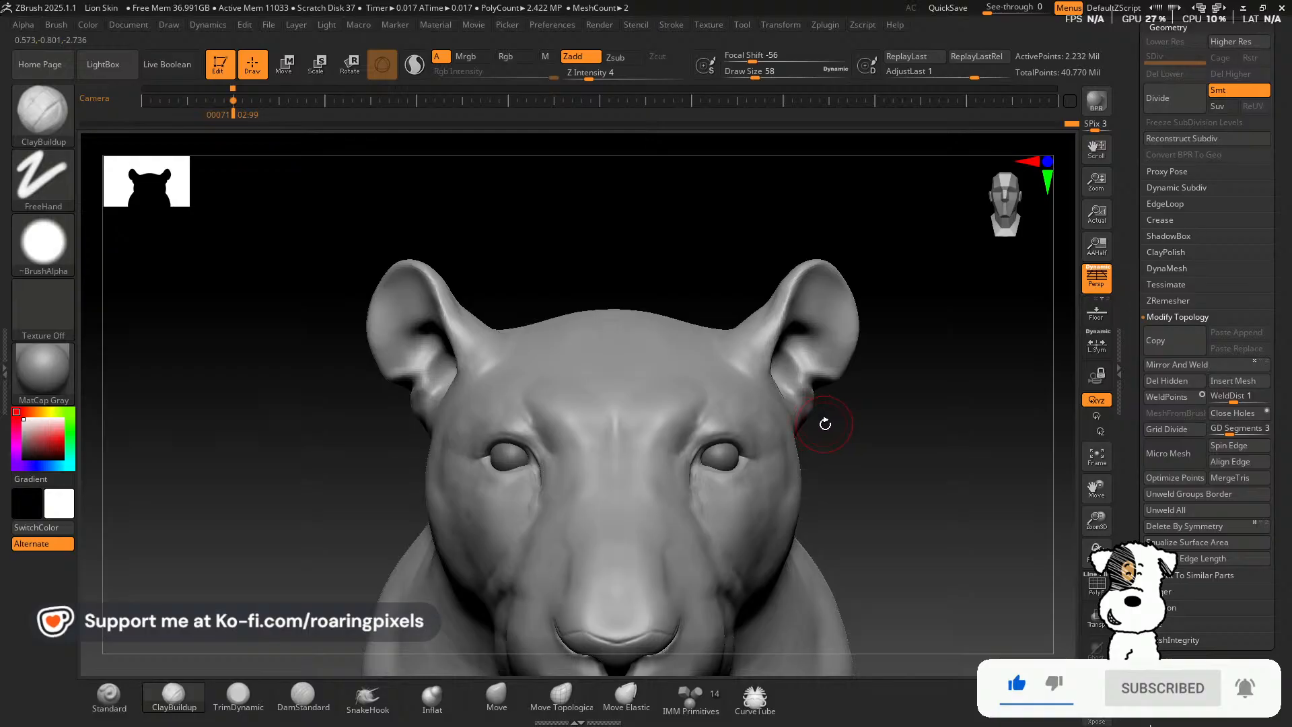
drag(855, 425, 868, 430)
drag(1096, 520, 1090, 482)
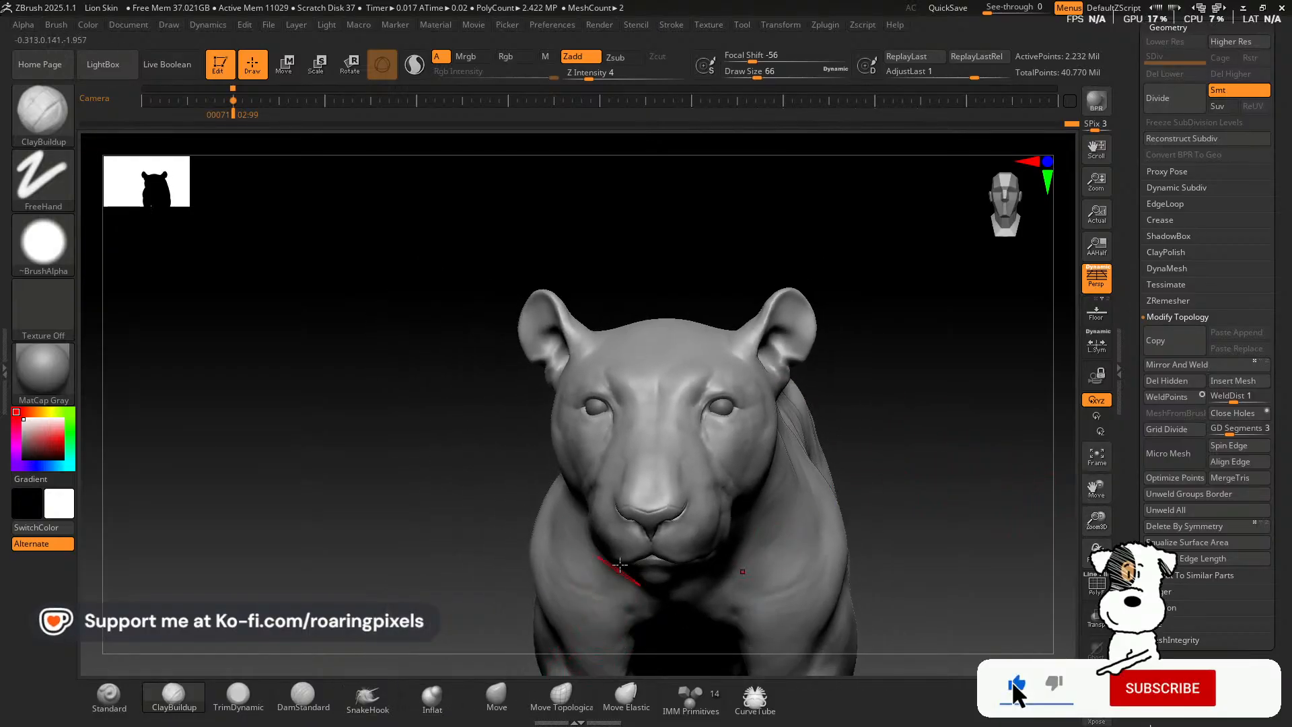
click(496, 695)
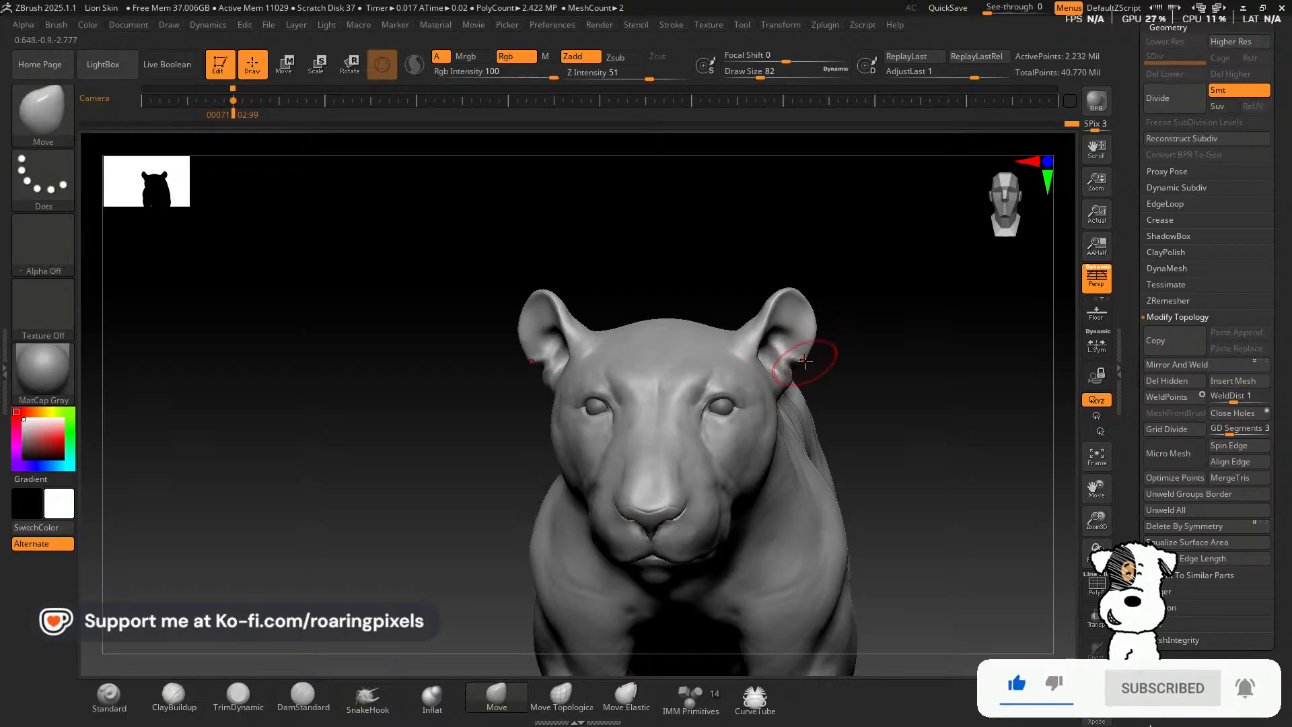
shift+drag(813, 357, 856, 375)
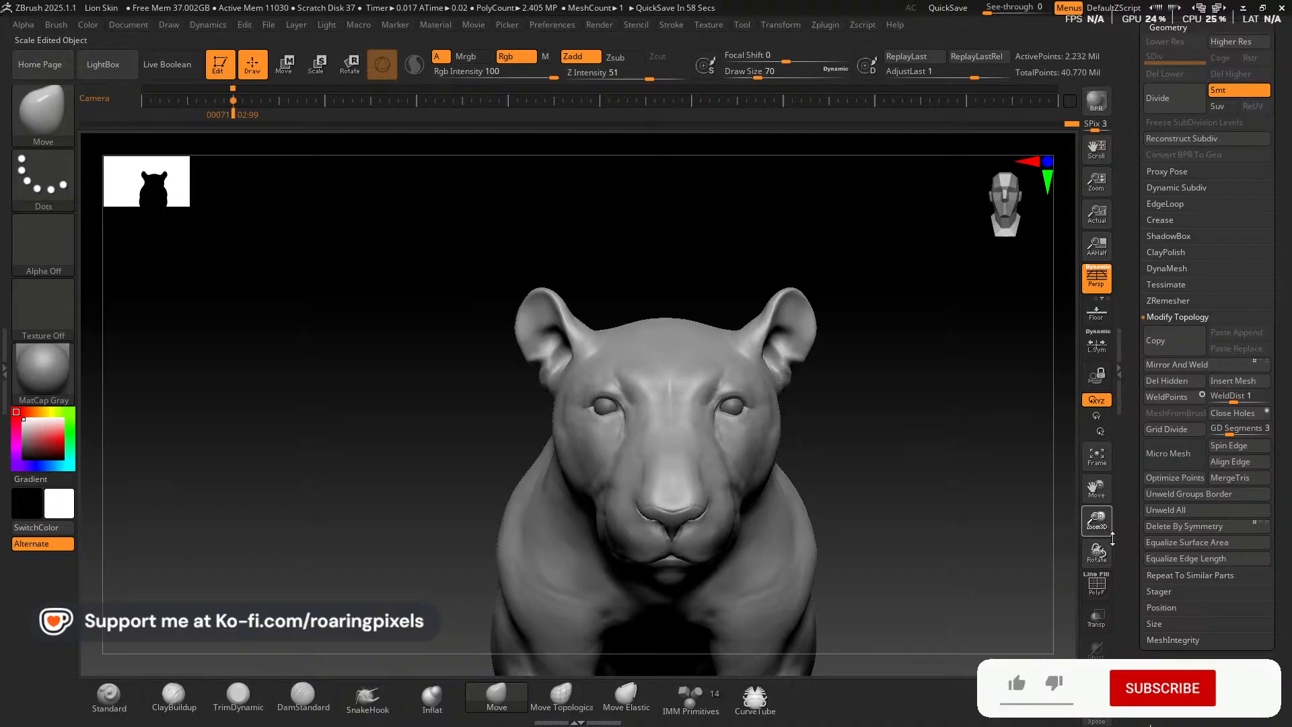
drag(1113, 539, 1118, 606)
Refine the contours of the backs of the ears with the Move brush at draw sizes 58 to 38.
drag(868, 434, 798, 444)
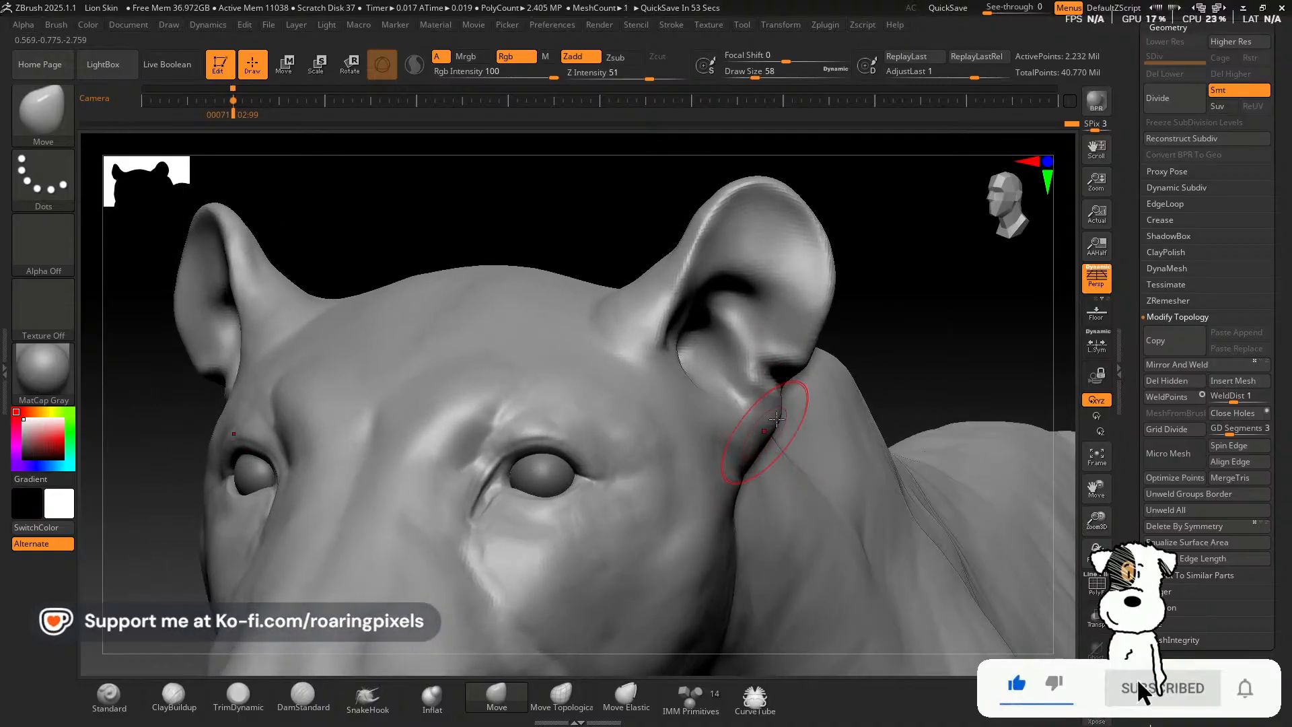
drag(869, 340, 917, 319)
drag(882, 374, 744, 375)
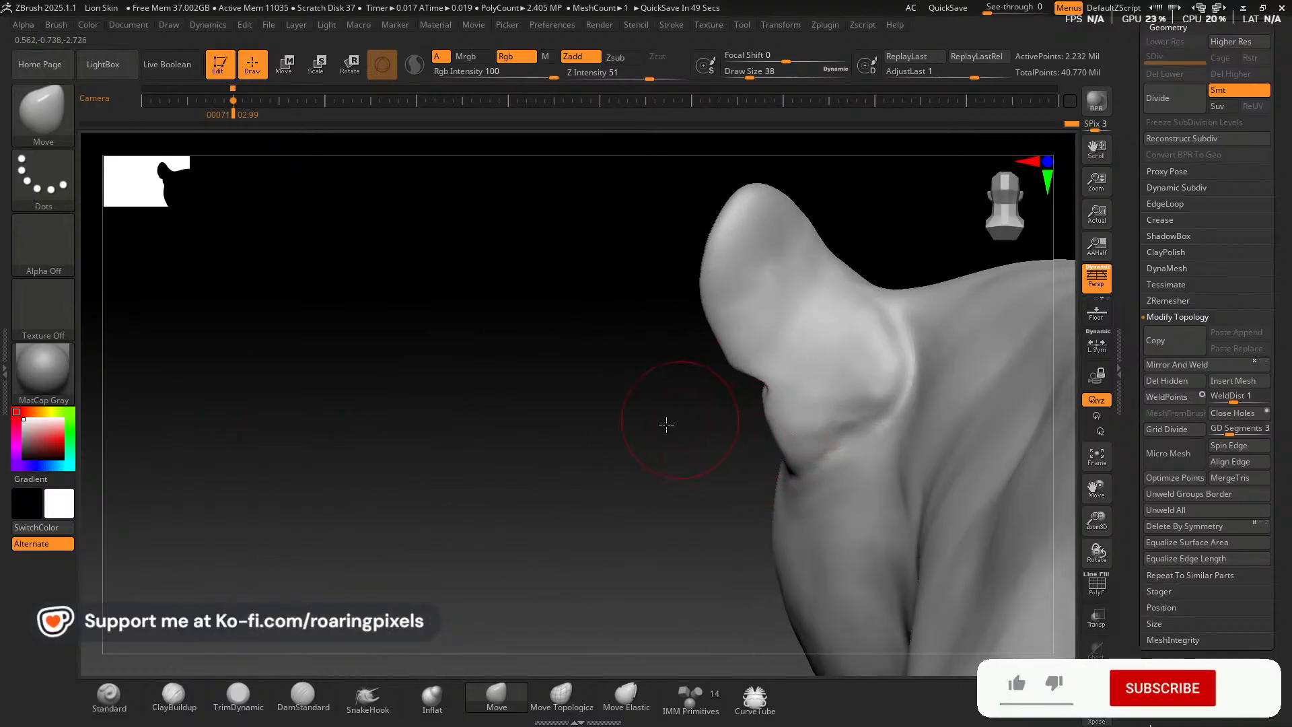
mouse_move(666, 424)
mouse_down()
mouse_move(683, 427)
mouse_move(669, 427)
mouse_move(677, 410)
mouse_up()
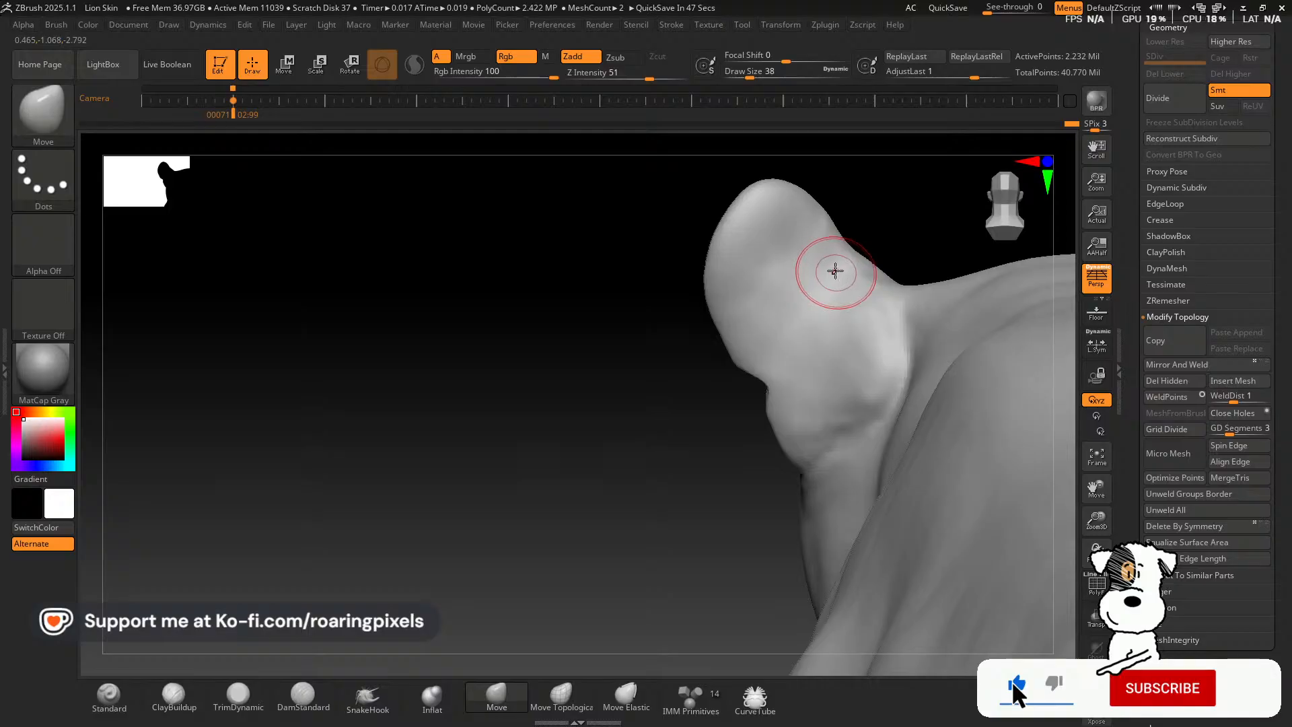
mouse_move(892, 233)
mouse_down()
mouse_move(912, 216)
mouse_move(839, 265)
mouse_up()
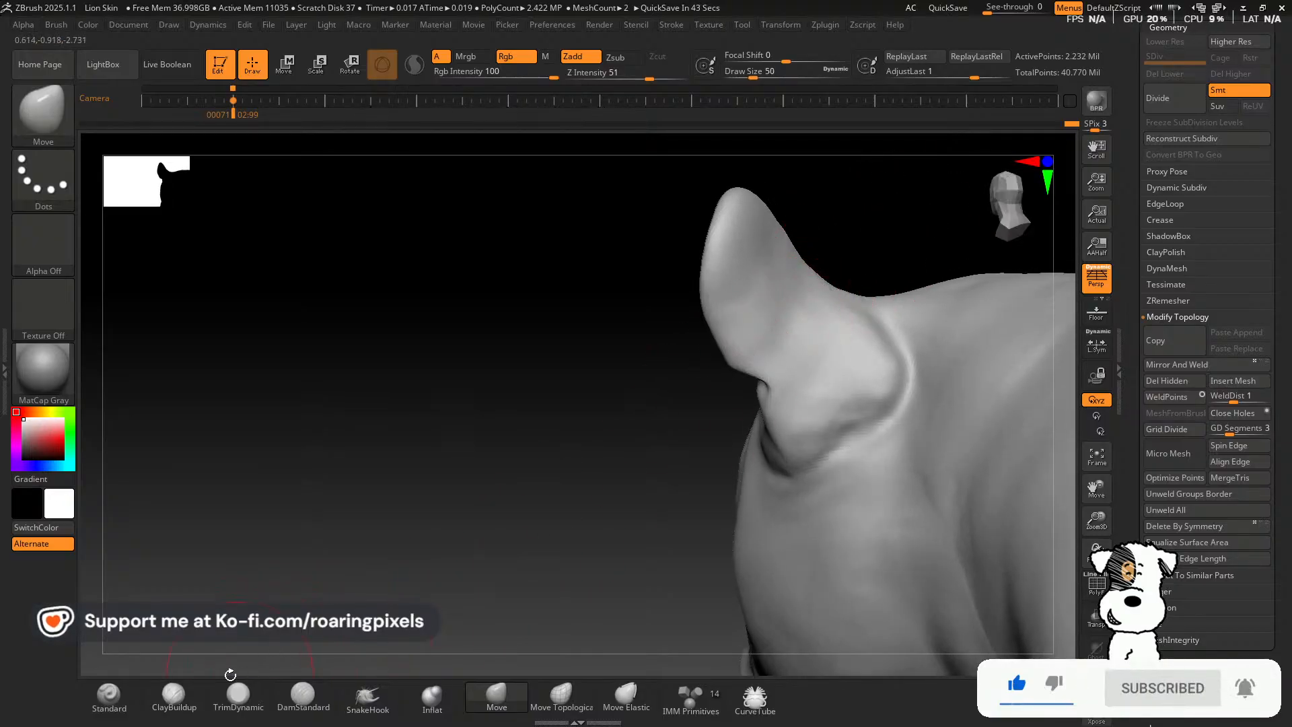
Build up the backs of the ears with ClayBuildup at intensity 4 and draw sizes 42 to 34.
click(174, 697)
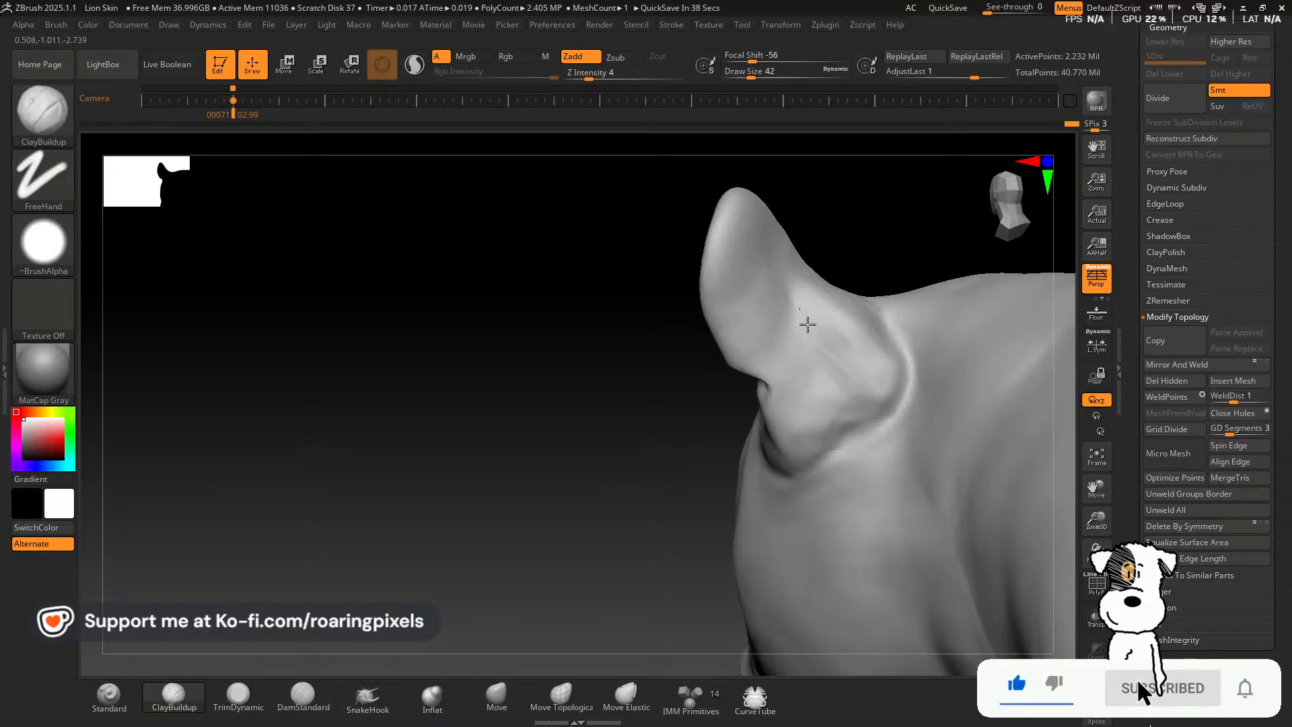
mouse_move(554, 404)
mouse_down()
mouse_move(589, 398)
mouse_move(636, 329)
mouse_move(574, 404)
mouse_up()
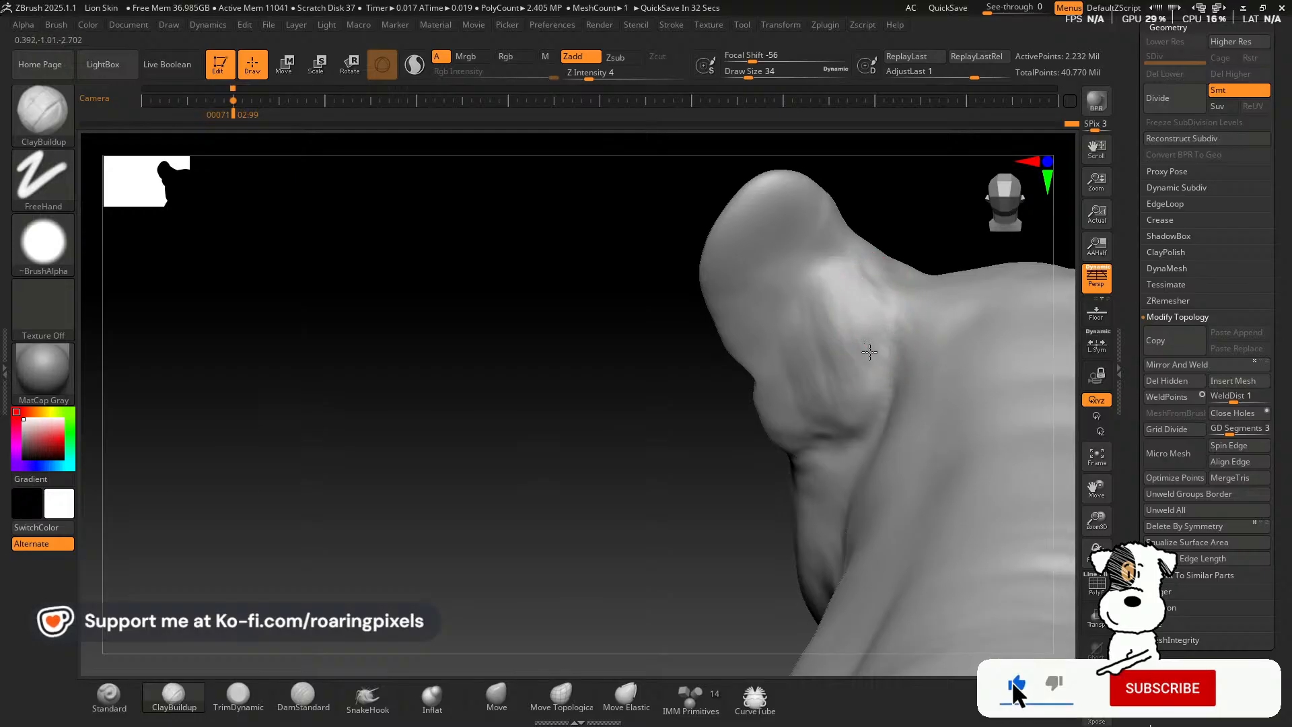
drag(895, 187, 860, 254)
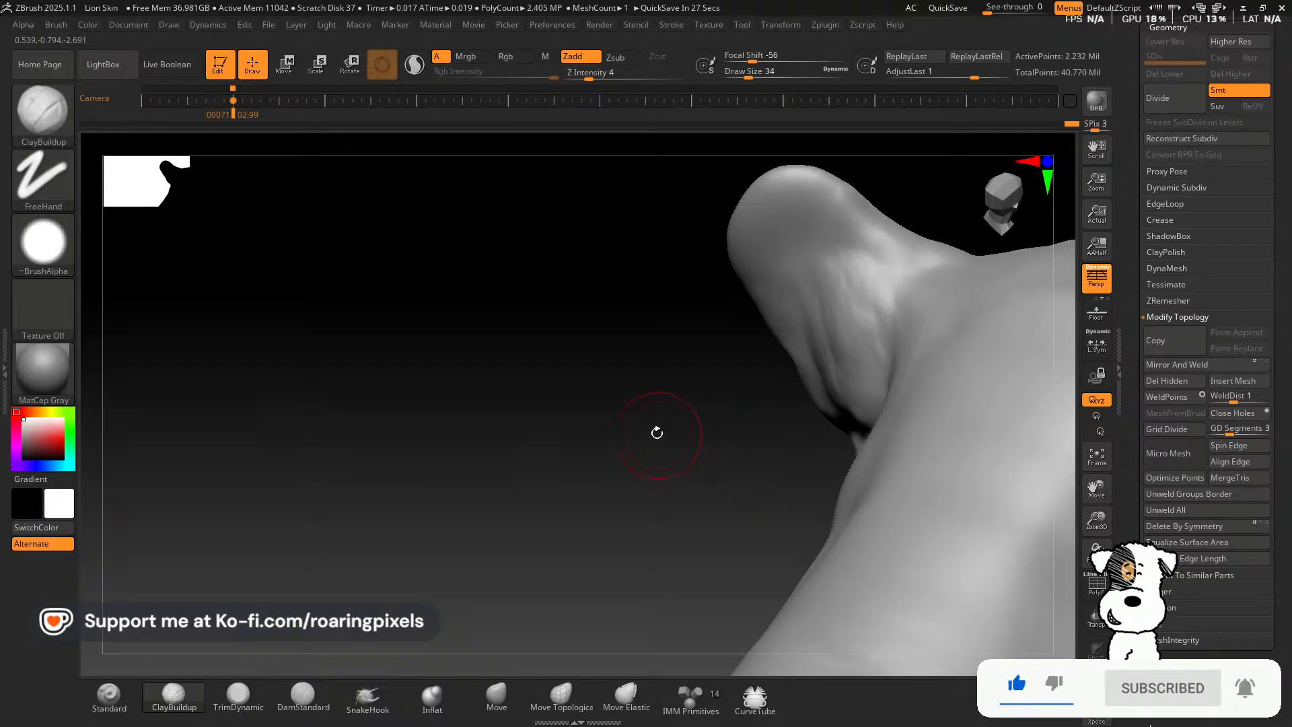
drag(657, 433, 837, 384)
mouse_move(753, 402)
mouse_down()
mouse_move(628, 317)
mouse_move(530, 184)
mouse_move(705, 390)
mouse_up()
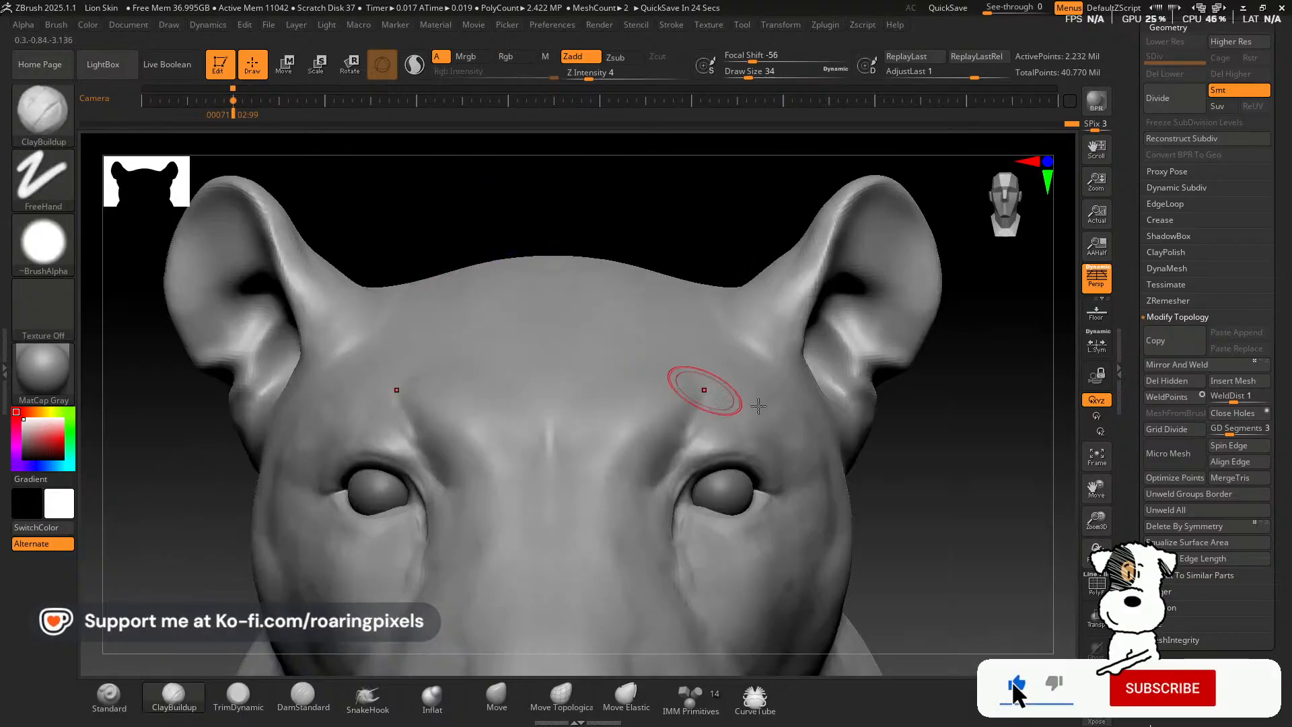
Add volume where the backs of the ears join the head with ClayBuildup at draw sizes 42 to 38.
ctrl+right_drag(705, 390, 992, 476)
drag(992, 476, 858, 441)
drag(1098, 515, 1079, 539)
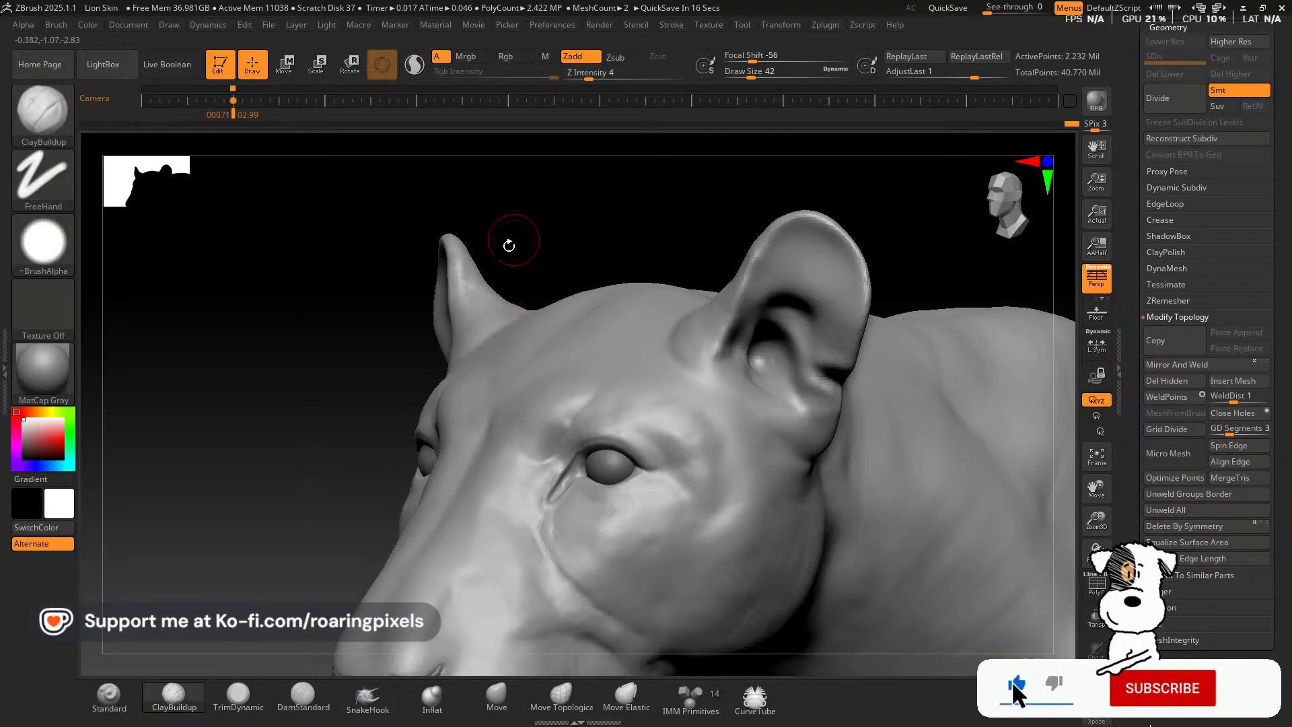
drag(509, 245, 505, 294)
mouse_move(577, 225)
mouse_down()
mouse_move(502, 291)
mouse_move(523, 312)
mouse_move(565, 269)
mouse_move(505, 326)
mouse_move(508, 344)
mouse_move(506, 281)
mouse_move(541, 355)
mouse_up()
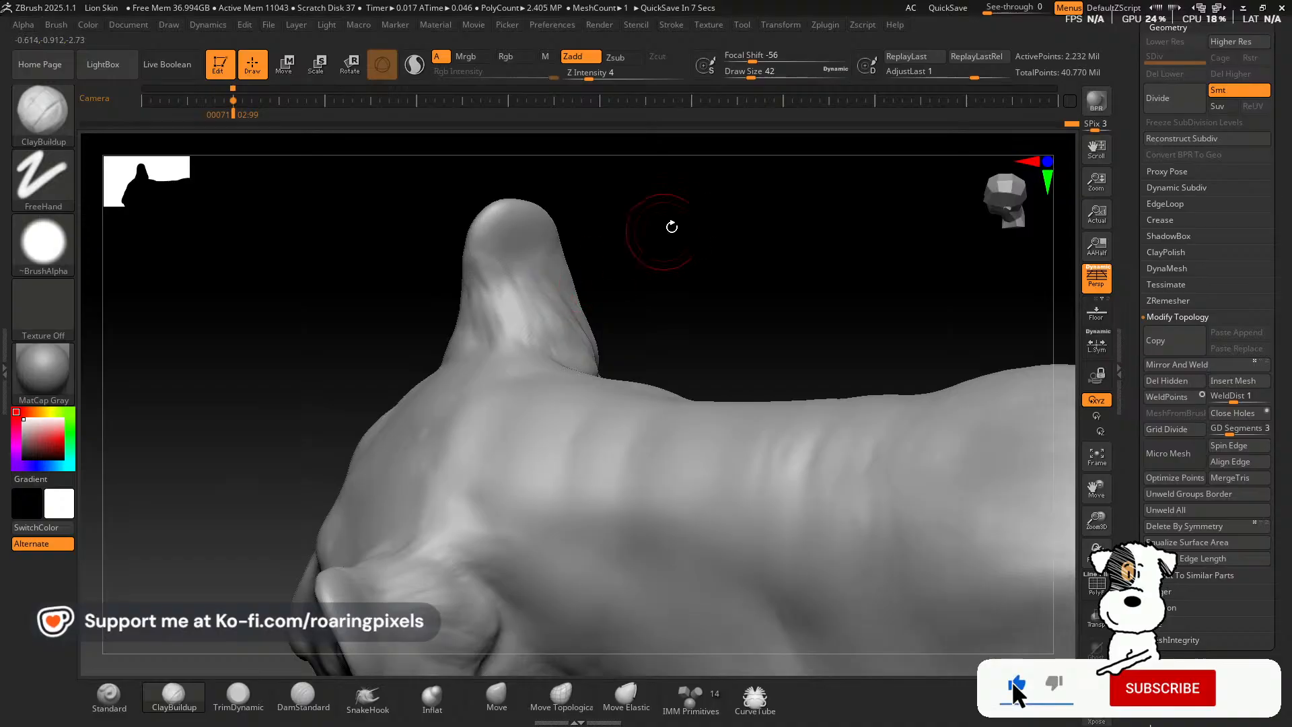
drag(669, 222, 548, 289)
drag(671, 209, 620, 276)
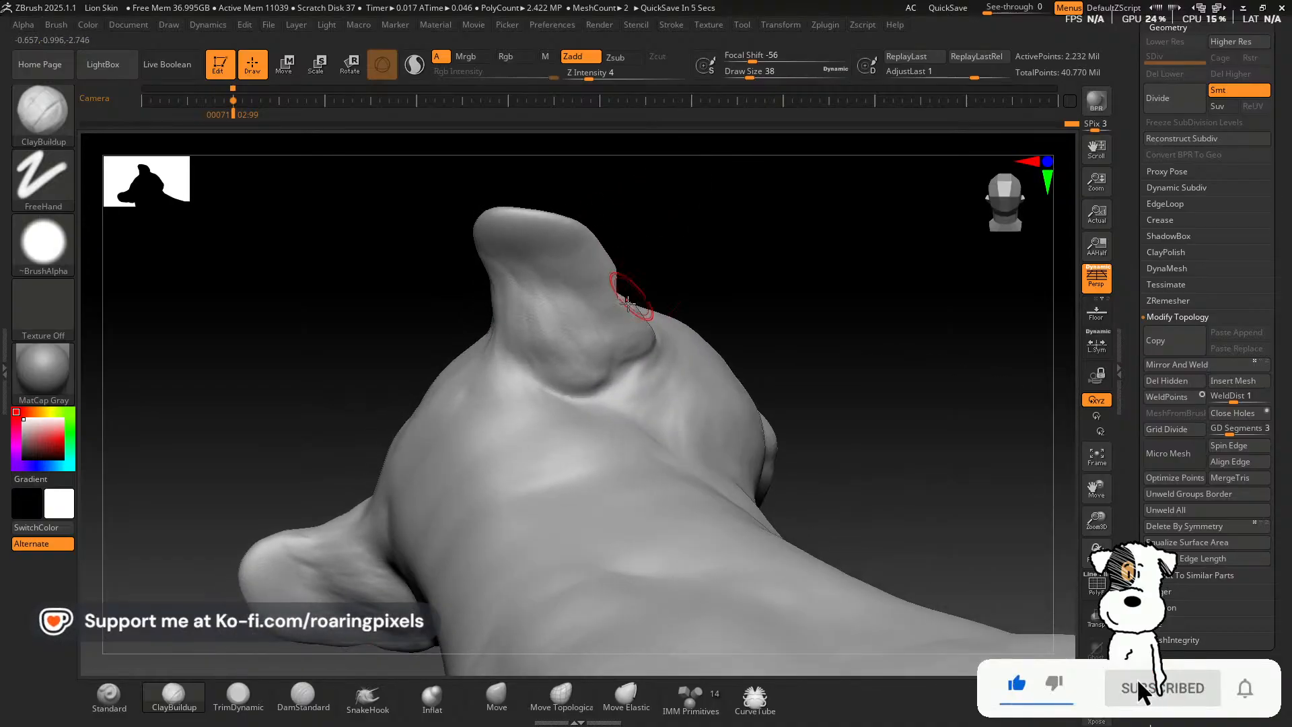
drag(507, 317, 456, 231)
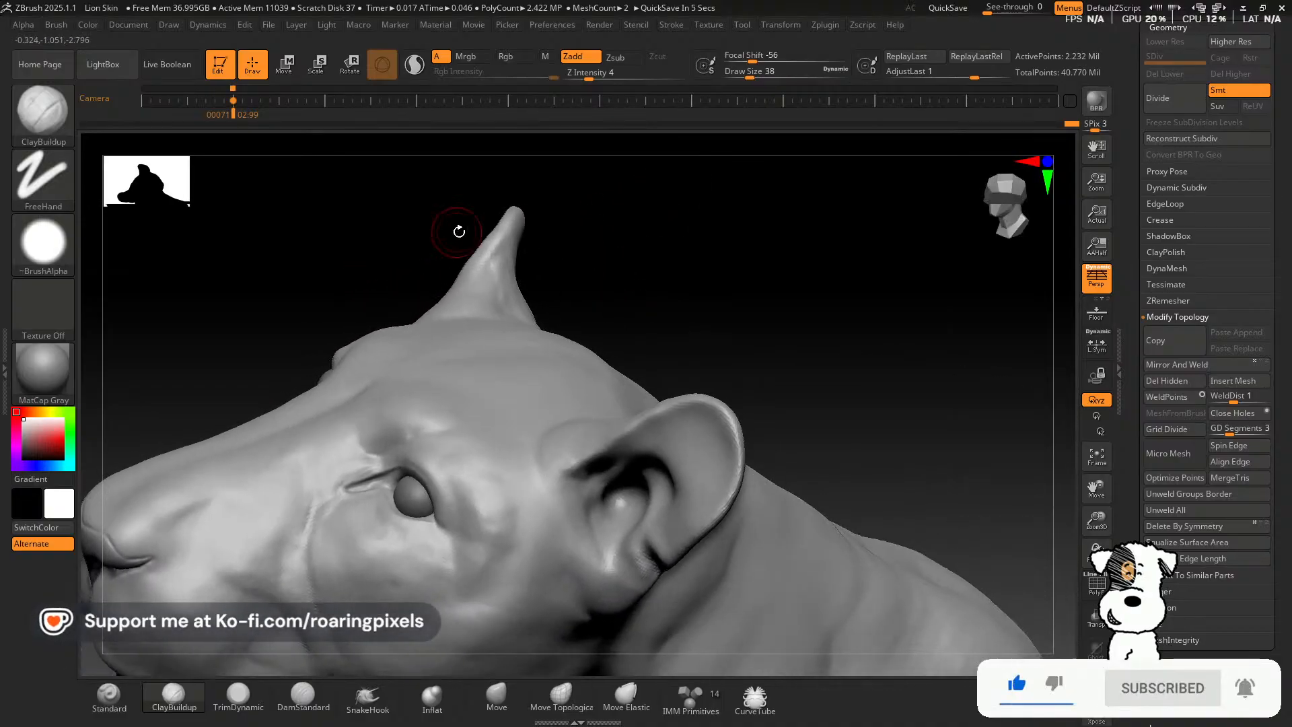
drag(669, 234, 681, 199)
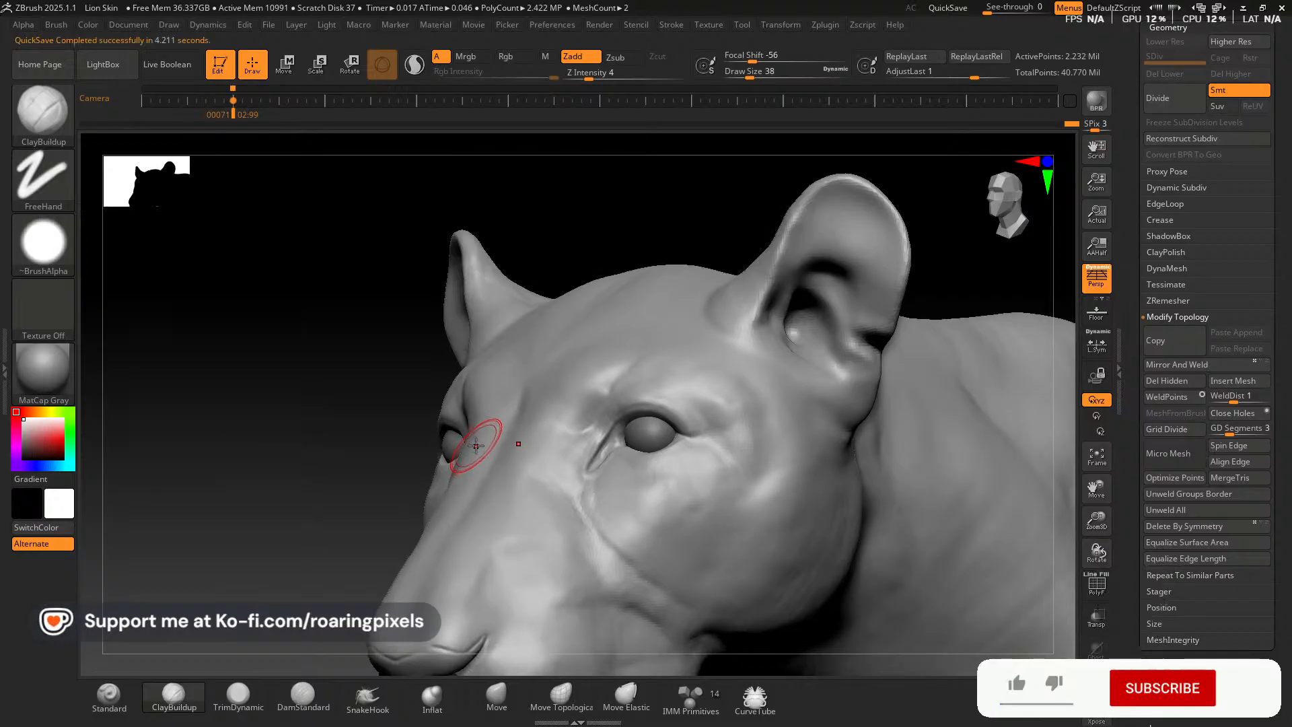
Fill out the inner bases and rear surfaces of the ears with ClayBuildup at draw size 38.
drag(549, 249, 491, 245)
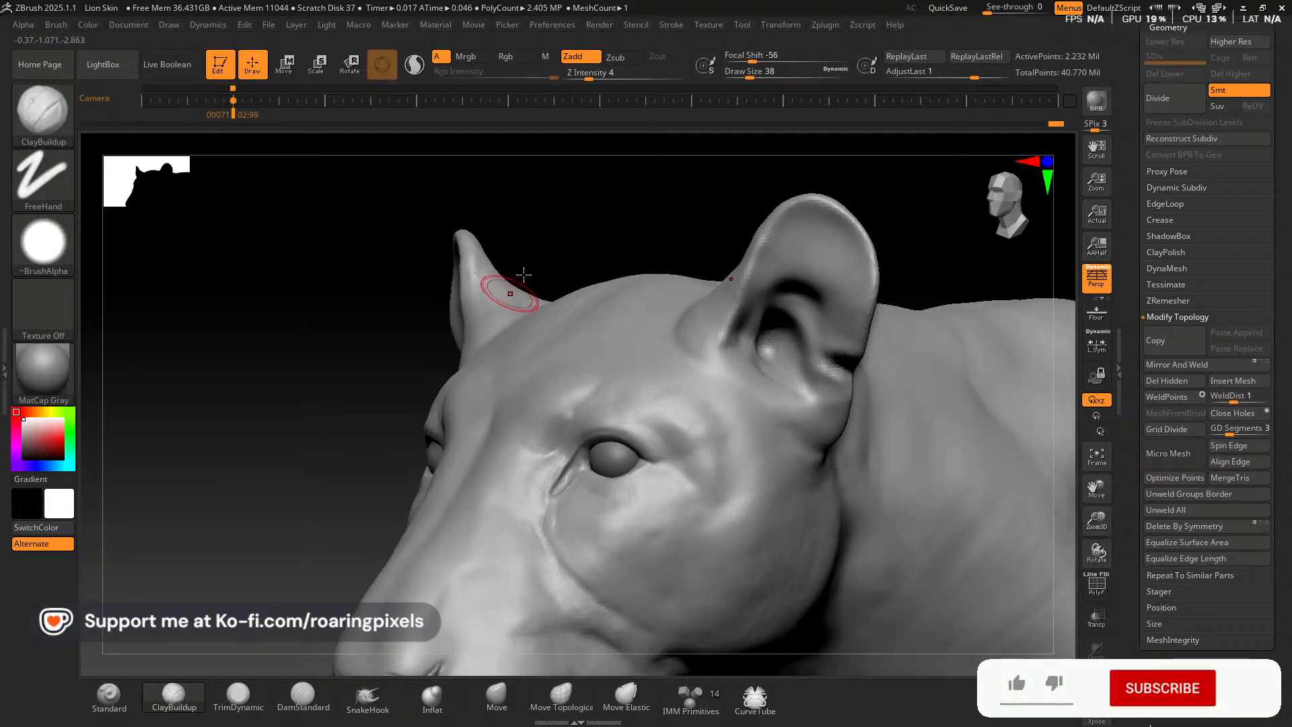
drag(547, 241, 533, 301)
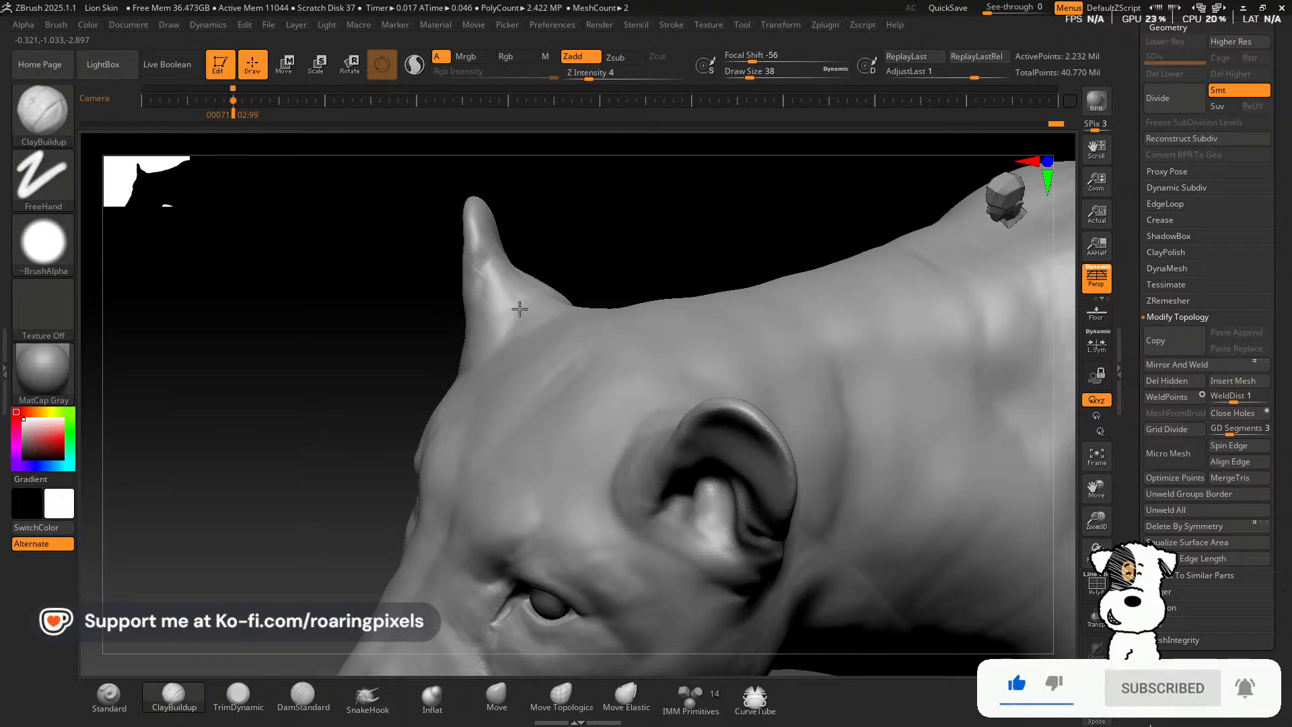
drag(572, 236, 519, 303)
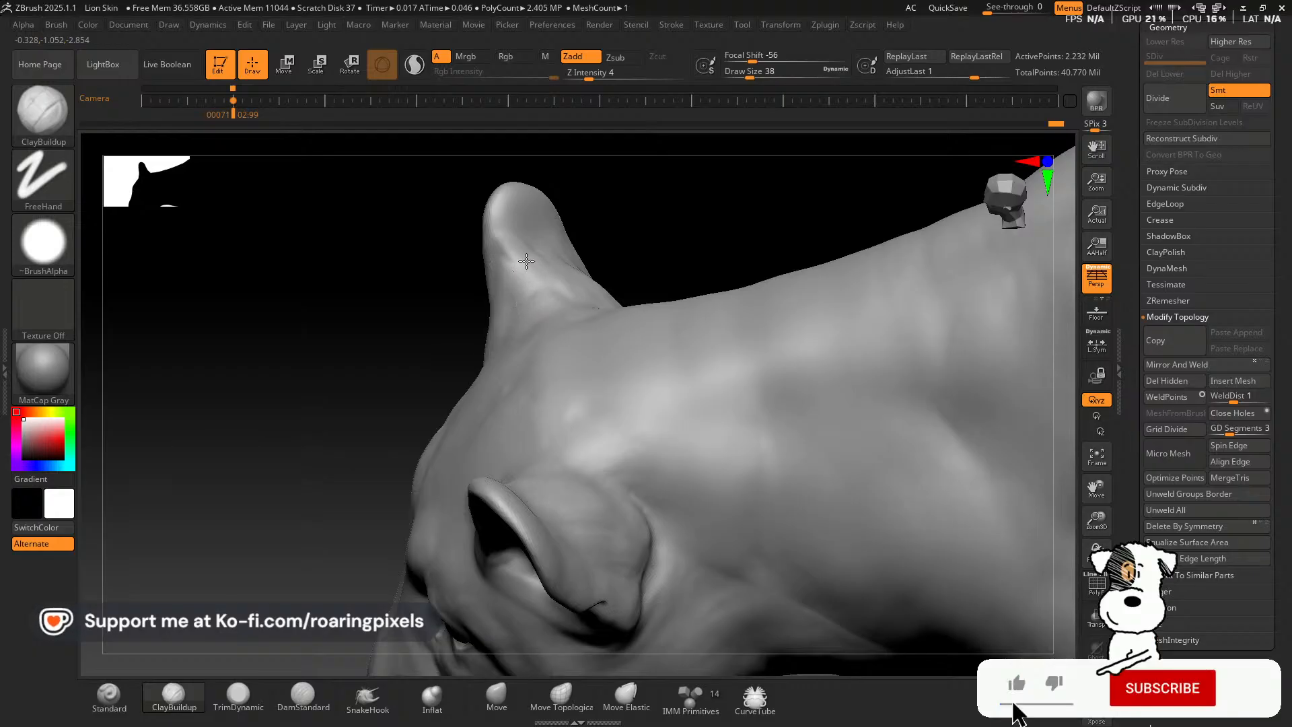
drag(455, 277, 485, 282)
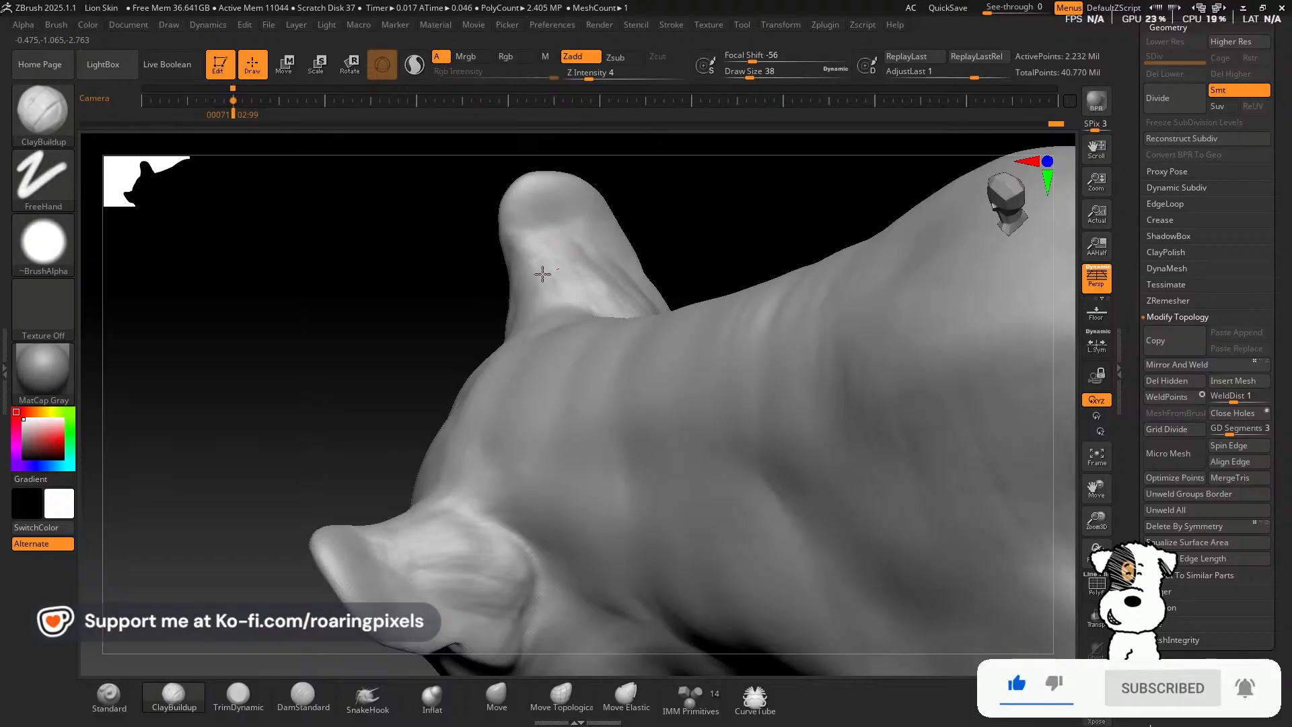
mouse_move(491, 311)
mouse_down()
mouse_move(463, 244)
mouse_move(412, 329)
mouse_up()
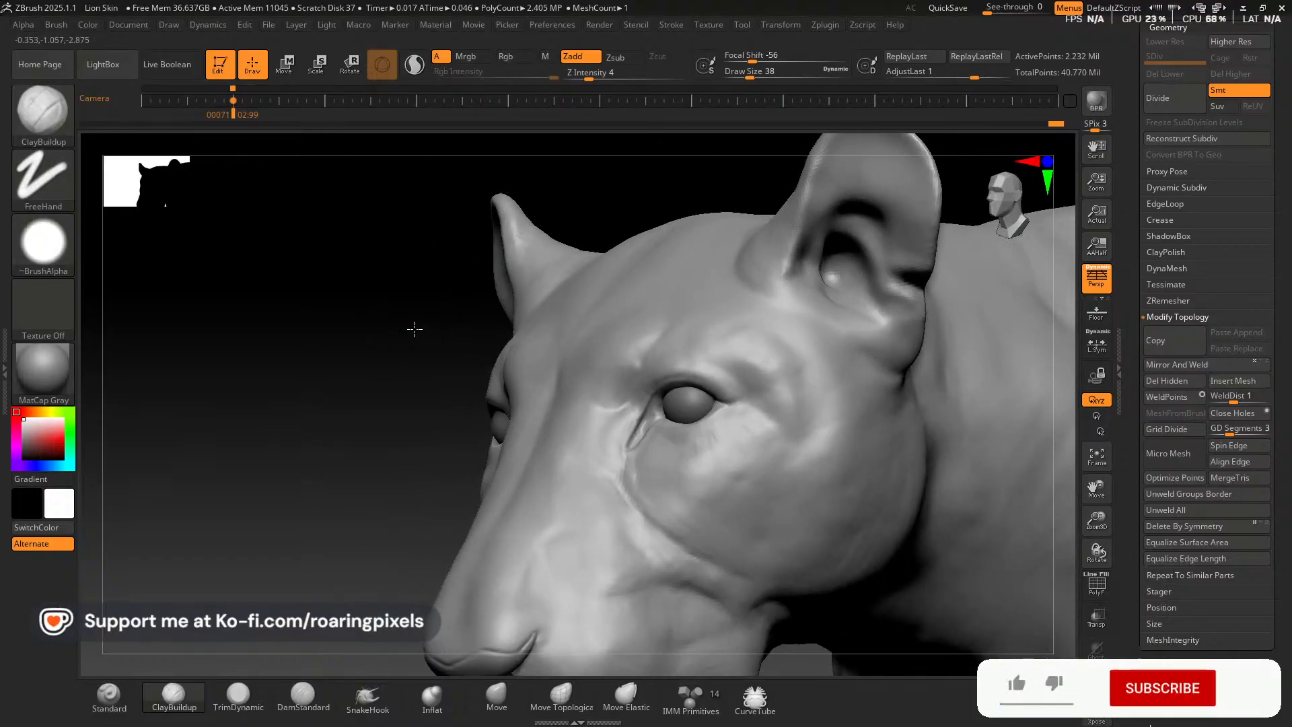
Nudge the outer and inner rims of the ears into shape with the Move brush at draw sizes 42 to 62.
drag(1096, 520, 1073, 505)
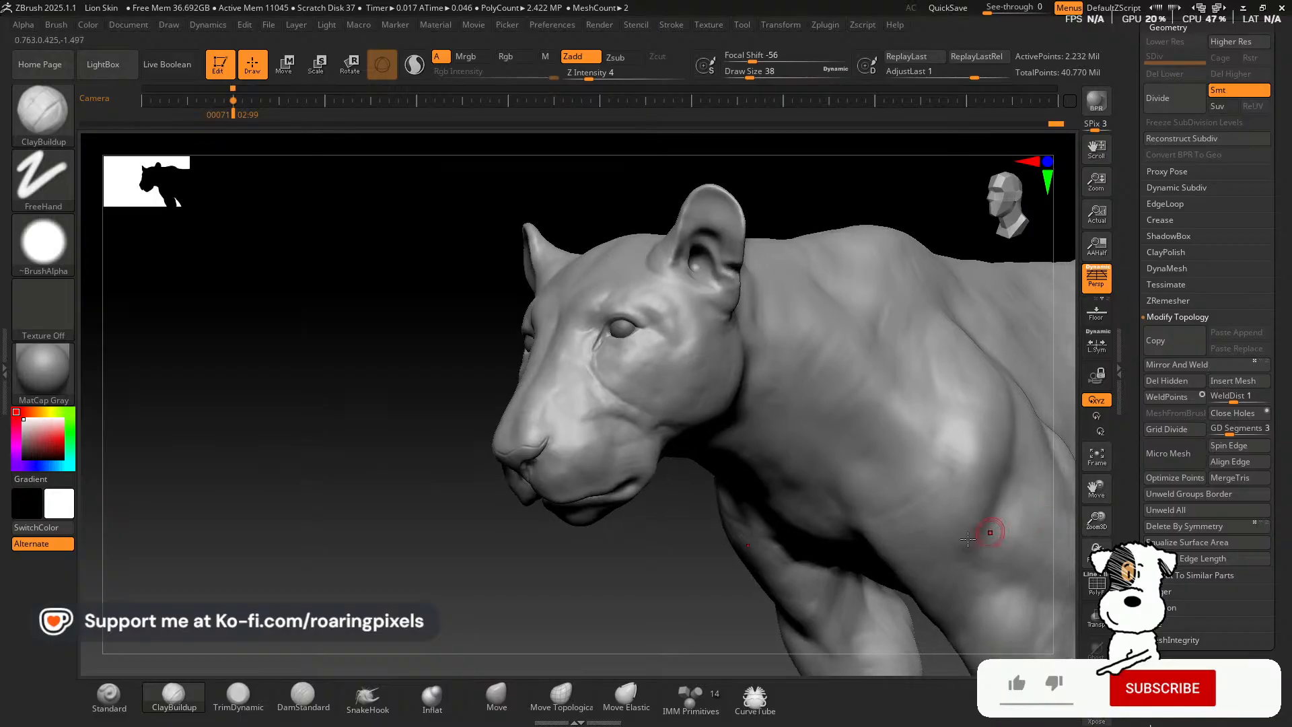
drag(427, 484, 494, 308)
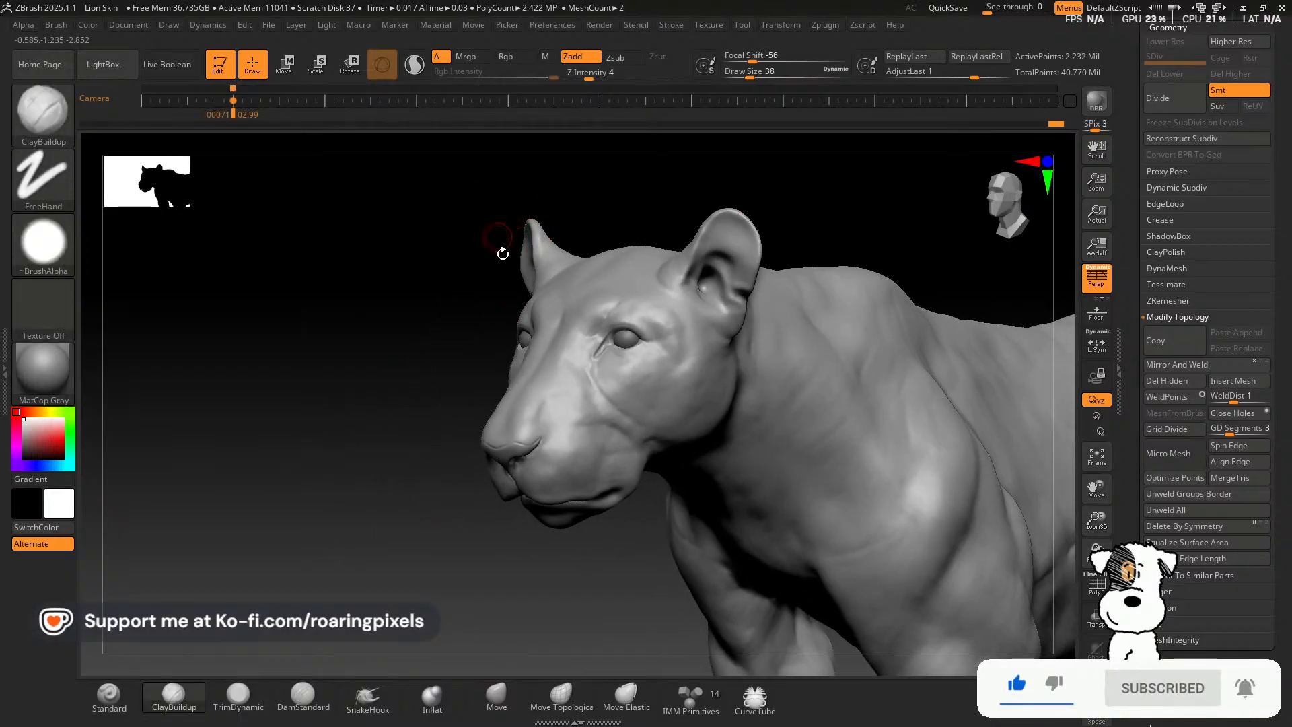
drag(1097, 525, 1094, 472)
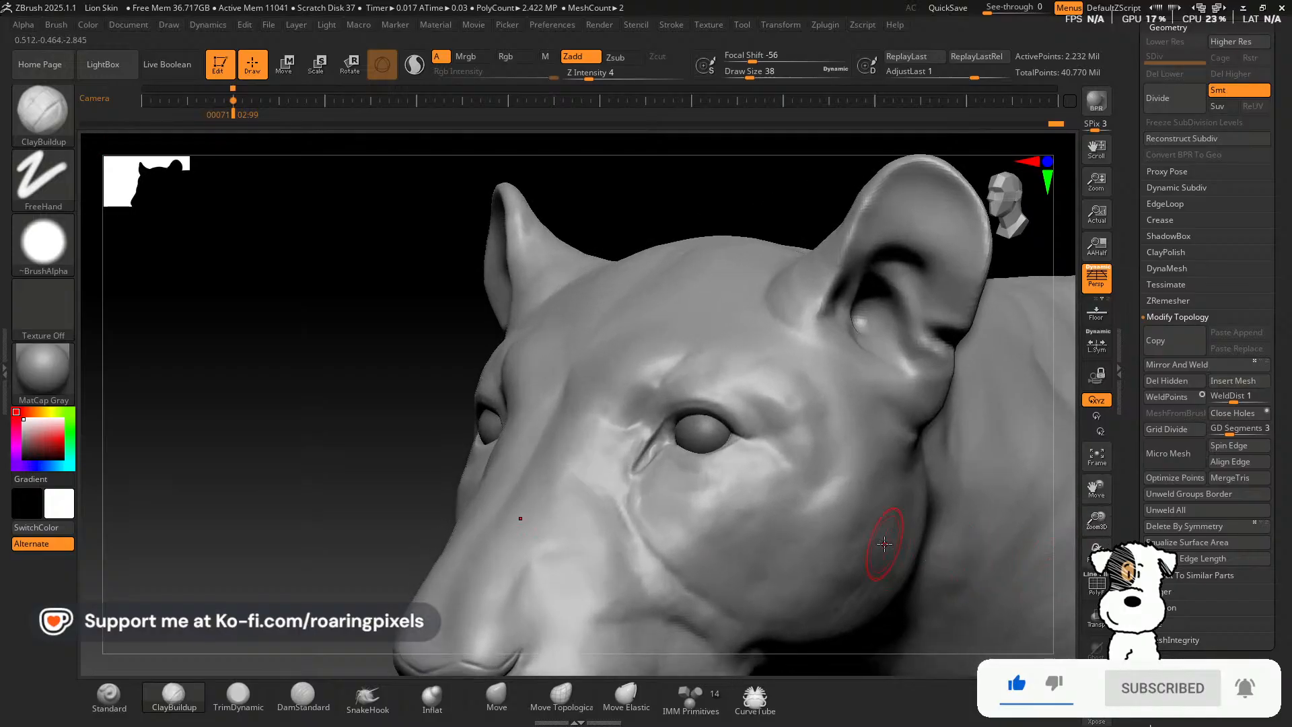
click(492, 706)
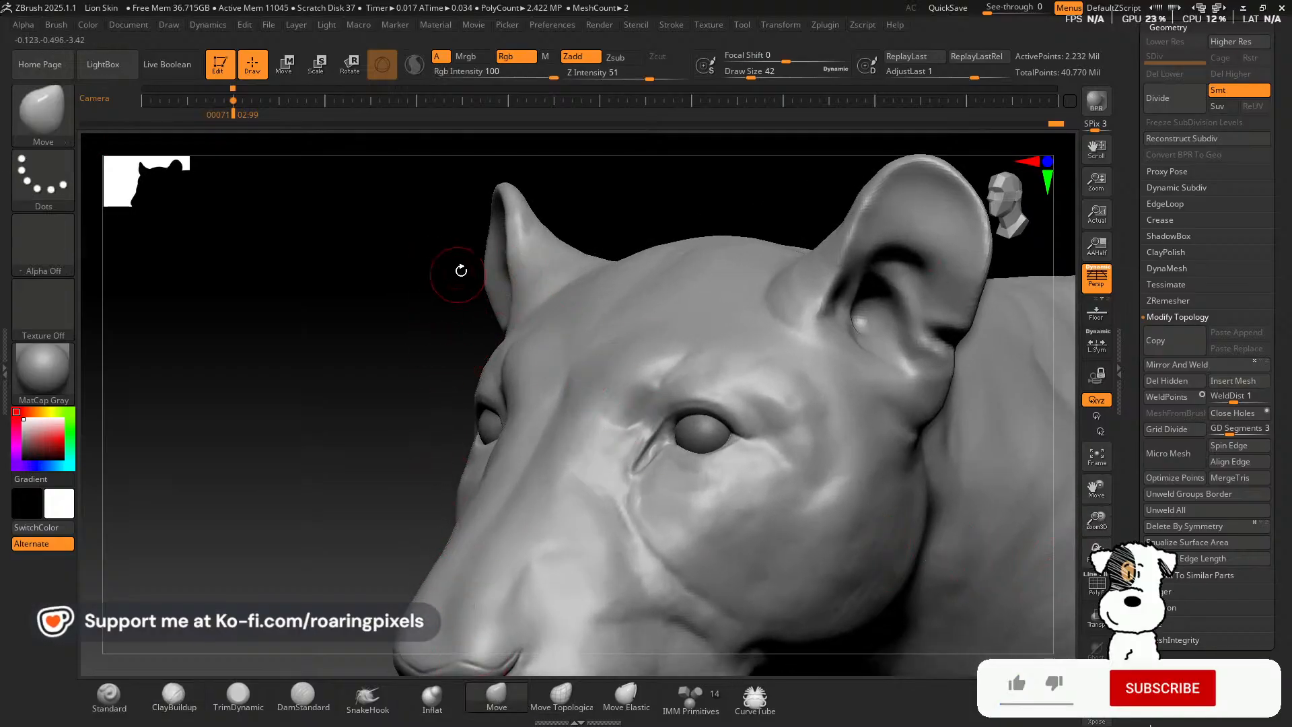
drag(486, 233, 477, 234)
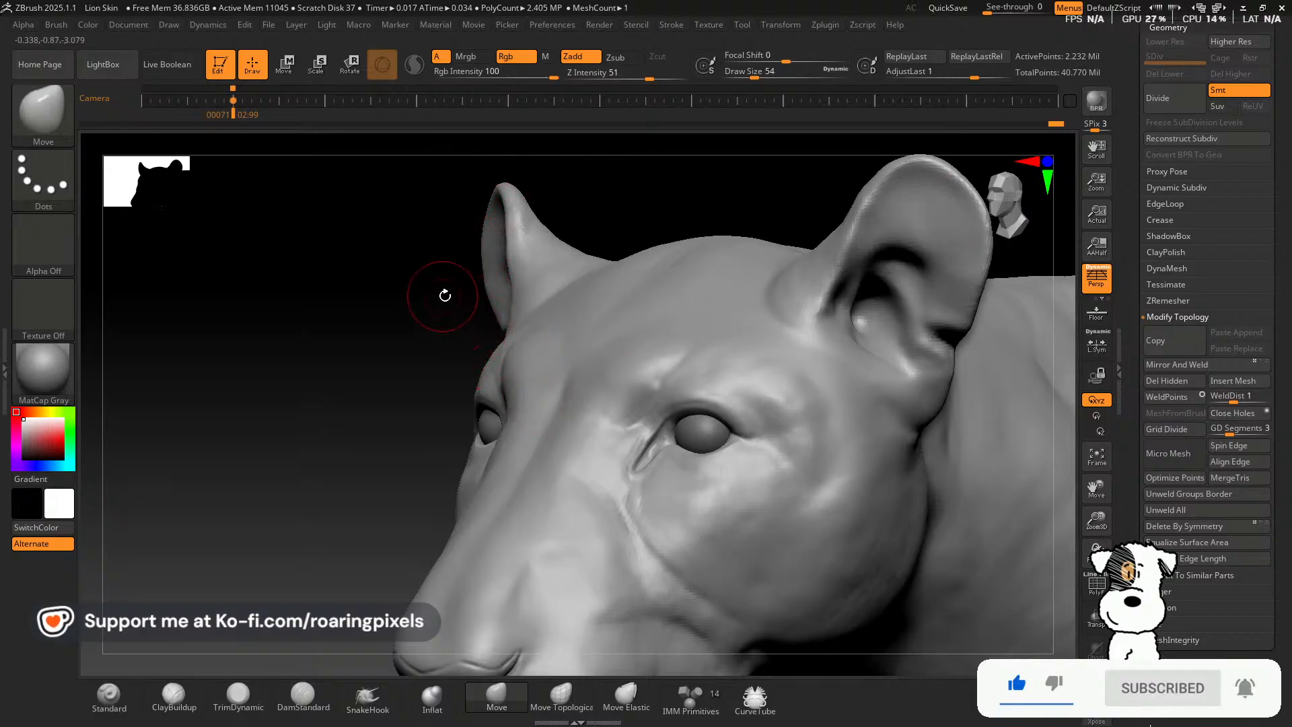
drag(766, 276, 769, 219)
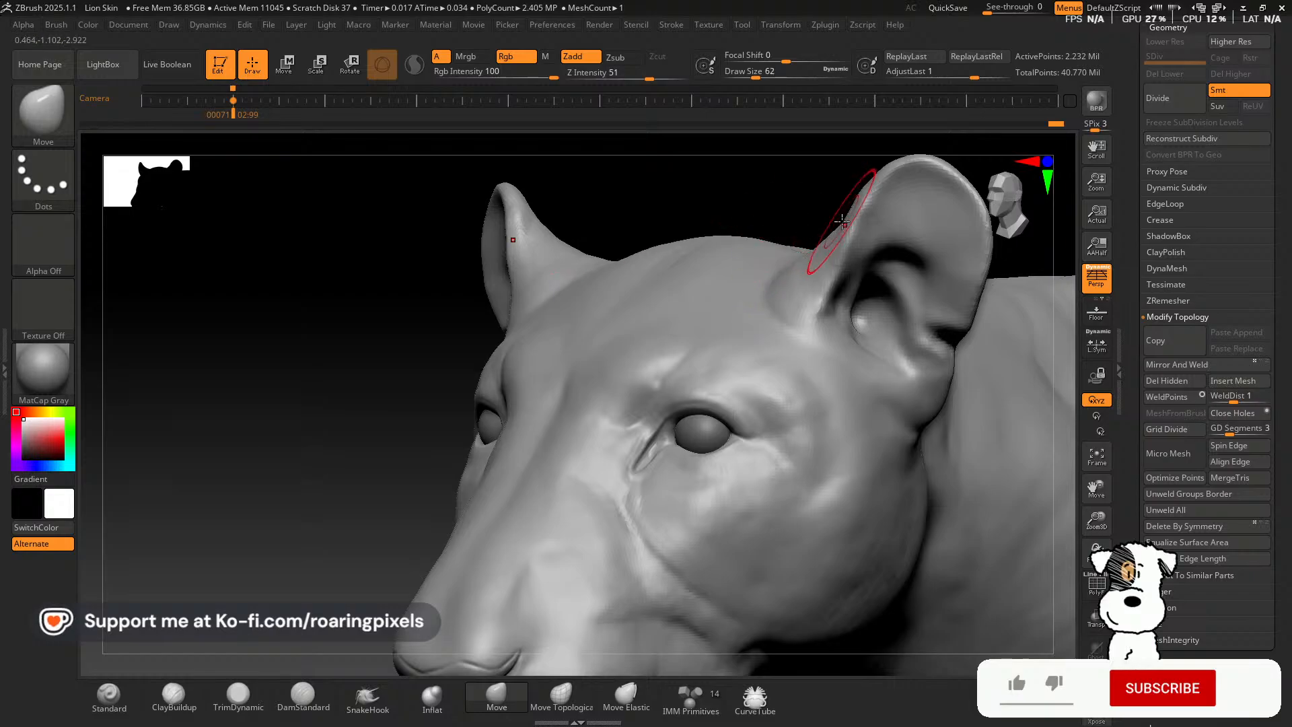
key(bracketright)
drag(847, 222, 844, 200)
key(bracketleft)
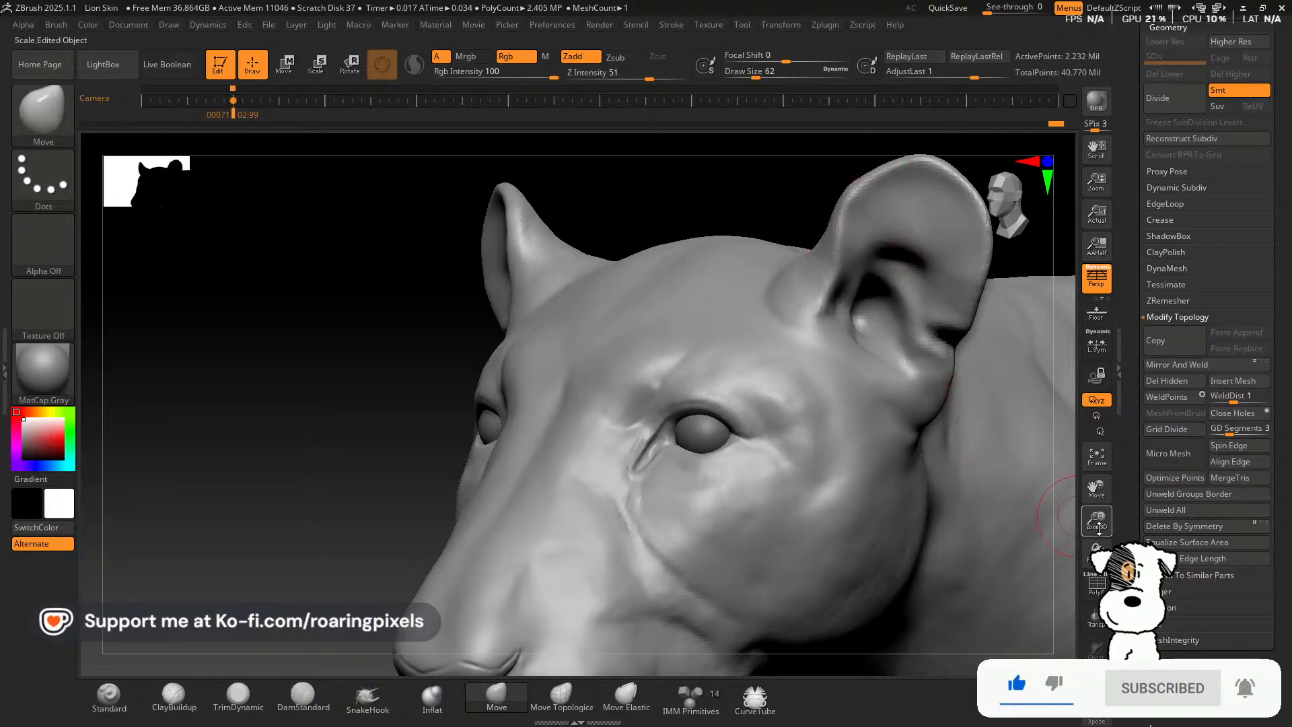
Reshape the upper rims of the ears with the Move brush at draw sizes 82 to 74.
mouse_move(1099, 528)
mouse_down()
mouse_move(1095, 493)
mouse_move(1090, 559)
mouse_up()
key(bracketright)
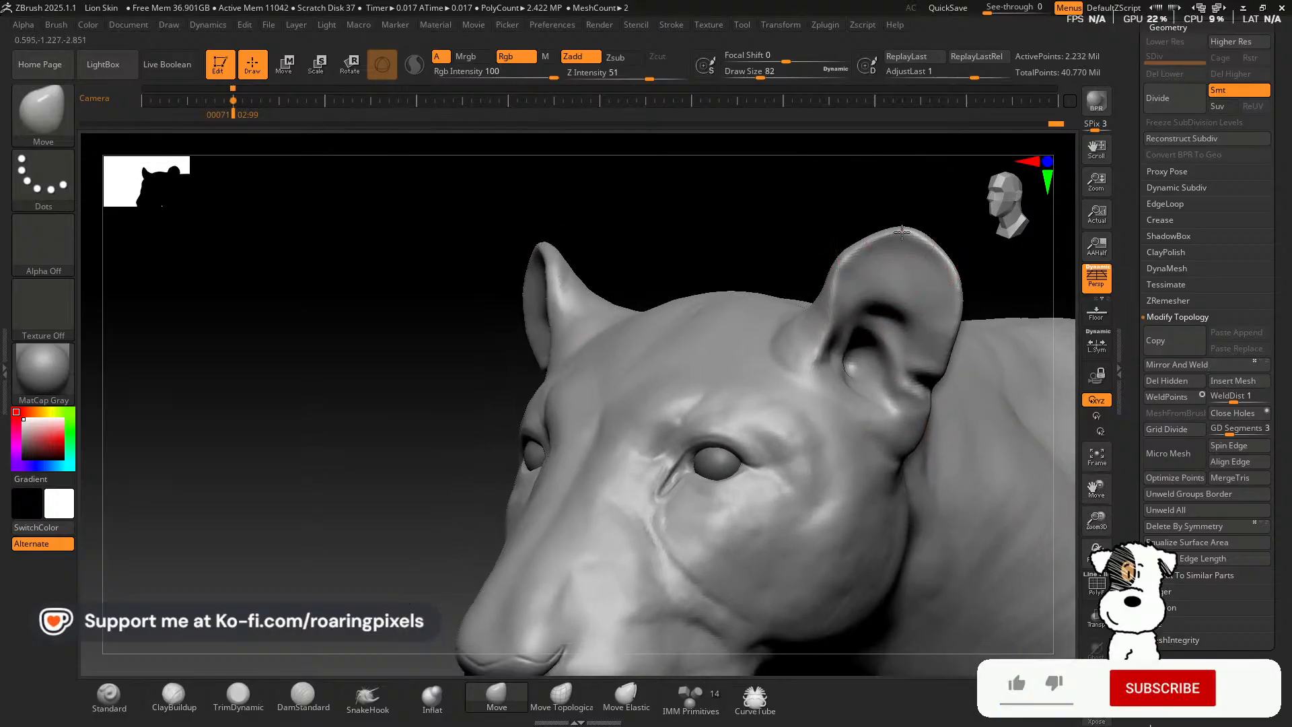
drag(897, 231, 794, 220)
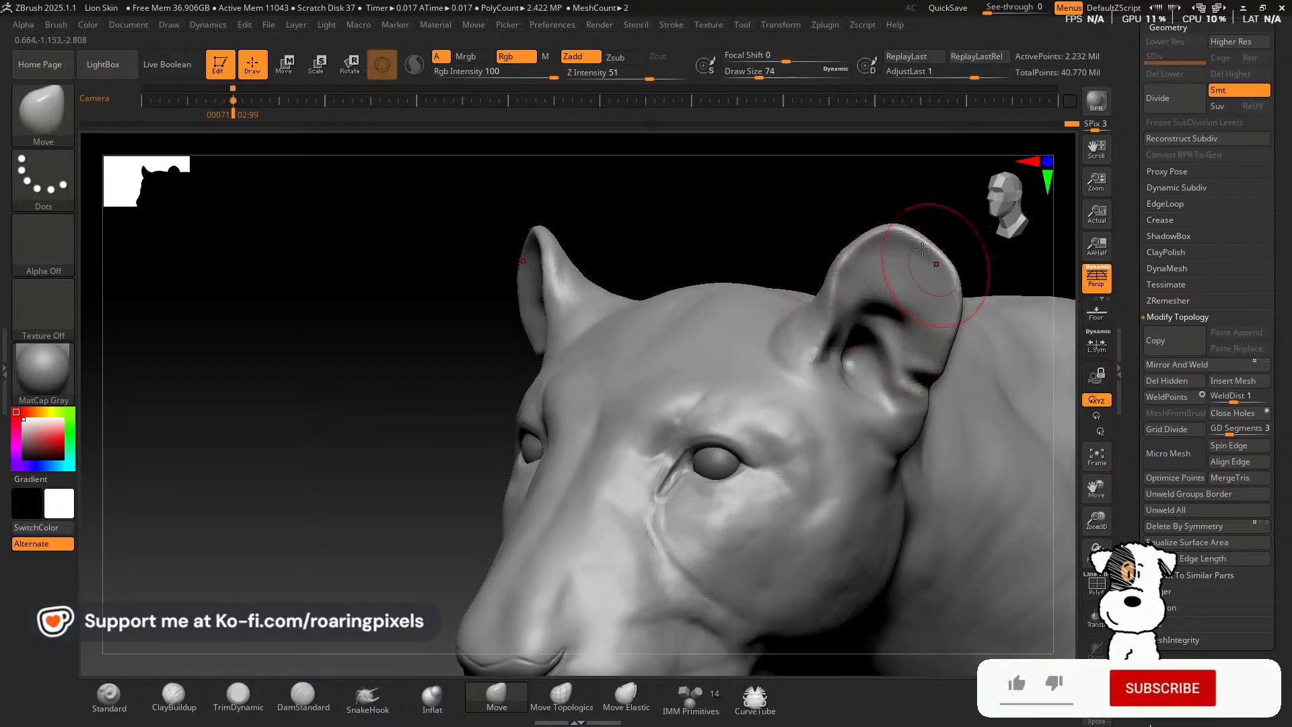
drag(1096, 489, 949, 524)
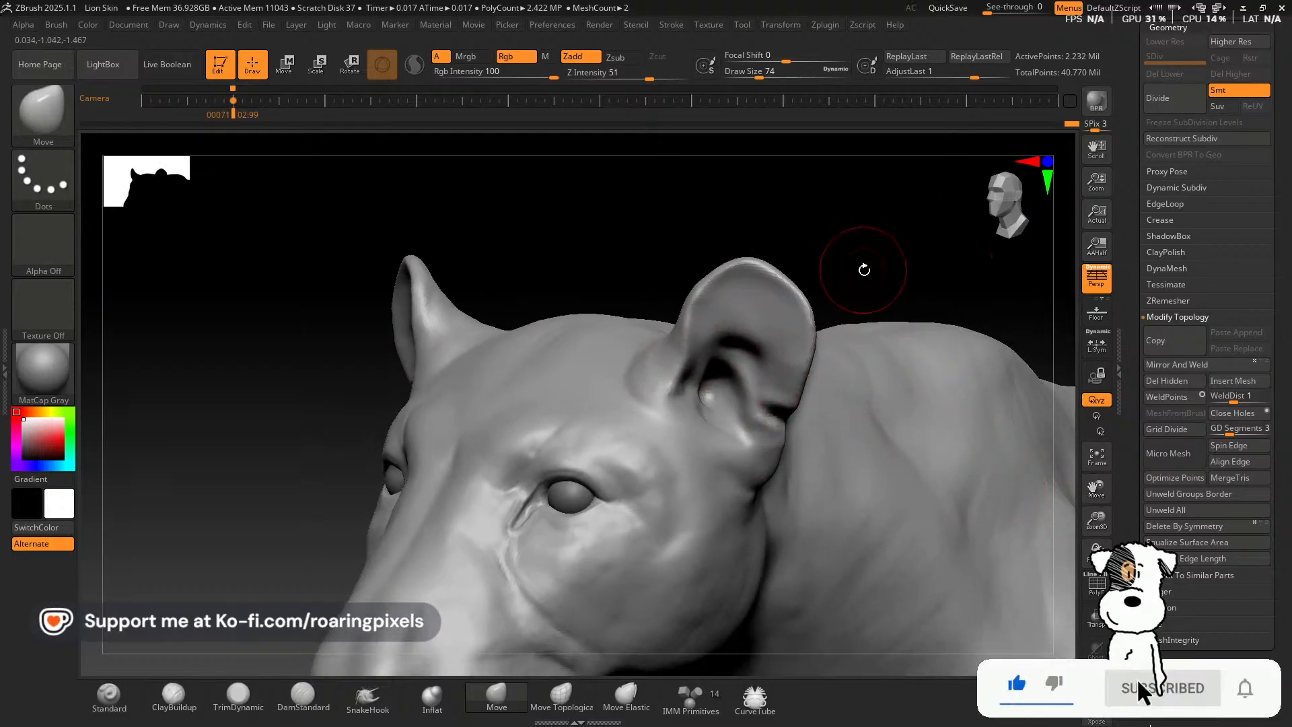
Pull the lower outer edges of the ears outward and down with the Move brush at draw sizes 90 to 54.
drag(866, 268, 867, 269)
key(bracketright)
key(bracketright)
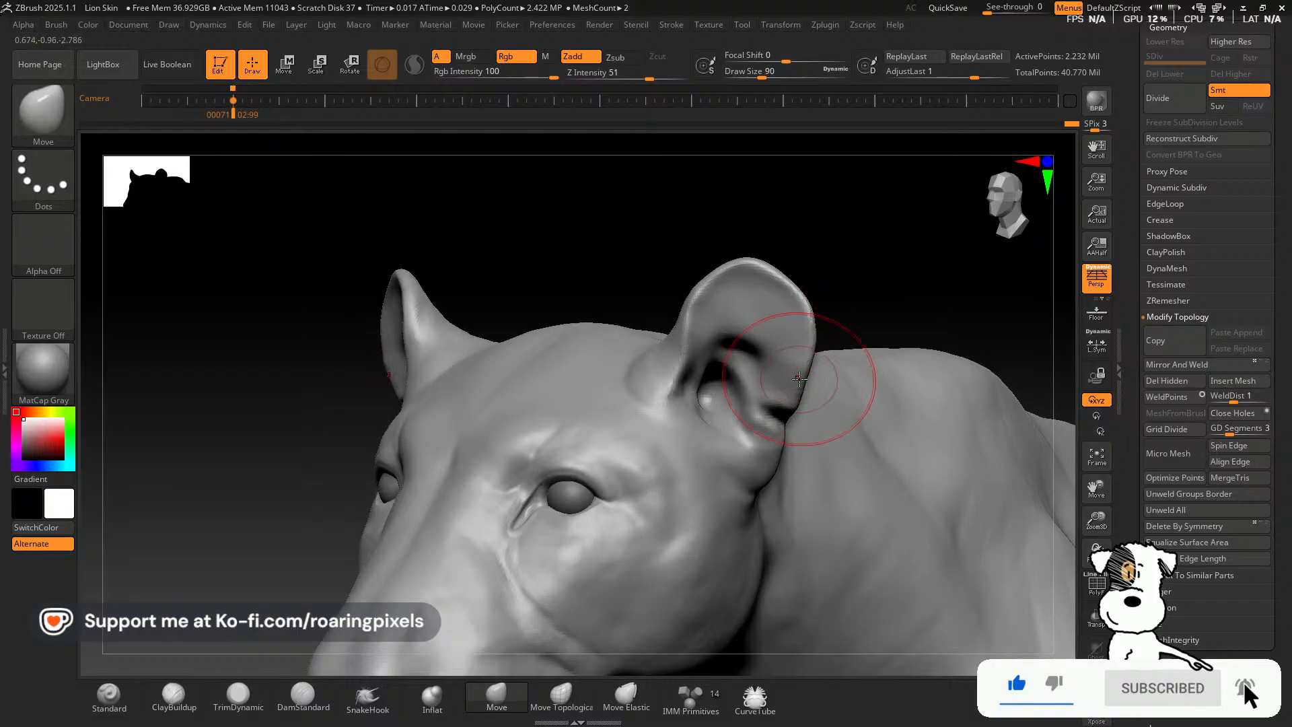
drag(805, 380, 812, 406)
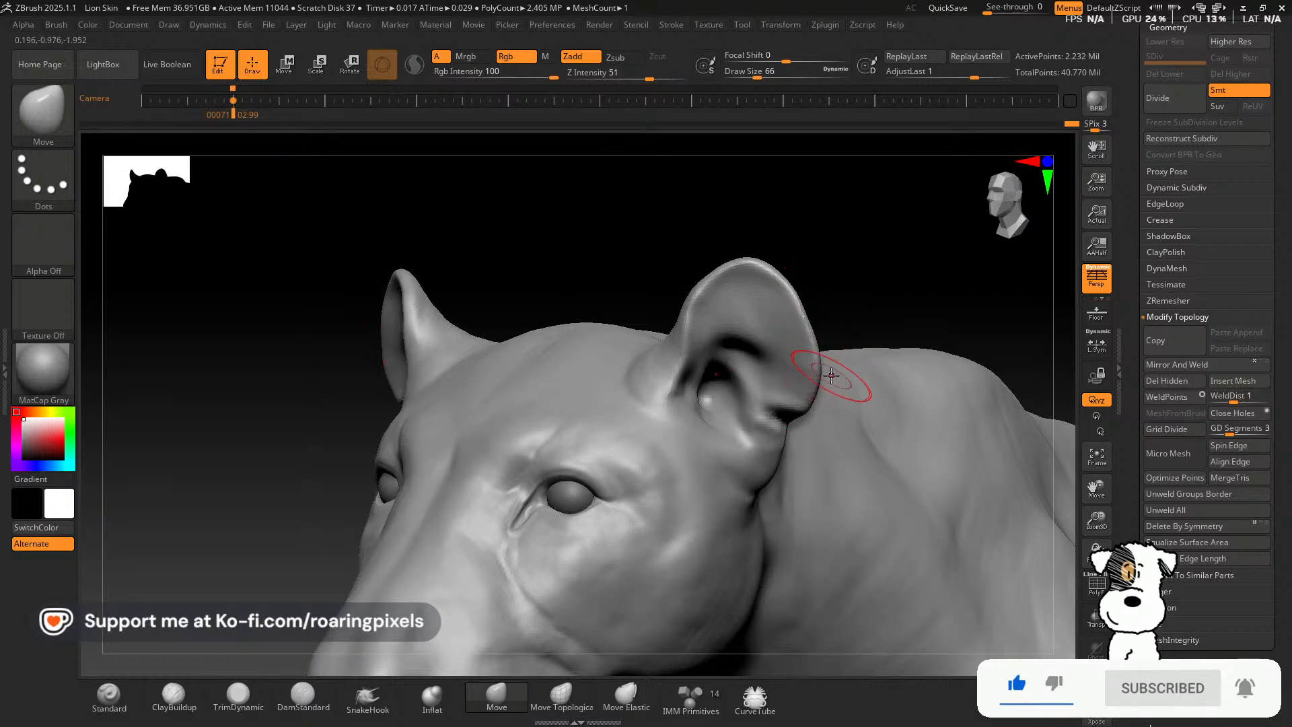
drag(819, 385, 813, 389)
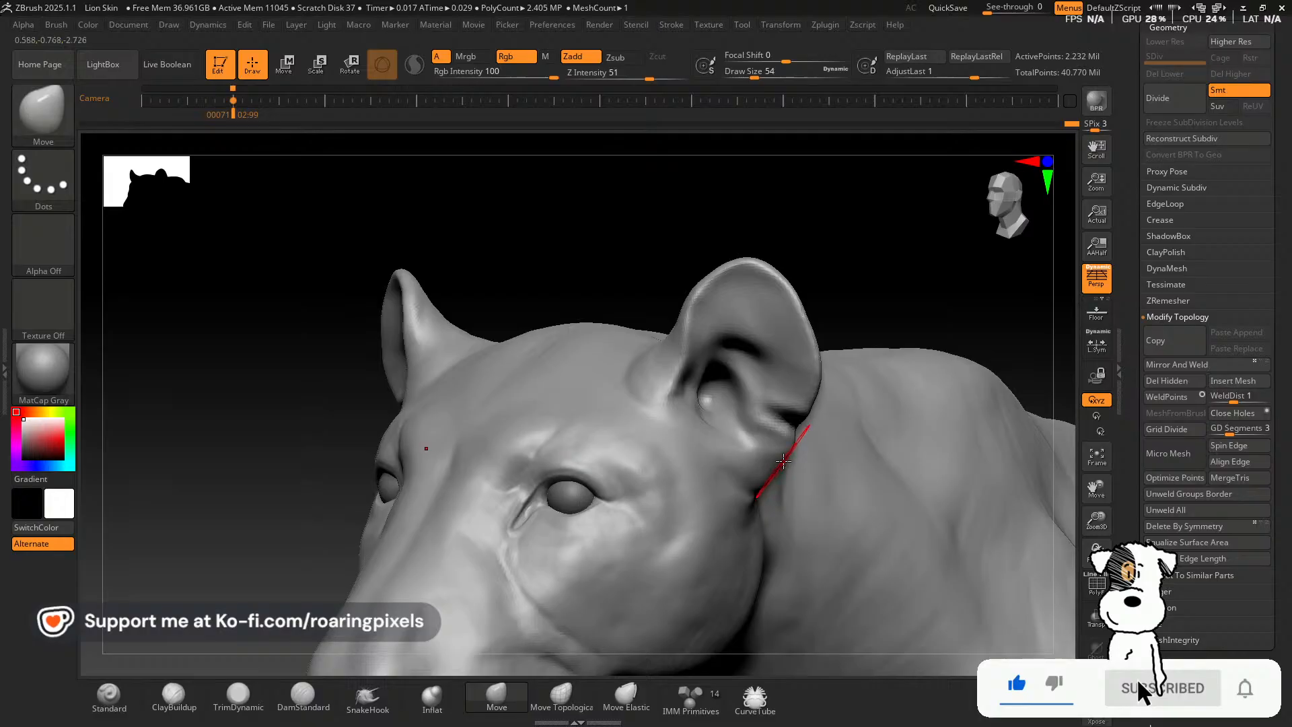
Check the reshaped ears against the whole head from the side, front and three-quarter views.
drag(823, 315, 855, 343)
drag(1094, 519, 1096, 548)
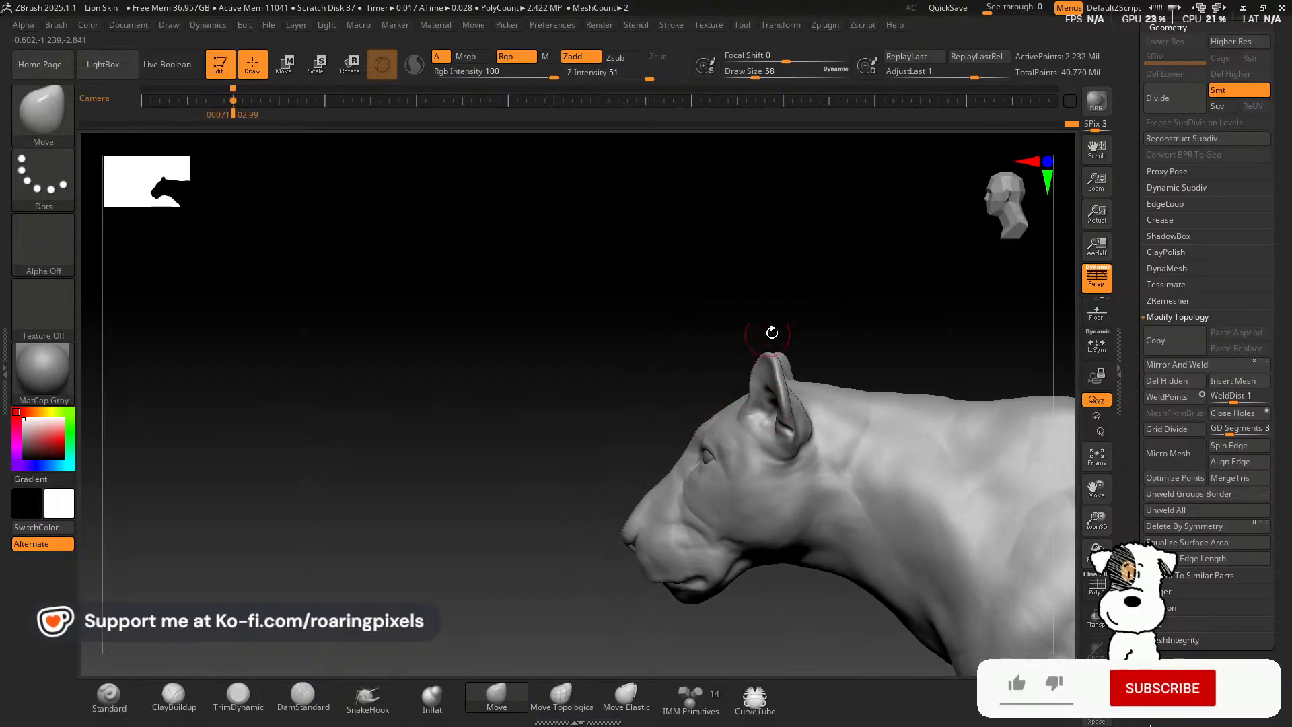
drag(617, 341, 696, 304)
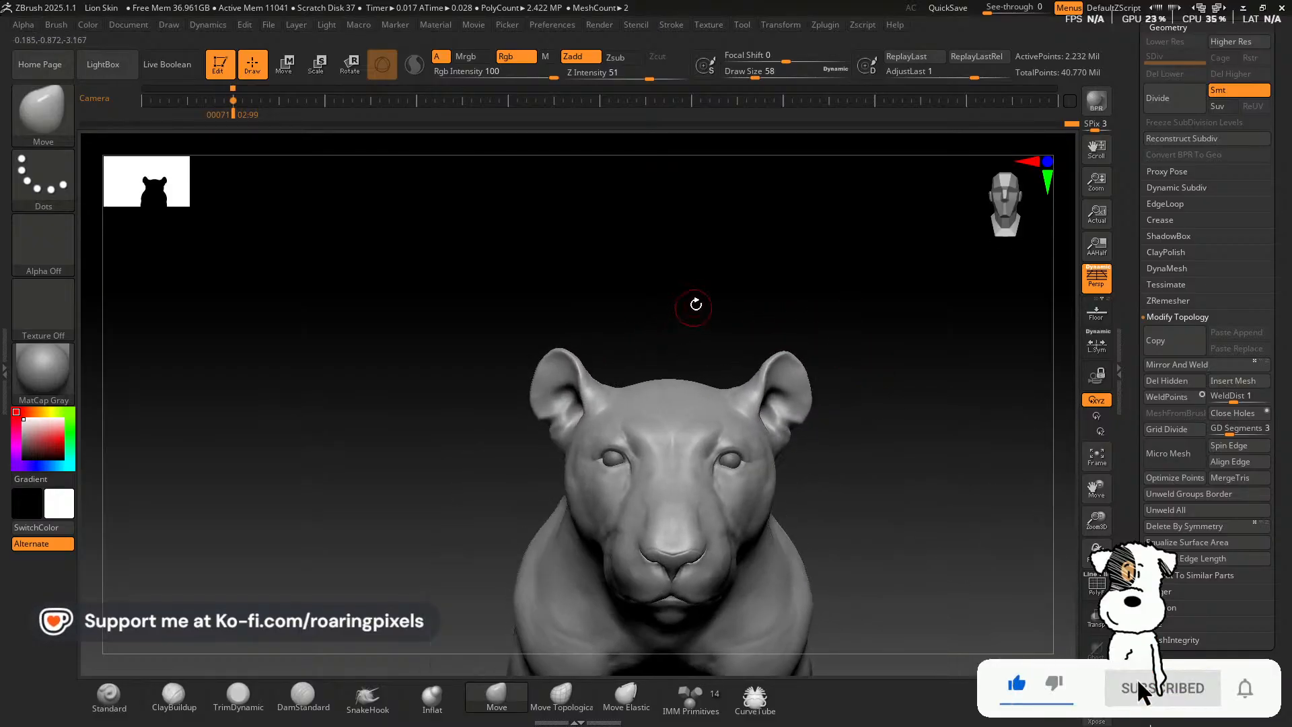
drag(1097, 521, 1000, 469)
drag(917, 485, 912, 502)
drag(1097, 521, 1119, 546)
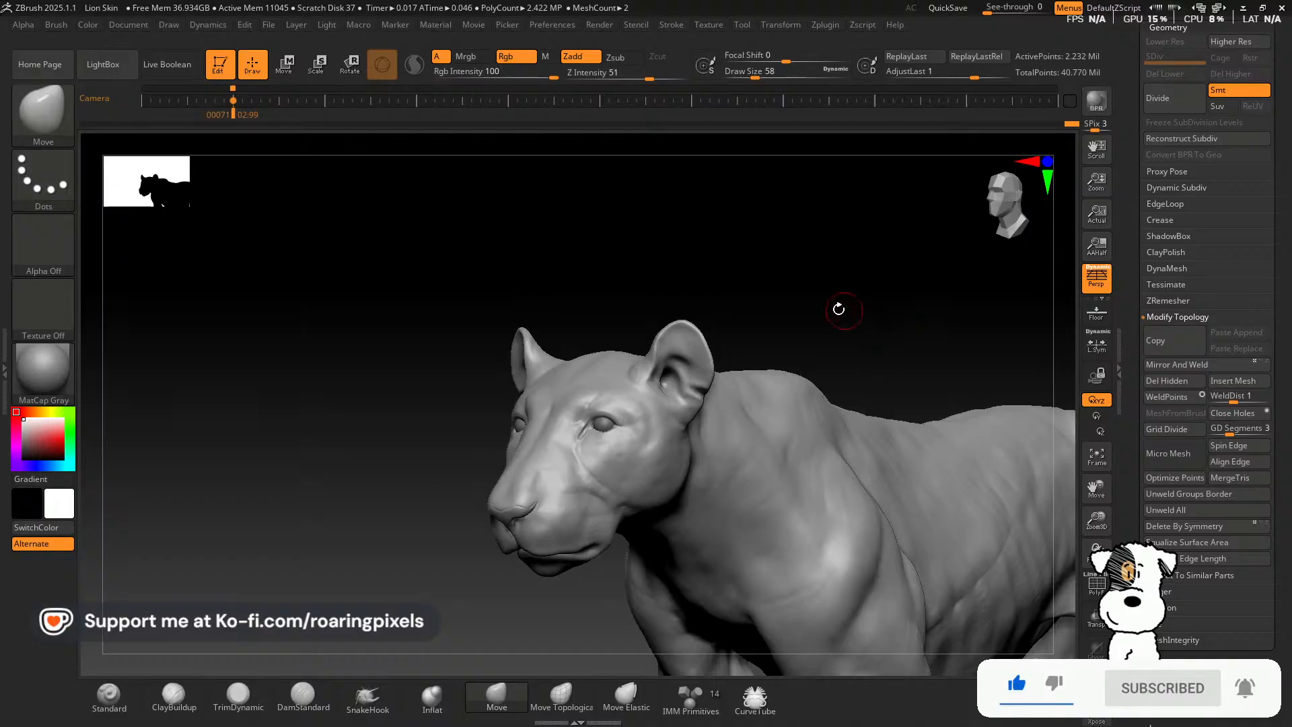
mouse_move(839, 309)
mouse_down()
mouse_move(868, 314)
mouse_move(846, 317)
mouse_up()
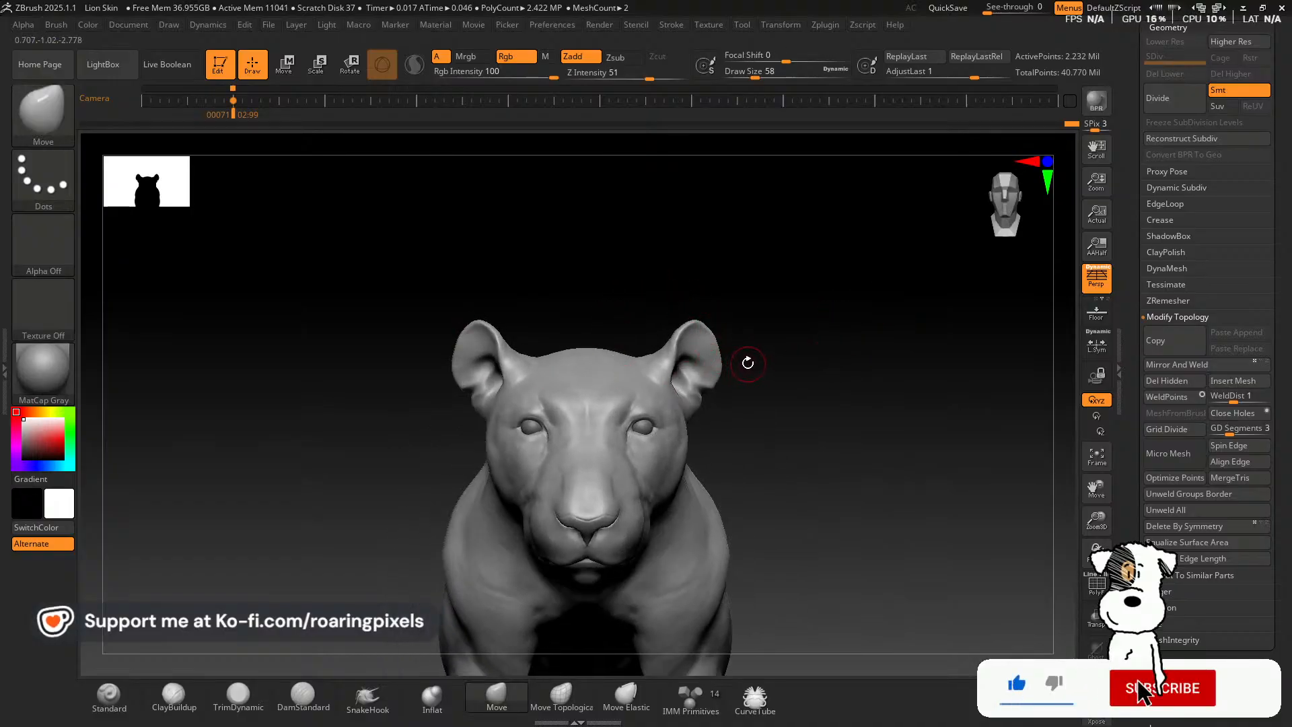
Lower the ear tips slightly and nudge the ears' outer edges inward with the Move brush at draw sizes 158 and 130.
key(bracketright)
key(bracketright)
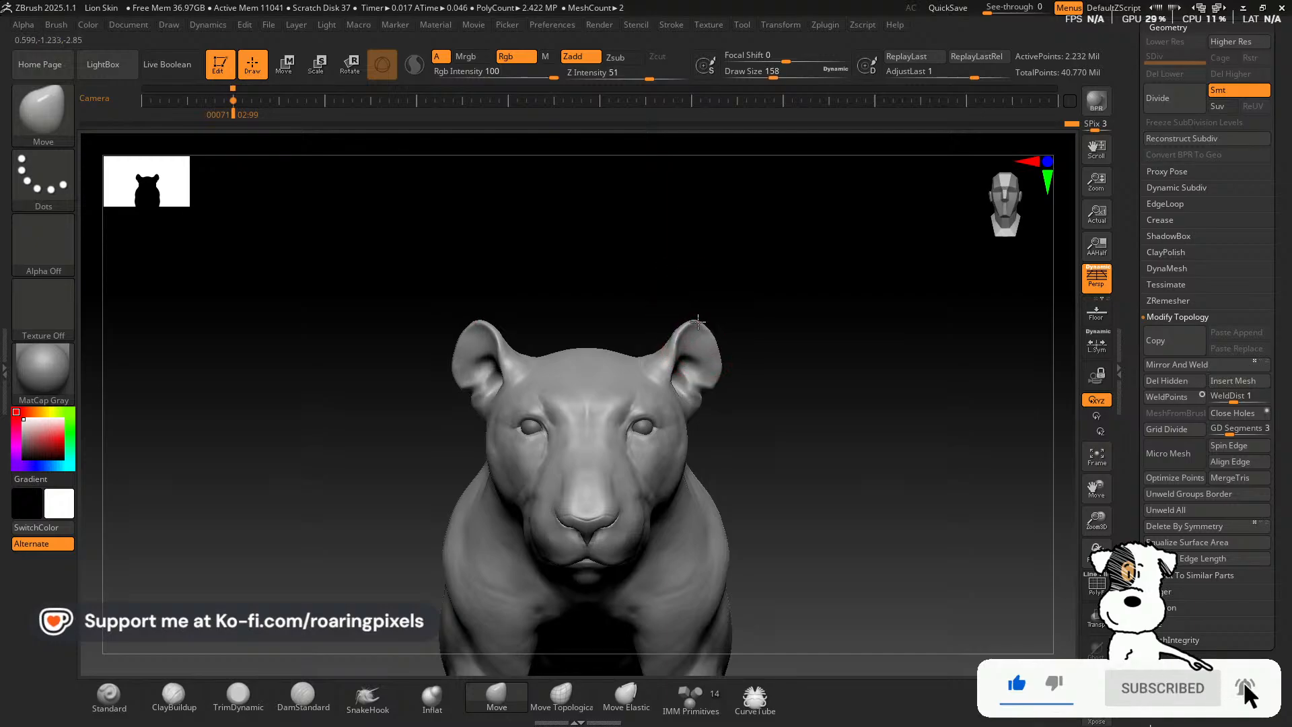
drag(700, 332, 700, 328)
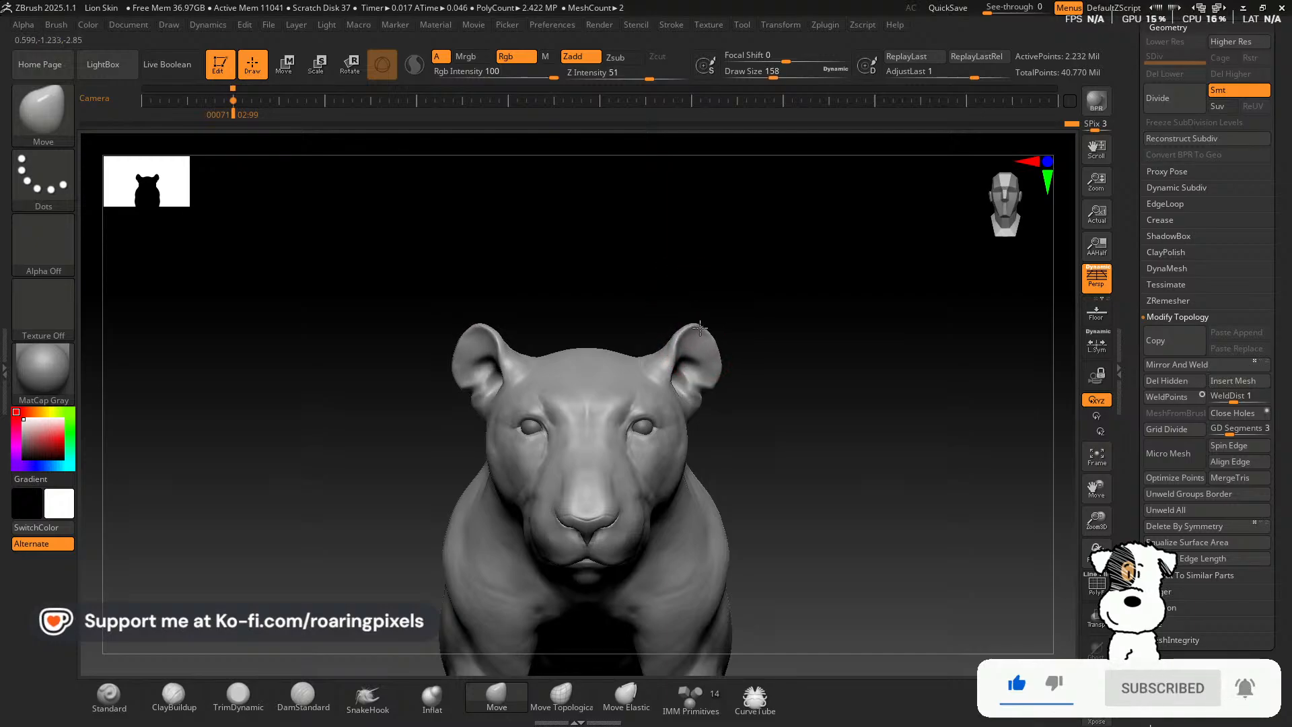
key(bracketleft)
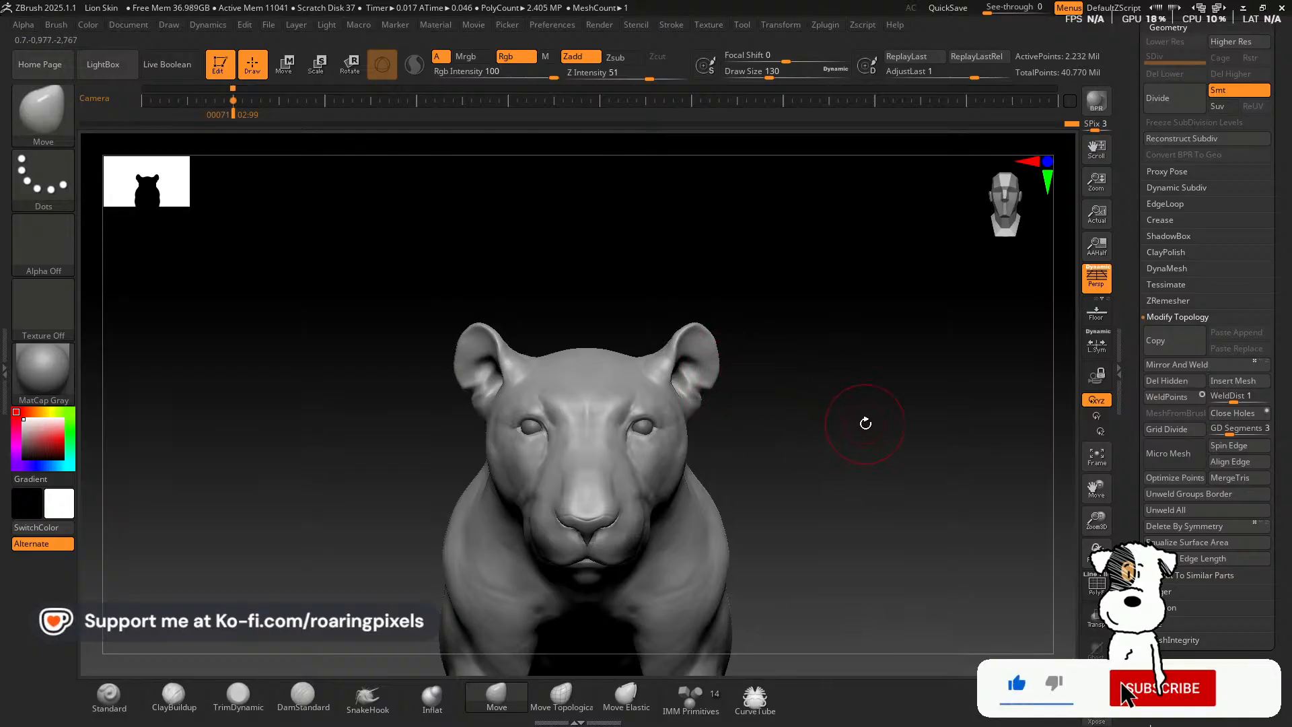
drag(865, 424, 850, 418)
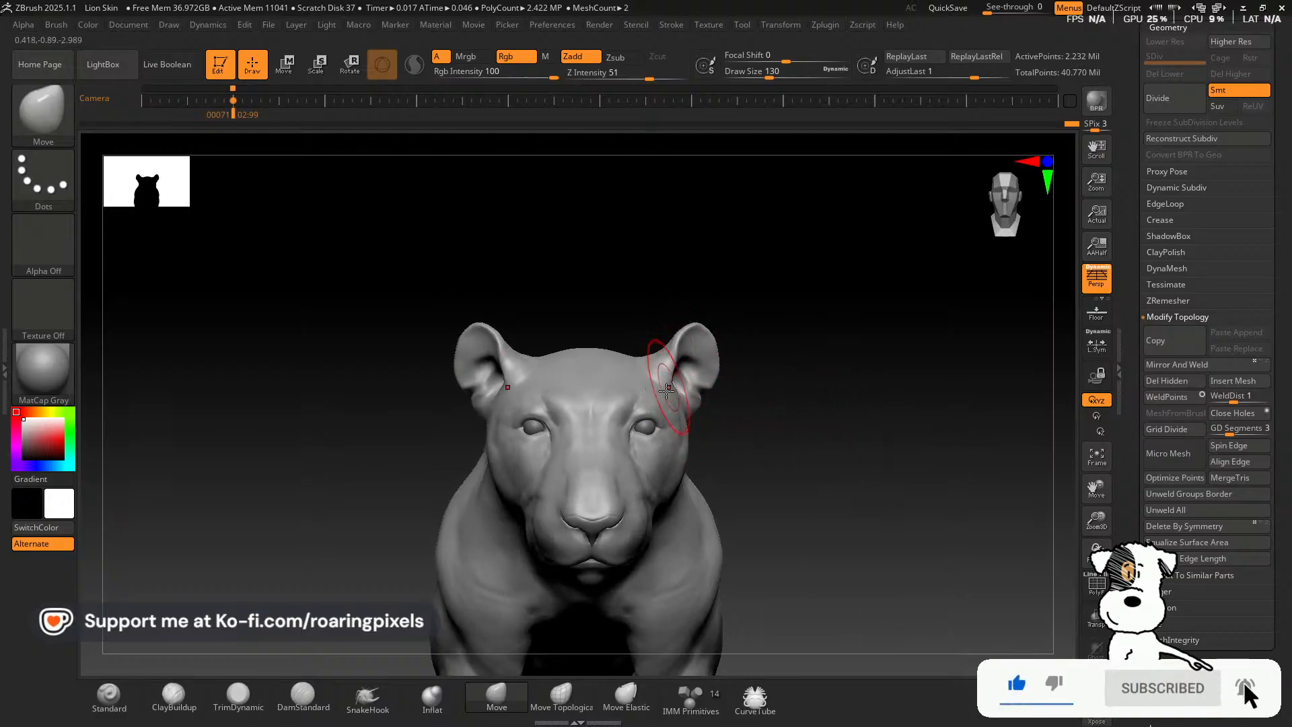
drag(708, 336, 773, 398)
Refine the sides of the muzzle and the mouth area with the Move brush at draw sizes 86 to 58.
drag(1096, 521, 1066, 474)
drag(1097, 488, 1072, 577)
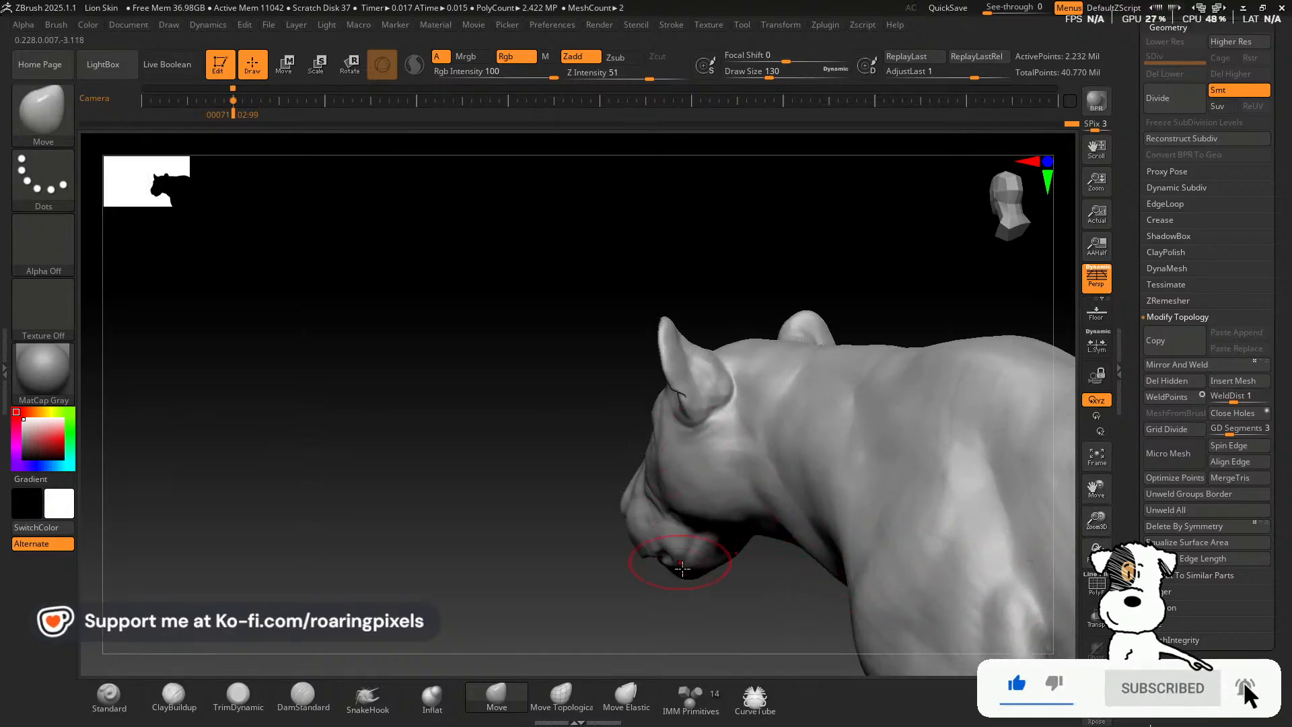
drag(636, 611, 530, 555)
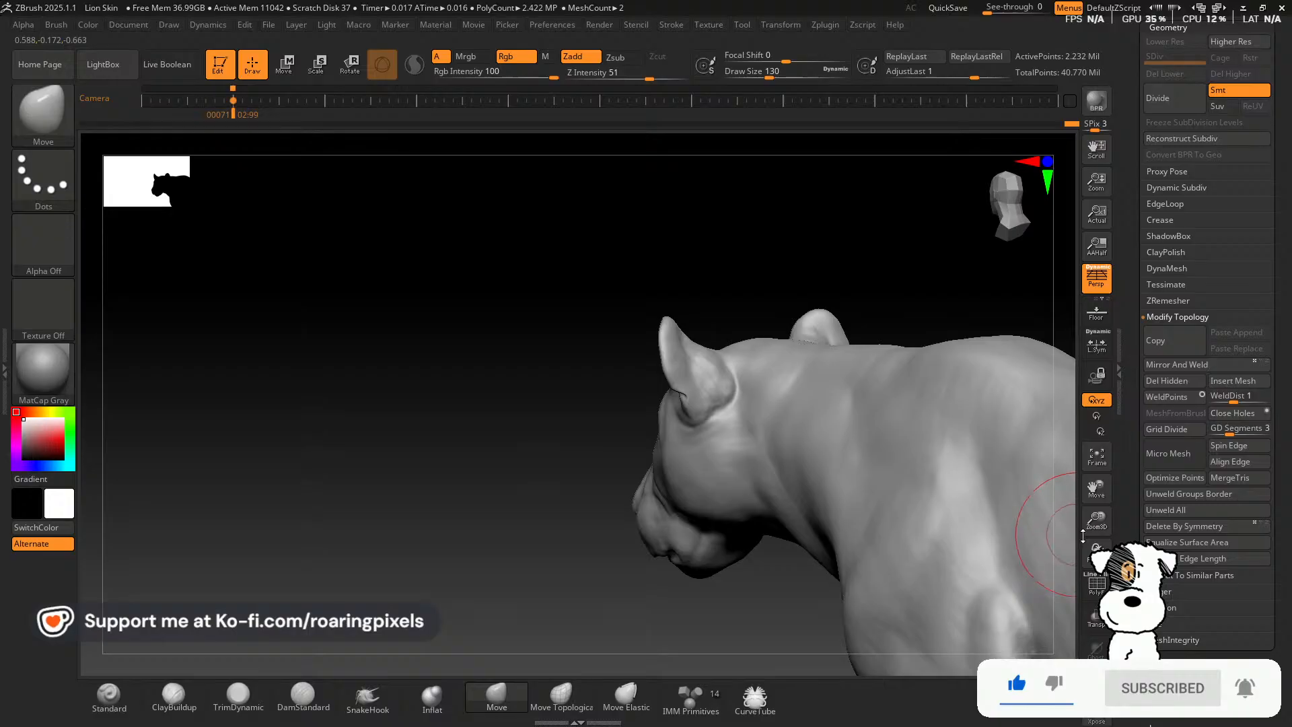
mouse_move(1102, 522)
mouse_down()
mouse_move(1054, 469)
mouse_move(1098, 509)
mouse_up()
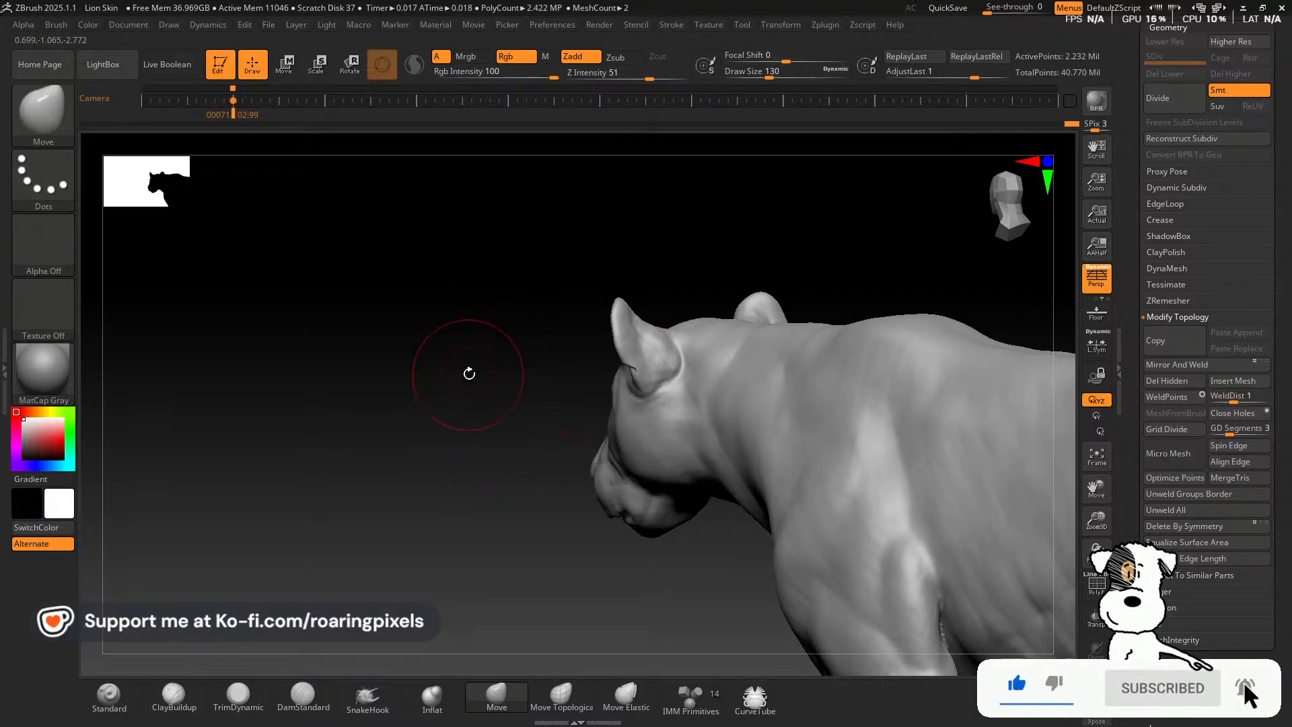
drag(471, 375, 616, 371)
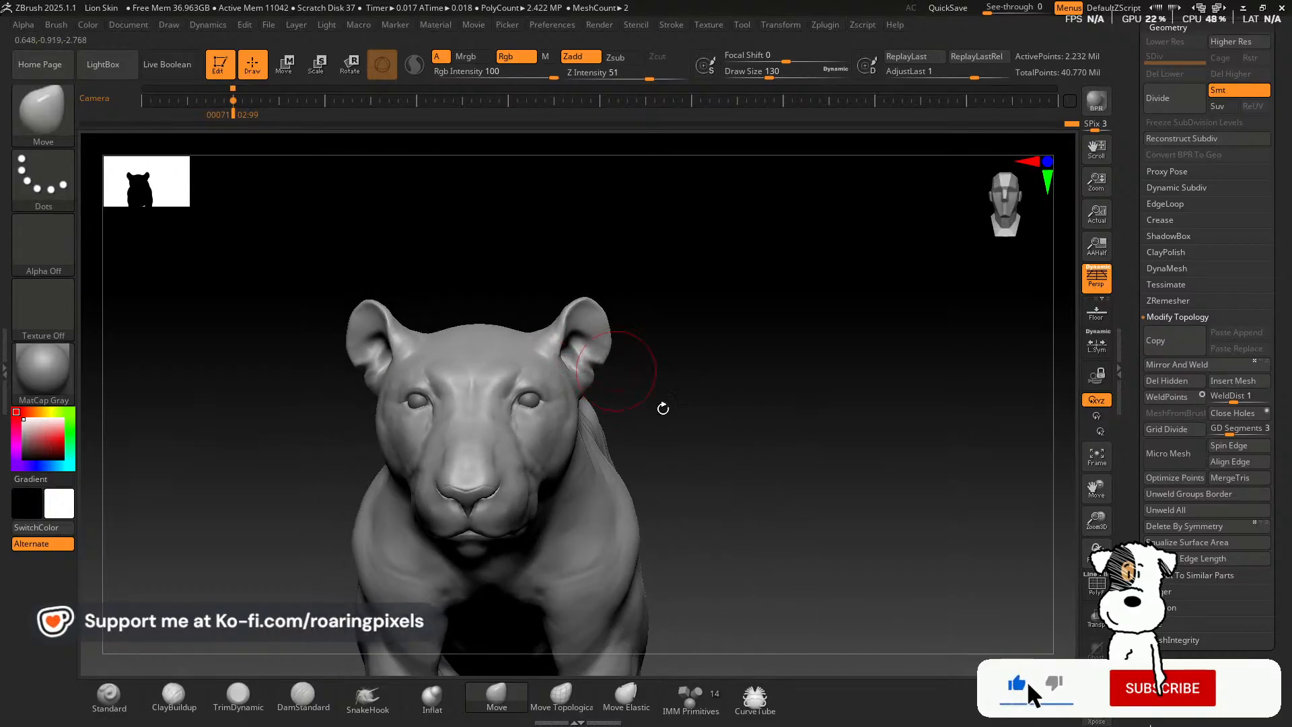
drag(1095, 517, 1166, 504)
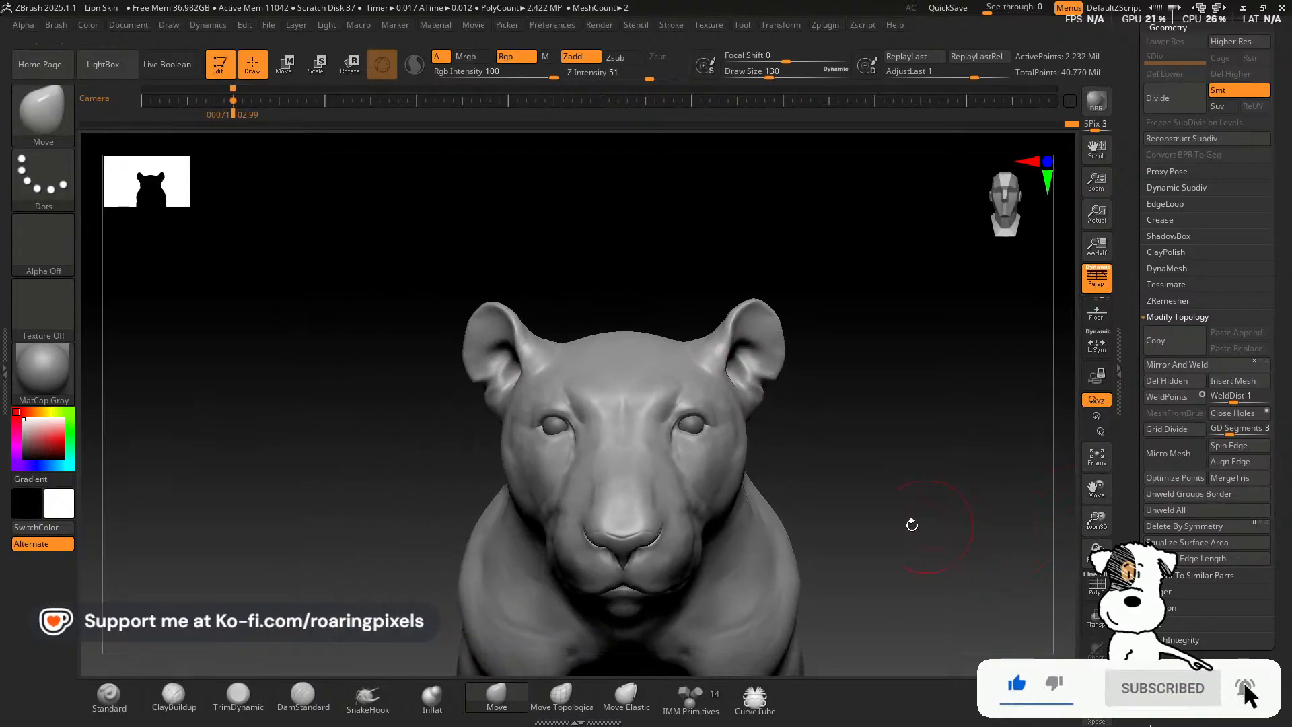
key(bracketleft)
key(bracketleft)
key(bracketleft)
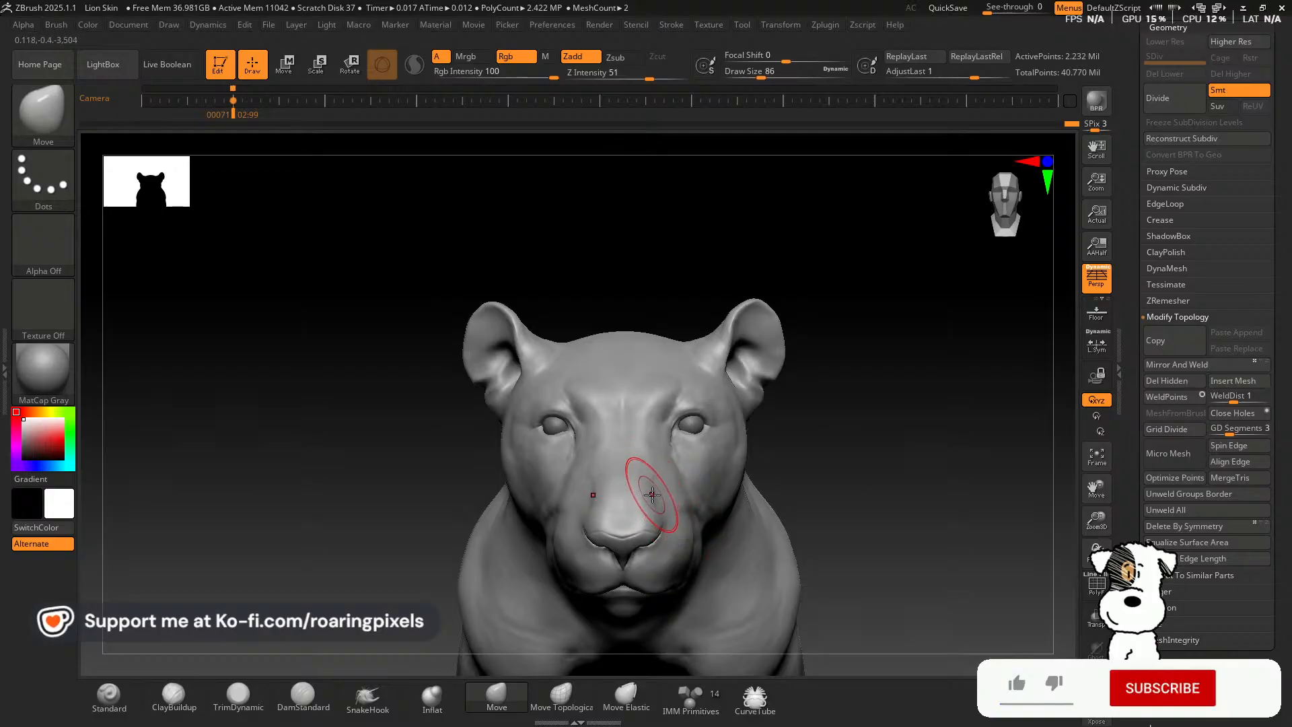
key(bracketleft)
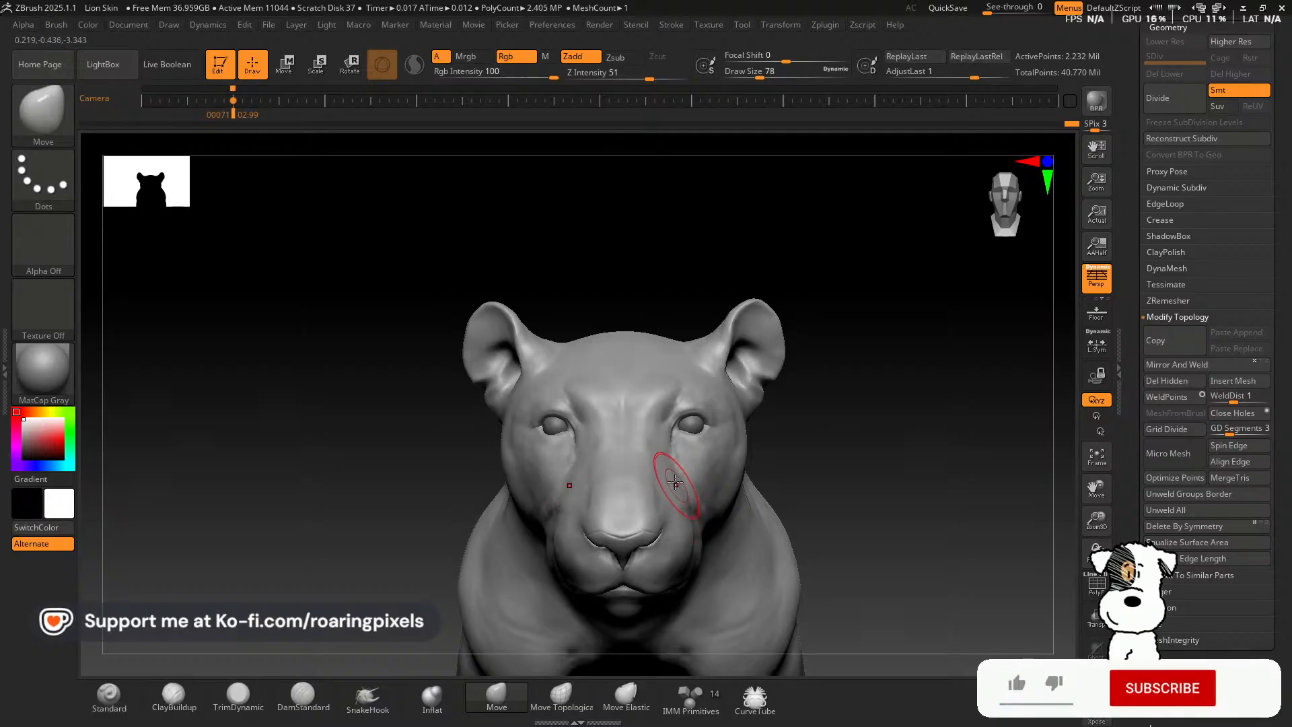
key(bracketleft)
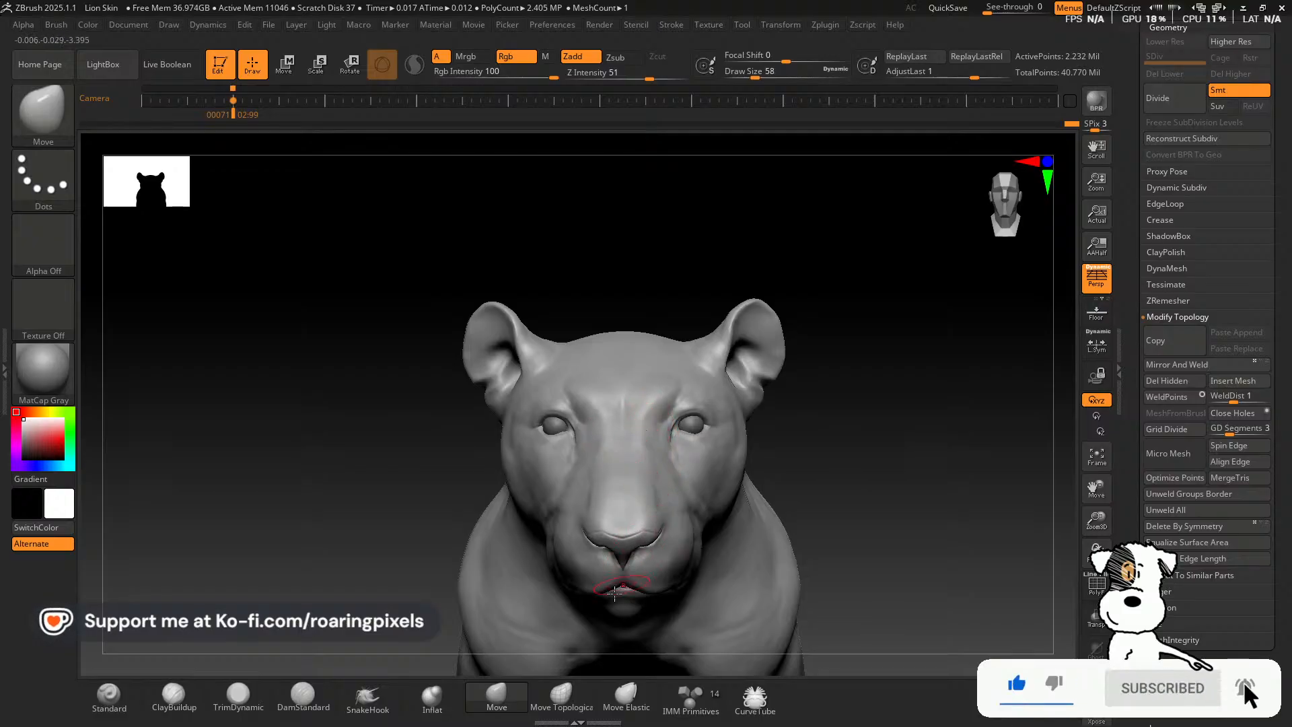
Build up the surface between the nose bridge and inner eye corners with ClayBuildup at intensity 4 and draw sizes 46 and 26.
click(239, 695)
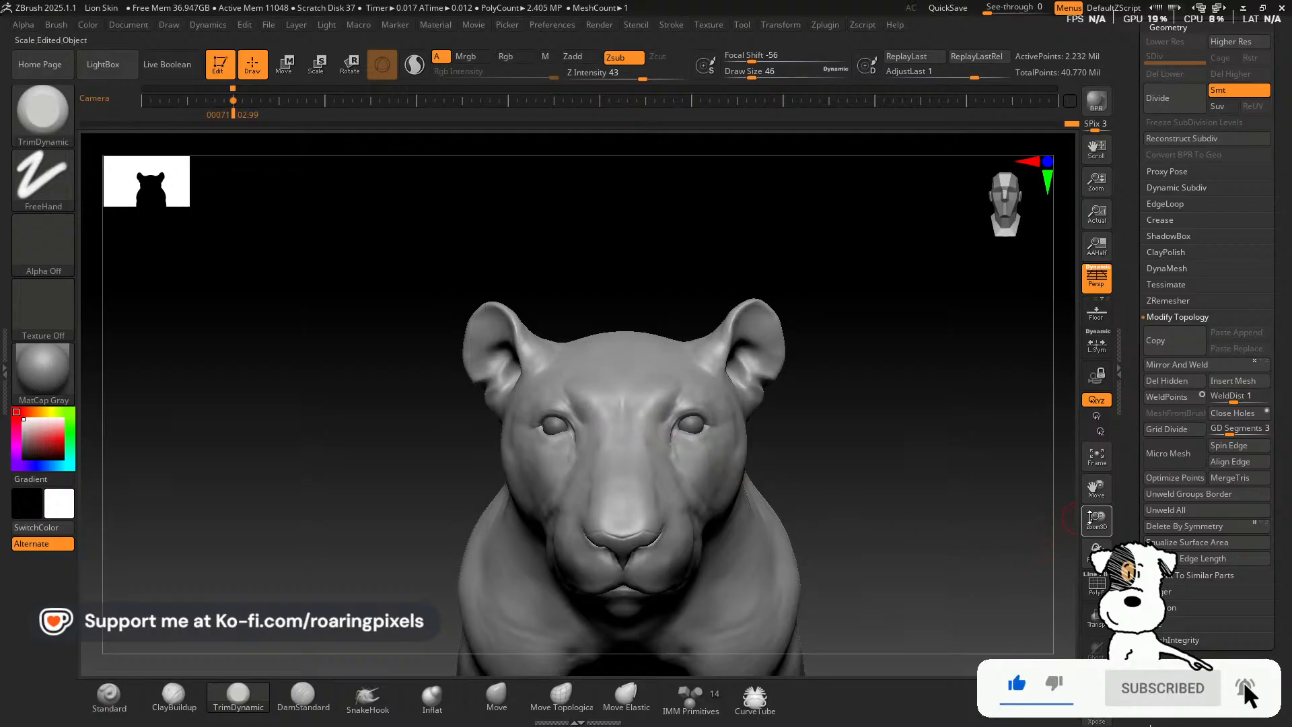
drag(1097, 521, 1096, 580)
mouse_move(653, 239)
mouse_down()
mouse_move(665, 166)
mouse_move(636, 174)
mouse_move(667, 179)
mouse_up()
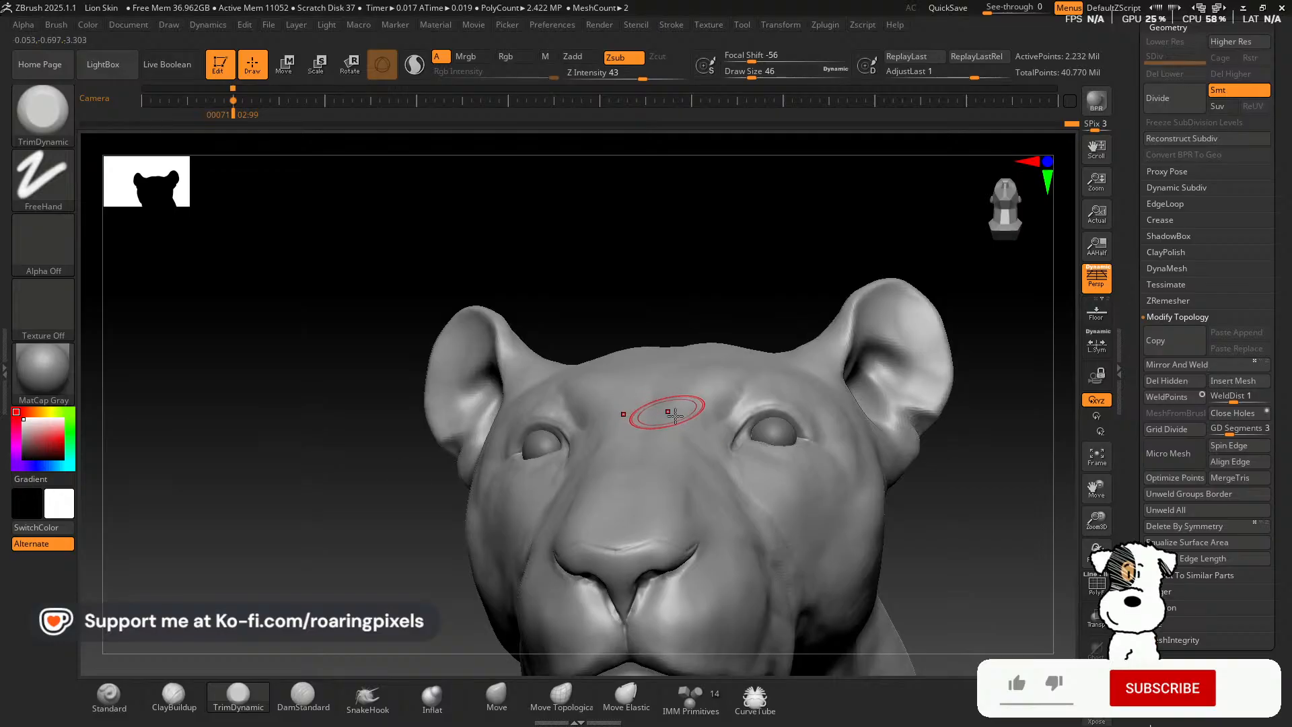
mouse_move(706, 290)
mouse_down()
mouse_move(681, 284)
mouse_move(689, 315)
mouse_move(663, 316)
mouse_up()
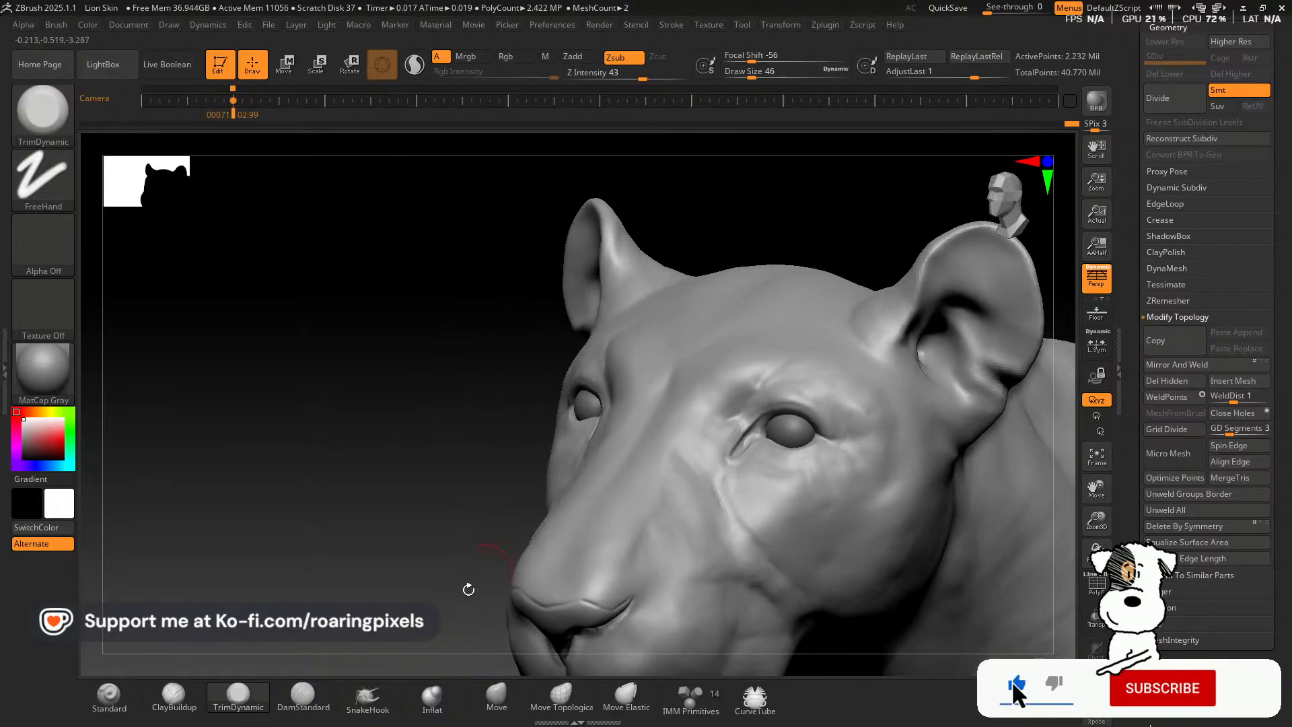
click(188, 697)
drag(666, 439, 687, 448)
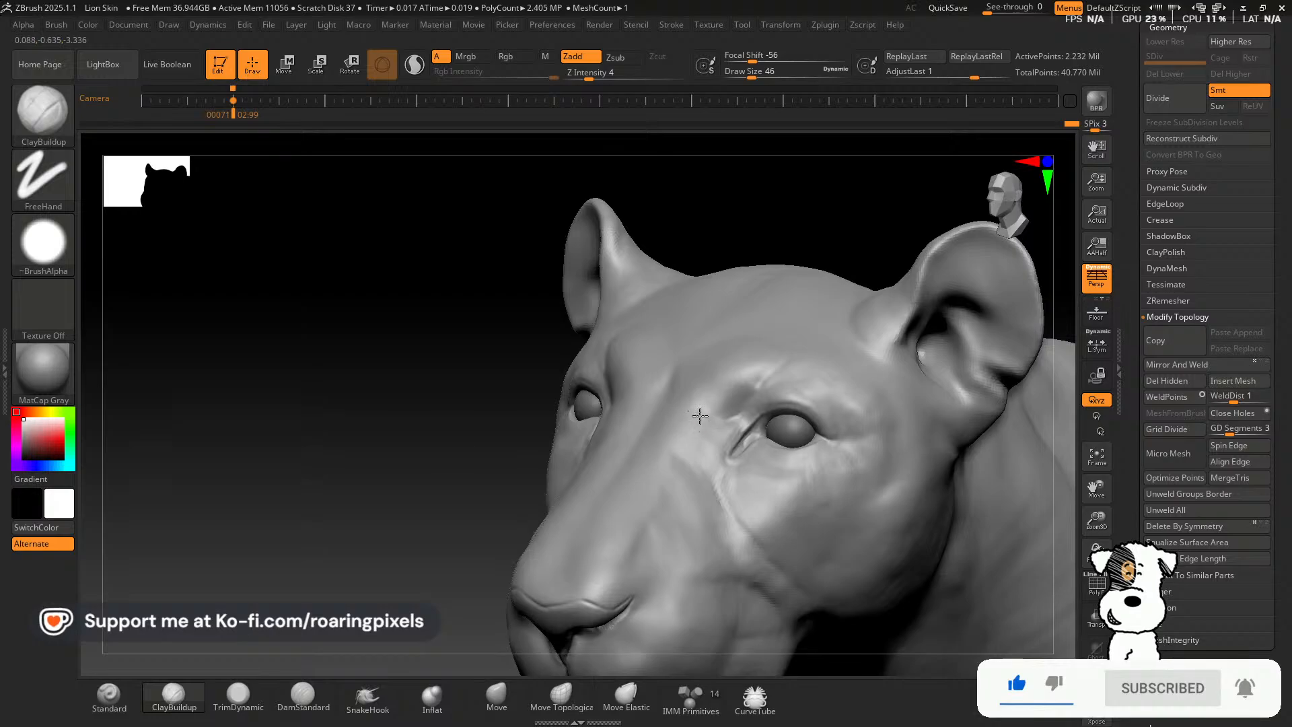
drag(418, 511, 474, 495)
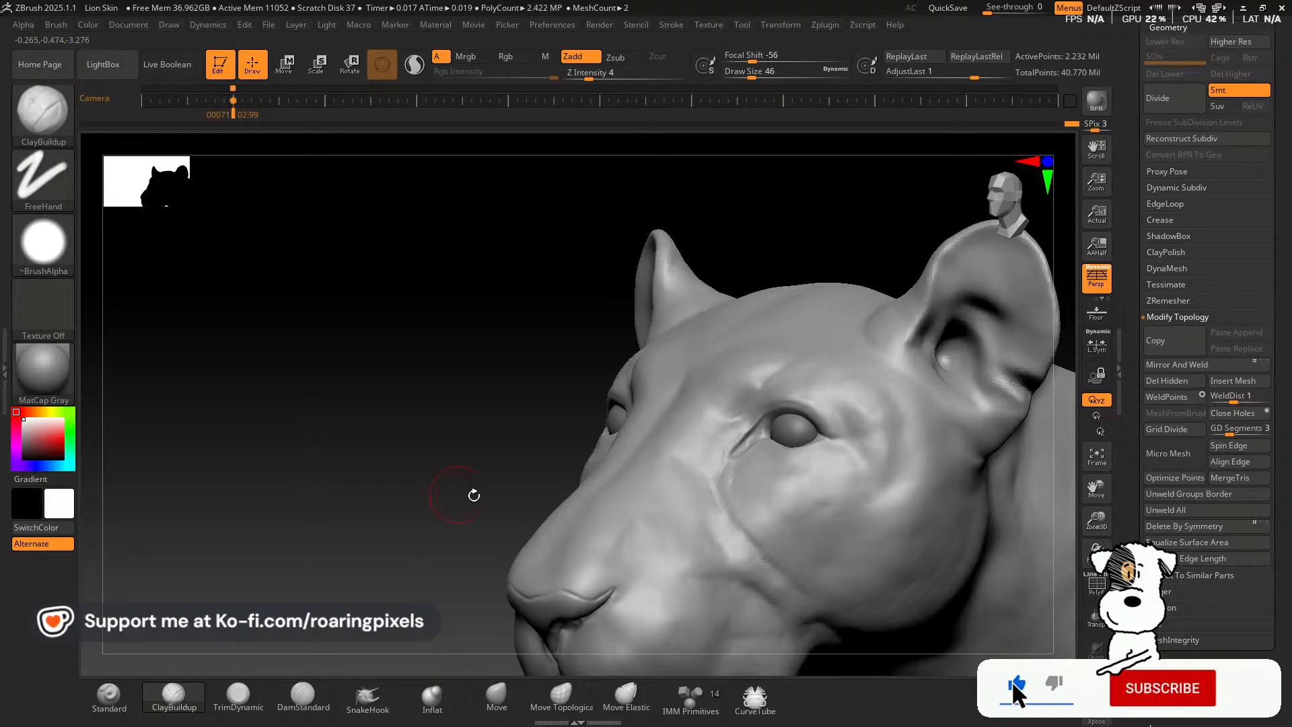
key(bracketleft)
key(bracketleft)
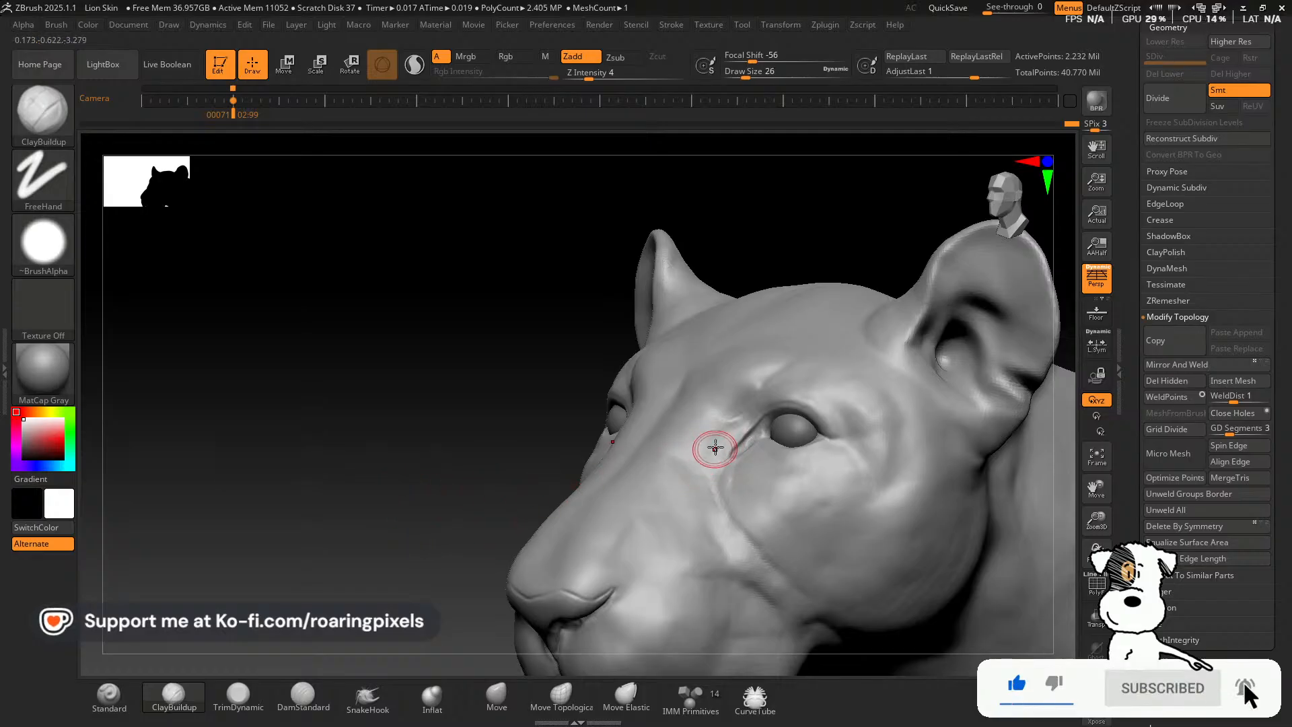
drag(730, 433, 747, 425)
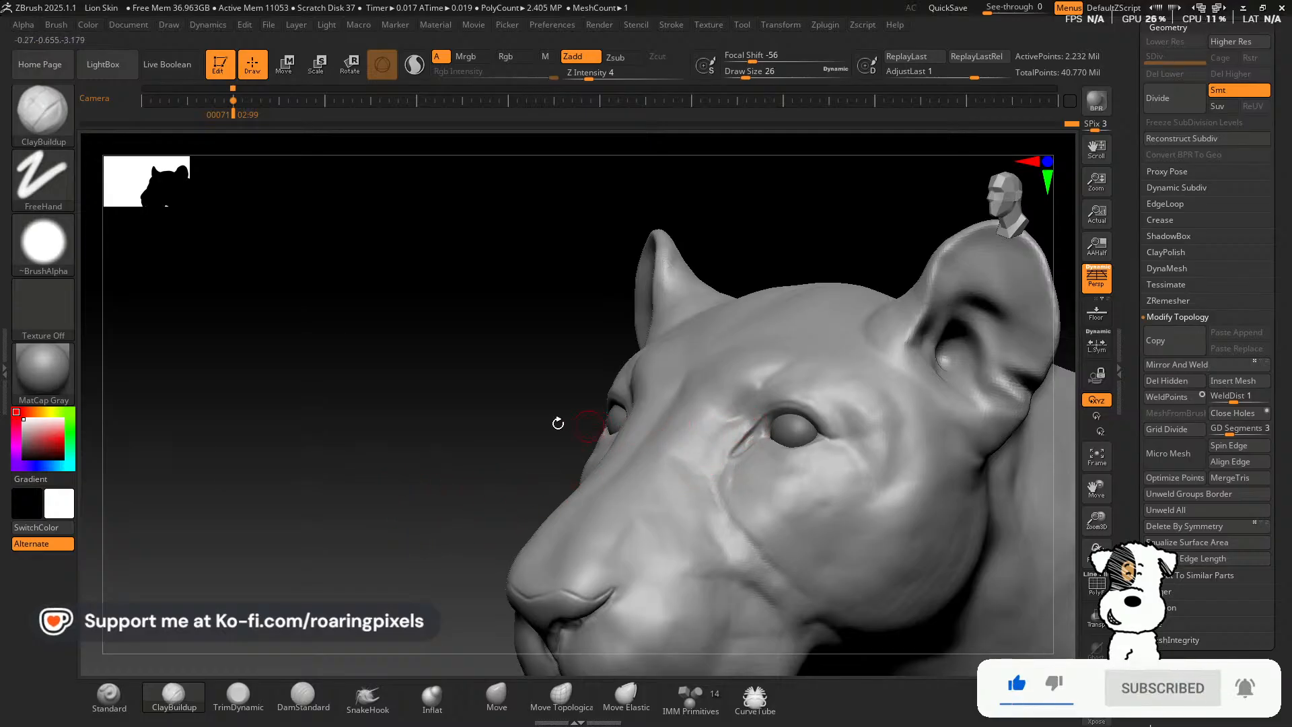
drag(558, 423, 479, 427)
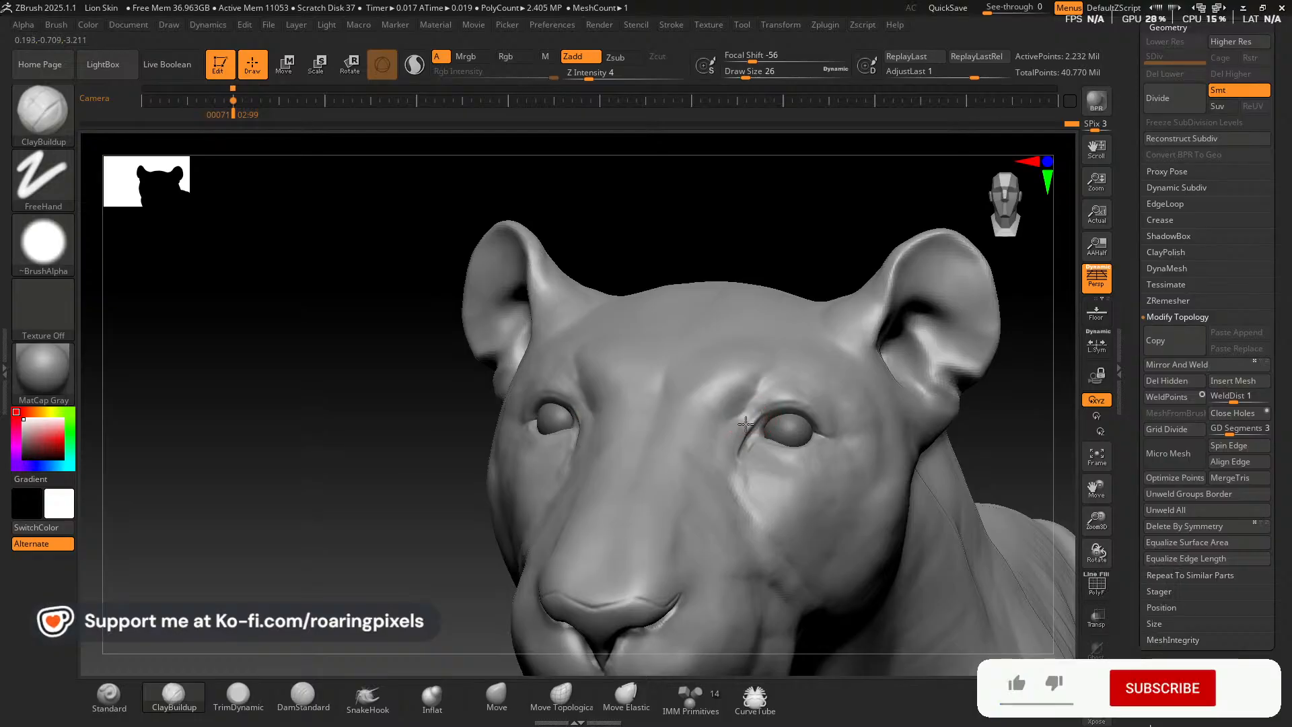
drag(793, 254, 736, 283)
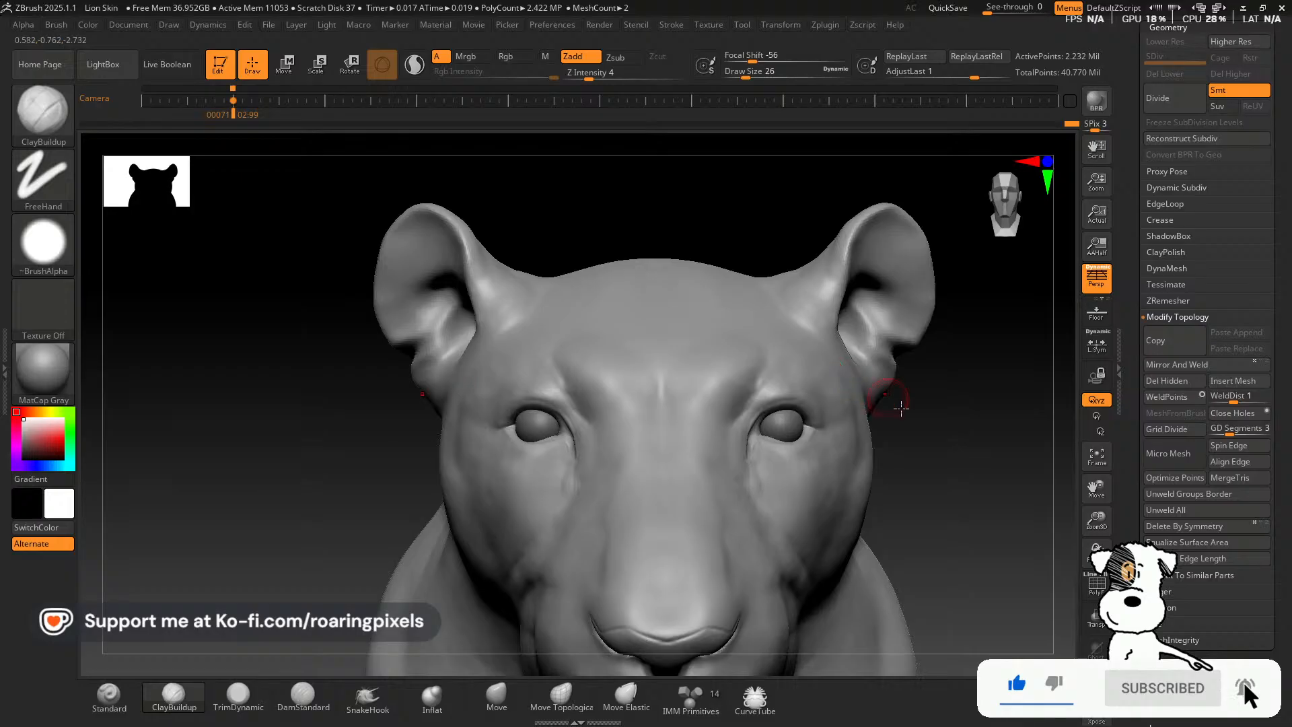
Carve a crease beside the nose bridge near the inner eye corners with DamStandard at draw size 18 and soften it with Smooth.
drag(1096, 493, 1001, 467)
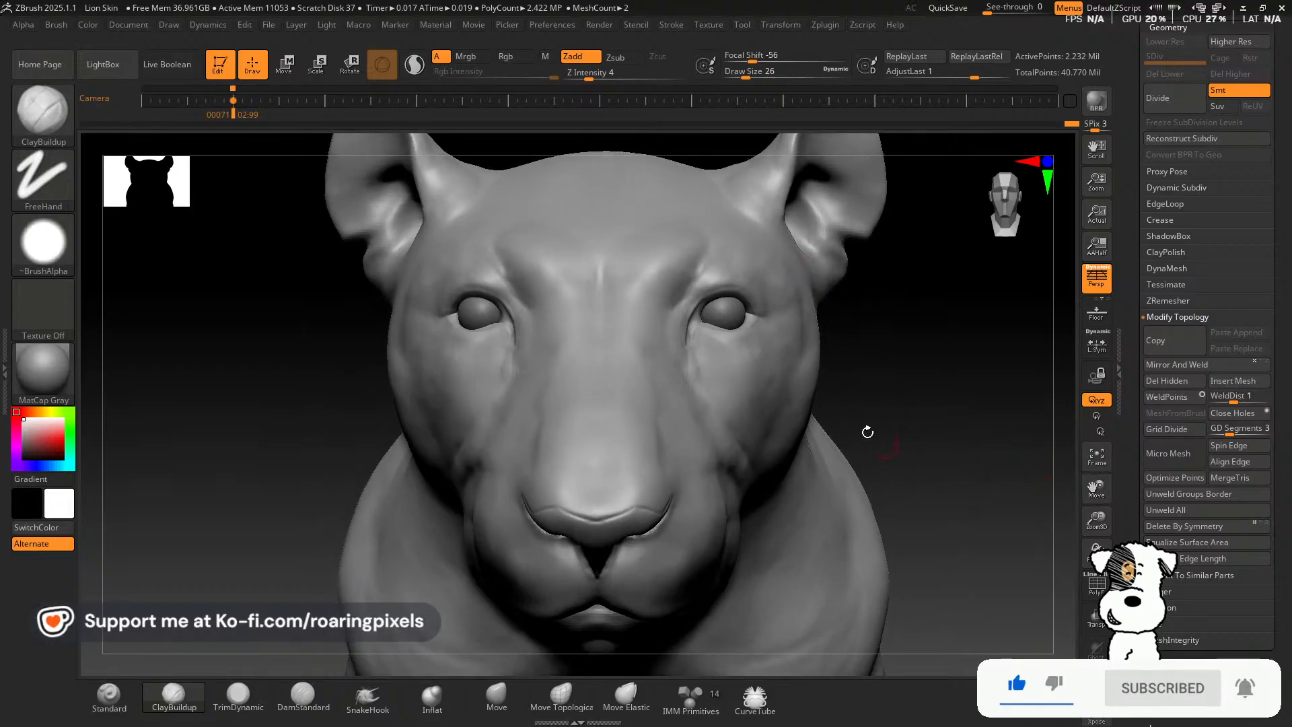
click(286, 710)
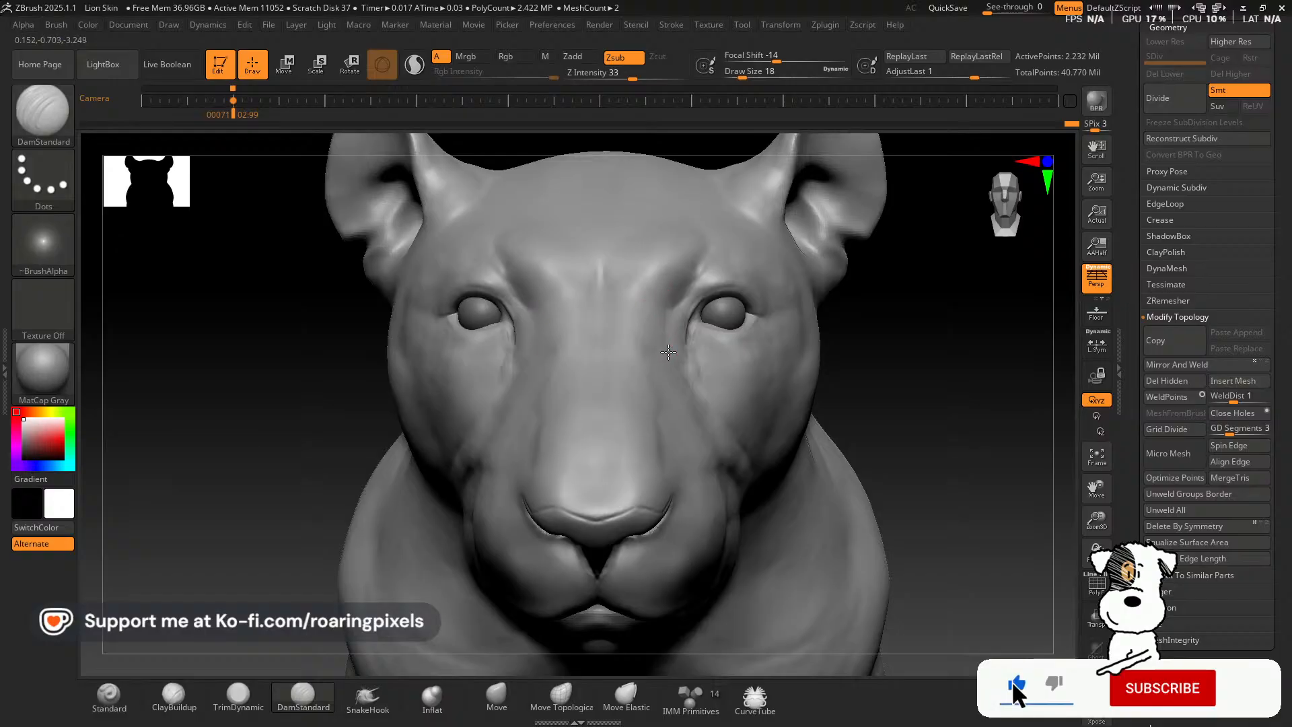
drag(667, 305, 668, 337)
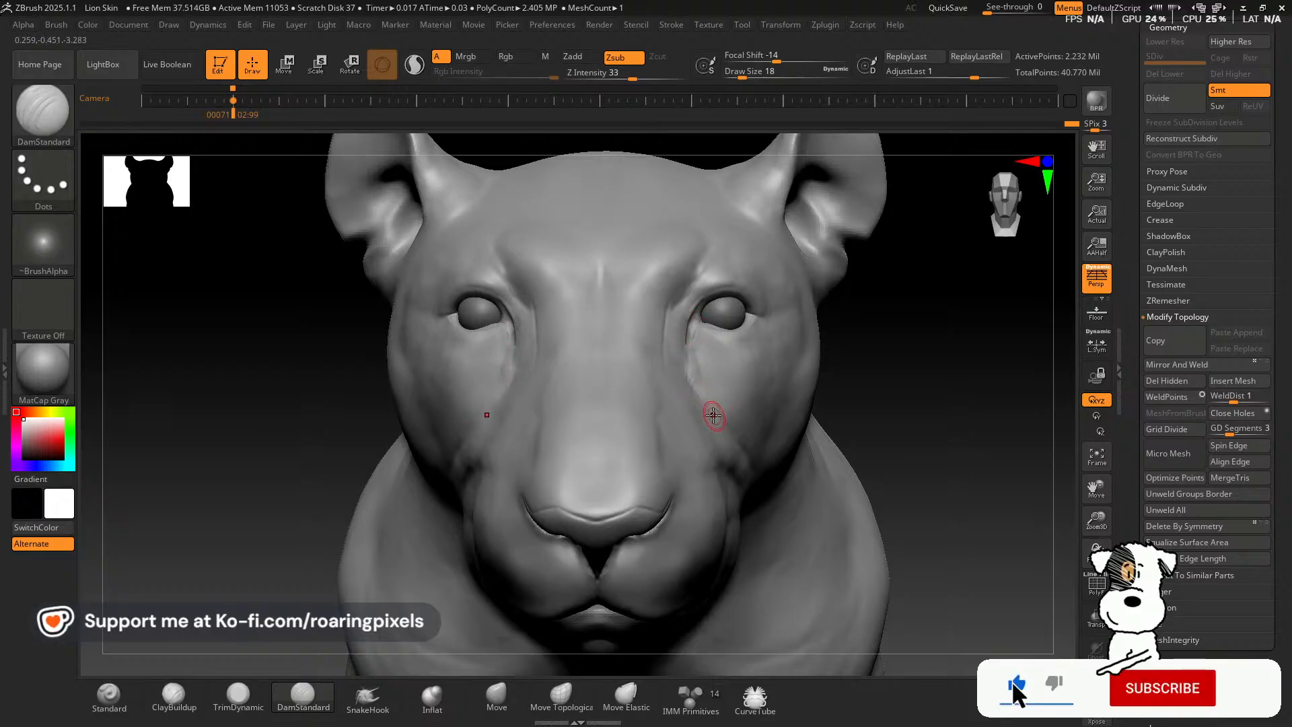
right_drag(938, 352, 902, 359)
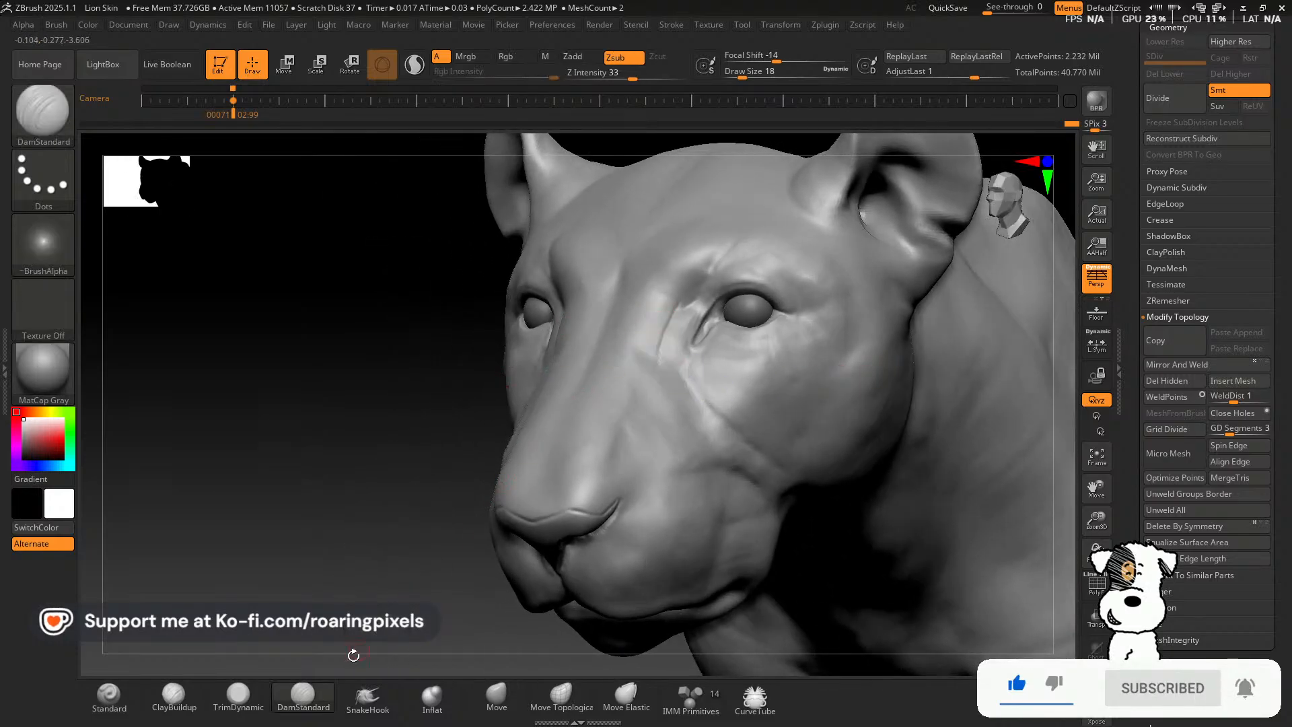
drag(1100, 521, 952, 542)
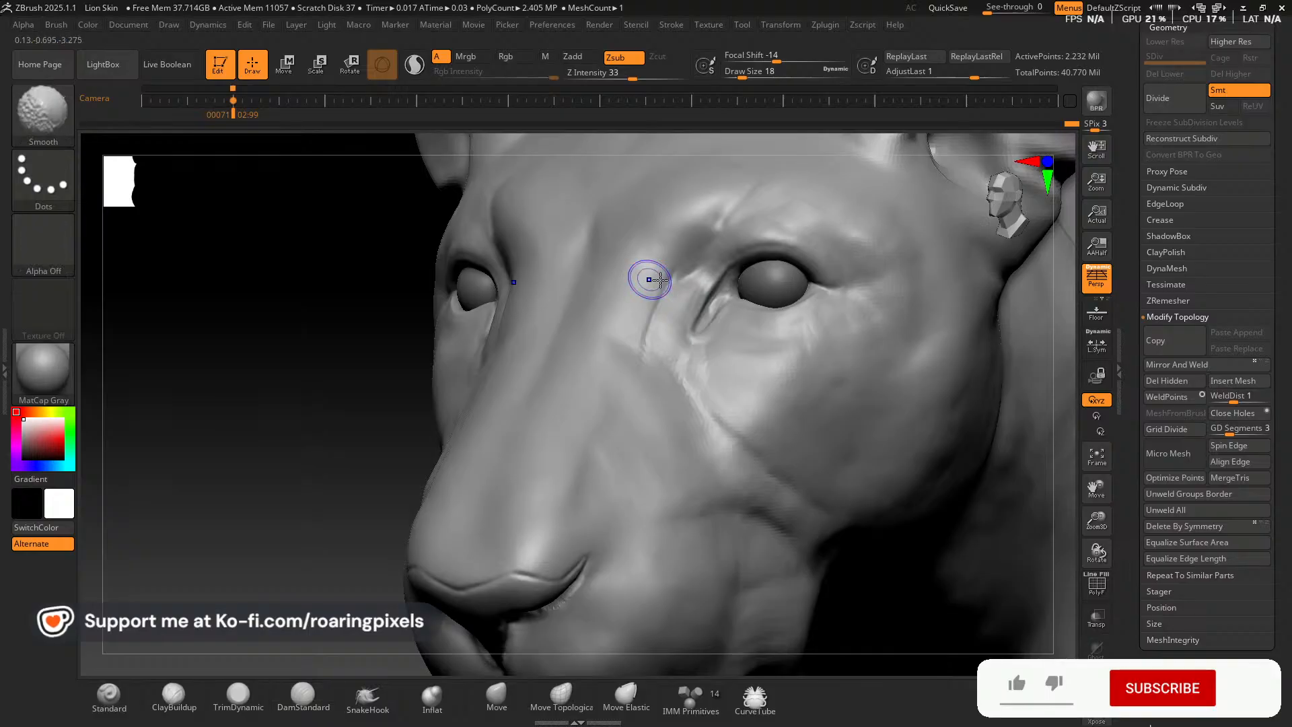
shift+drag(648, 280, 670, 272)
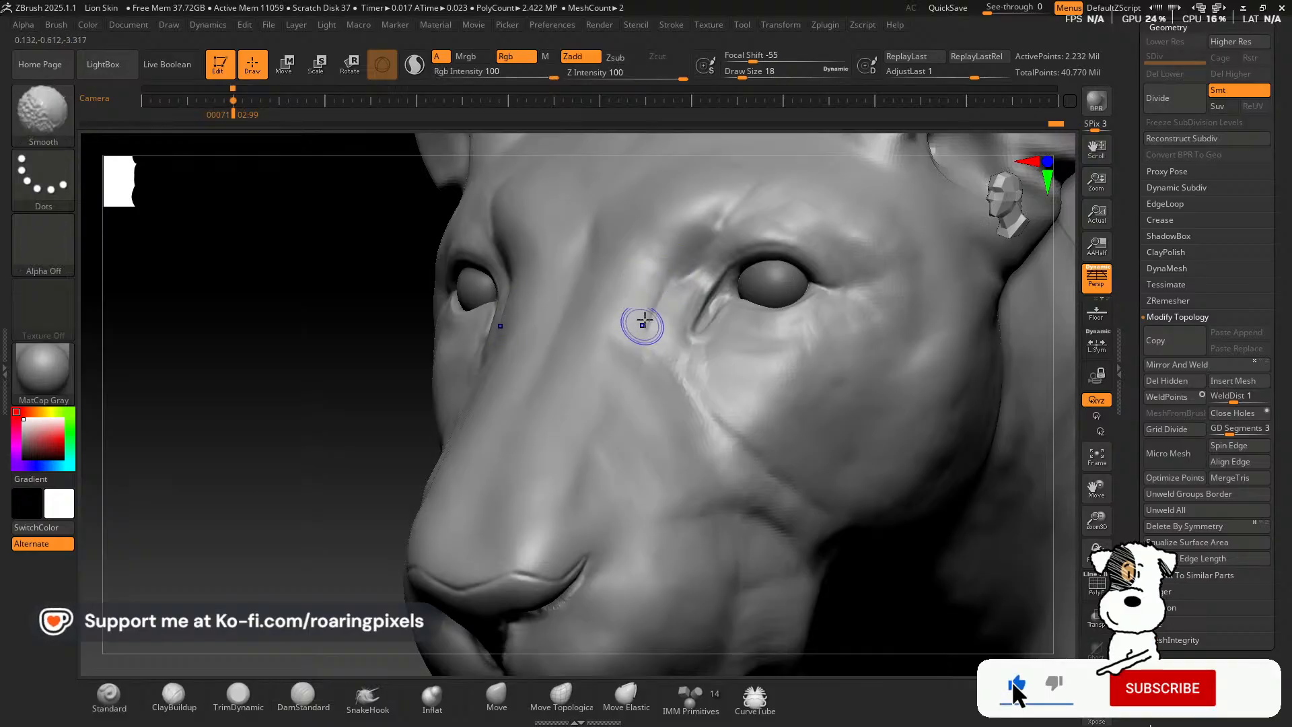
mouse_move(644, 320)
shift+mouse_down()
mouse_move(653, 289)
mouse_move(672, 289)
mouse_move(655, 321)
shift+mouse_up()
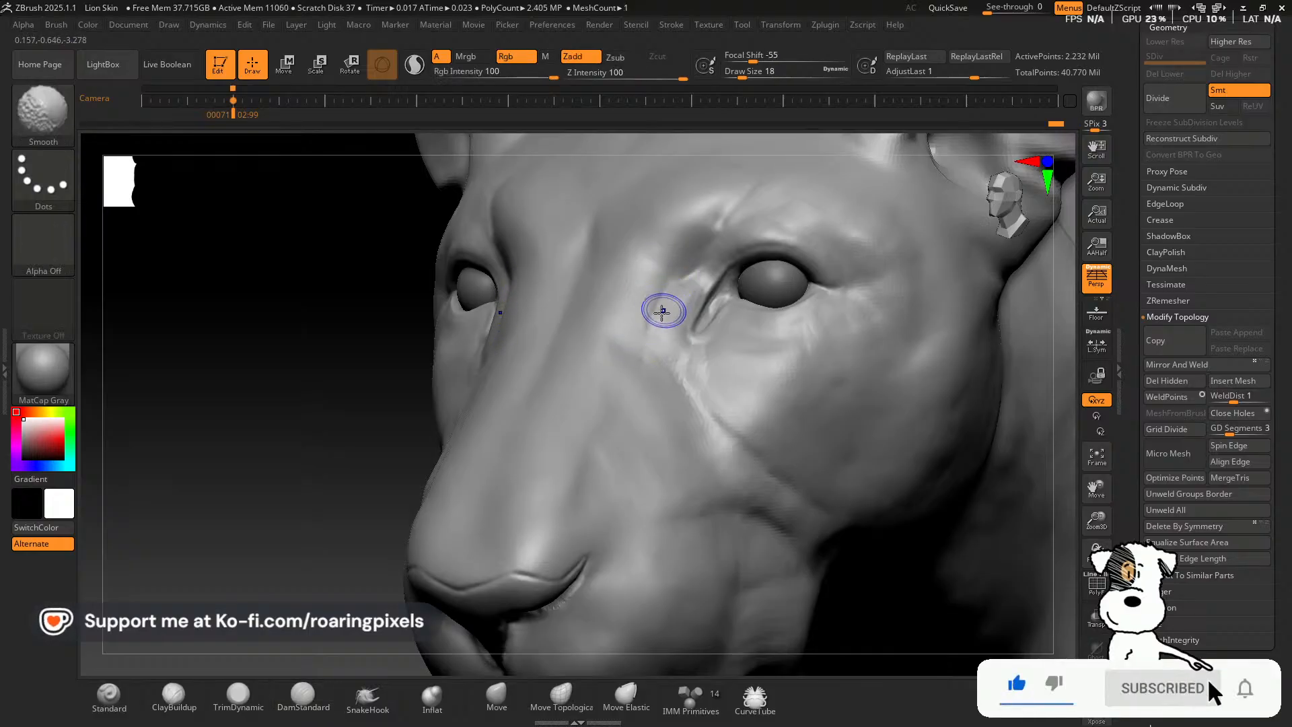
Inspect the lion's head and forequarters from both three-quarter sides and the front.
drag(1097, 520, 1061, 457)
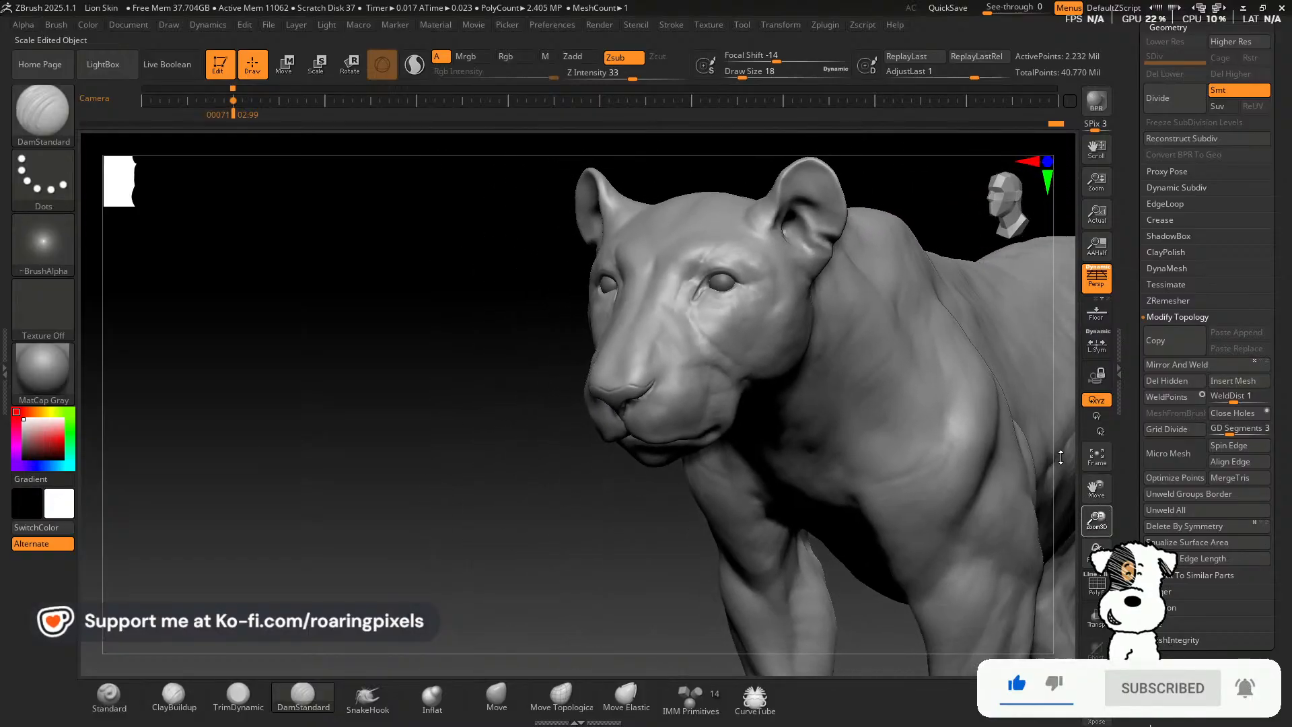
drag(447, 528, 509, 515)
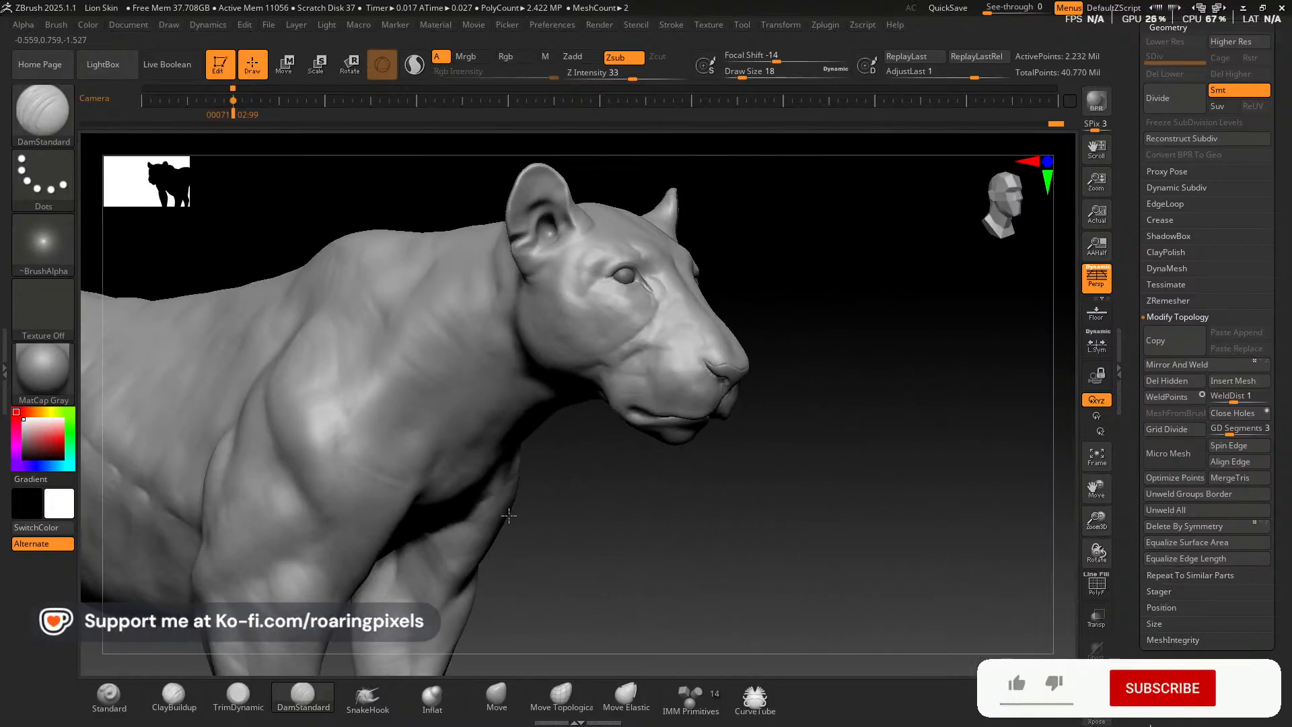
drag(759, 548, 850, 537)
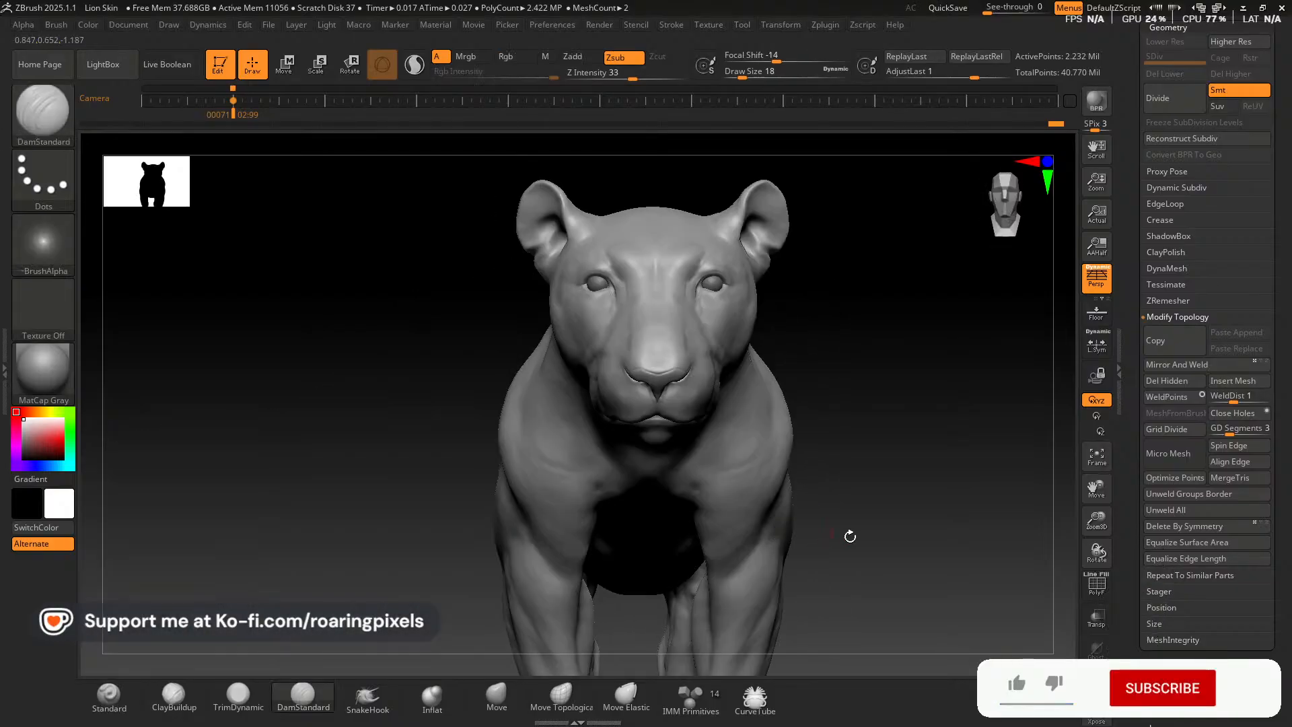
Create a new bounding box subtool around the whole lion with Scale Master.
drag(1097, 520, 1118, 573)
drag(973, 425, 990, 572)
drag(1099, 525, 1098, 462)
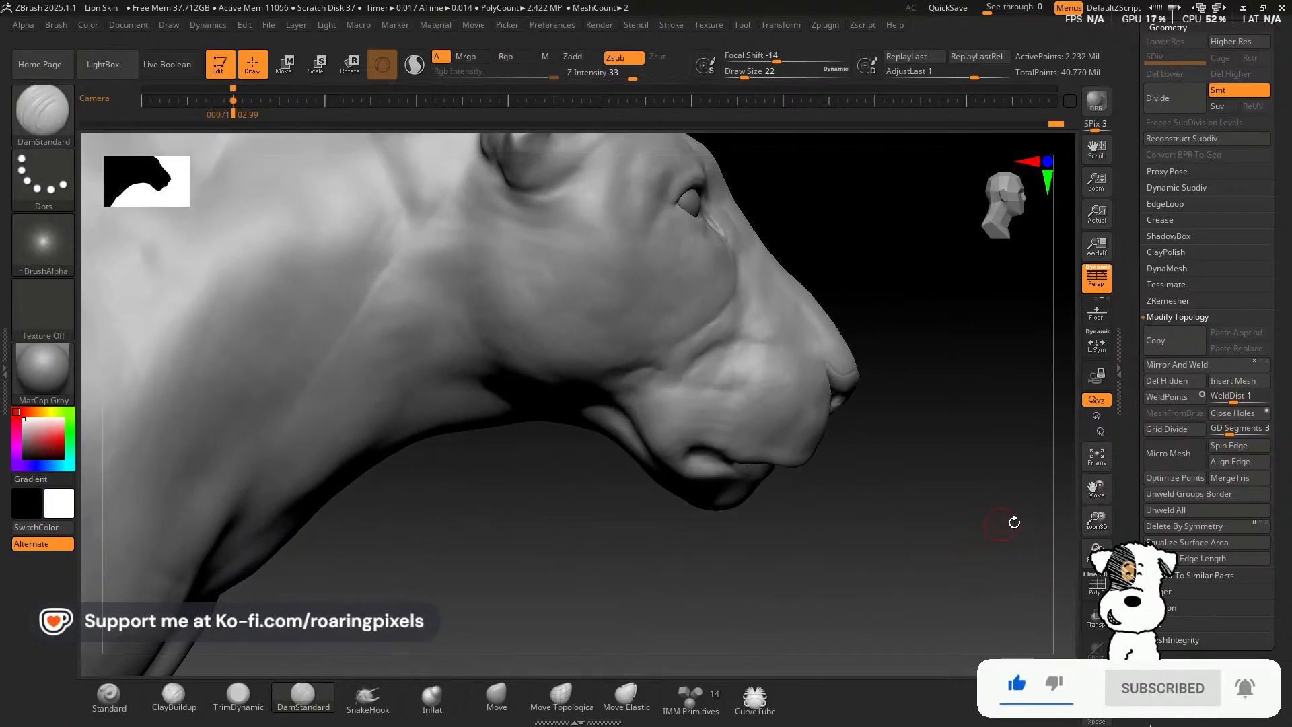
drag(1096, 519, 1128, 572)
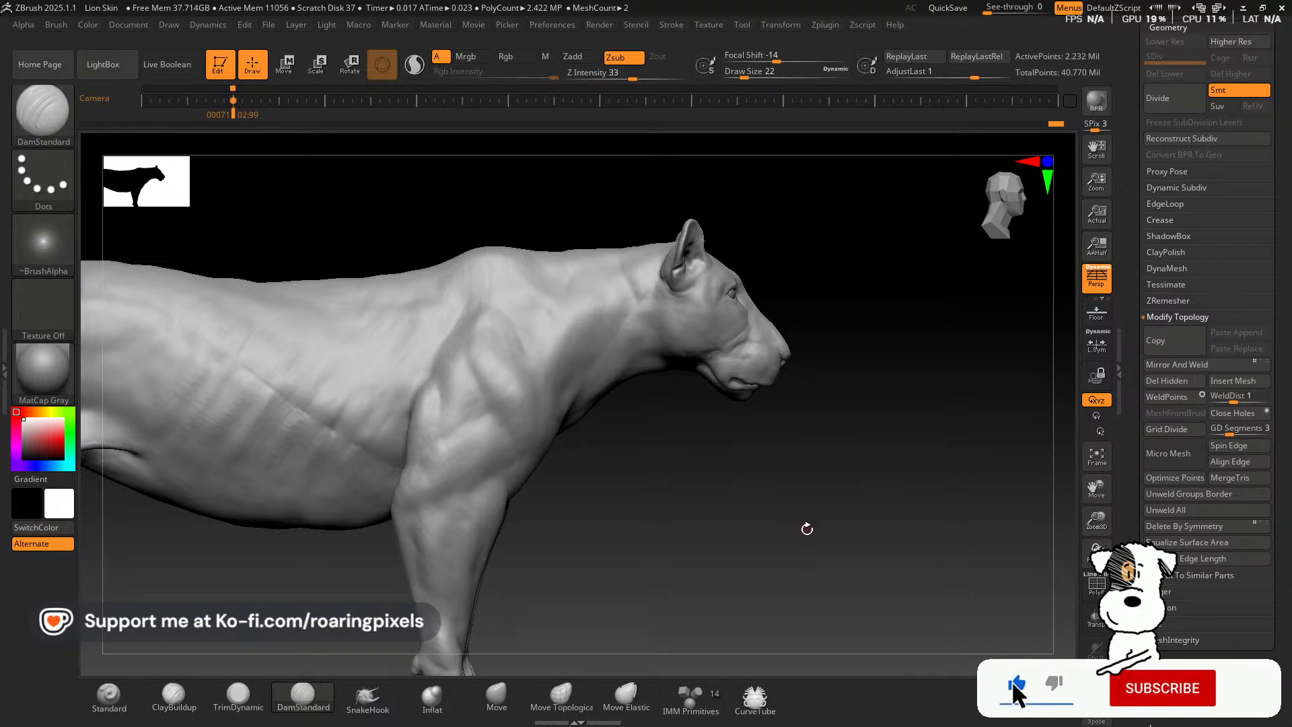
drag(831, 511, 801, 493)
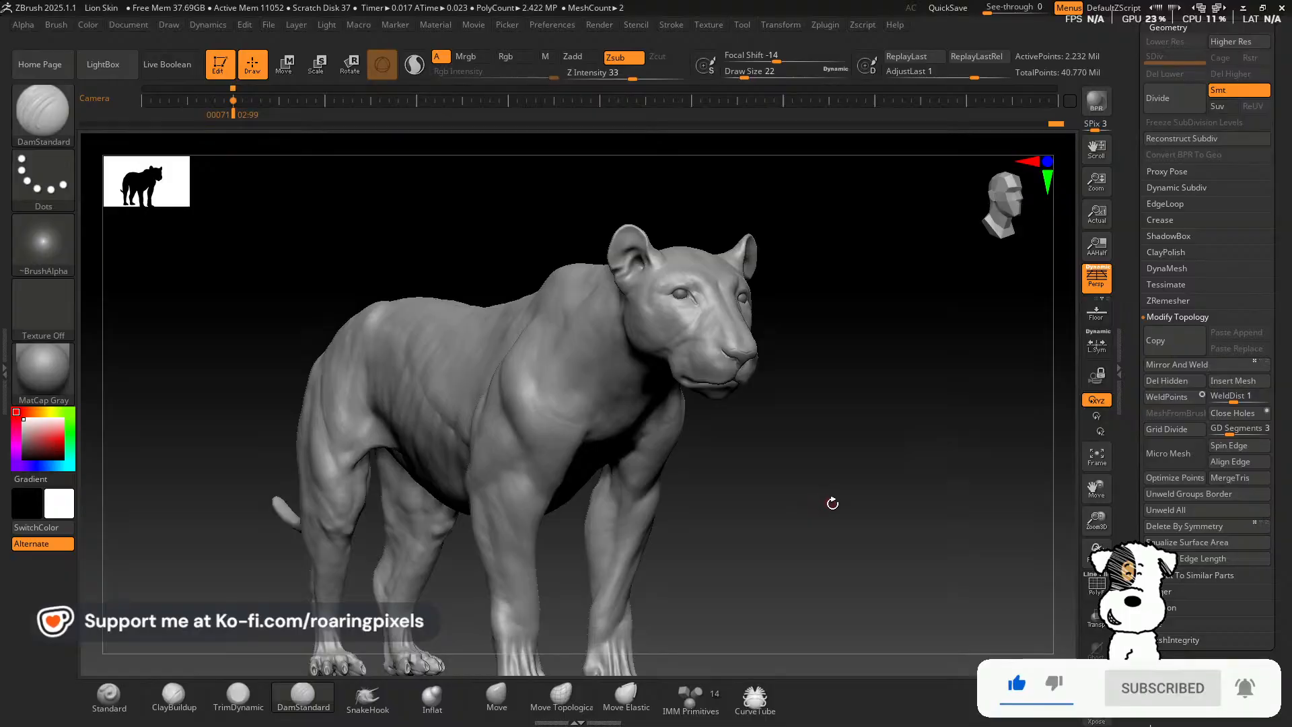
click(825, 27)
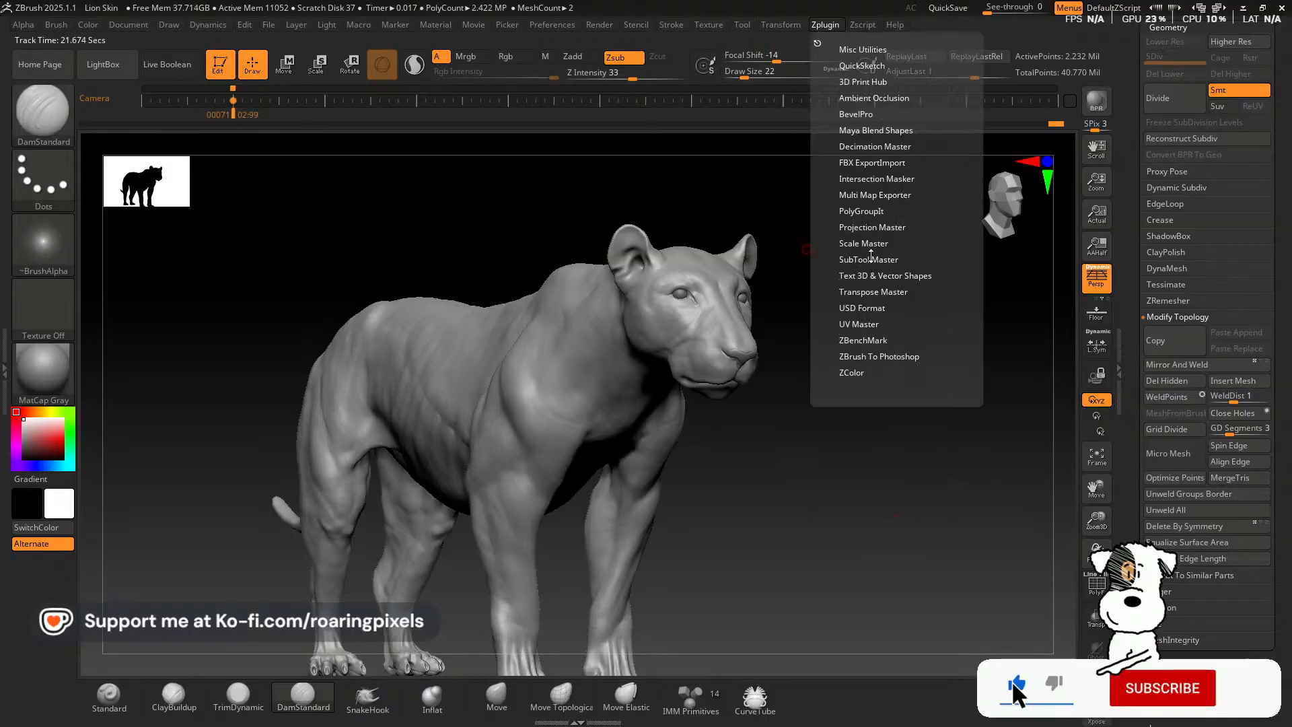
click(877, 244)
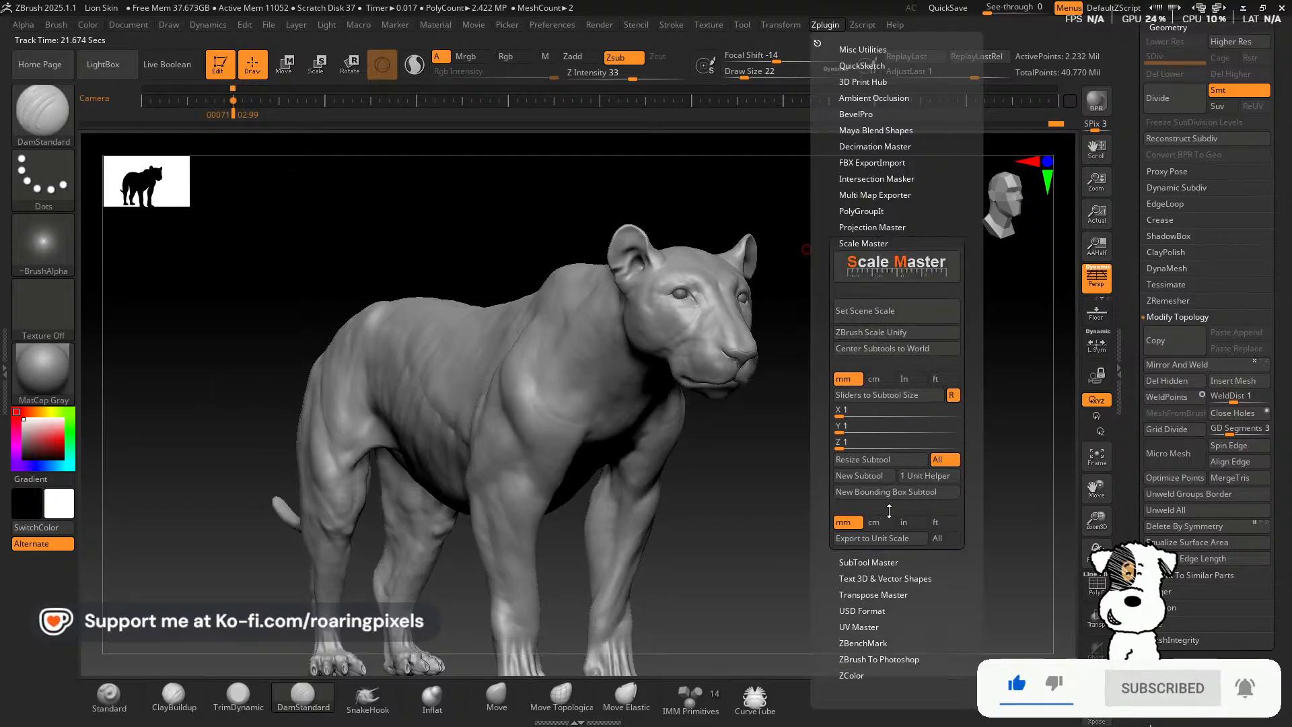
click(878, 493)
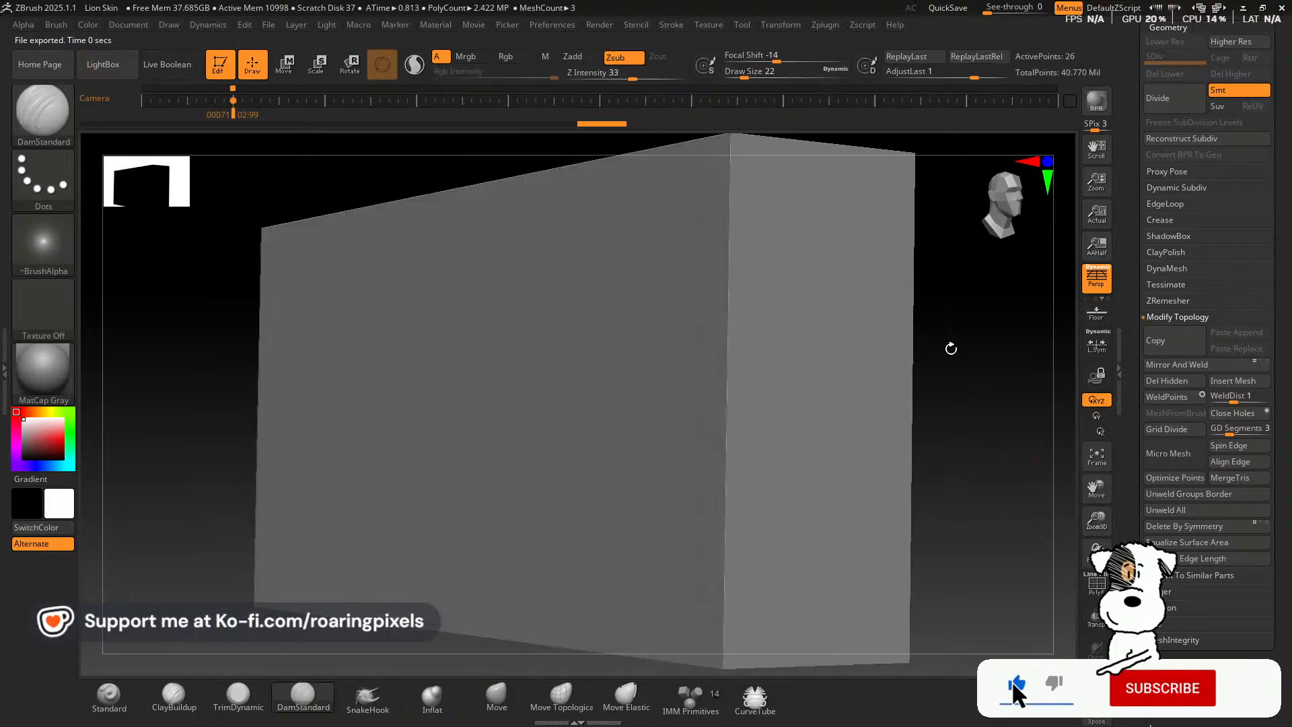
Set the scene scale from the bounding box with Scale Master, choosing 1.77 x 3.99 x 8.57 cm.
drag(1096, 520, 1096, 491)
drag(1096, 481, 1095, 545)
drag(990, 521, 951, 495)
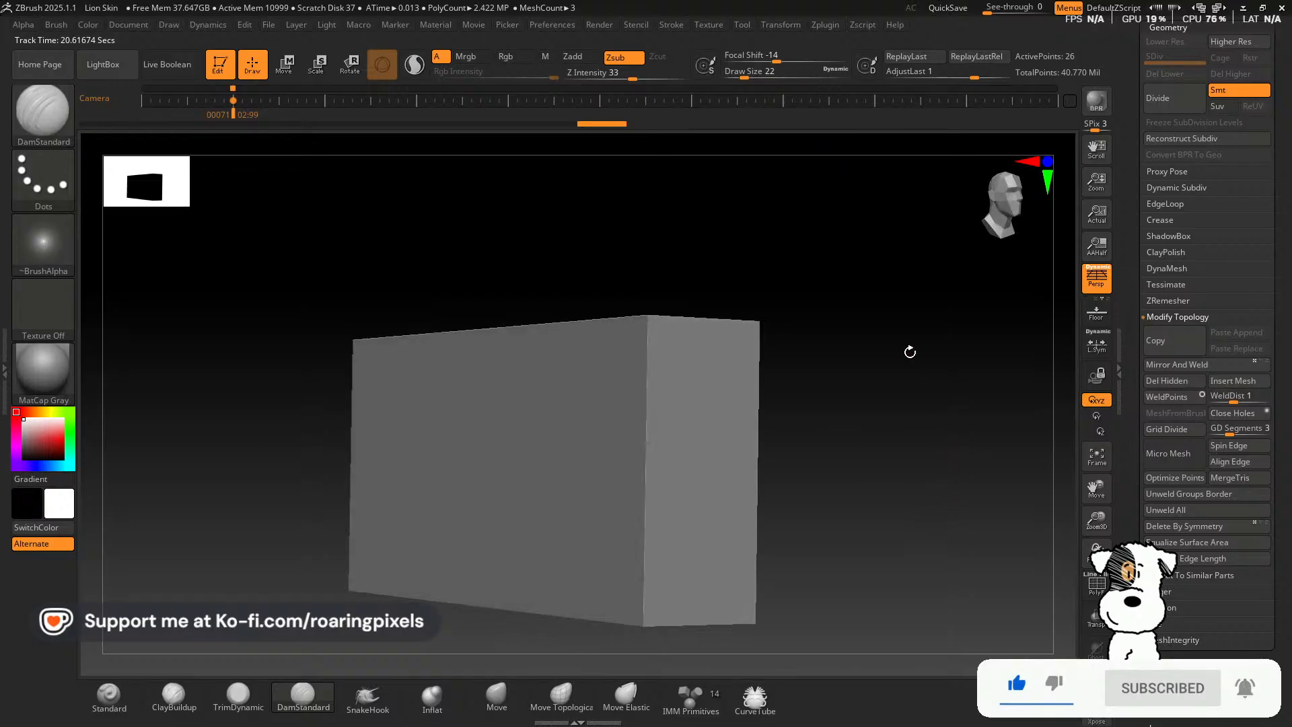
click(823, 24)
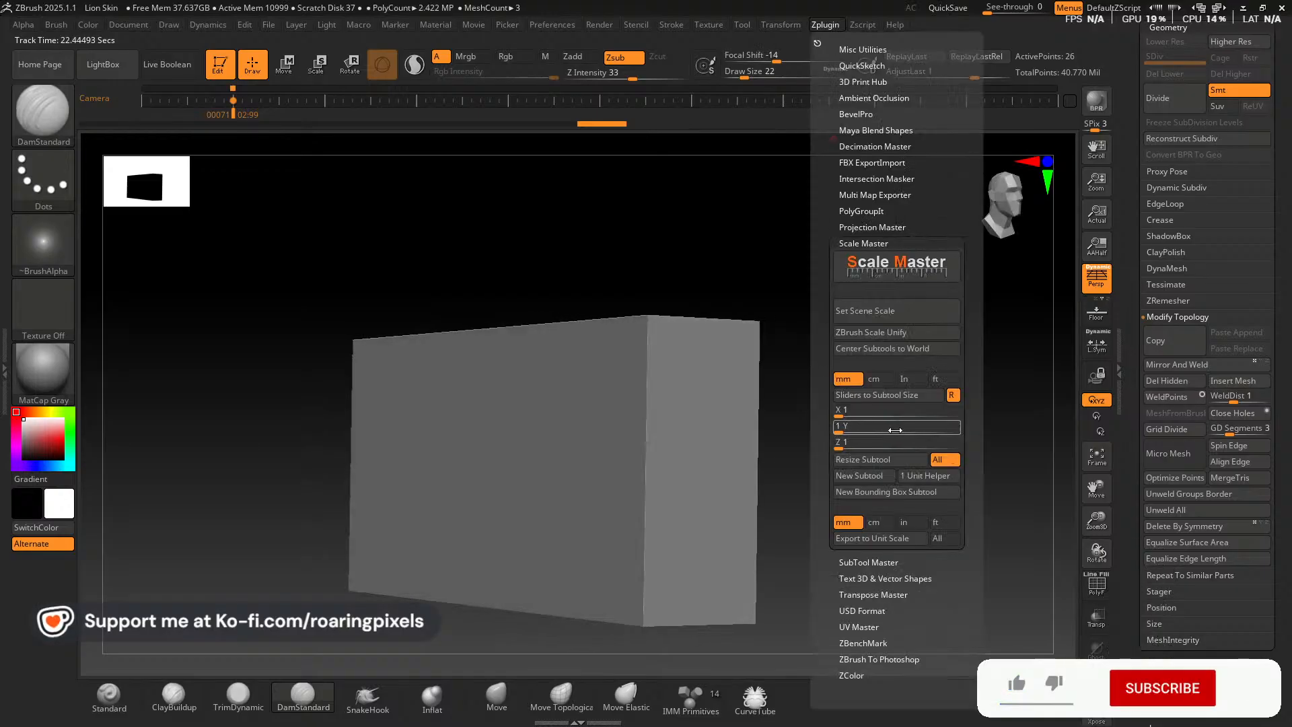
click(906, 312)
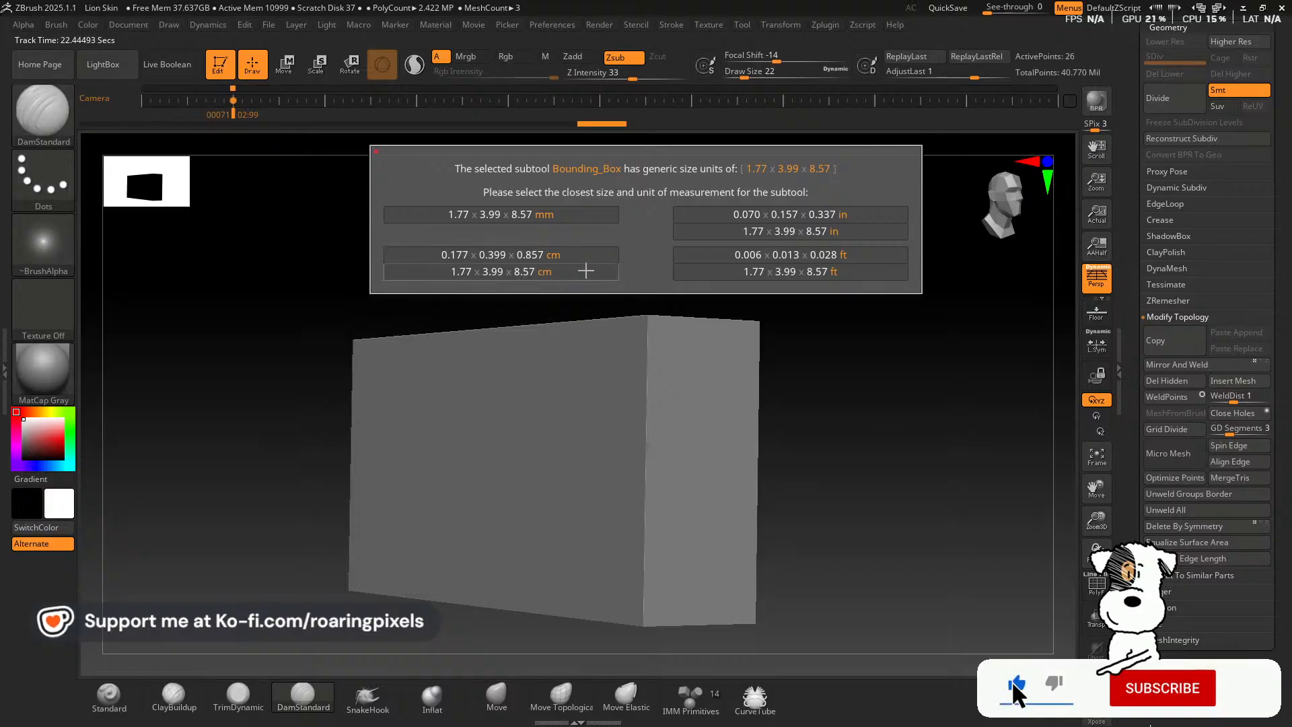
click(493, 271)
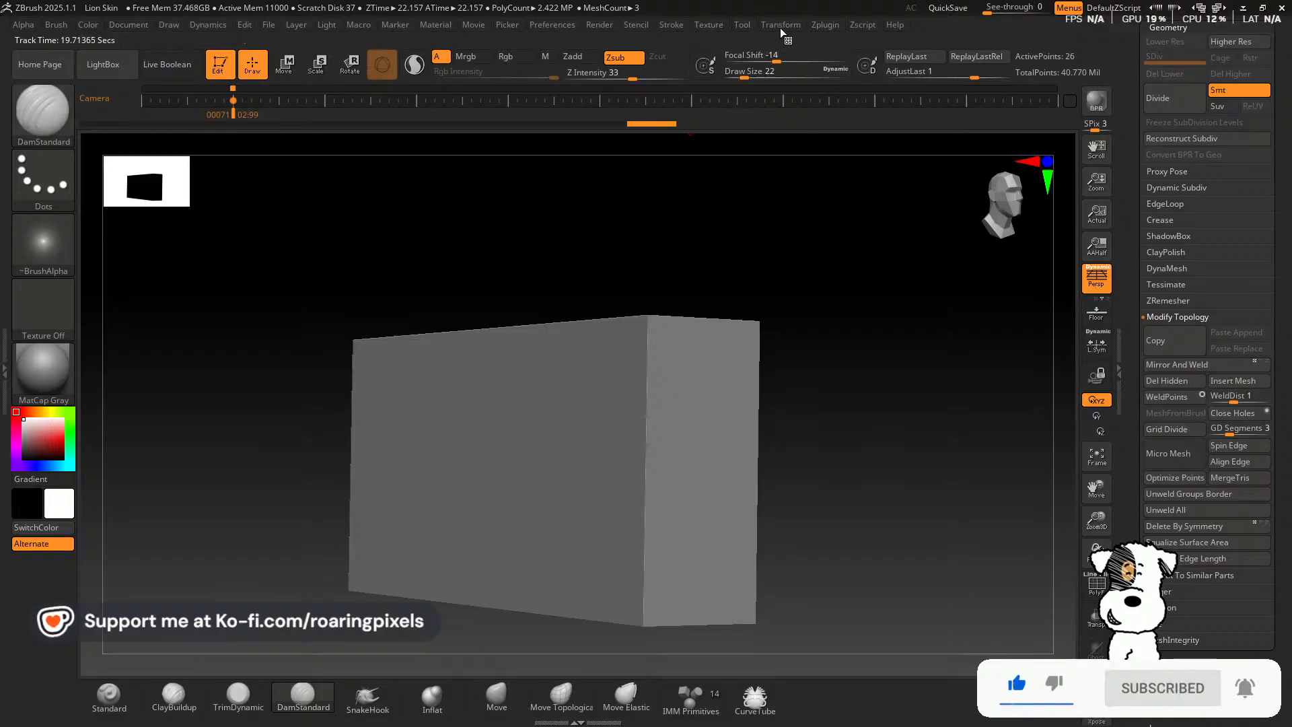
Turn on transparency so the lion shows through the bounding box in side view.
click(826, 25)
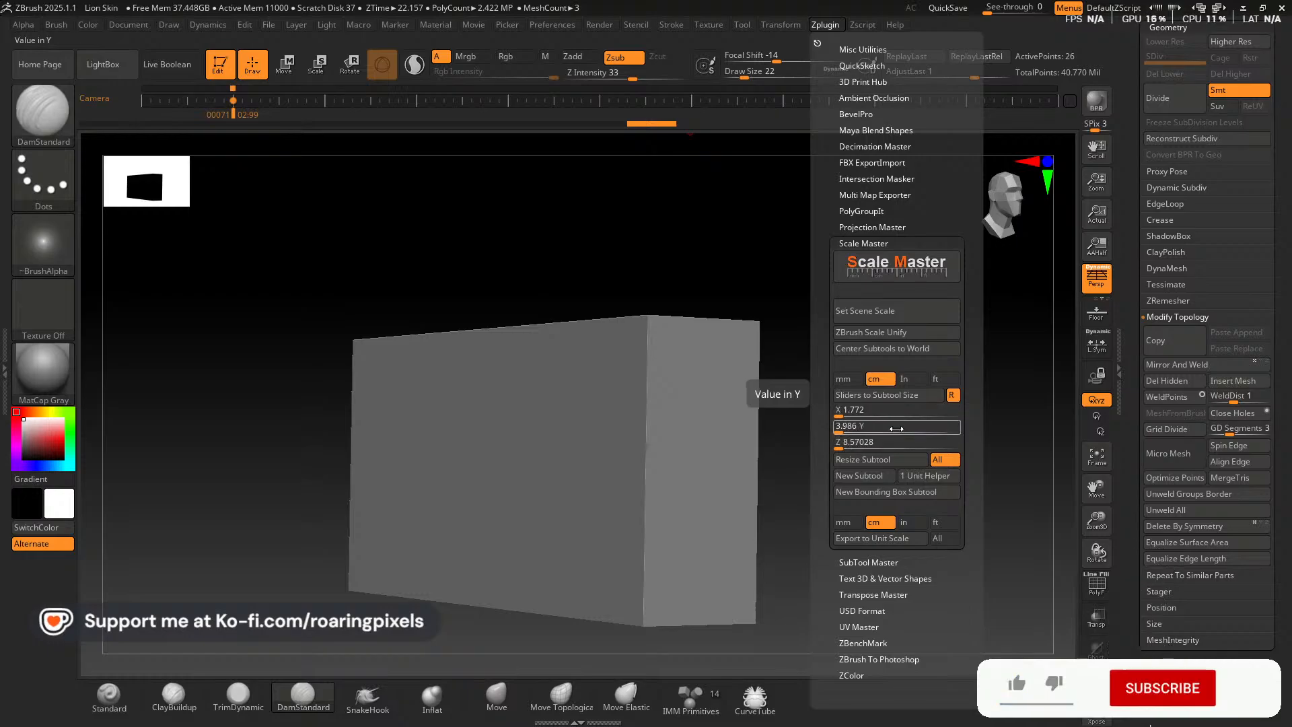
drag(1098, 519, 1101, 580)
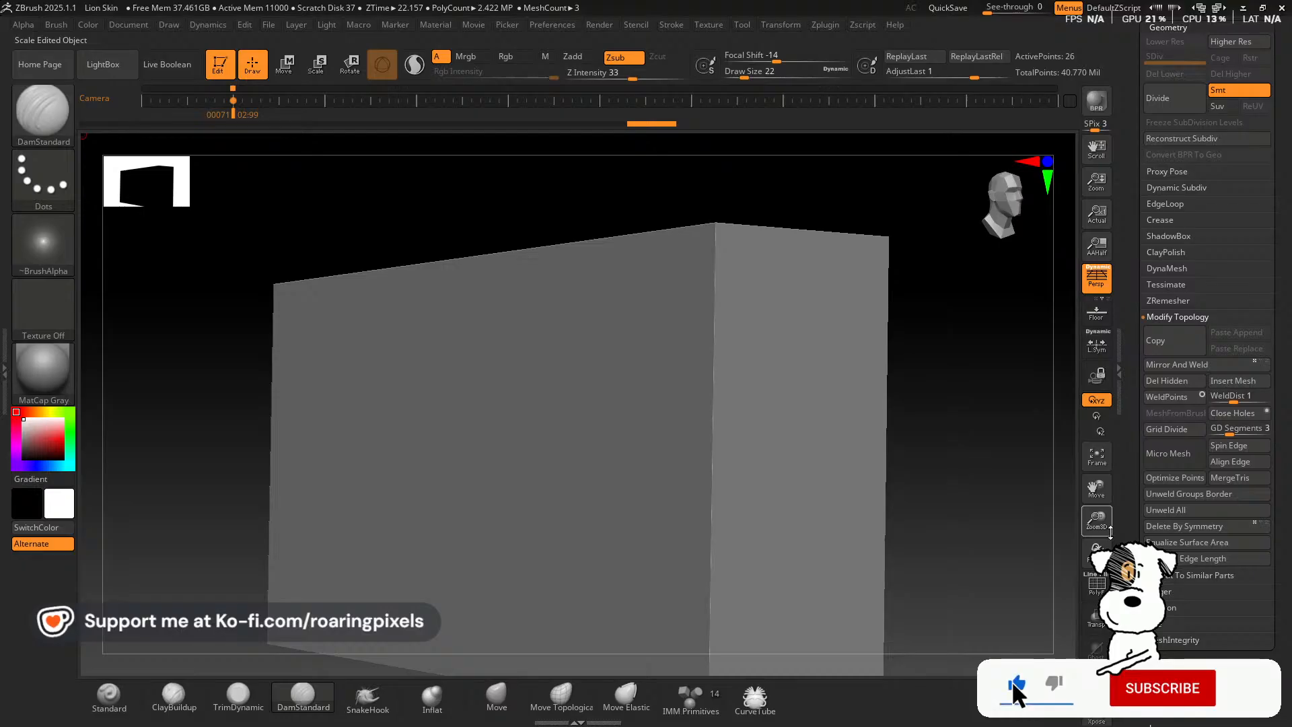
drag(1099, 529, 1079, 513)
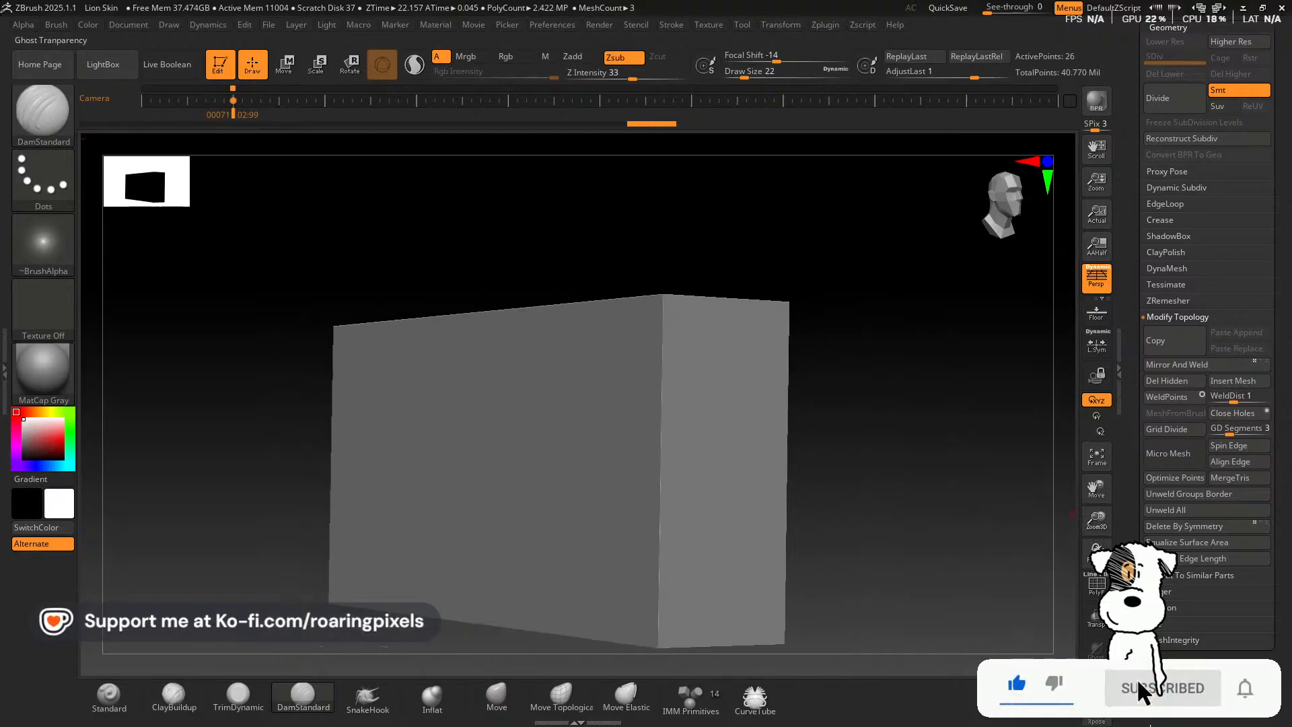
click(1102, 625)
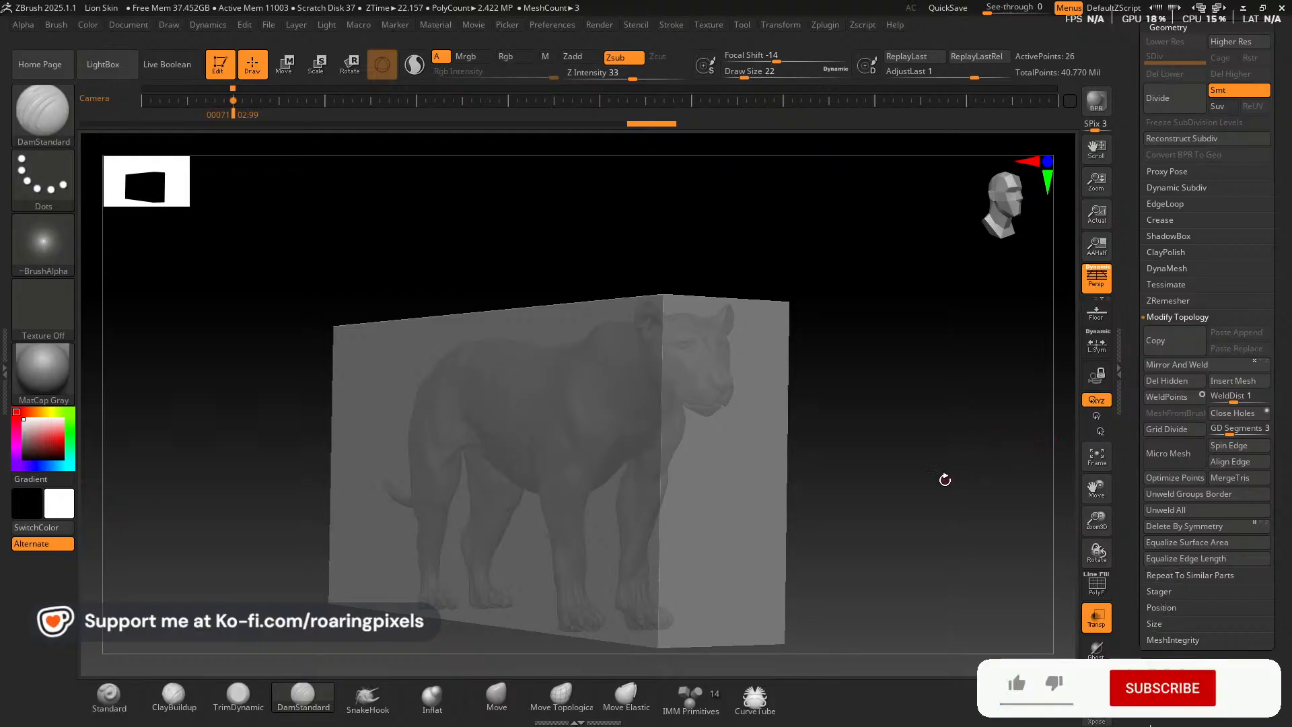
shift+drag(943, 479, 983, 467)
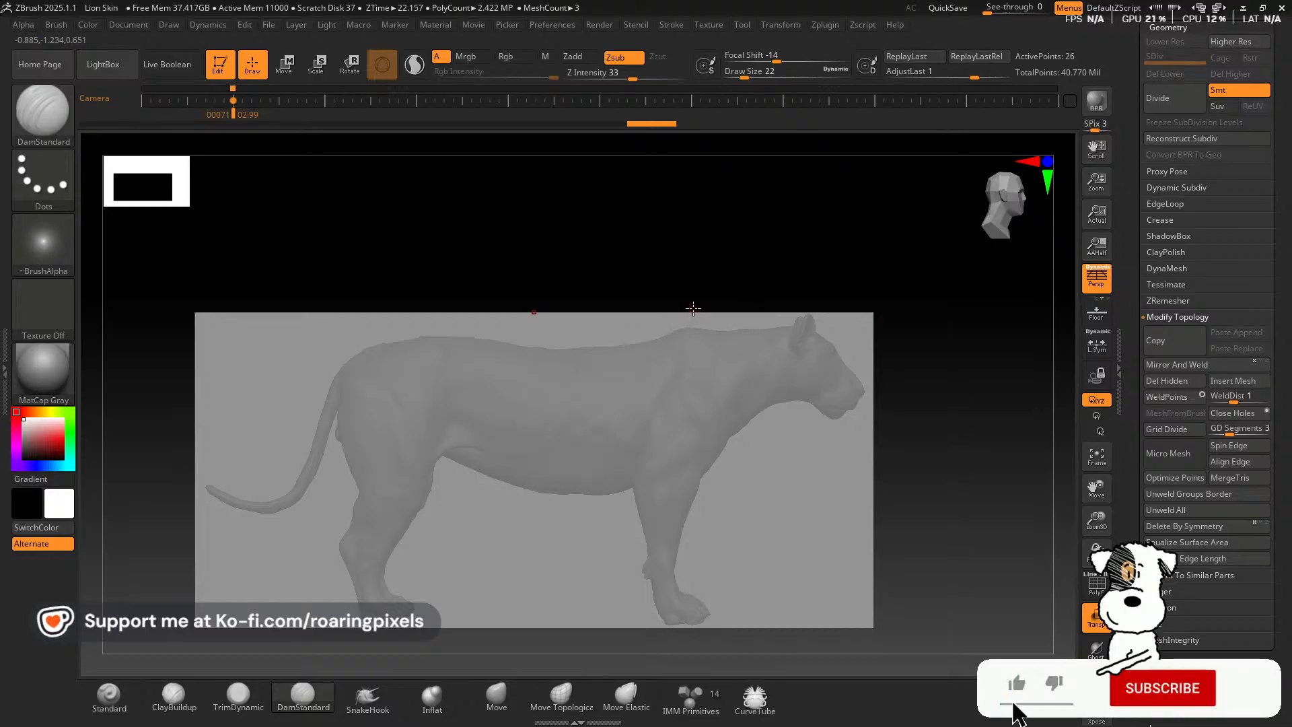
Set the bounding box's Y size to 140 cm in Scale Master and resize all subtools proportionally, accepting the required unify.
click(824, 27)
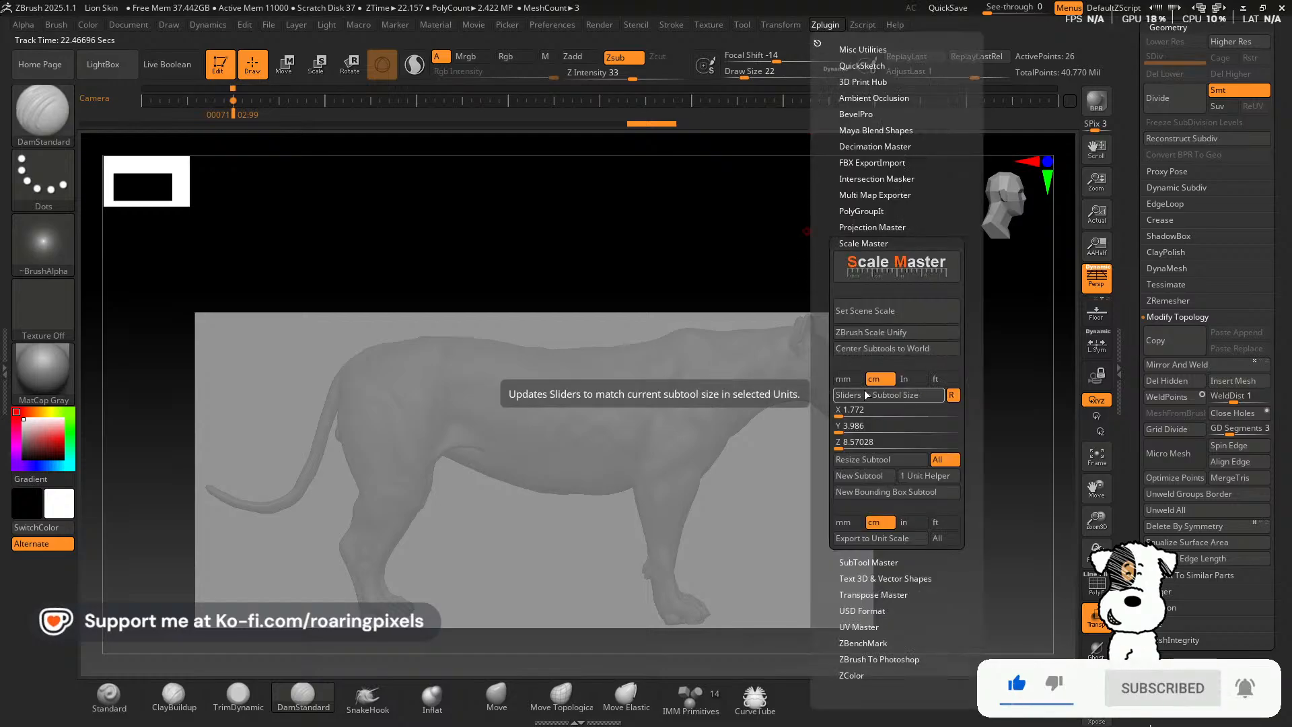
click(878, 441)
click(882, 429)
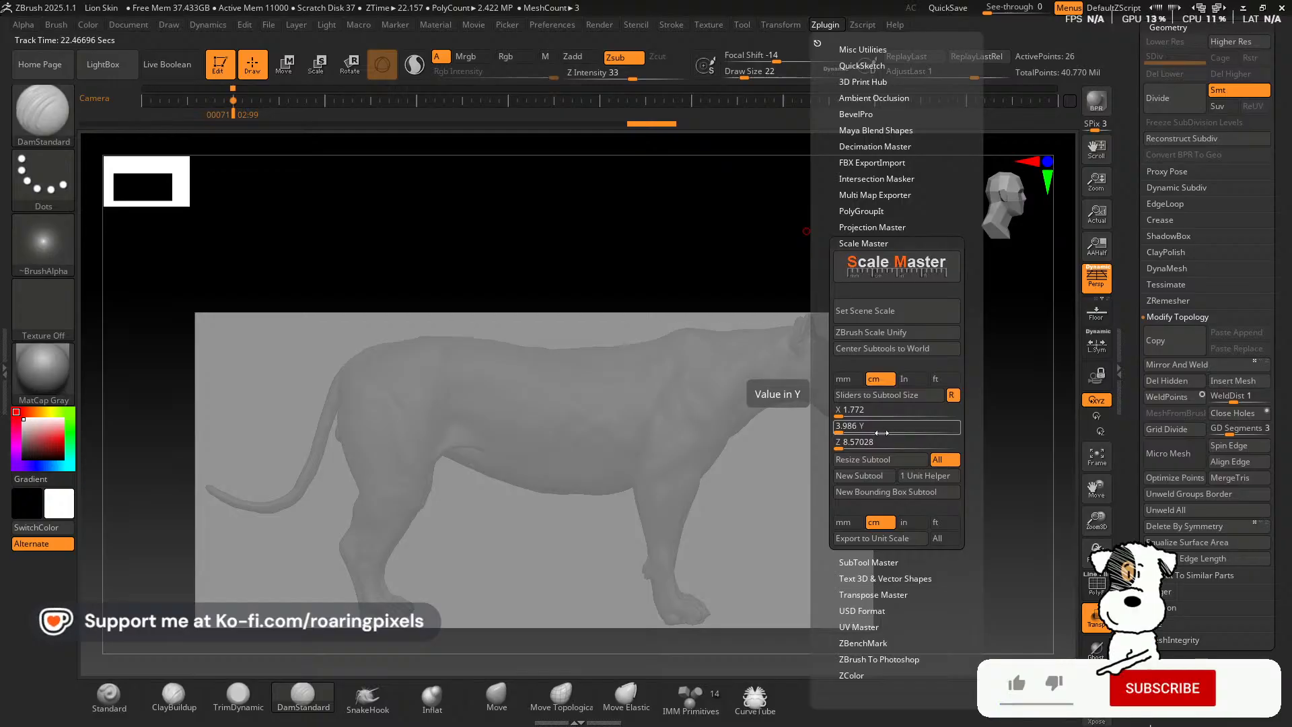
click(875, 427)
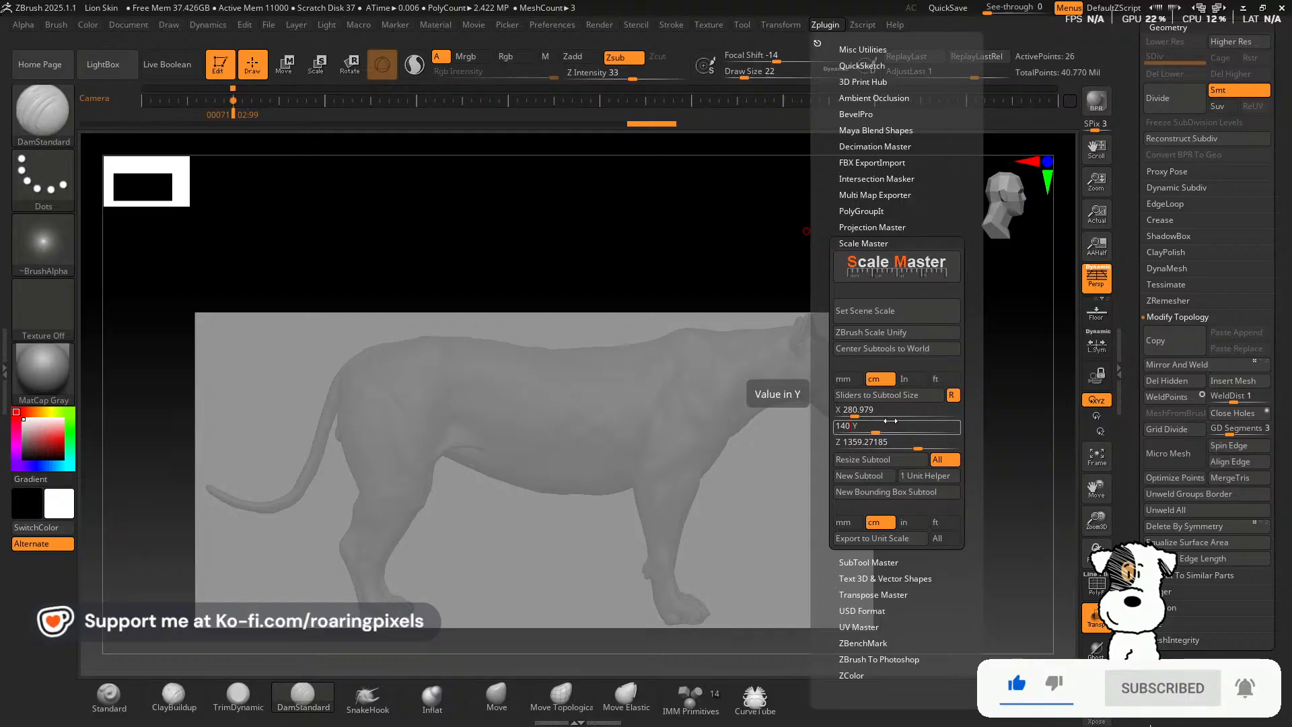
key(Return)
click(882, 441)
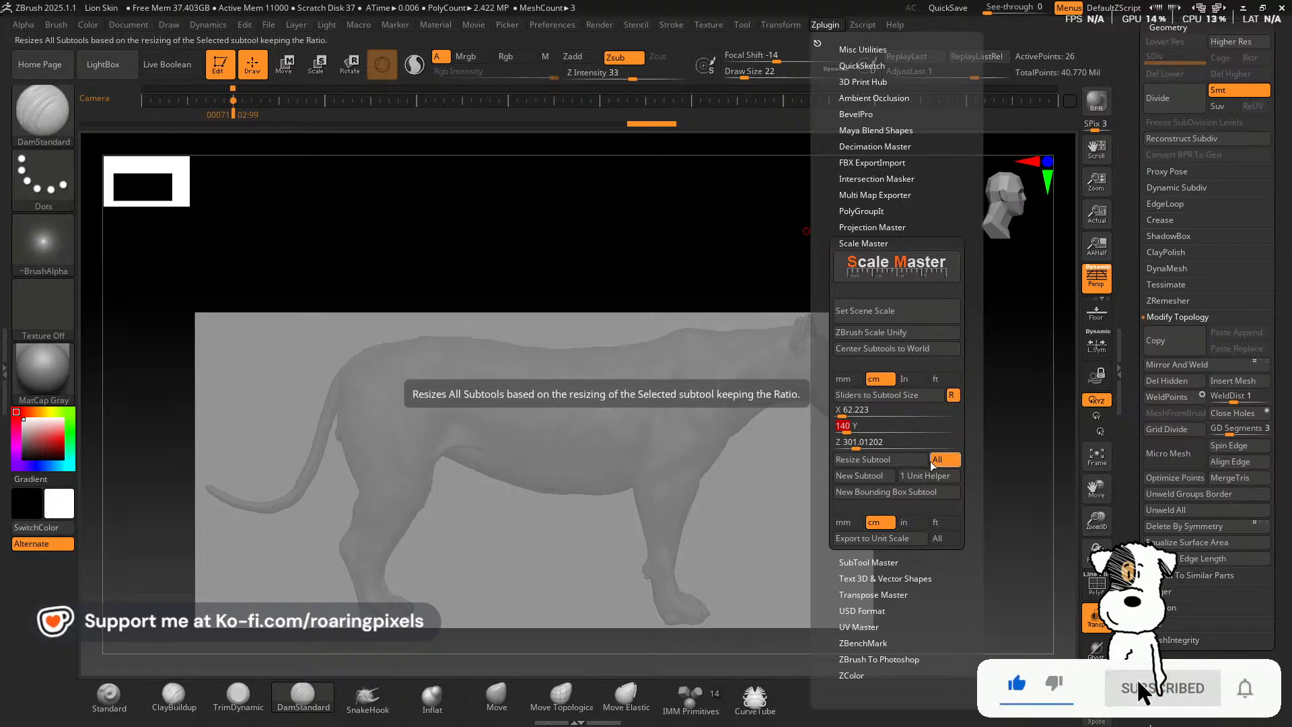
click(907, 463)
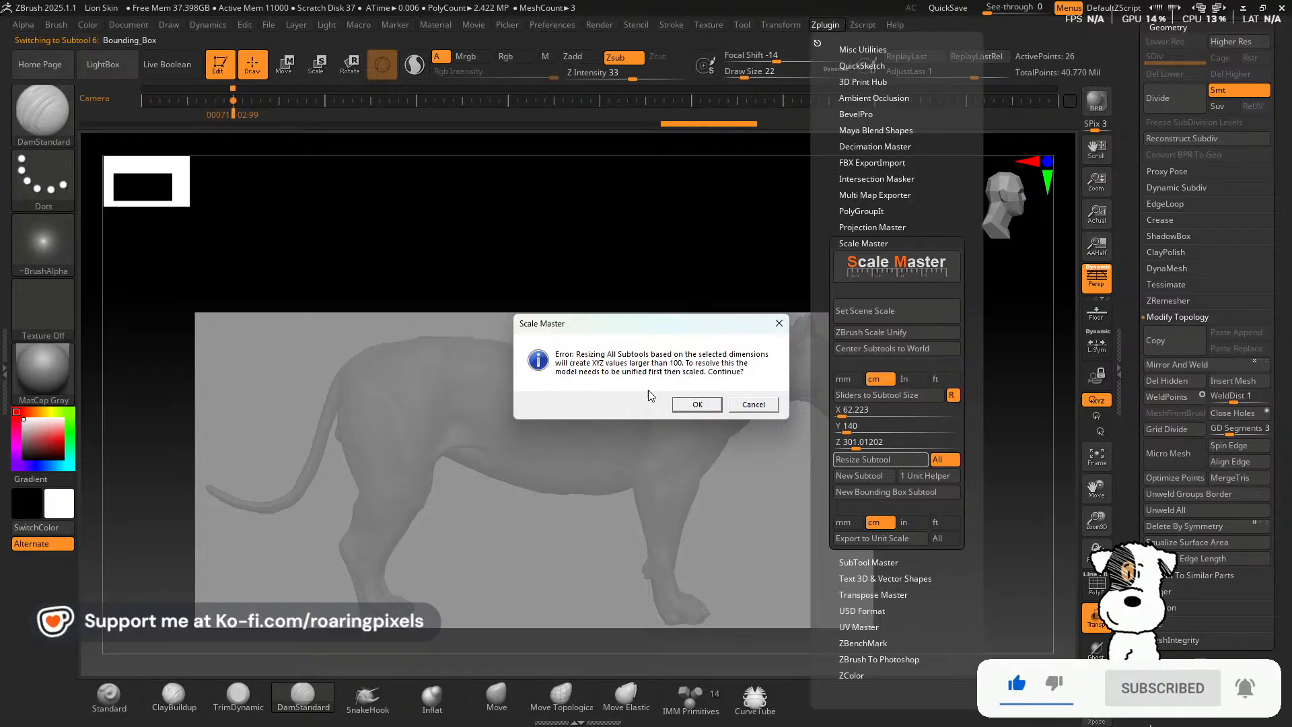
click(698, 405)
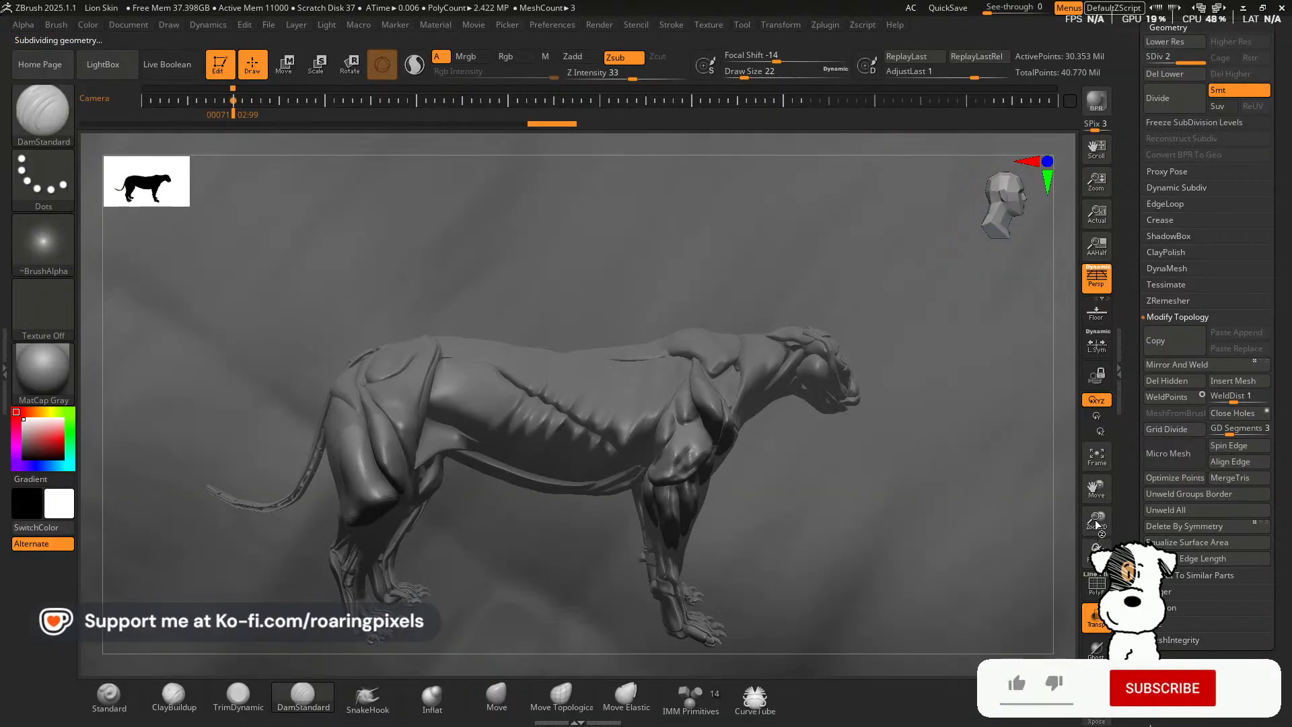
drag(1096, 525, 1098, 513)
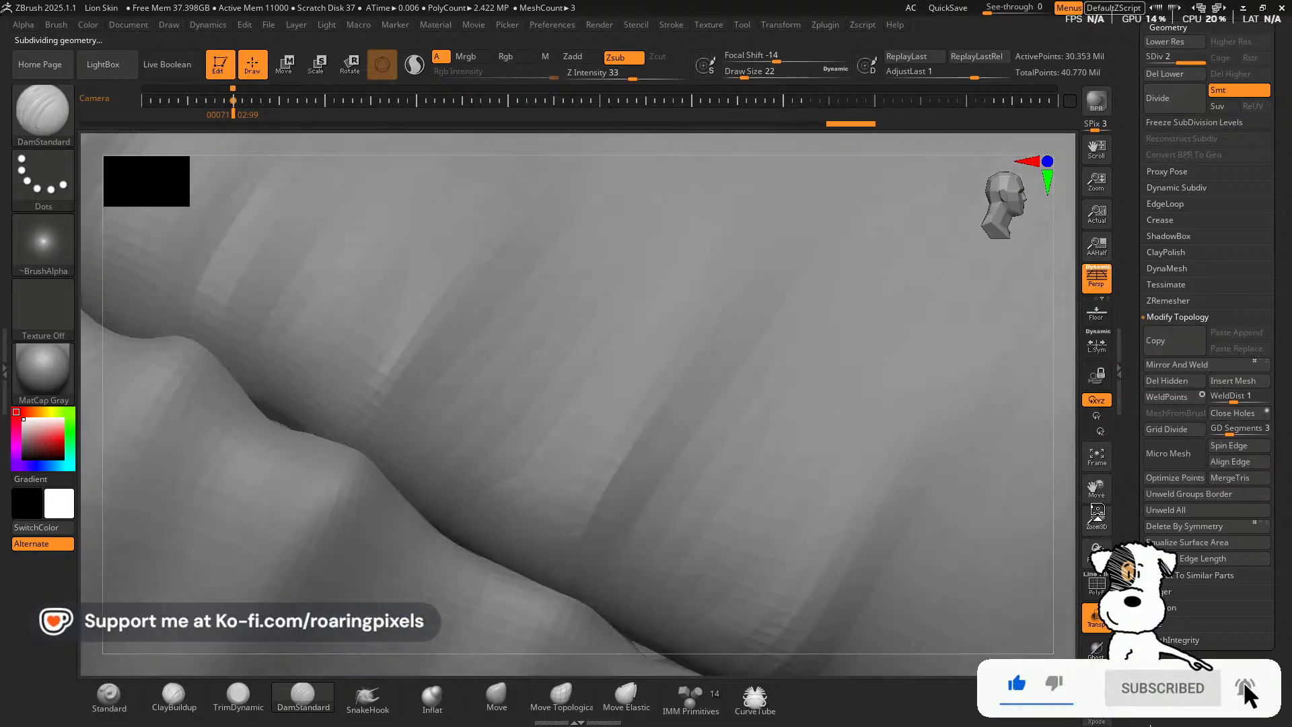
alt+click(875, 450)
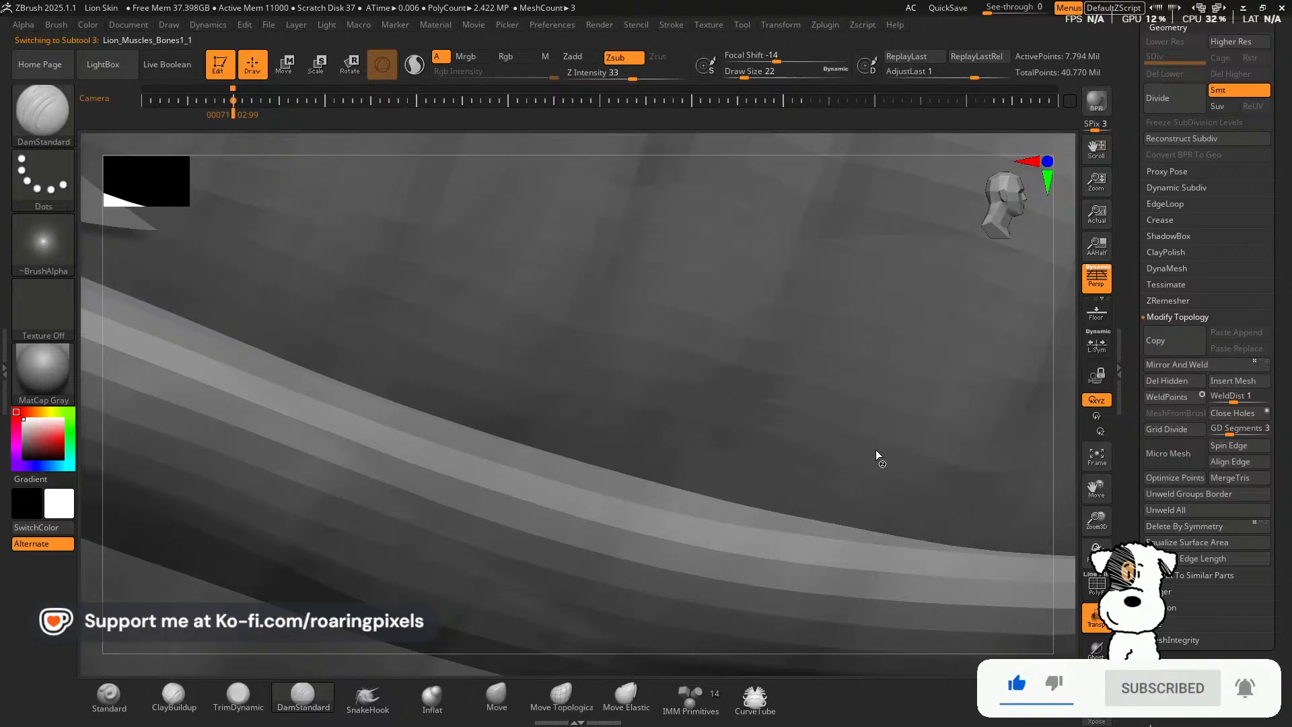
alt+click(1013, 490)
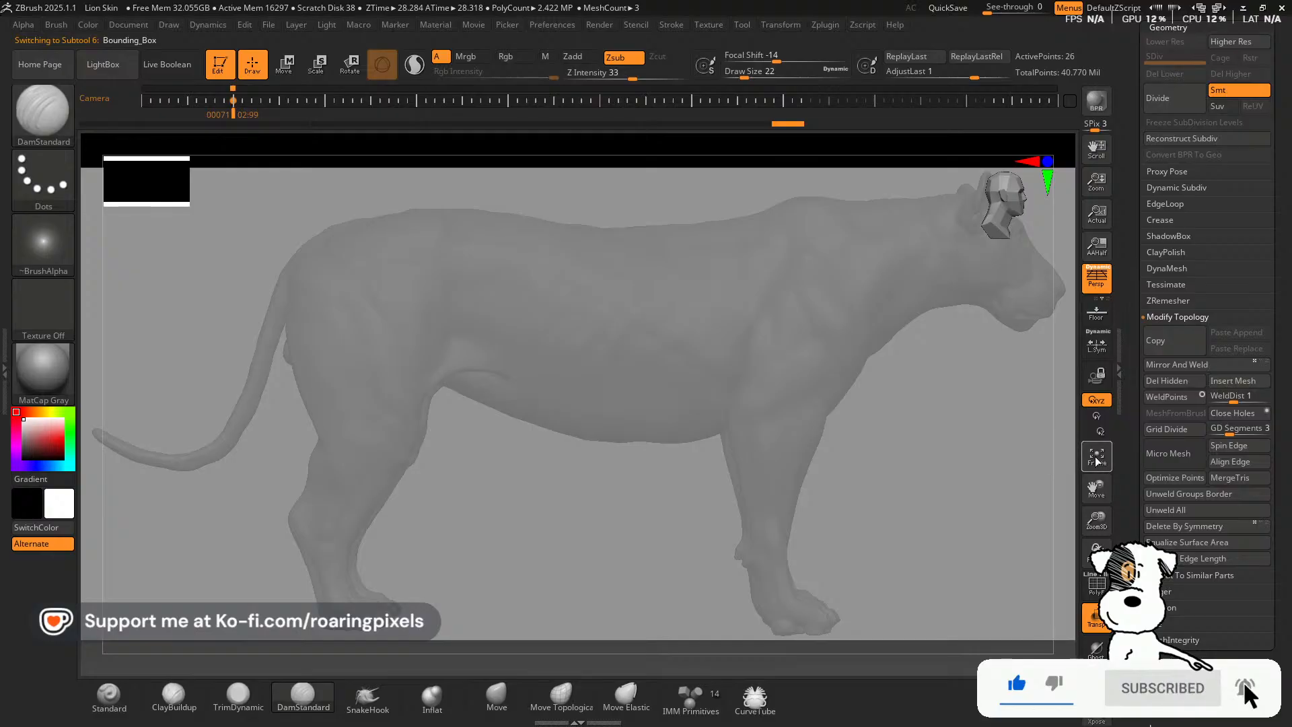
Add a 1 cm unit helper cube with Scale Master and compare its size with the bounding box.
drag(1098, 519, 1066, 485)
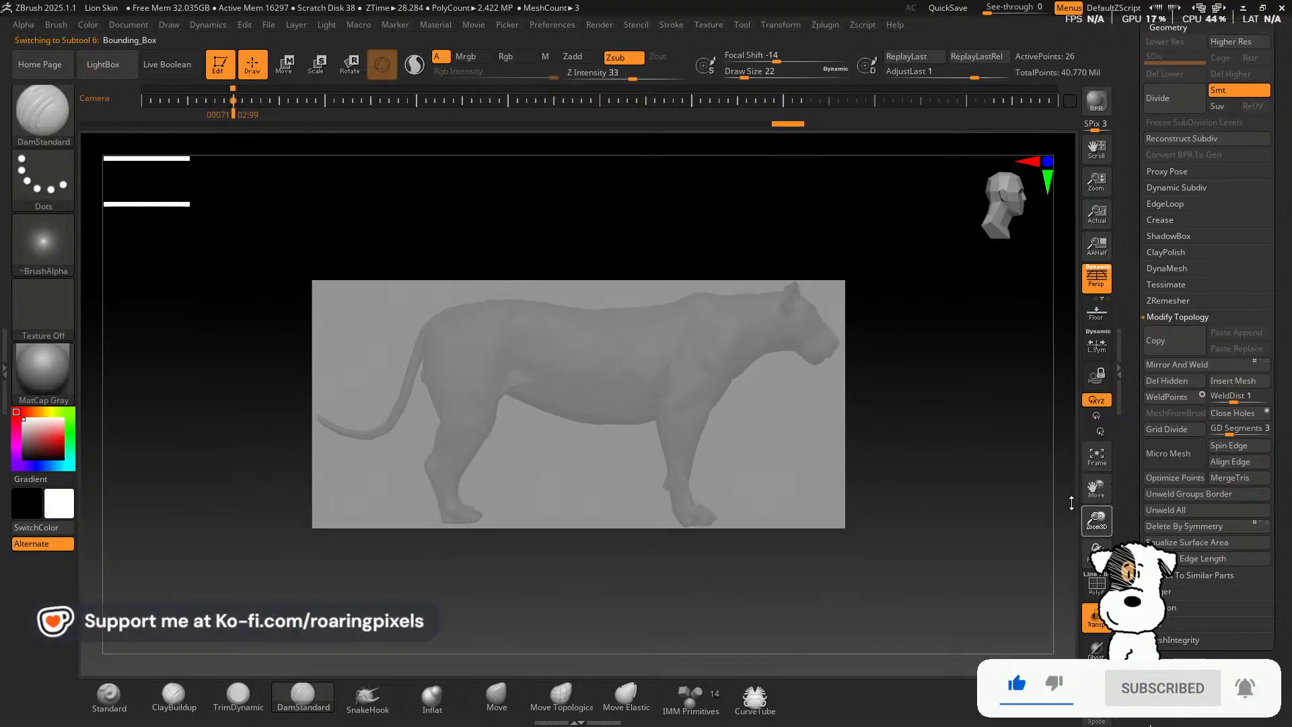
drag(989, 536, 942, 541)
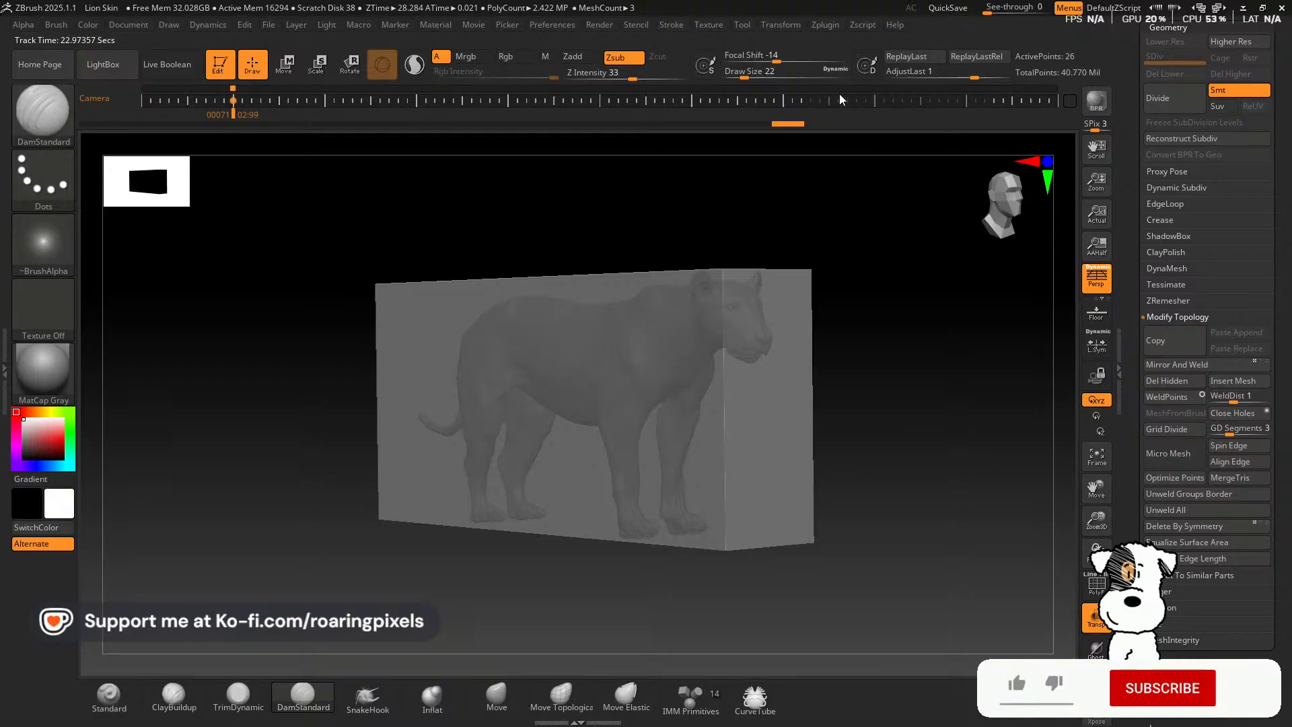
click(824, 27)
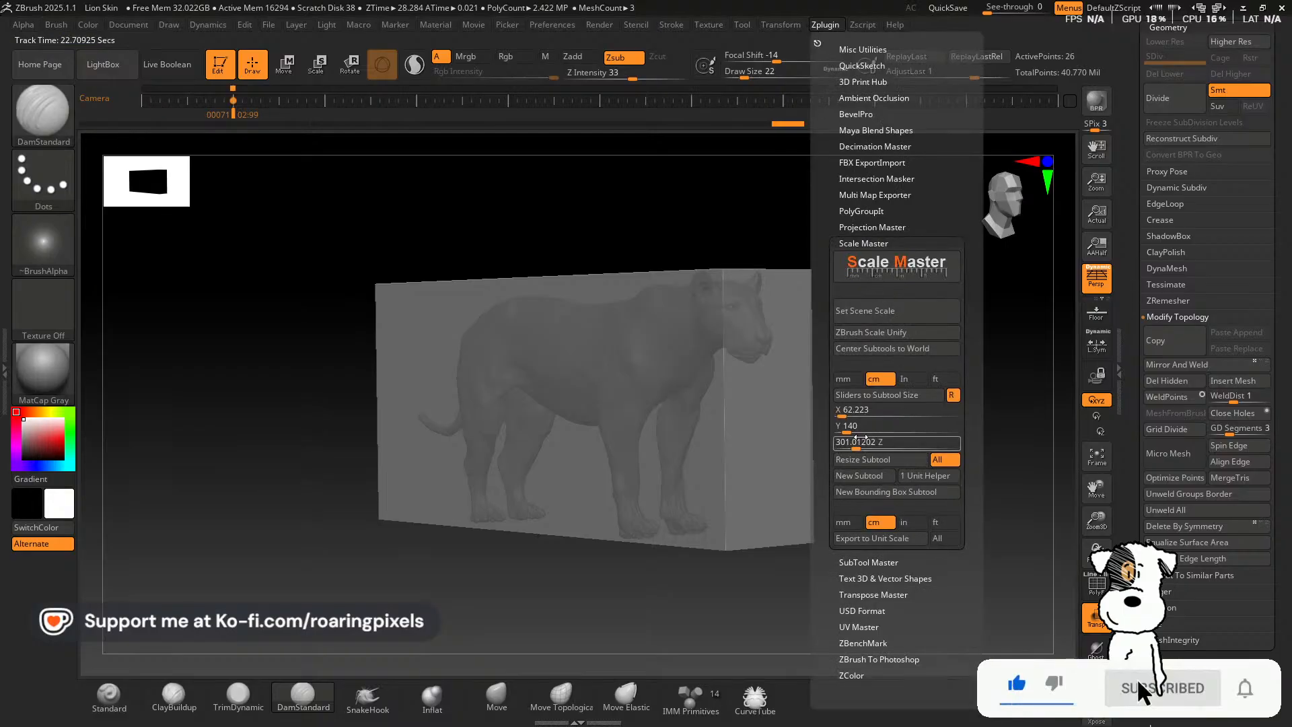
click(935, 479)
click(935, 492)
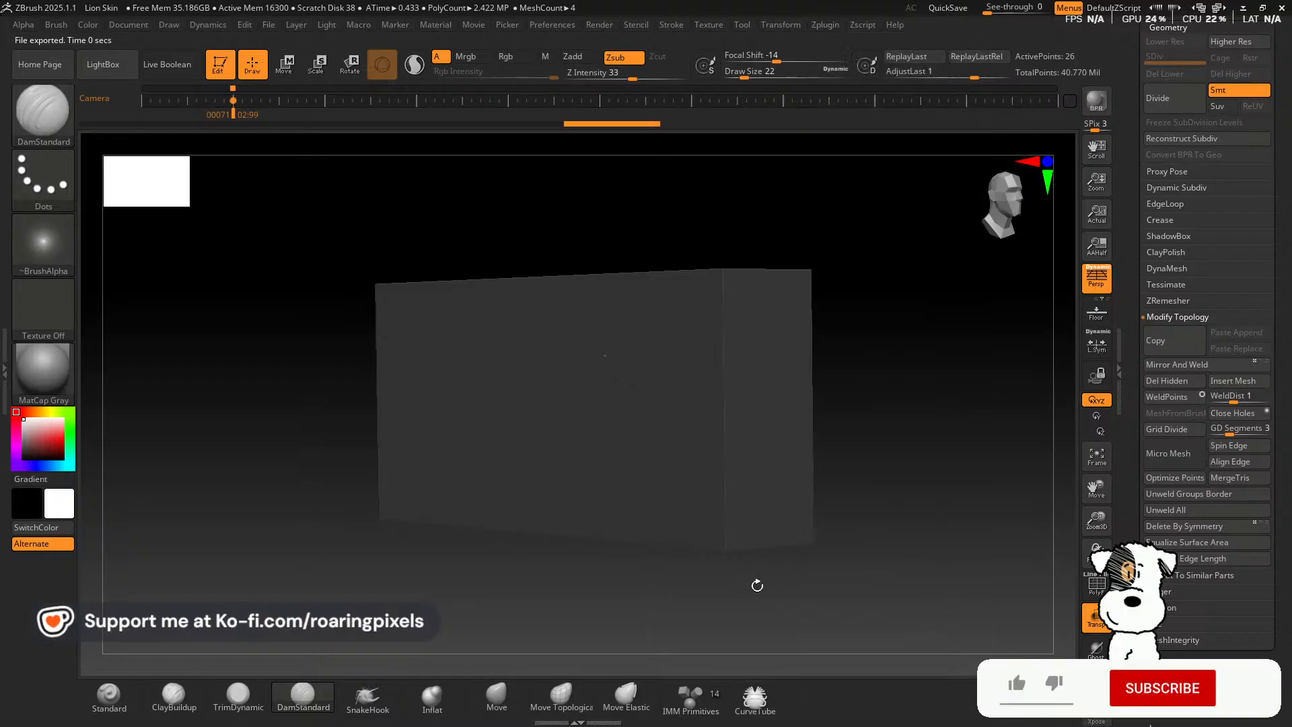
click(1098, 459)
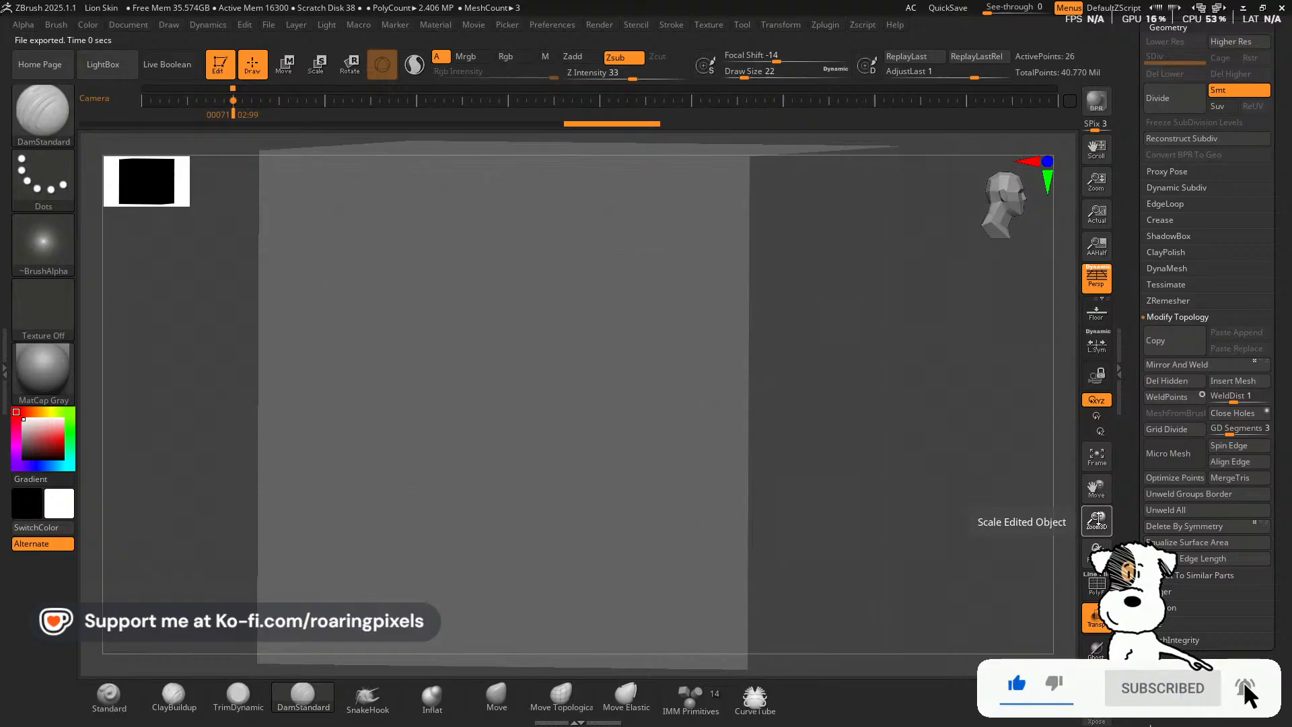
drag(1096, 520, 822, 176)
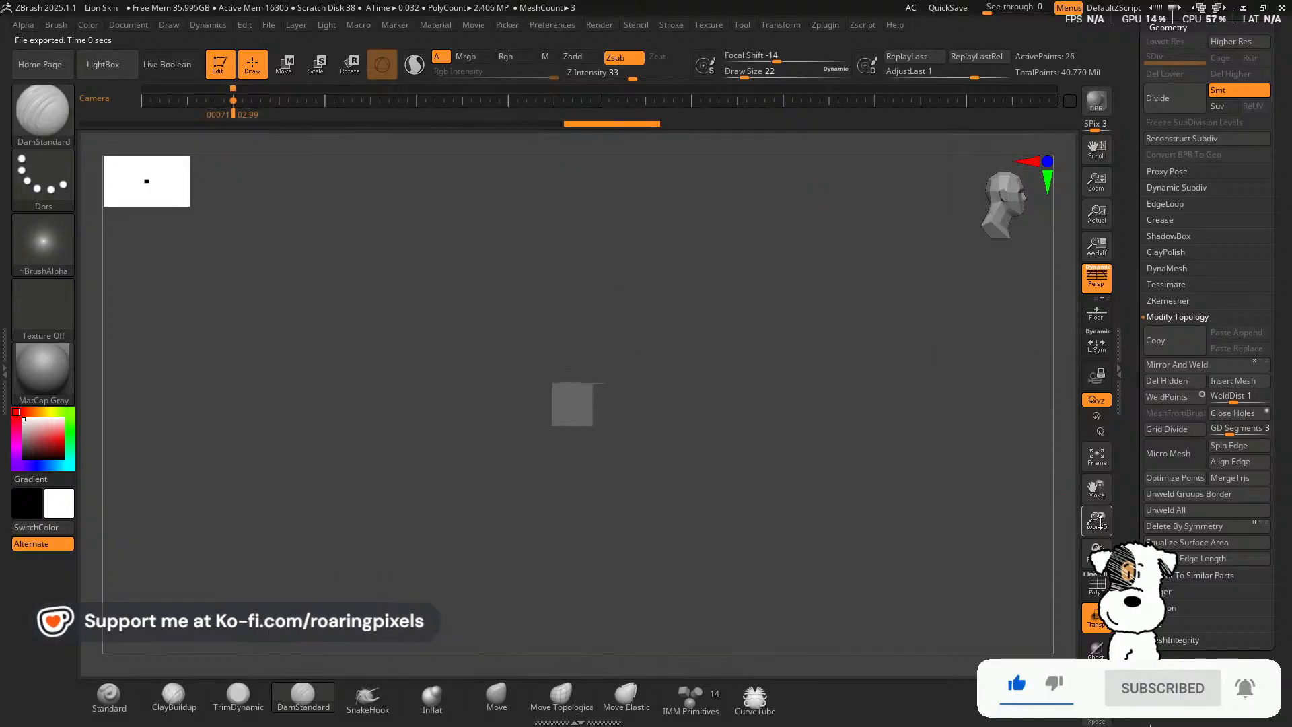
drag(1101, 522, 796, 199)
mouse_move(1097, 521)
mouse_down()
mouse_move(1068, 480)
mouse_move(917, 467)
mouse_up()
key(ctrl)
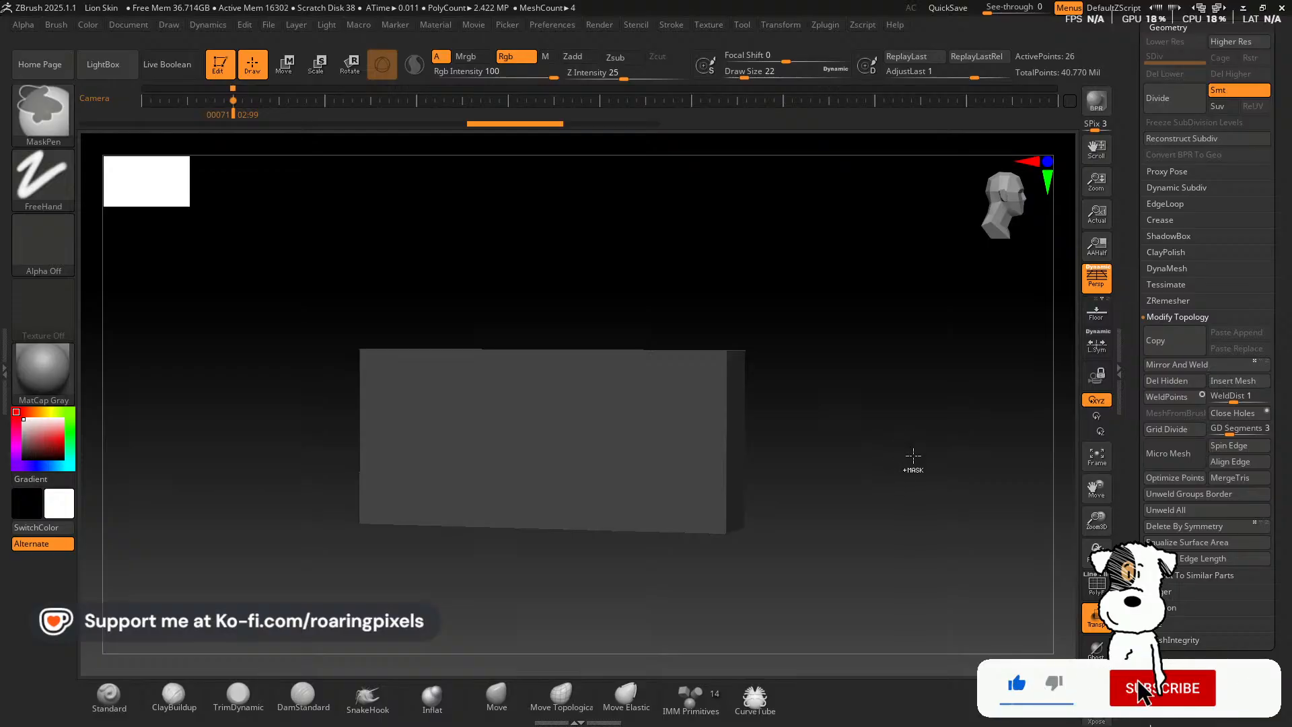
key(ctrl+shift)
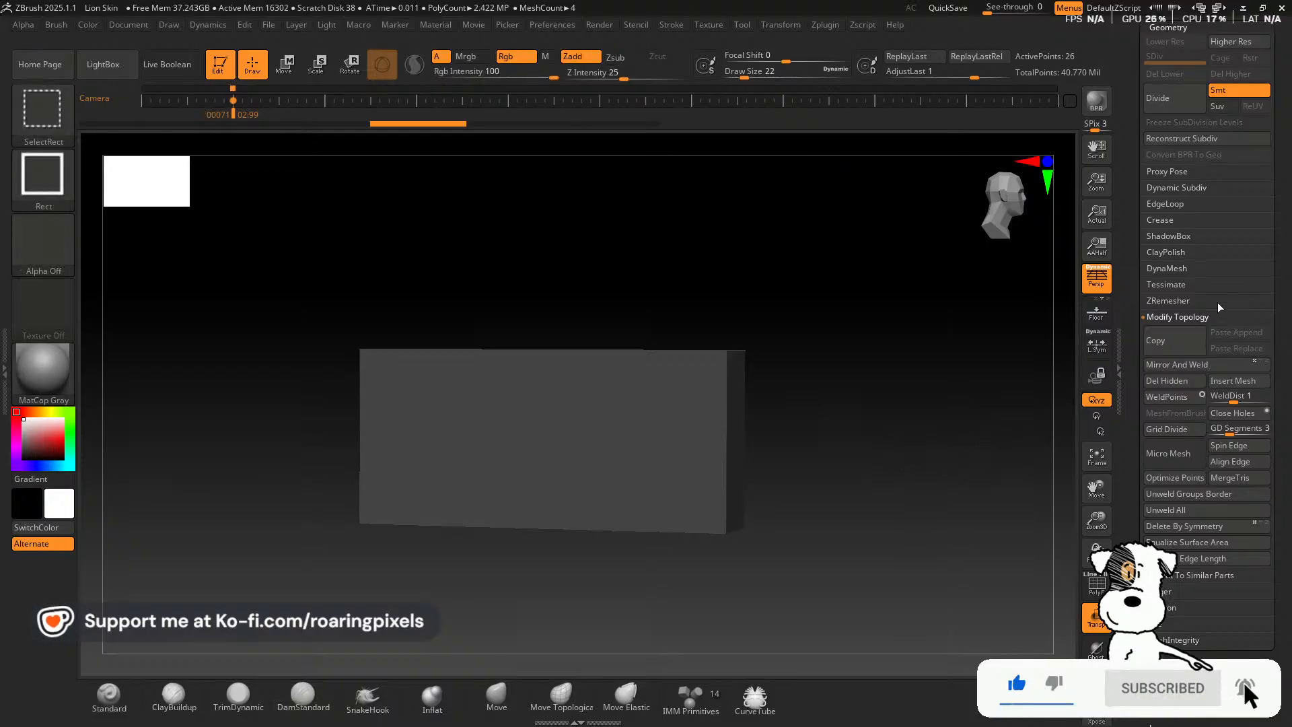
Hide the Bounding_Box and 1 cm cube subtools and compare the lion skin with the bounding box by selecting each.
drag(1283, 254, 1283, 454)
click(1162, 213)
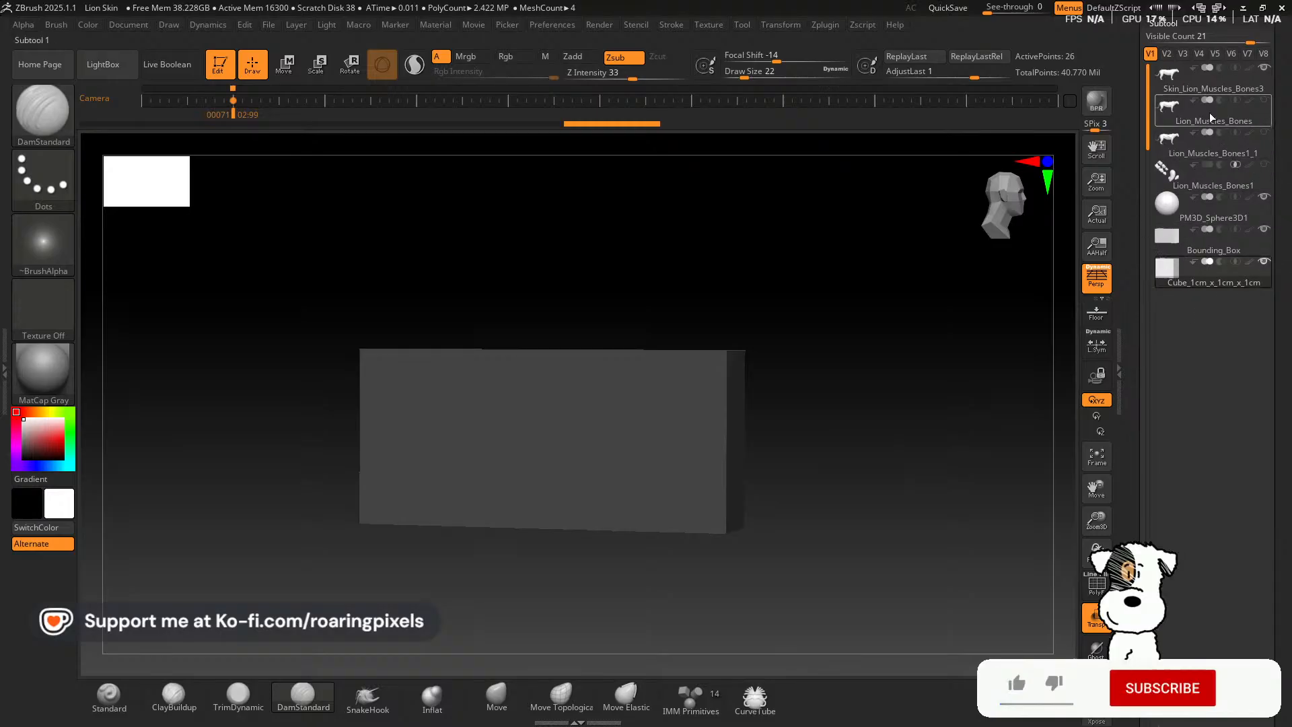
click(1201, 87)
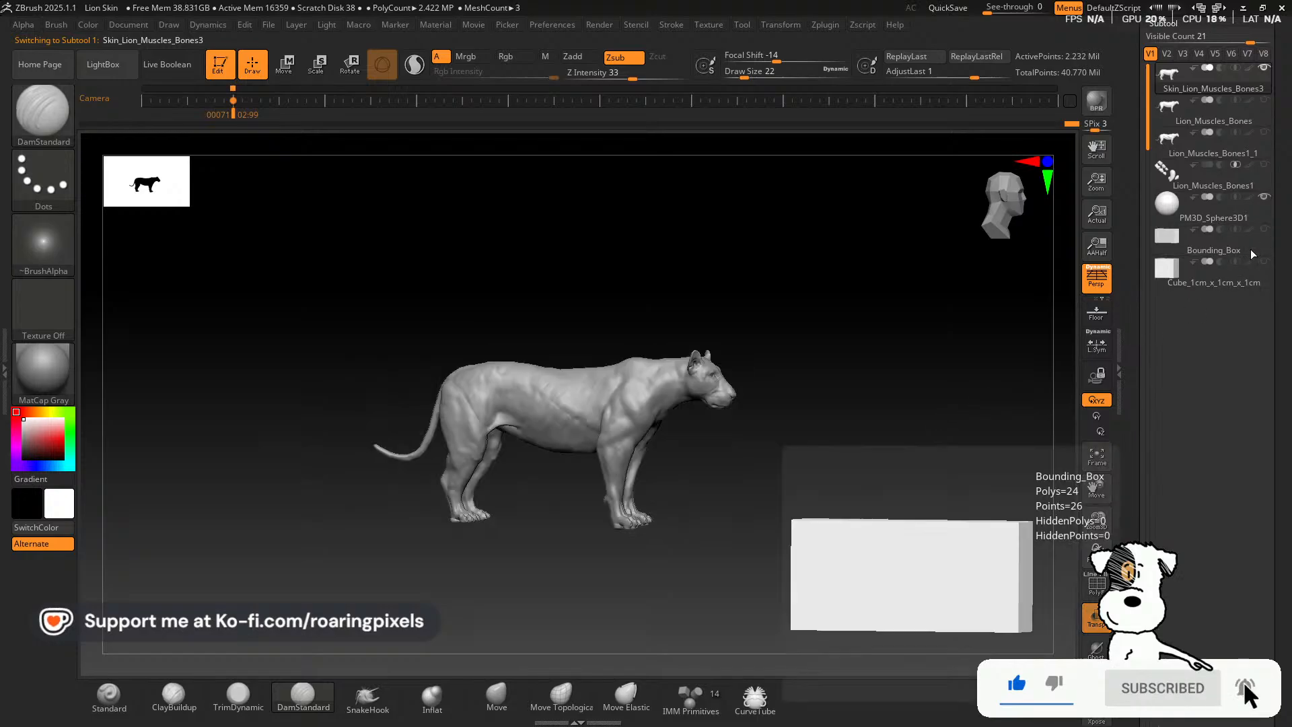
click(1239, 248)
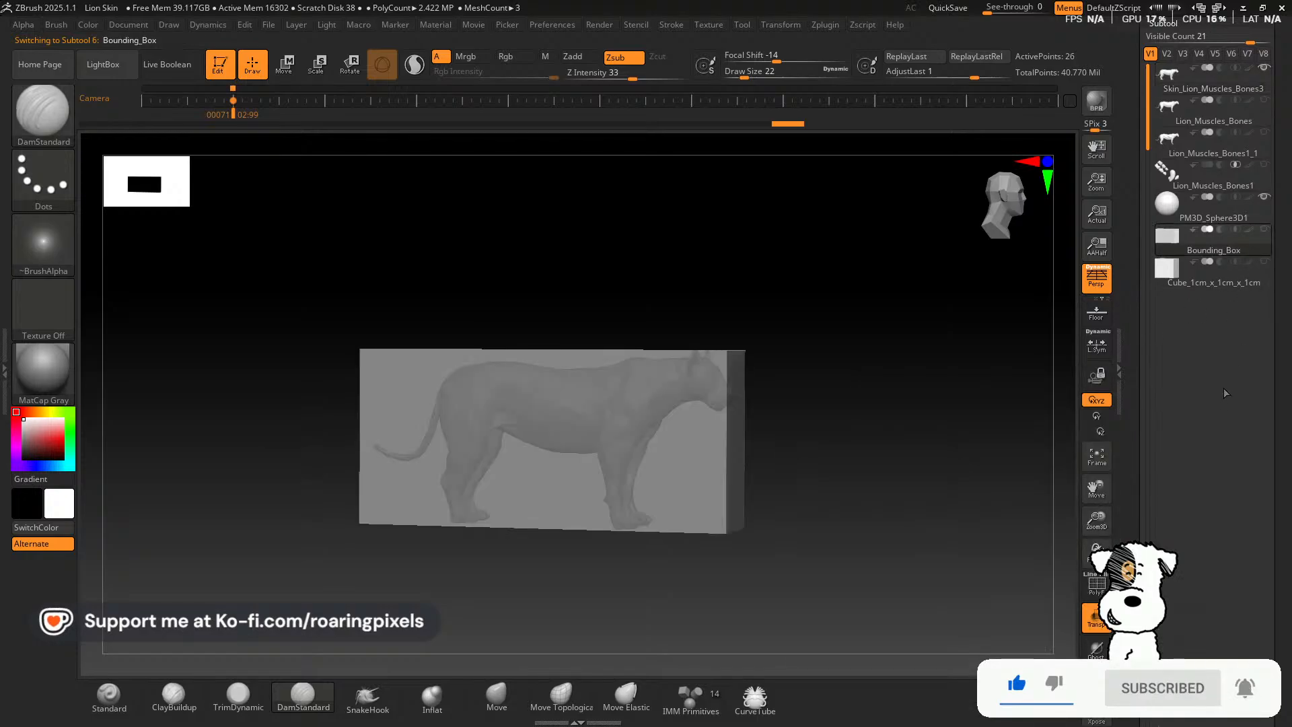
click(1228, 282)
scroll(1264, 340, down, 5)
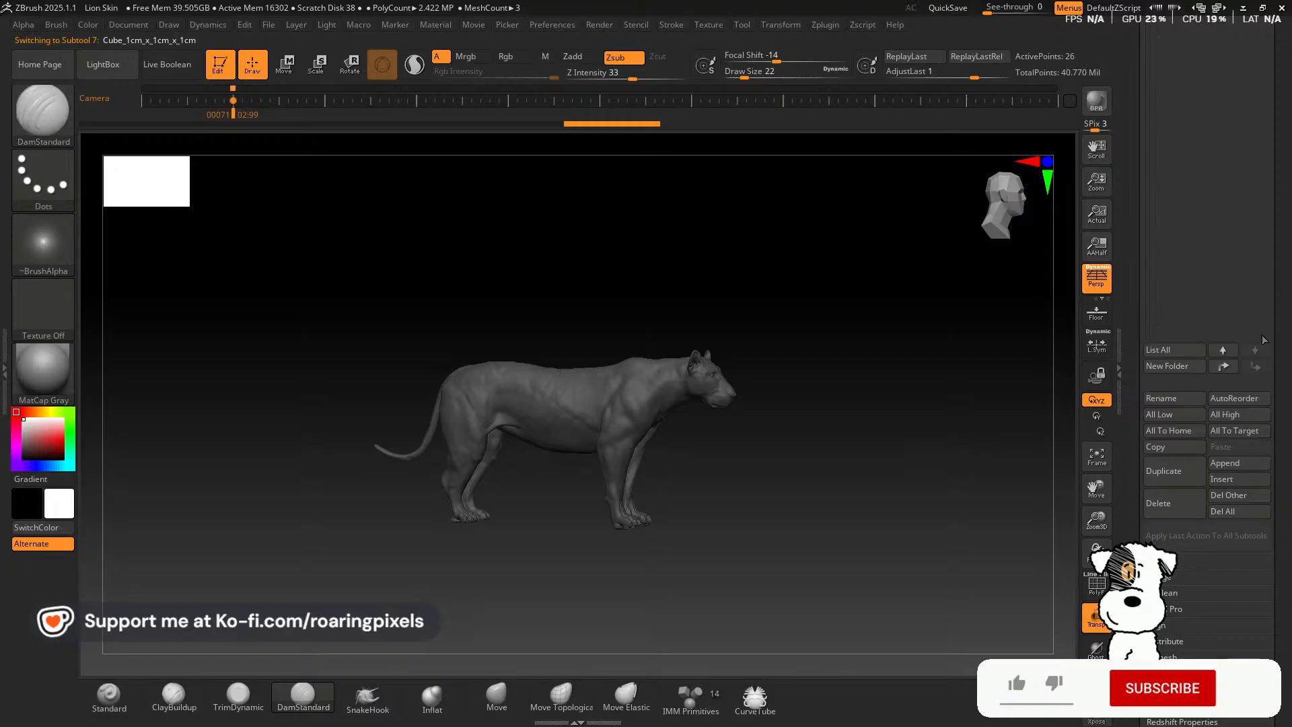
click(1171, 495)
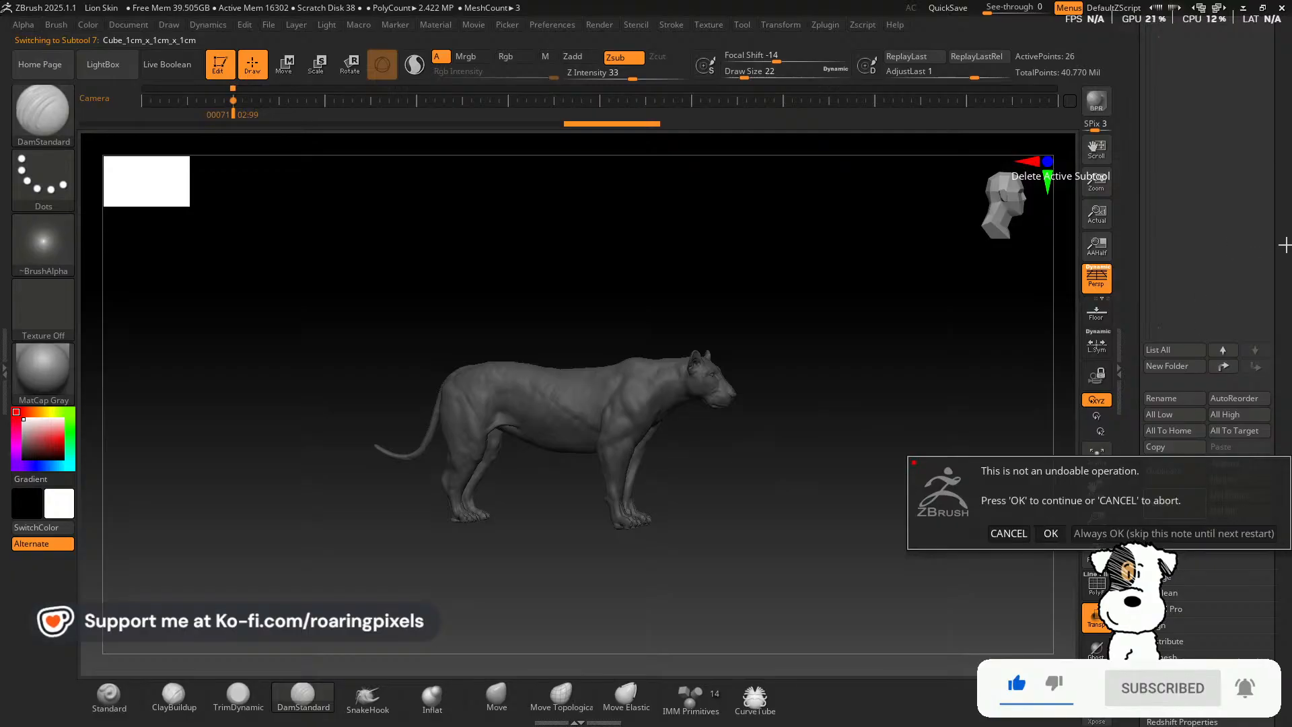
click(1050, 533)
drag(1271, 309, 1279, 402)
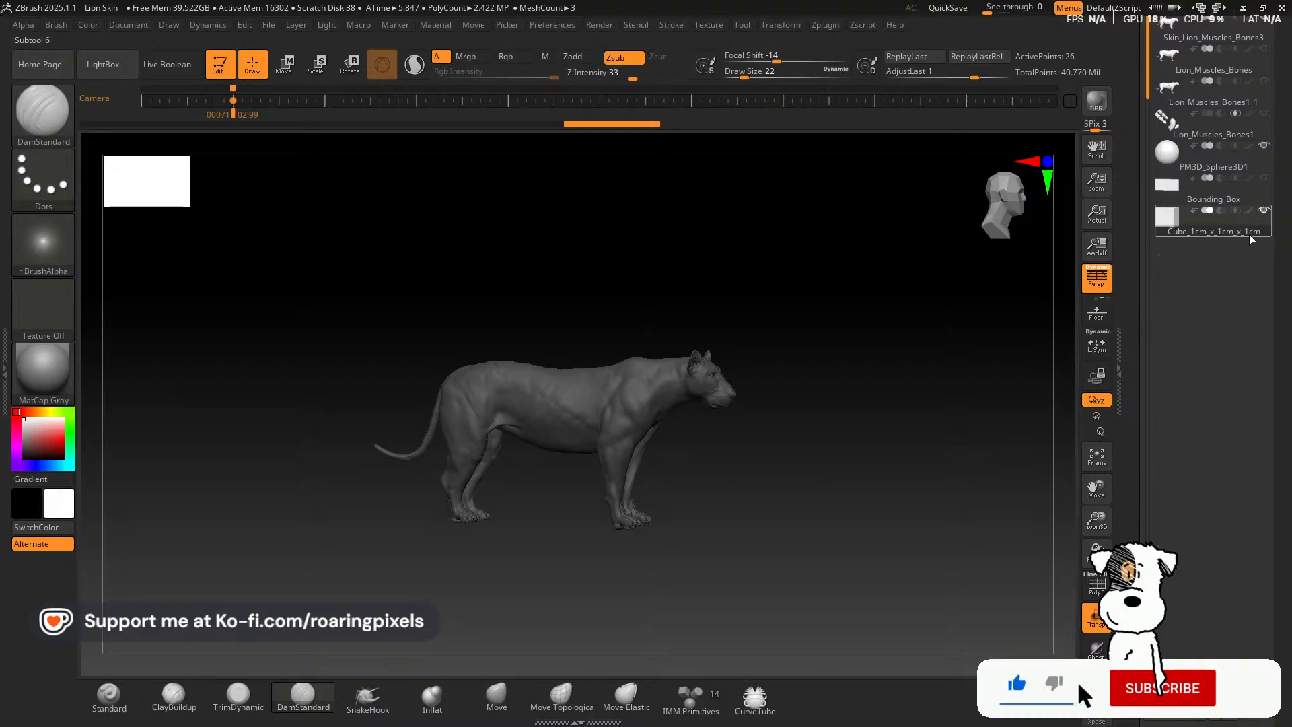
drag(1278, 312, 1282, 174)
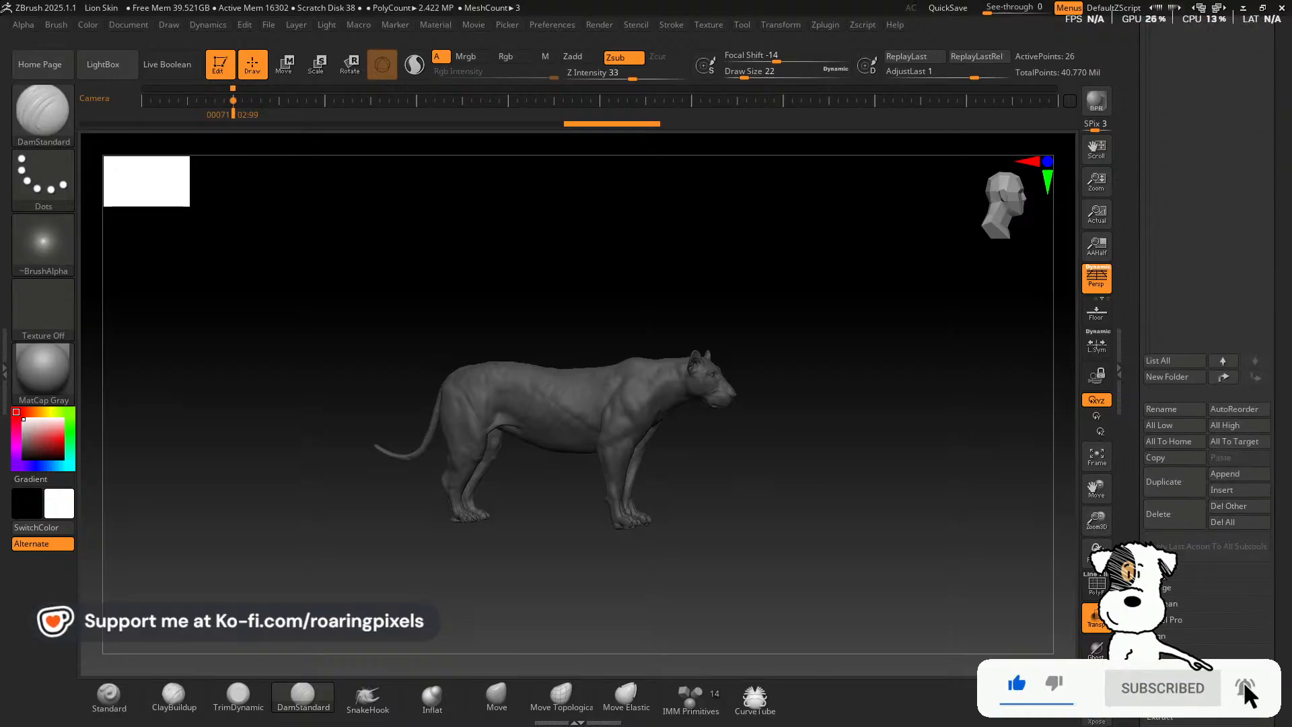
click(1167, 513)
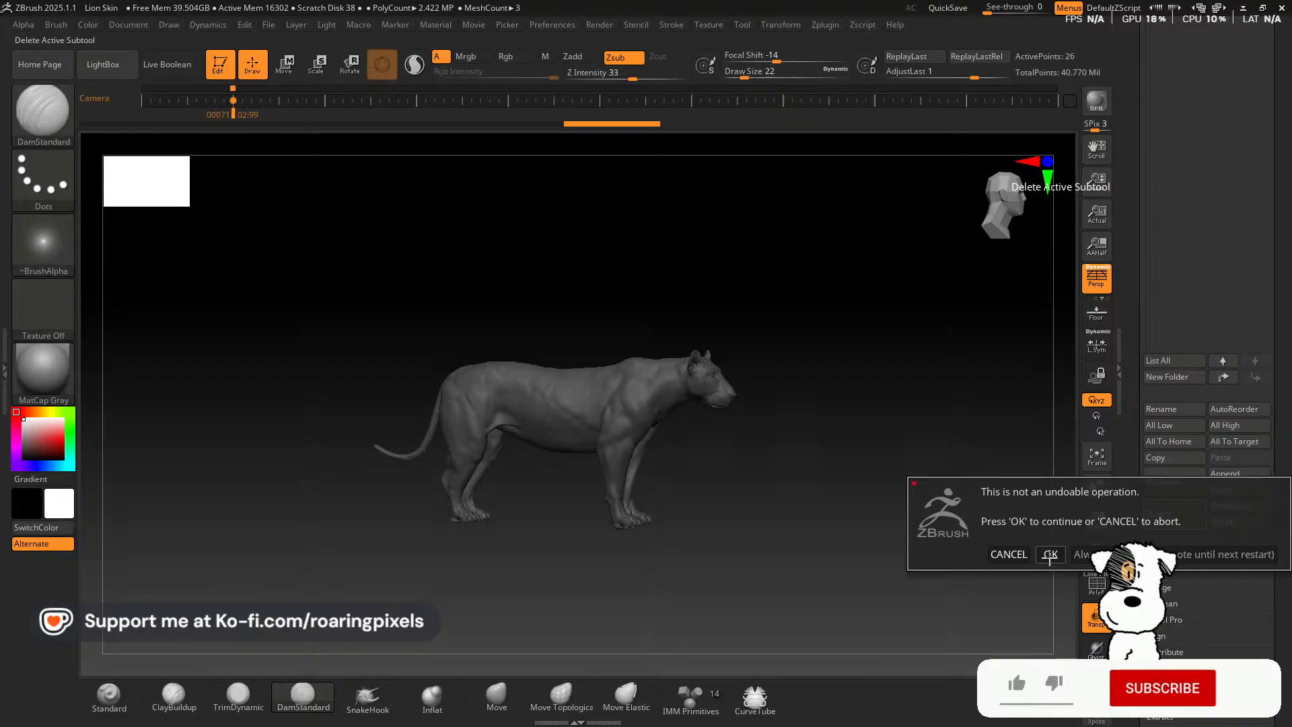
click(1009, 554)
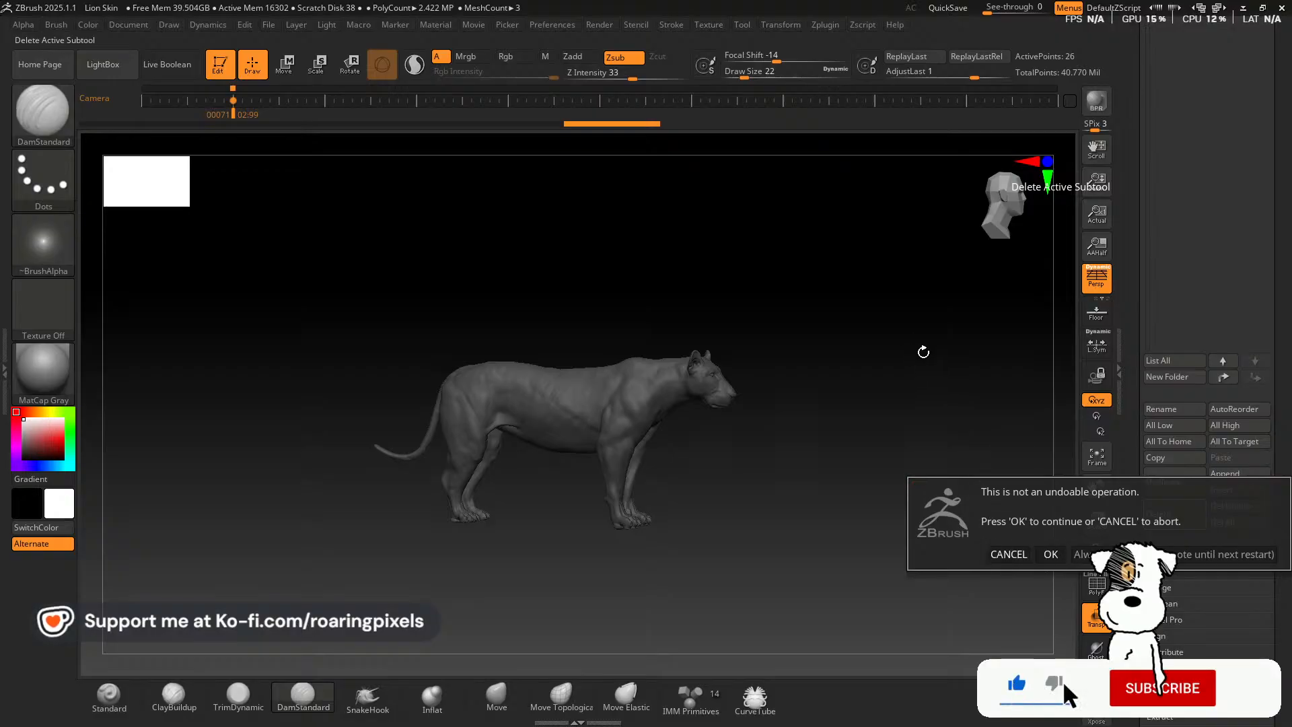
Check the size values in Scale Master and make the Bounding_Box subtool visible again.
click(826, 24)
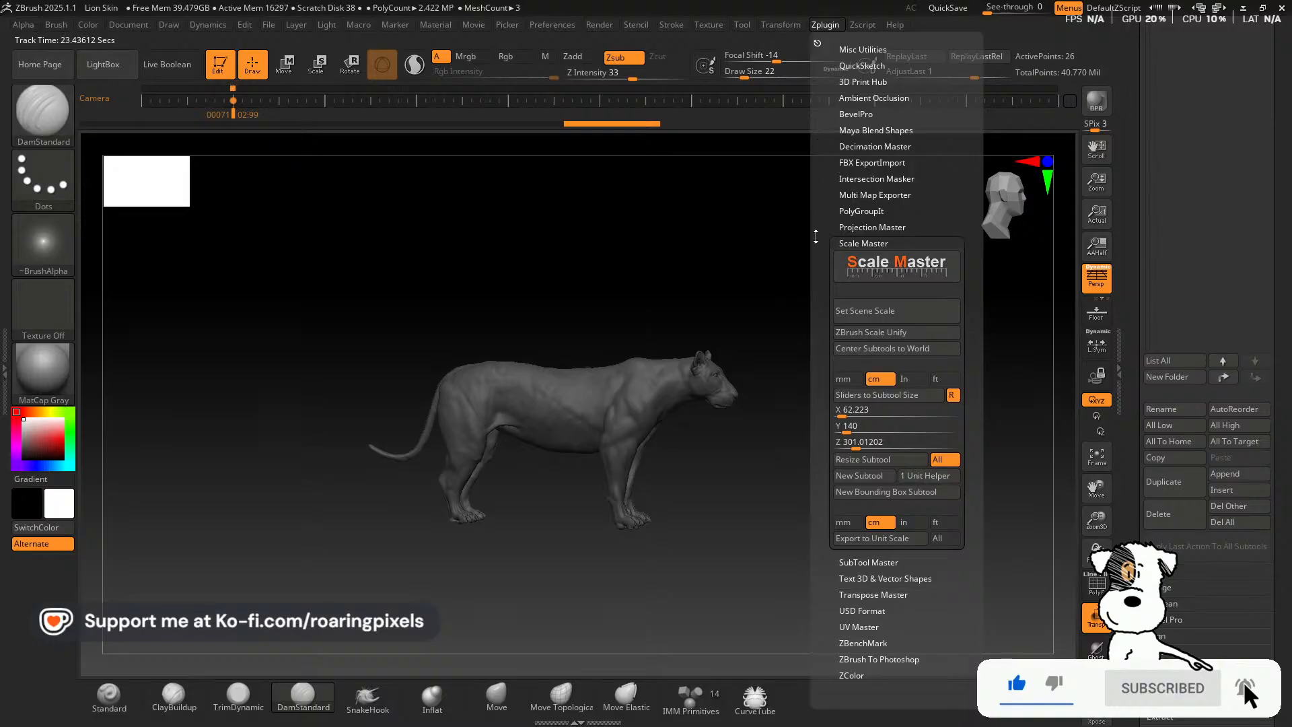
click(859, 465)
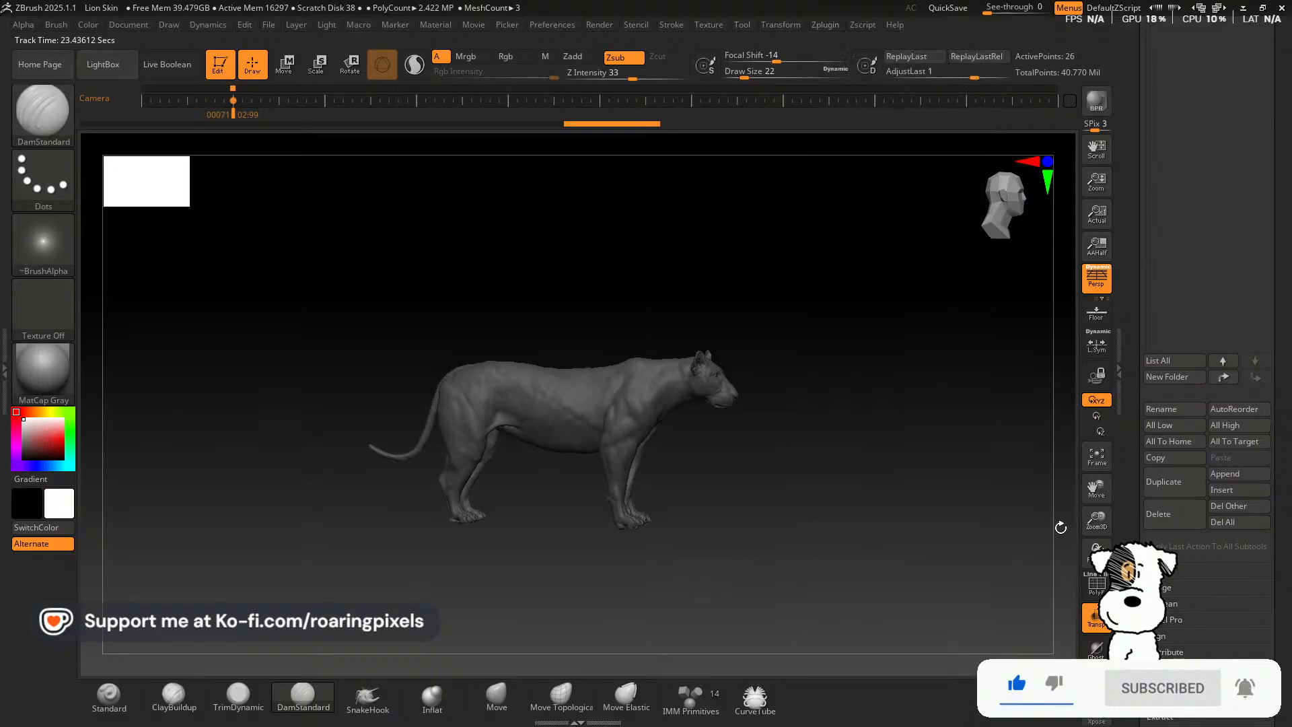
drag(1100, 538, 1101, 549)
drag(1286, 370, 1282, 529)
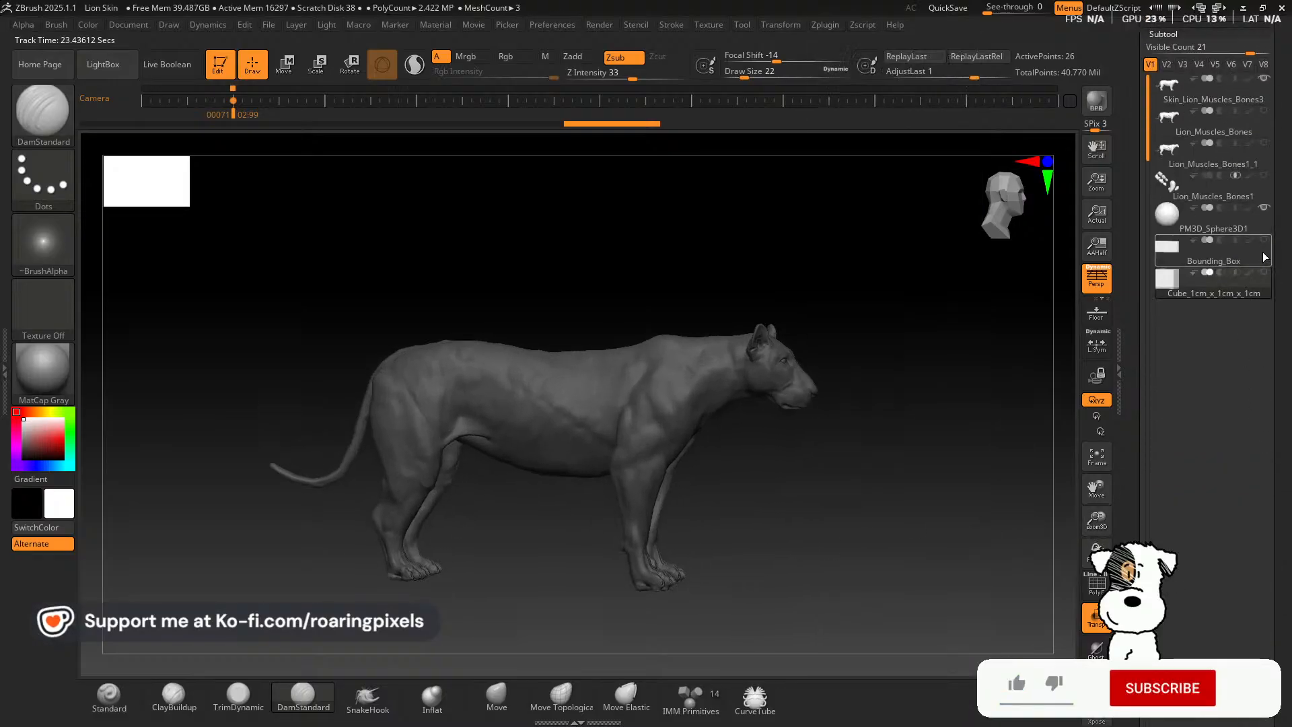
click(1269, 241)
mouse_move(945, 501)
mouse_down()
mouse_move(874, 490)
mouse_move(875, 450)
mouse_move(864, 522)
mouse_move(928, 519)
mouse_up()
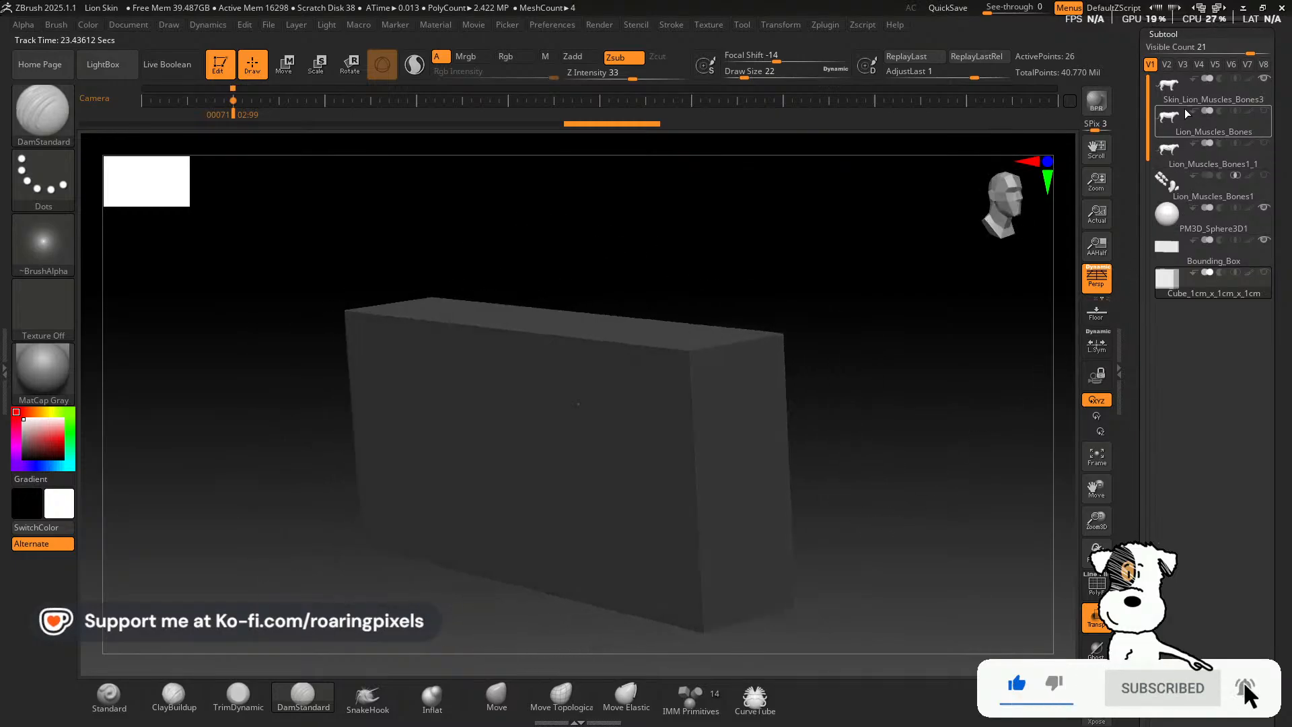
Select the Skin_Lion_Muscles_Bones3 subtool and inspect the lion inside the bounding box in side and angled views.
click(1170, 90)
drag(937, 456, 898, 476)
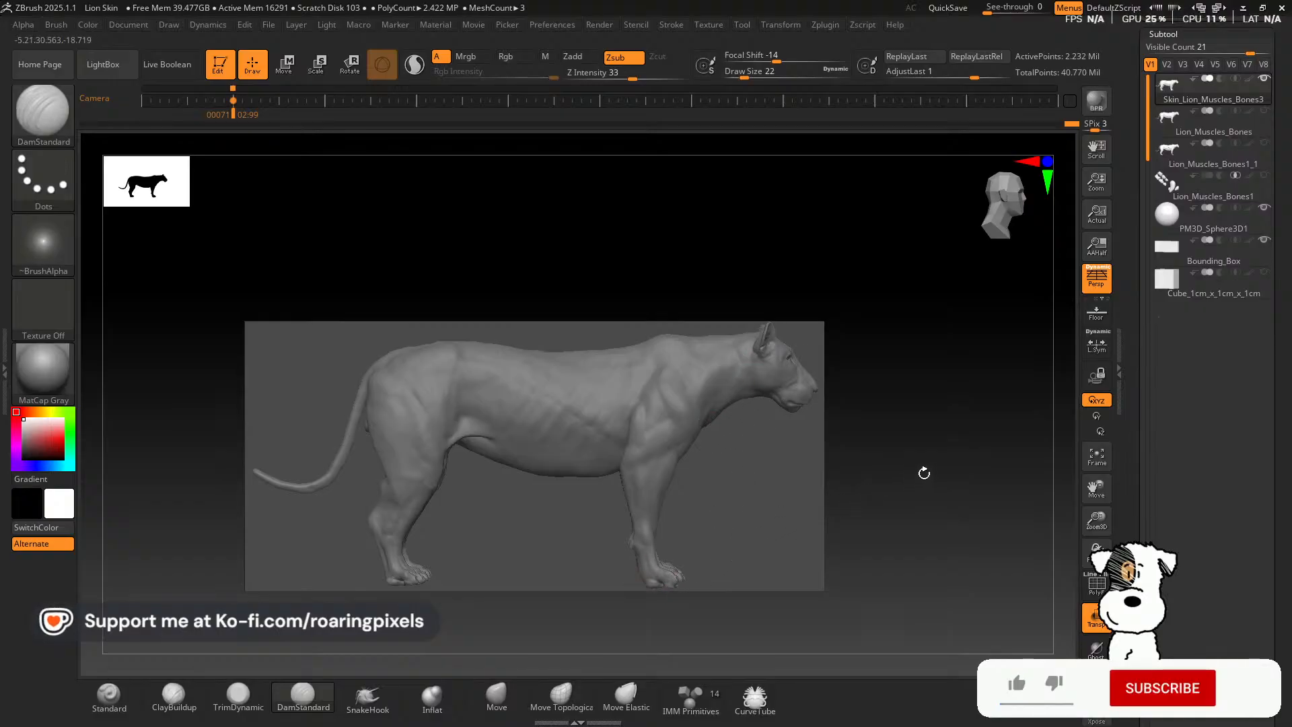
drag(923, 474, 944, 450)
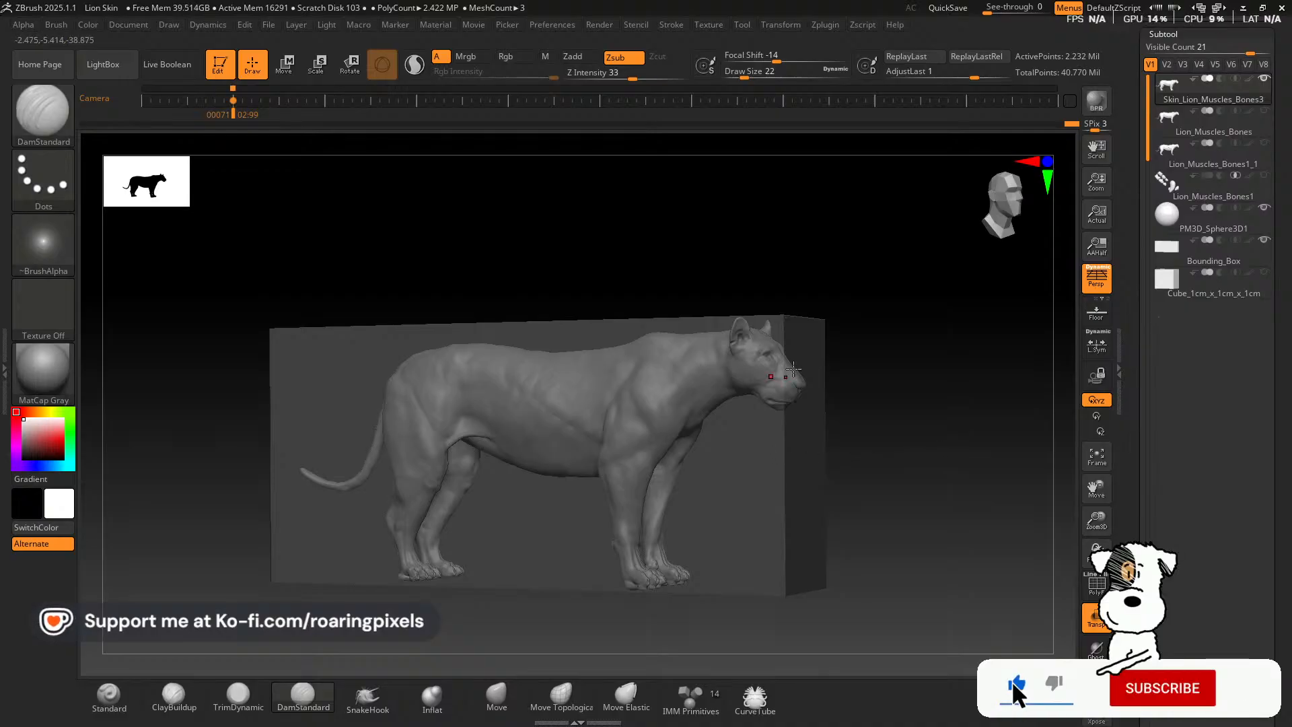
mouse_move(984, 496)
mouse_down()
mouse_move(894, 485)
mouse_move(970, 491)
mouse_up()
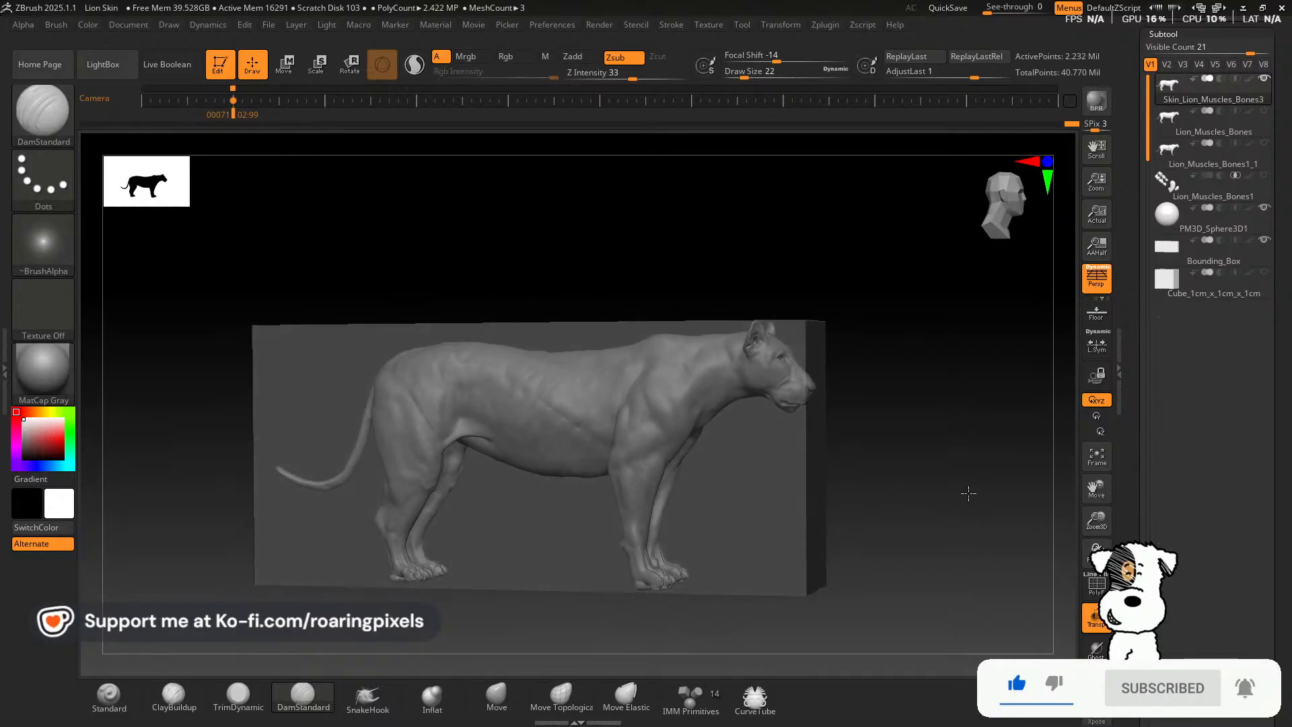